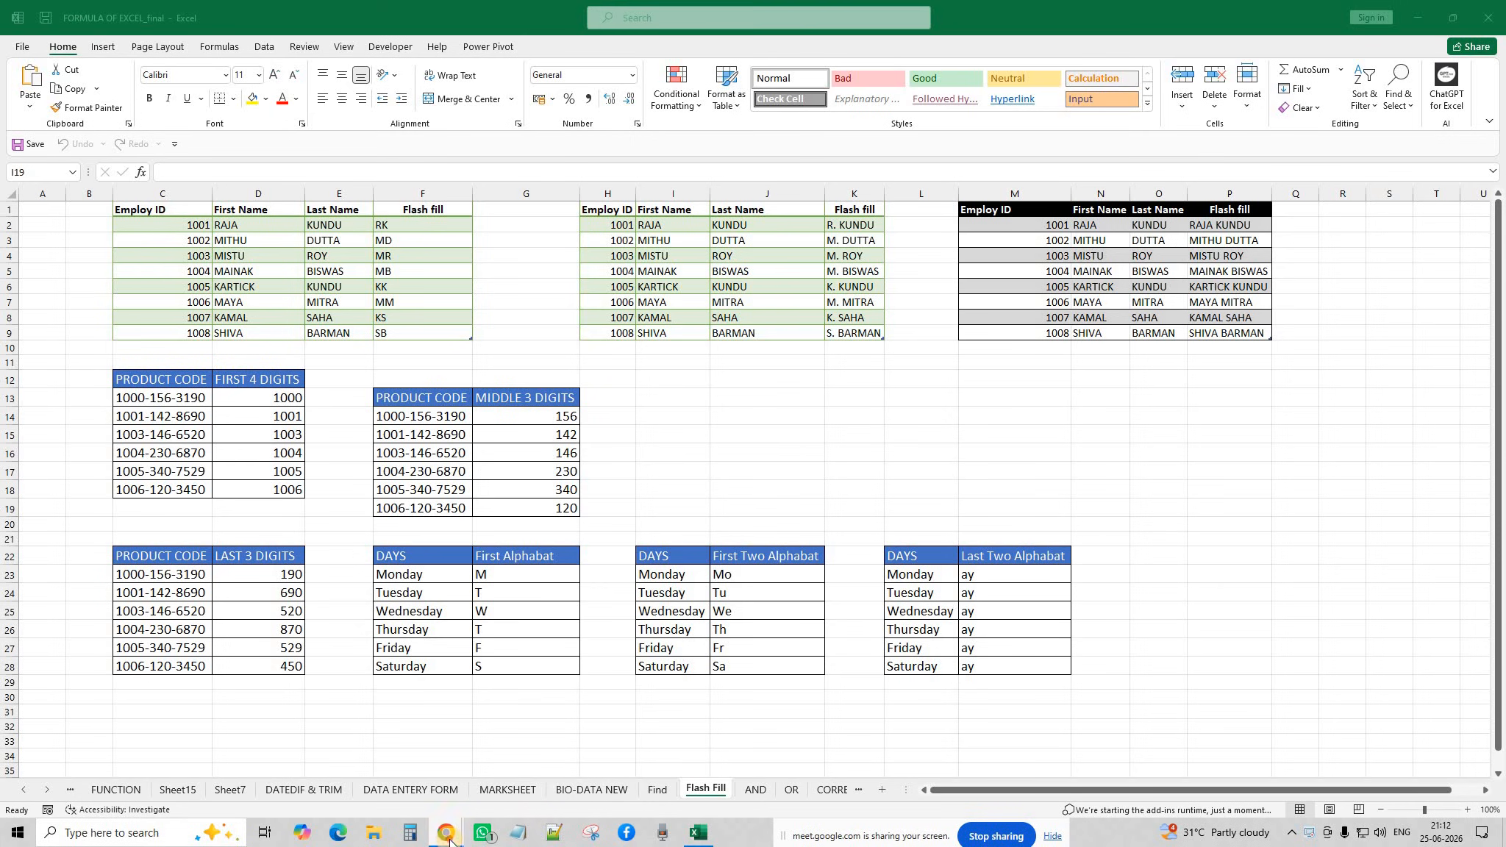
Restore the Excel workbook from full screen and move it beside the Meet window.
mouse_move(484, 827)
left_click(475, 741)
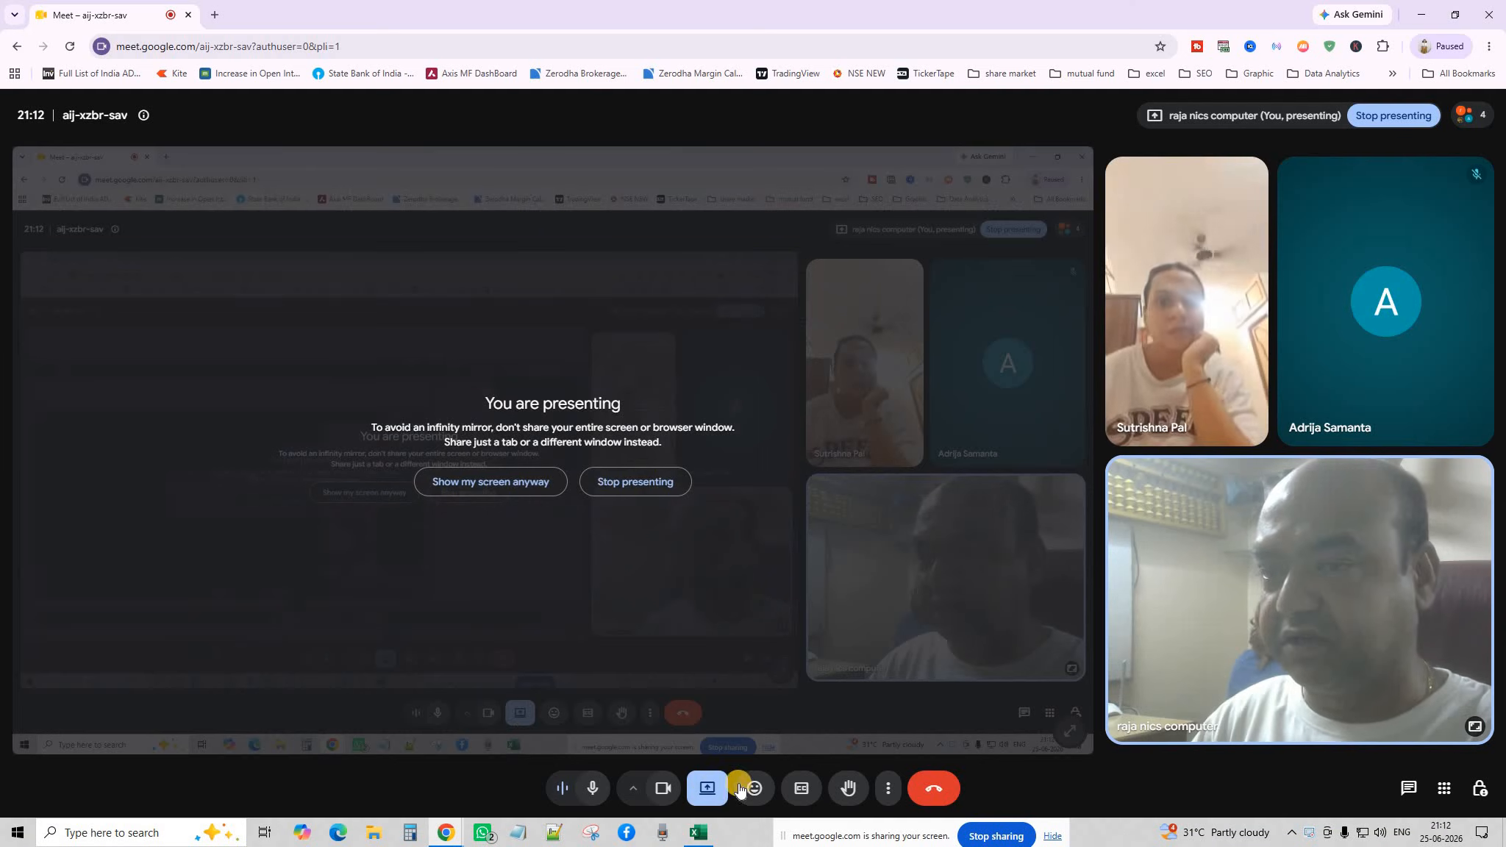
left_click(708, 832)
left_click(1450, 20)
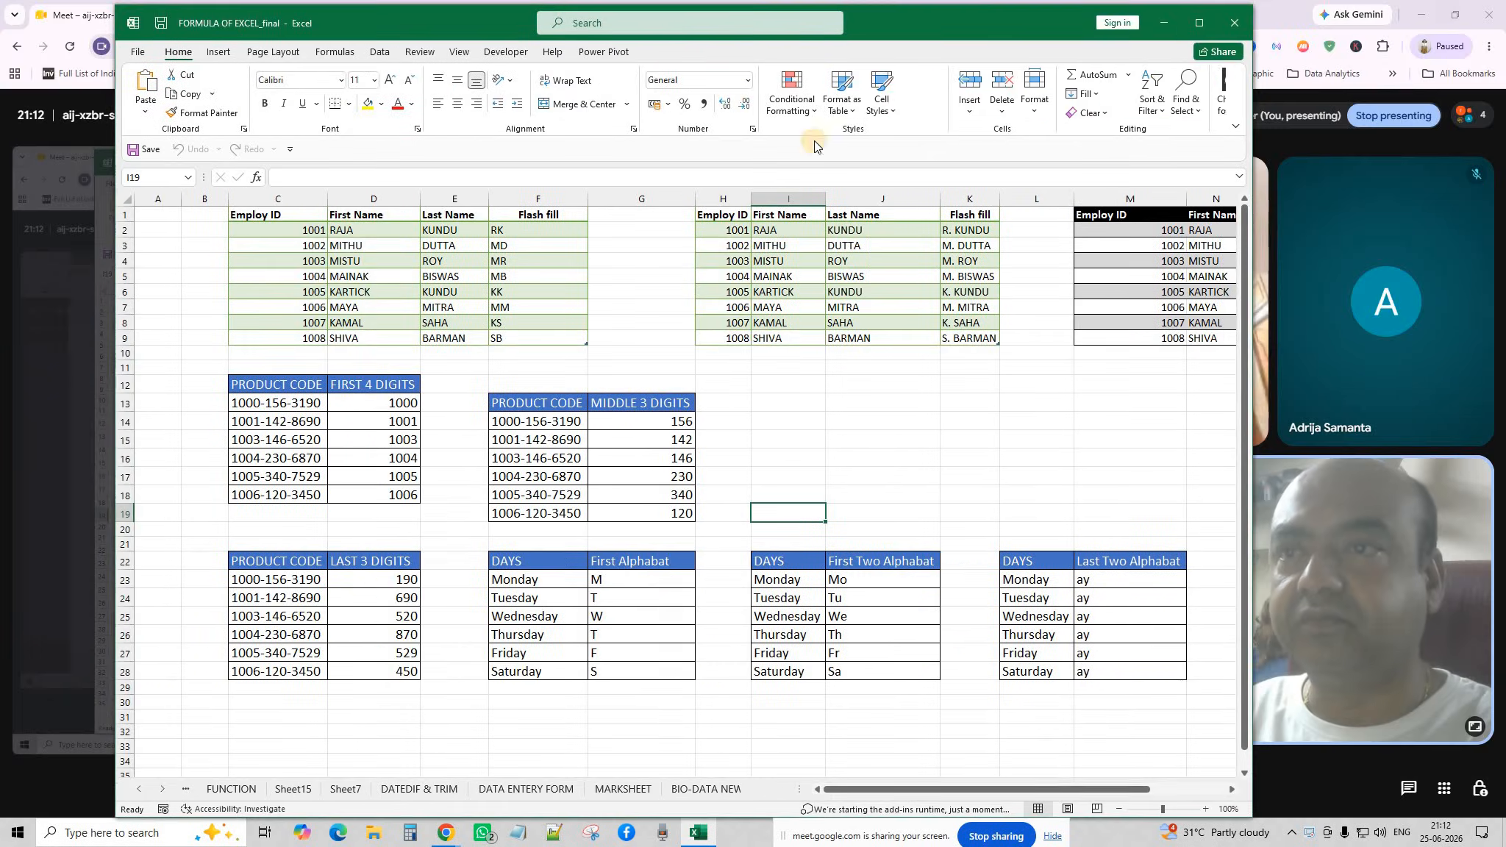
left_click_drag(905, 20, 792, 18)
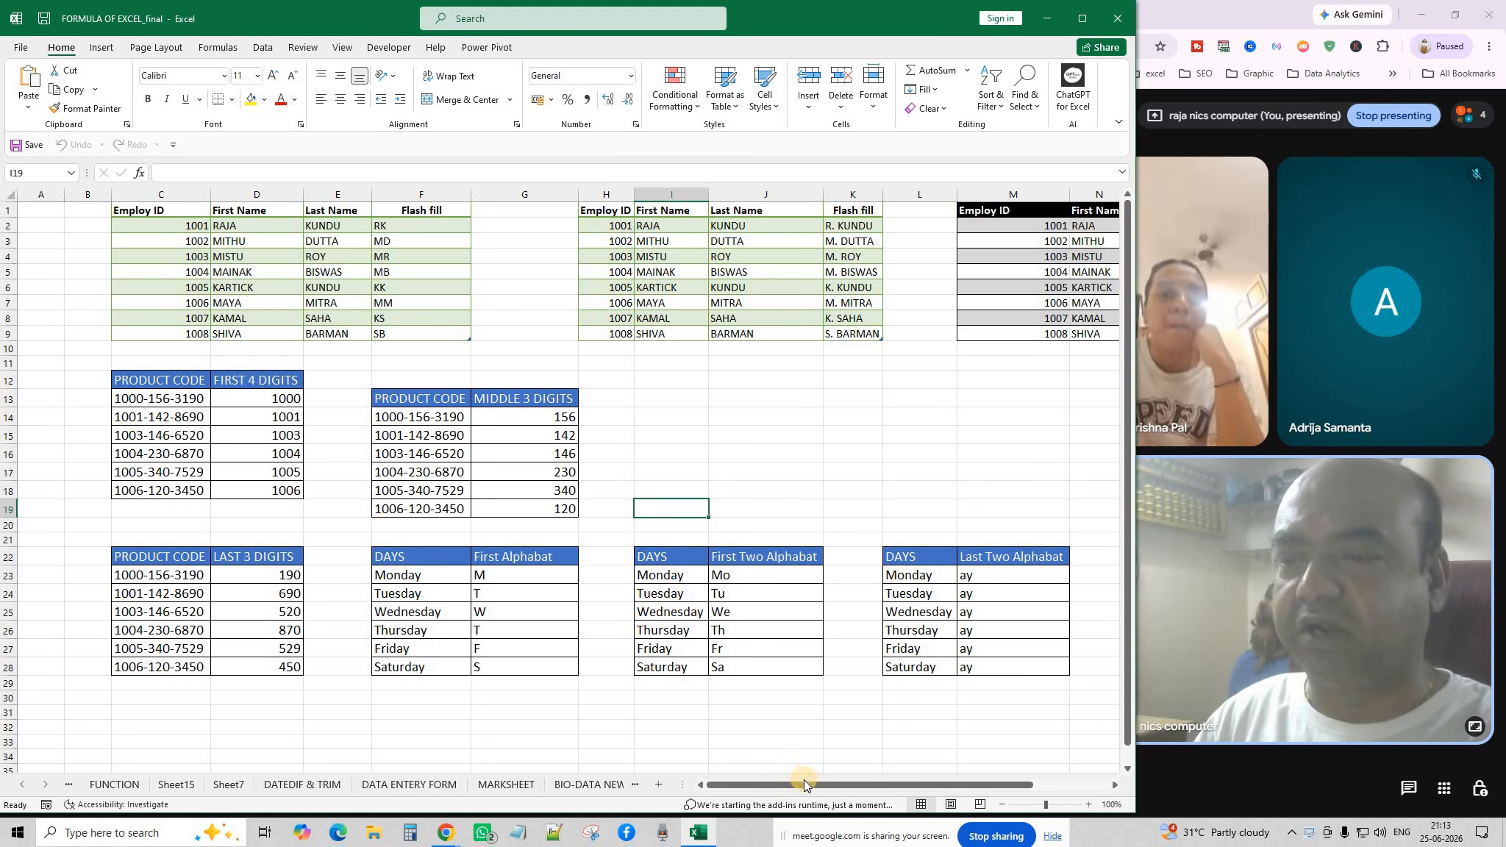
left_click_drag(804, 784, 716, 784)
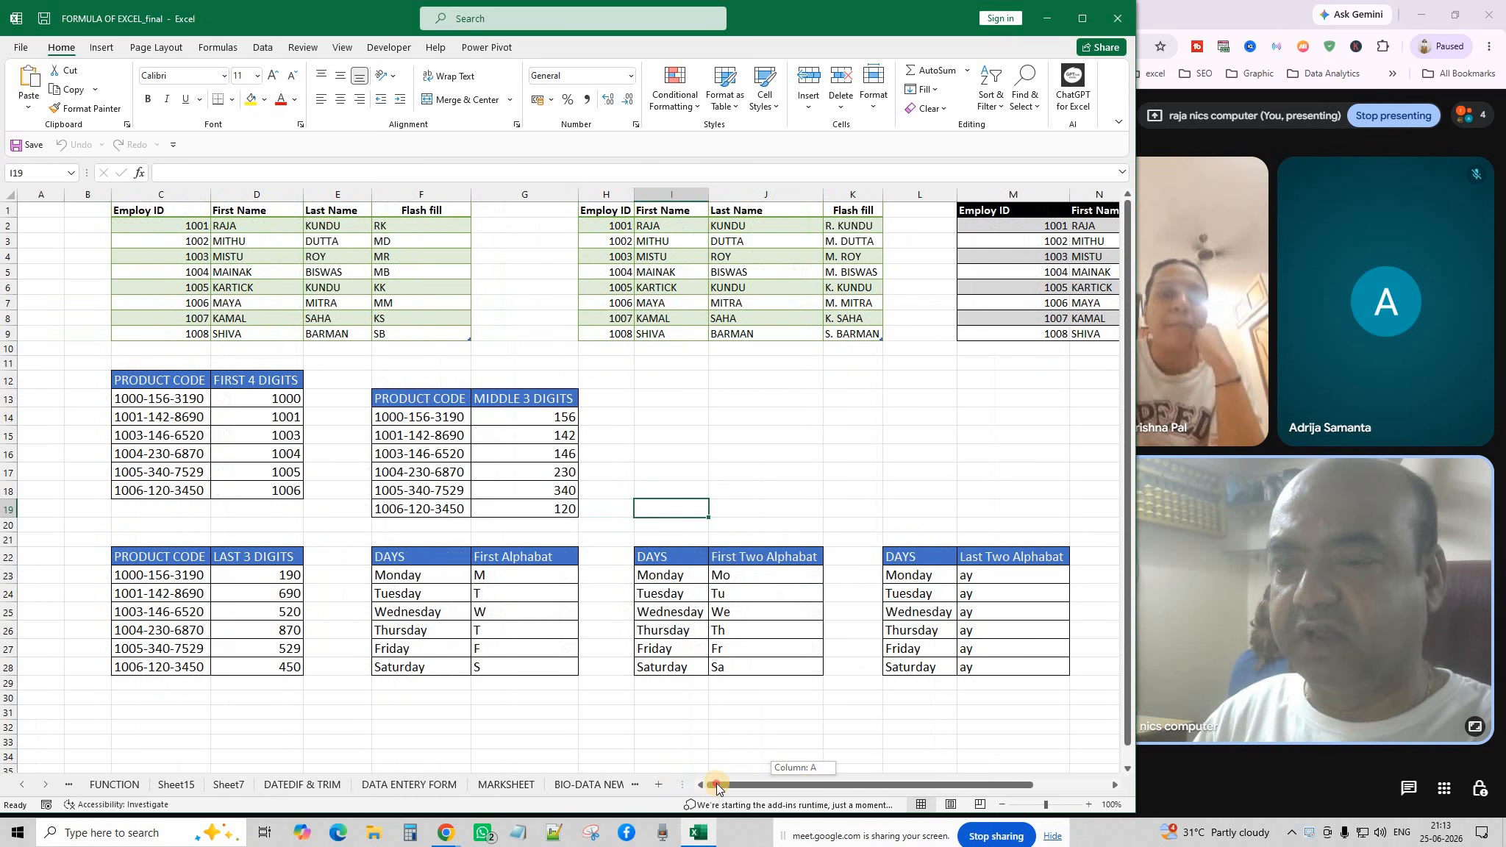
Inspect the first name, last name and initials cells in row 2 and F7.
left_click(724, 403)
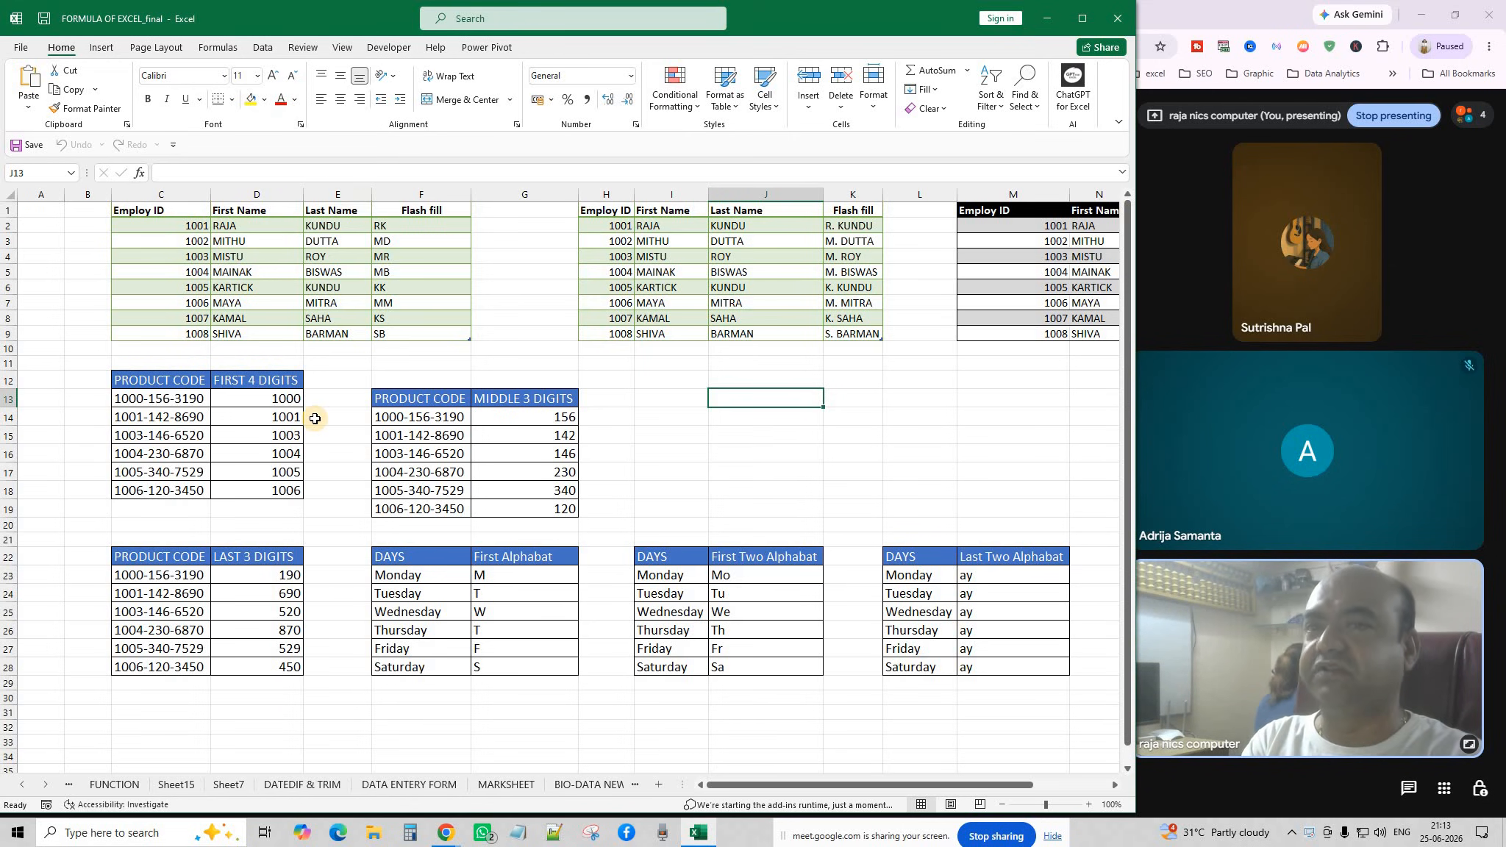
left_click(449, 224)
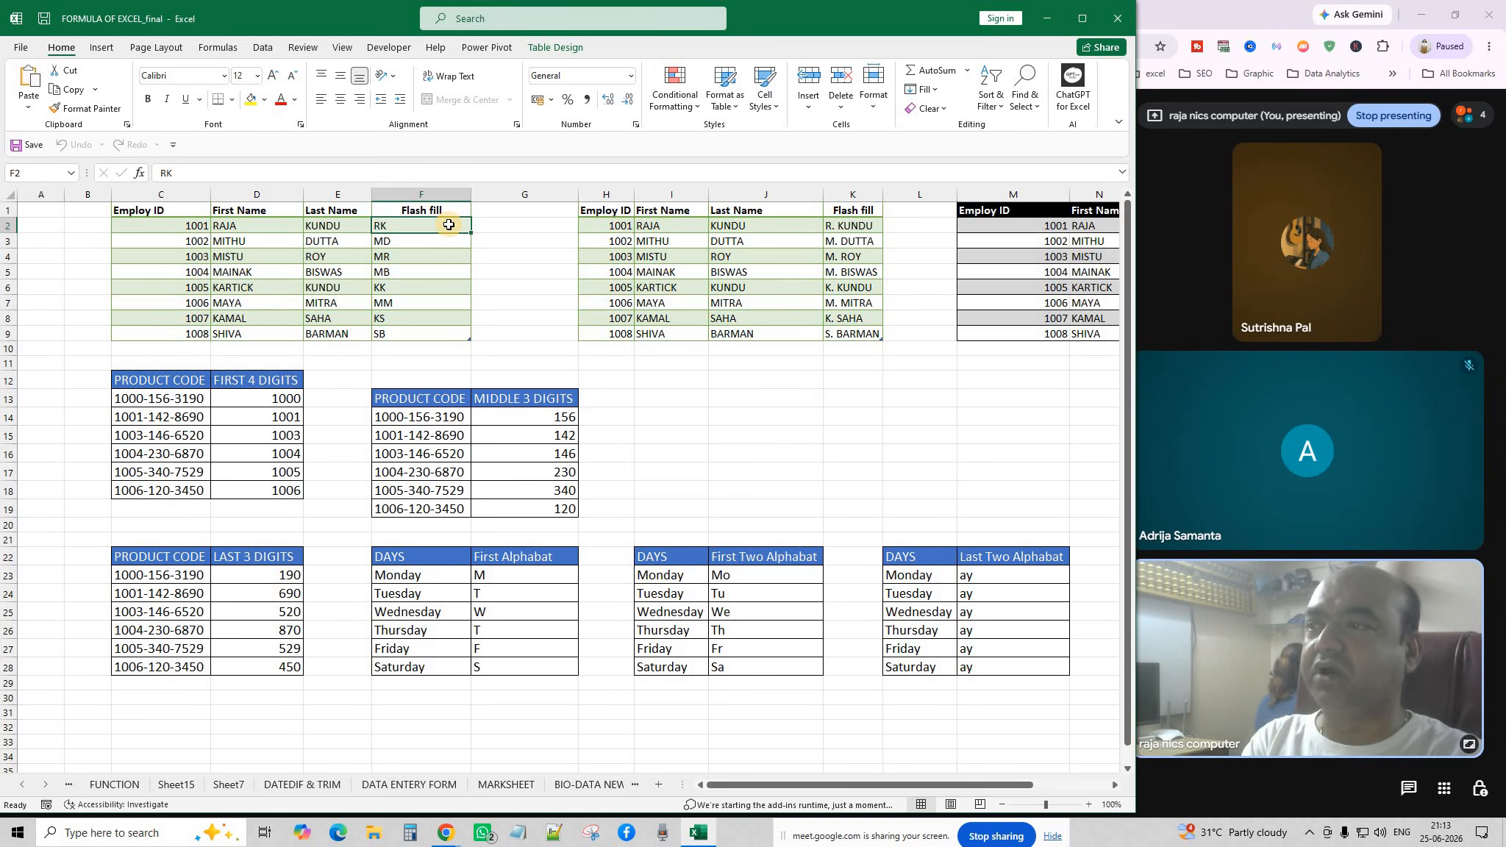
left_click(218, 228)
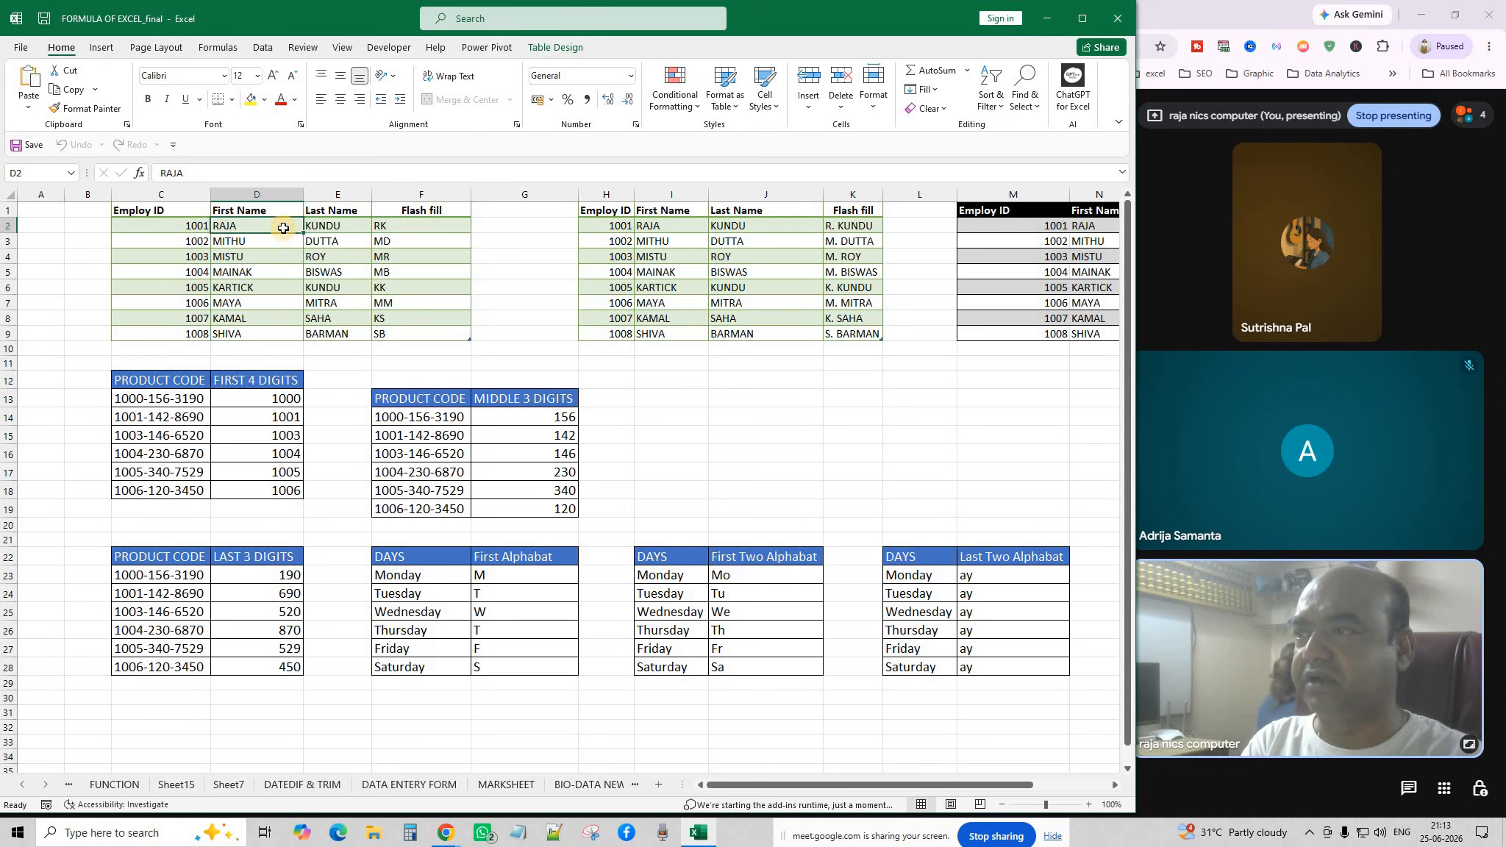
left_click(322, 230)
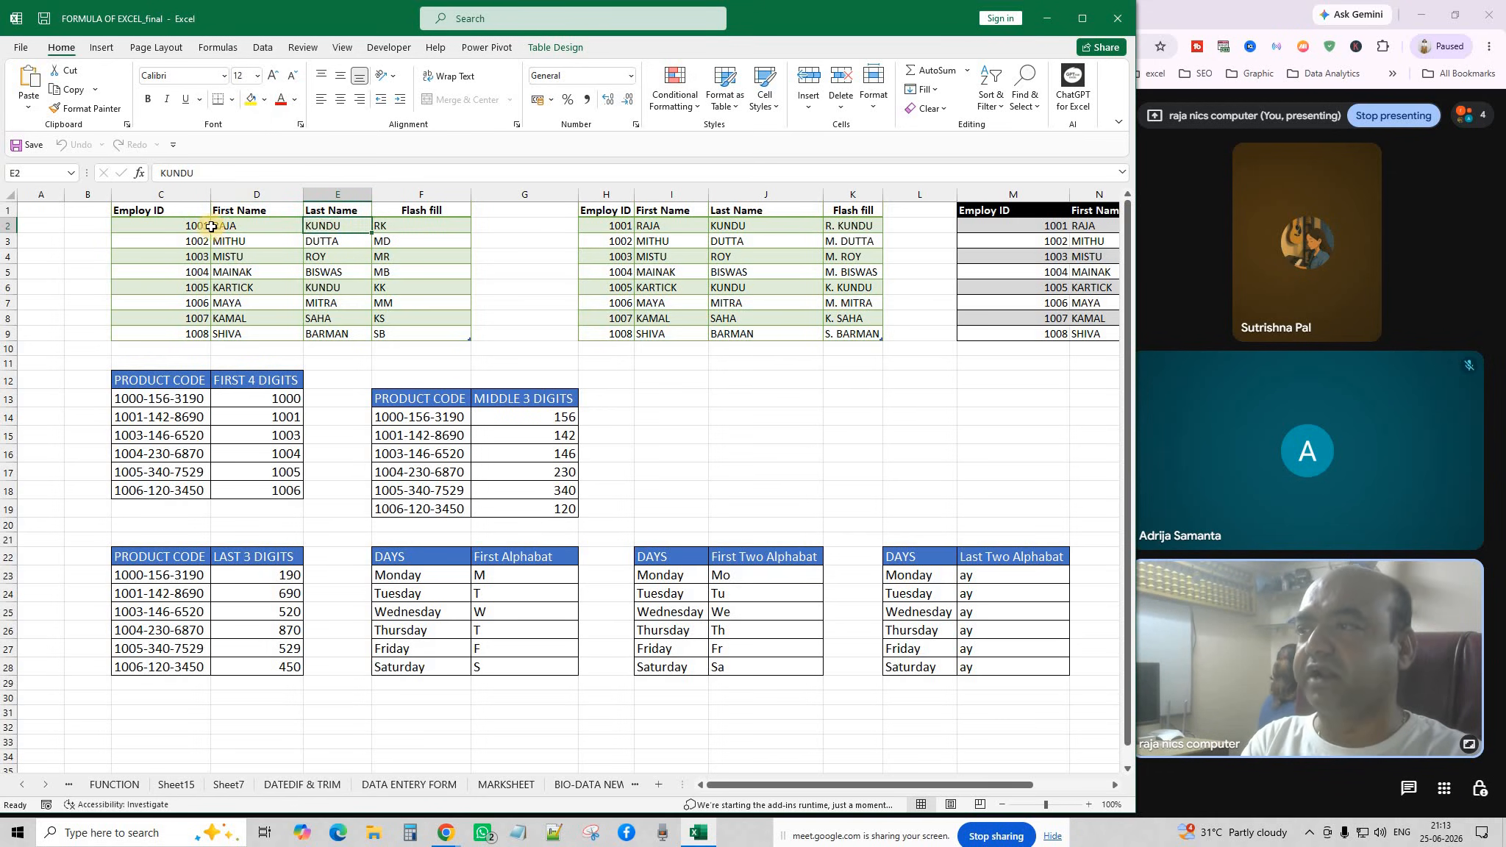
left_click(420, 226)
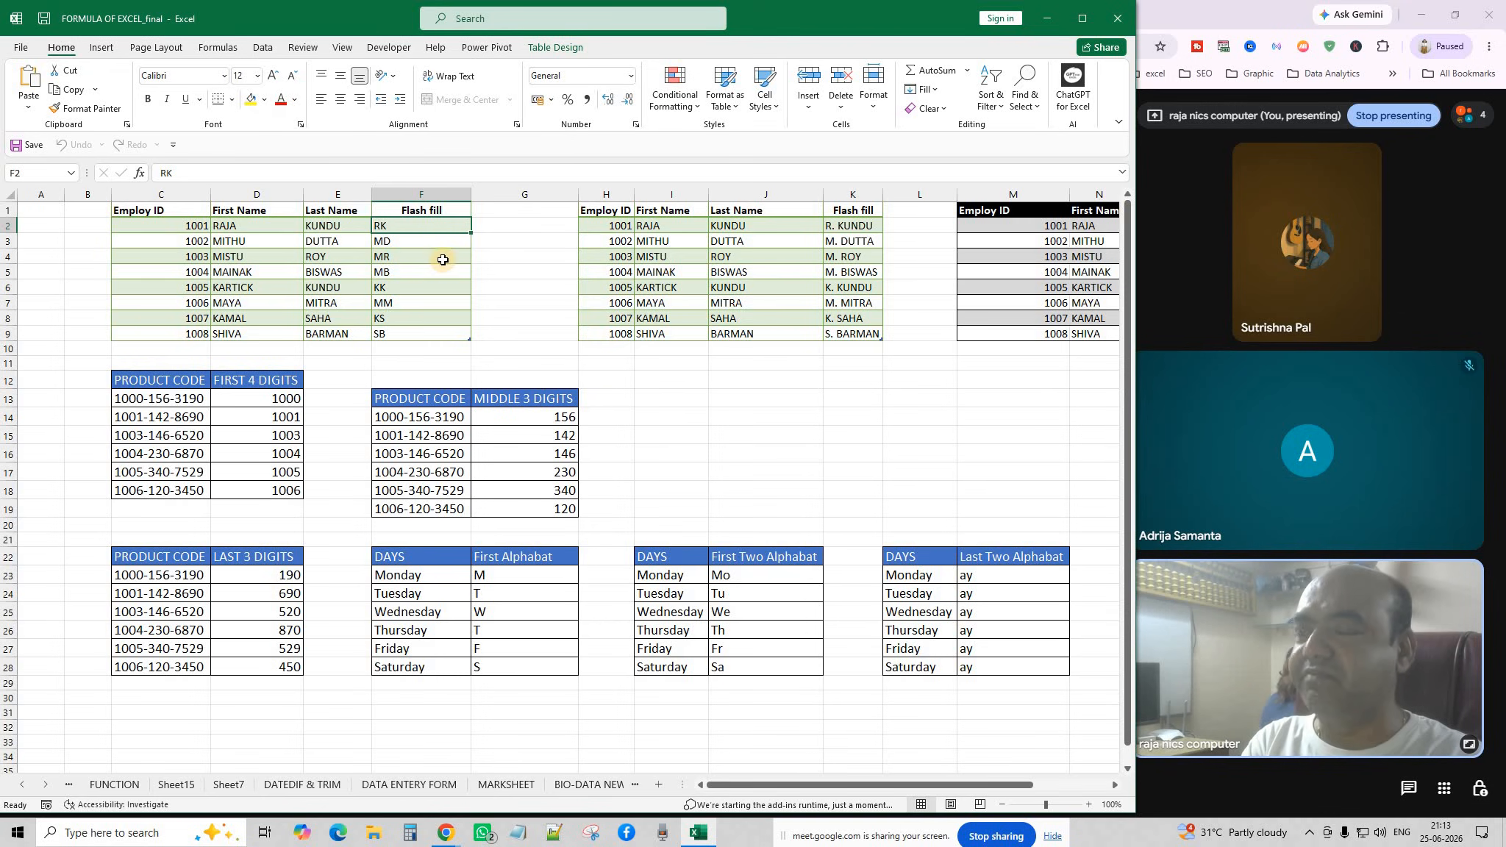
left_click(442, 301)
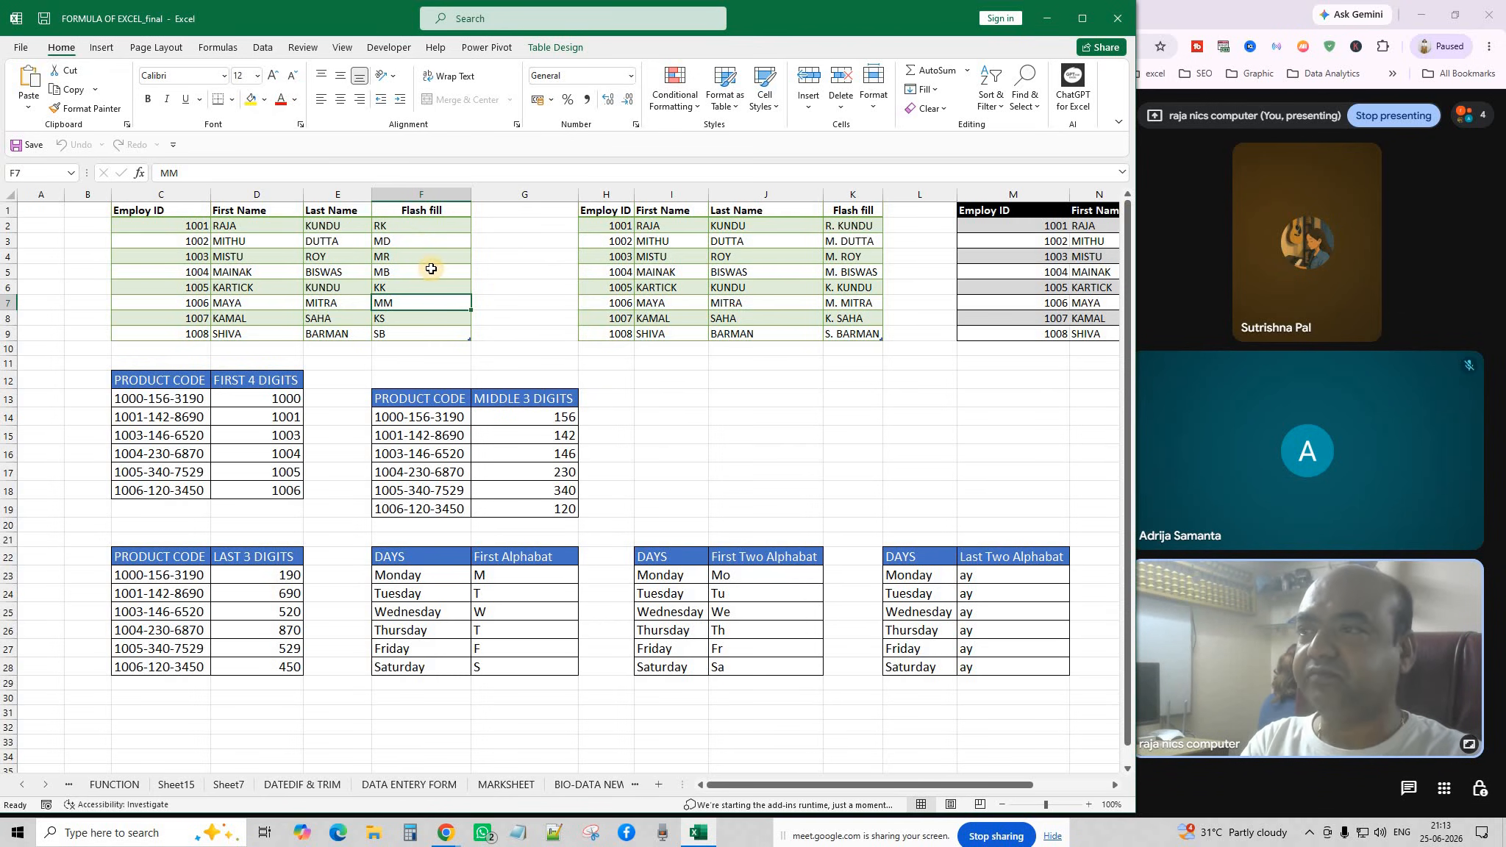
Select F2:F9 and delete the initials RK through SB.
key("Up")
key("Up")
key("Up")
key("Up")
key("Up")
key("F2")
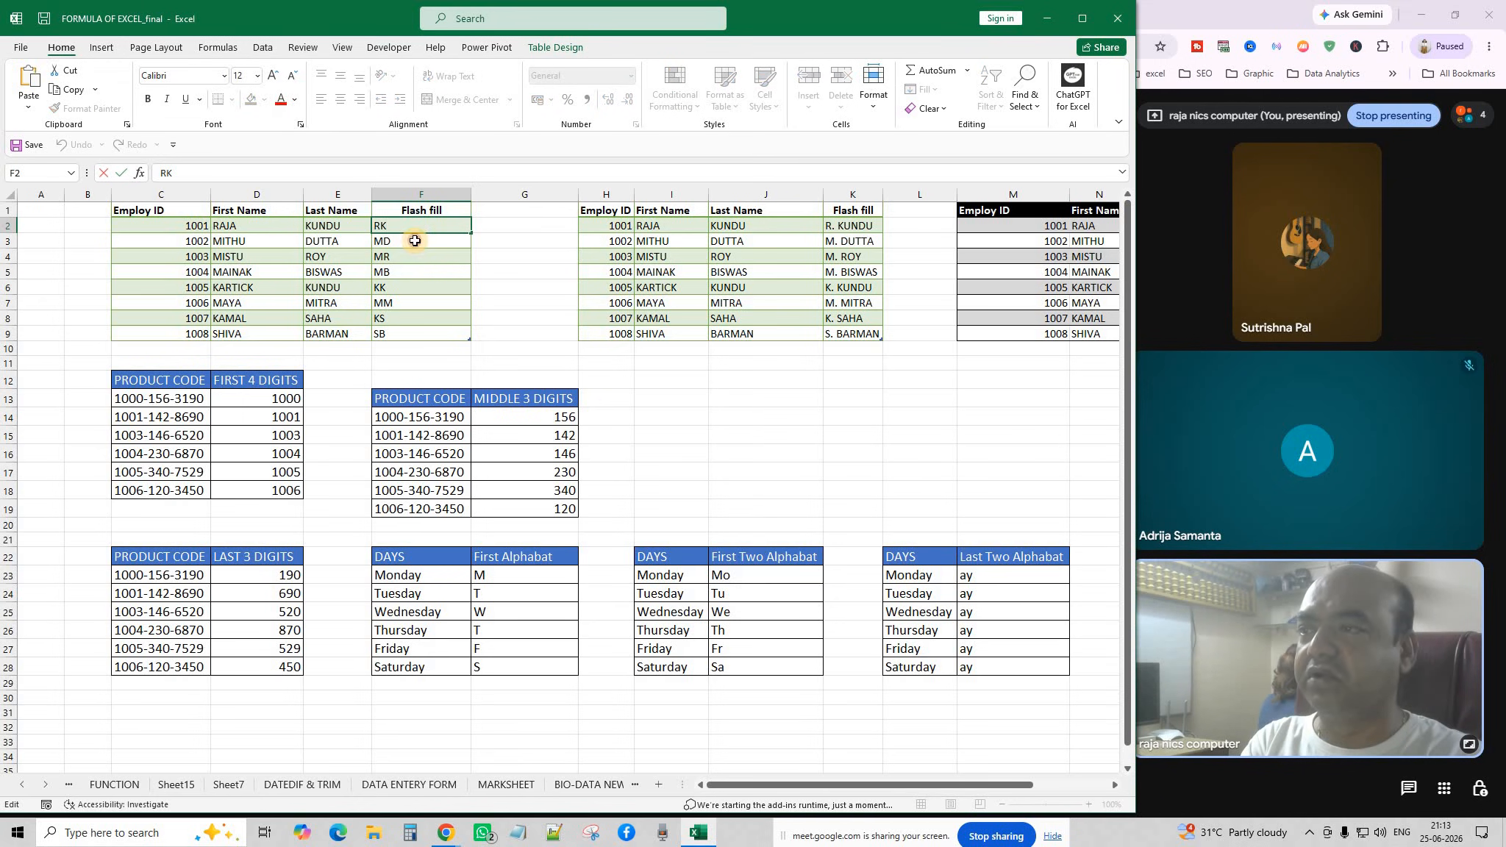
double_click(415, 241)
double_click(417, 259)
left_click(407, 228)
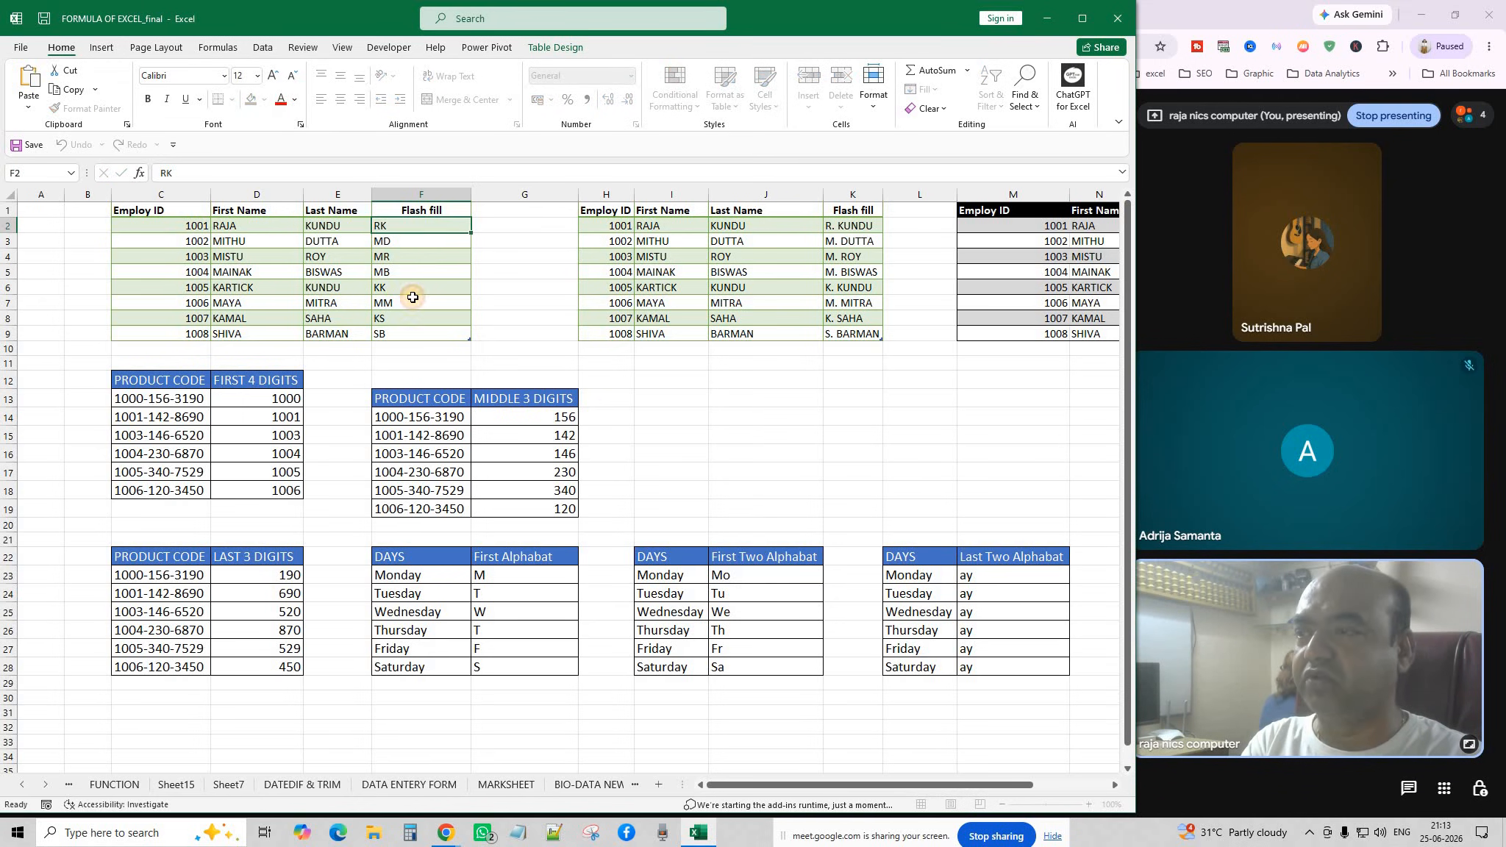
left_click_drag(407, 230, 406, 323)
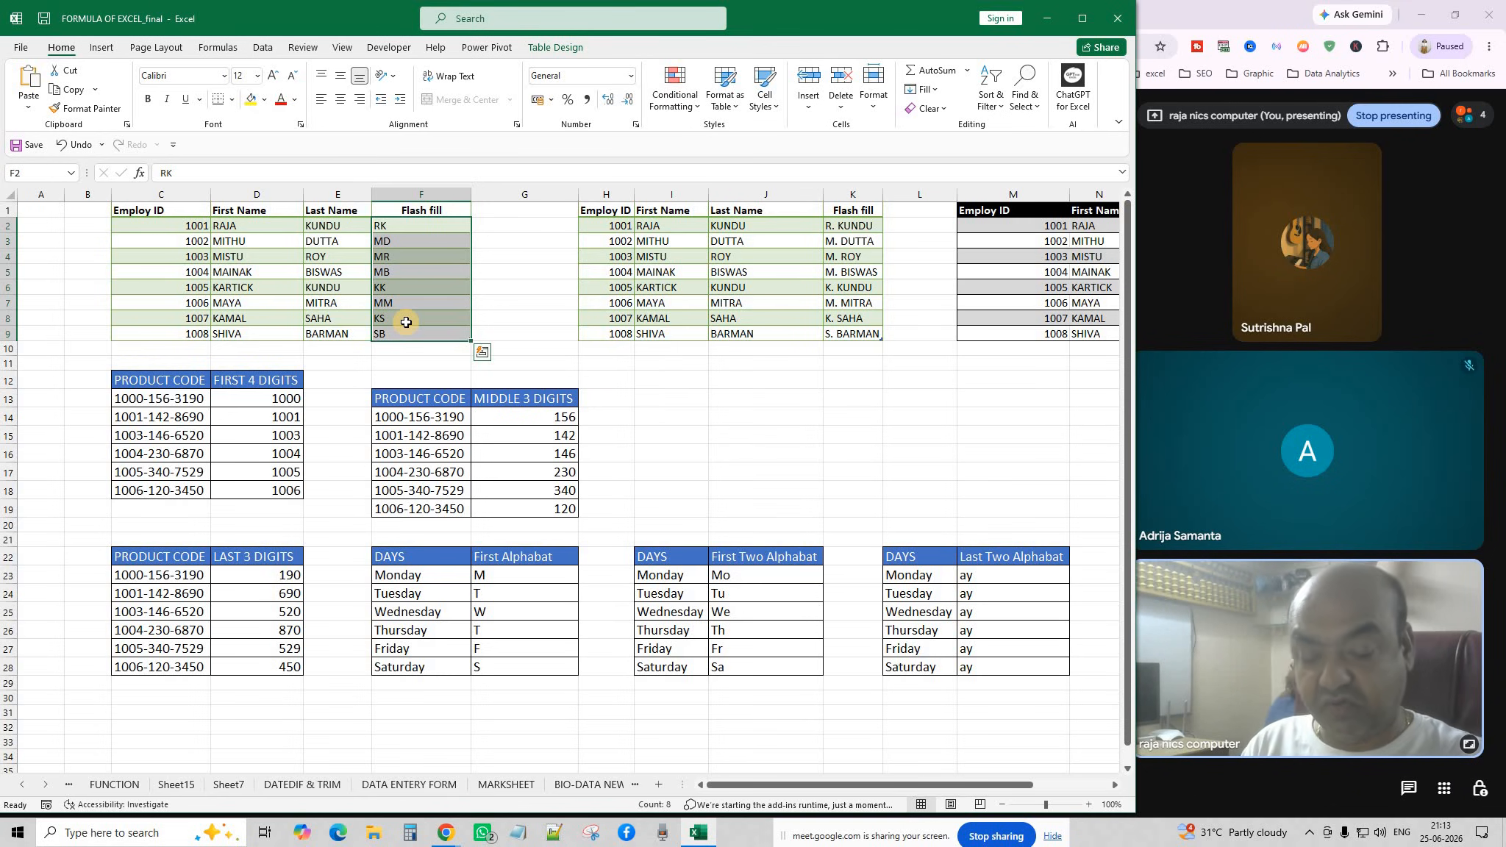
key("Delete")
Run Flash Fill from the empty cell F2, triggering the no-pattern warning.
left_click(522, 272)
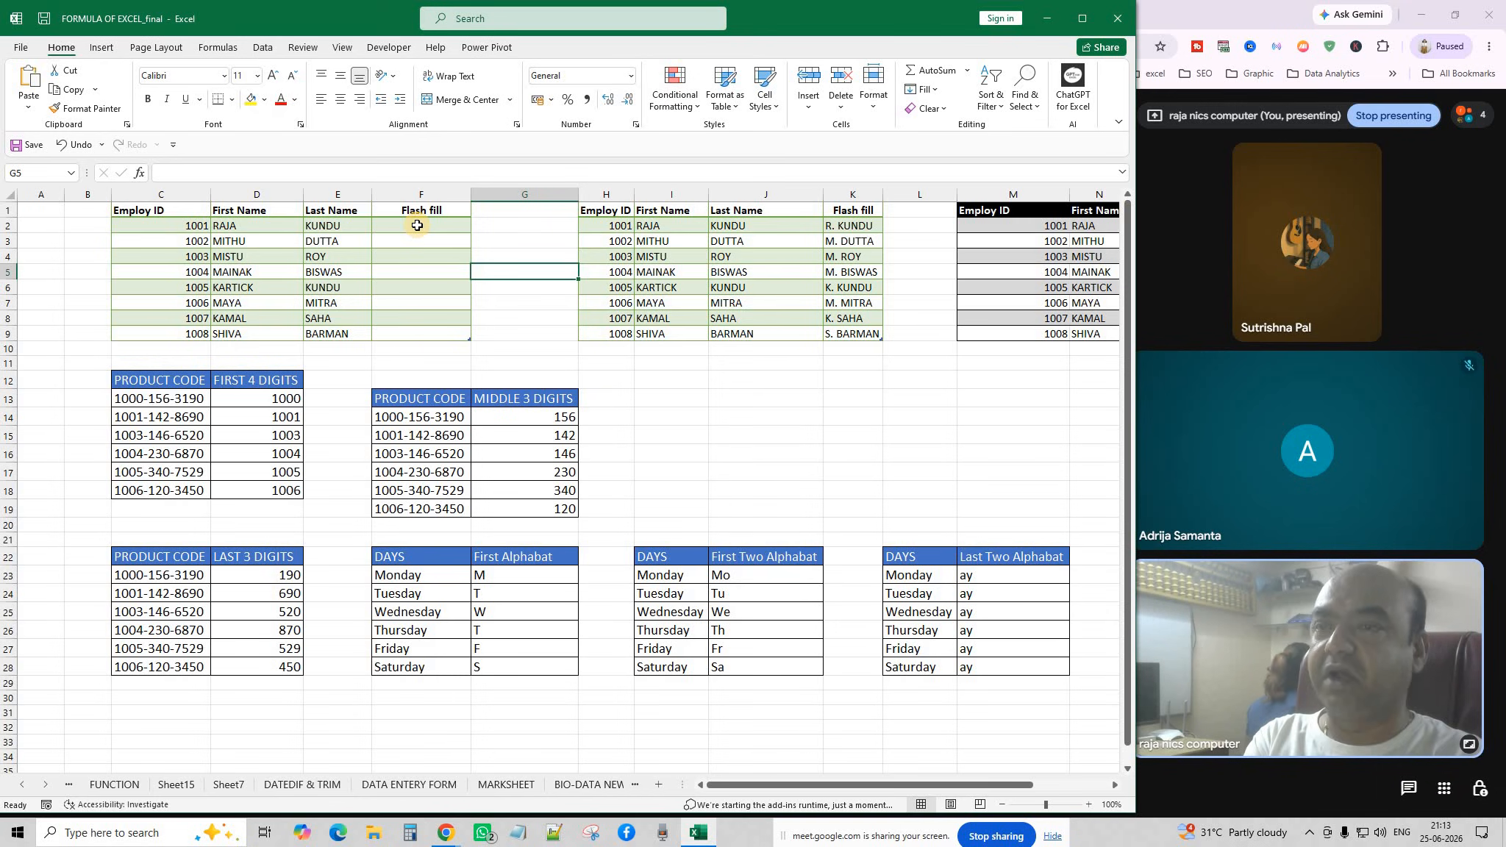
left_click(412, 226)
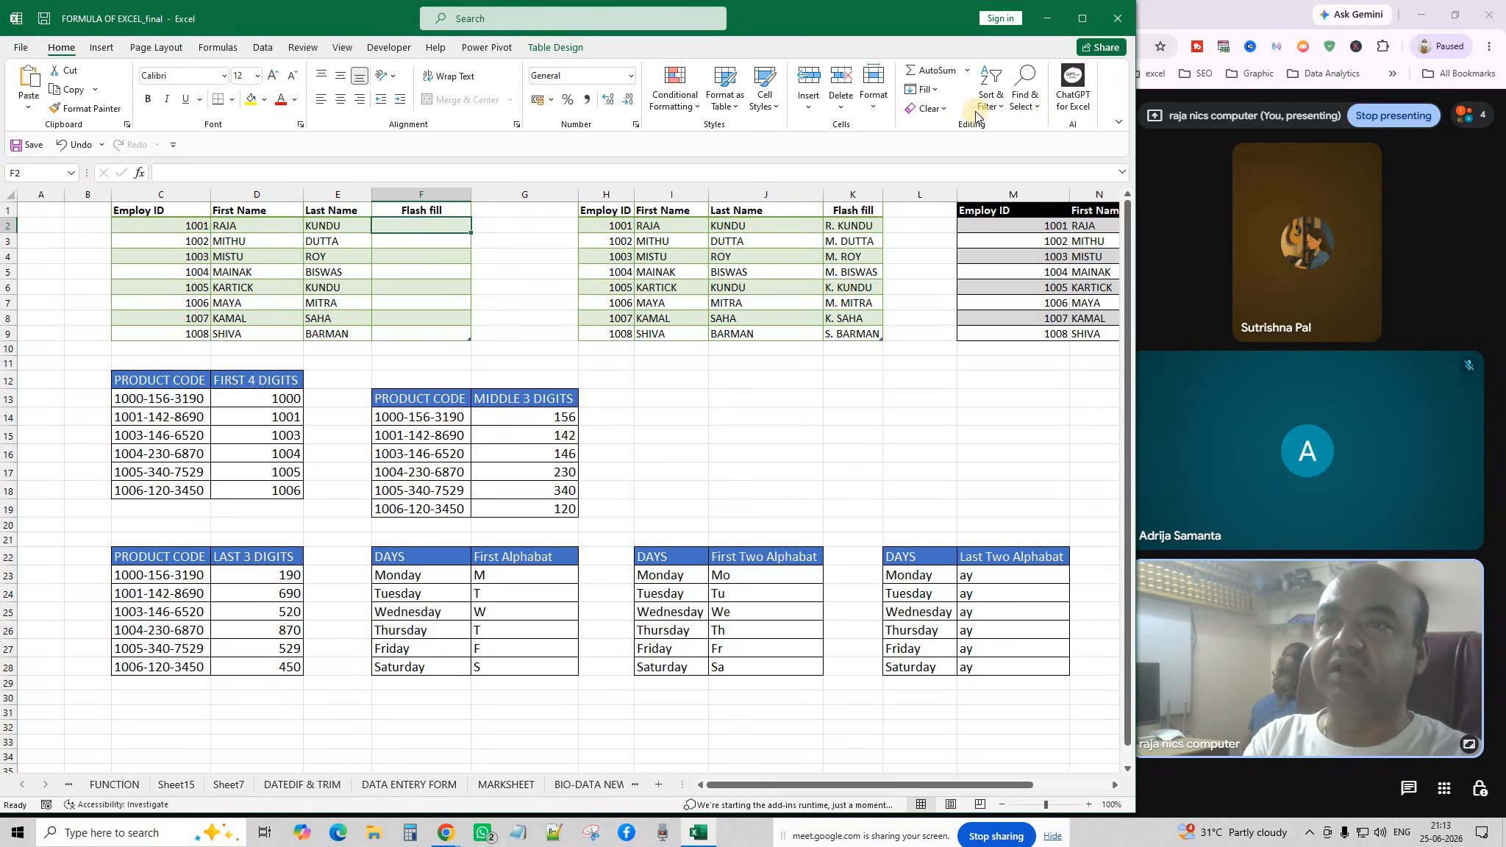
left_click(937, 88)
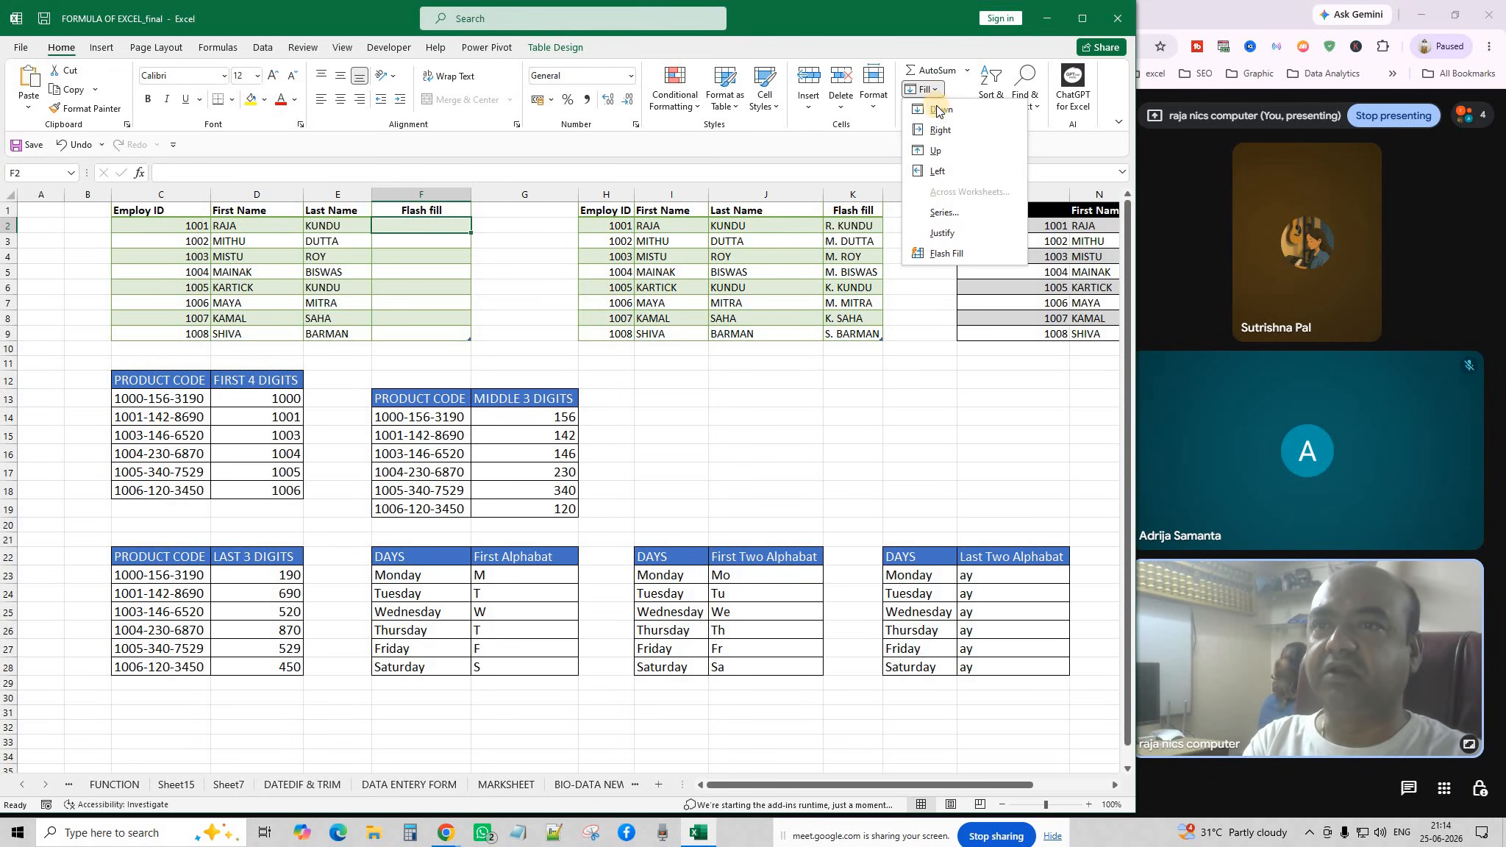
left_click(987, 254)
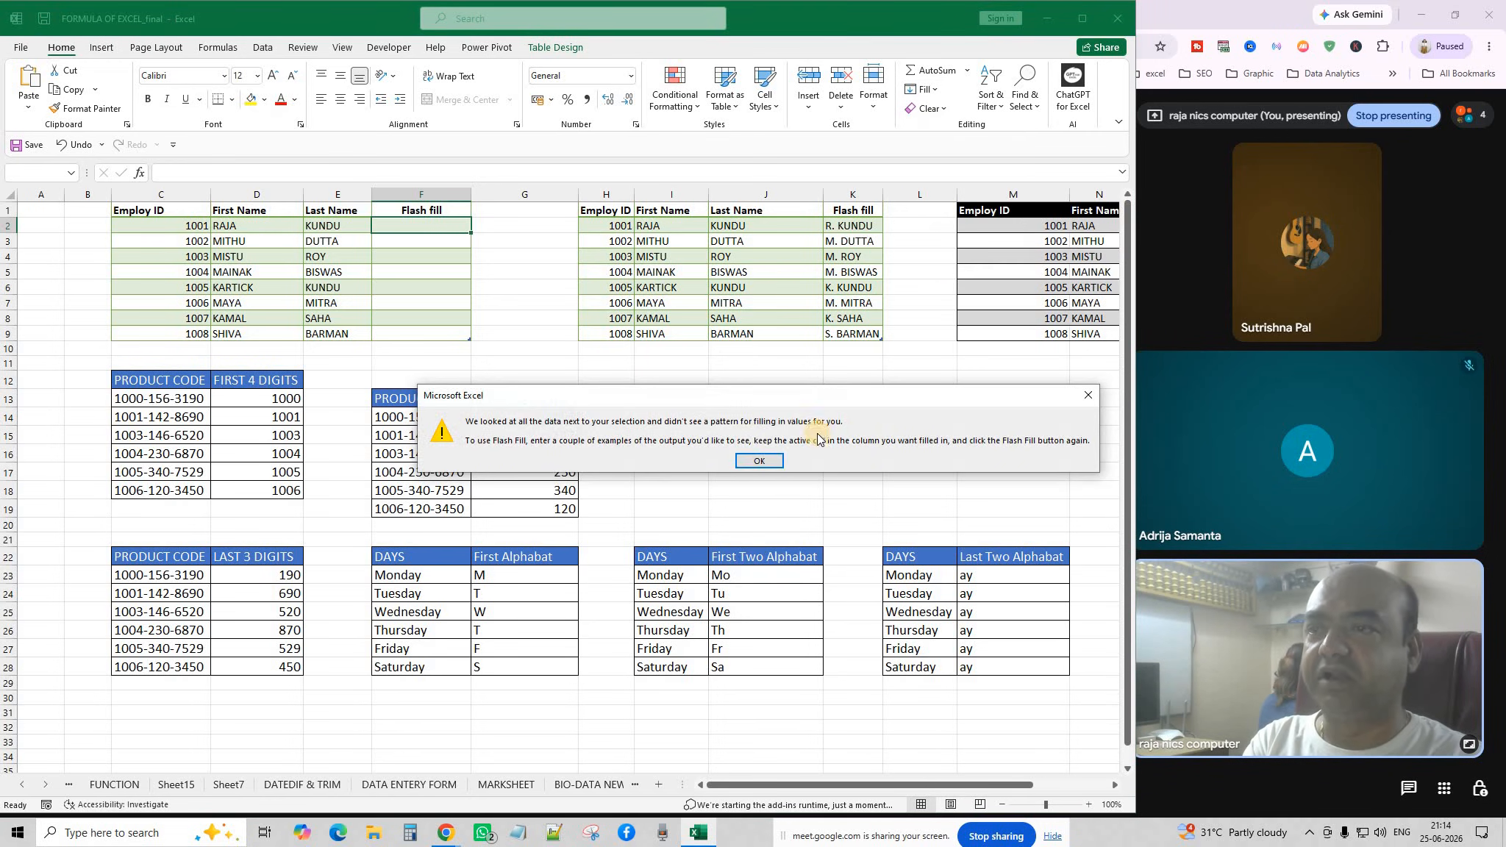
Dismiss the warning and enter the example RK in F2.
left_click(746, 462)
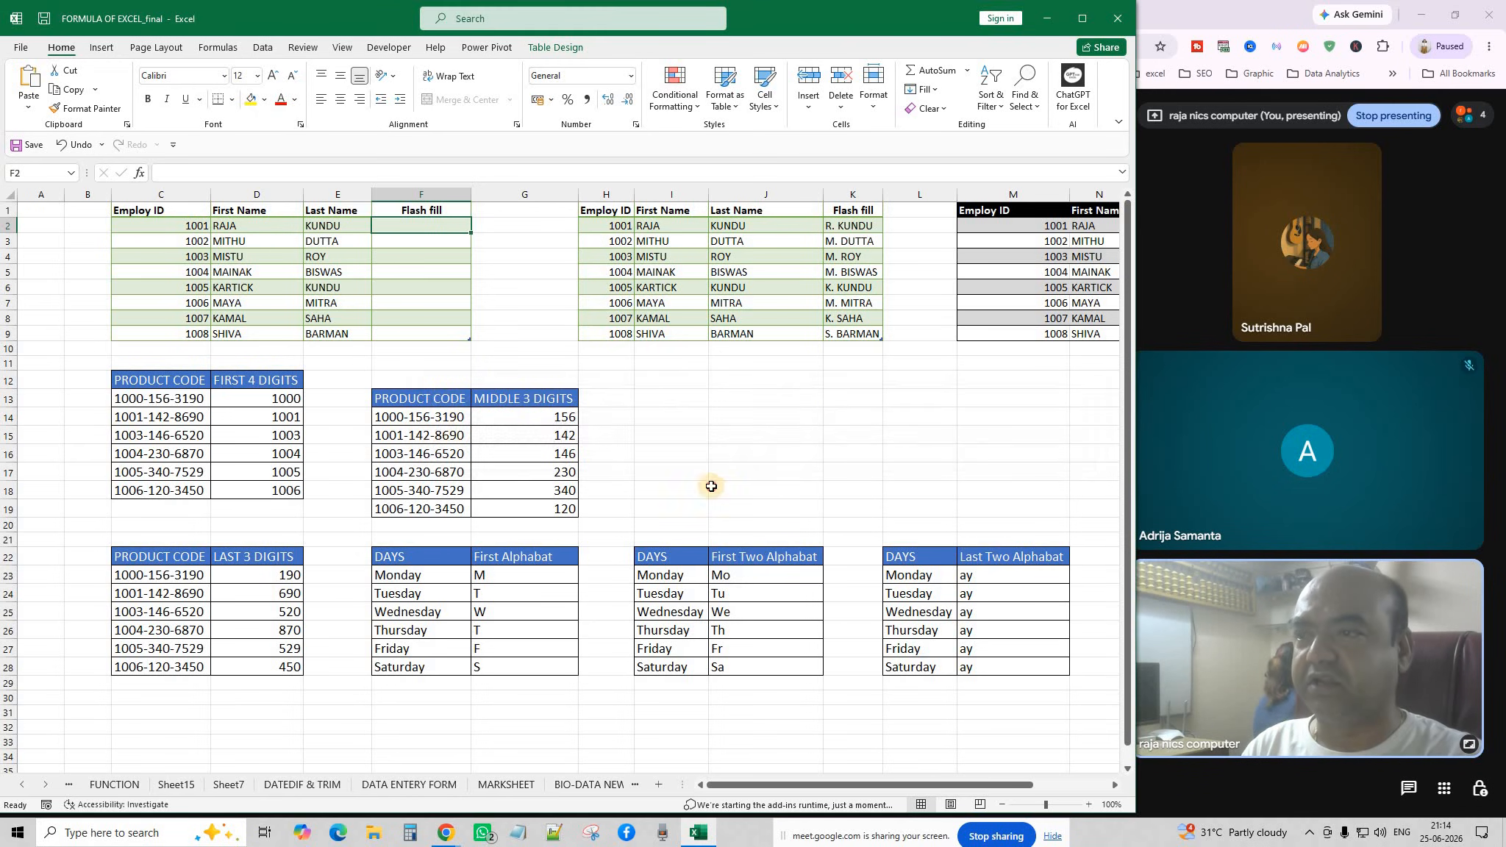
left_click(718, 489)
left_click(395, 223)
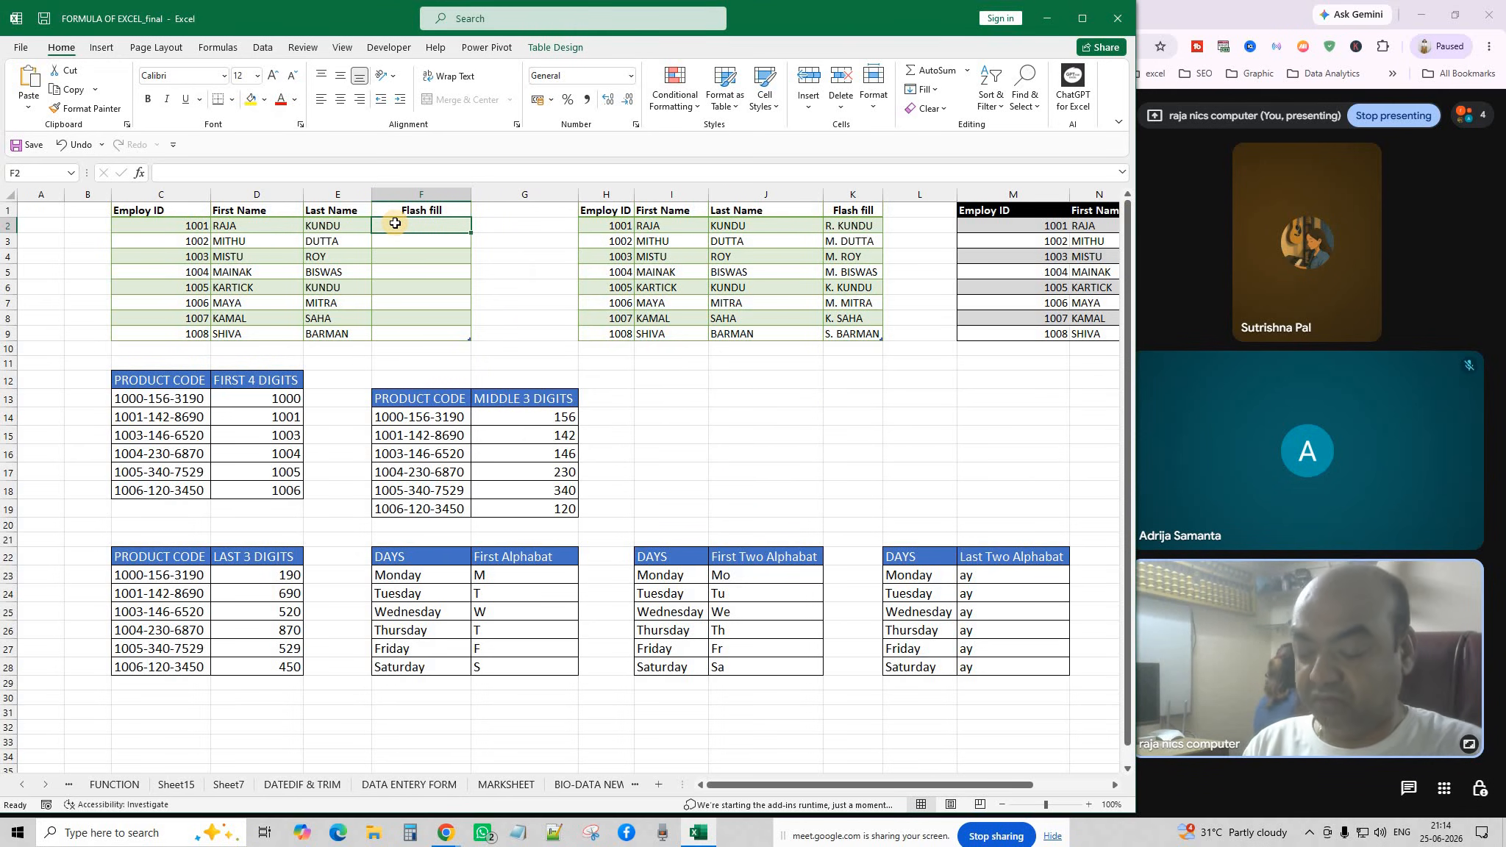
type("RK")
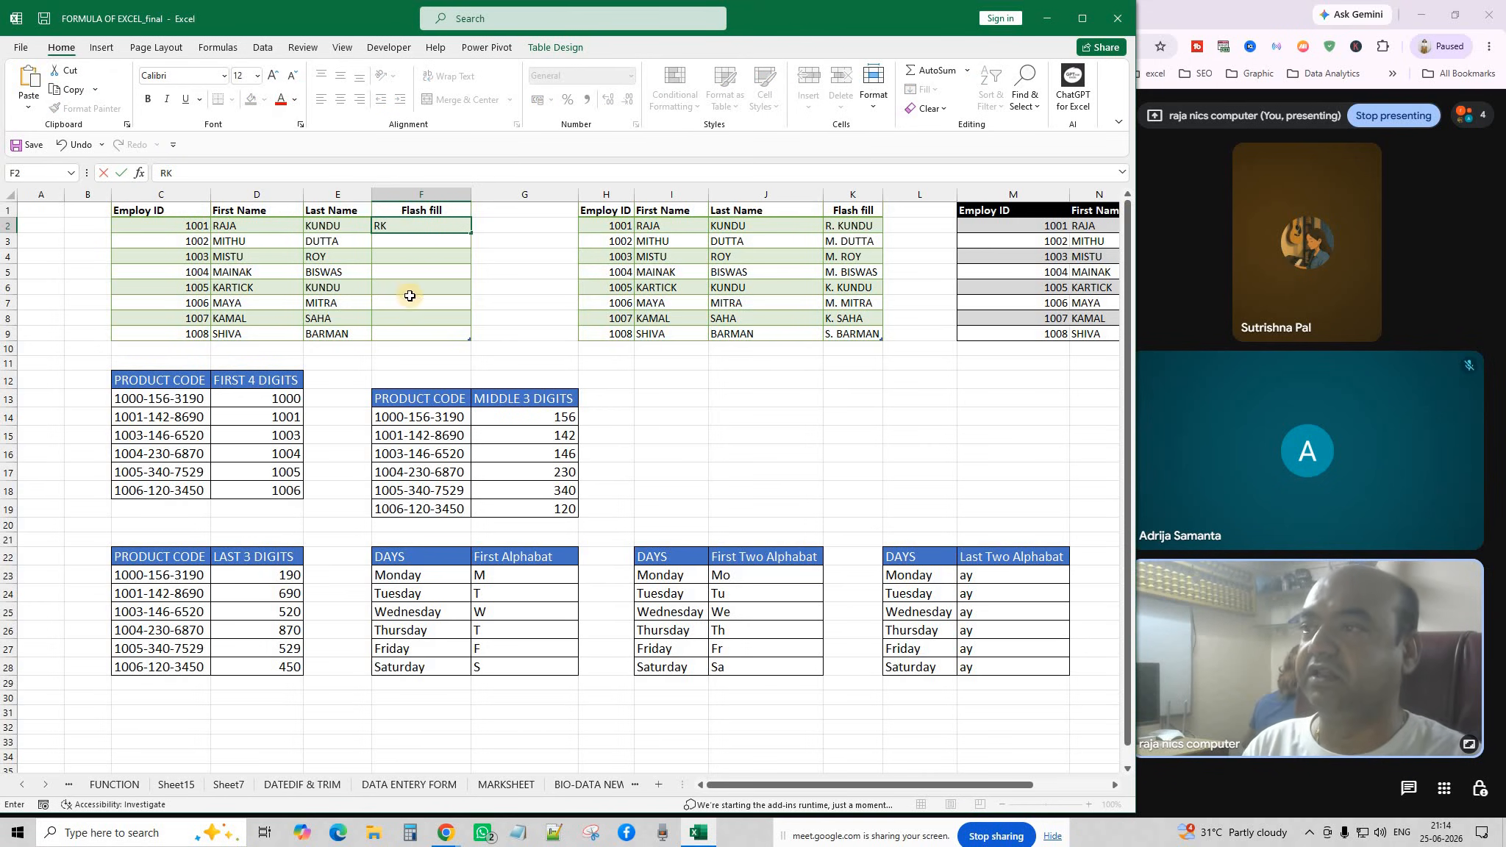
left_click(409, 296)
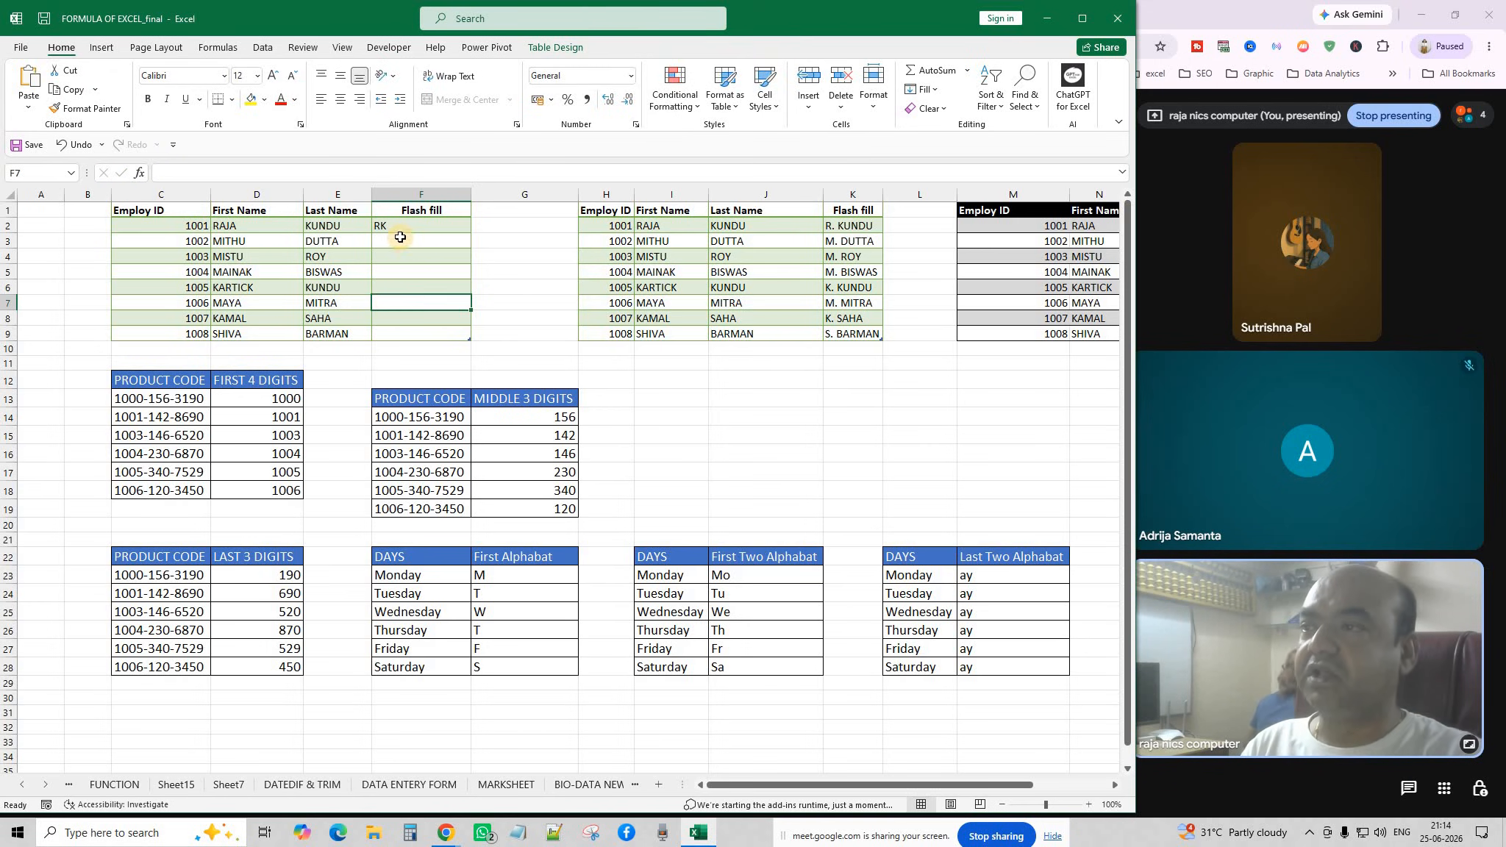
Flash Fill F3:F9 with the initials MD, MR, MB, KK, MM, KS and SB.
left_click(398, 242)
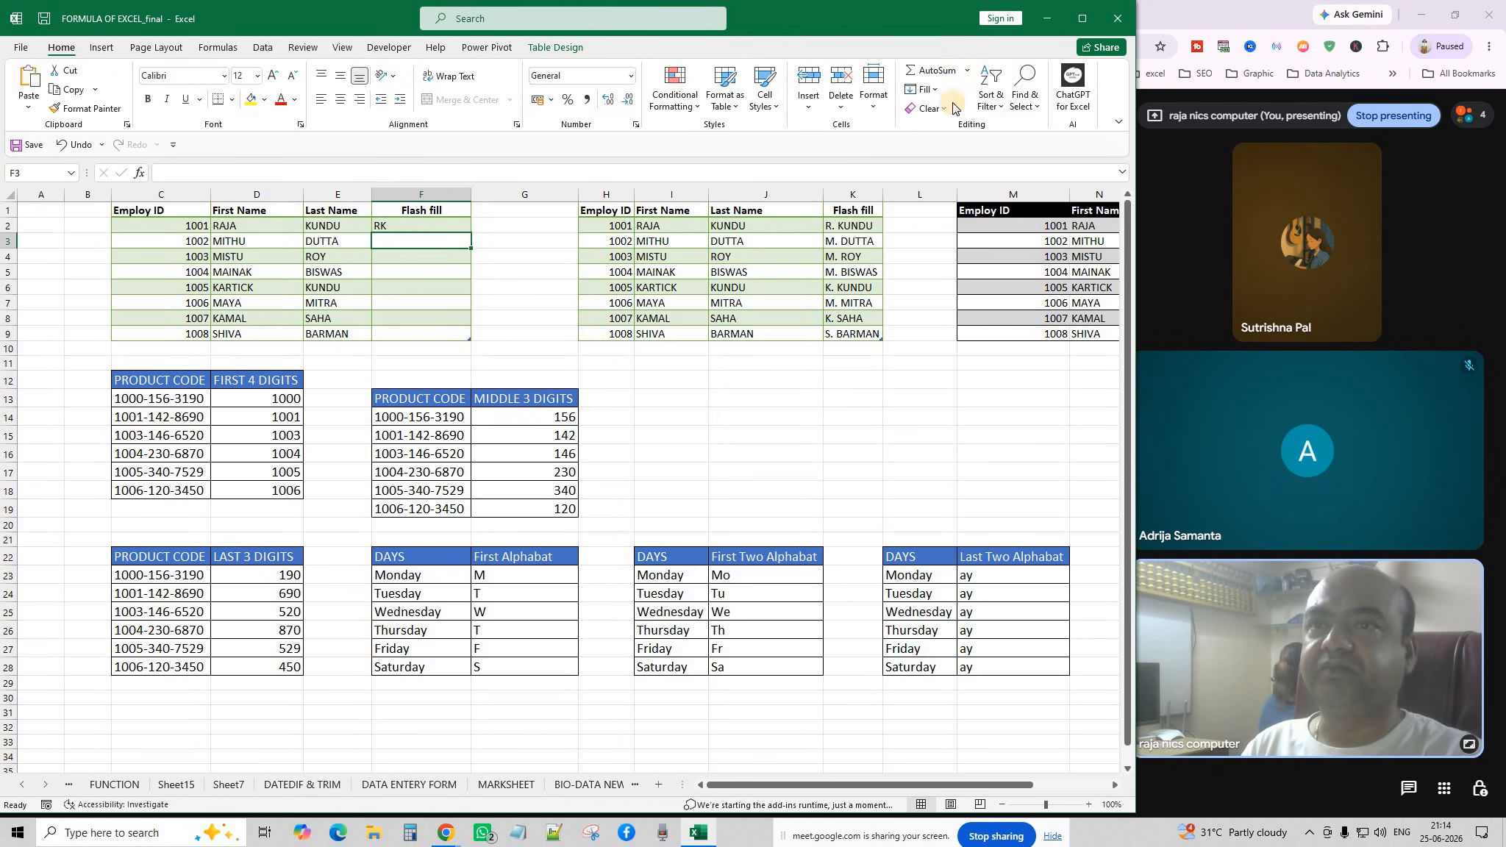
left_click(937, 90)
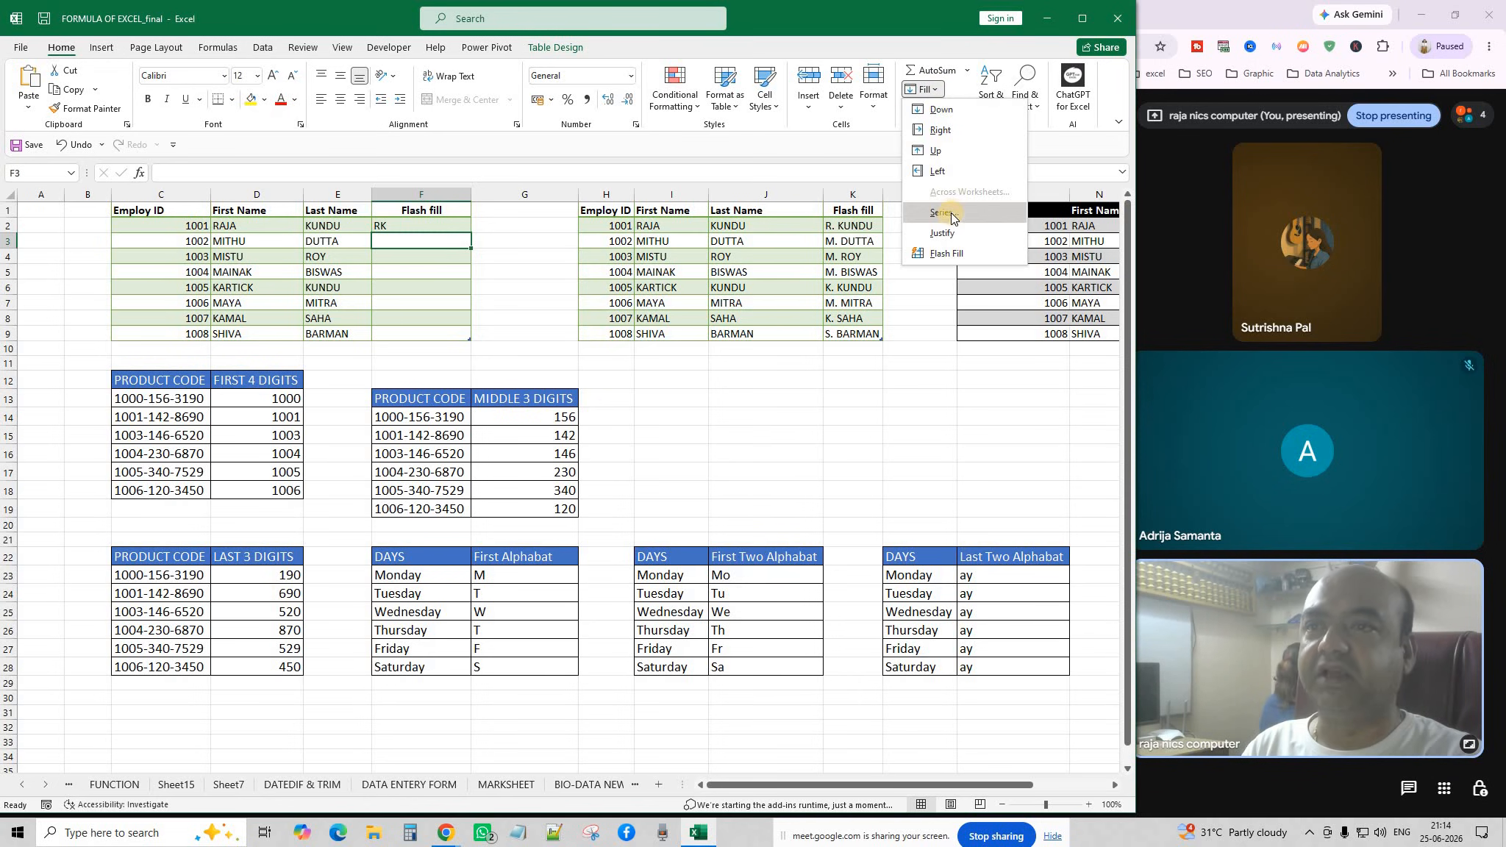
left_click(951, 255)
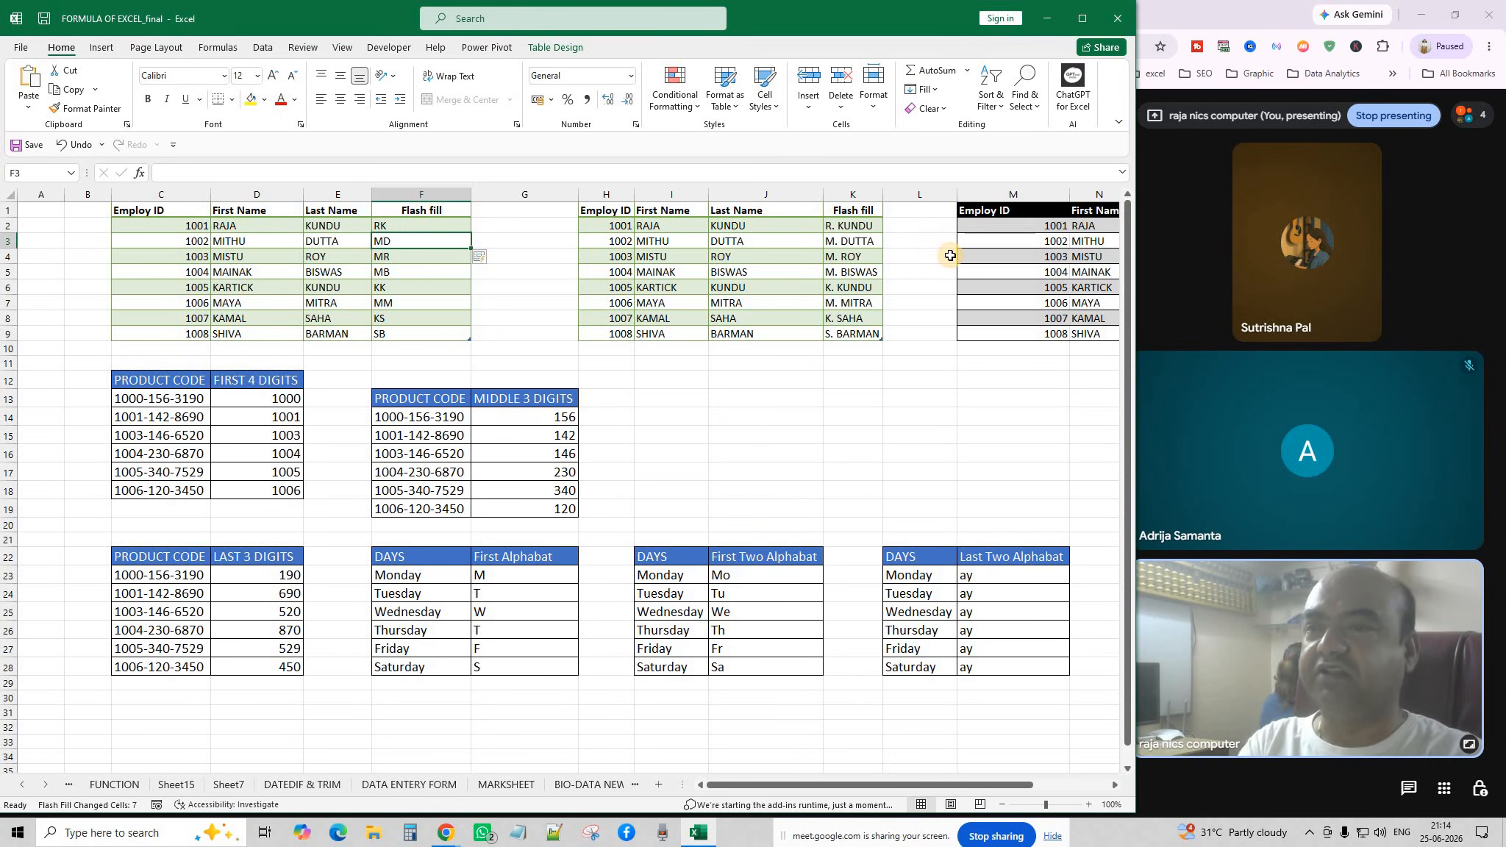
left_click(536, 335)
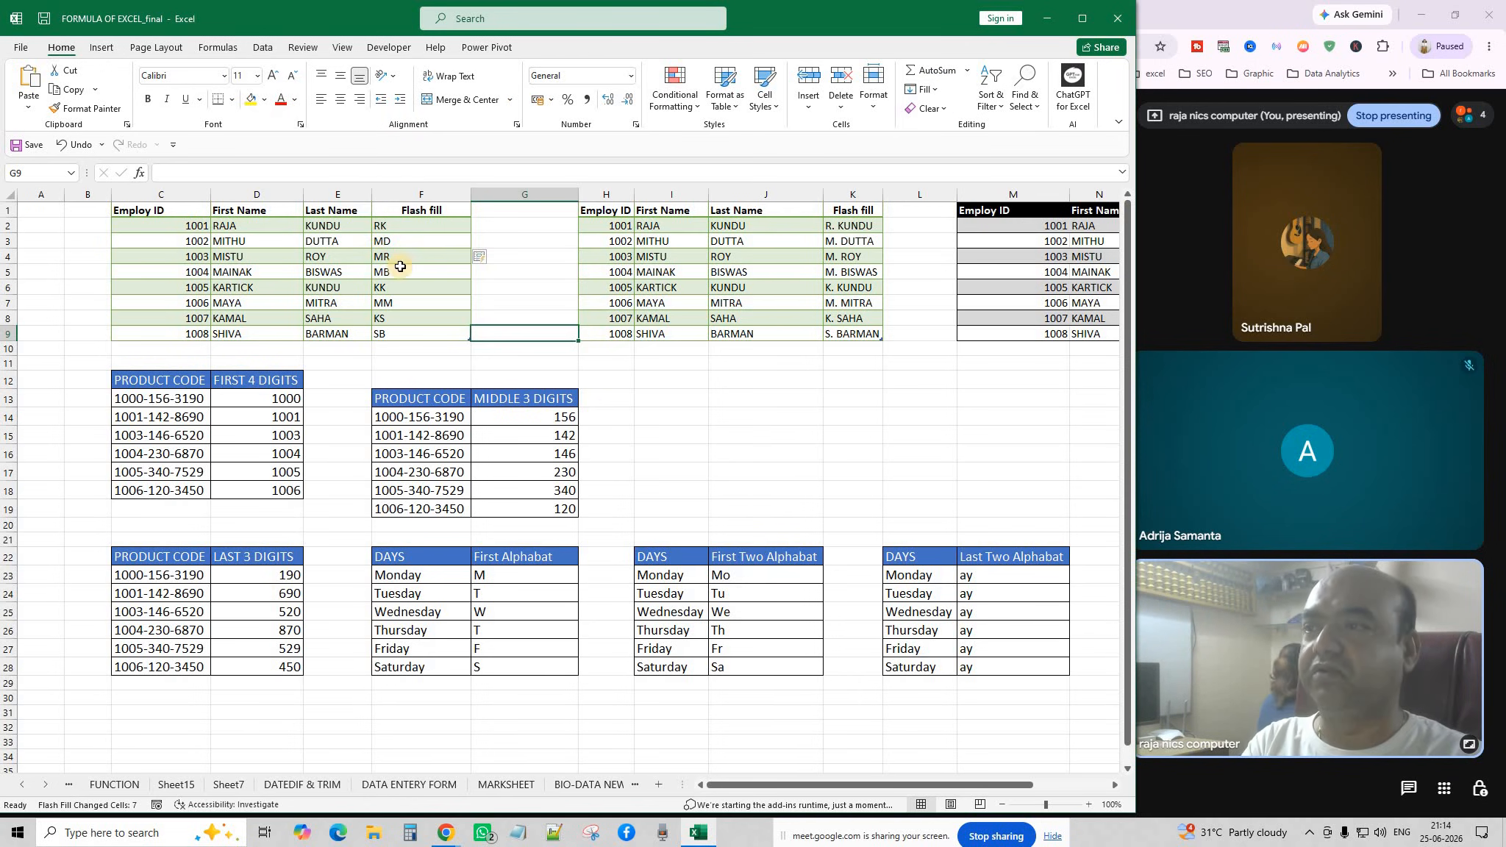
left_click_drag(401, 225, 417, 331)
left_click(409, 332)
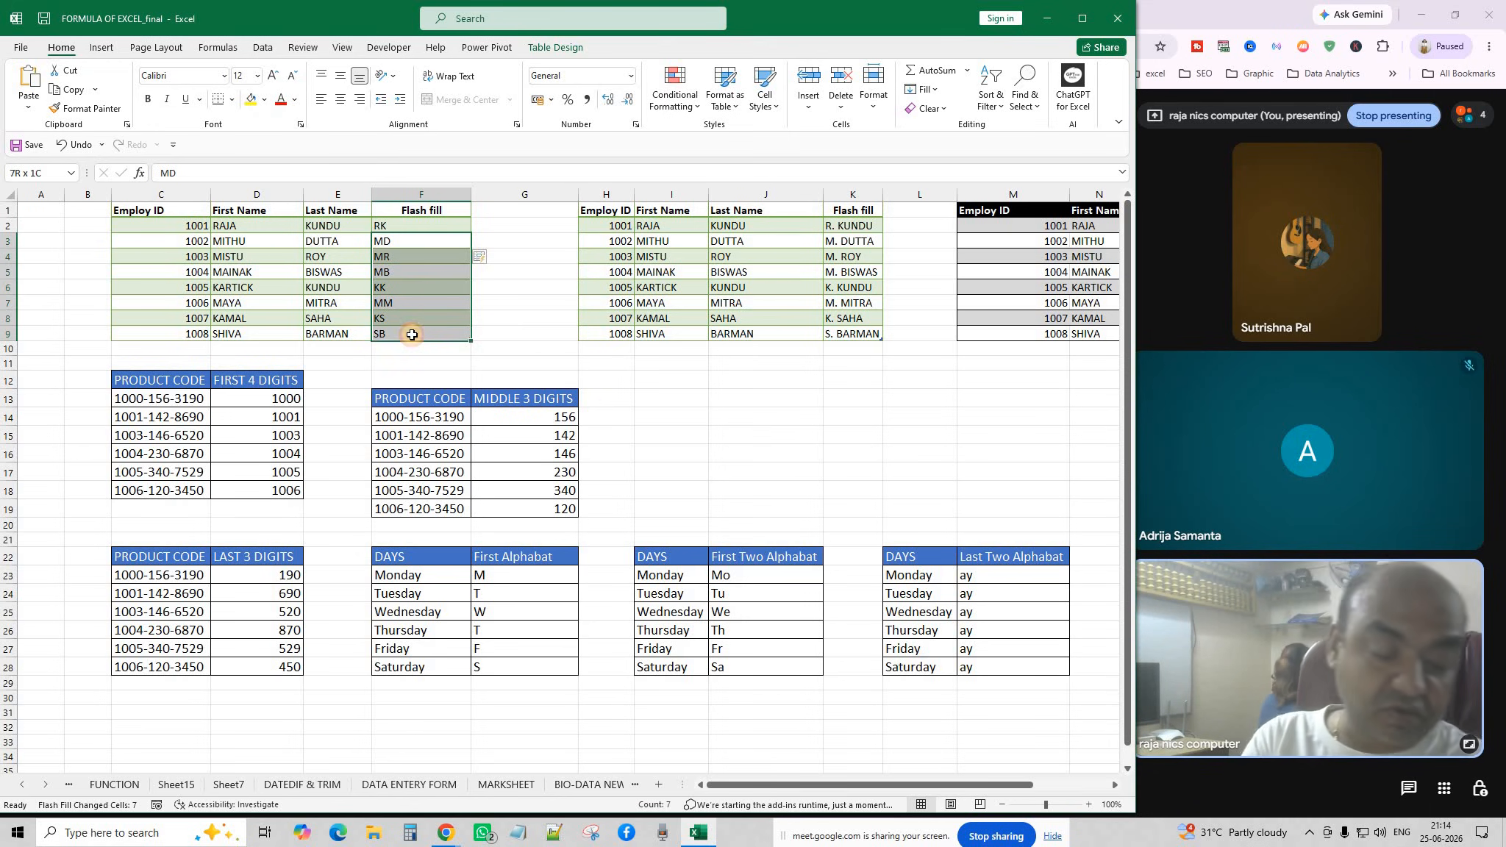
Clear F3:F9 and Flash Fill it again from the RK example, giving MD through SB.
key("Delete")
left_click(548, 303)
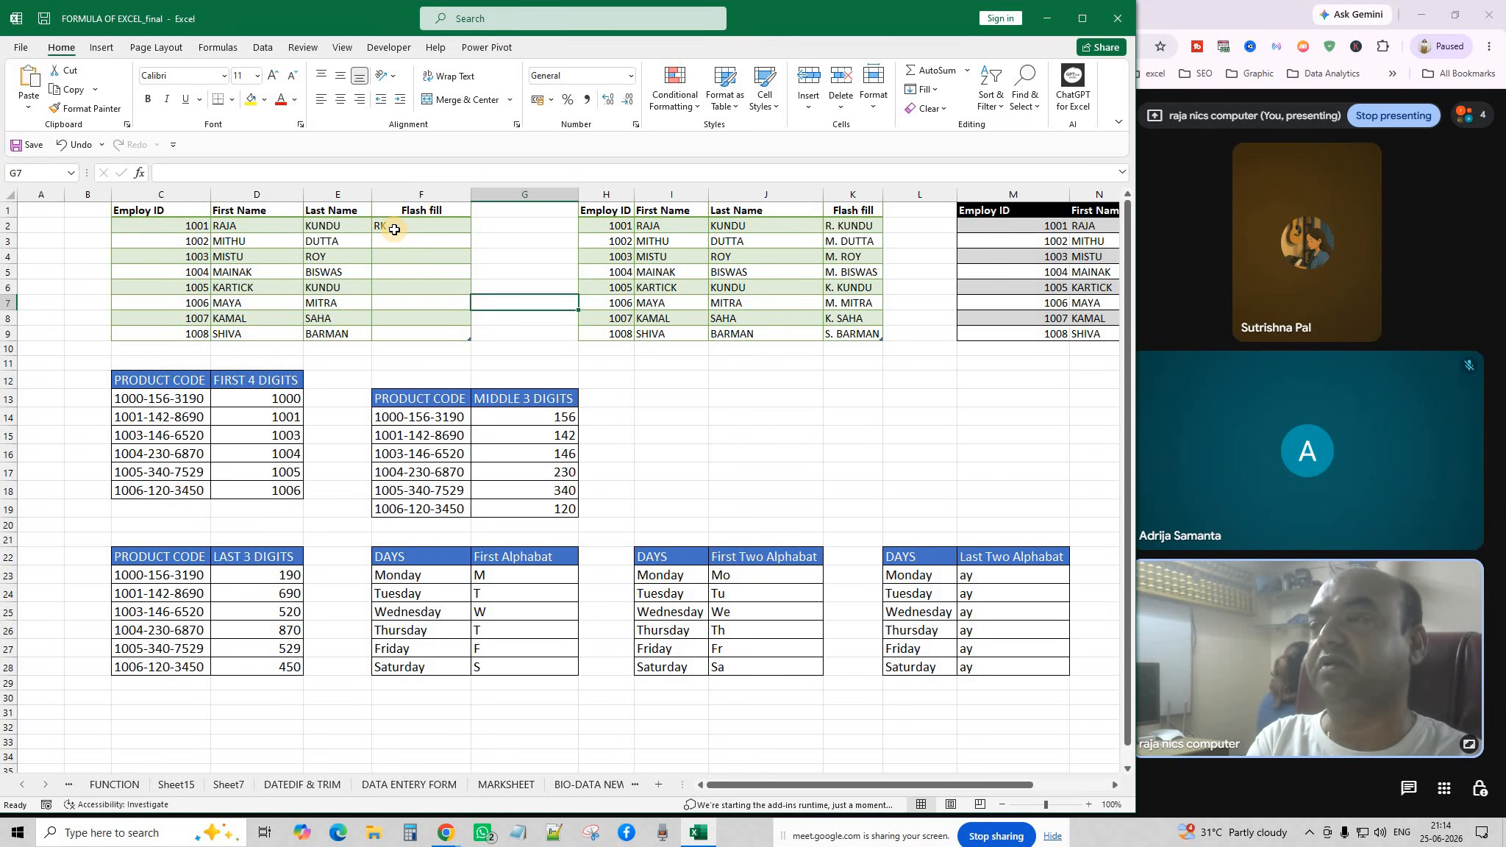
left_click(403, 242)
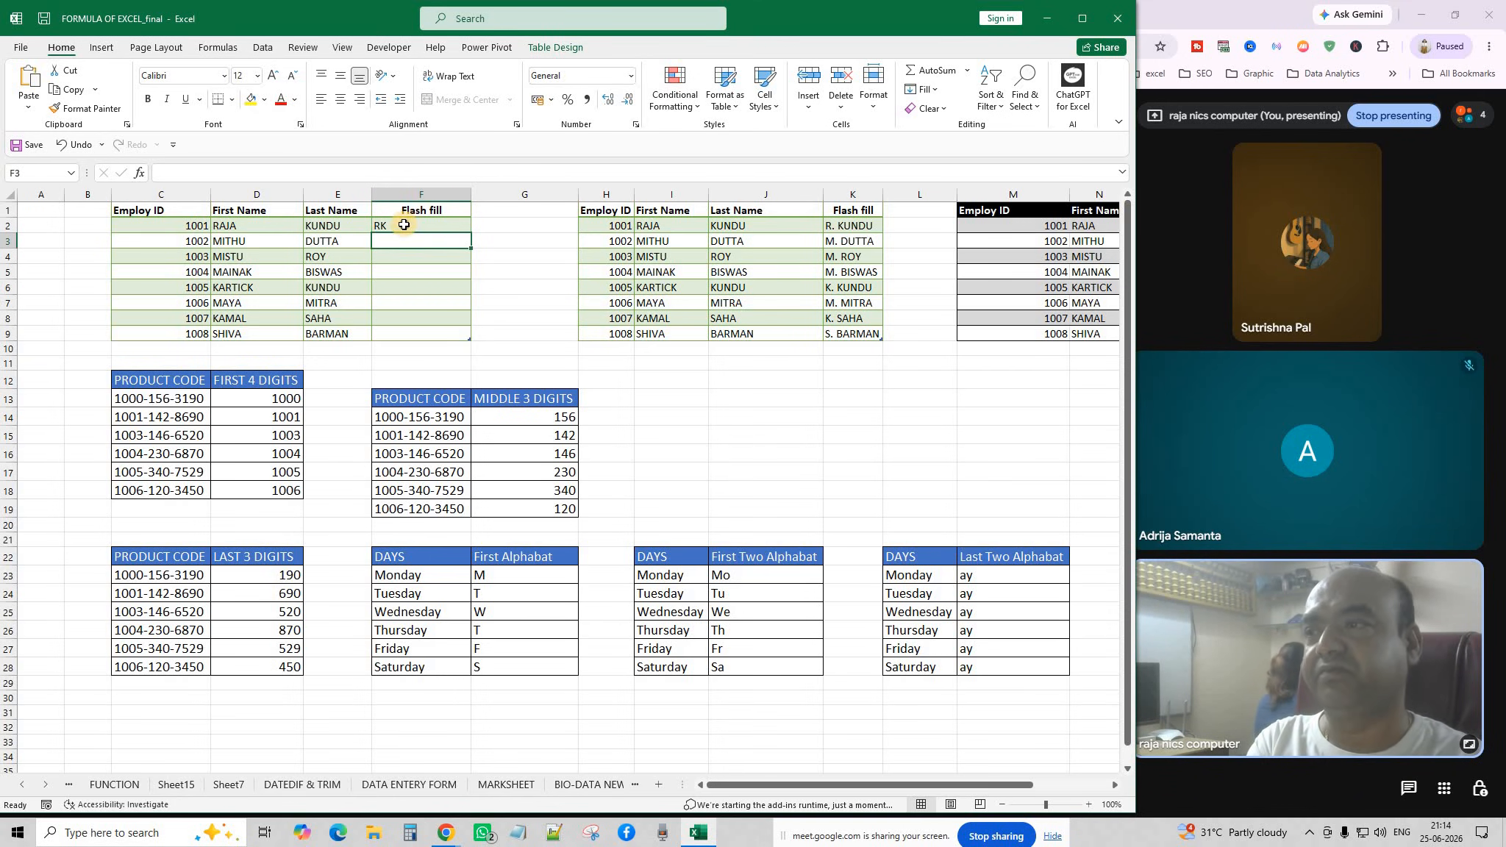
left_click(403, 225)
left_click(378, 245)
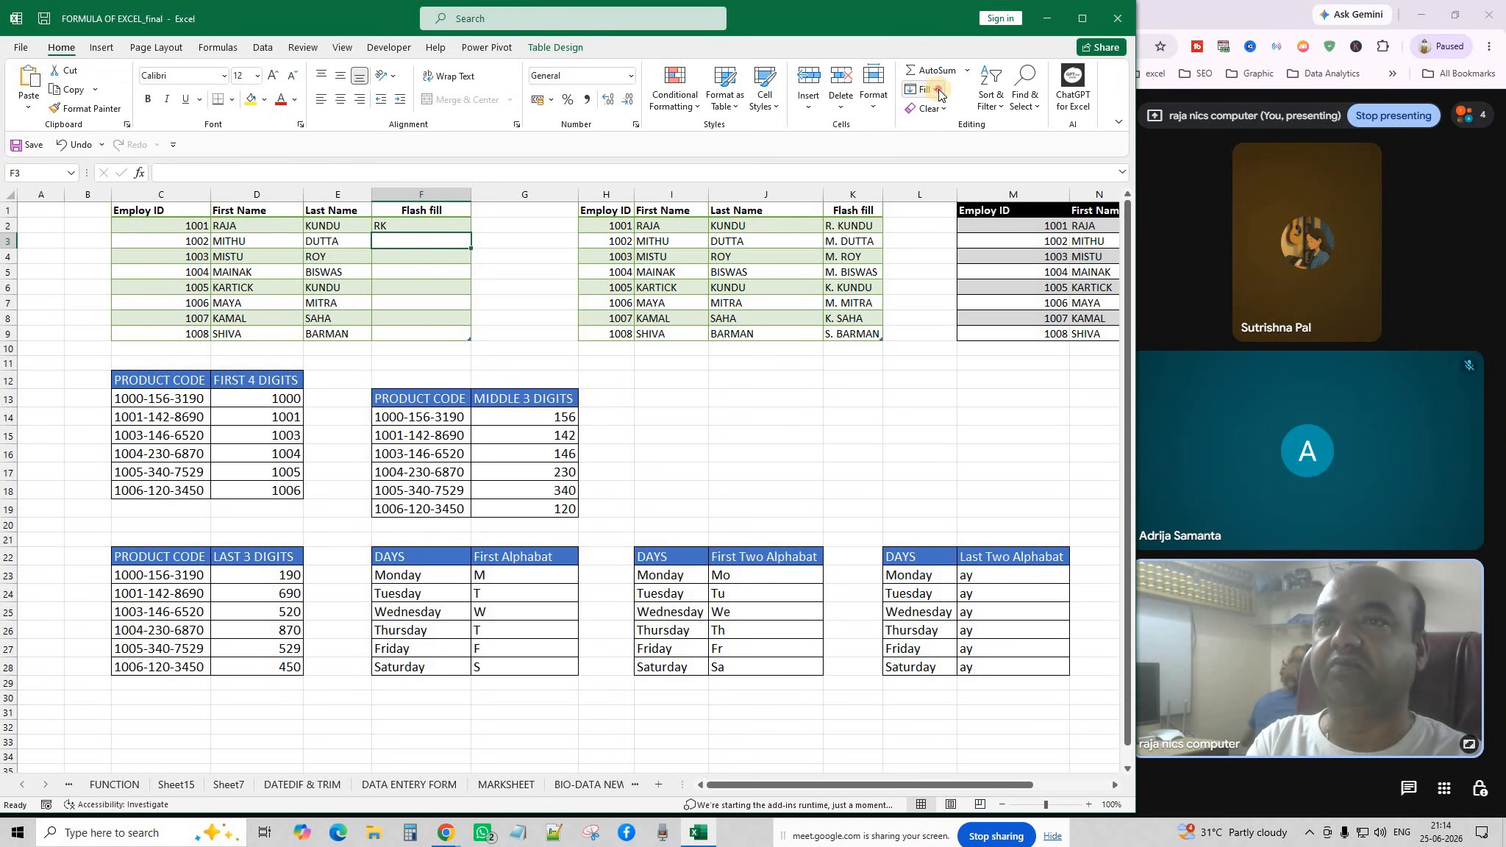
left_click(940, 93)
left_click(963, 255)
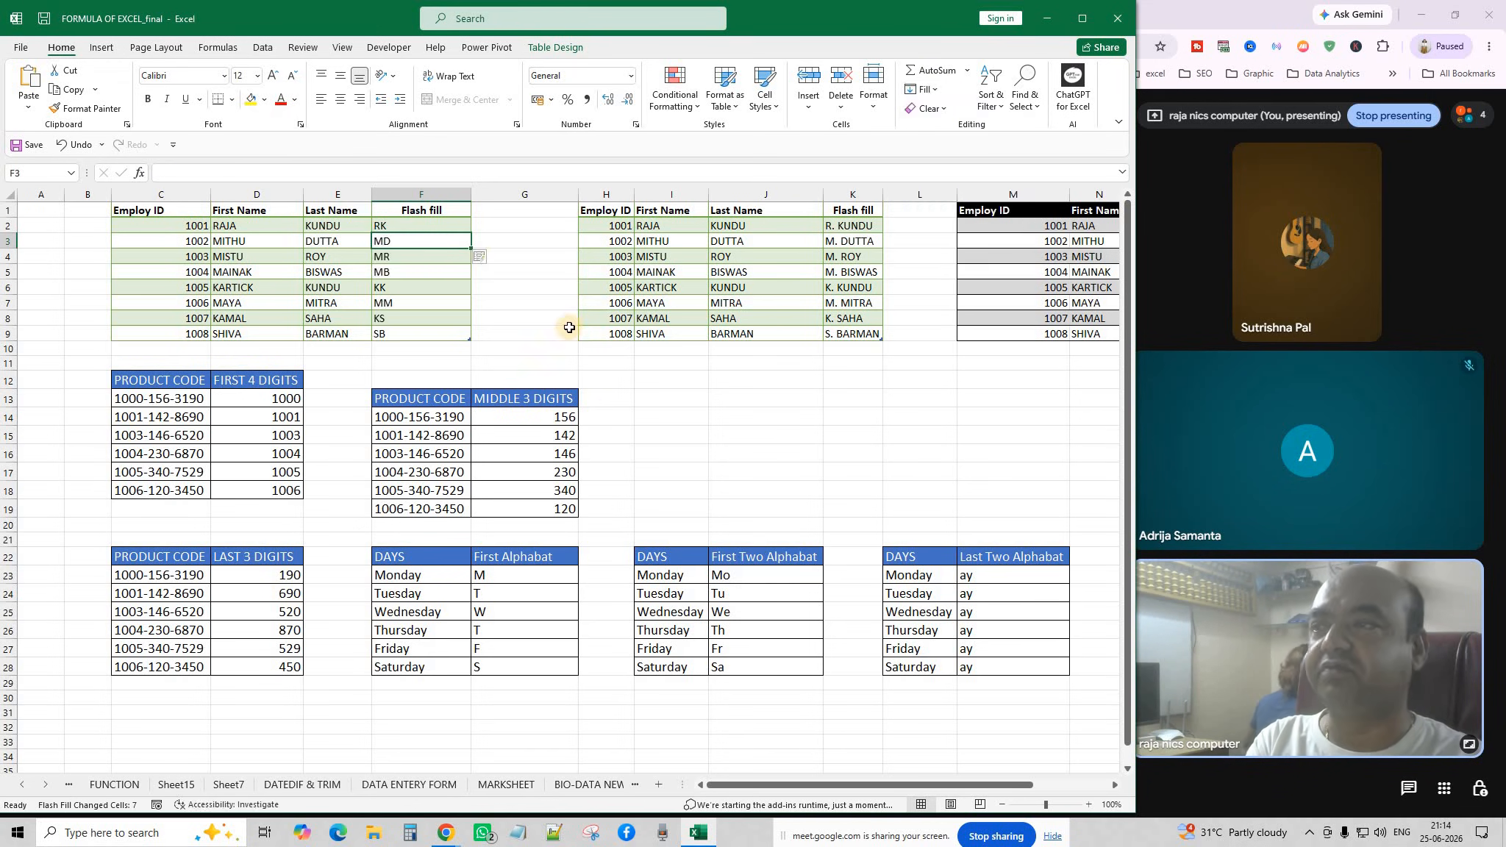
left_click(491, 286)
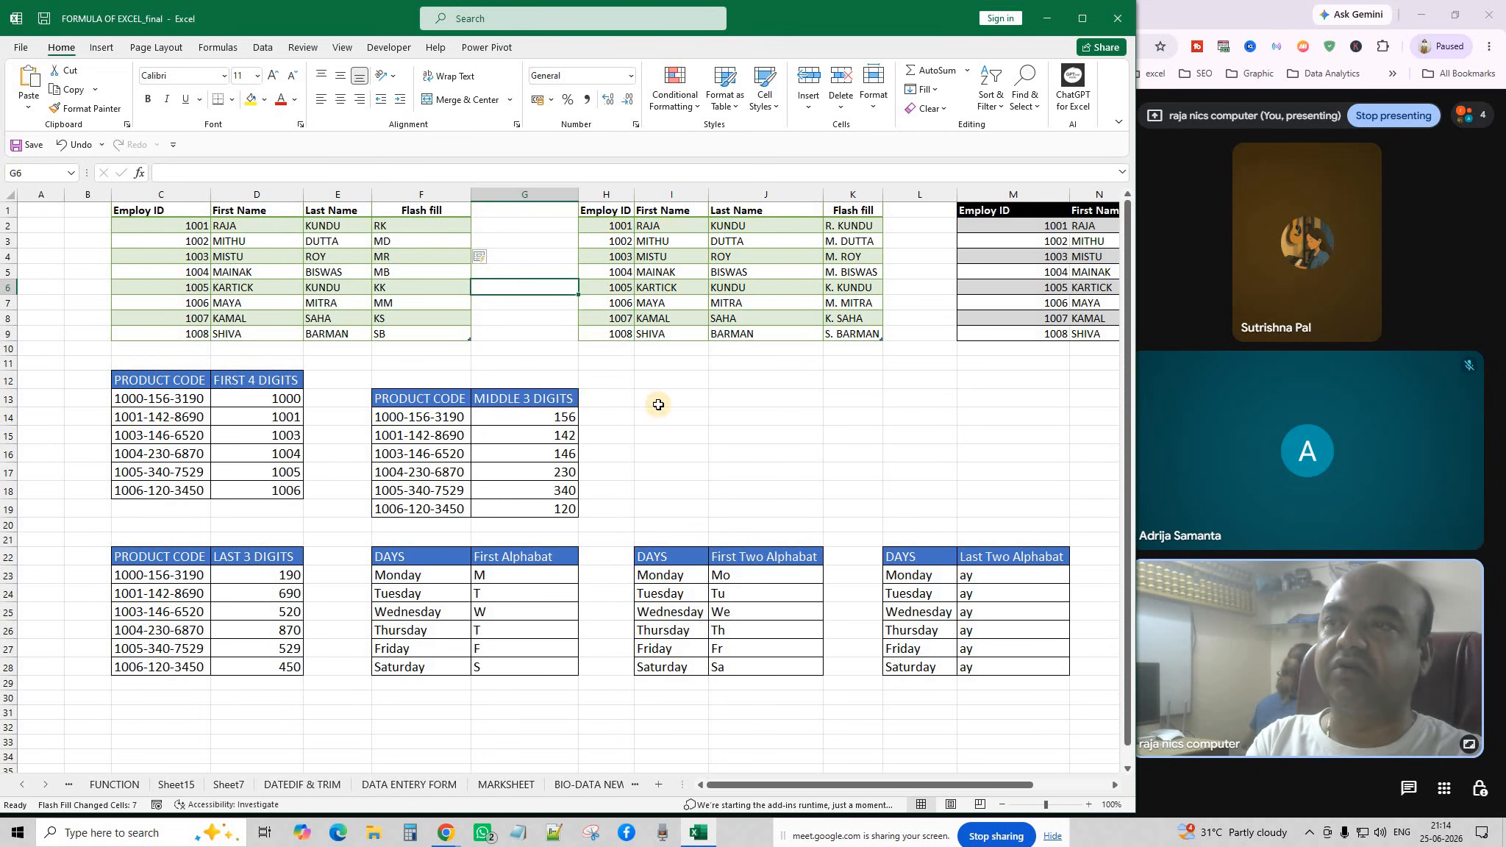
Clear the old initial-and-surname results in the second table's Flash fill column.
left_click(853, 226)
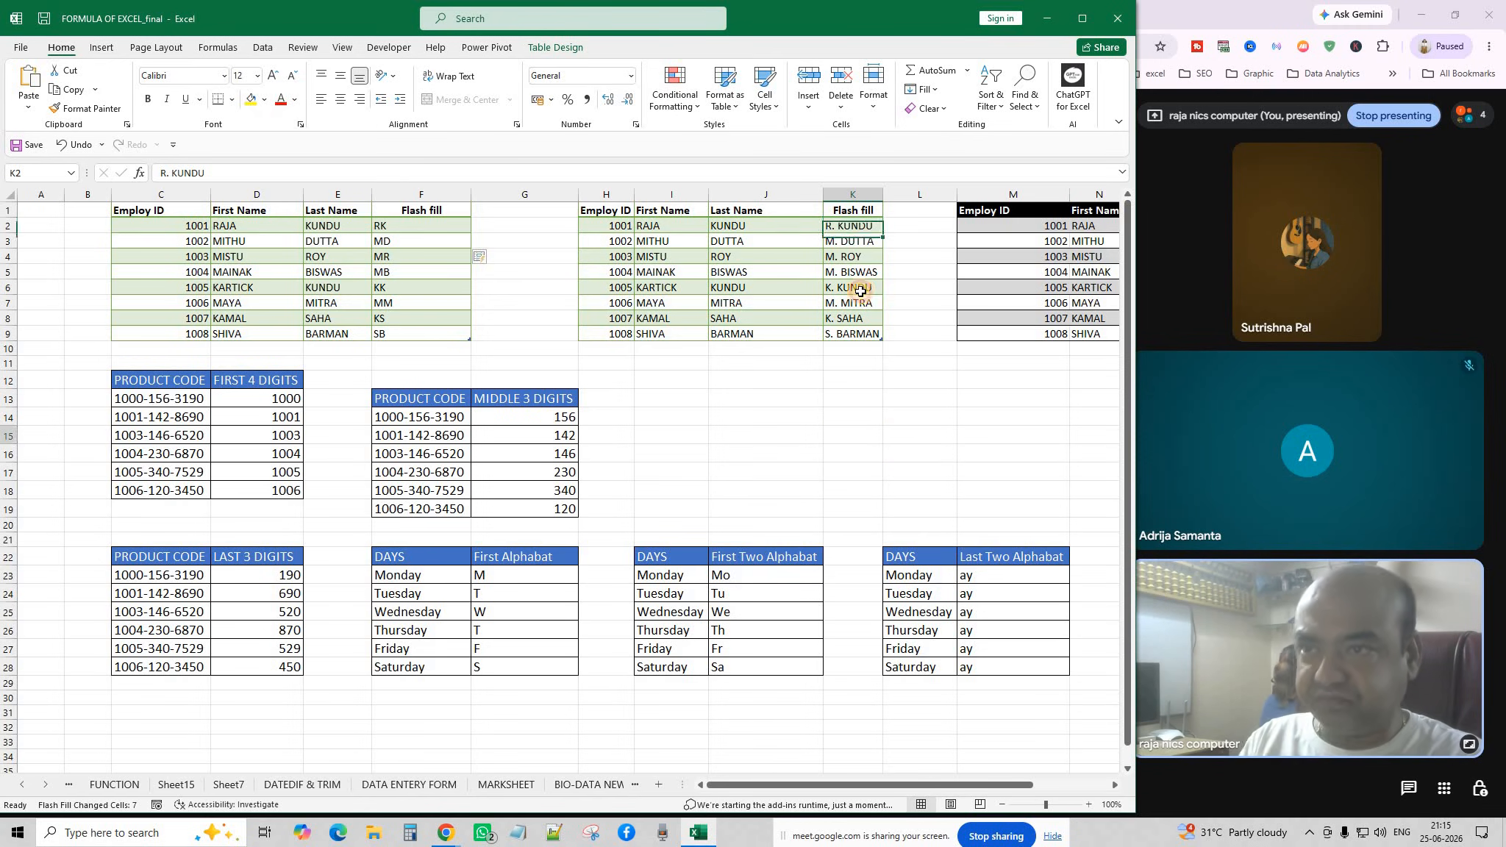
left_click_drag(855, 240, 864, 341)
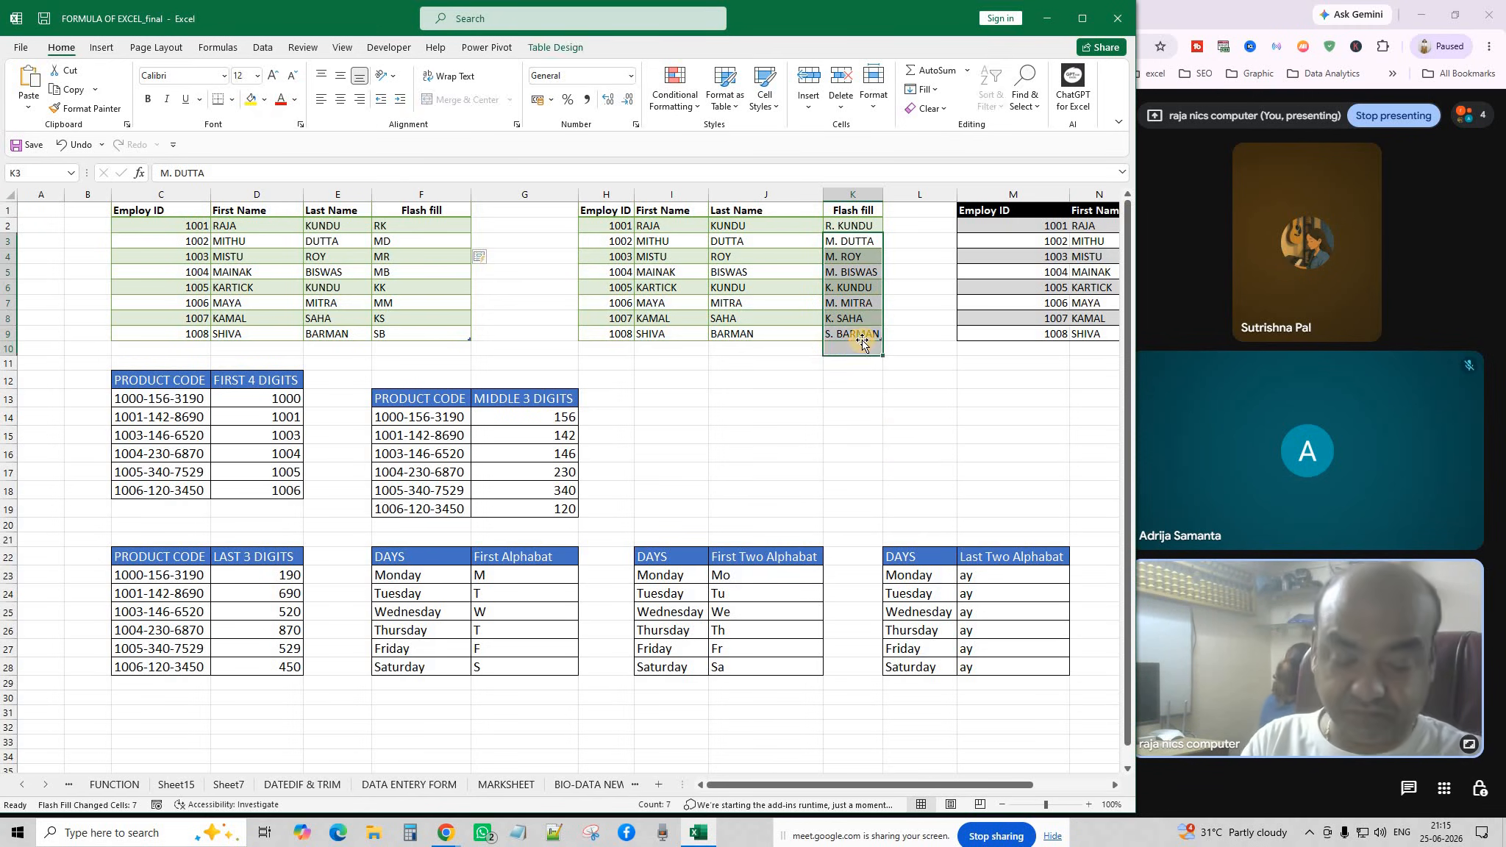
key("Delete")
left_click(919, 415)
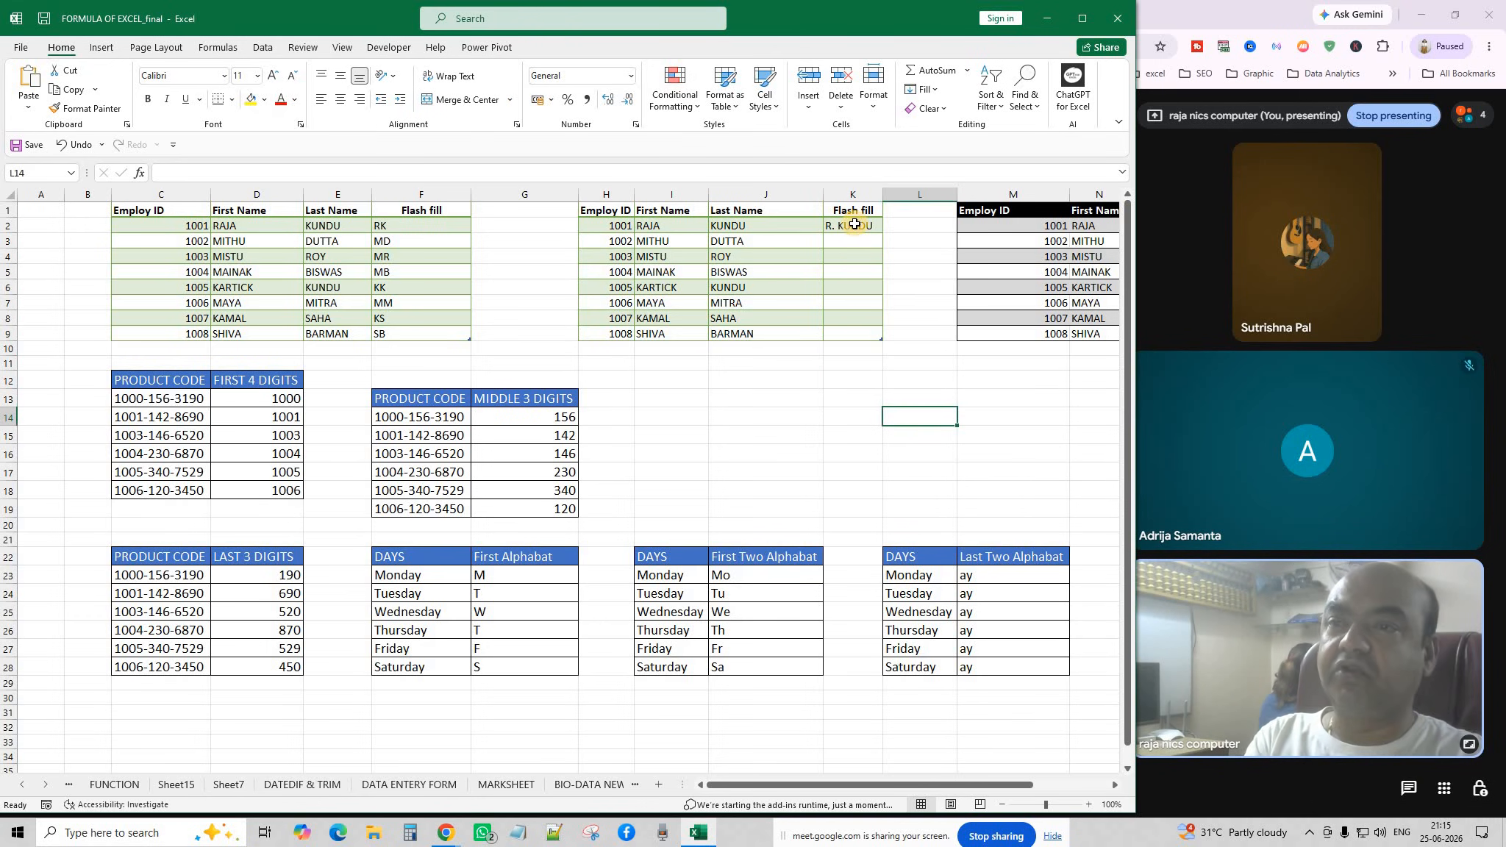
Enter R.KUNDU in K2 and Flash Fill K3:K9 with M.DUTTA through S.BARMAN.
left_click(855, 224)
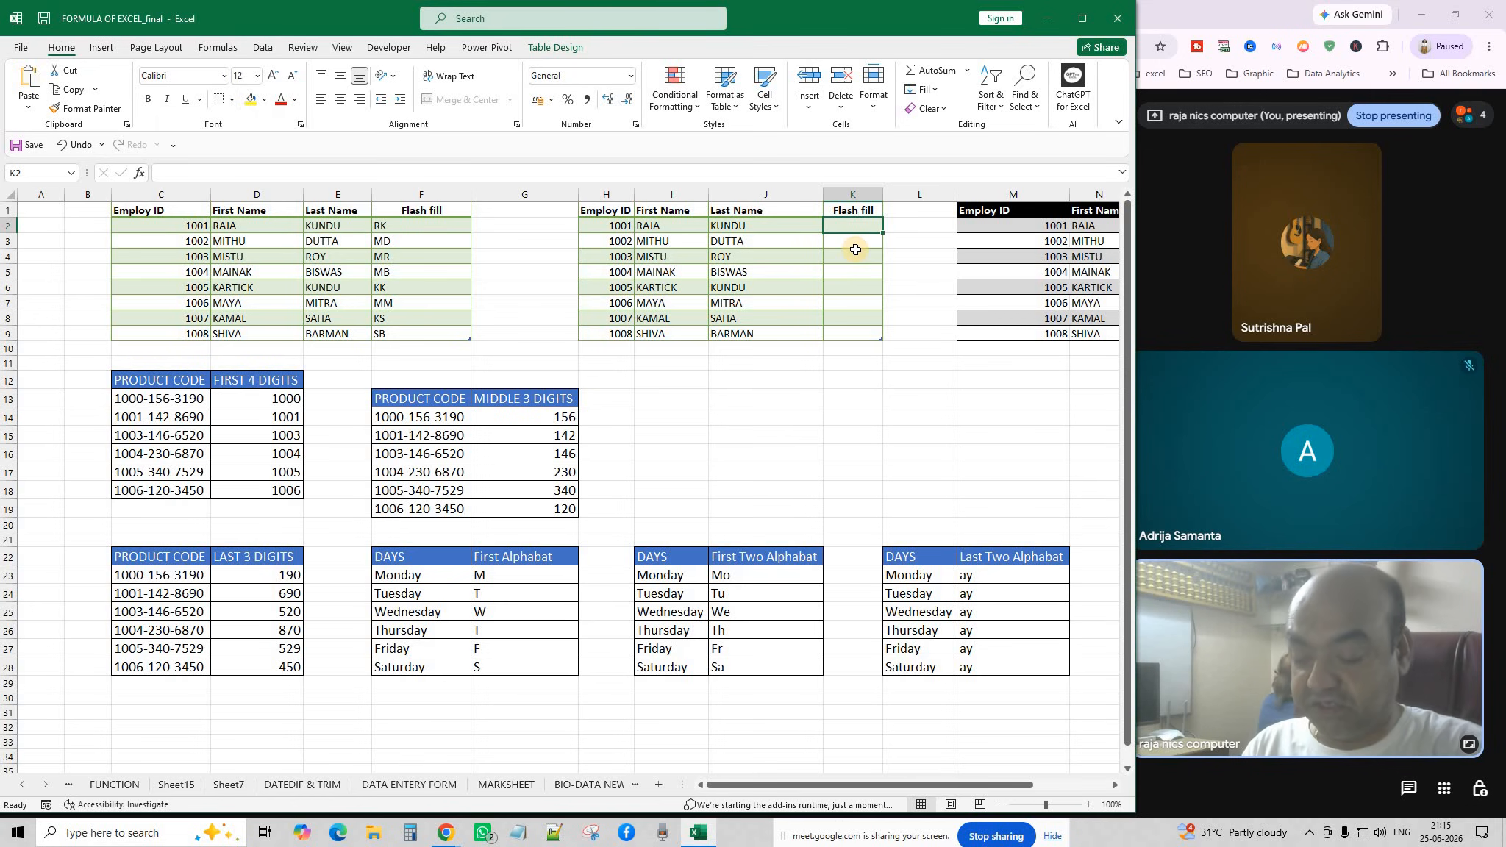
type("R.KUNDU")
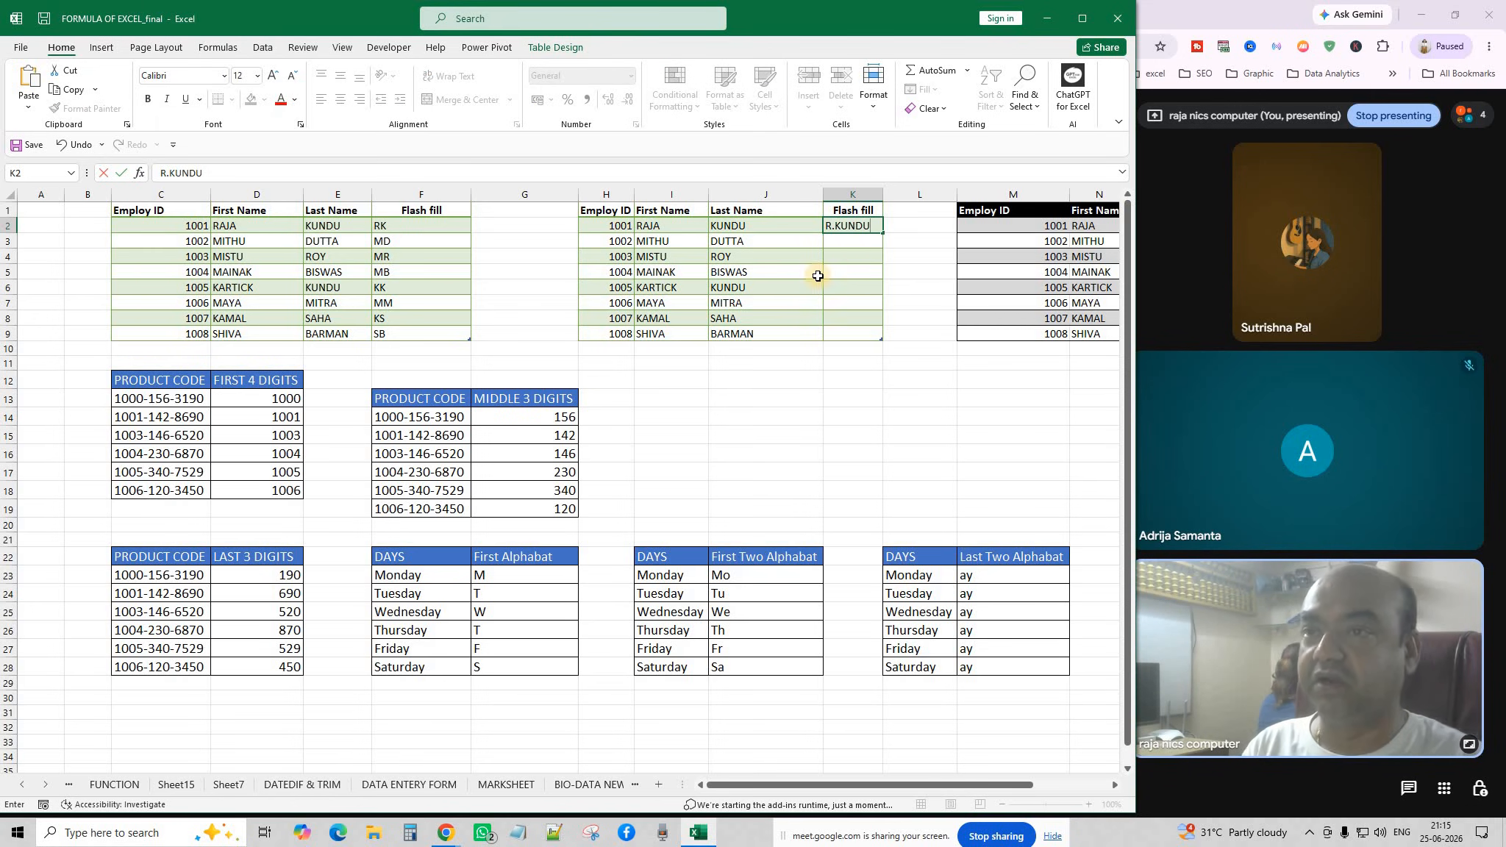
left_click(867, 265)
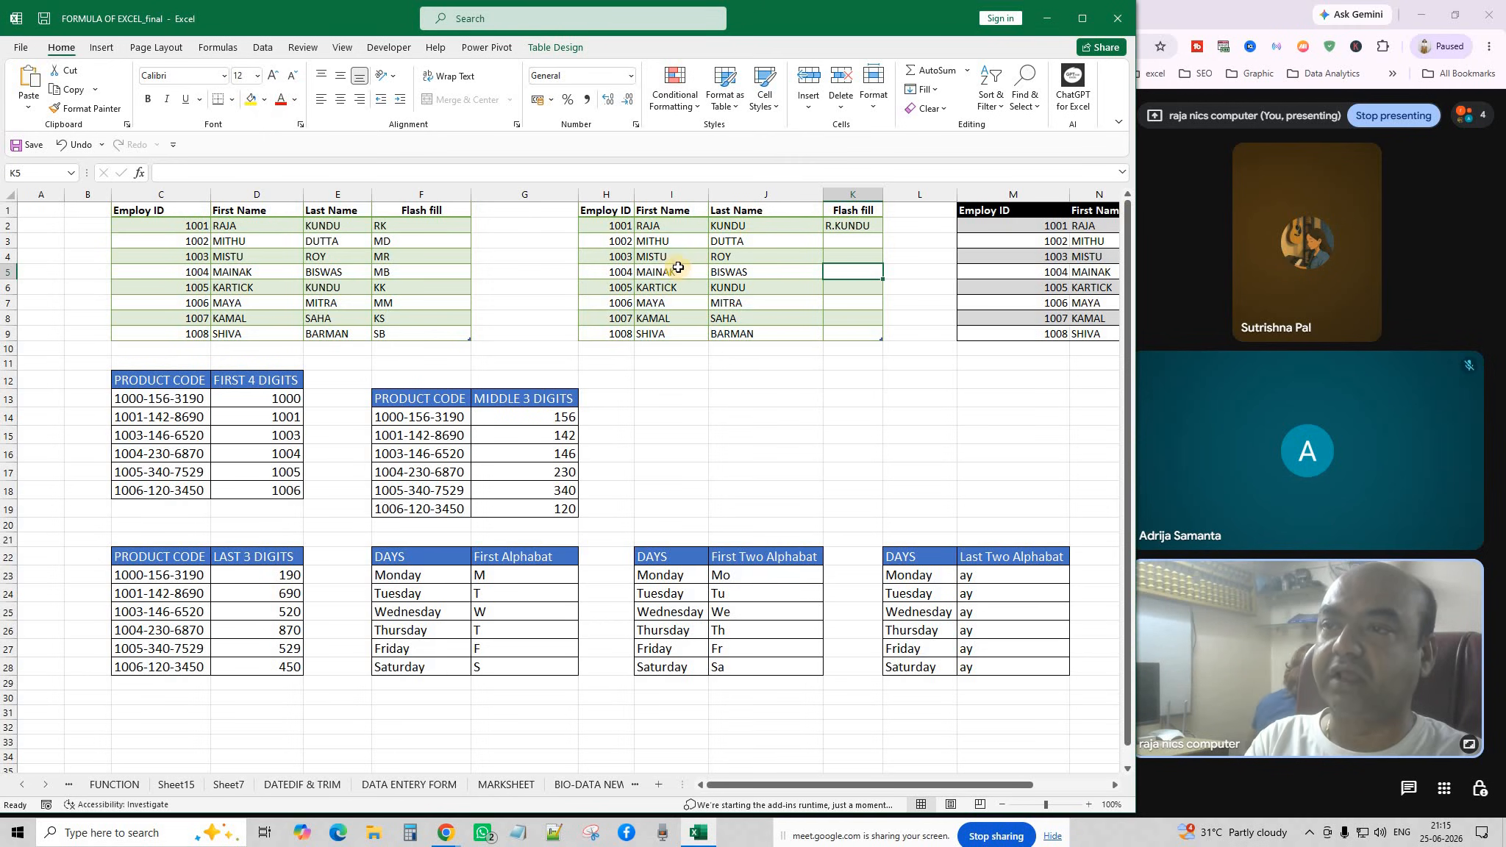
left_click(845, 243)
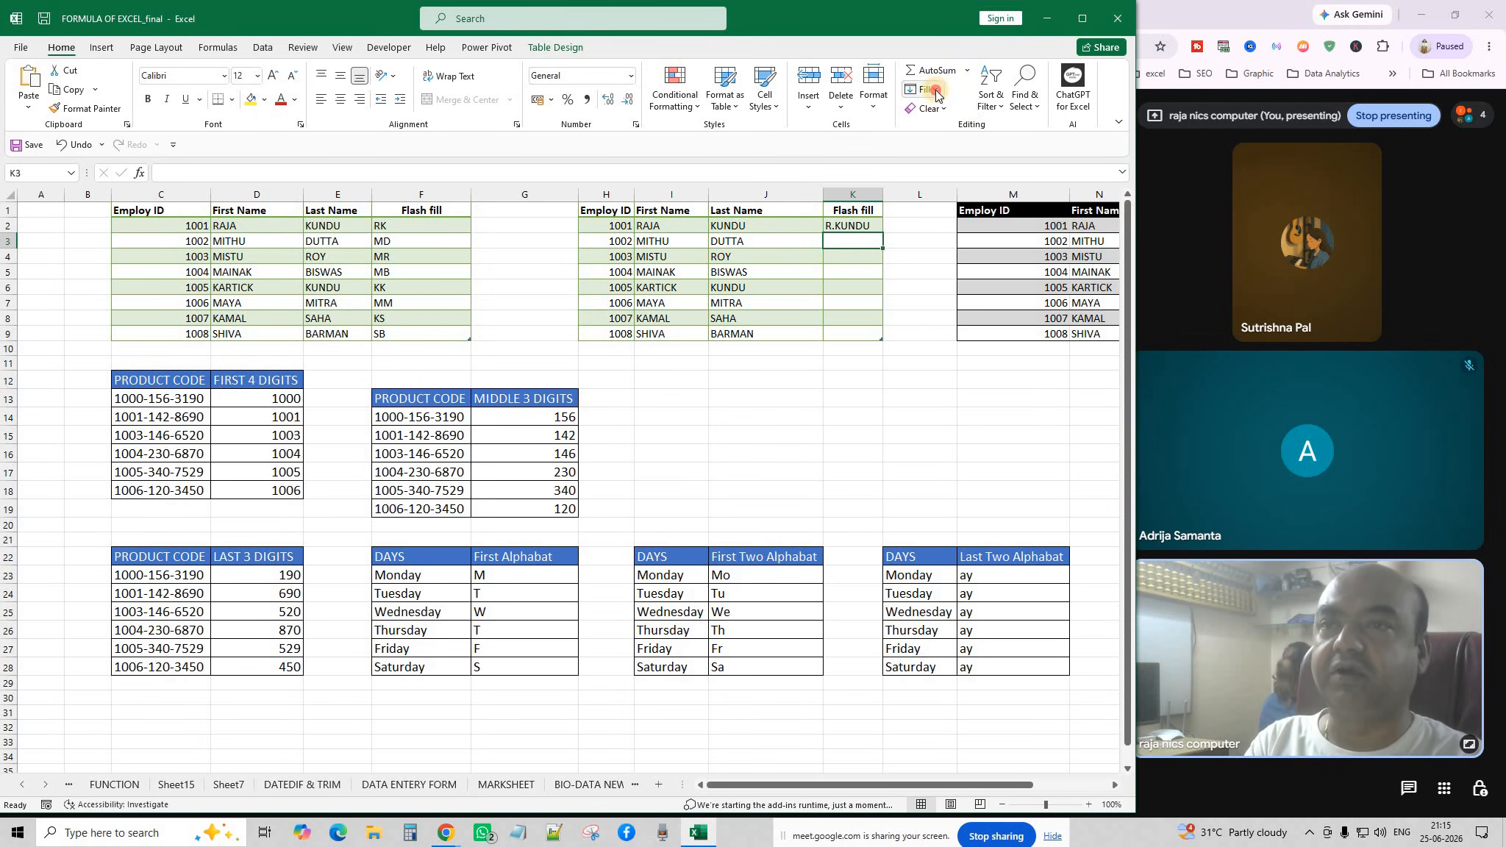
left_click(926, 89)
left_click(950, 254)
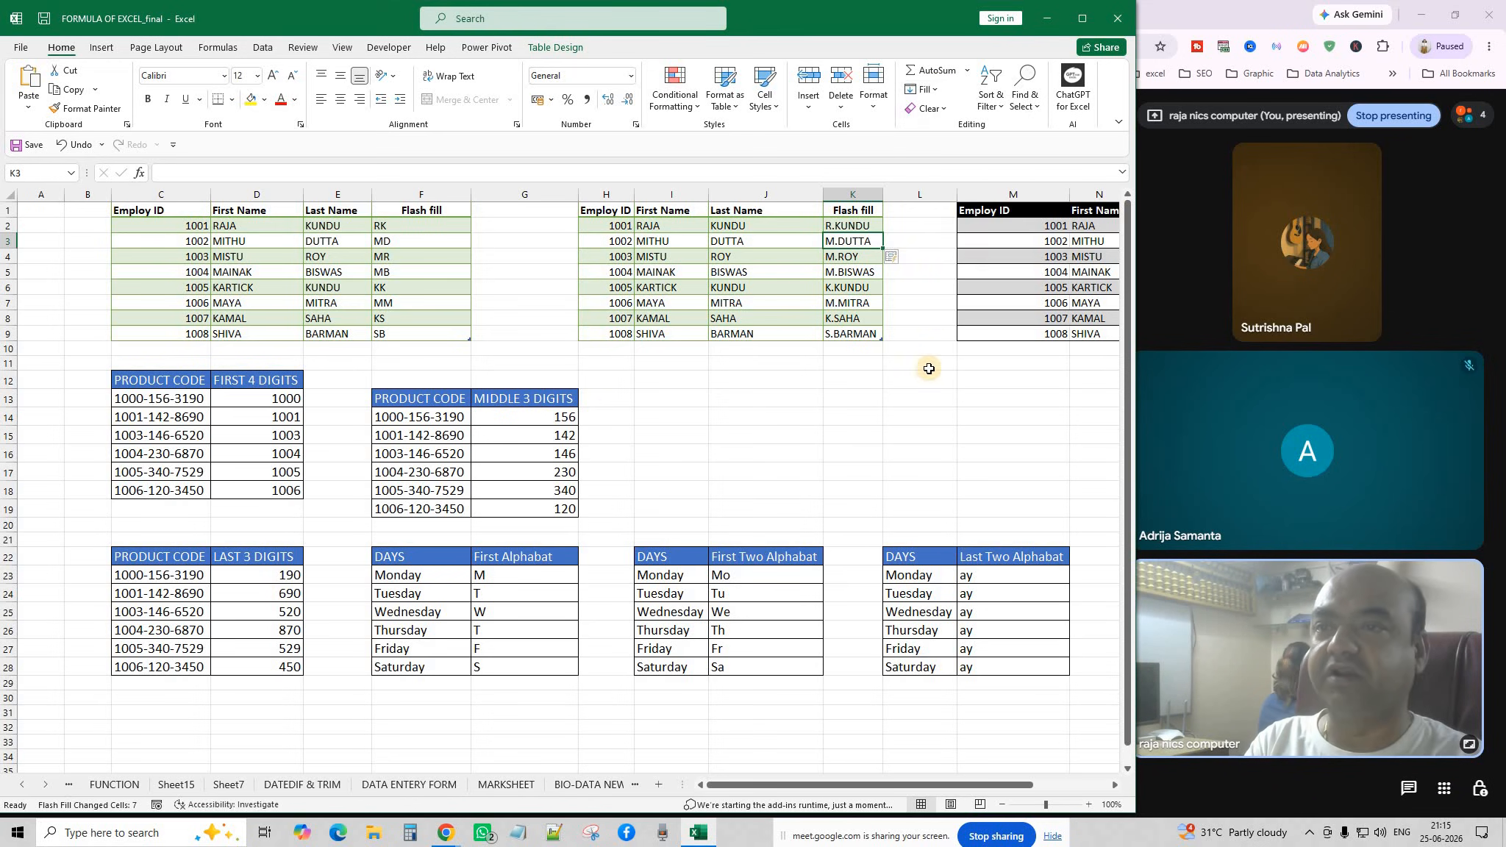
left_click(918, 383)
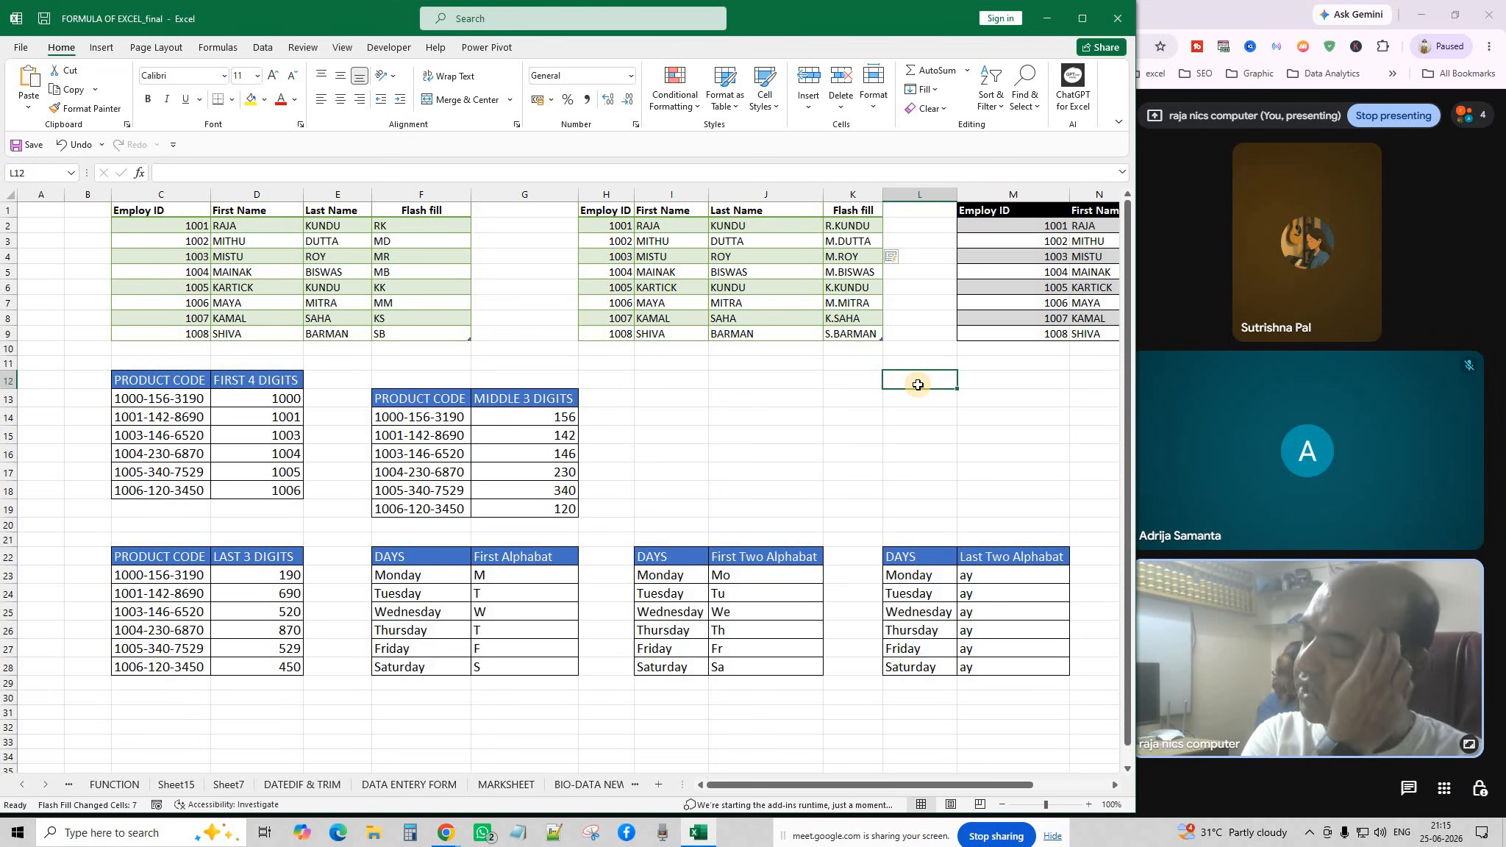
left_click(777, 412)
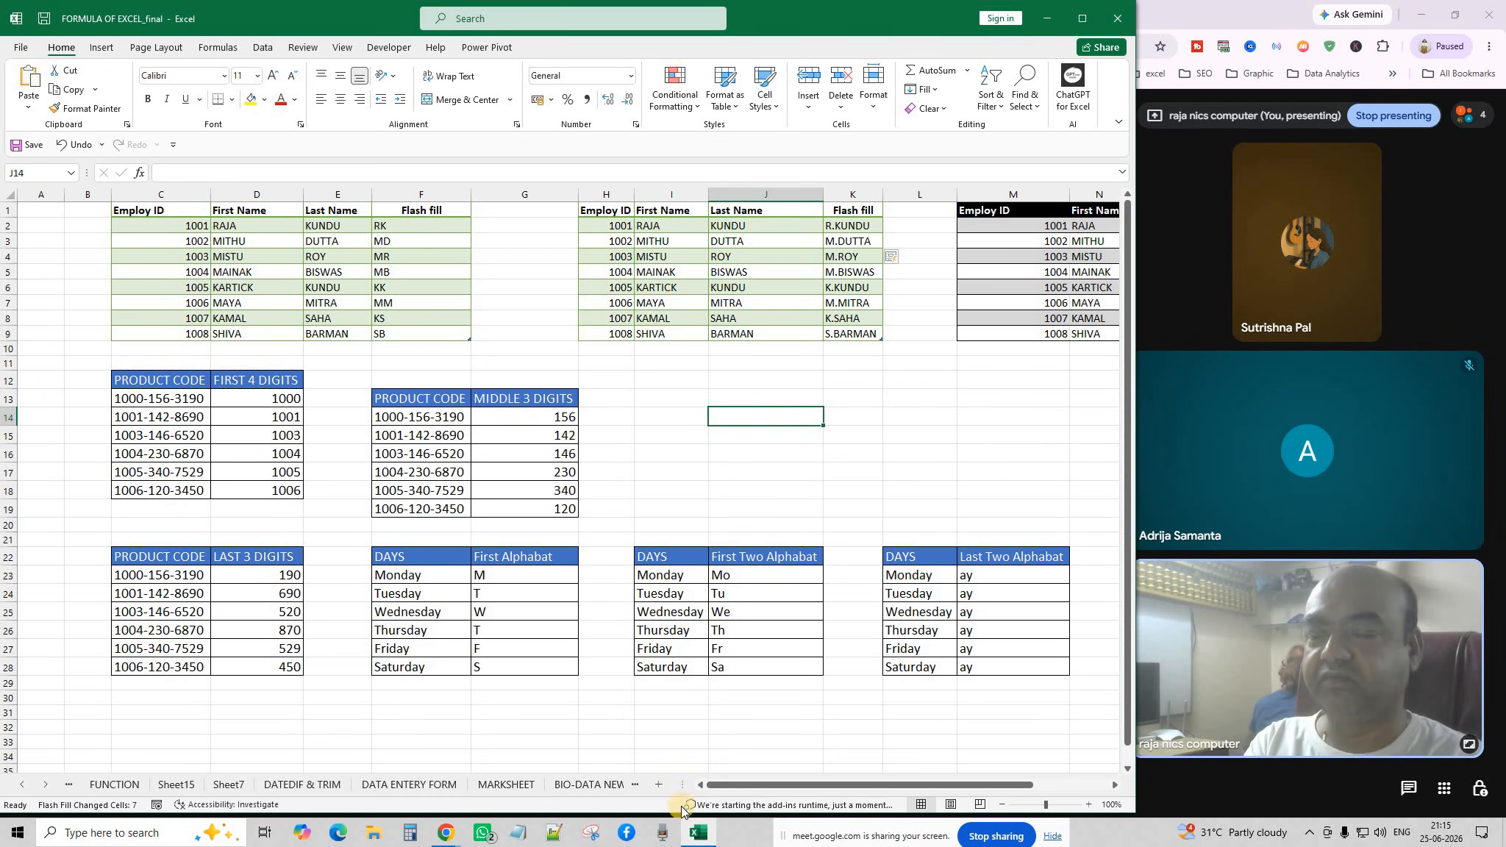
Scroll right and clear the full-name results in P2:P9.
left_click_drag(725, 786, 799, 786)
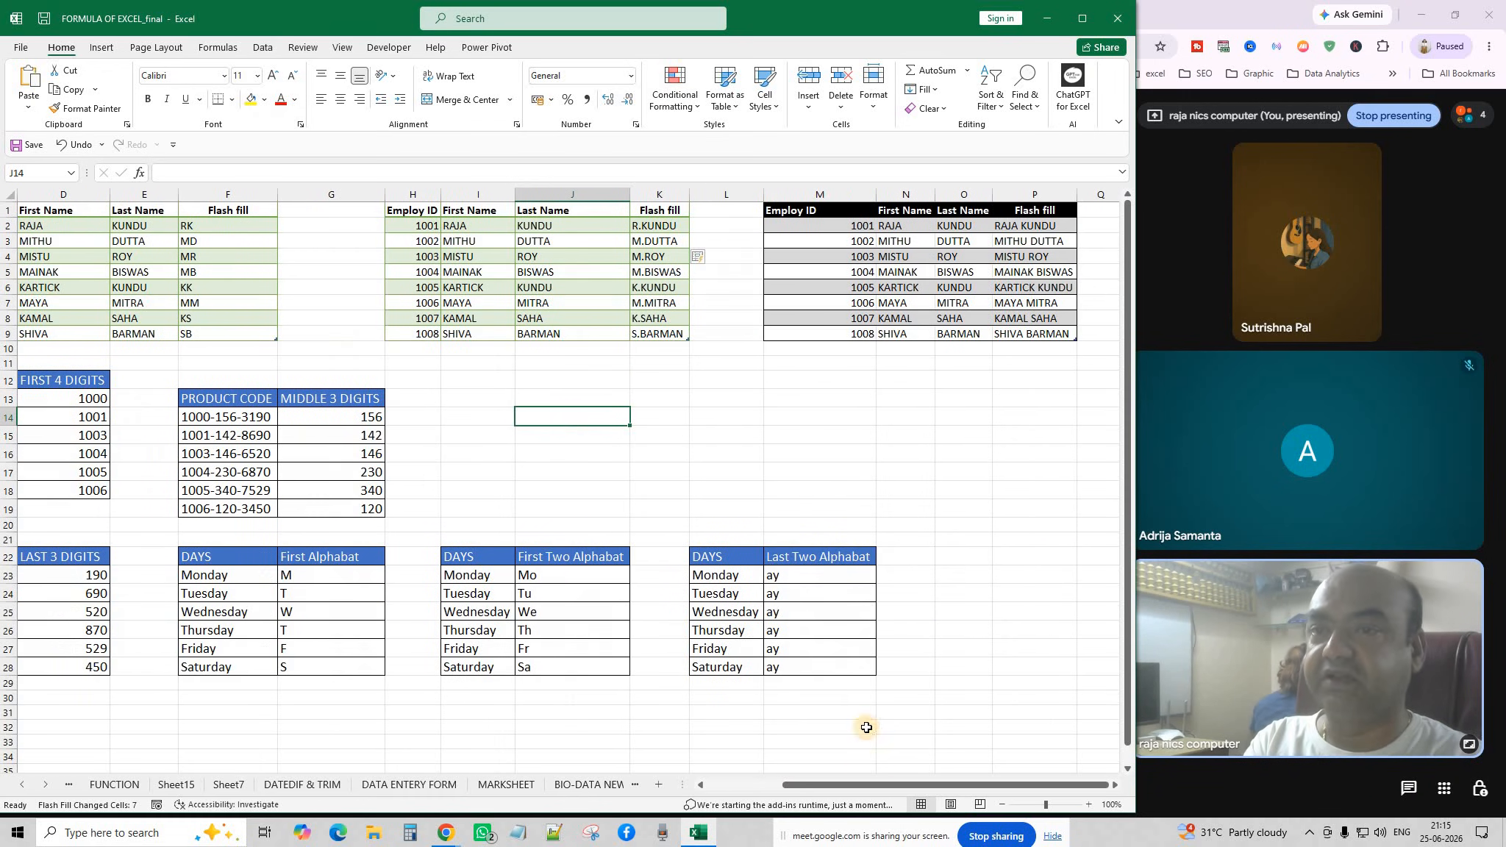
left_click_drag(1068, 417, 1059, 398)
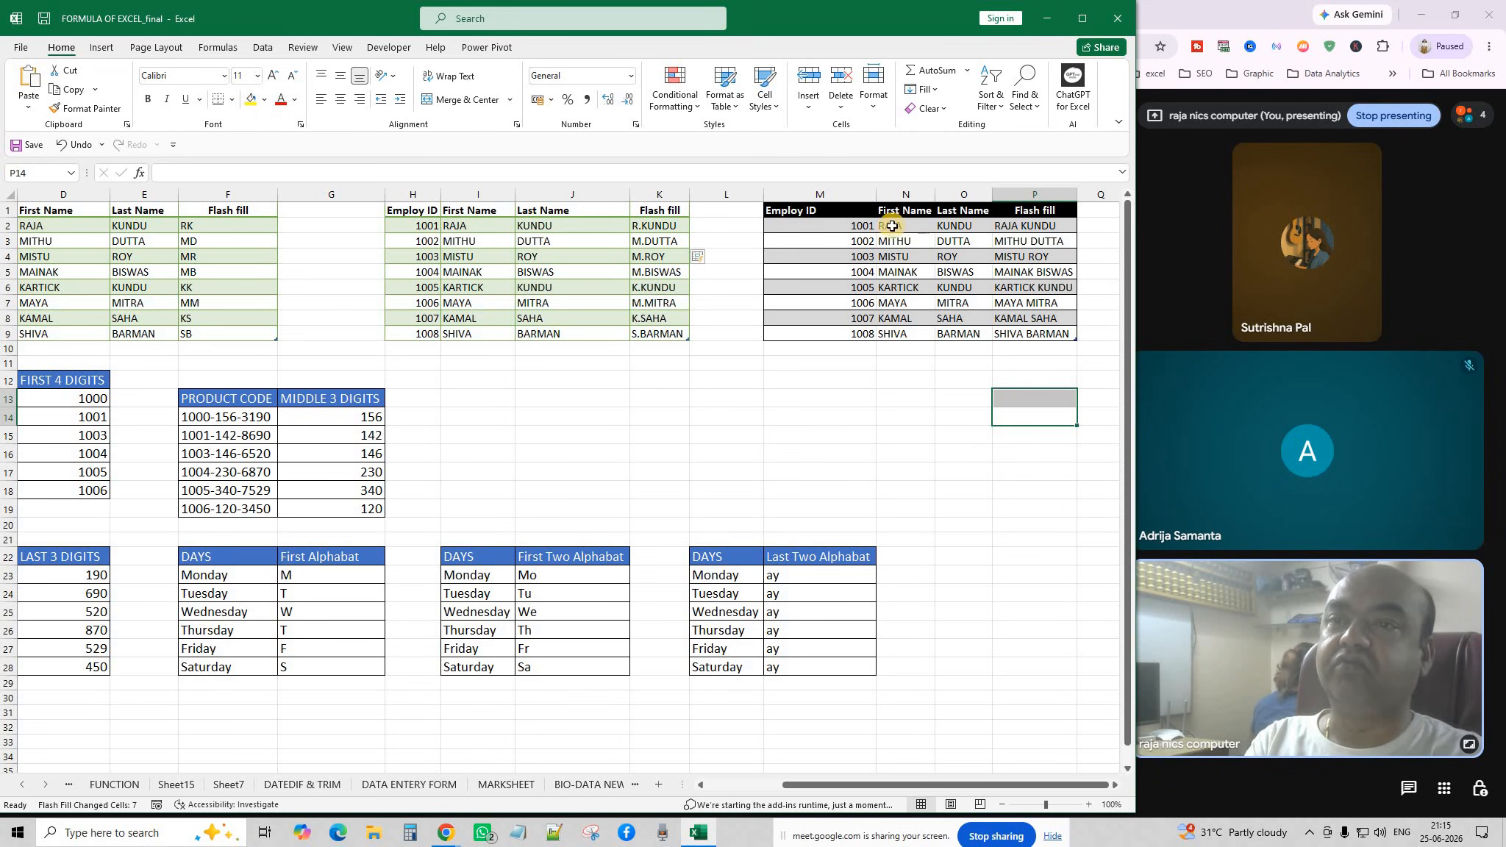
left_click_drag(1026, 225, 1041, 336)
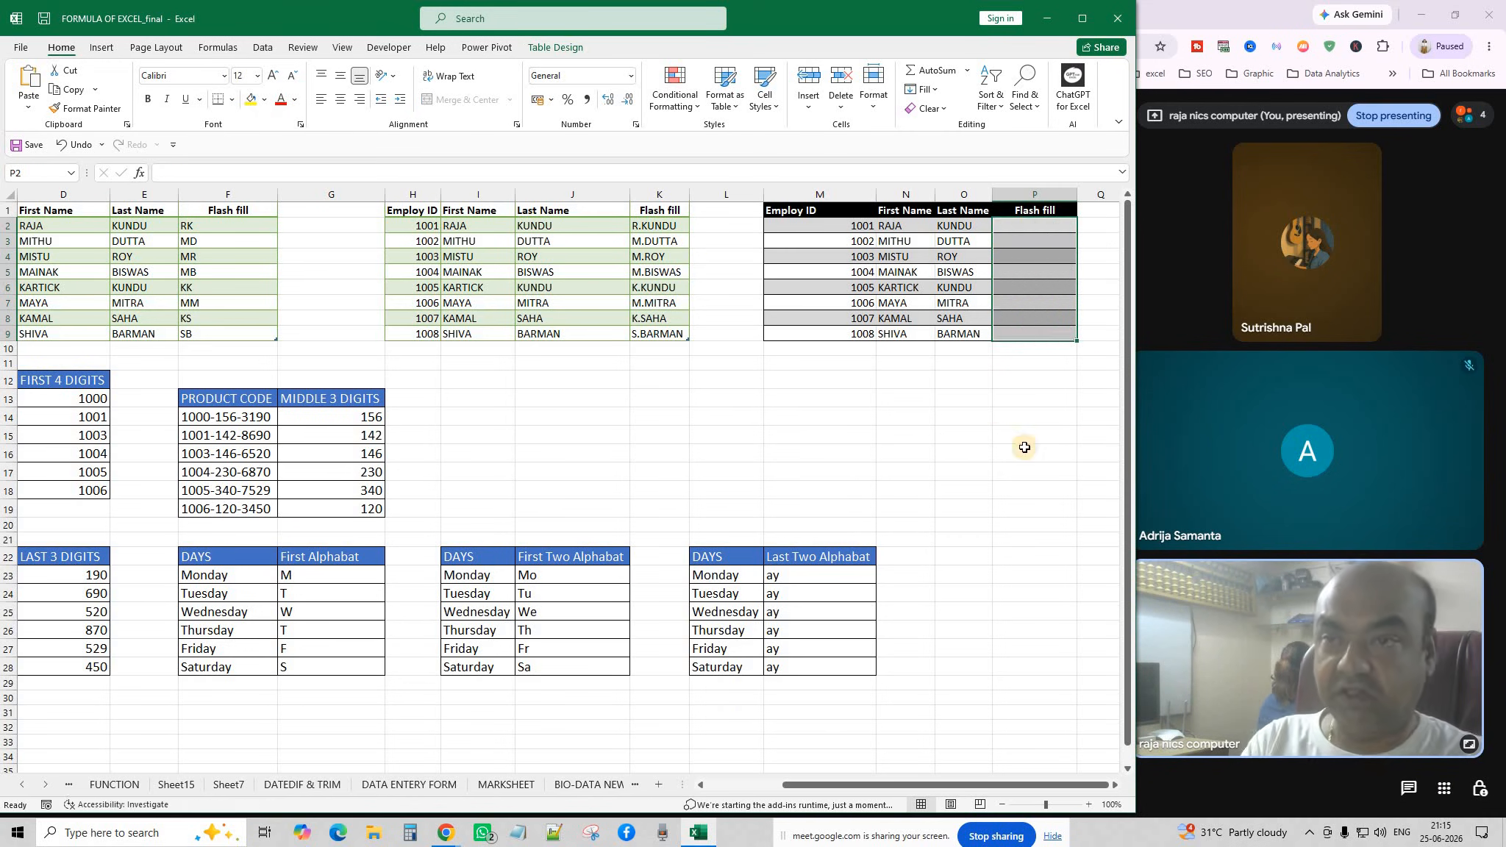
key("Delete")
left_click(1019, 225)
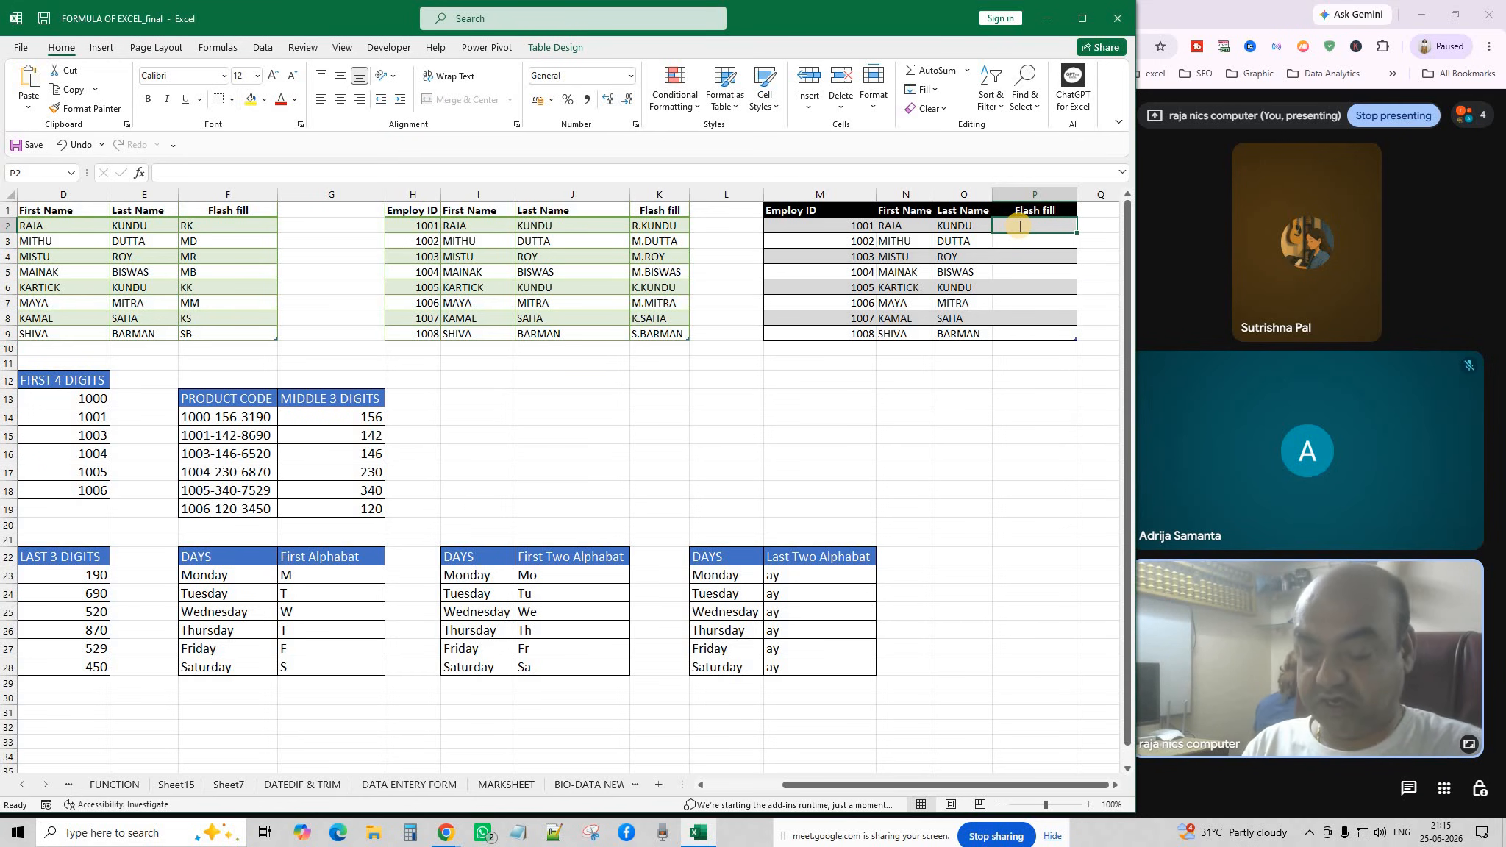
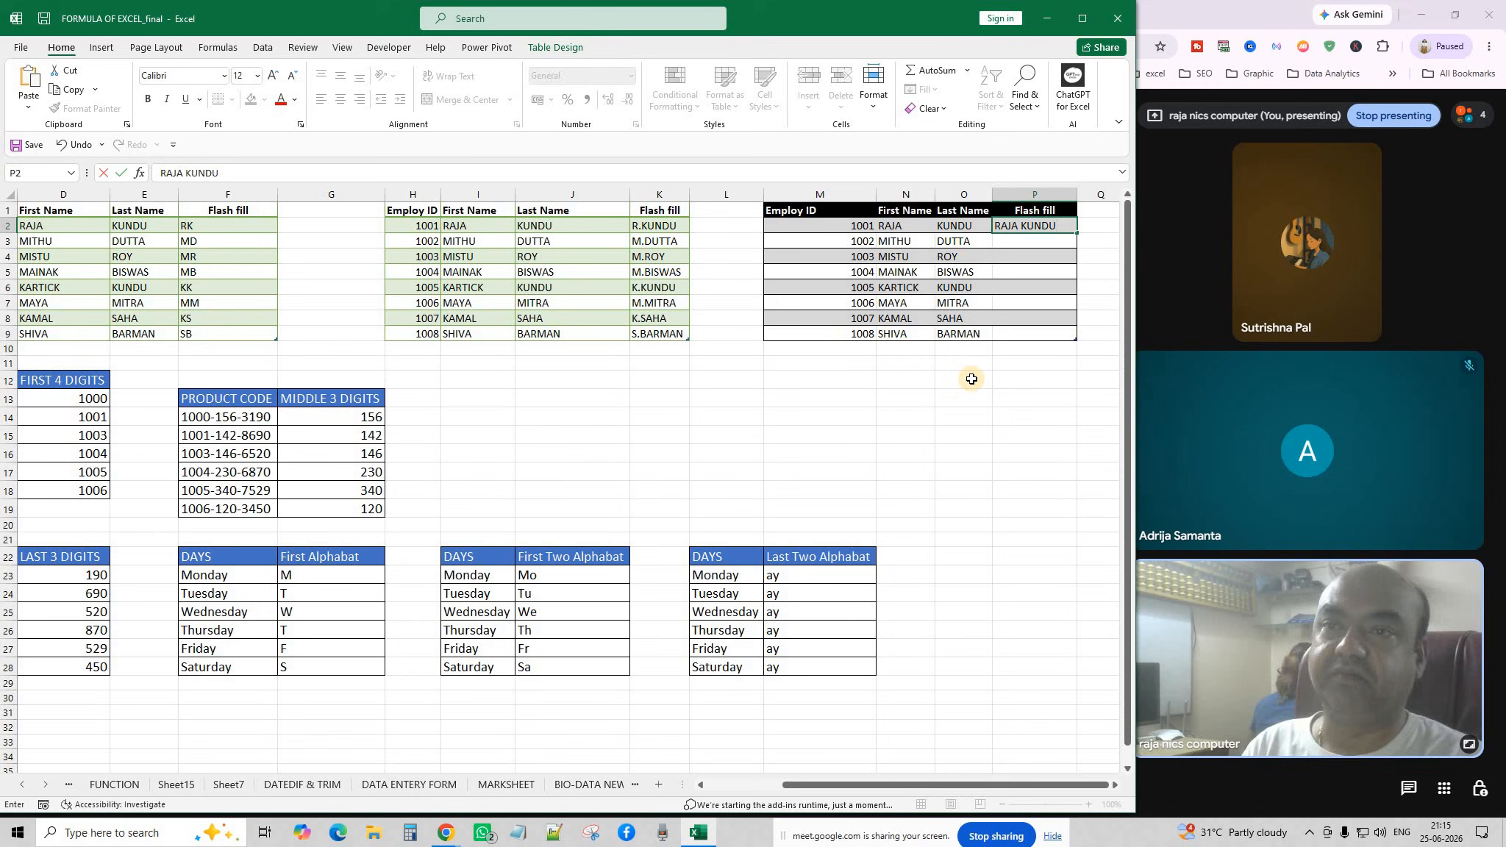
key("Return")
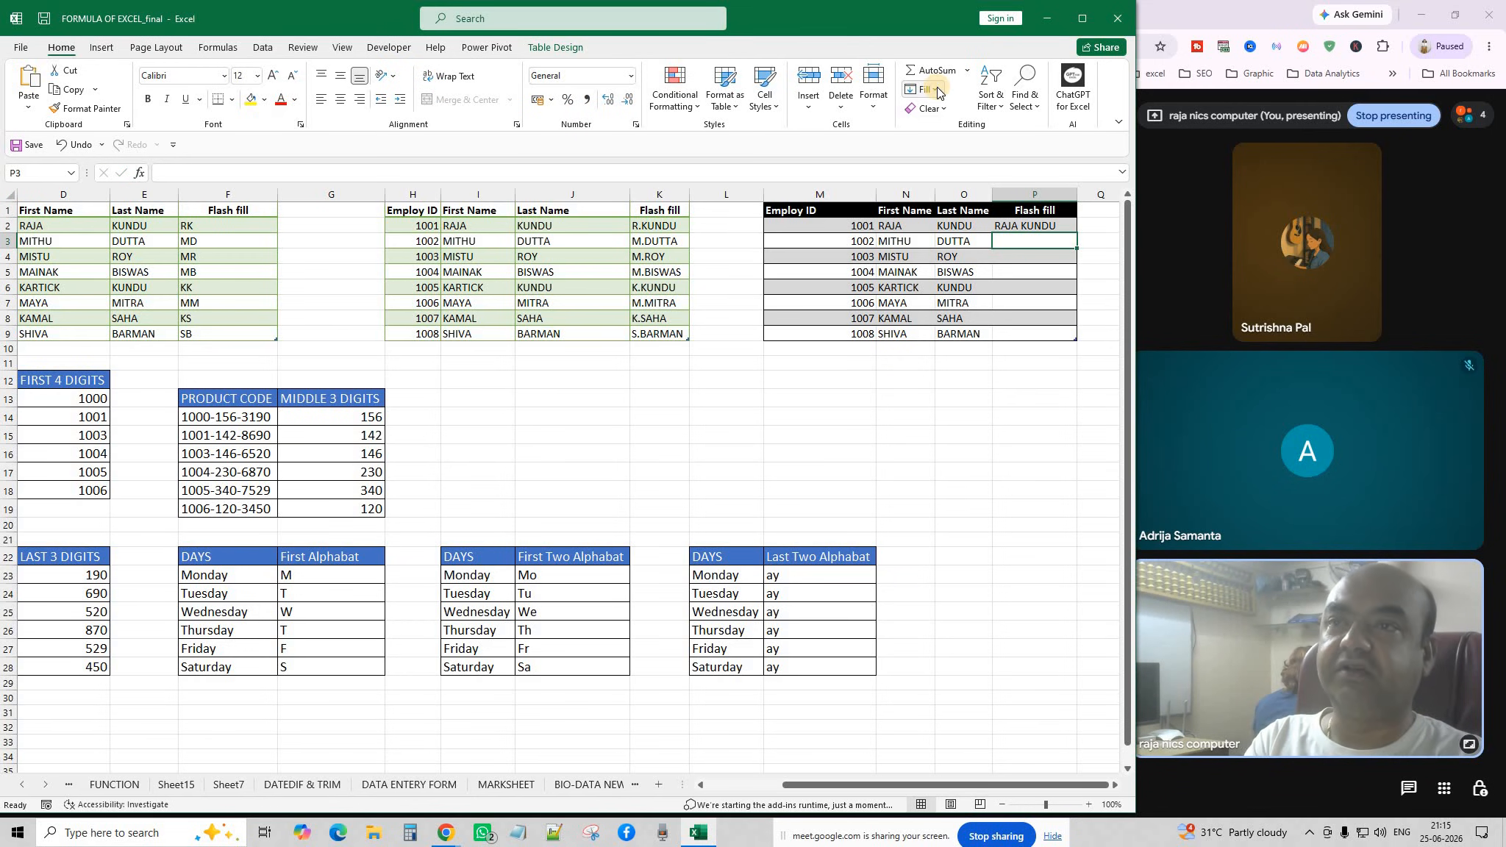
left_click(925, 89)
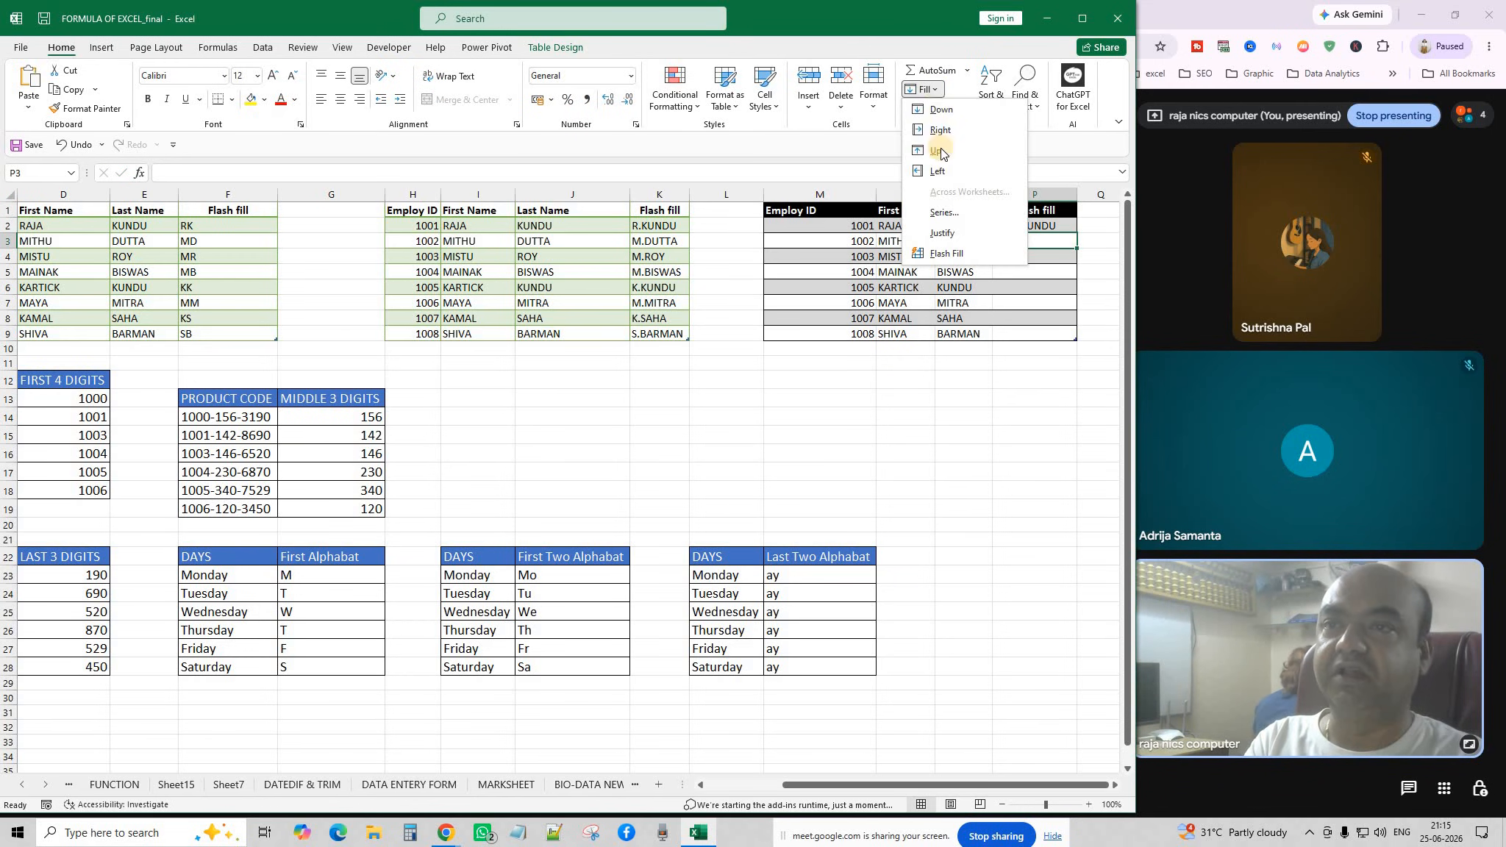
left_click(944, 253)
left_click(976, 509)
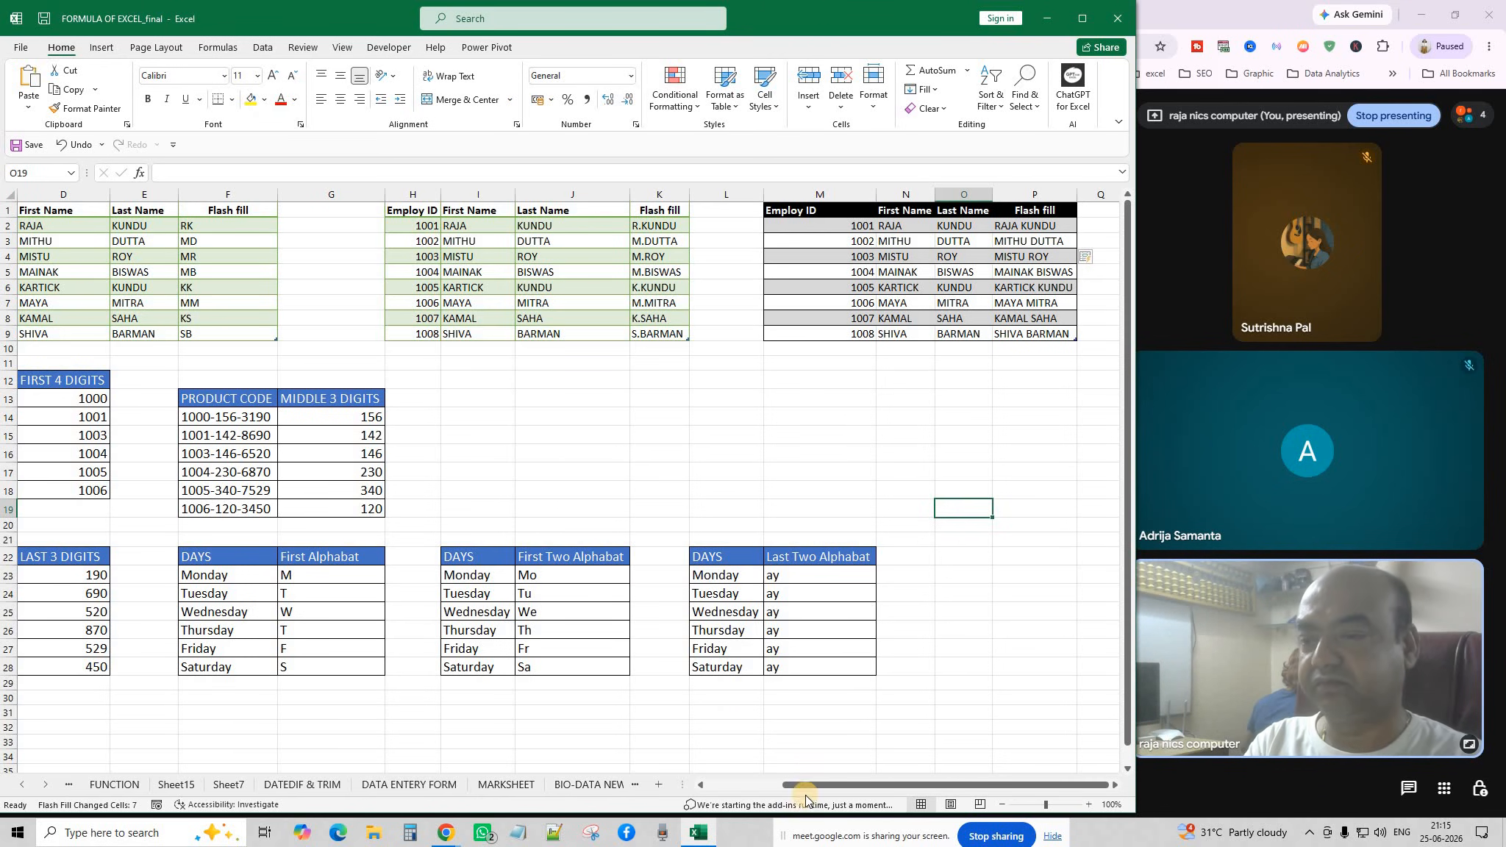
left_click_drag(805, 784, 721, 783)
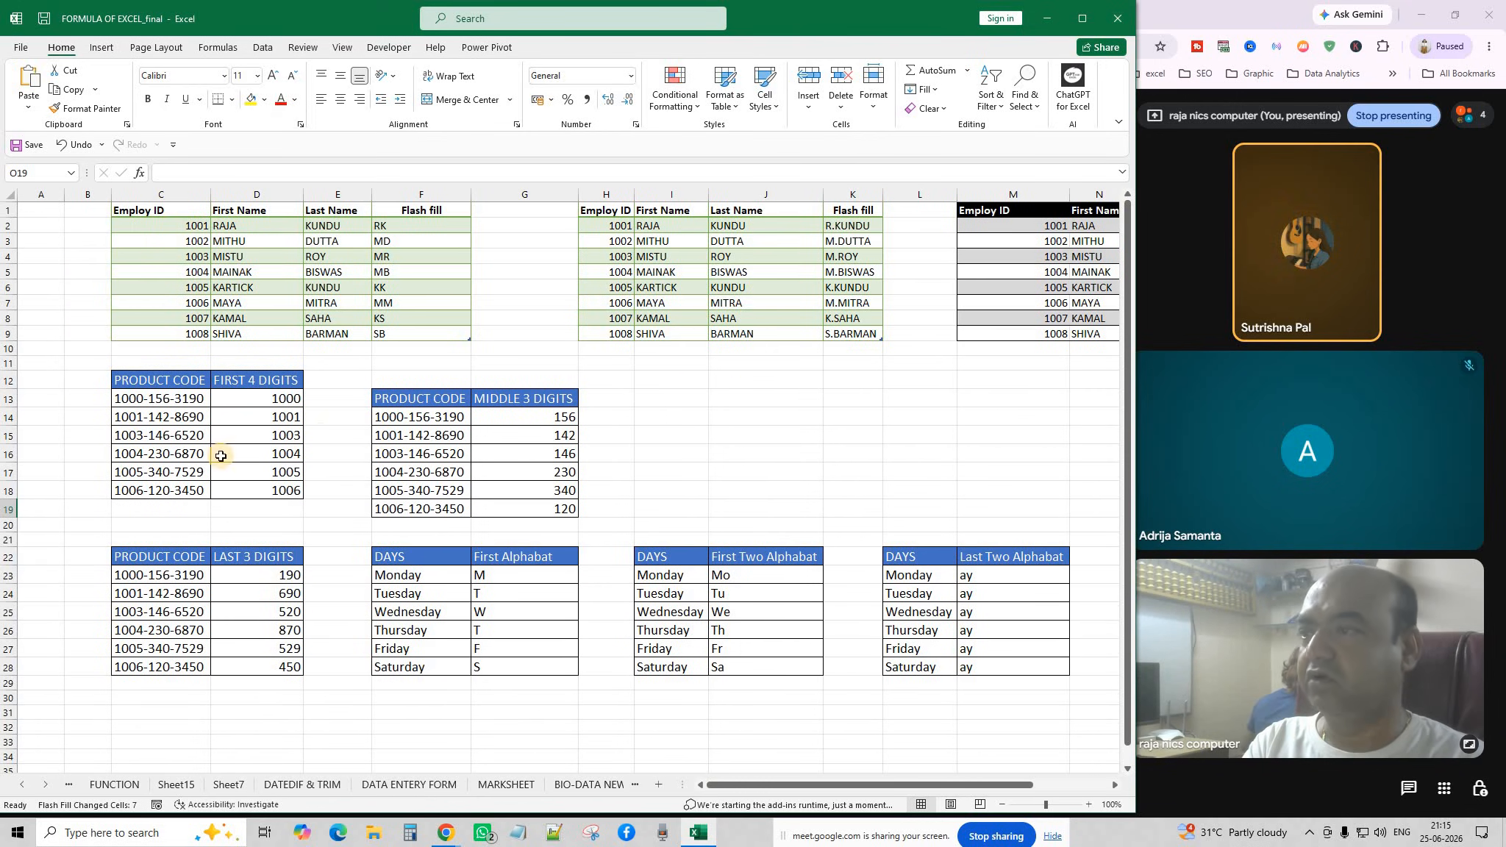
left_click(271, 402)
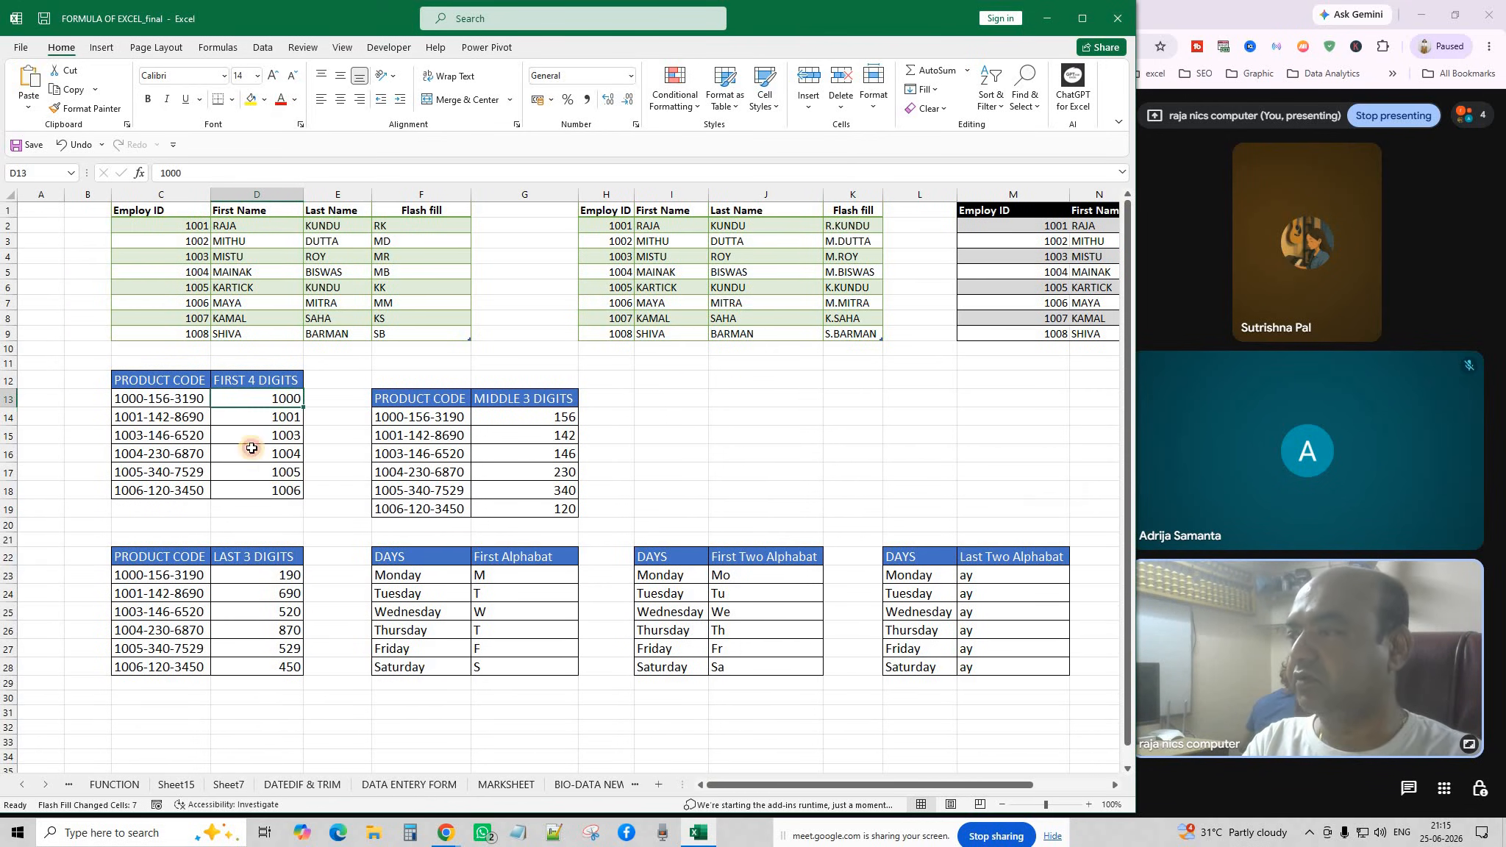
left_click(265, 473)
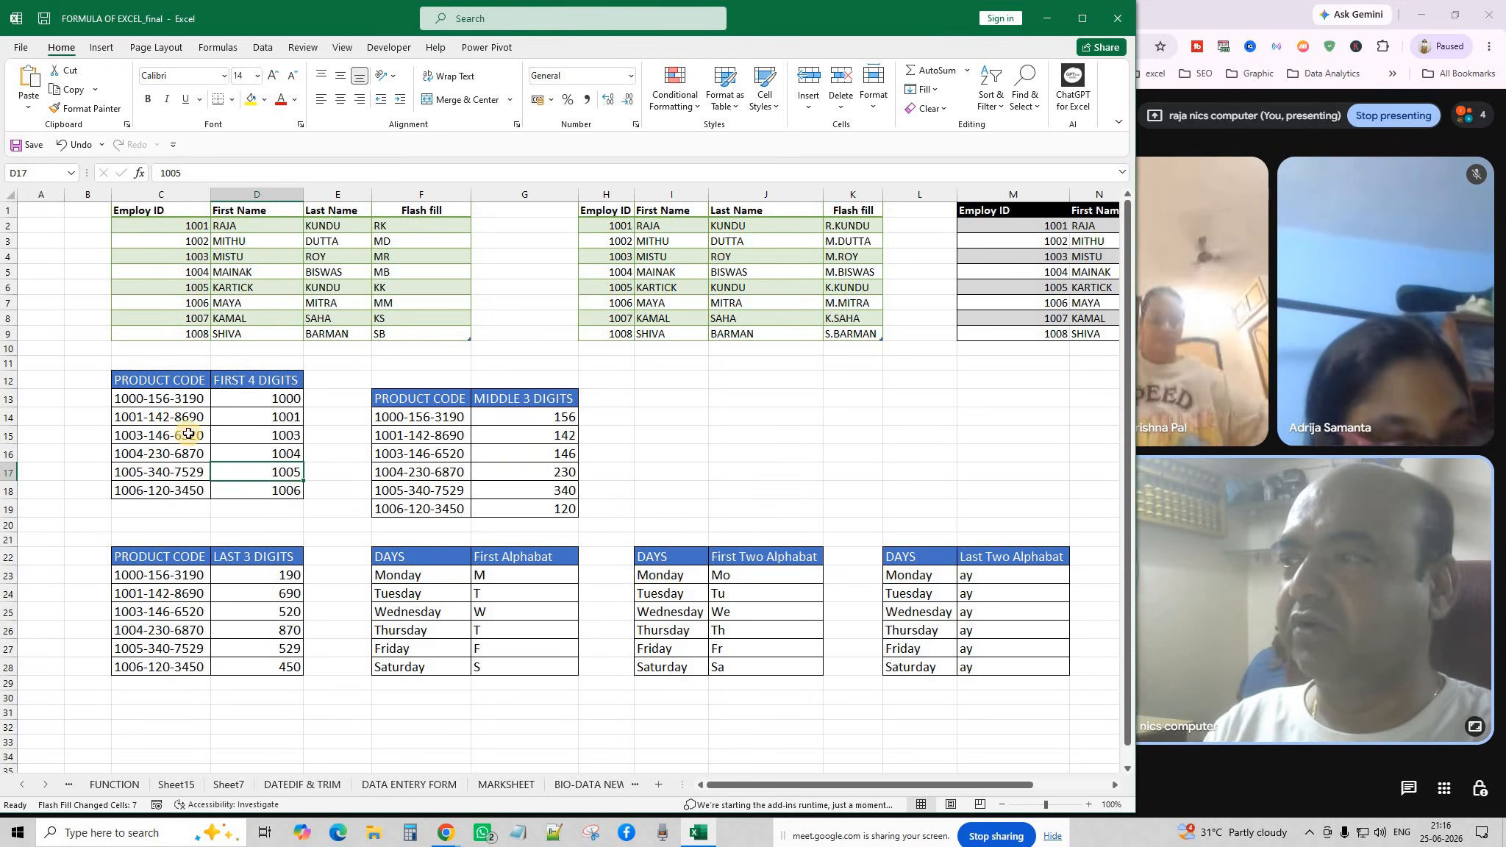
left_click_drag(181, 400, 180, 493)
left_click(150, 521)
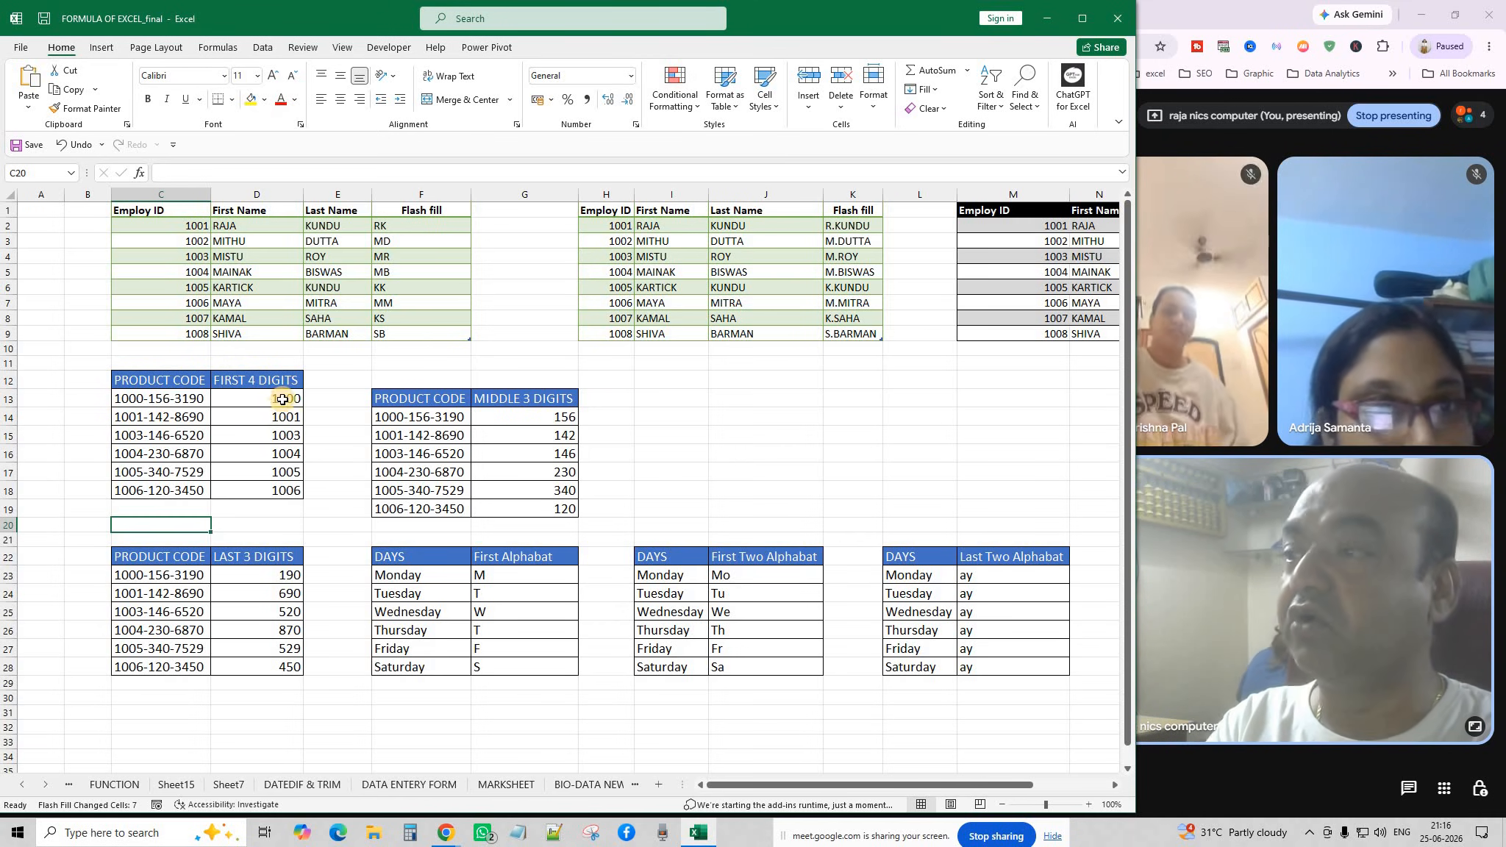
Clear the FIRST 4 DIGITS results 1001 to 1006 below the 1000 example.
left_click_drag(283, 399, 282, 496)
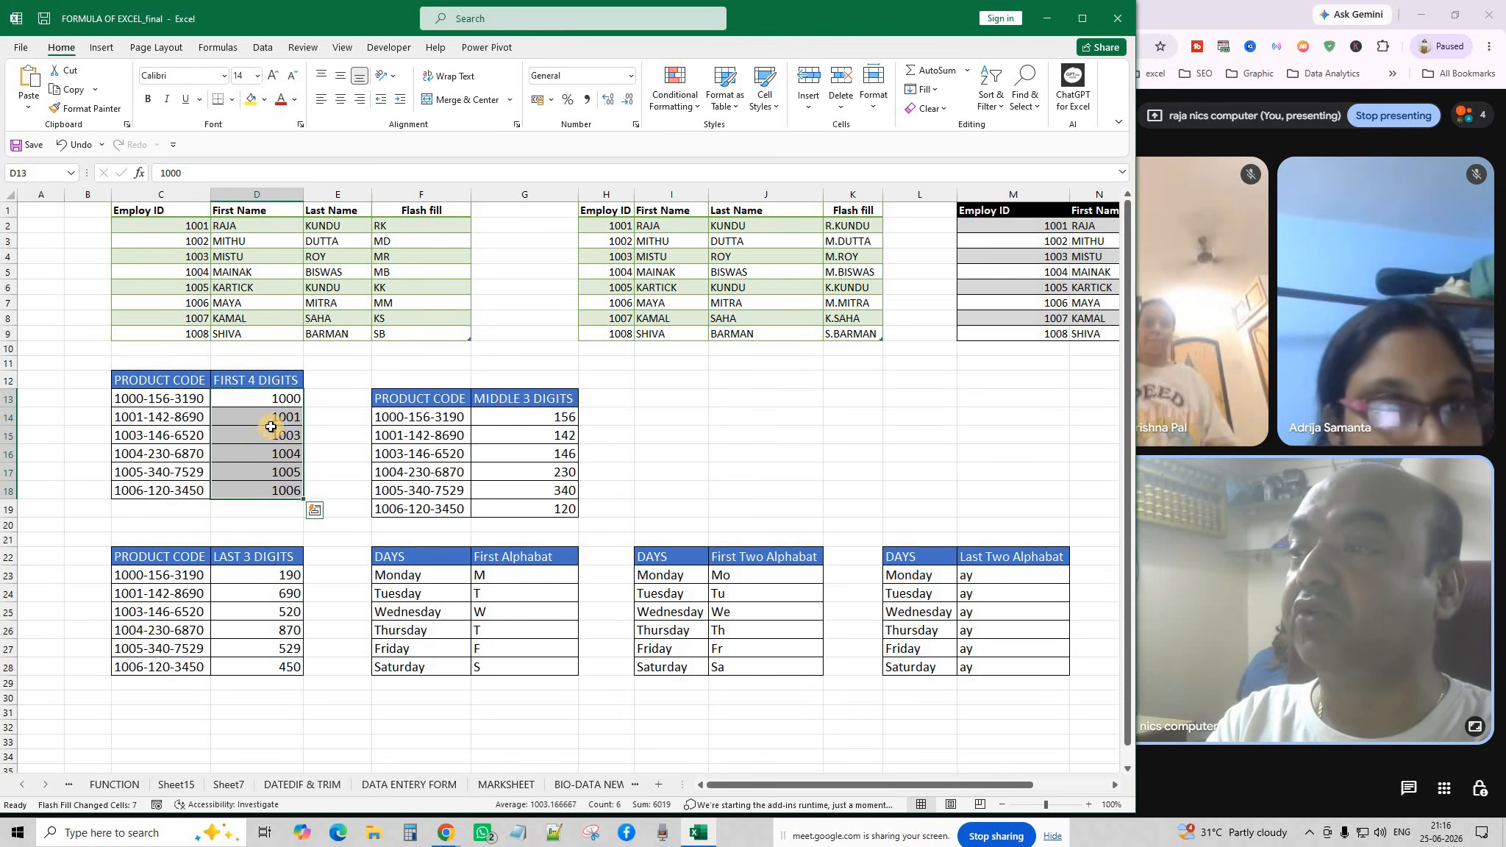
left_click_drag(271, 429, 239, 420)
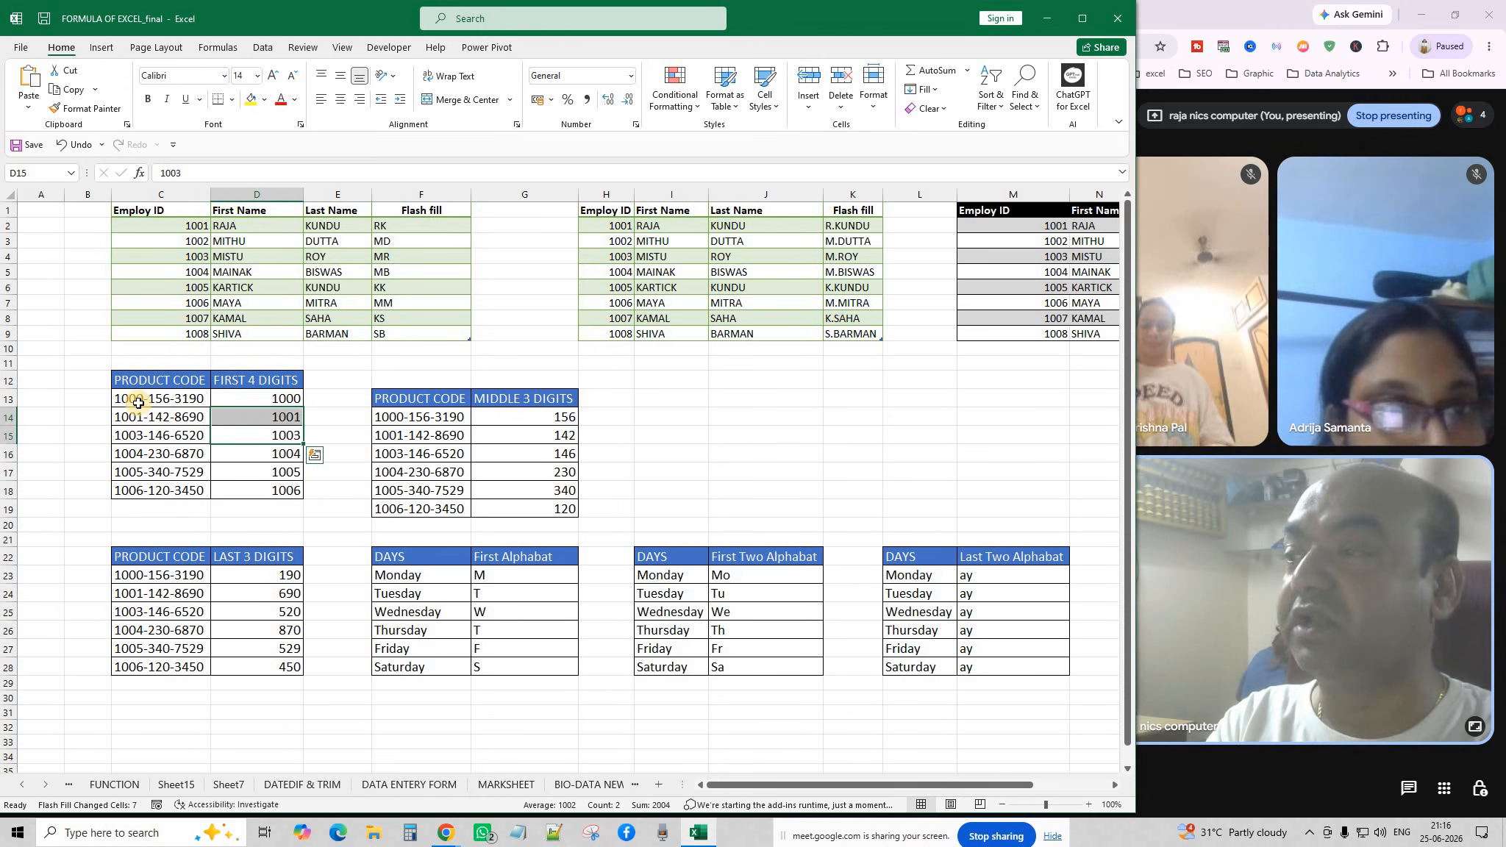
left_click(284, 456)
left_click_drag(283, 416, 287, 491)
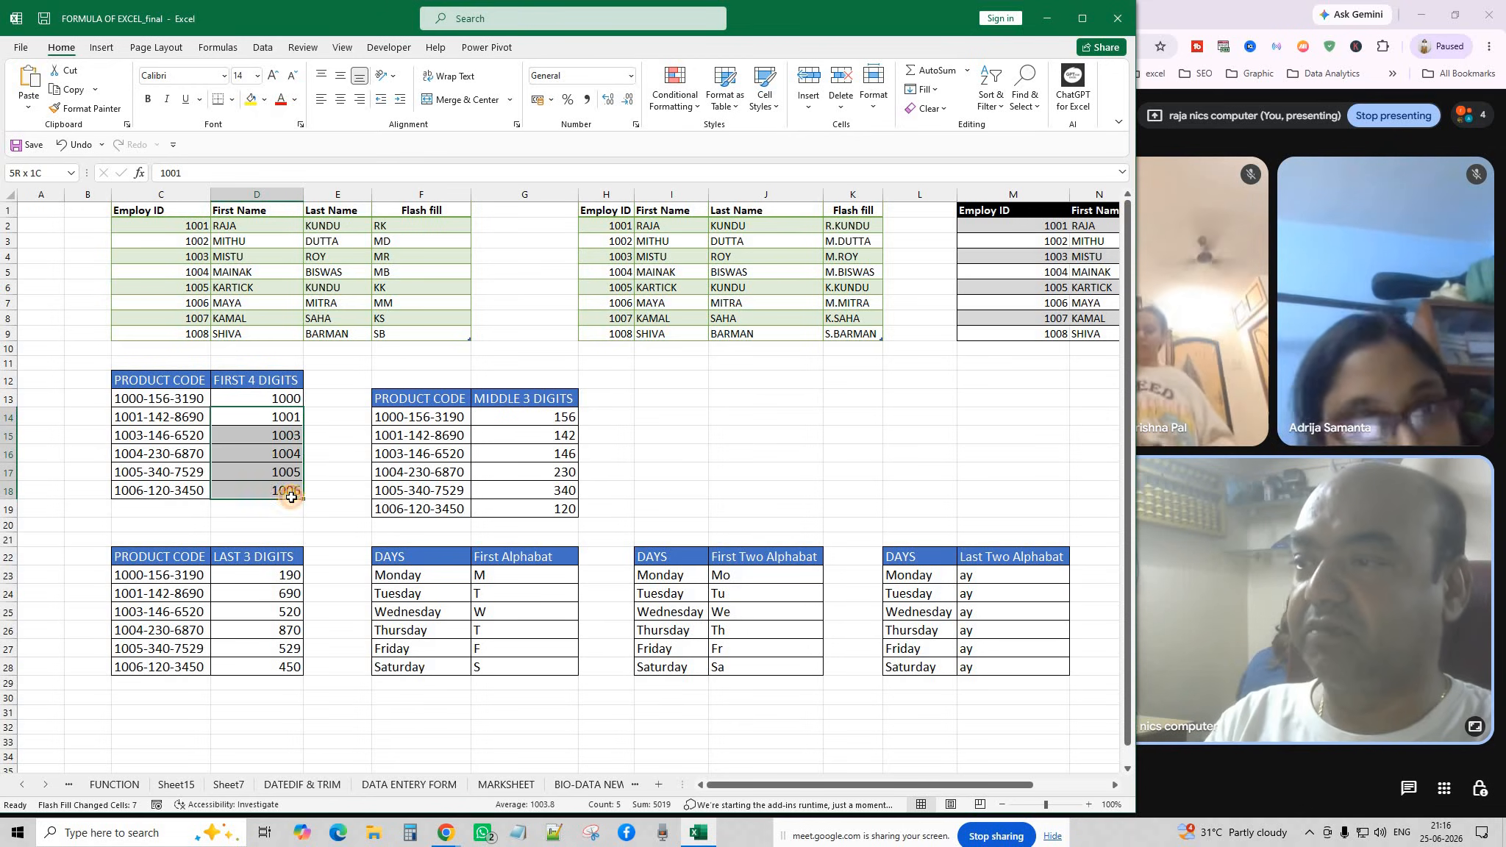
key("Delete")
Flash Fill the FIRST 4 DIGITS column from the 1000 example, refilling 1001–1006.
left_click(274, 400)
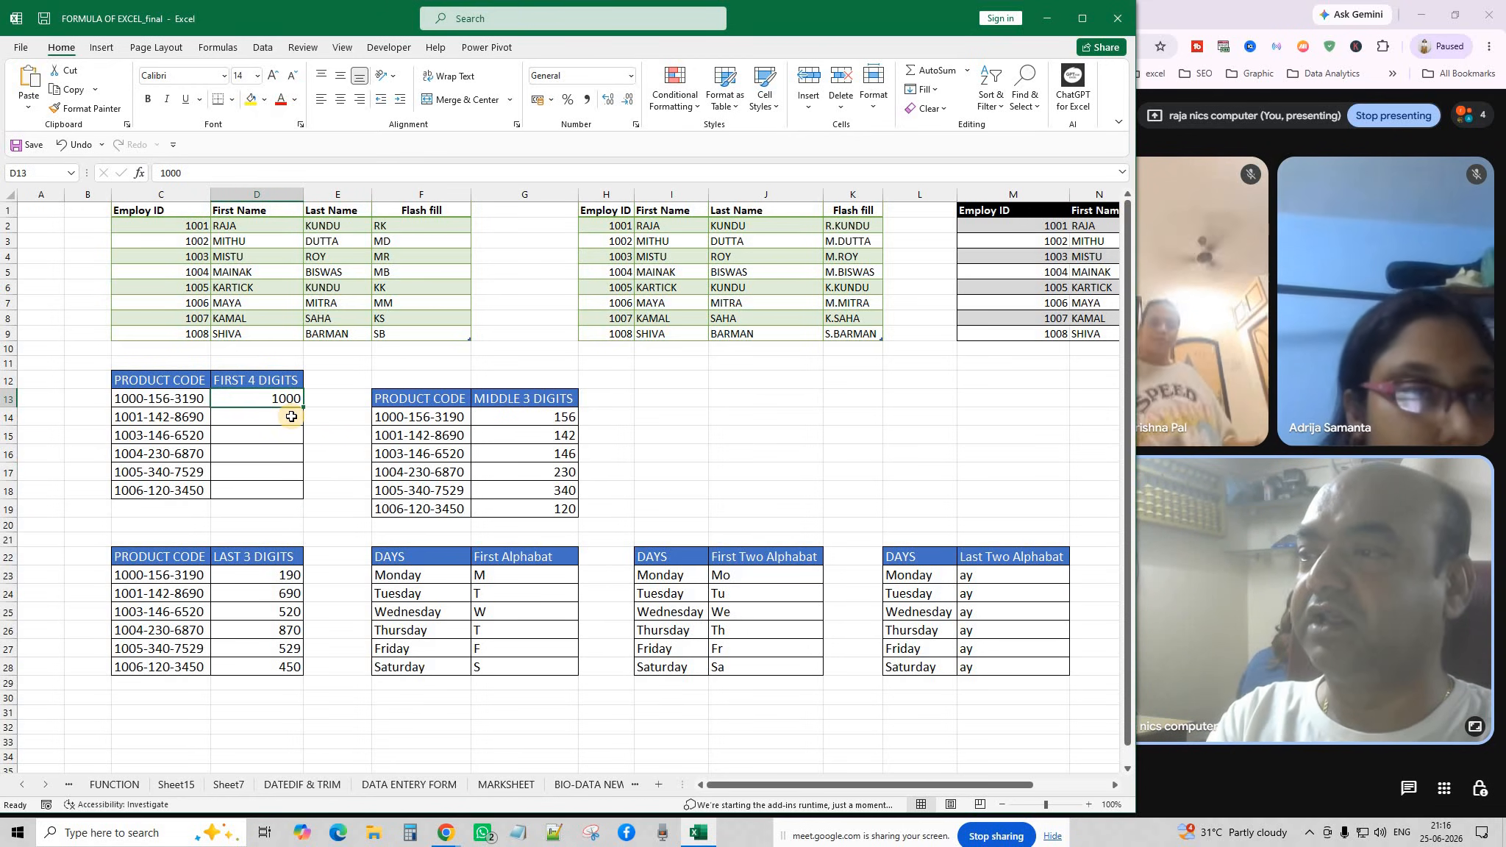
left_click(292, 416)
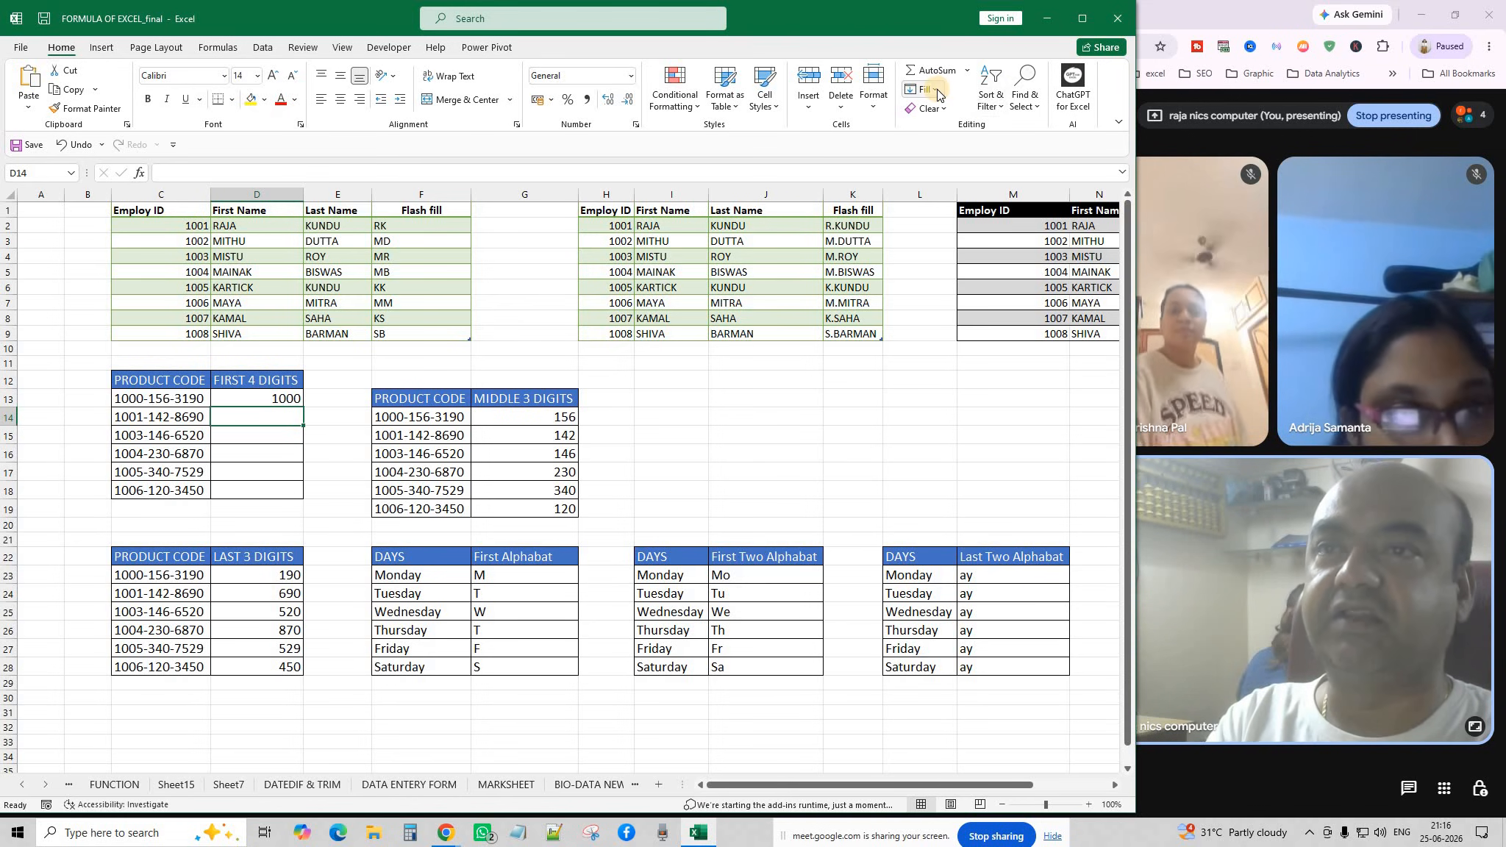
left_click(935, 91)
left_click(948, 243)
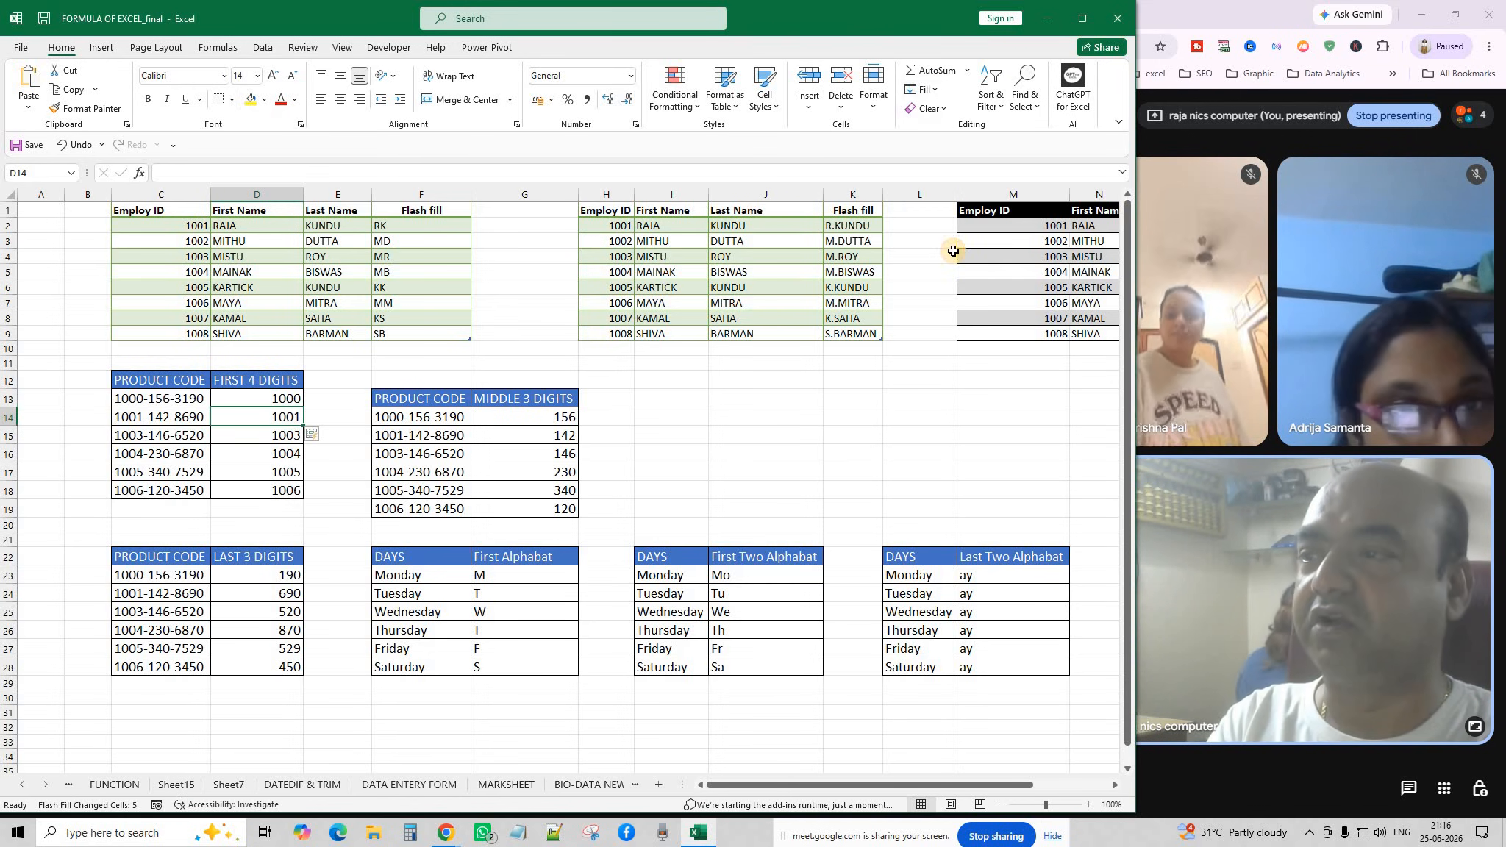
left_click(656, 460)
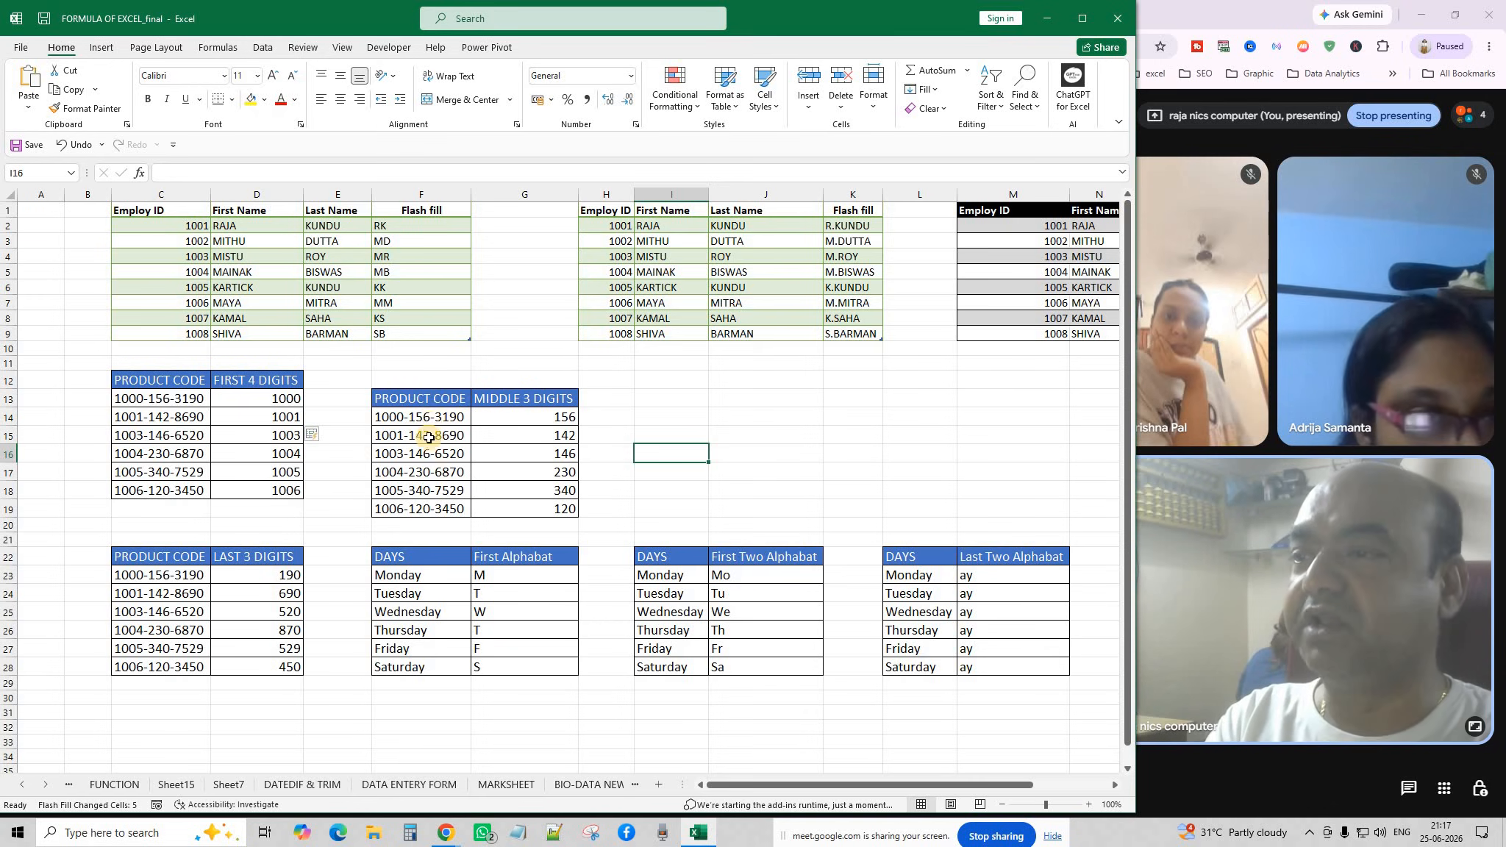
Clear the MIDDLE 3 DIGITS results below 156 and Flash Fill them again.
left_click_drag(565, 435, 575, 515)
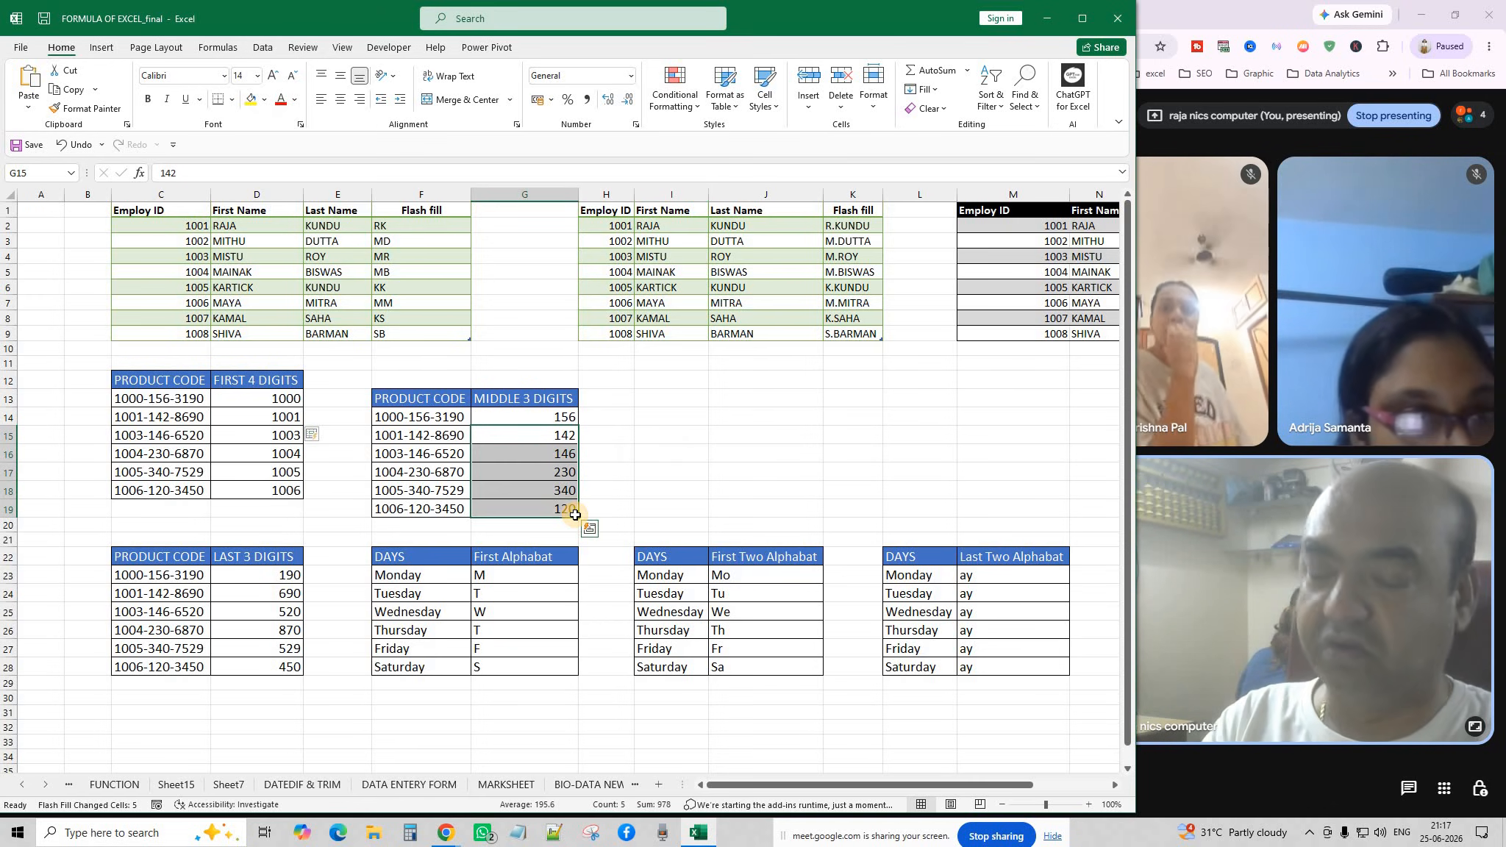
key("Delete")
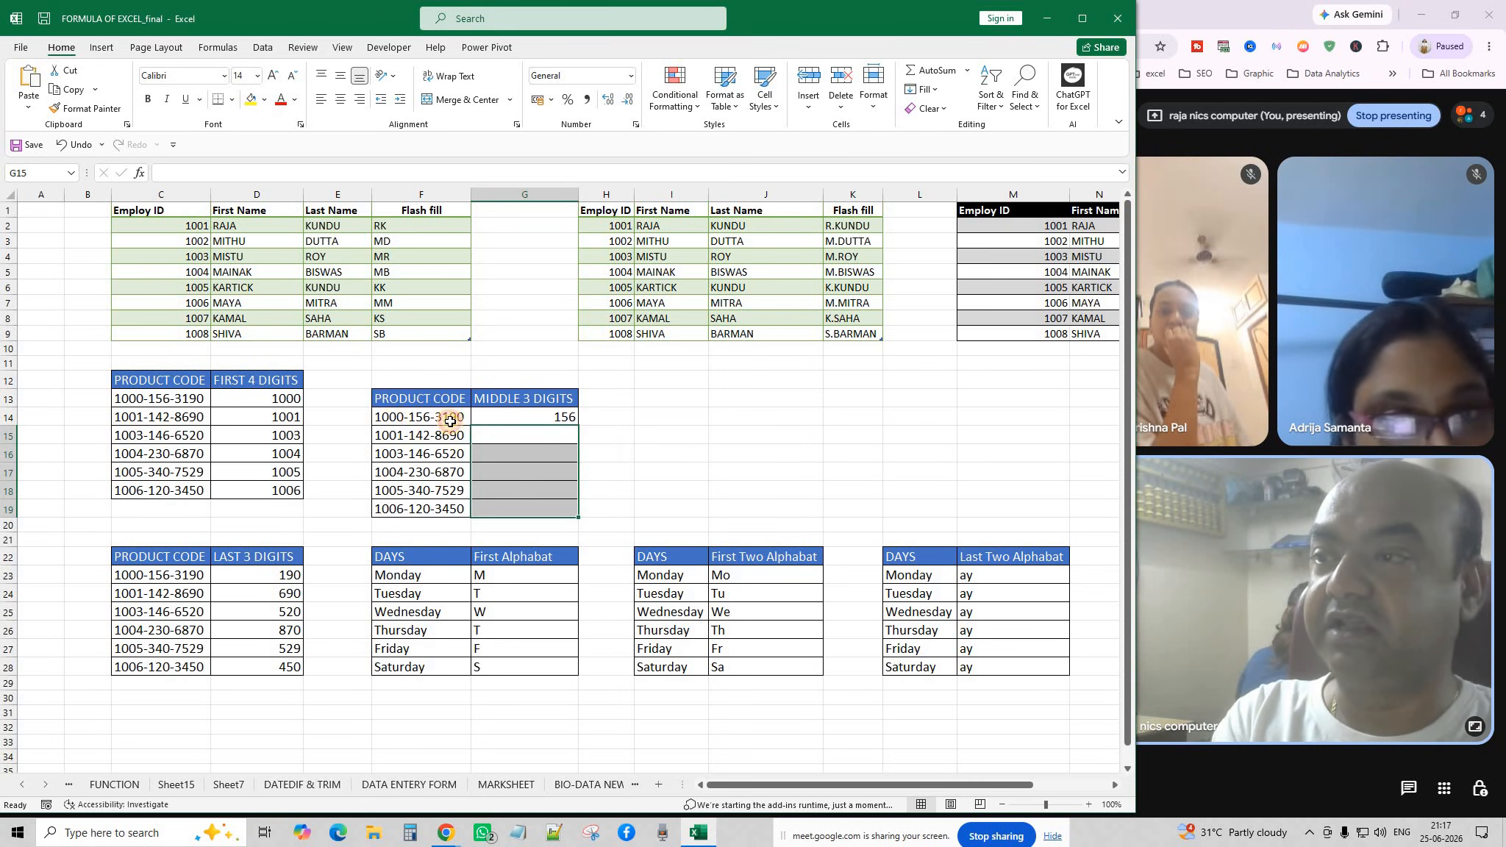
left_click(449, 421)
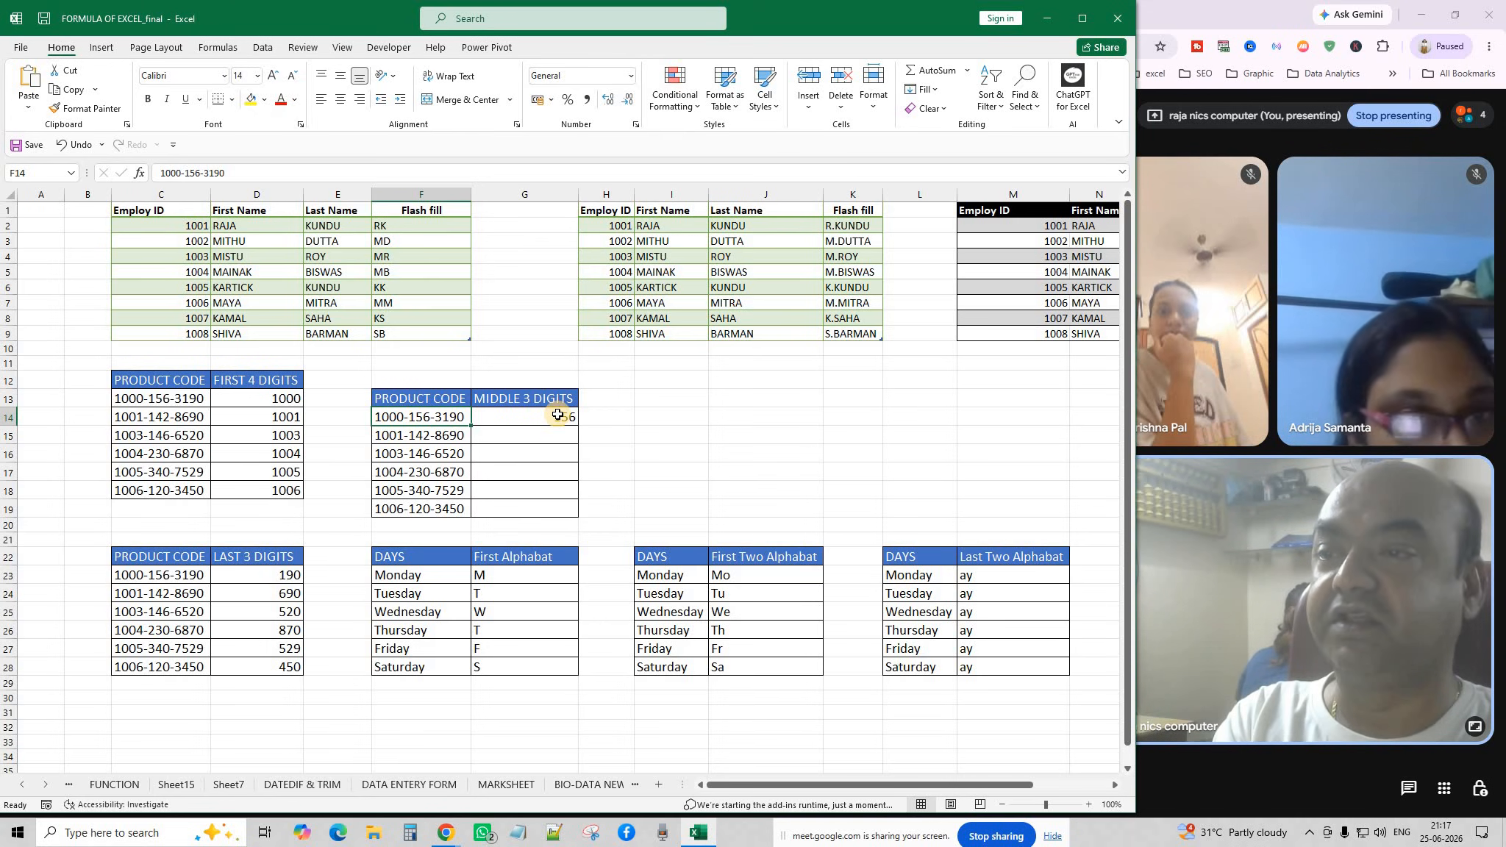
left_click(555, 435)
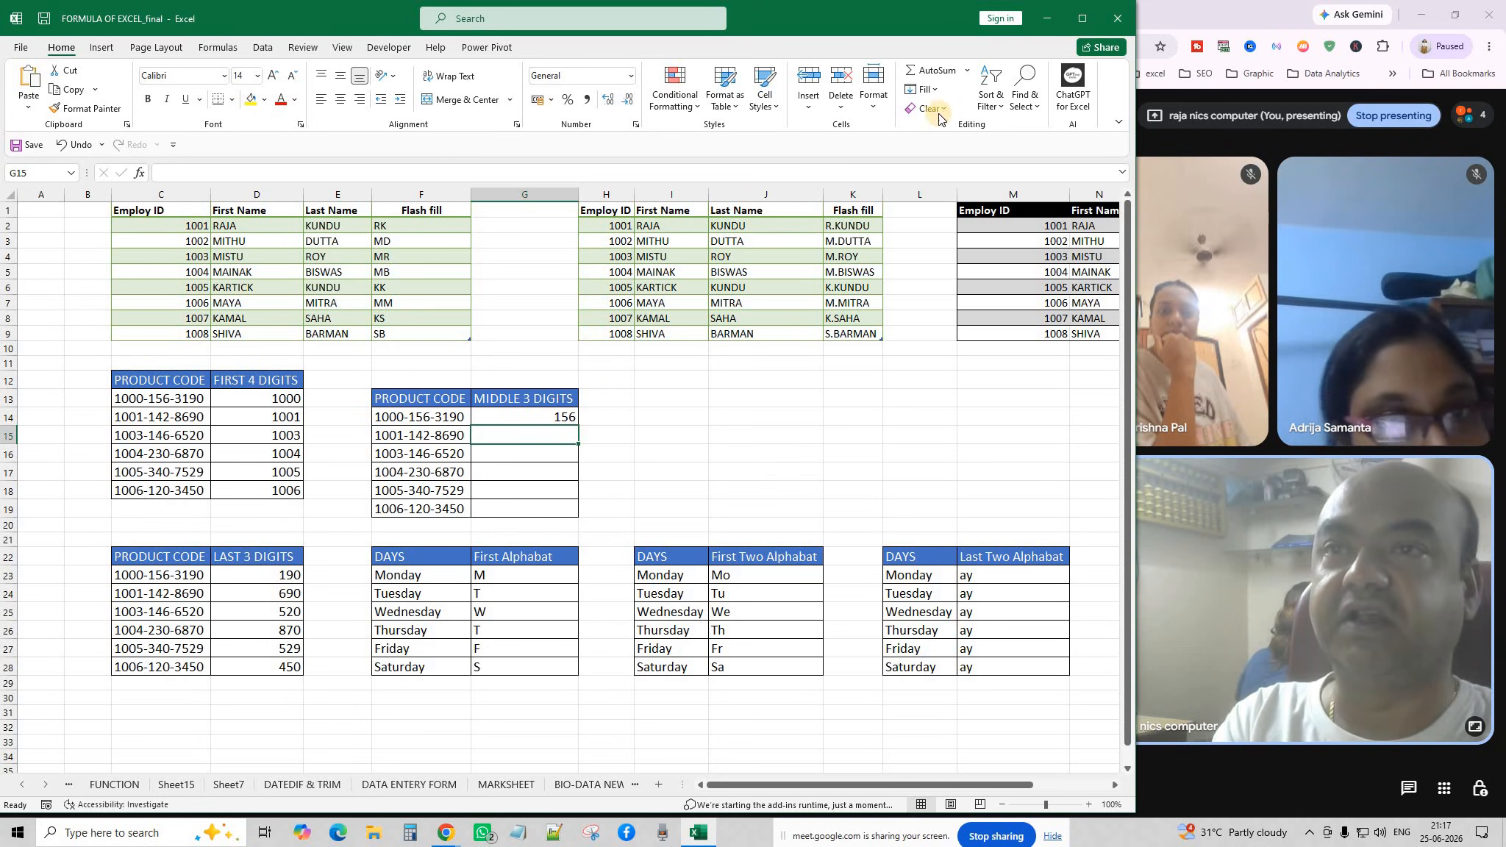
left_click(934, 89)
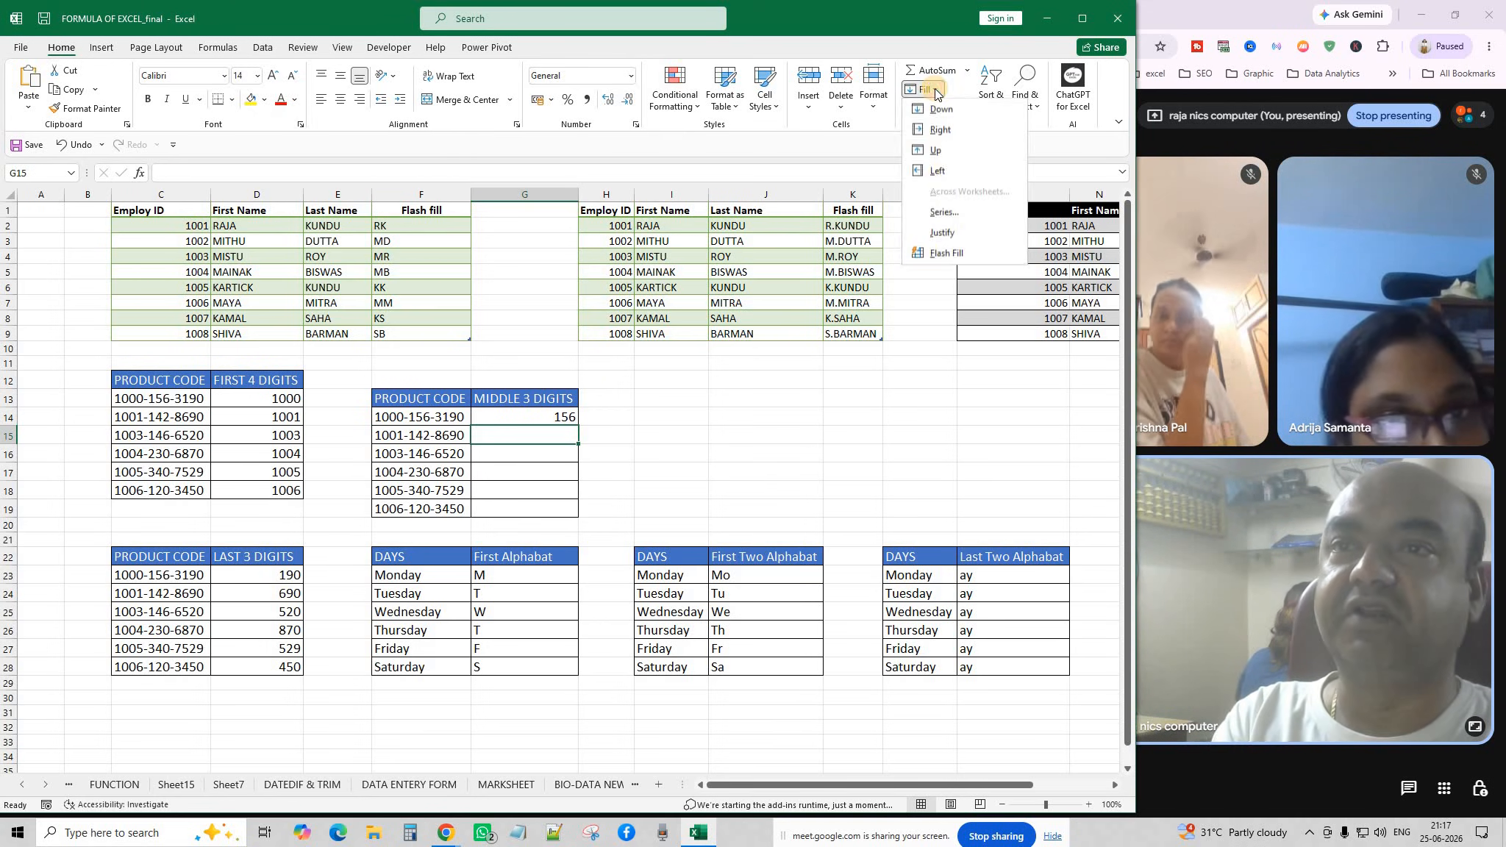
left_click(949, 255)
left_click(669, 484)
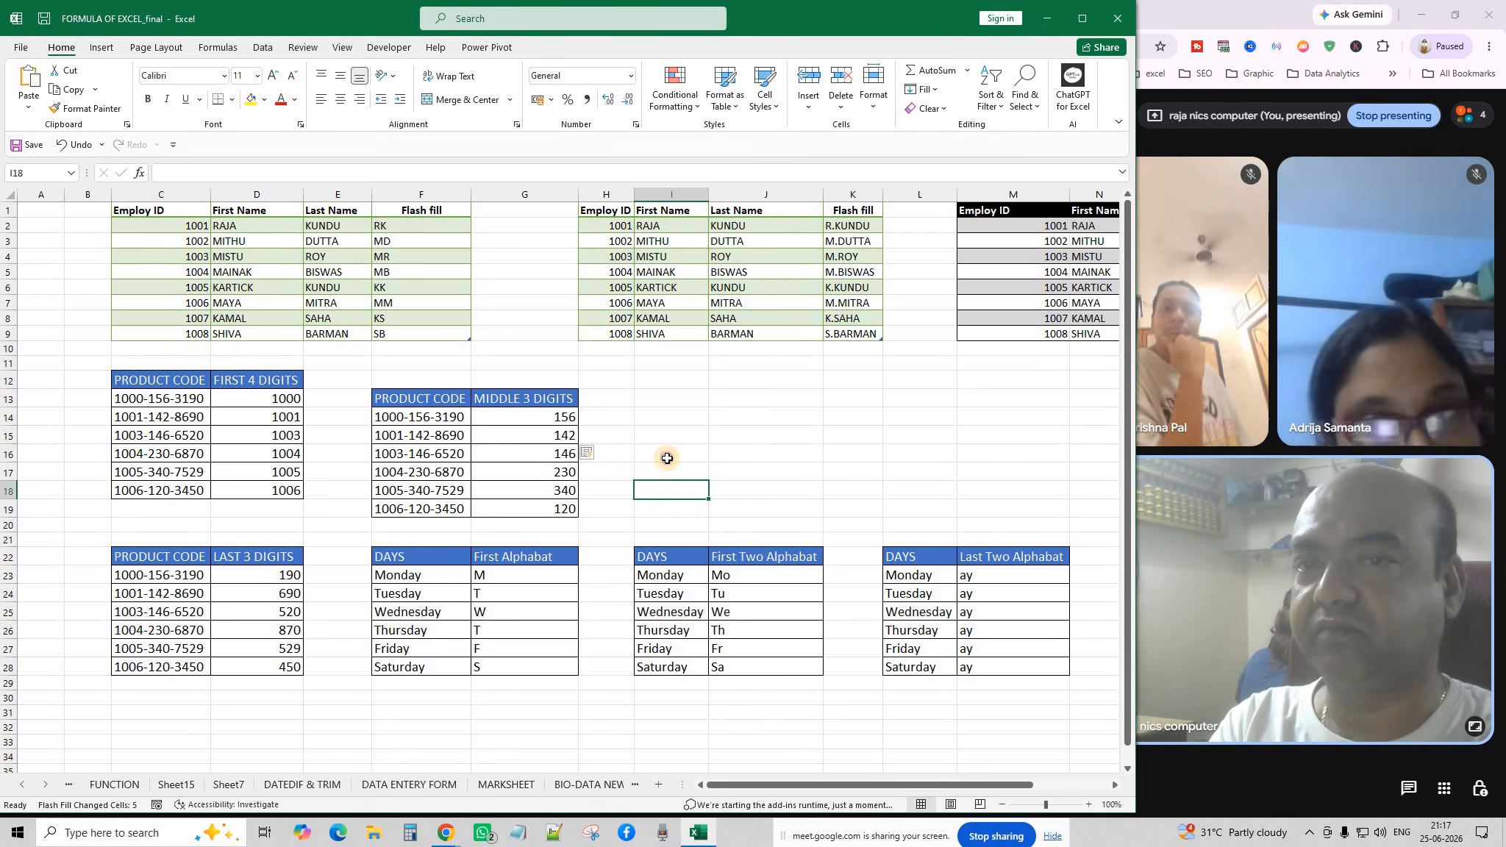
left_click(670, 455)
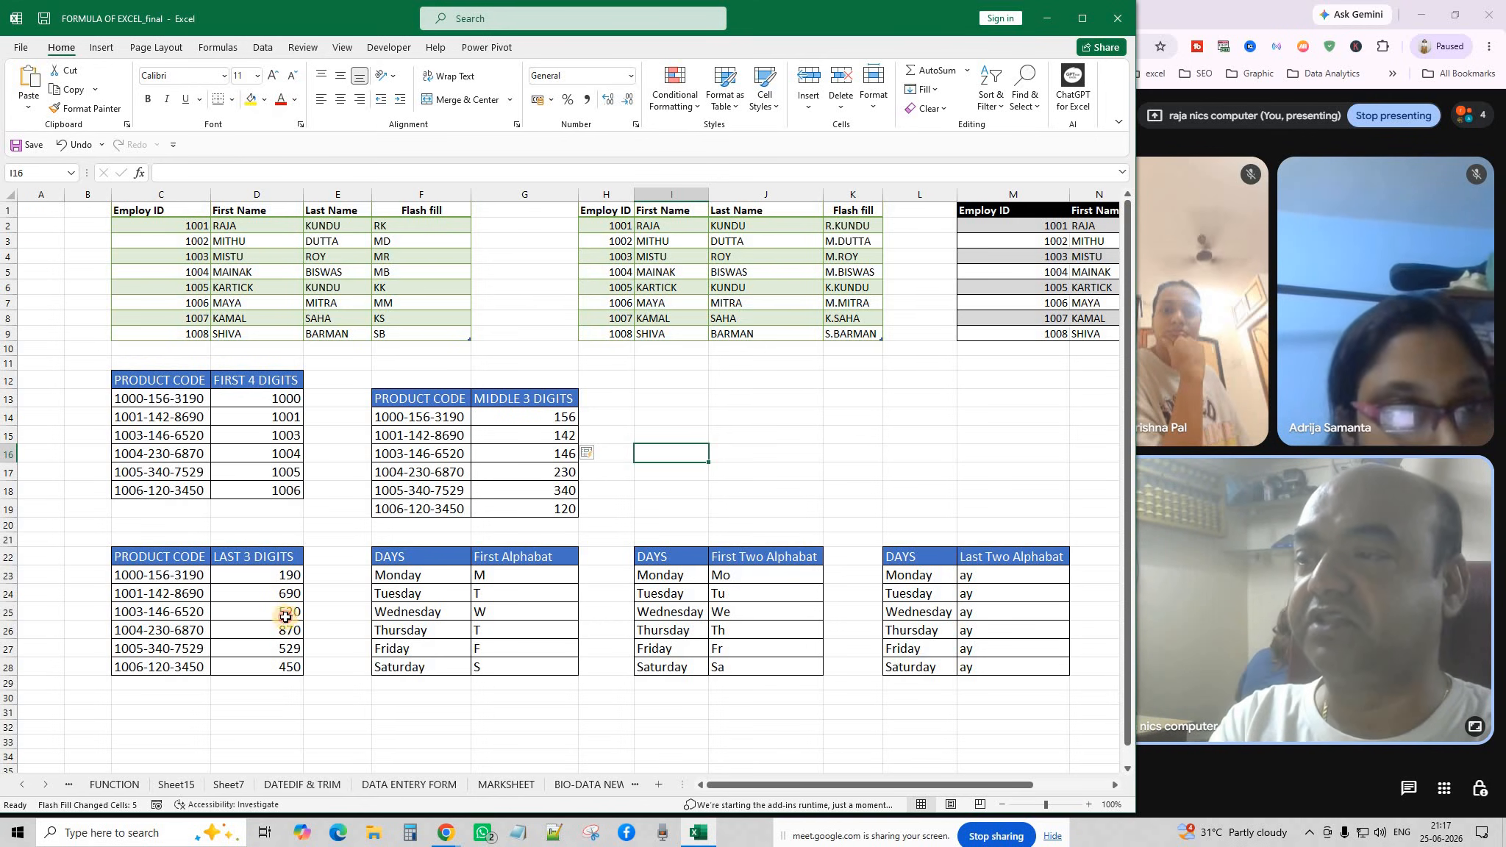
Clear D24:D28 and Flash Fill the LAST 3 DIGITS: 690, 520, 870, 529, 450.
left_click_drag(286, 575, 285, 659)
type("1")
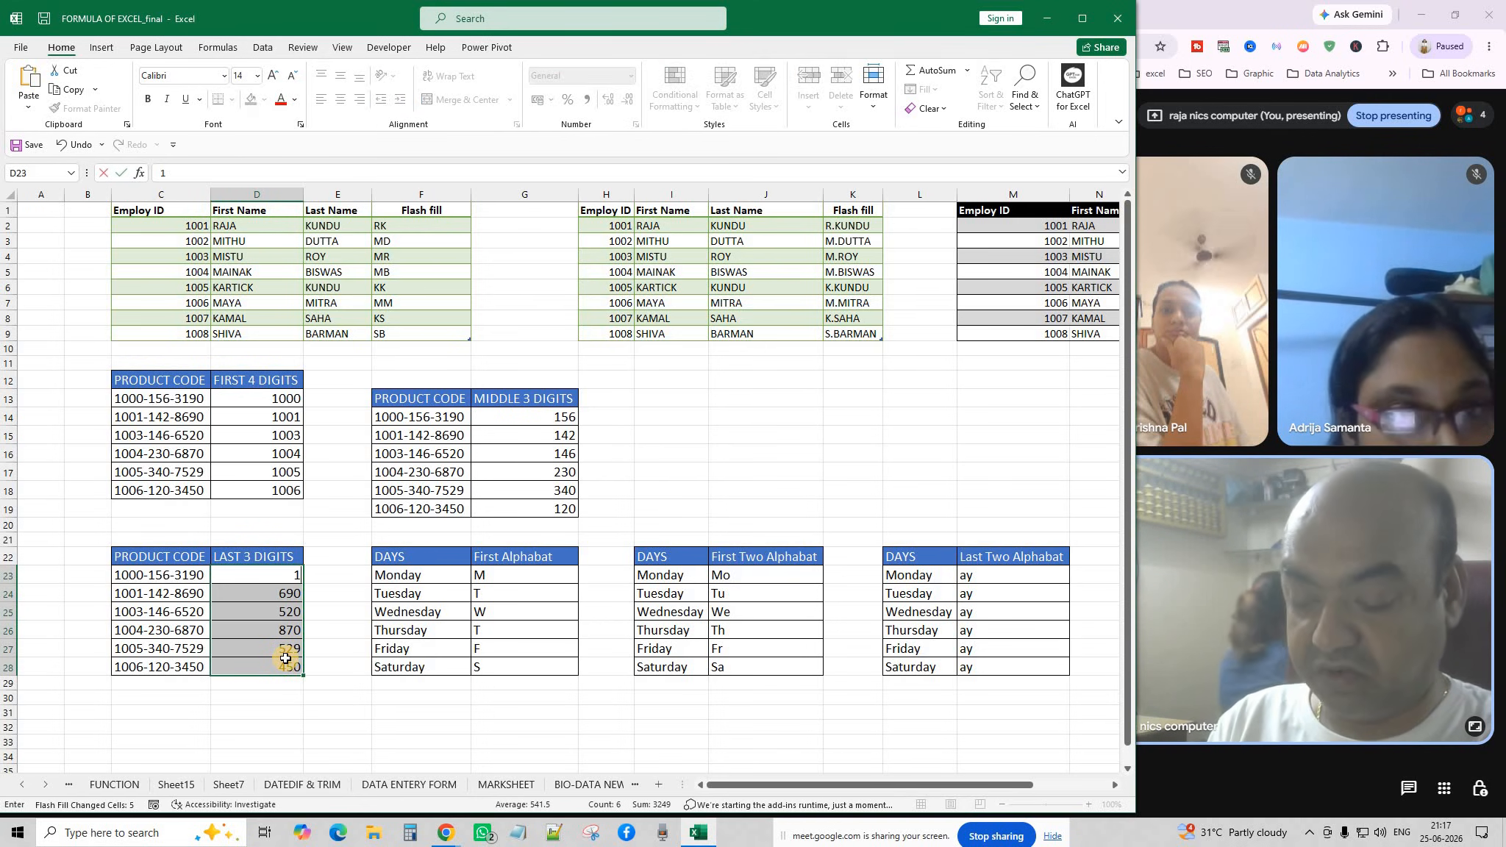
key("Escape")
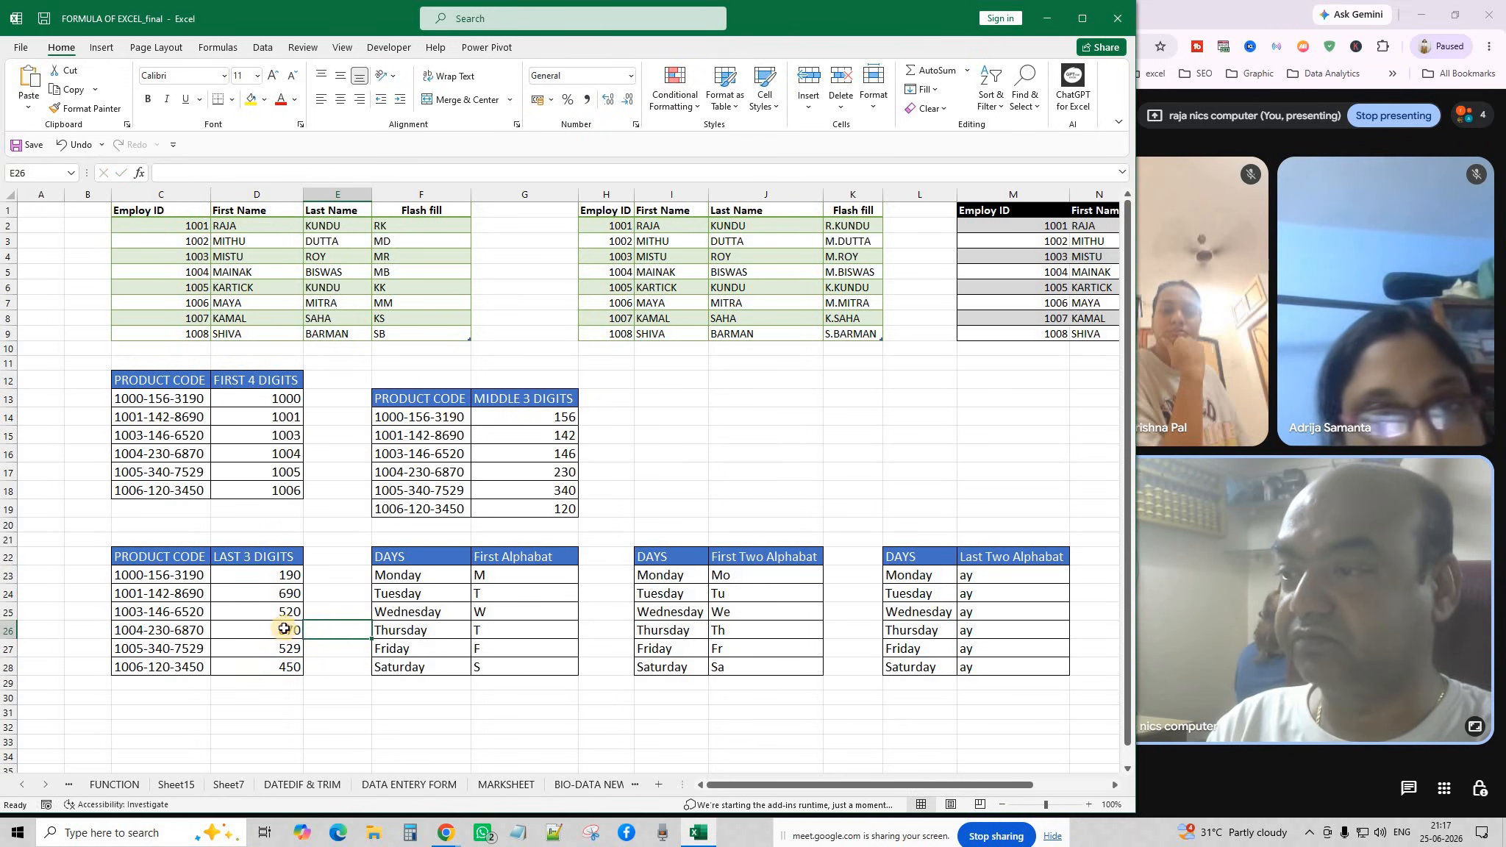
left_click_drag(287, 592, 286, 671)
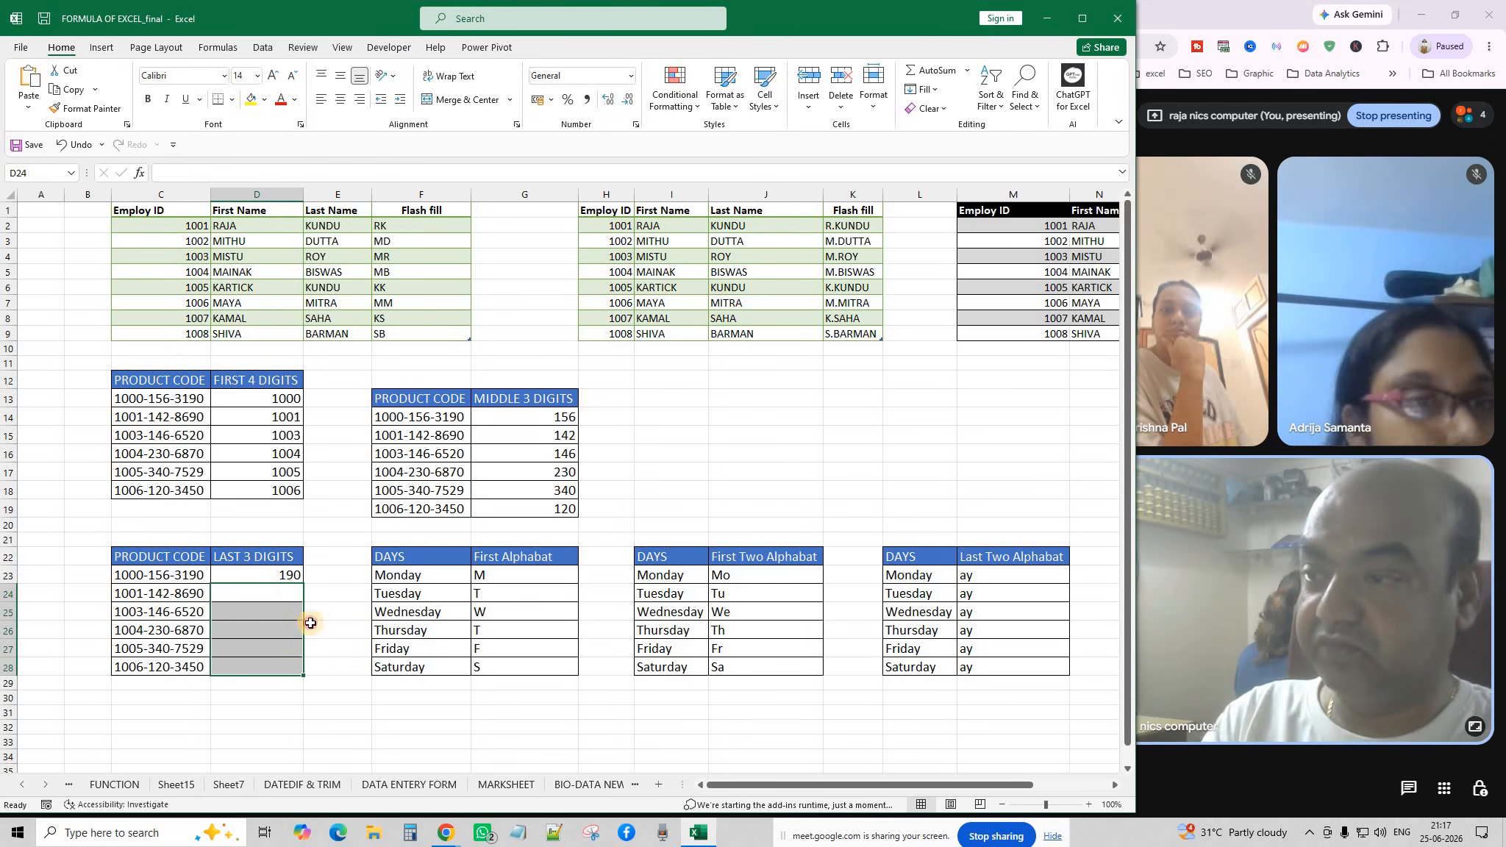
key("Delete")
left_click(277, 593)
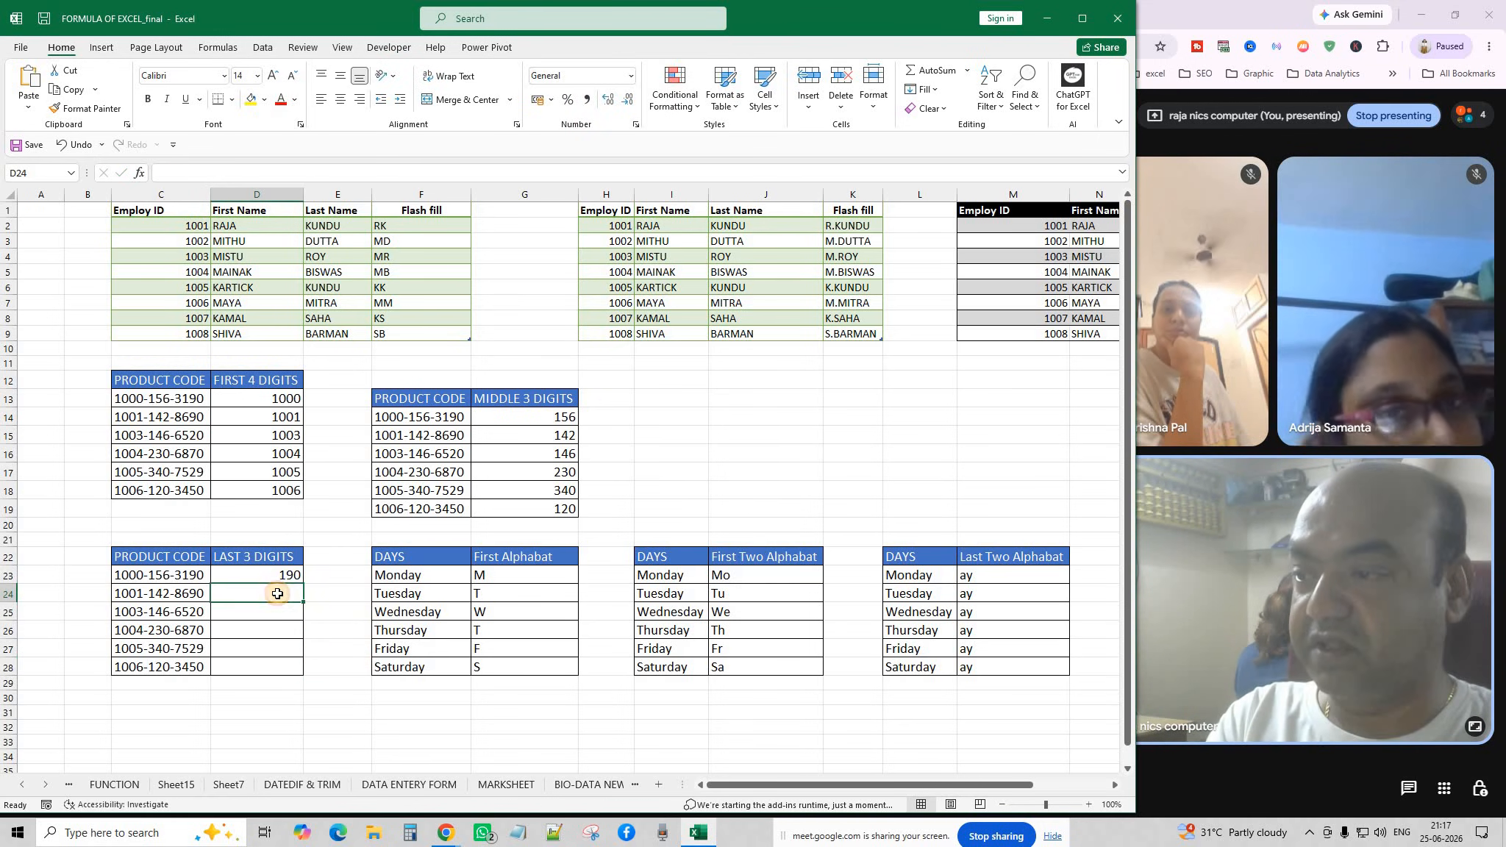
left_click(932, 90)
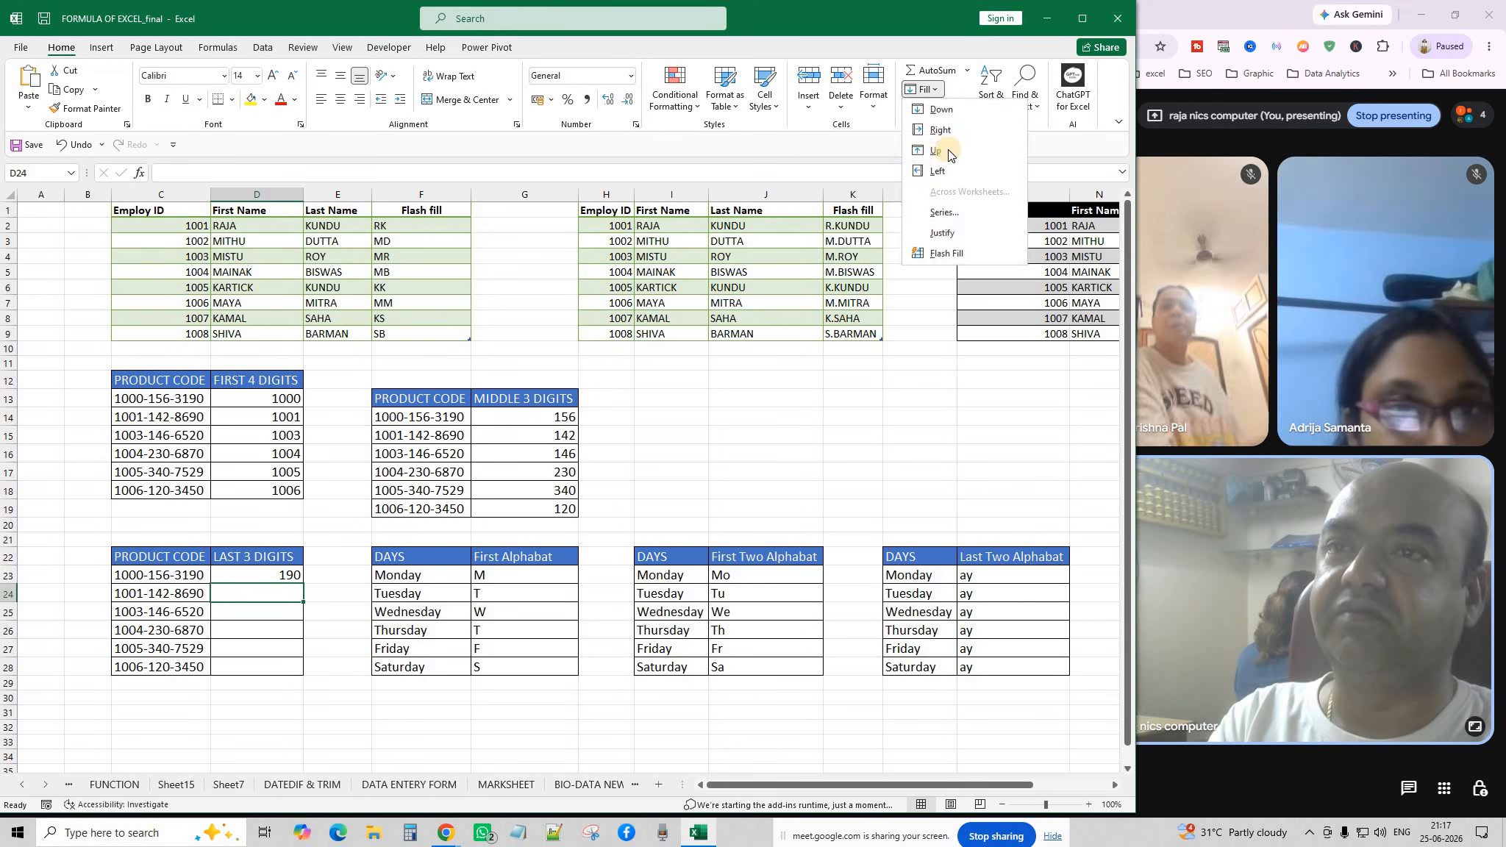
left_click(945, 254)
left_click(743, 454)
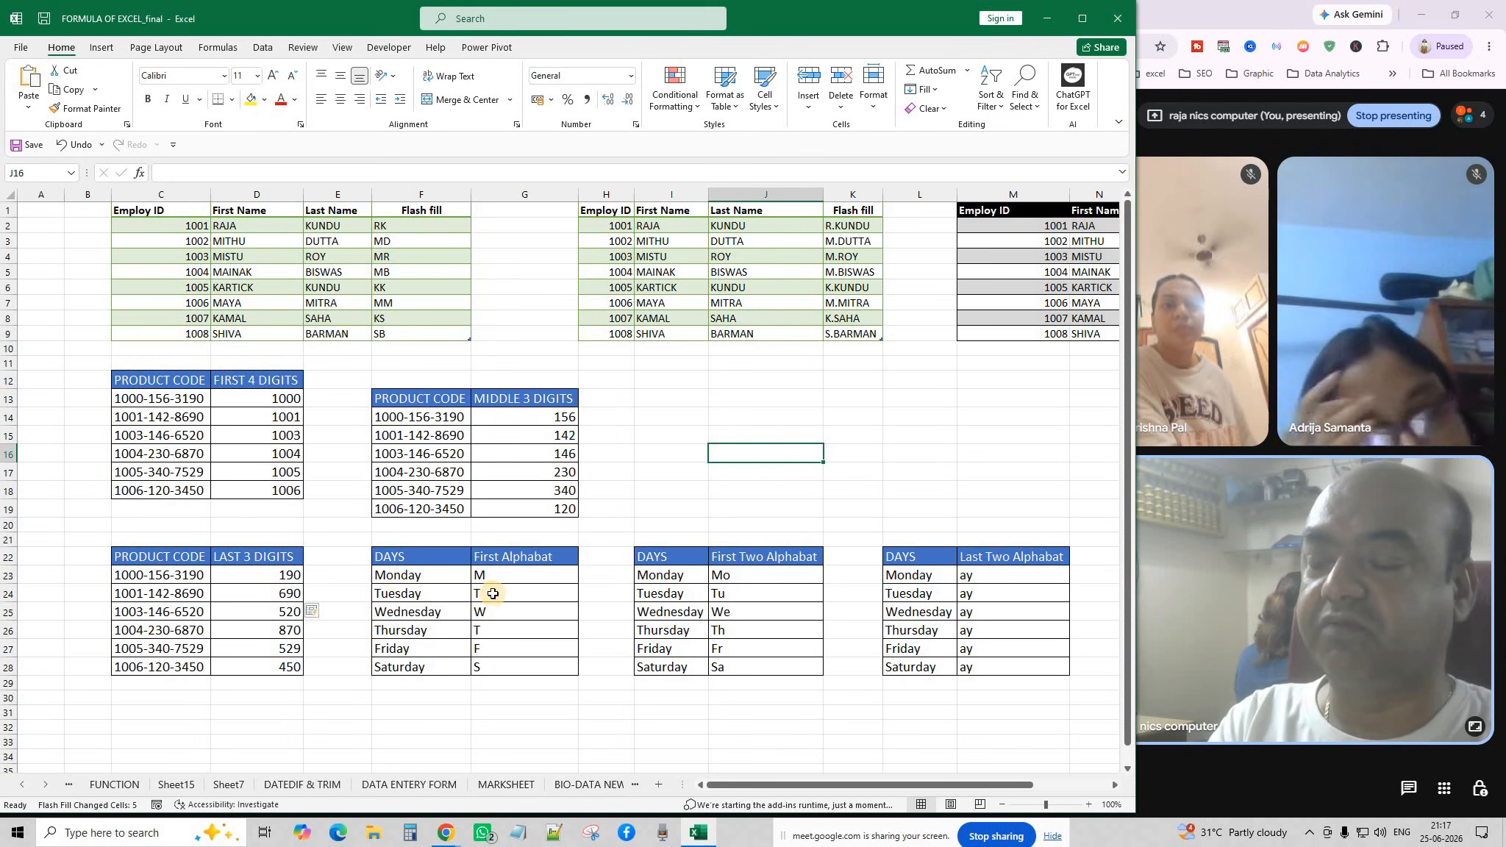
Flash Fill the First Alphabat letters for Tuesday to Saturday from the M example.
left_click_drag(485, 593, 498, 690)
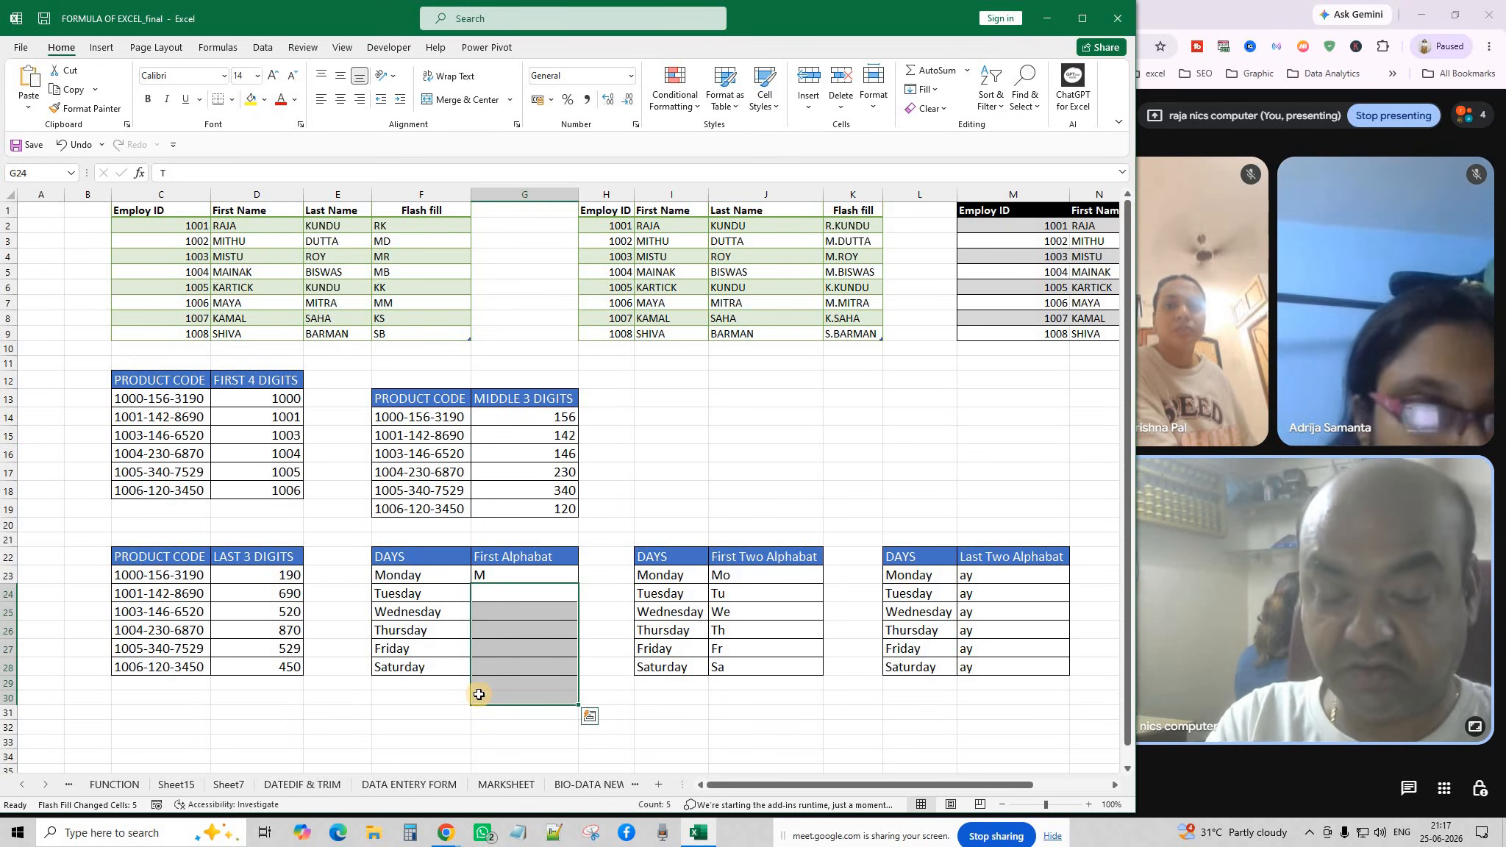
left_click(507, 595)
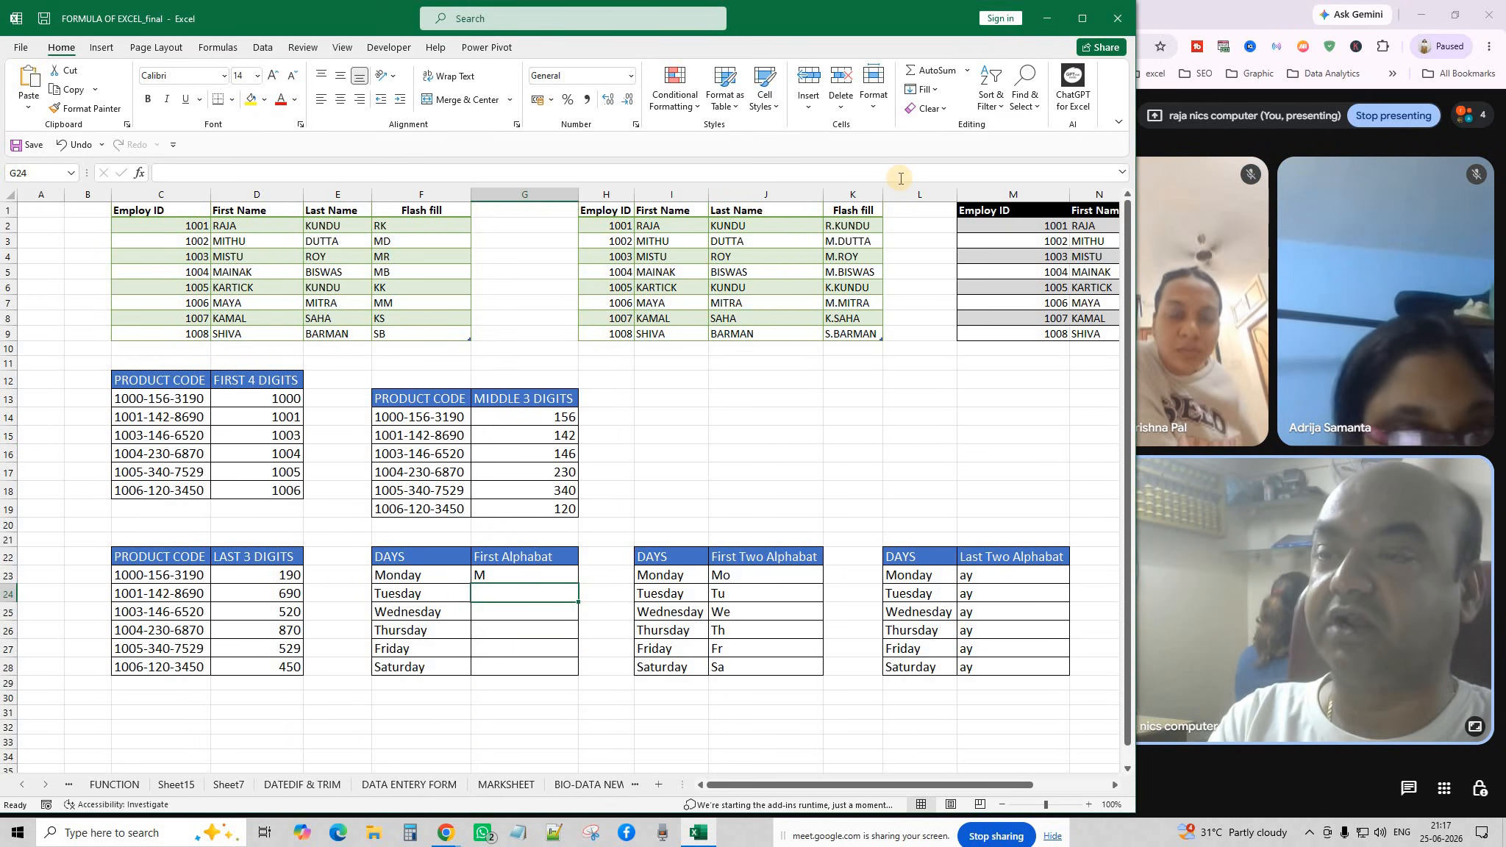
left_click(935, 90)
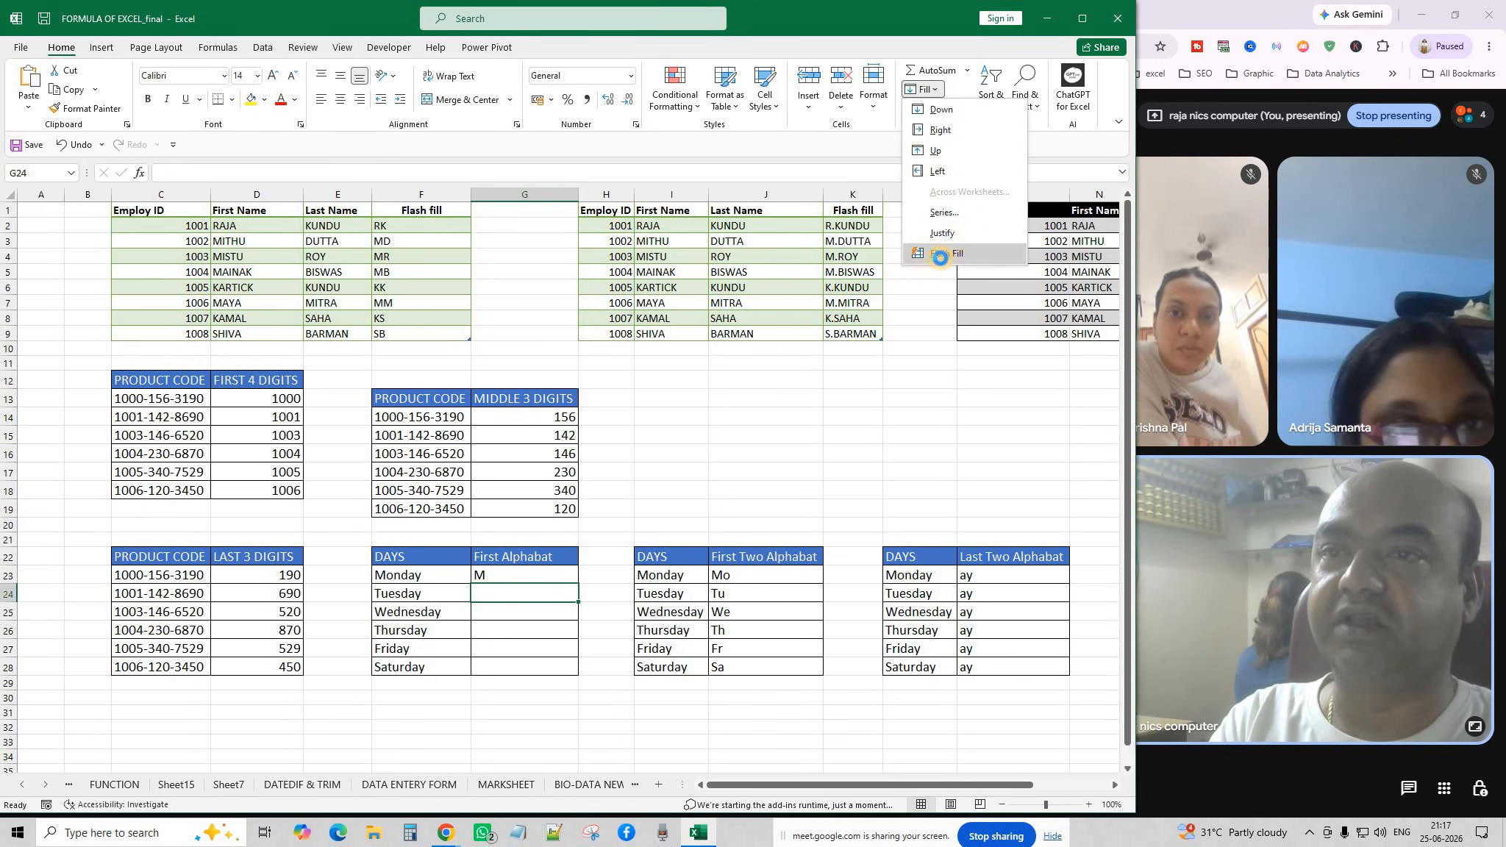
left_click(940, 258)
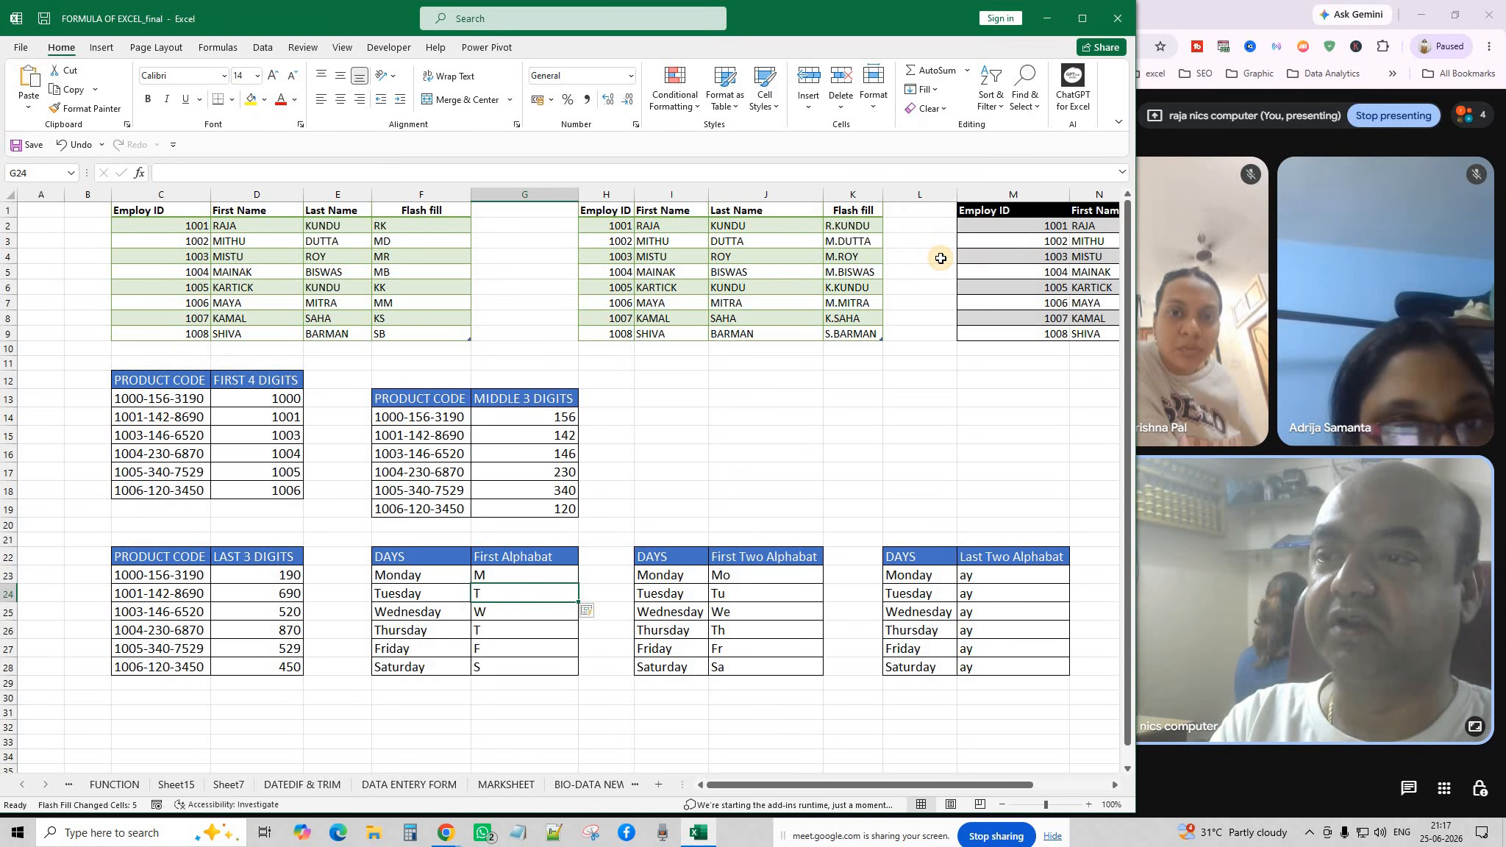
left_click(801, 486)
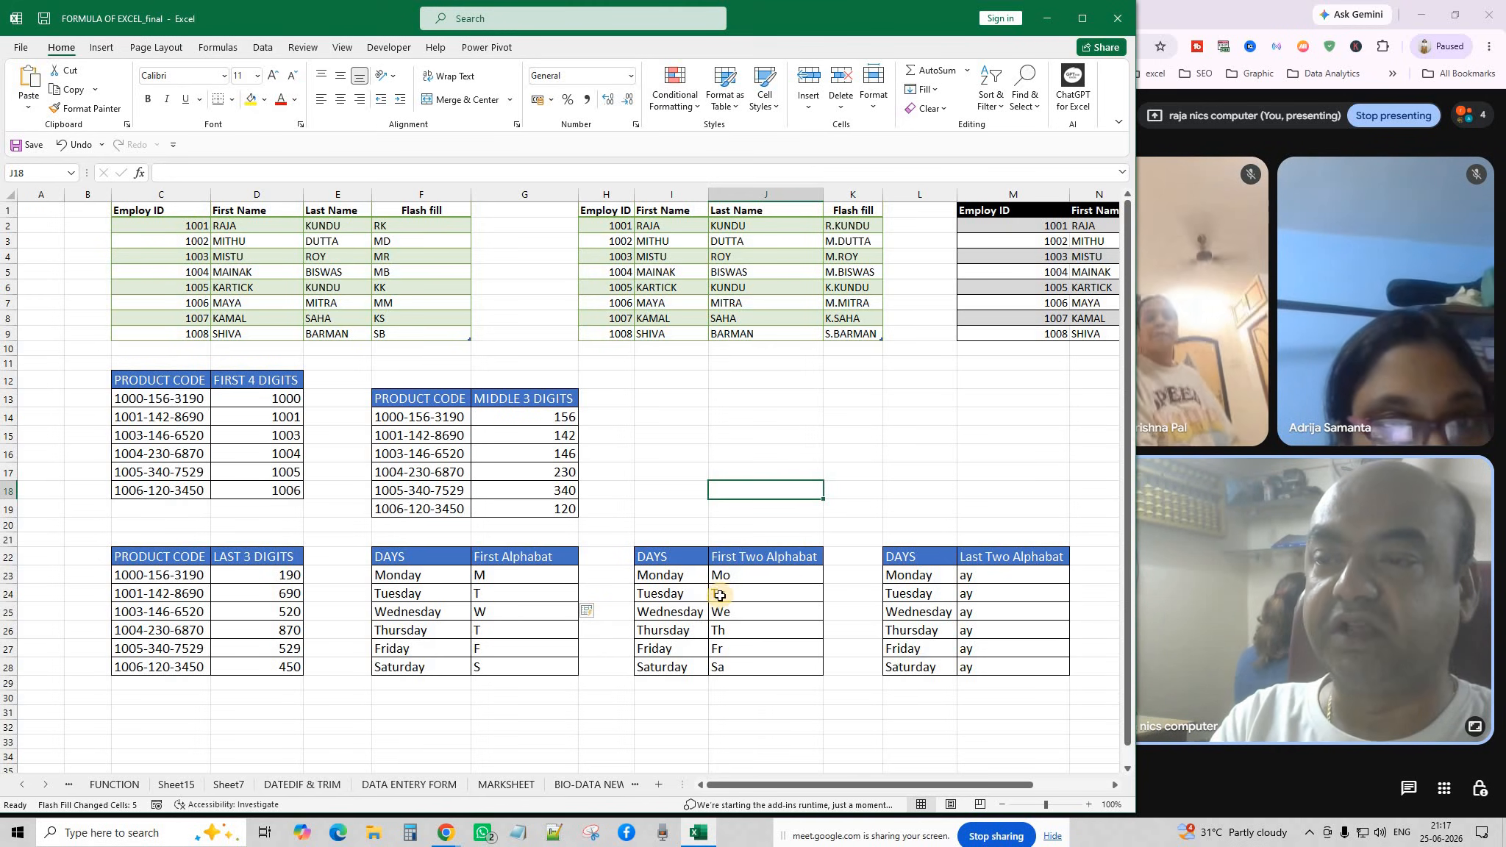
Clear J24:J28 and Flash Fill Tu, We, Th, Fr, Sa from the Mo example.
left_click_drag(721, 593, 737, 679)
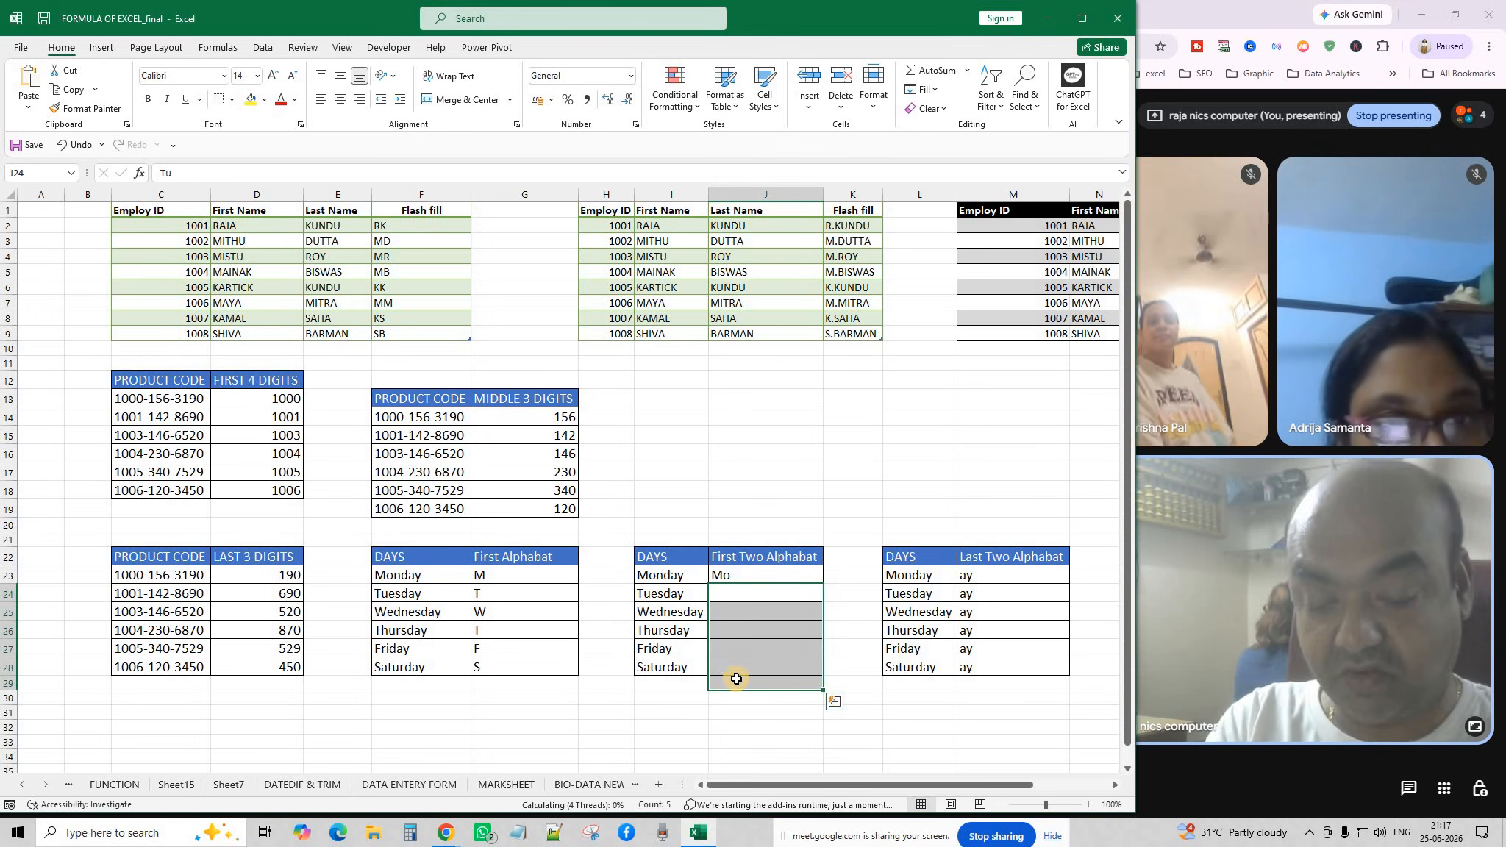
key("Delete")
left_click(724, 647)
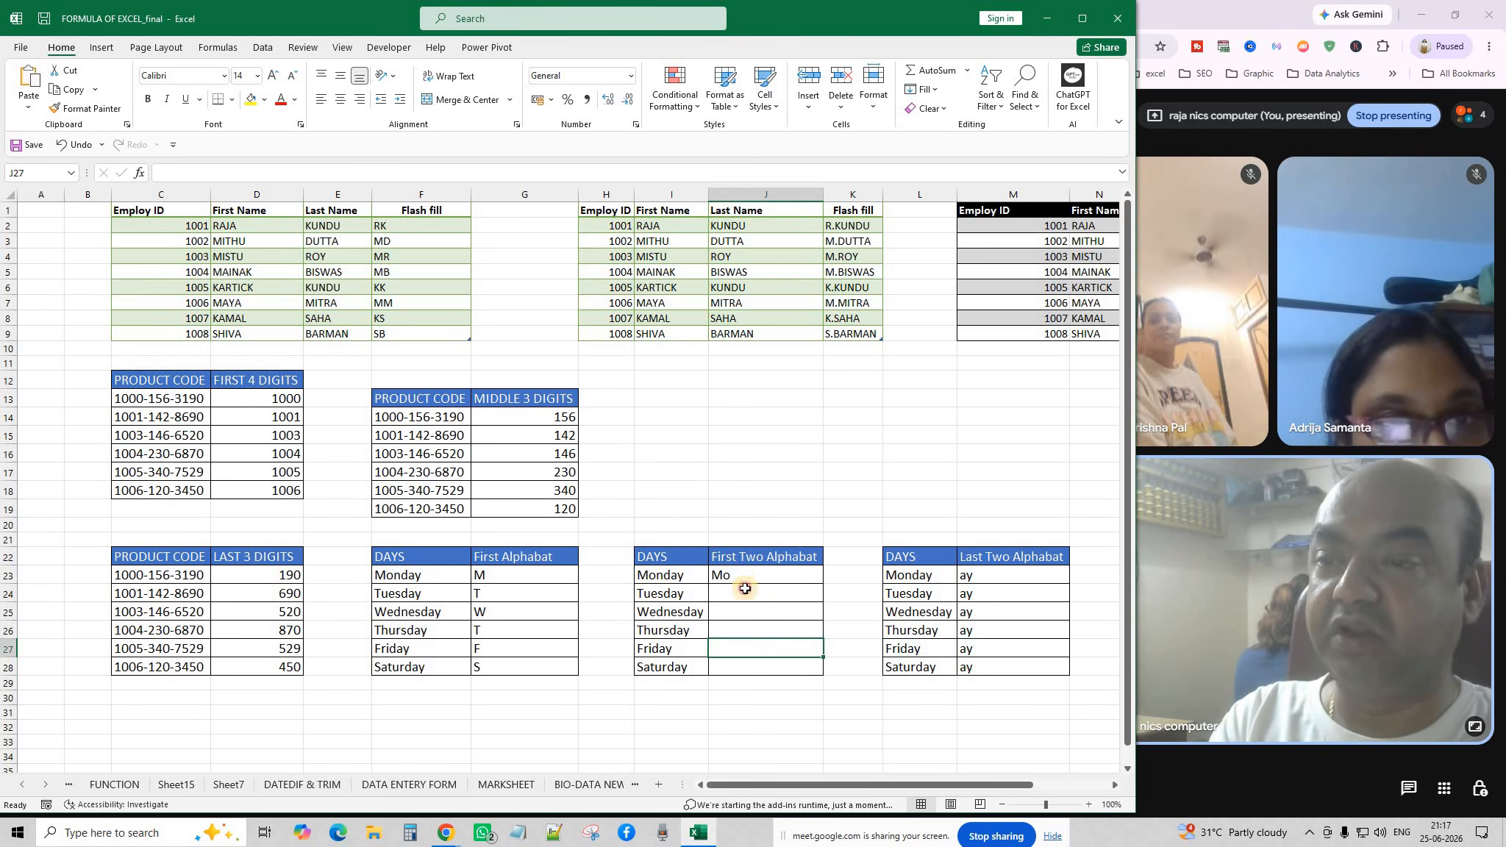
left_click(745, 588)
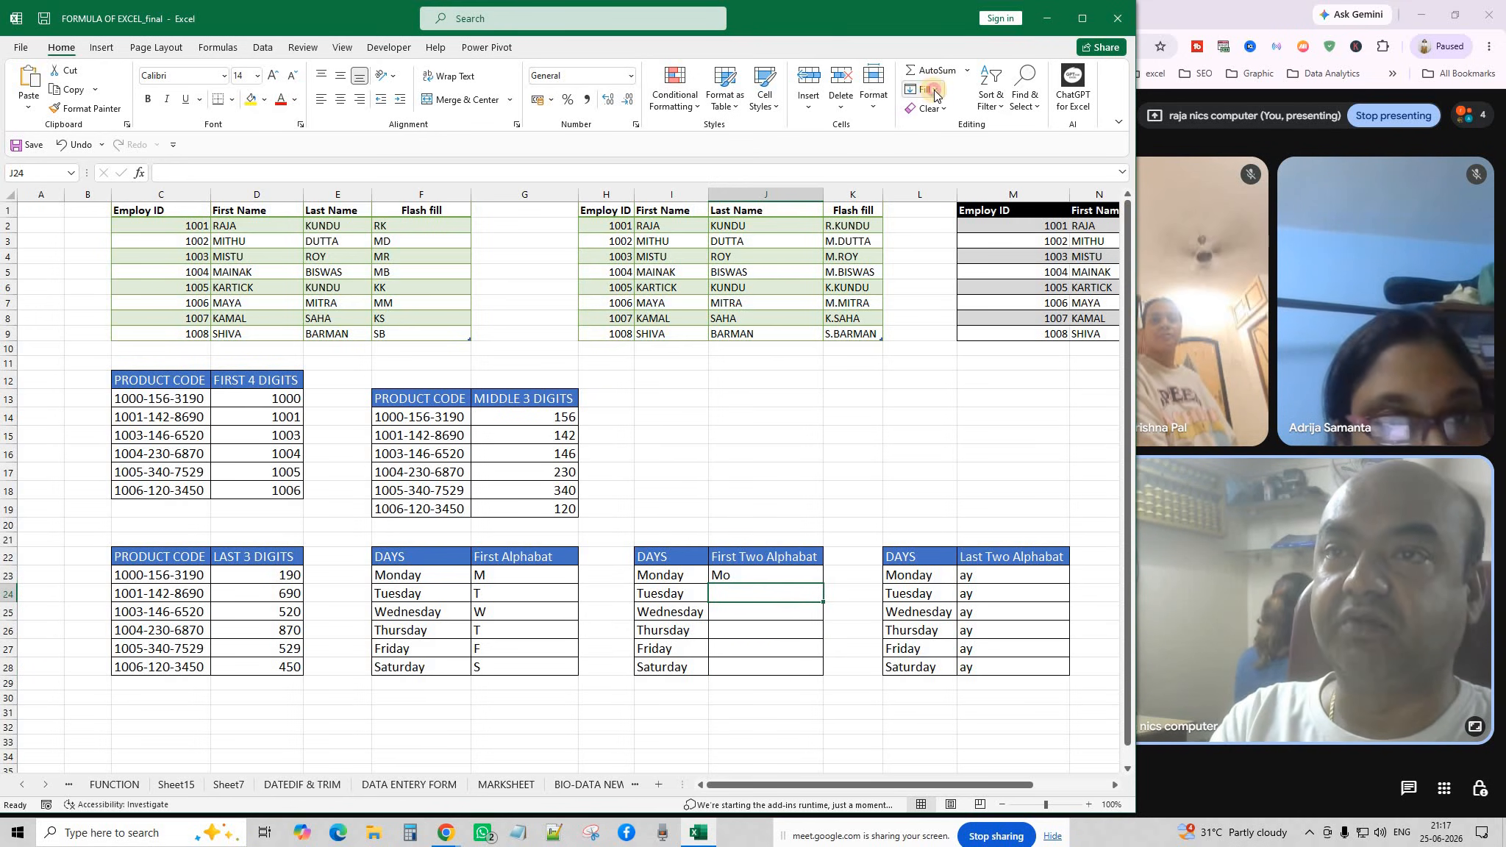
left_click(934, 90)
left_click(939, 255)
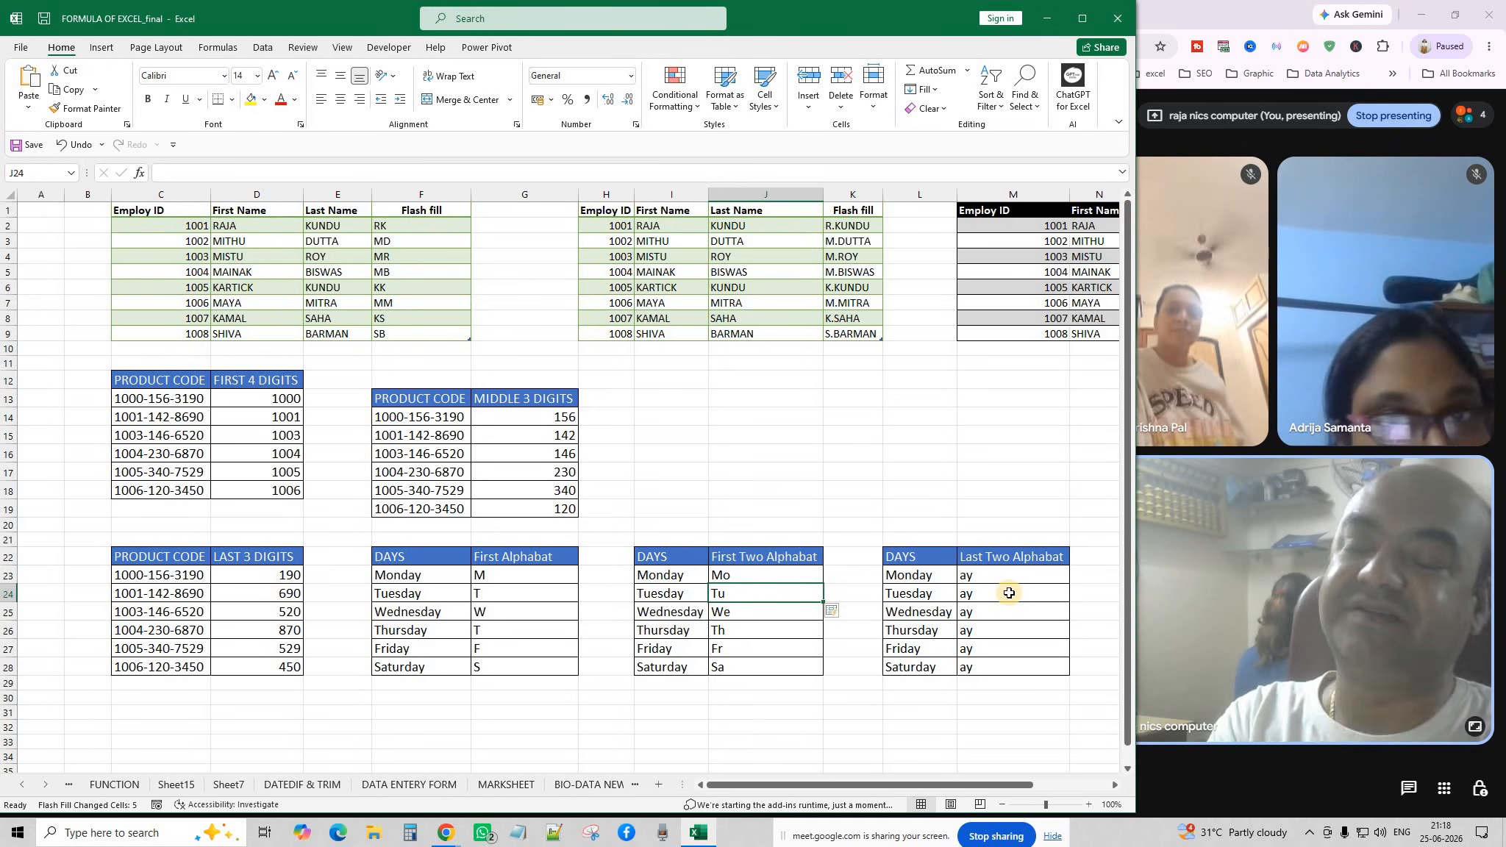
Clear M23:M28 and enter ay as Monday's example in M23.
left_click_drag(989, 574, 989, 668)
key("Delete")
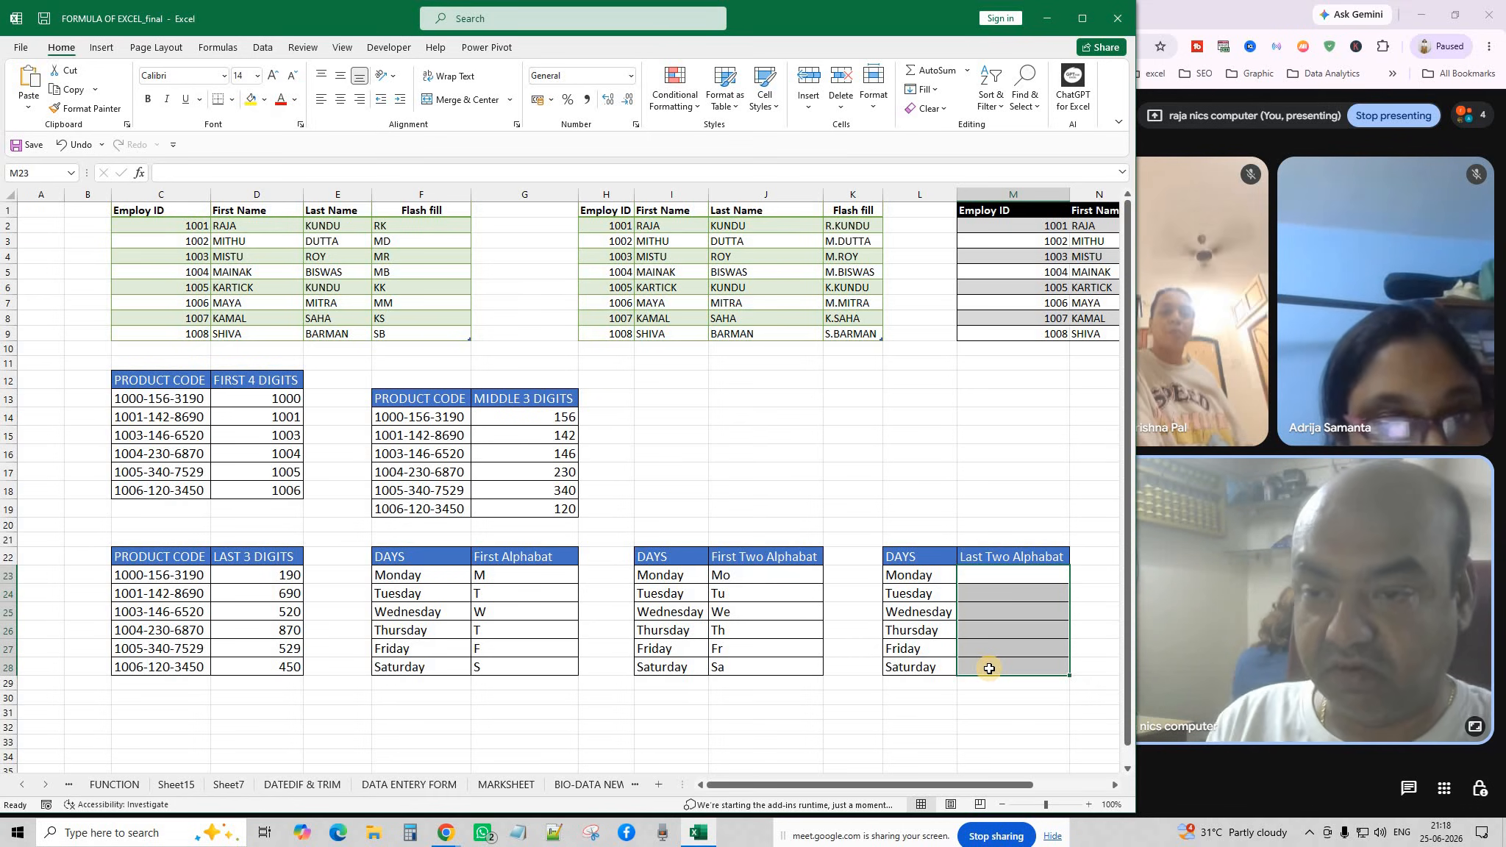
type("AY")
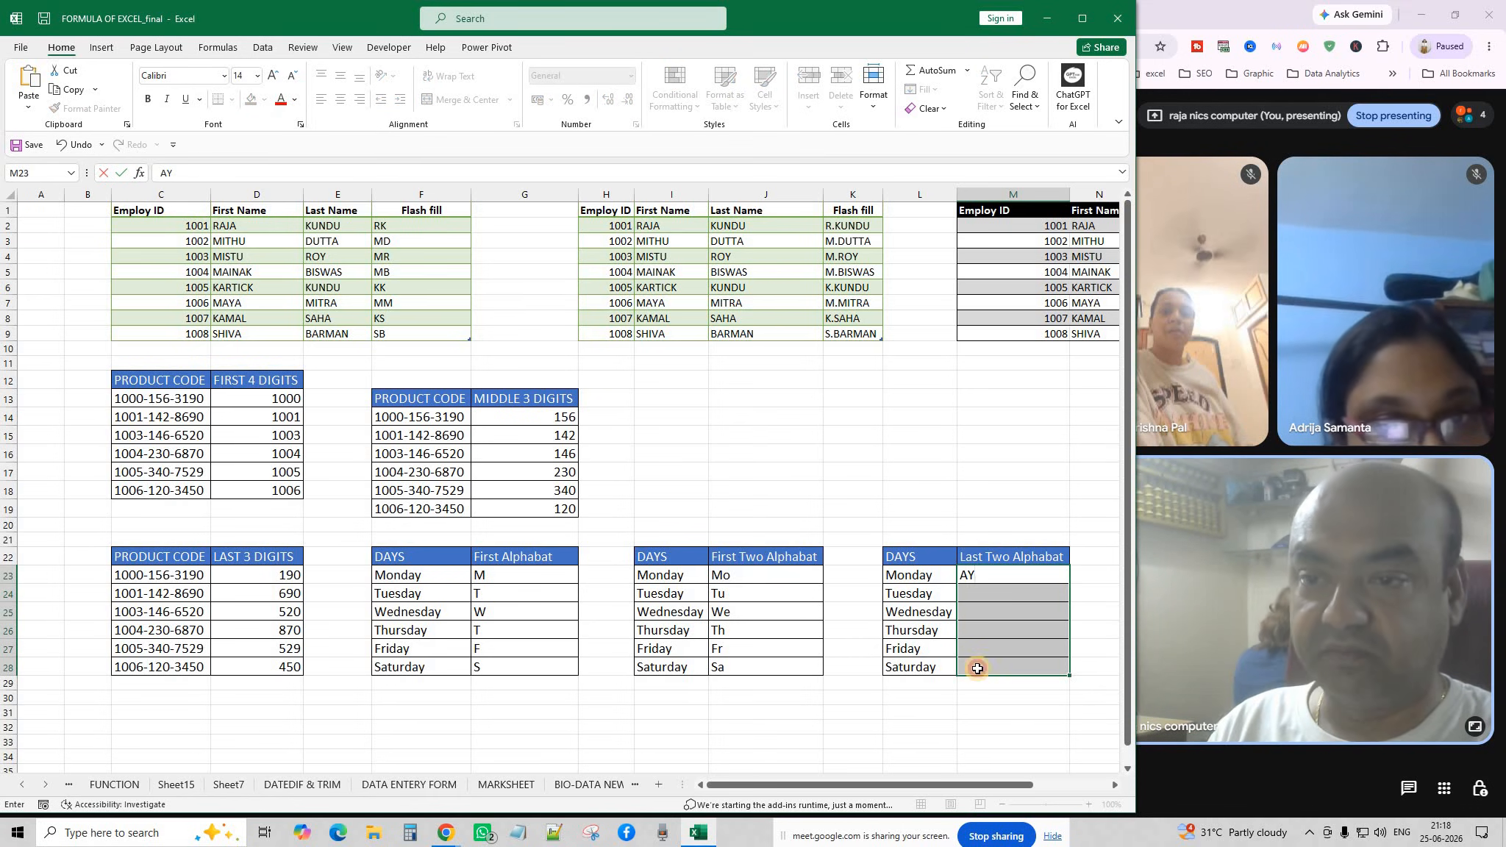
left_click(977, 668)
left_click(977, 578)
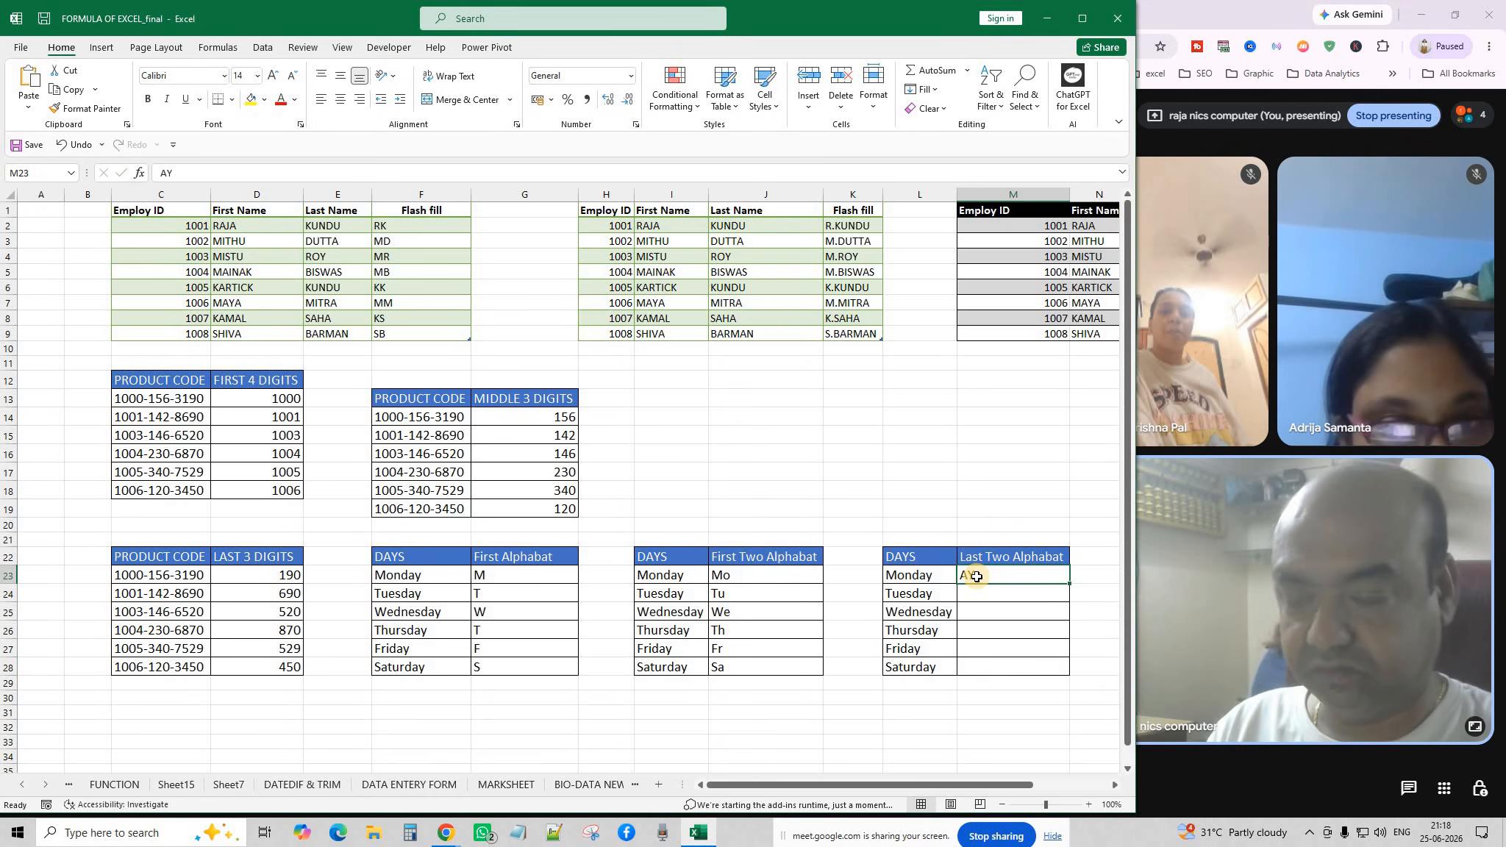
type("ay")
left_click(986, 593)
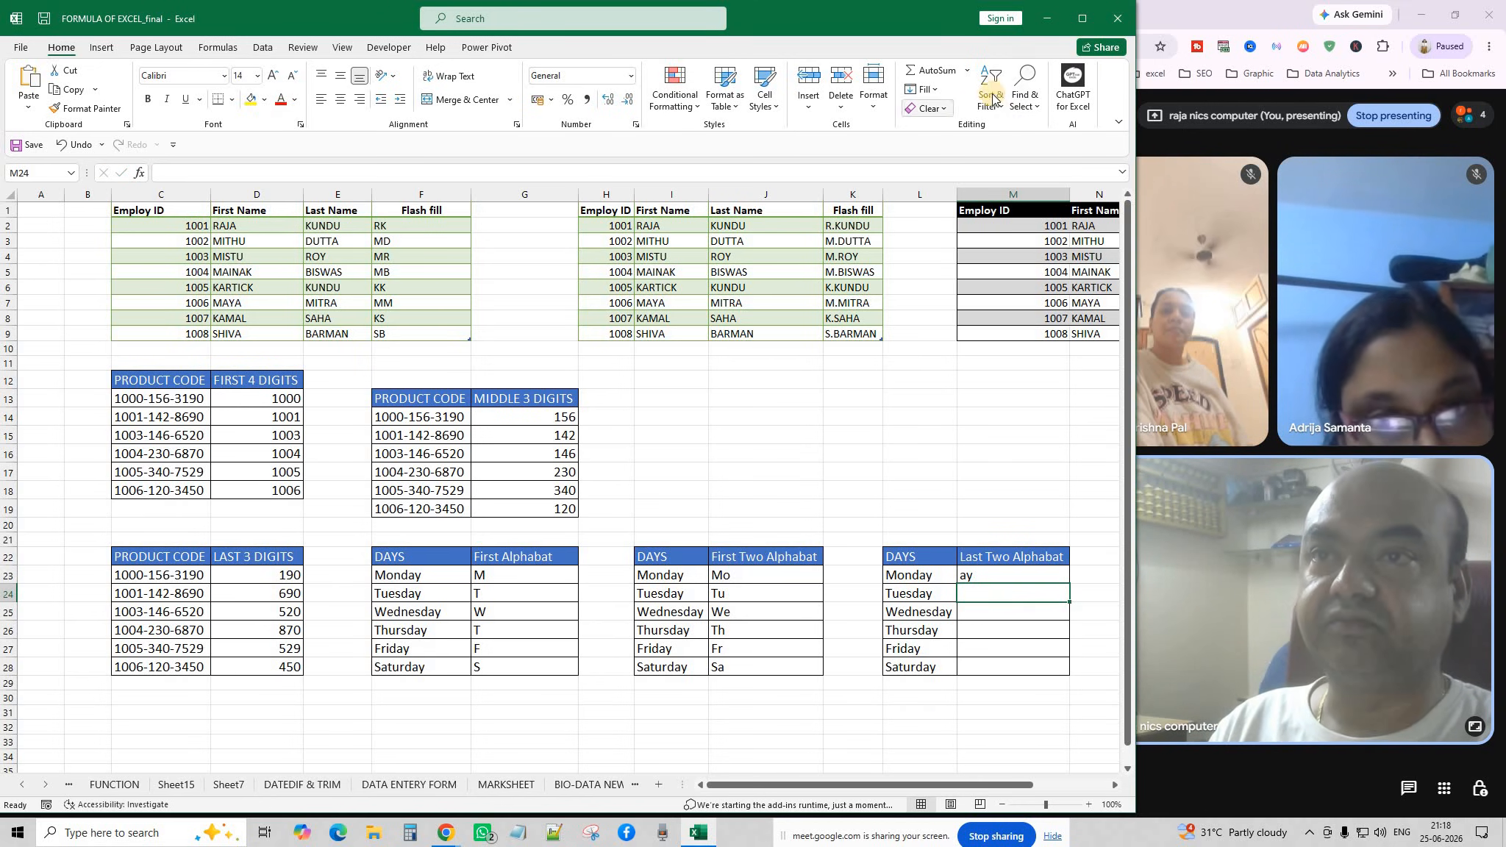
Flash Fill from the single example, then clear the wrong results in M24:M28.
left_click(938, 89)
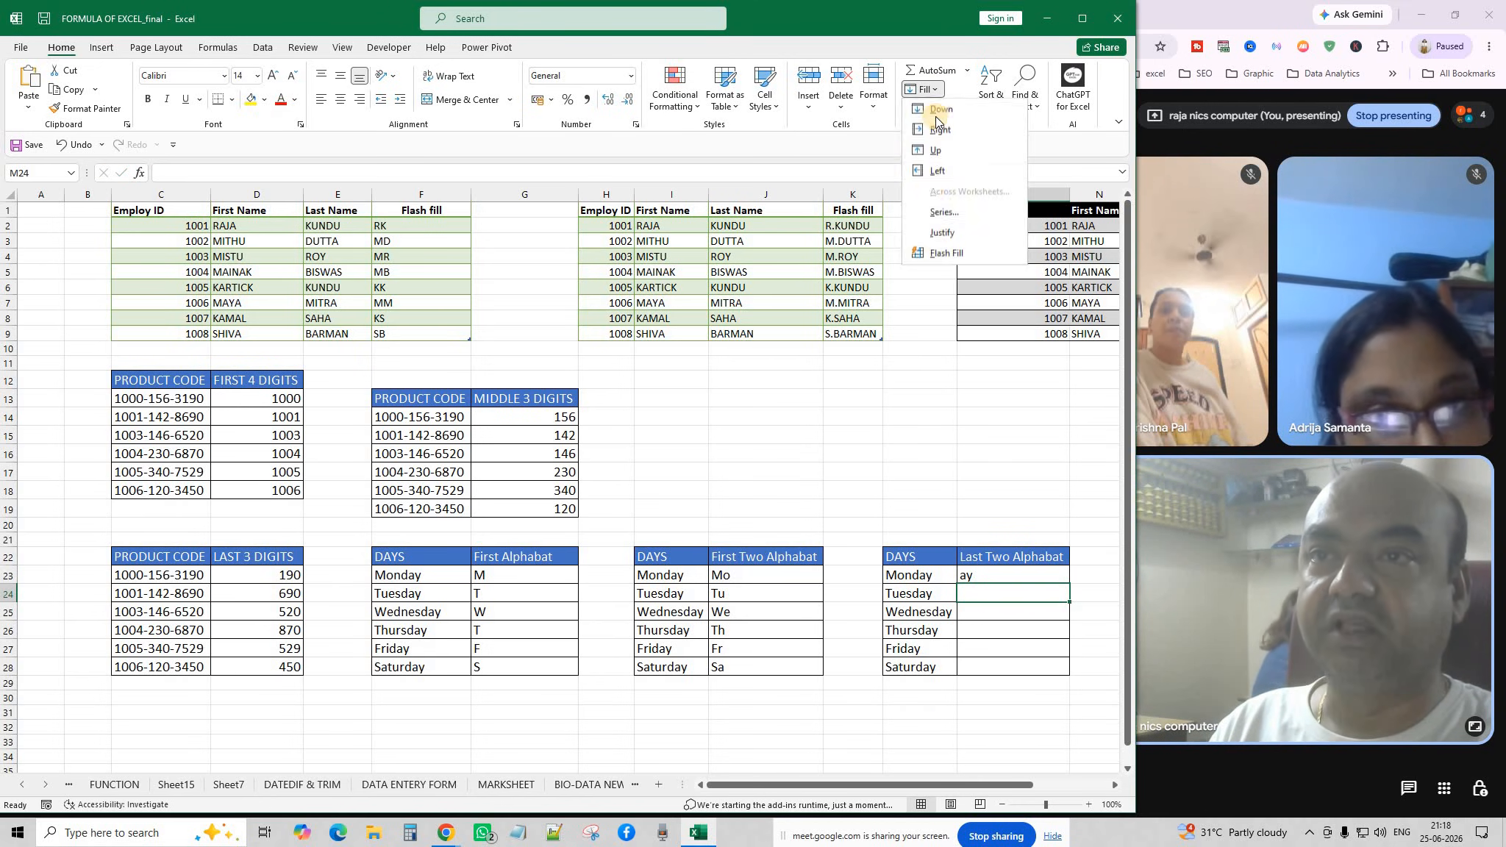
left_click(938, 251)
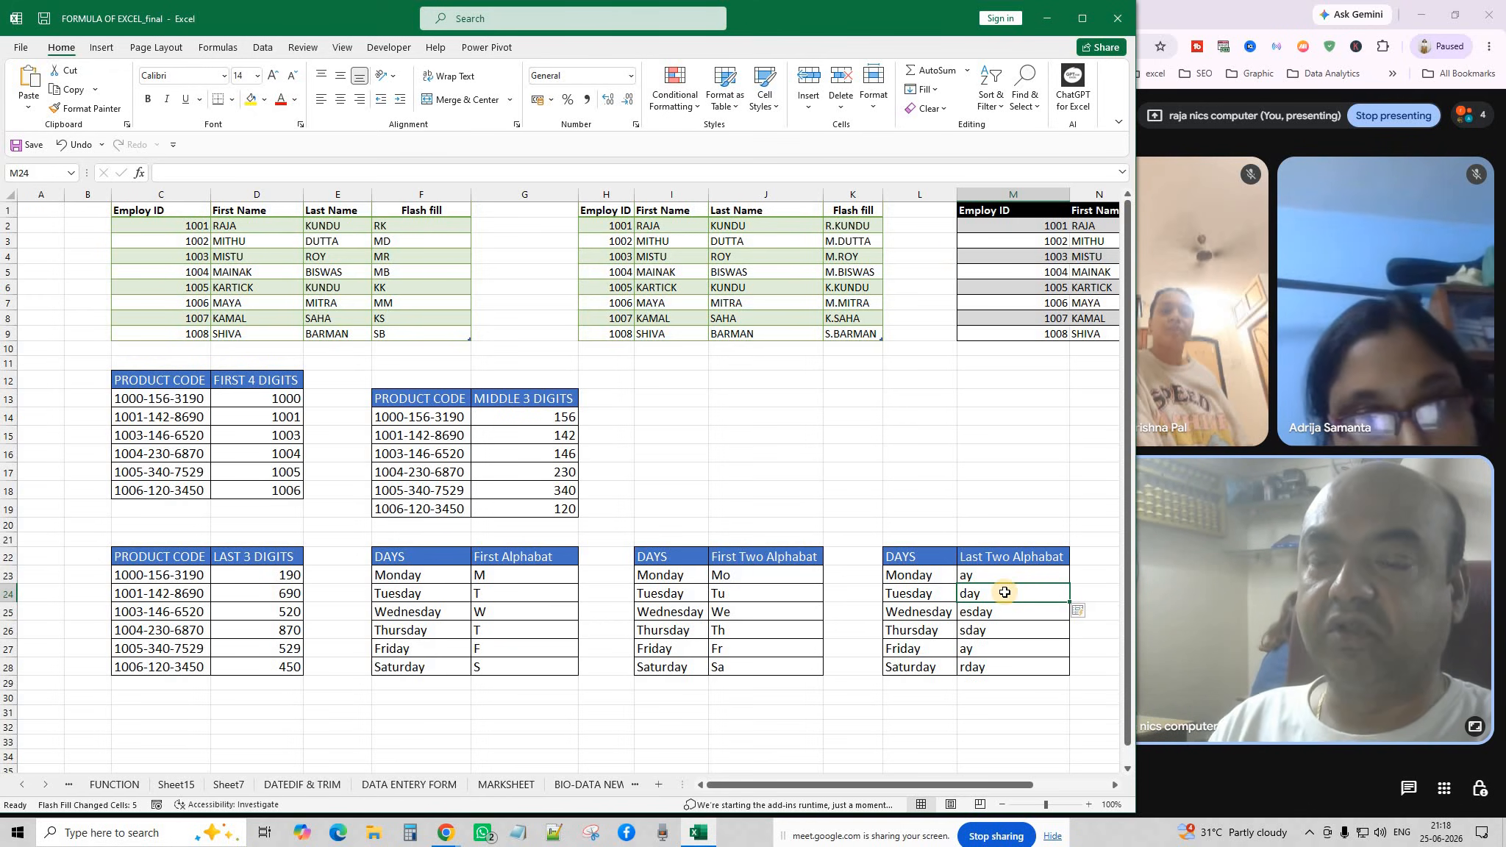
left_click(971, 576)
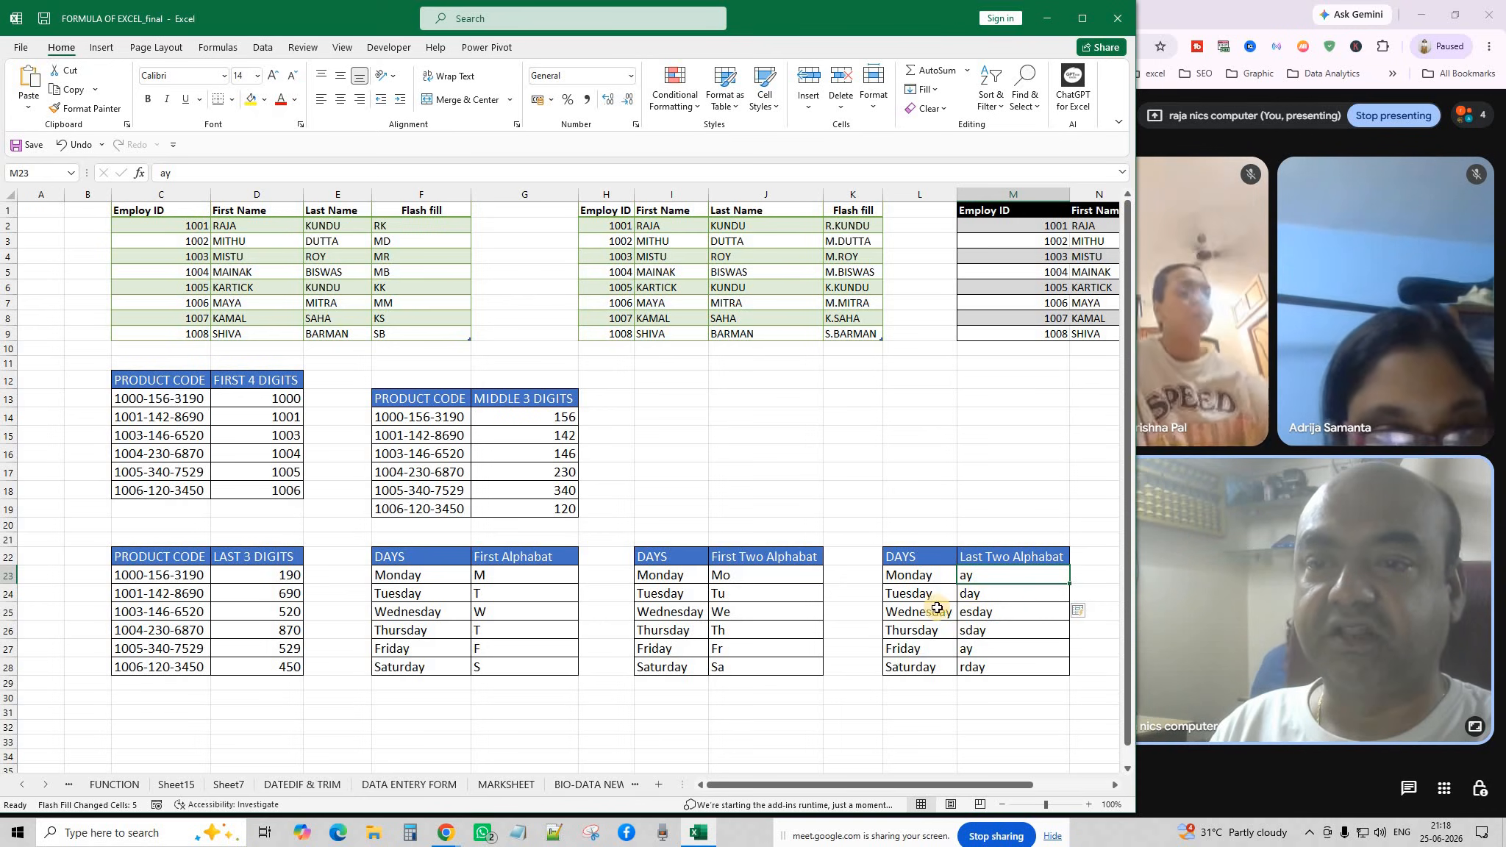
left_click_drag(982, 593, 987, 669)
key("Delete")
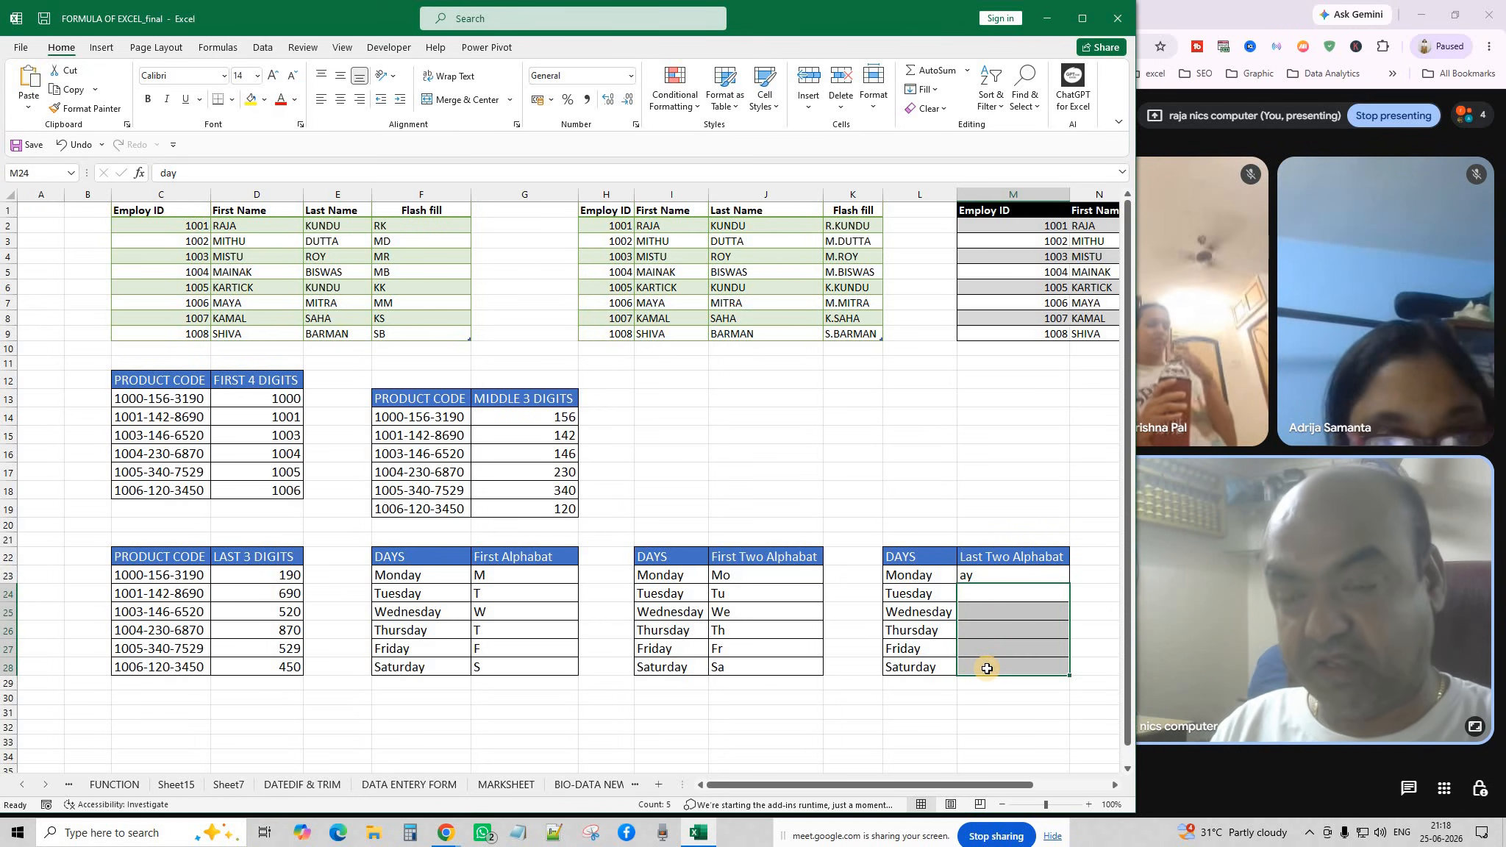
Add ay in M24 as a second example, Flash Fill Wednesday to Saturday, and close Excel.
left_click(986, 593)
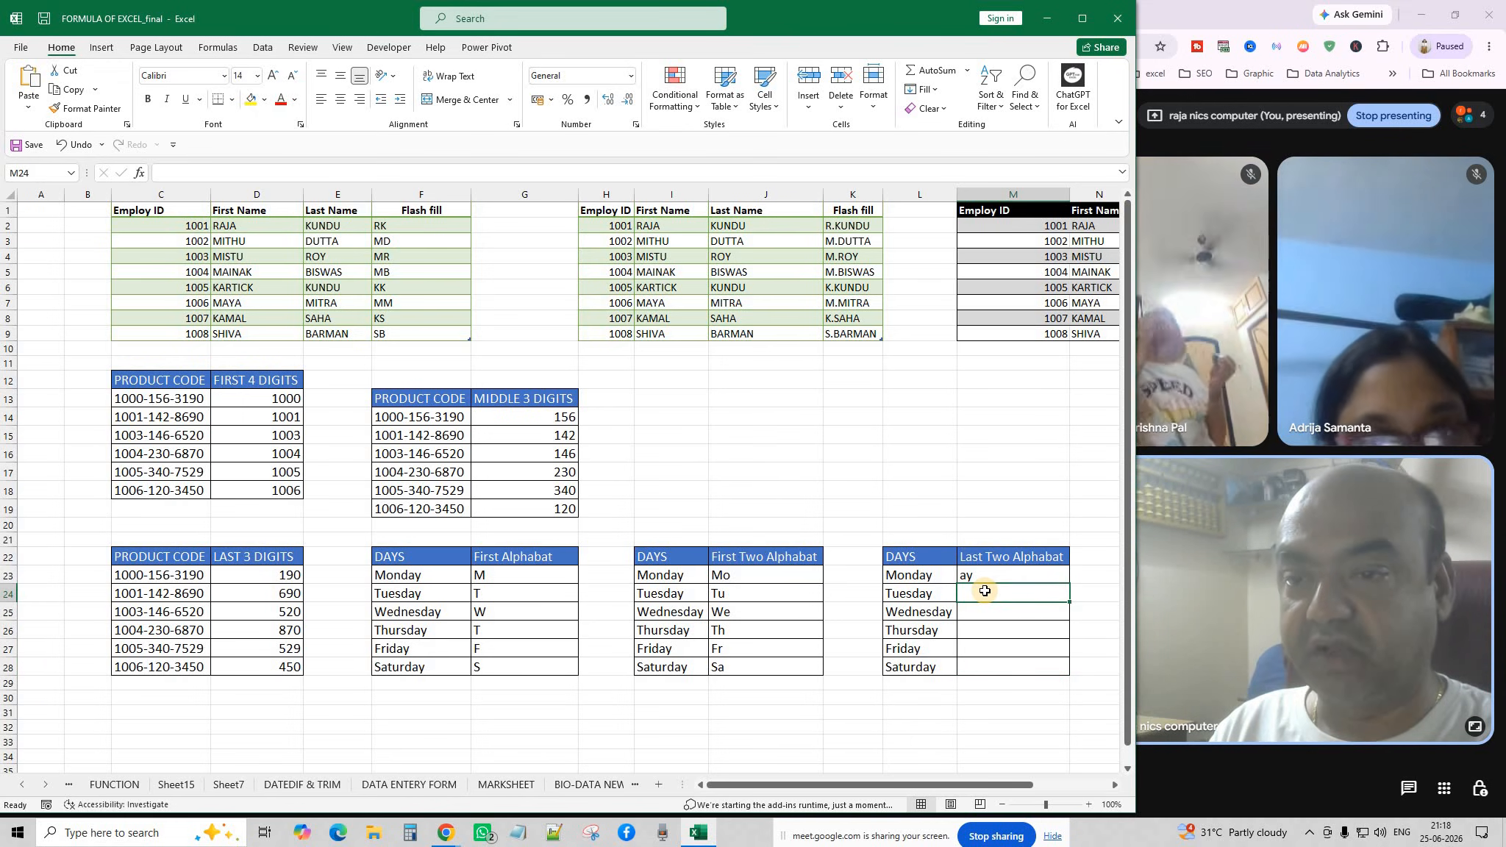
type("ay")
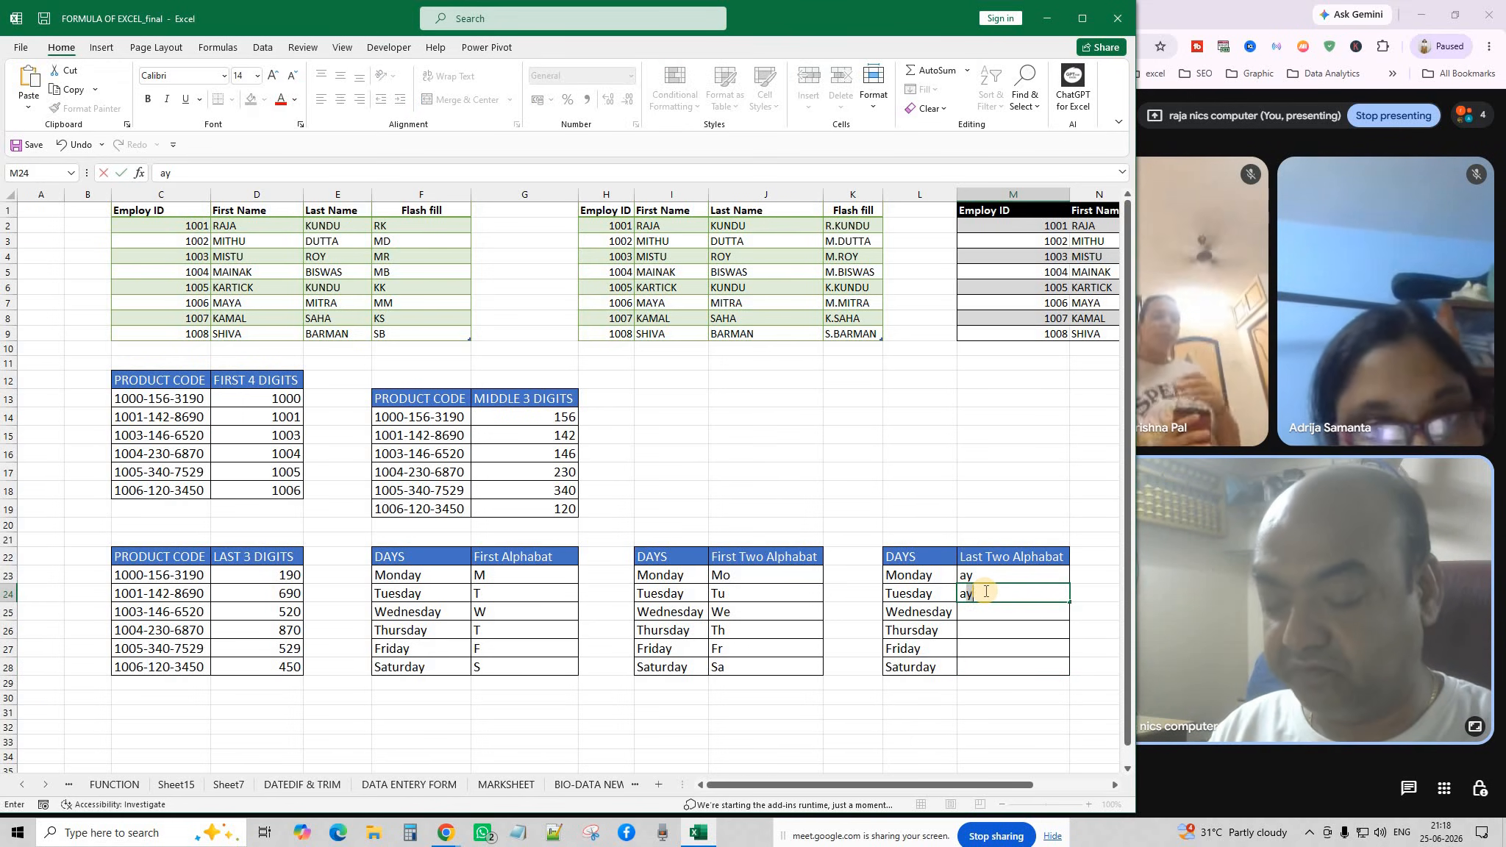
left_click(998, 610)
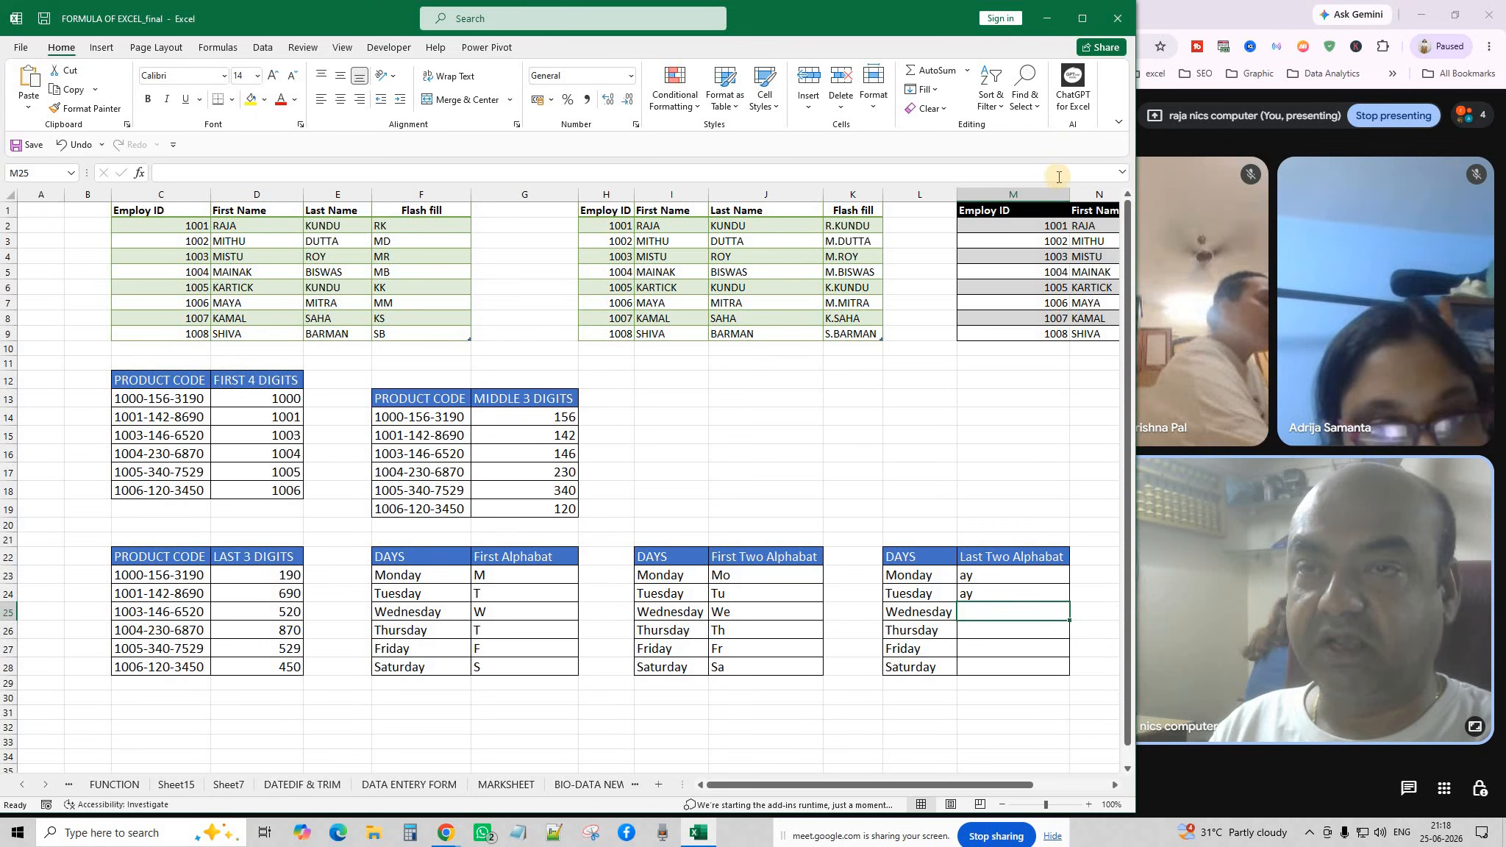
left_click(930, 92)
left_click(945, 248)
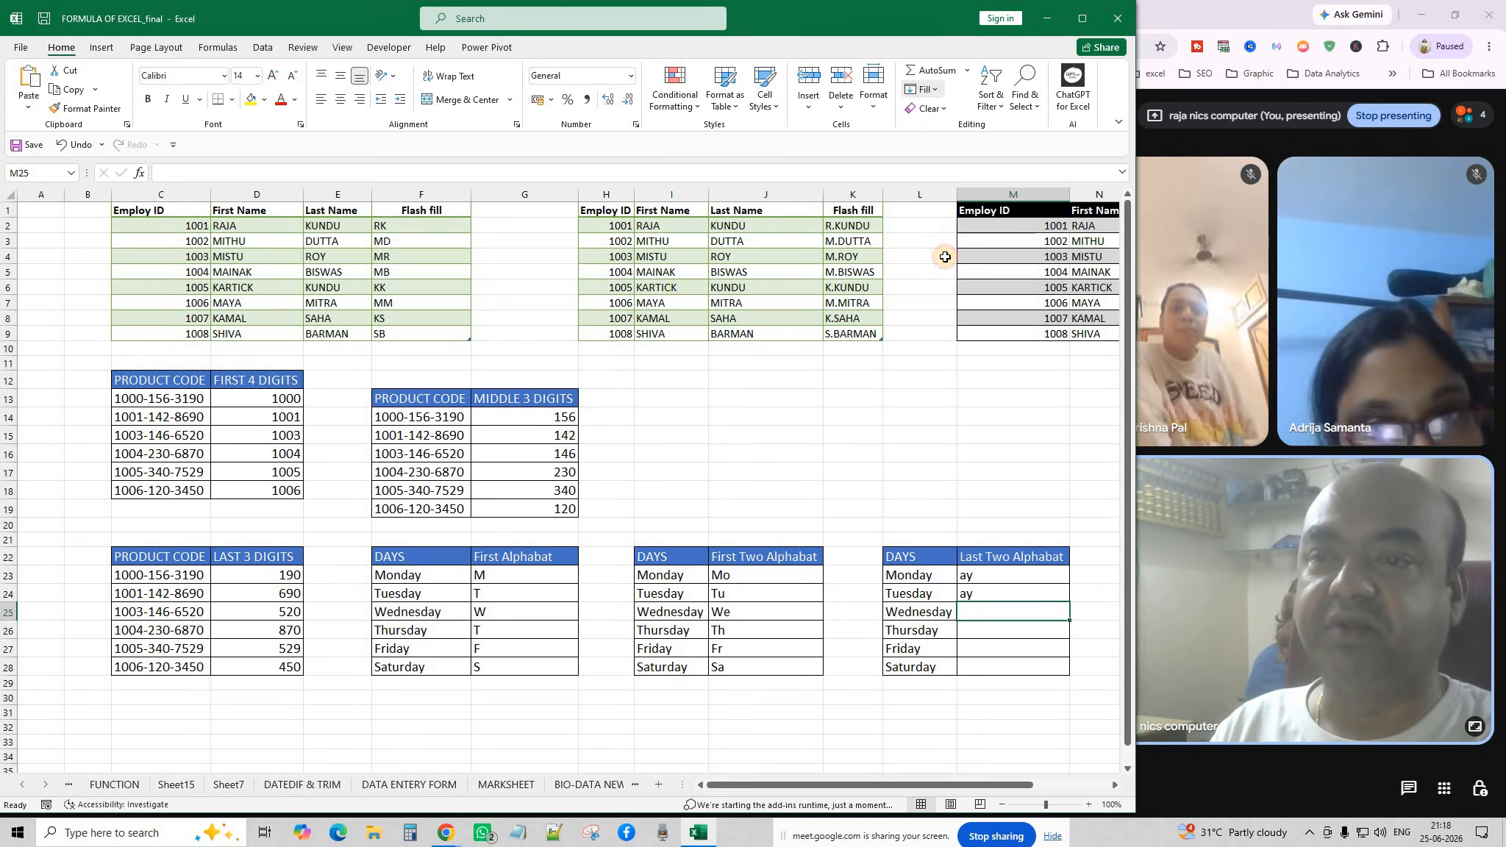
left_click(961, 702)
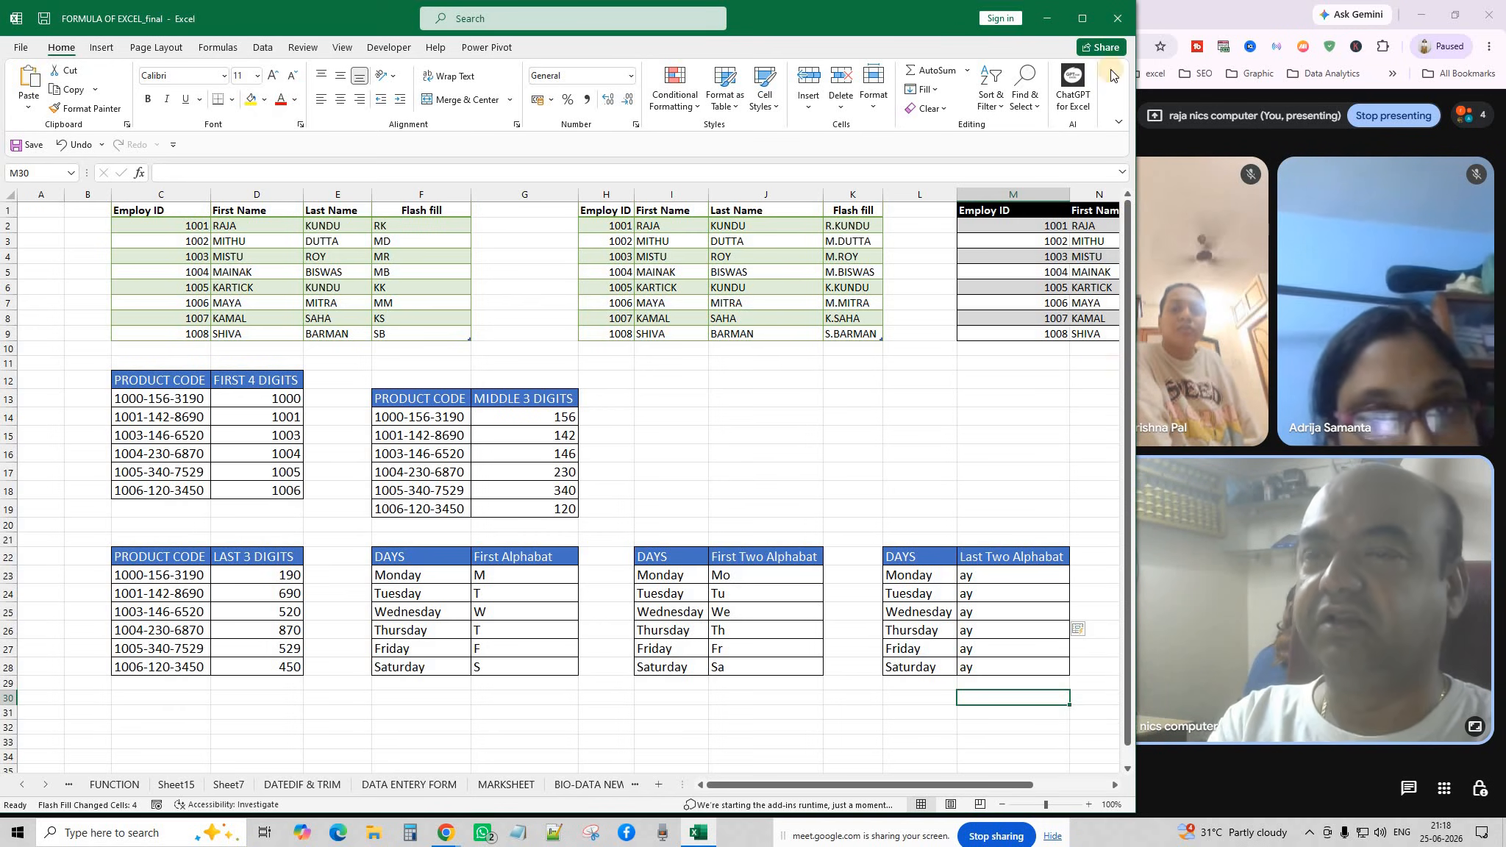
left_click(1114, 25)
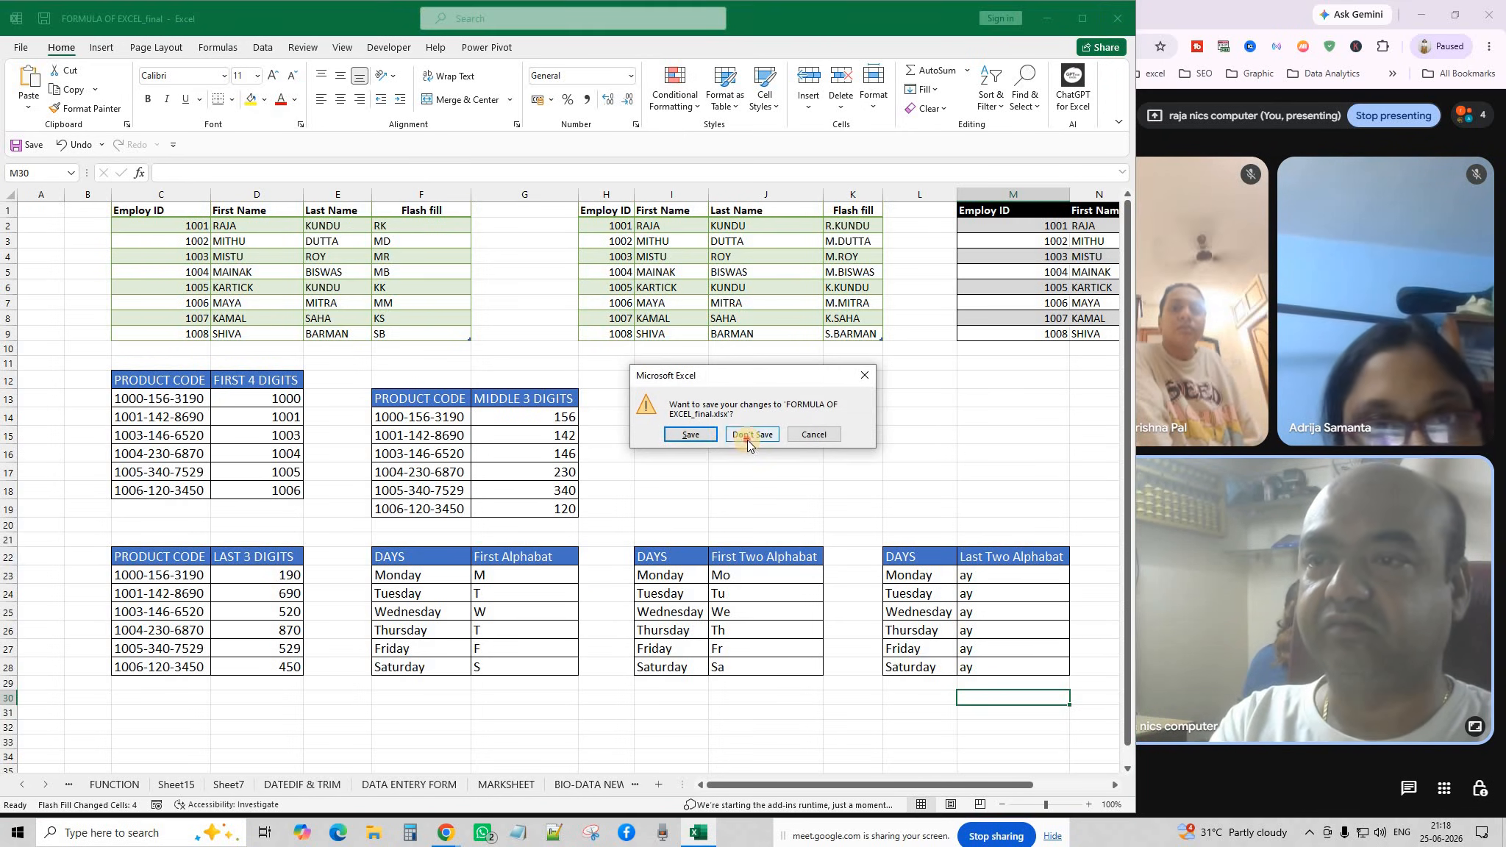
Discard the formula workbook's changes and open AI in Excel from Chat GPT for Excel\AI.
left_click(747, 438)
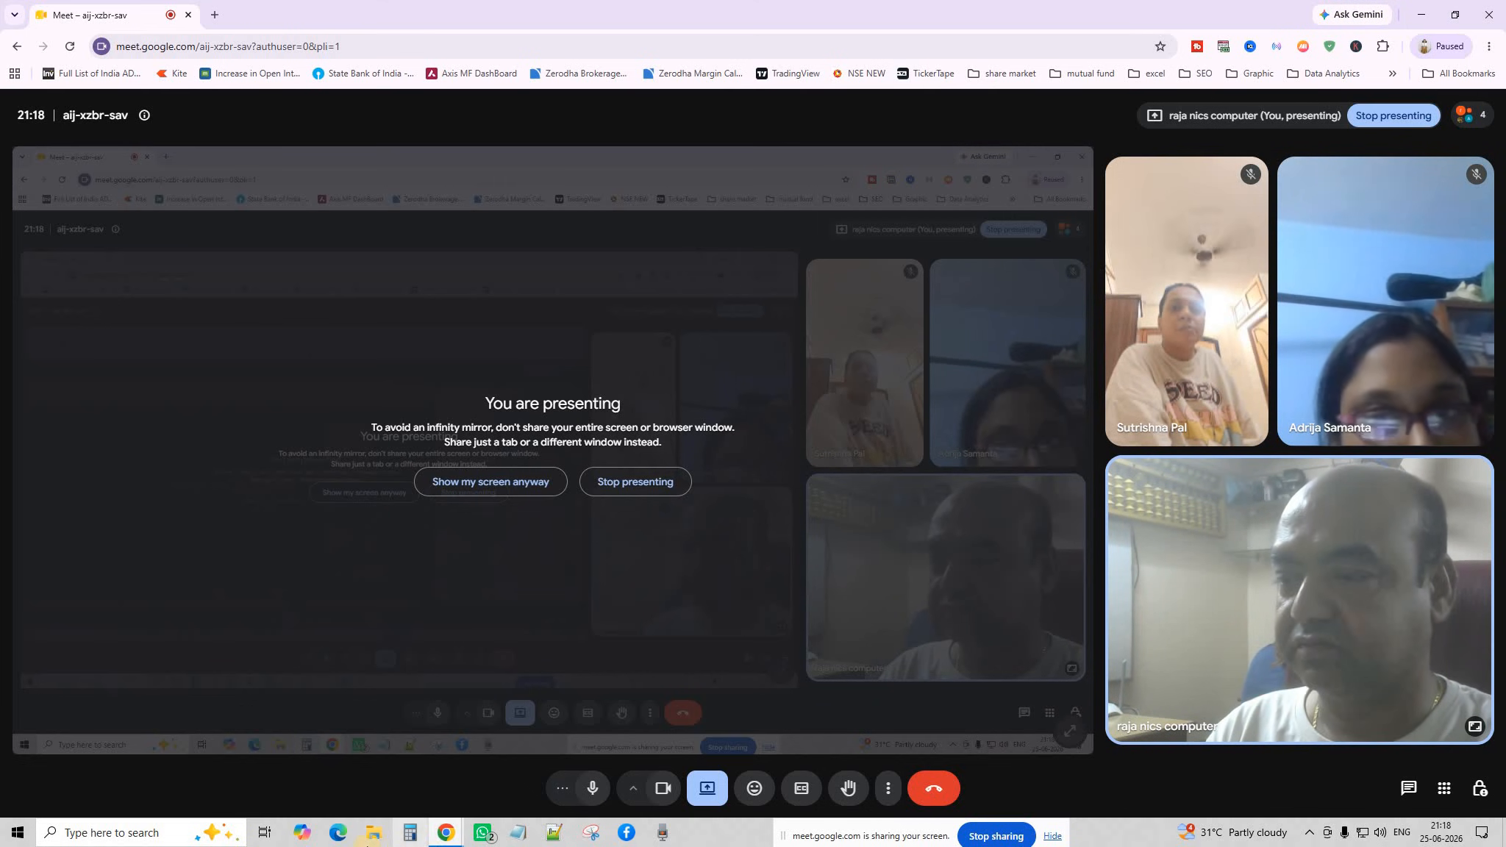
left_click(1421, 14)
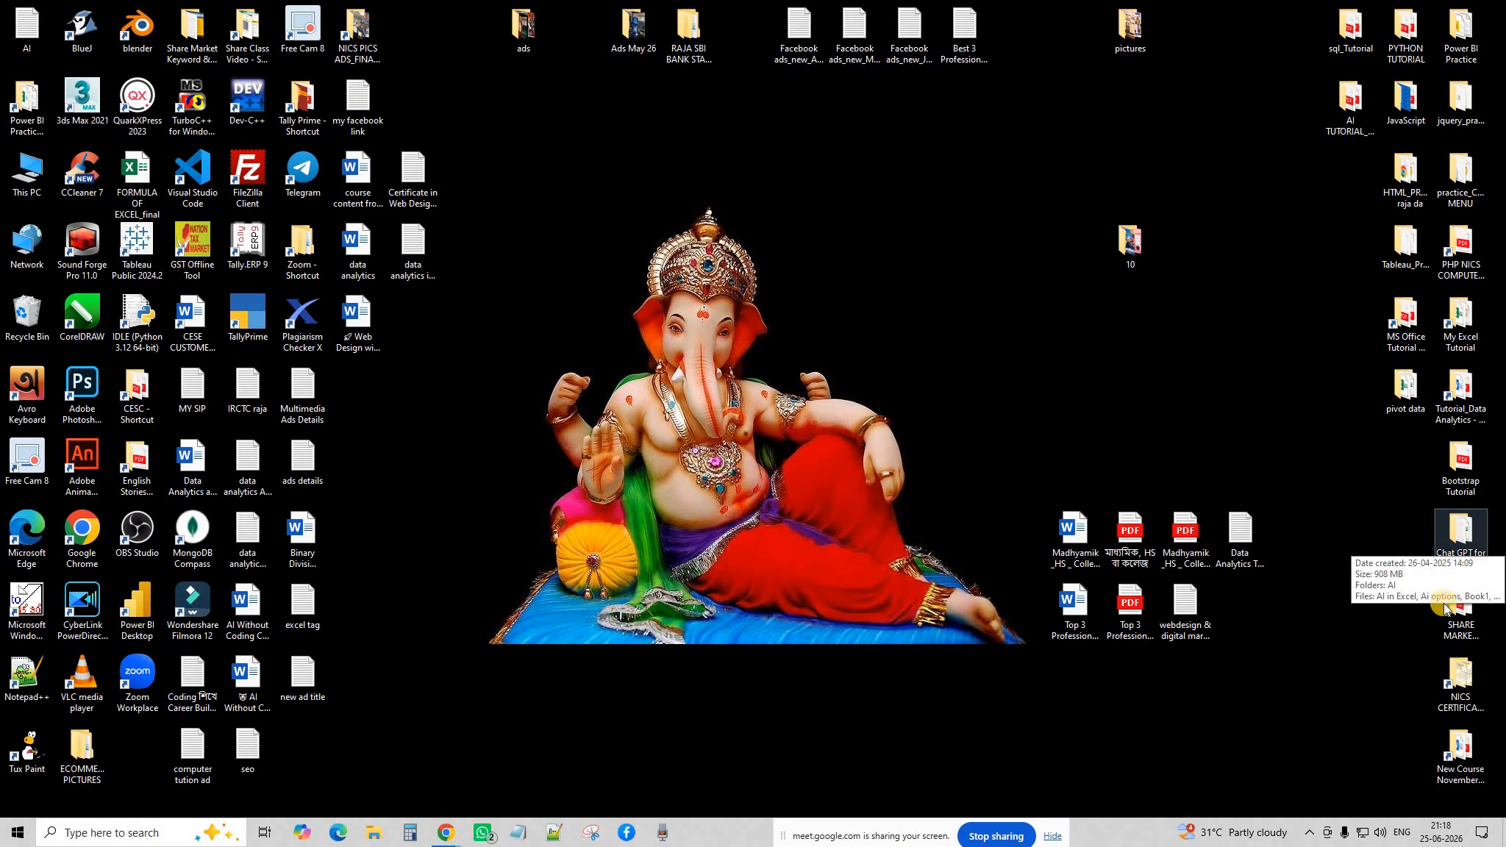
double_click(1453, 534)
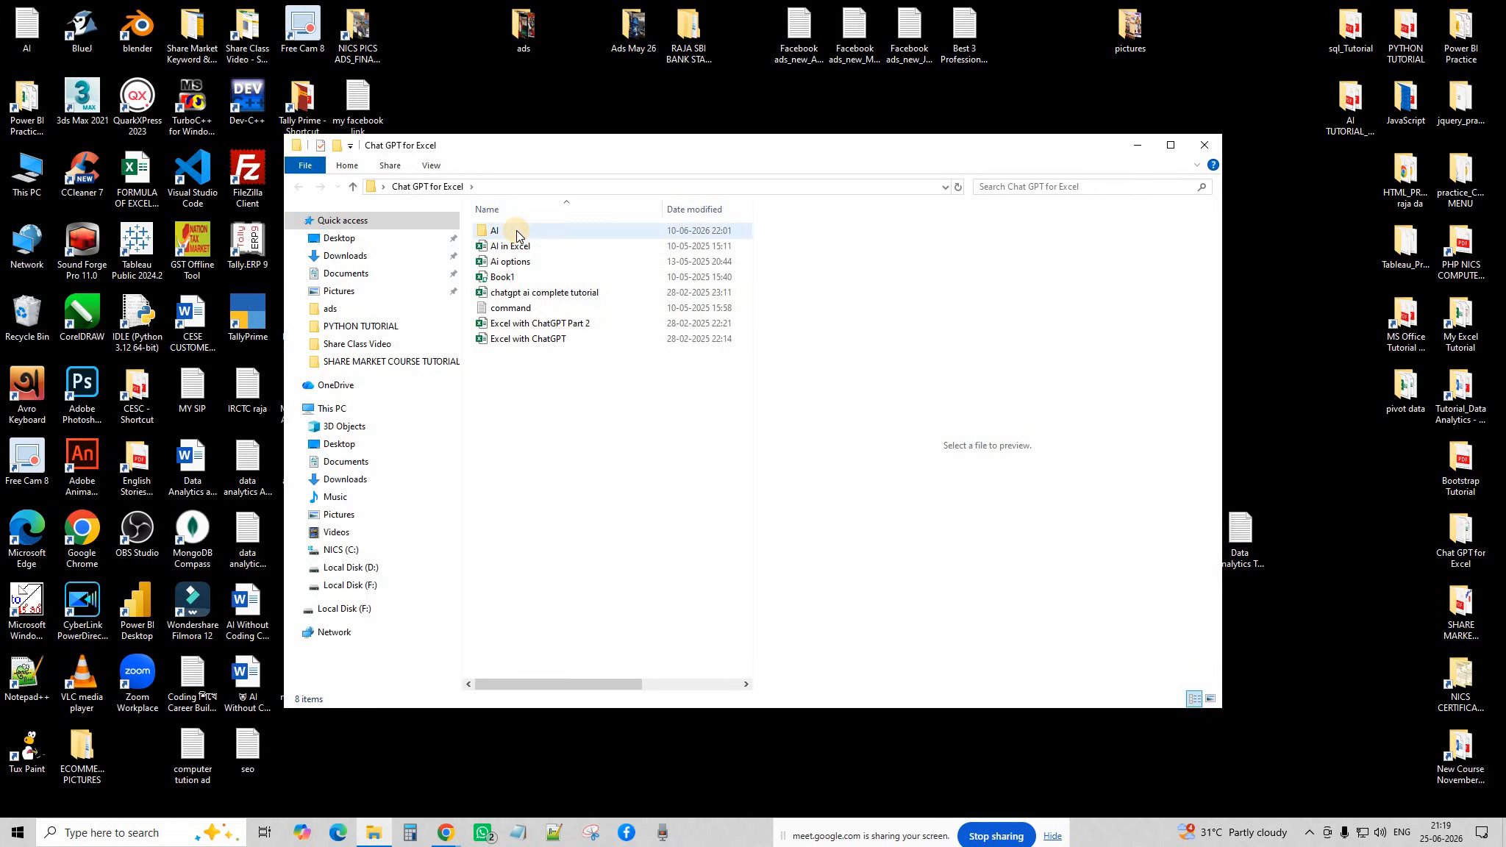
double_click(516, 231)
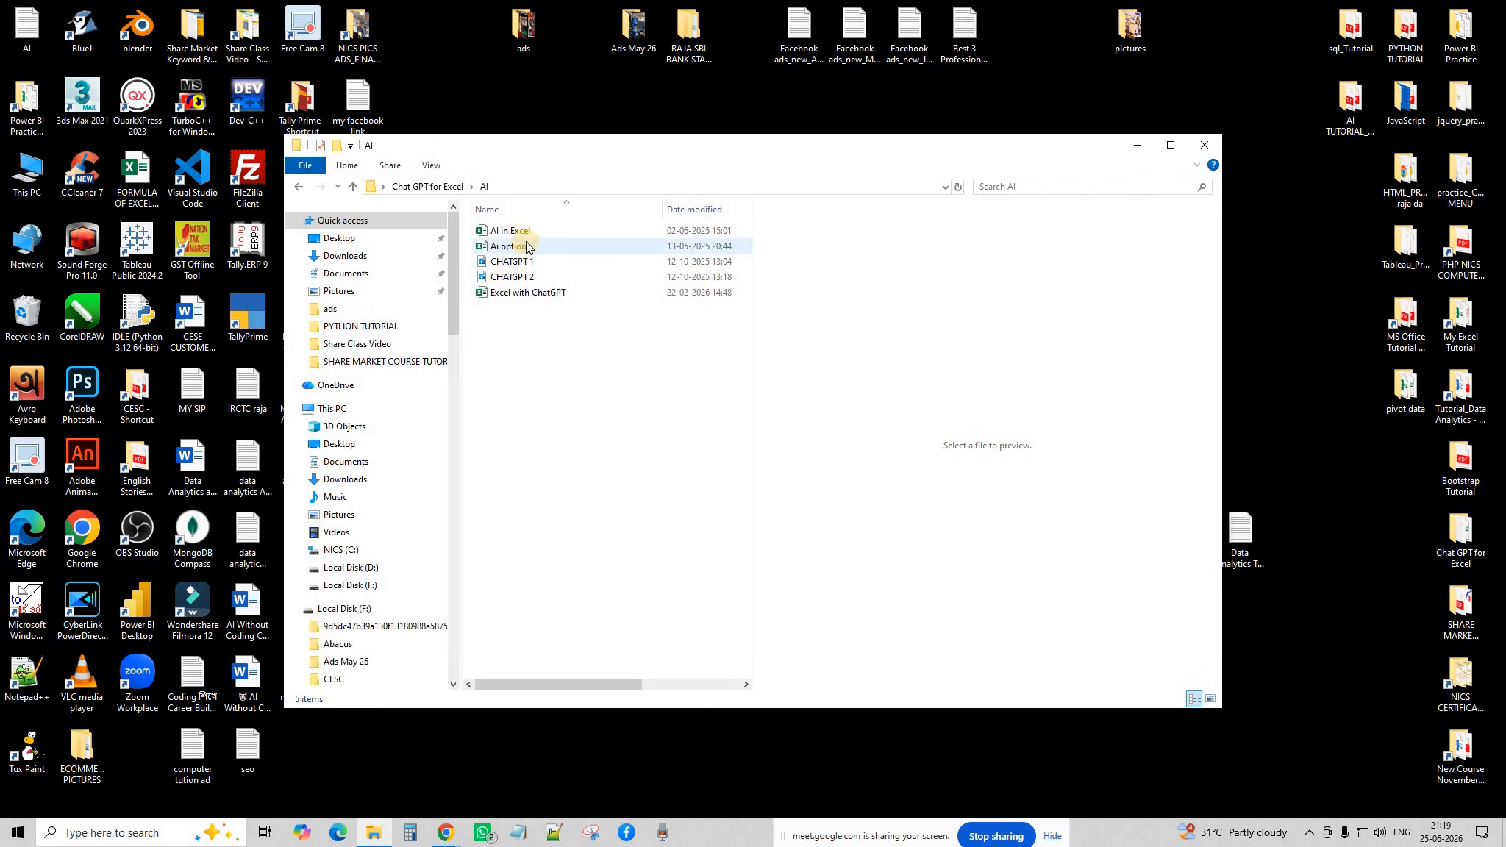
left_click(523, 230)
key("Return")
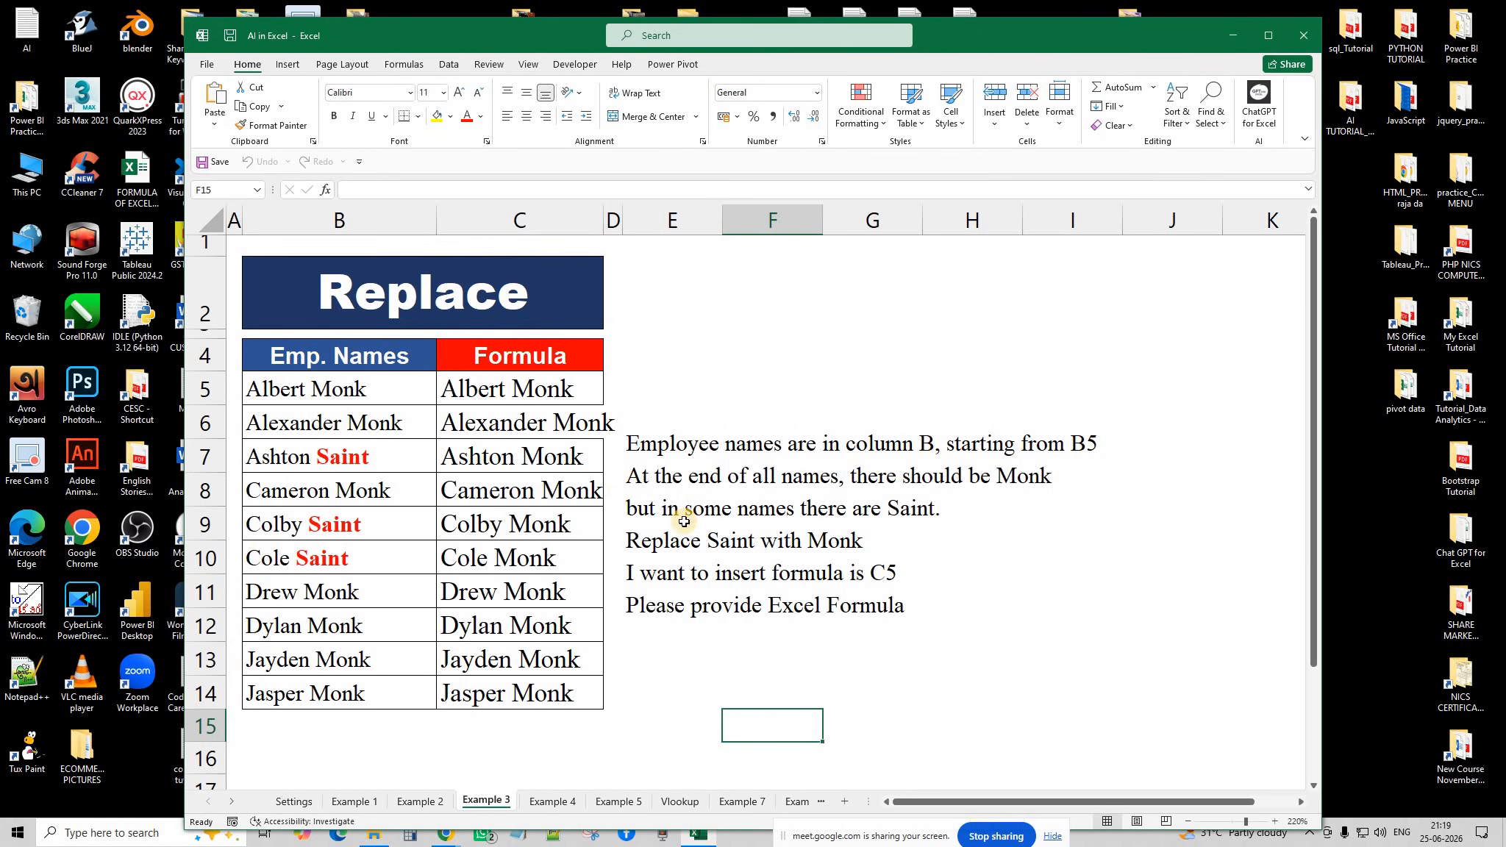
Close AI in Excel, review Ai options' AI.EXTRACT and AI.FORMAT sheets, then open Excel with ChatGPT.
left_click(1298, 40)
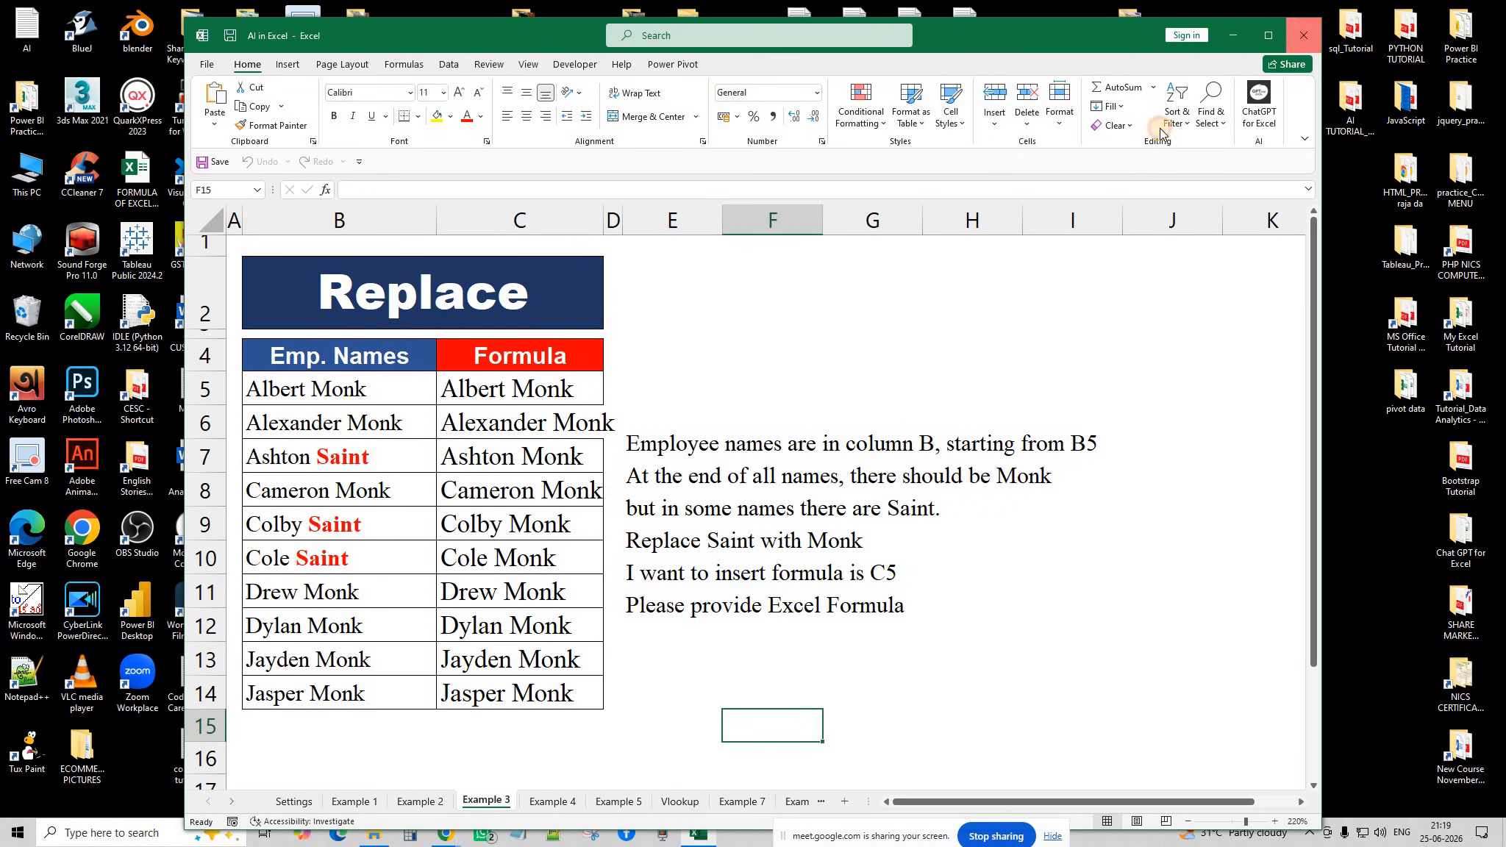
double_click(519, 250)
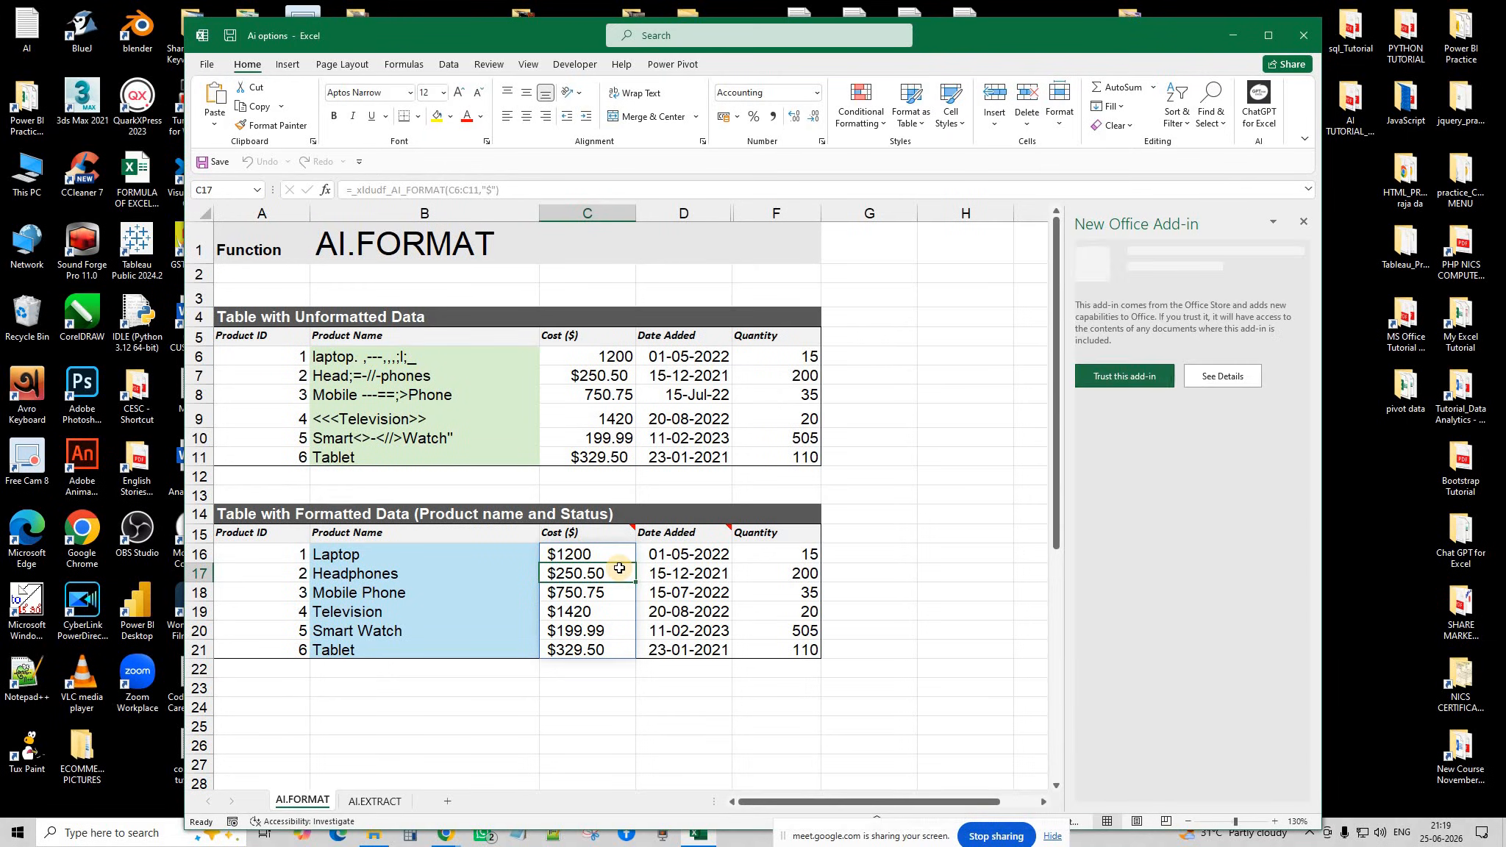
left_click(379, 801)
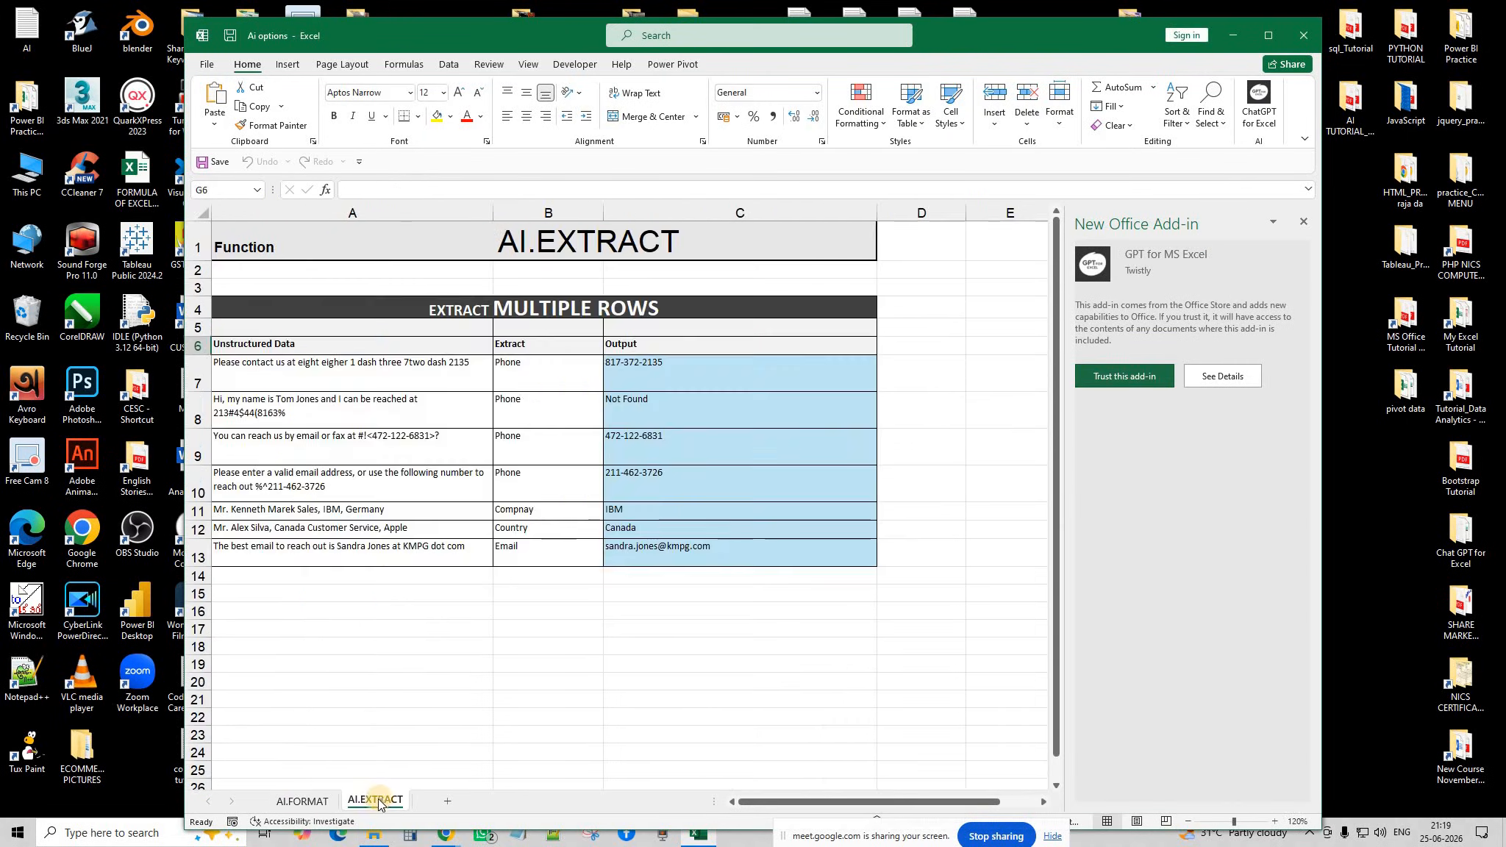
left_click(299, 802)
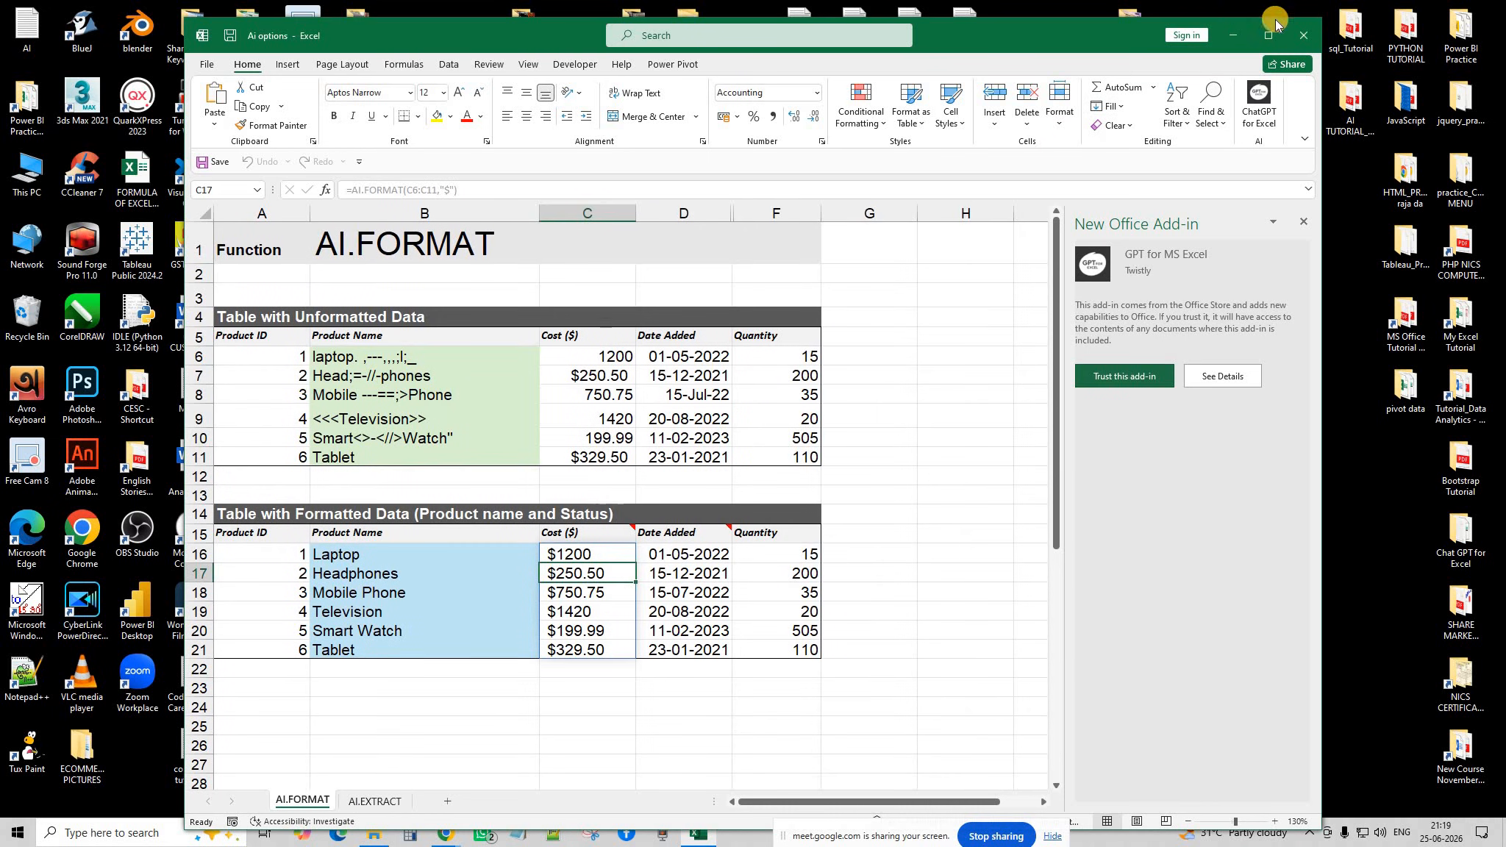
left_click(1303, 35)
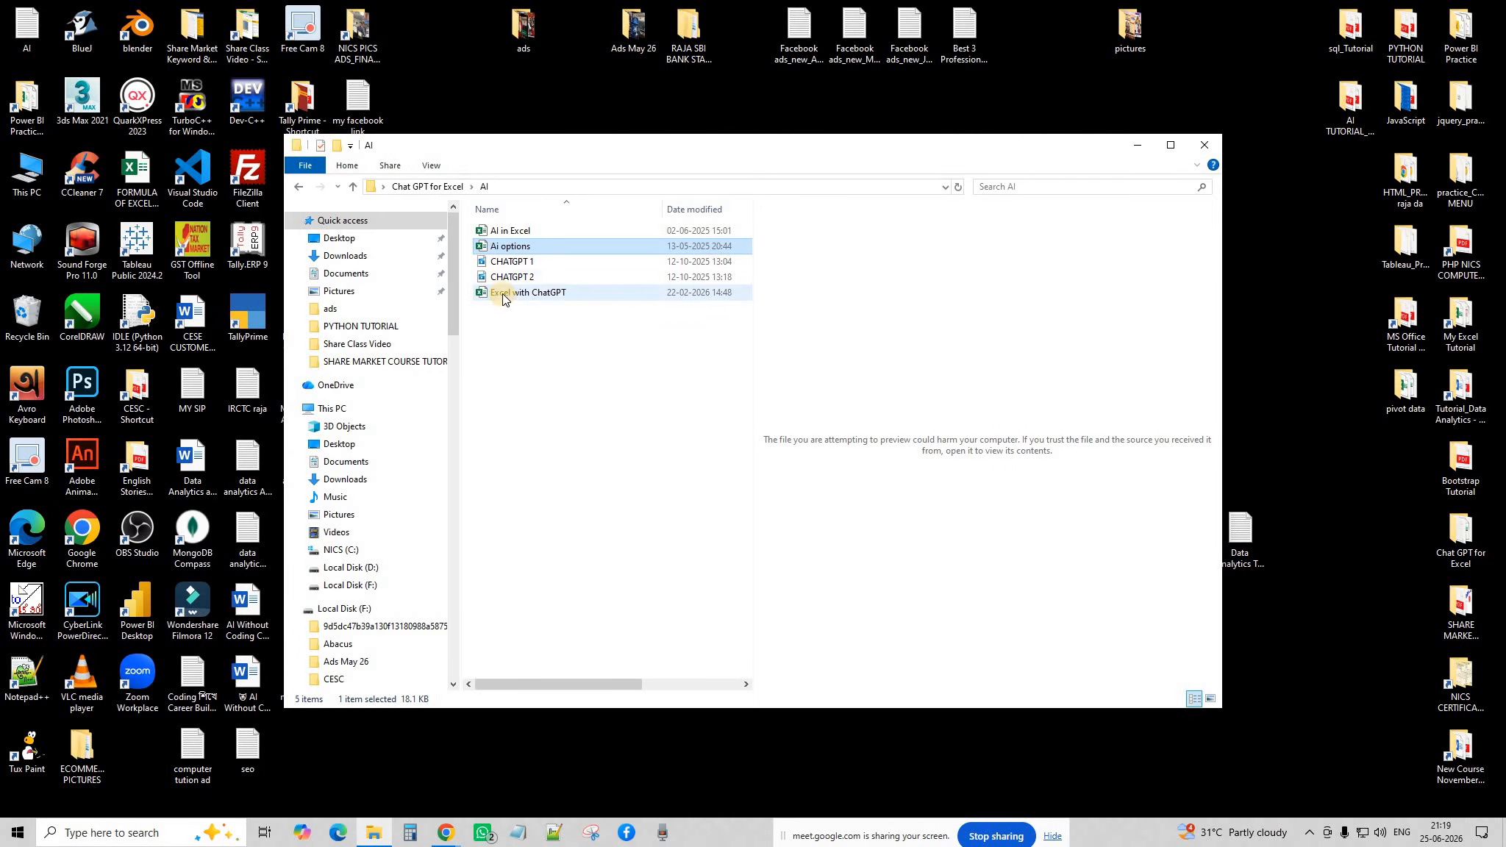
left_click(502, 293)
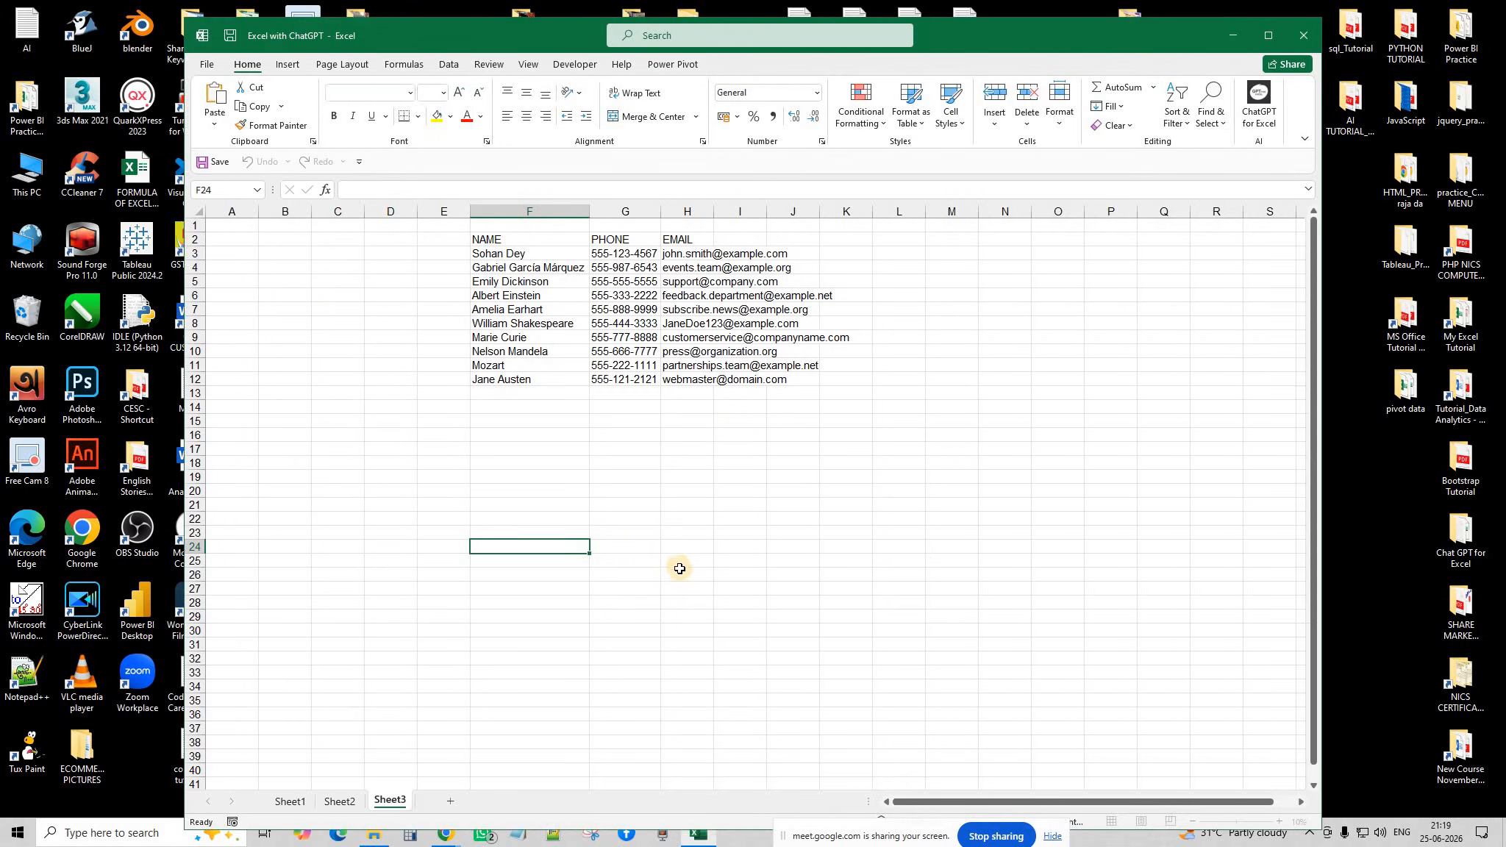
Switch to Sheet1's AI.EXTRACT results and move the Excel window to the top-left.
left_click(340, 801)
left_click(289, 803)
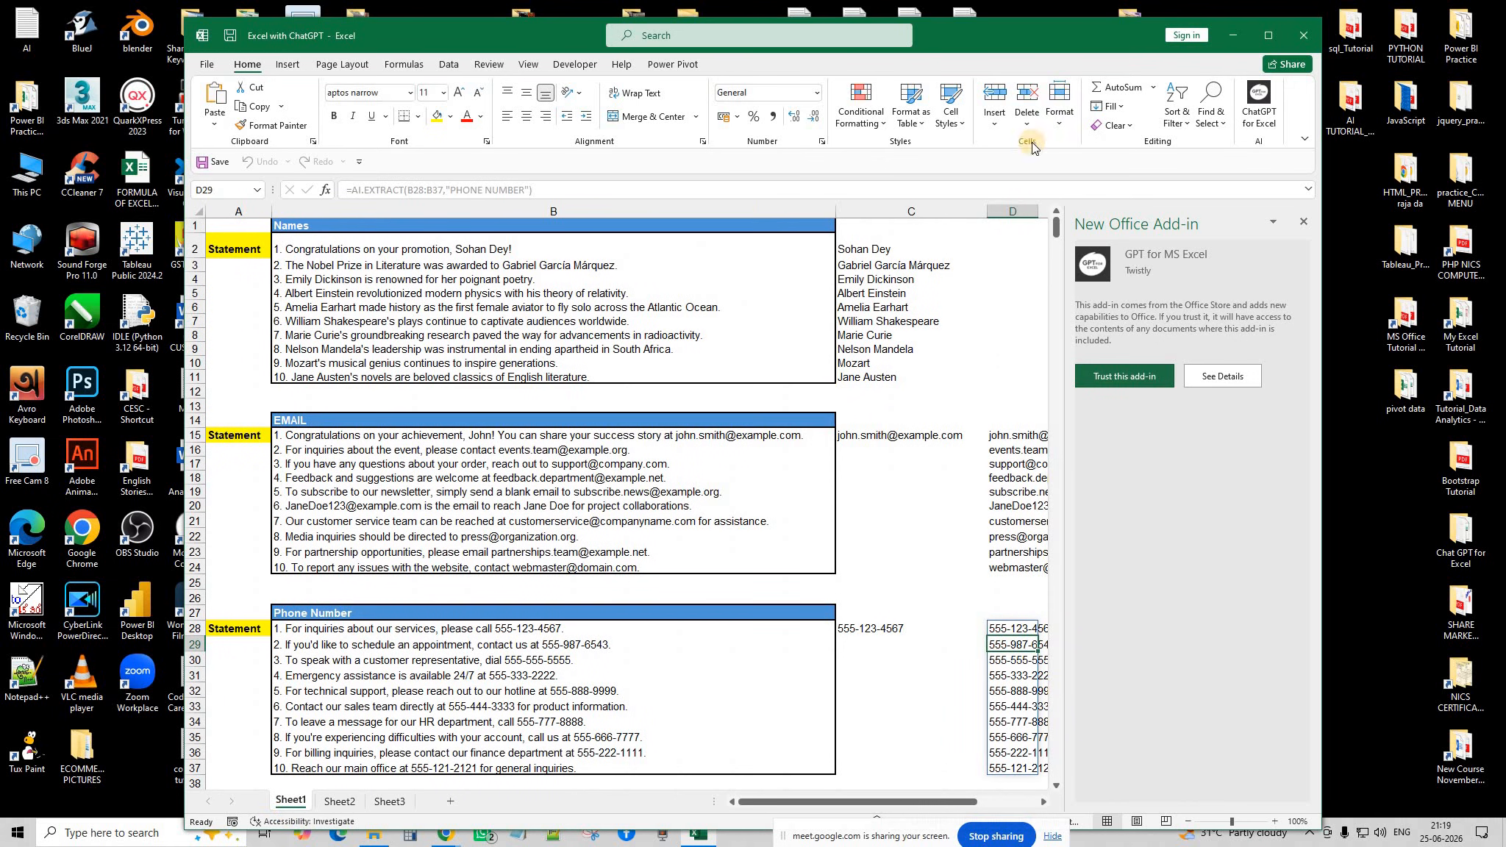
left_click_drag(929, 42, 761, 31)
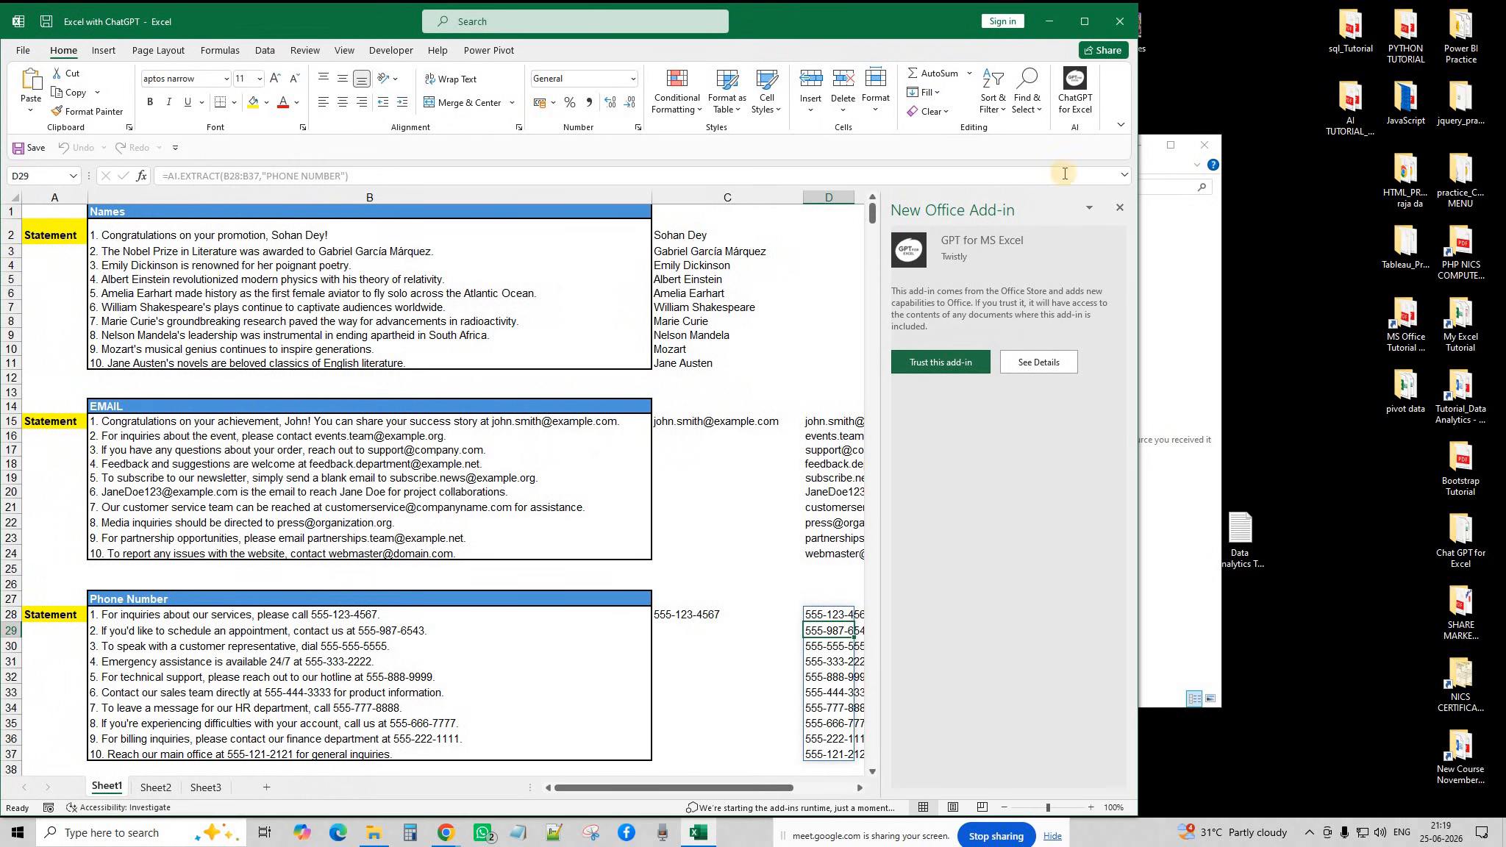
Check the meeting window, return to Excel, and close the New Office Add-in pane.
left_click(445, 833)
left_click(497, 726)
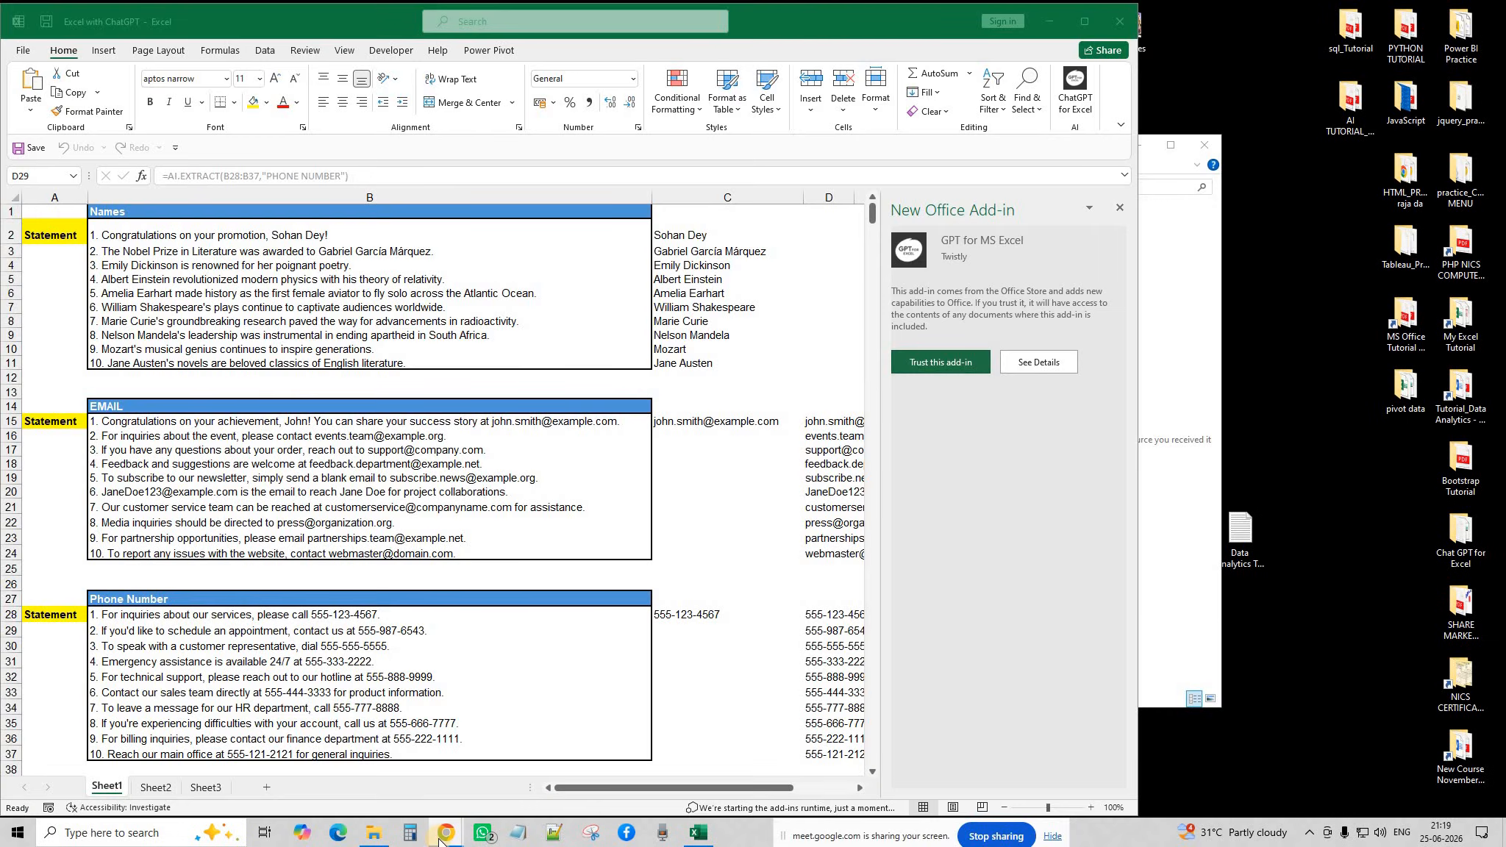
left_click(535, 720)
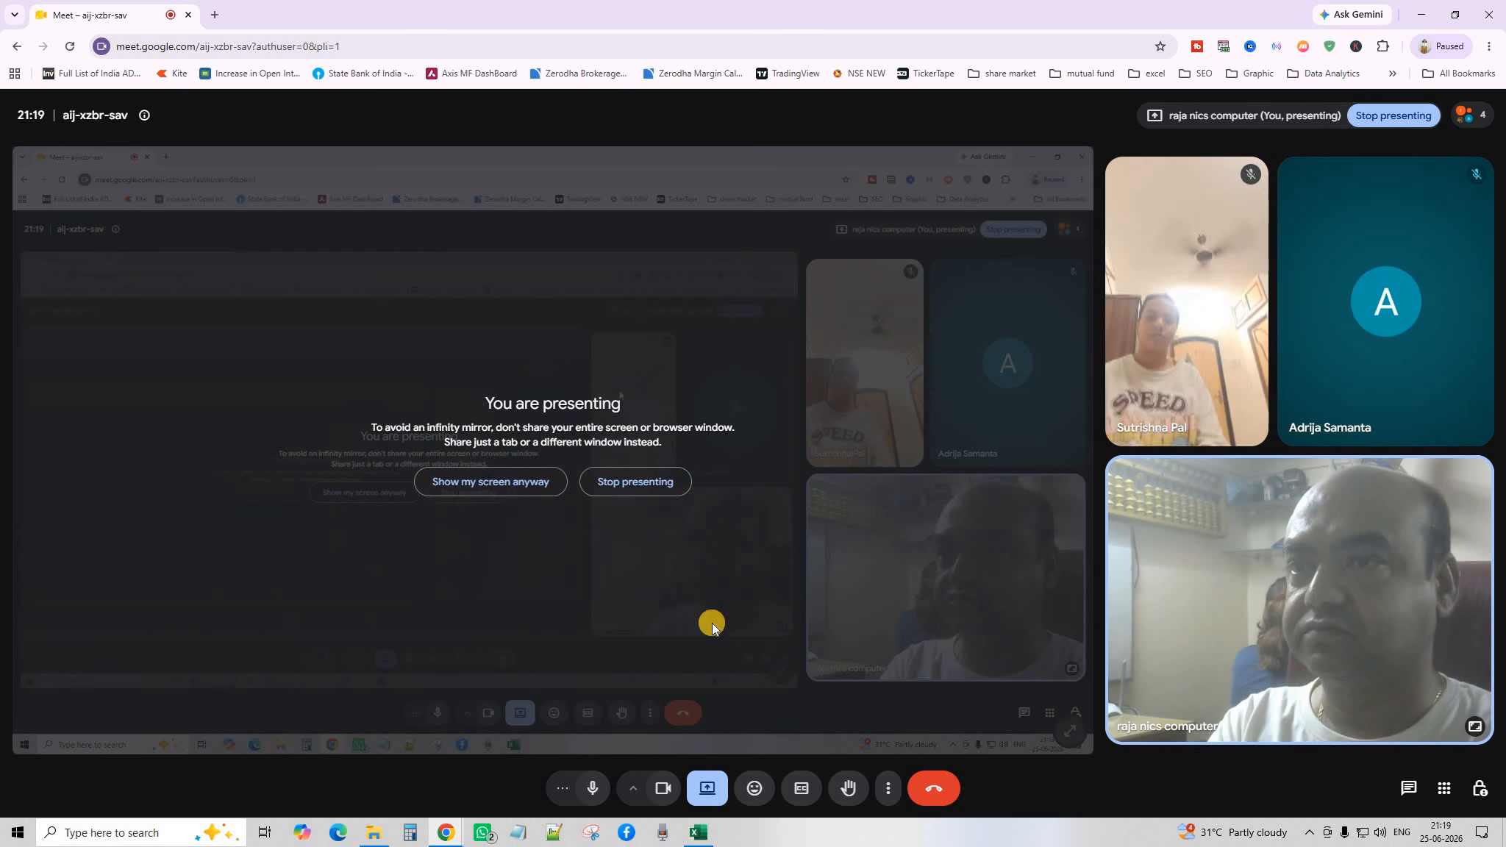
left_click(704, 837)
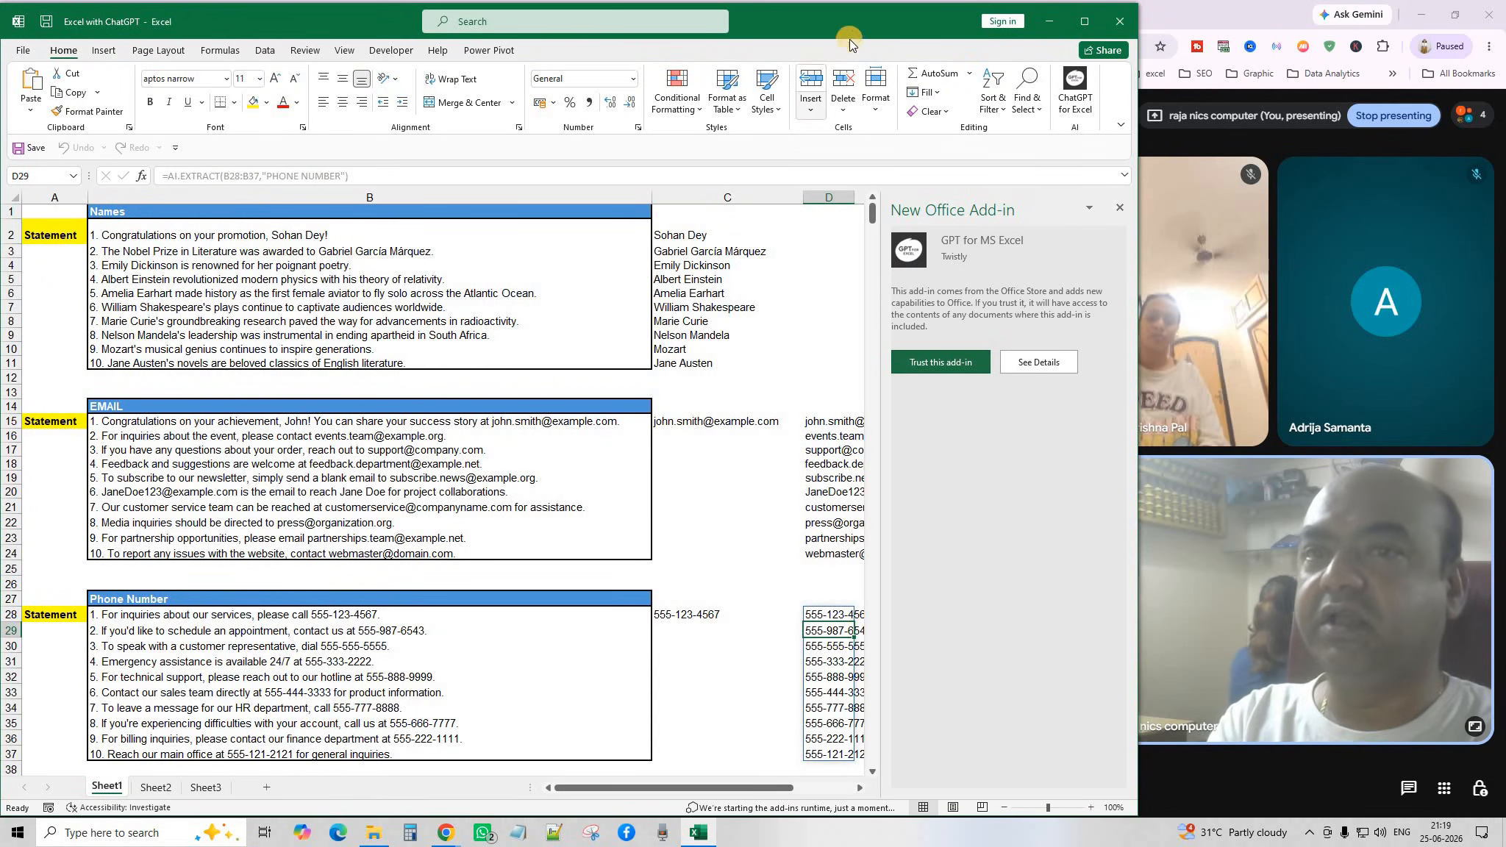
left_click_drag(862, 22, 861, 20)
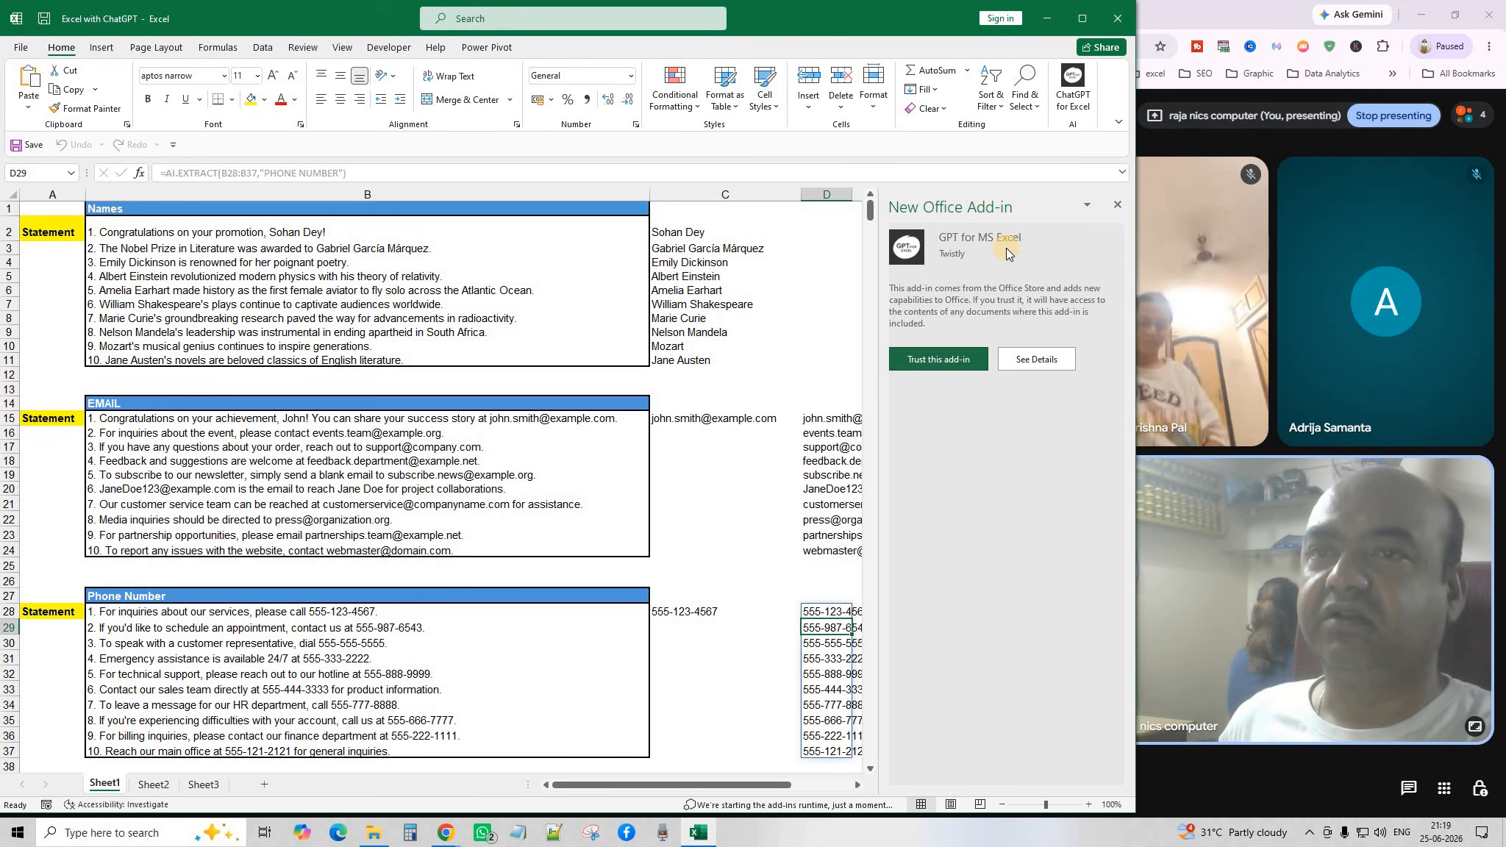
left_click(1113, 206)
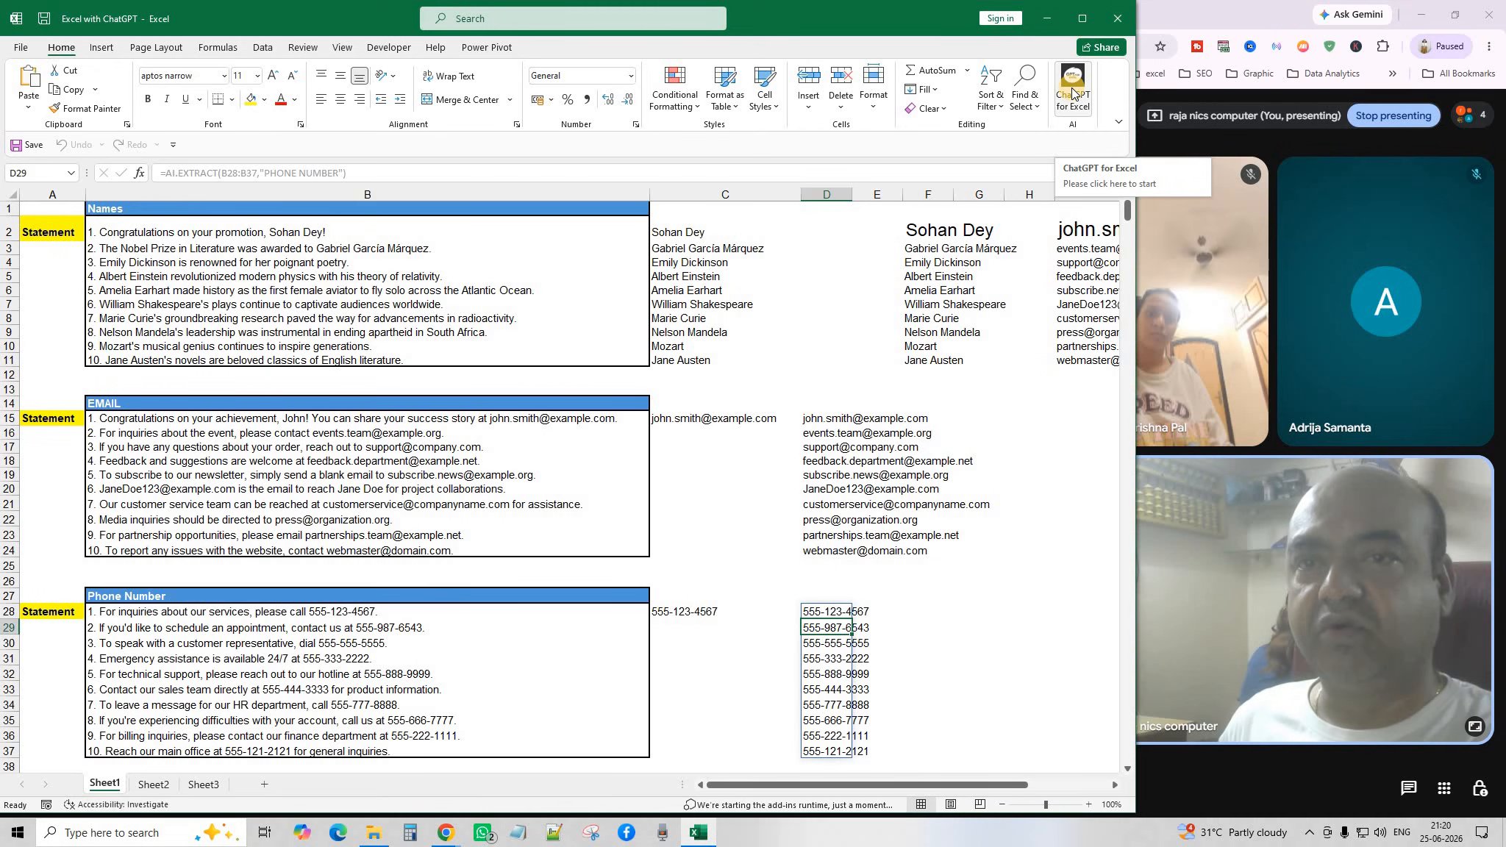
Search the Office add-ins store for 'chat gpt for' and add GPT for MS Excel, accepting the terms.
left_click(101, 49)
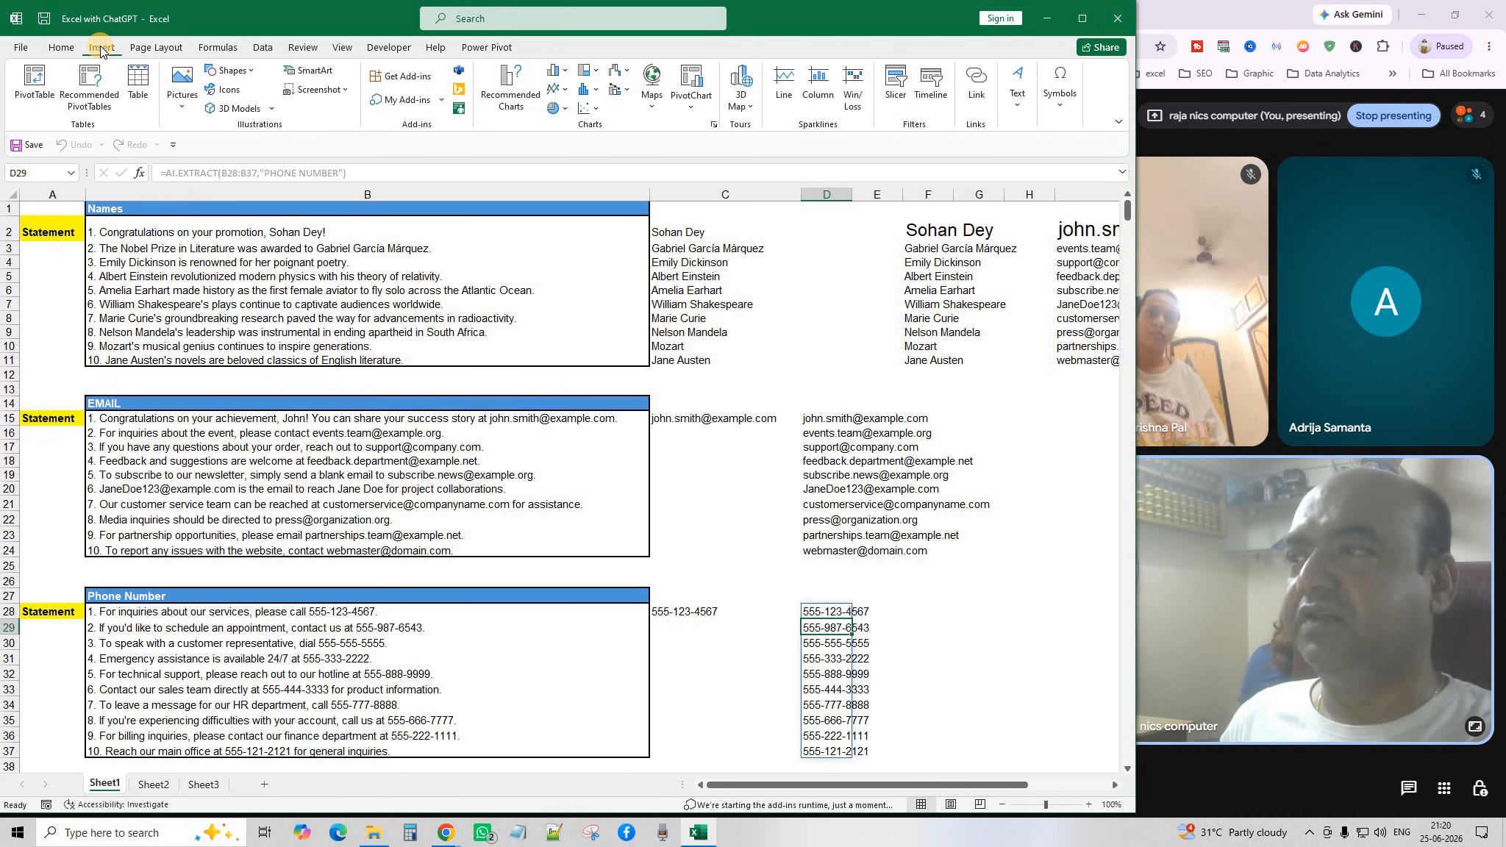
left_click(425, 78)
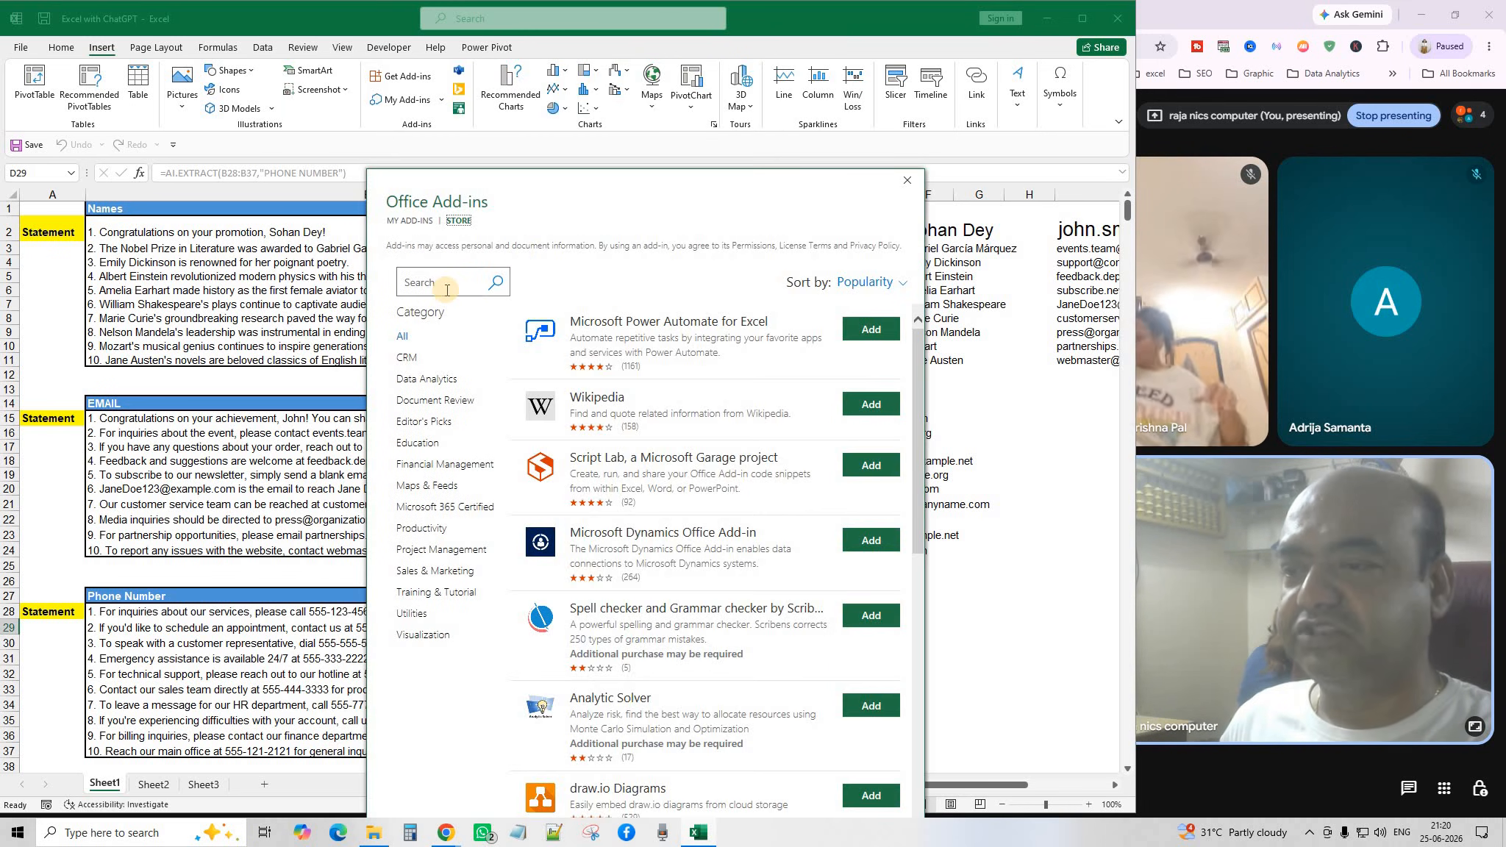
left_click(447, 290)
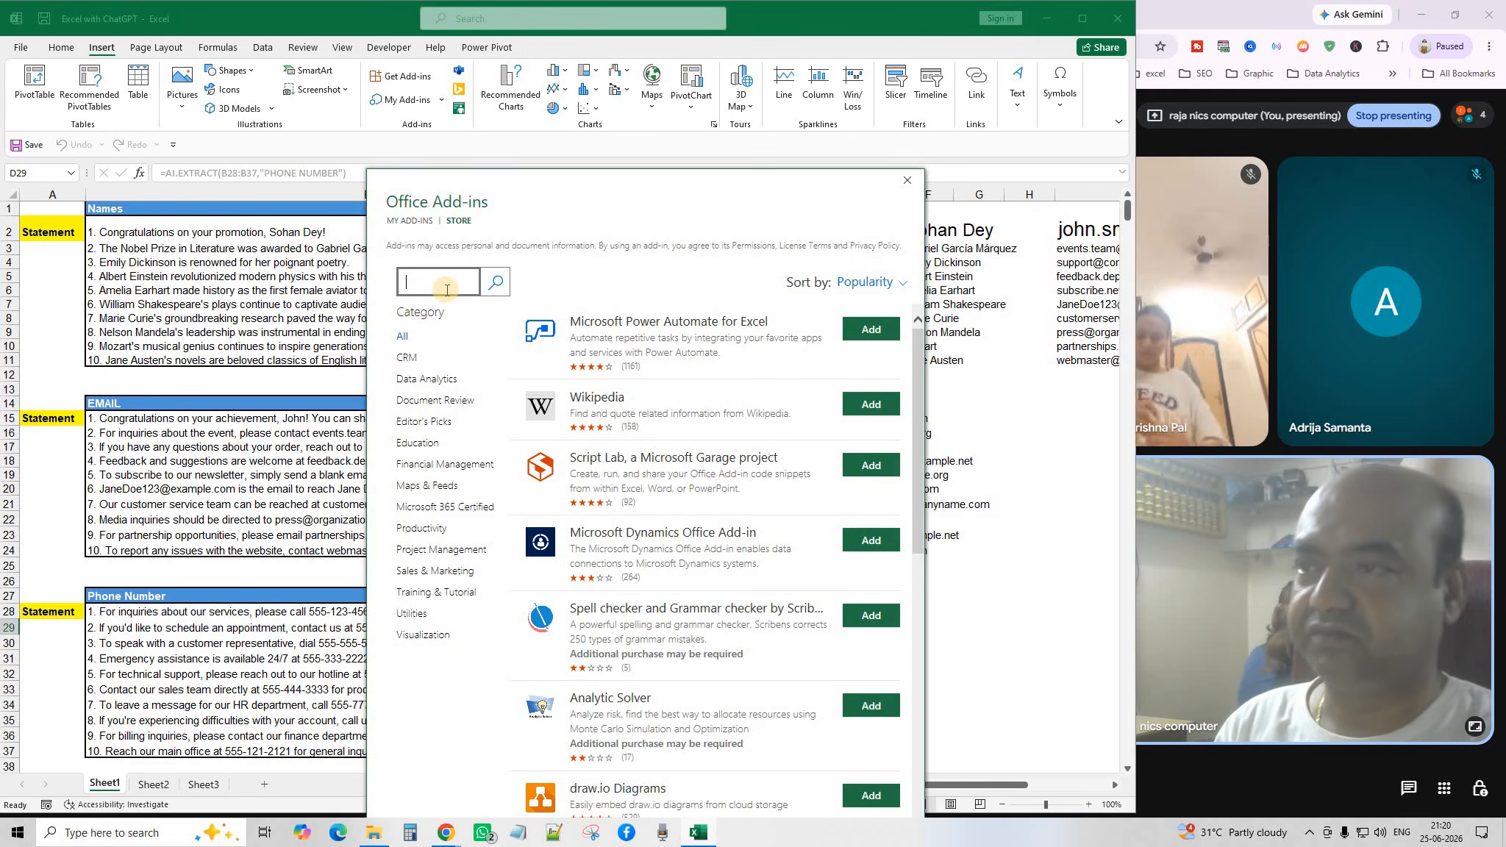
type("chat gpt")
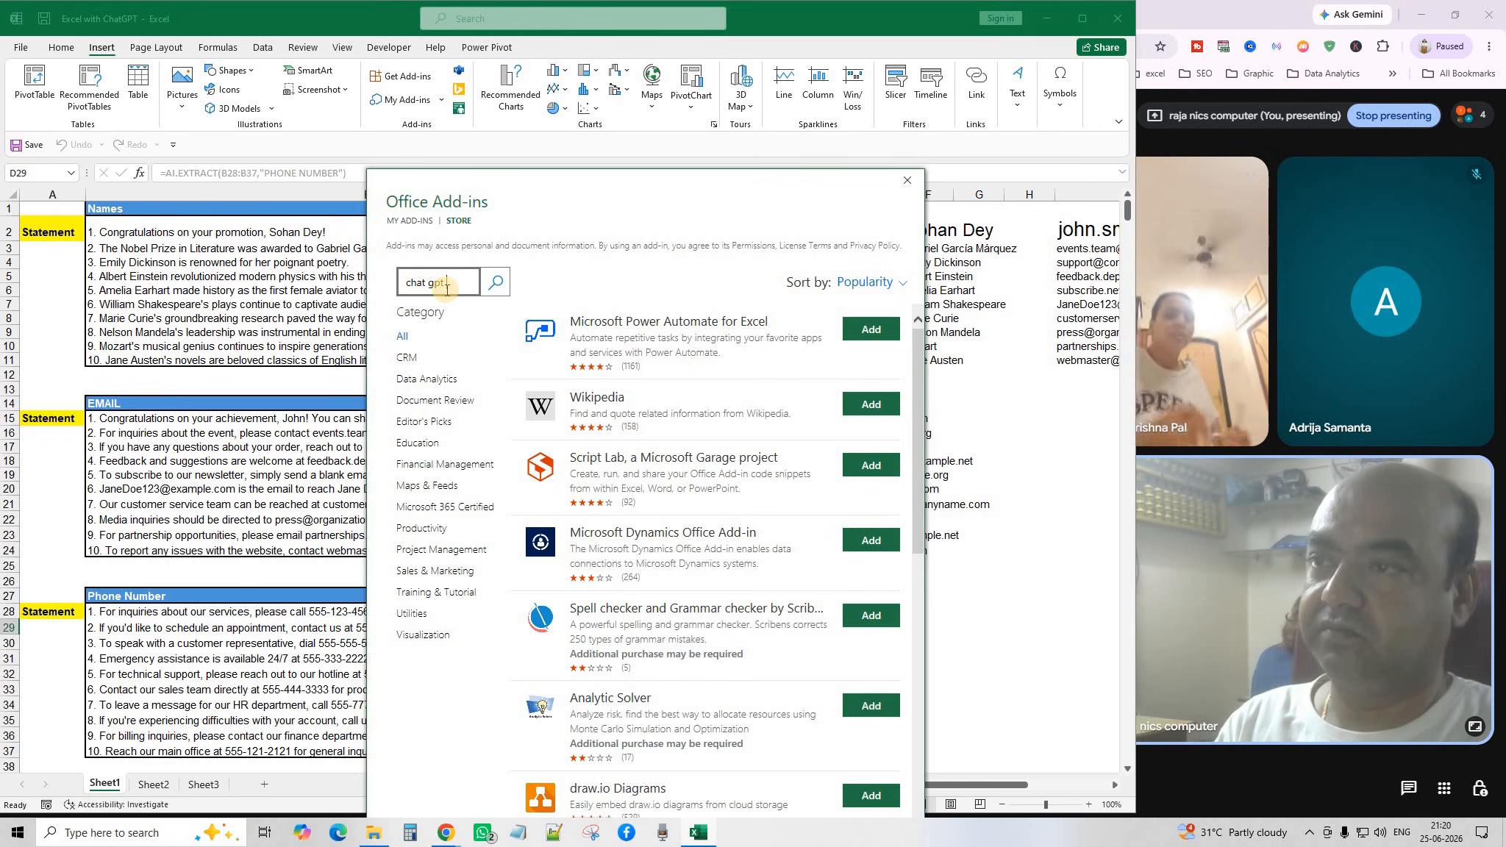
type(" for excel")
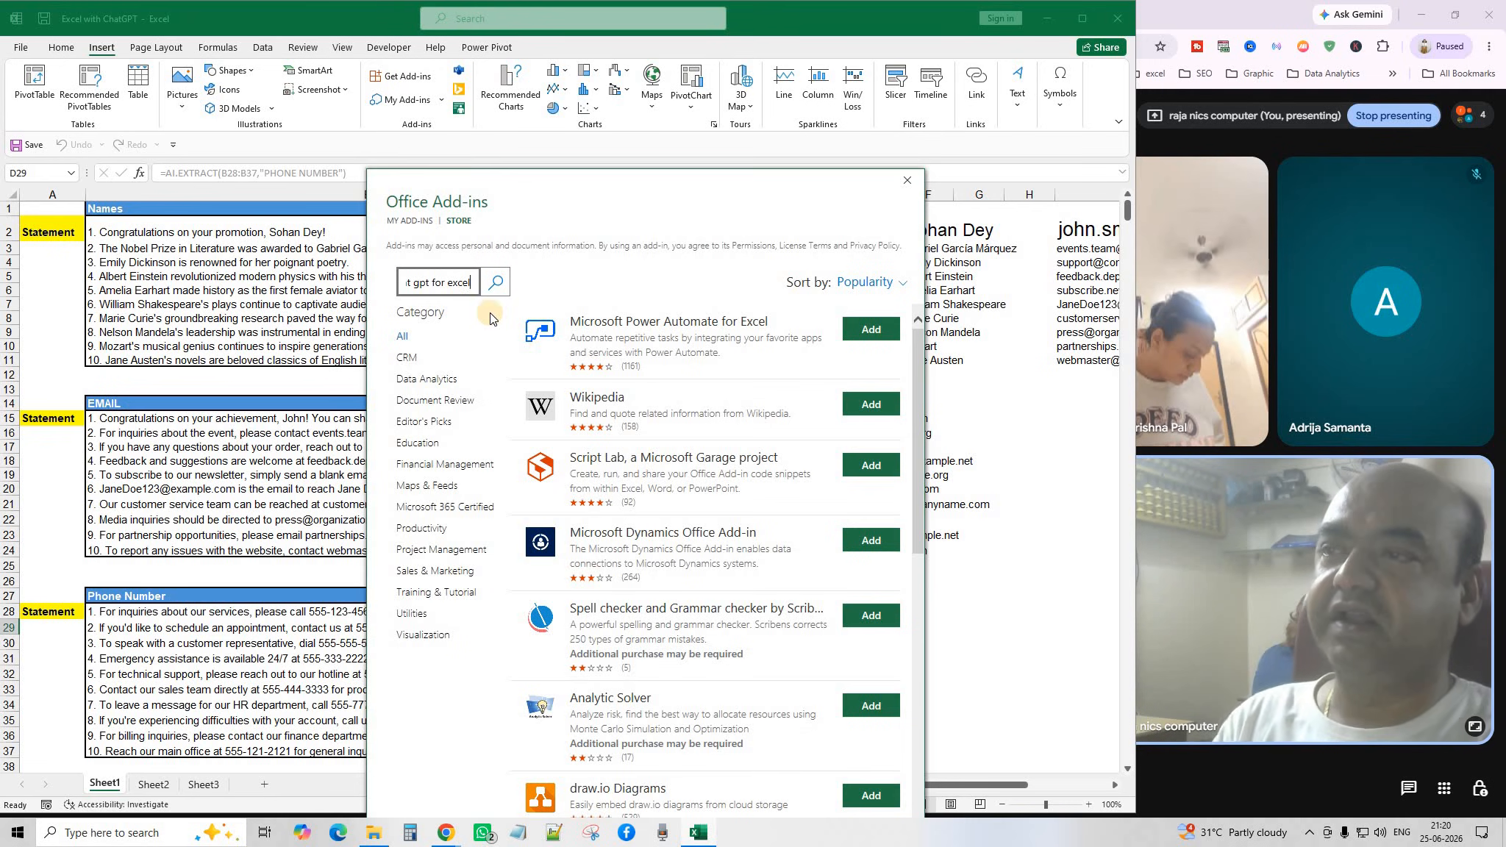
left_click_drag(392, 289, 363, 291)
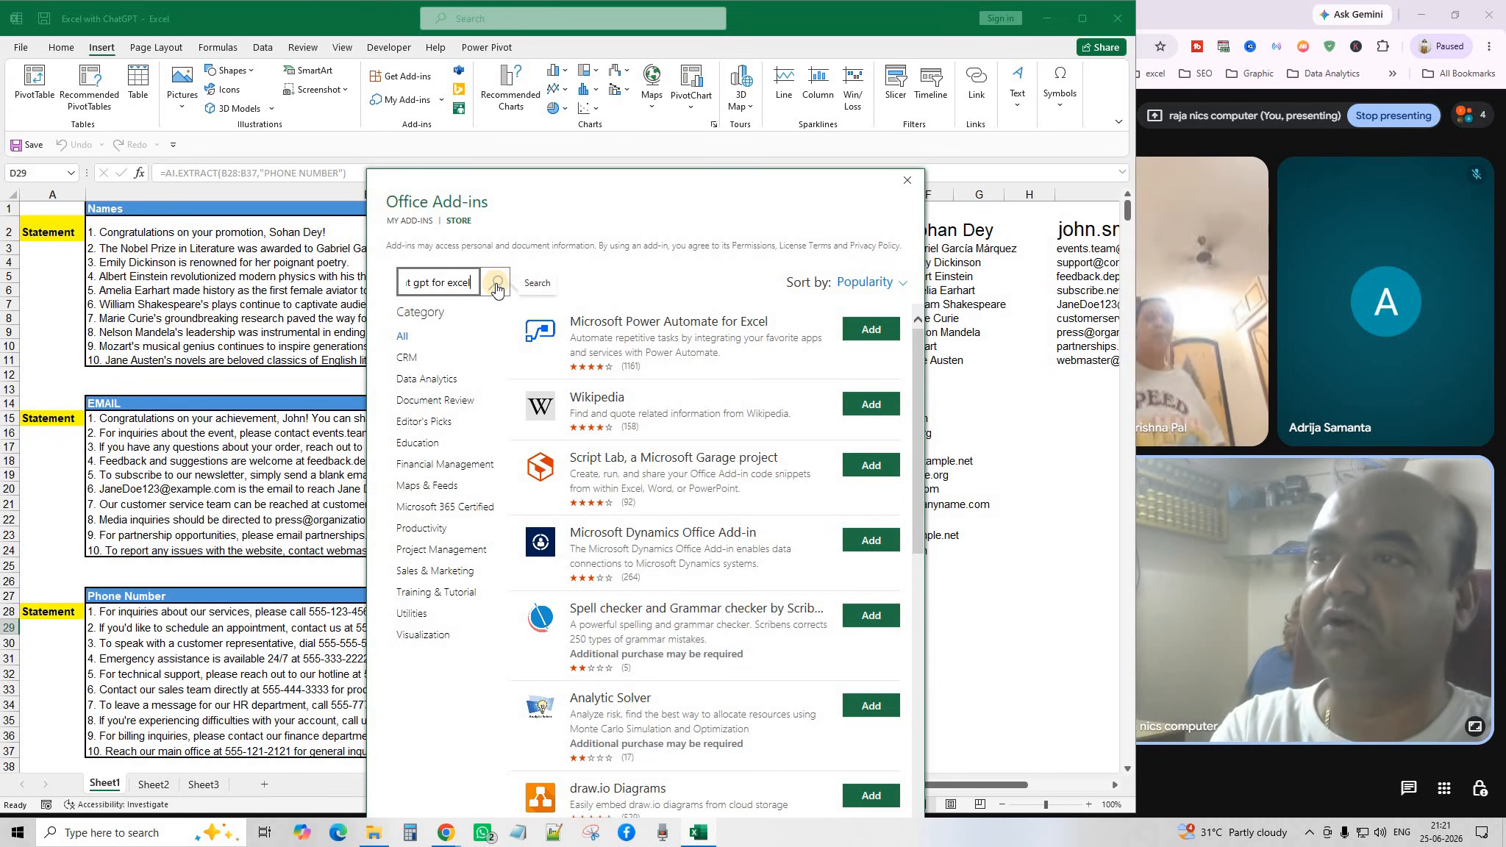
left_click(496, 287)
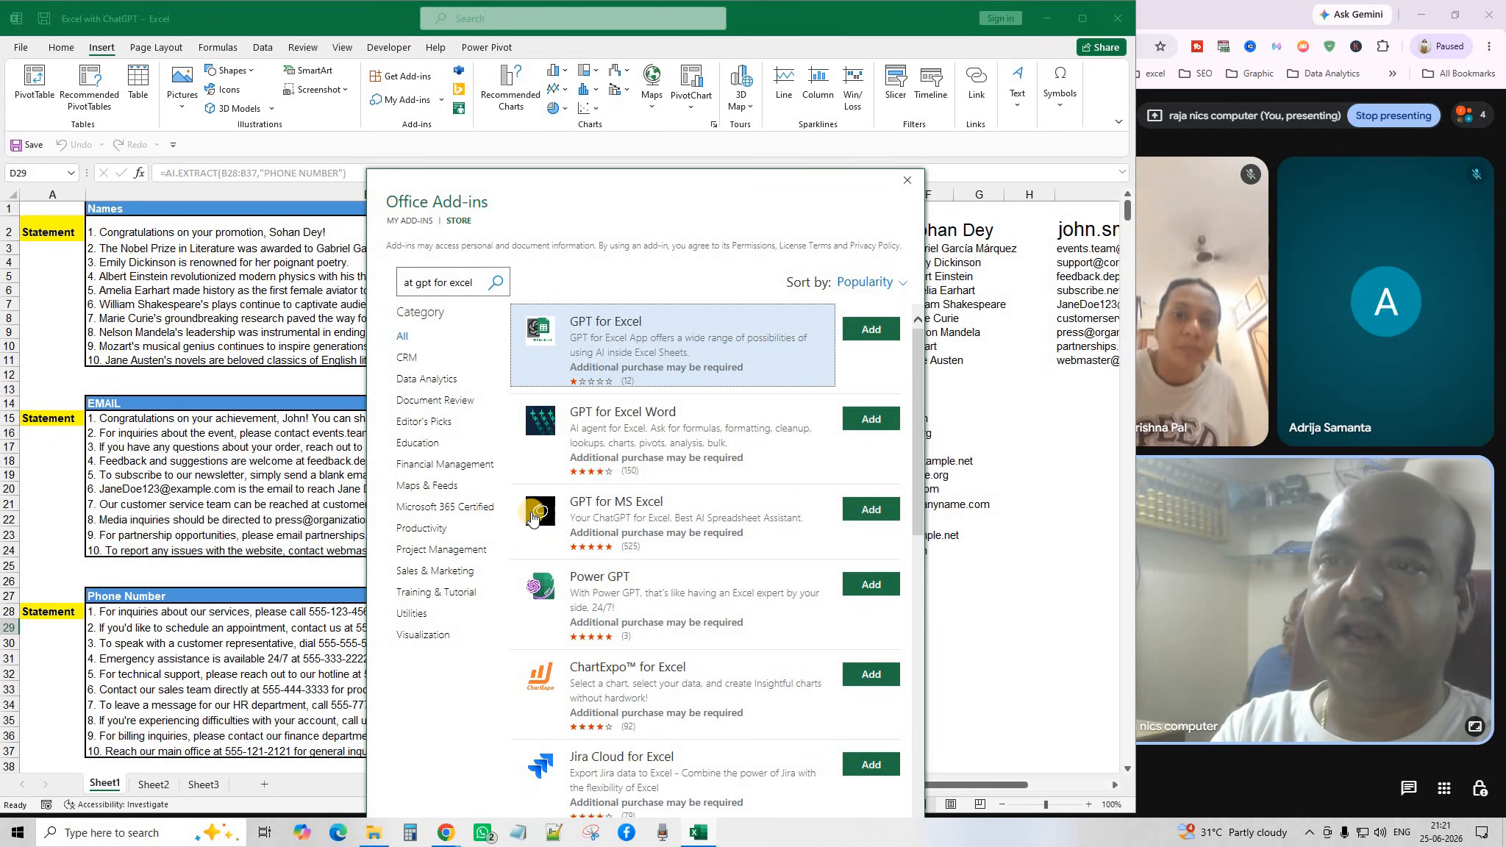
left_click(861, 511)
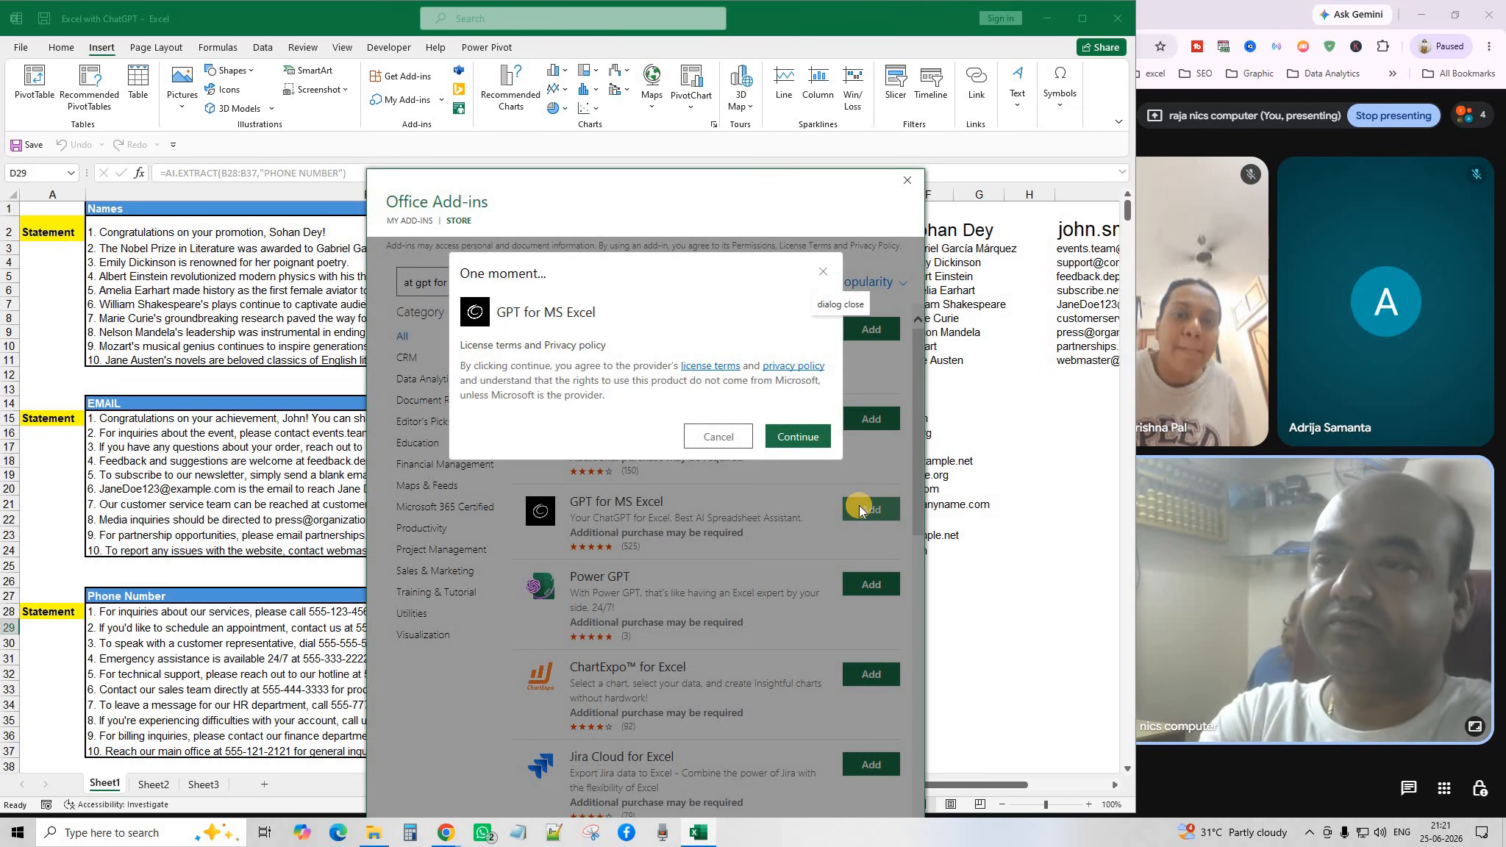
left_click(800, 437)
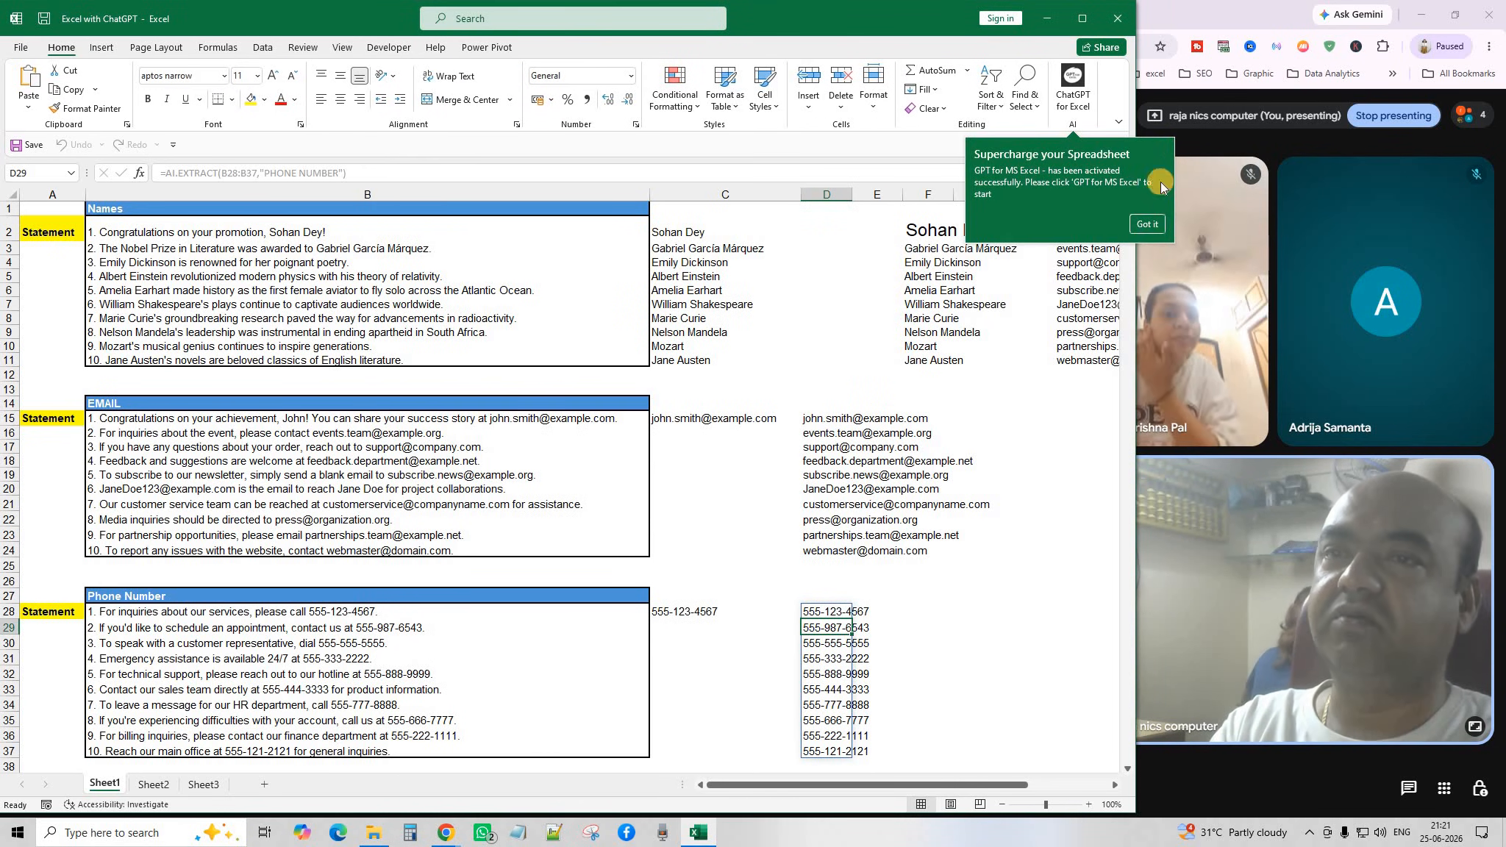
Dismiss the activation notice, trust GPT for MS Excel from the Home tab, and close its pane.
left_click(1149, 225)
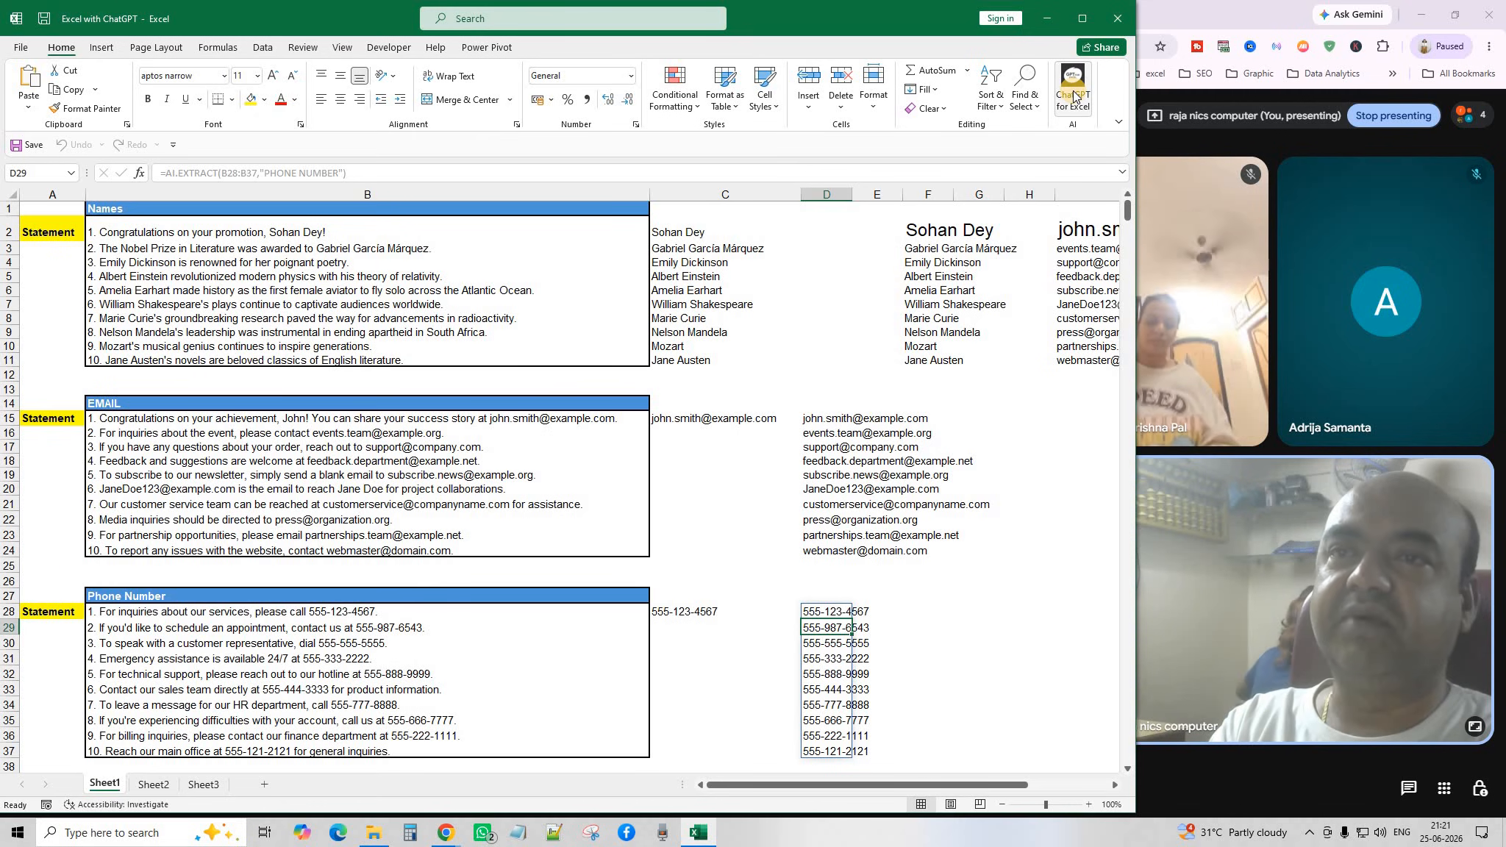
left_click(1073, 97)
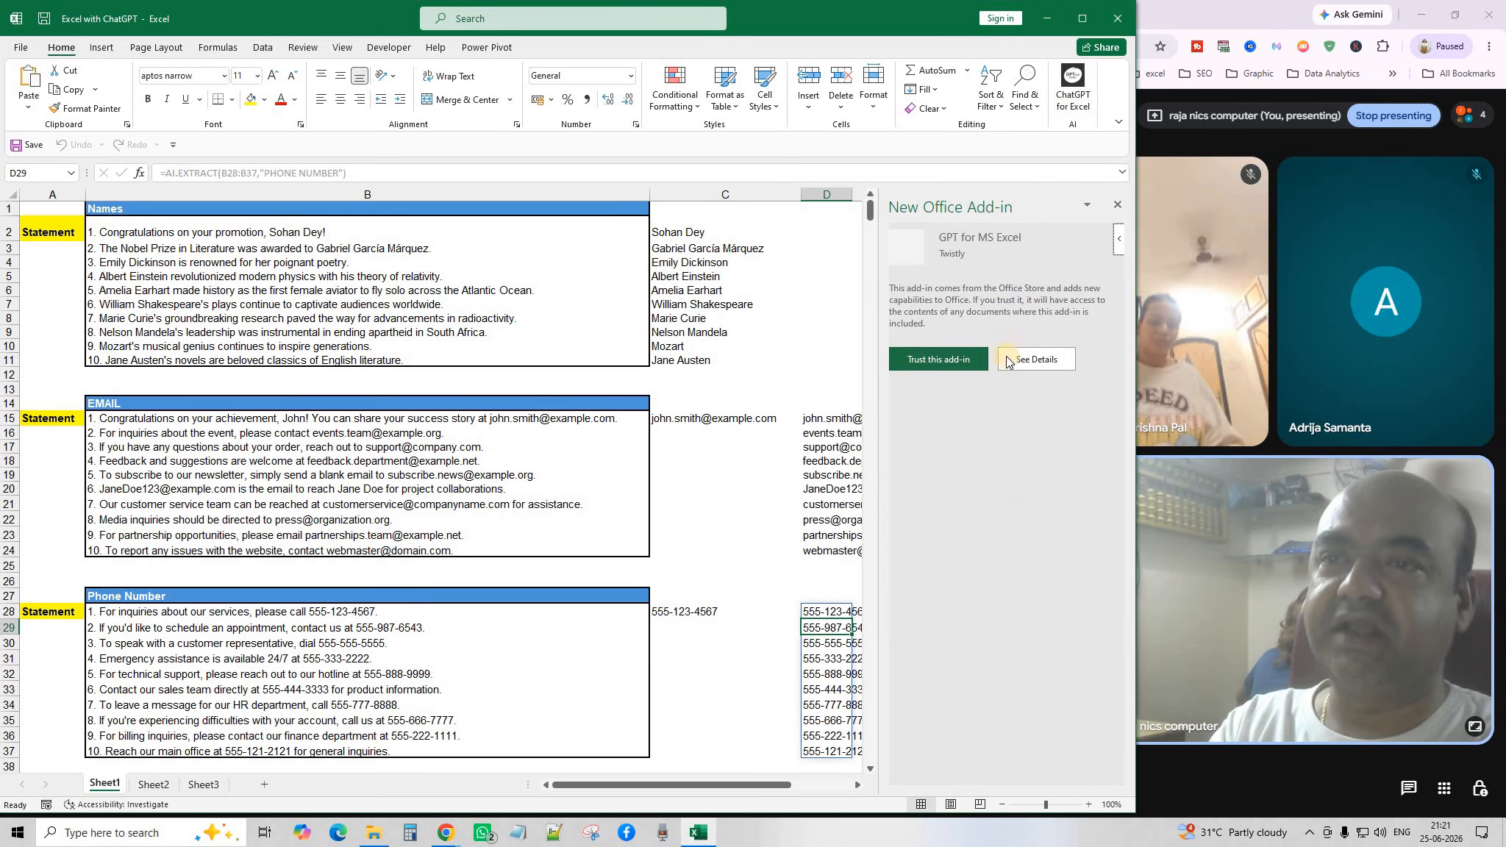
left_click(950, 359)
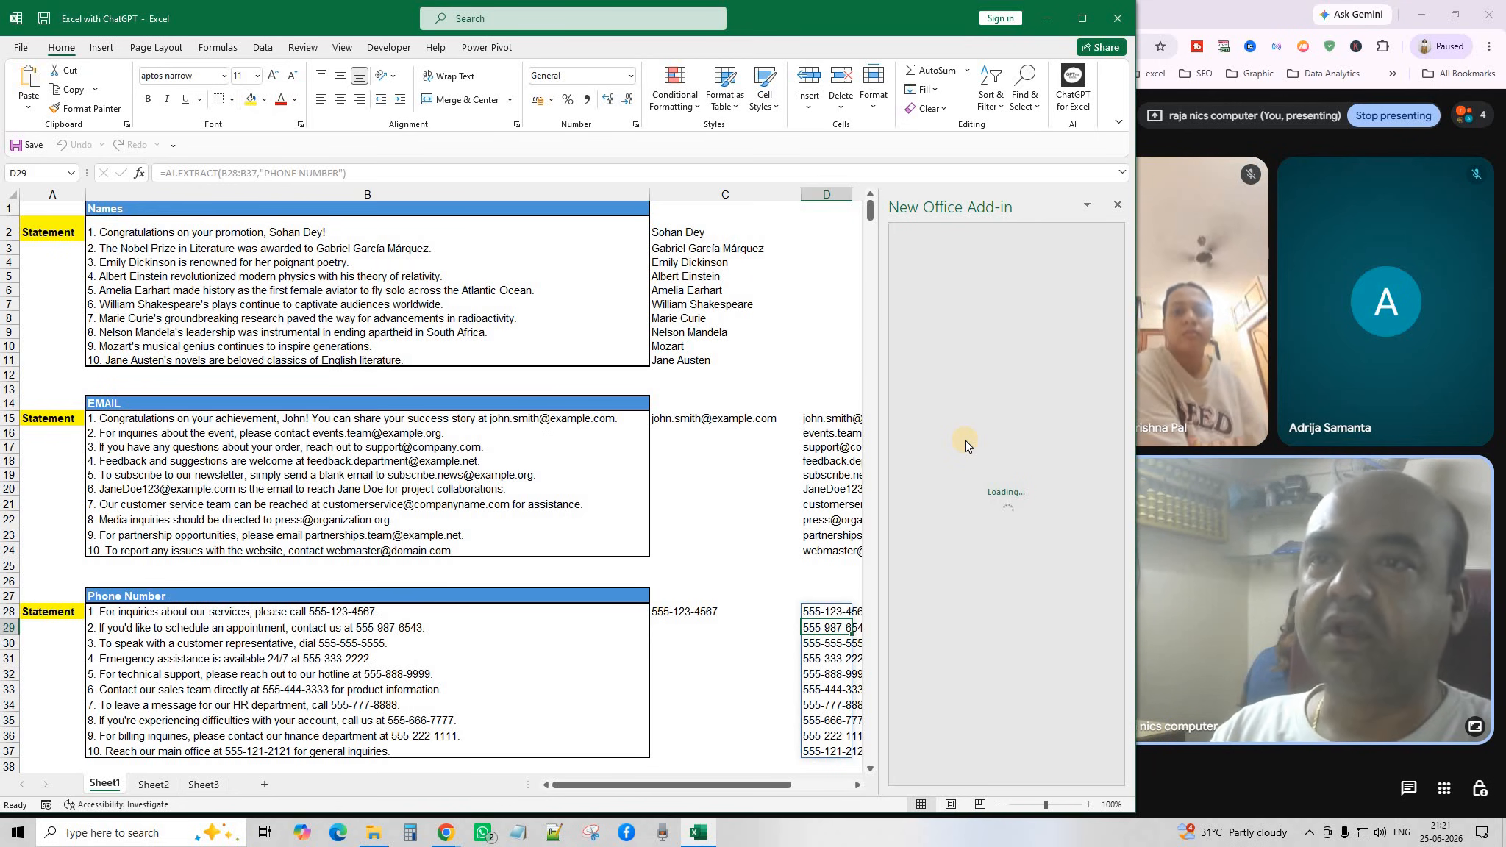
left_click(1117, 205)
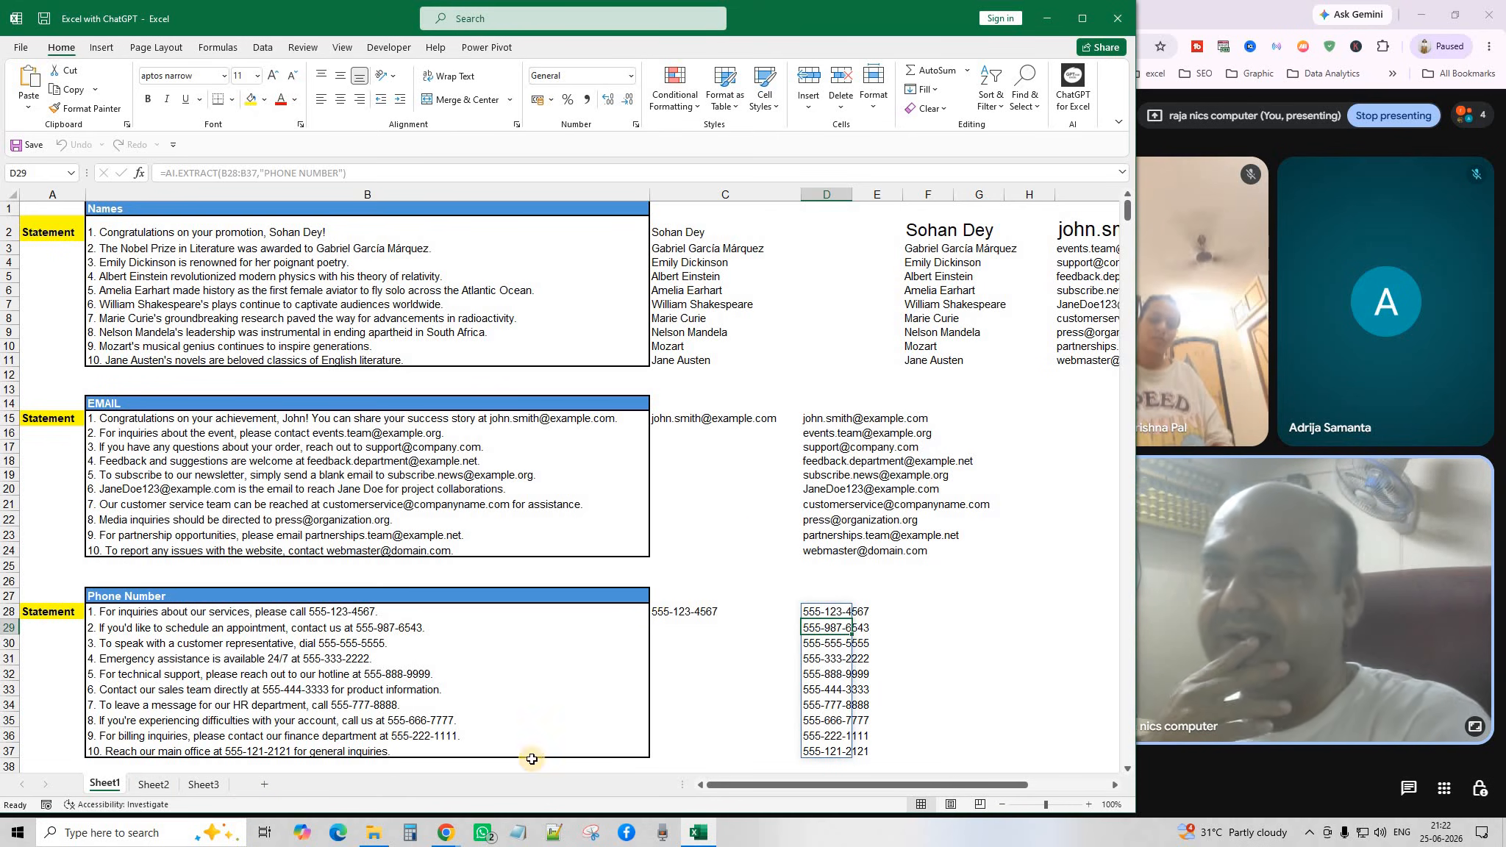
left_click(143, 790)
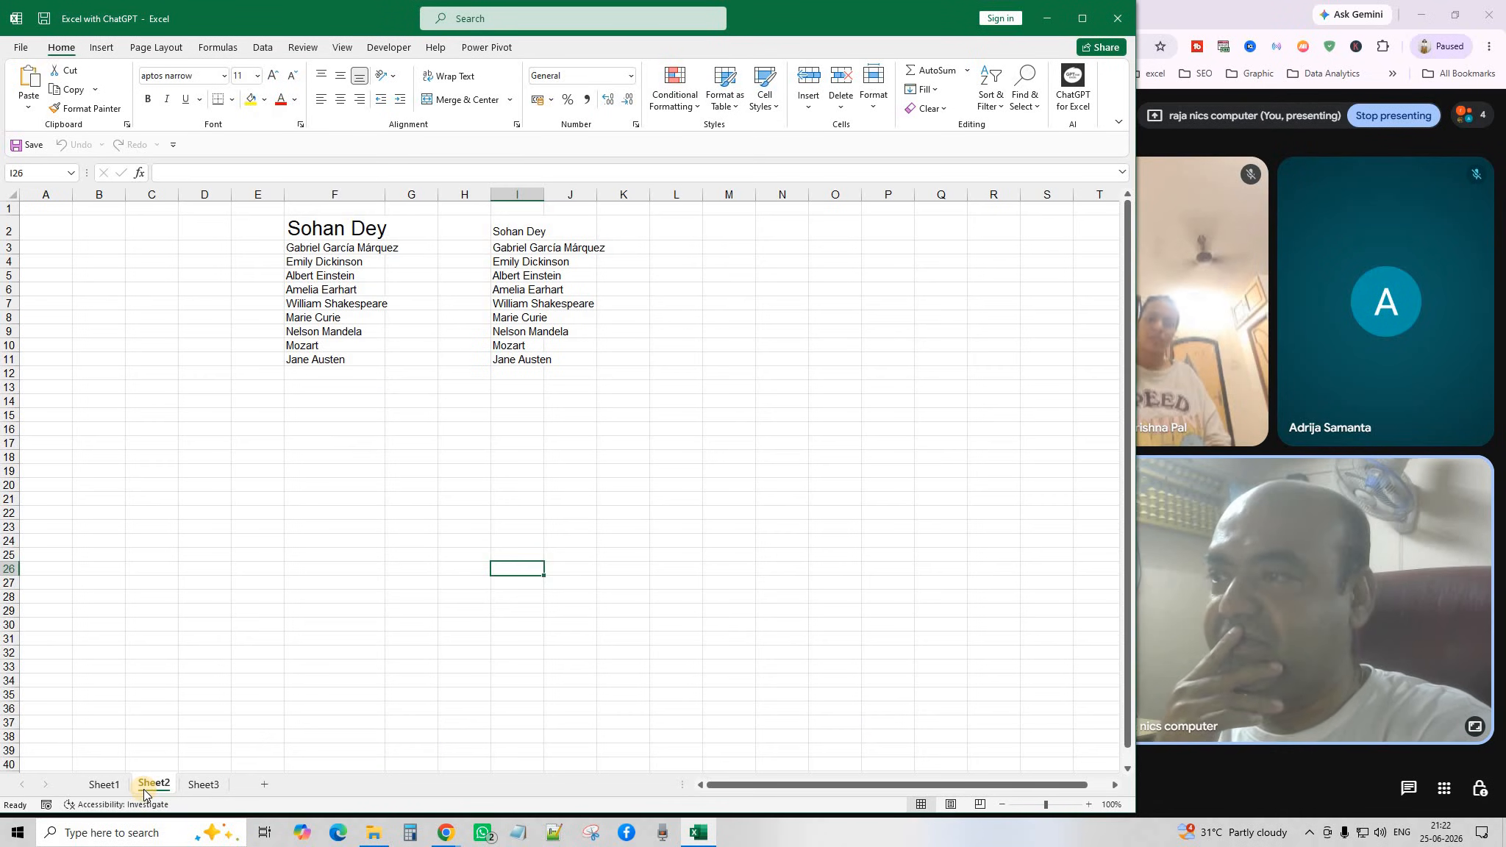
left_click(203, 785)
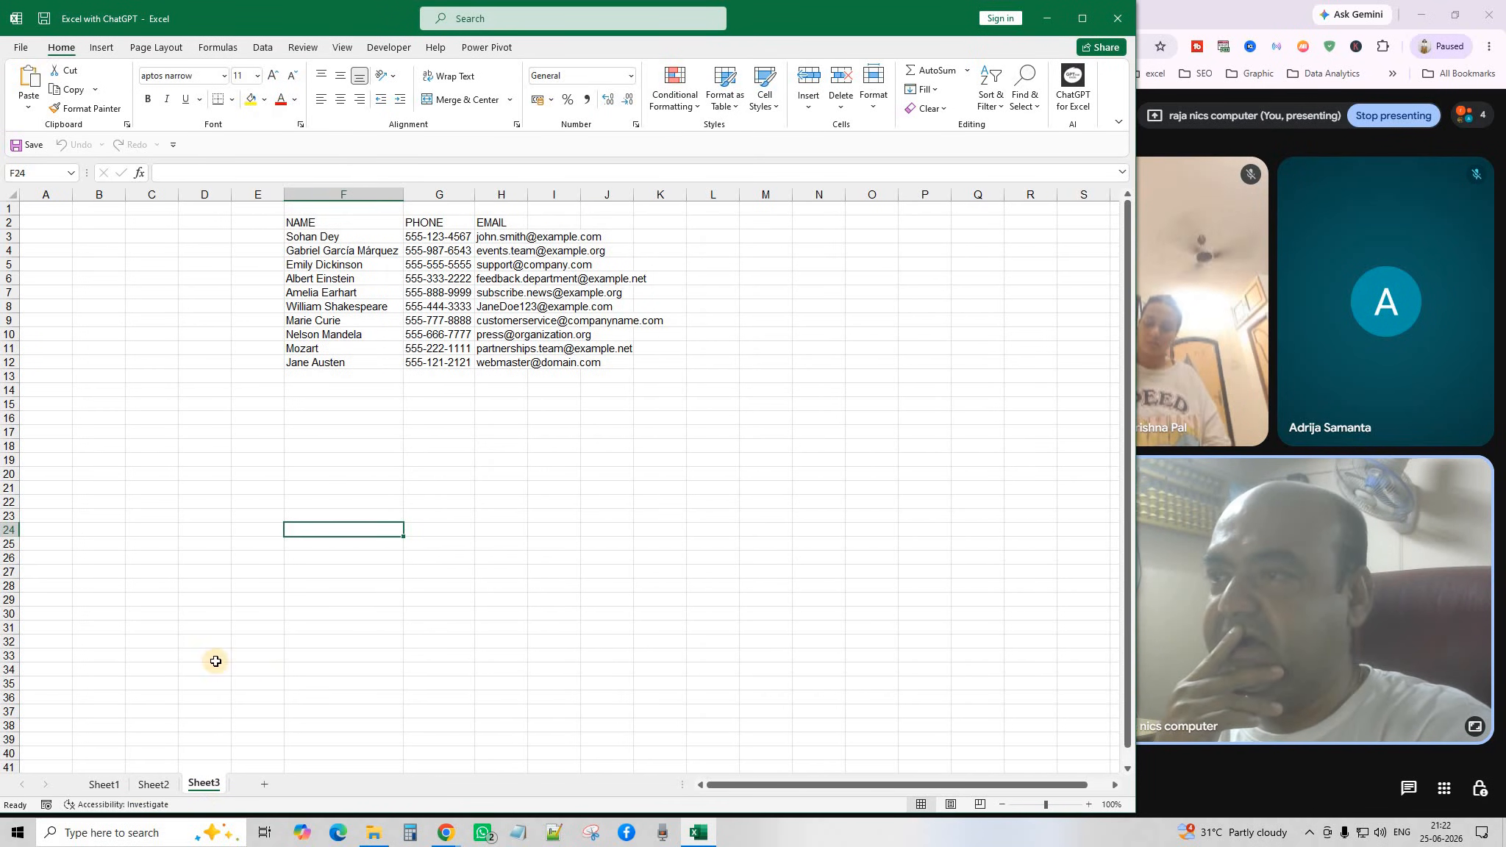
left_click(104, 785)
scroll(428, 533, "down", 2)
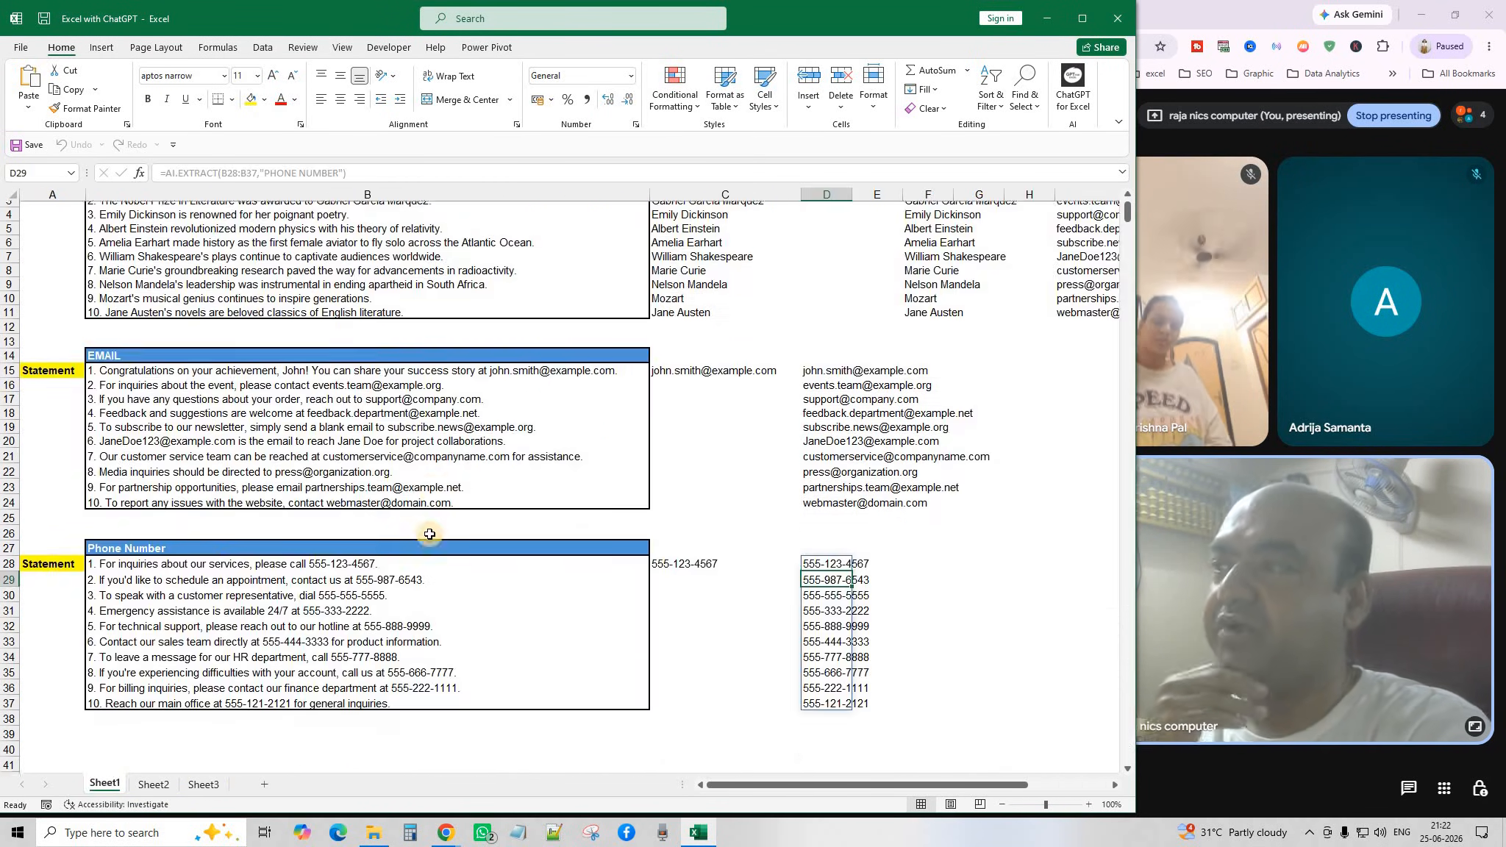
scroll(430, 526, "up", 2)
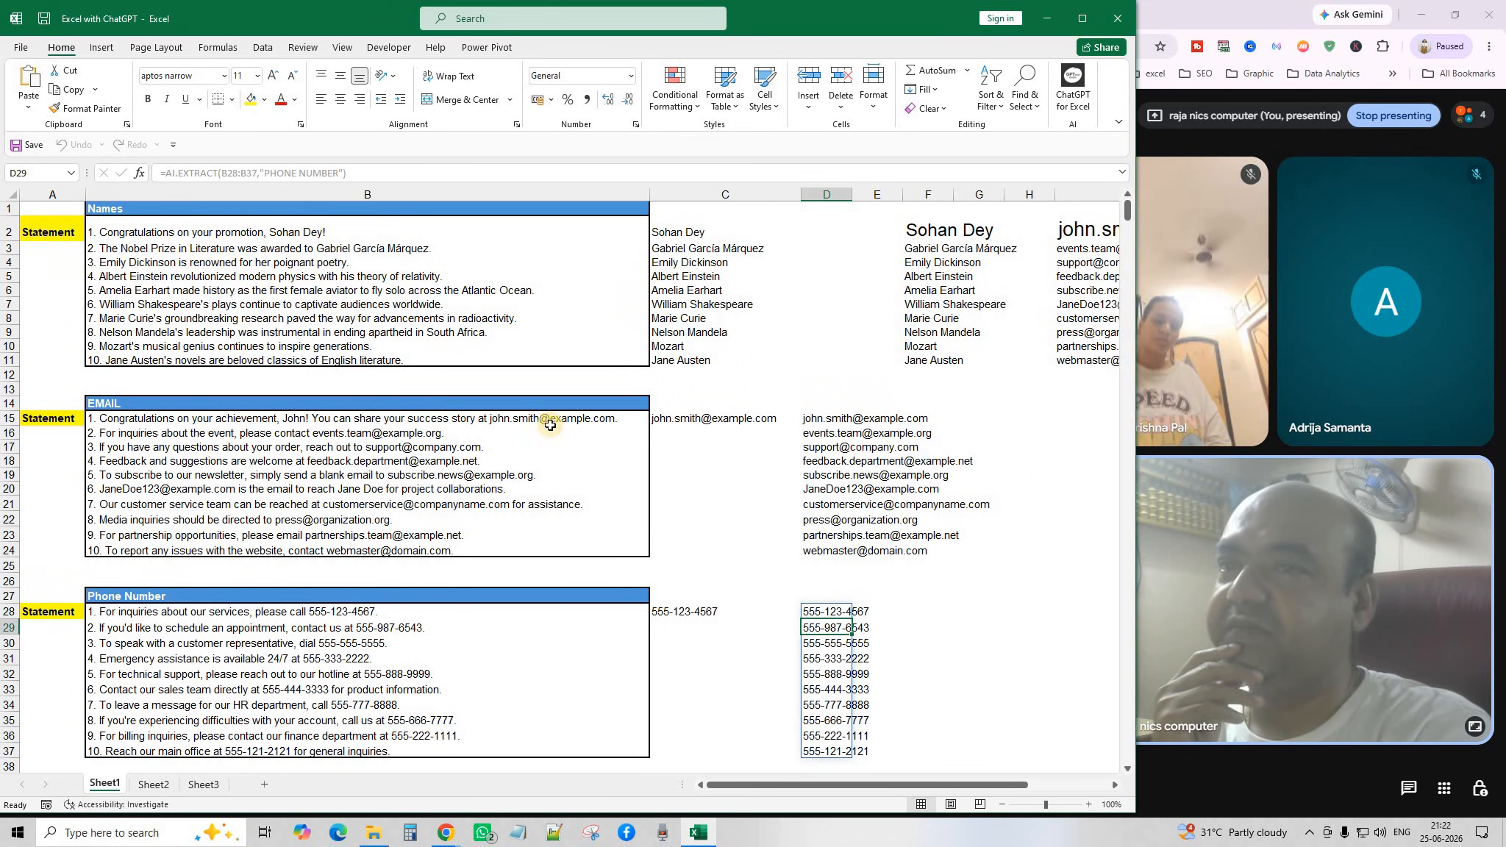
left_click(46, 235)
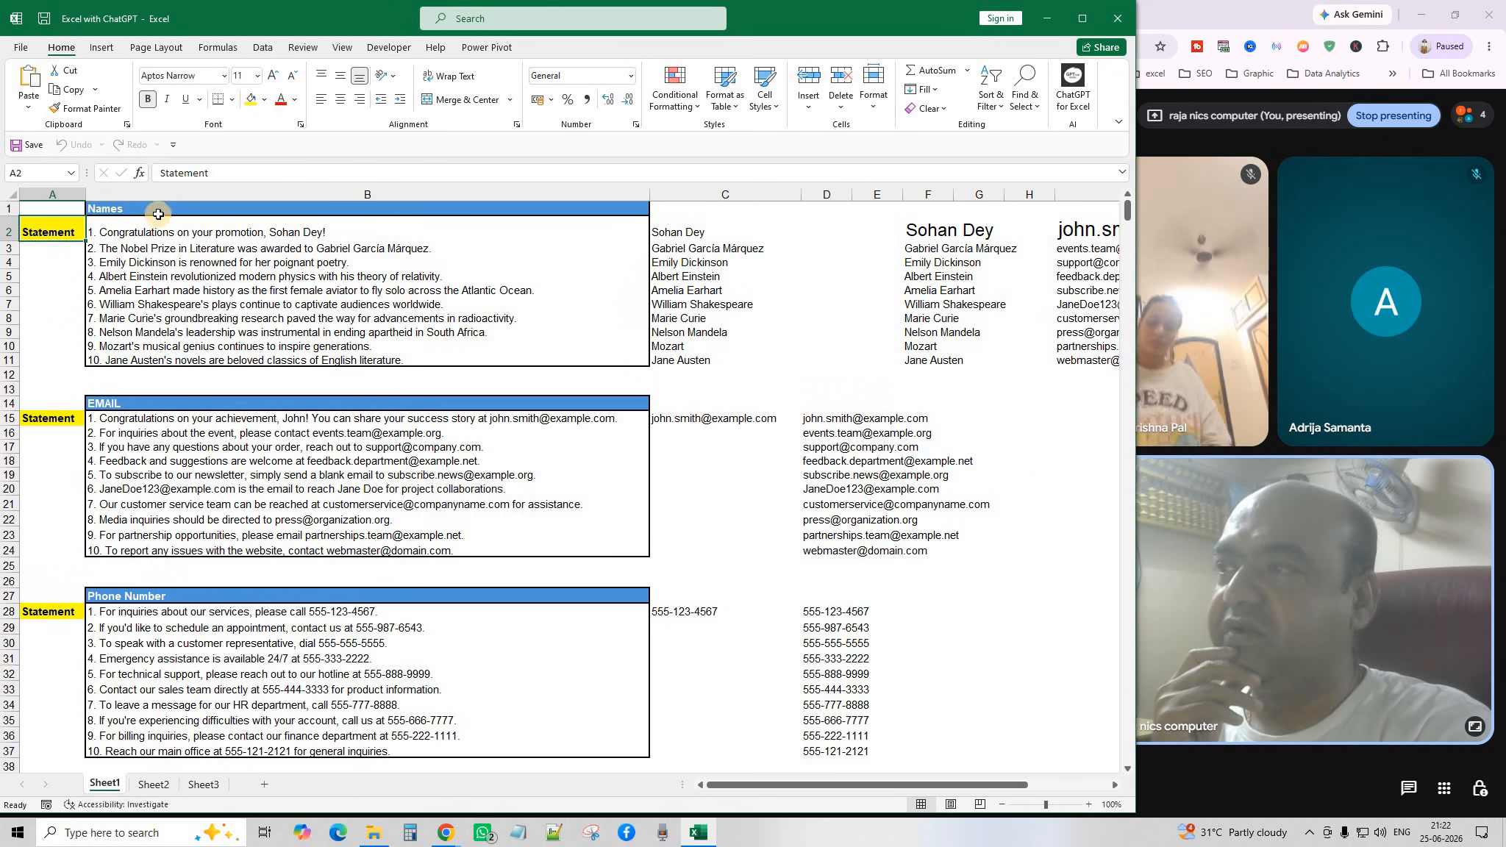
left_click(155, 210)
left_click_drag(149, 232, 181, 361)
left_click(304, 230)
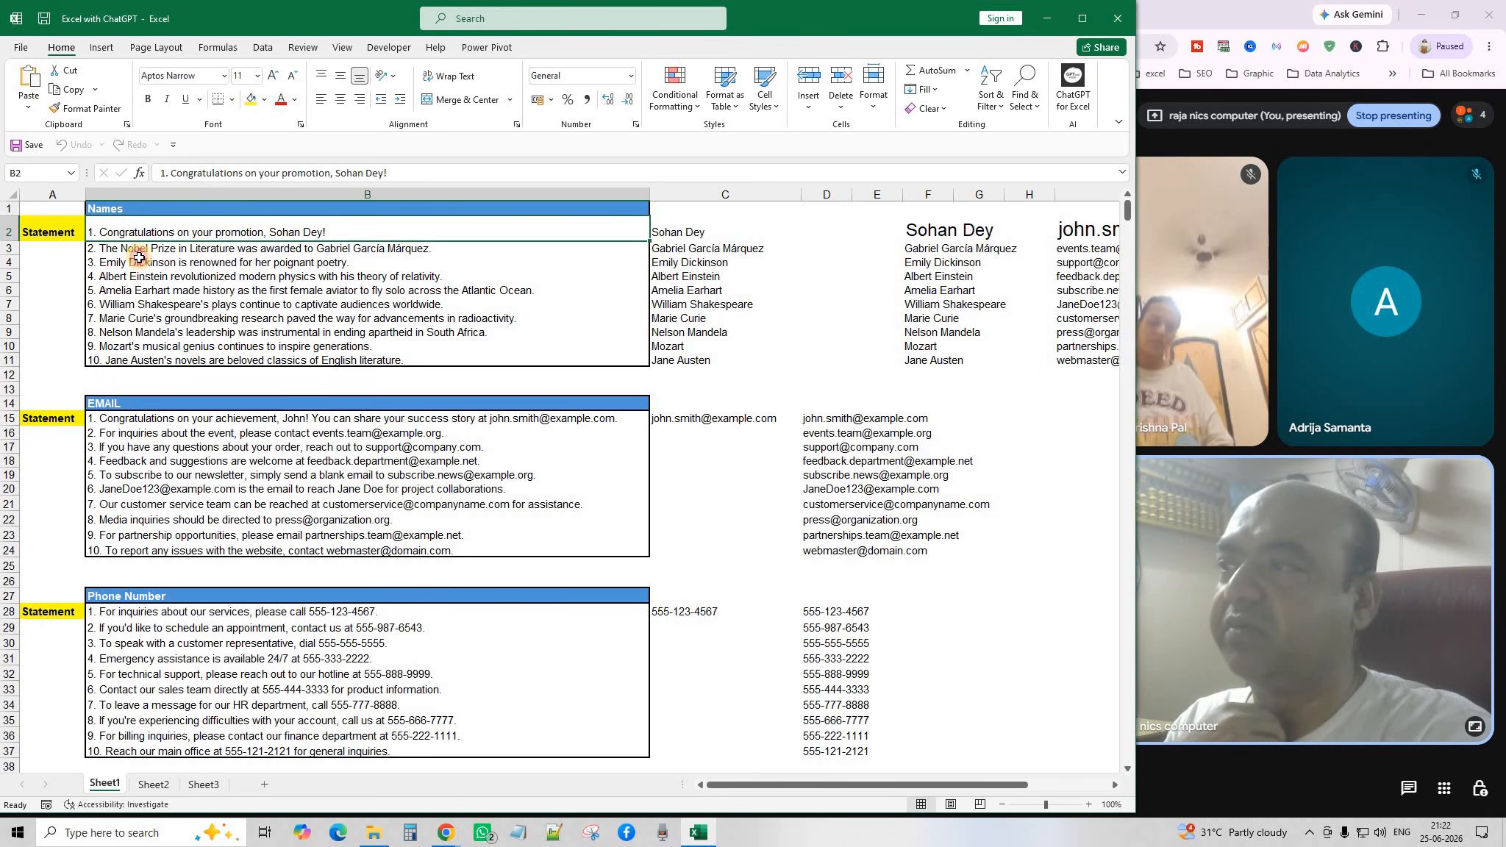
left_click_drag(139, 258, 171, 364)
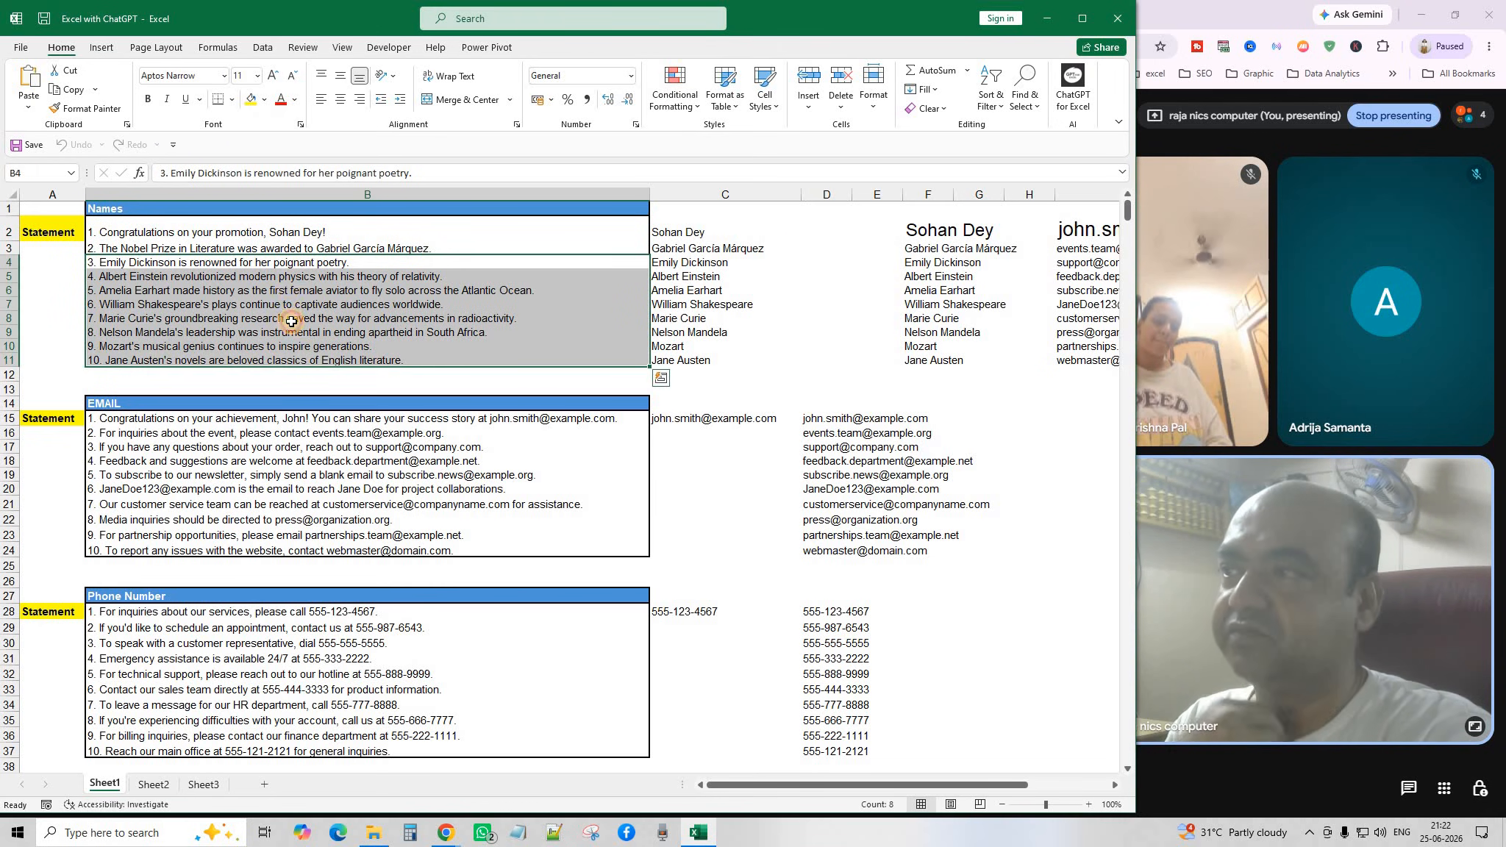
left_click(285, 294)
left_click(41, 432)
left_click(127, 409)
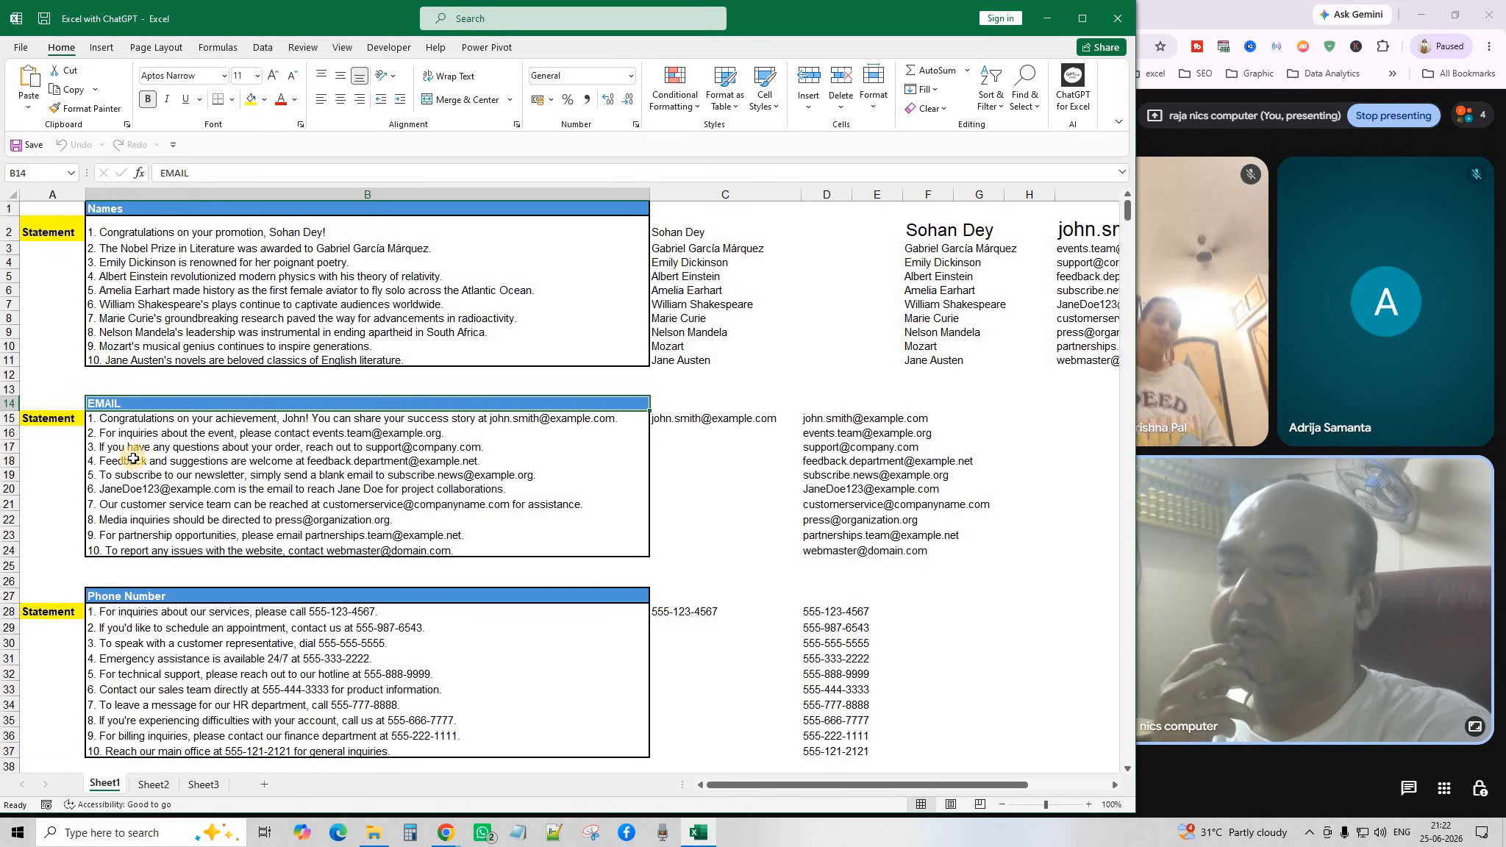
left_click_drag(151, 419, 164, 548)
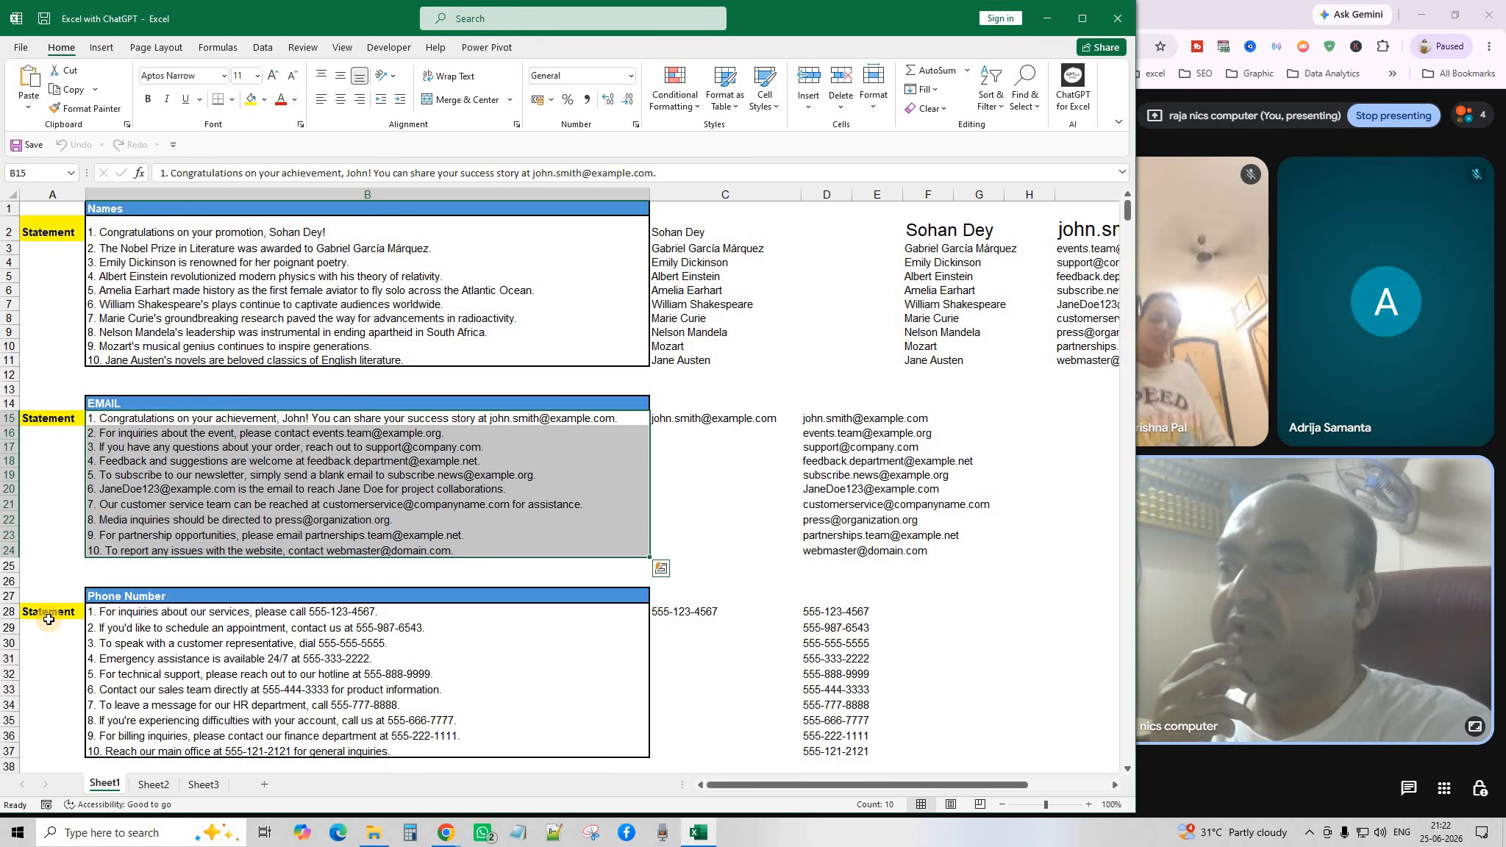
left_click(126, 595)
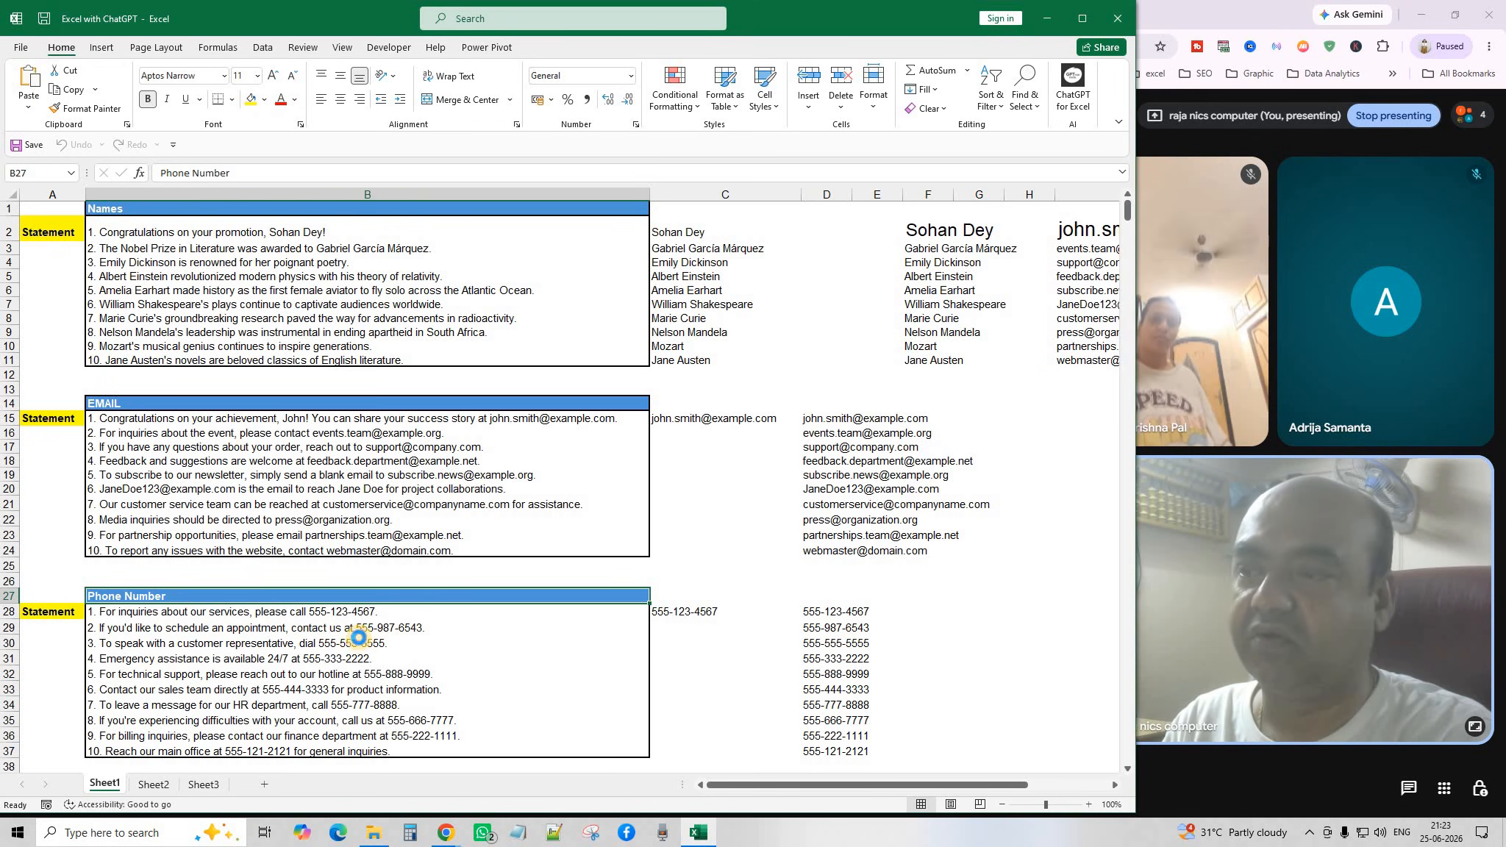
left_click_drag(359, 640, 365, 734)
left_click(408, 644)
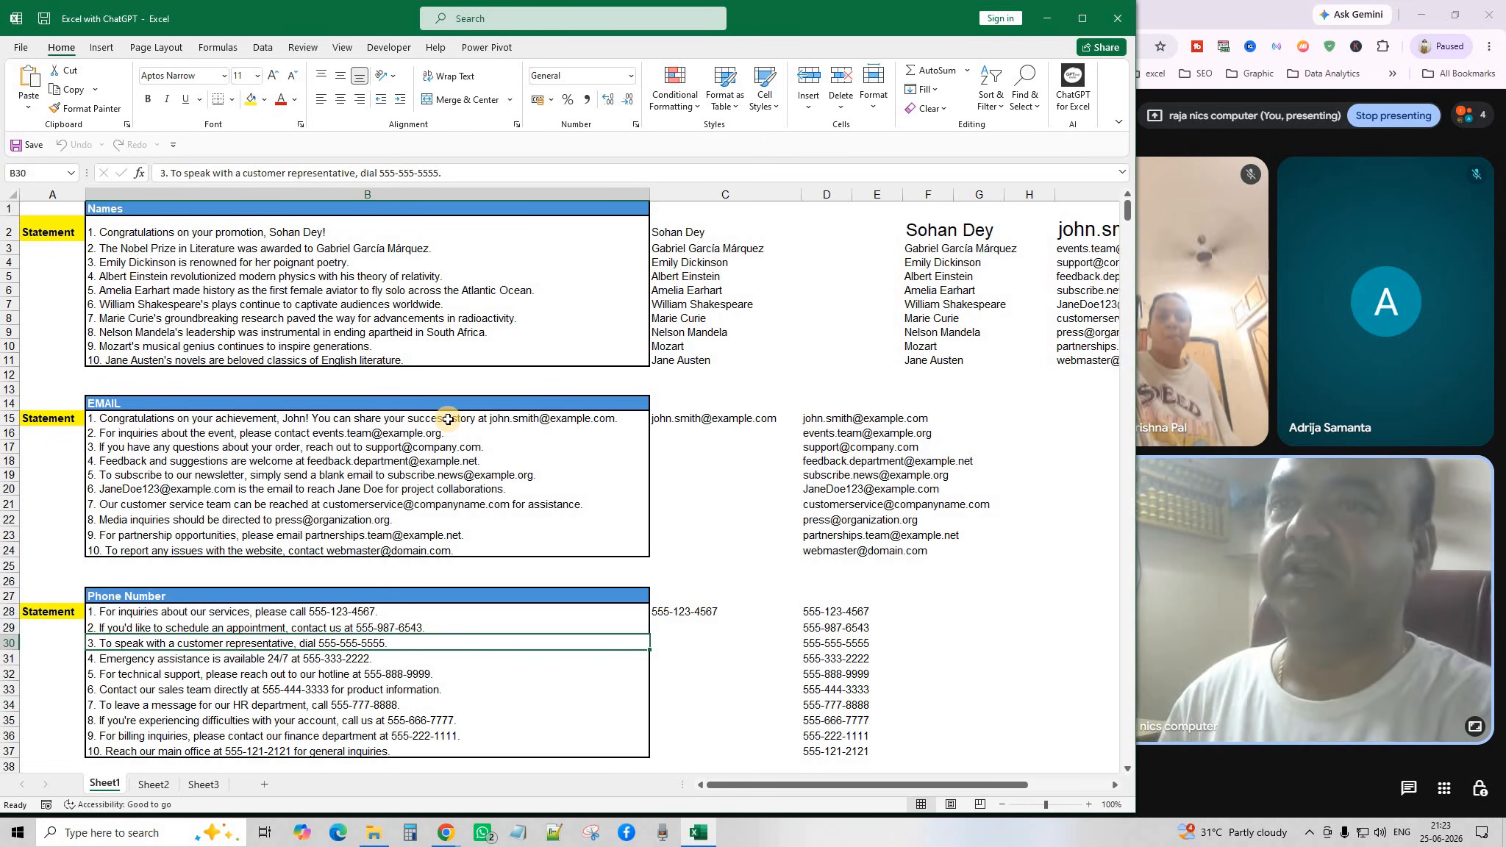
left_click(703, 235)
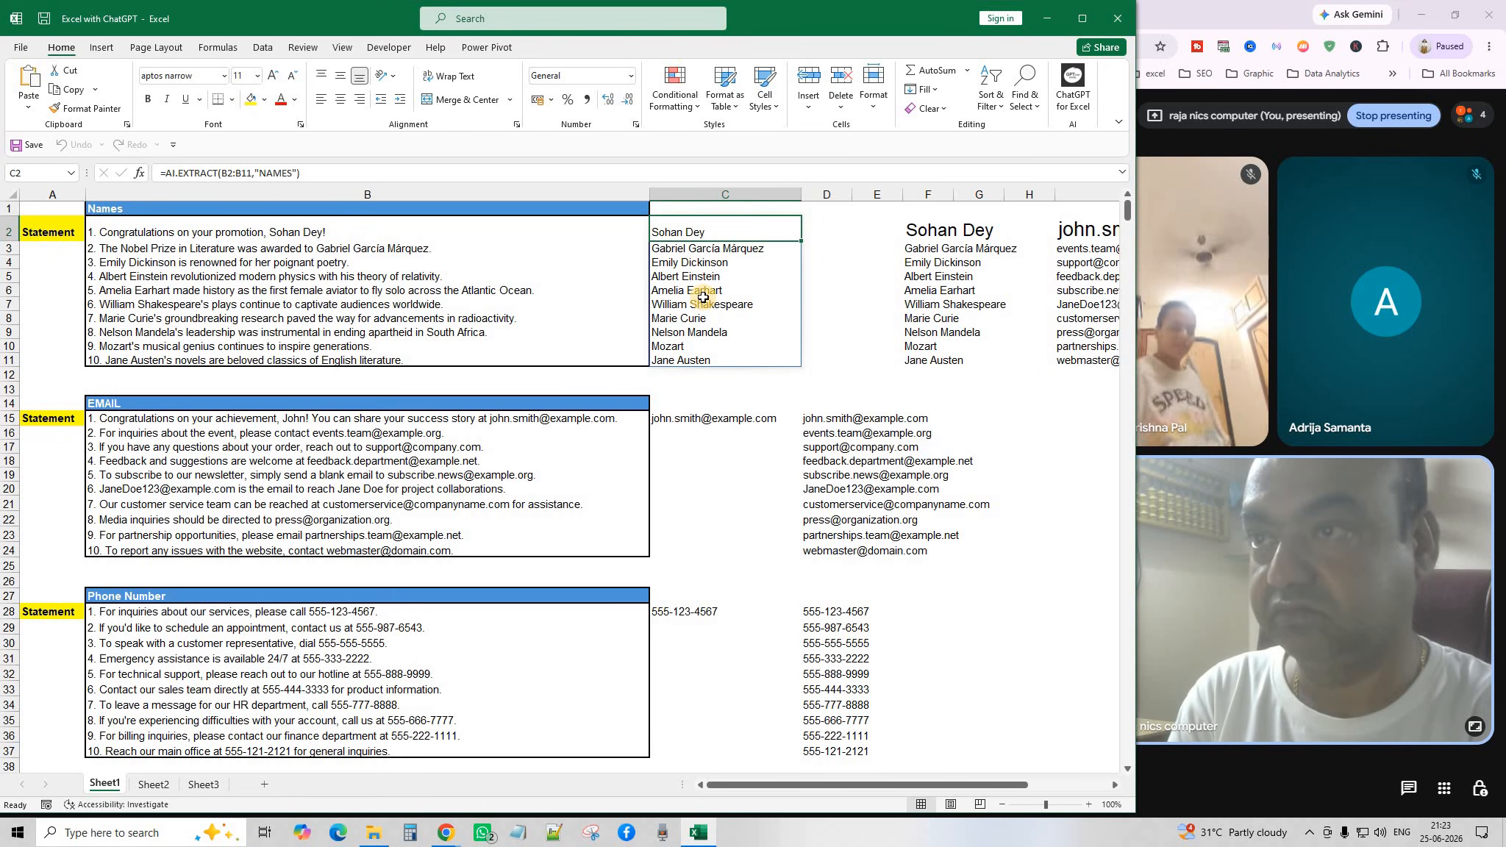
Recommit the AI.EXTRACT names formula in C2 to recalculate it, then delete C2:C11.
double_click(700, 232)
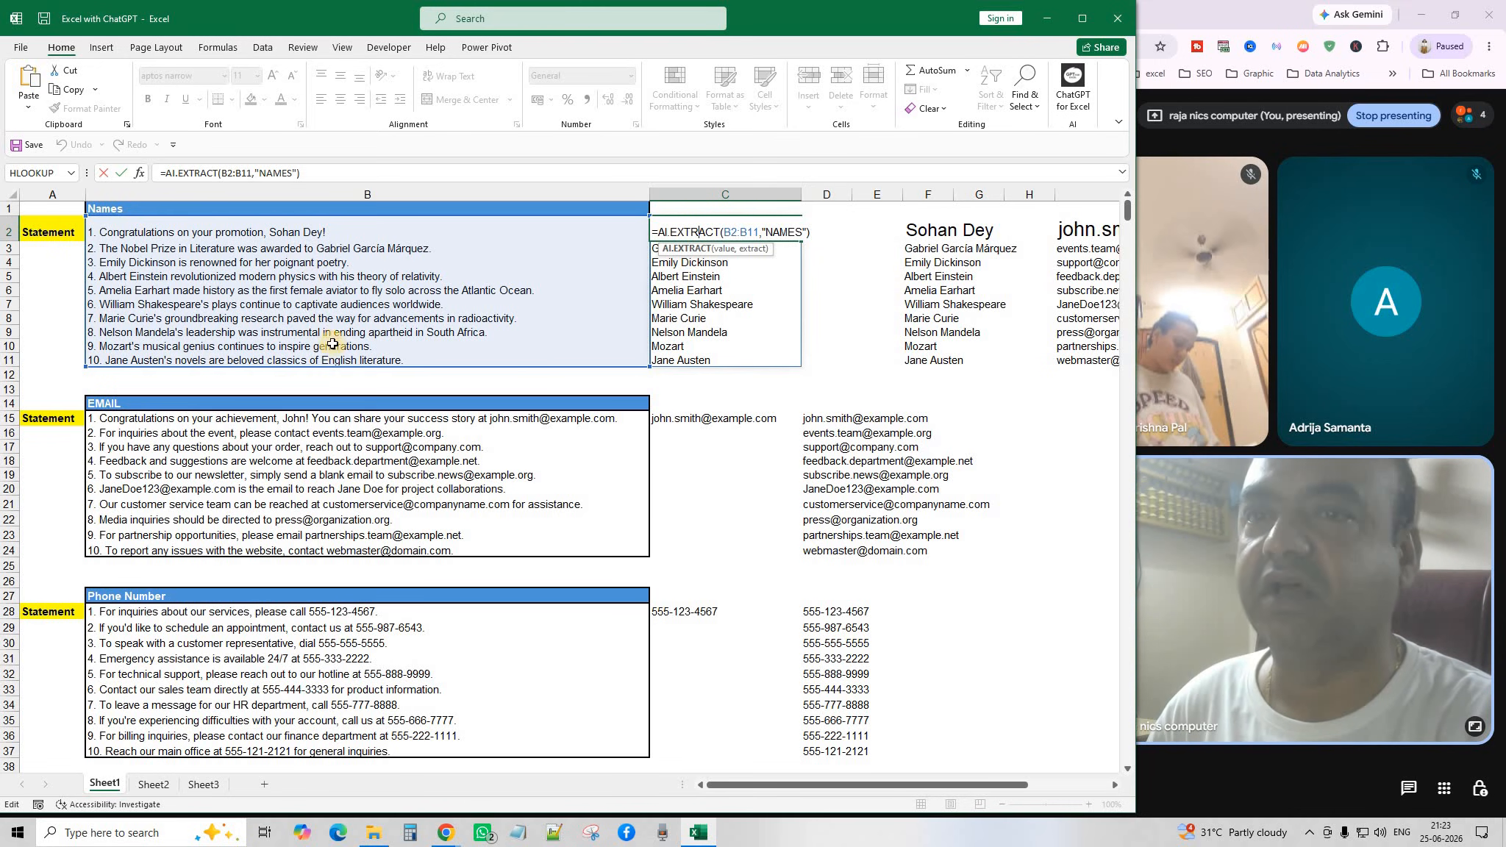
left_click(765, 234)
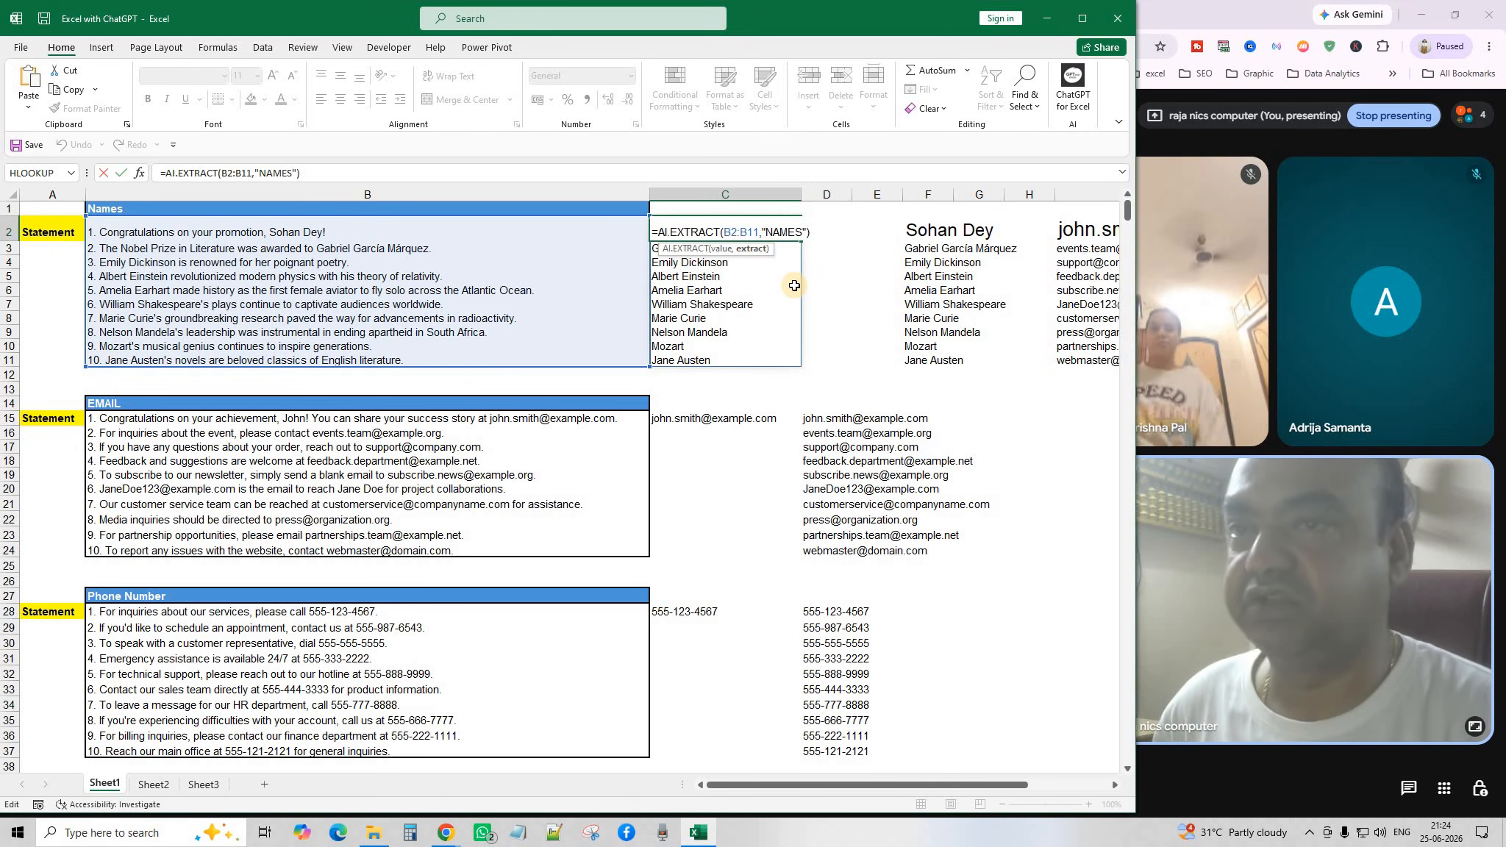
key("Return")
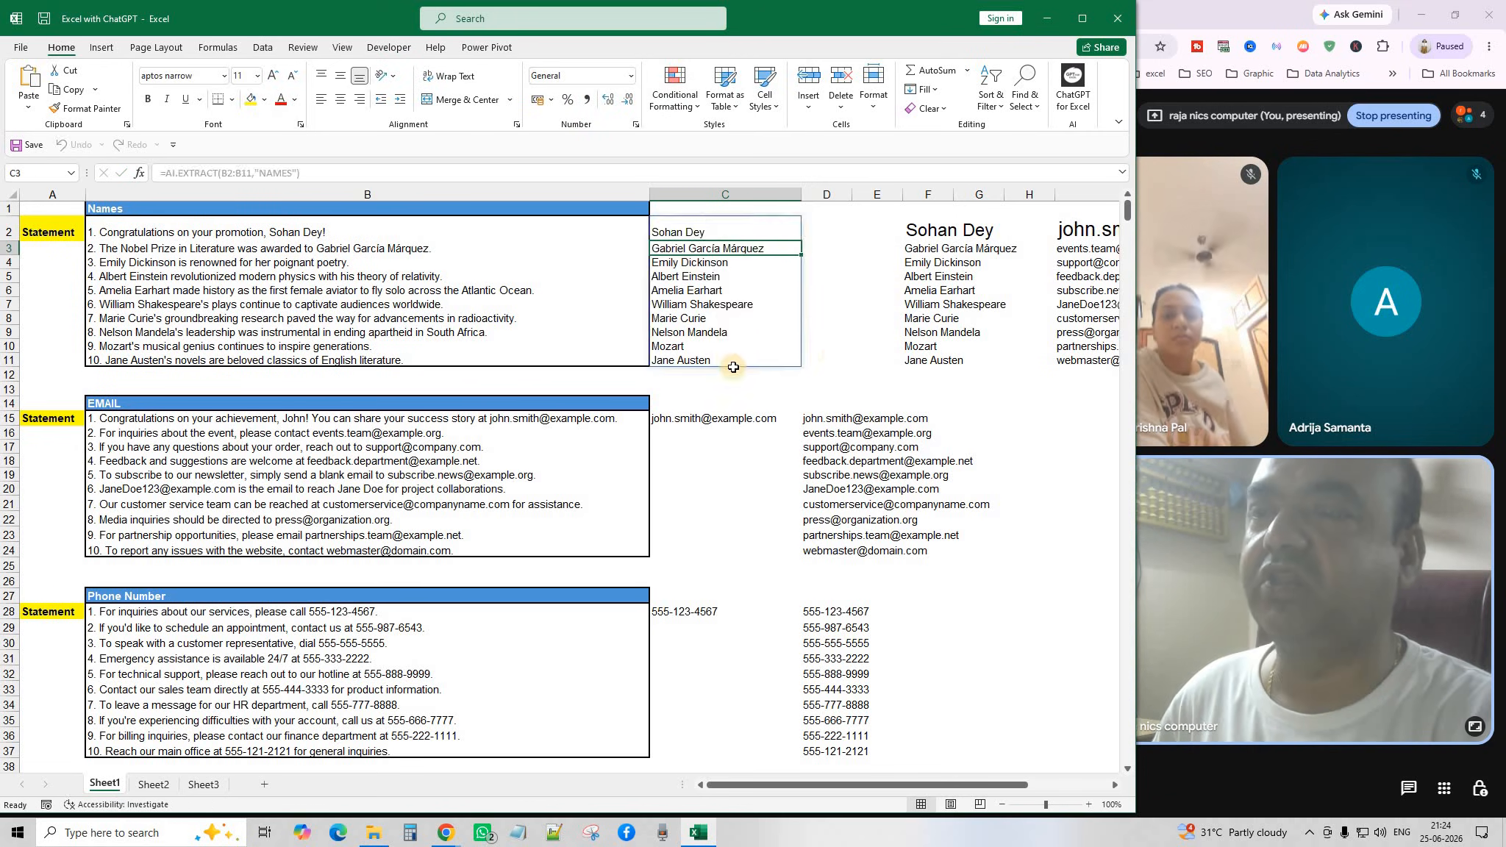
left_click_drag(724, 234, 741, 357)
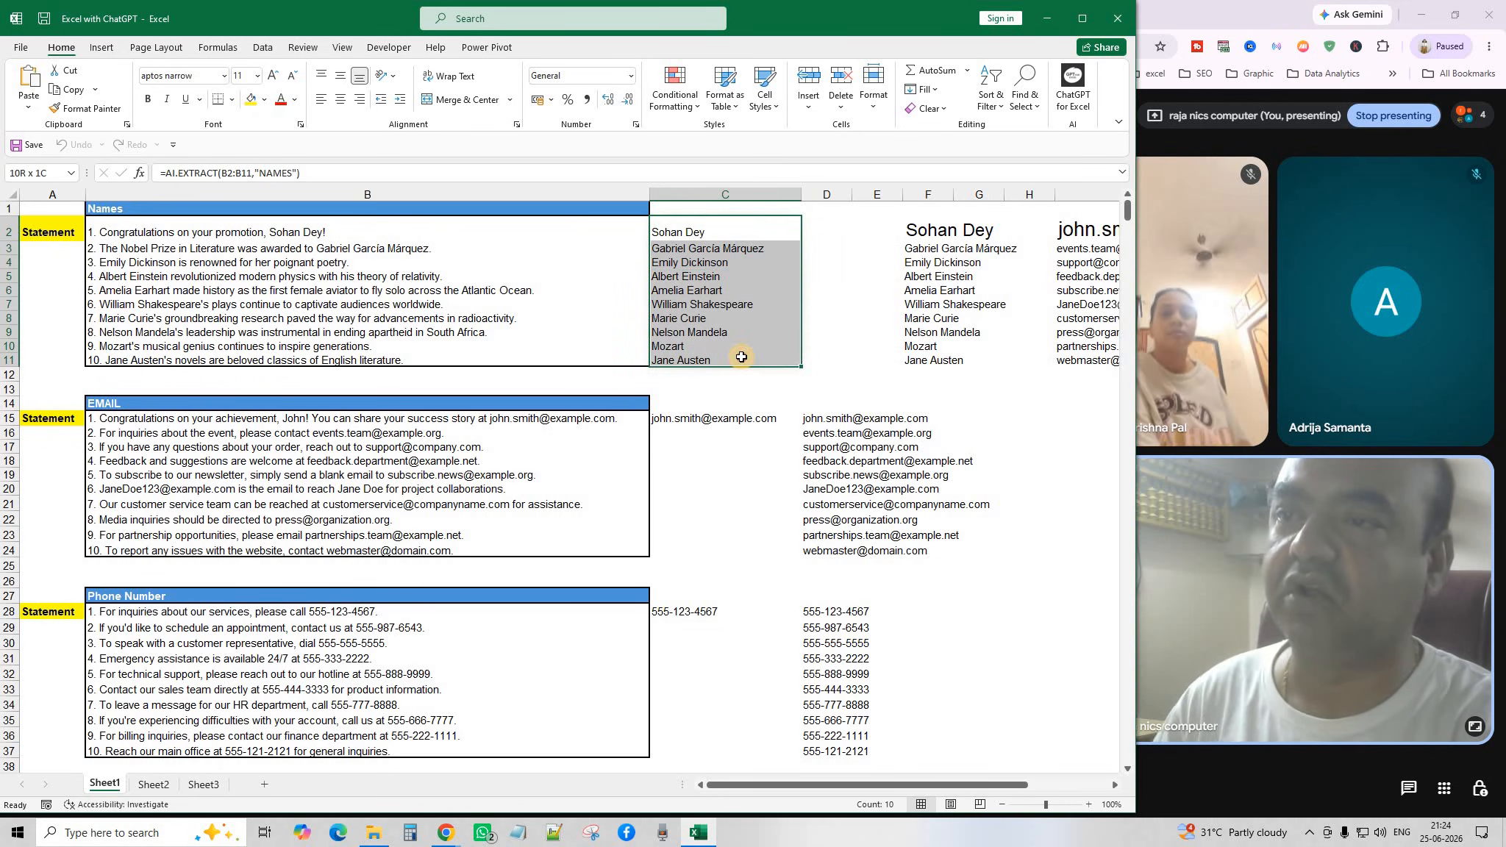
key("Delete")
Look over the name statements in B2:B11, then begin a formula with =ai in C2.
left_click(826, 318)
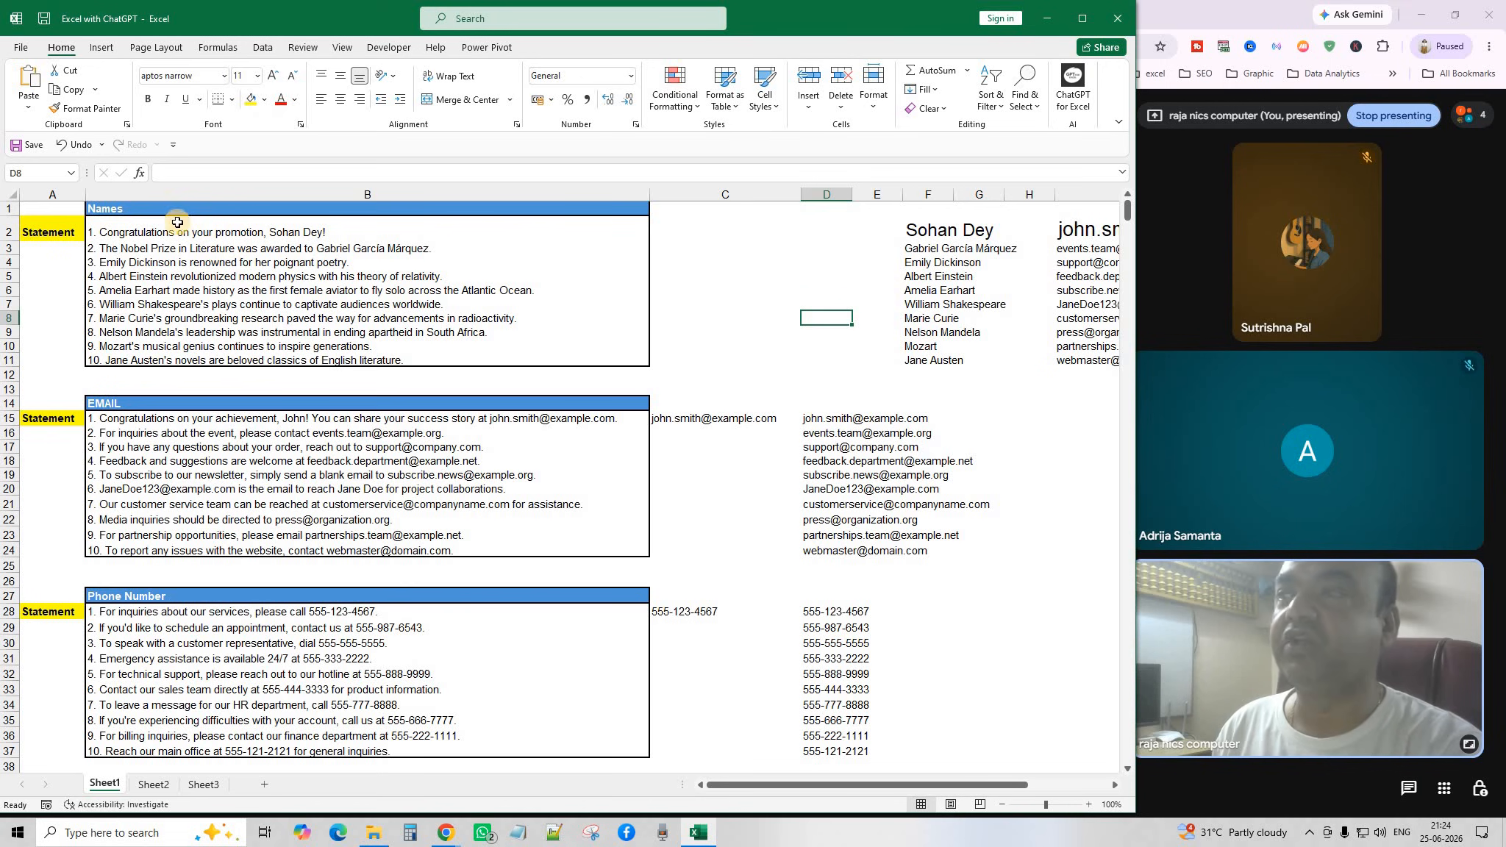
left_click(158, 210)
left_click(176, 231)
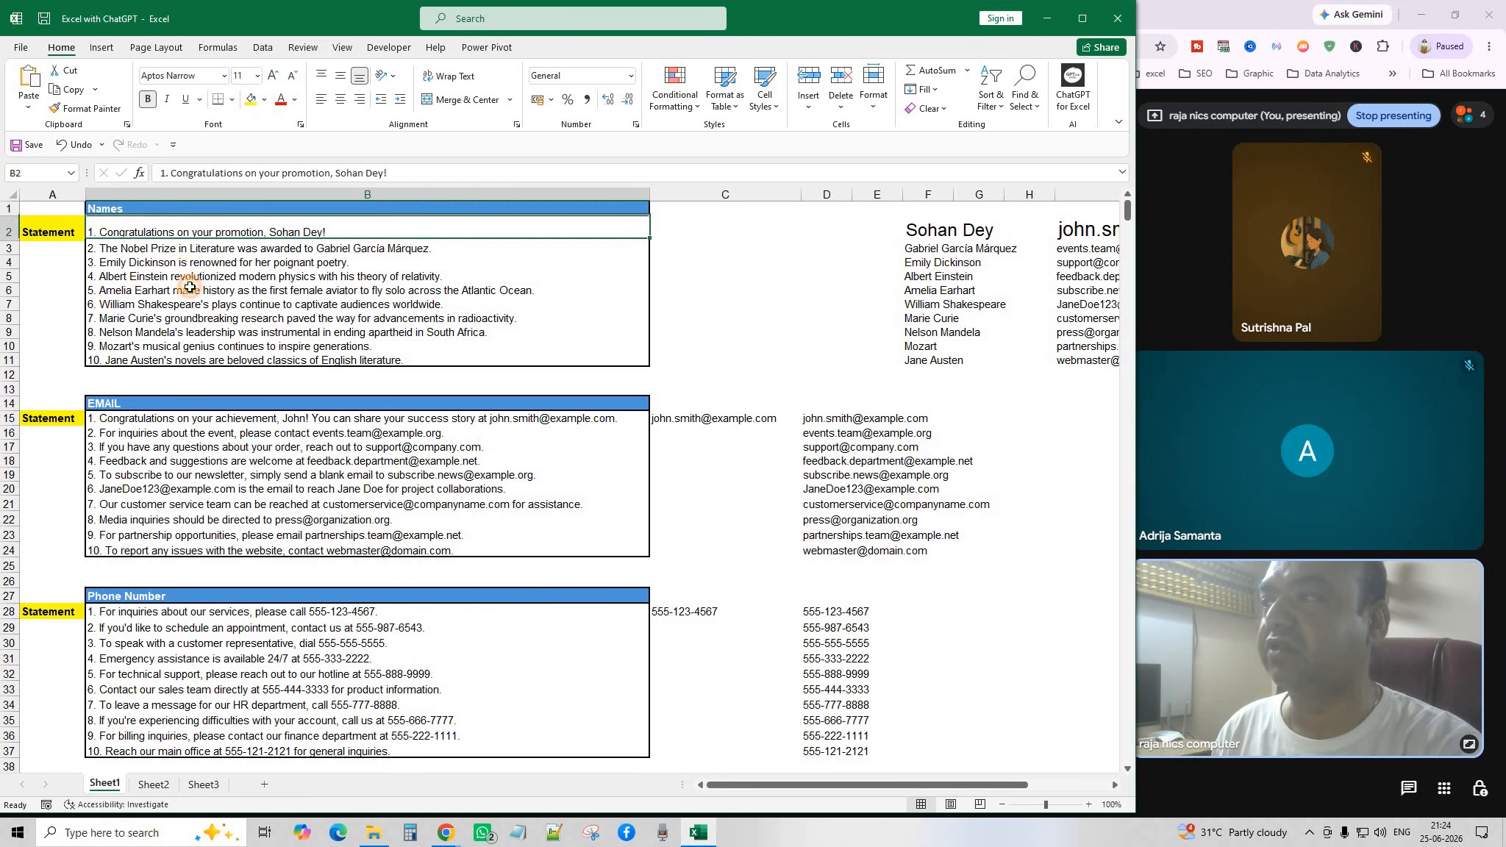
left_click_drag(190, 287, 205, 360)
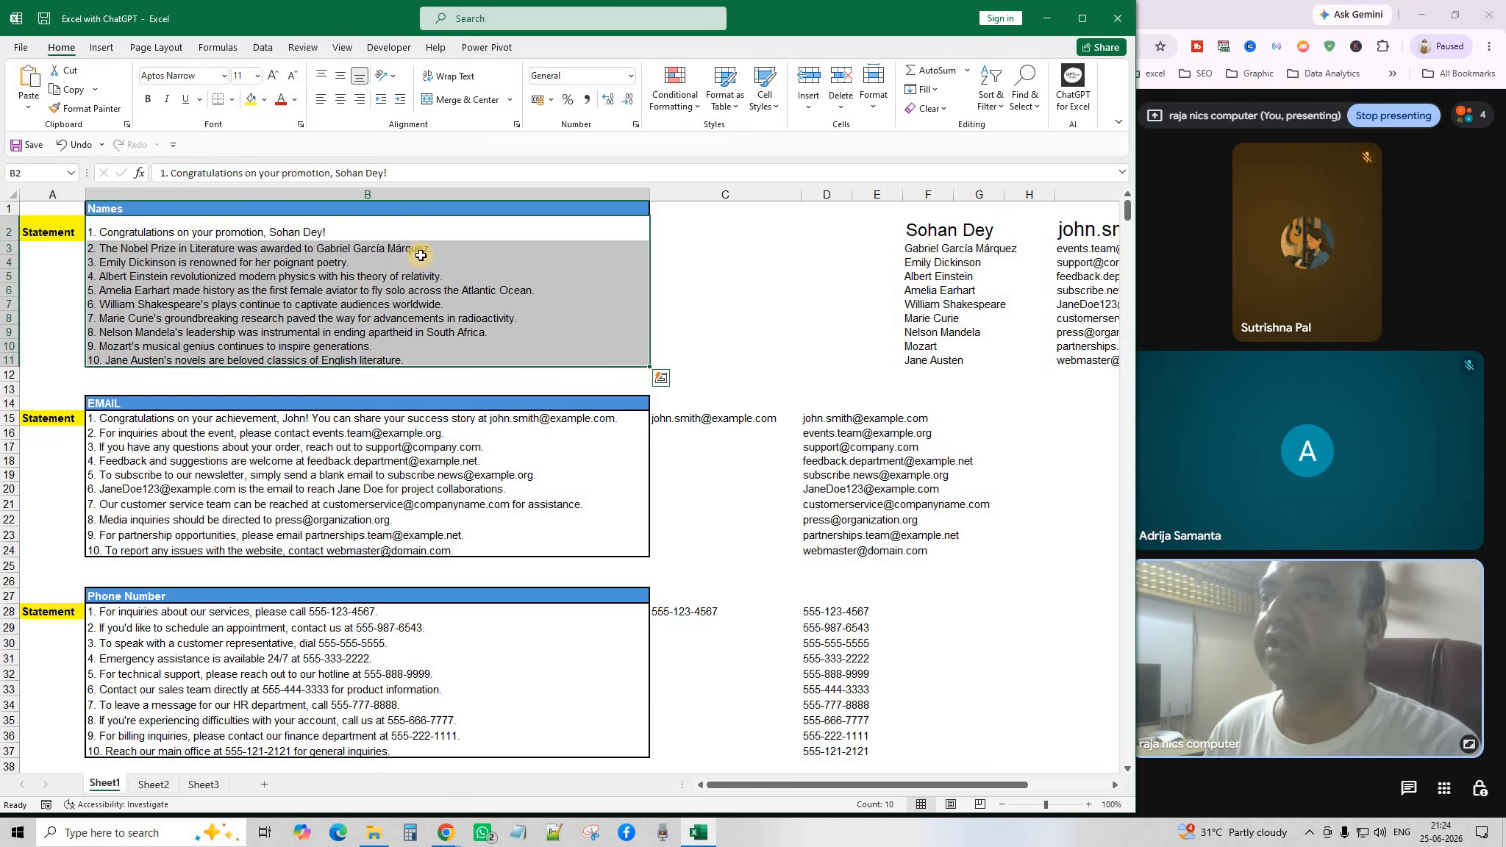
left_click(370, 231)
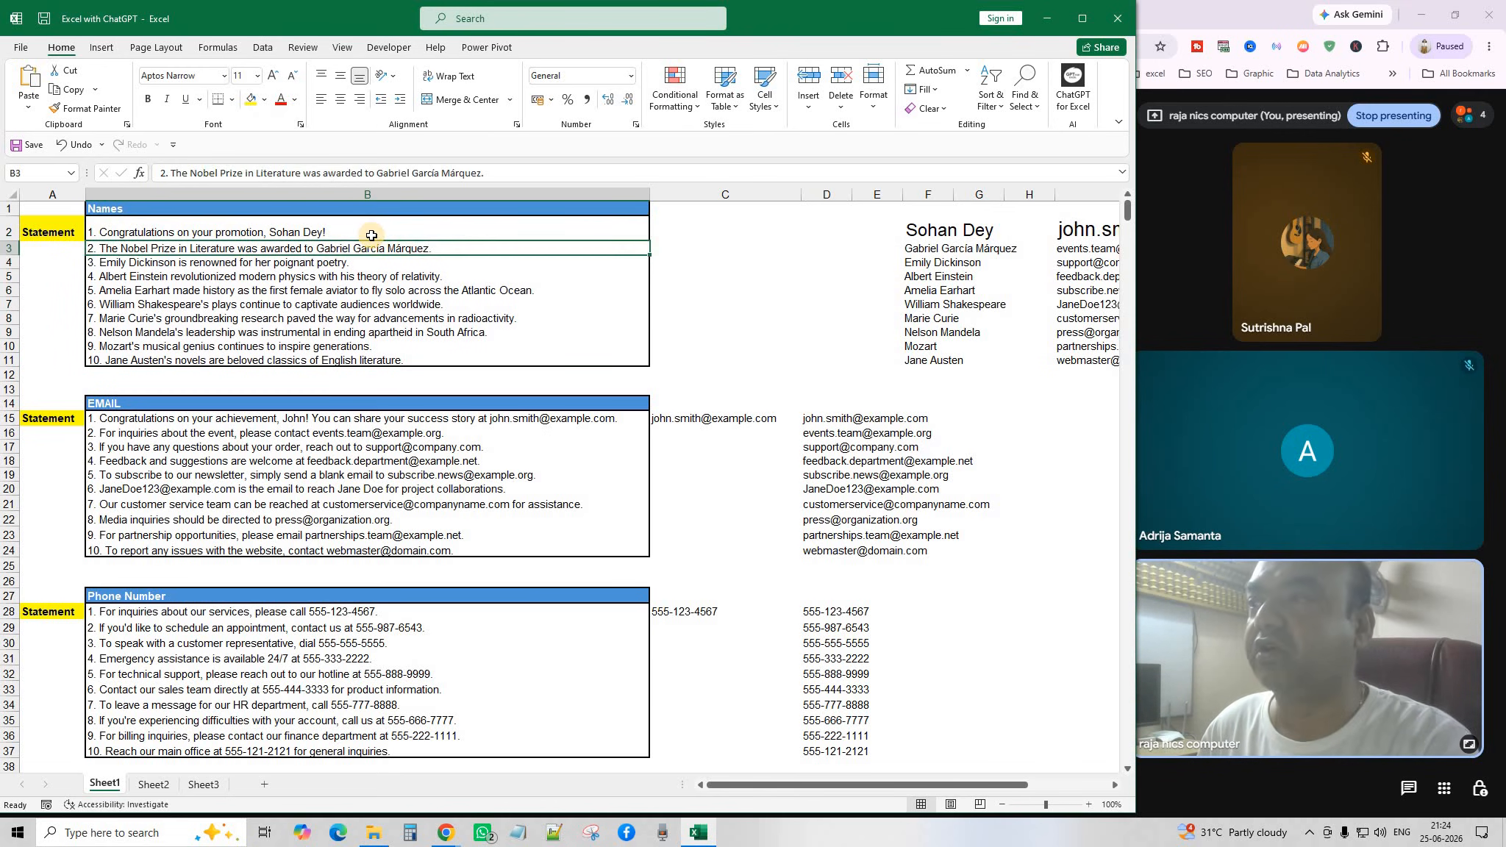
left_click(706, 231)
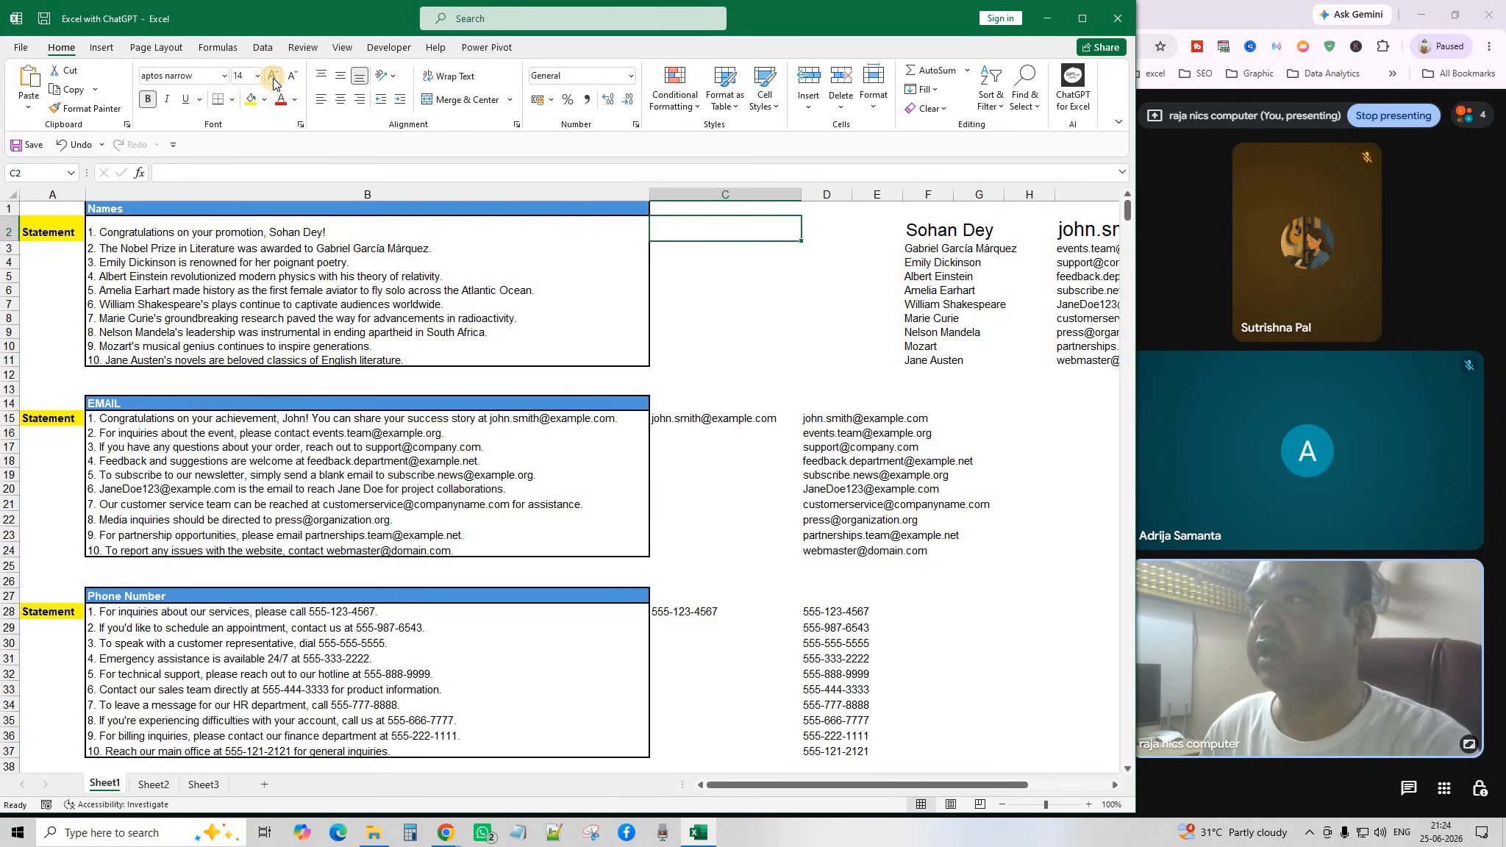
left_click(743, 290)
left_click(707, 232)
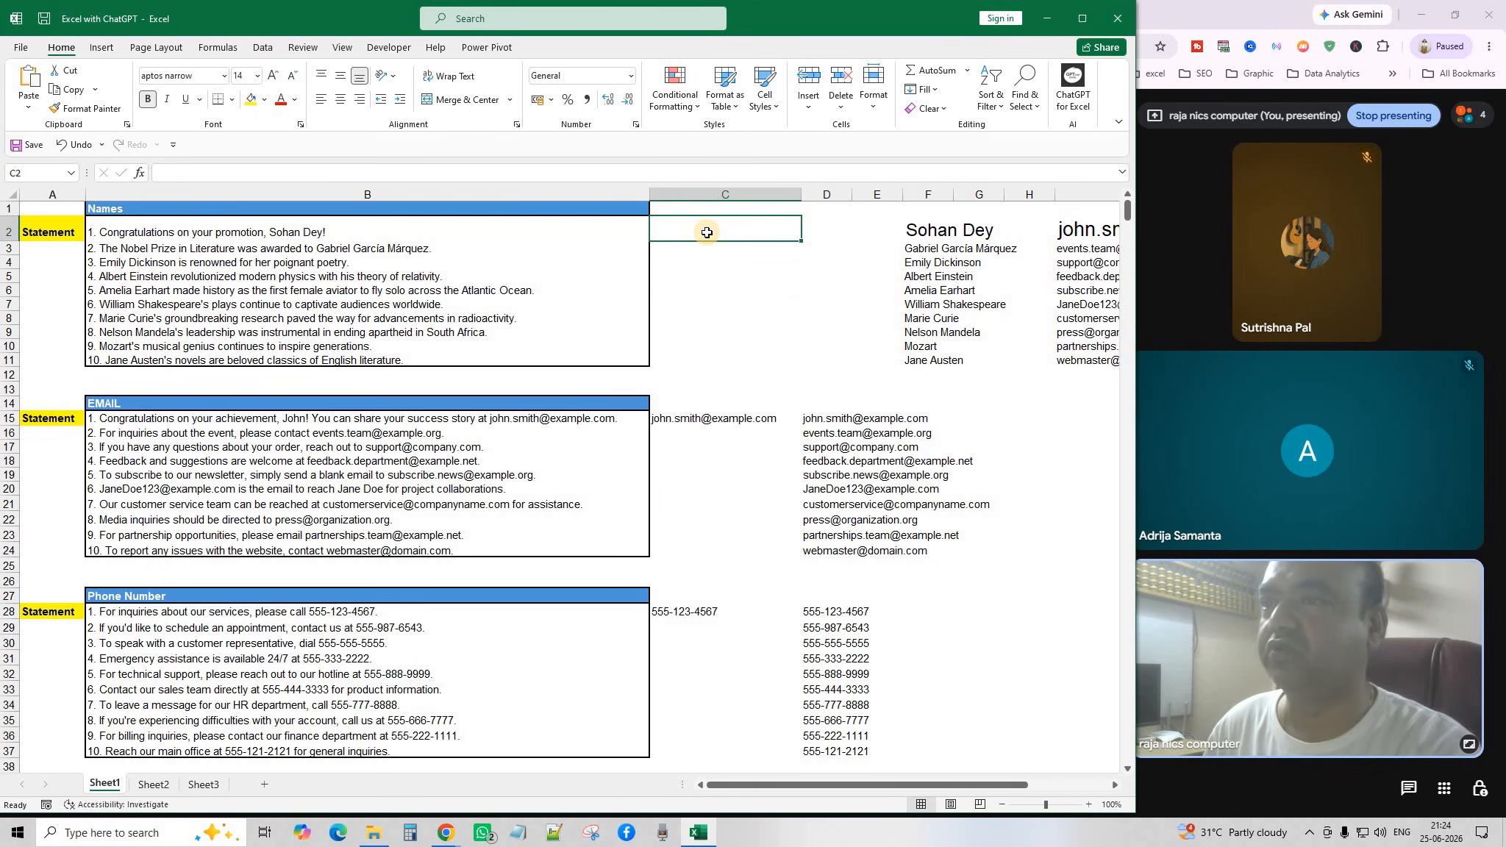
type("=ai")
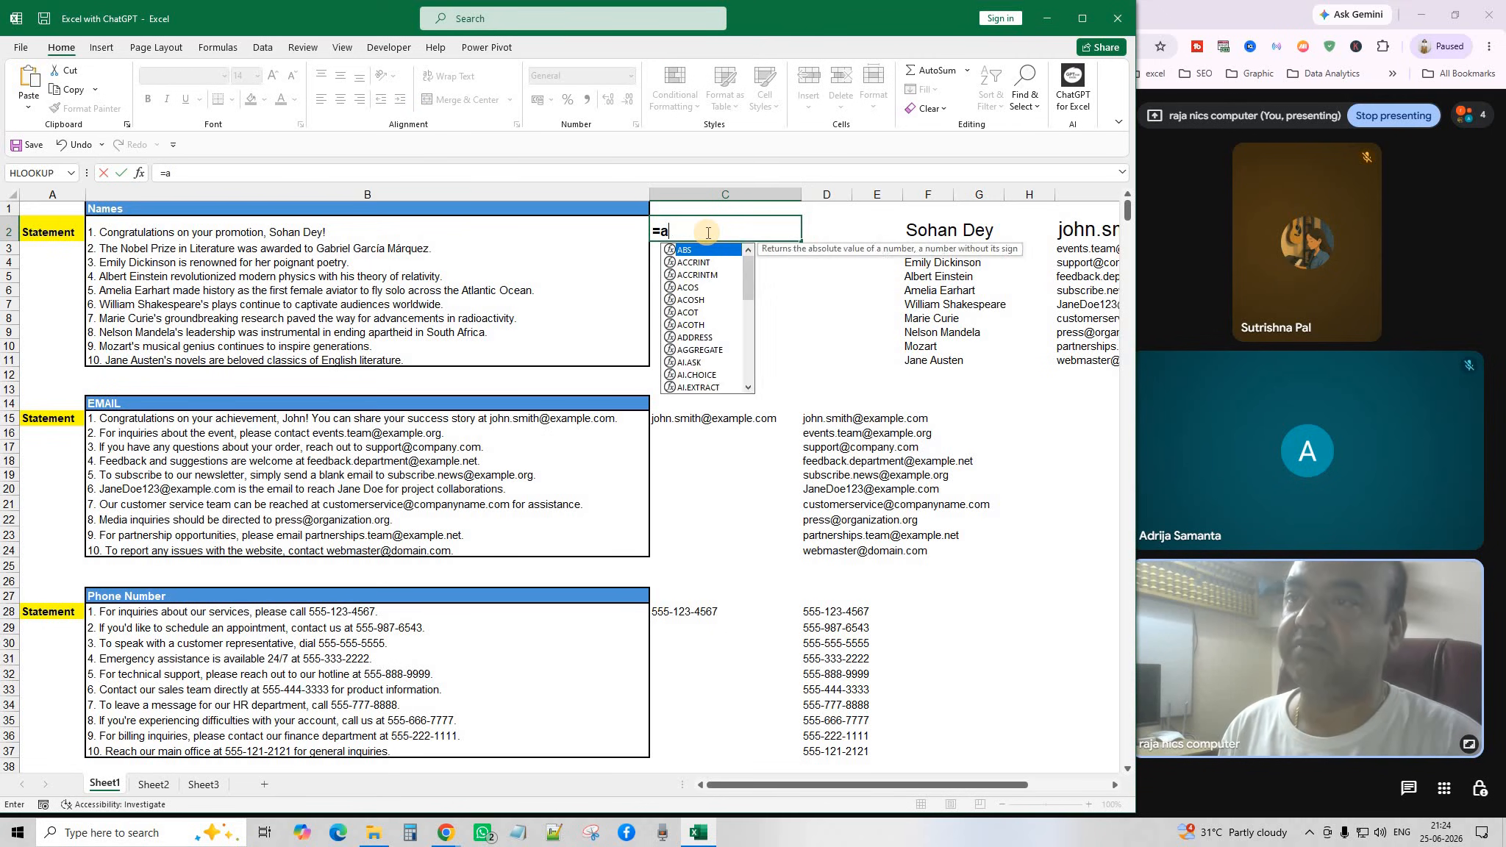
Enter =AI.EXTRACT(B2:B11,"NAME") in C2, spilling ten extracted names down column C.
key("BackSpace")
key("BackSpace")
type("AI")
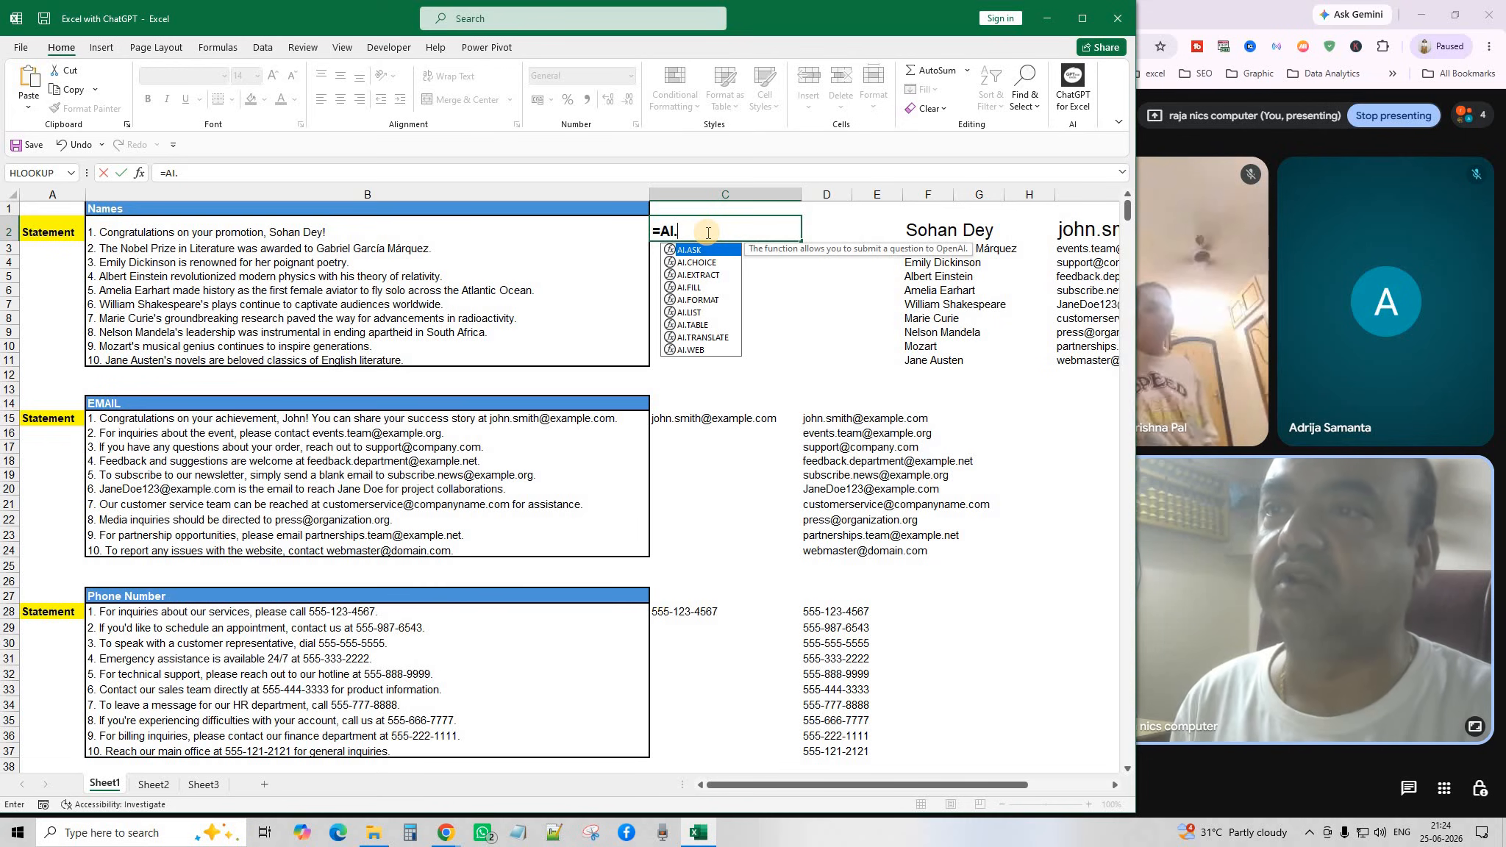
type(".")
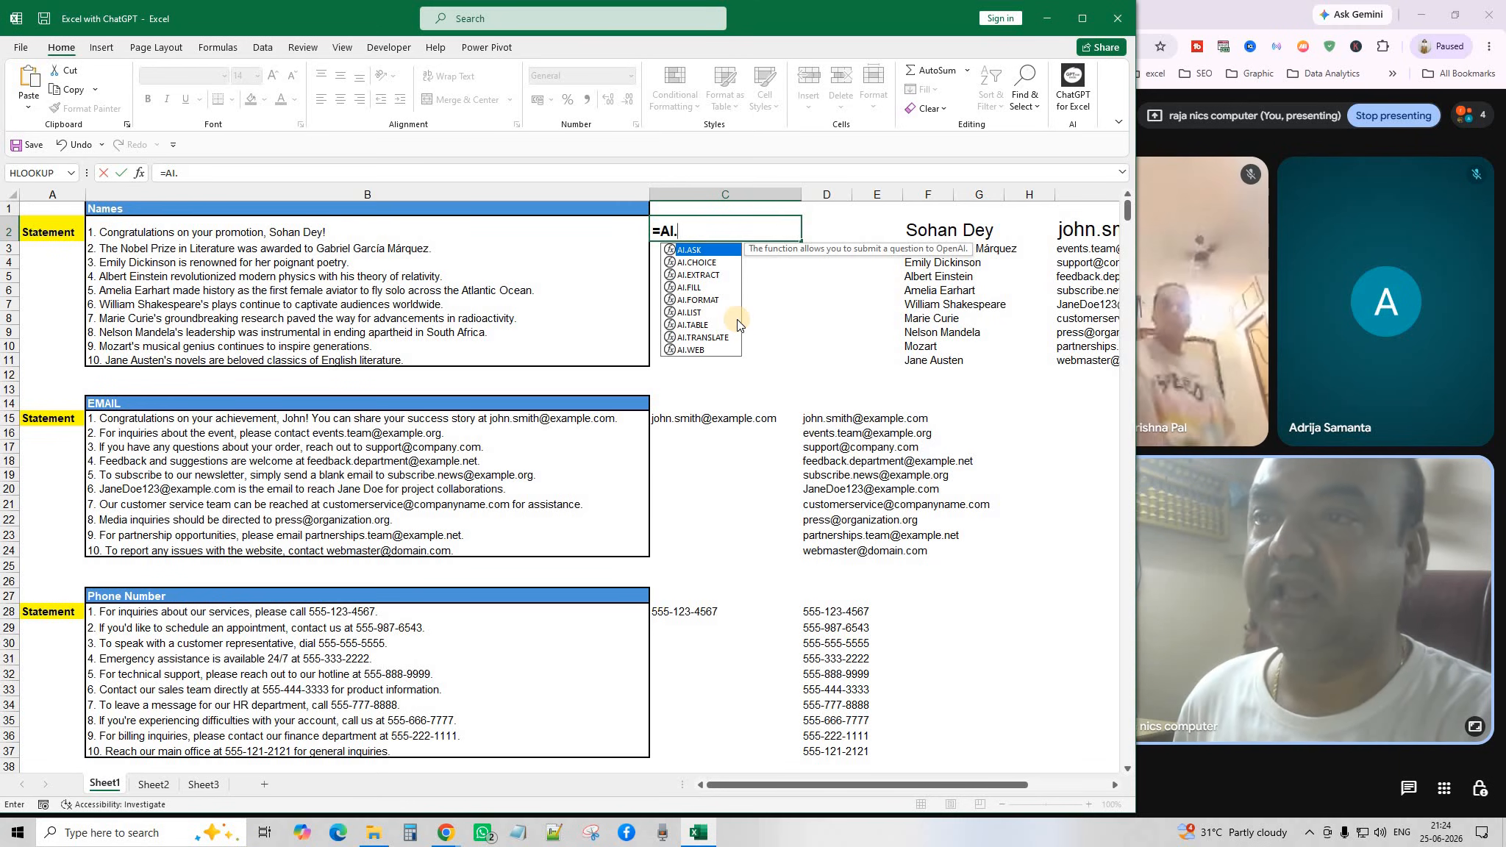
key("Down")
key("Down")
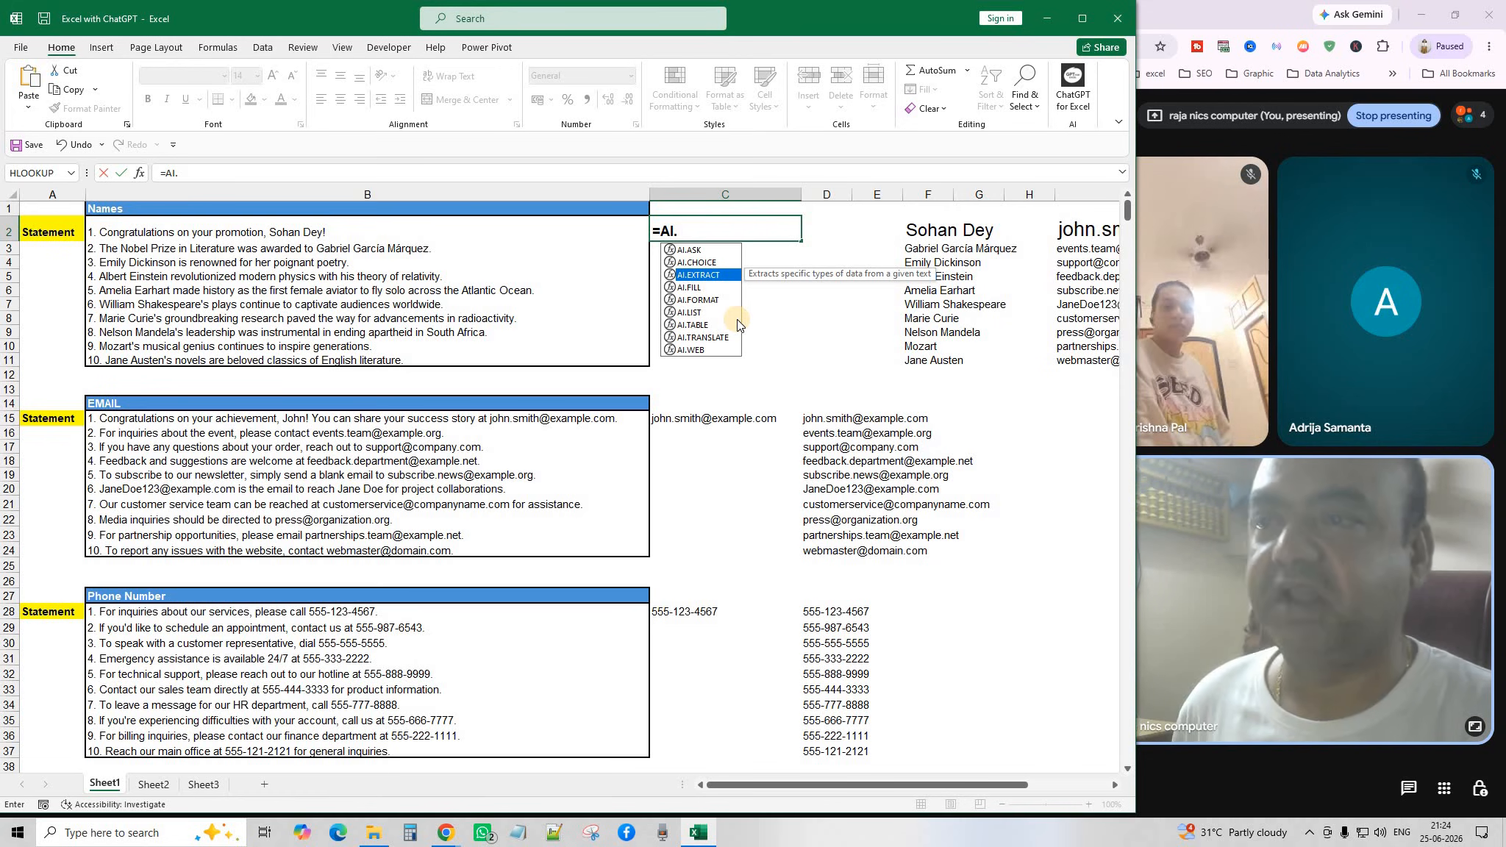
key("Tab")
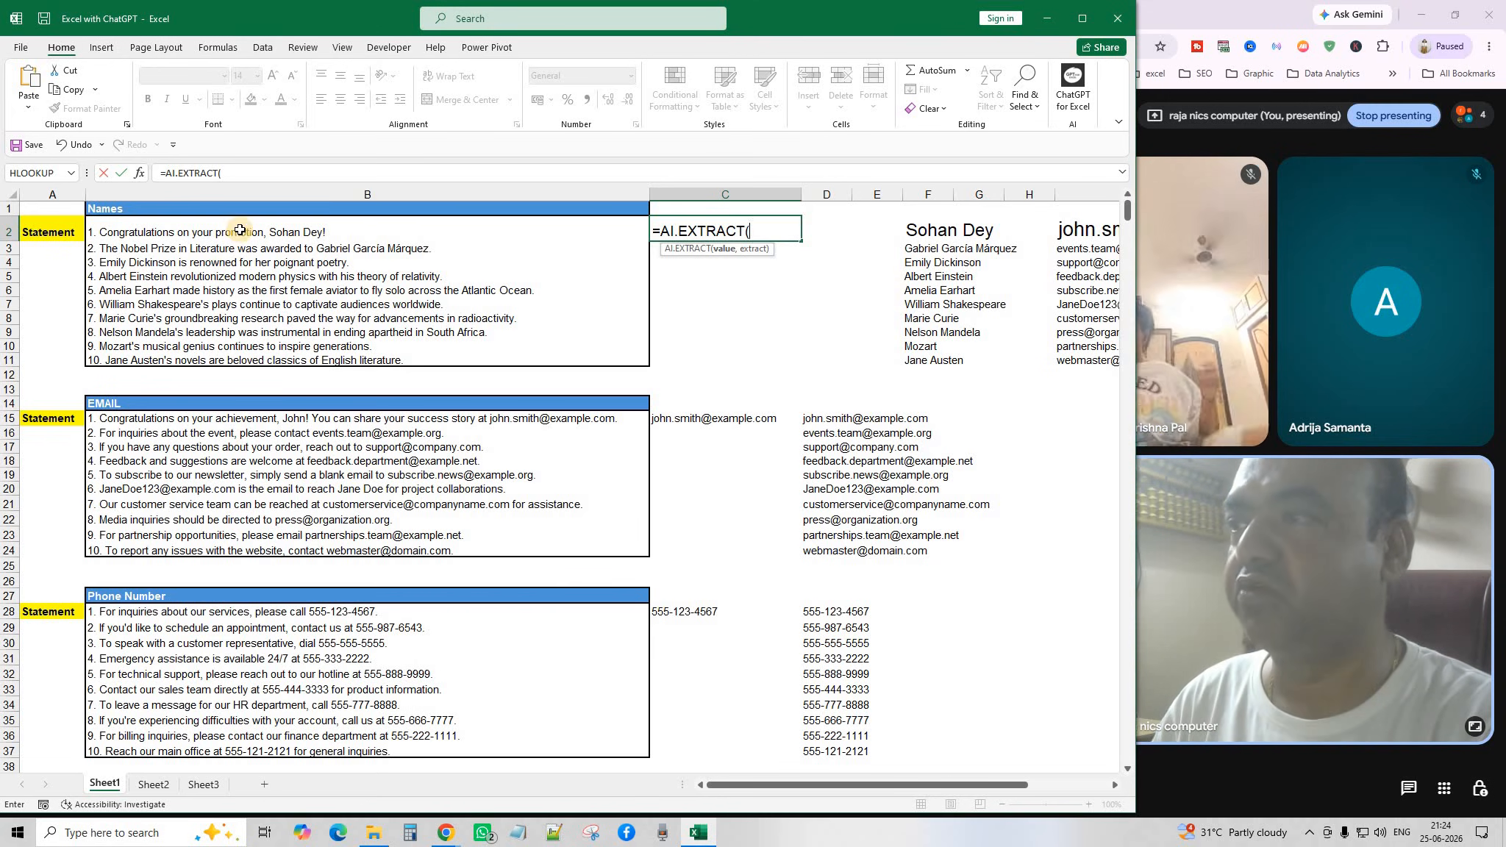
left_click_drag(240, 232, 247, 360)
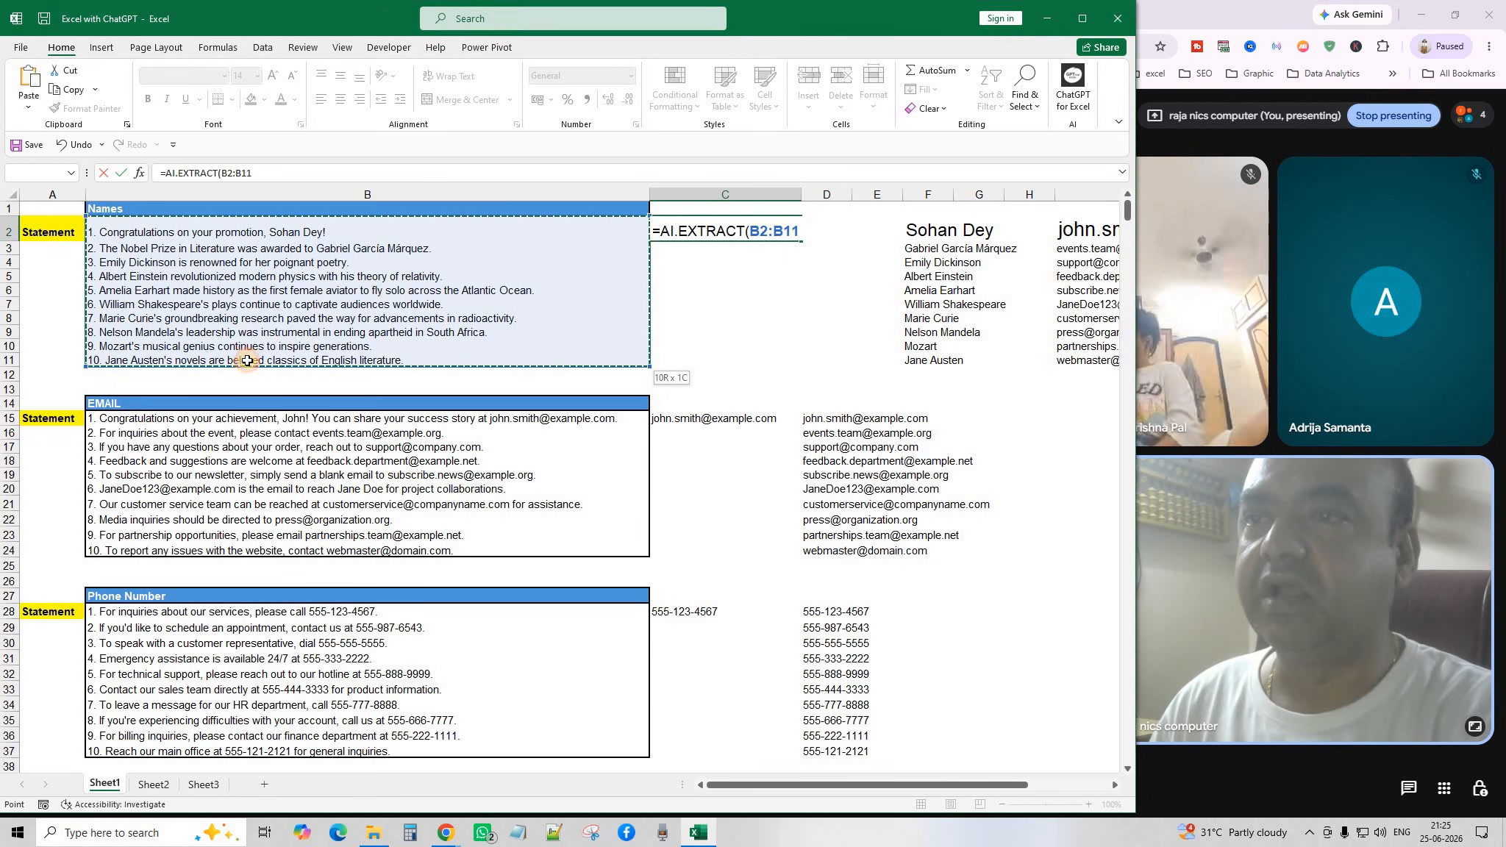
left_click(800, 232)
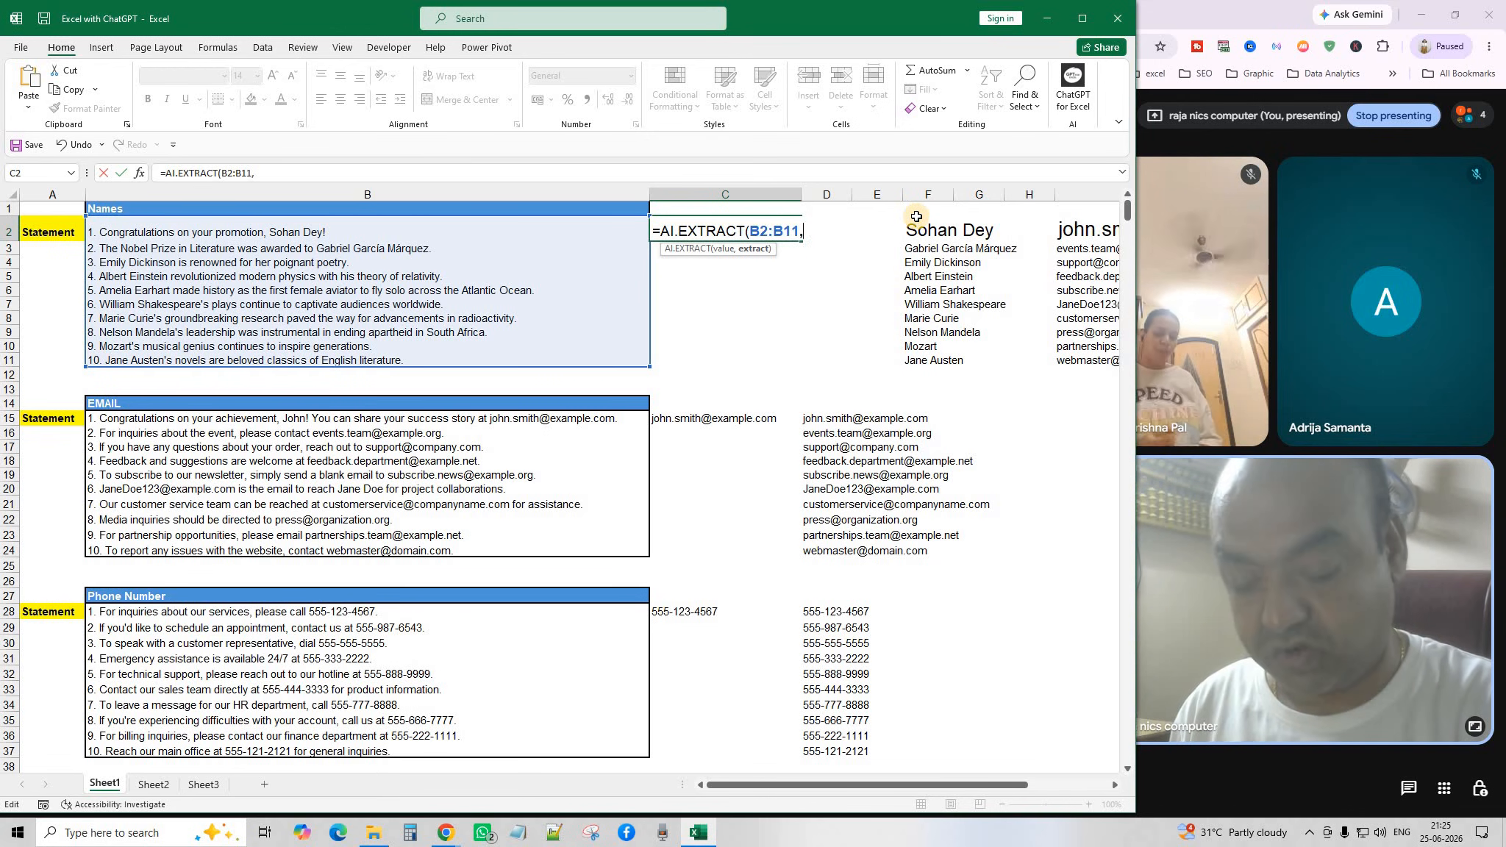
type("NAME")
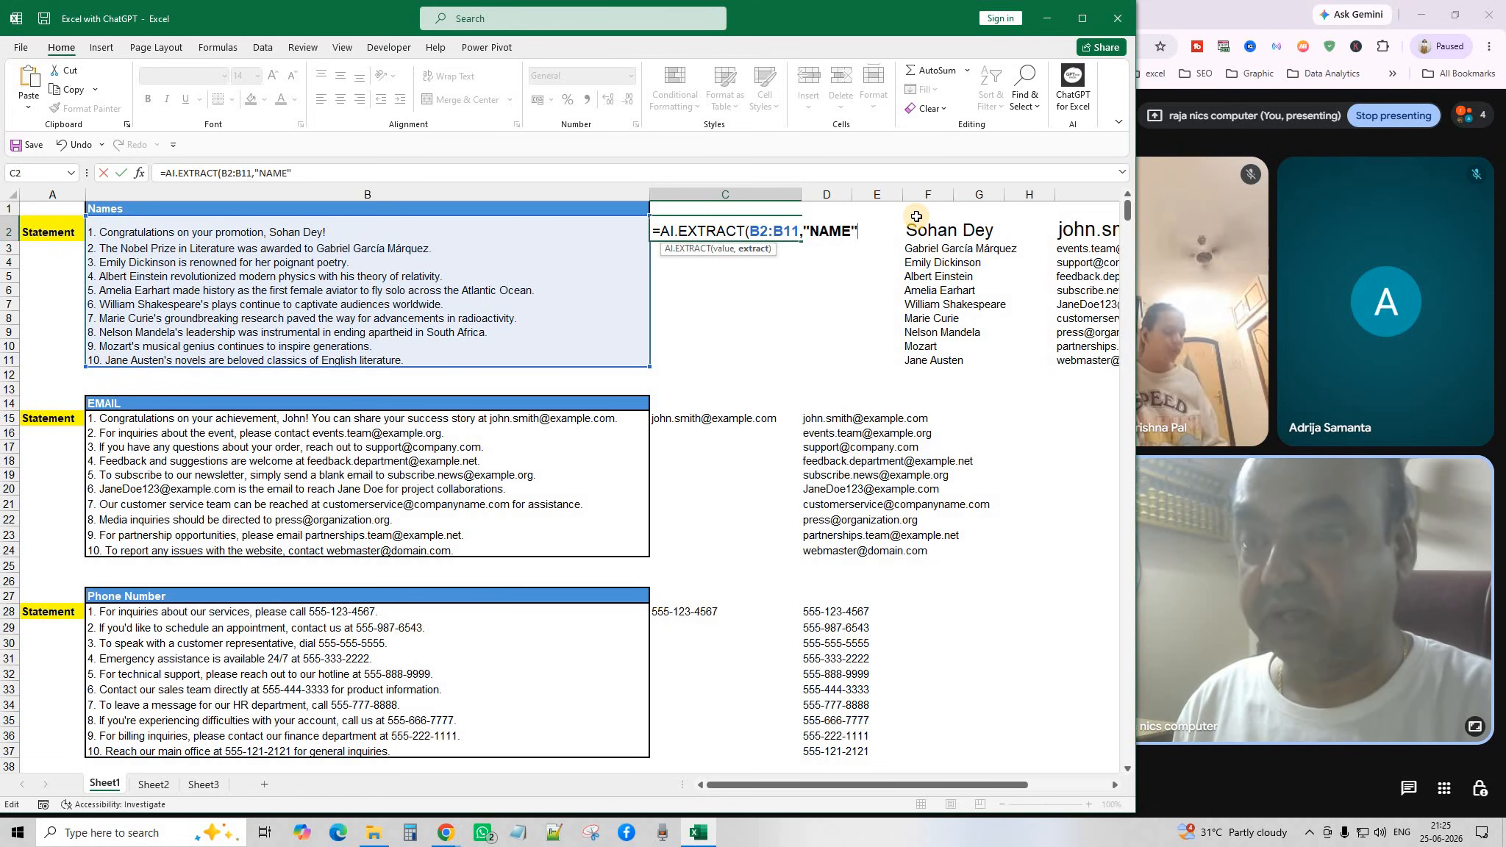
type("\")")
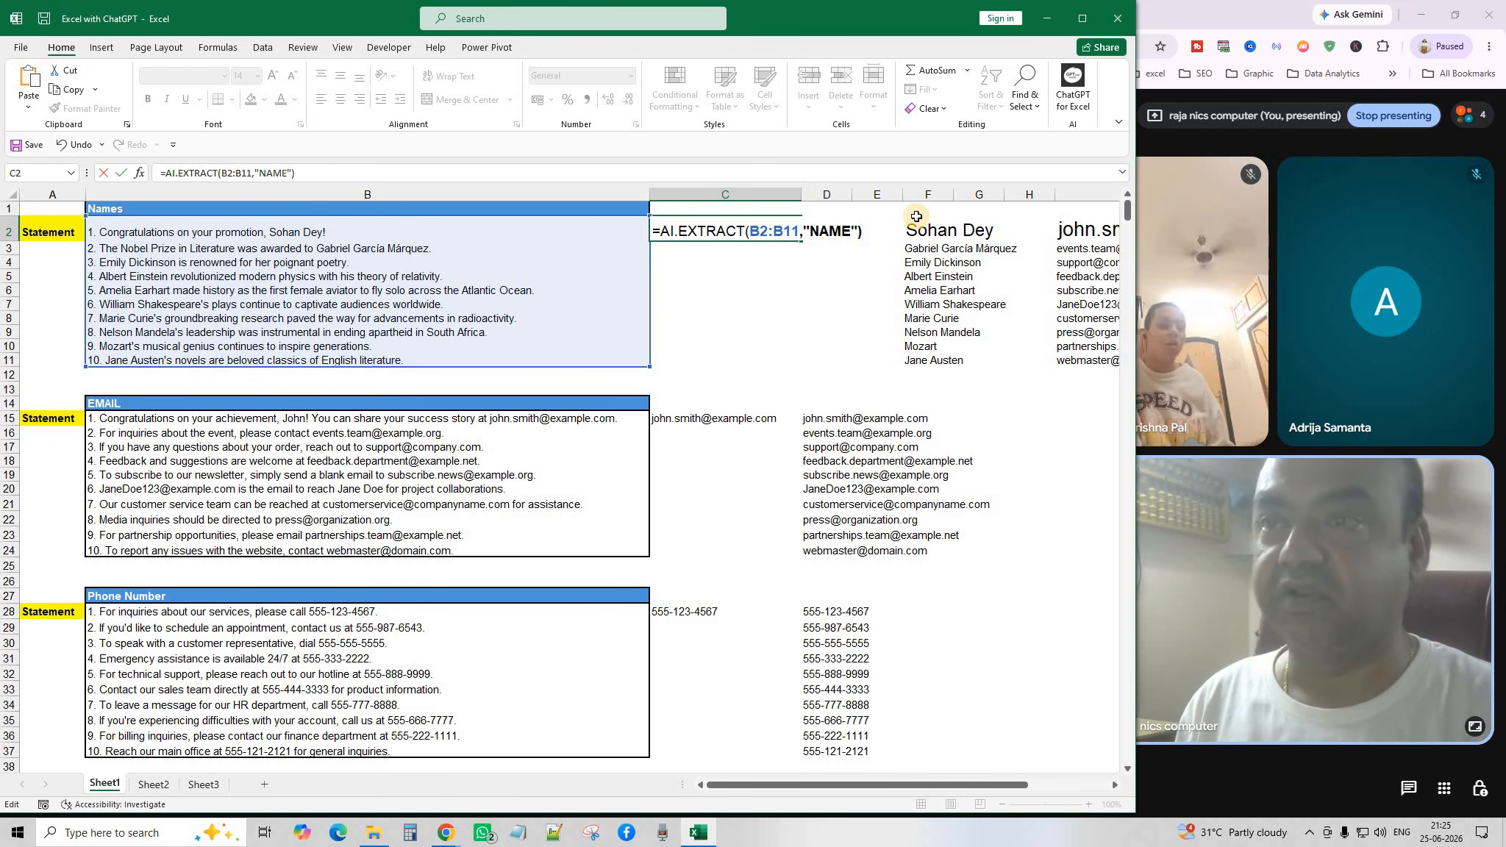
key("Return")
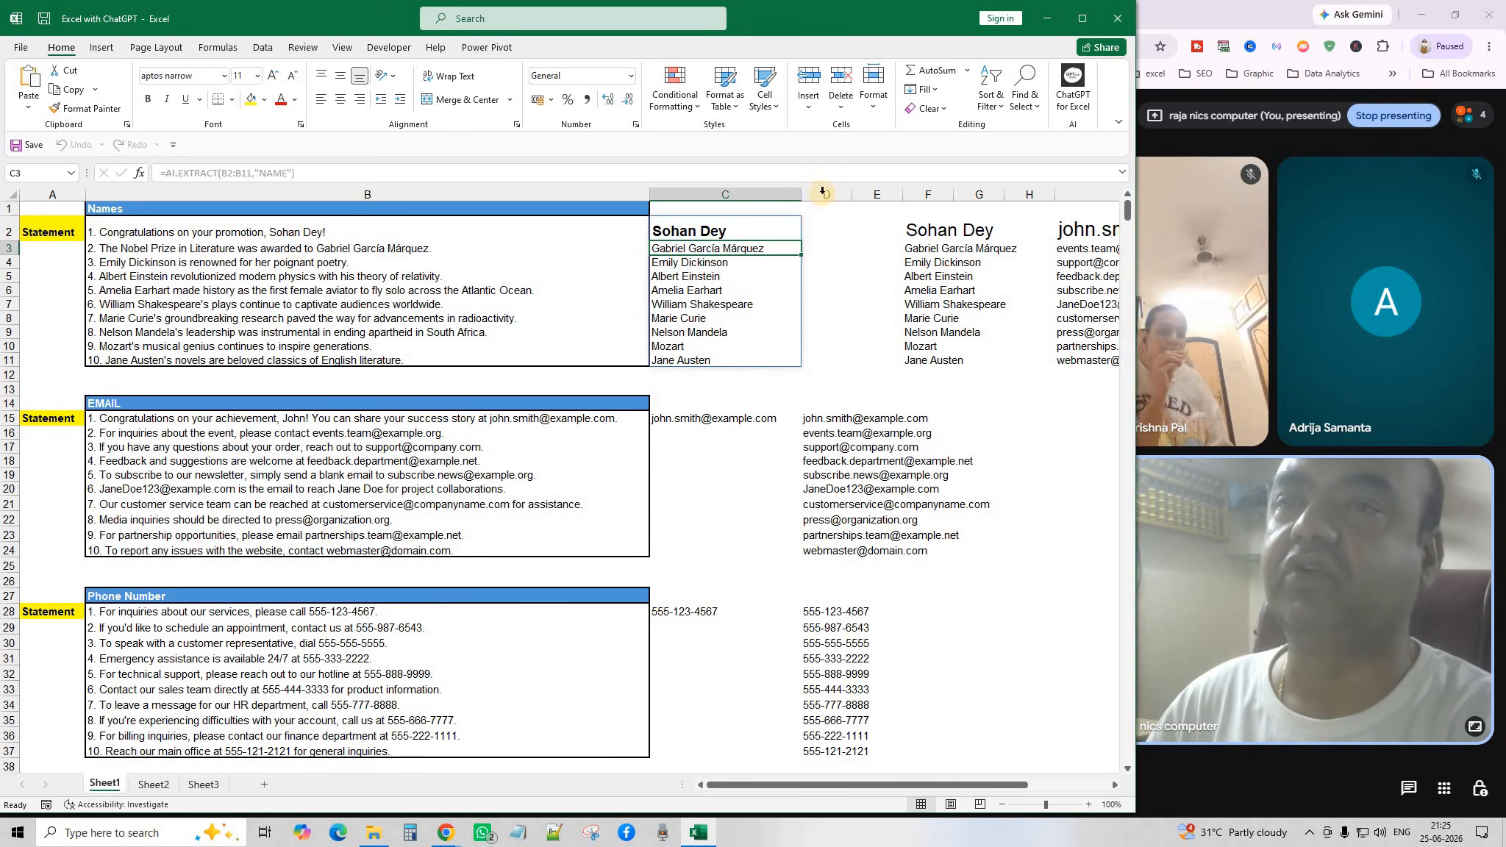
Inspect the extracted names and their formula, then select the spill range C2:C11.
left_click(706, 303)
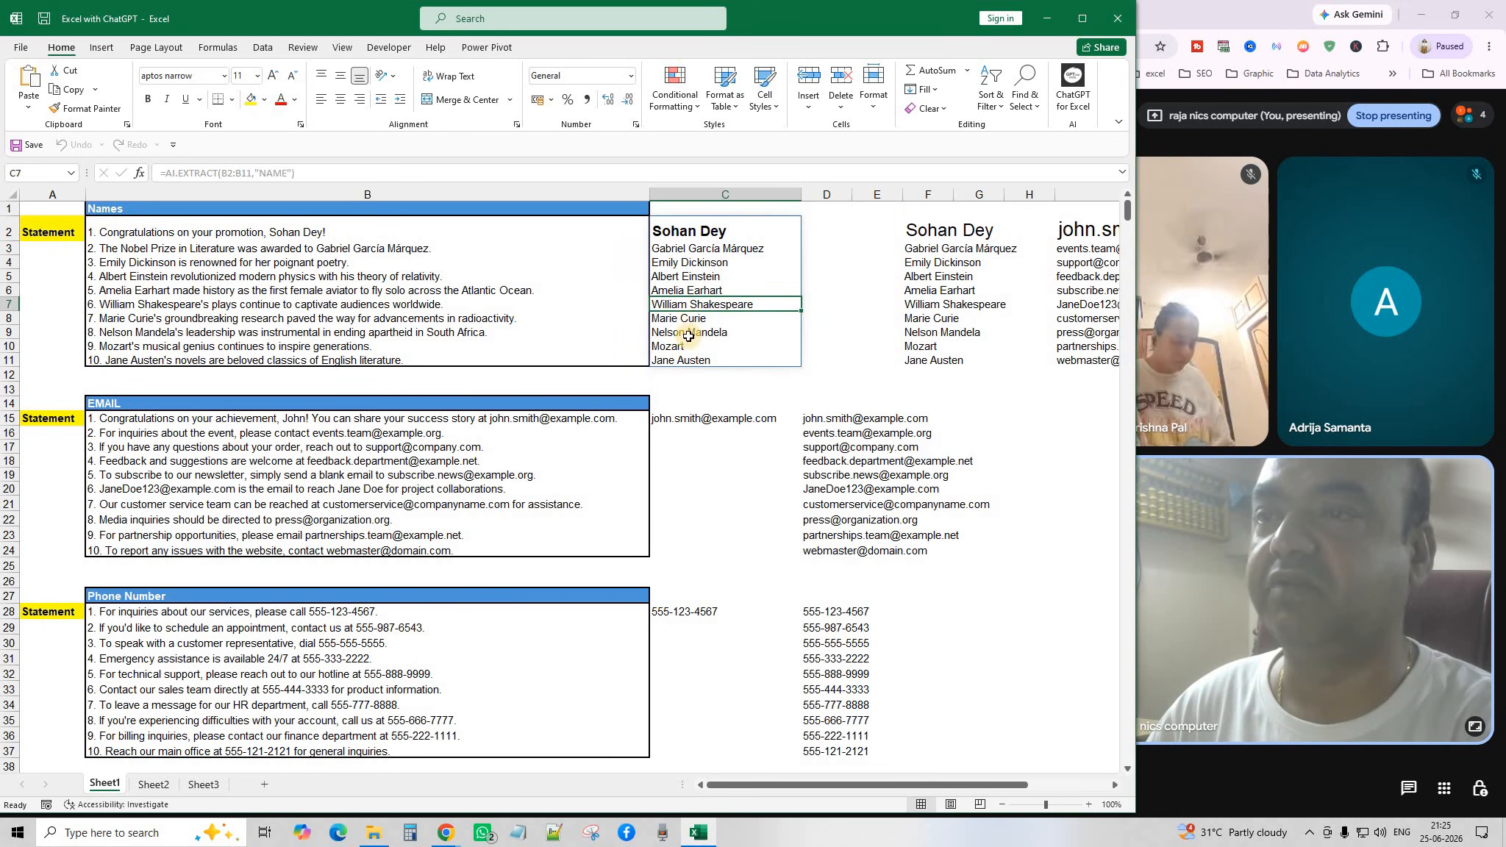
left_click(684, 375)
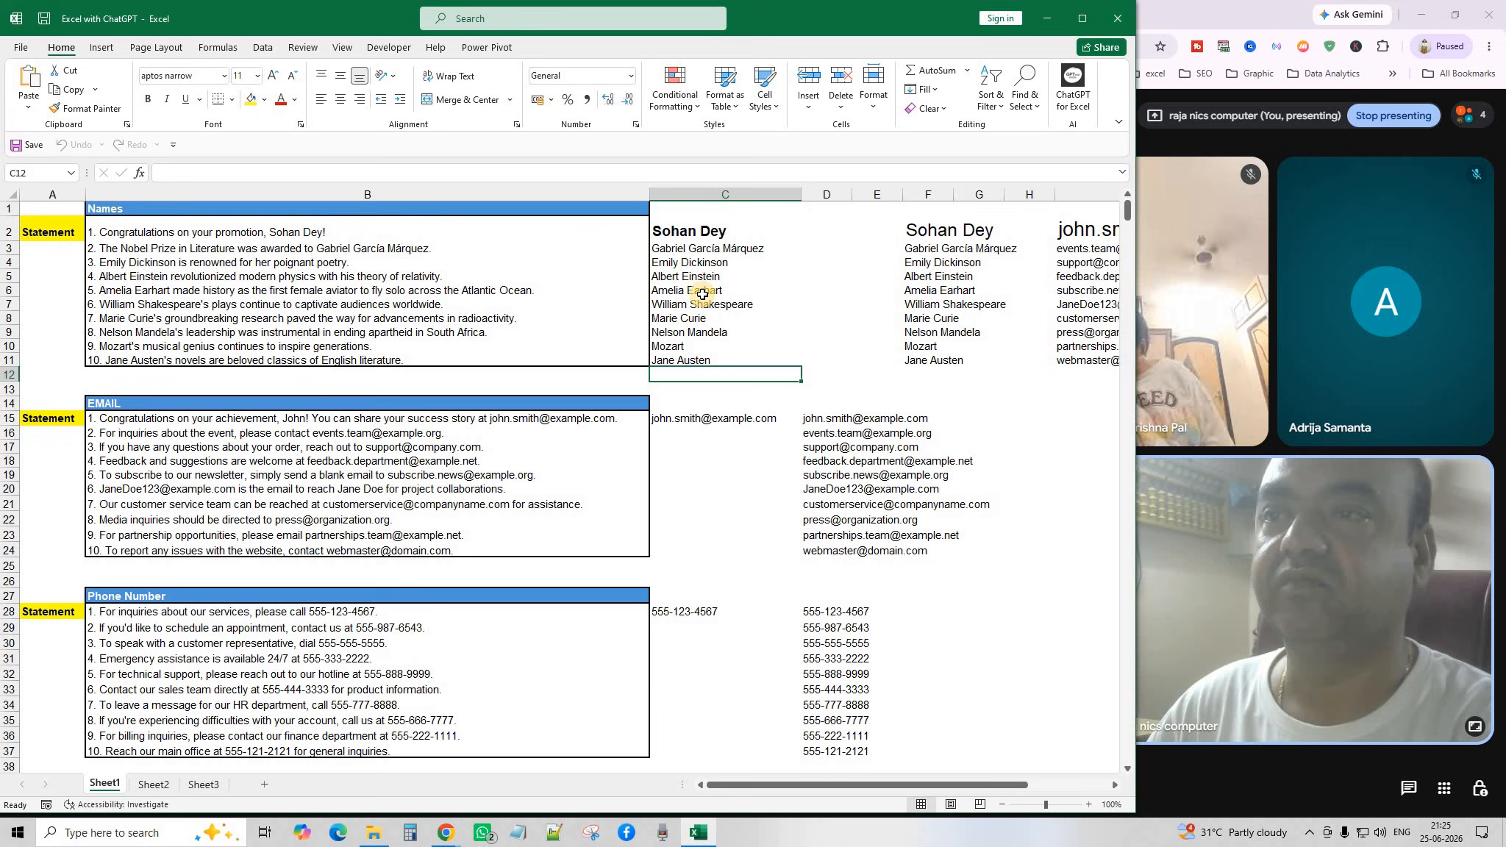
left_click(695, 249)
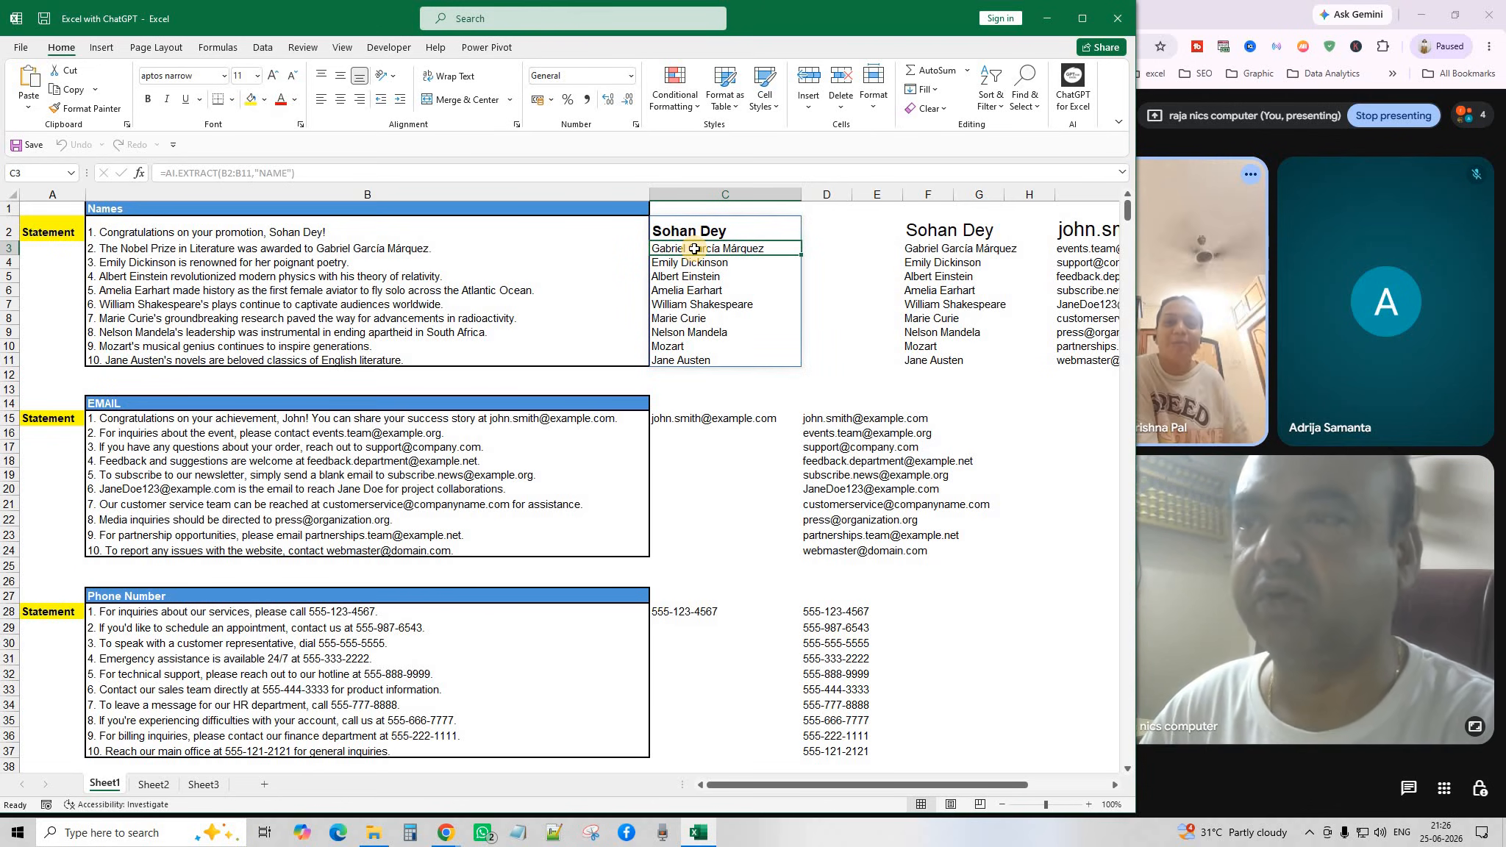
left_click_drag(715, 321, 714, 332)
left_click_drag(703, 232, 696, 361)
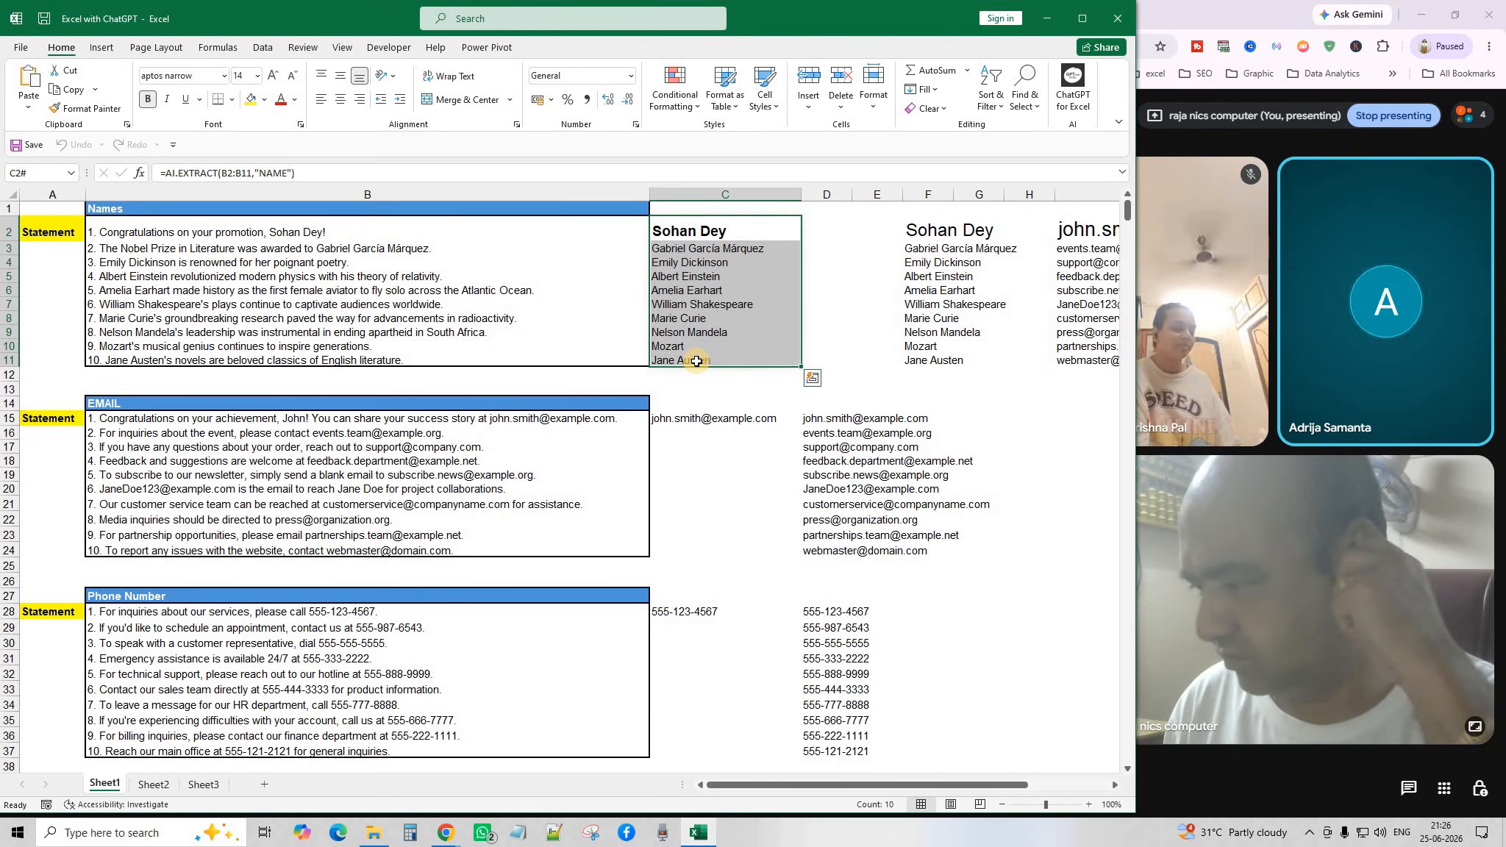
key("Delete")
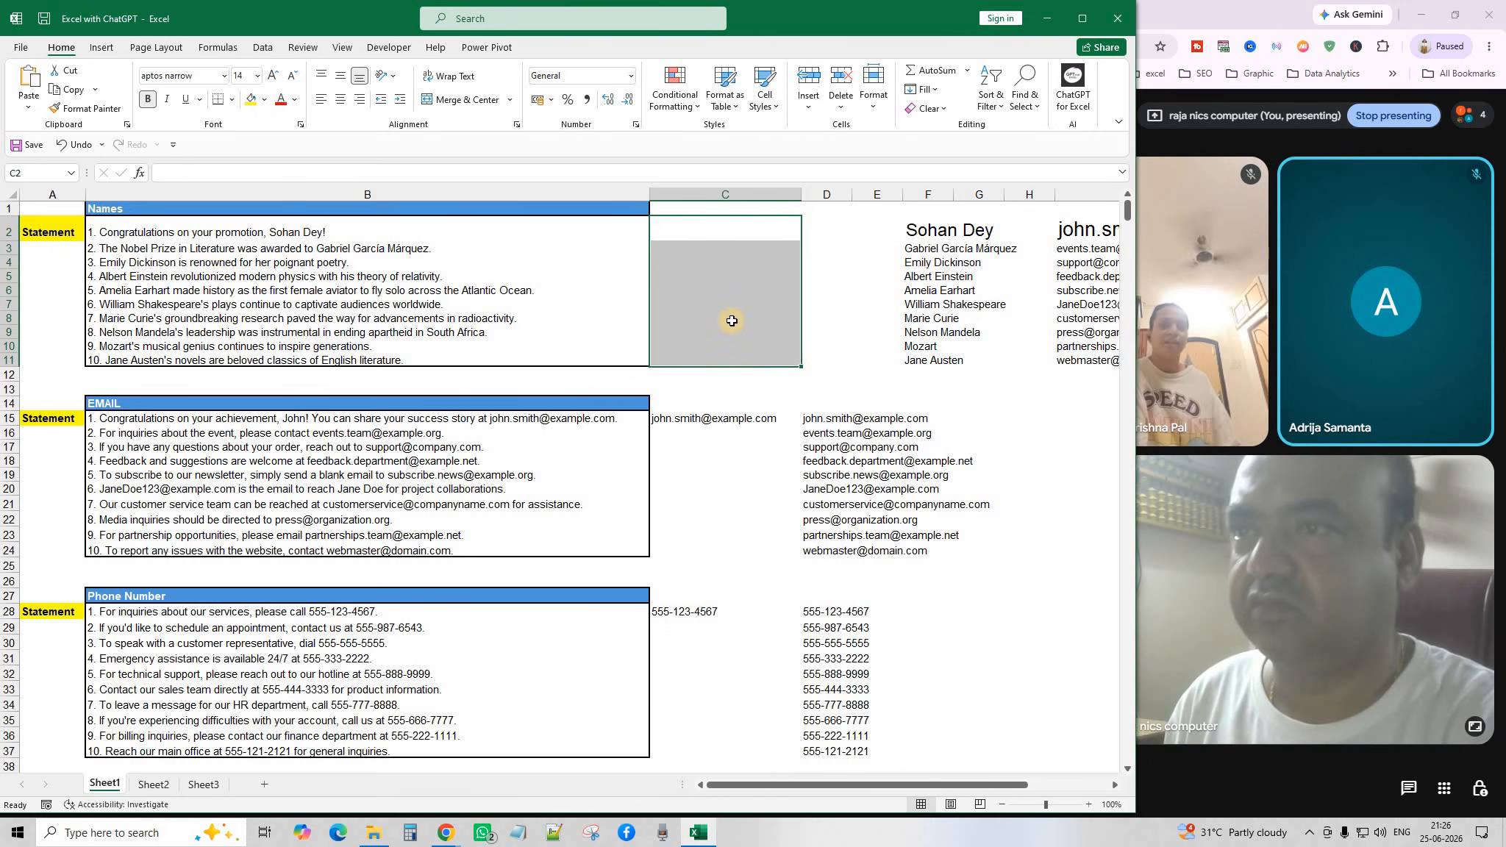
left_click(697, 224)
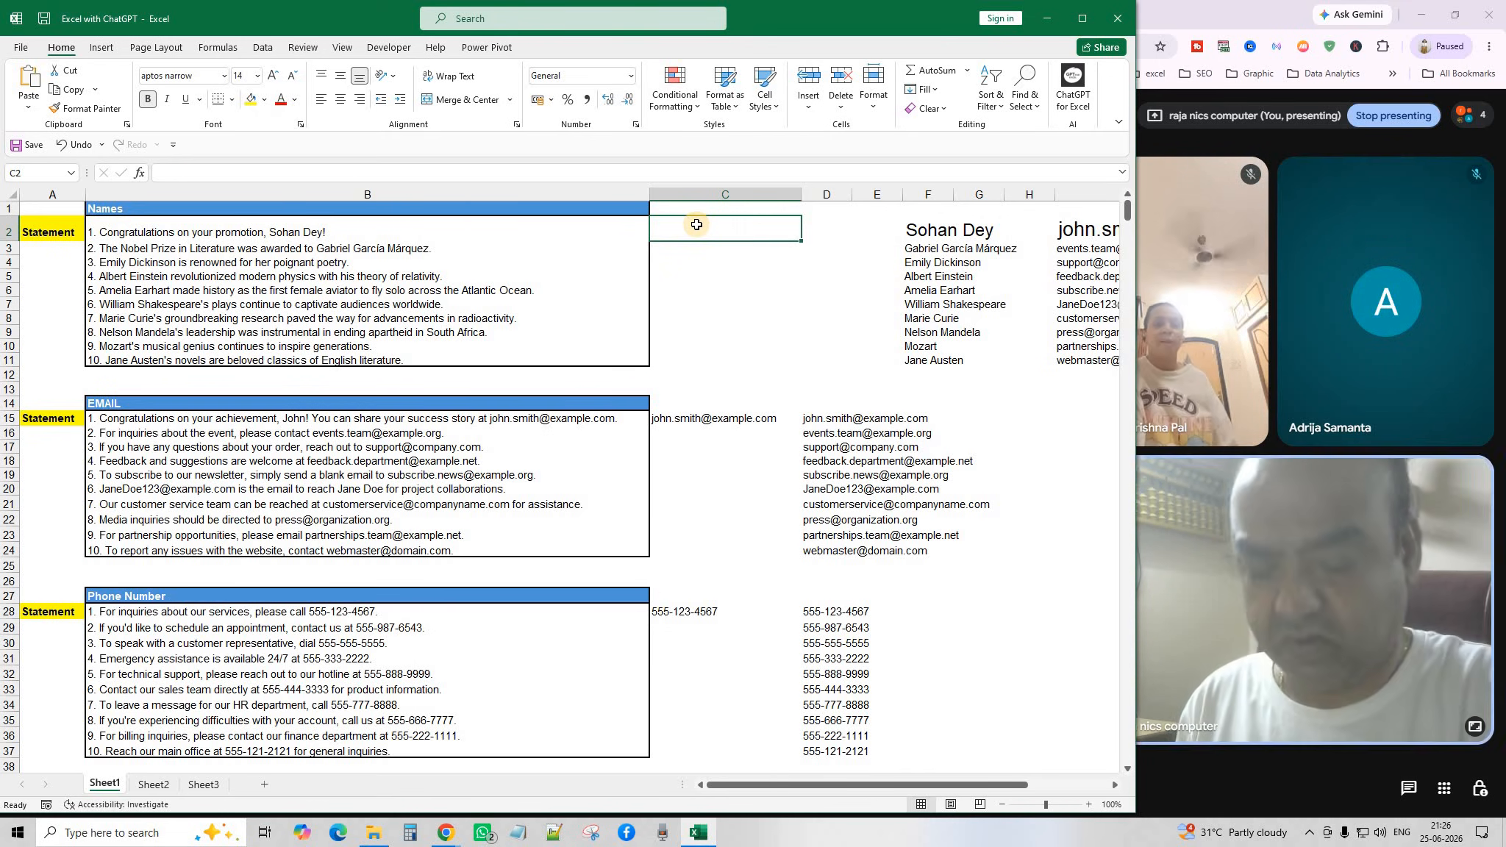
type("=")
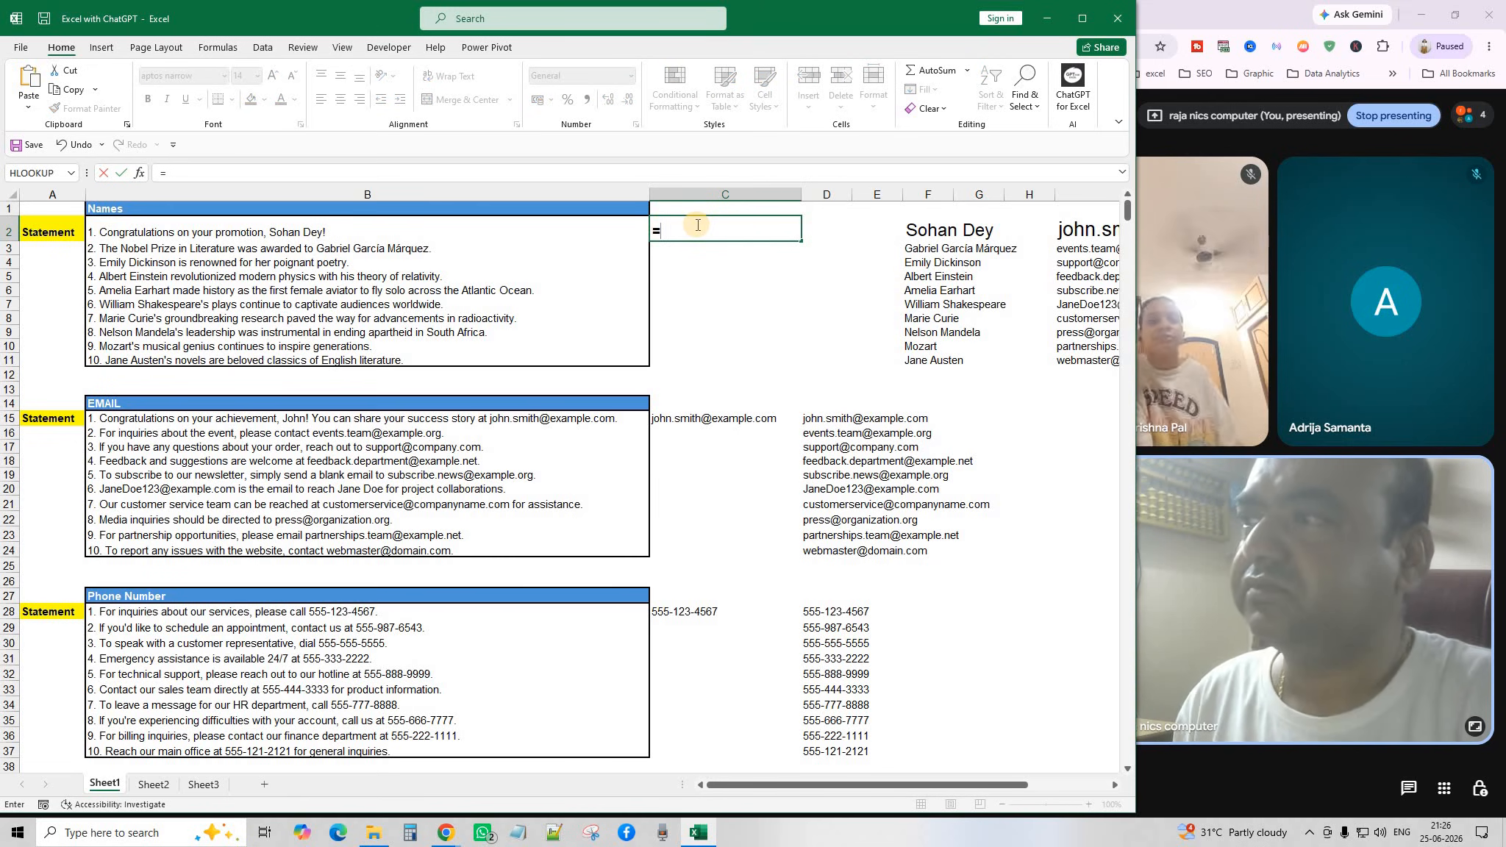
type("AI.")
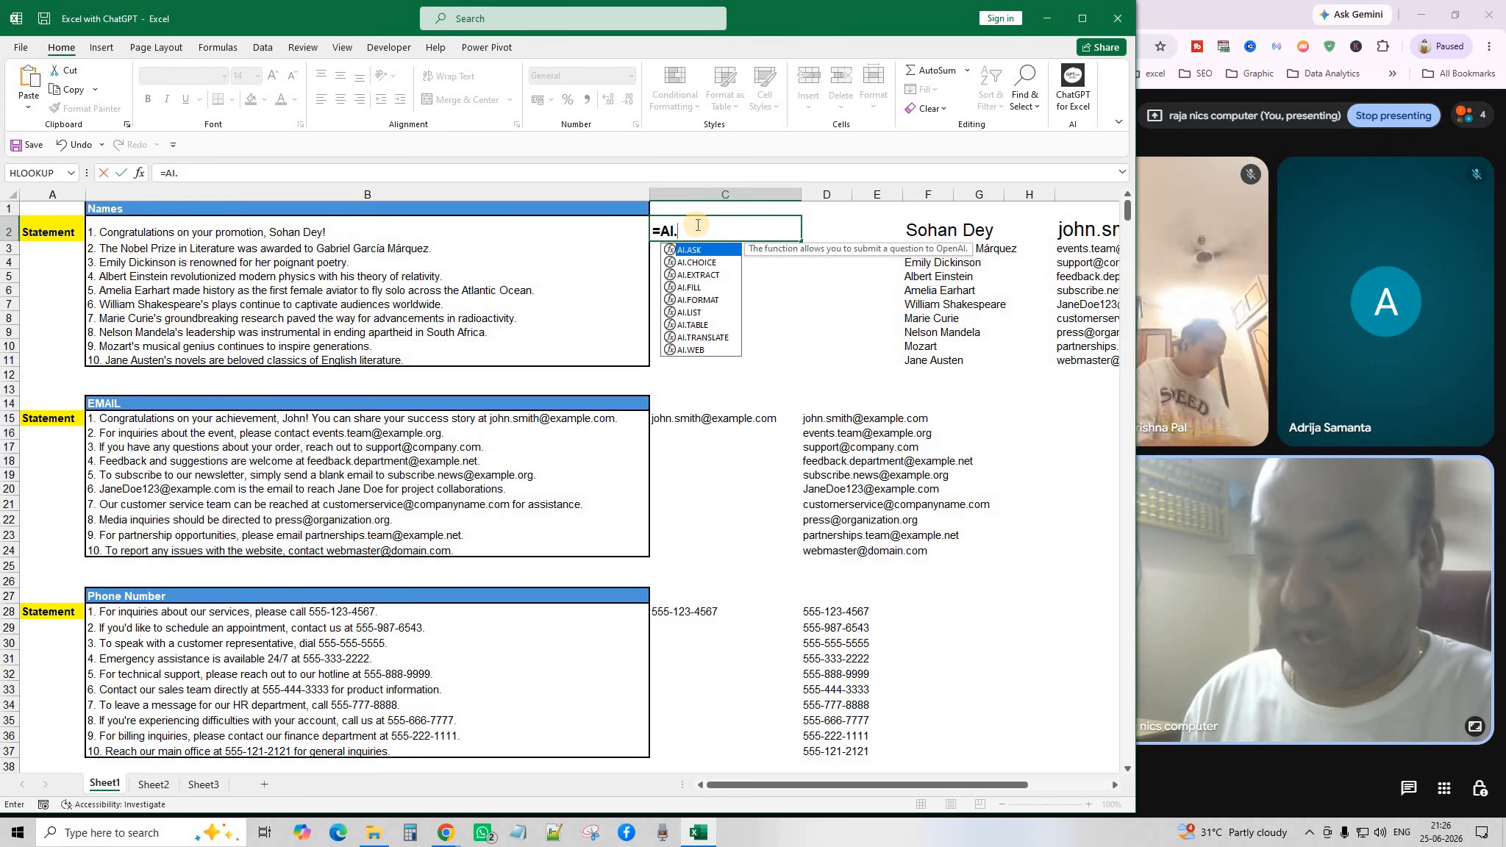
type("E")
key("Tab")
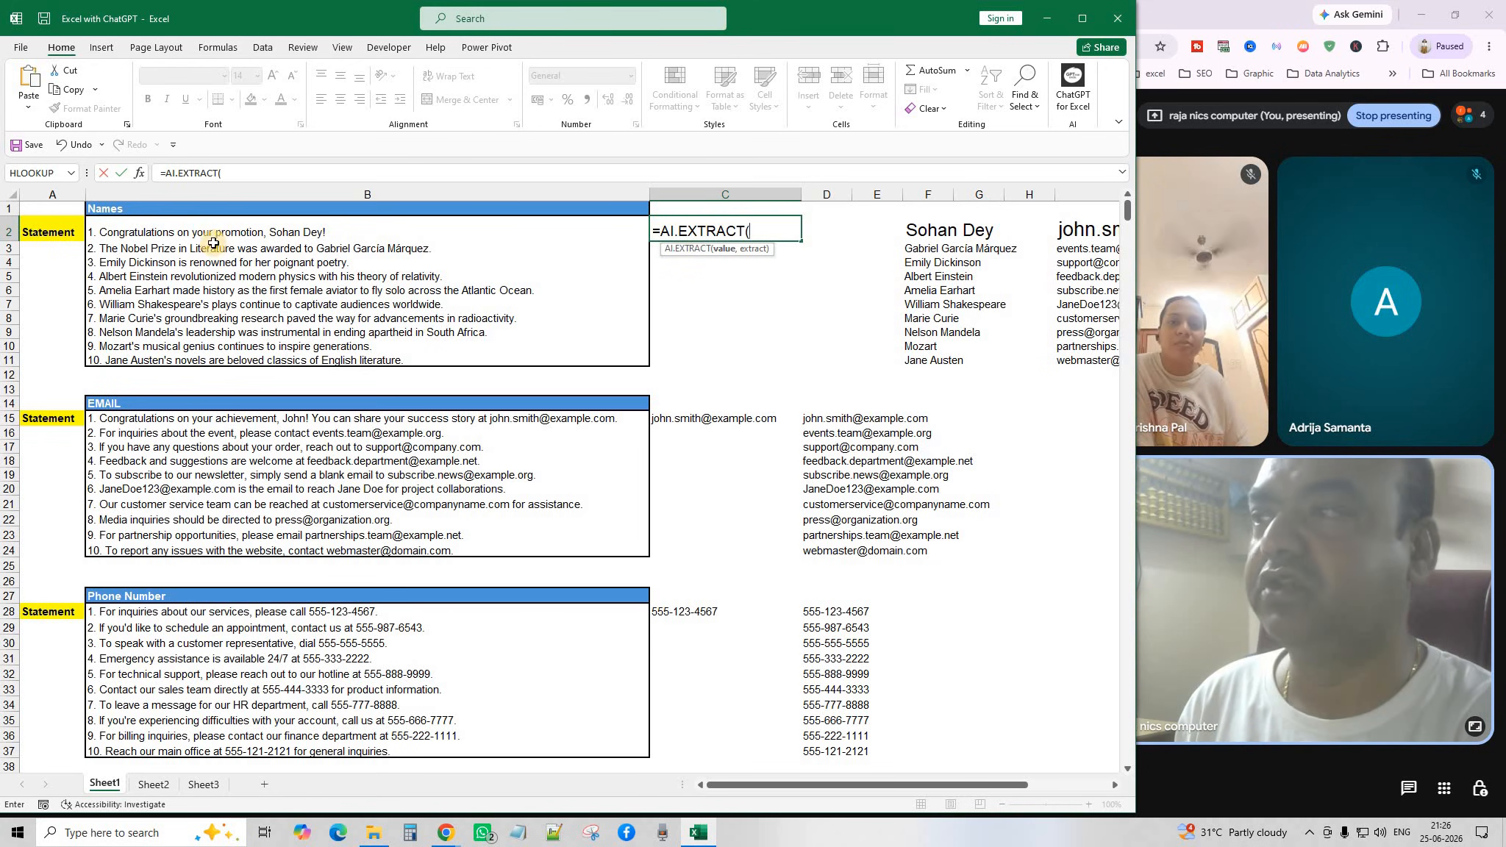
left_click_drag(213, 232, 246, 359)
type(",")
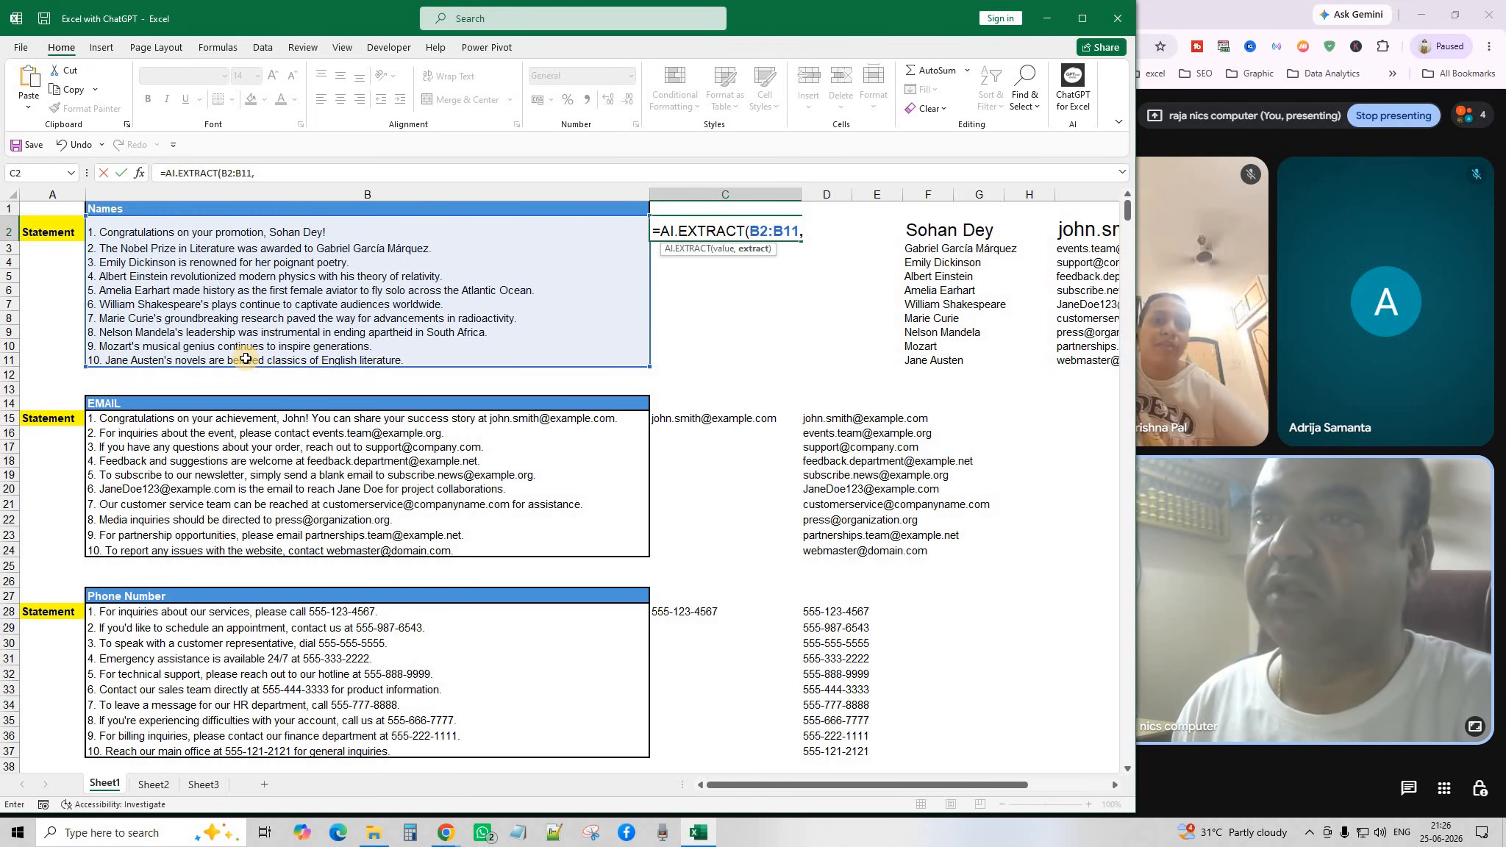
left_click(123, 214)
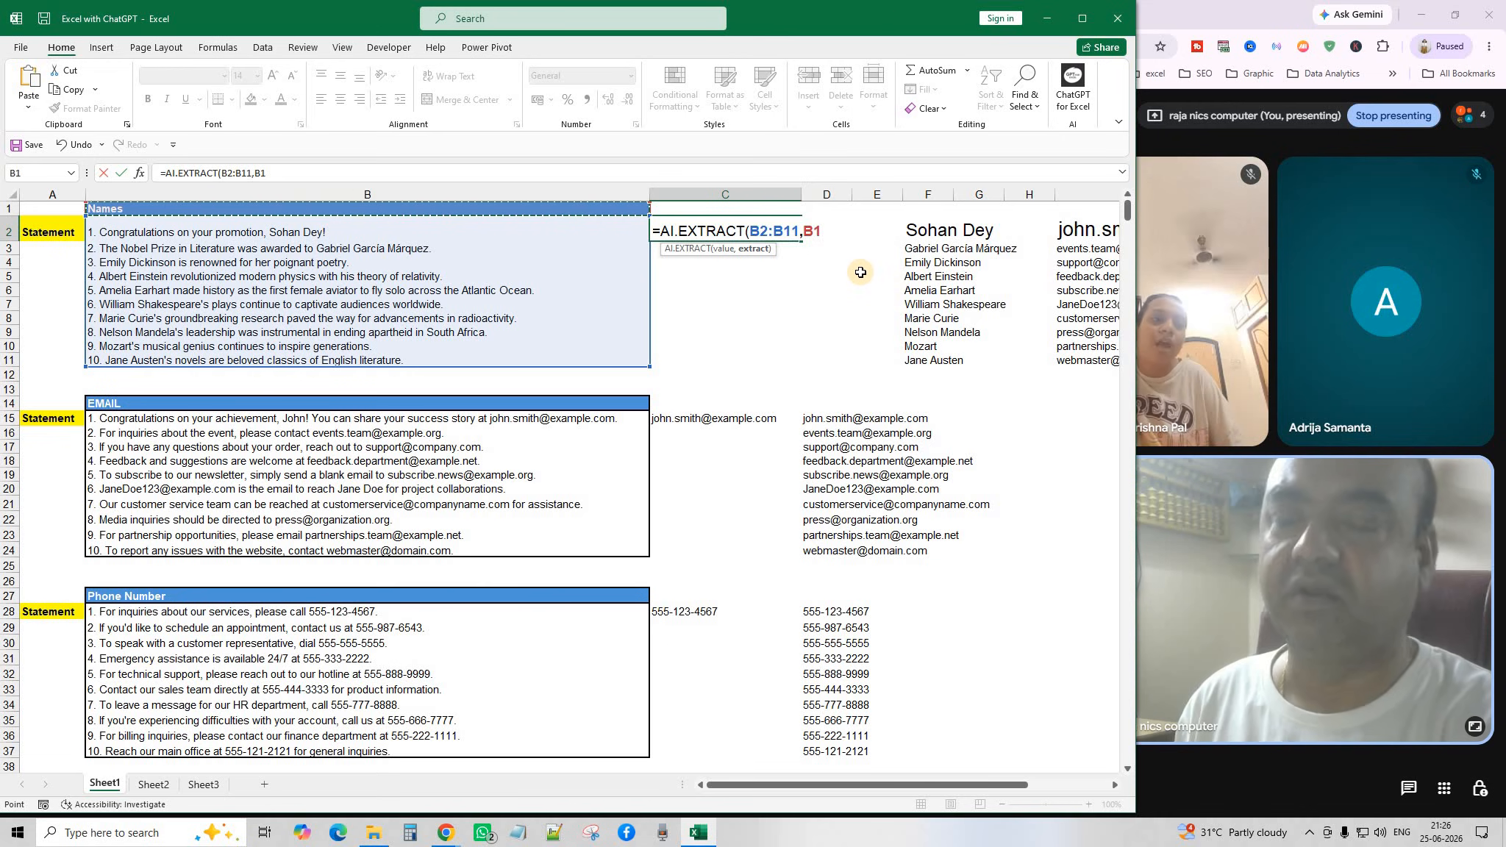
type(")")
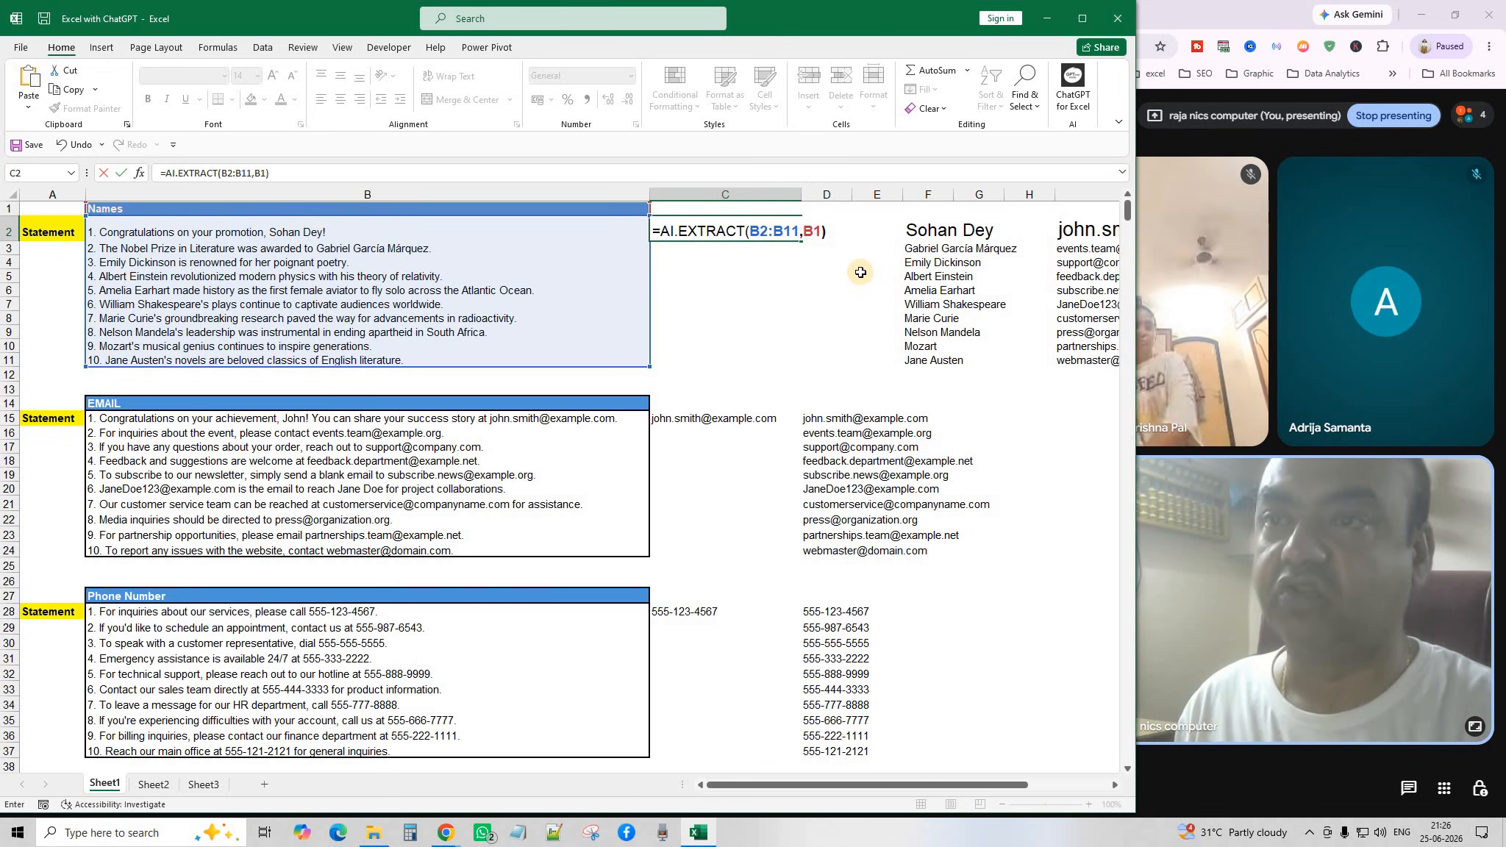
key("Return")
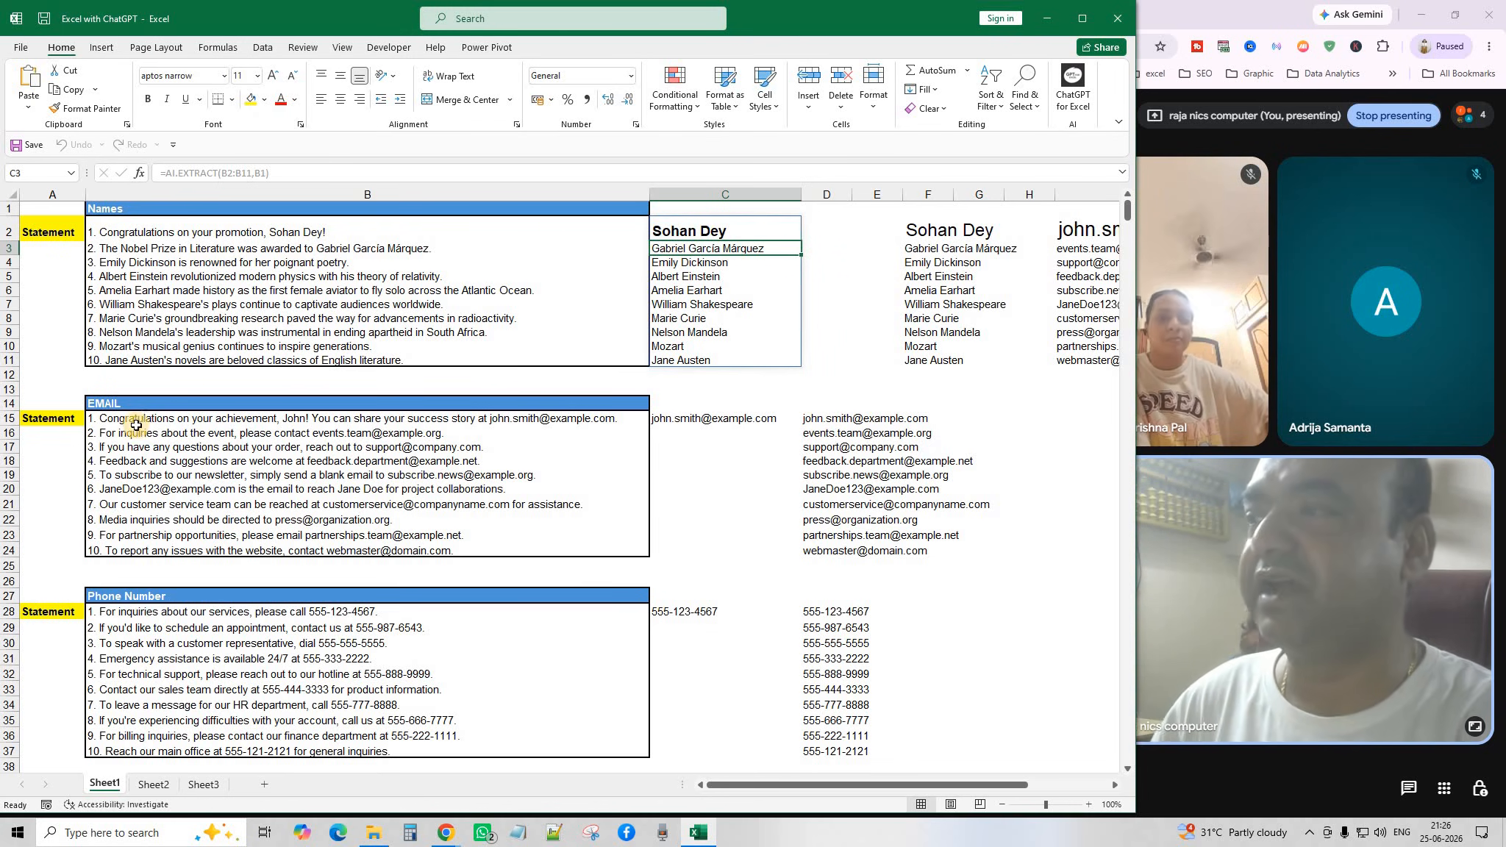
Delete the old email results in C15:F25 and format C15 as bold 14-point.
left_click_drag(147, 419, 156, 551)
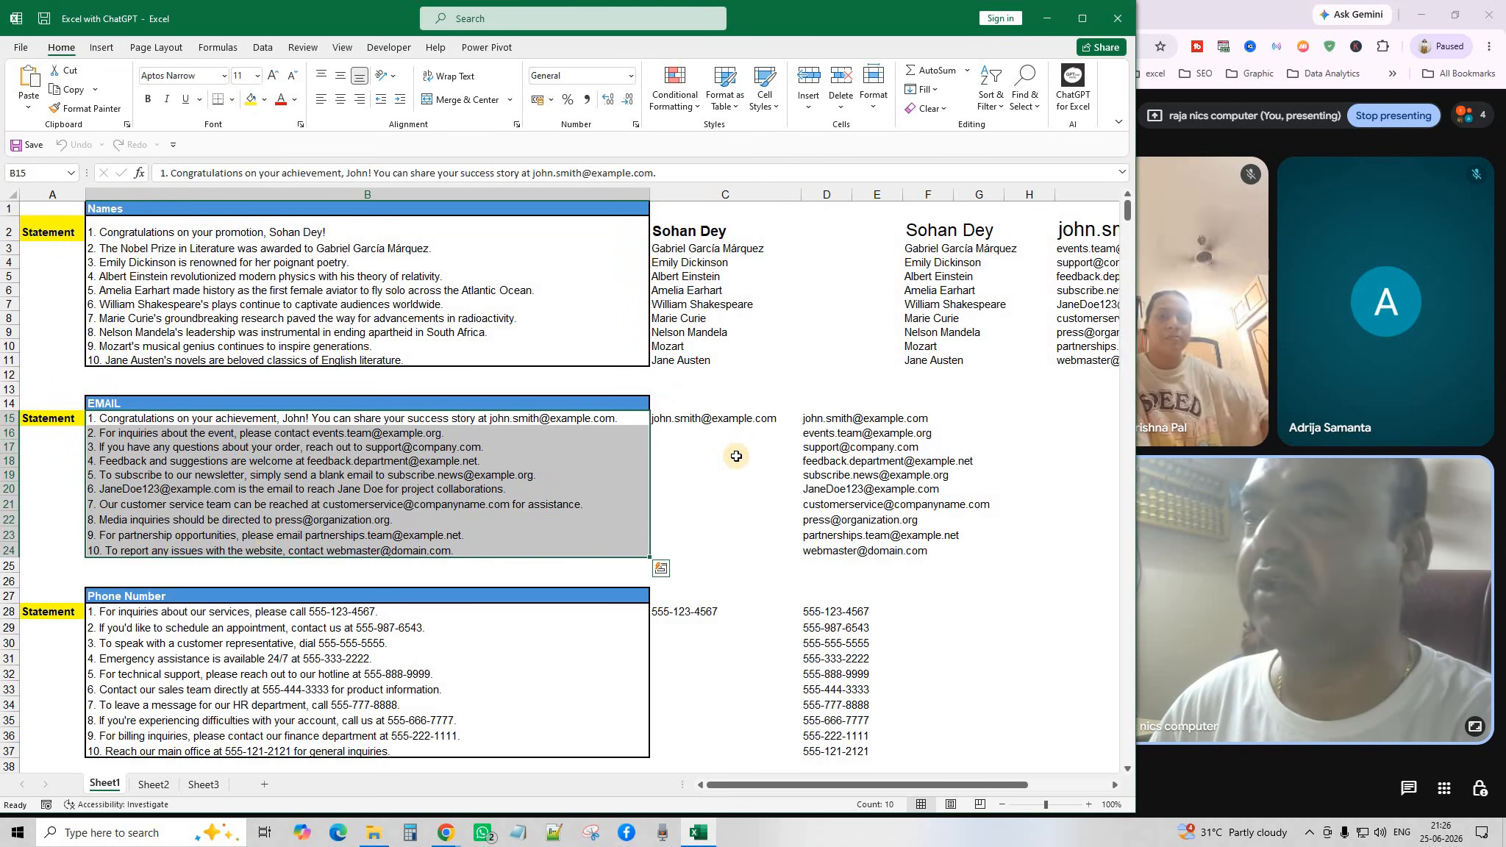
left_click(735, 456)
left_click_drag(717, 415, 901, 562)
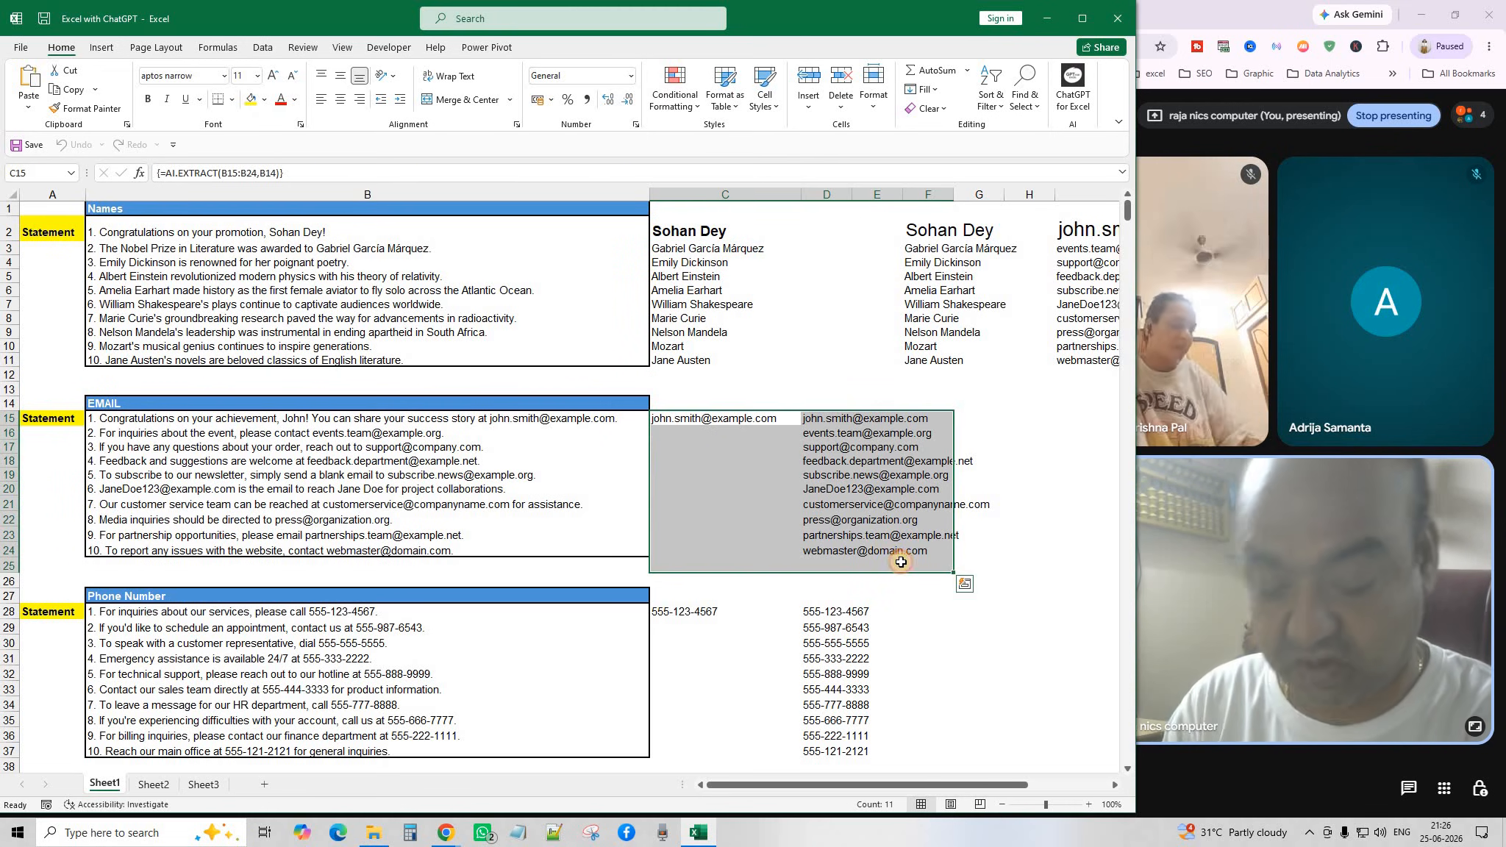
key("Delete")
left_click(696, 417)
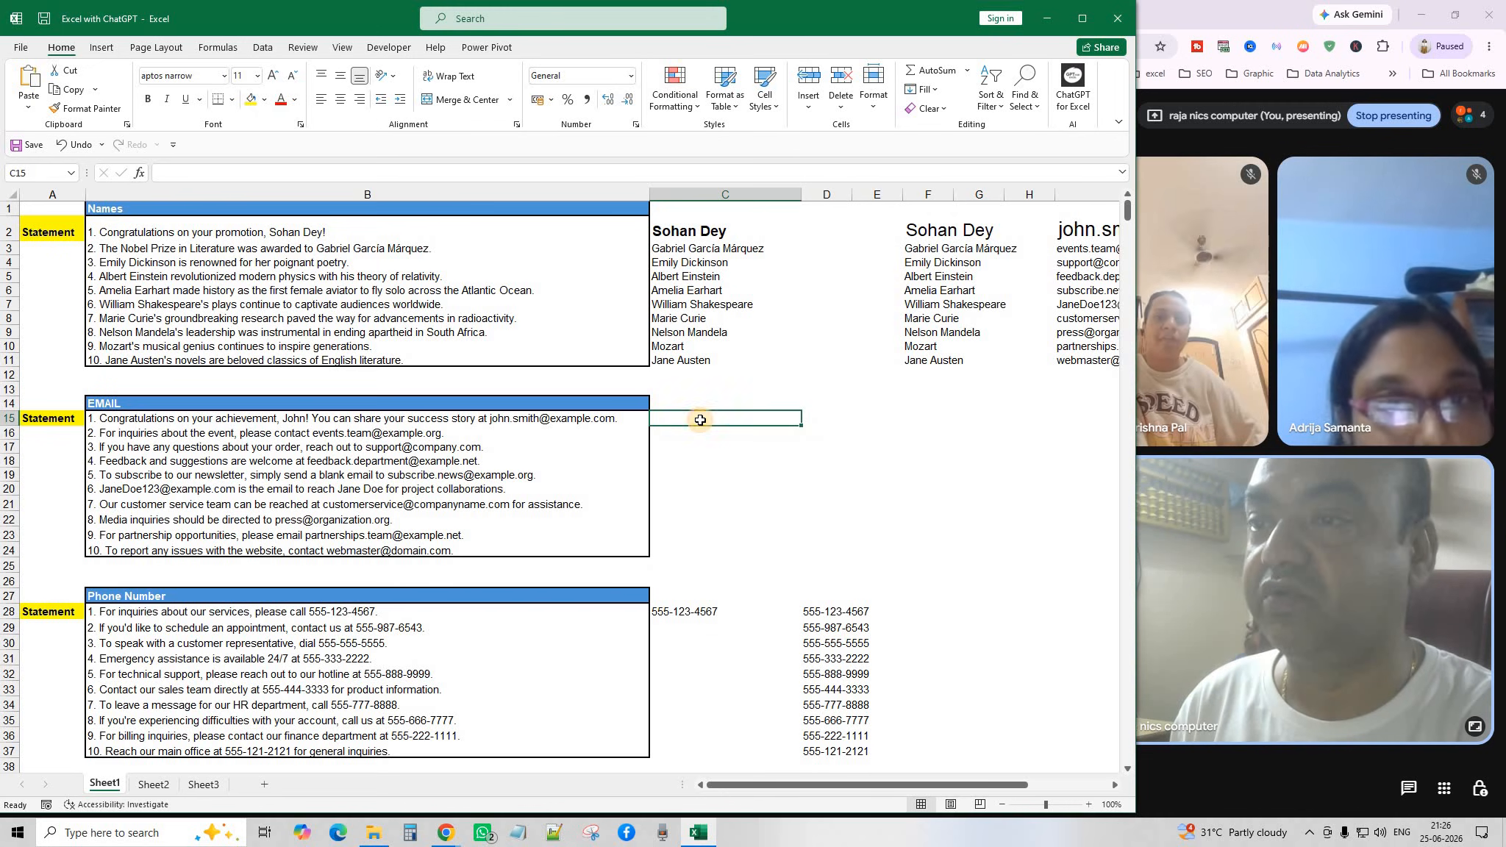
left_click(273, 75)
left_click(273, 75)
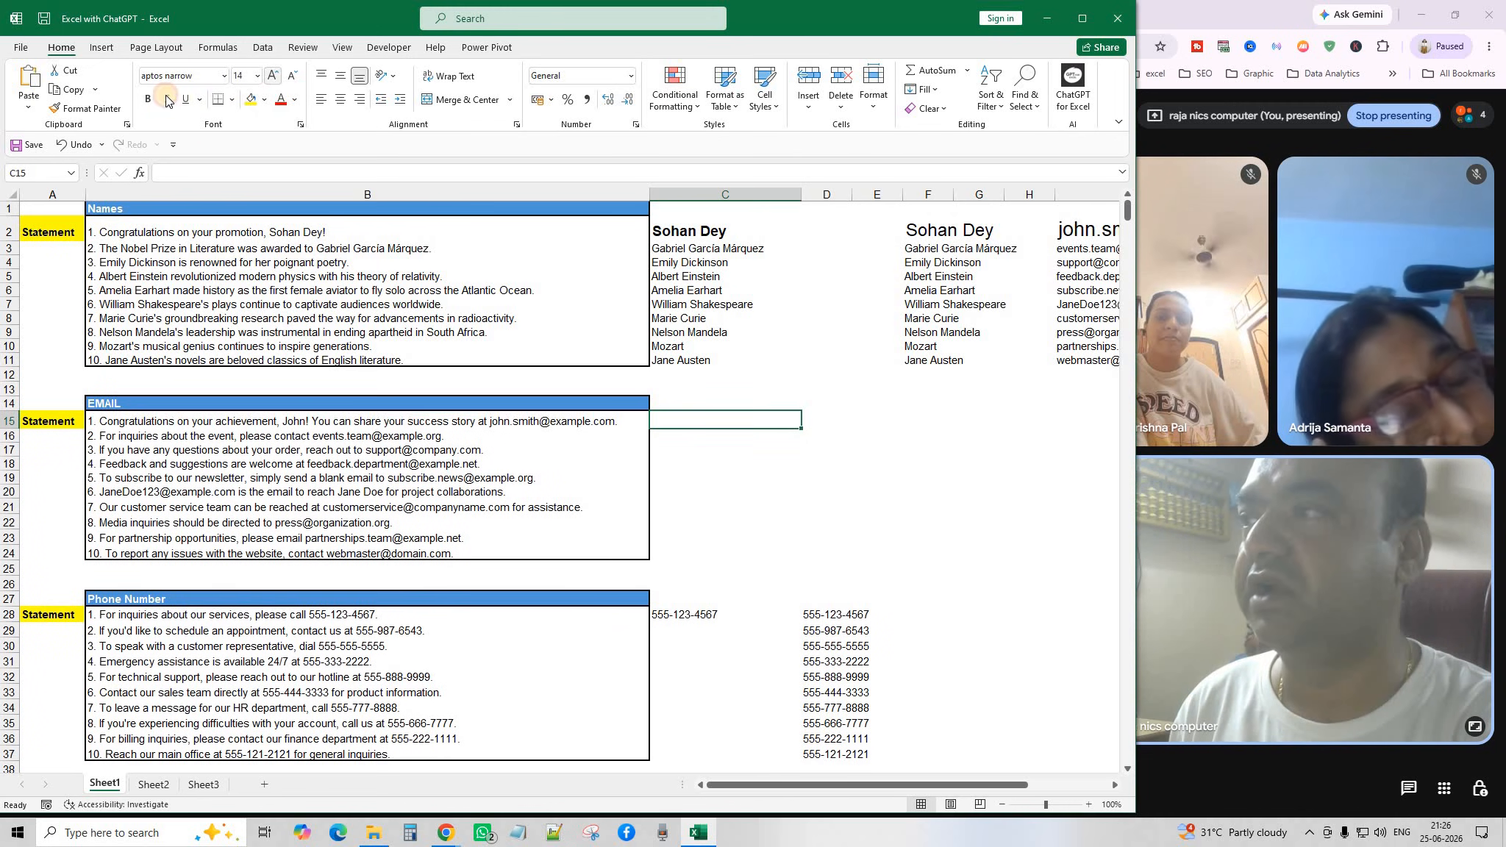
left_click(150, 101)
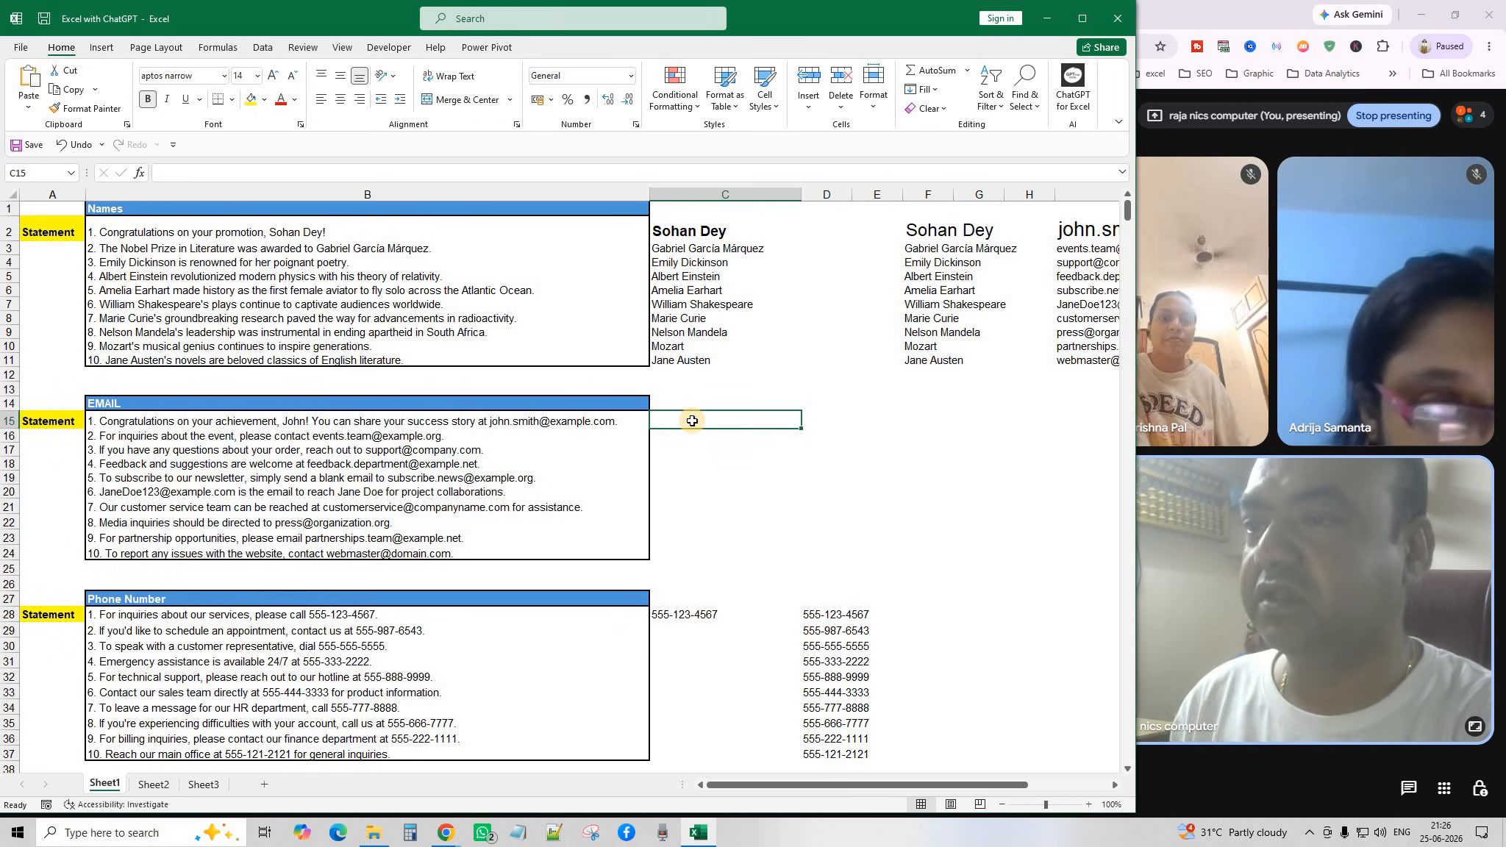
Enter =AI.EXTRACT(B15:B24,"EMAIL") in C15 to spill ten e-mail addresses.
type("=A")
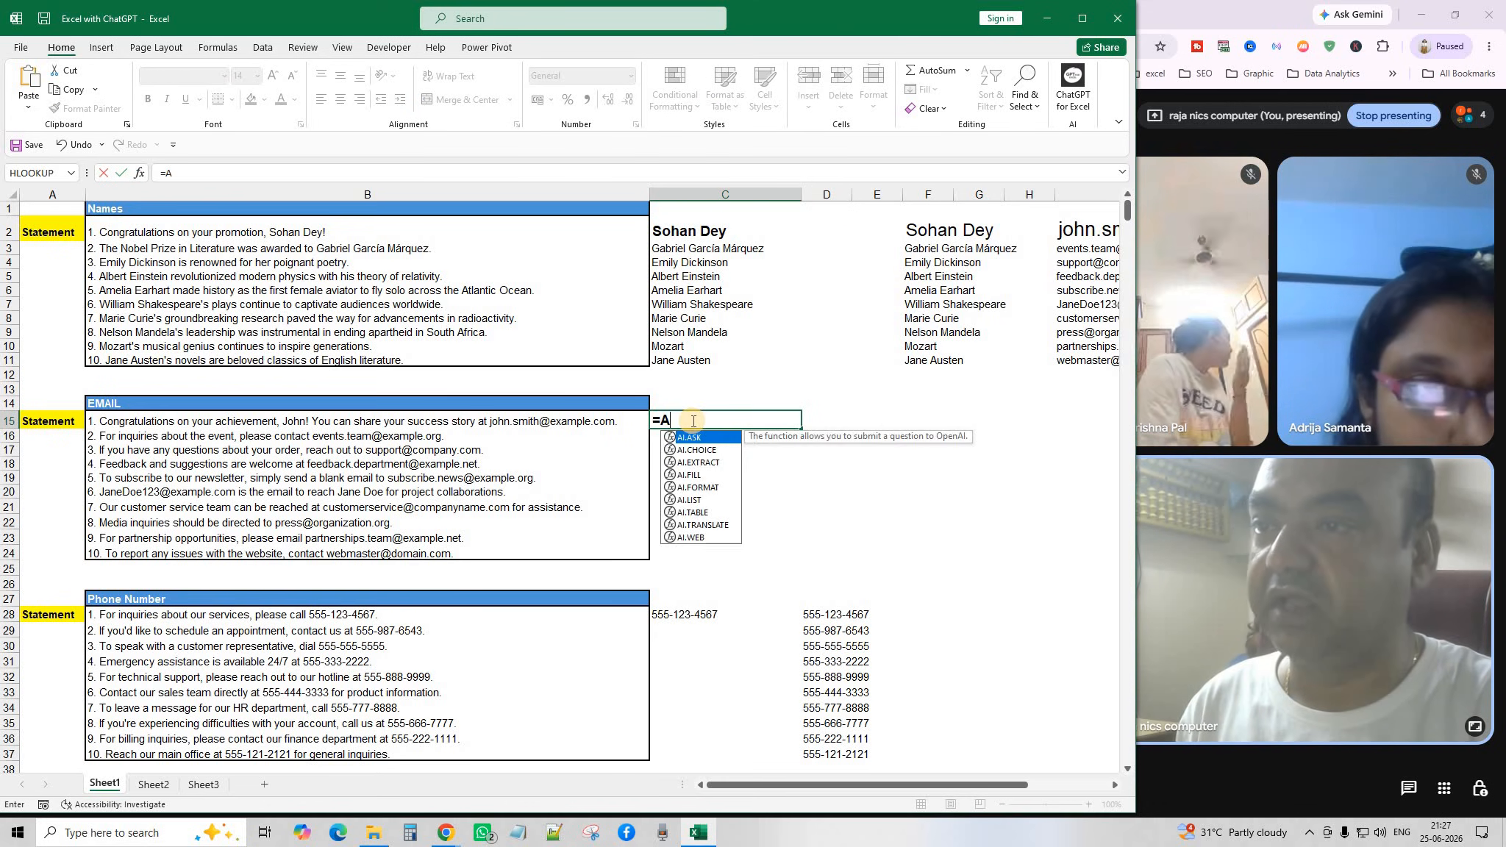
type("I.E")
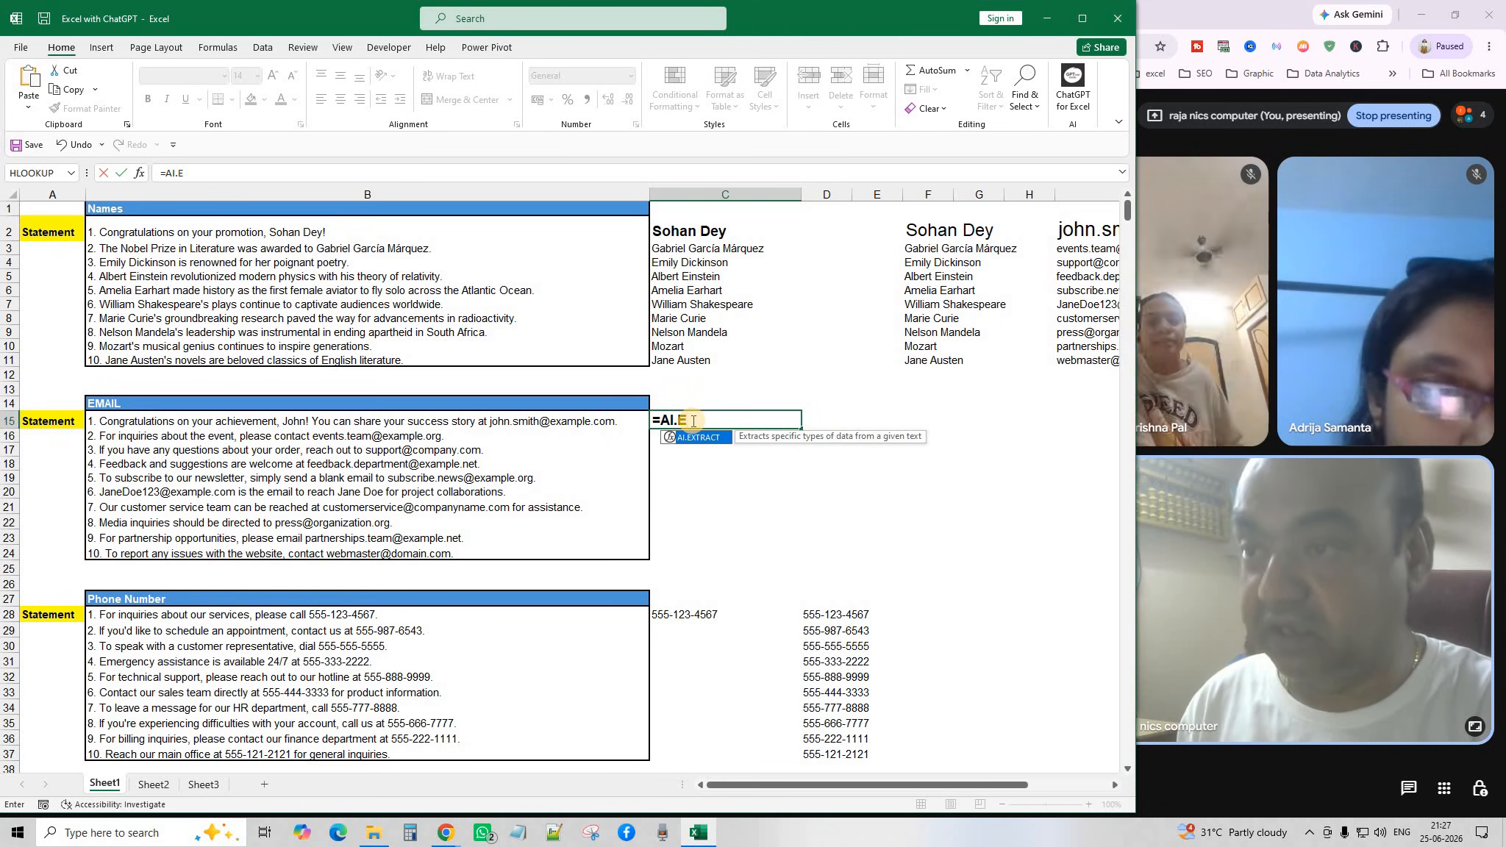
key("Tab")
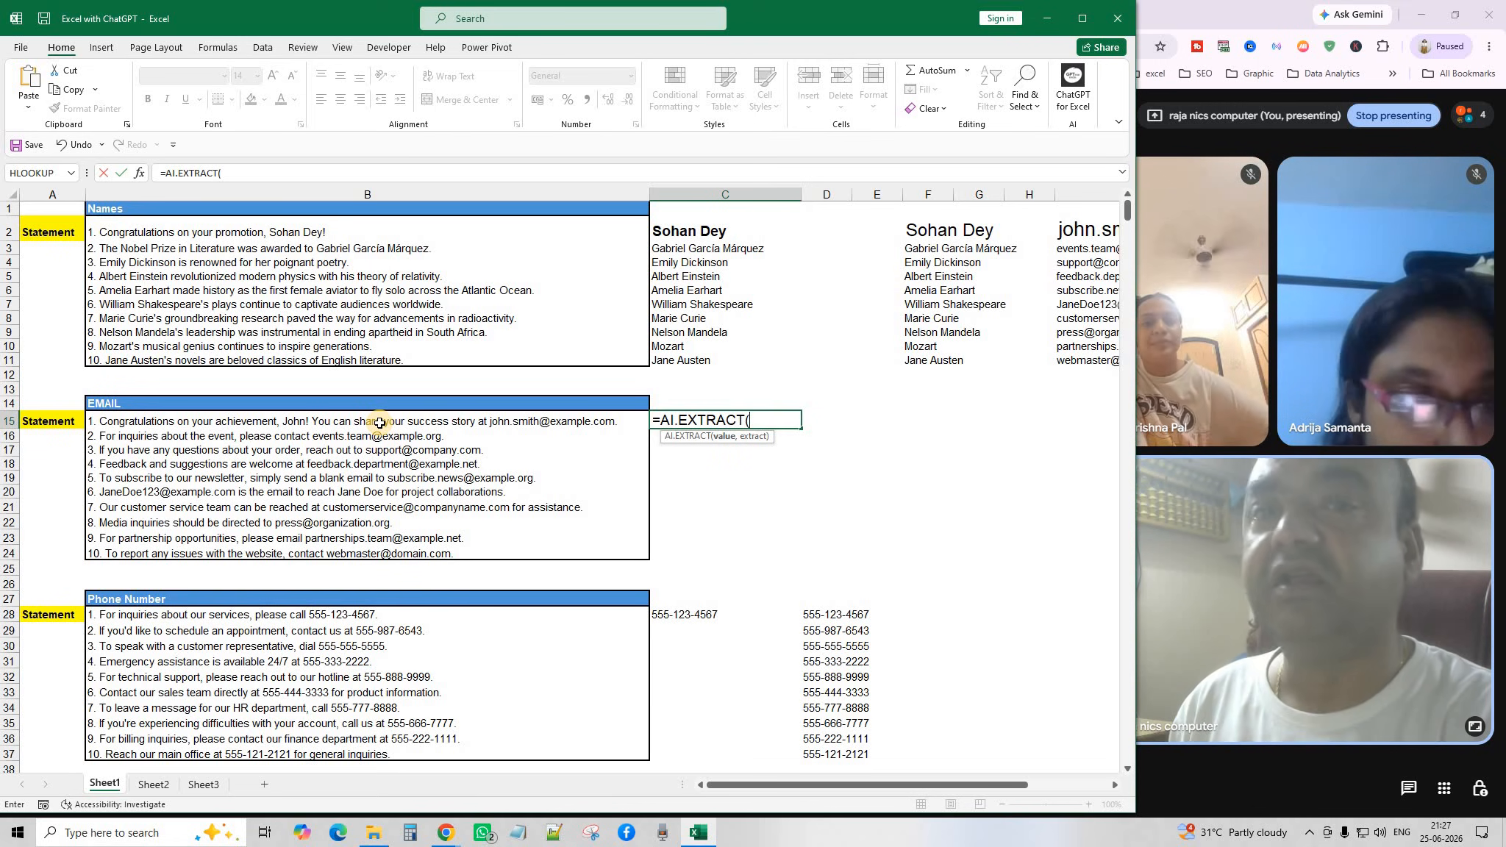
left_click_drag(381, 425, 387, 552)
type(",\"EMAIL")
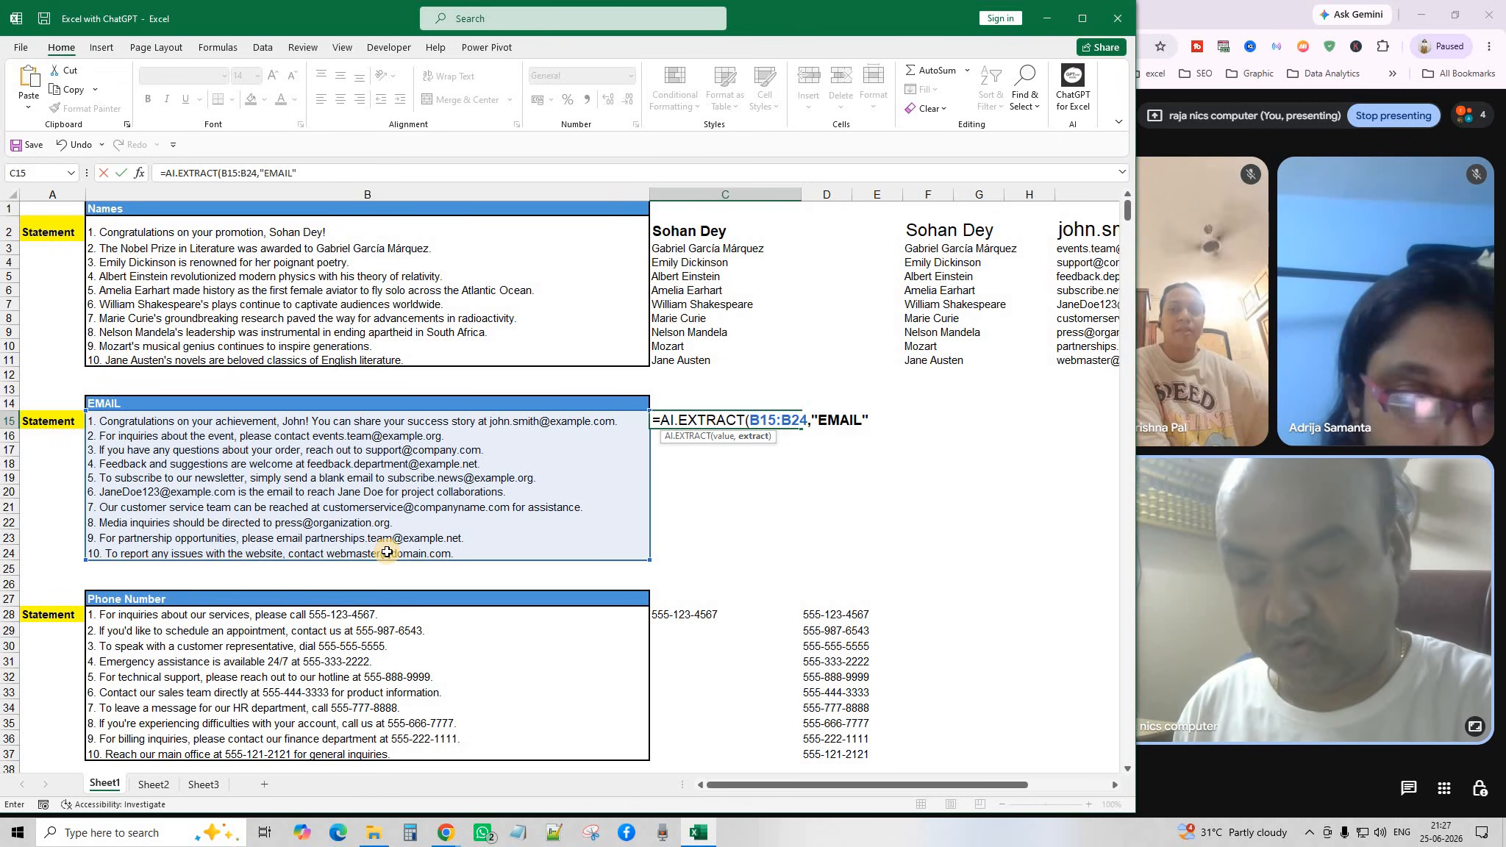
type("\")")
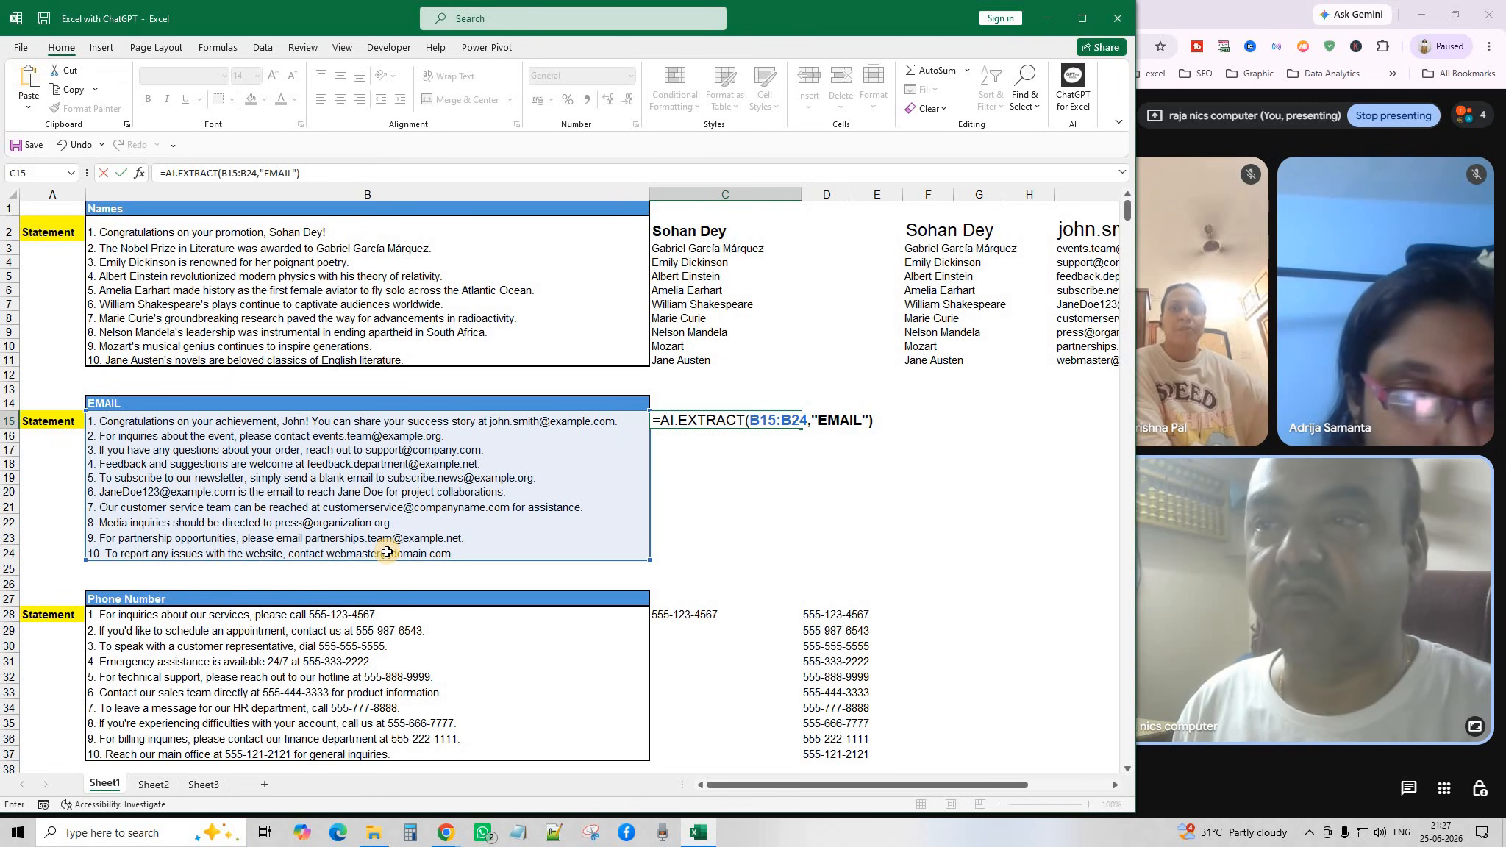
key("Return")
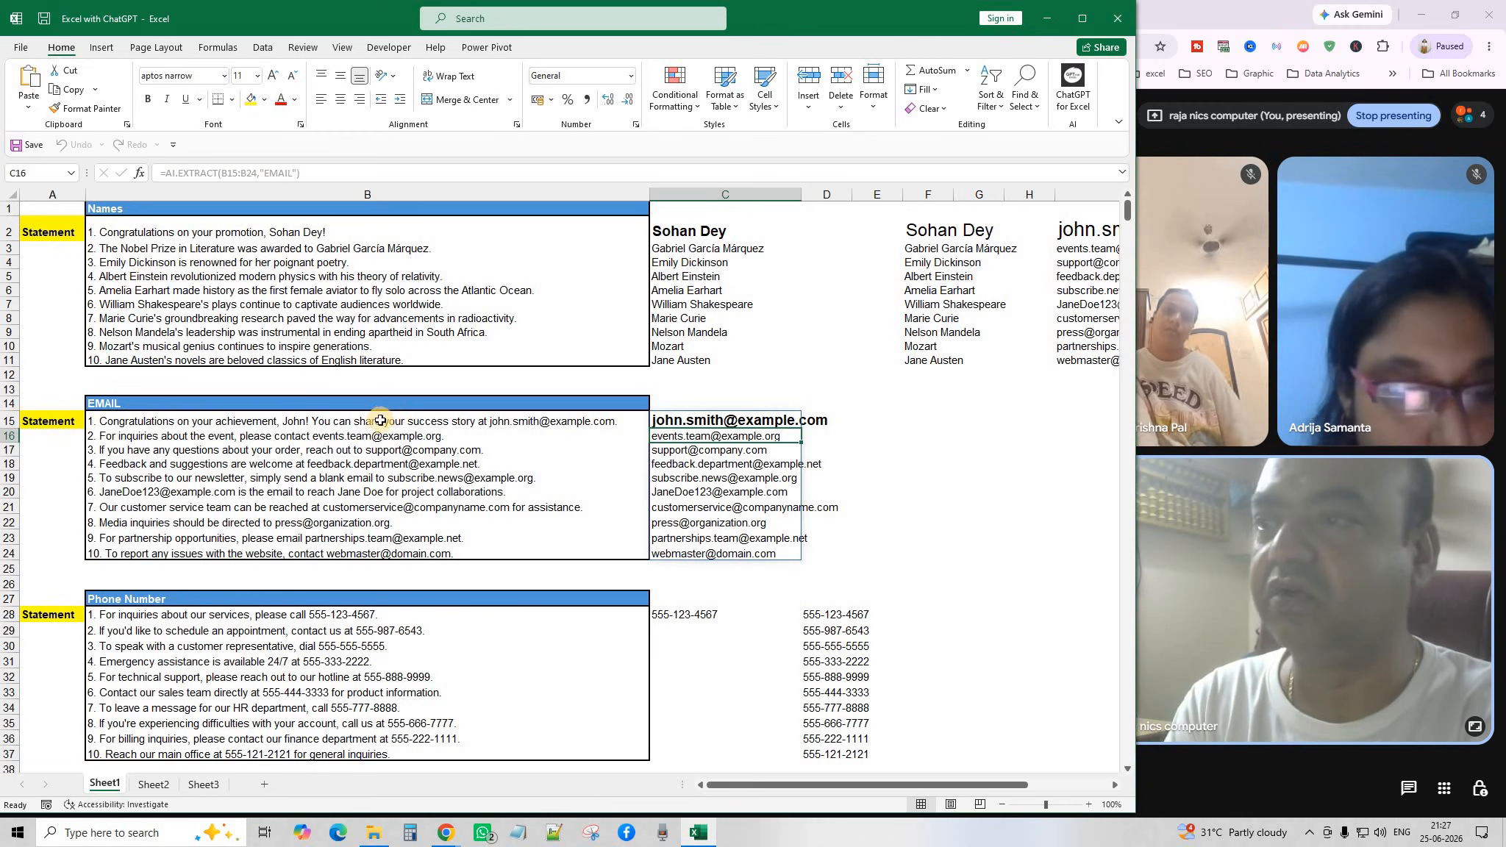
left_click_drag(379, 423, 400, 464)
left_click(404, 453)
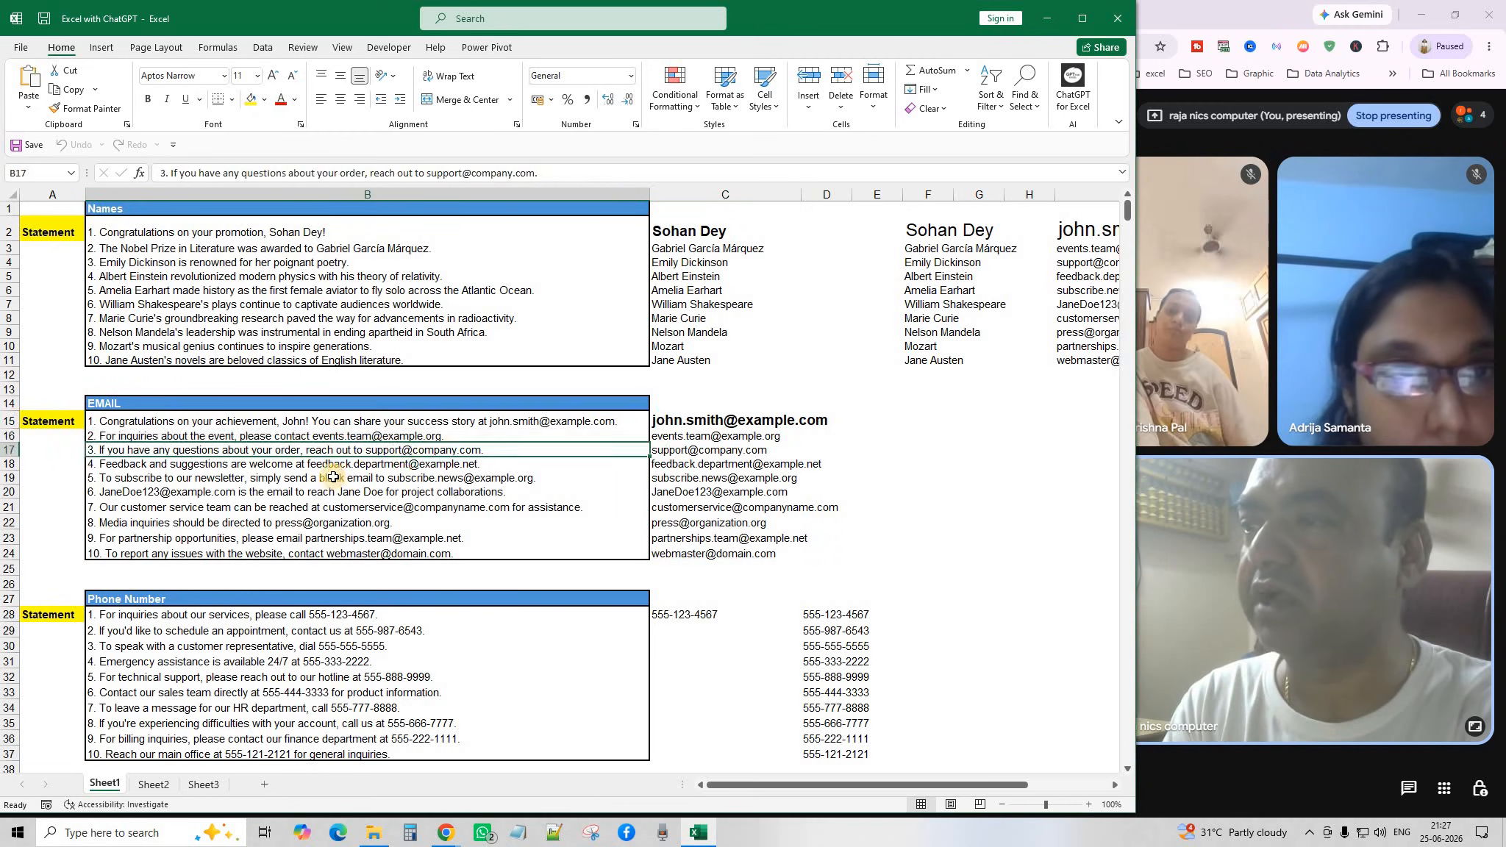
left_click(334, 477)
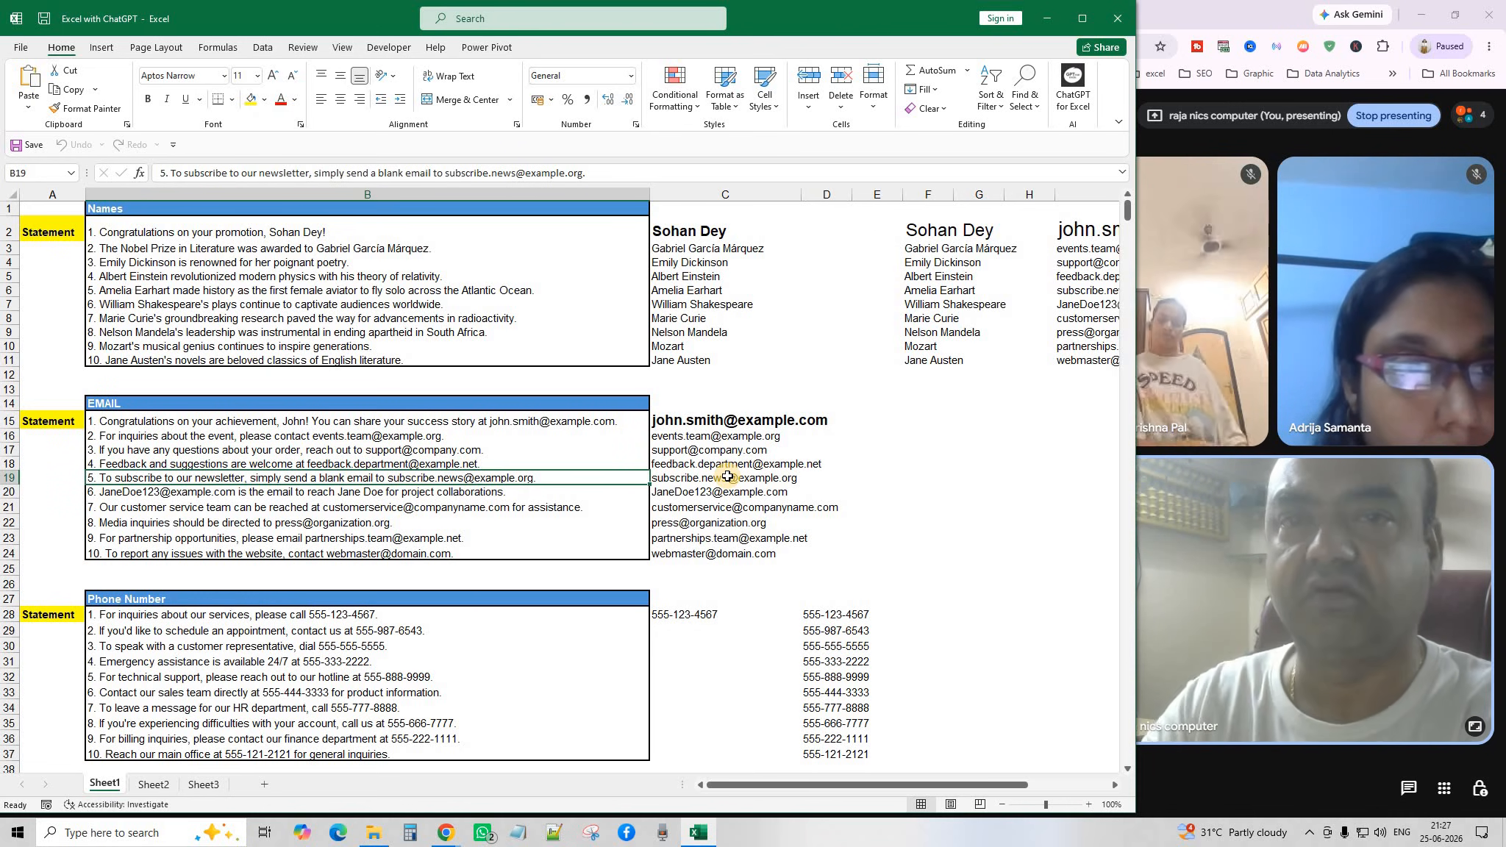
left_click(754, 421)
double_click(753, 420)
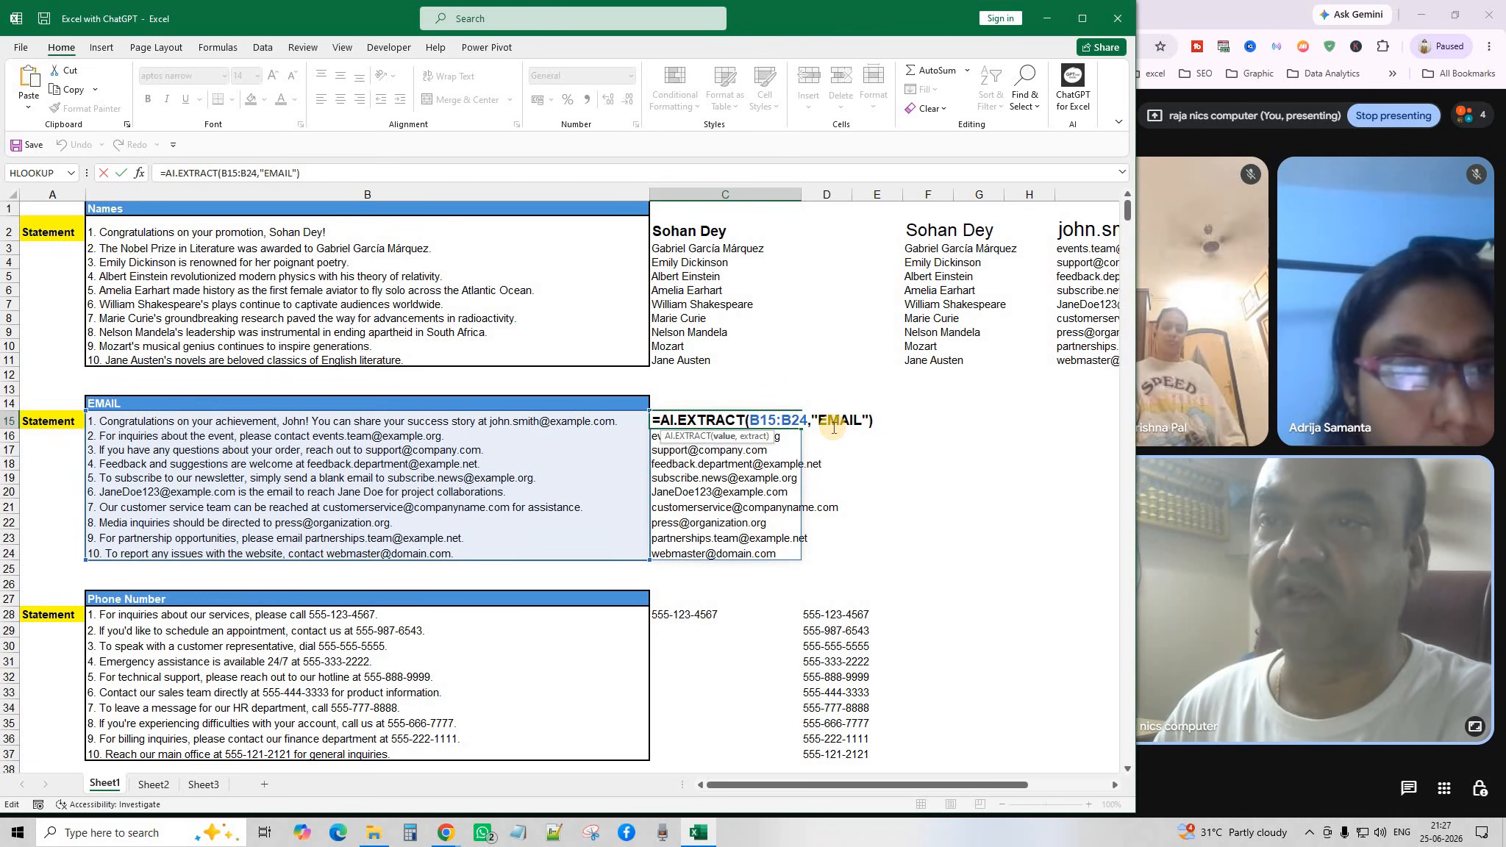
key("Return")
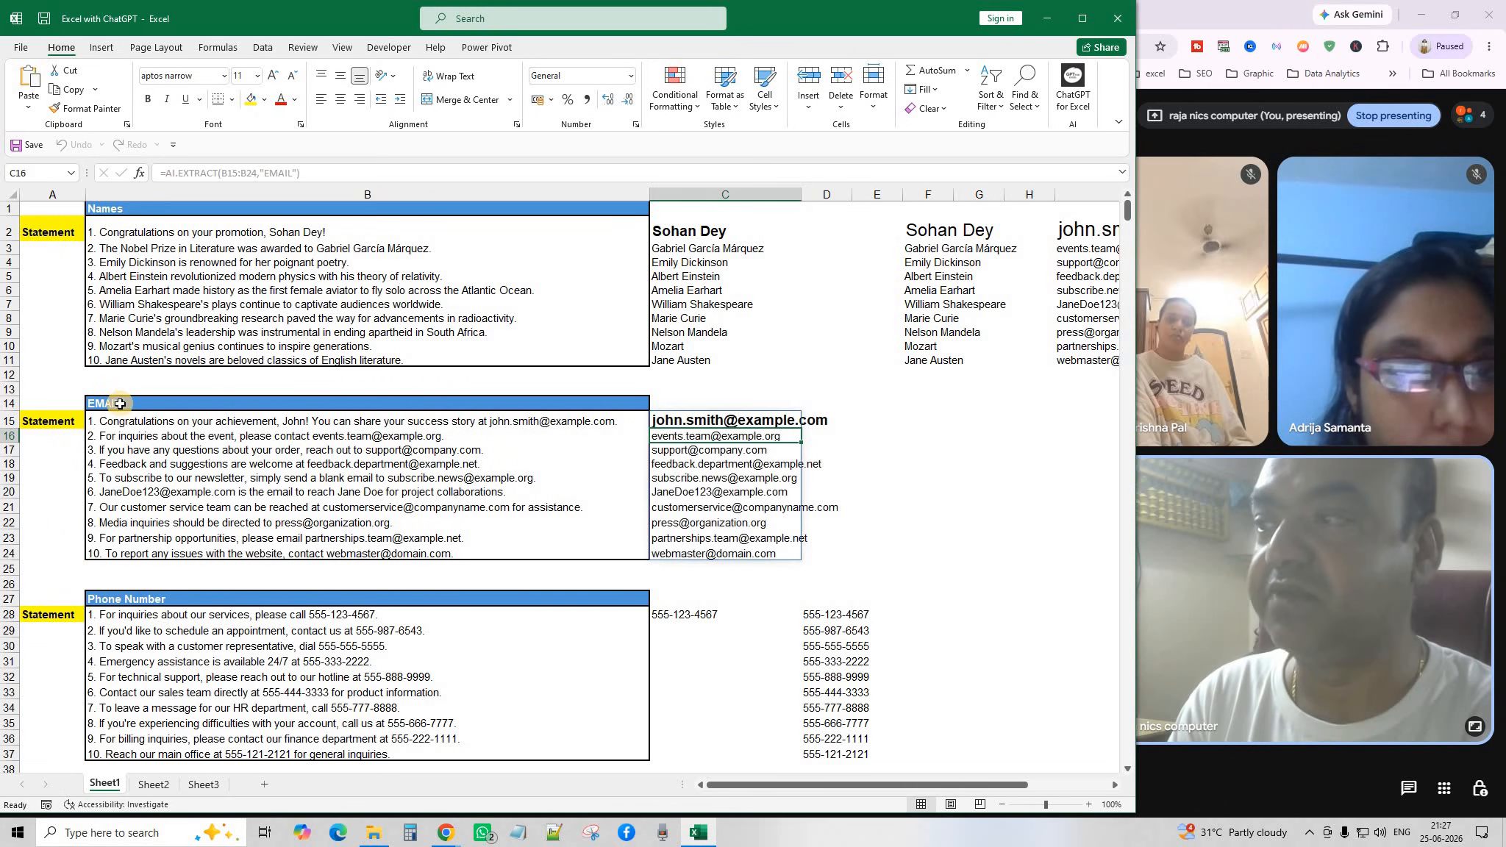
left_click_drag(699, 423, 727, 564)
Clear the spilled emails and enter =AI.EXTRACT(B15:B24,B14) in C15, using the EMAIL header as label.
key("Delete")
left_click(979, 449)
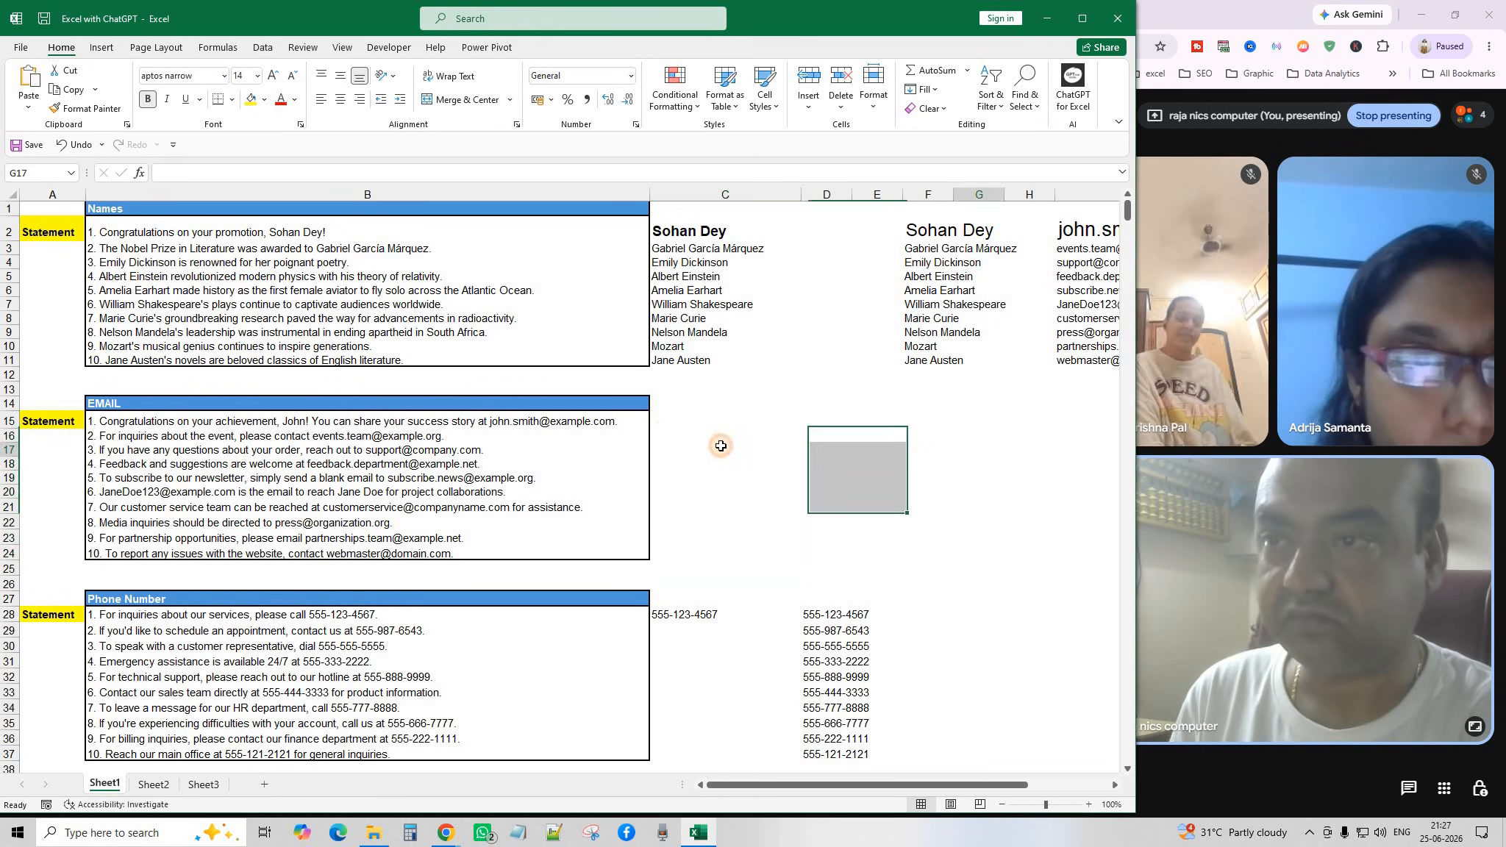
left_click(672, 421)
type("=")
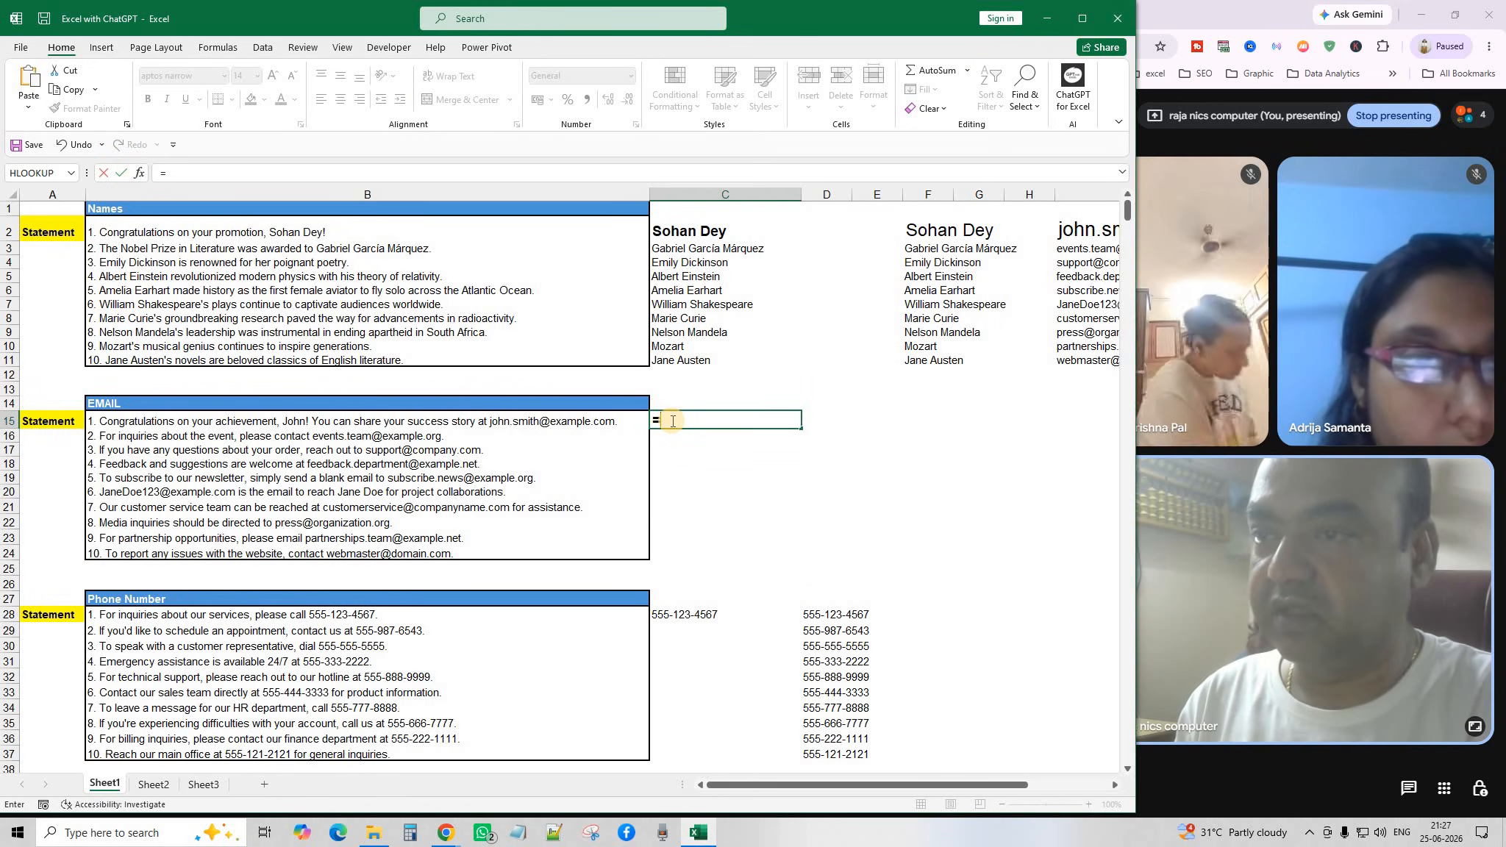
type("AI.EXTRACT(")
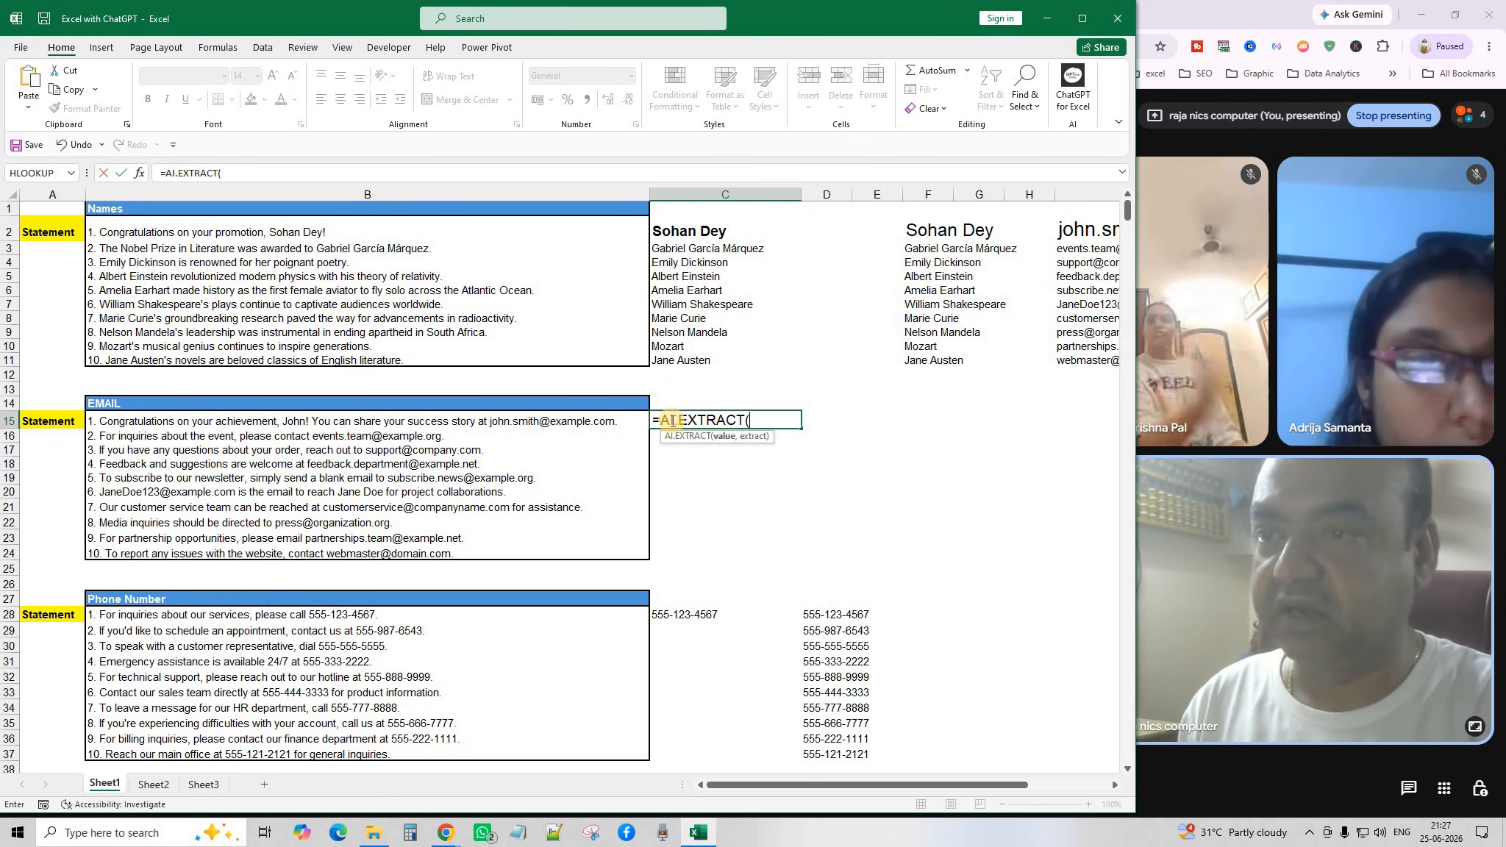
left_click_drag(423, 422, 427, 553)
type(",")
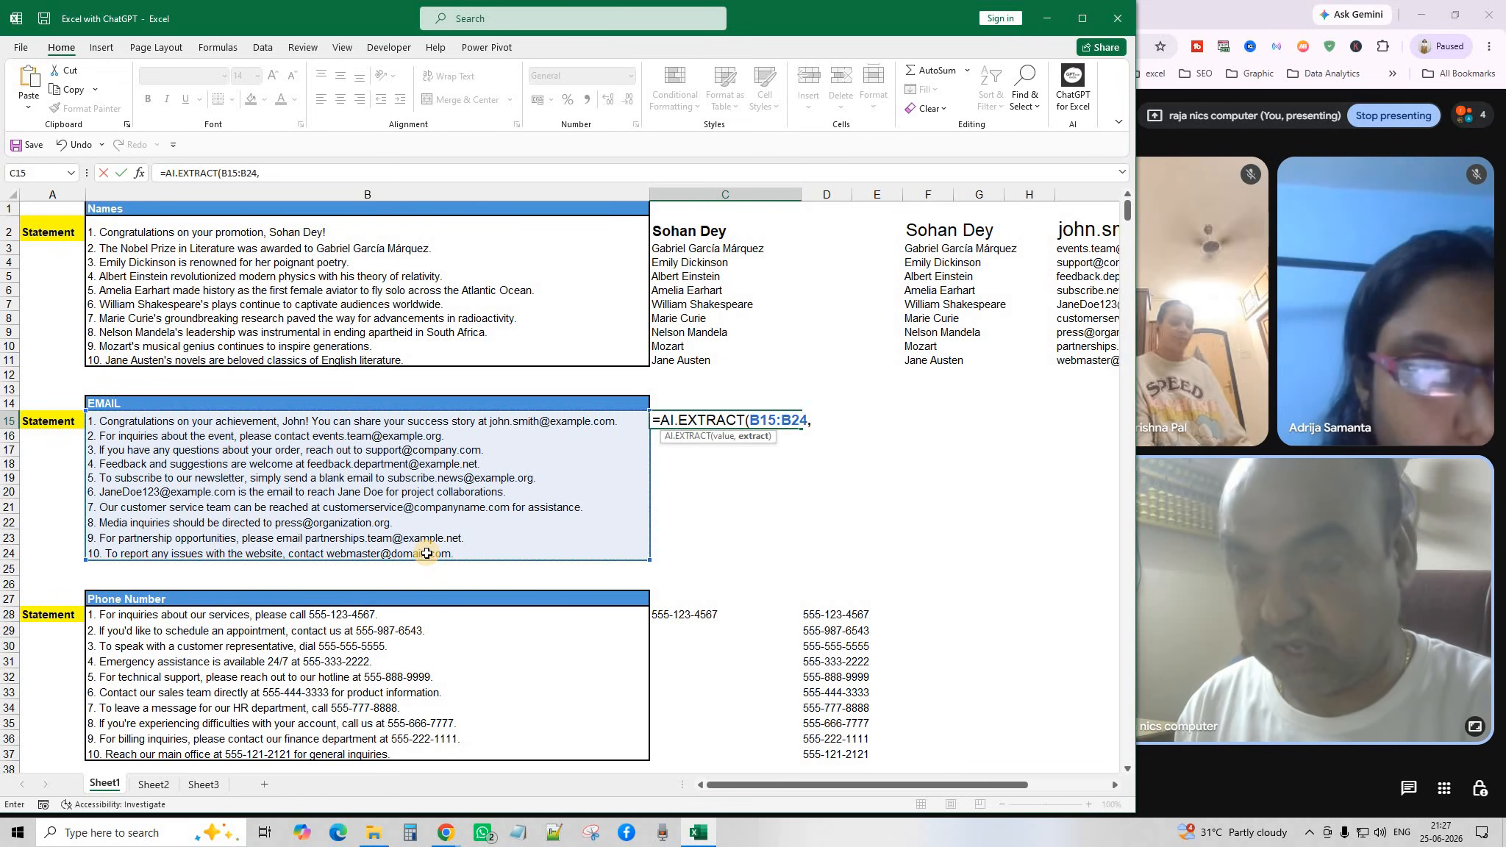
left_click(173, 404)
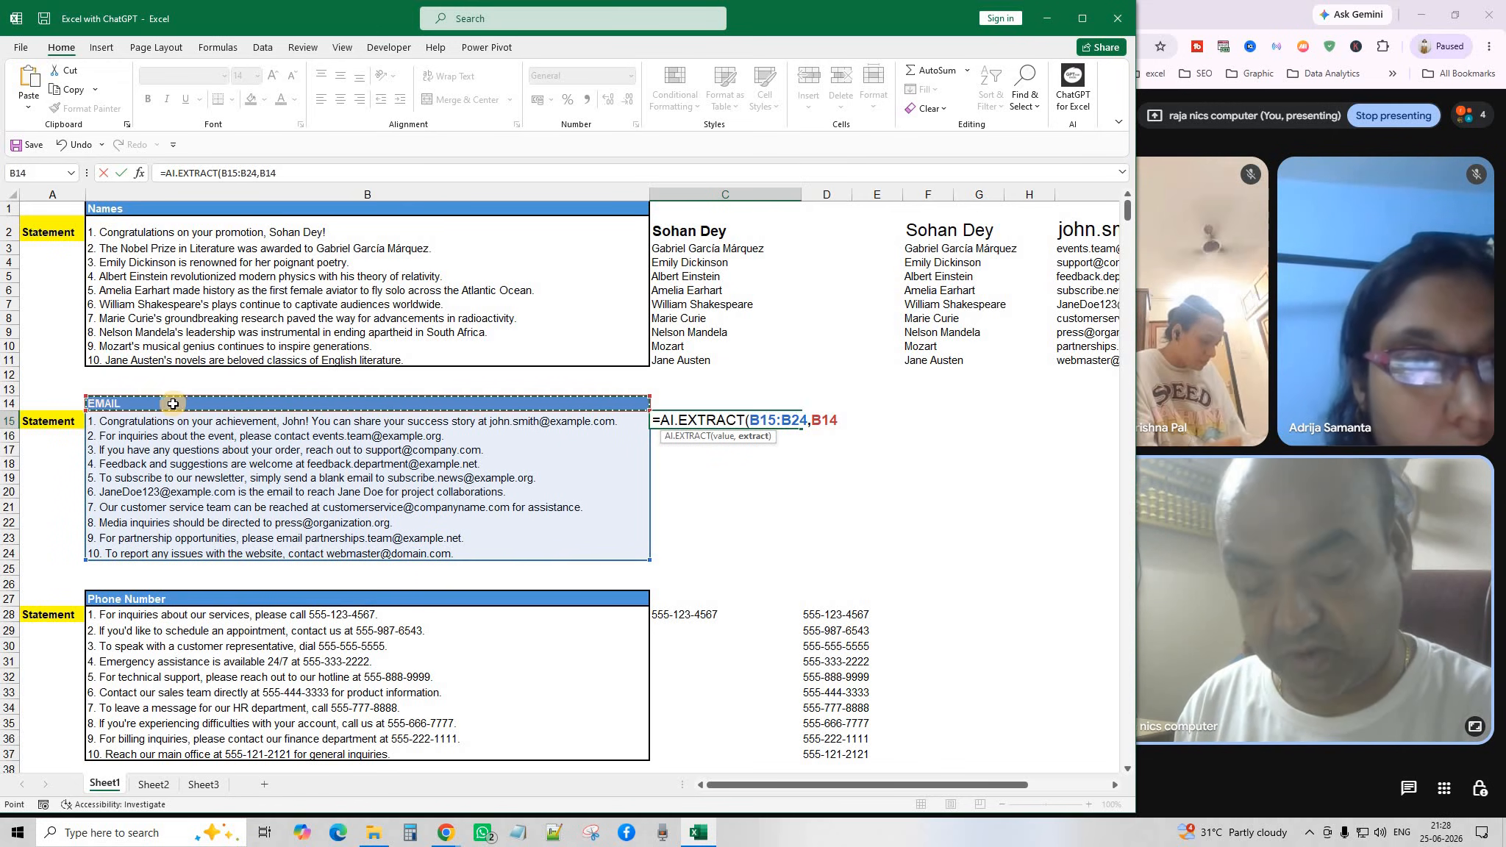
type(")")
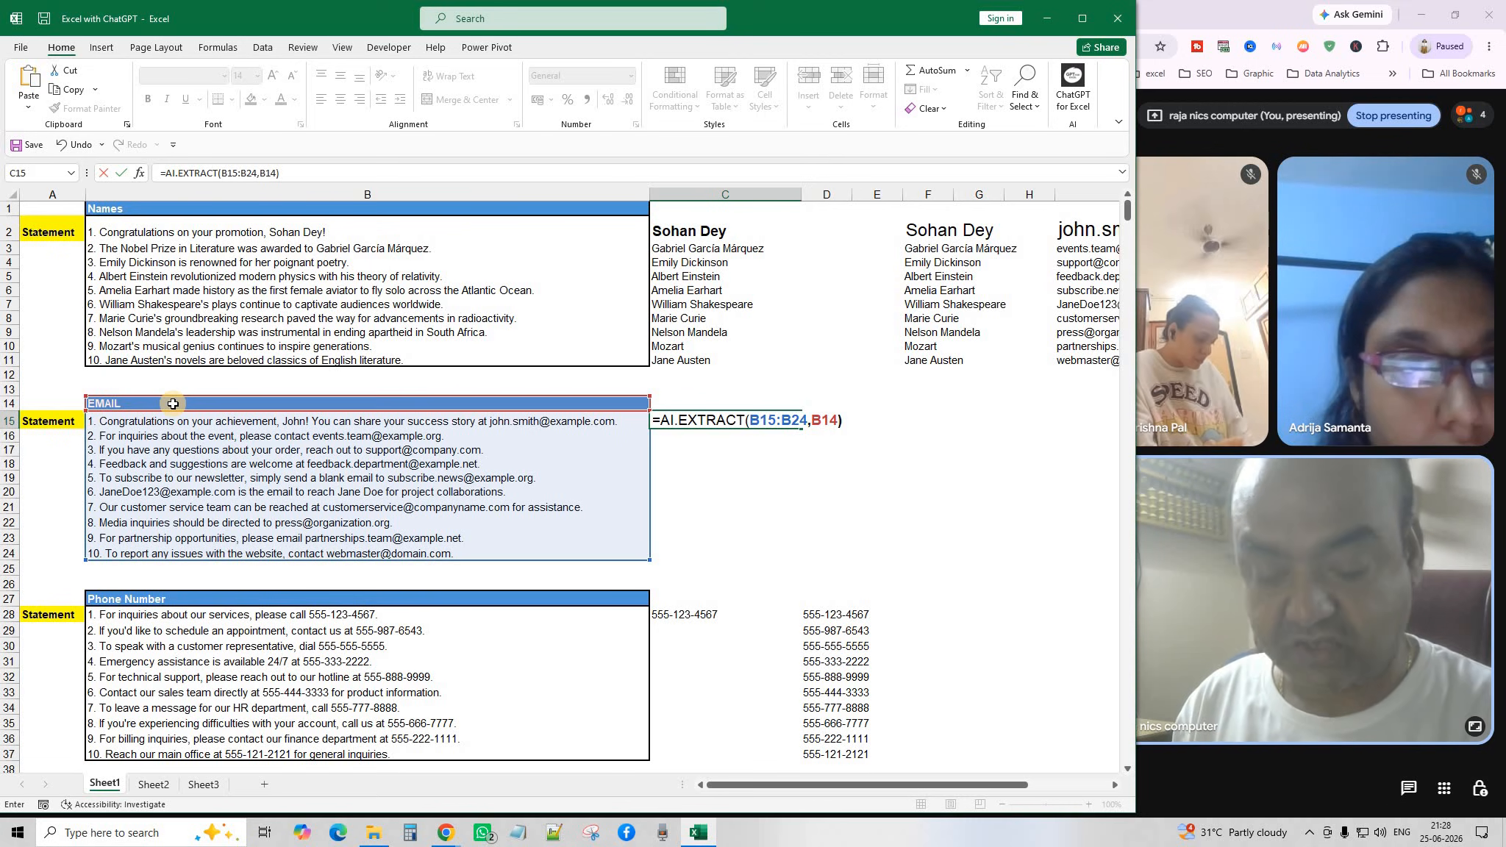
key("Return")
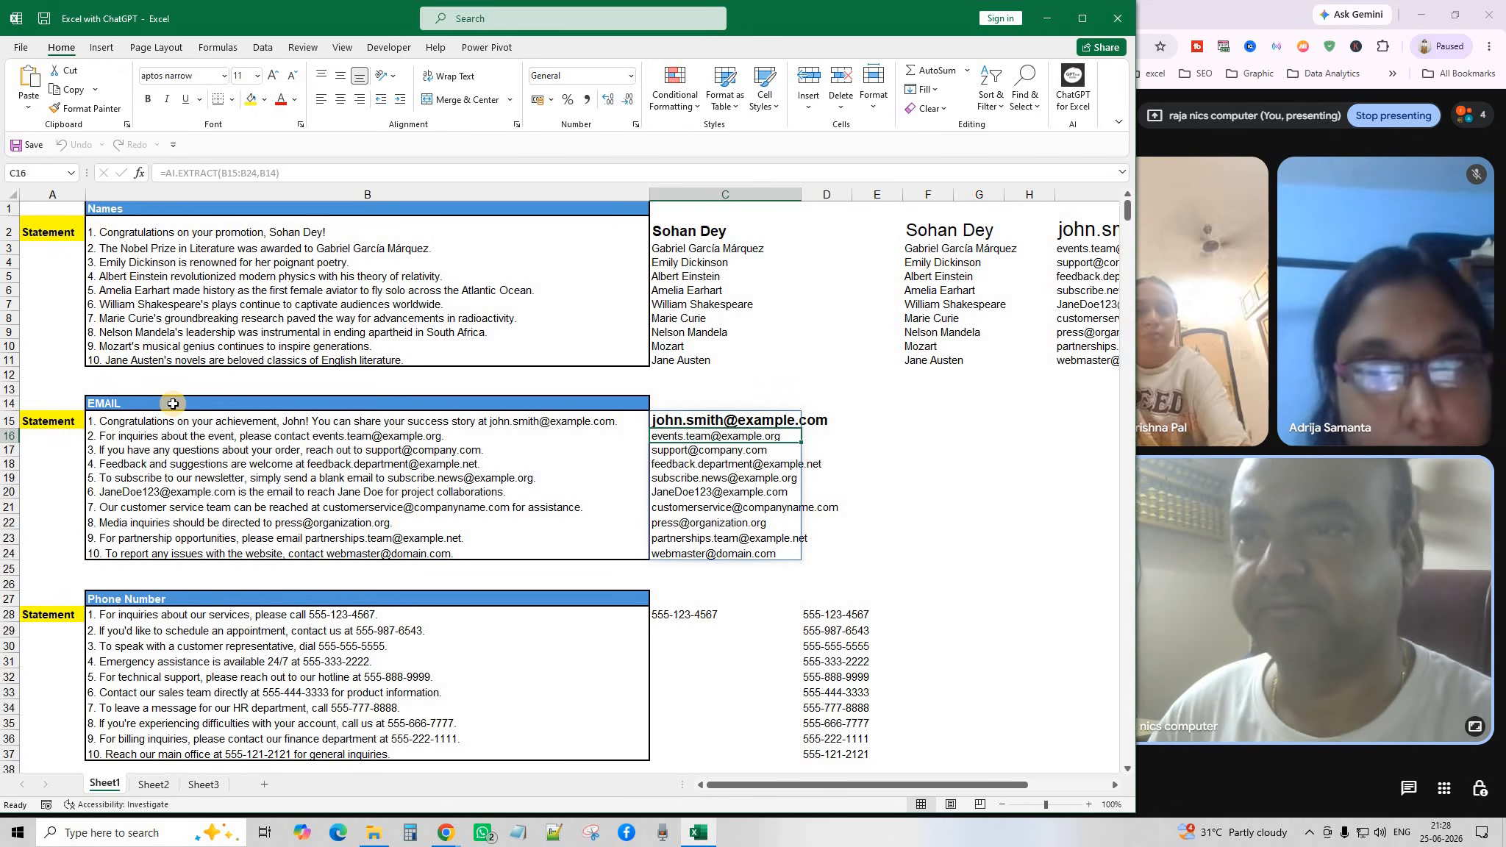
Narrow the Excel window slightly and select the old phone-number results C28:E37.
scroll(714, 532, "down", 1)
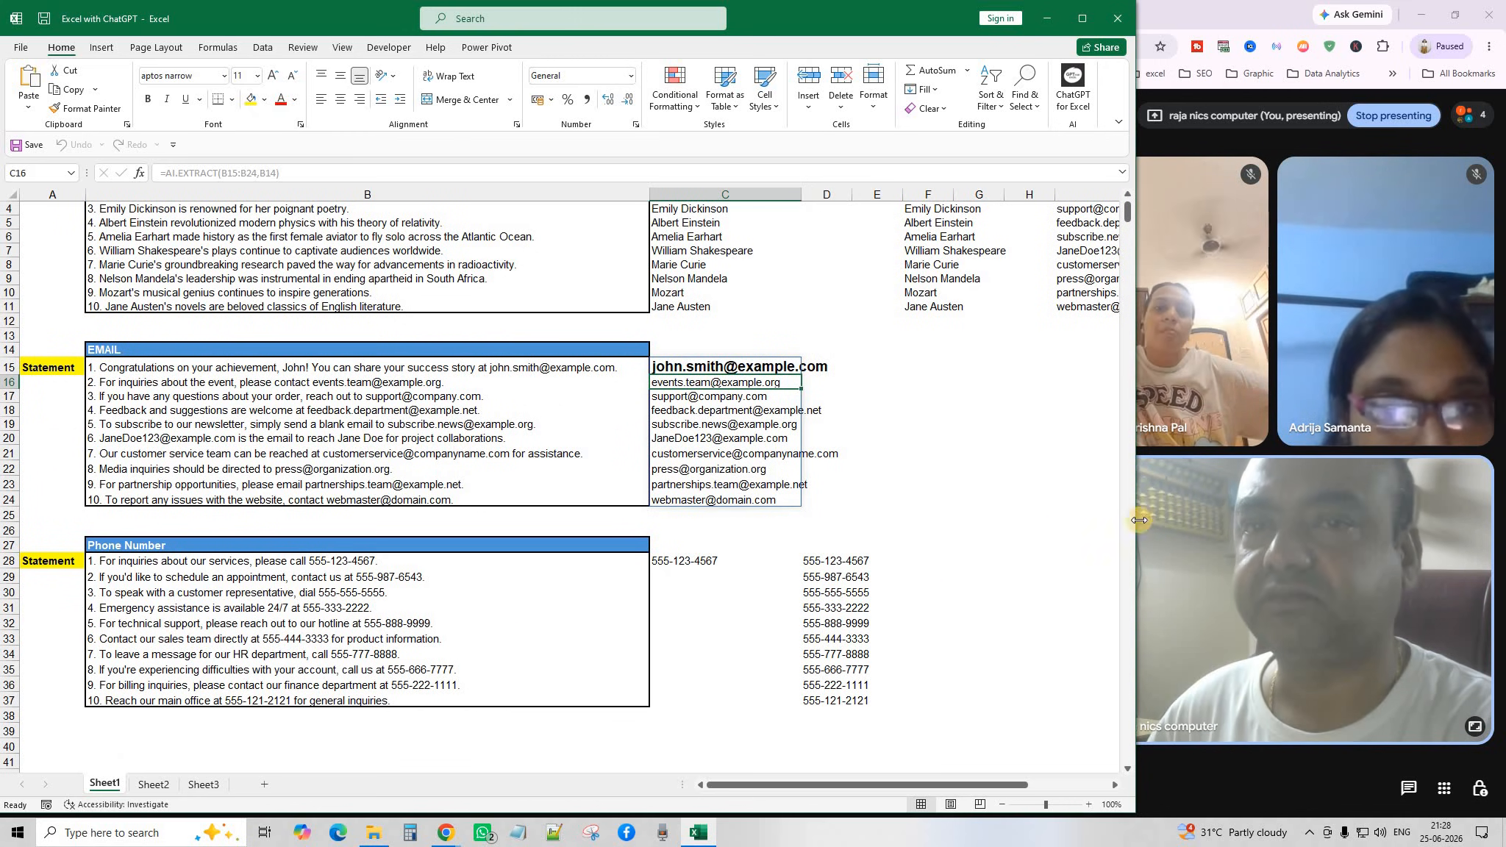
left_click_drag(1137, 502, 1126, 502)
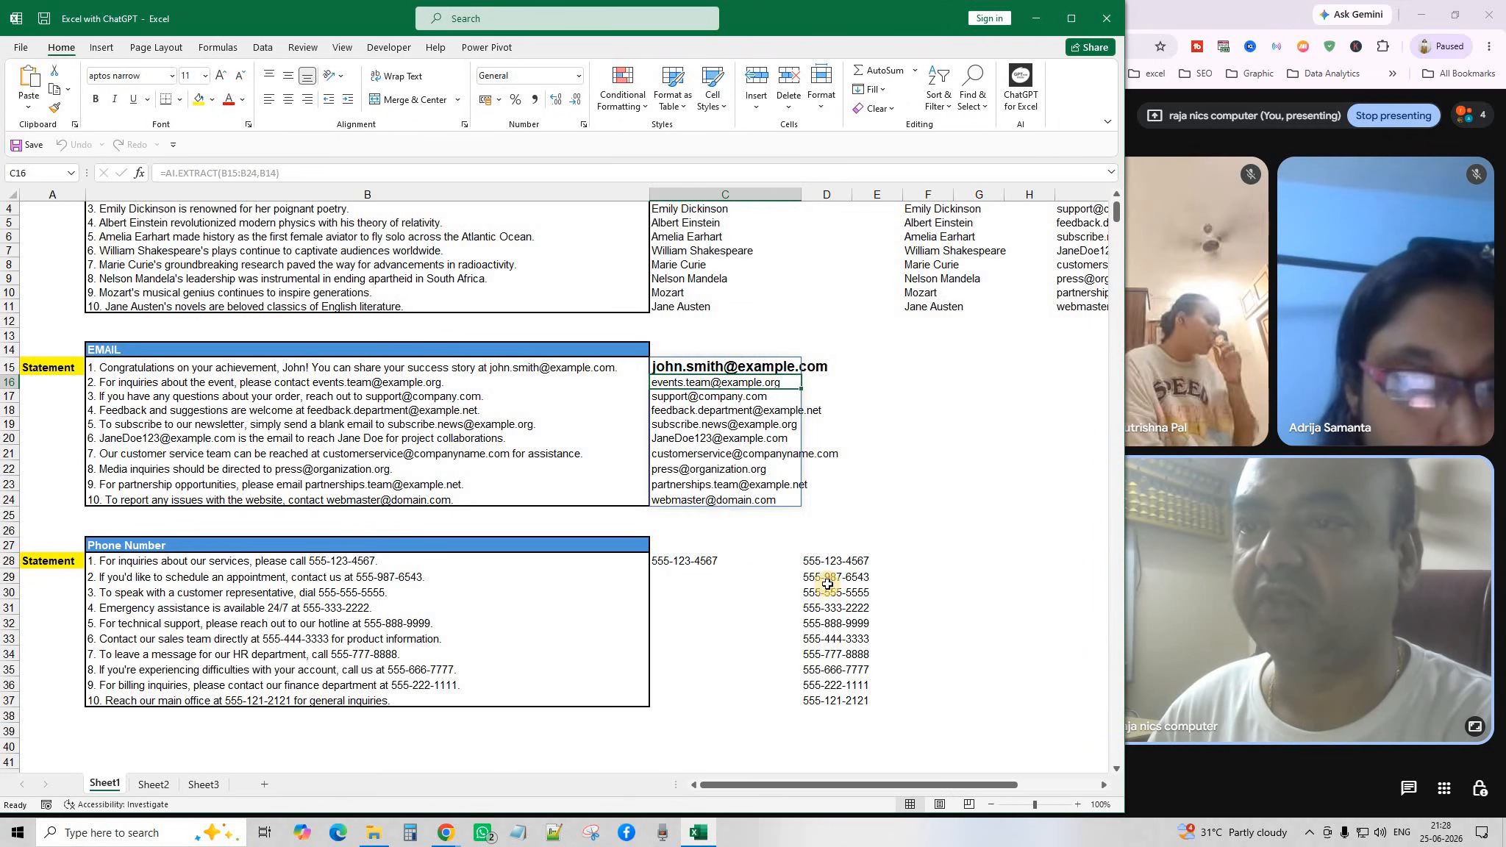
left_click_drag(704, 566, 869, 699)
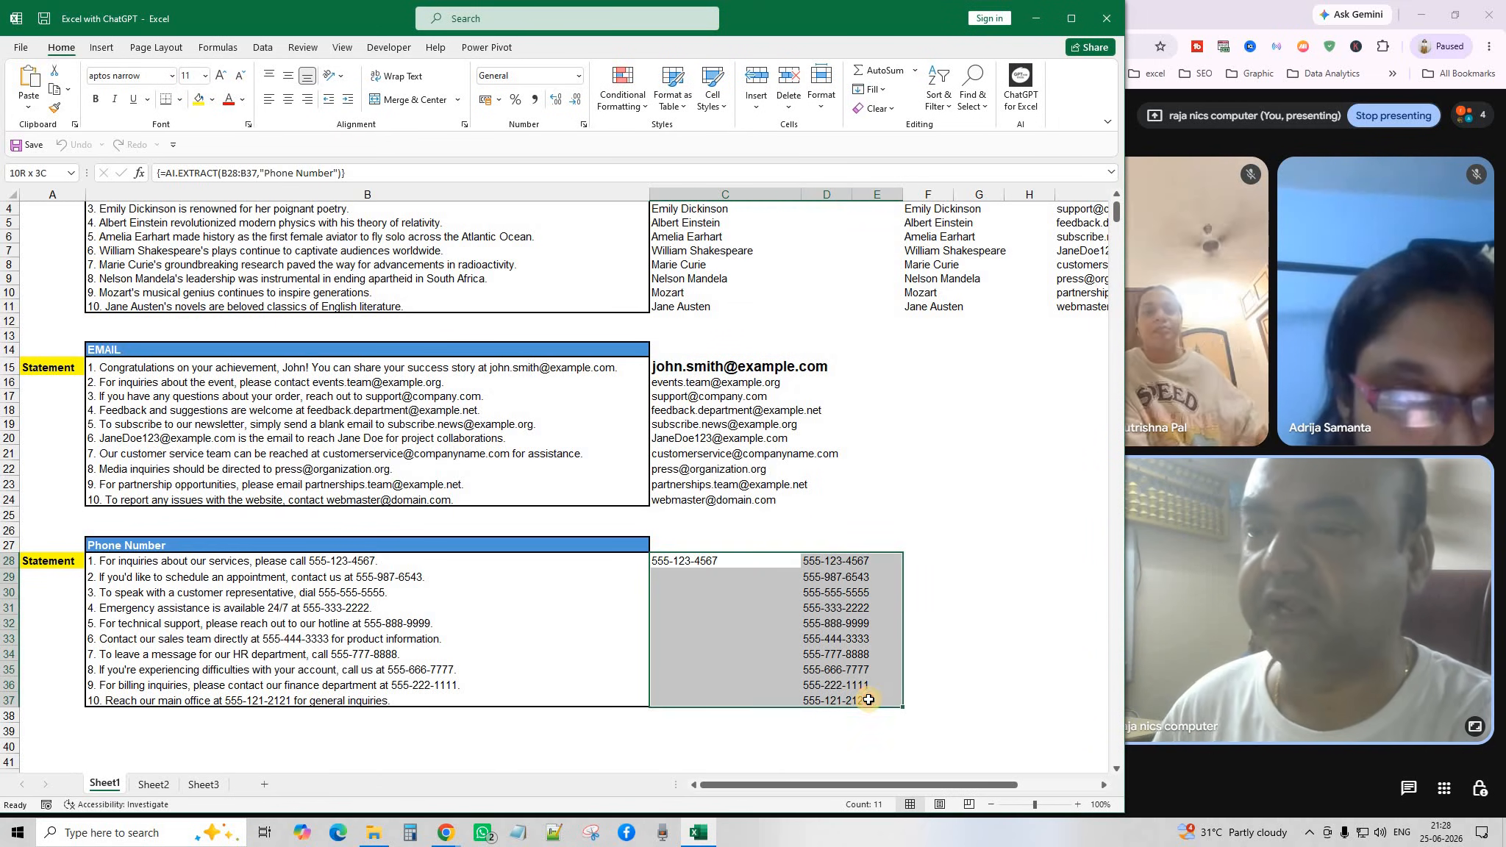
Clear the old phone results and enter =AI.EXTRACT(B28:B37,B27) in C27 to list ten phone numbers.
key("Delete")
left_click(927, 653)
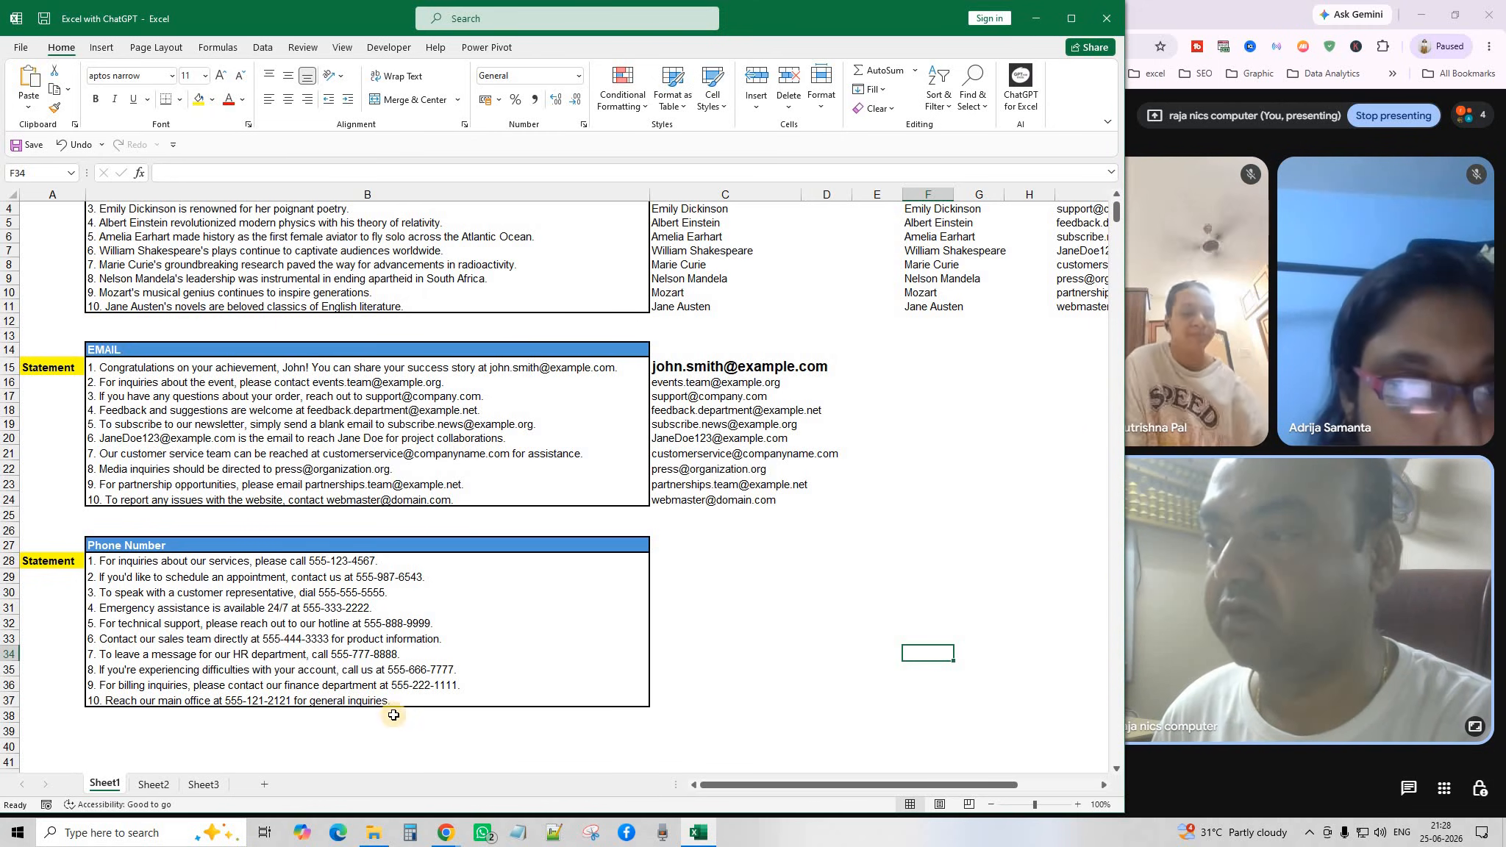
left_click(698, 548)
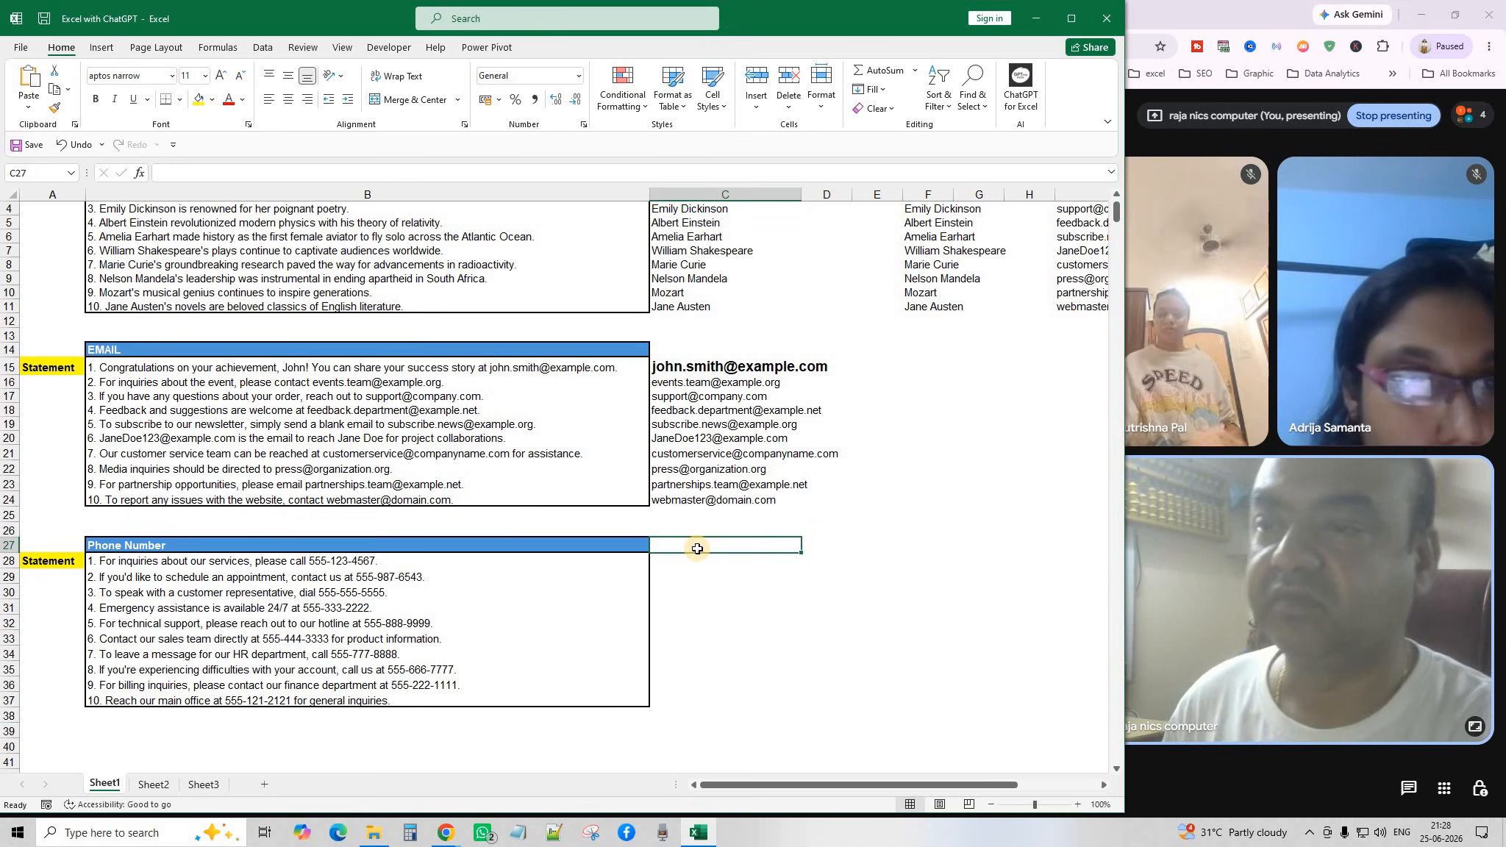
type("=AI")
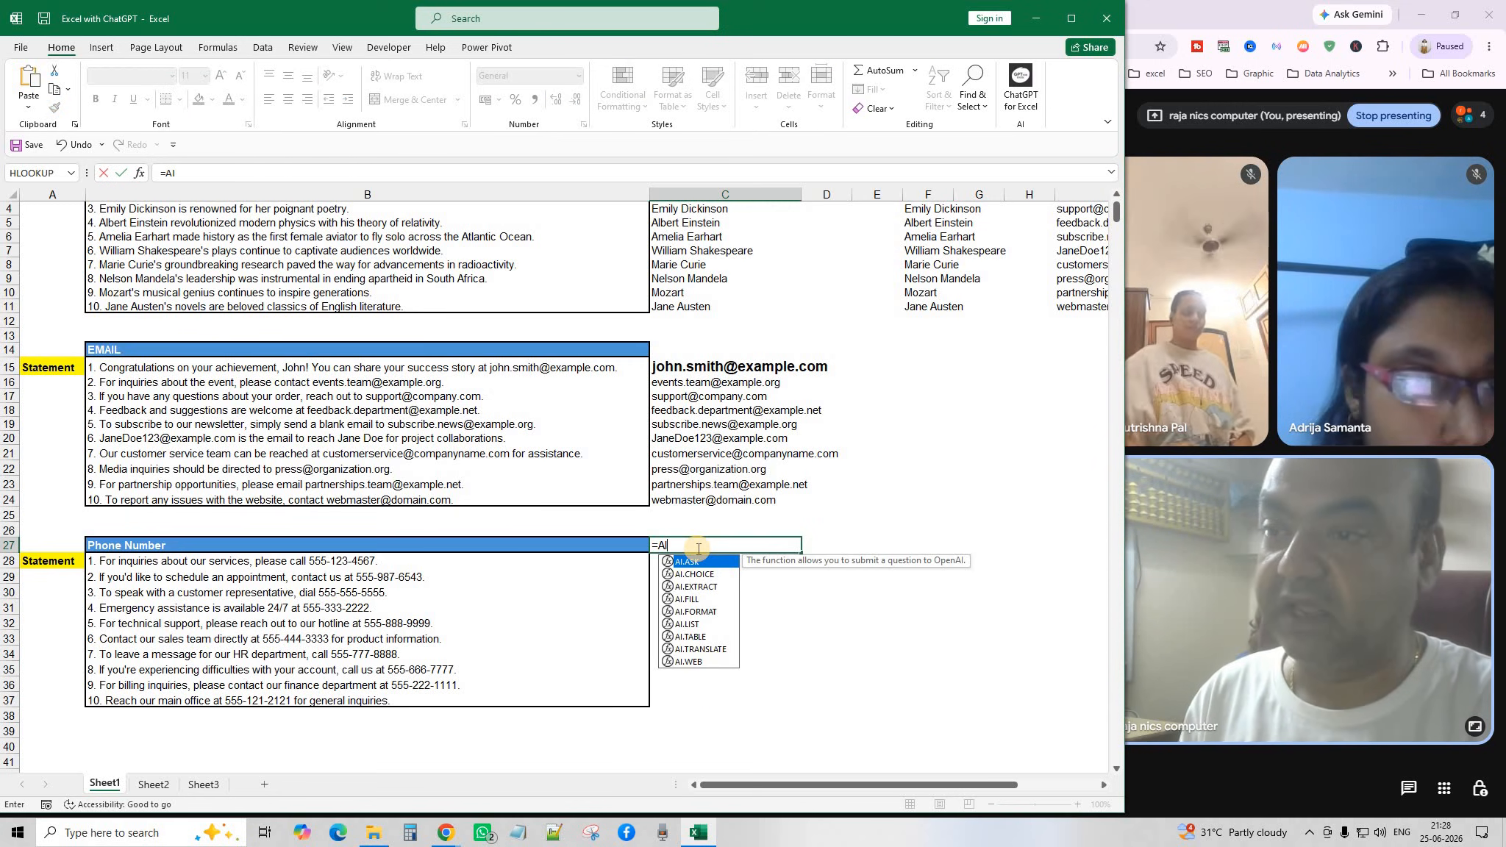
type(".E")
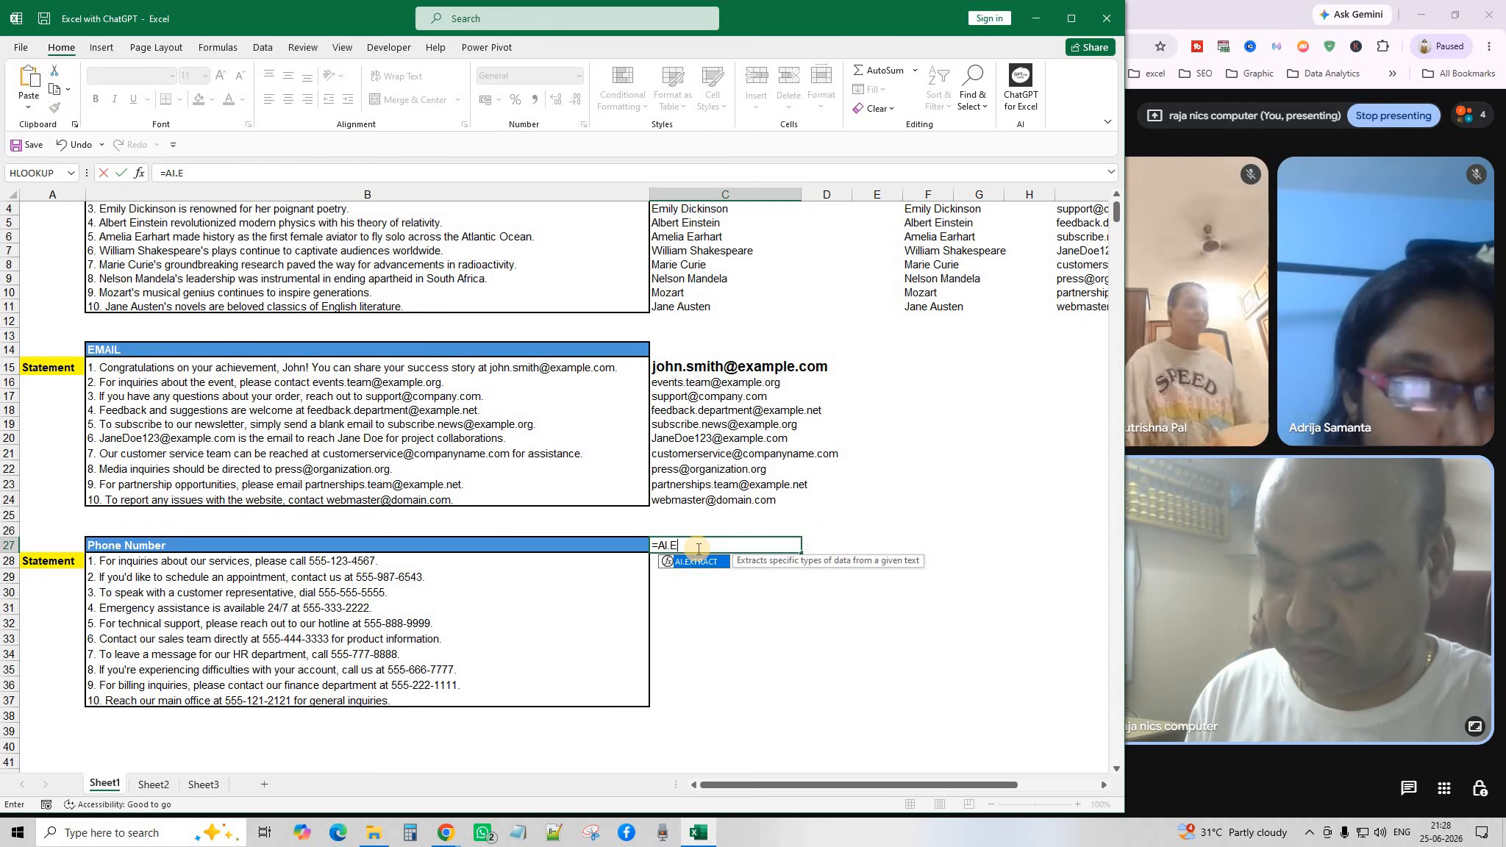
key("Tab")
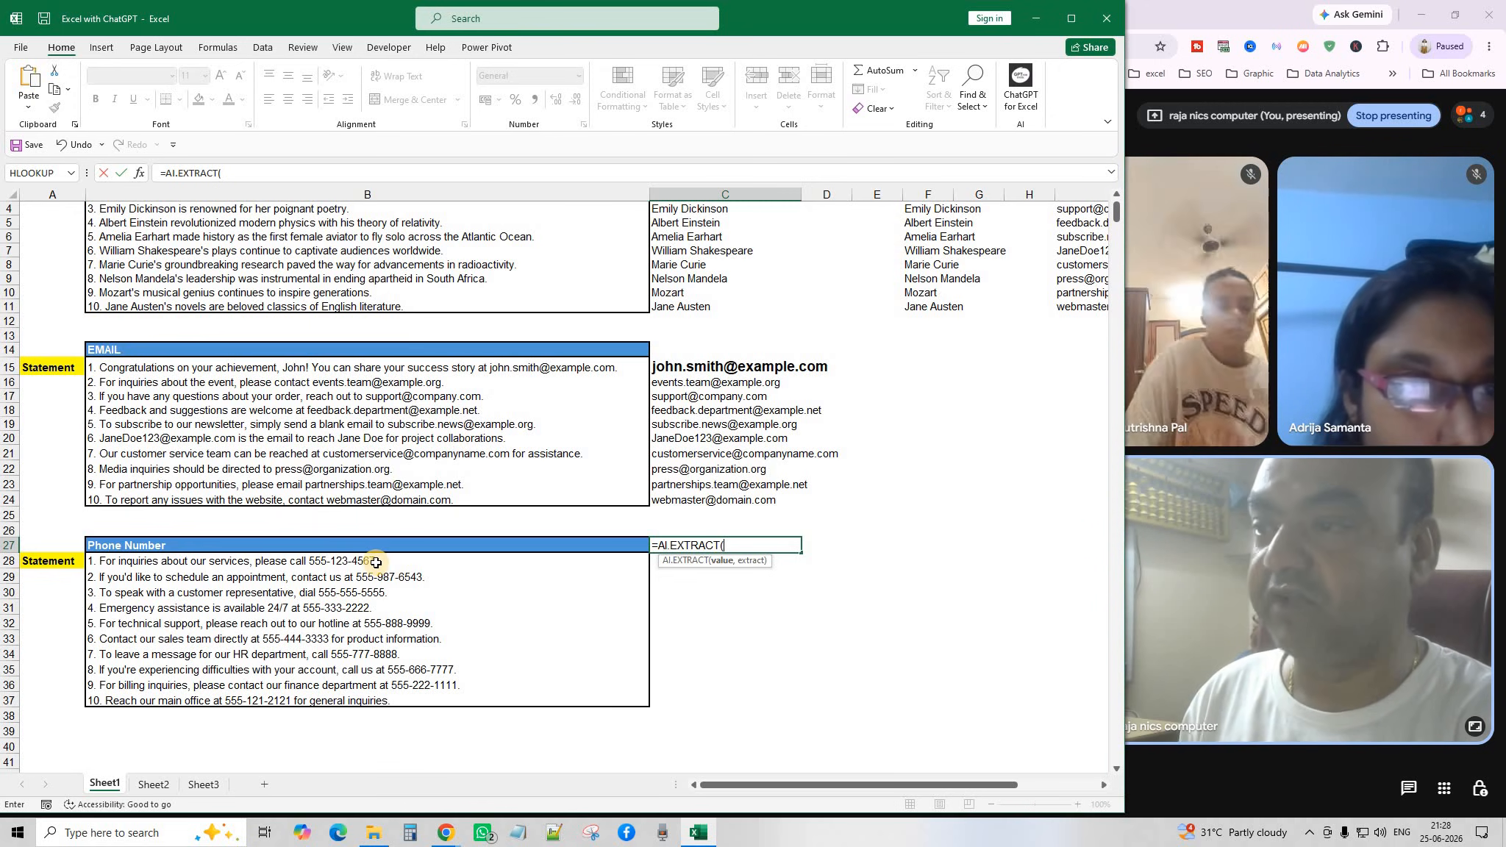
left_click_drag(388, 561, 387, 699)
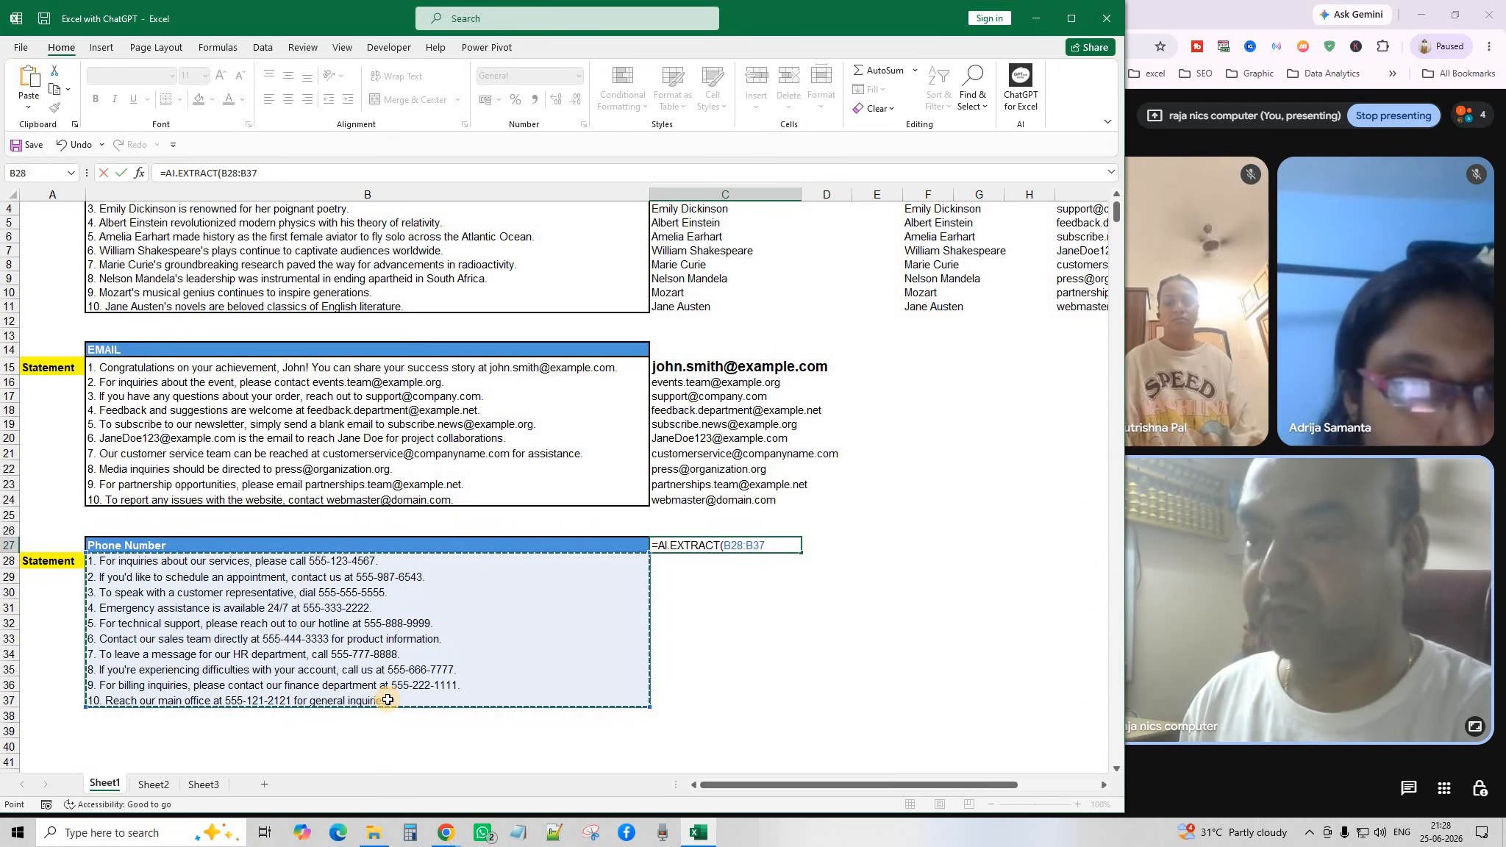
type(",")
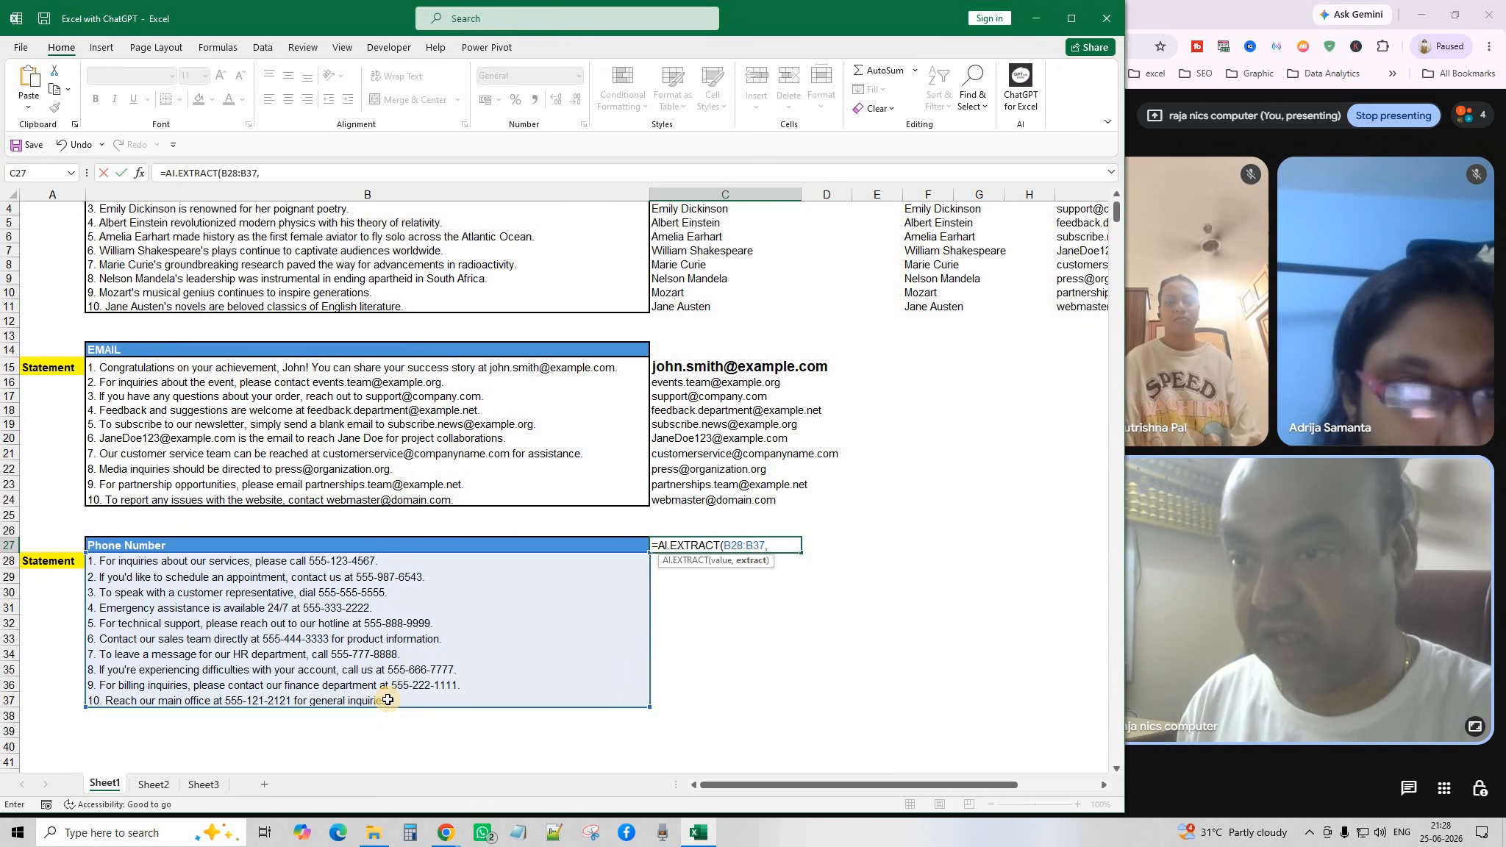
left_click(172, 544)
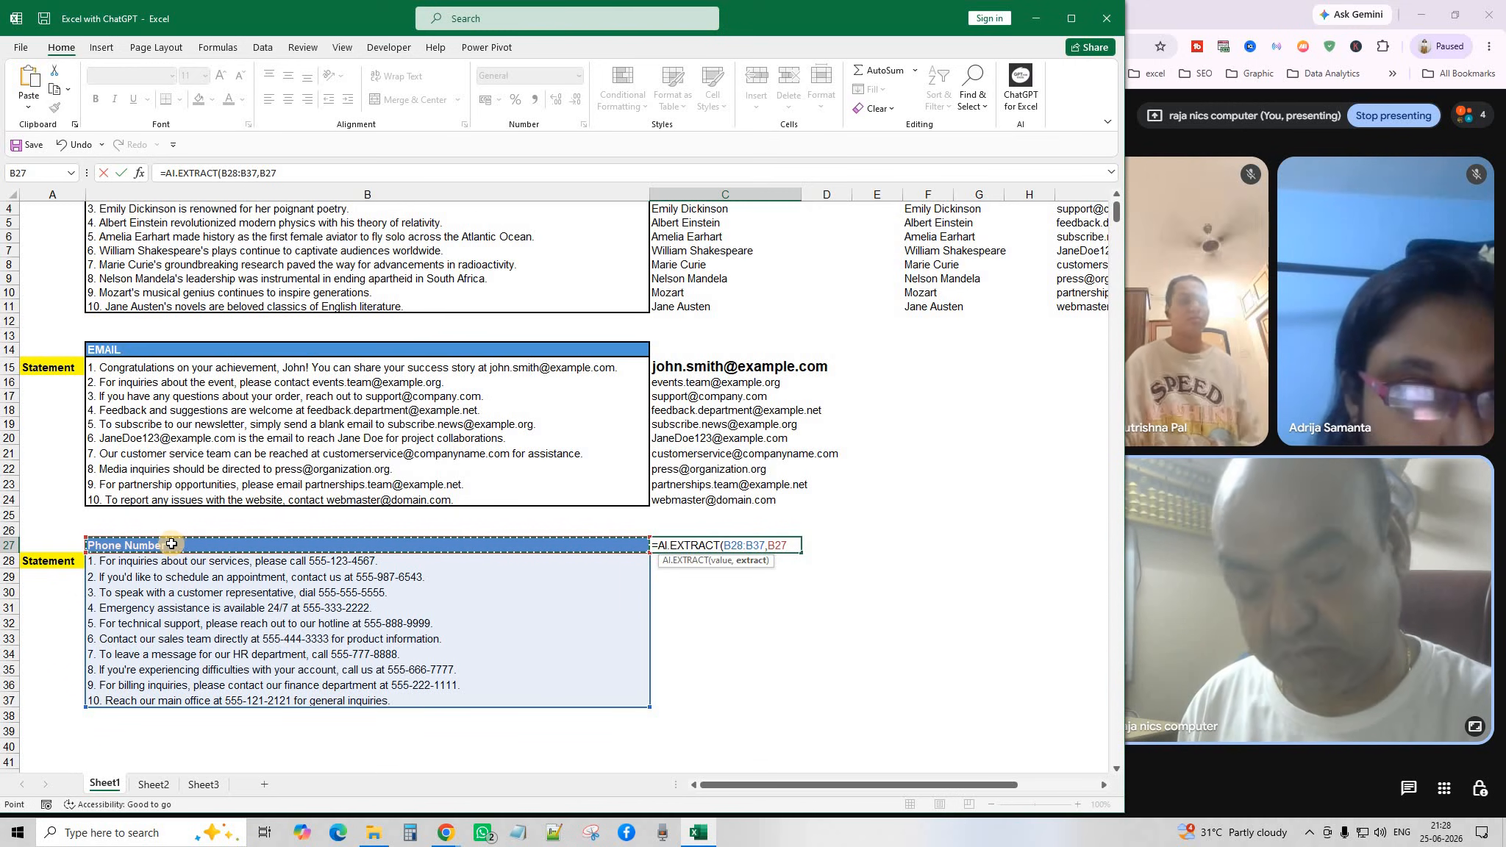
type(")")
key("Return")
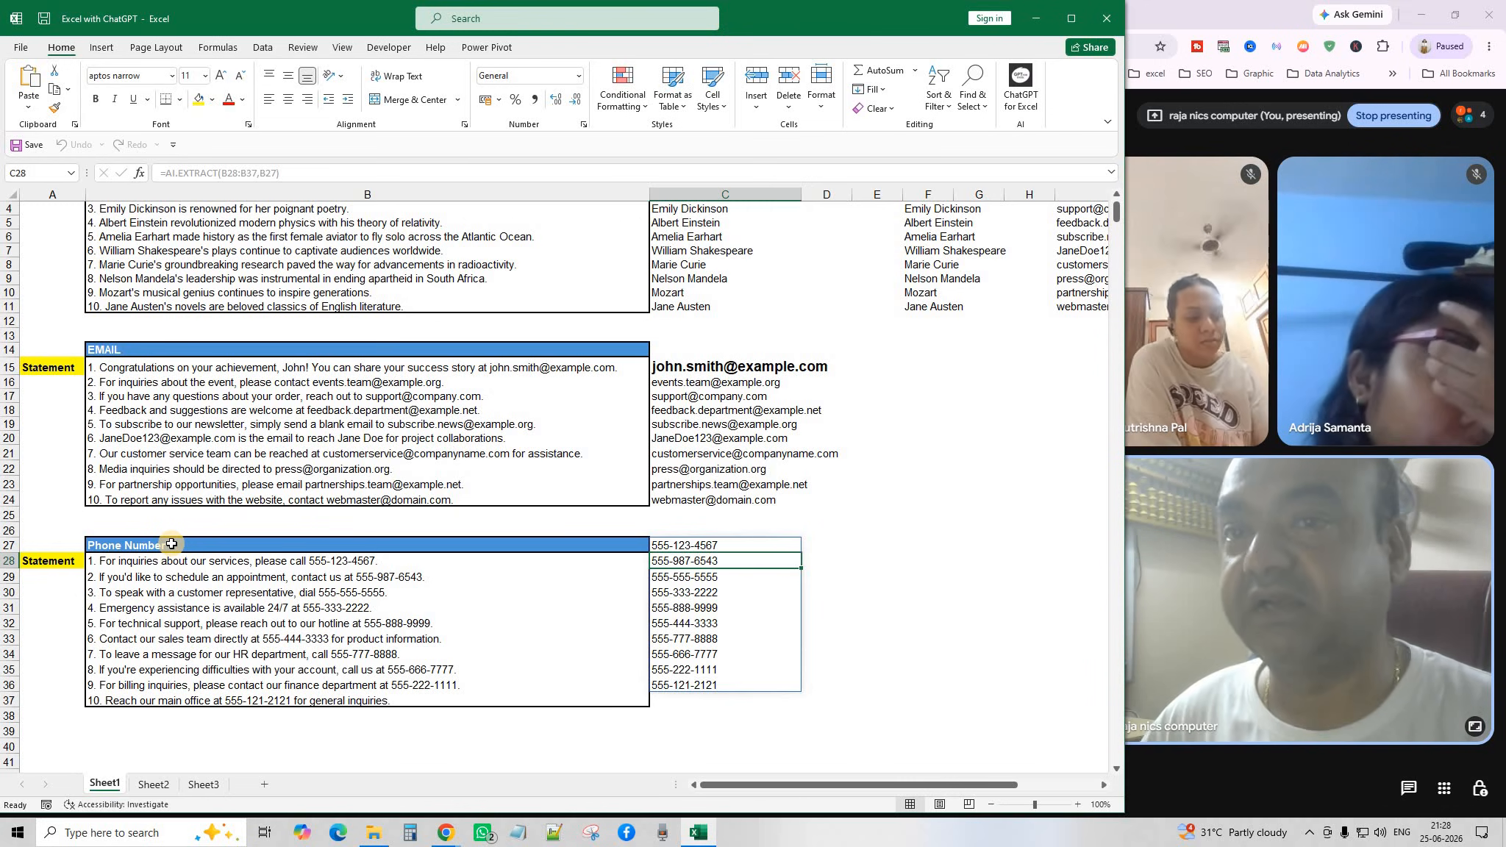
scroll(267, 330, "up", 1)
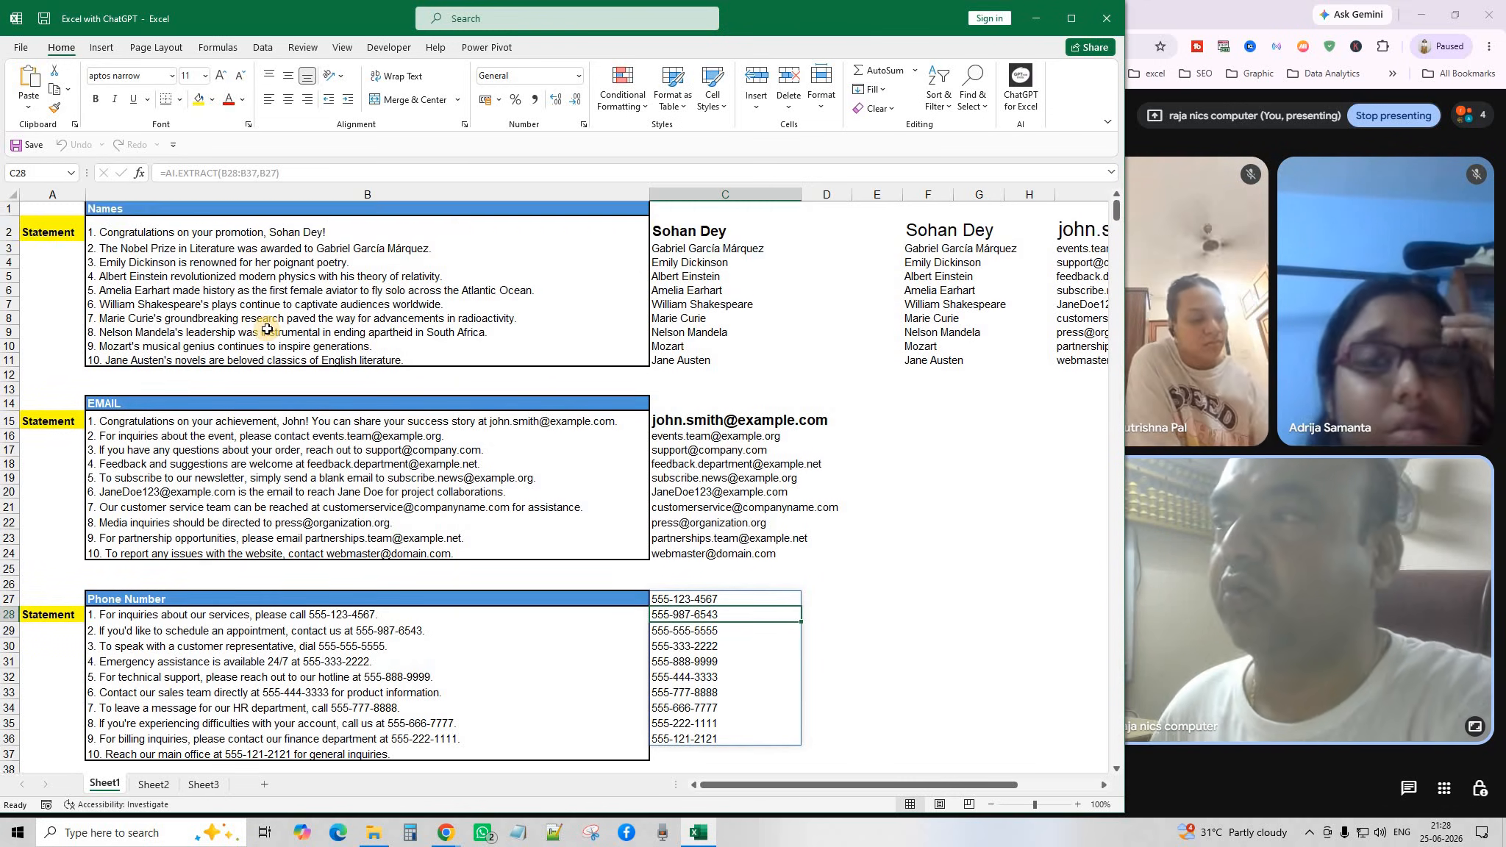
scroll(267, 330, "down", 2)
scroll(267, 329, "up", 1)
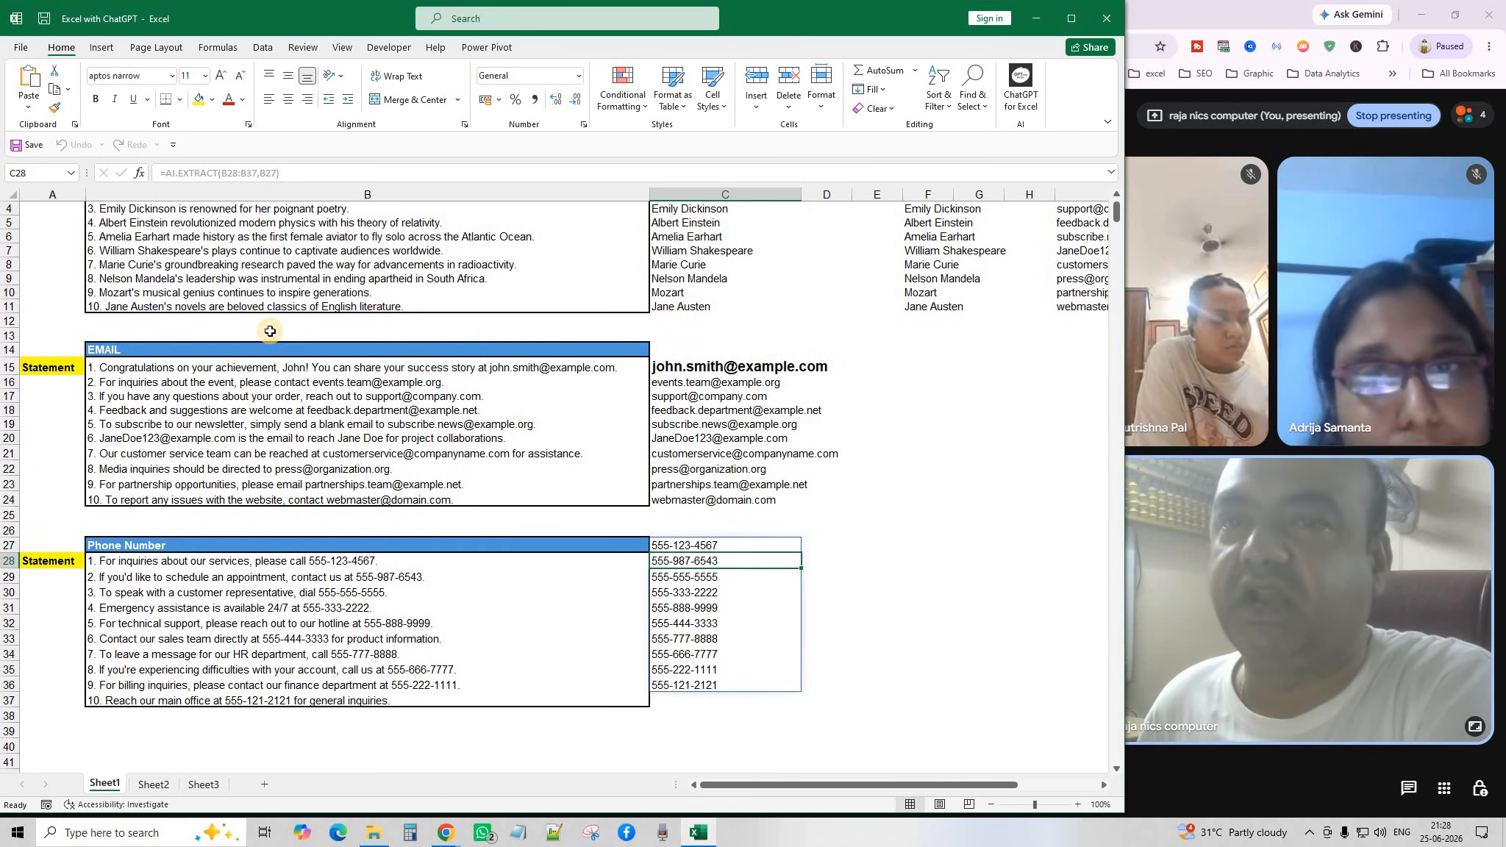
scroll(334, 372, "up", 1)
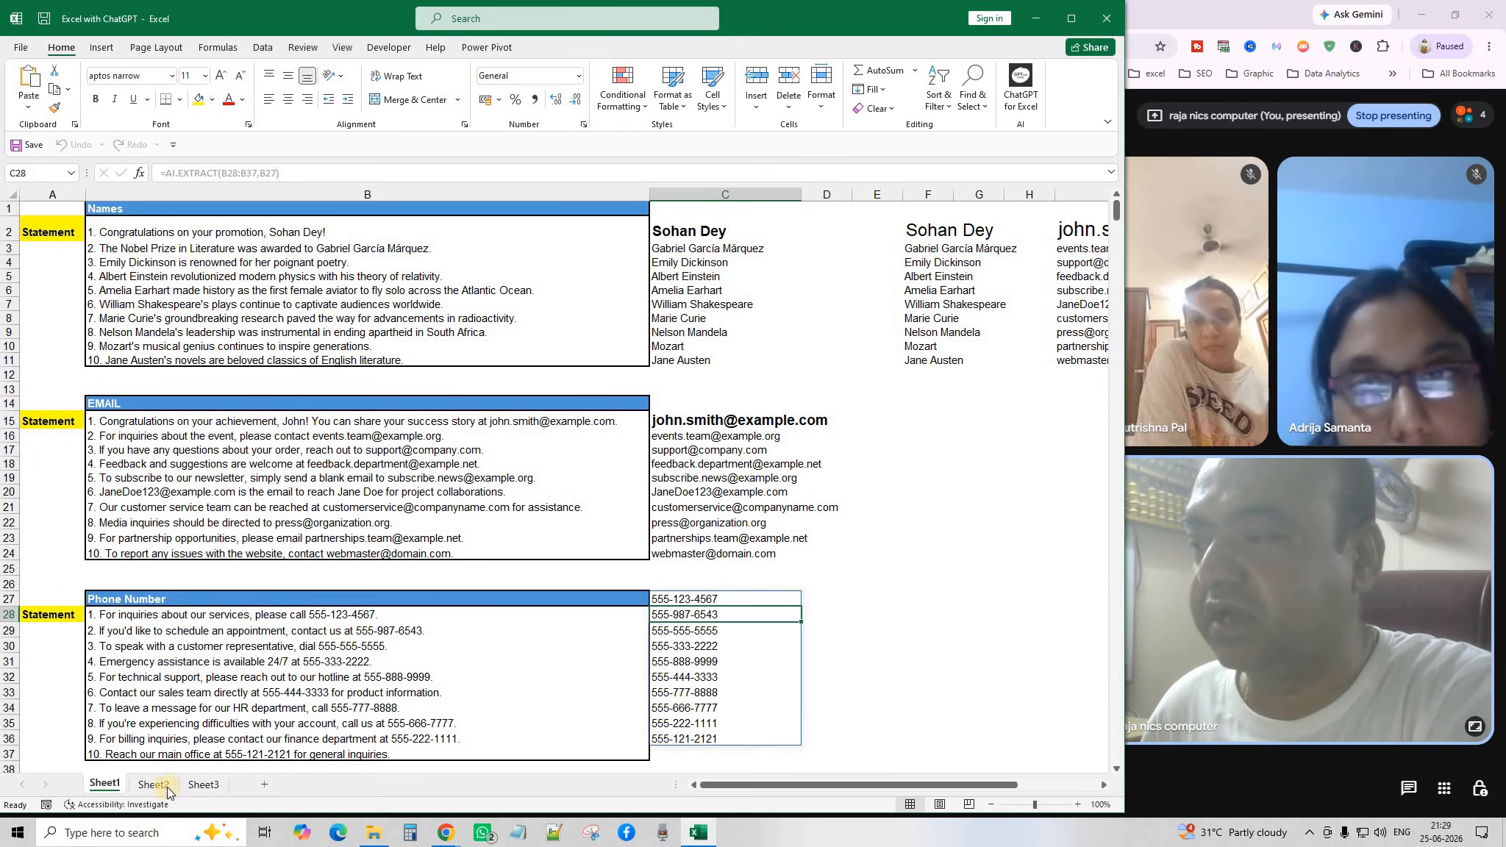
Add a new Sheet4 and type the heading NAME in F4.
left_click(261, 786)
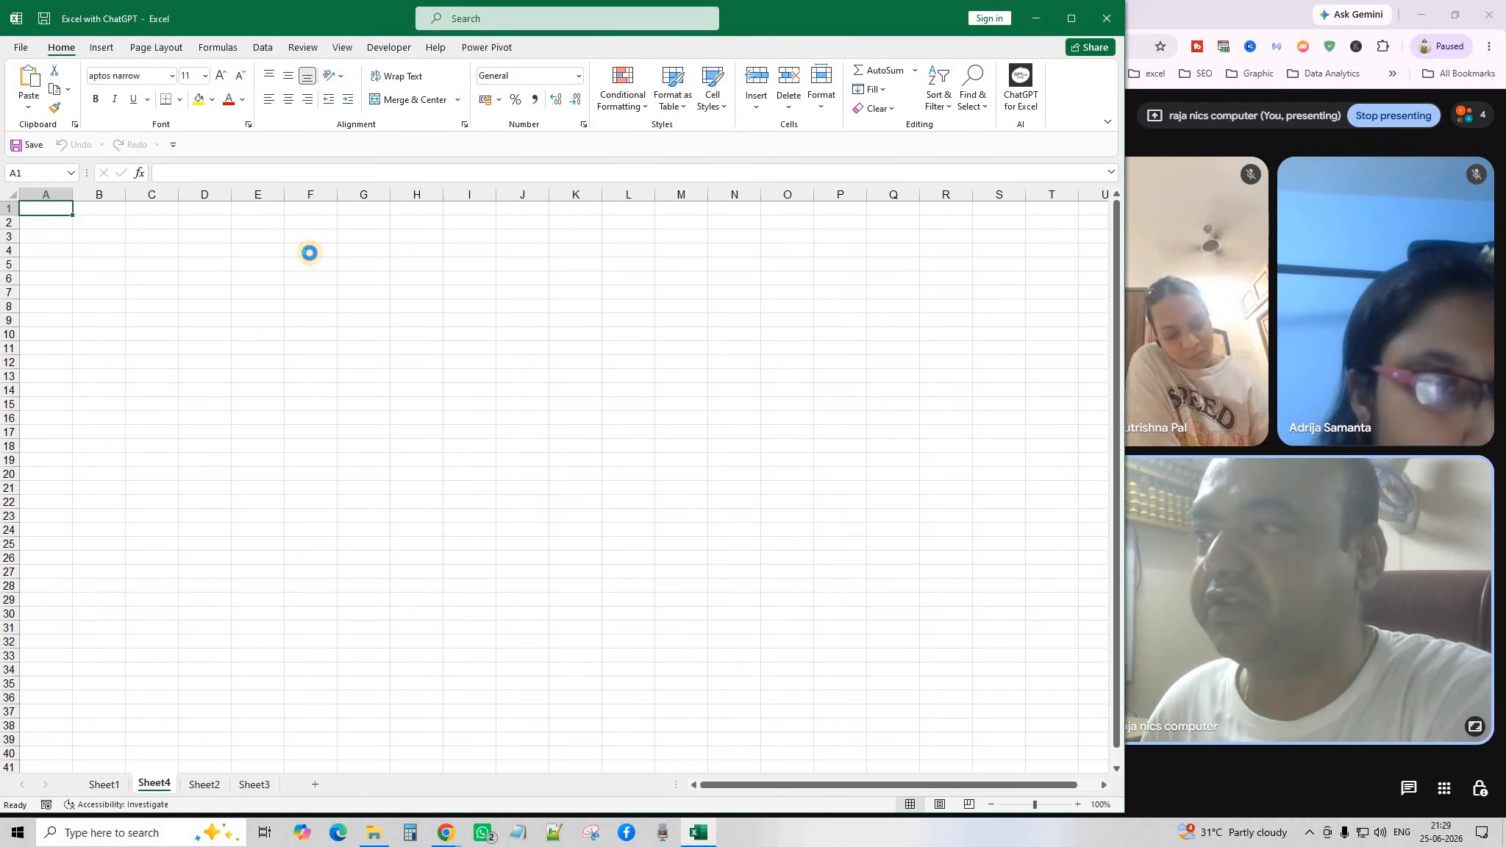
left_click(310, 253)
type("NAME")
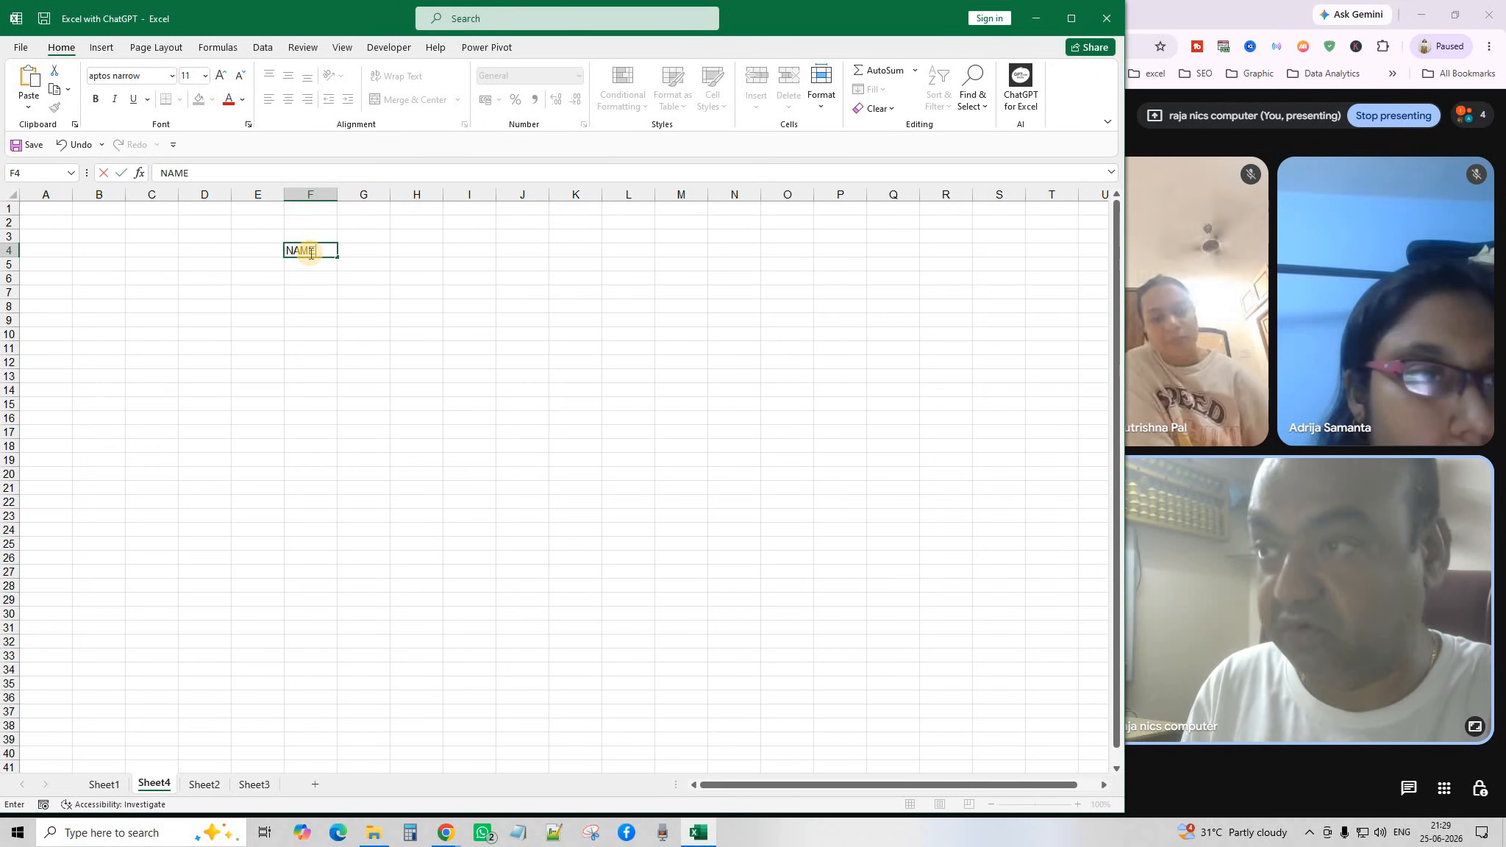
key("Tab")
key("Return")
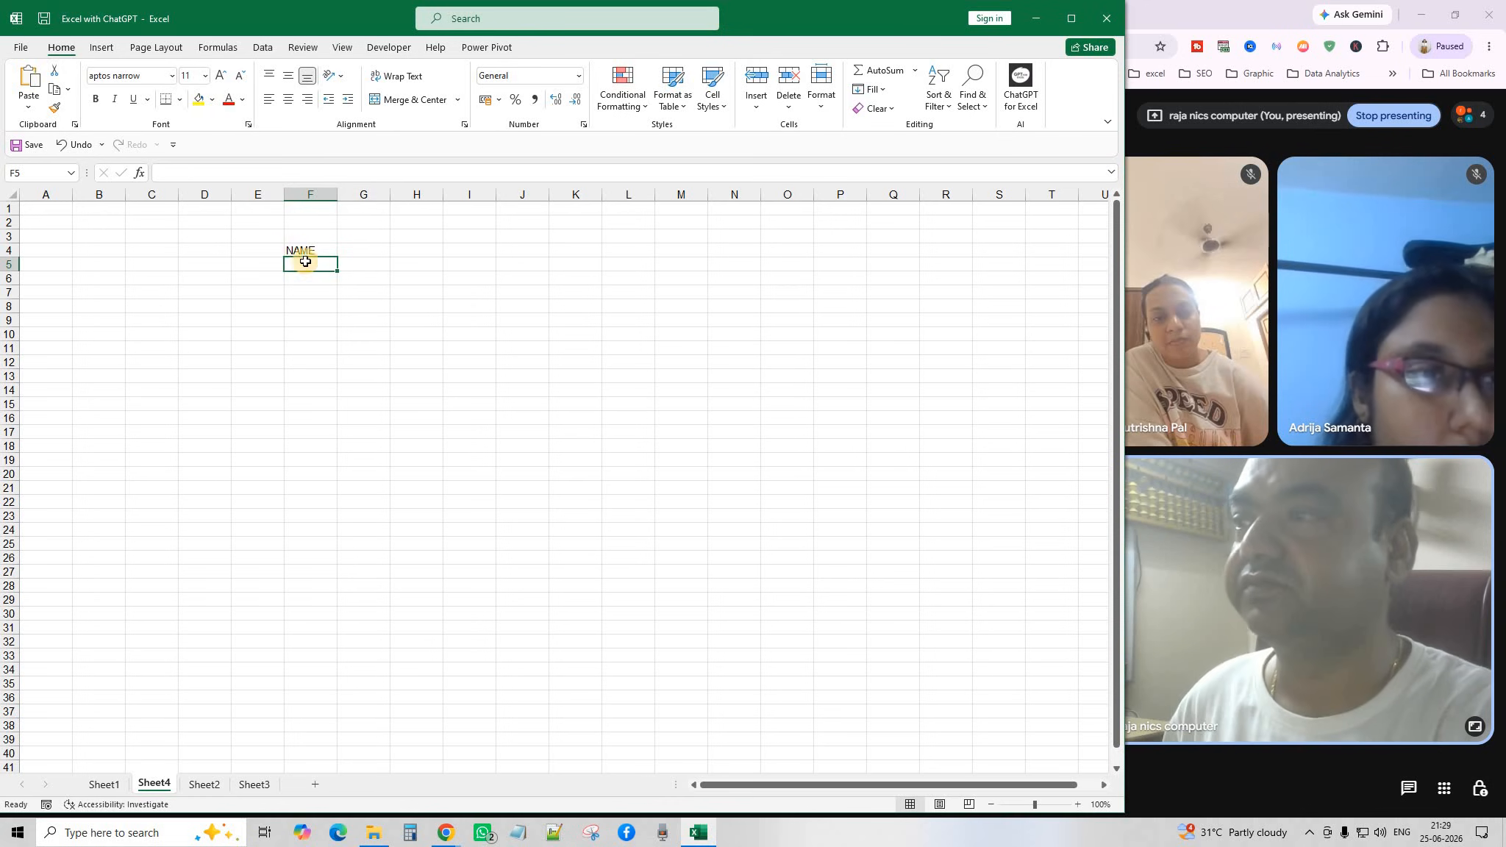
Enlarge the font of F4 and F5 to 12 point.
left_click(309, 251)
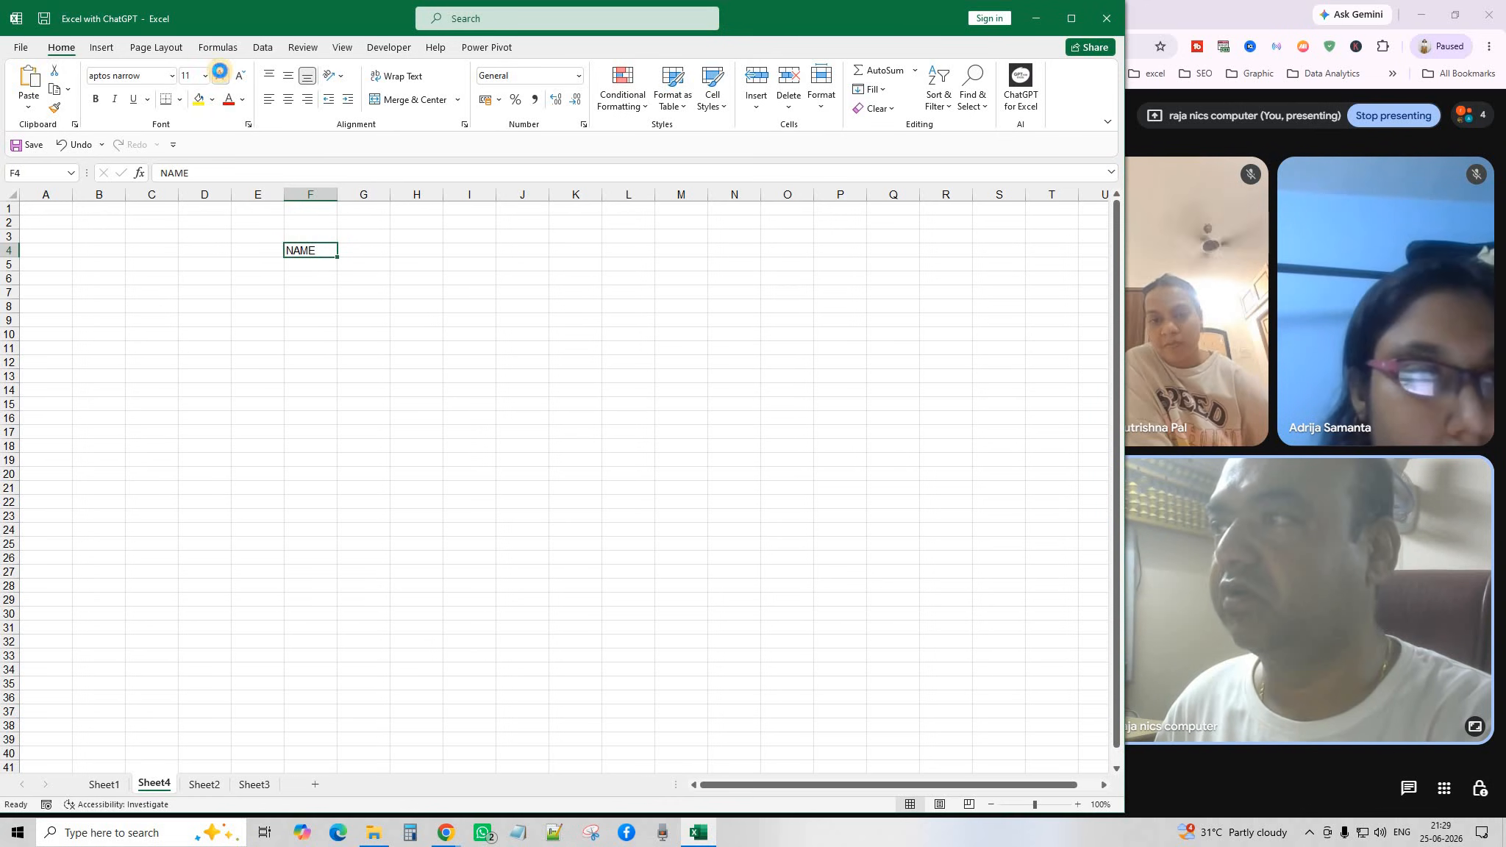
left_click(221, 76)
left_click(312, 267)
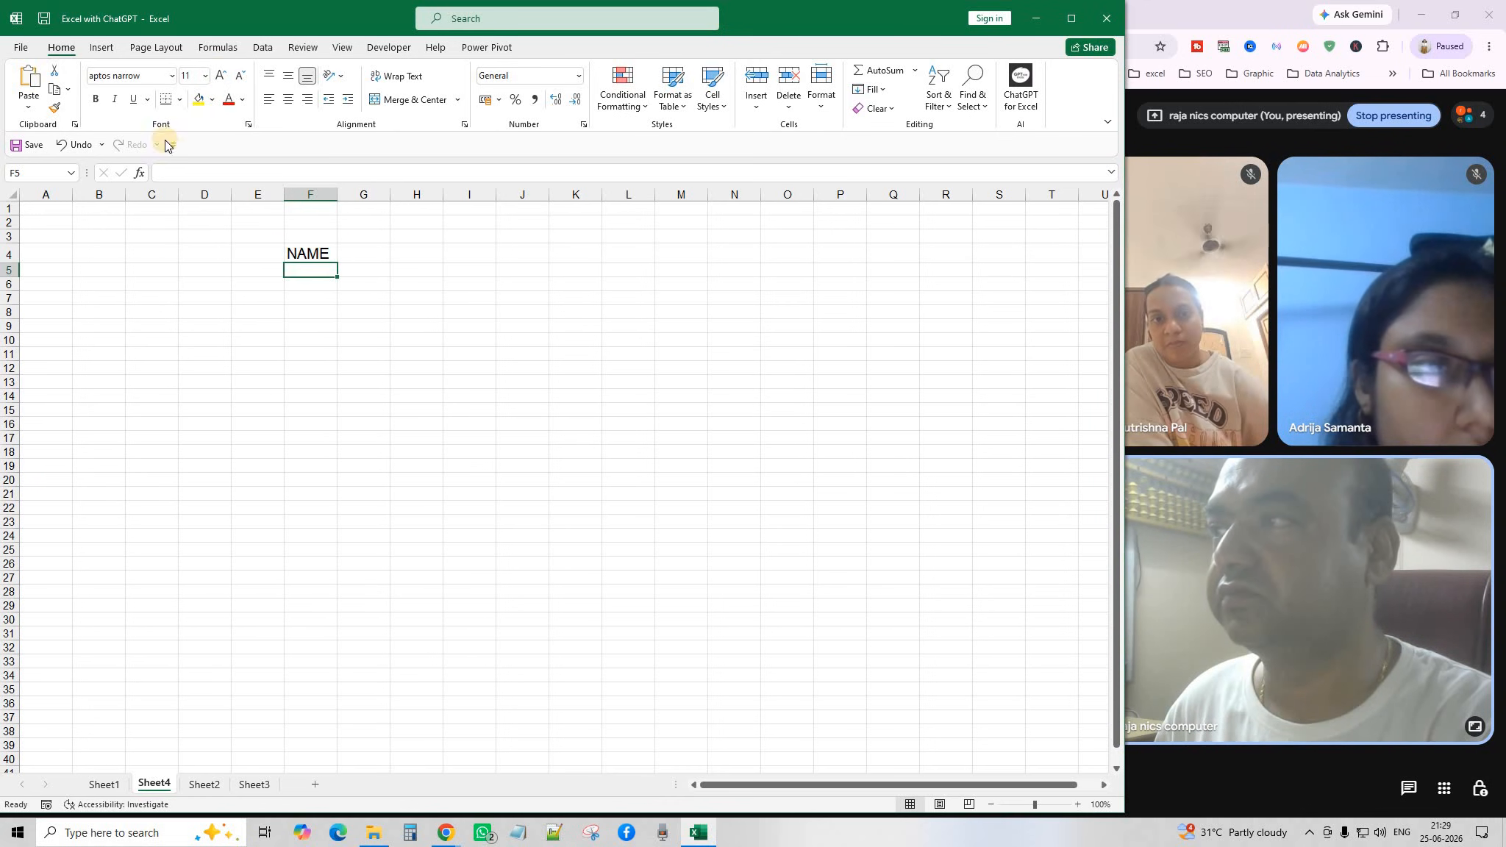
left_click(219, 76)
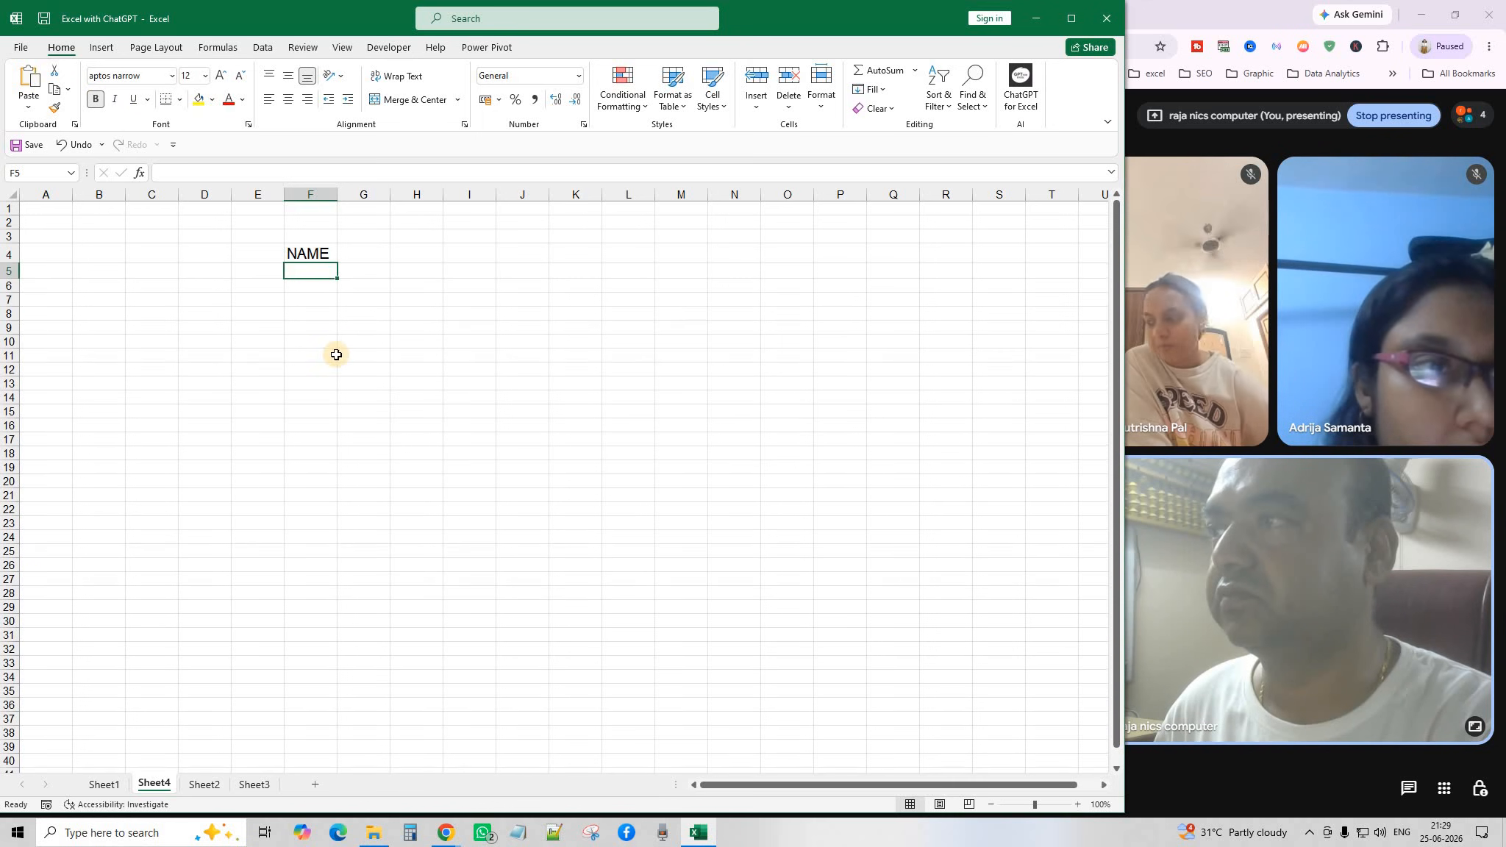
left_click_drag(336, 354, 333, 342)
left_click(317, 271)
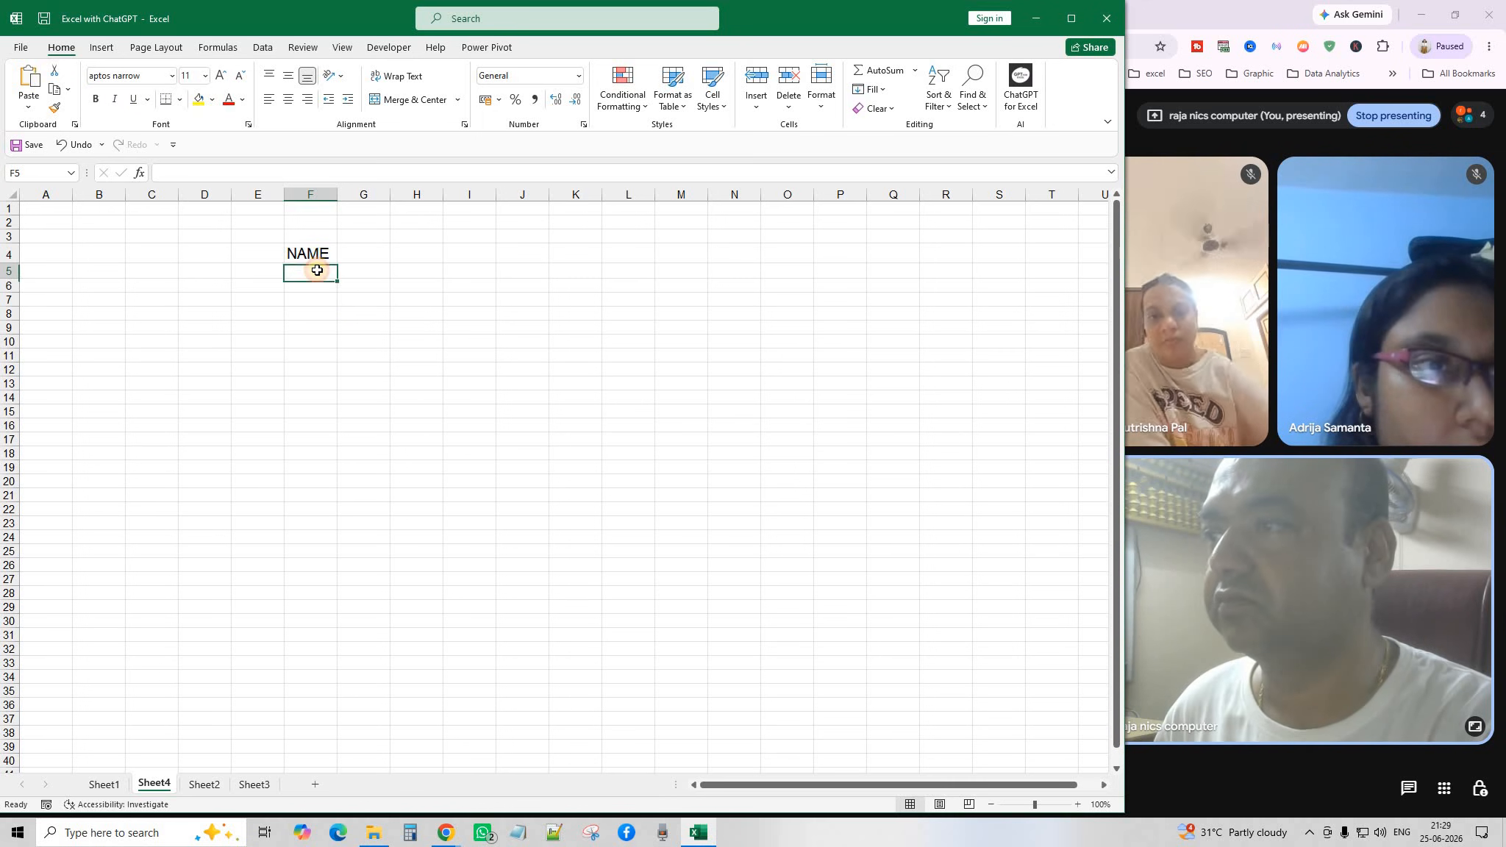
Look over Sheet1, Sheet3 and Sheet2, then return to F5 on Sheet4.
left_click(103, 785)
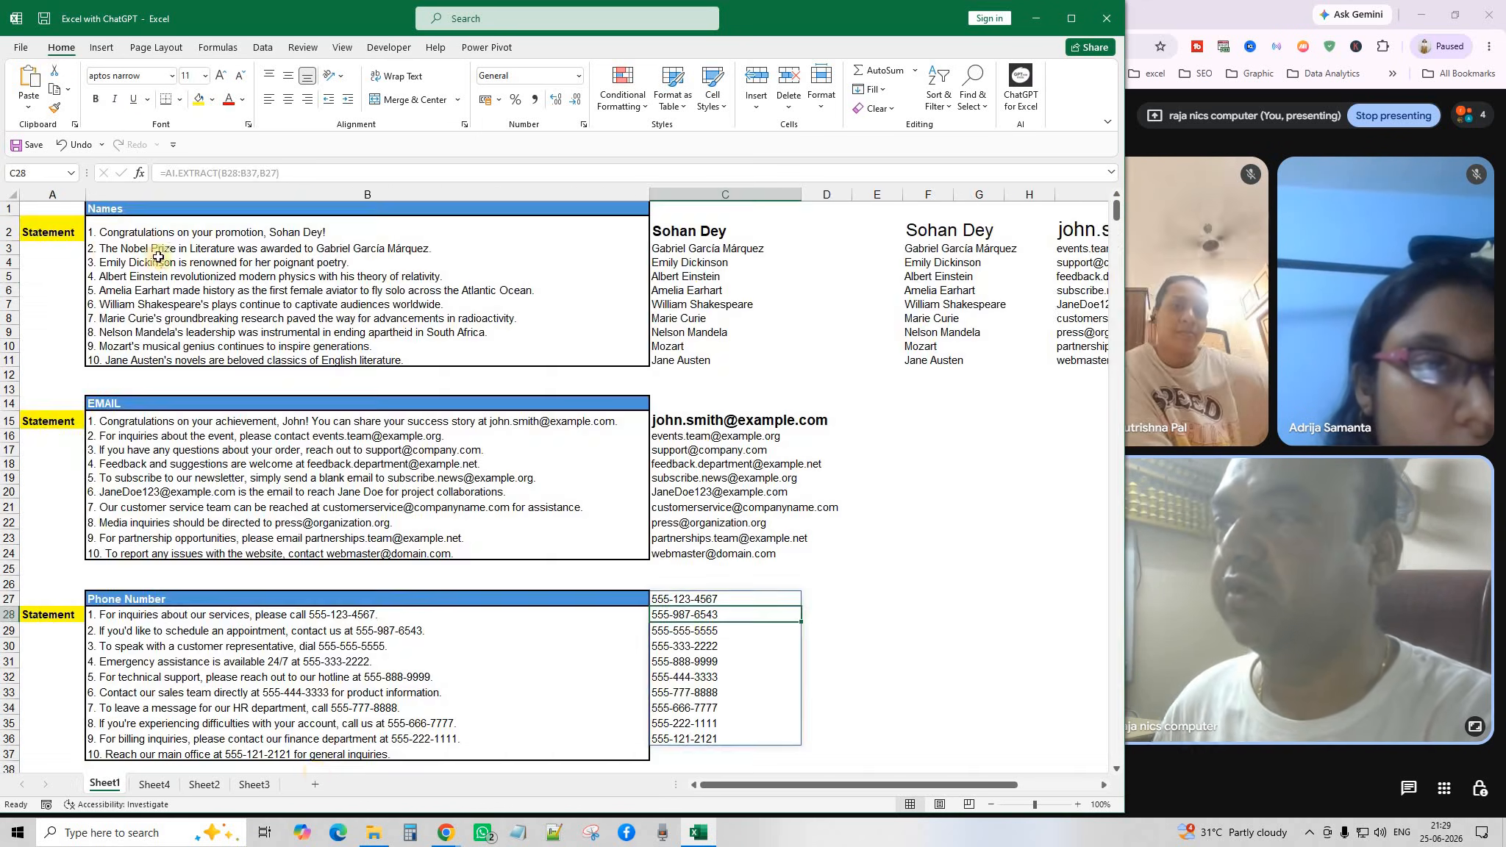
left_click(255, 784)
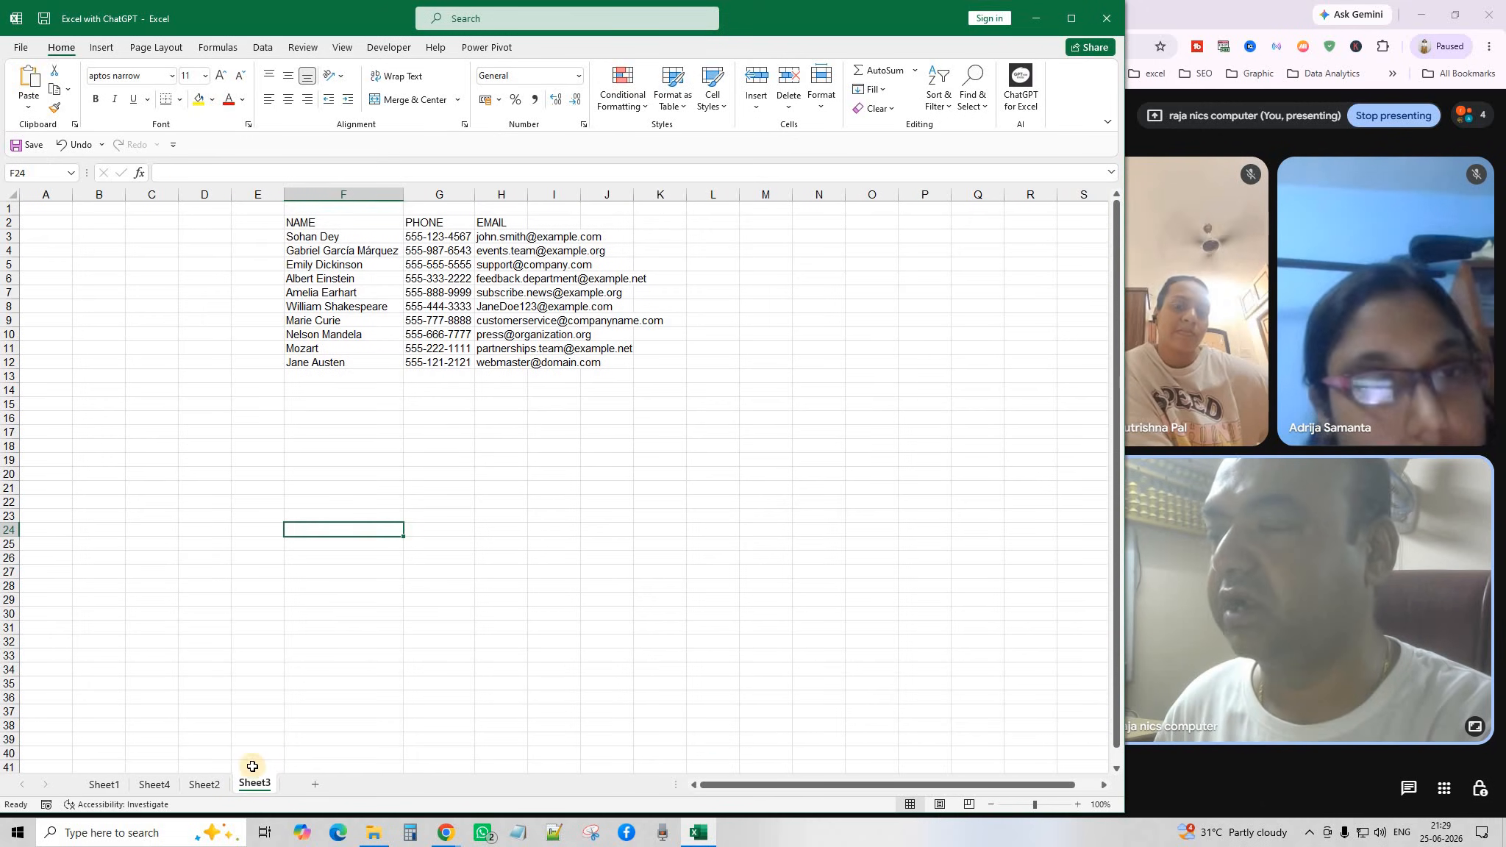
left_click(200, 787)
left_click(160, 786)
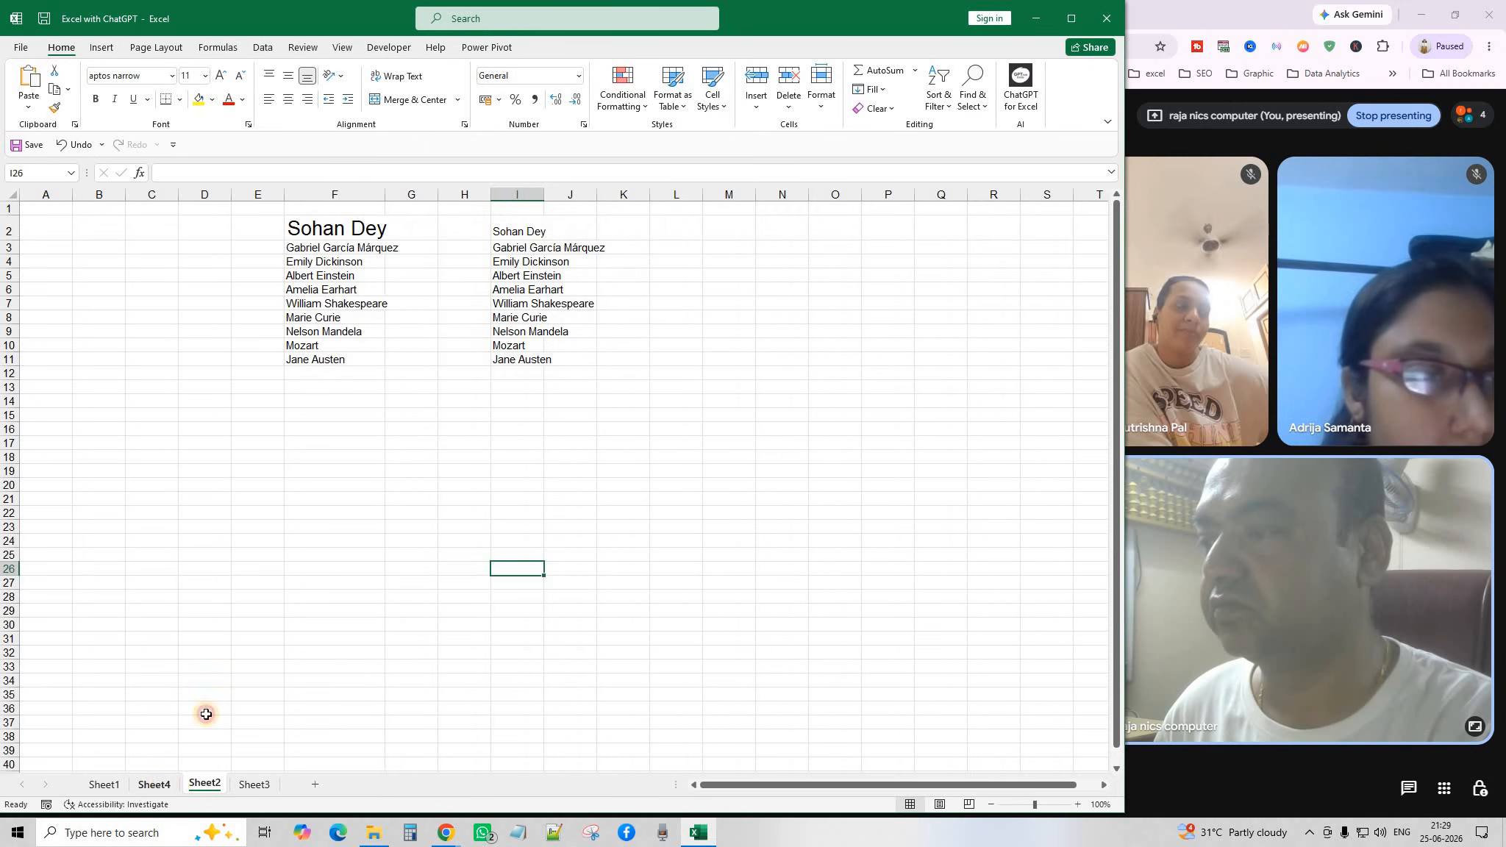
left_click(311, 268)
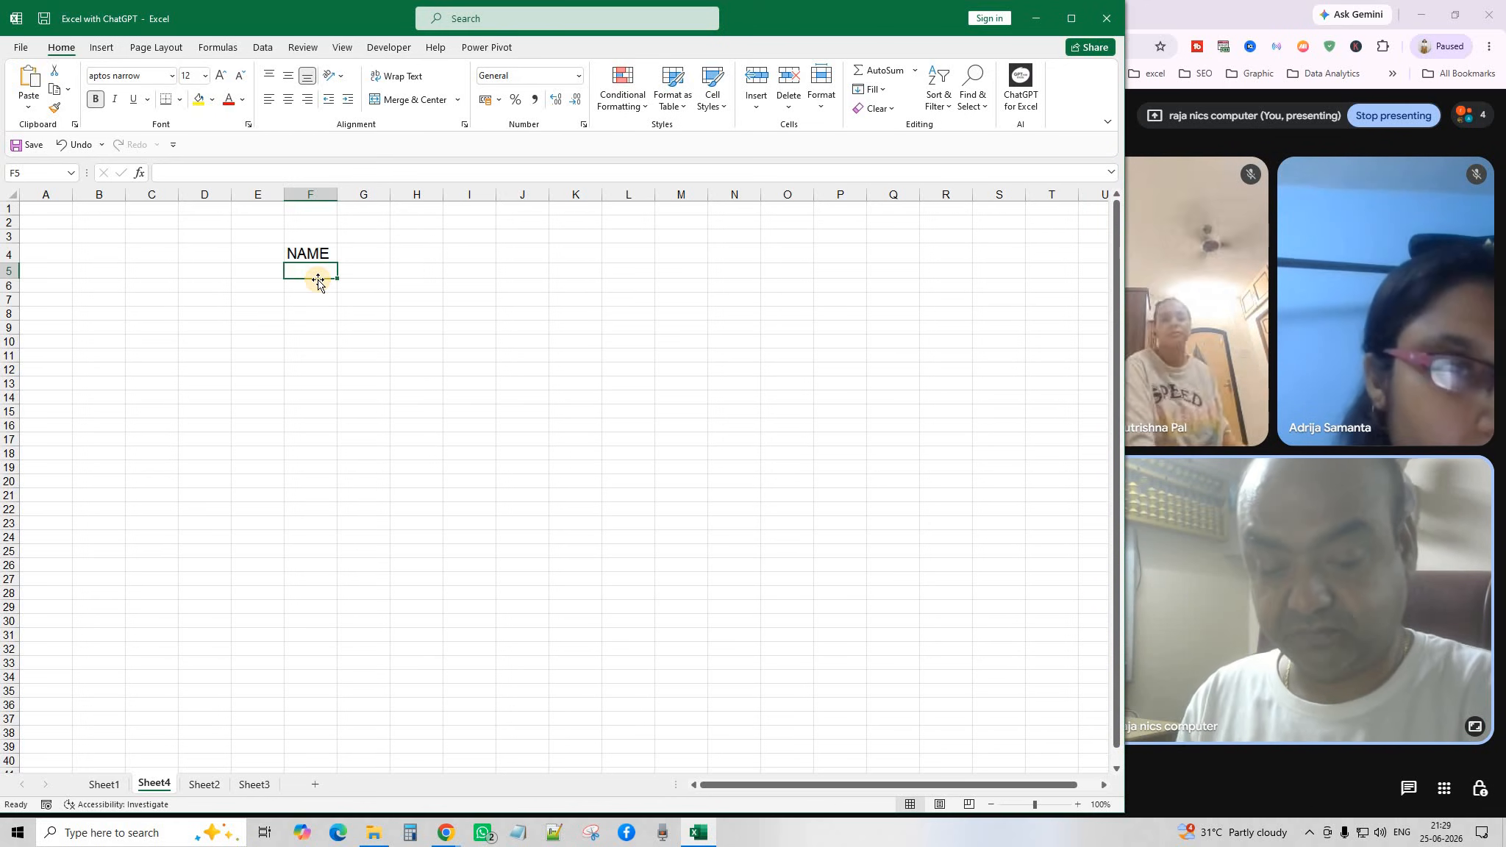
Enter =AI.EXTRACT(Sheet1!B2:B11,Sheet1!B1) in Sheet4's F5 to spill ten names under NAME.
type("=")
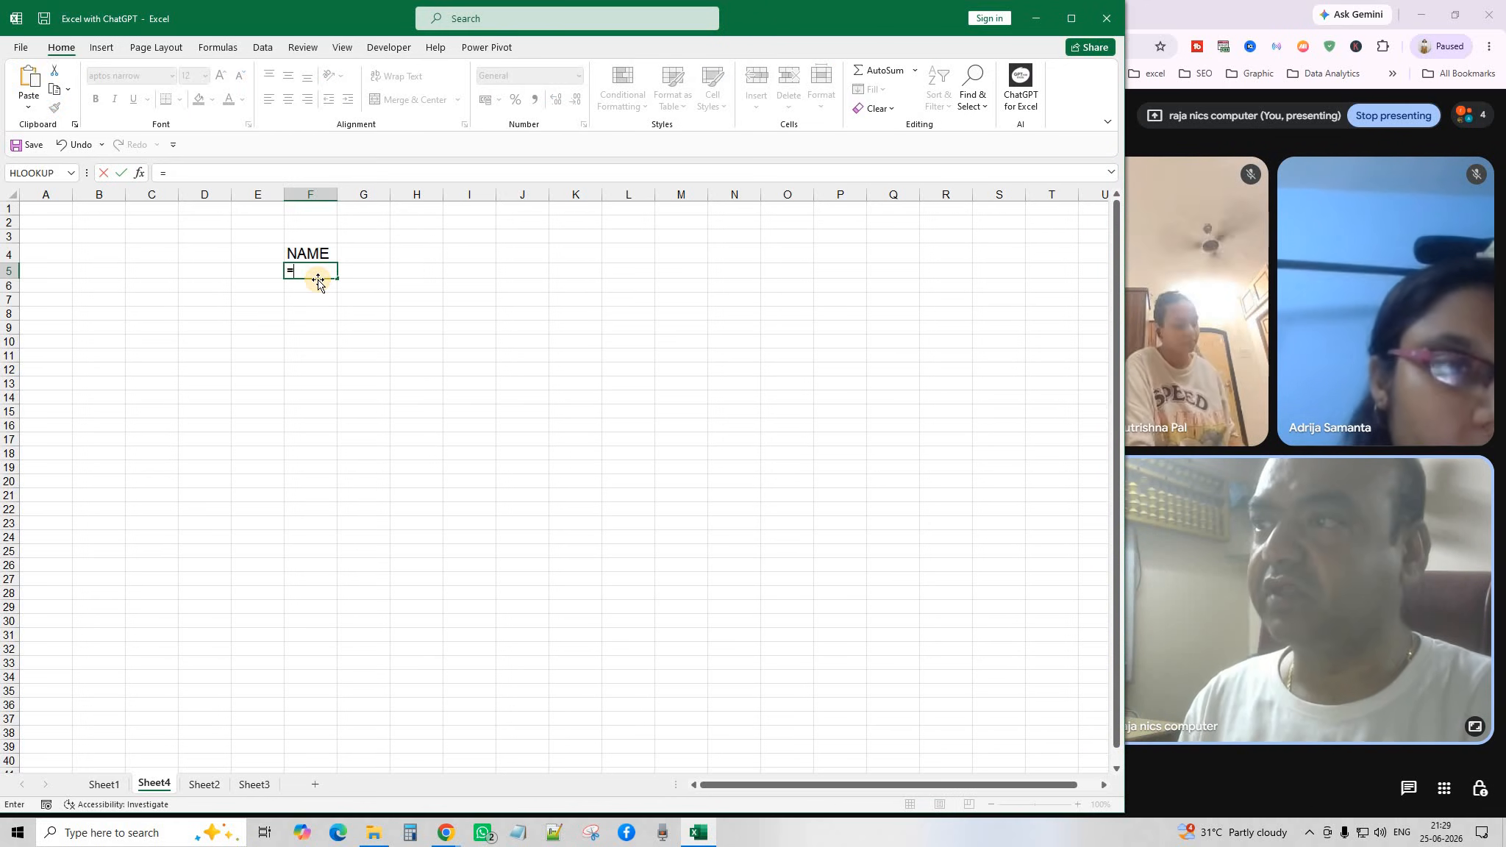
type("AI.E")
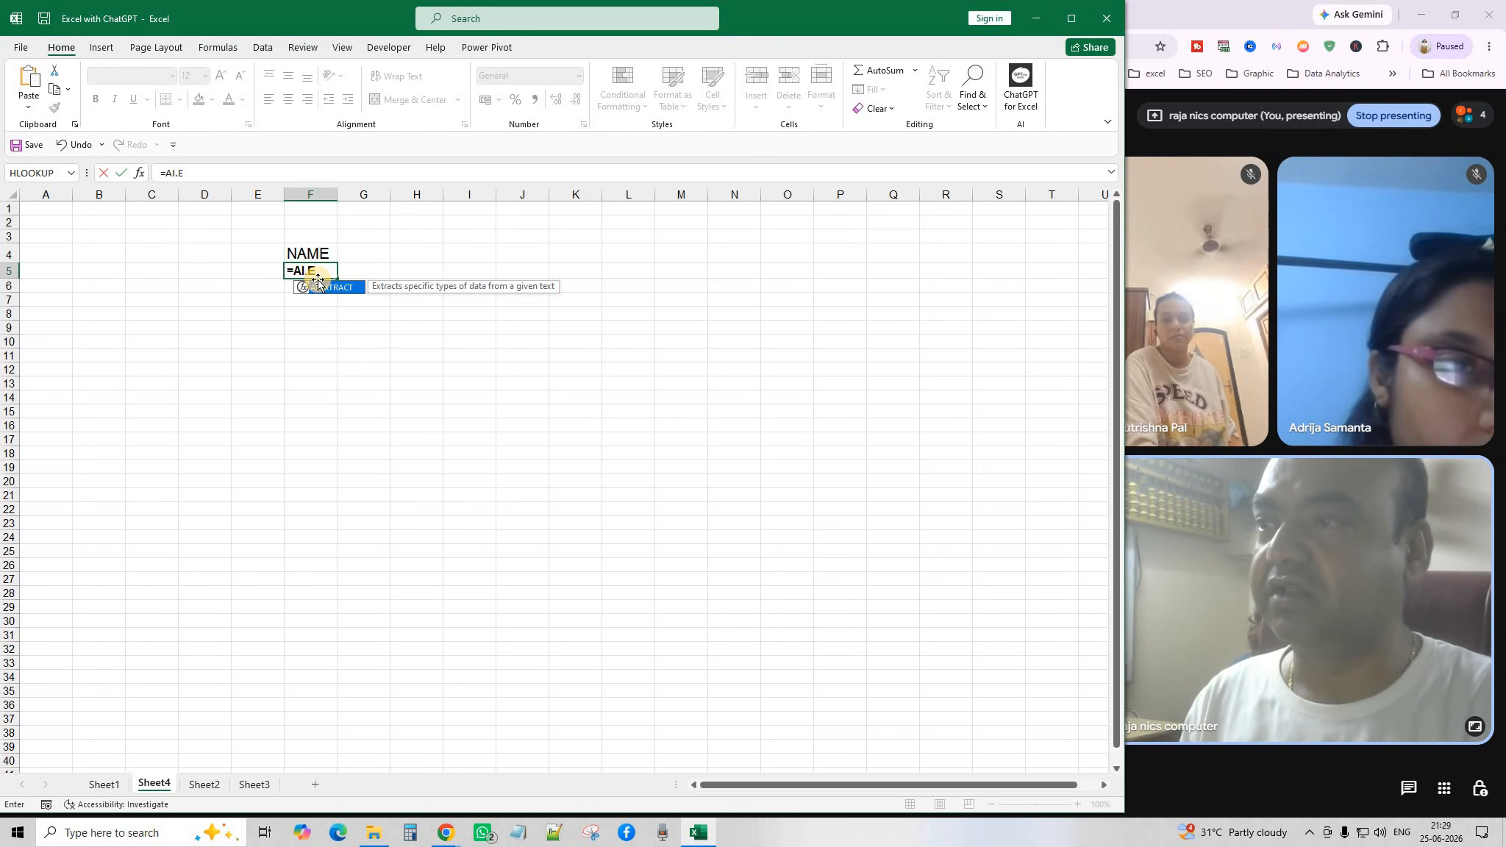
double_click(319, 286)
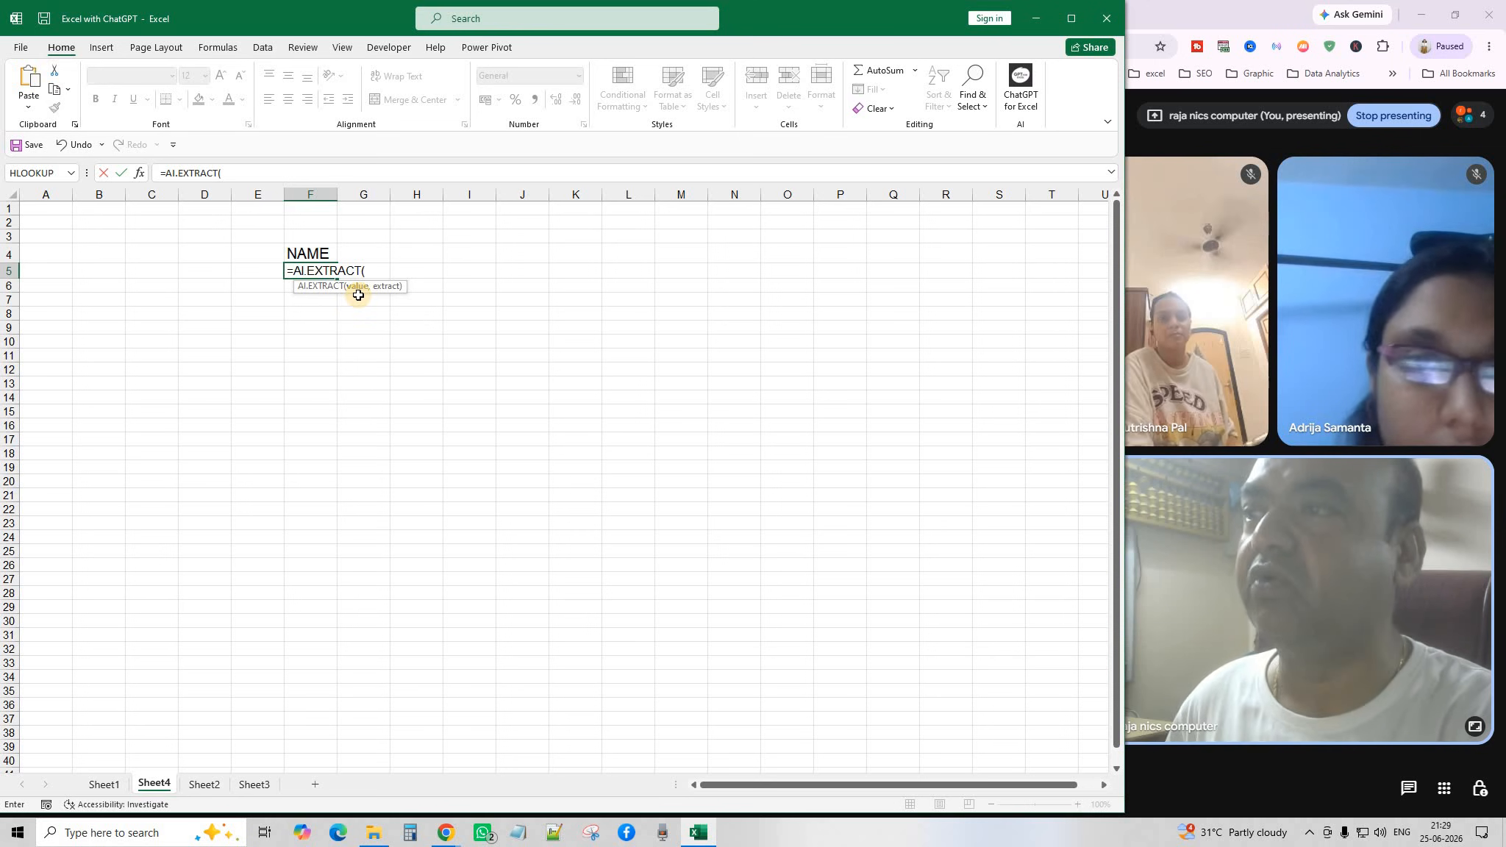
left_click(104, 785)
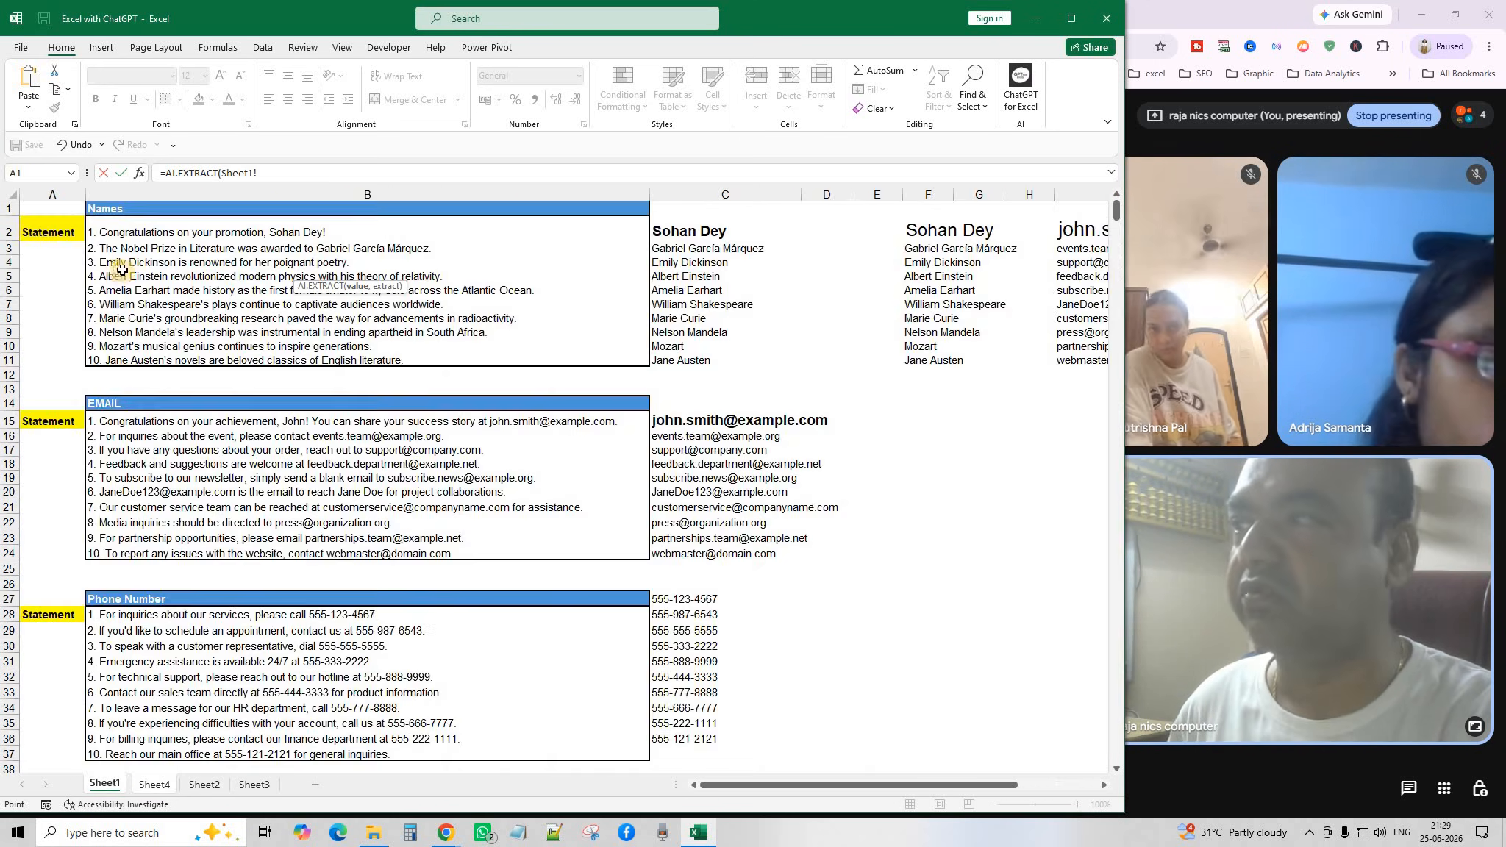
left_click_drag(130, 233, 153, 360)
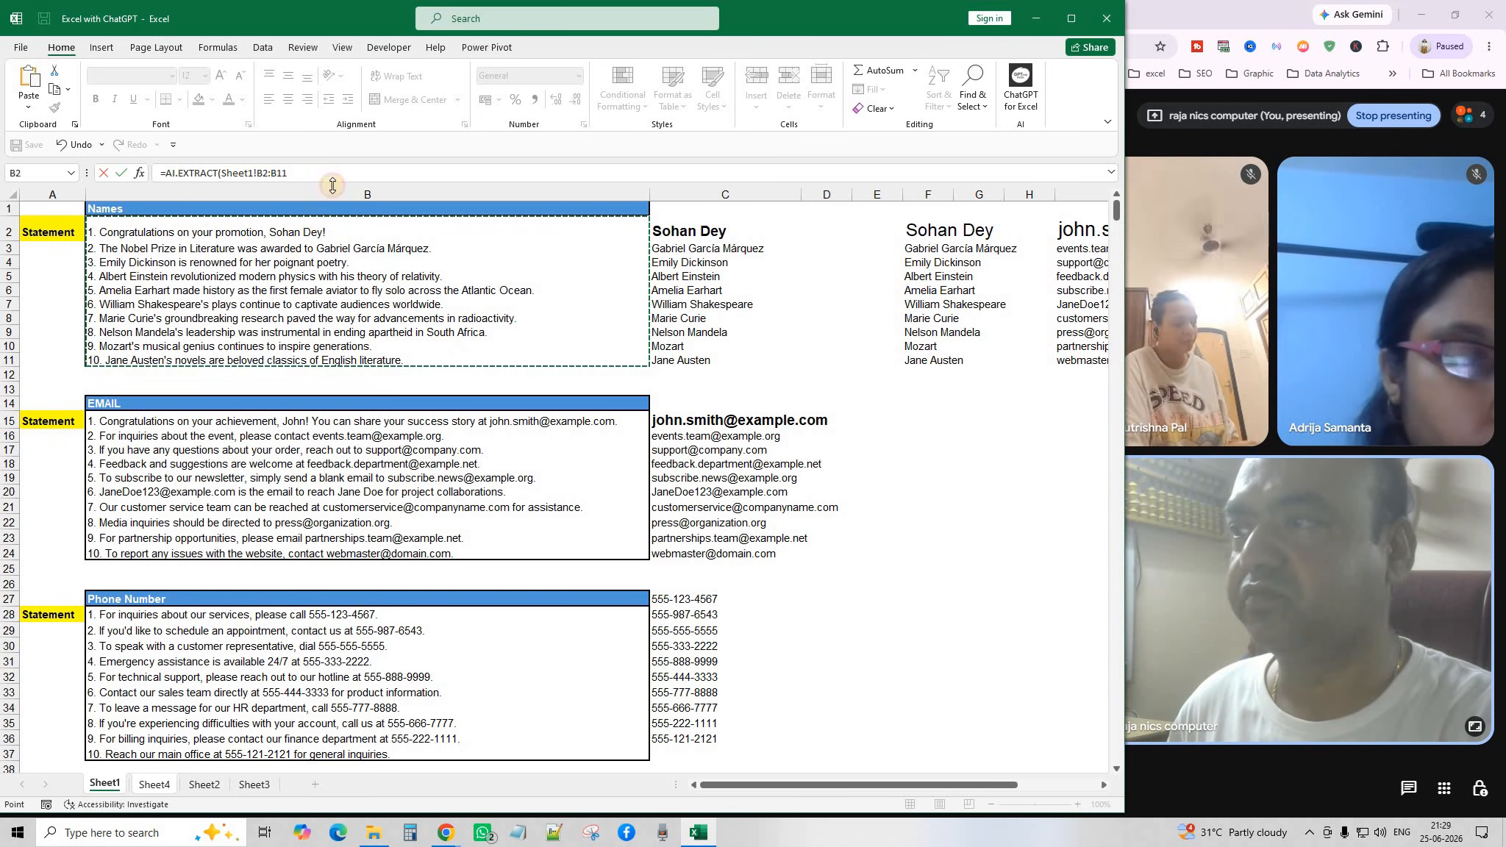
left_click(295, 172)
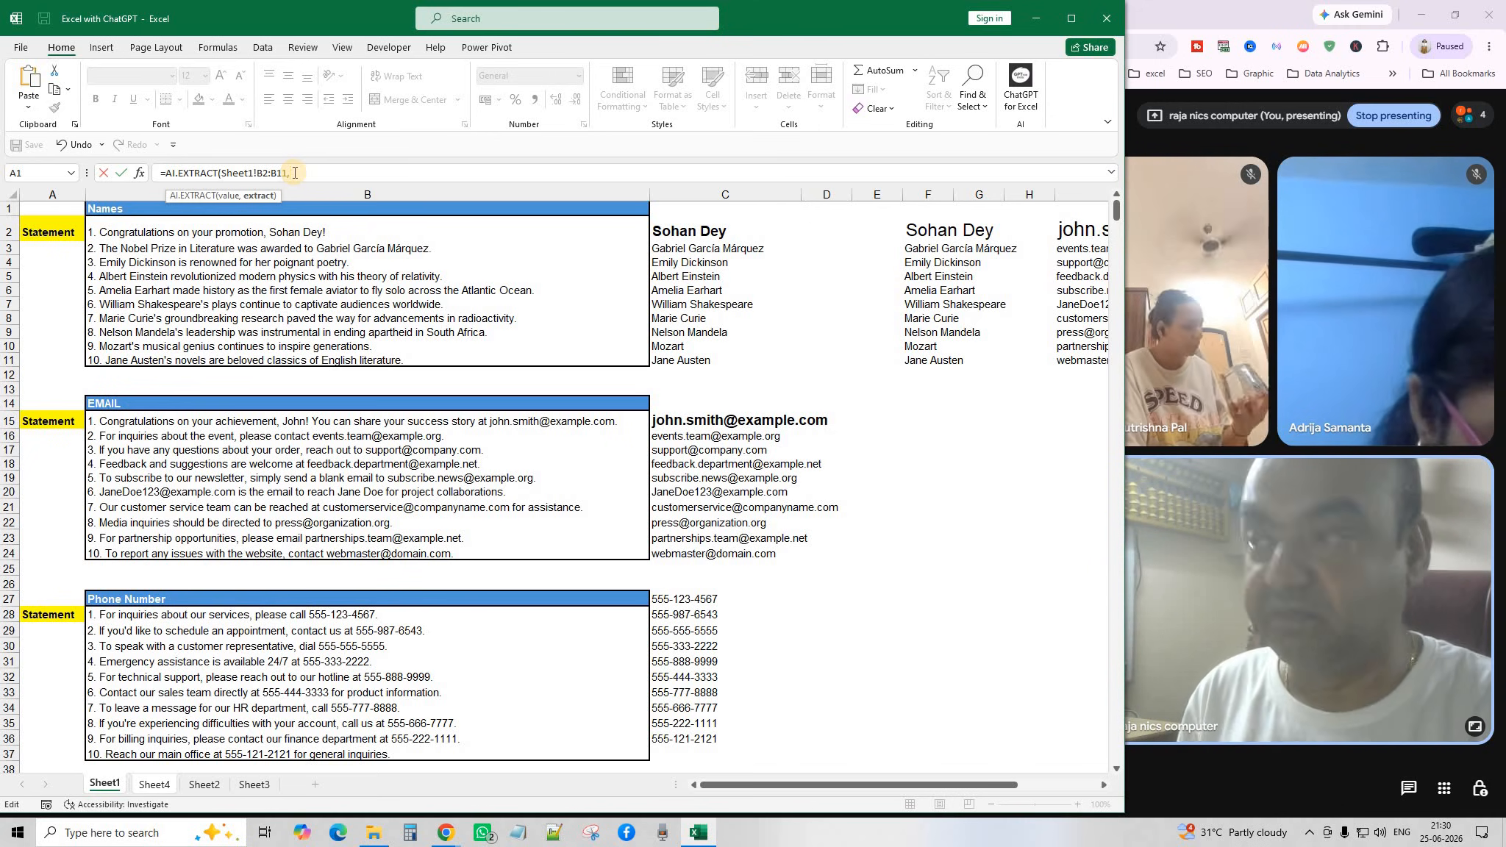
left_click(125, 211)
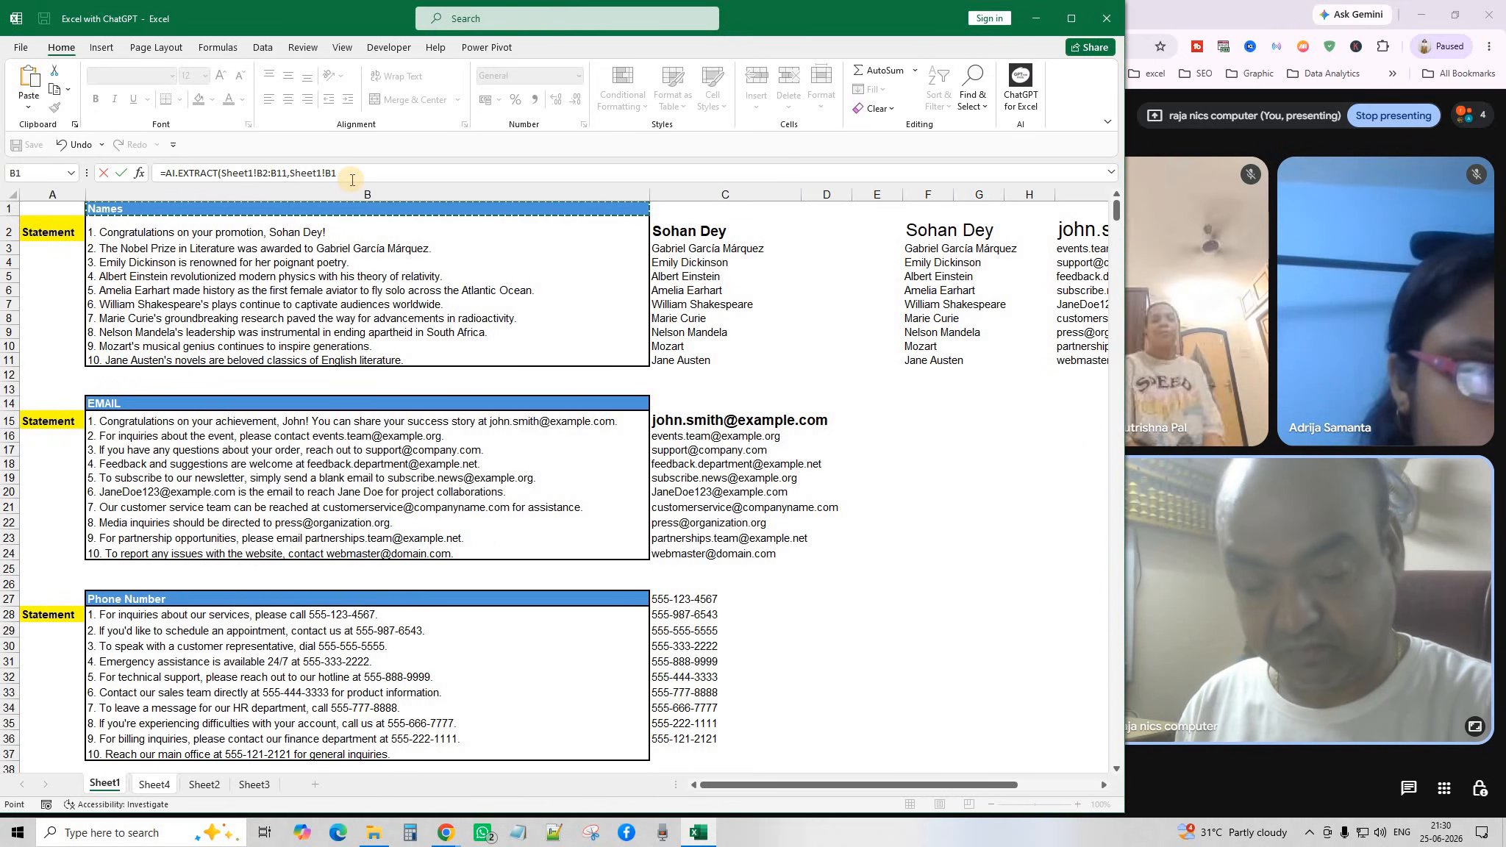
type(")")
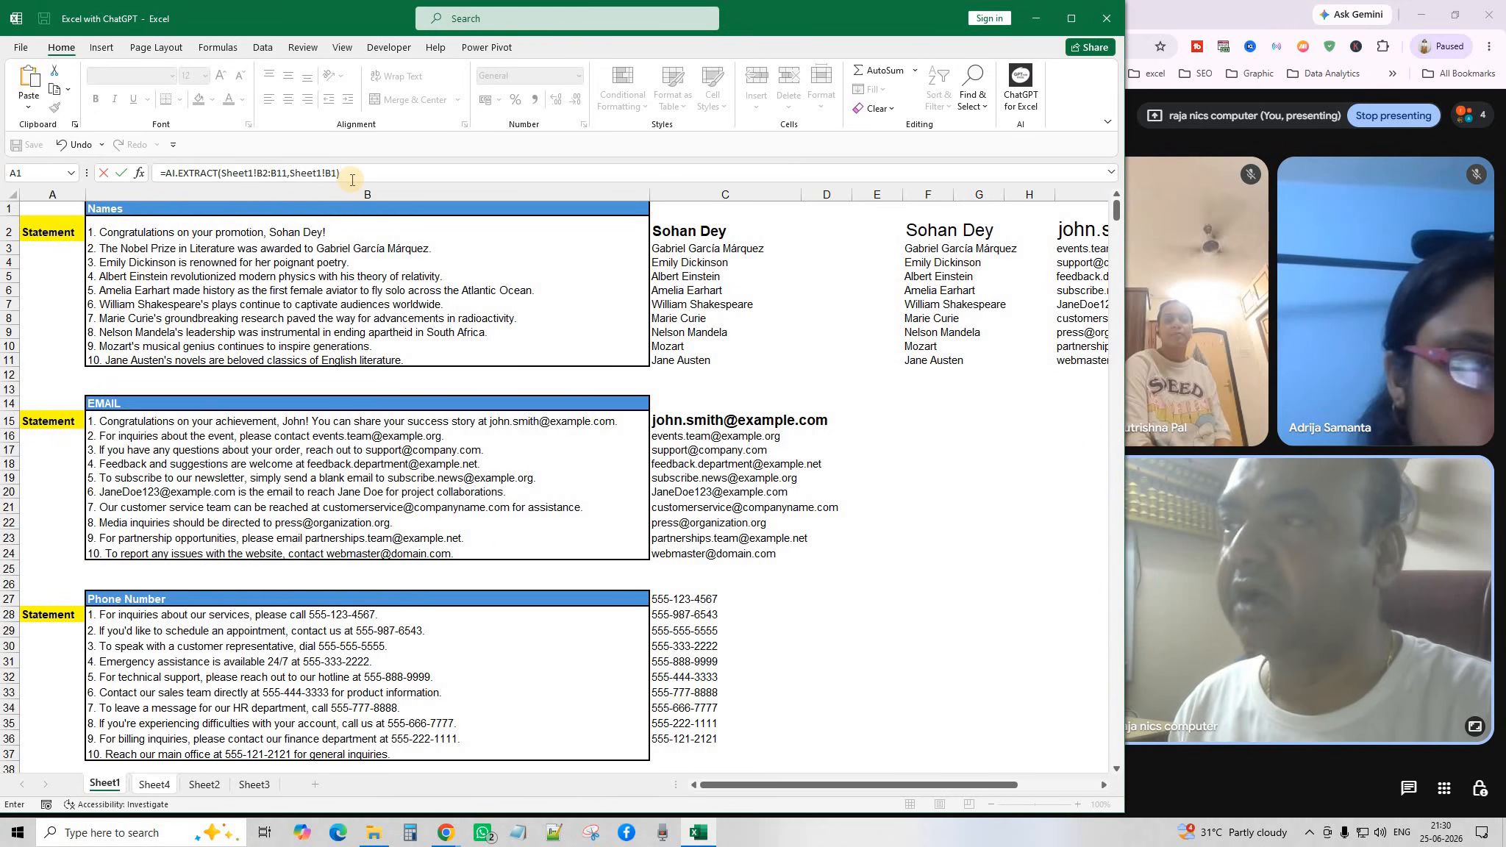
key("Return")
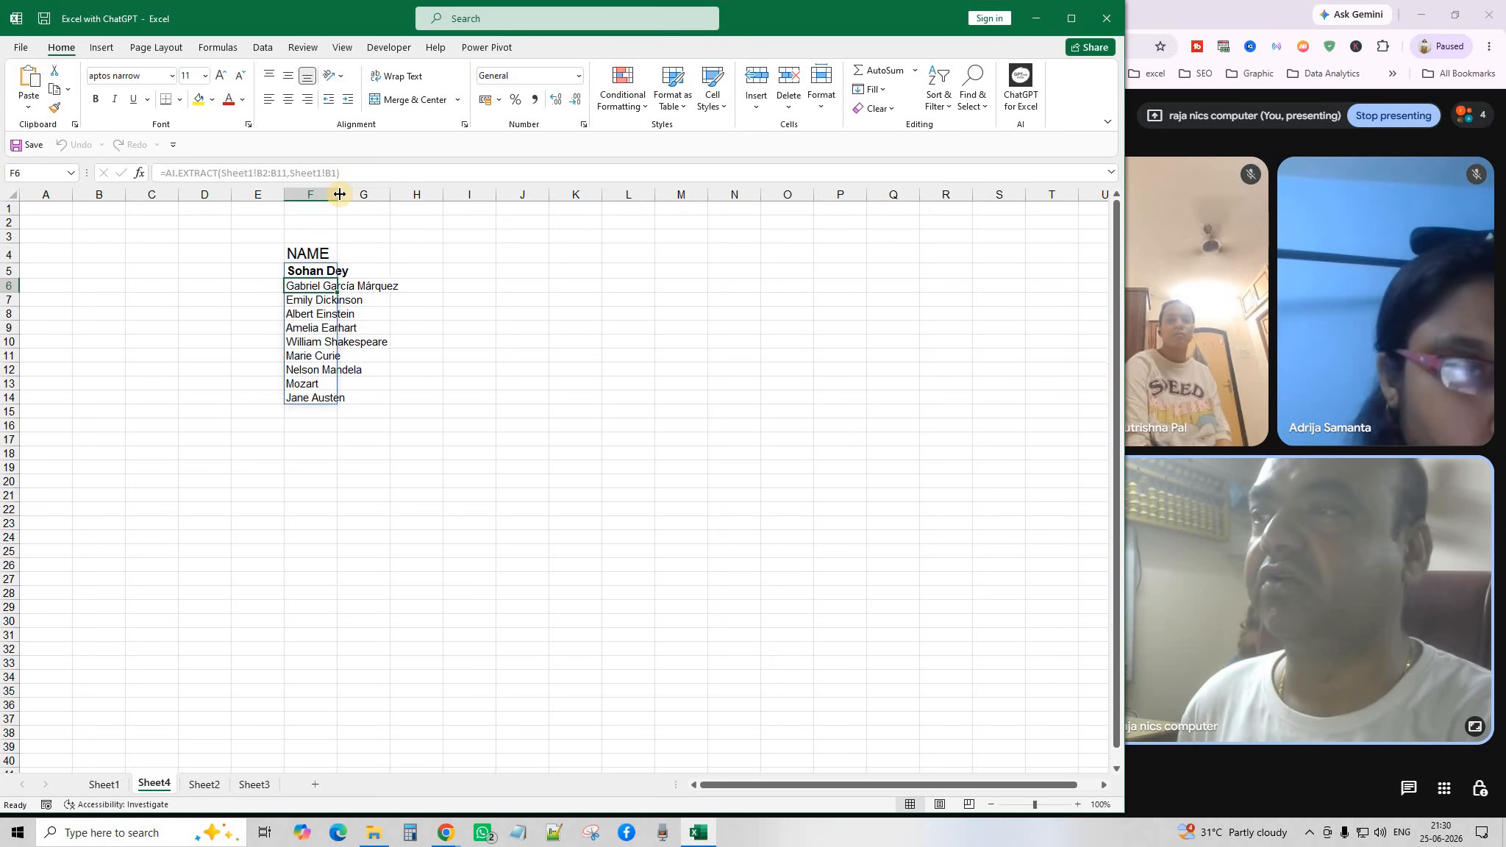
Widen column F to fit the names and add a bold 14-point EMAIL heading in J4.
left_click_drag(340, 194, 372, 194)
left_click(581, 477)
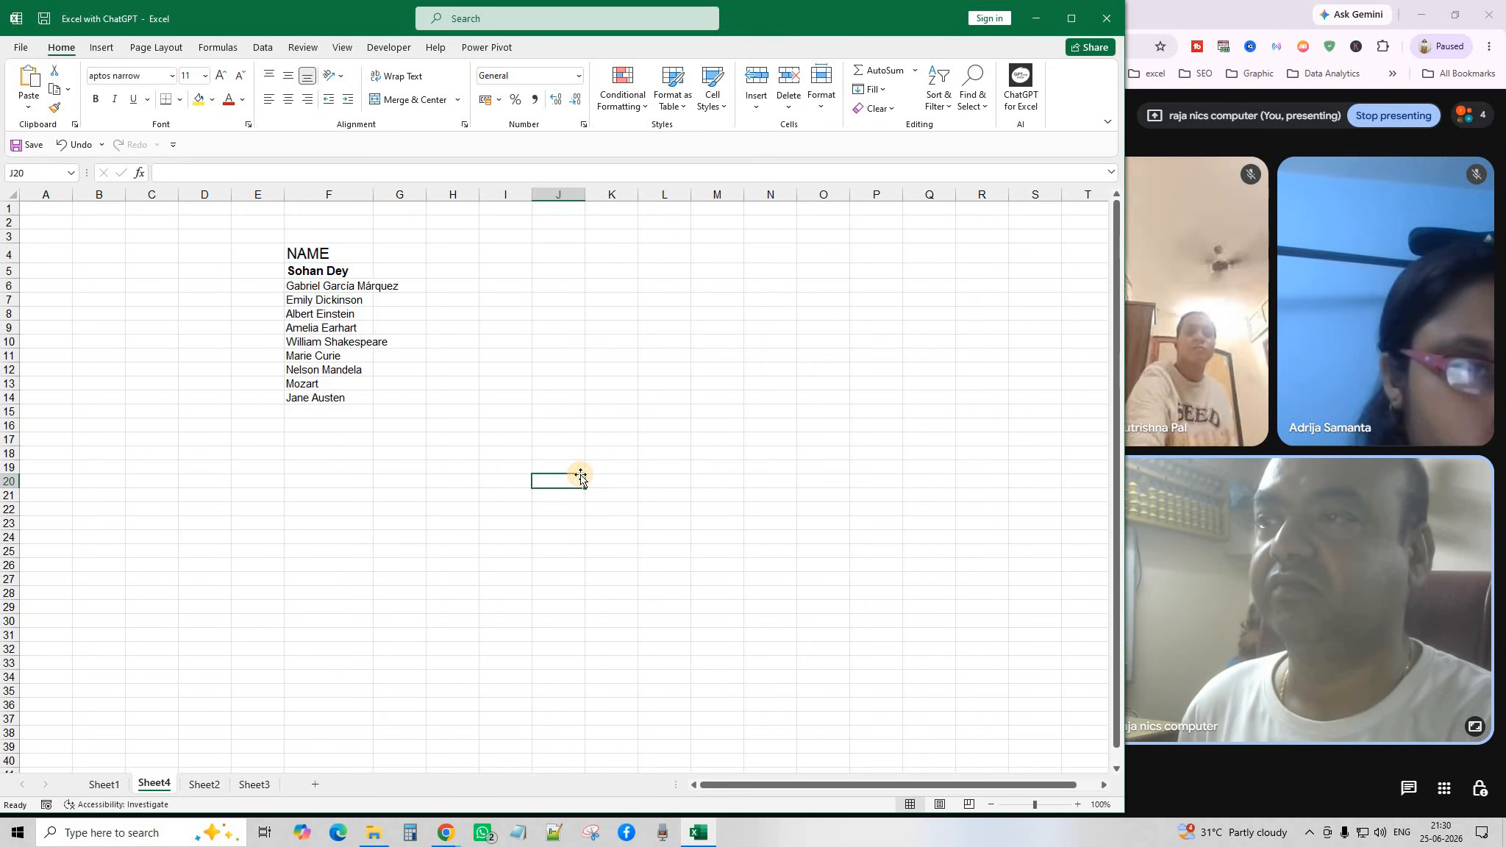
left_click(560, 253)
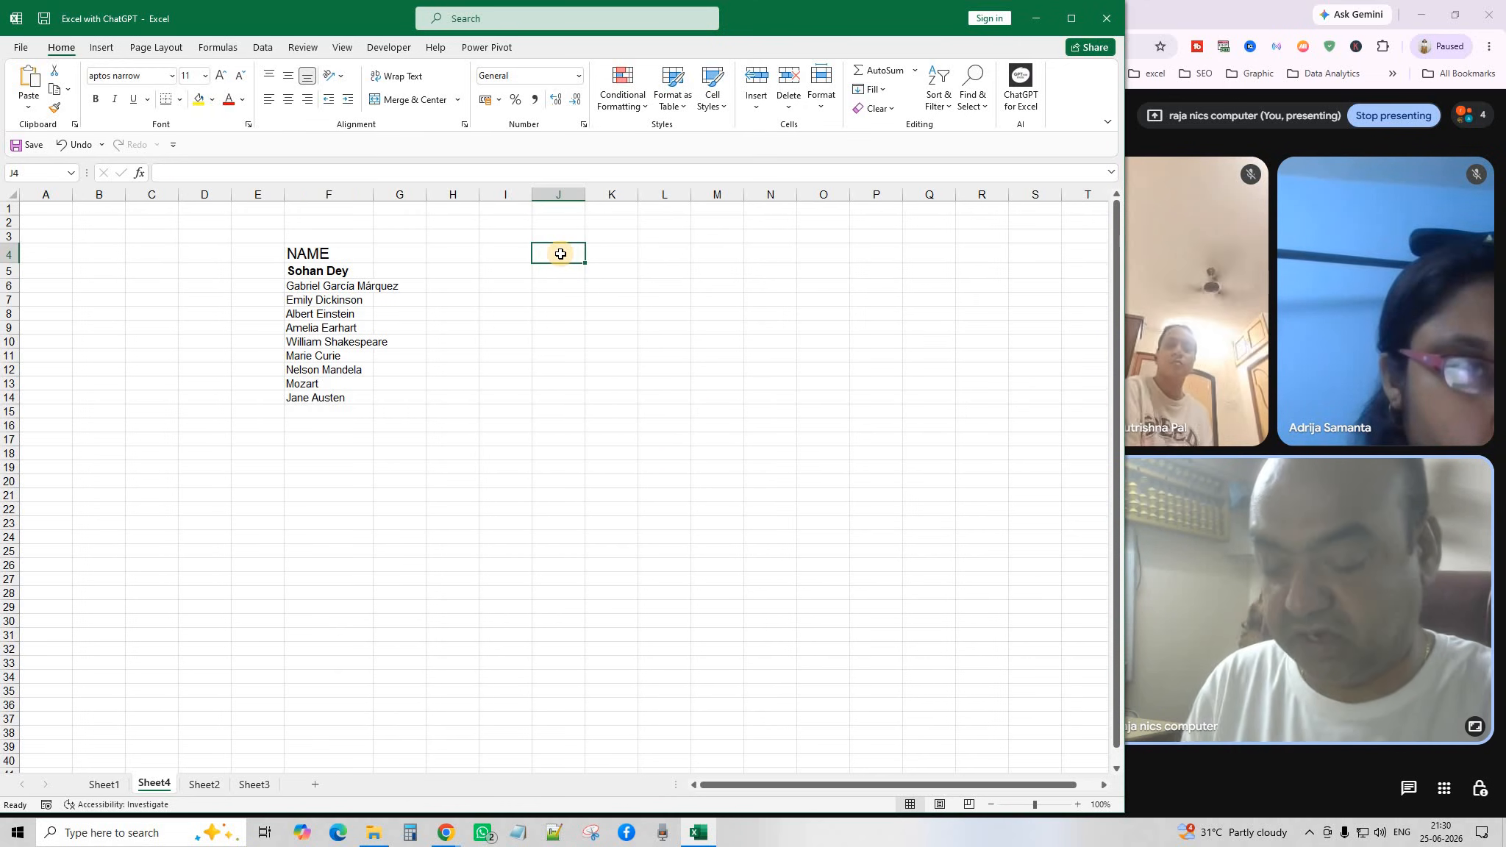
type("EMAIL")
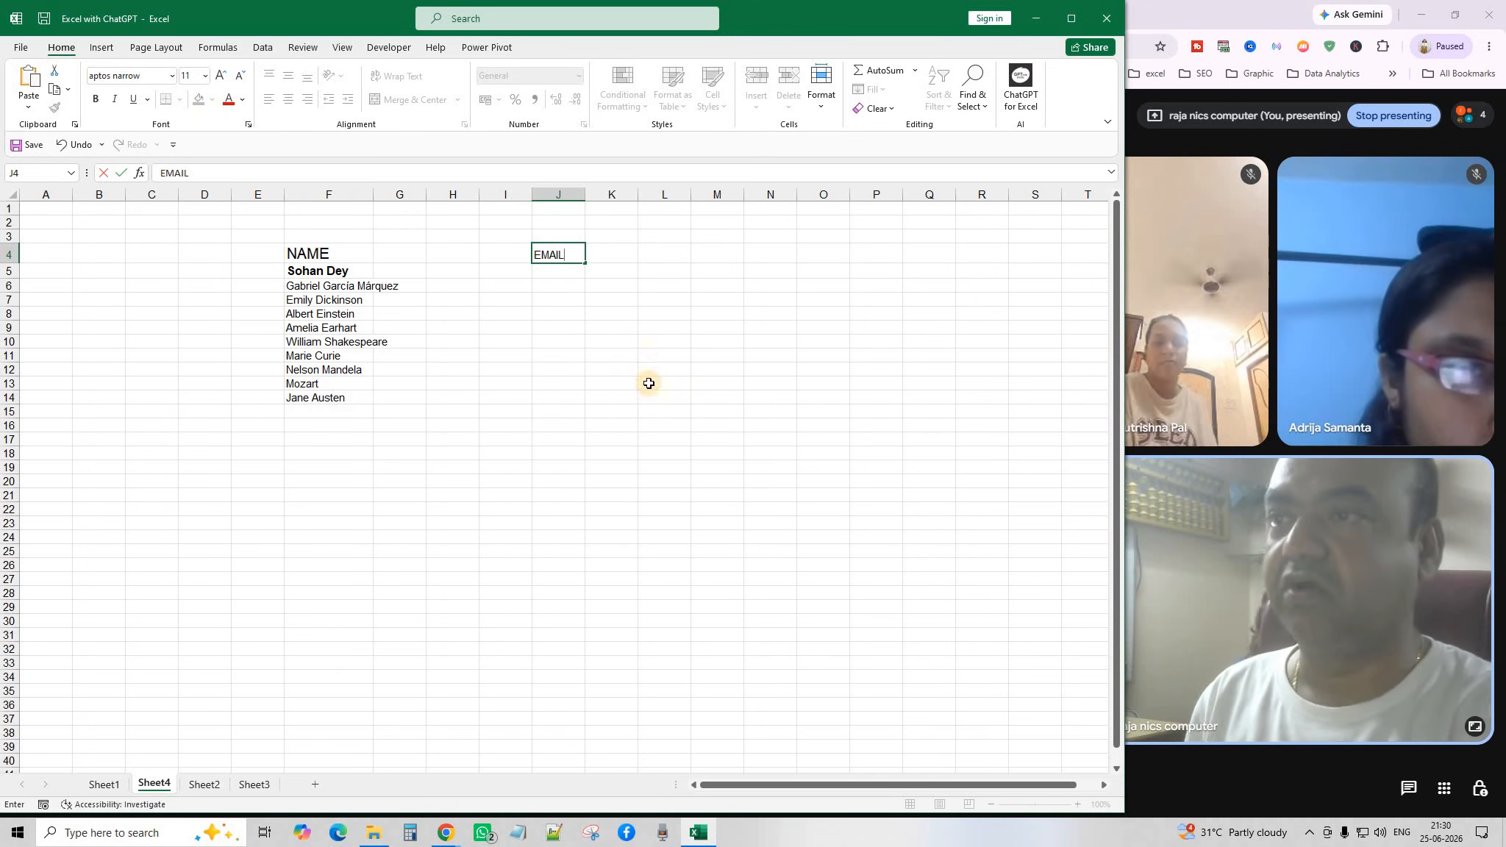
left_click(649, 371)
left_click(559, 255)
left_click(95, 99)
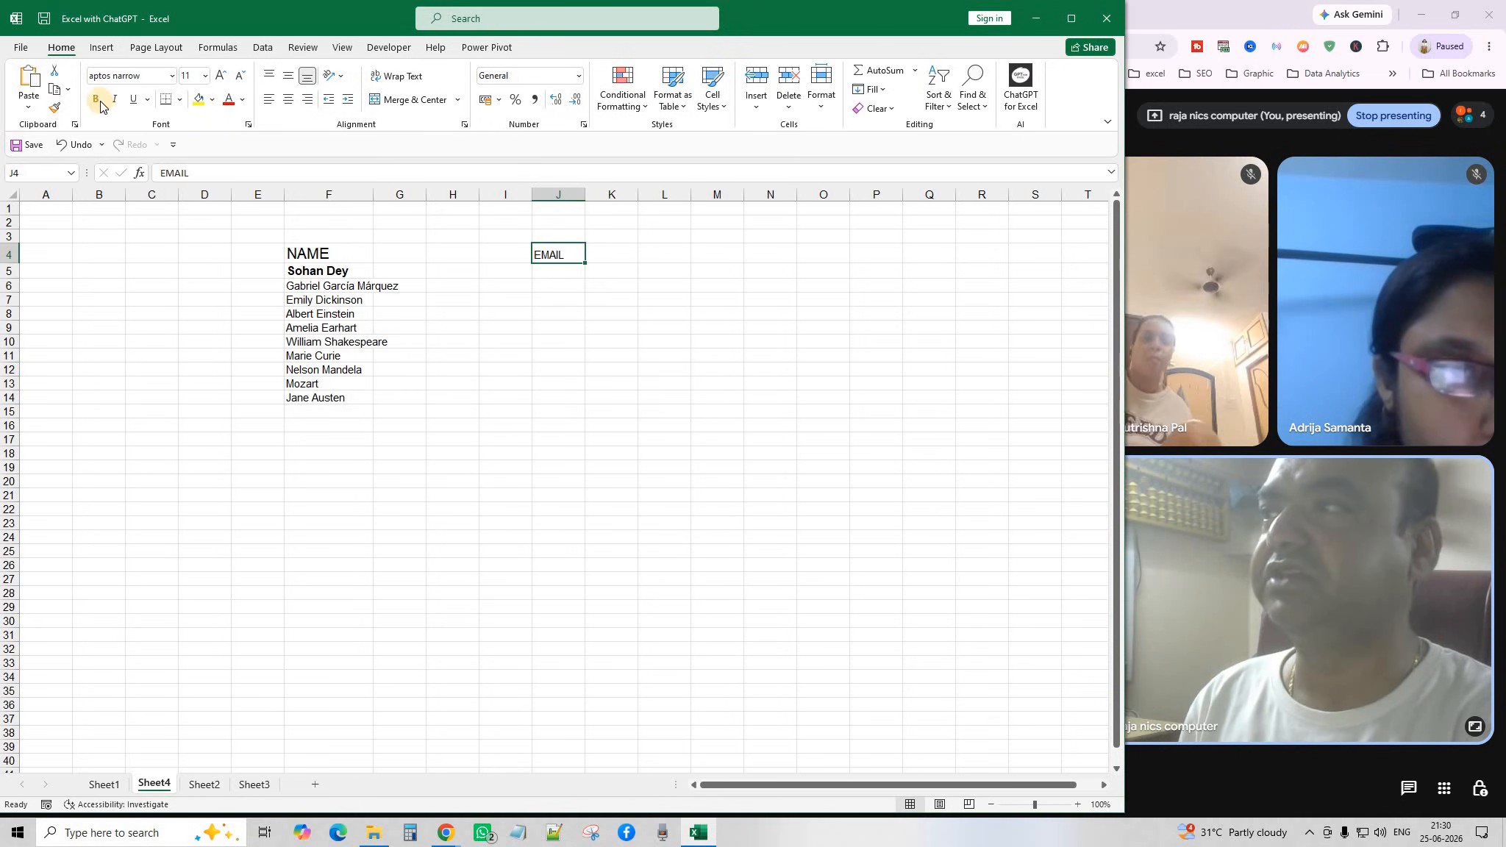
left_click(221, 77)
left_click(221, 76)
left_click(221, 76)
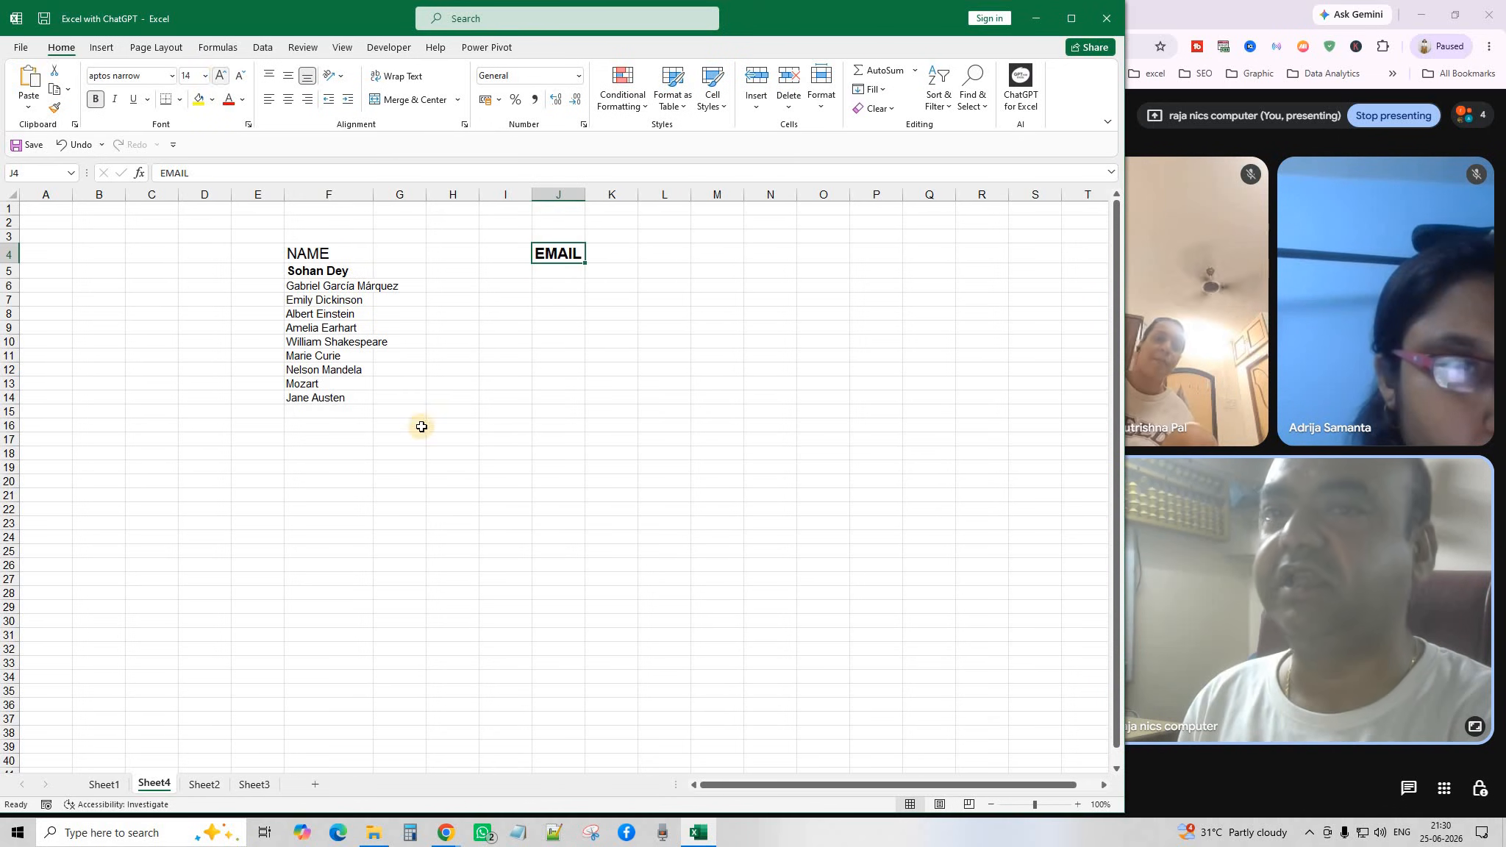
Check the email statements on Sheet1, then select J5 under the EMAIL heading.
left_click(561, 424)
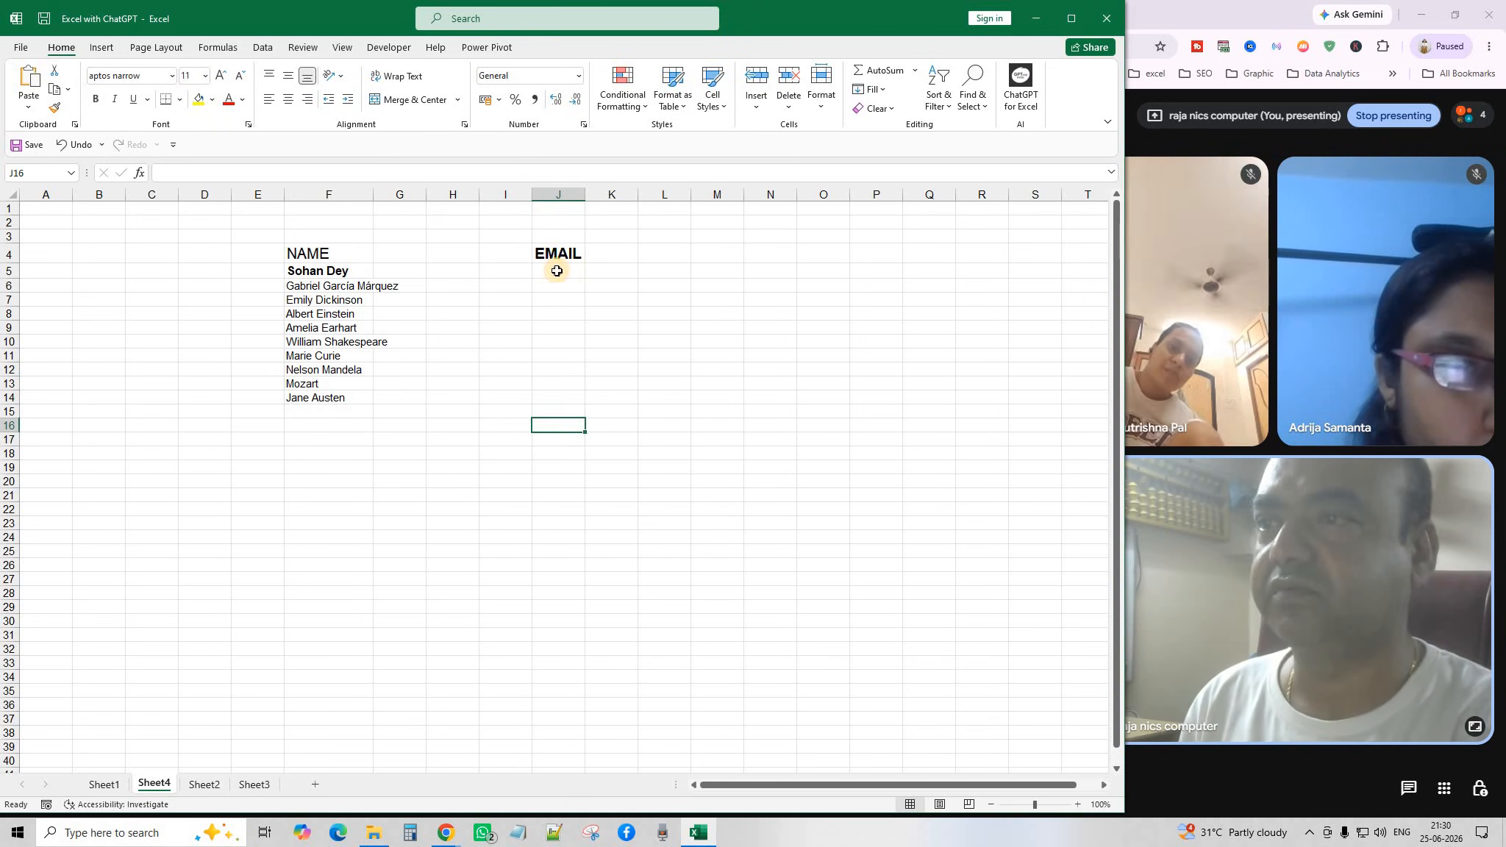
left_click(556, 270)
left_click(103, 785)
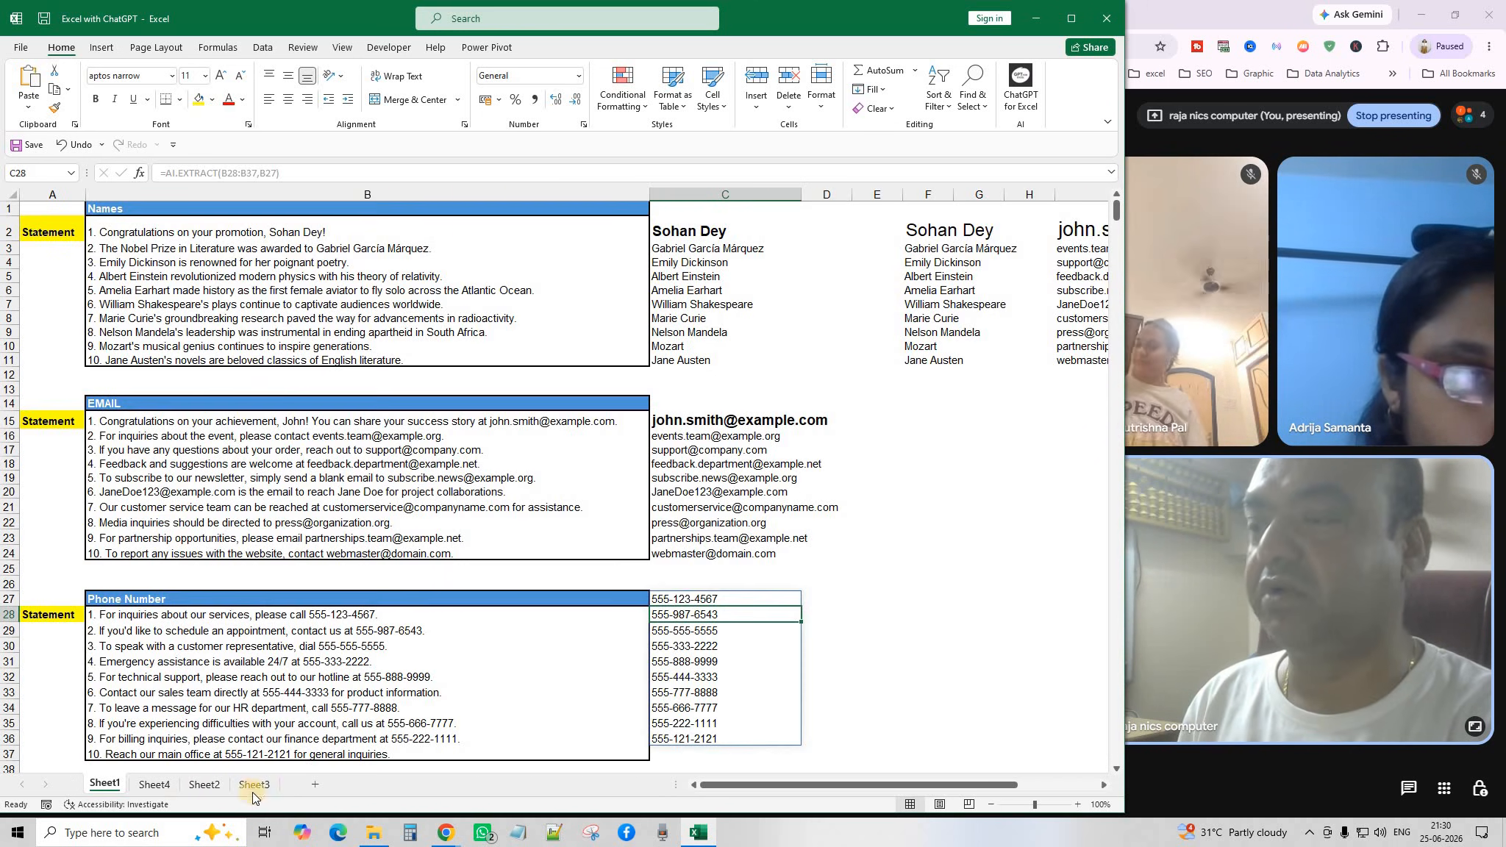
left_click(167, 790)
left_click(571, 312)
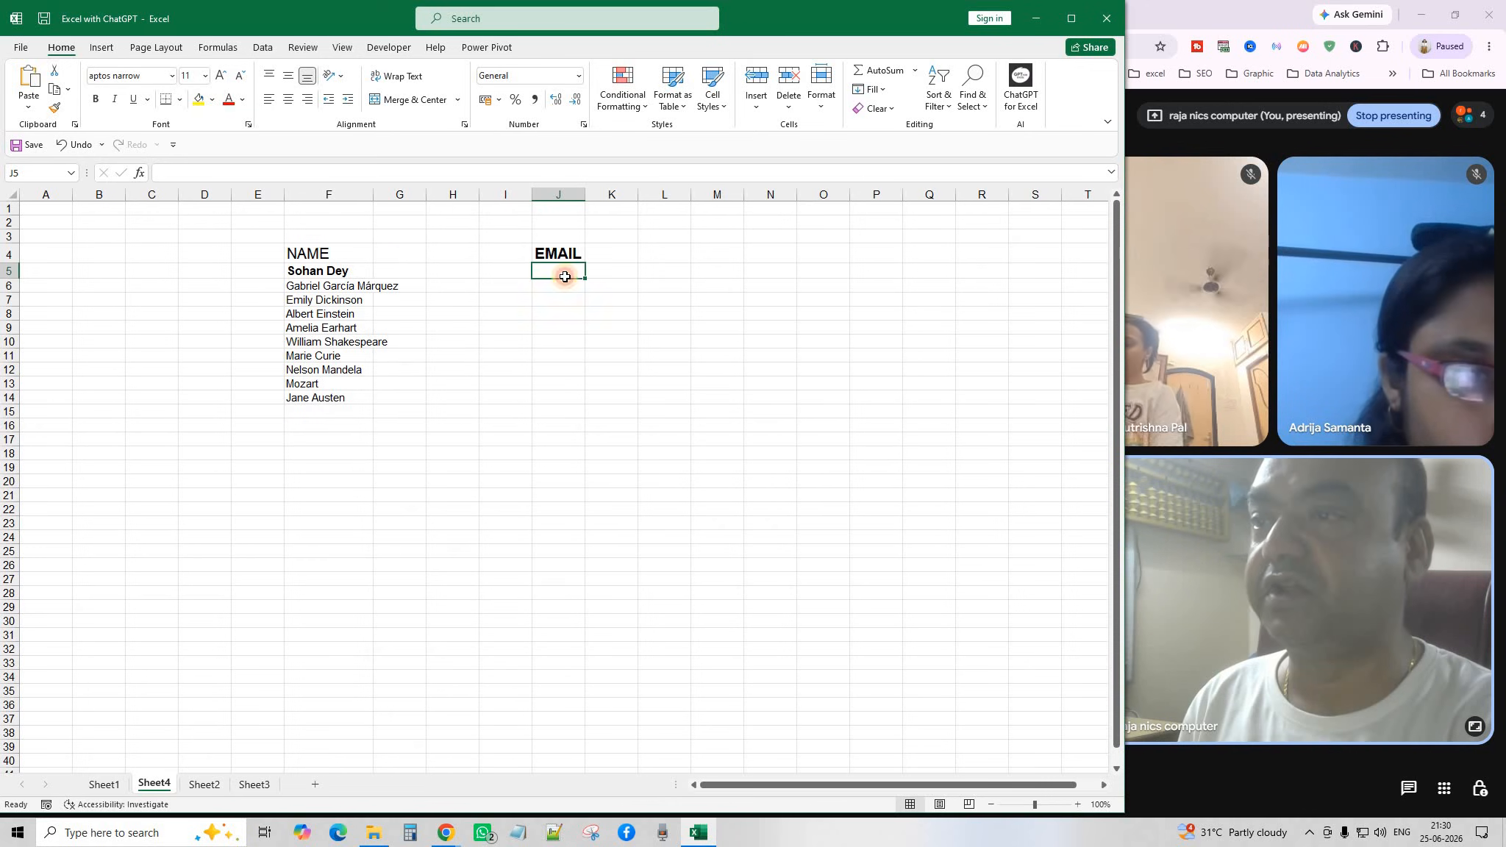
left_click(564, 272)
Enter =AI.EXTRACT(Sheet1!B15:B24,"EMAIL") in J5 and widen column J to fit the addresses.
type("AI.E")
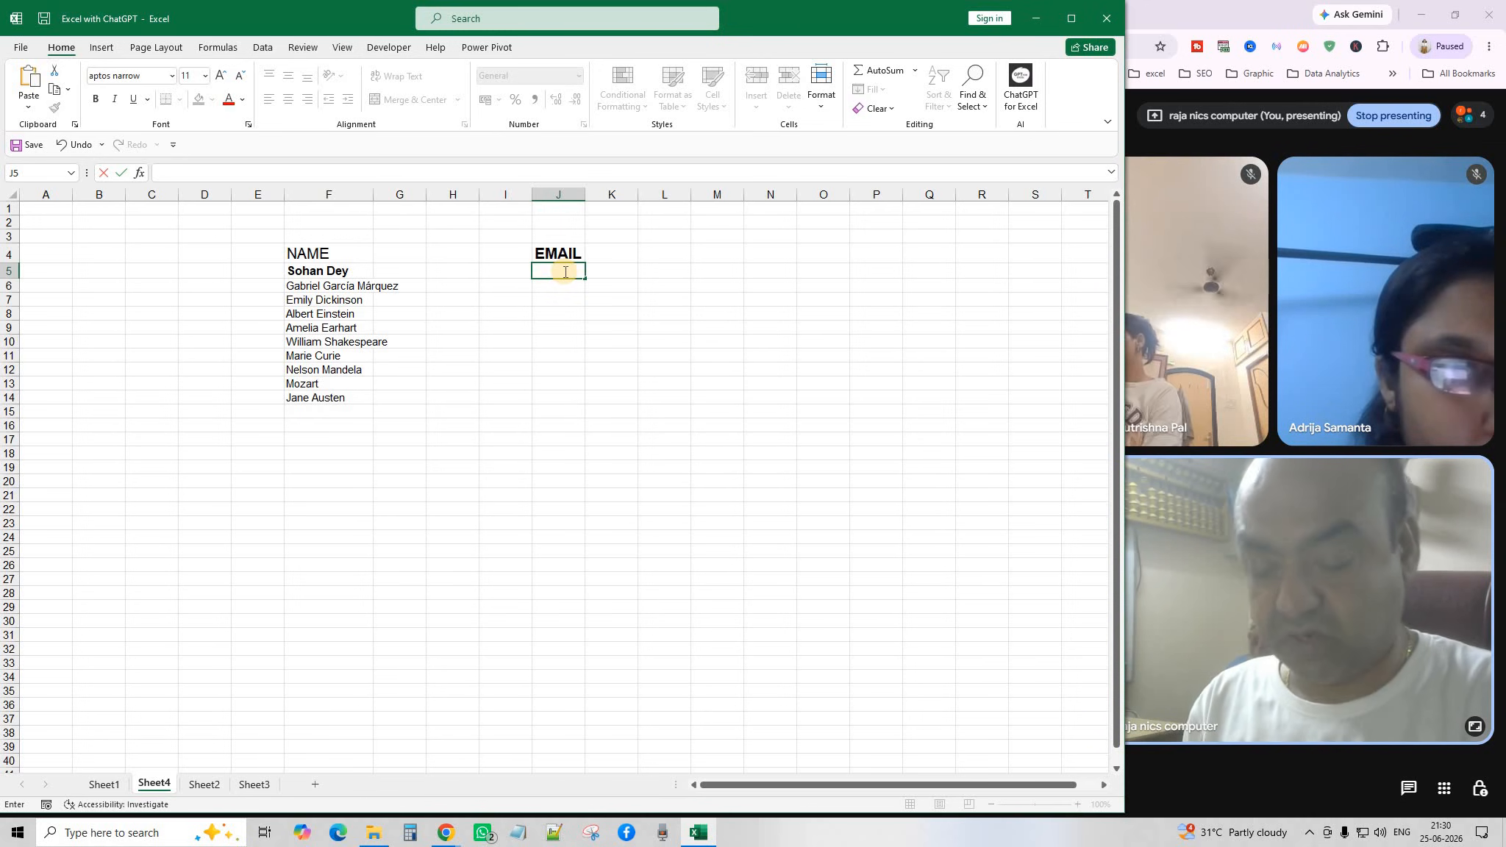
type("=AI.EX")
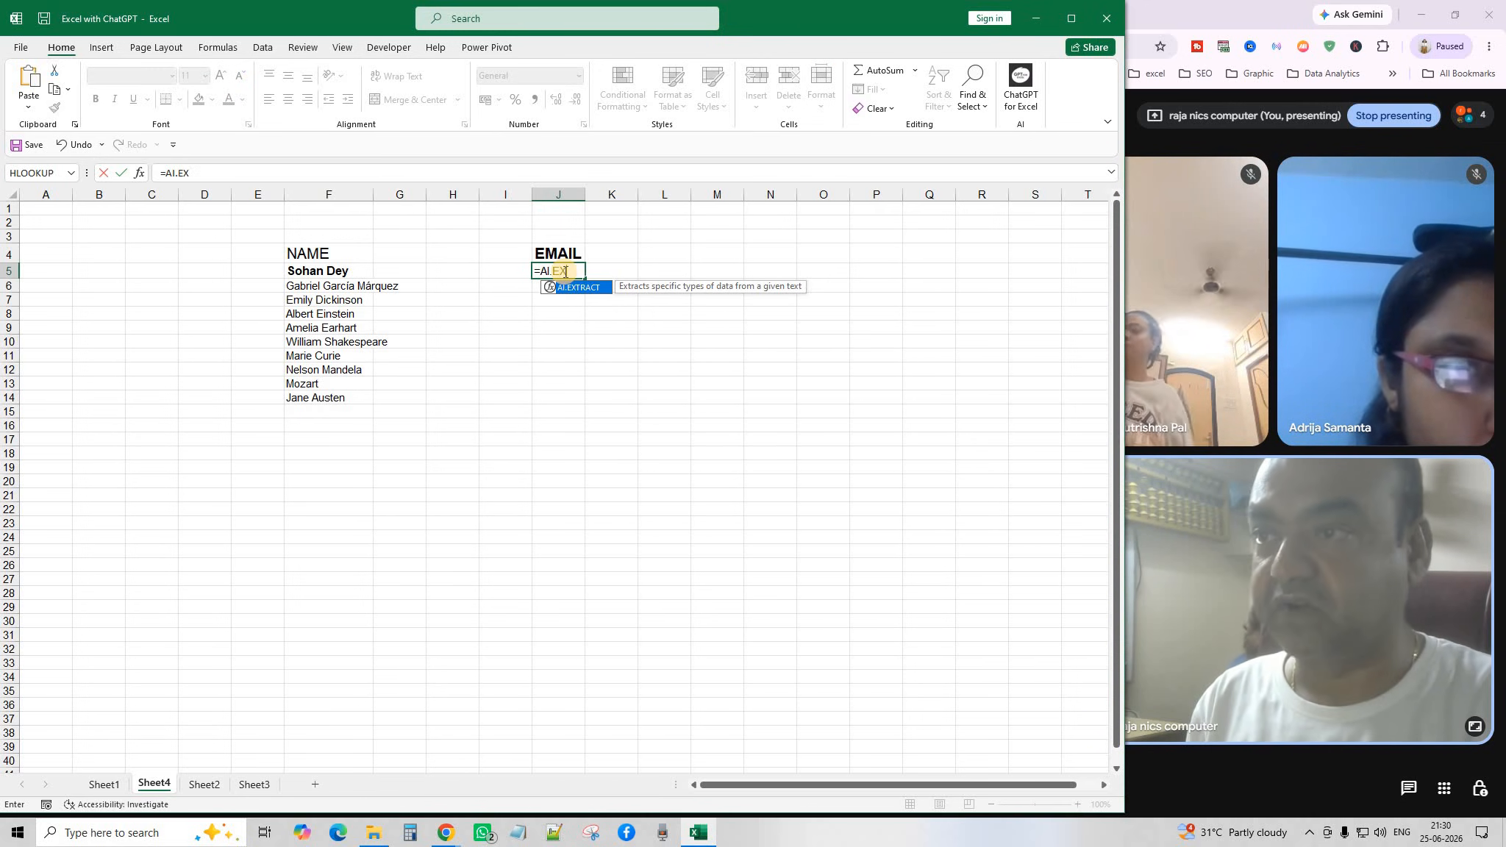
key("Tab")
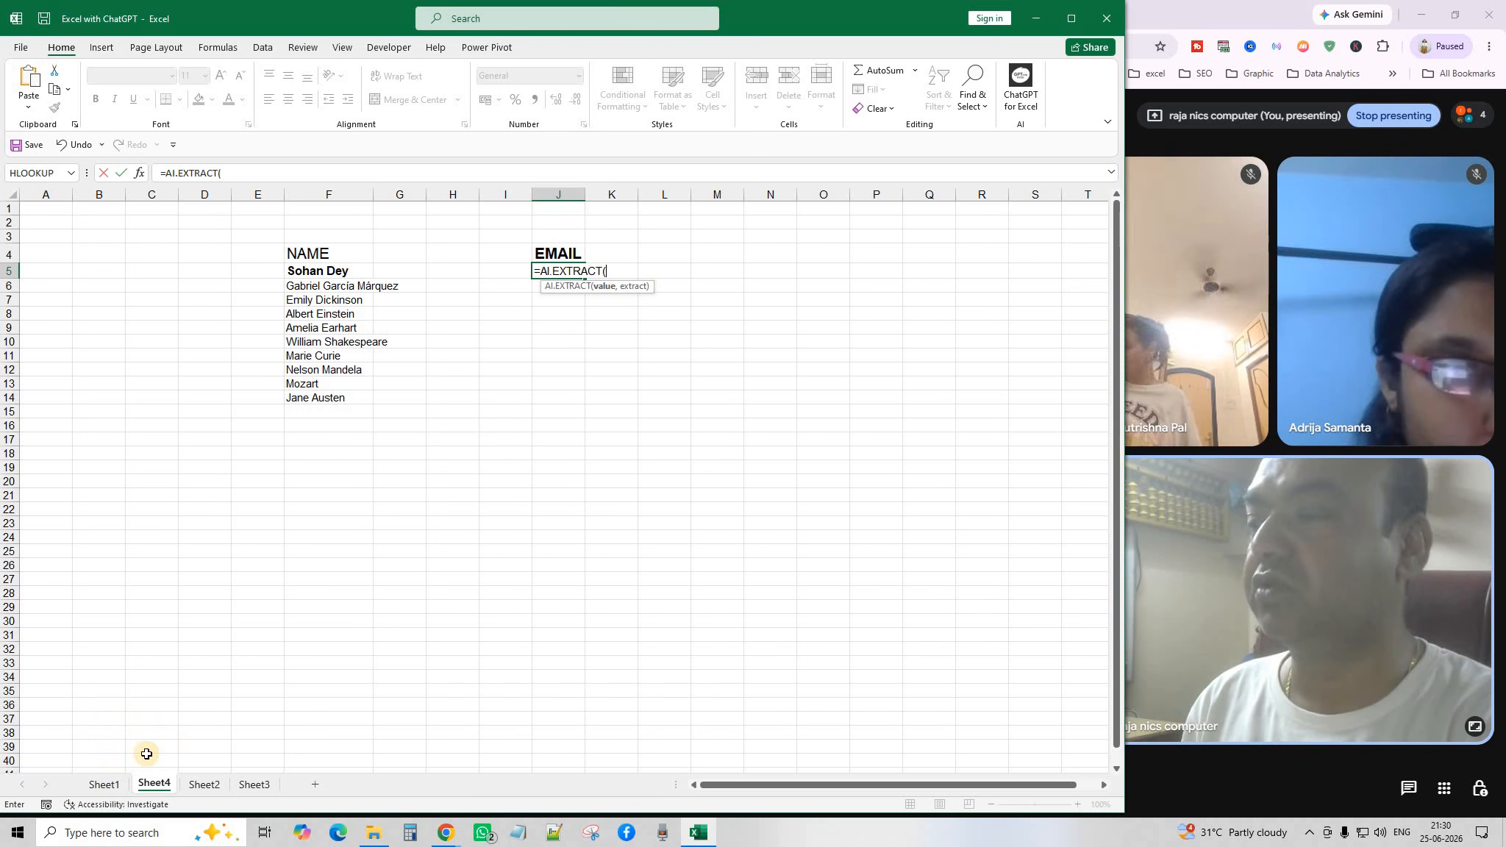
left_click(104, 784)
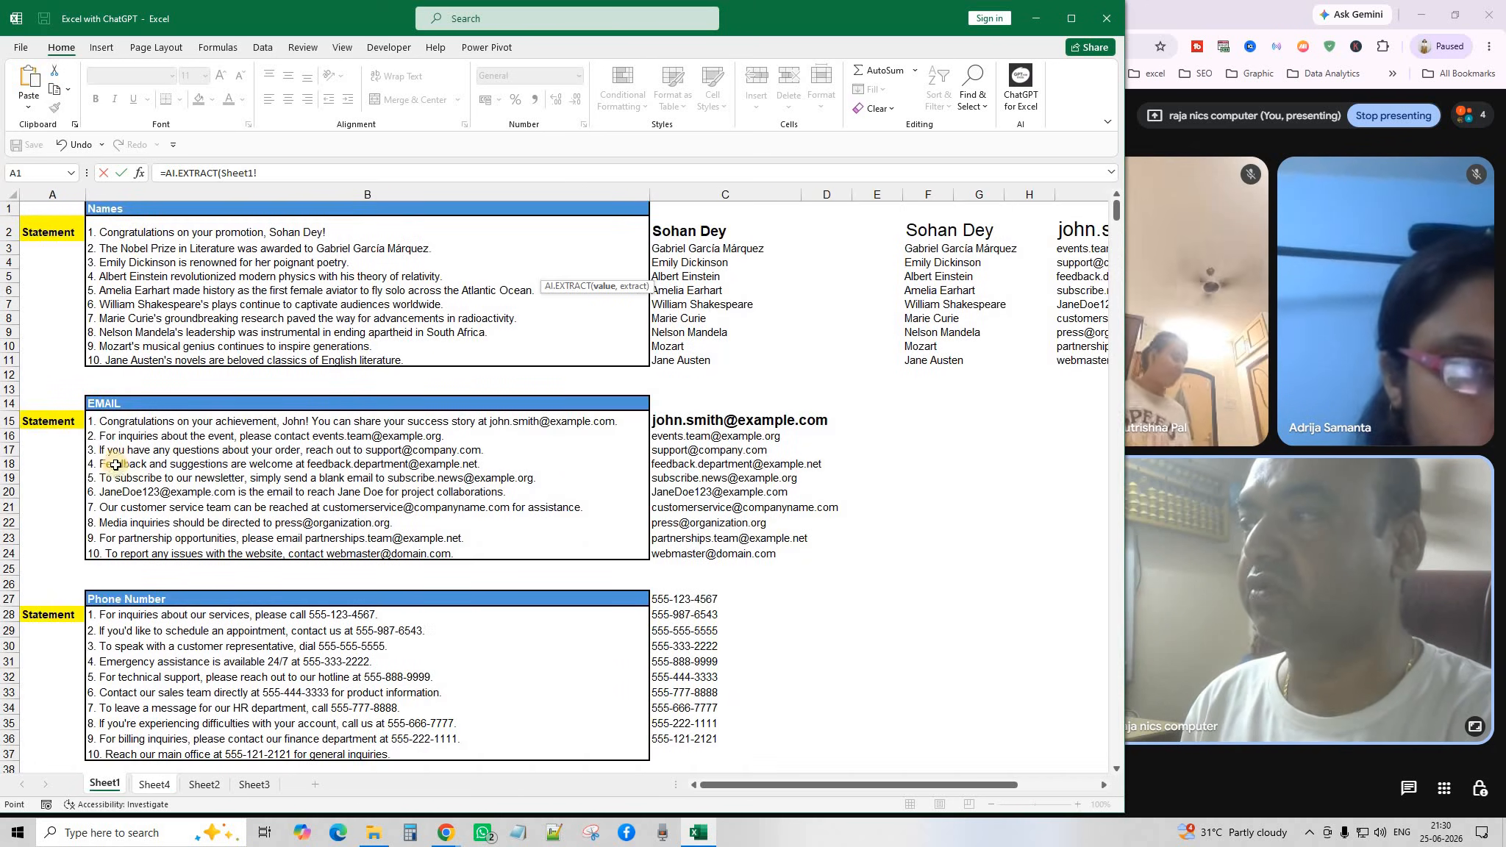
left_click_drag(119, 424, 125, 556)
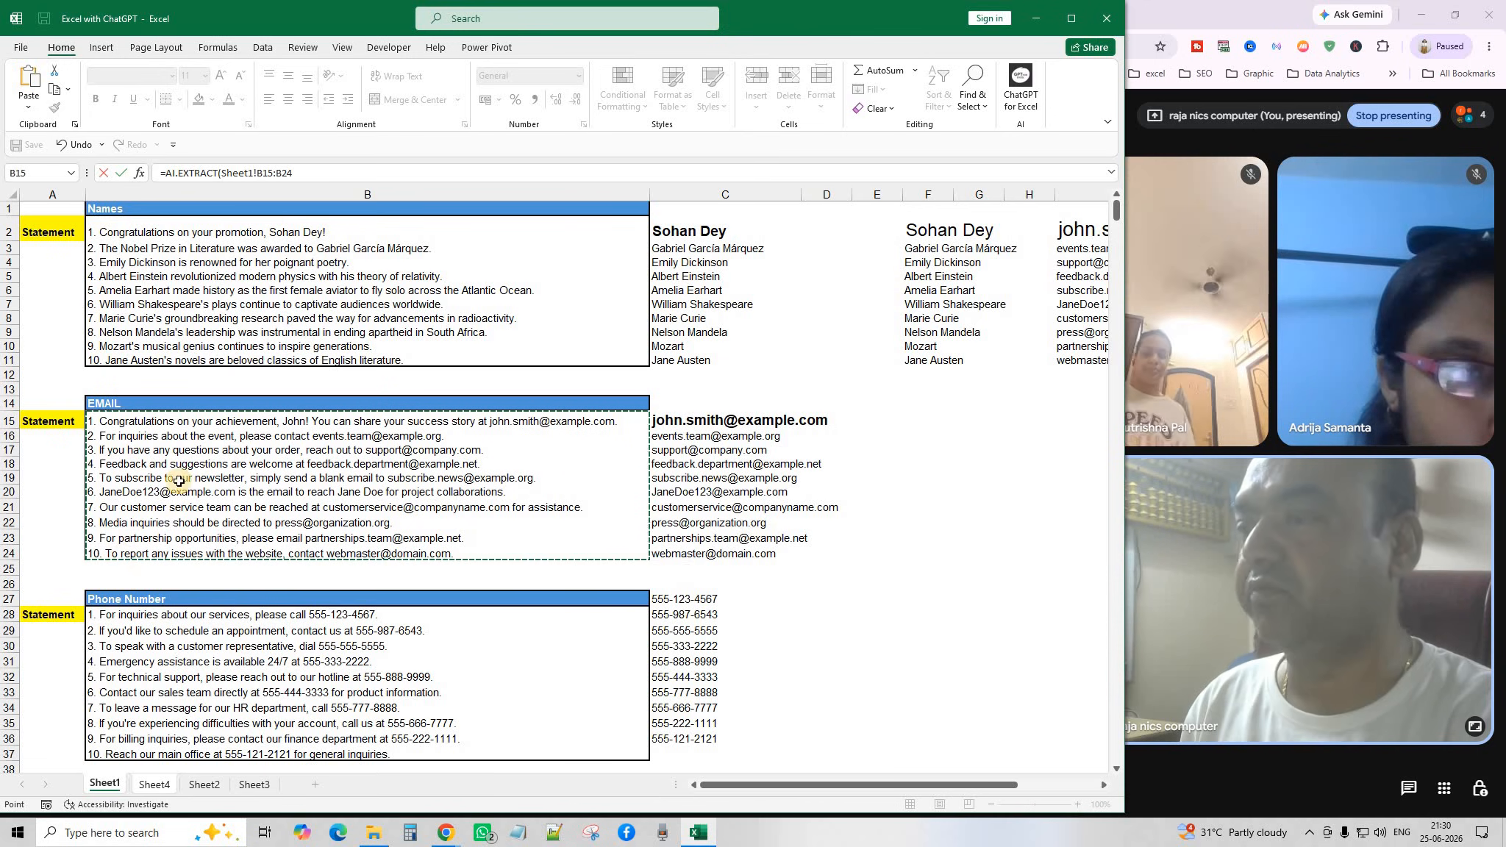
left_click(314, 173)
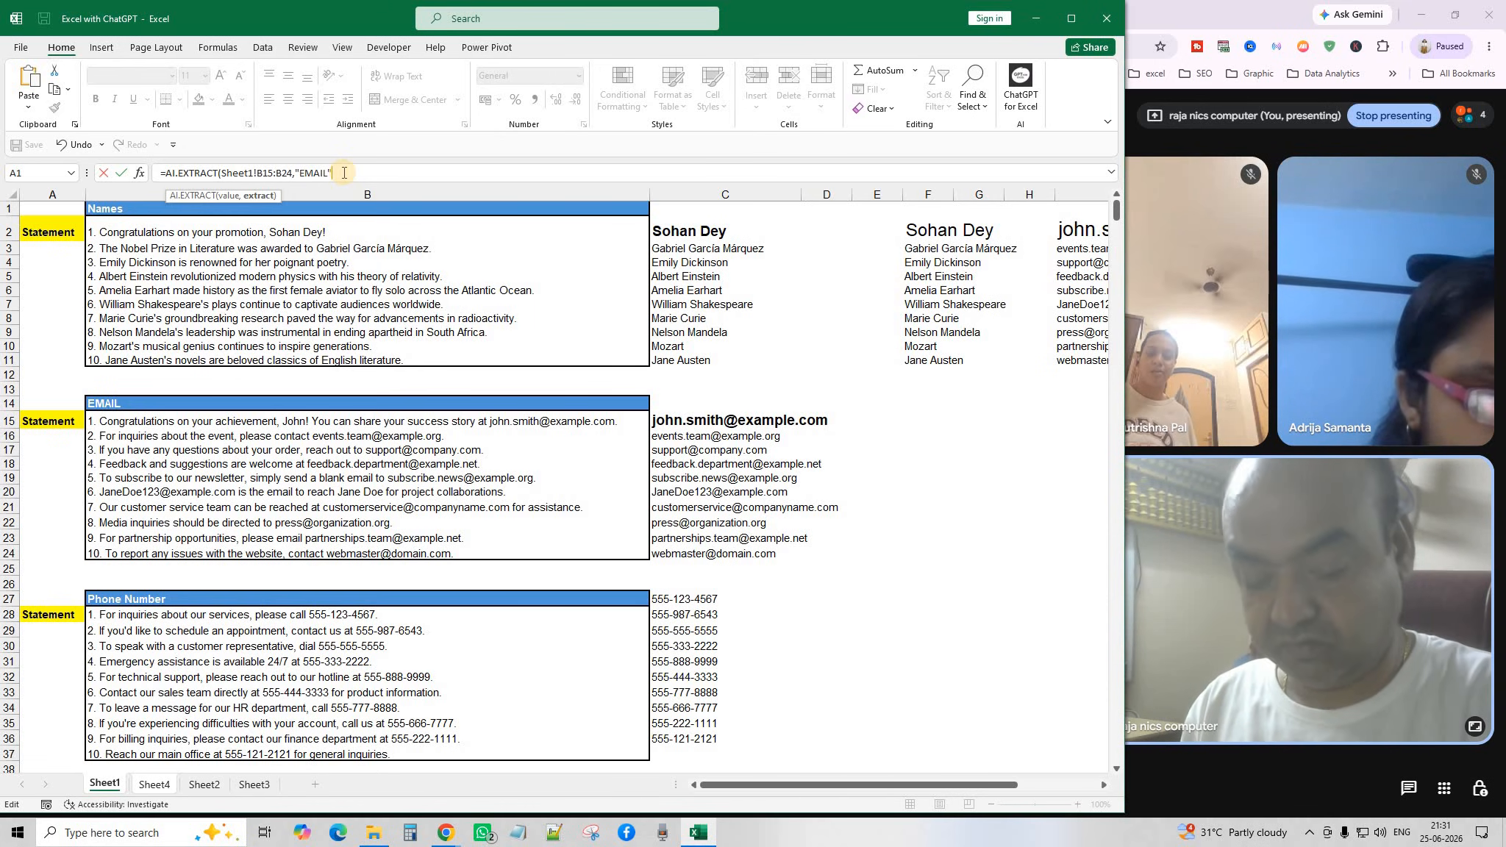
type(")")
key("Return")
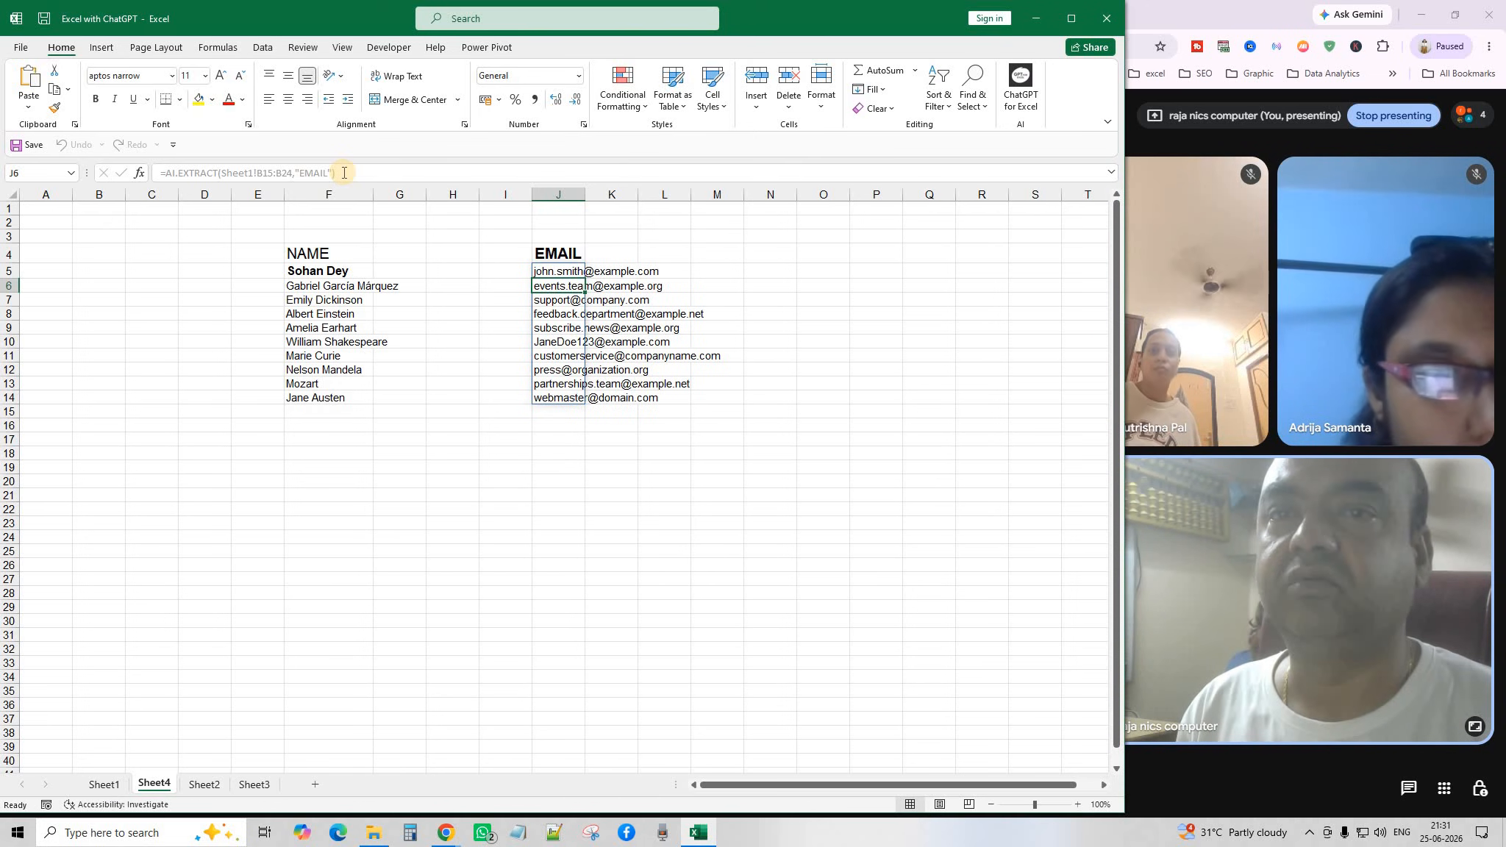
left_click_drag(584, 195, 641, 198)
left_click(701, 538)
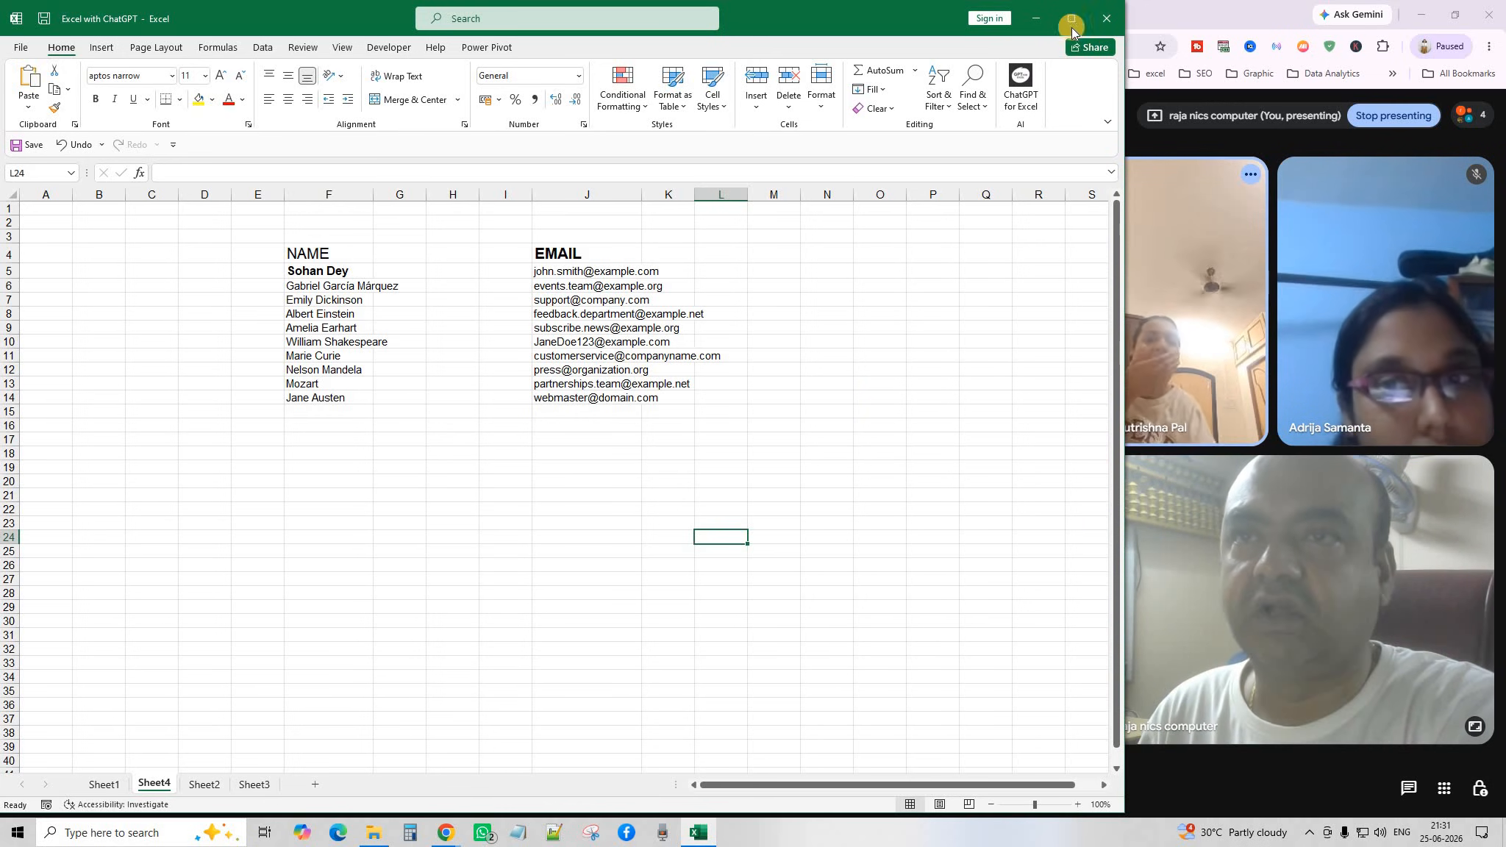
Close the workbook without saving and open Ai options from the AI folder in File Explorer.
left_click(1111, 20)
left_click(752, 435)
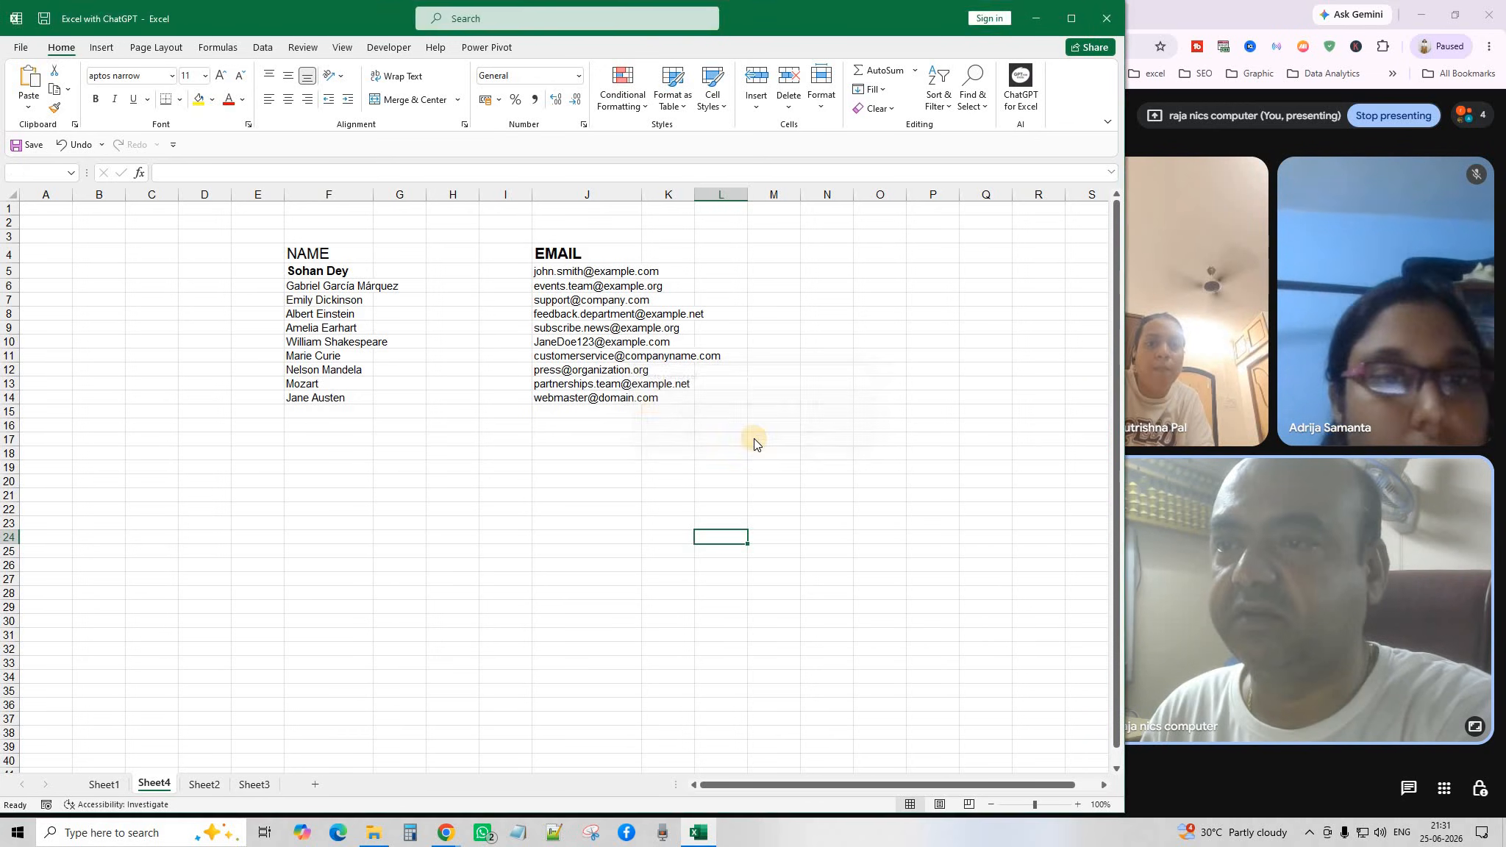
left_click(374, 832)
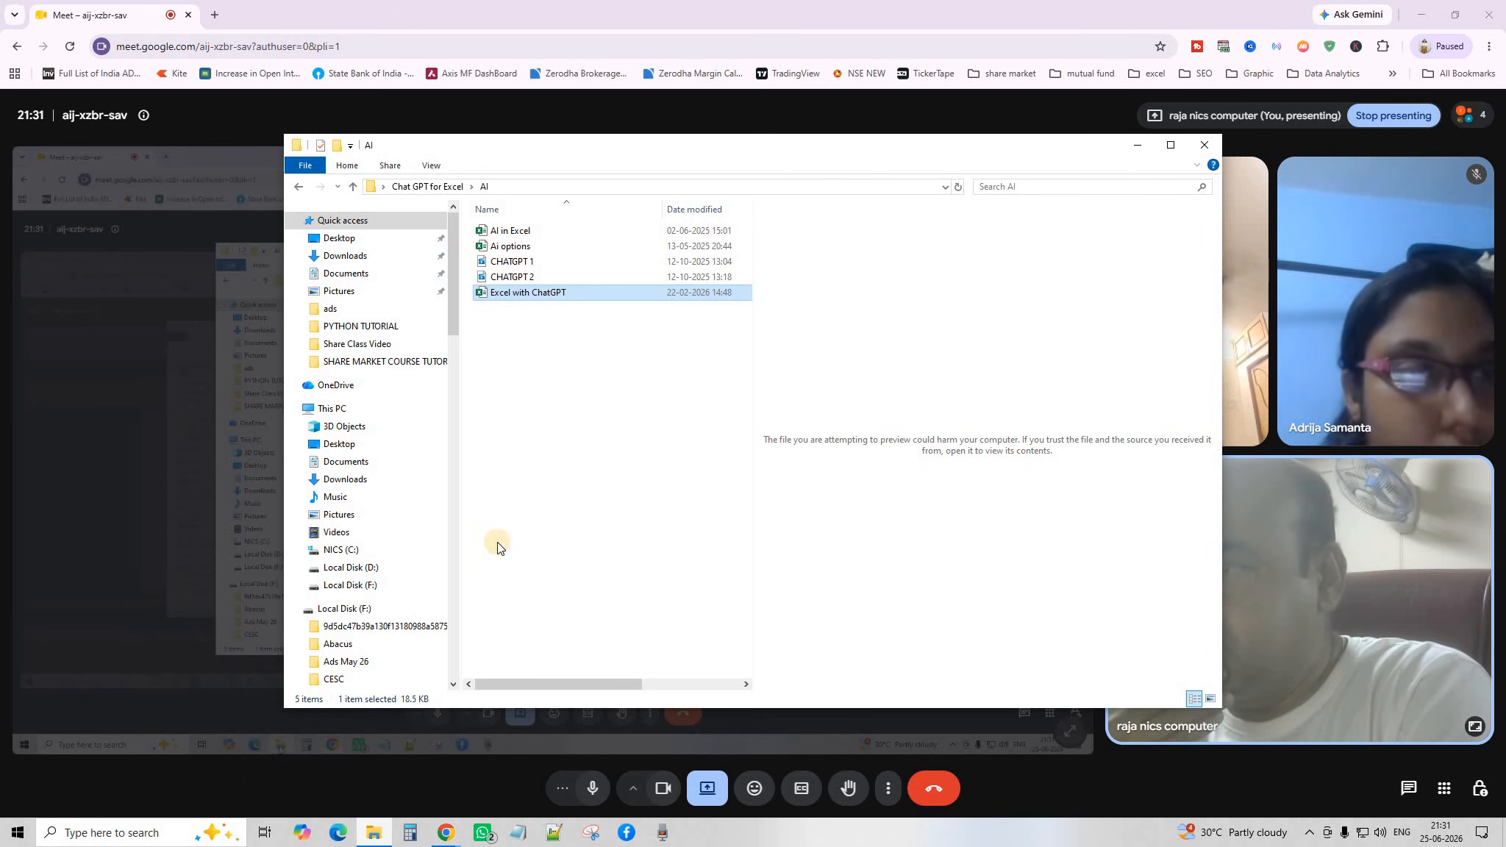
double_click(515, 247)
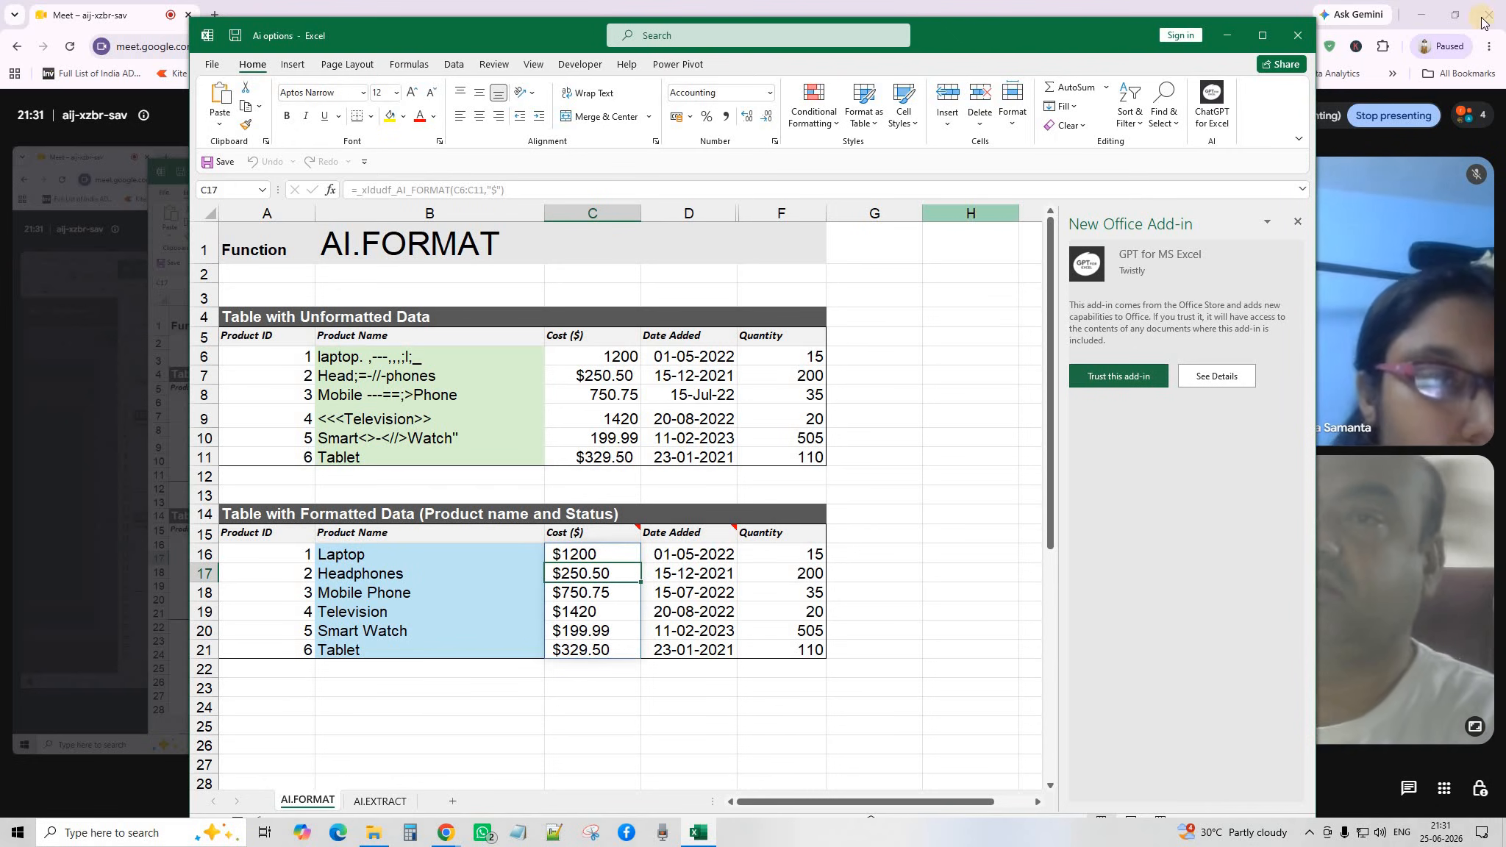
left_click(1298, 222)
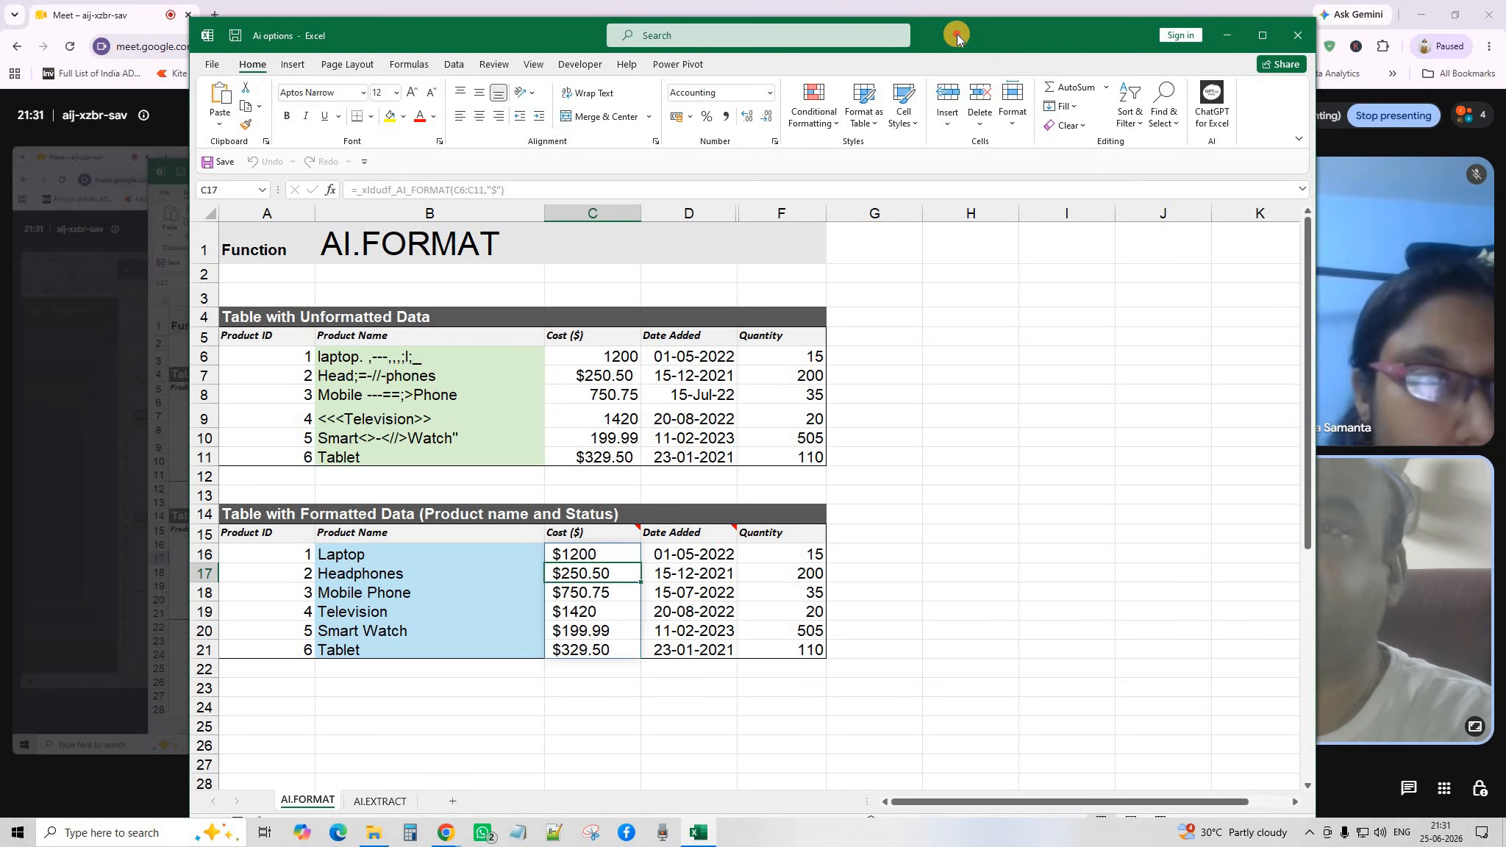
left_click_drag(956, 34, 772, 19)
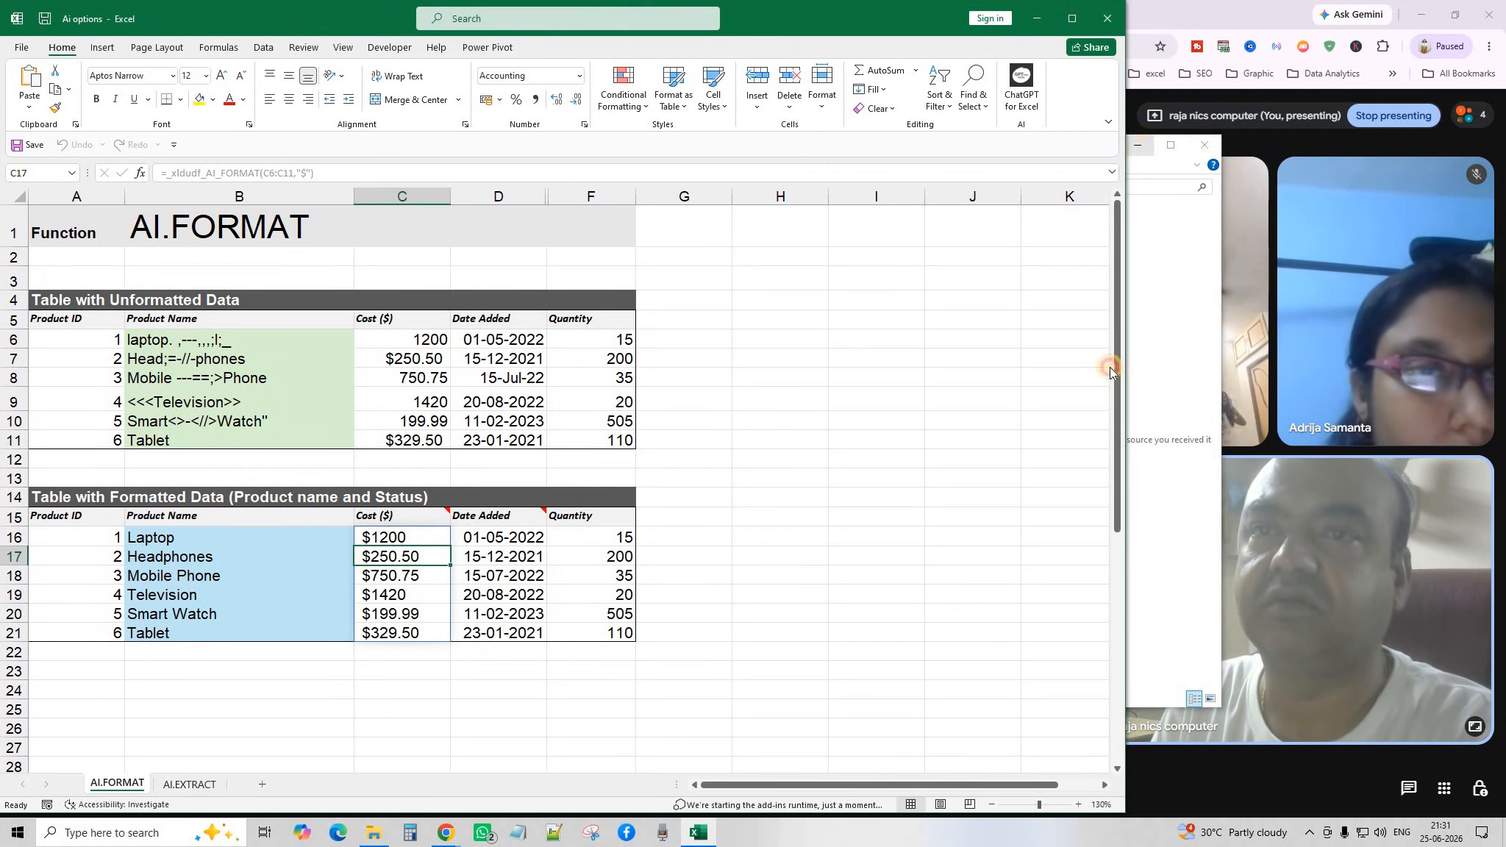
left_click(717, 536)
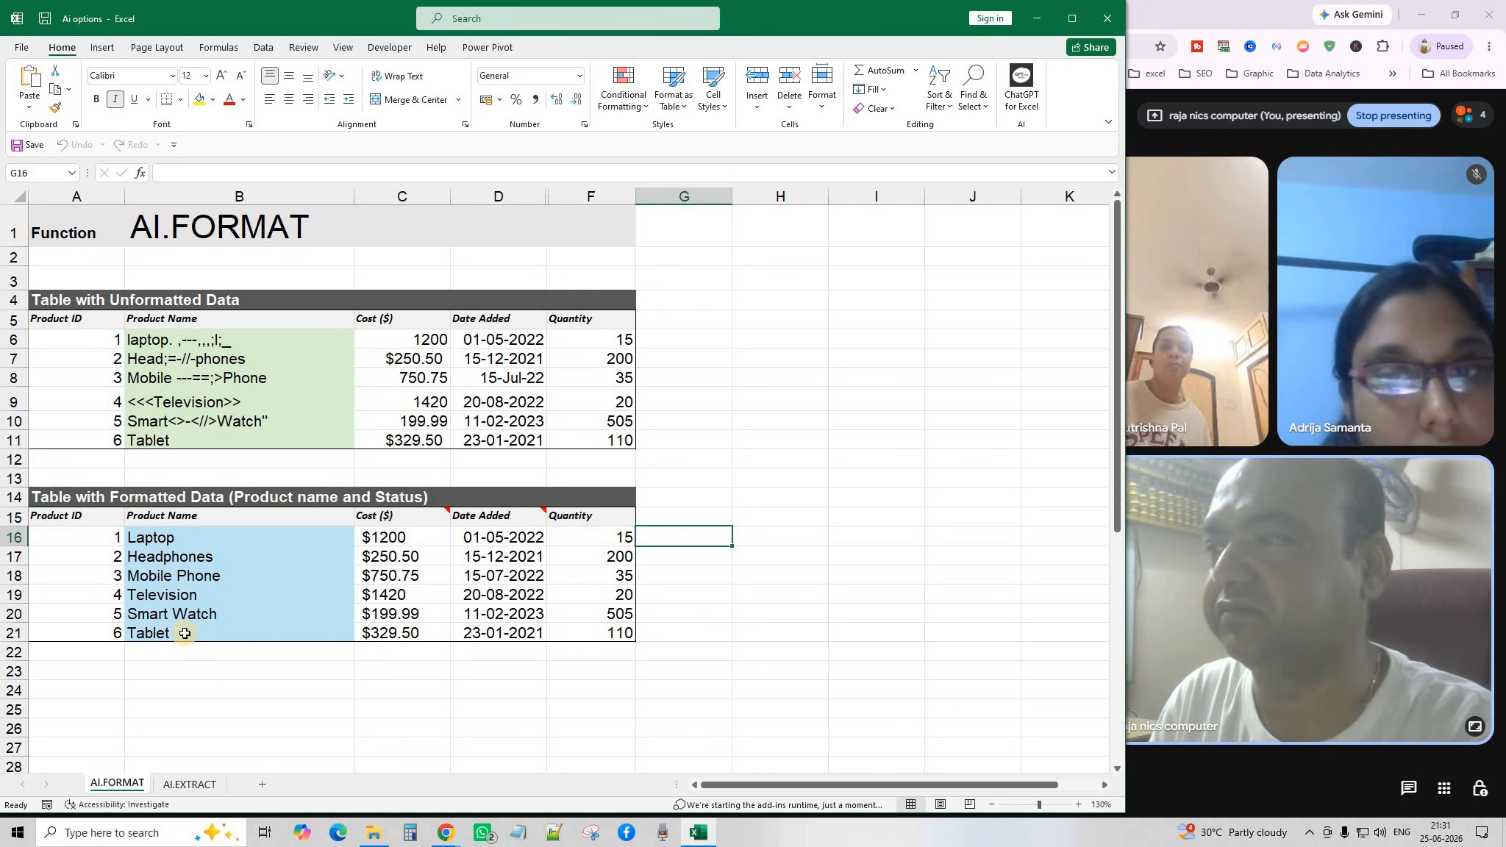
left_click(187, 789)
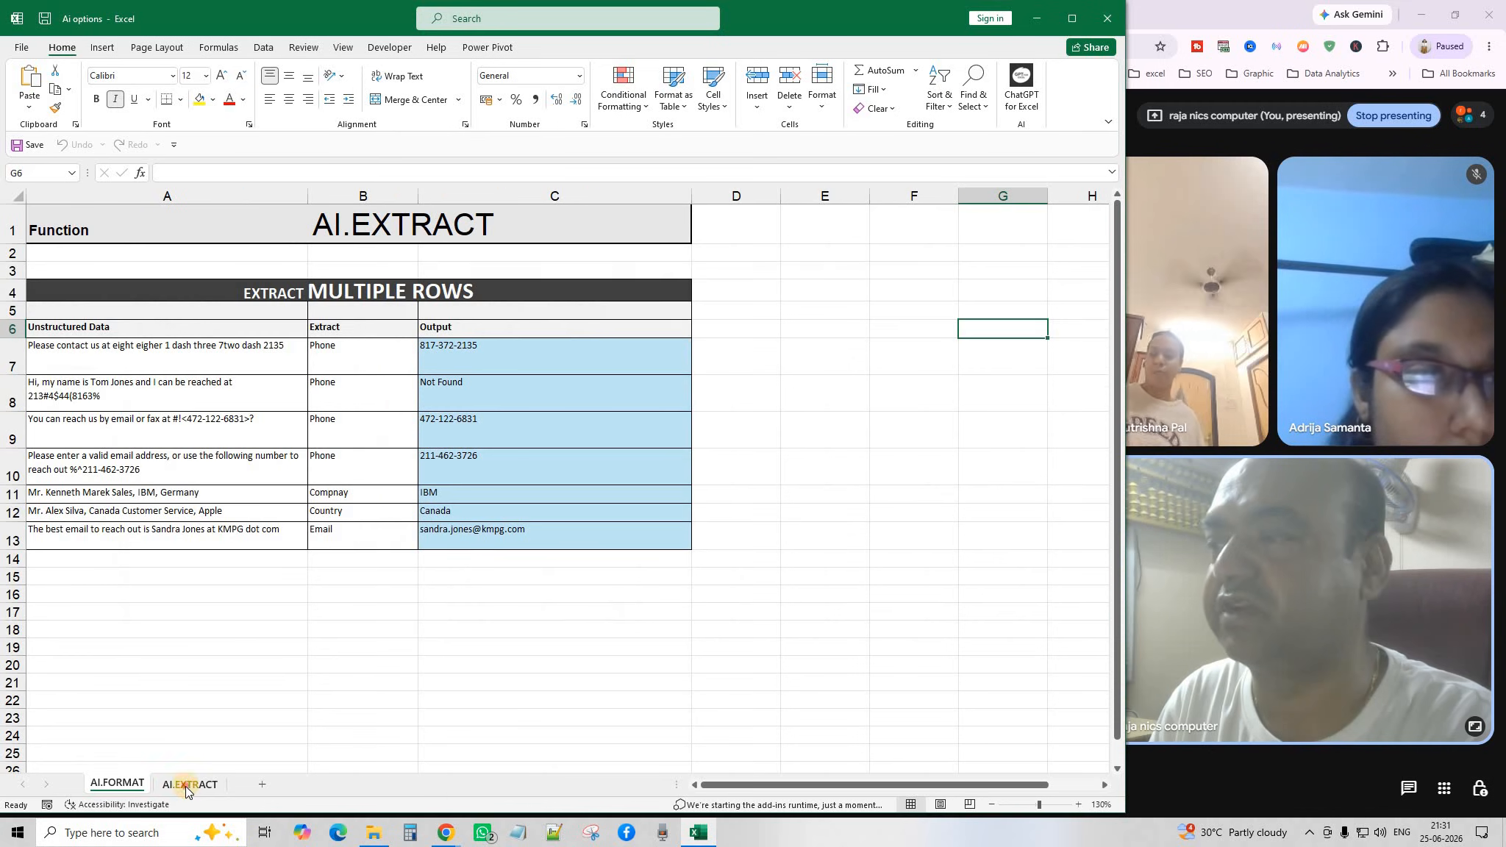
left_click_drag(401, 612, 383, 594)
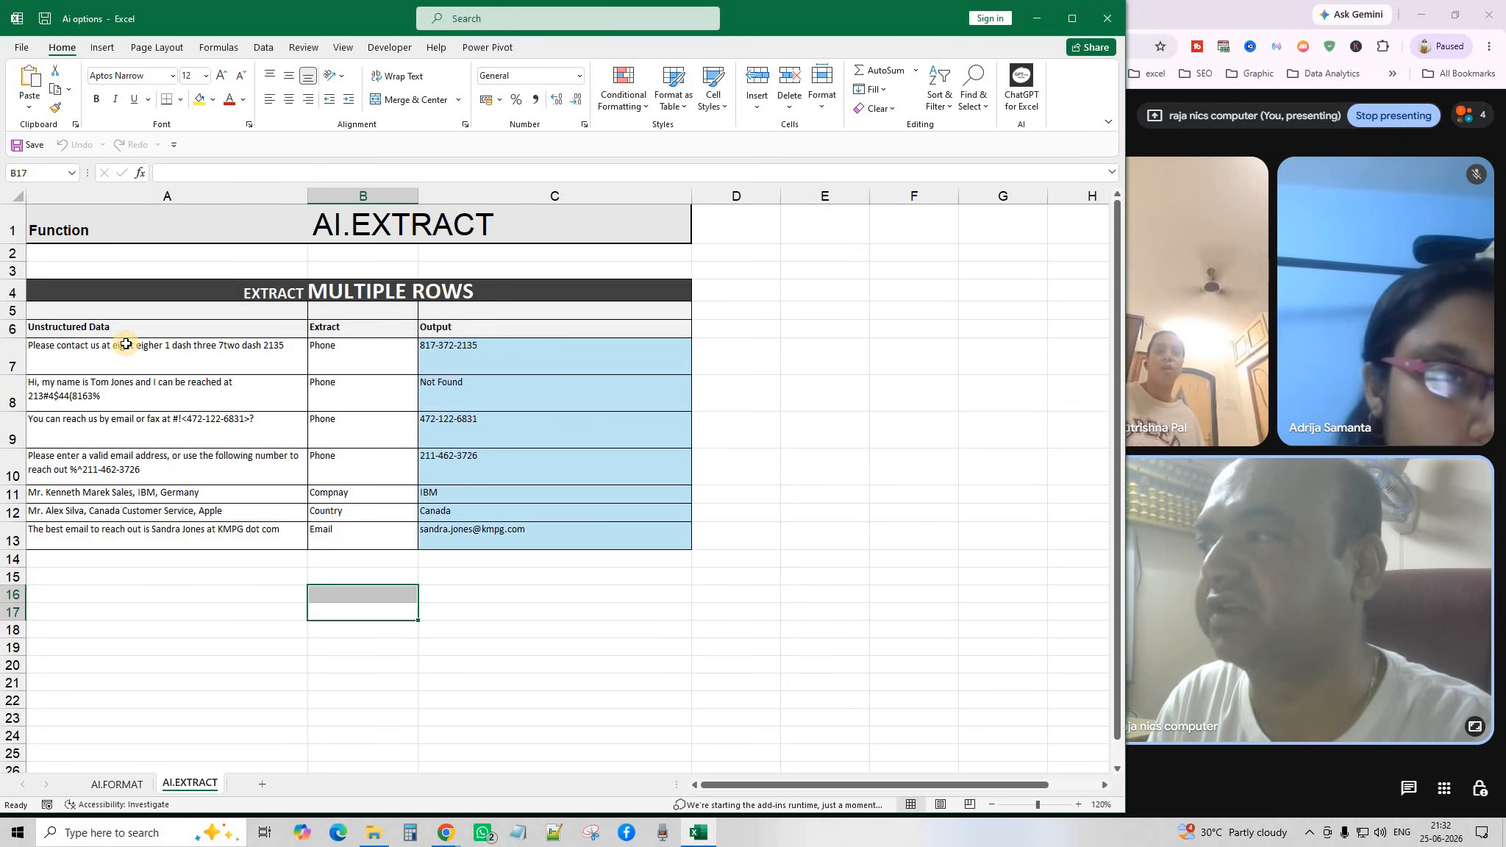
left_click_drag(126, 344, 125, 545)
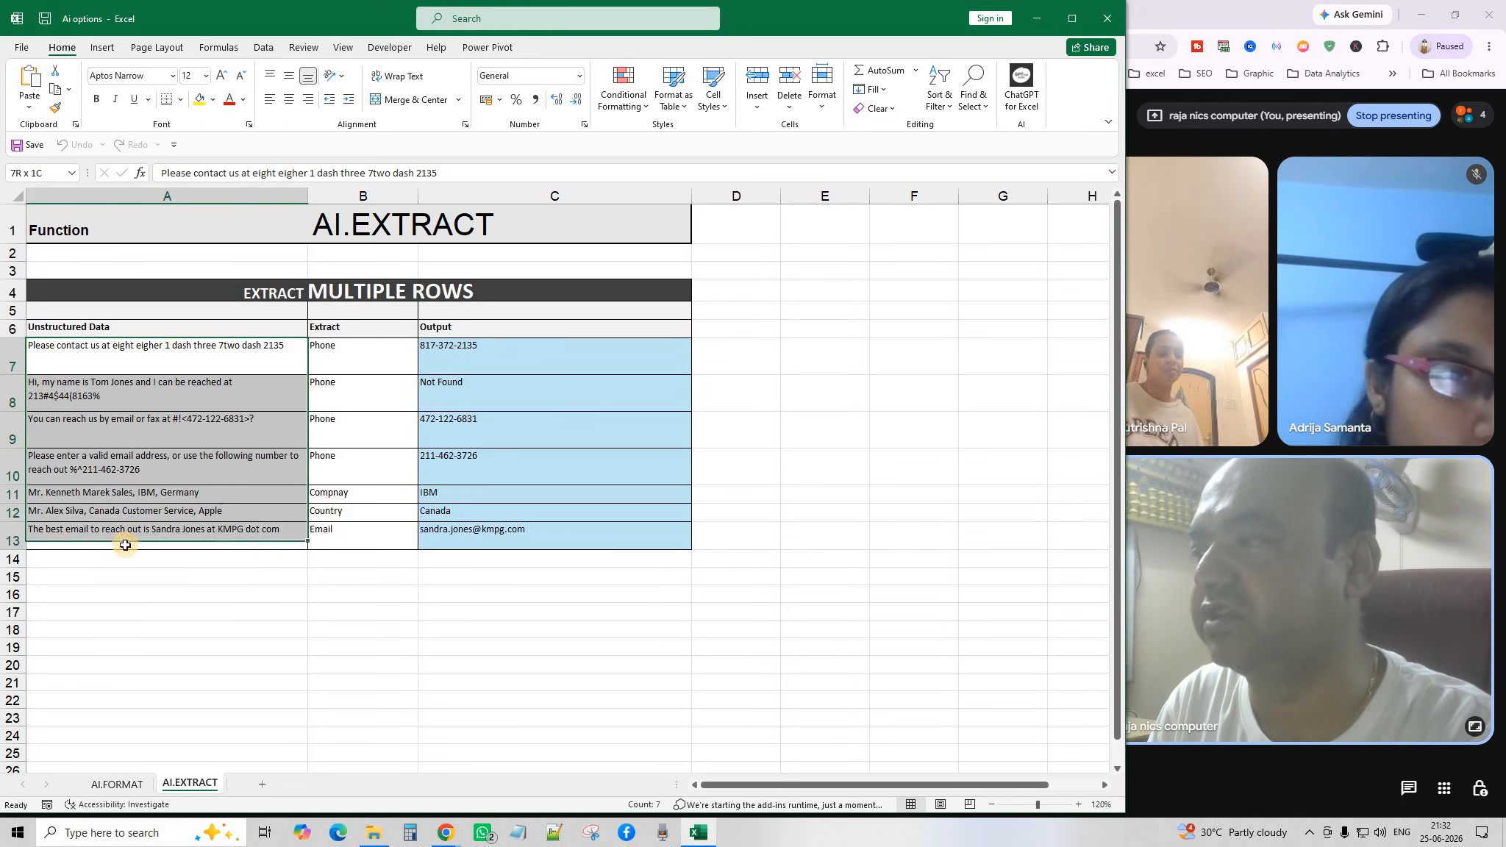
left_click(330, 348)
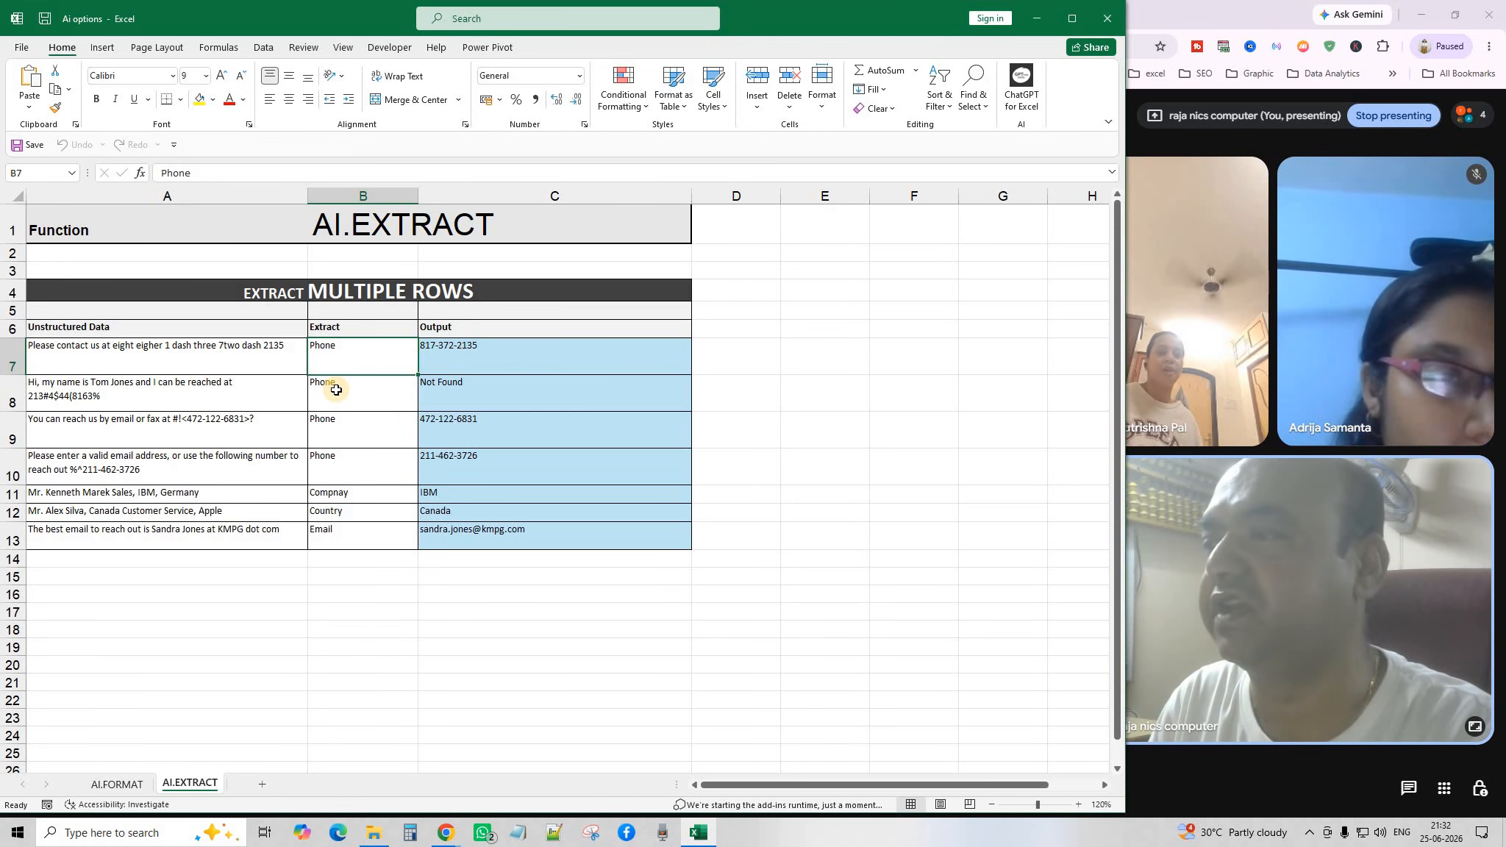
left_click(336, 390)
left_click(361, 434)
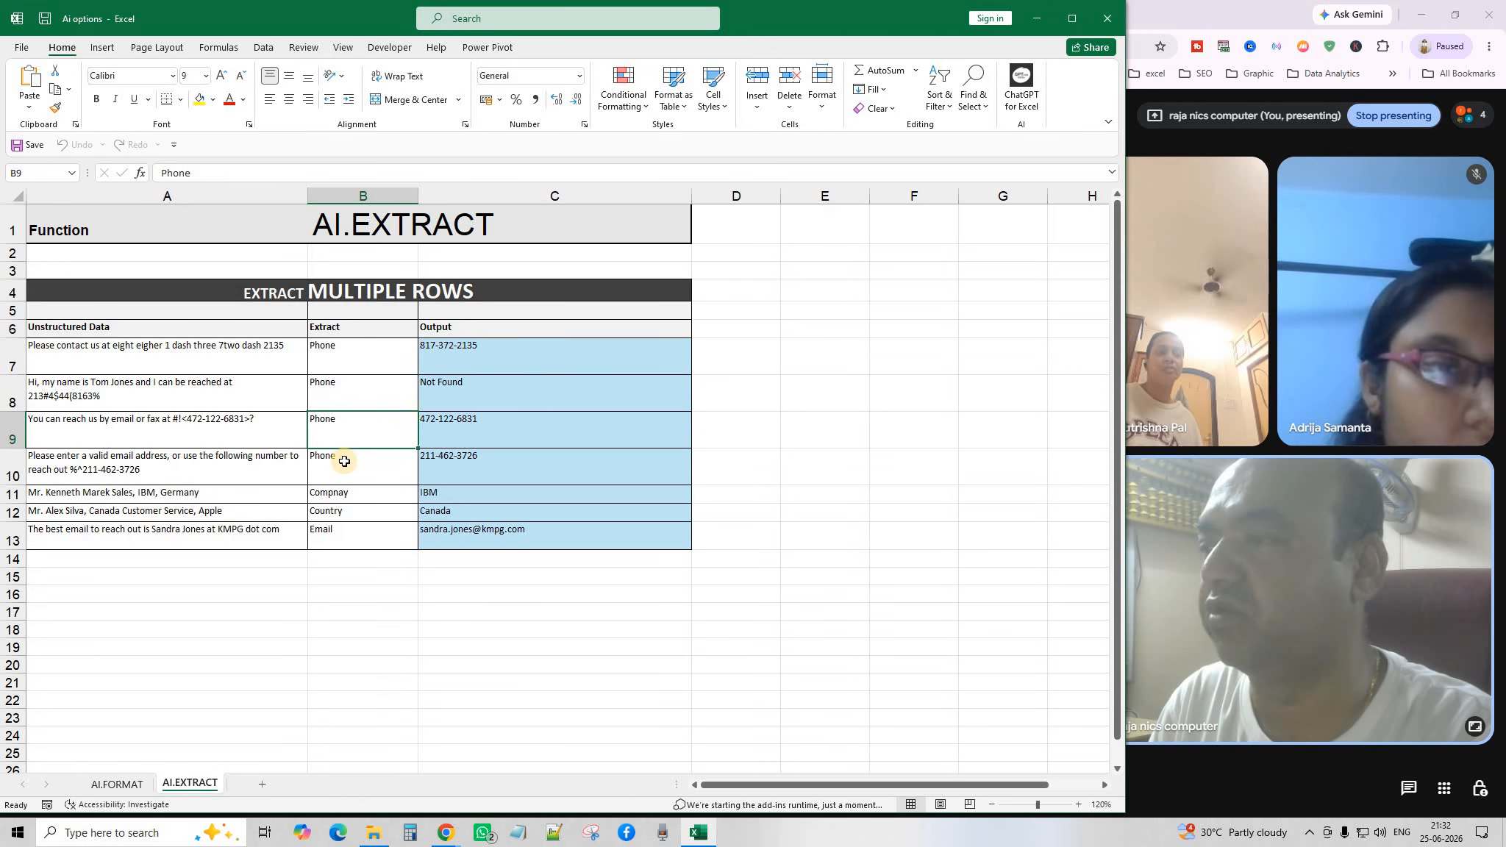
left_click(342, 469)
left_click(336, 495)
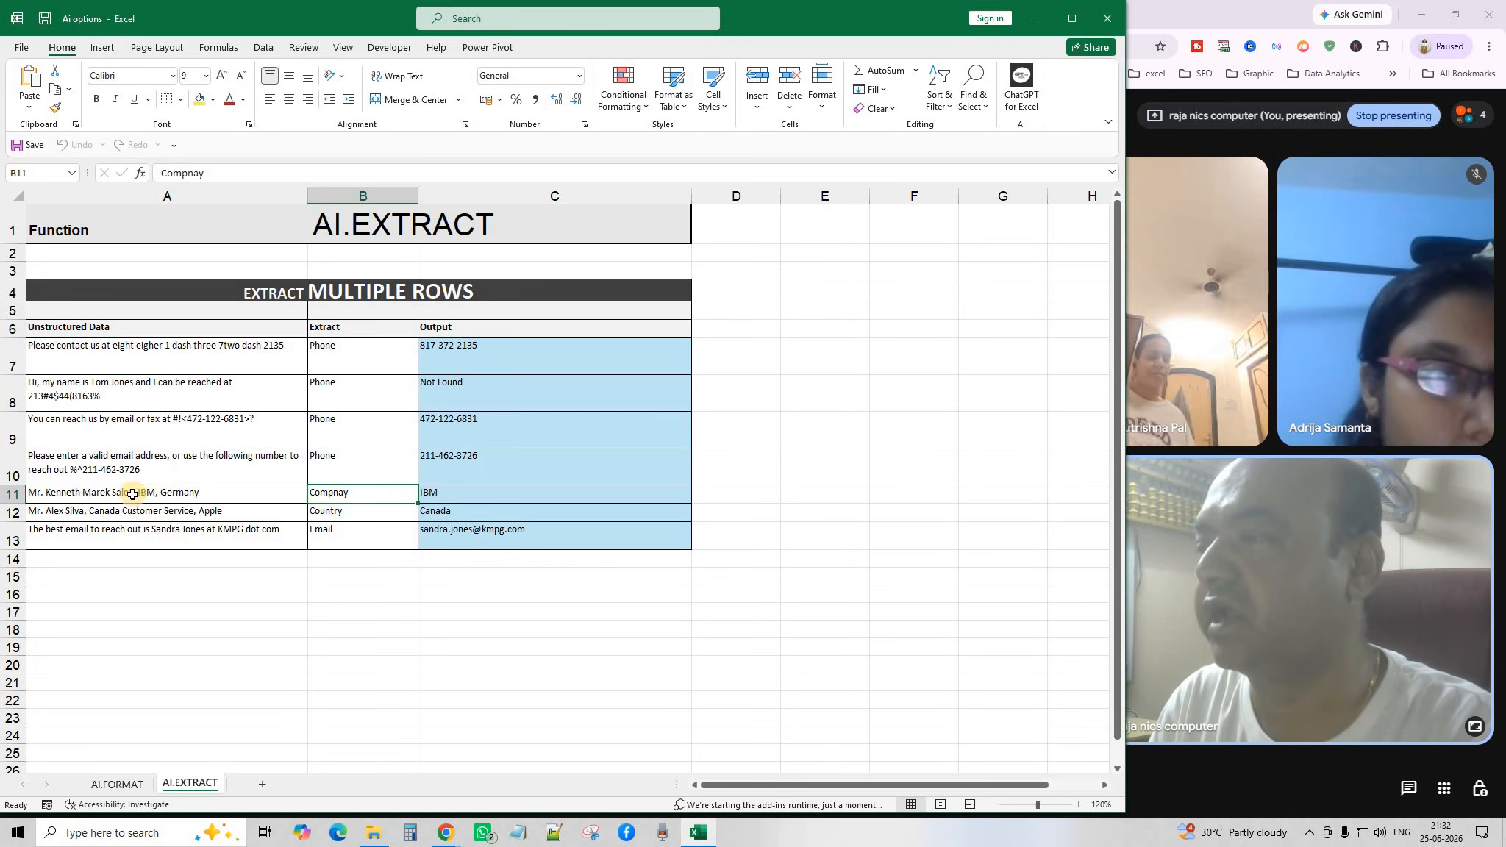
left_click(287, 512)
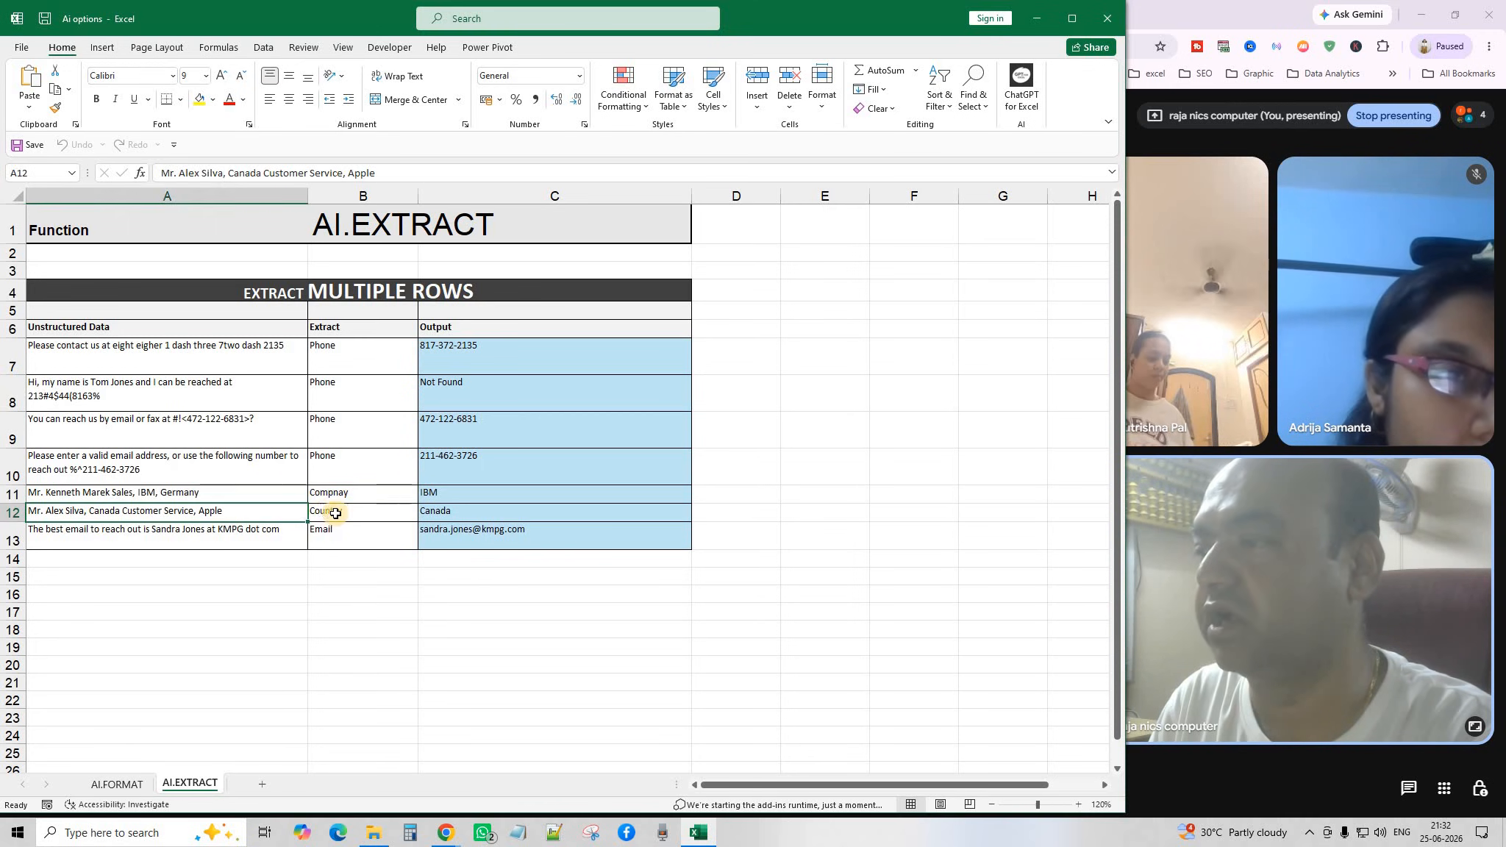
left_click(347, 517)
left_click(217, 536)
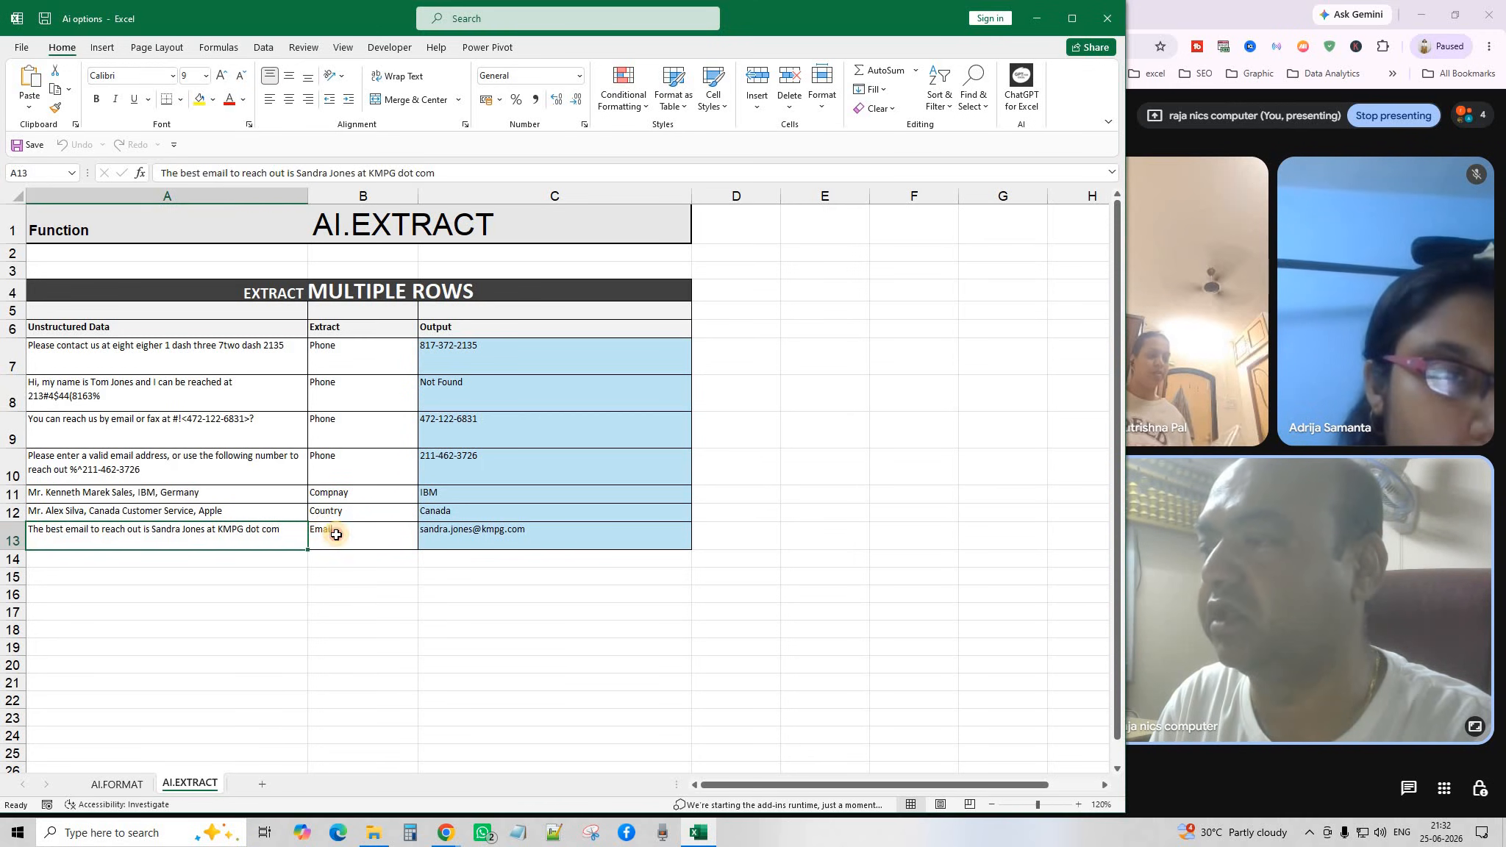
left_click(334, 533)
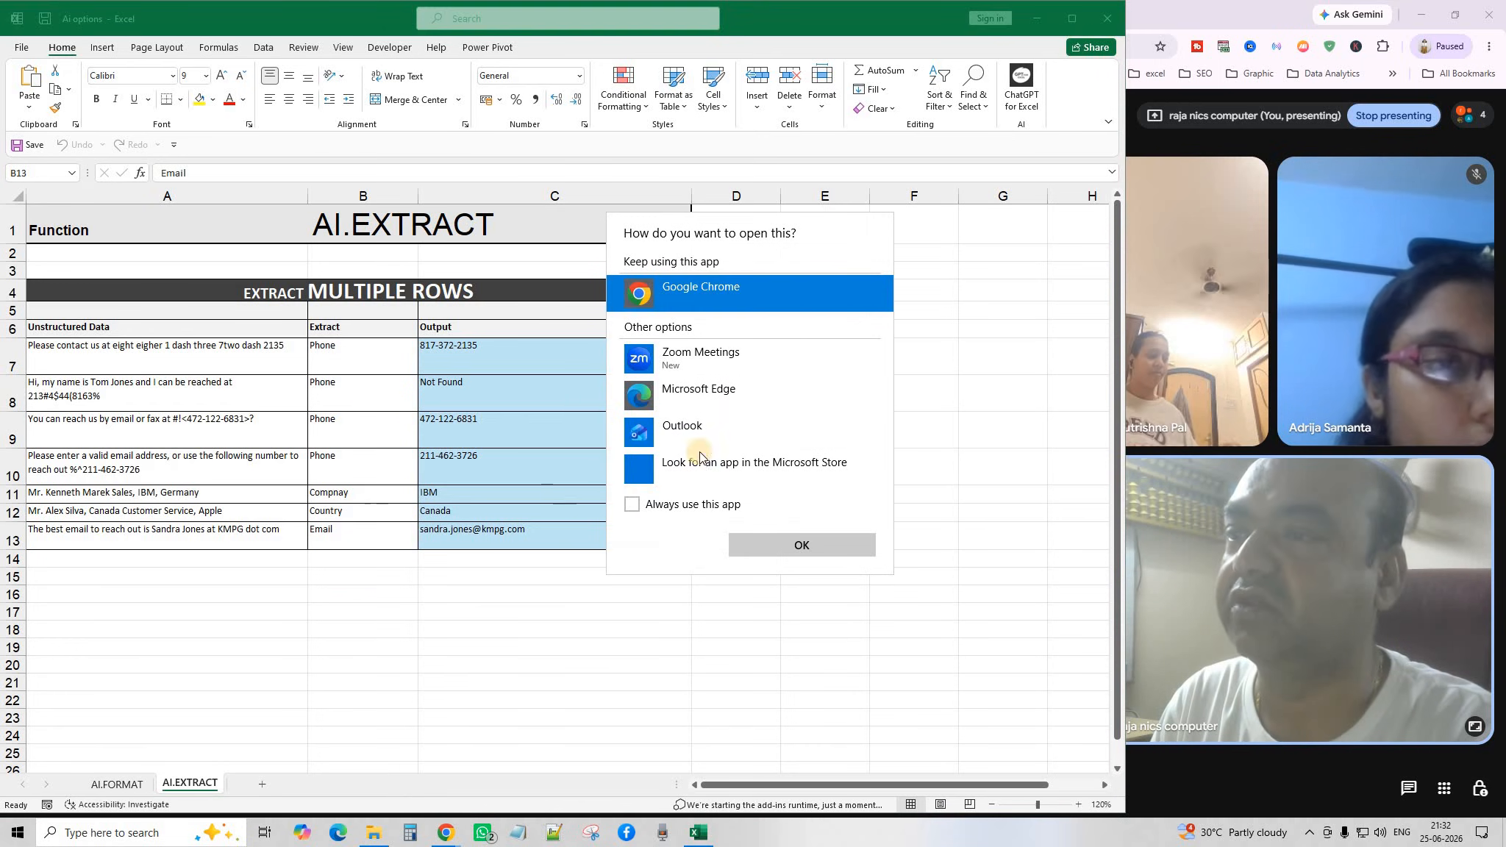
left_click(938, 356)
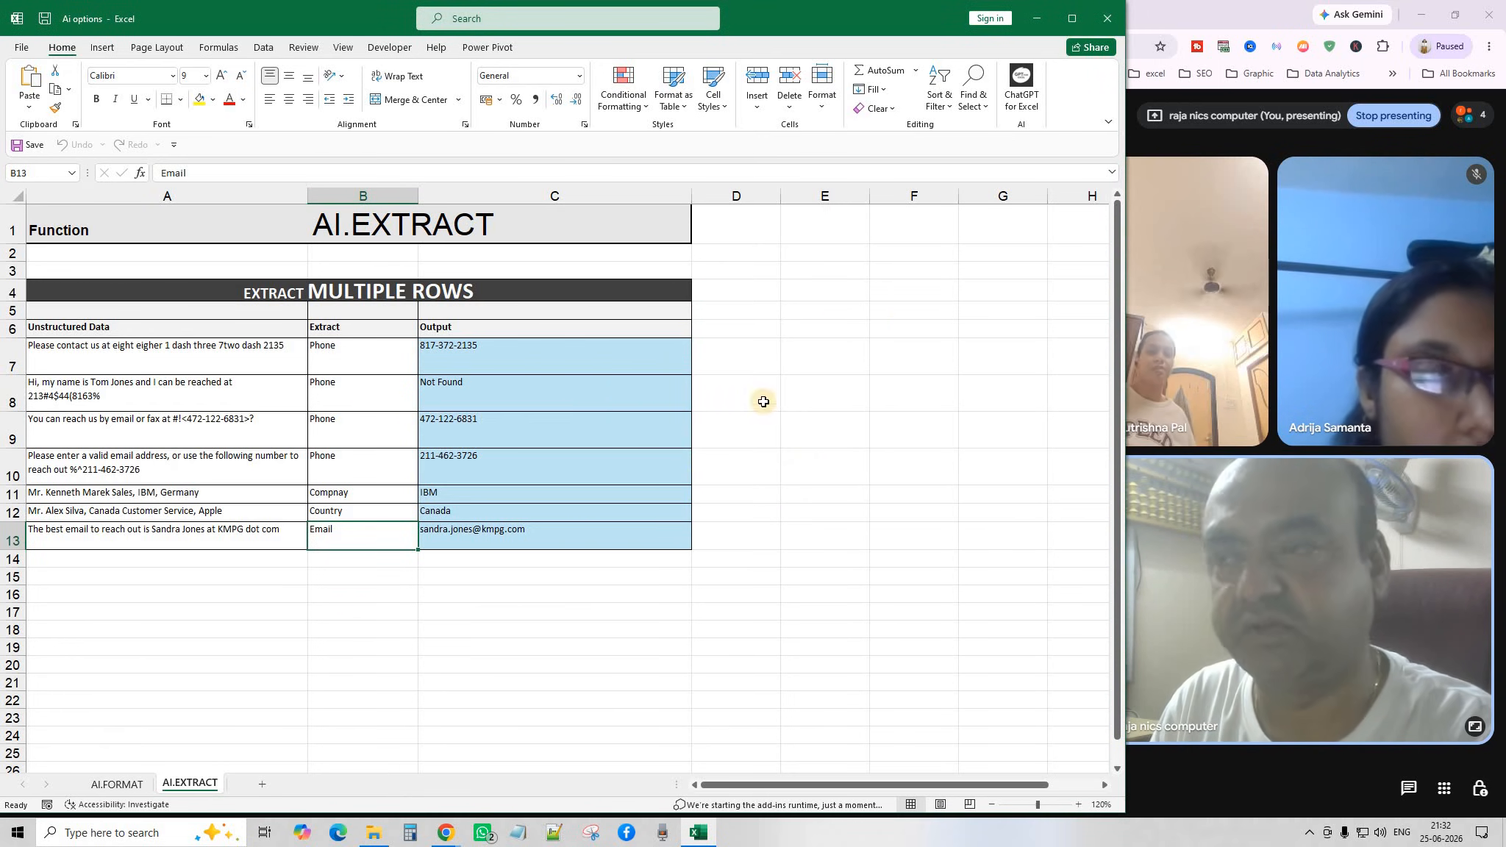
left_click(809, 390)
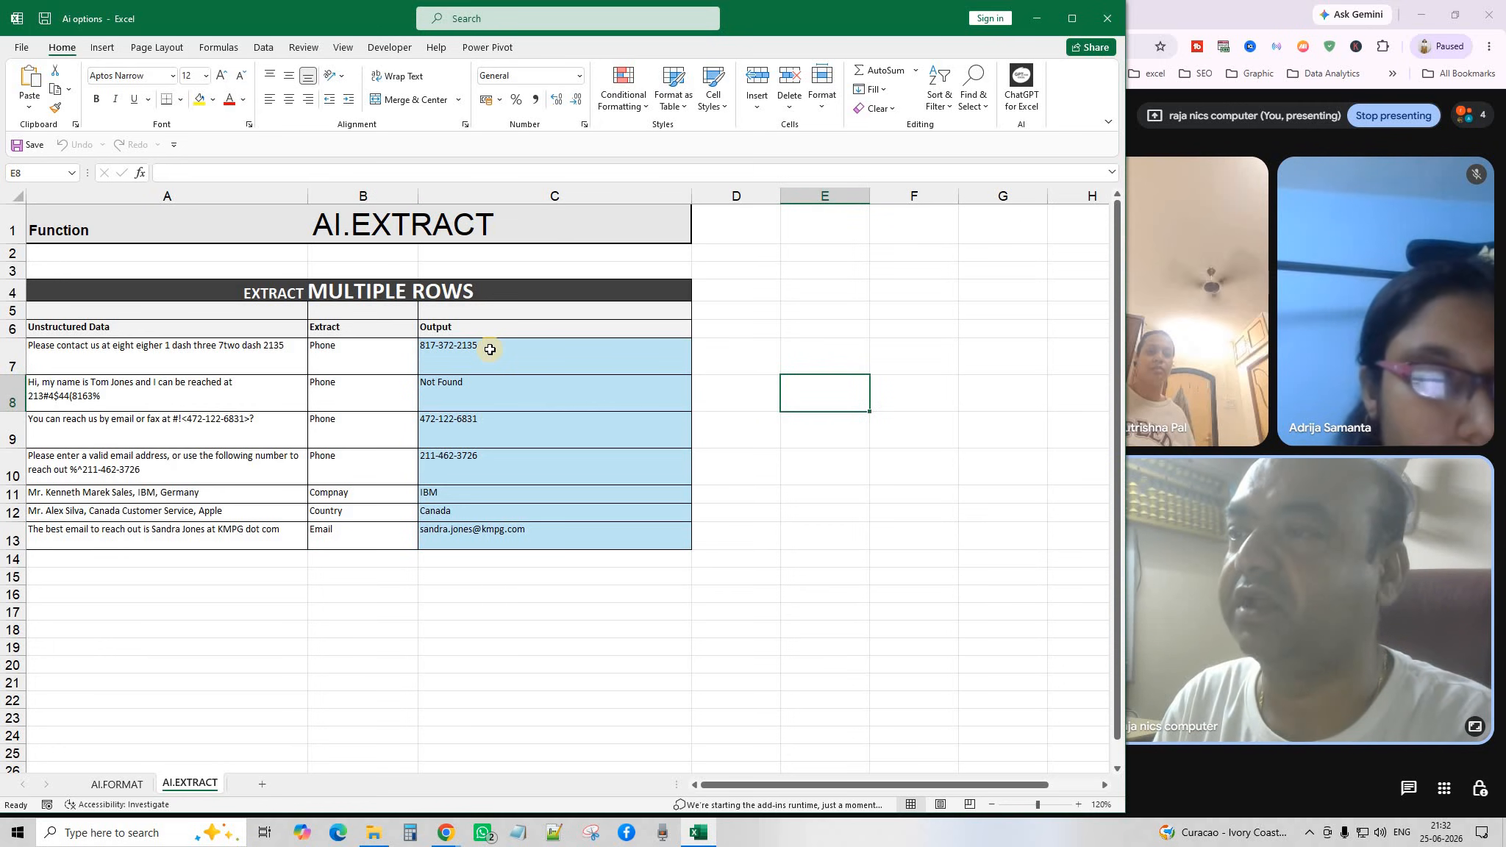
Delete the extracted phone, company, country and email results in C7:C13 and raise their font to 16.
left_click_drag(490, 350, 505, 542)
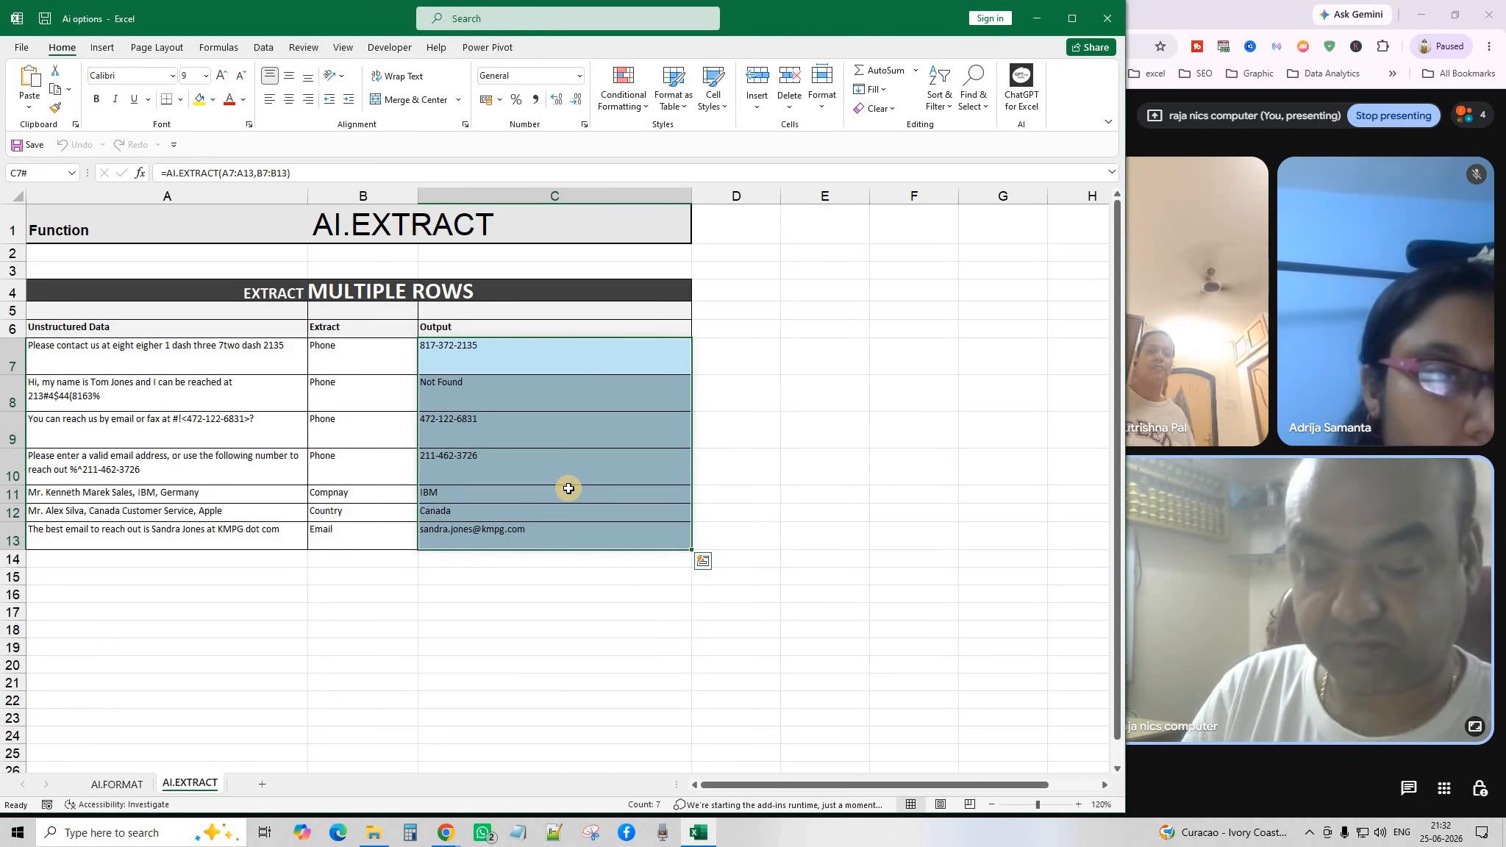
key("Delete")
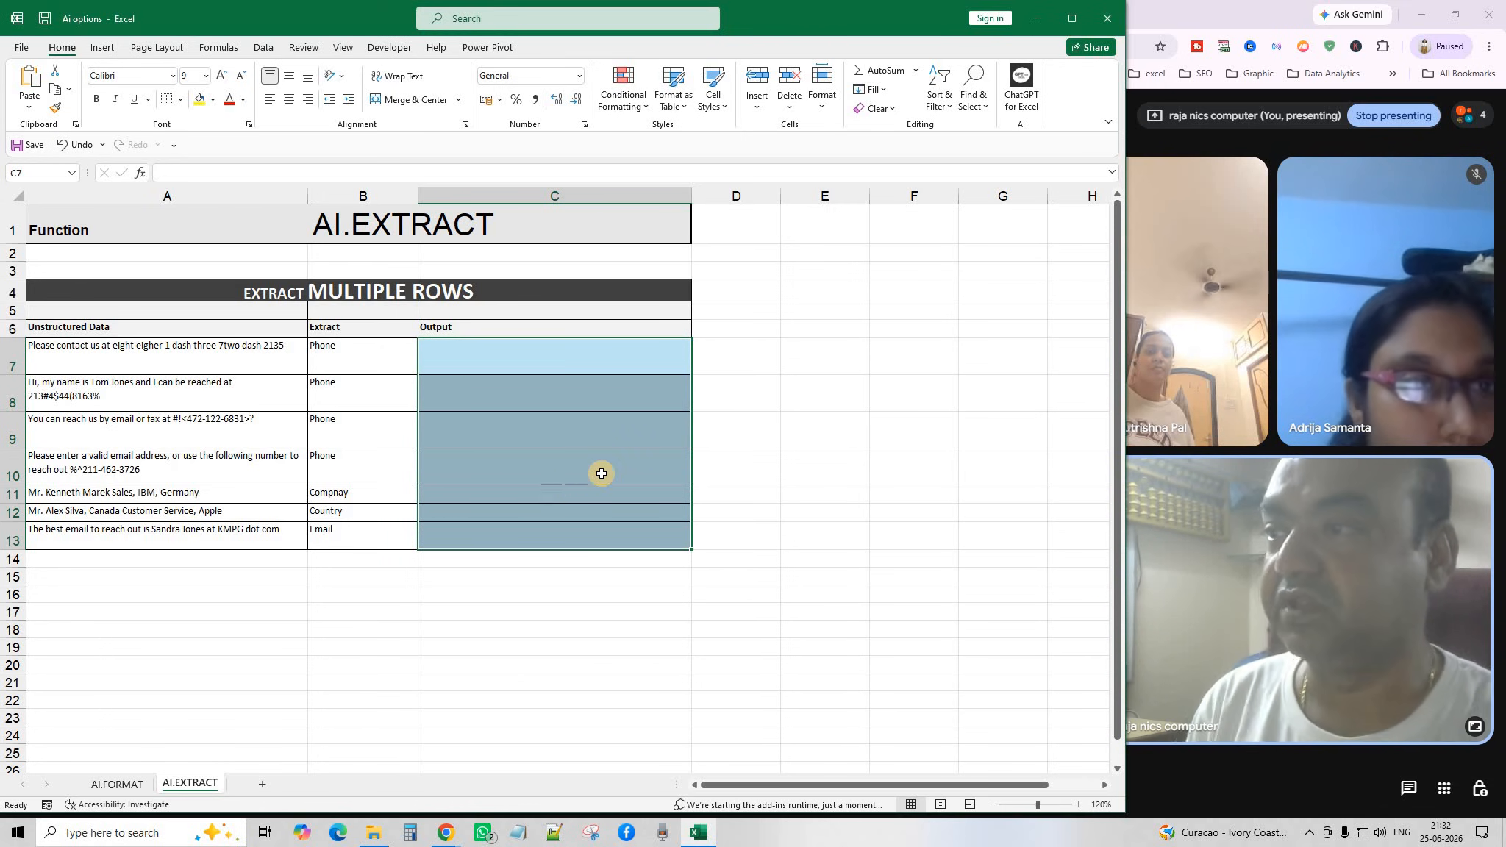
left_click_drag(114, 345, 118, 544)
left_click(206, 661)
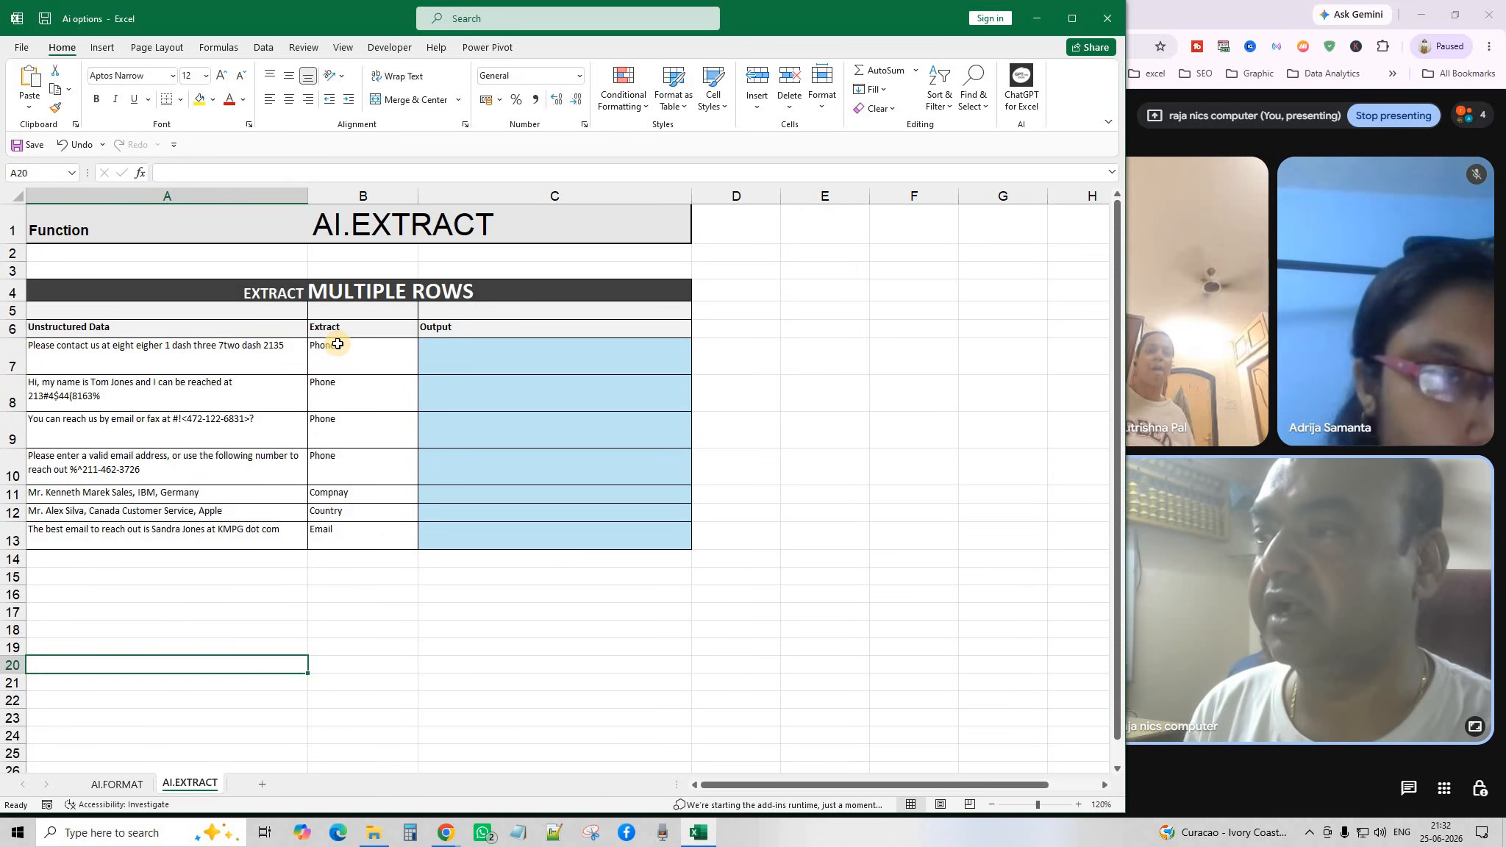
left_click(339, 345)
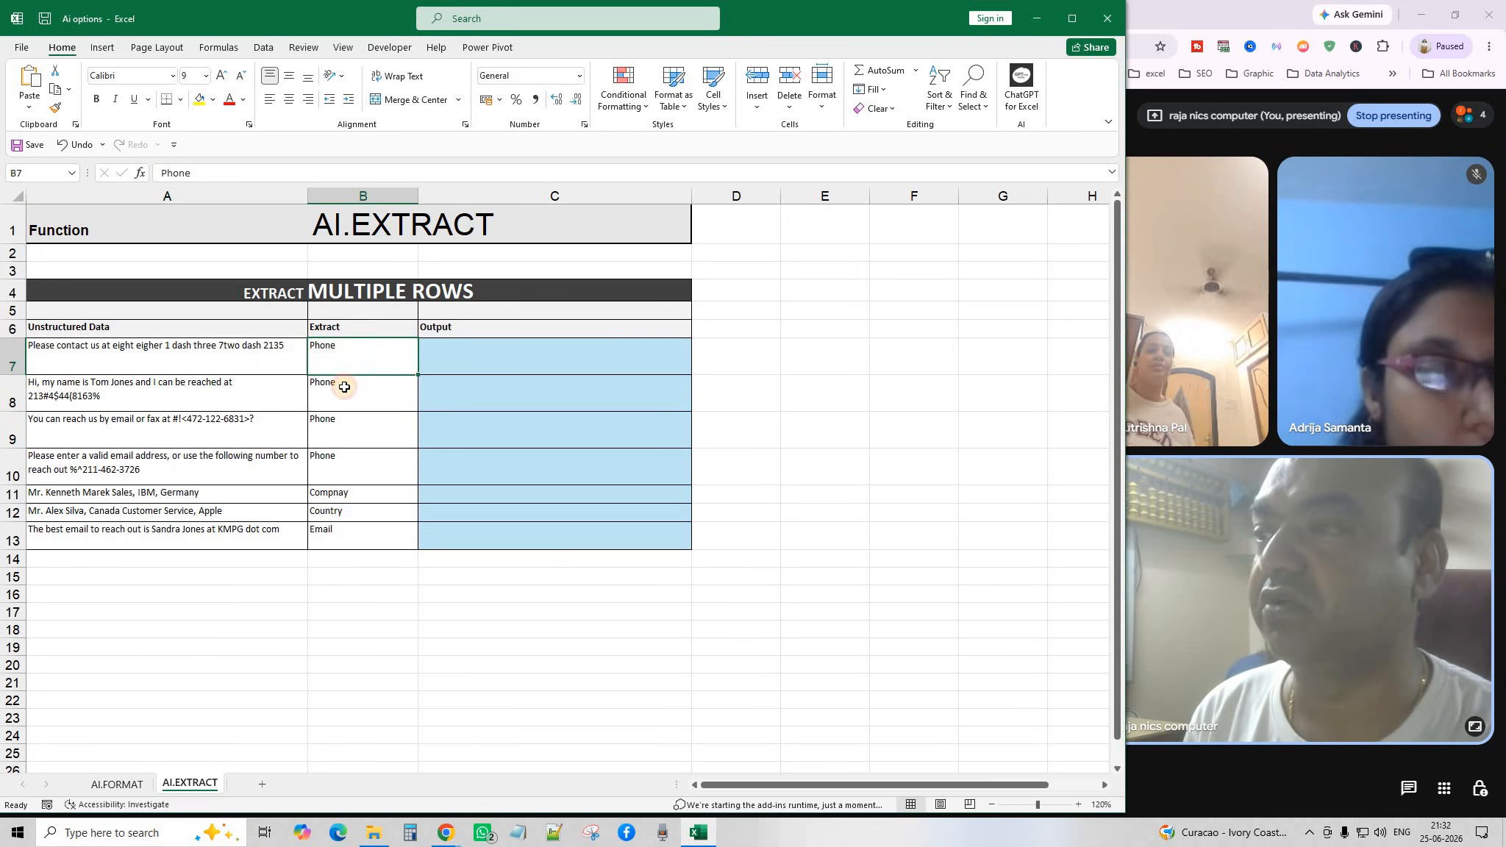
key("Down")
key("Down")
key("Down")
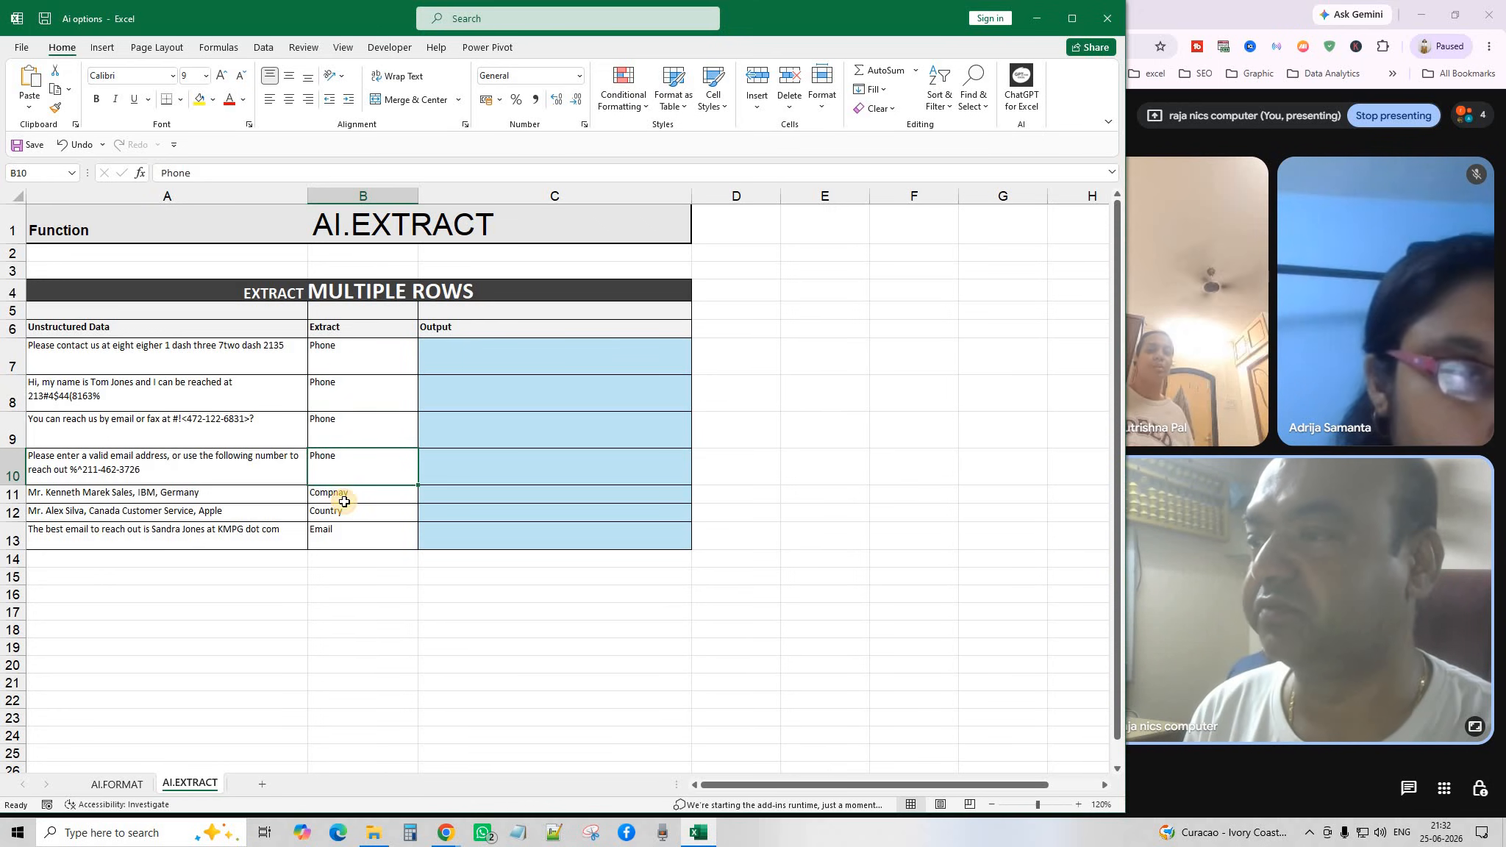
left_click(473, 357)
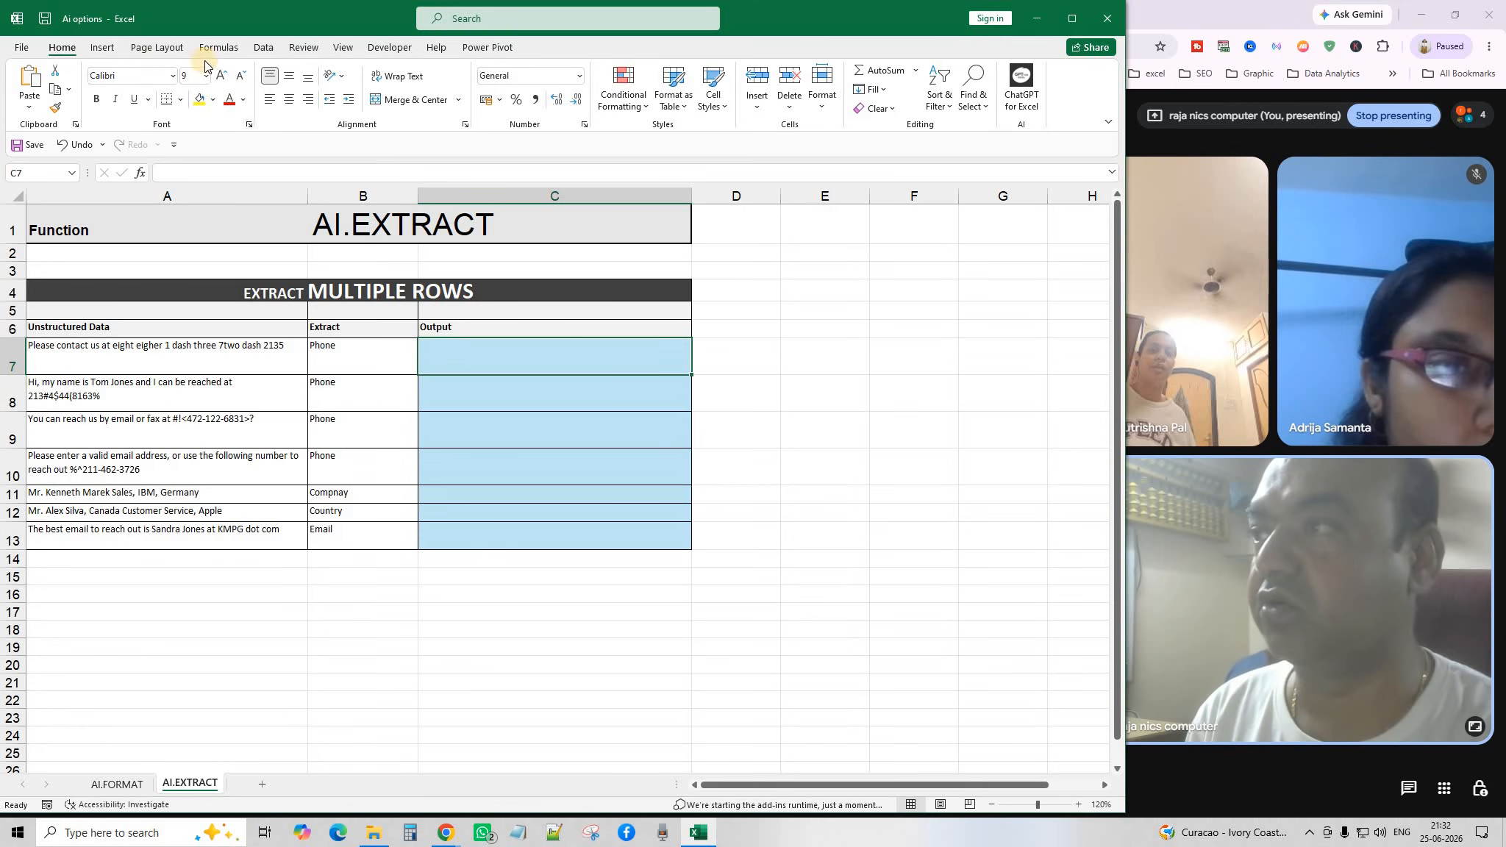
left_click(223, 76)
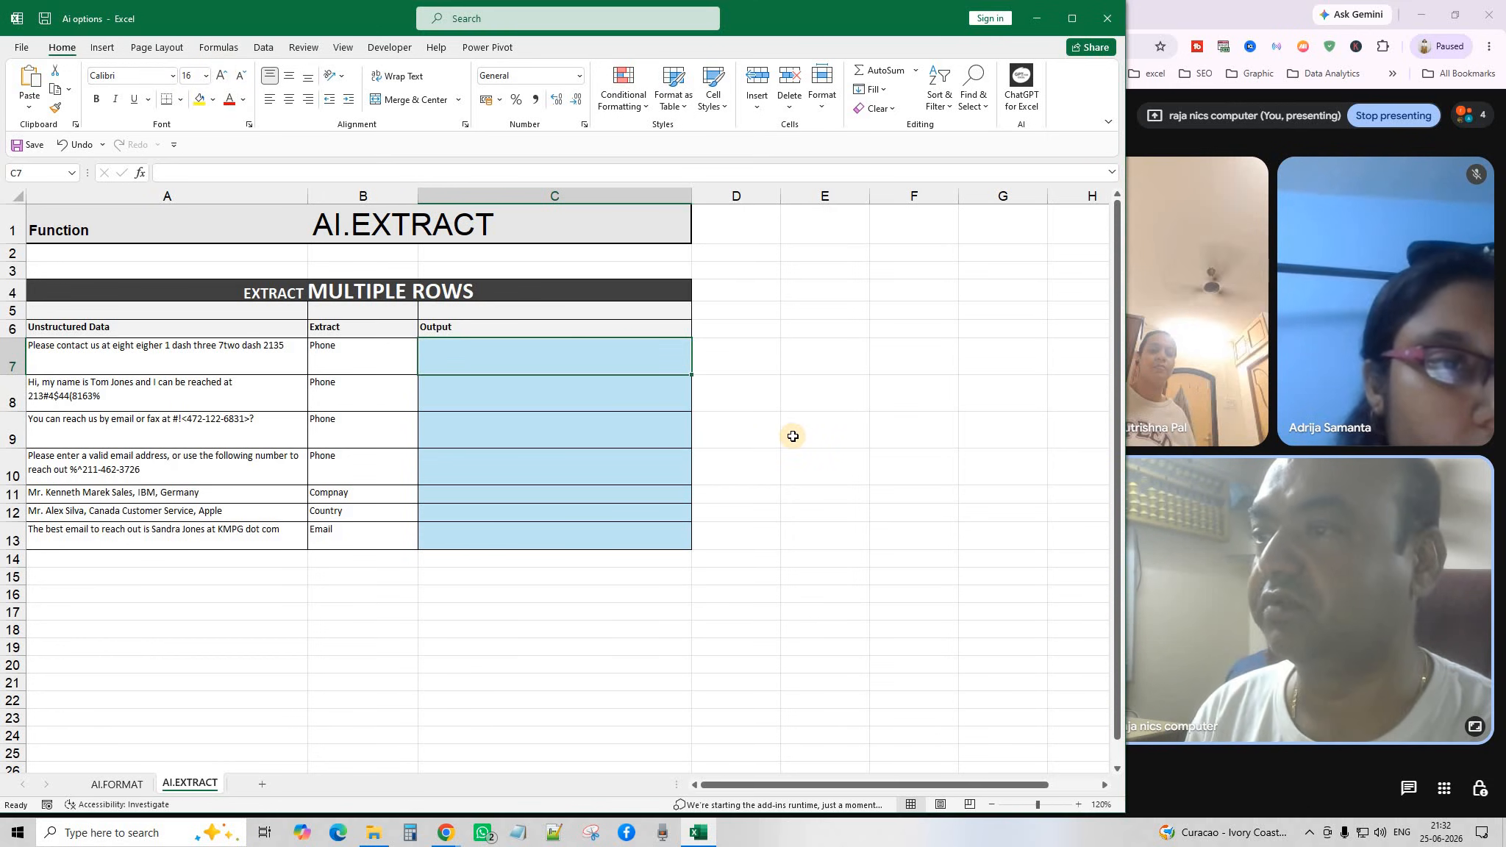
Enter =AI.EXTRACT(A7:A13,B7:B13) in C7 to extract the B7:B13 labels from A7:A13.
type("=")
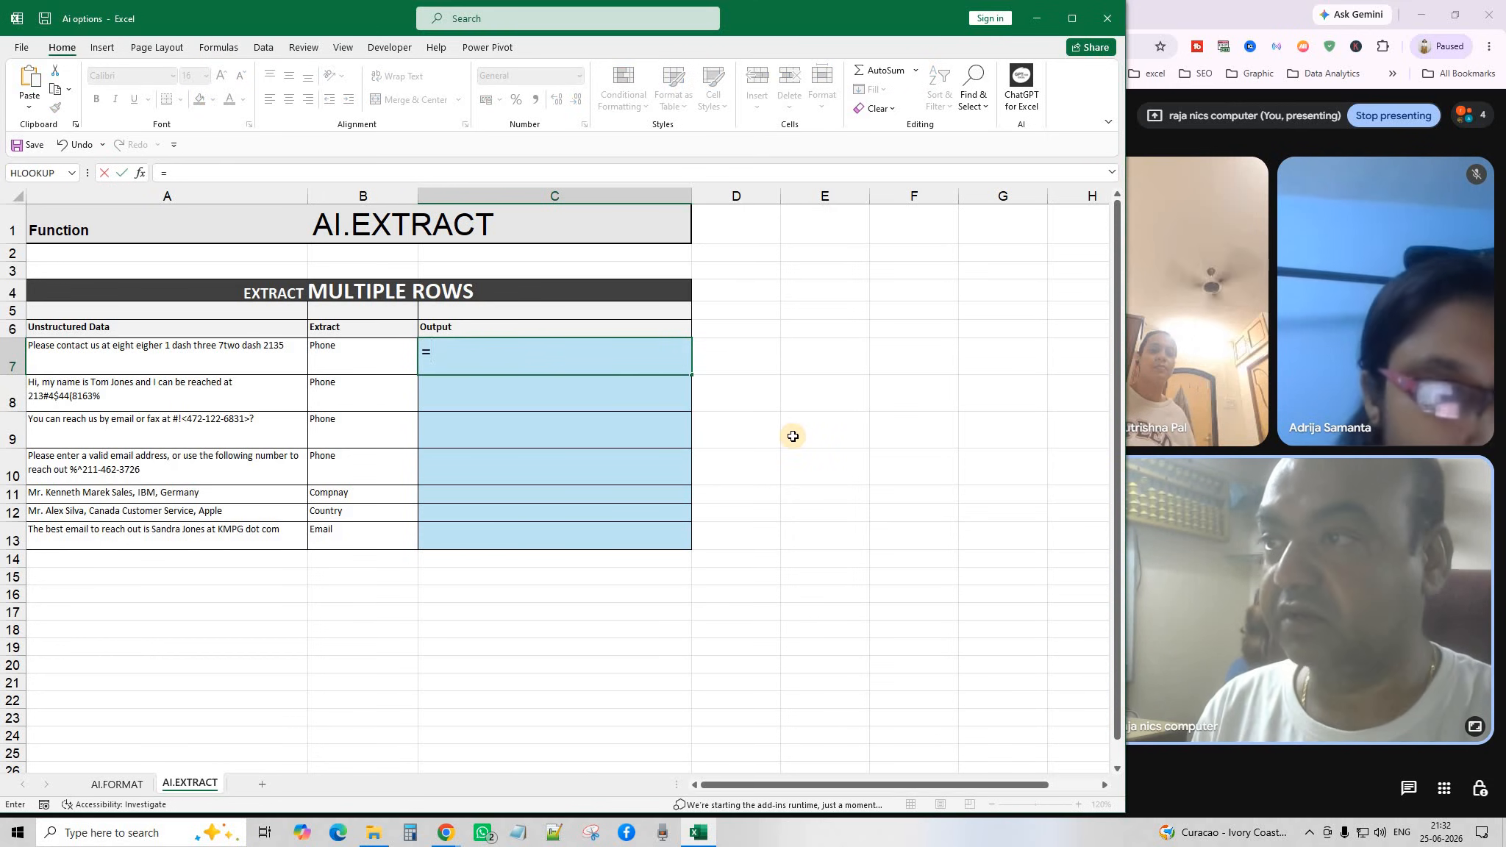
type("AI.")
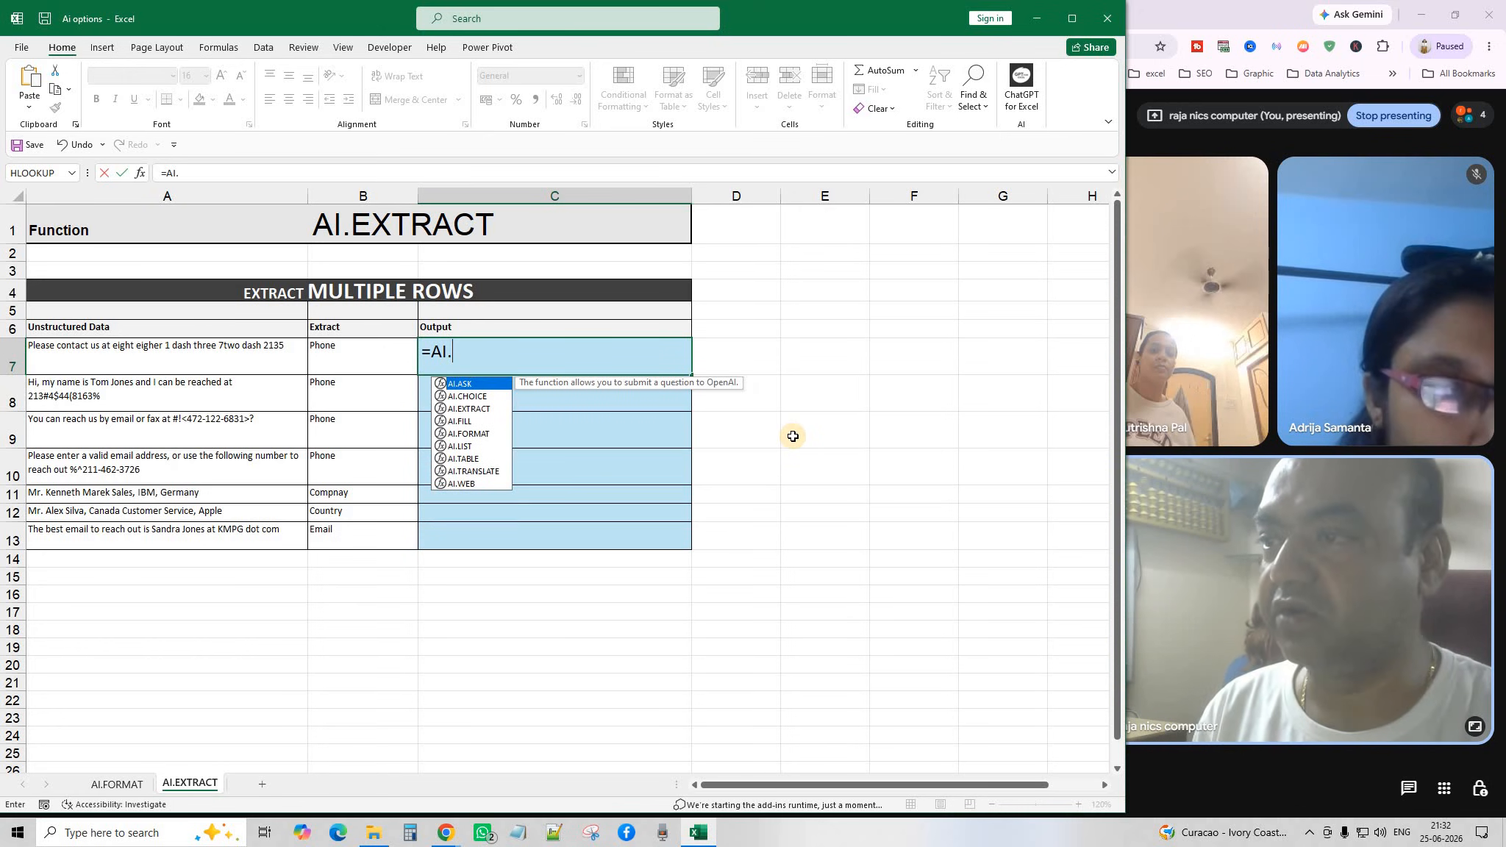
type("E")
key("Tab")
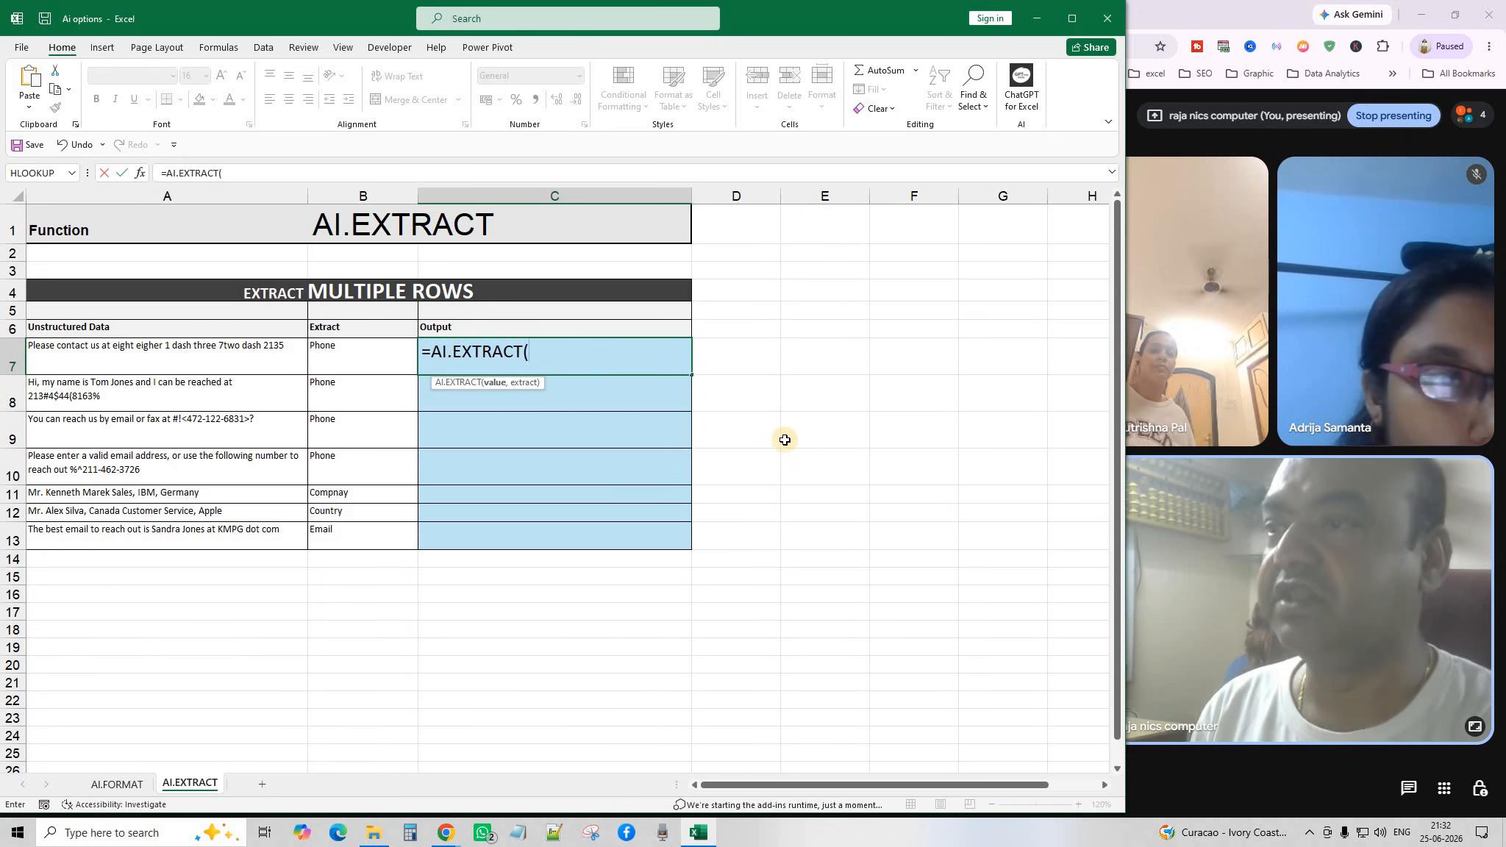
left_click_drag(136, 360, 139, 533)
type(",")
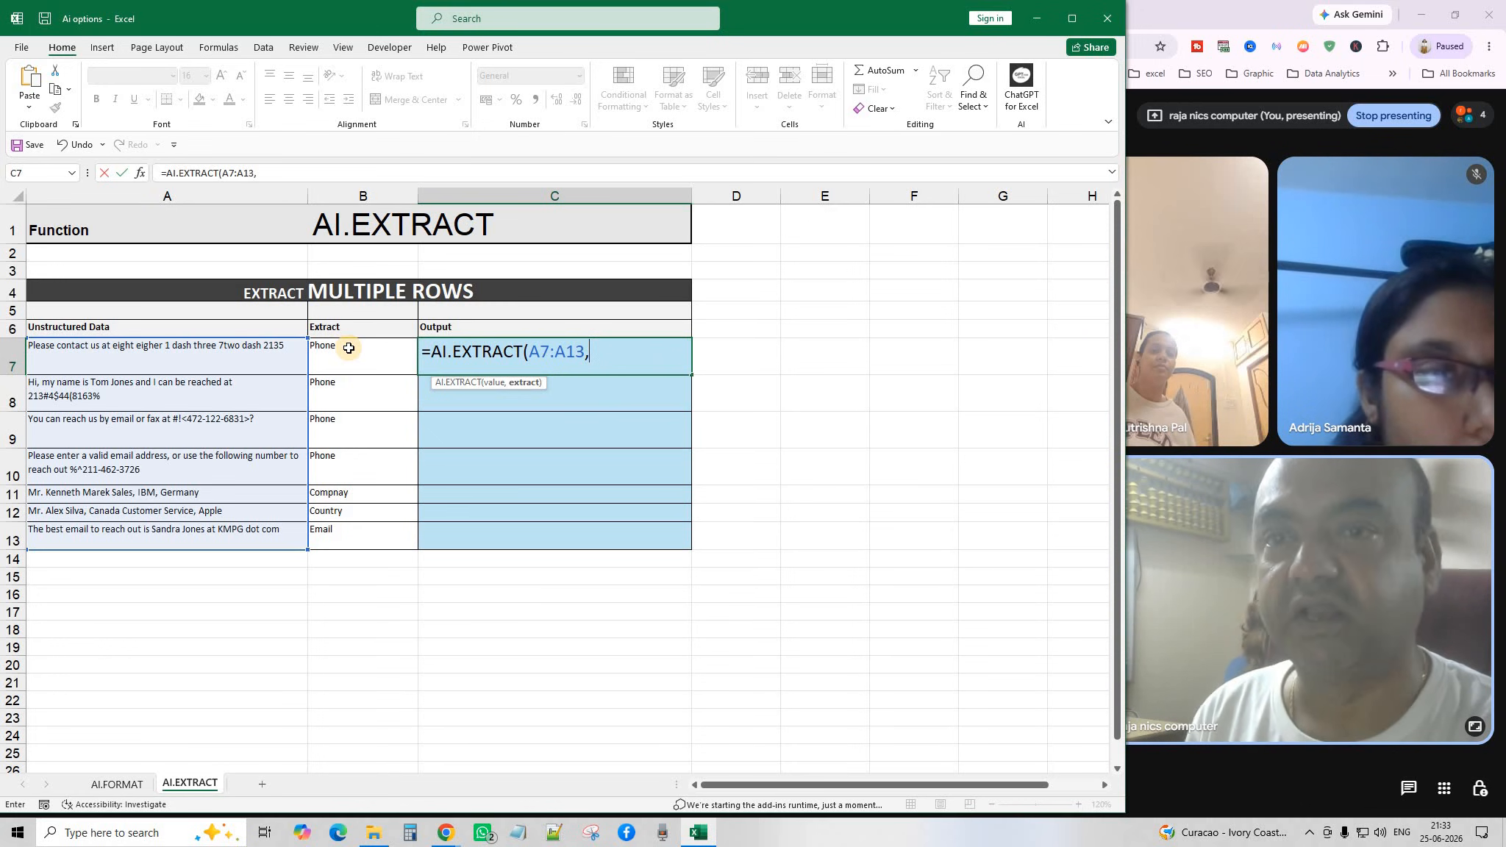
left_click_drag(353, 350, 351, 539)
type(")")
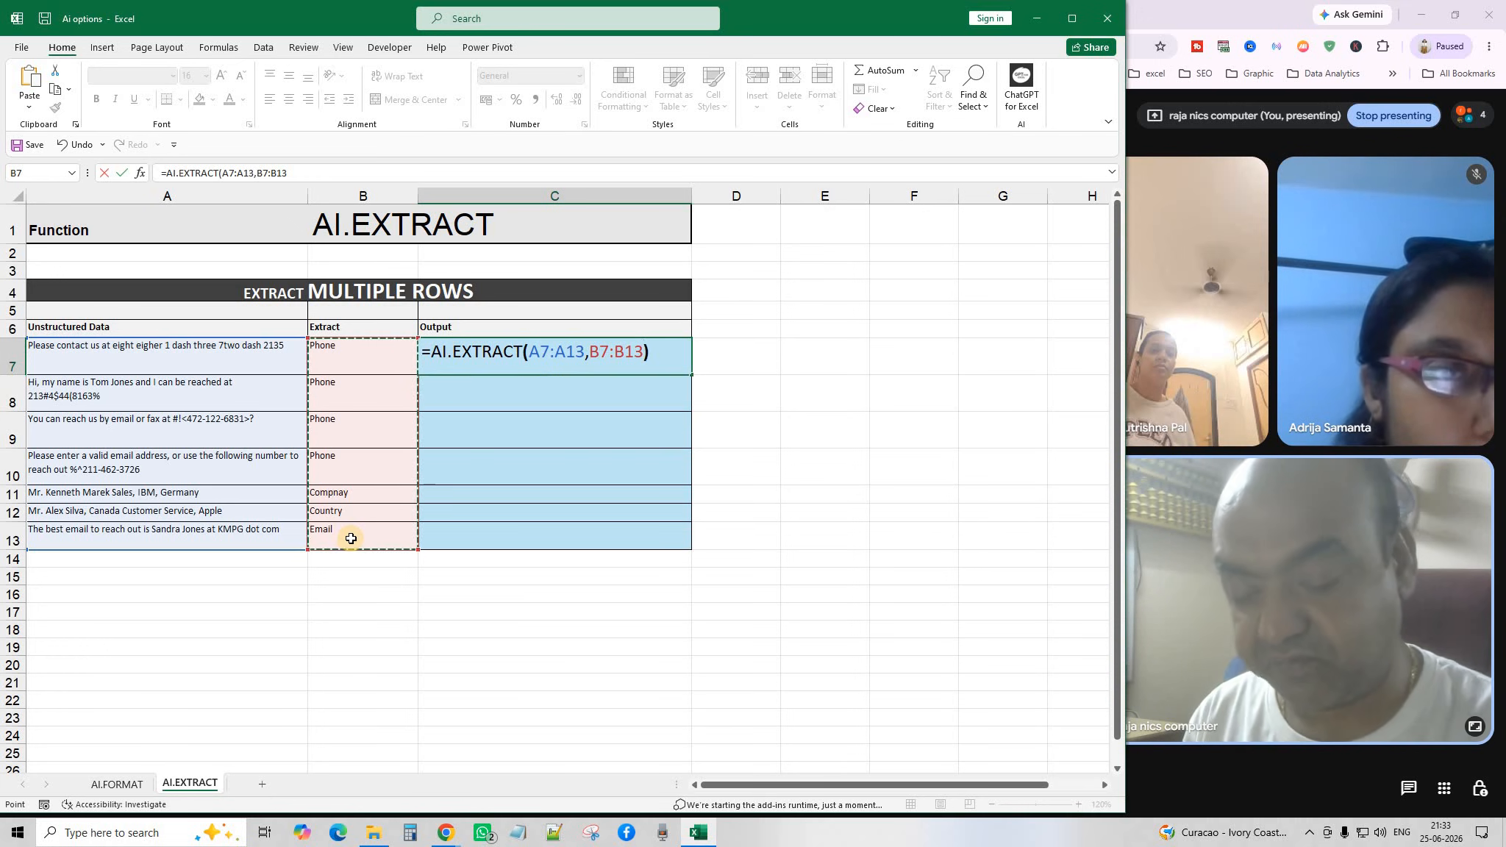
key("Return")
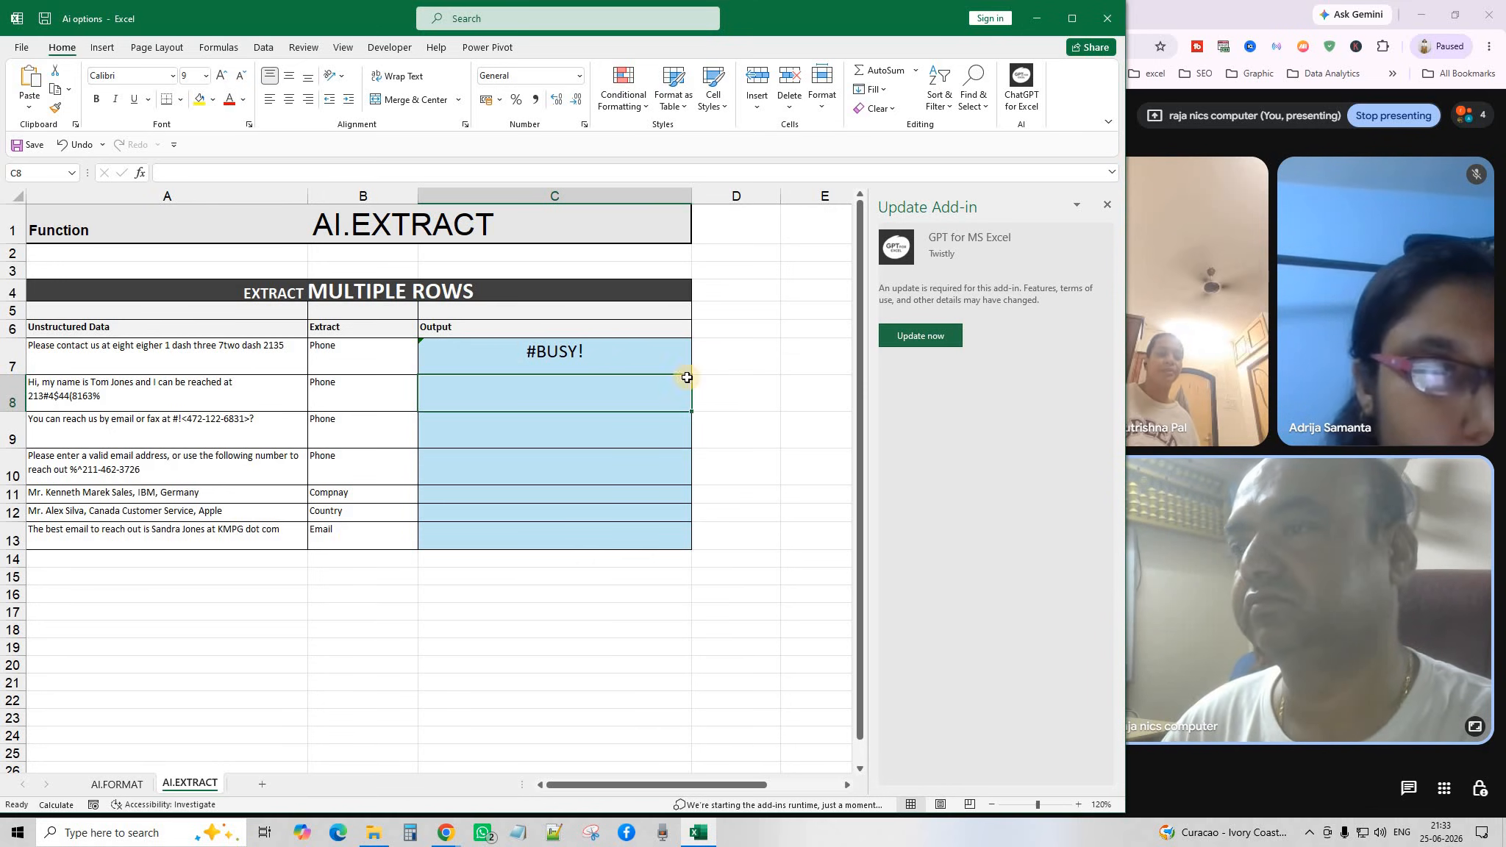
Close the Update Add-in pane and recommit the C7 formula to rerun the extraction.
left_click(1107, 204)
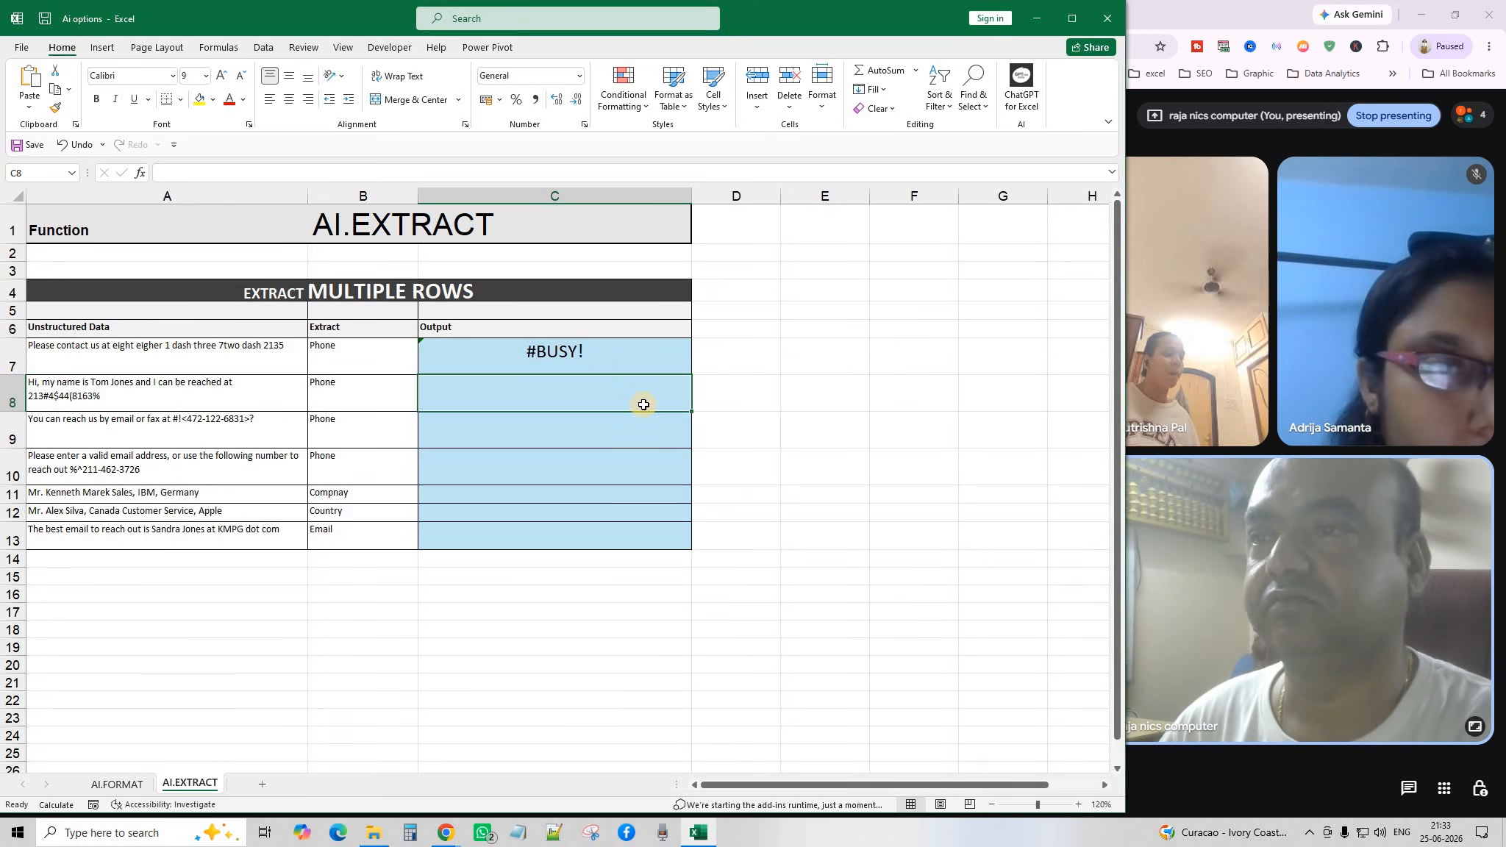
left_click(608, 351)
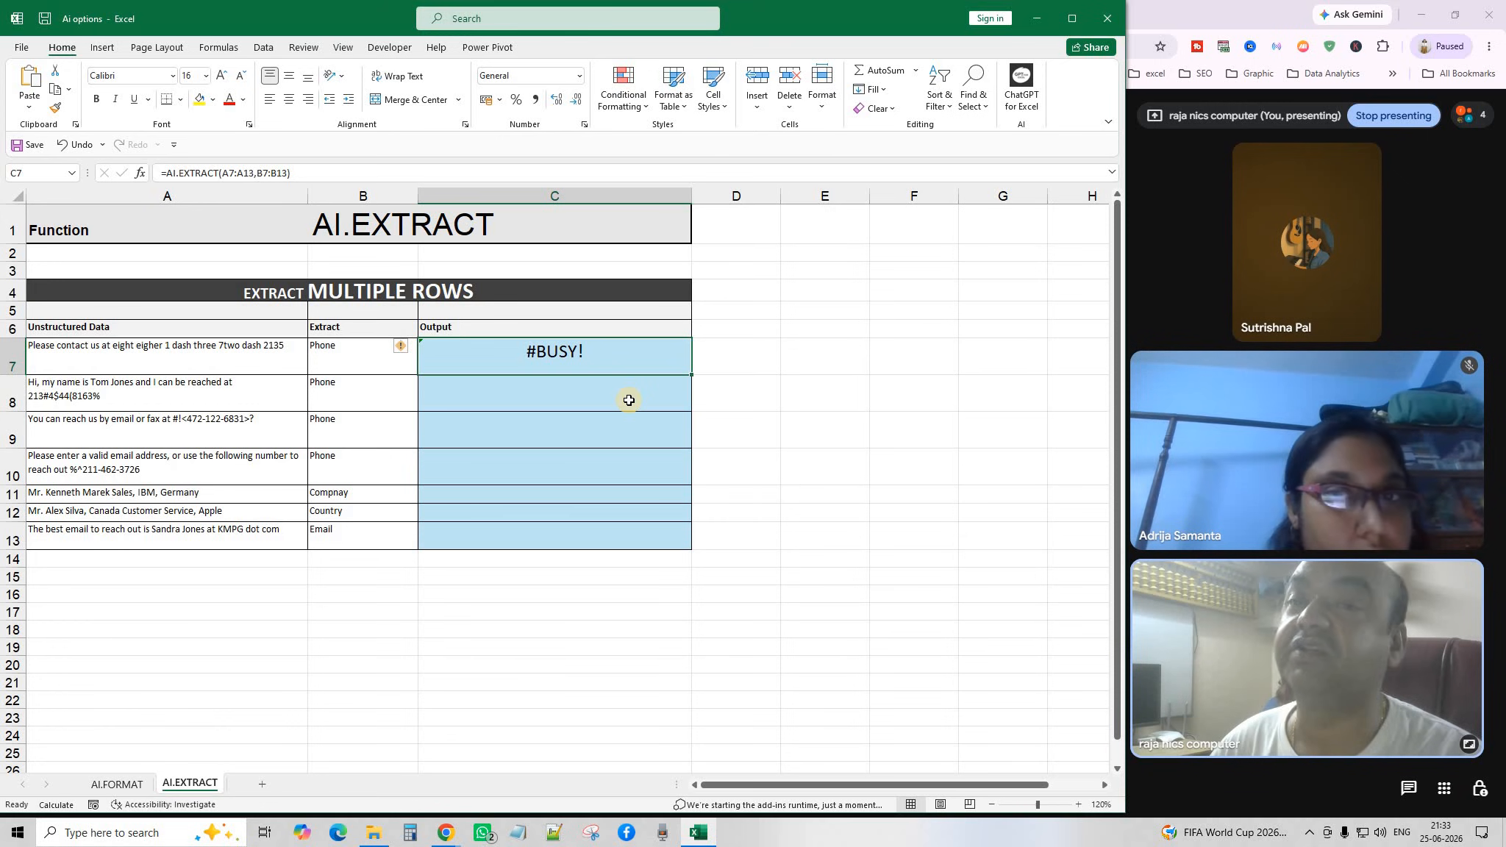
double_click(608, 356)
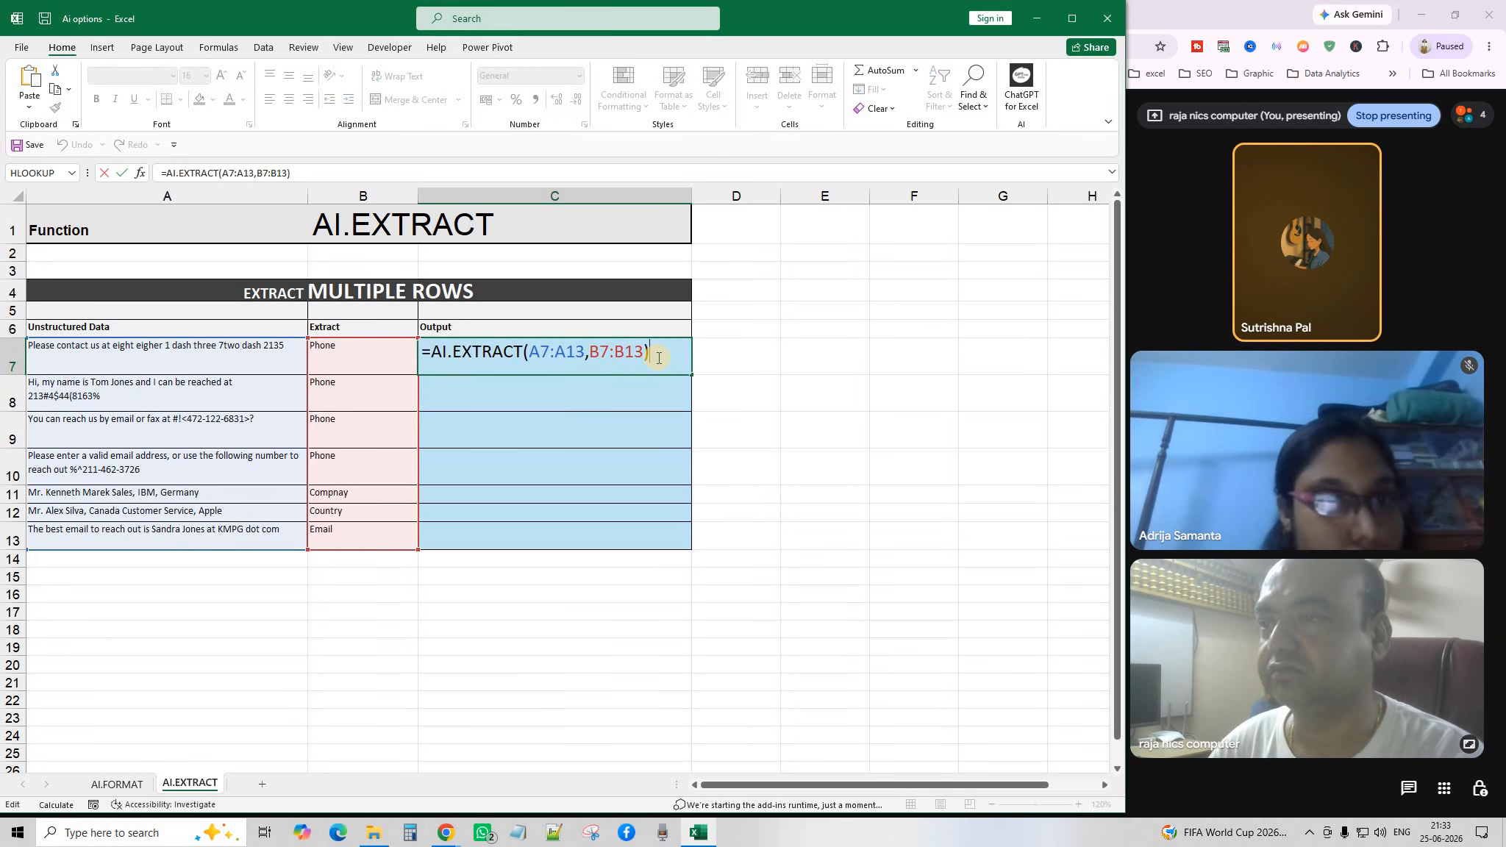
key("Return")
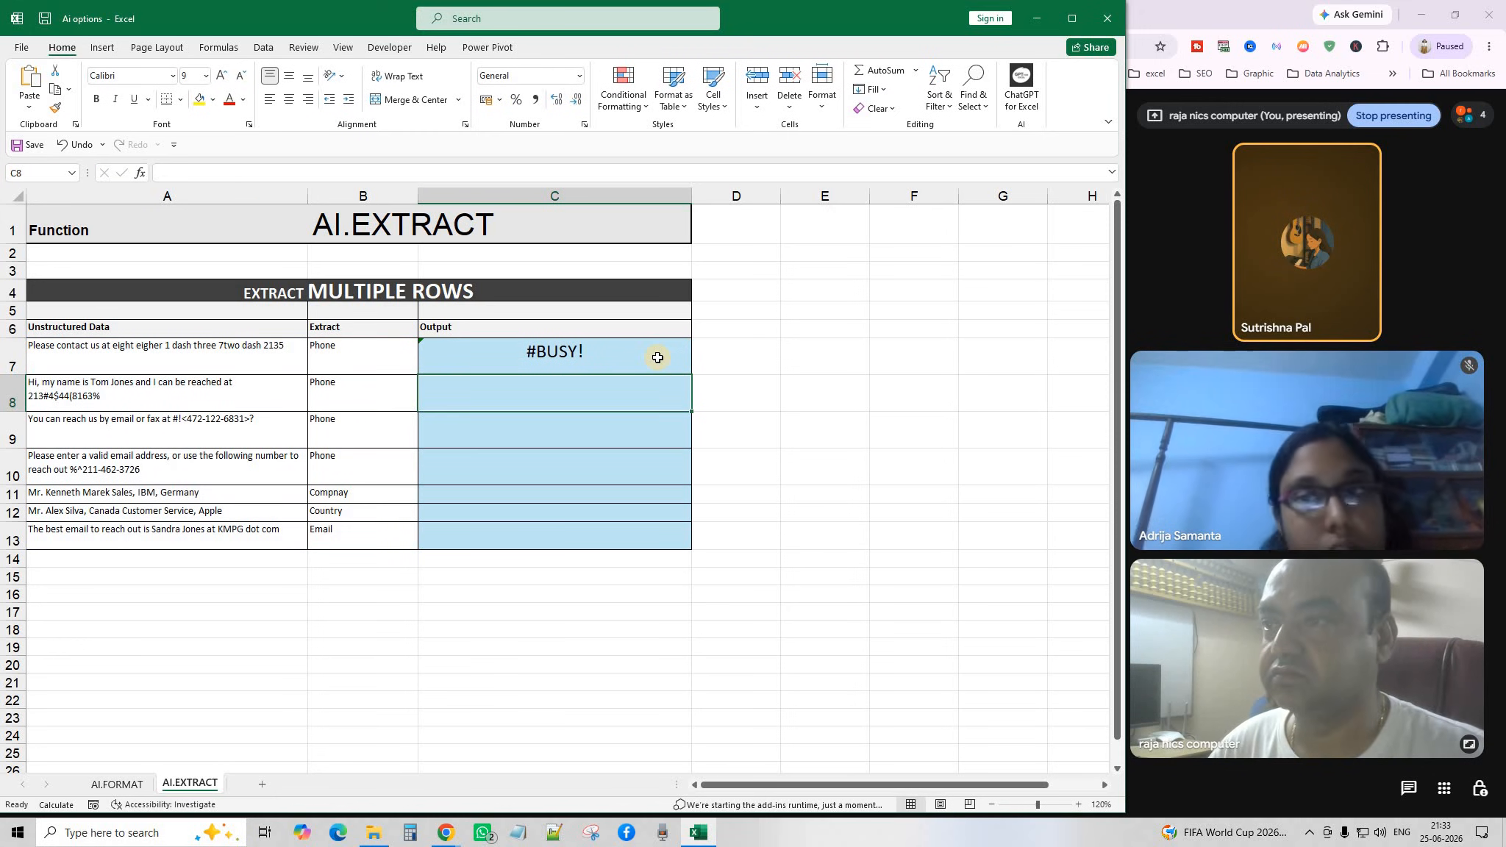
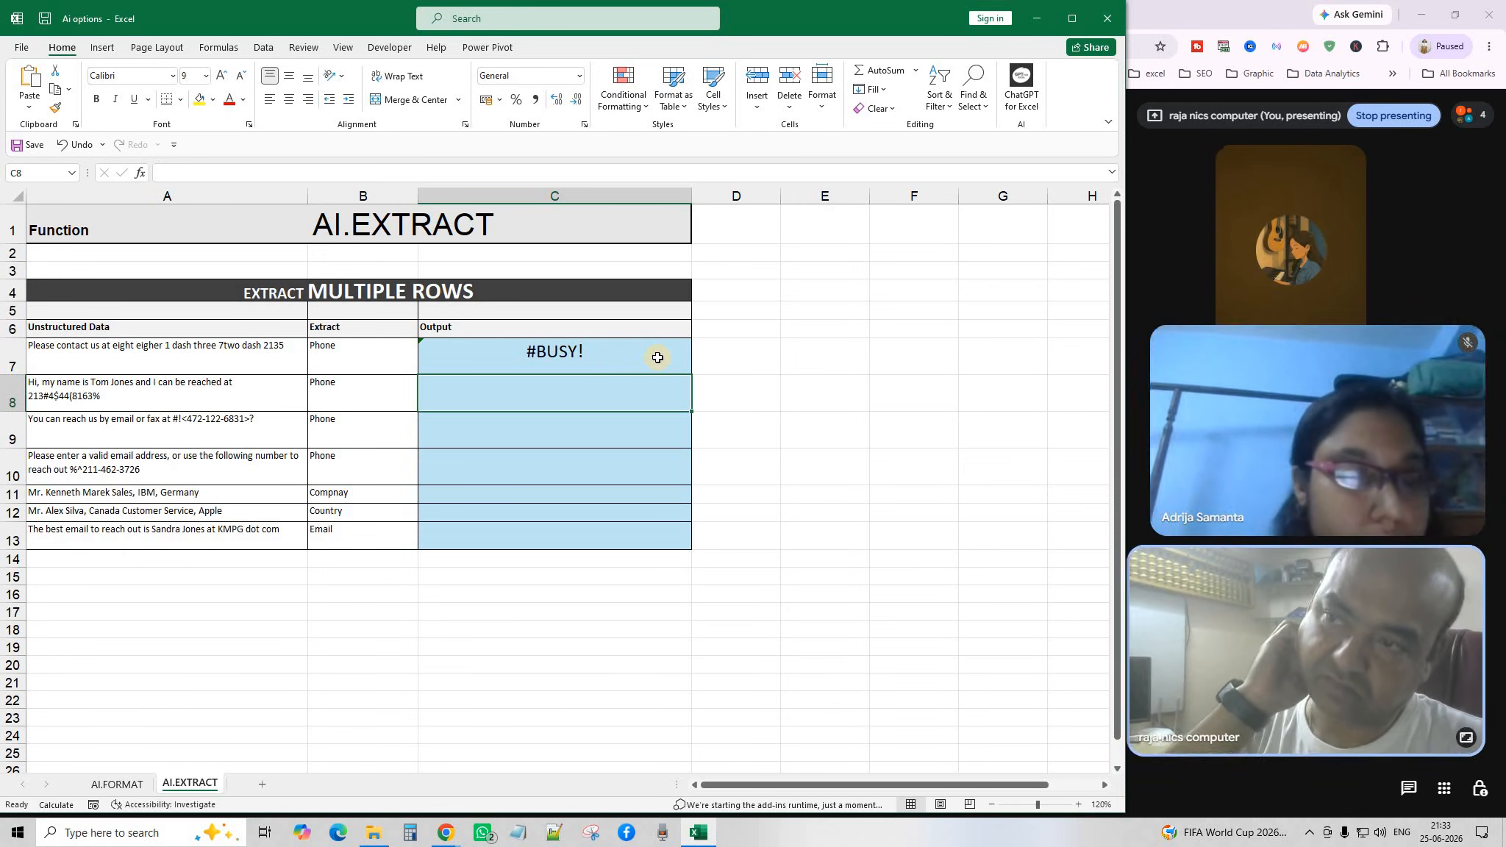
Undo the AI.EXTRACT formula in C7, leaving the Output cell empty.
left_click(726, 428)
left_click(579, 357)
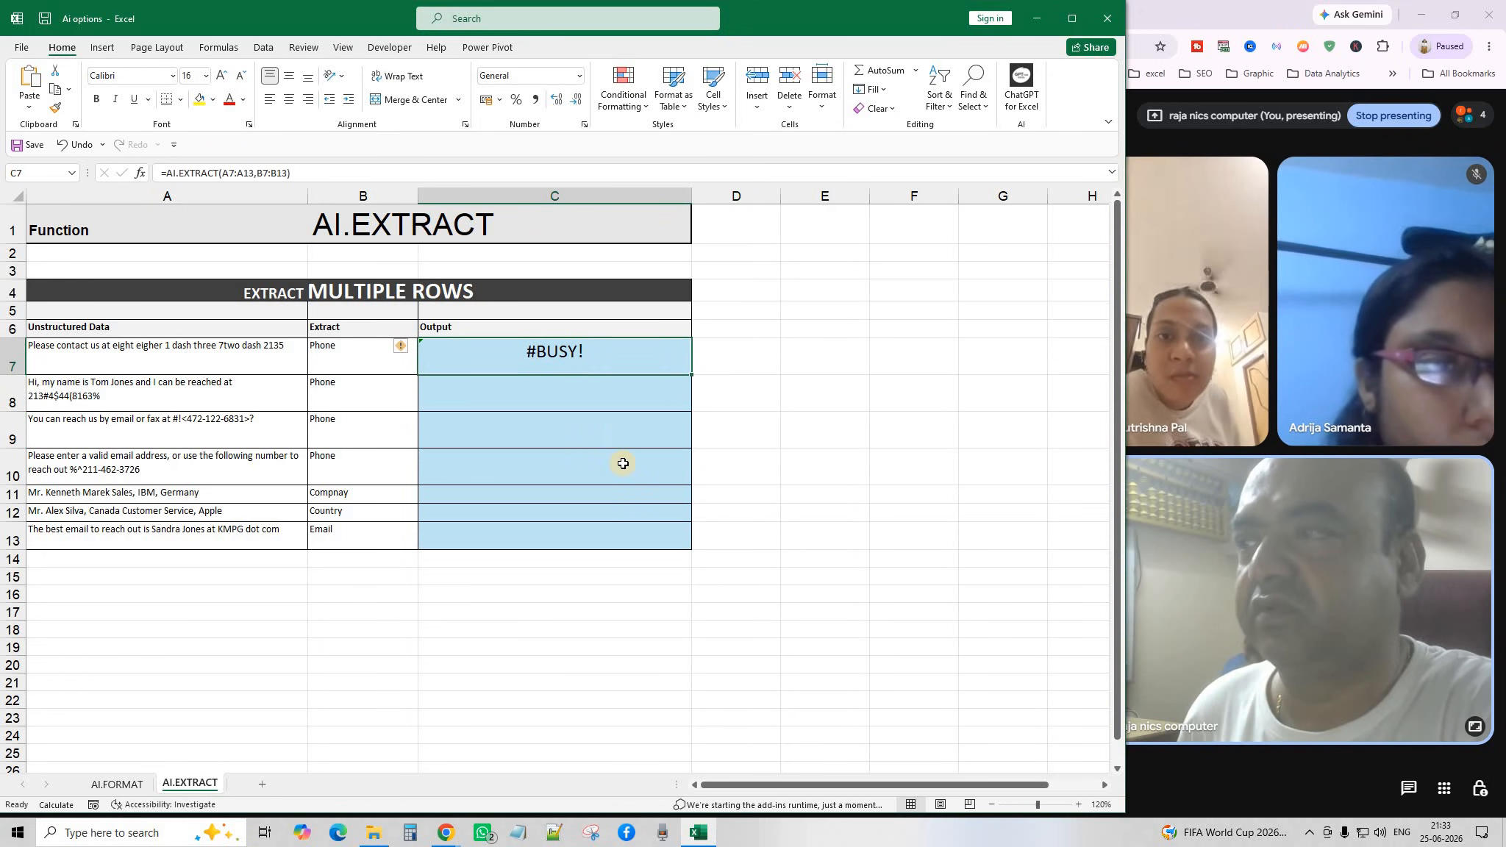
left_click(825, 428)
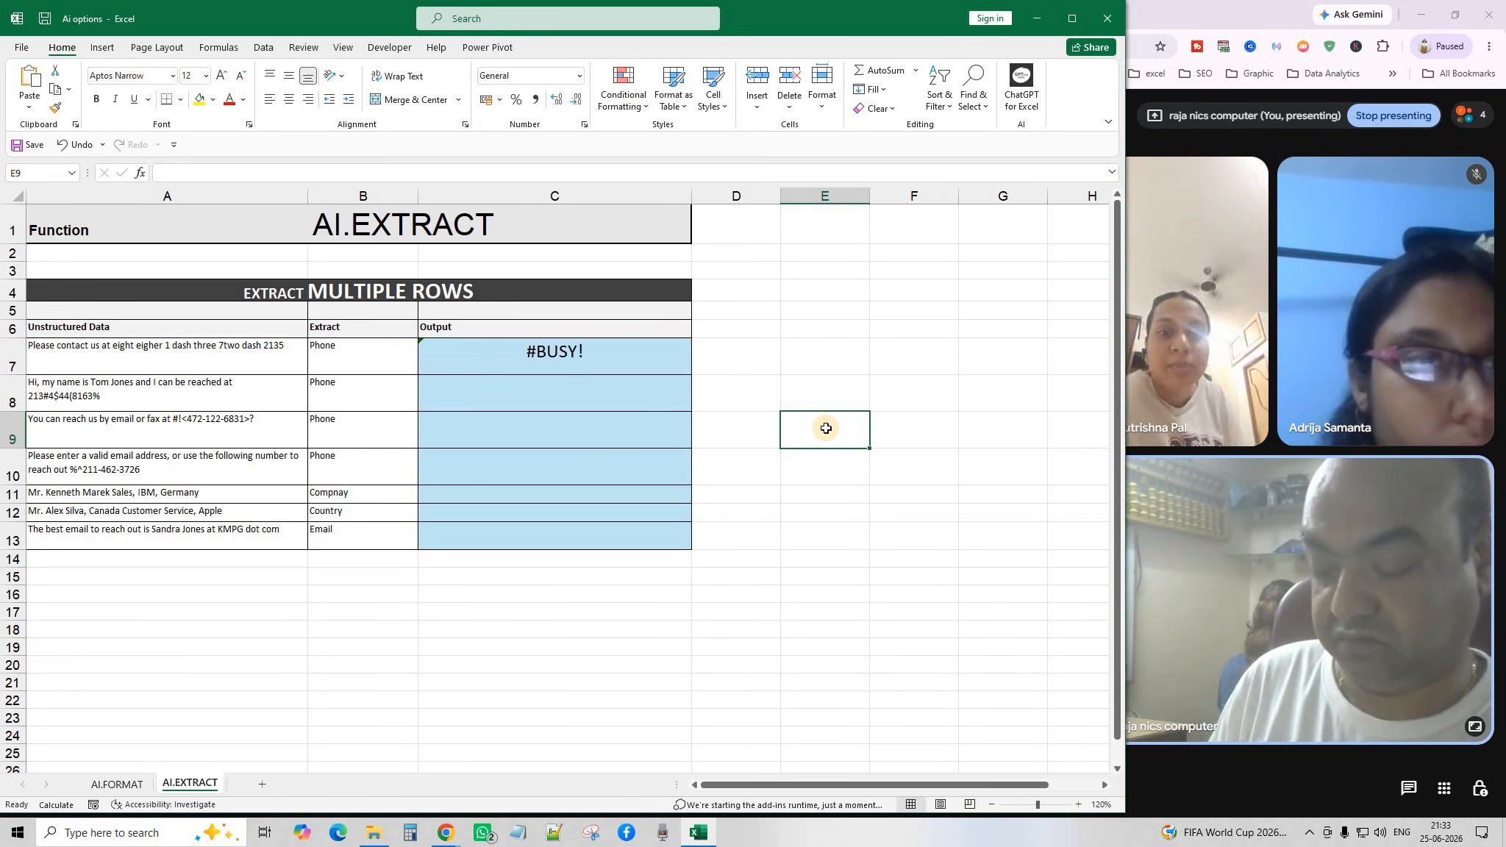
key("ctrl+z")
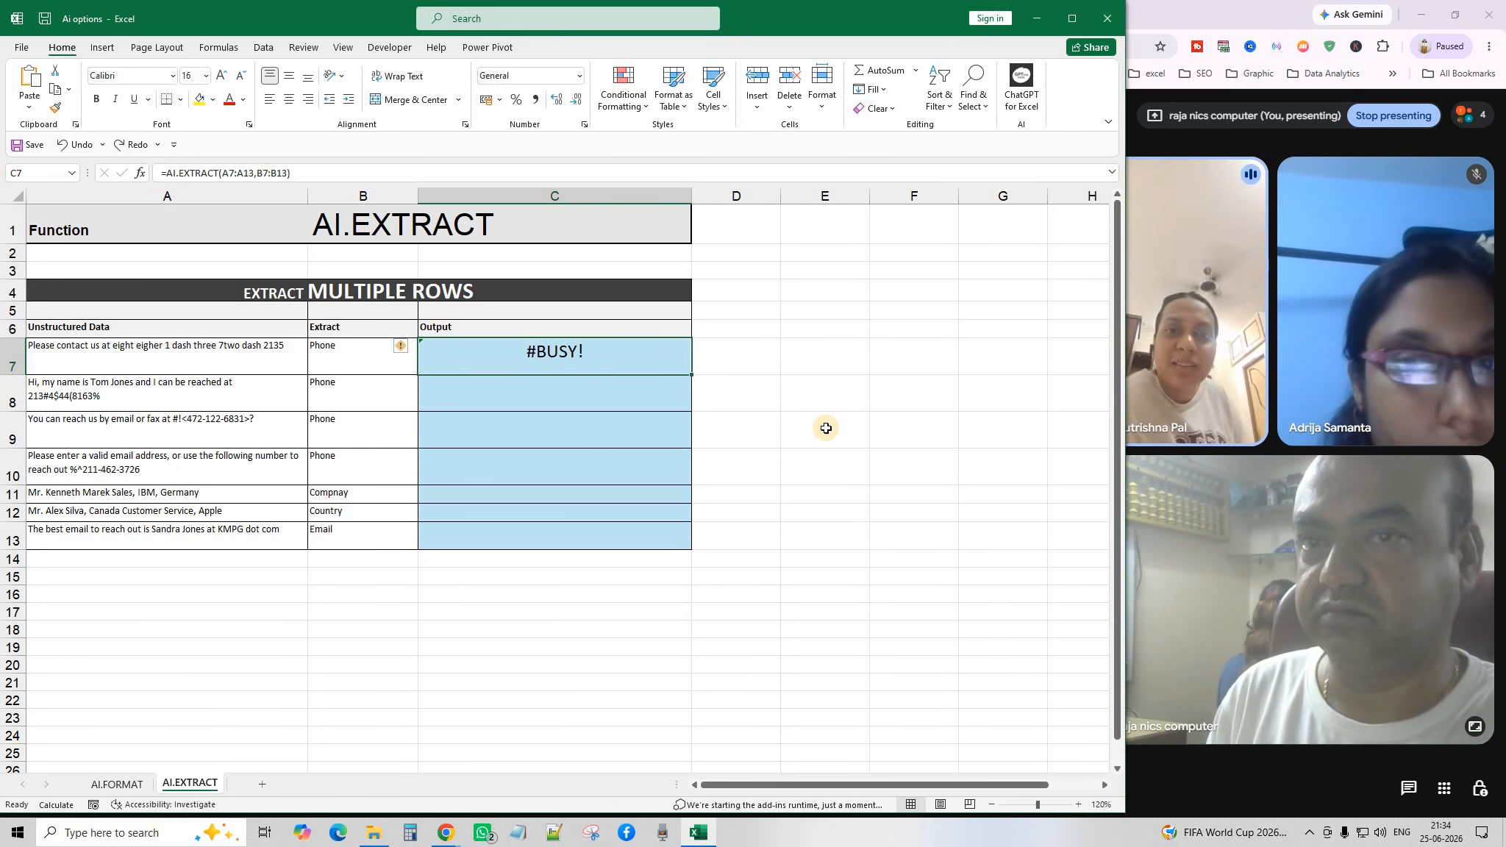
key("ctrl+z")
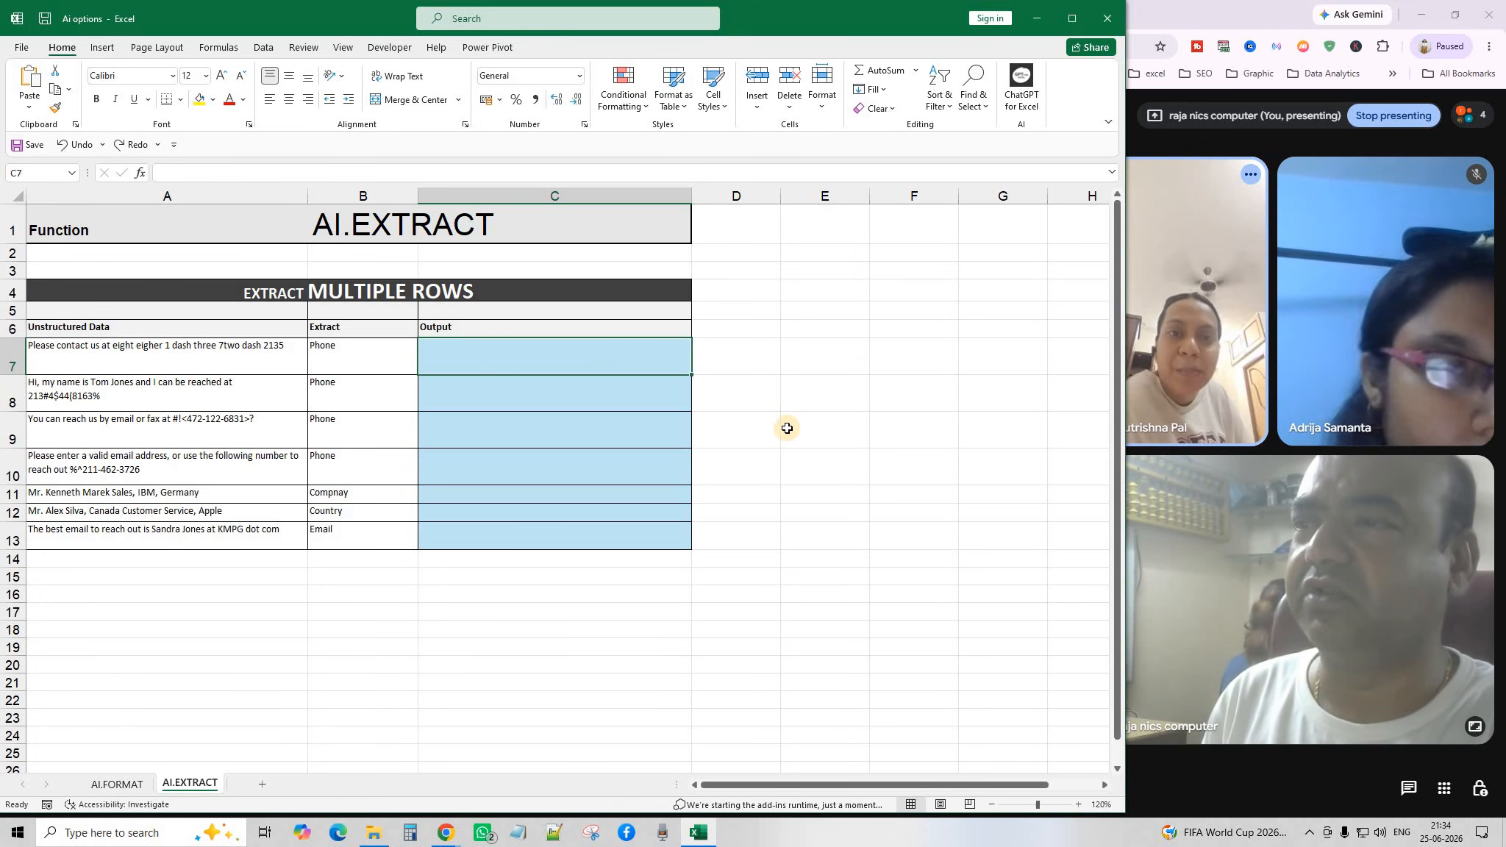
left_click(753, 430)
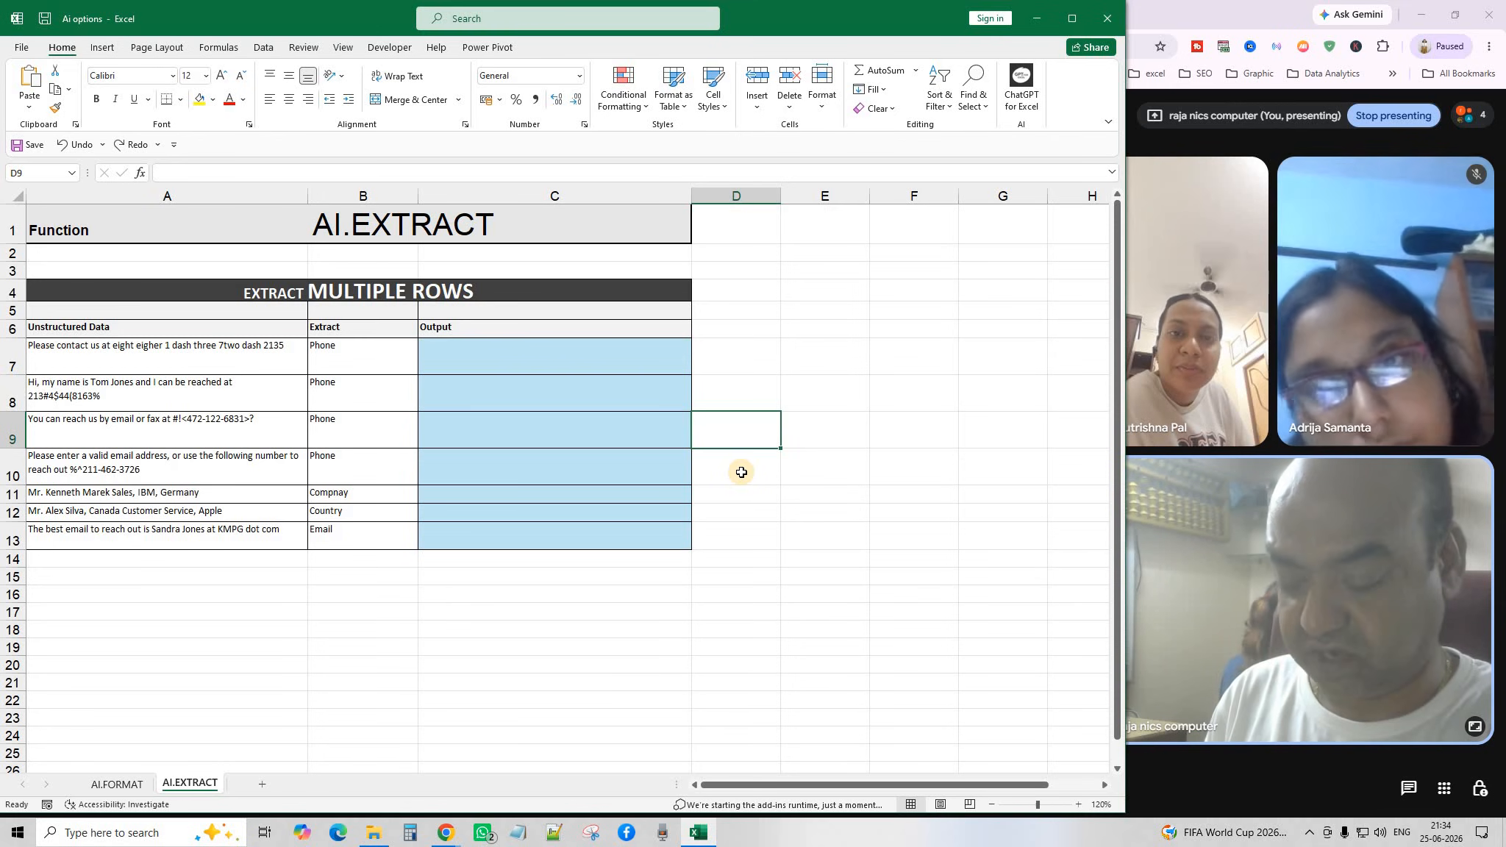
key("Up")
key("Up")
key("Left")
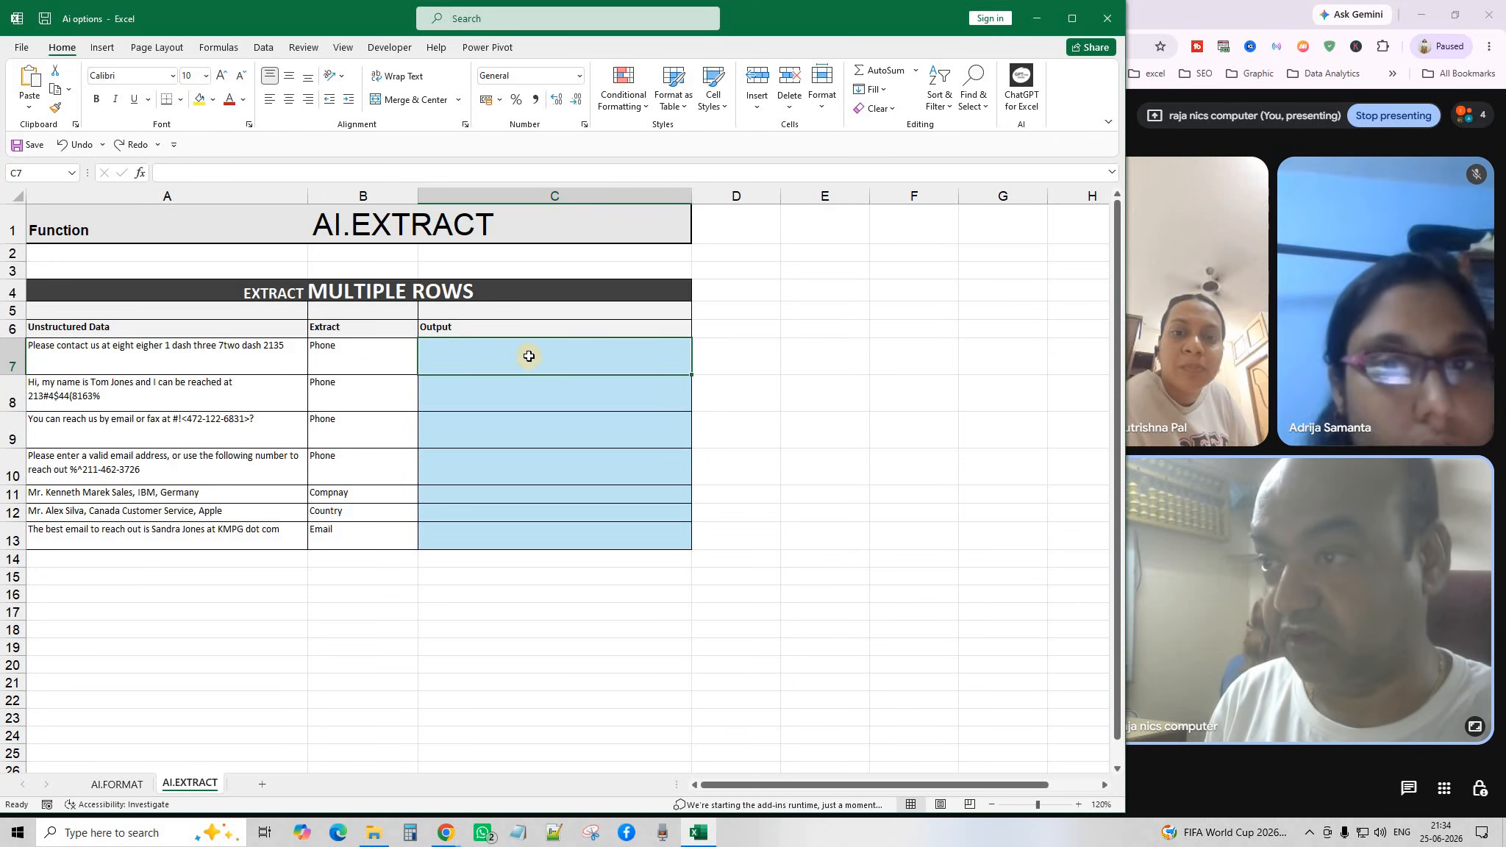
Review the Output range C7:C13, then bring back the AI.EXTRACT formula in C7.
left_click(535, 472)
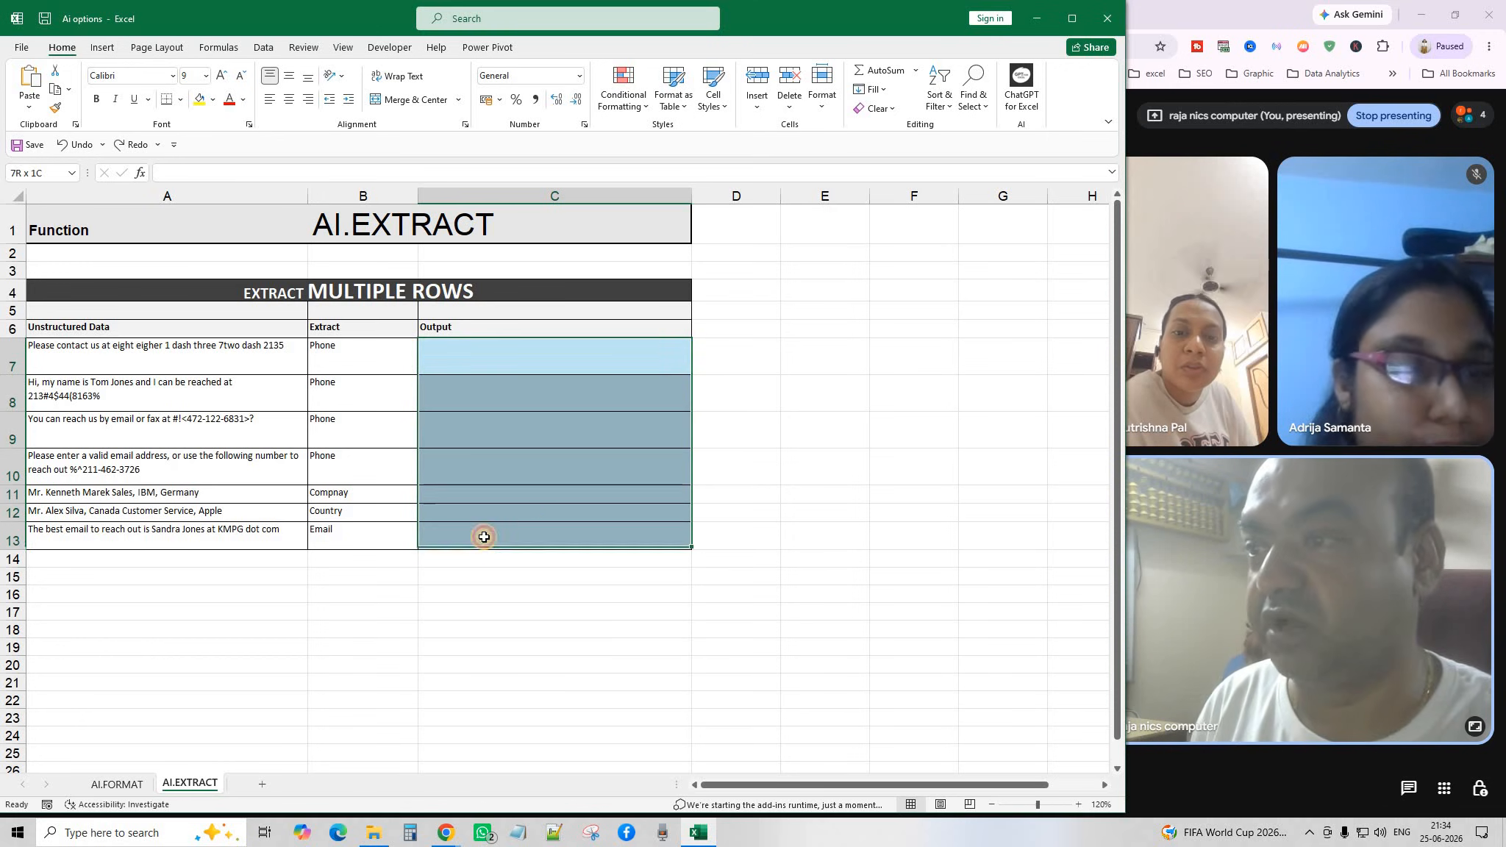
left_click(767, 469)
left_click(292, 686)
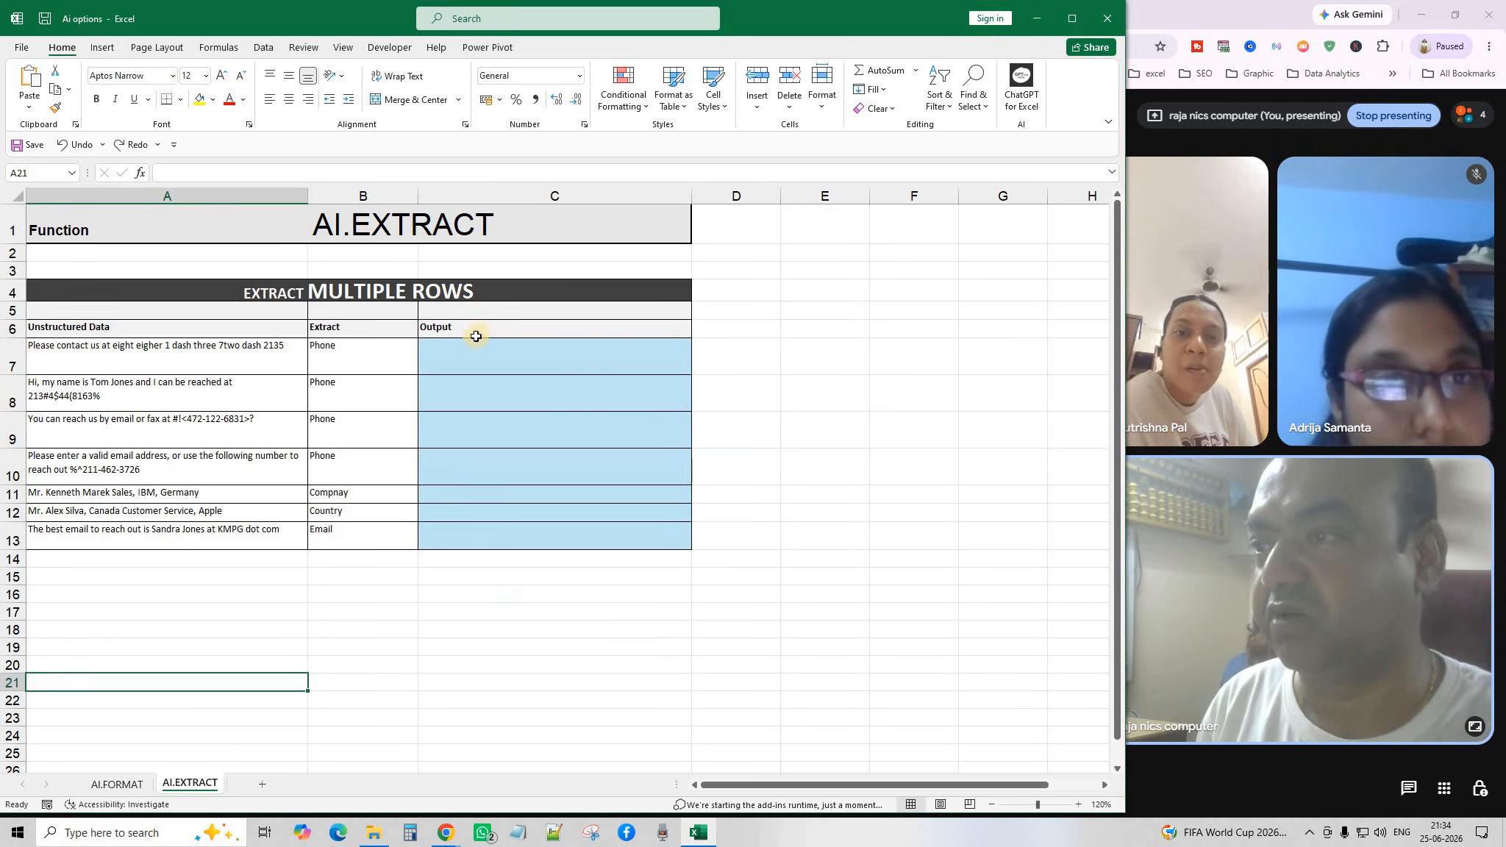
left_click_drag(466, 356, 477, 541)
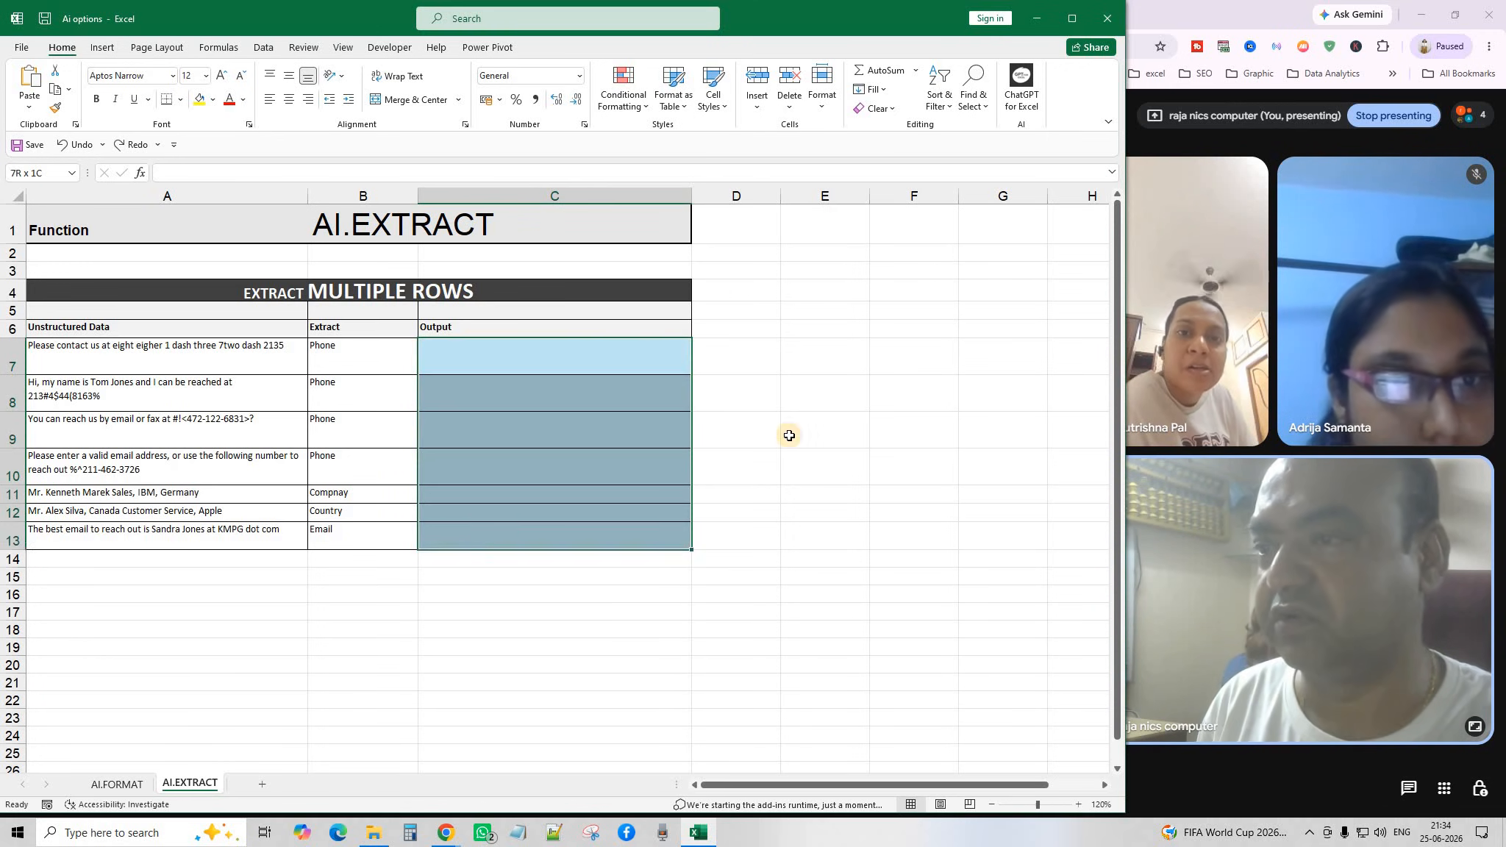
left_click(826, 397)
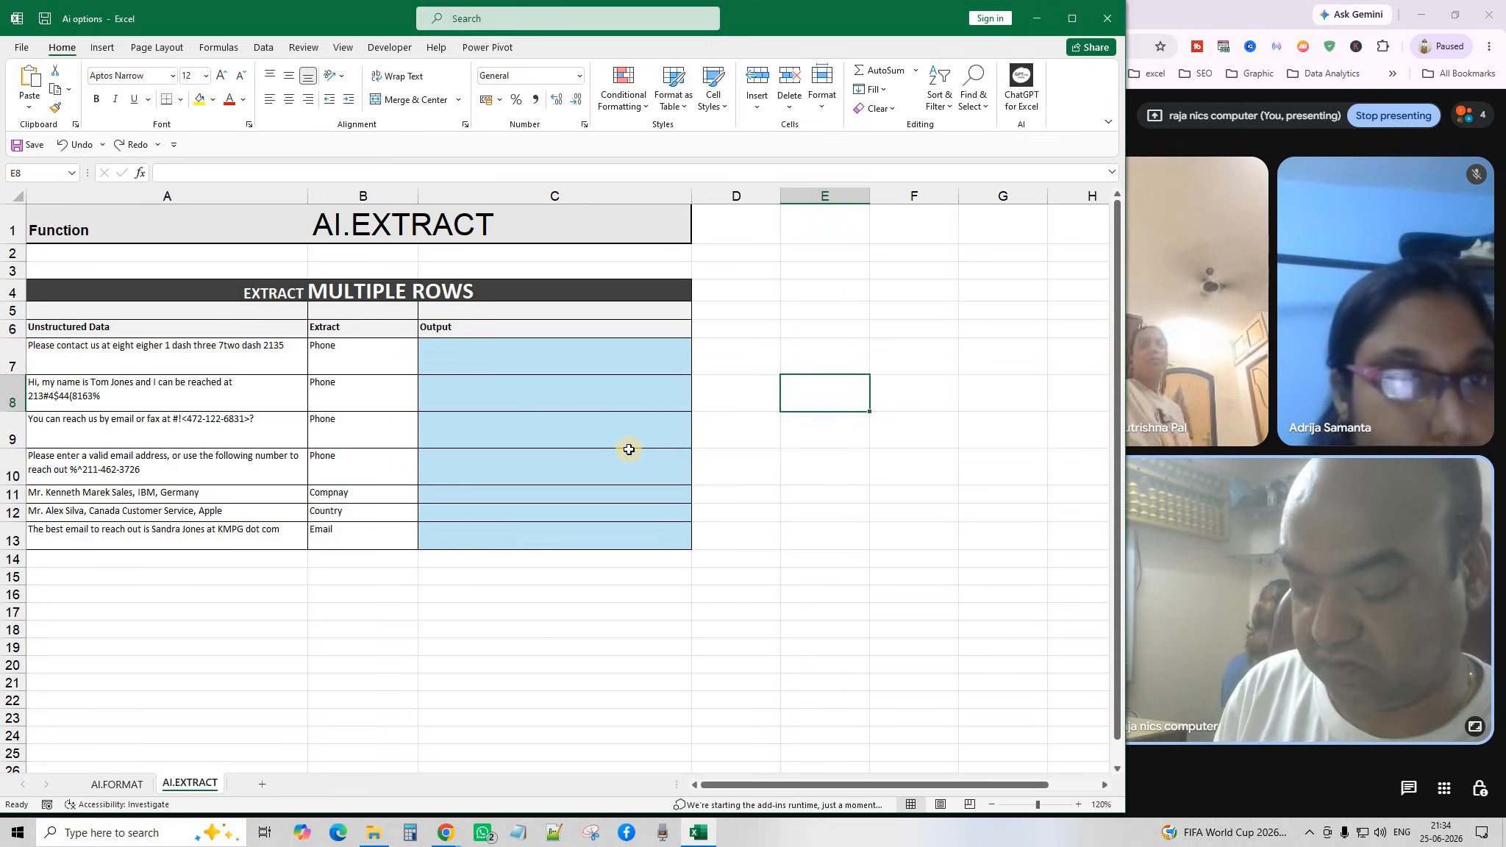
key("Left")
key("Left")
key("Up")
key("ctrl+z")
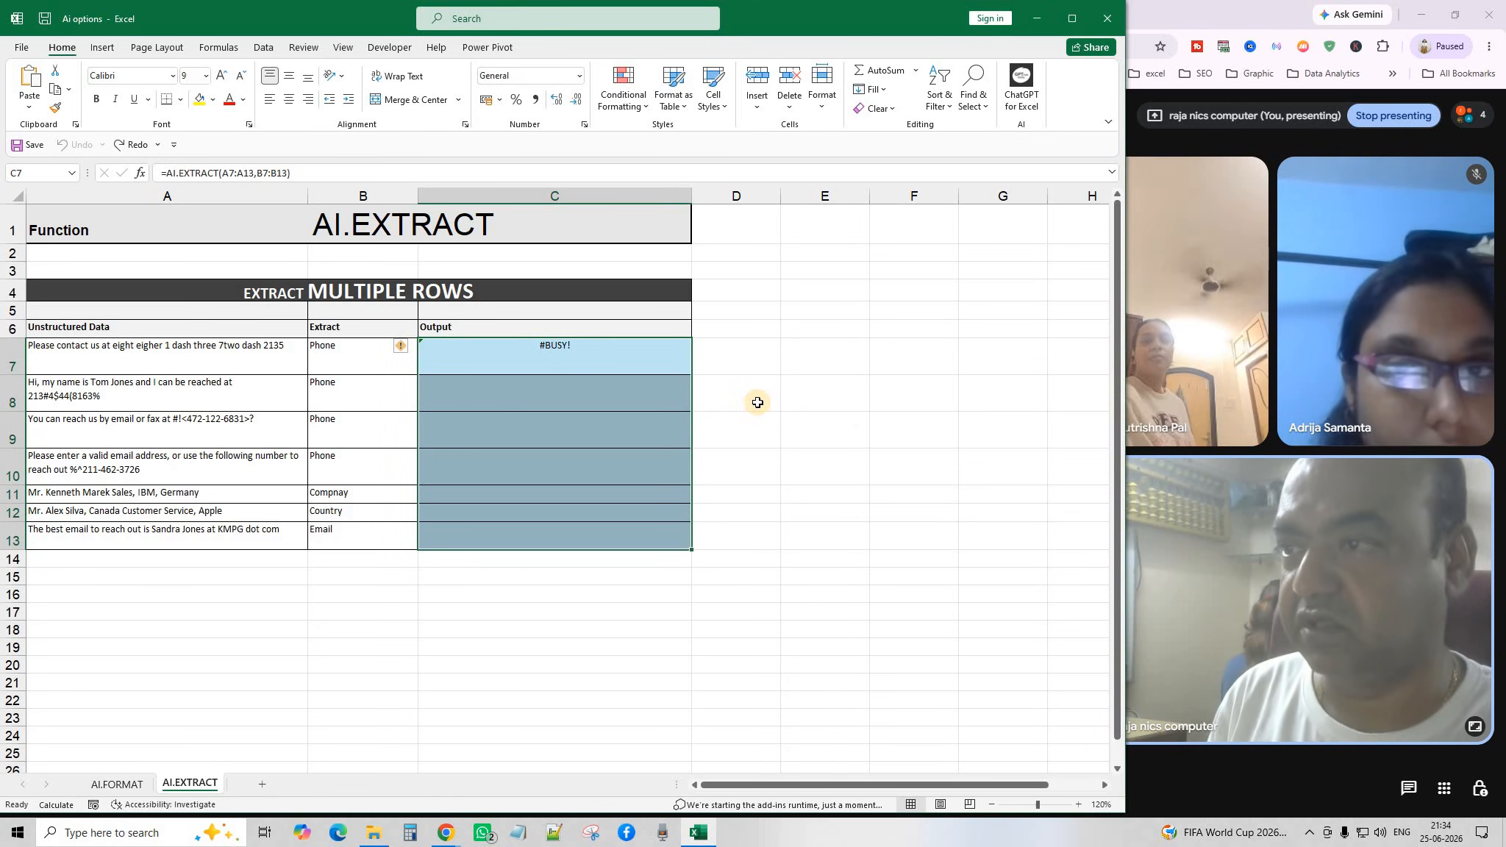
Recommit =AI.EXTRACT(A7:A13,B7:B13) in C7 and switch to the AI.FORMAT sheet.
left_click(718, 462)
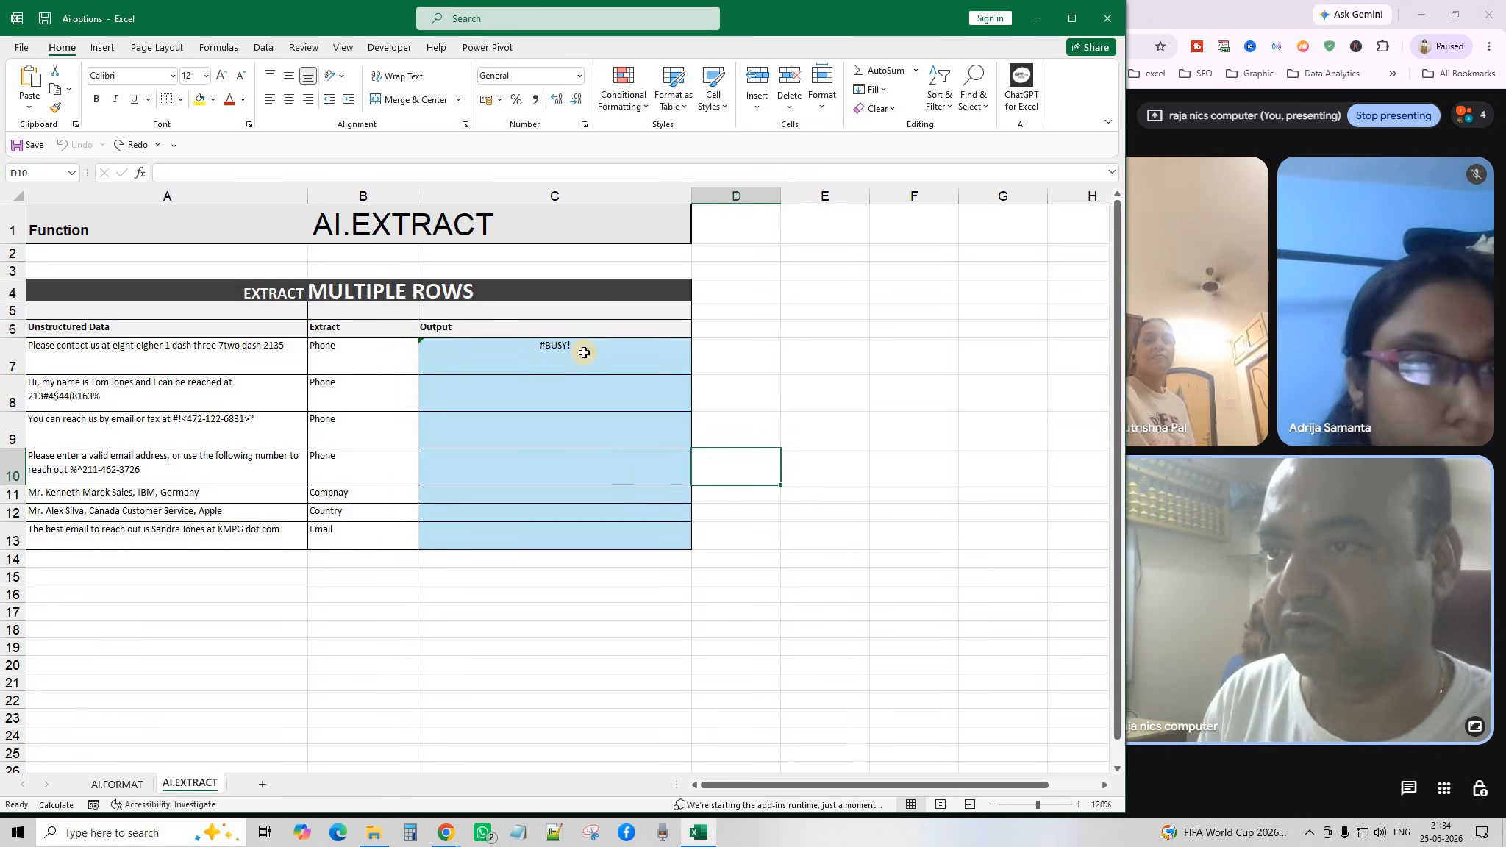
double_click(584, 353)
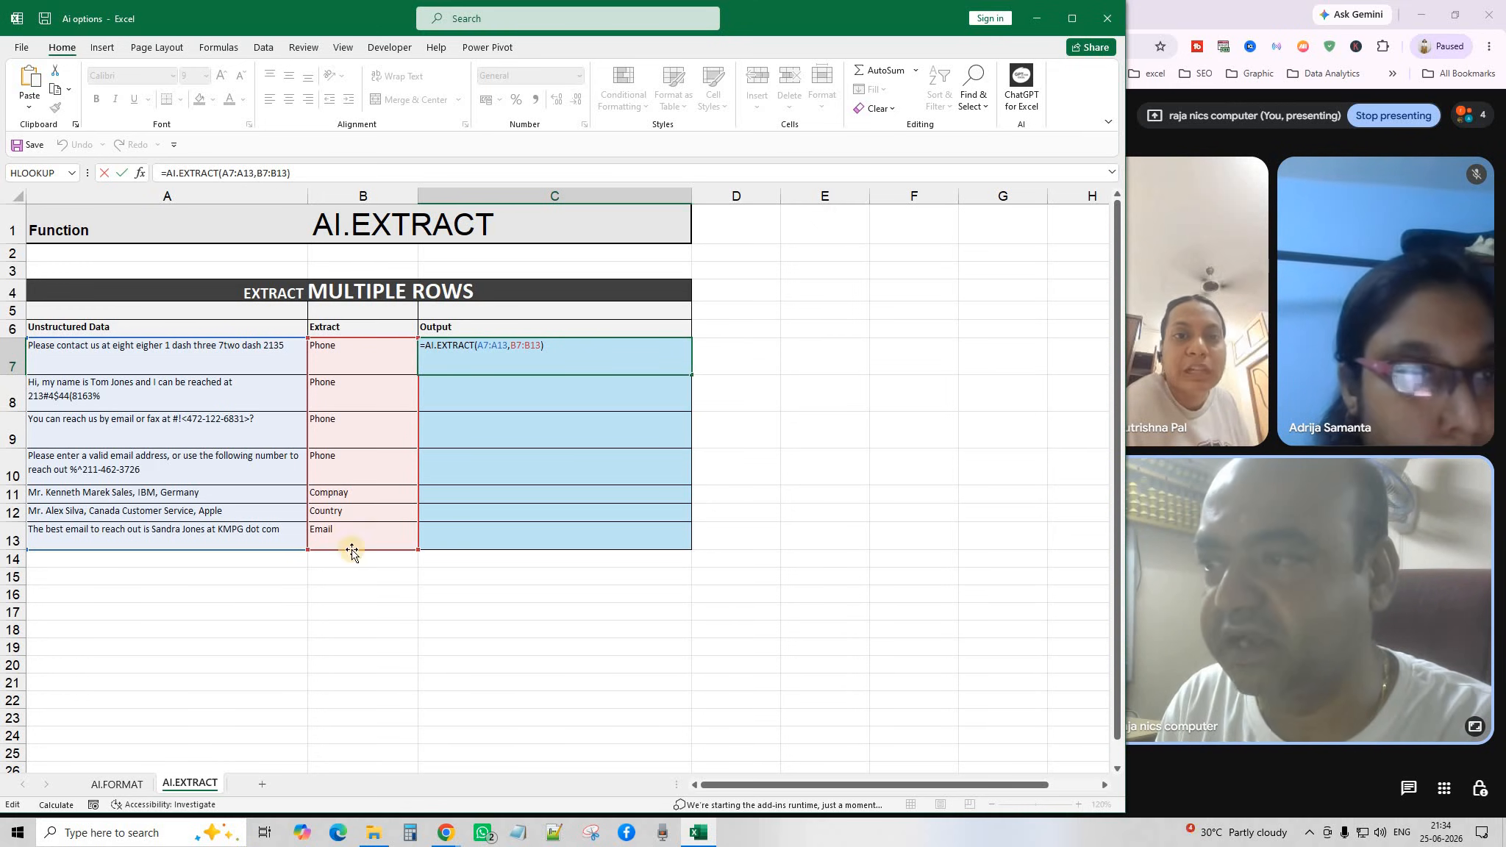
key("Return")
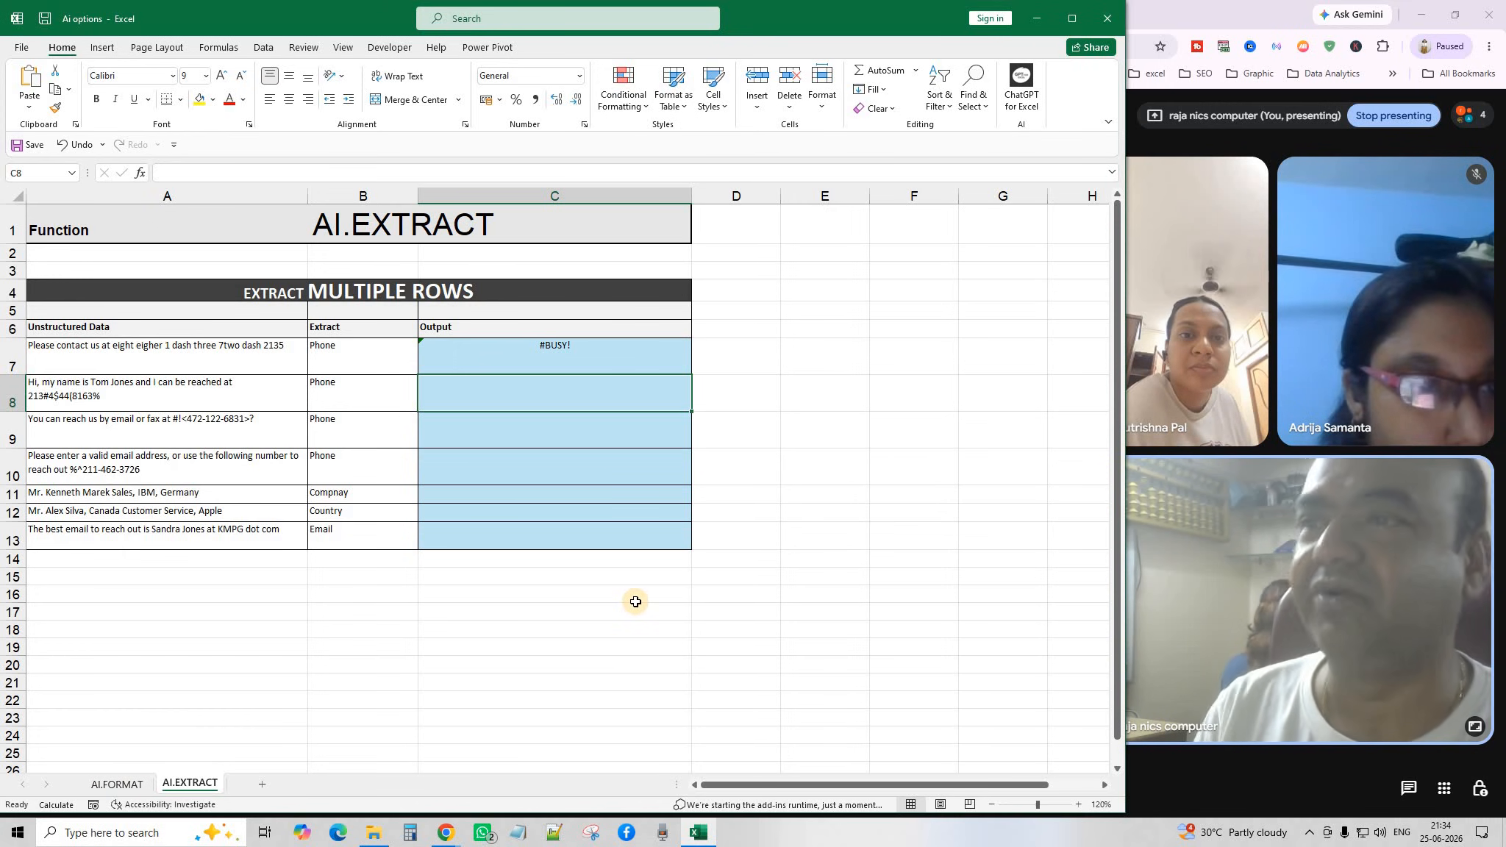
left_click(514, 647)
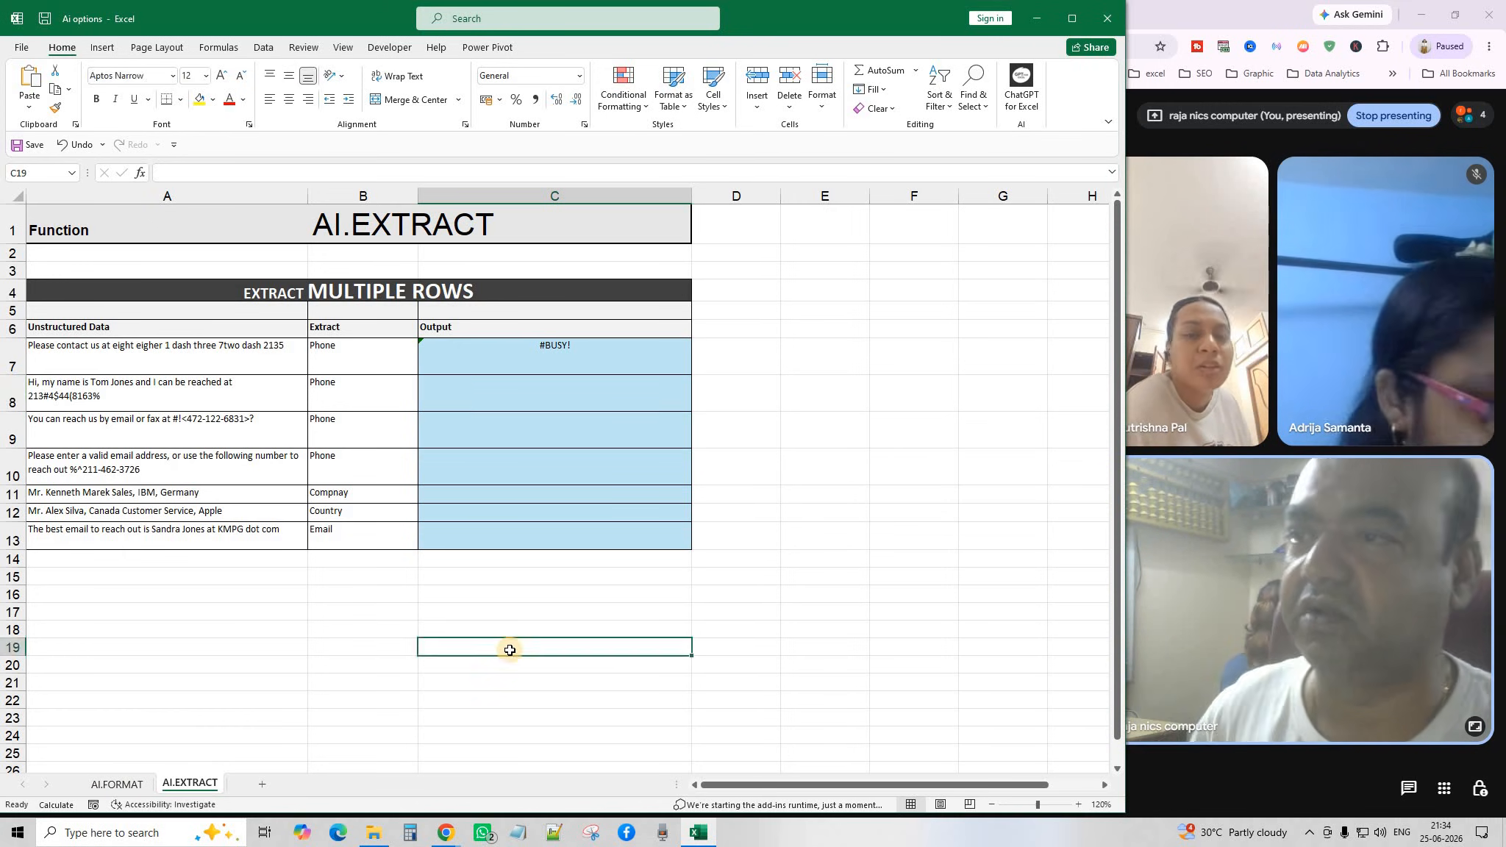
left_click(117, 785)
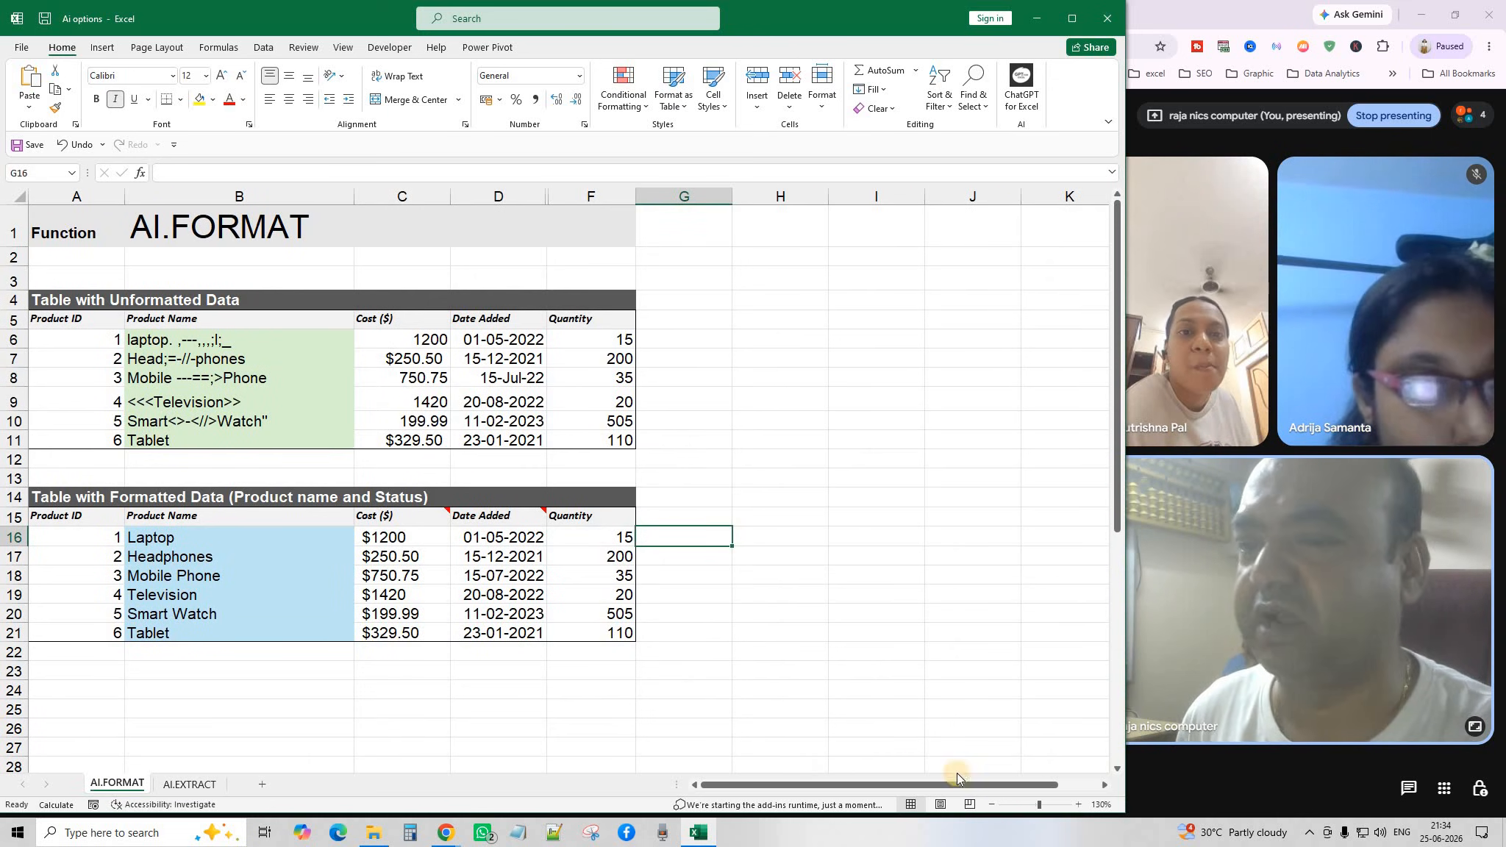
Zoom the AI.FORMAT sheet to 150%.
left_click(1079, 805)
left_click(1079, 805)
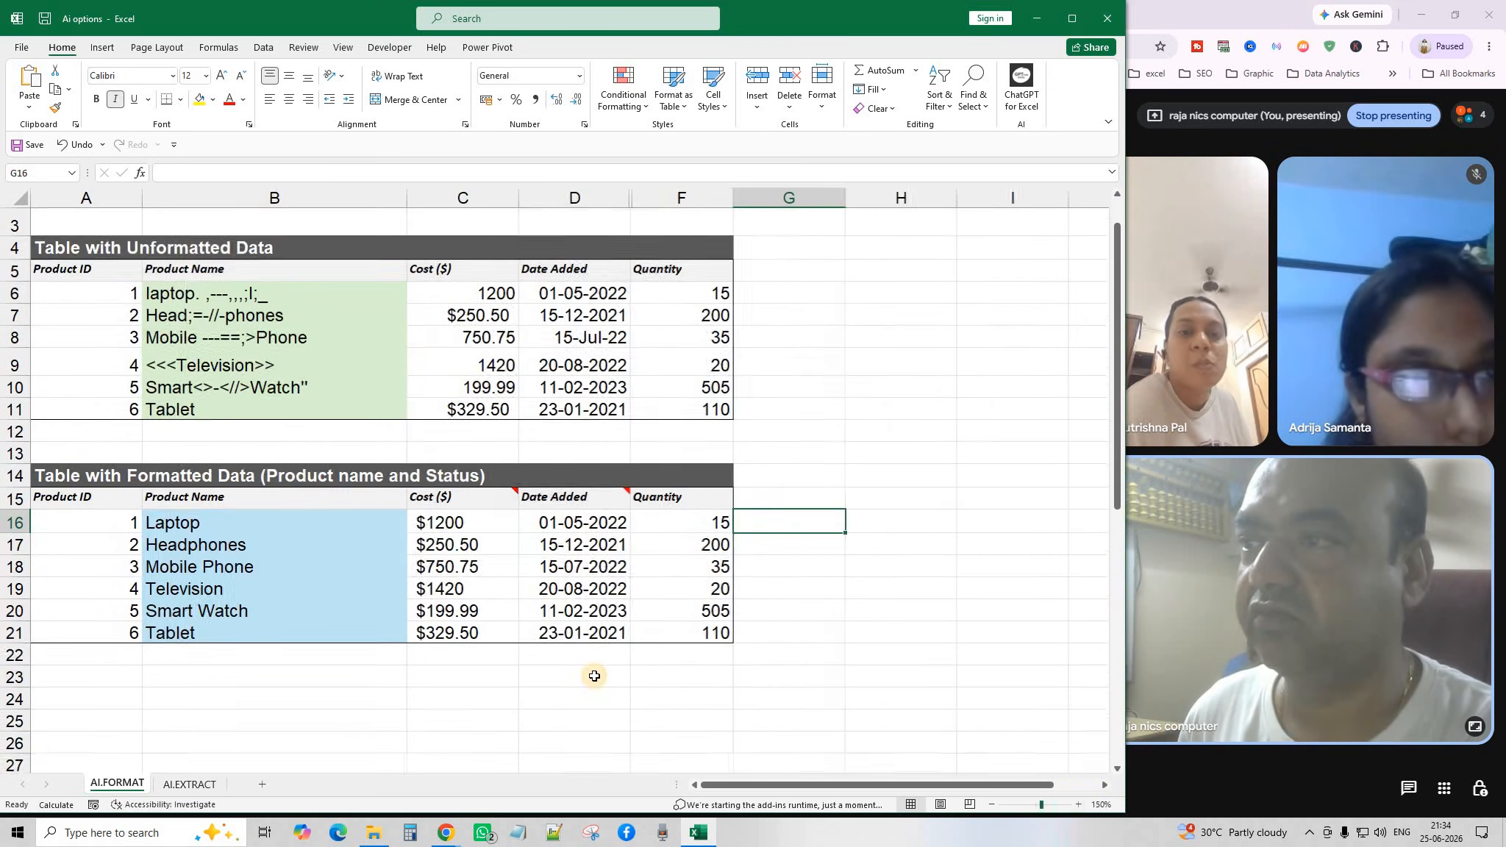
scroll(462, 674, "down", 1)
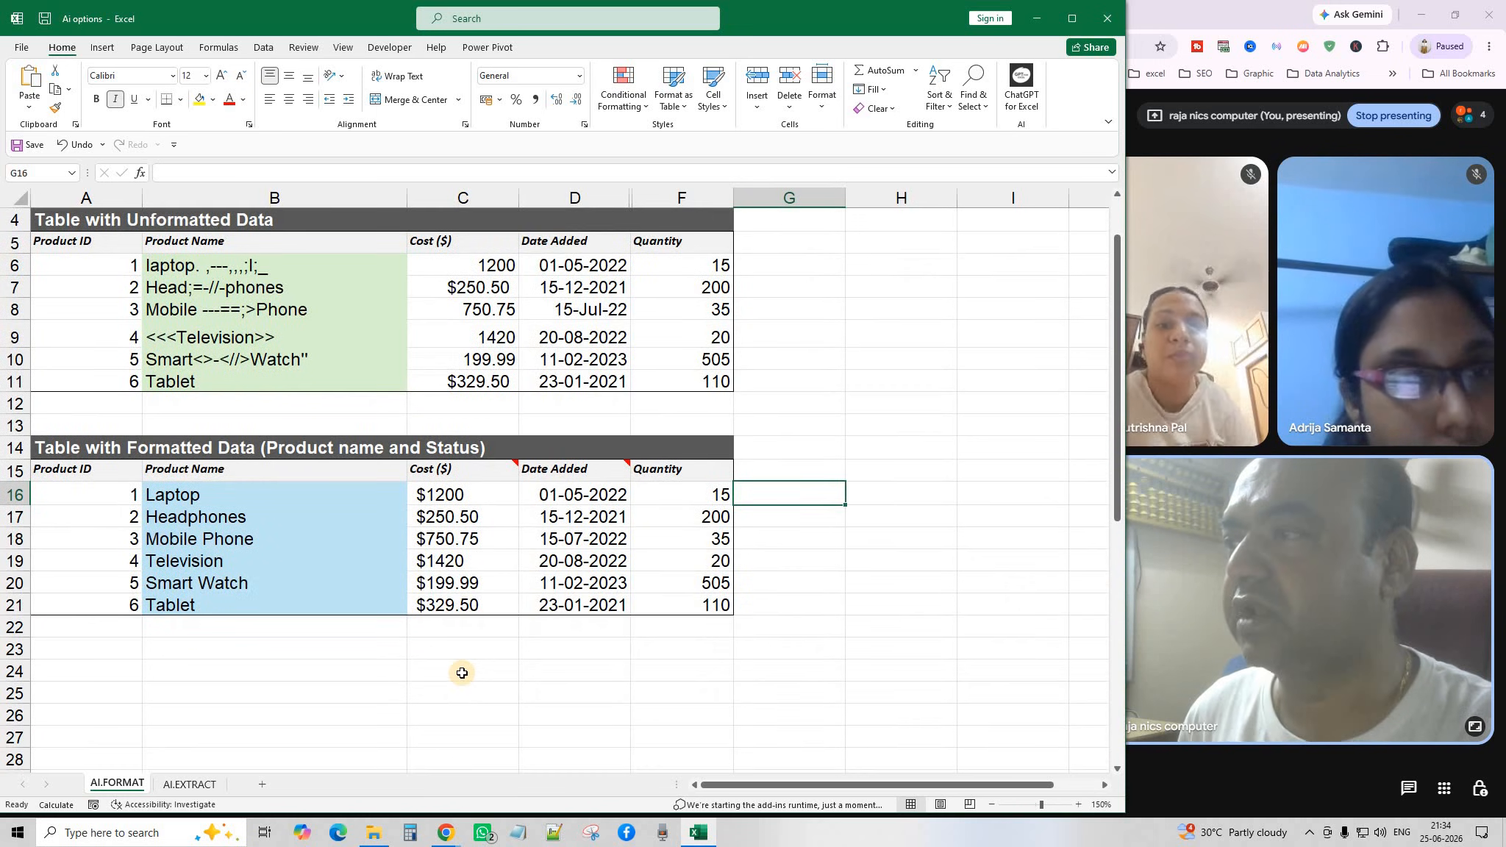
scroll(463, 675, "up", 1)
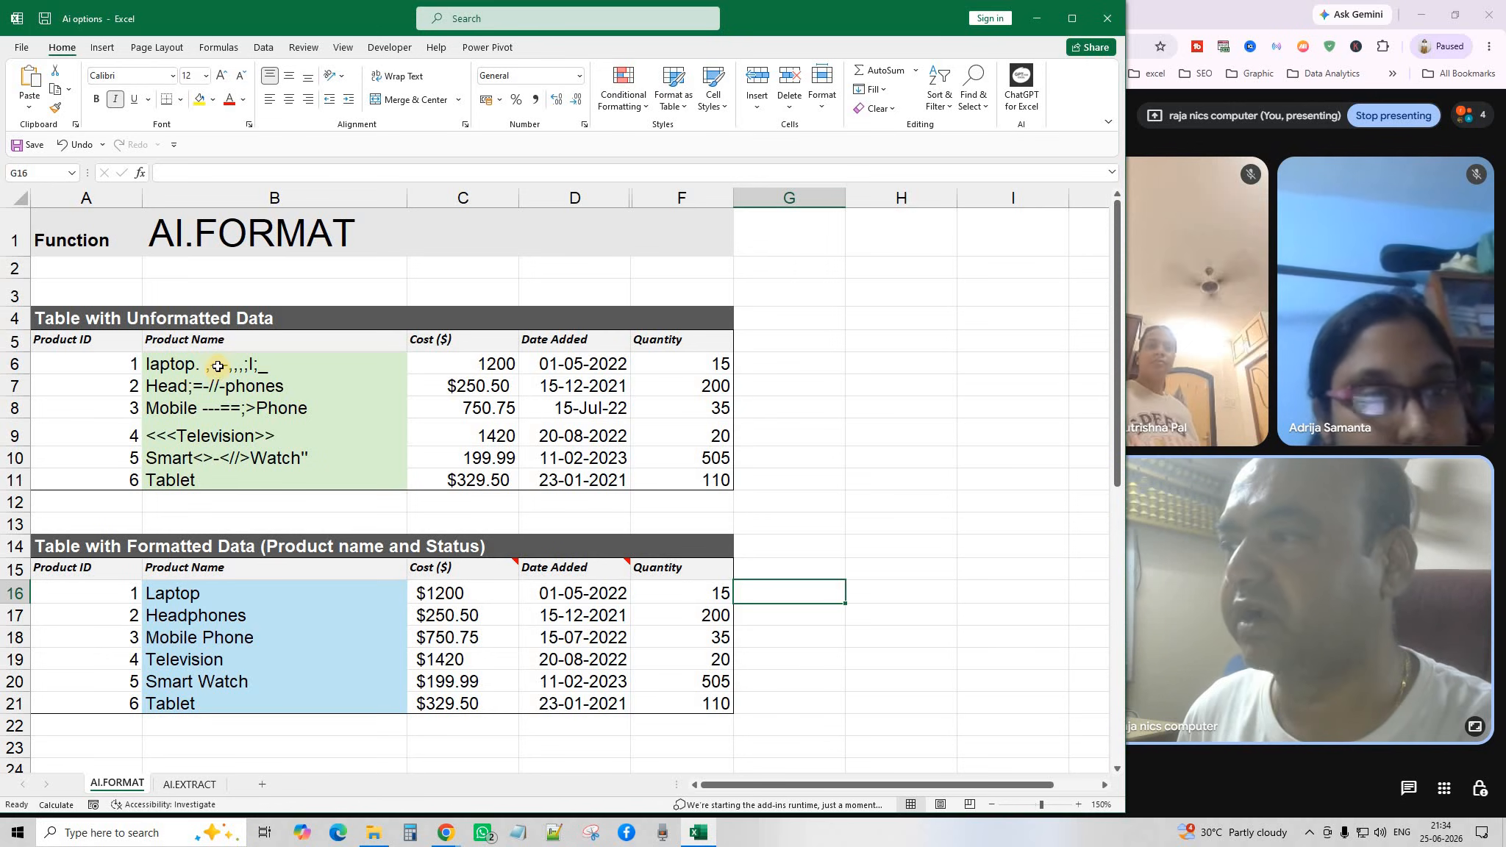
Highlight the messy product names B6:B11 and open B16's =AI.FORMAT(B6:B11,B5) for editing.
left_click_drag(218, 366, 228, 482)
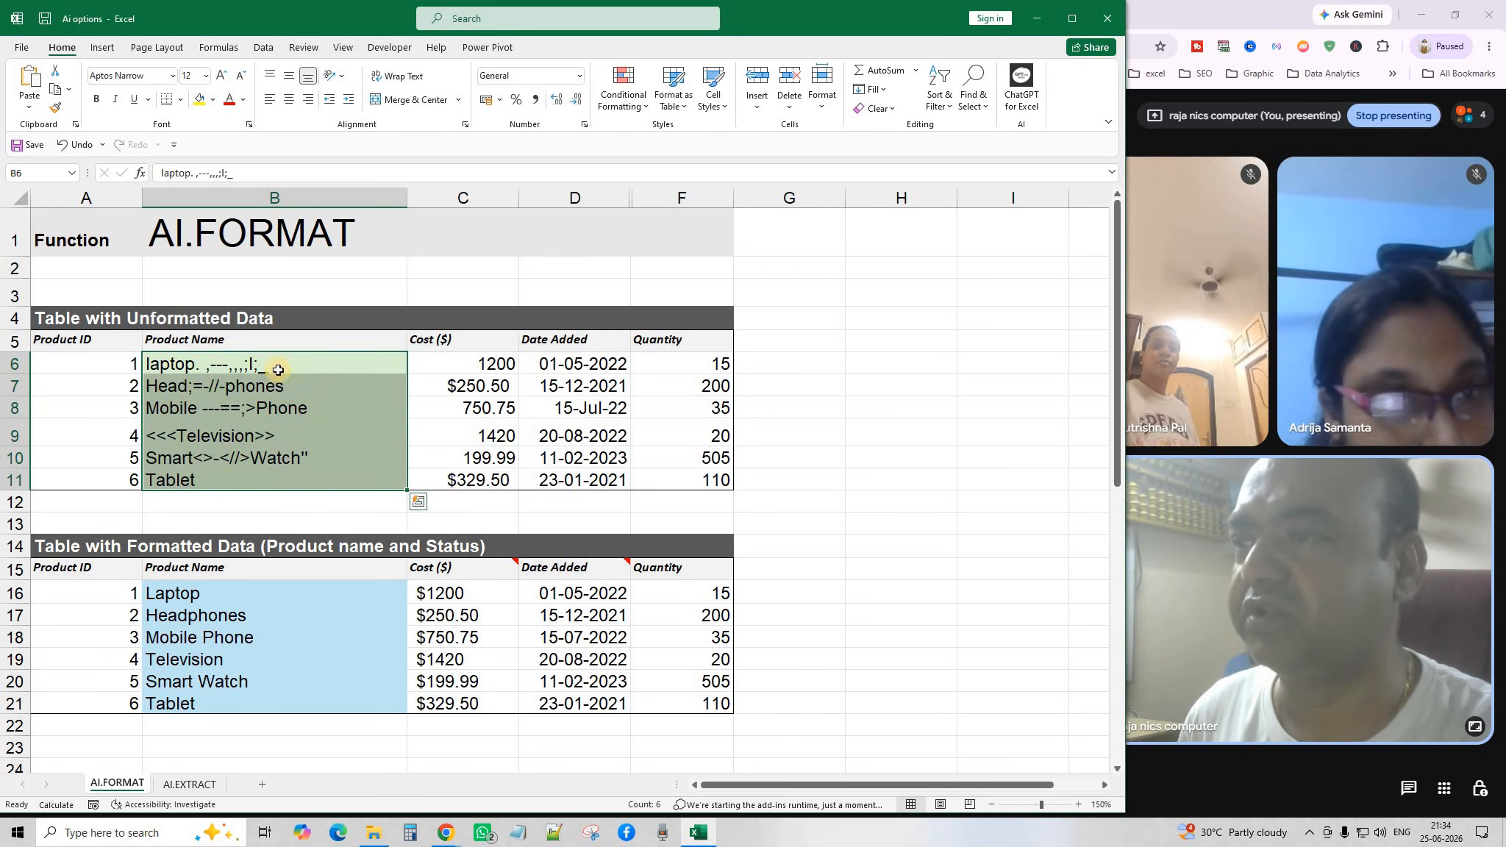
left_click(277, 368)
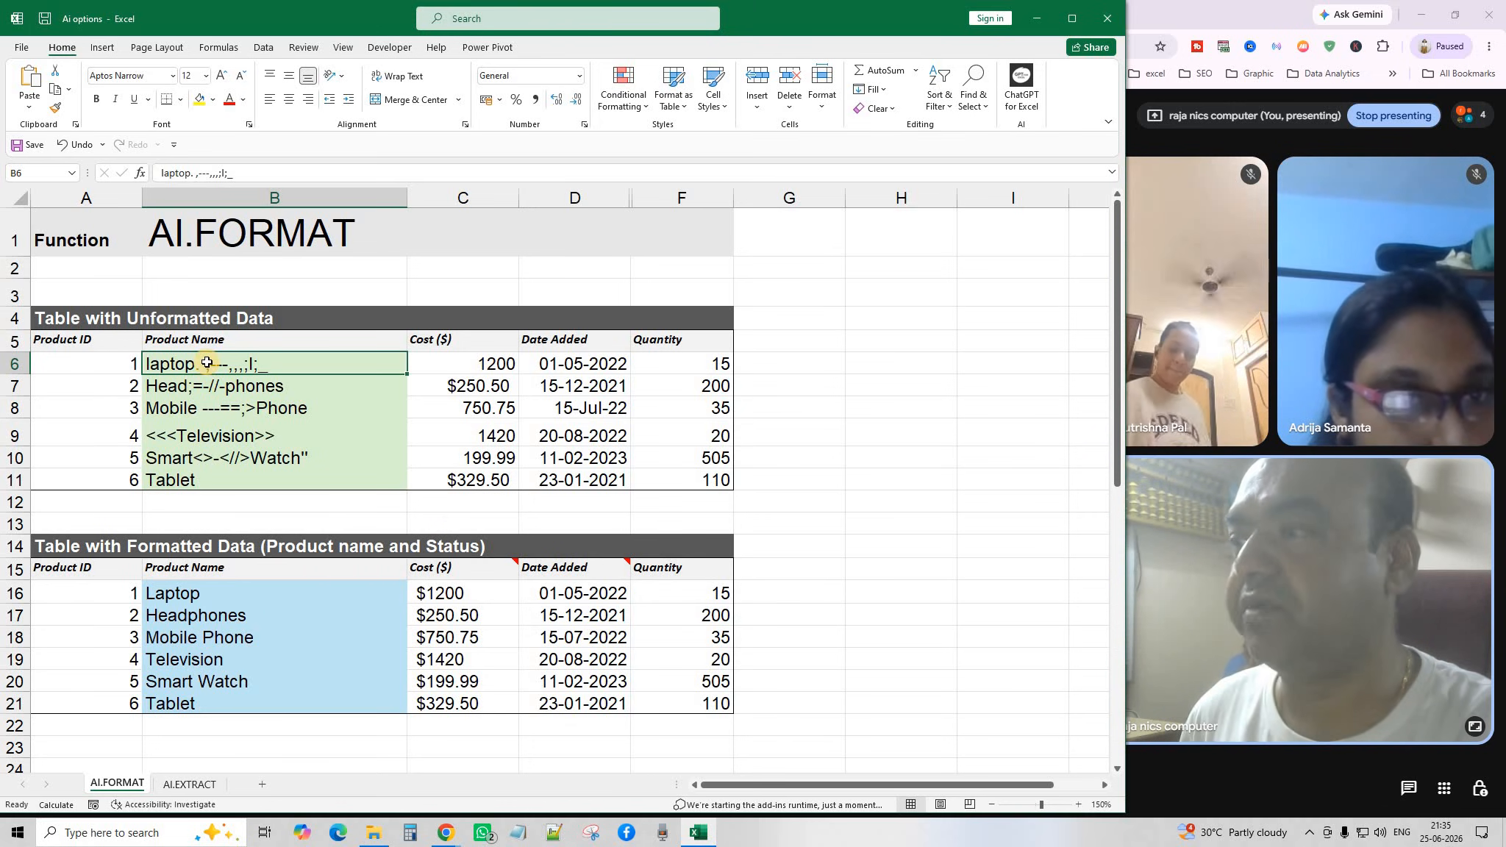
left_click_drag(201, 363, 207, 474)
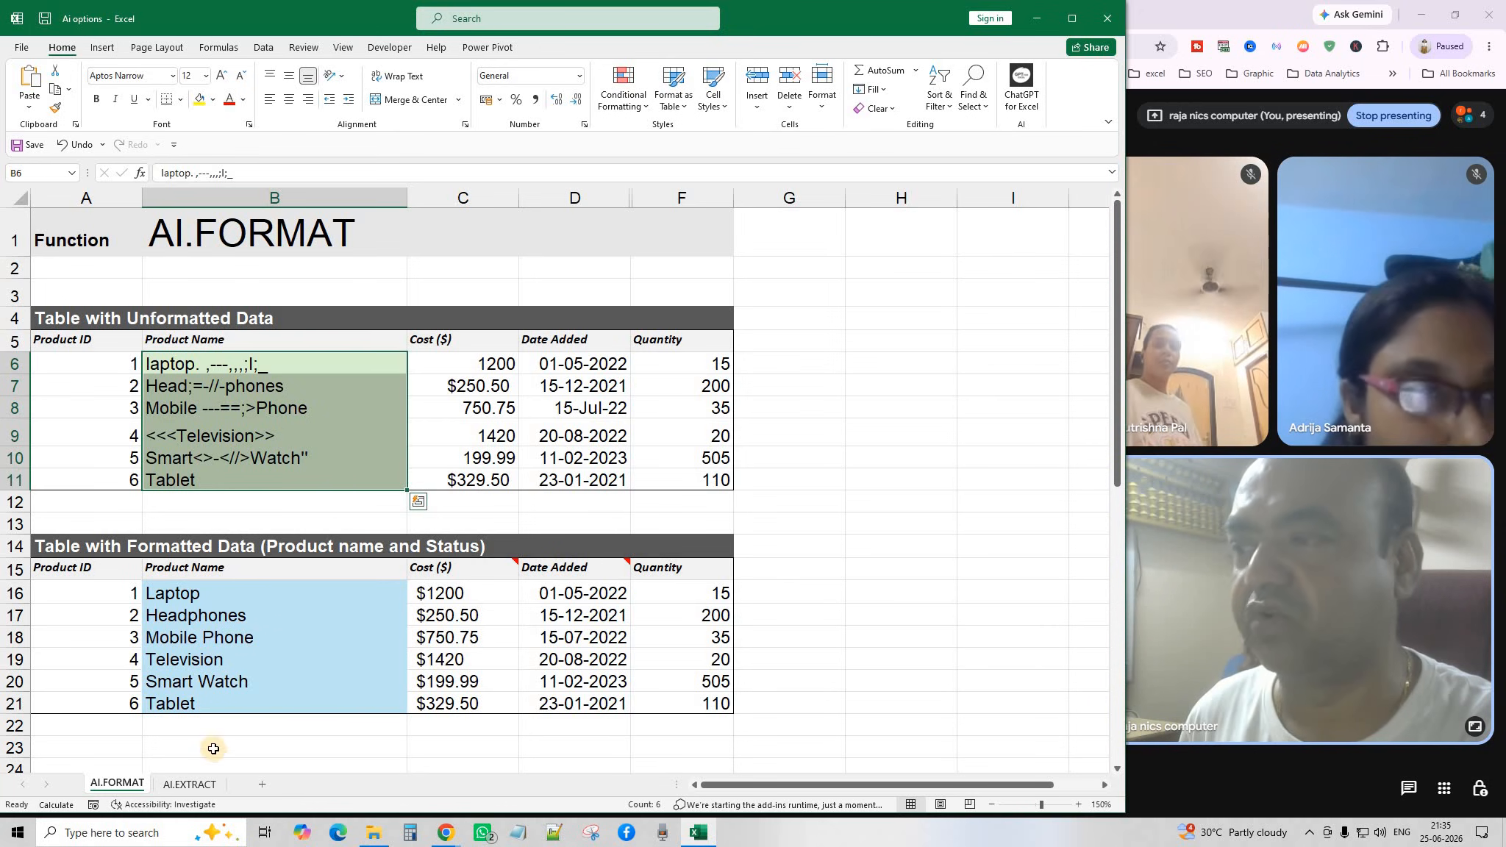
left_click(200, 371)
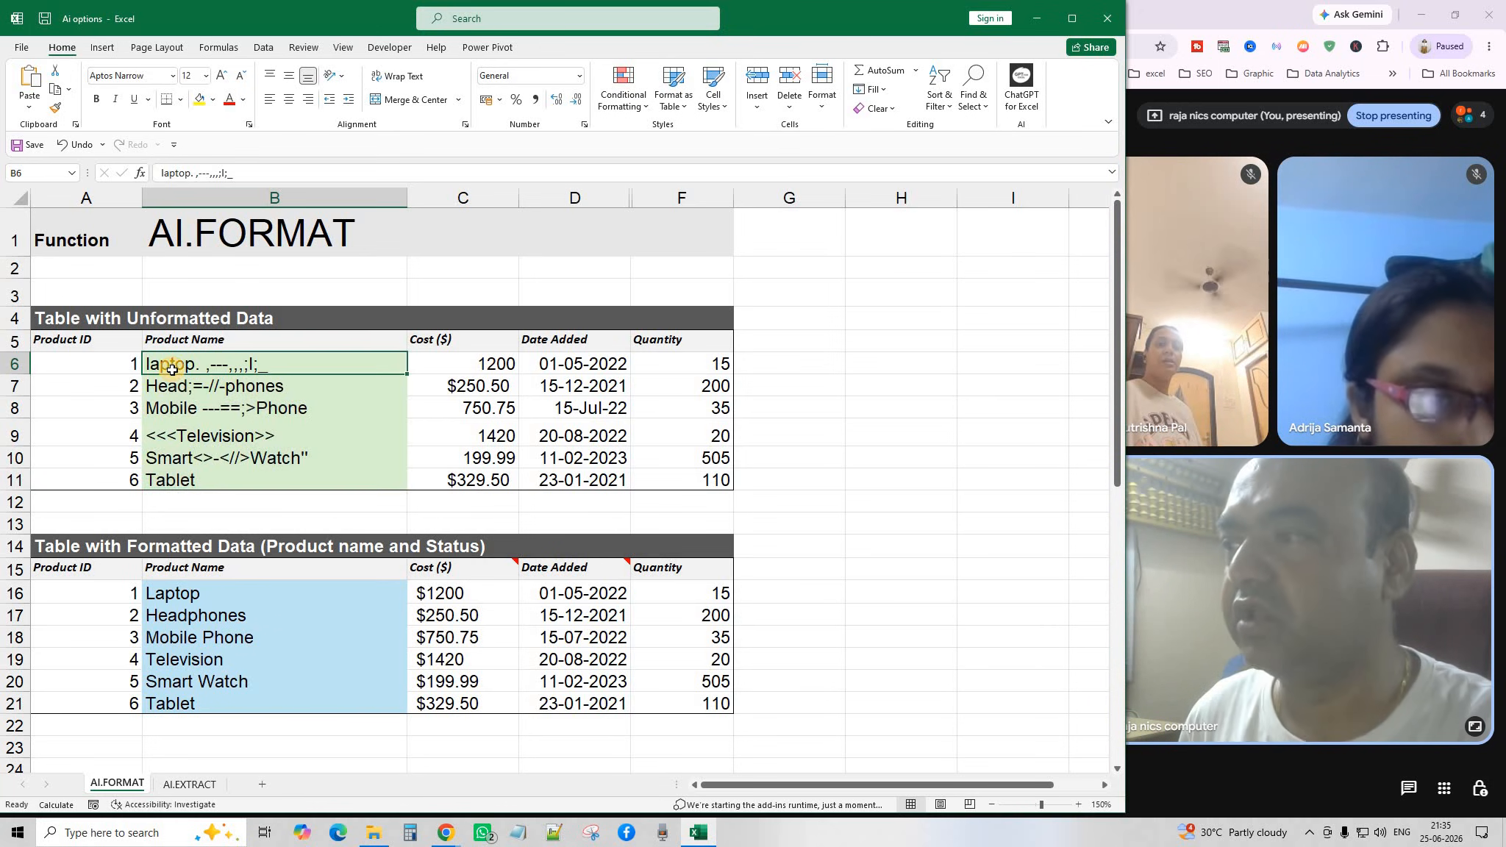
left_click(193, 414)
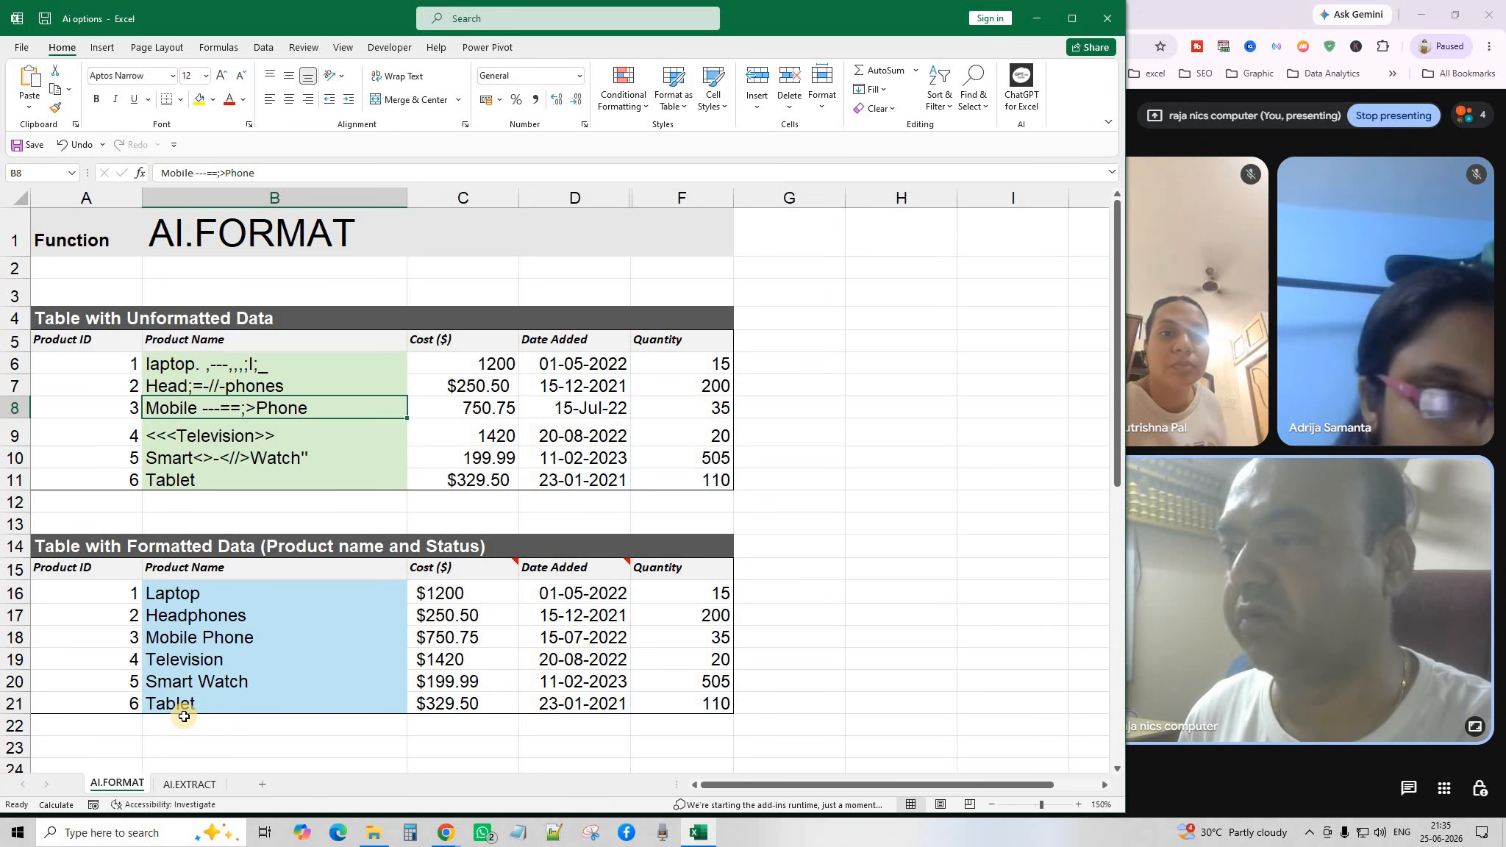
double_click(239, 593)
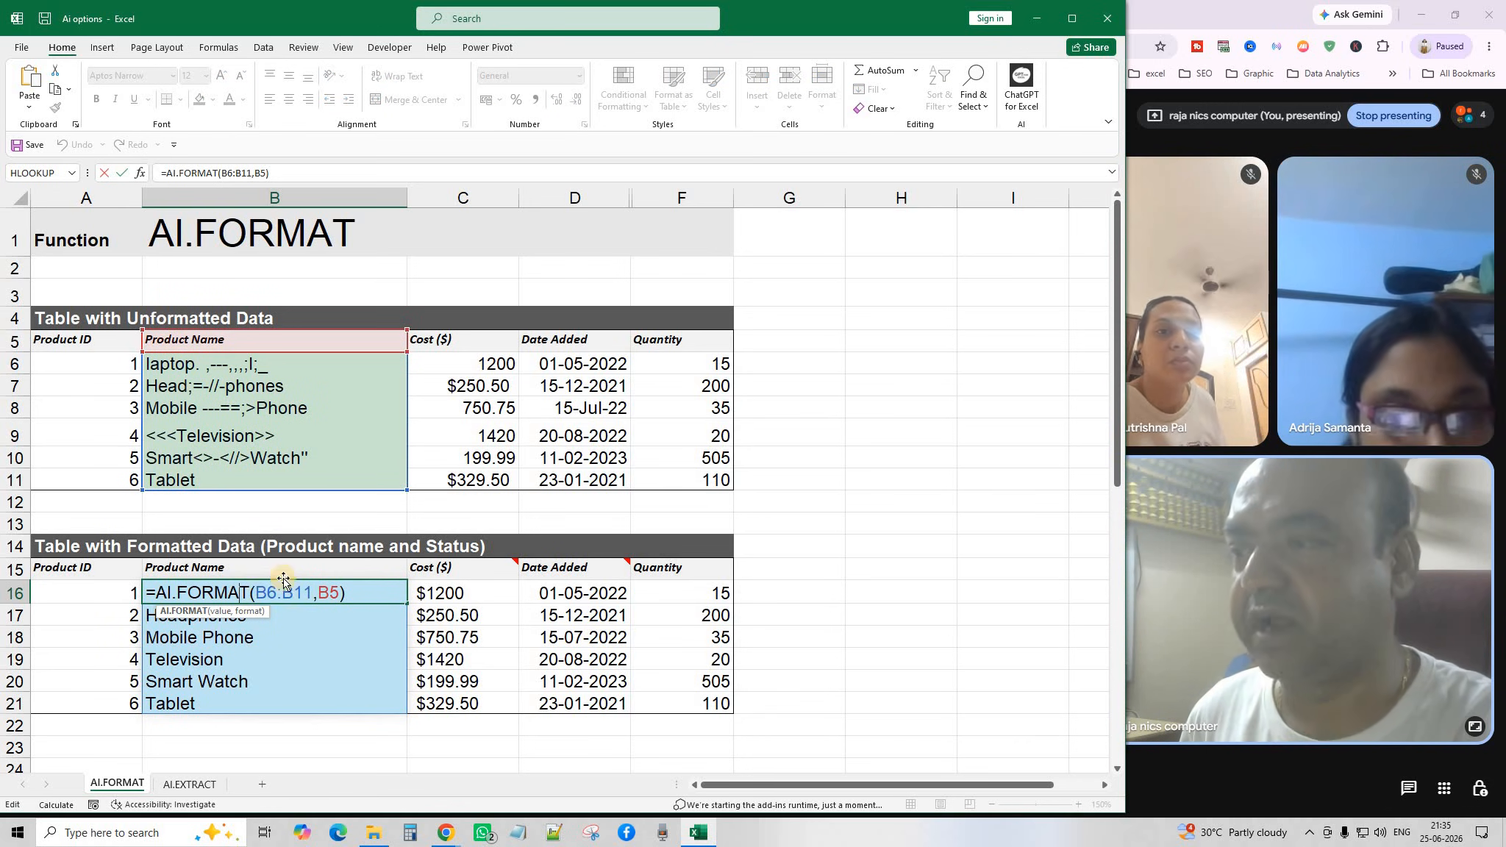
left_click(319, 599)
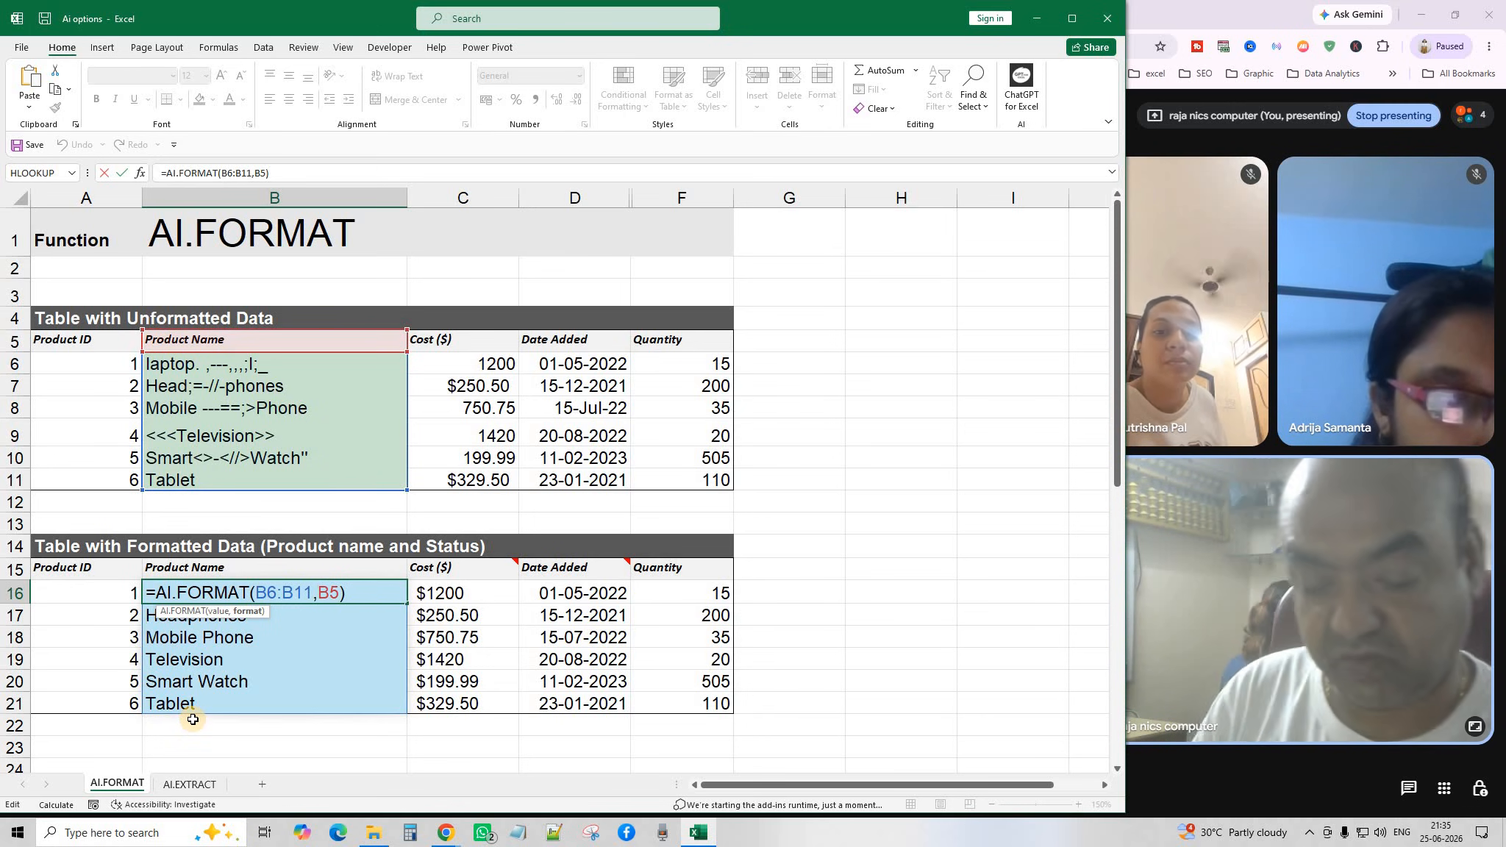
Delete the existing AI.FORMAT formula from B16.
left_click_drag(183, 592, 197, 709)
key("BackSpace")
left_click(219, 652)
left_click(218, 748)
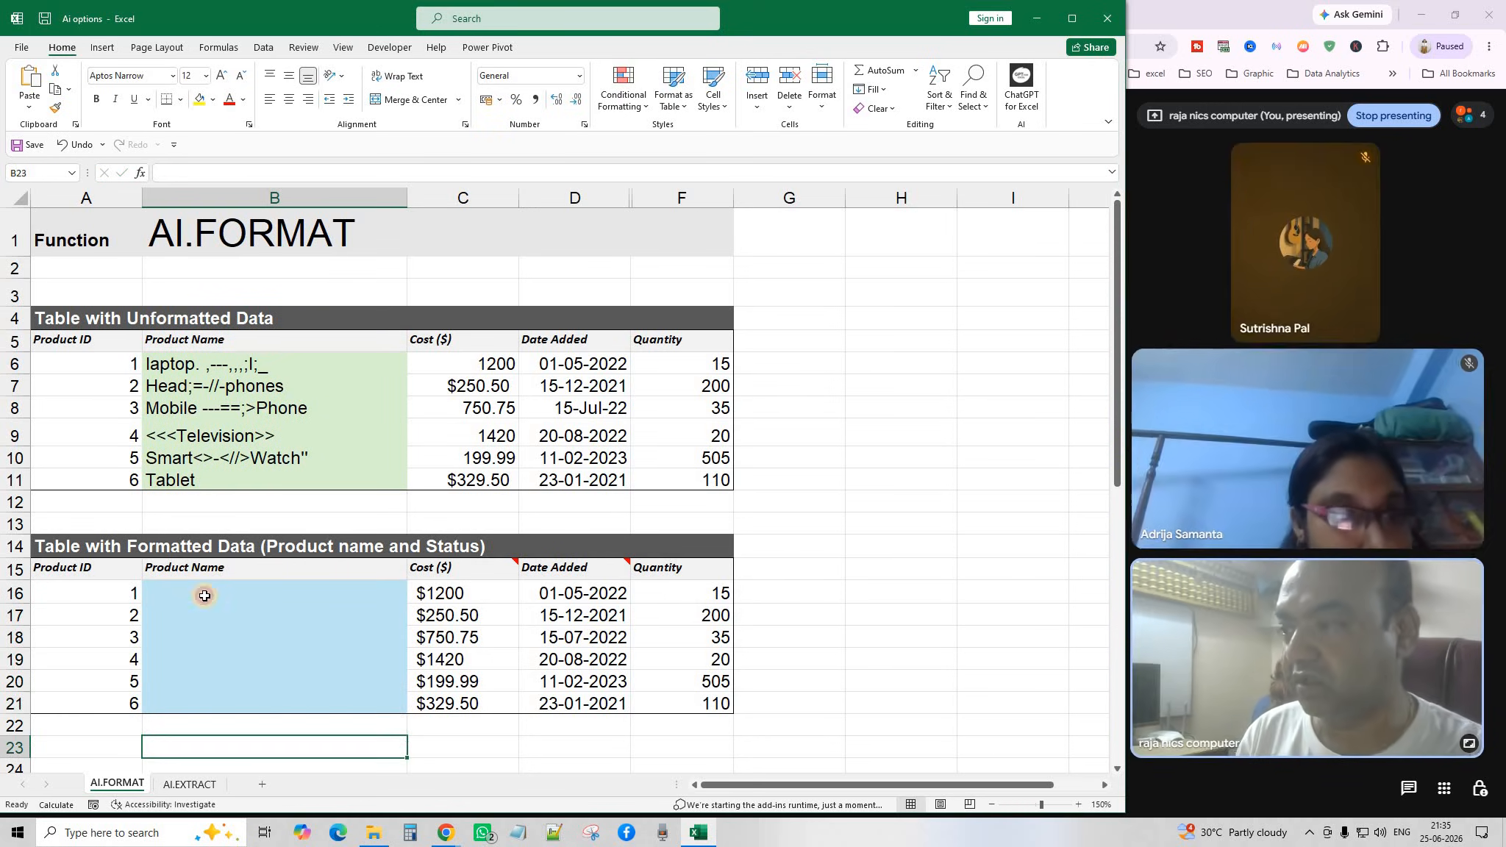
left_click(204, 596)
Enter =AI.FORMAT(B6:B11,B5) in B16 to clean the product names.
type("=AI")
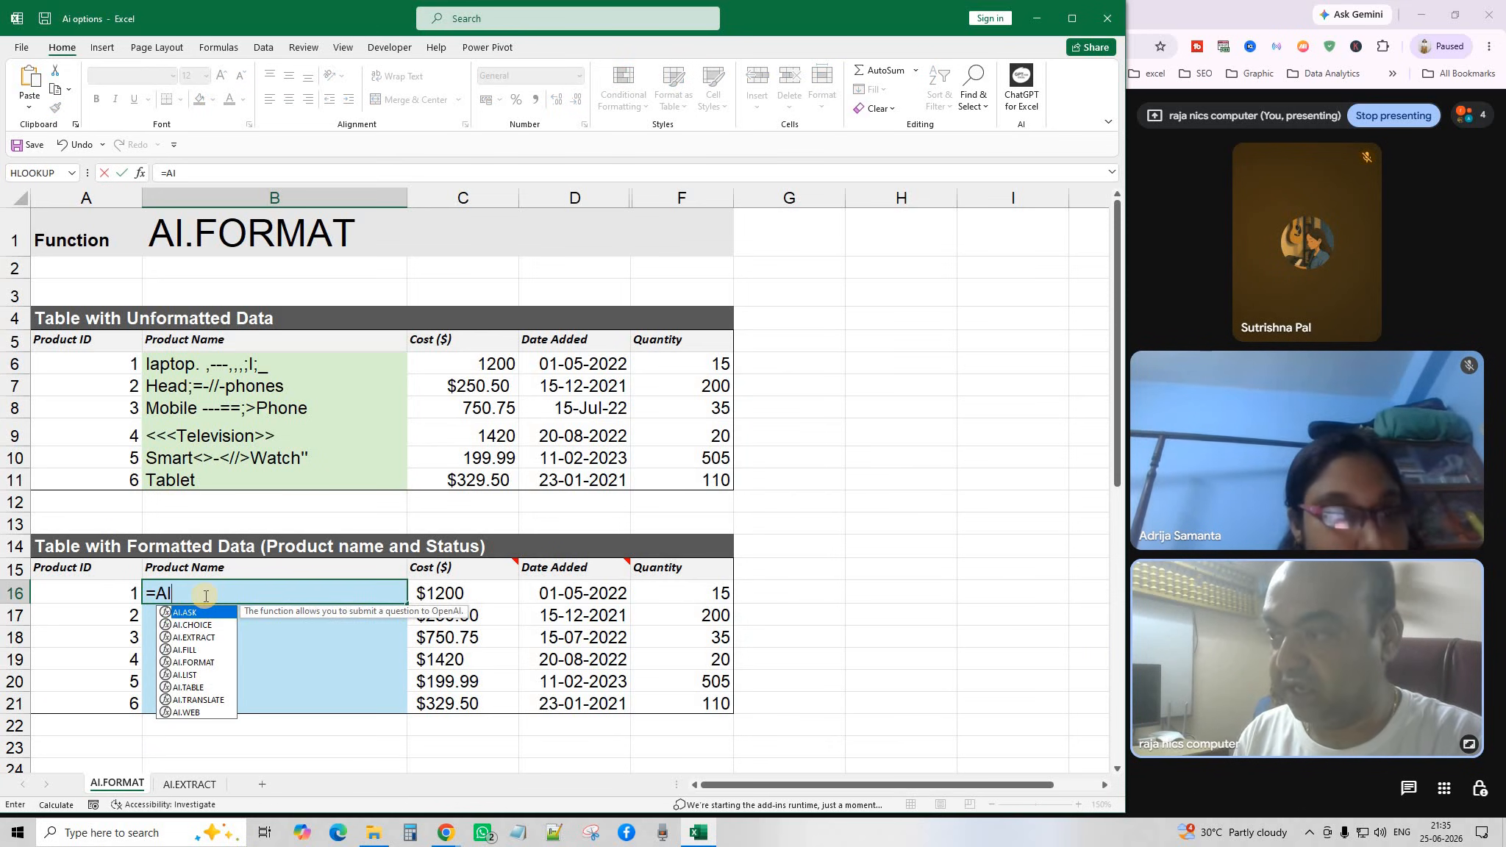
type(".F")
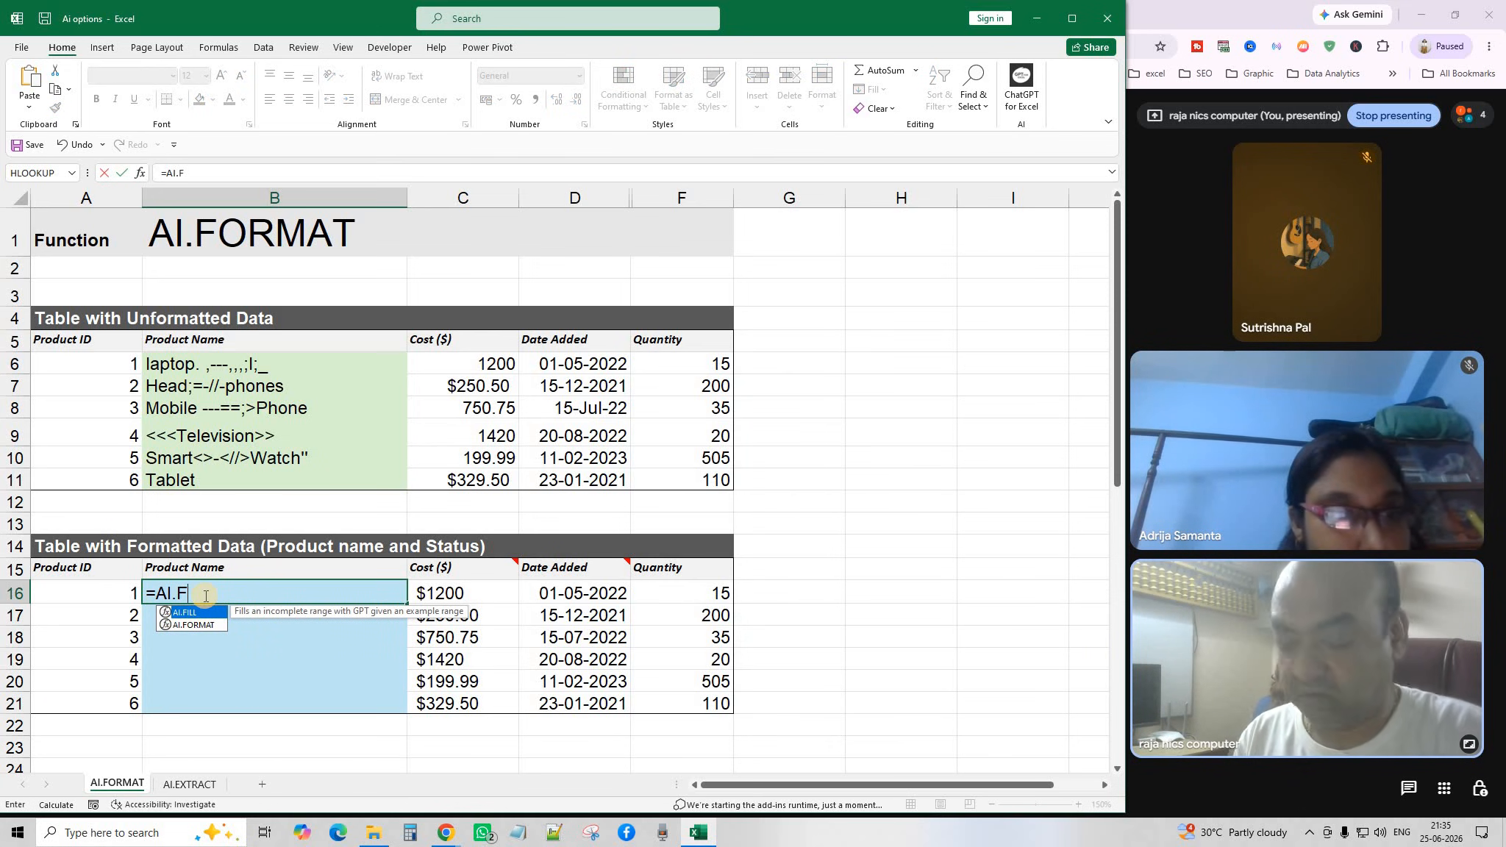
key("Down")
key("Tab")
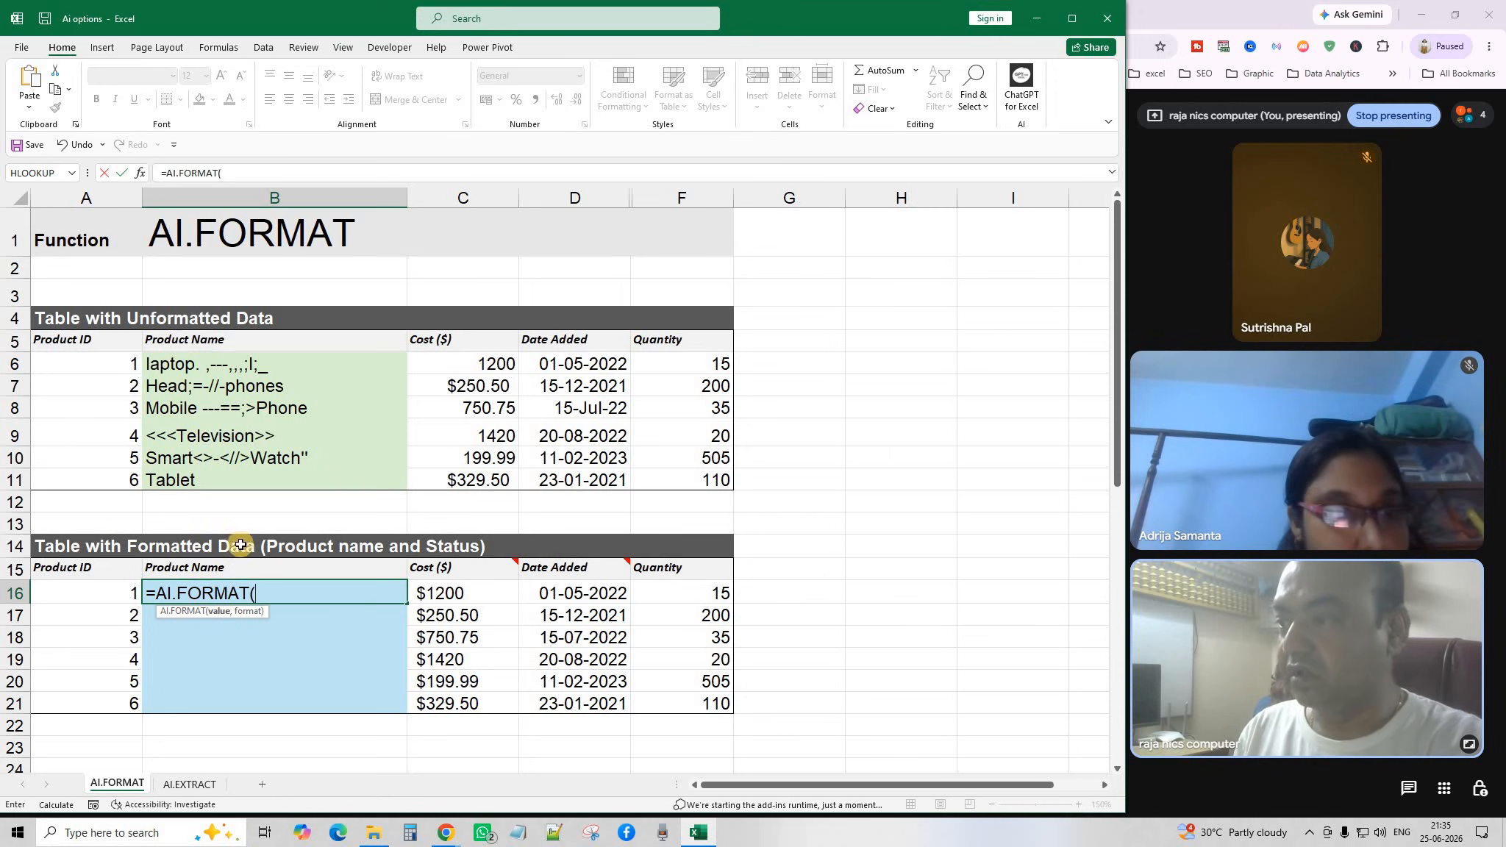
left_click_drag(196, 365, 203, 481)
type(",")
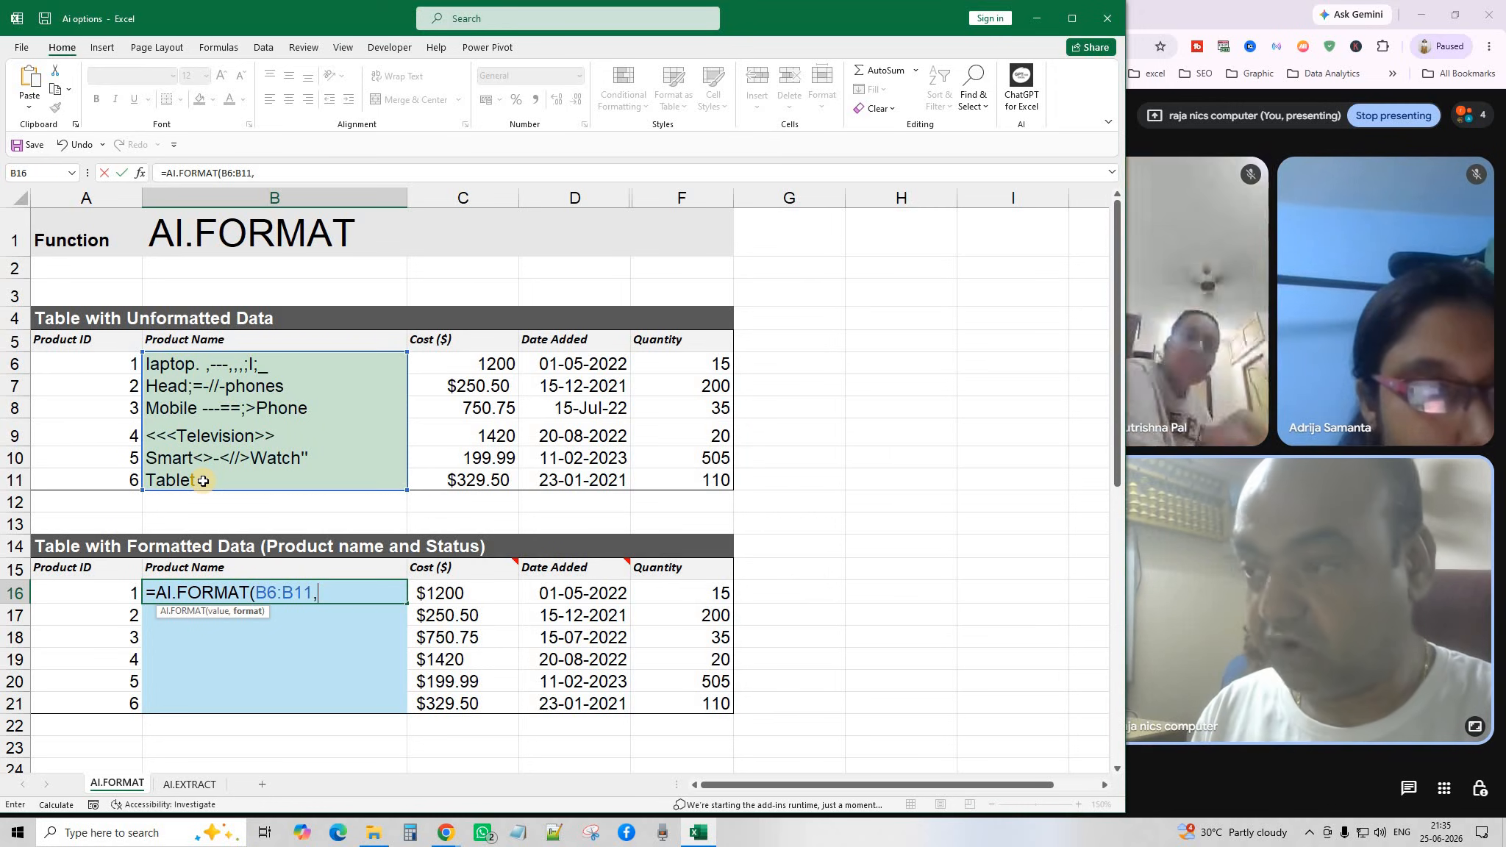
left_click(187, 337)
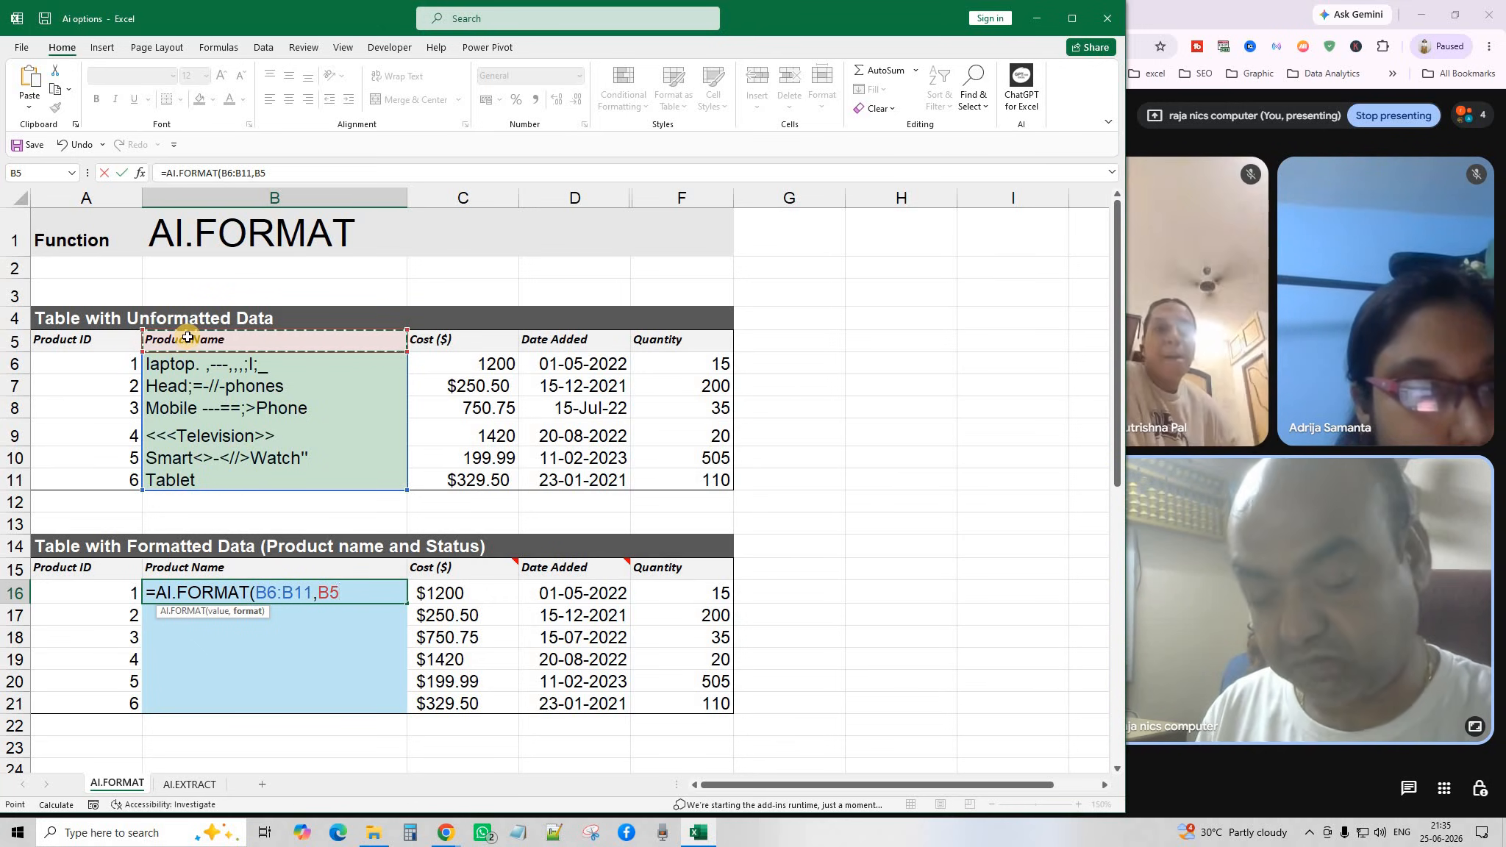
type(")")
key("Return")
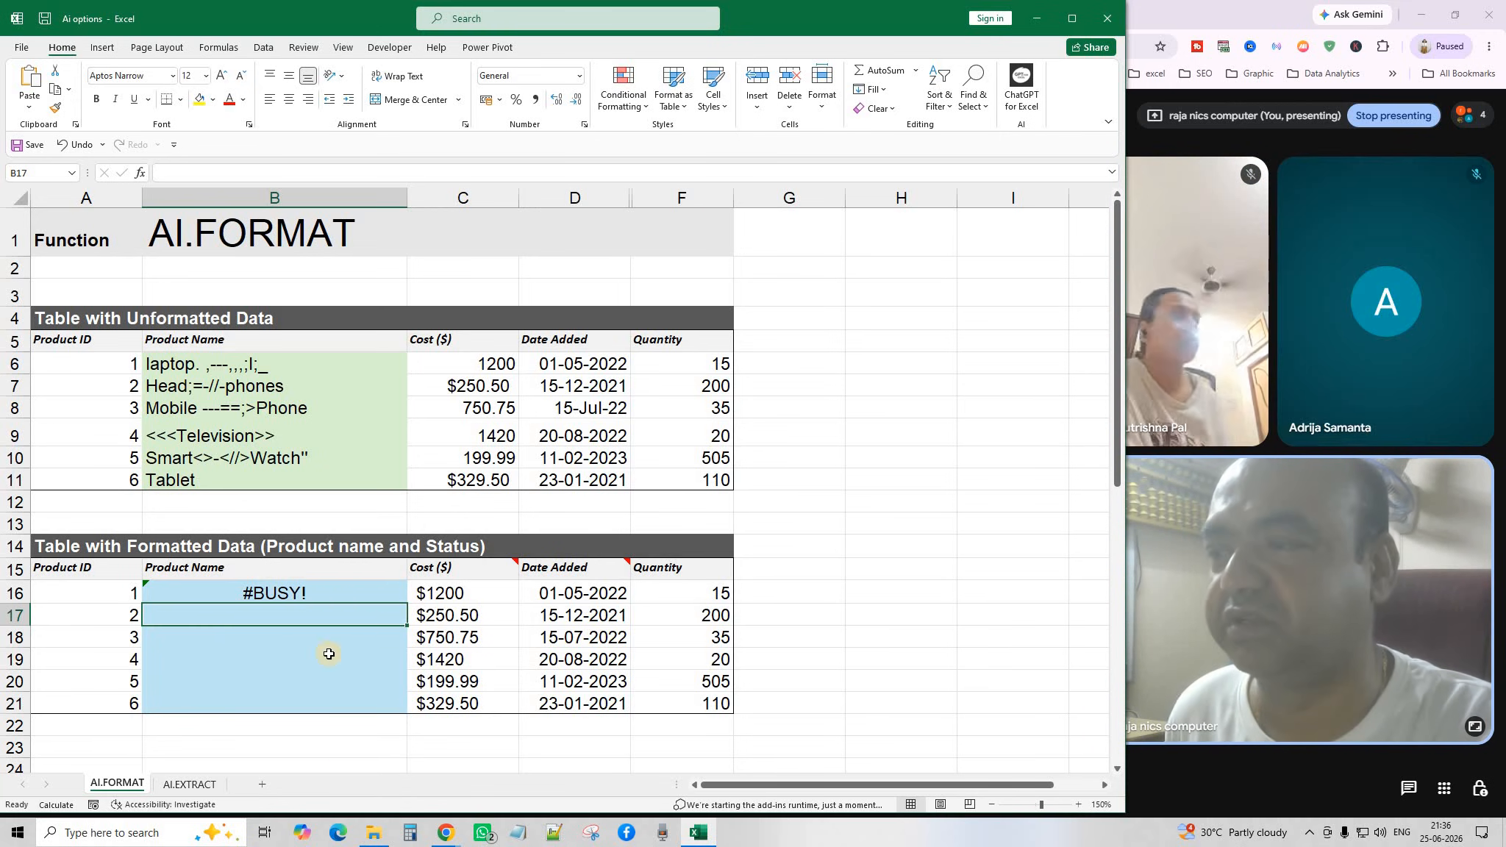
left_click(448, 633)
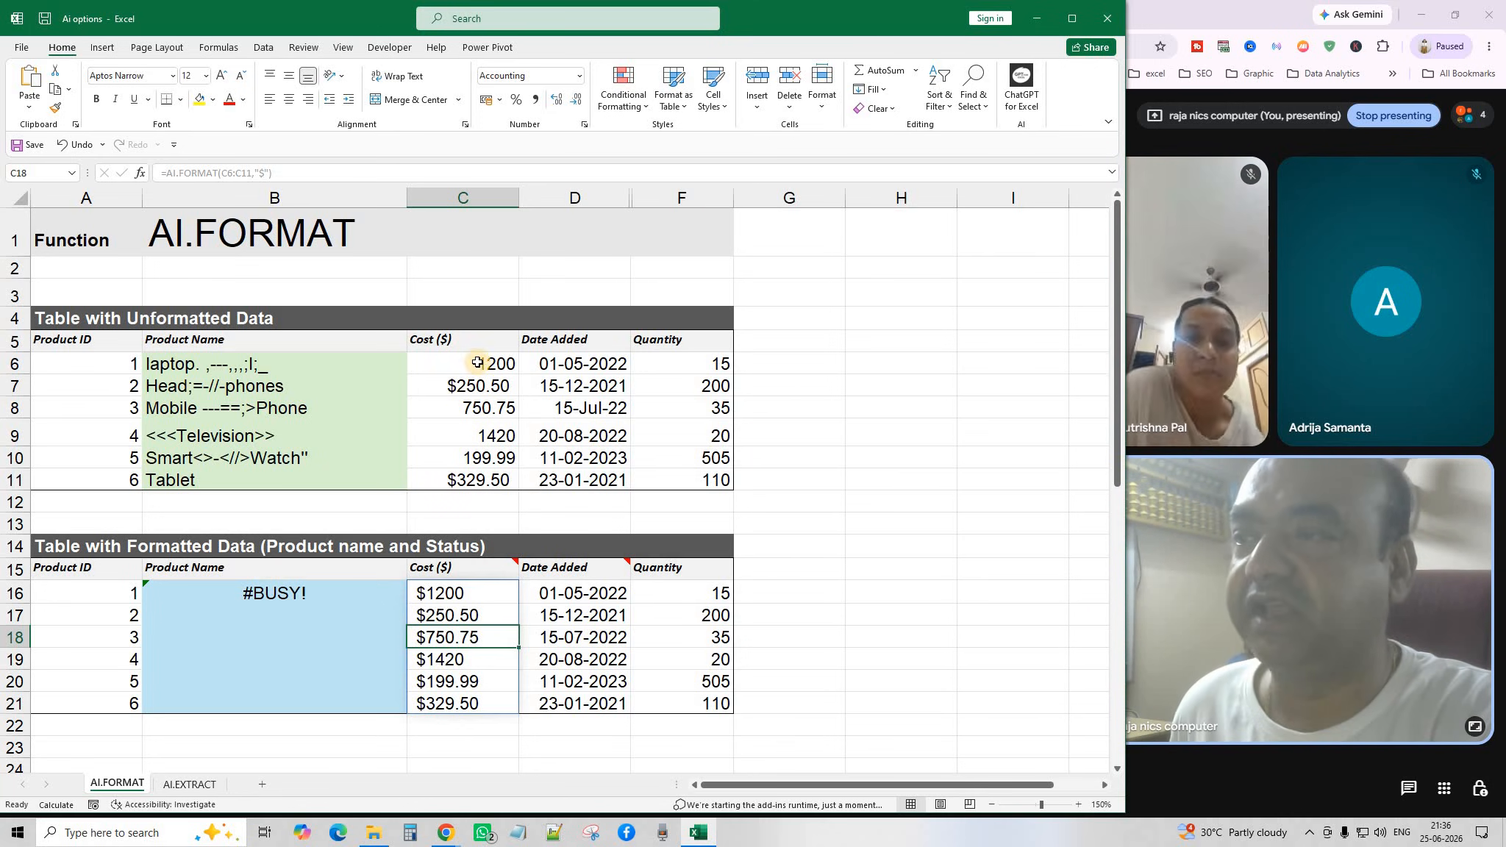
Compare costs C6:C11 with C16:C21, then recommit =AI.FORMAT(C6:C11,"$") in C16.
left_click_drag(478, 362, 479, 473)
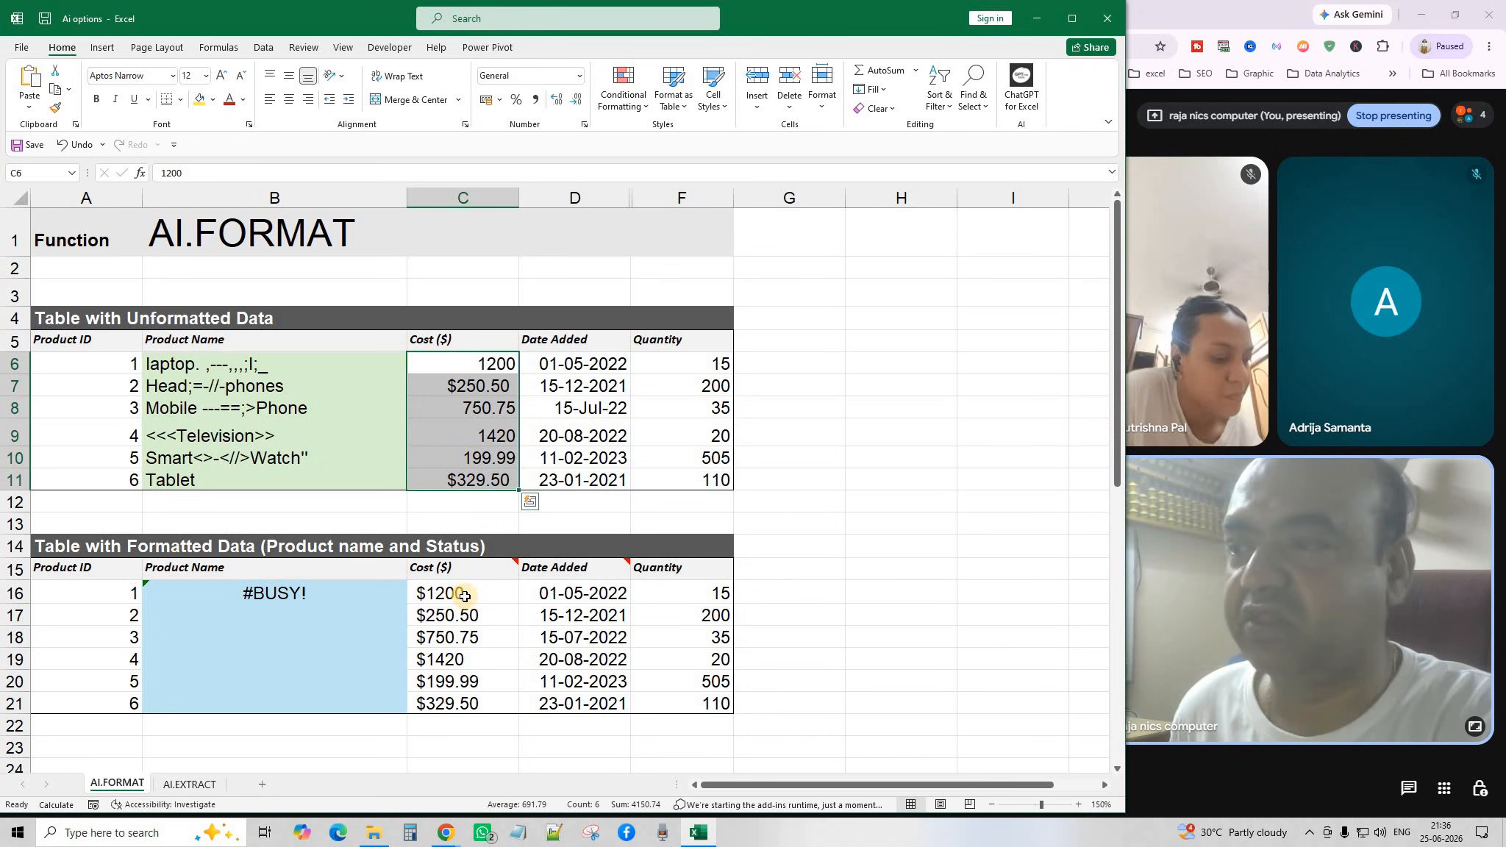
left_click_drag(464, 594, 468, 704)
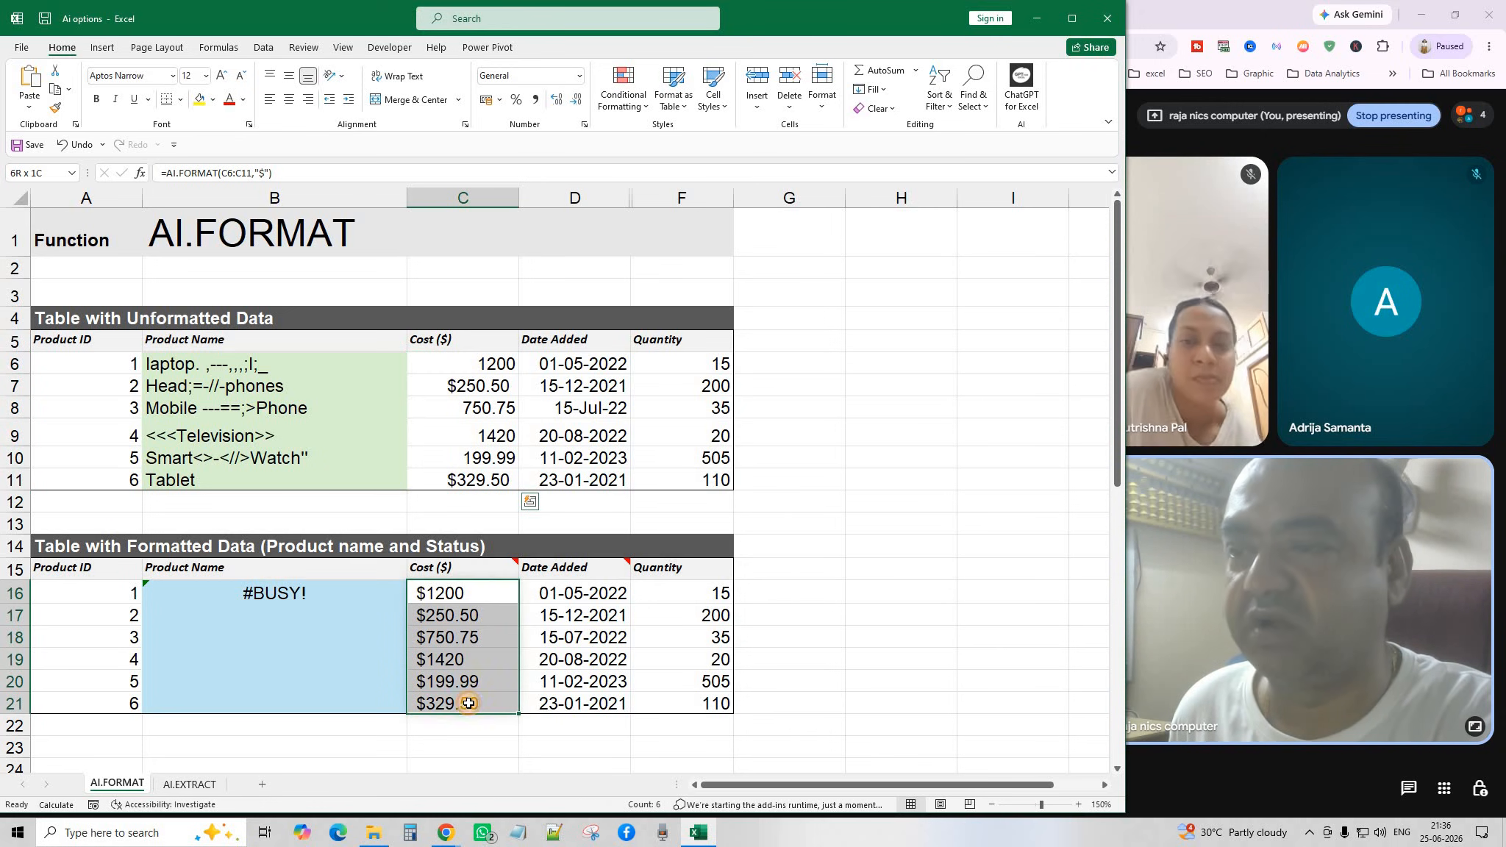
left_click(886, 576)
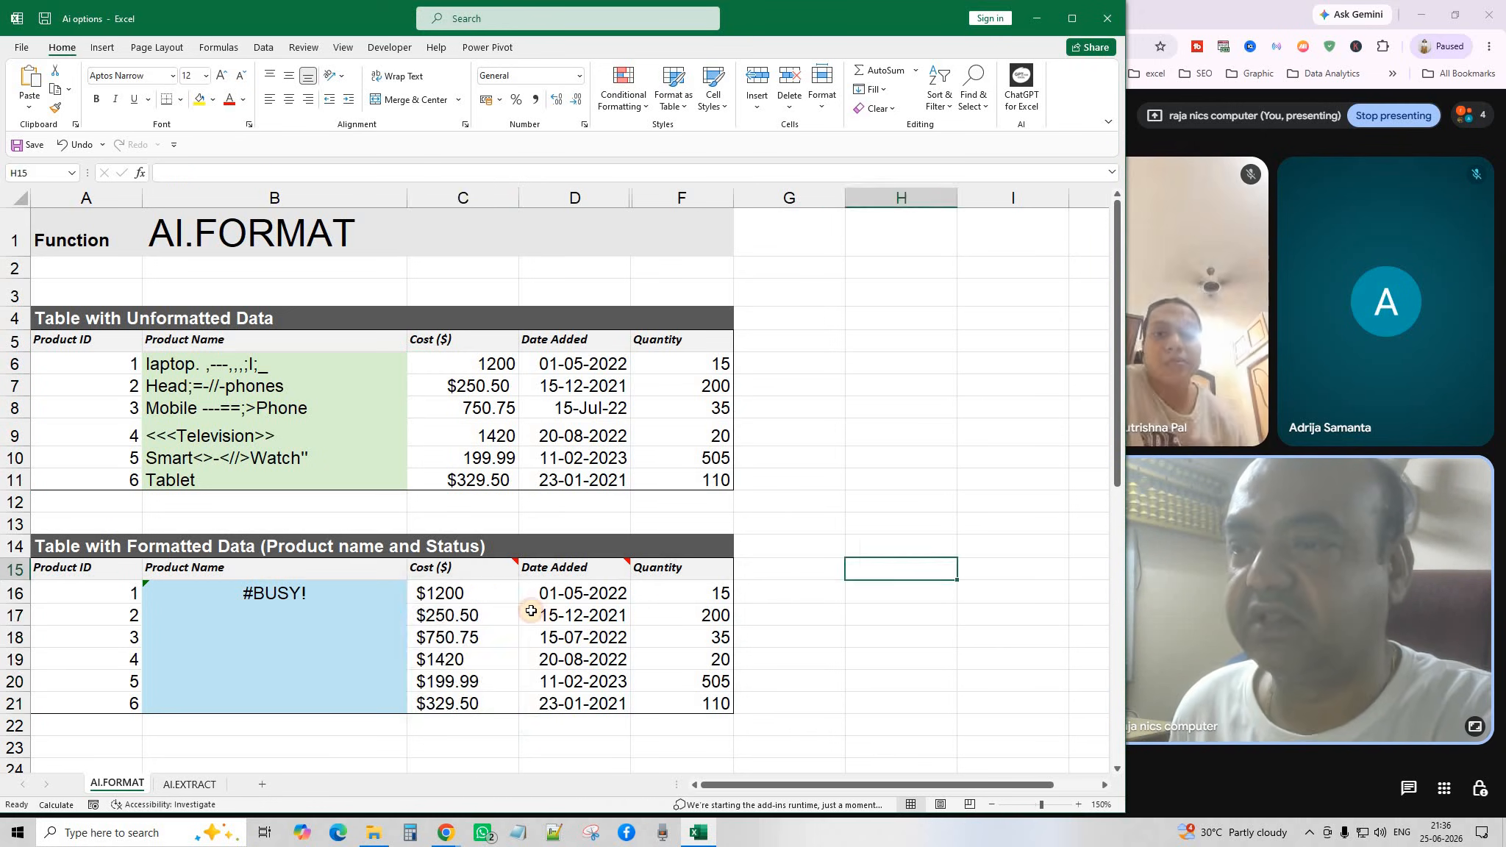
double_click(487, 596)
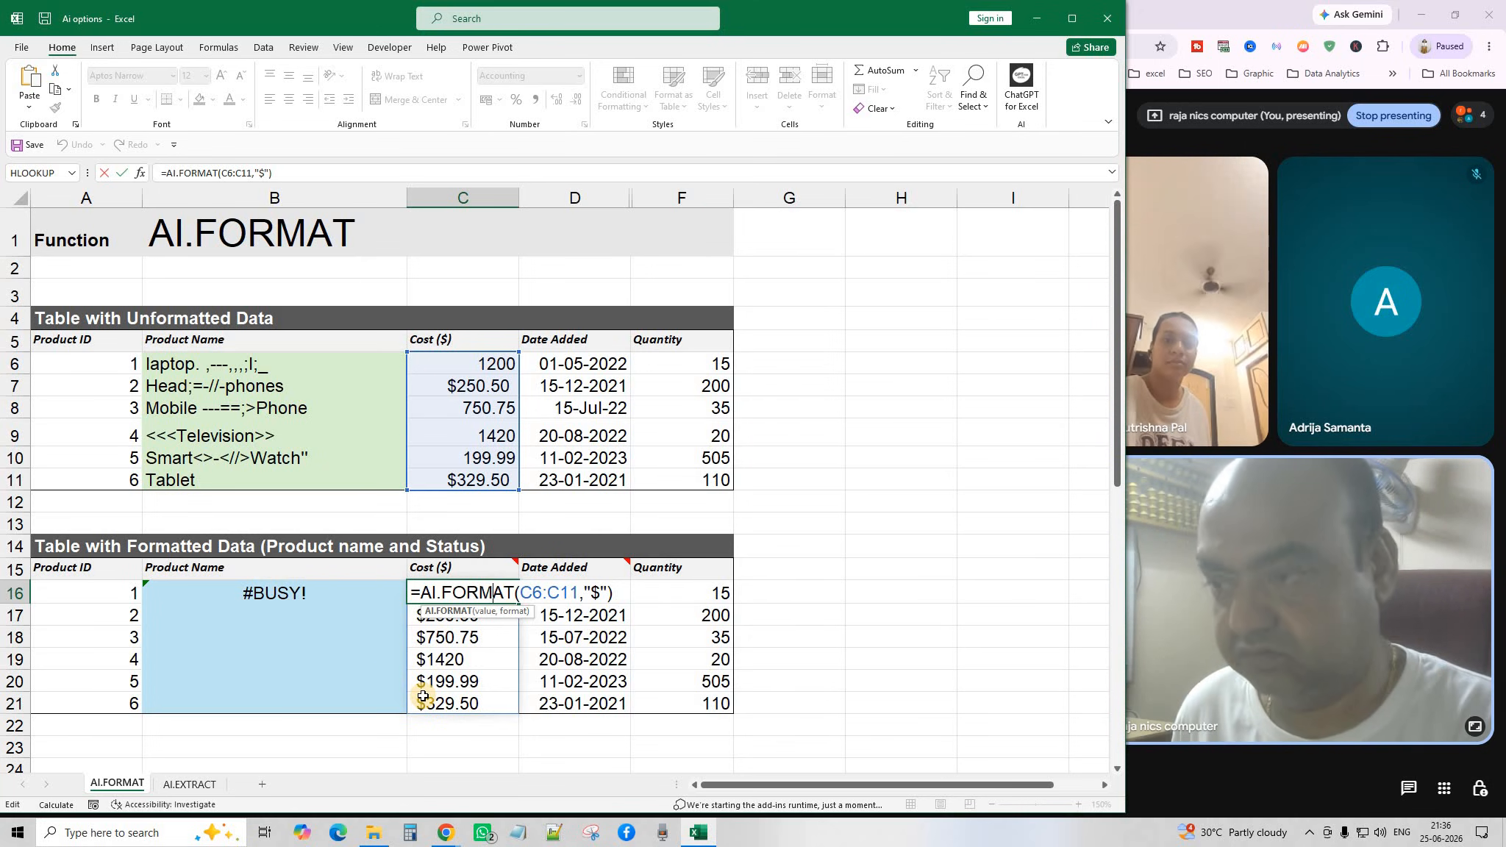
key("Return")
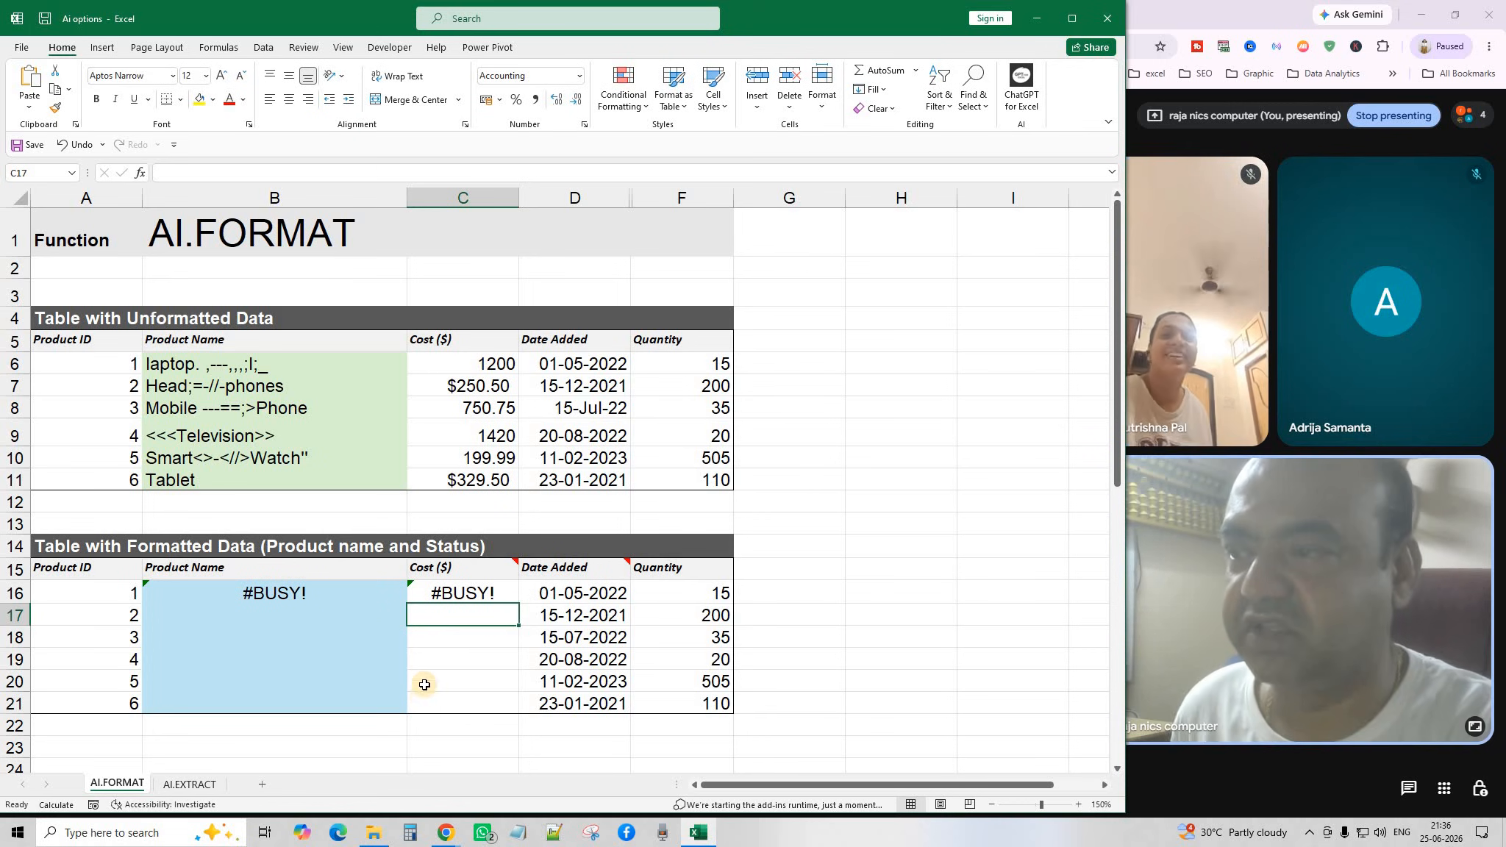
left_click(583, 592)
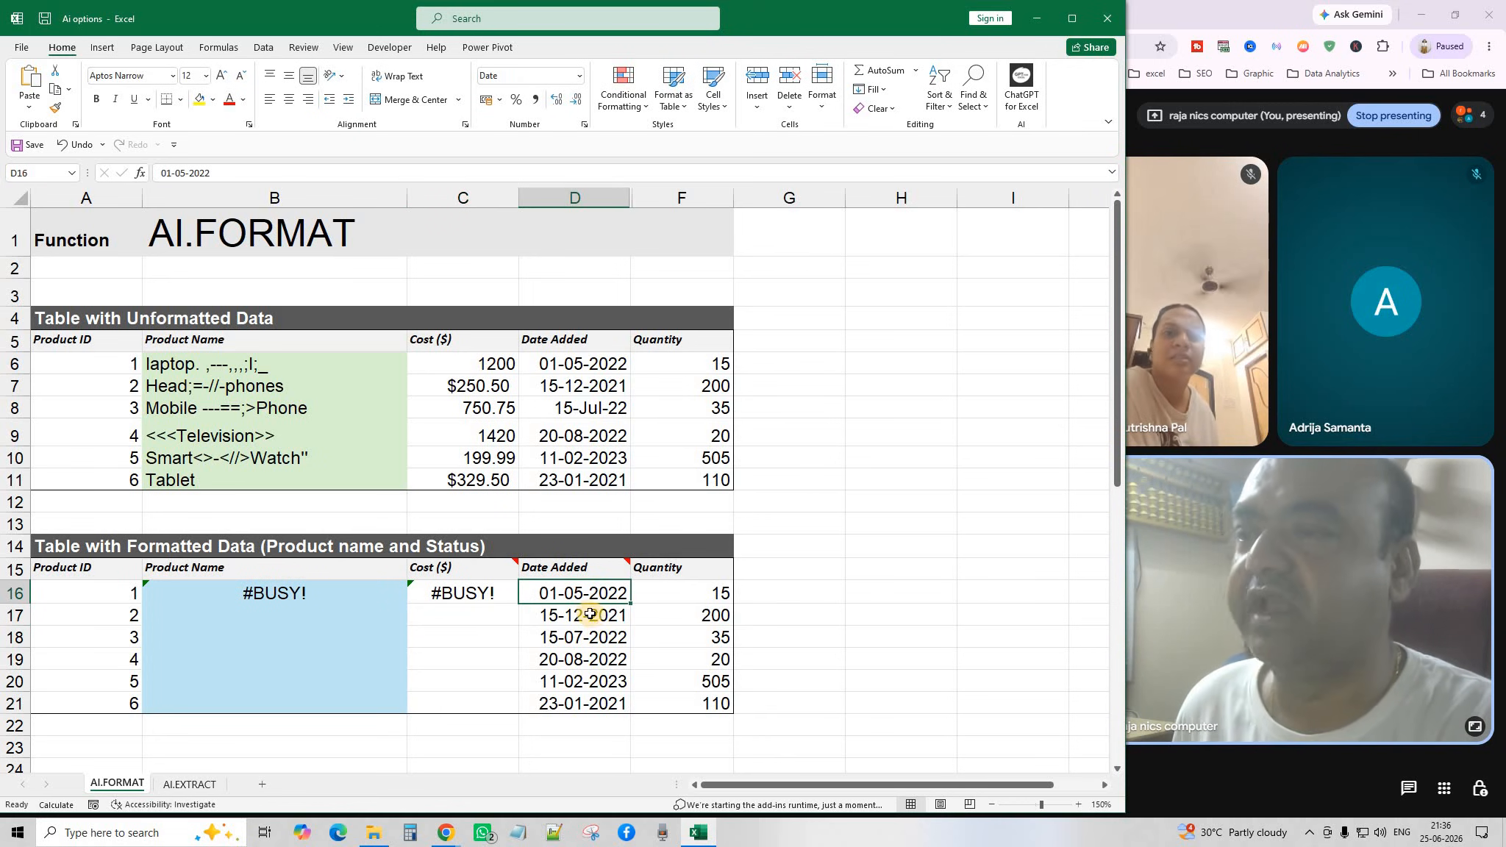
mouse_move(610, 567)
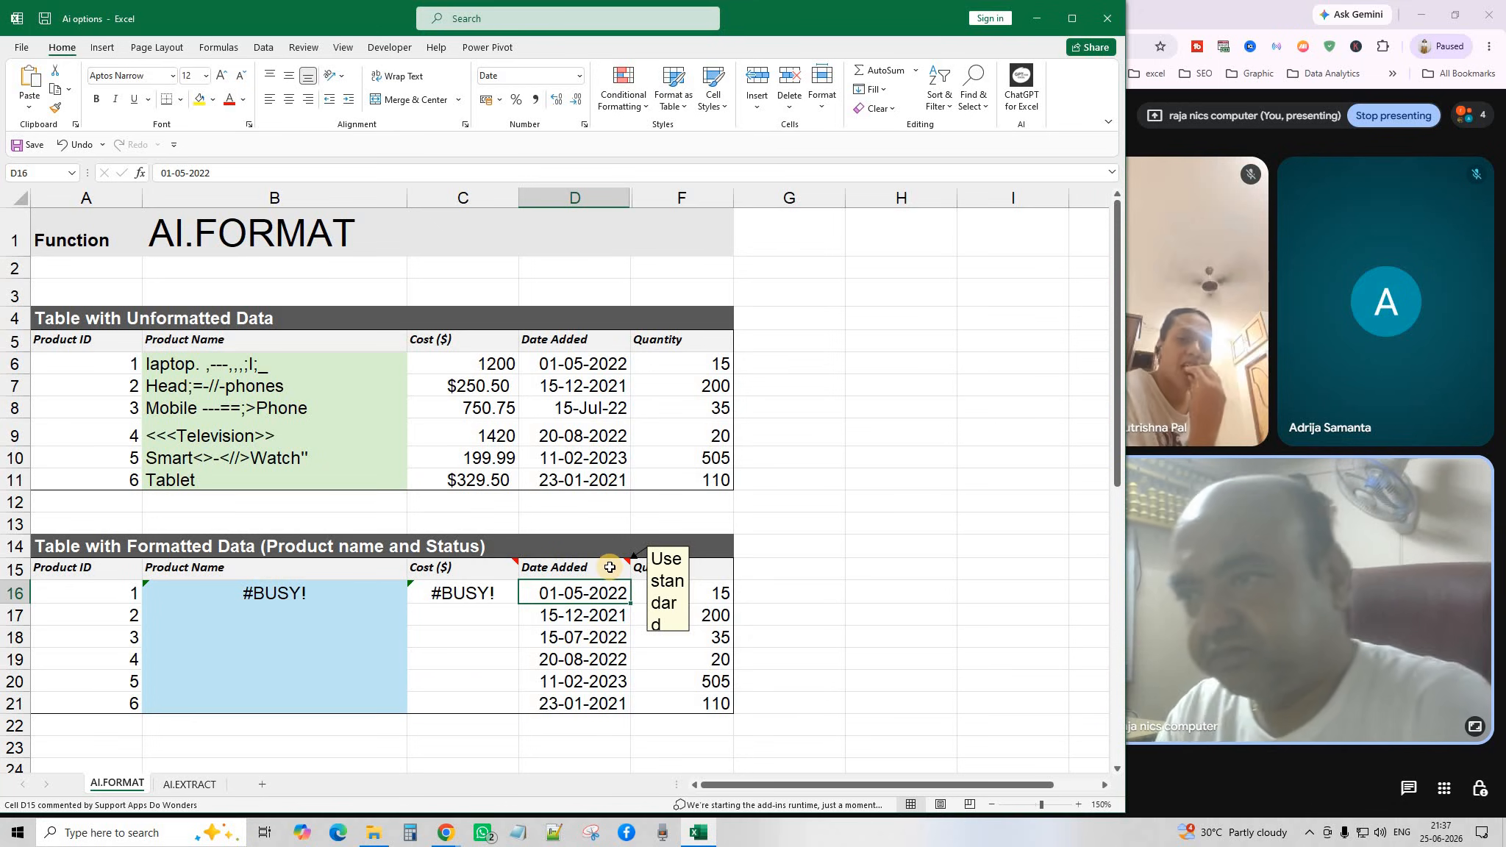
left_click(594, 369)
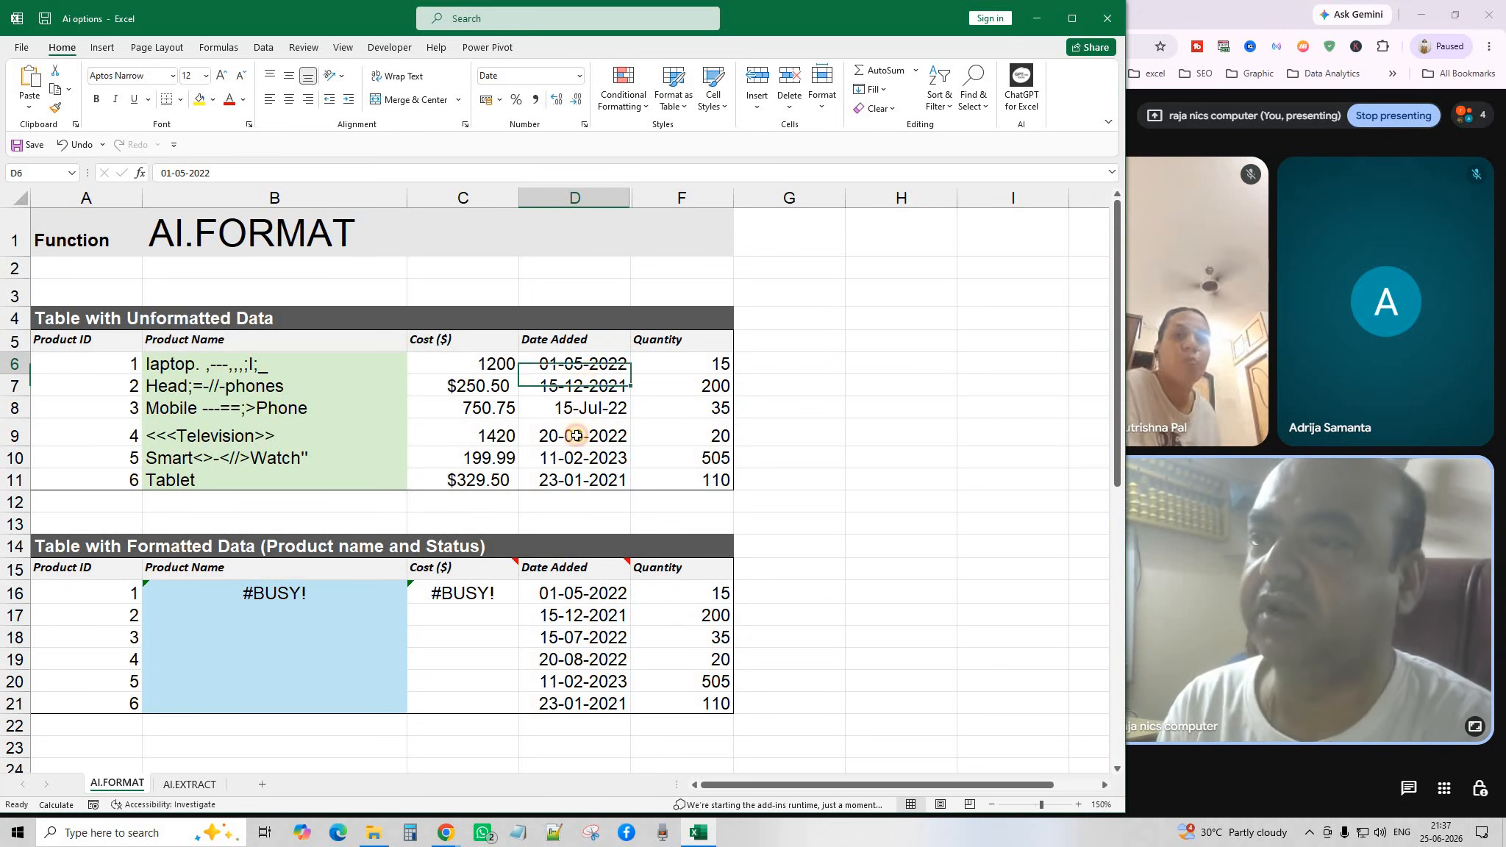
left_click(573, 436)
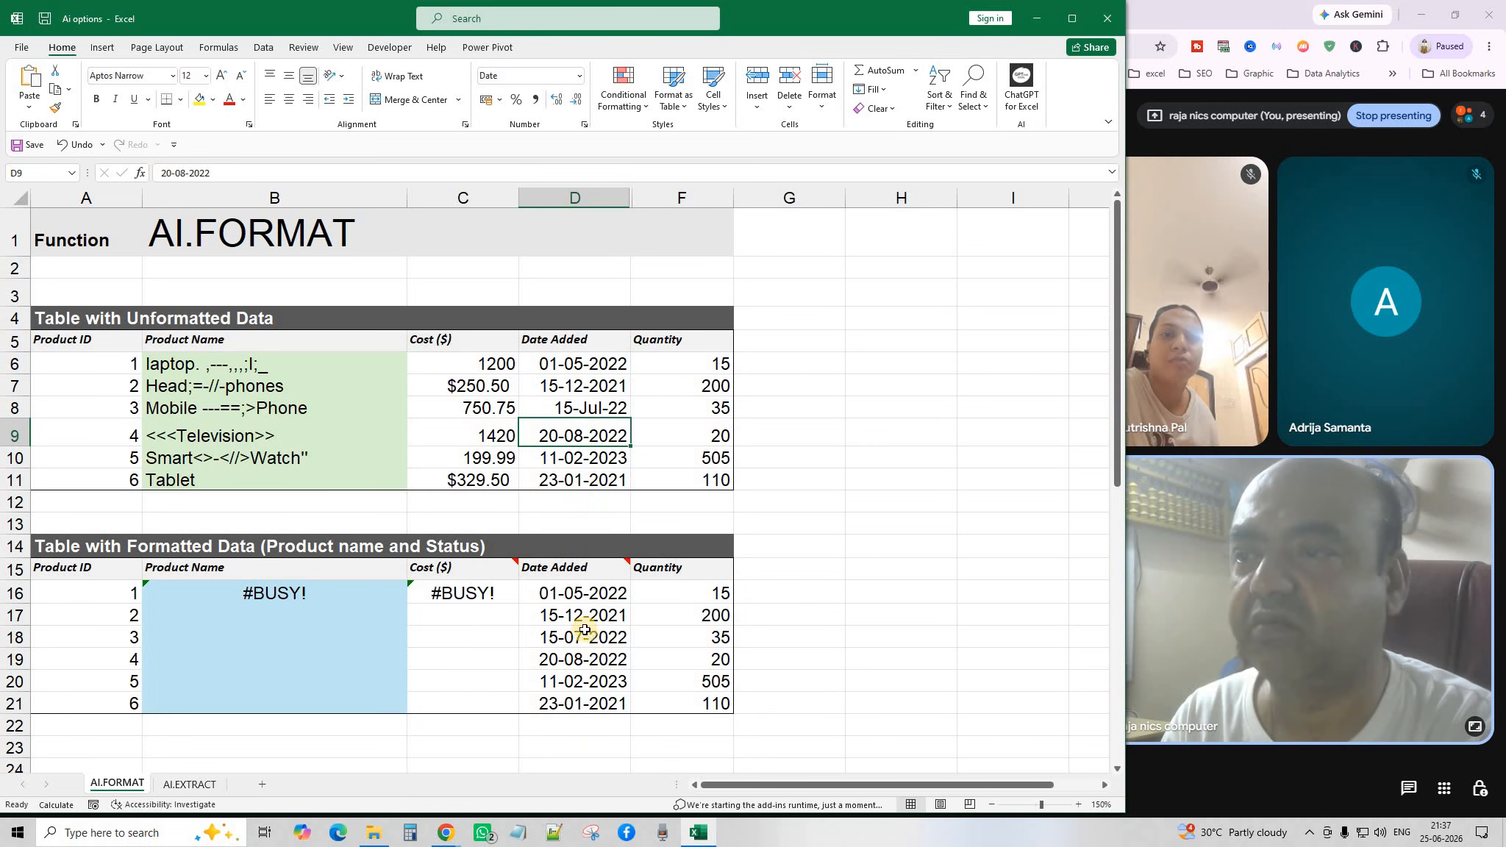
double_click(571, 595)
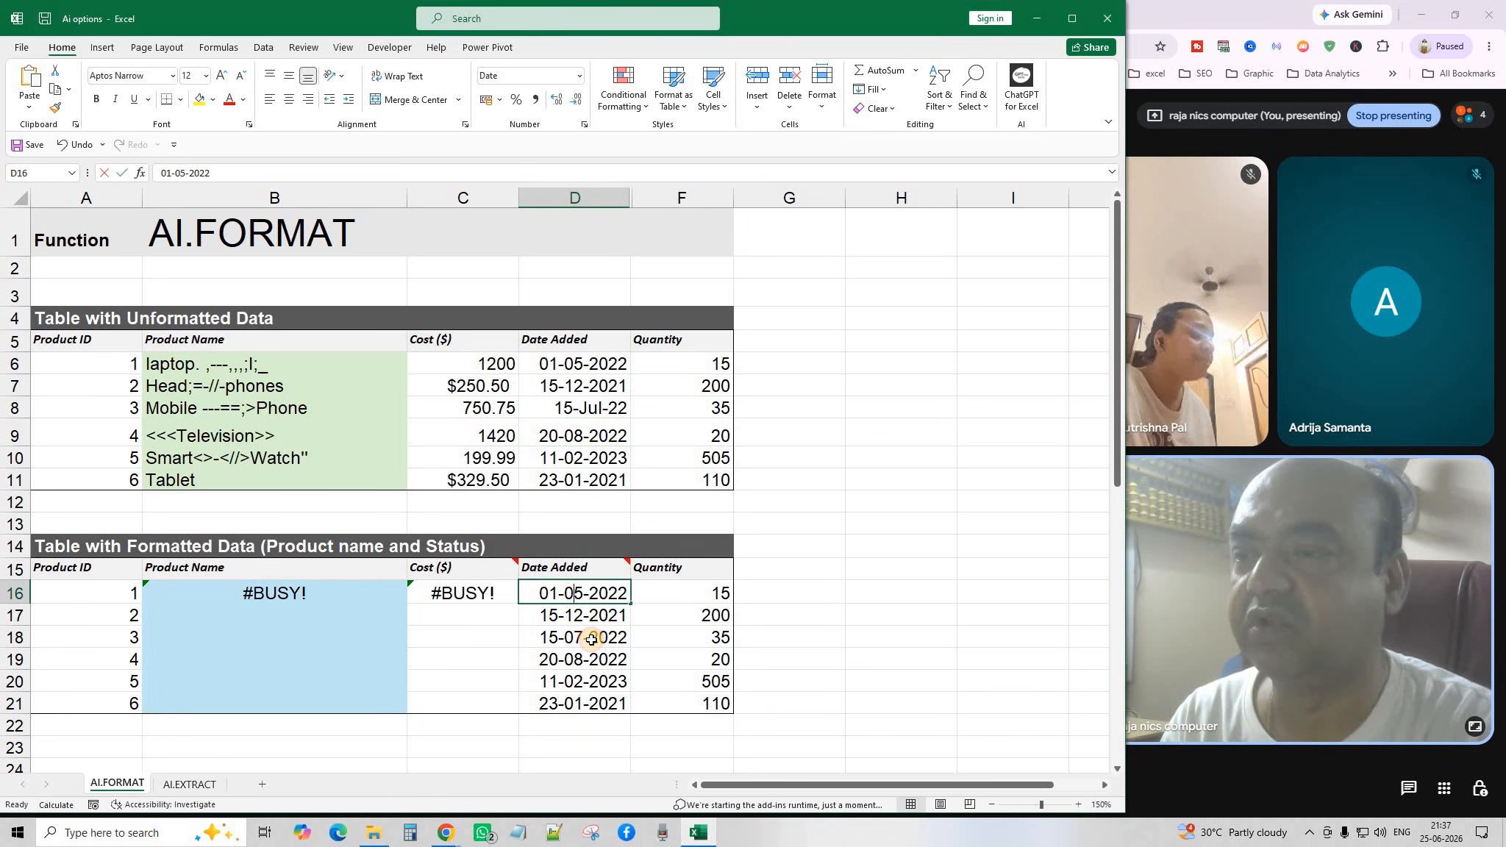
double_click(589, 597)
left_click(551, 631)
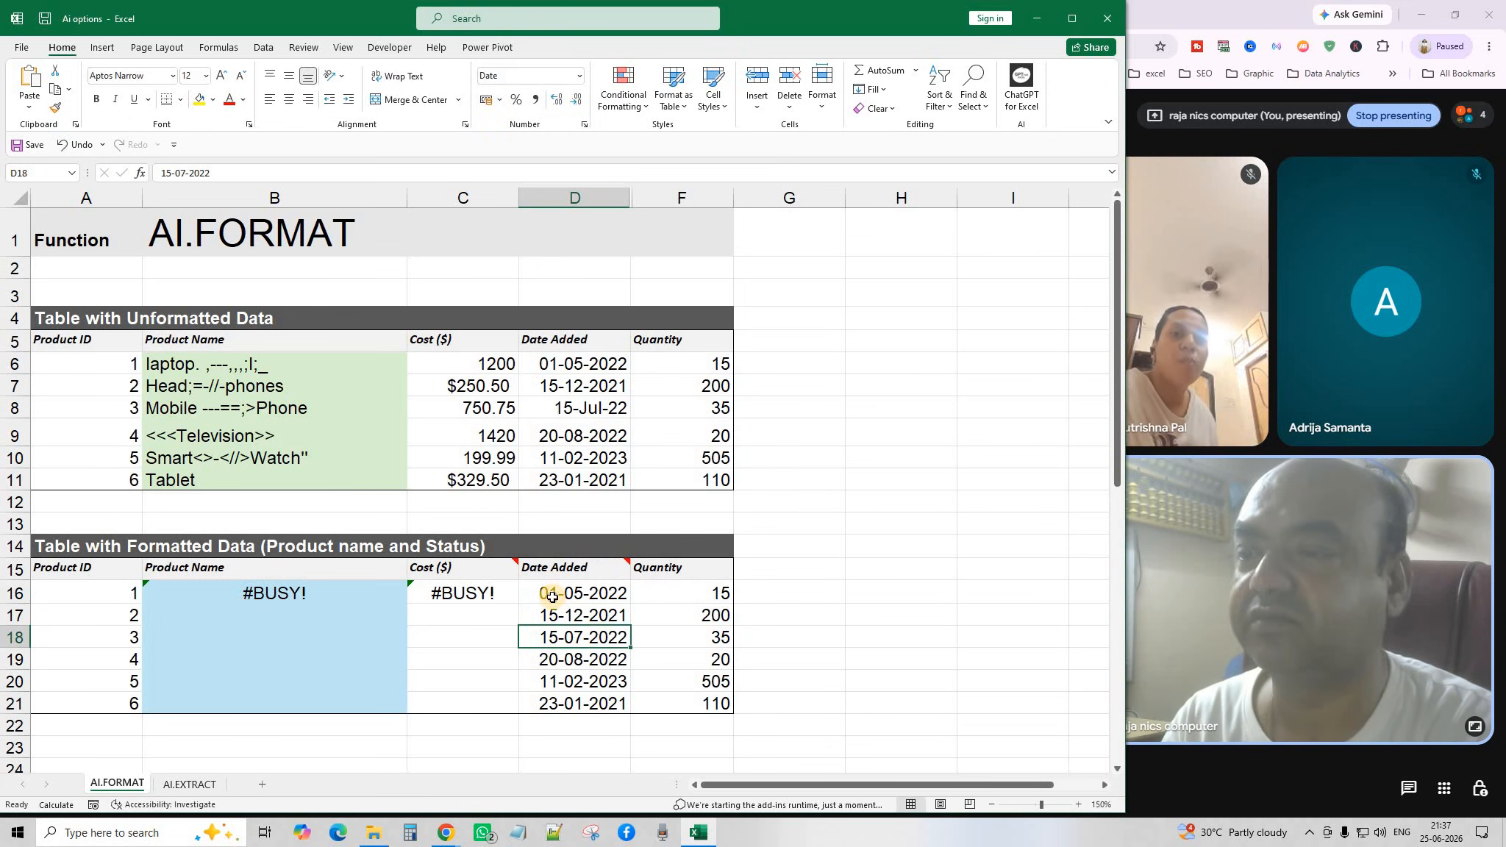
double_click(554, 597)
key("Return")
key("Return")
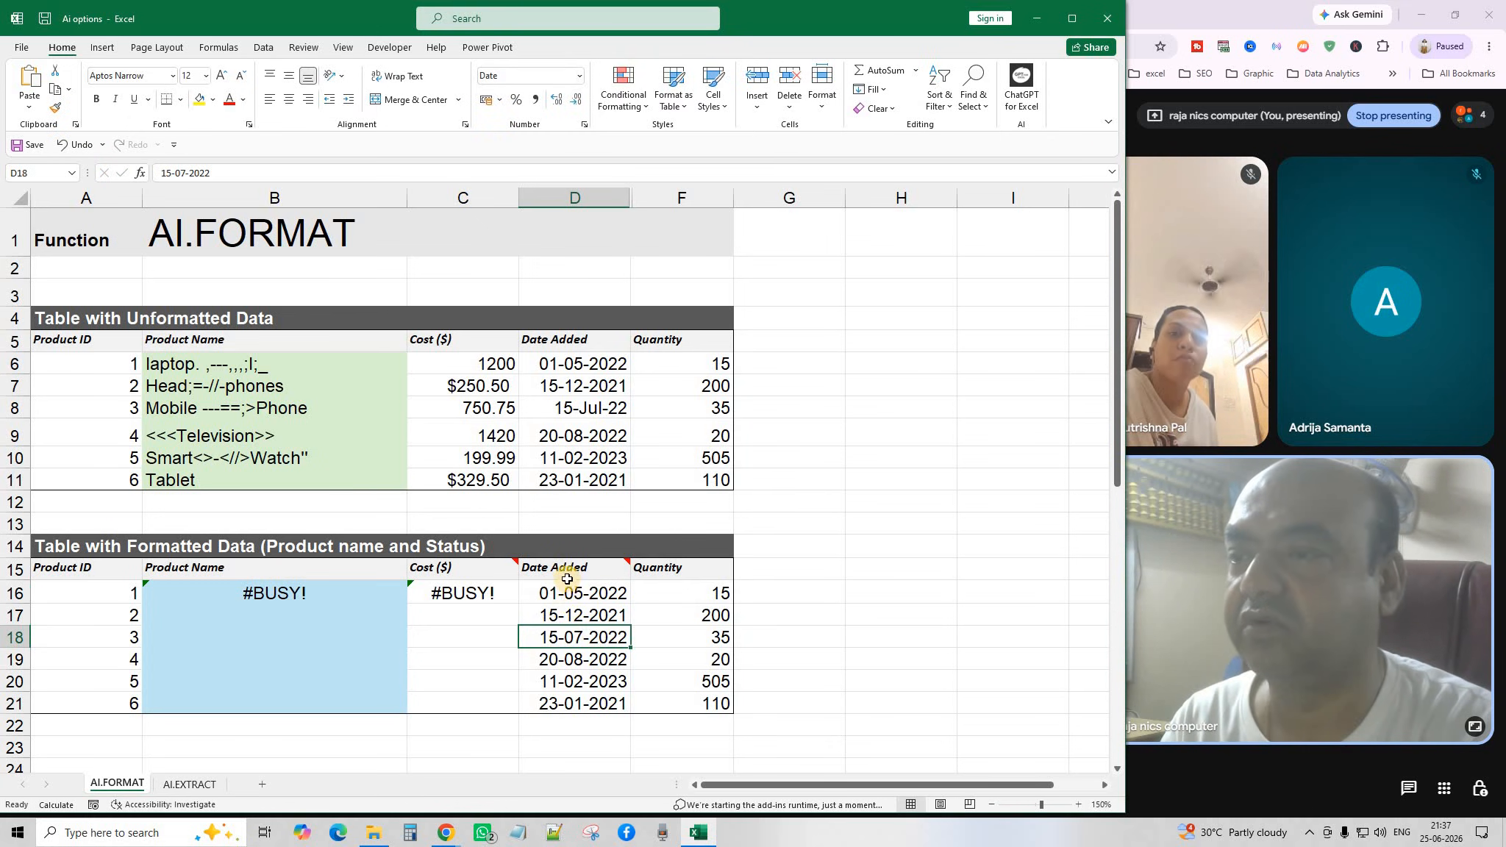
double_click(565, 617)
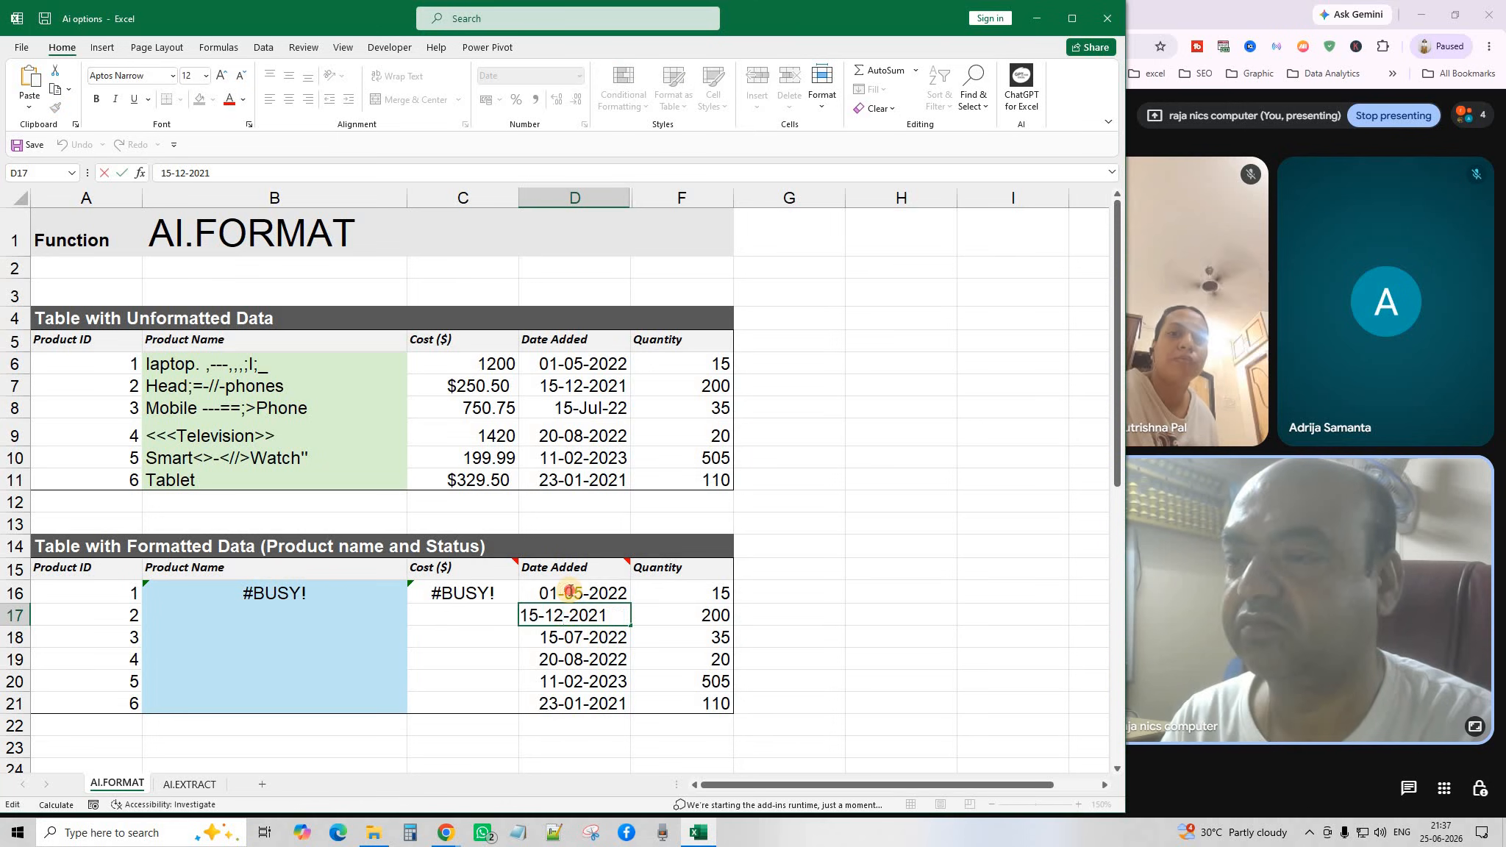
double_click(571, 594)
left_click(616, 601)
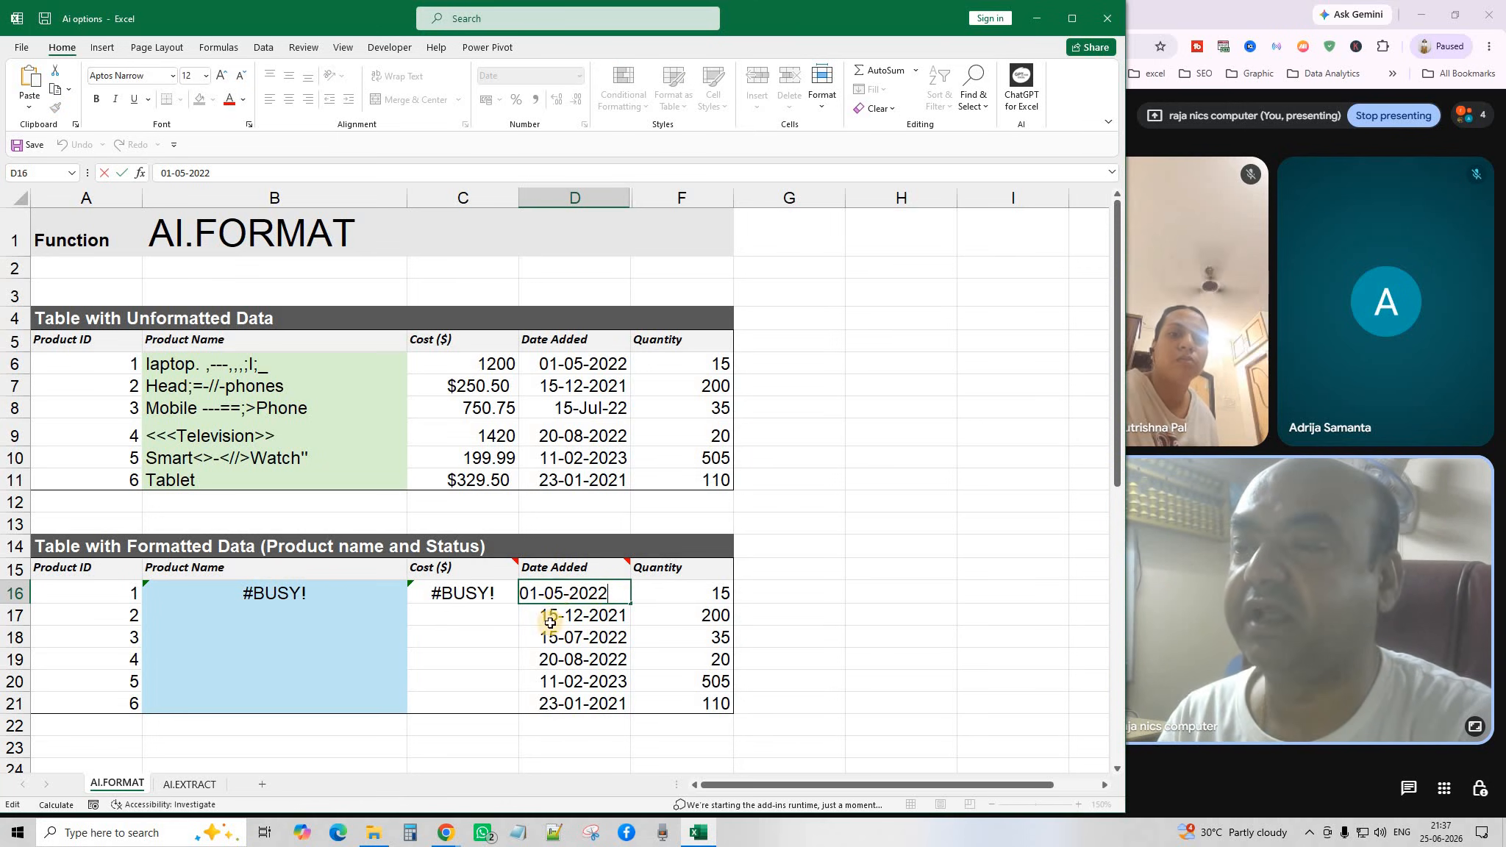
left_click(539, 621)
double_click(485, 598)
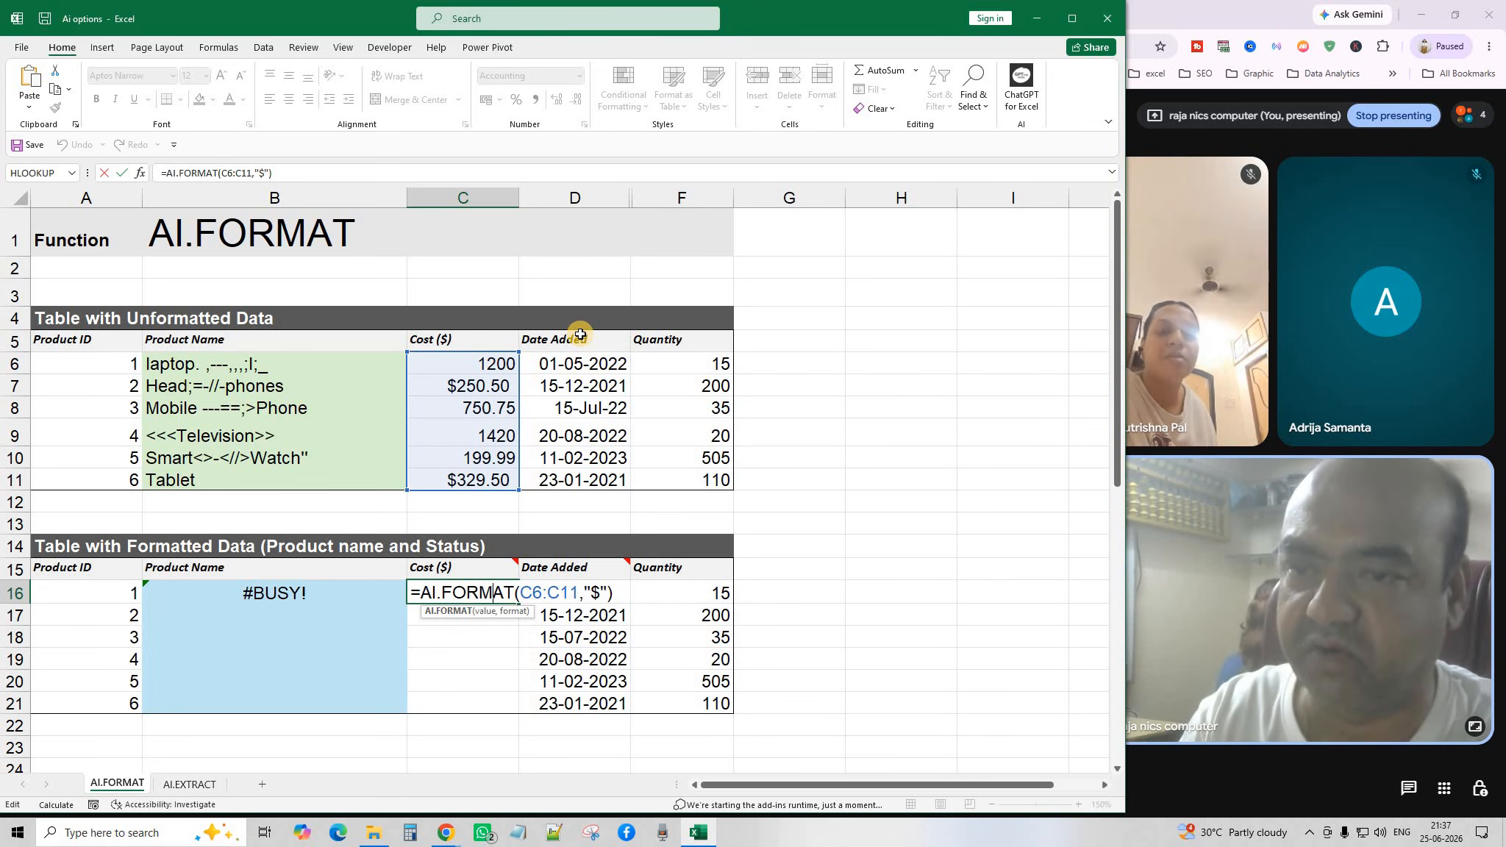
key("Return")
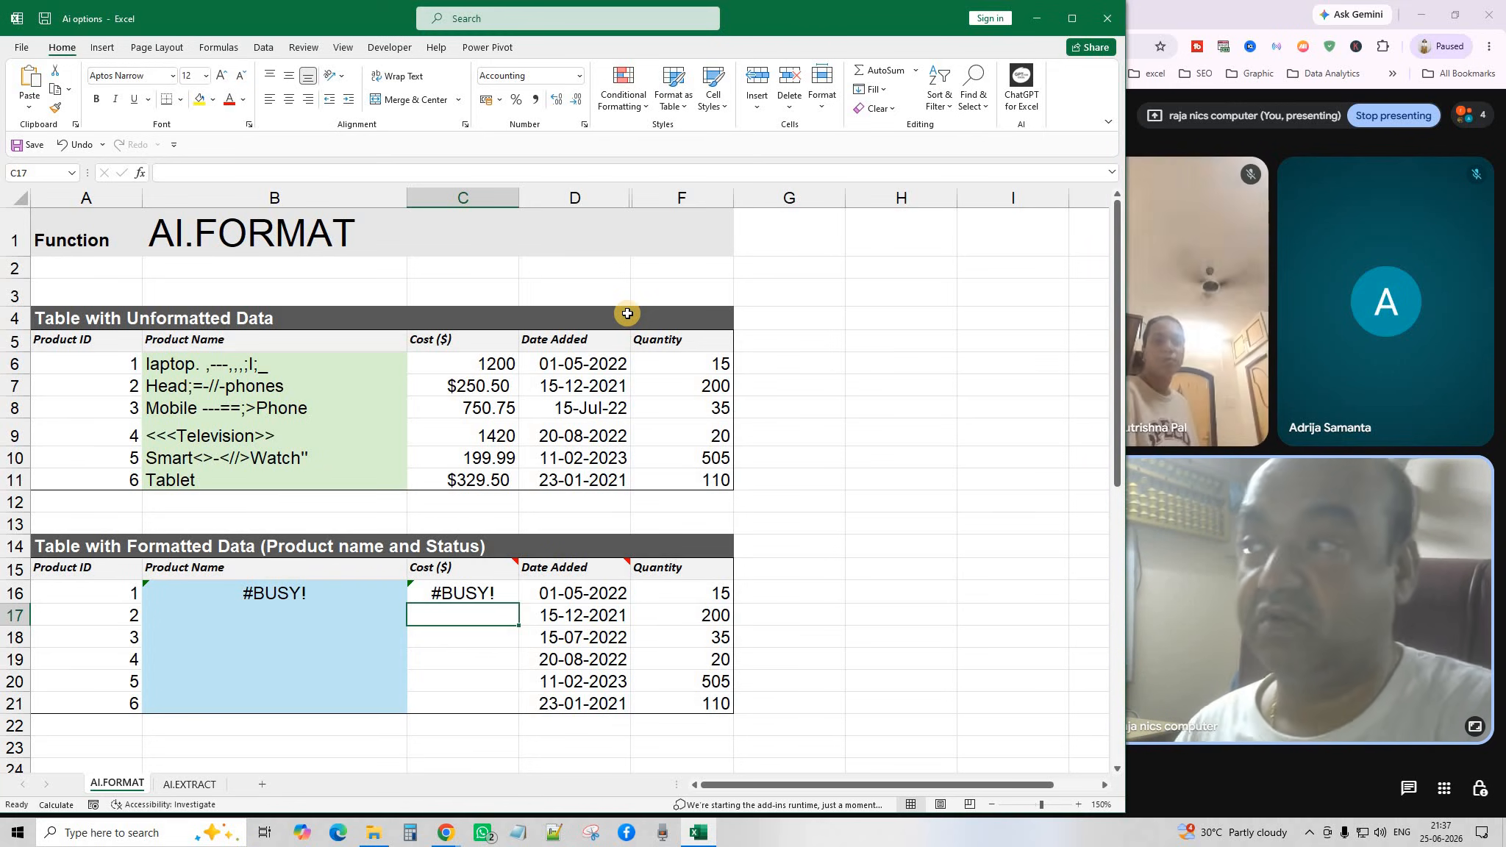
Close Excel with Don't Save and open a new Chrome tab on Google.
left_click(1107, 19)
left_click(754, 432)
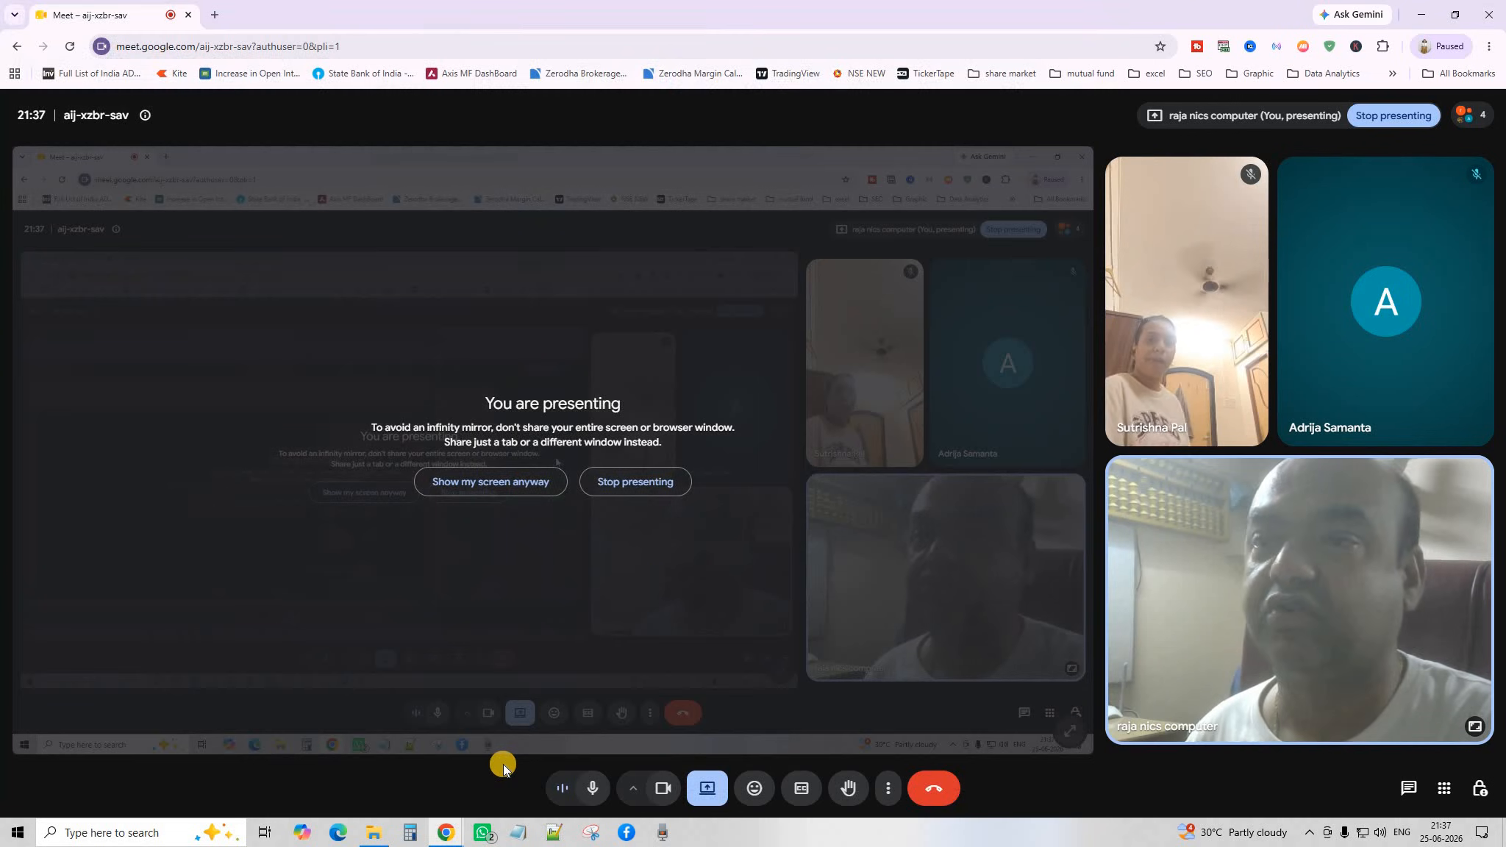
mouse_move(448, 837)
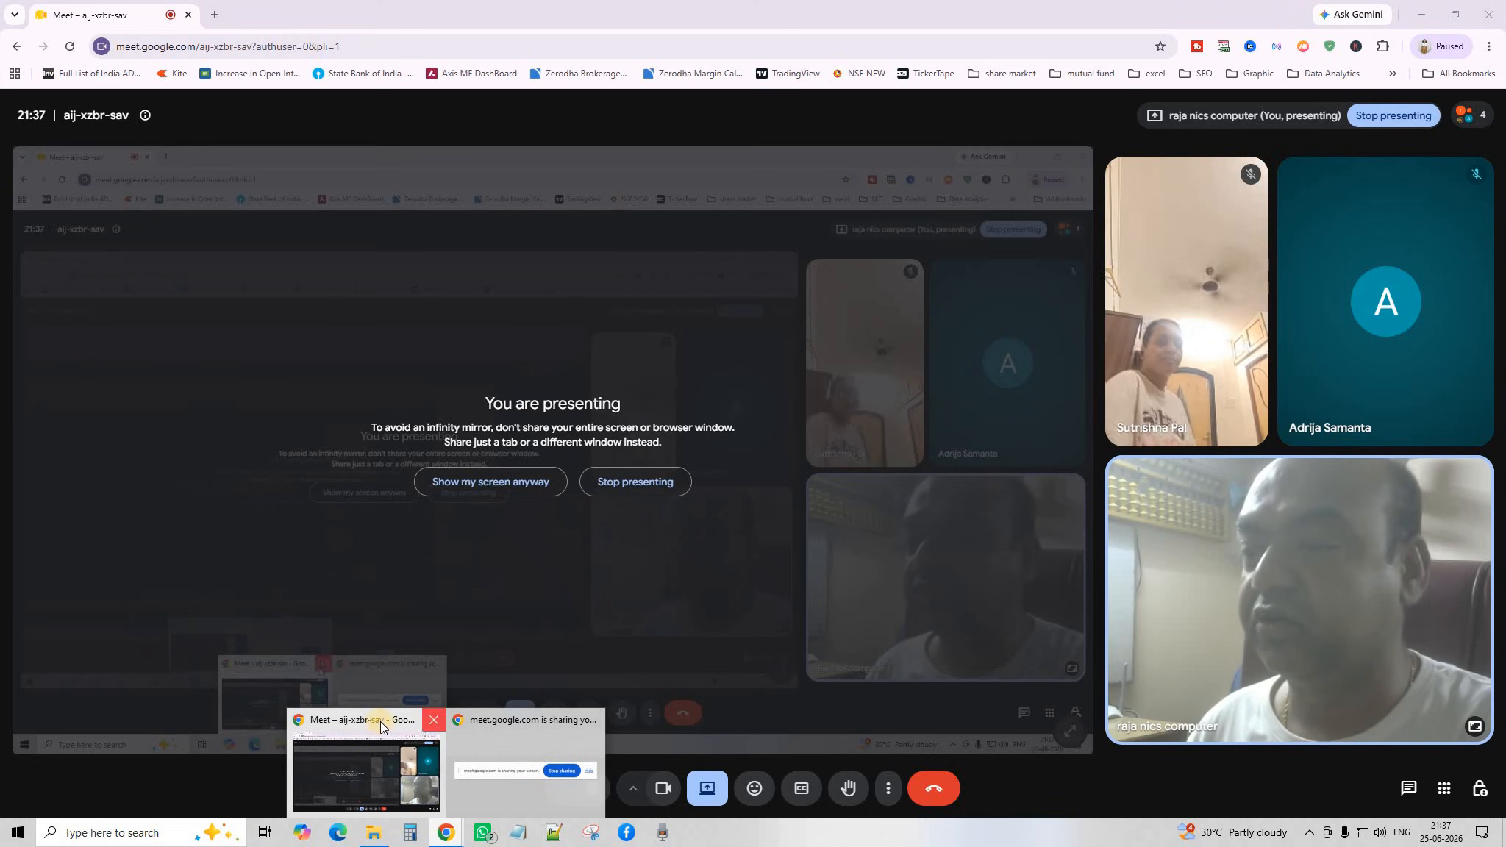
left_click(214, 15)
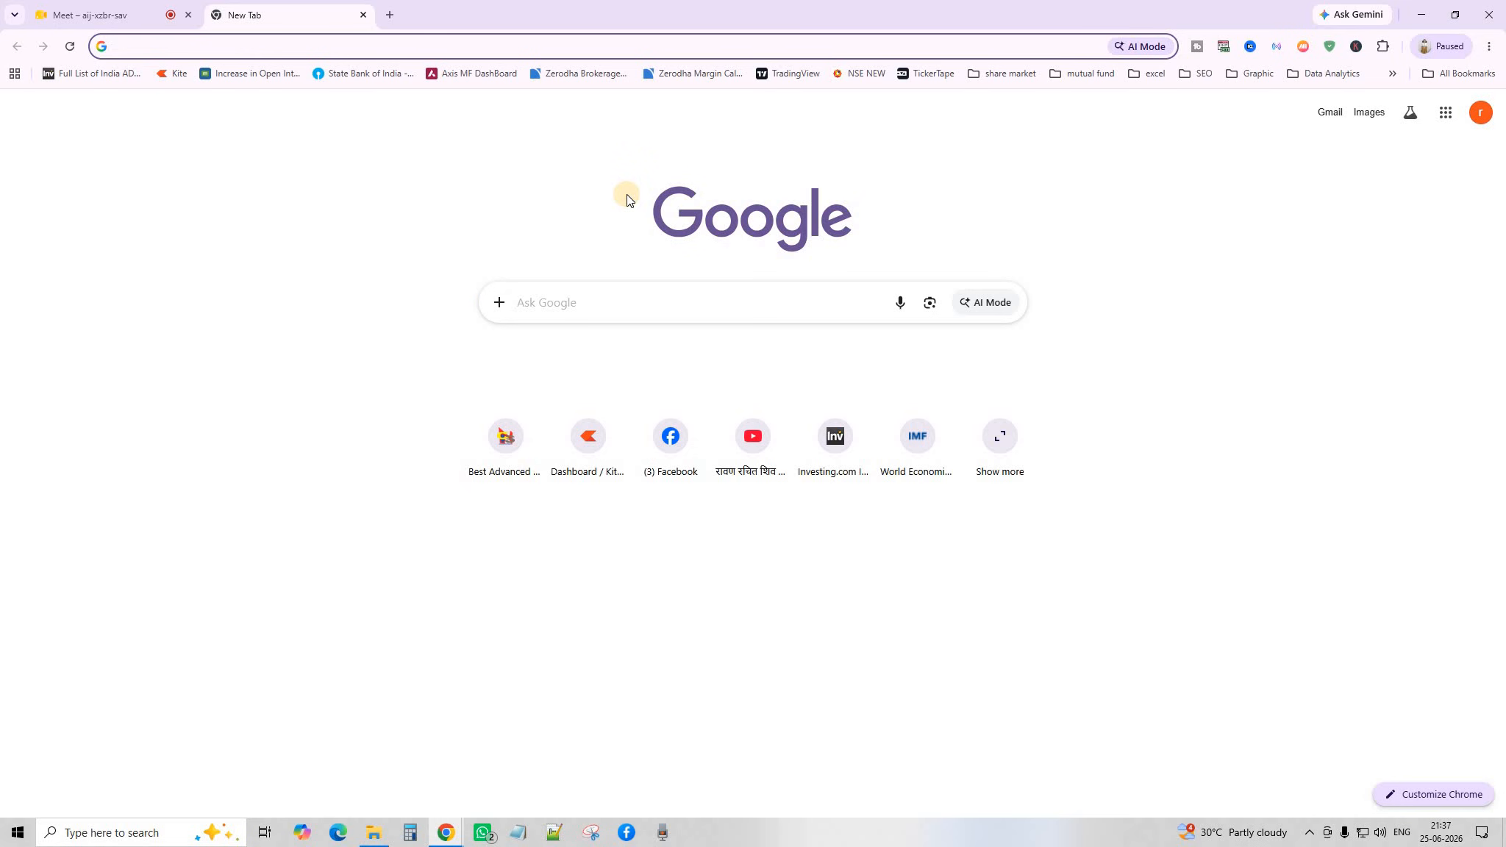
Search 'ghatpgt', open the ChatGPT site, and detach it into its own Chrome window.
type("ghat")
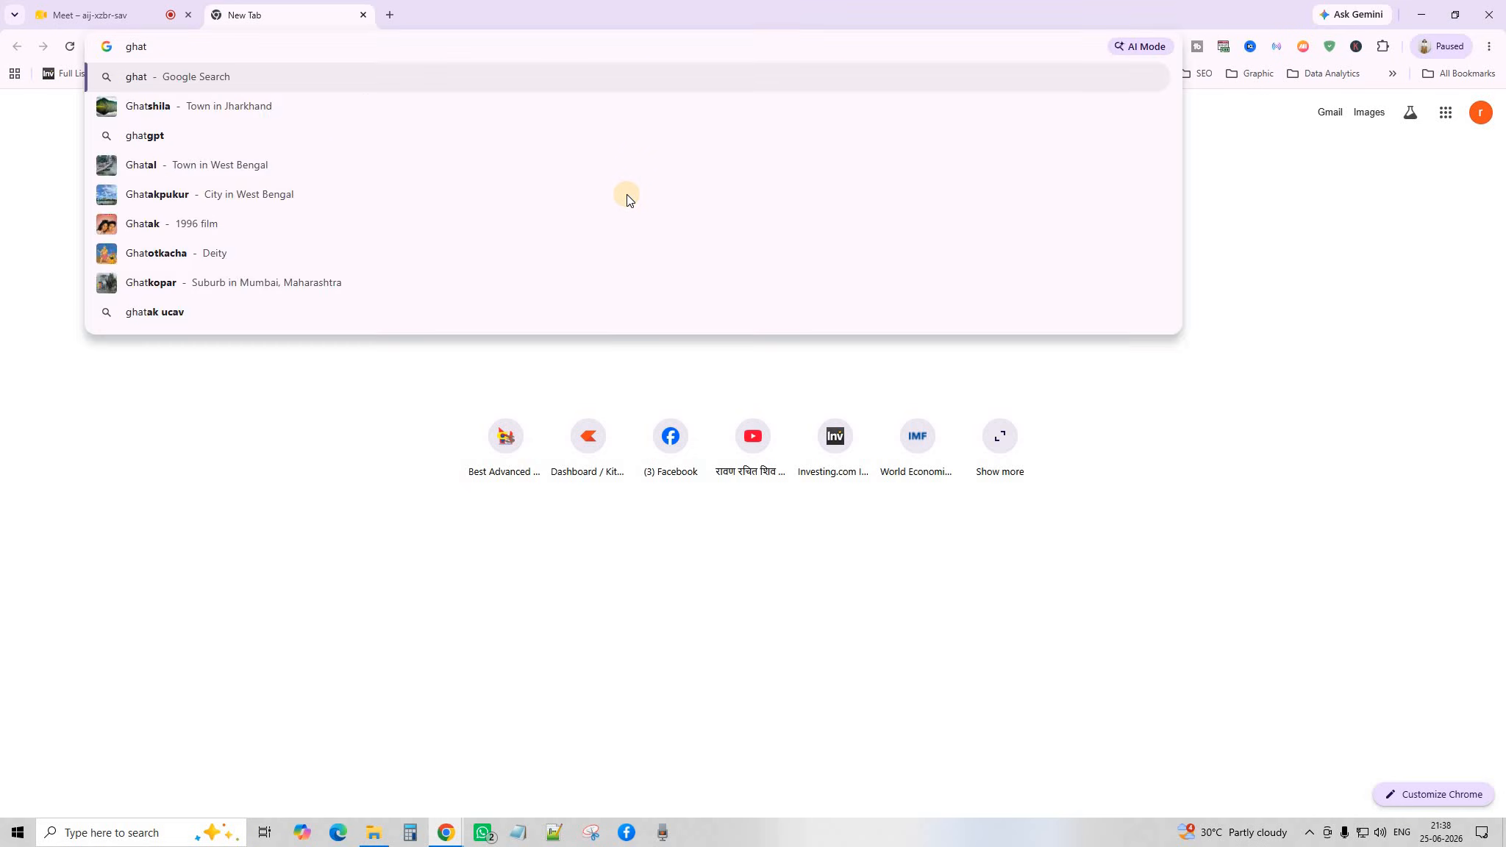
type("pgt")
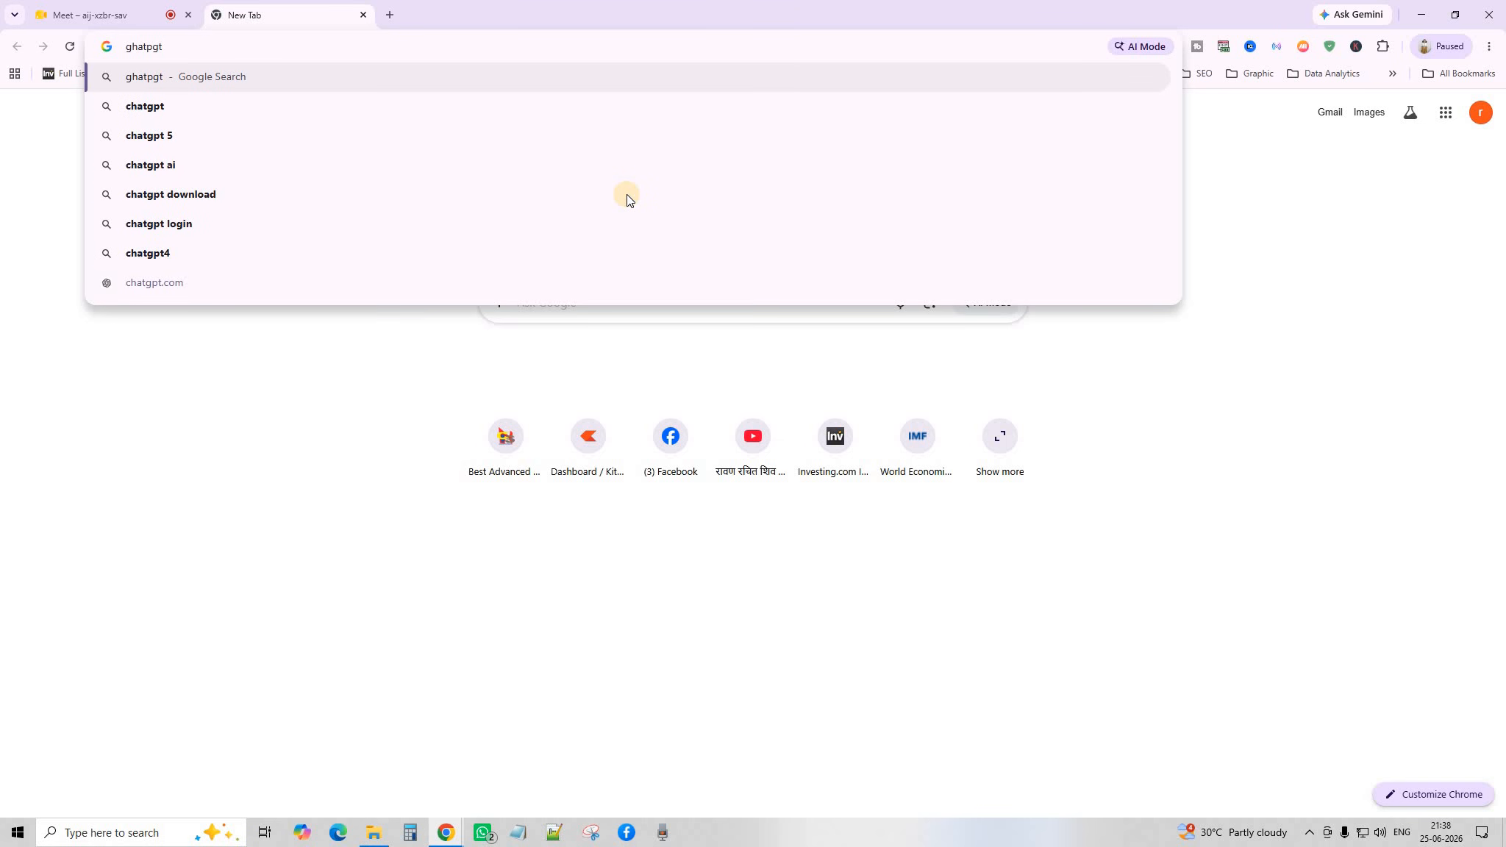
key("Return")
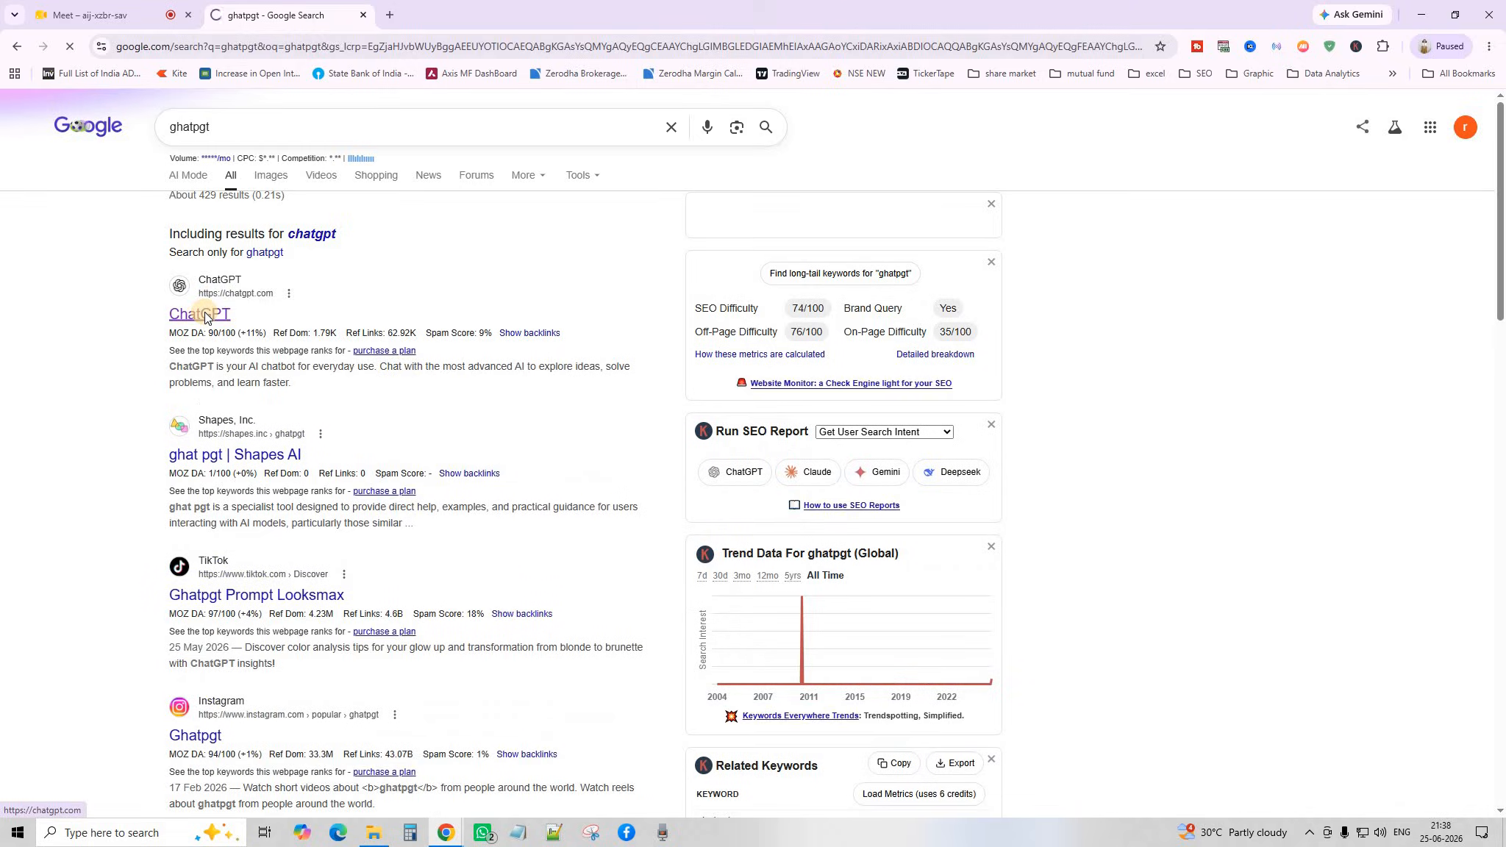
left_click(206, 314)
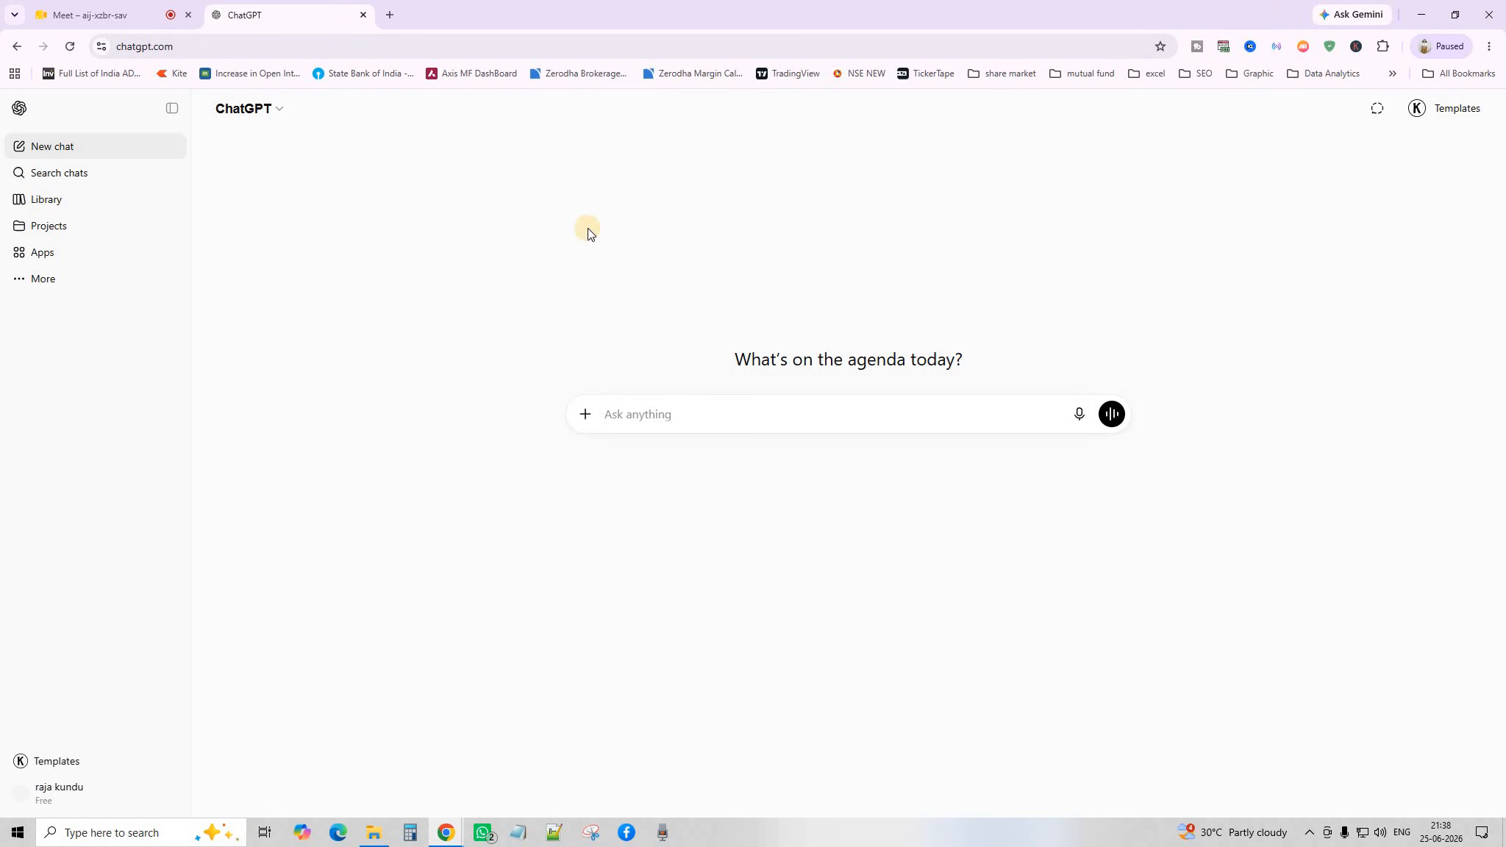
left_click_drag(280, 15, 170, 104)
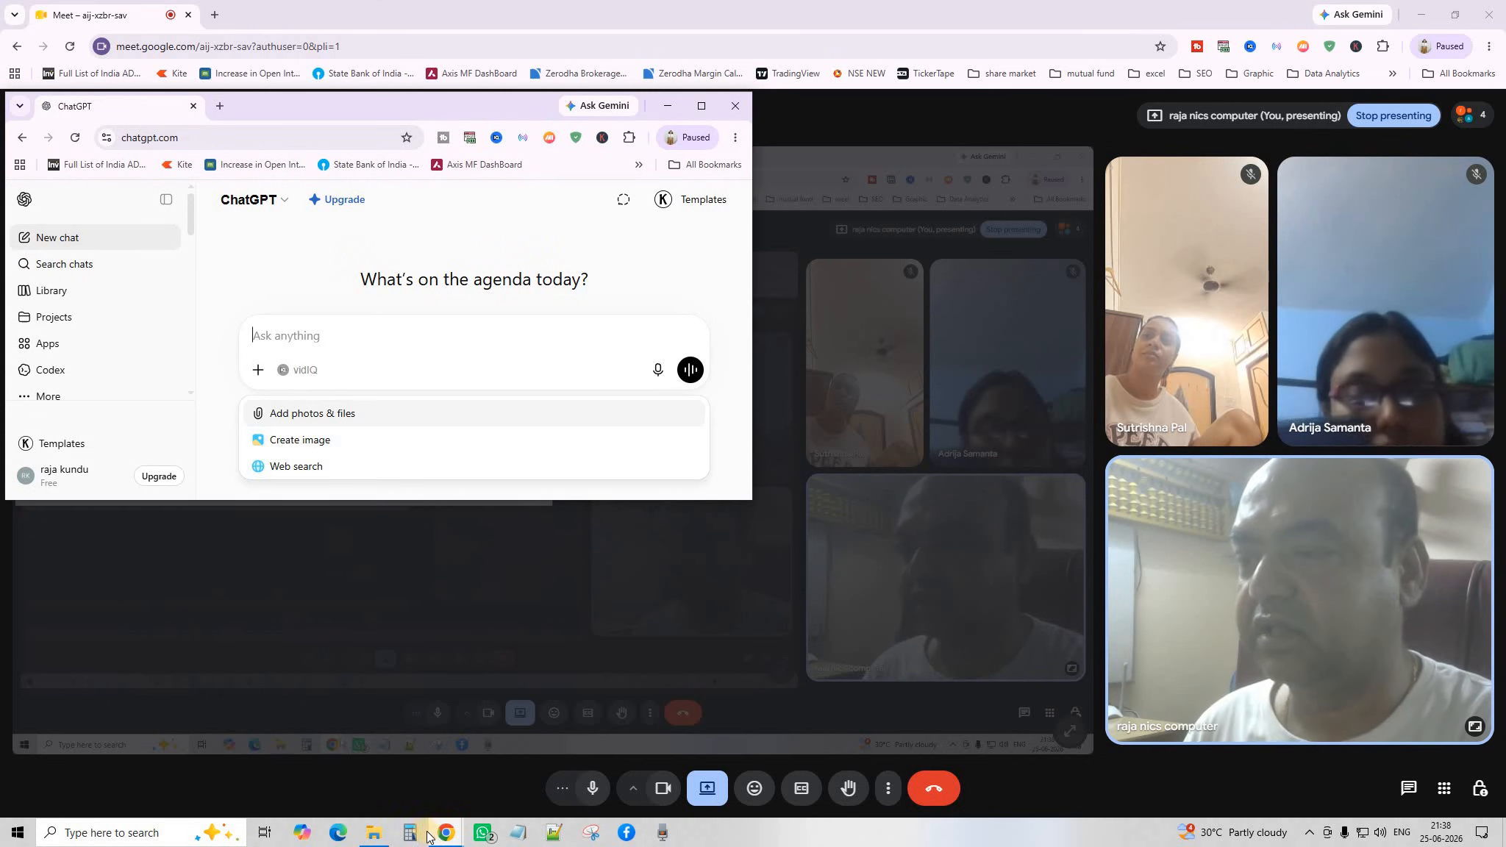
Open the 'AI in Excel' workbook from the AI folder and show the ChatGPT add-on options.
left_click(374, 832)
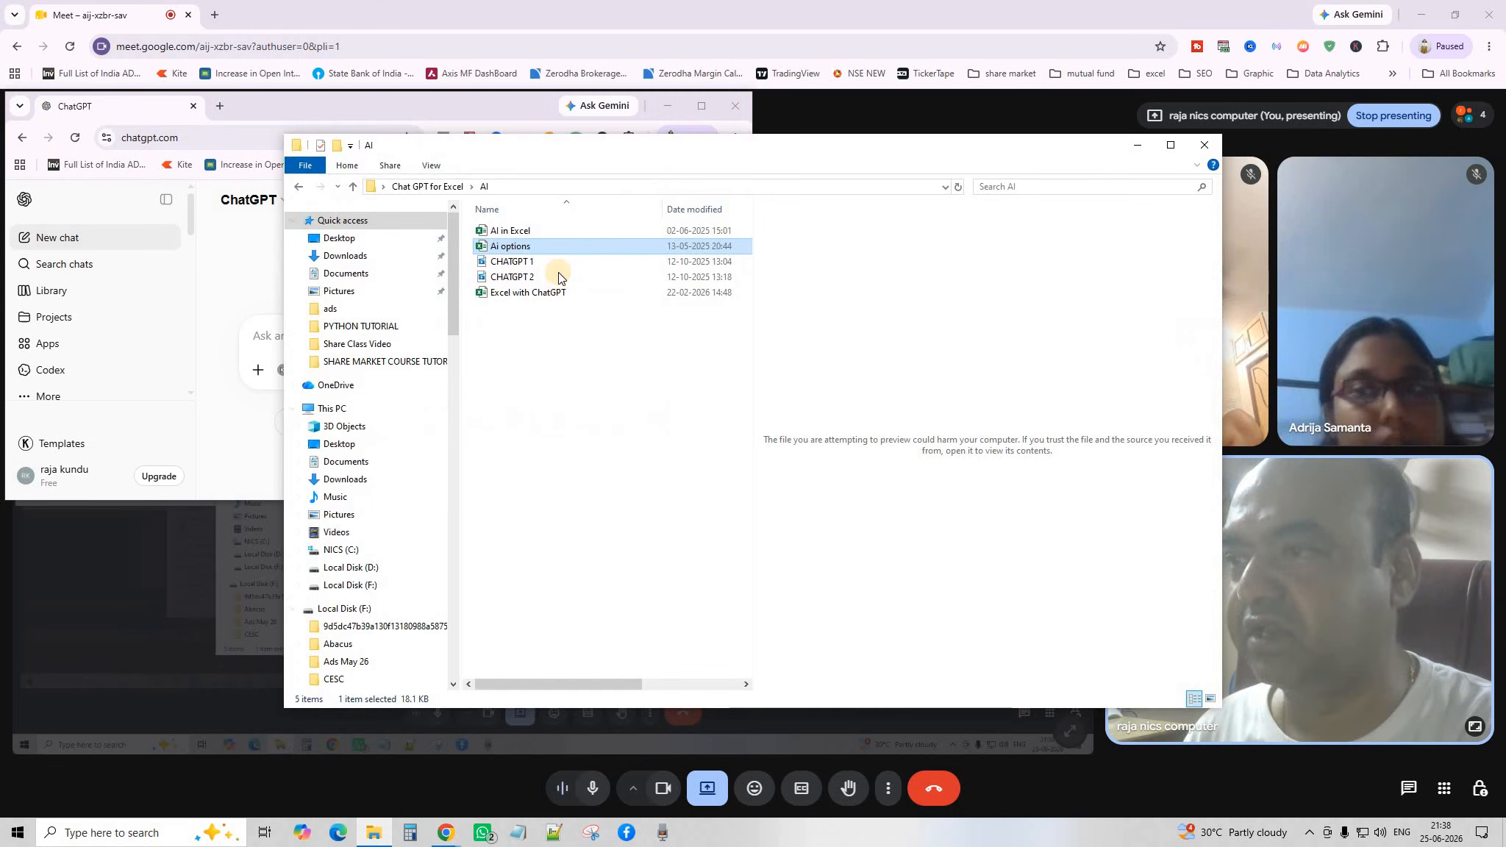
double_click(517, 231)
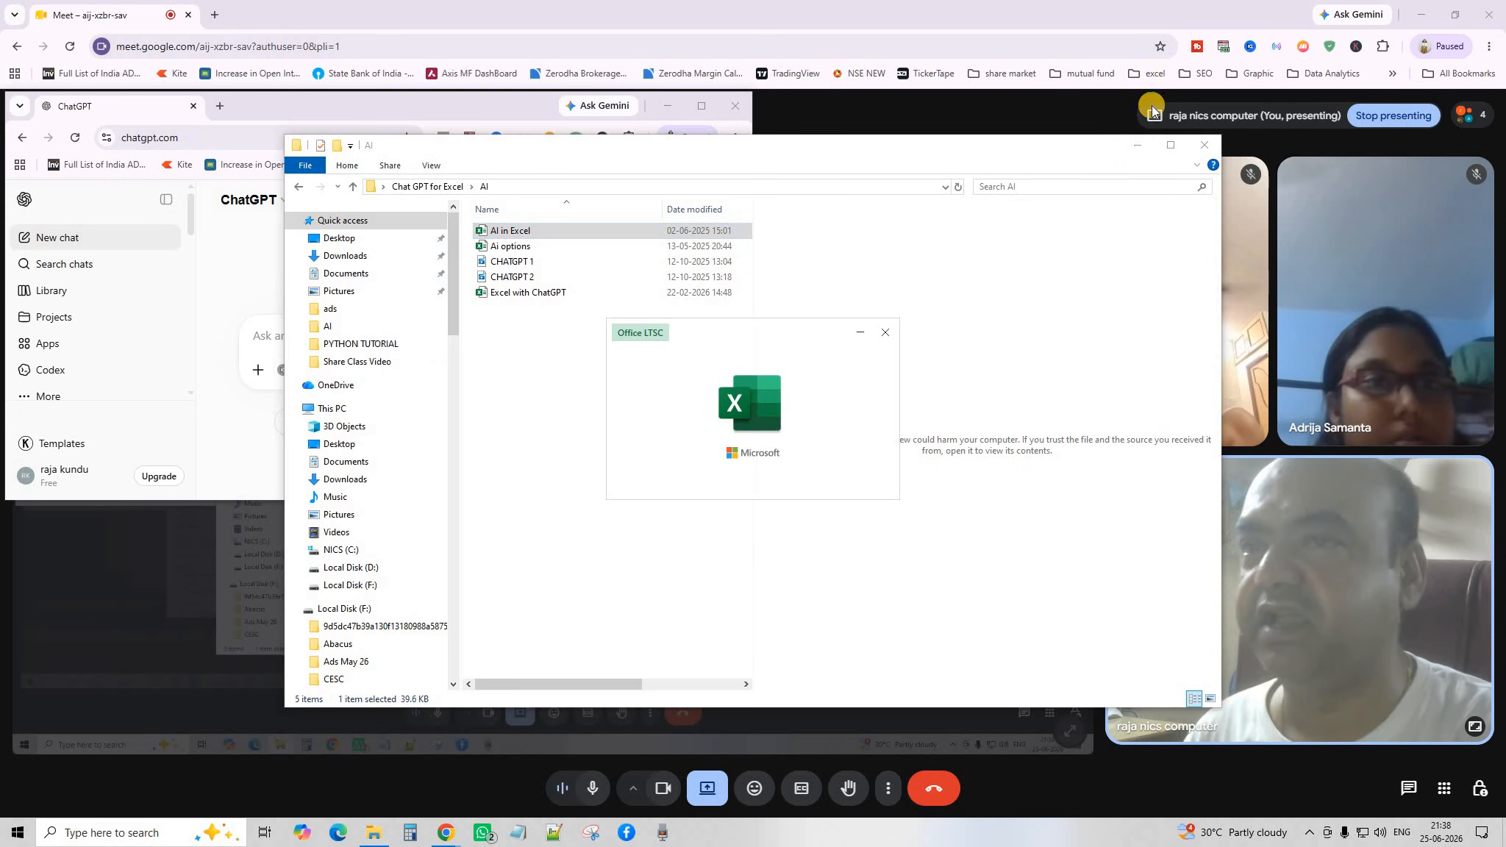
left_click(1138, 147)
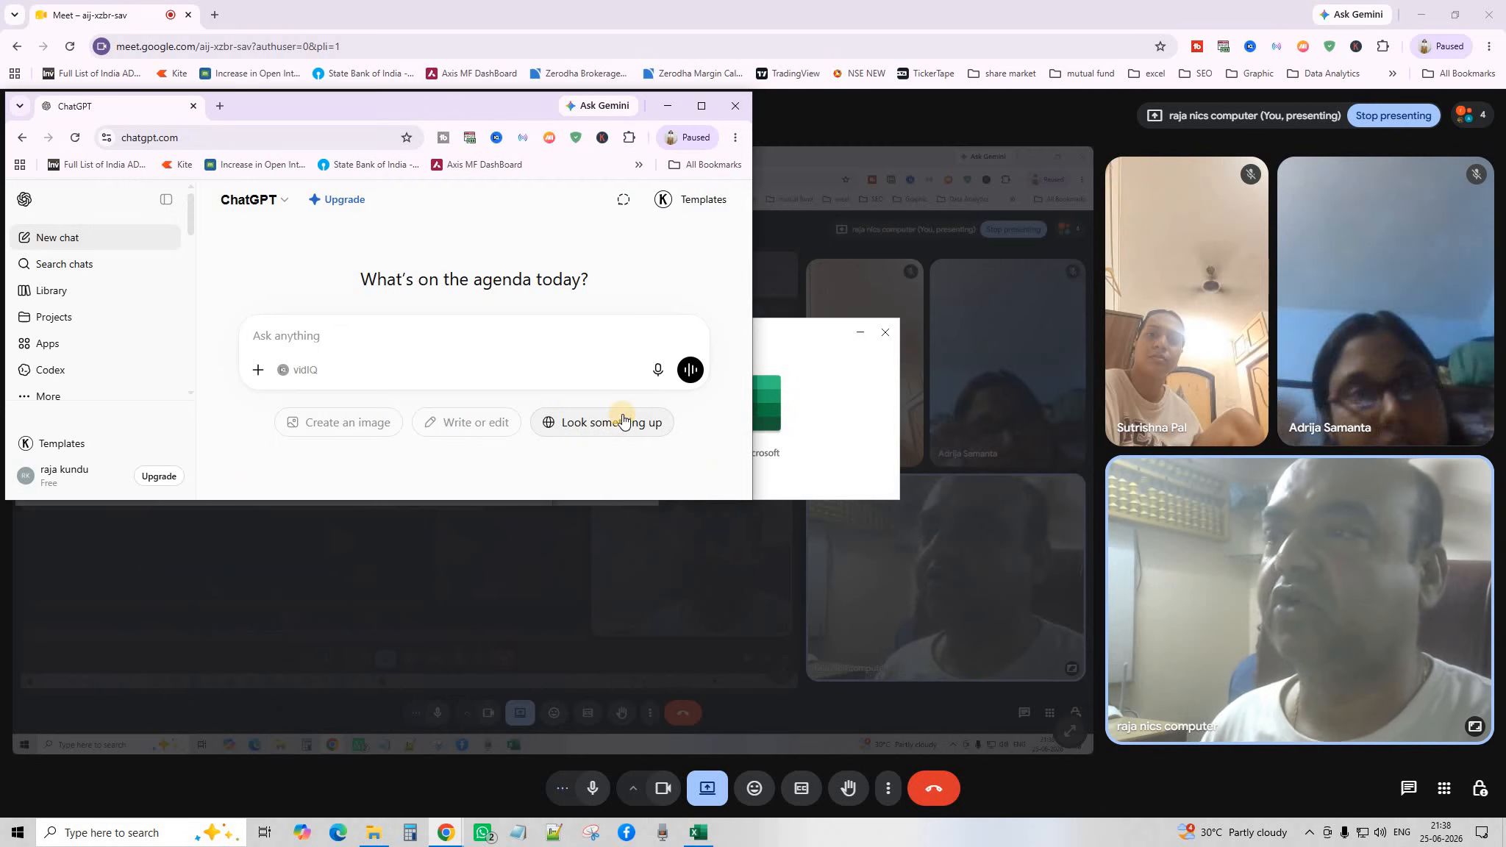
left_click(623, 420)
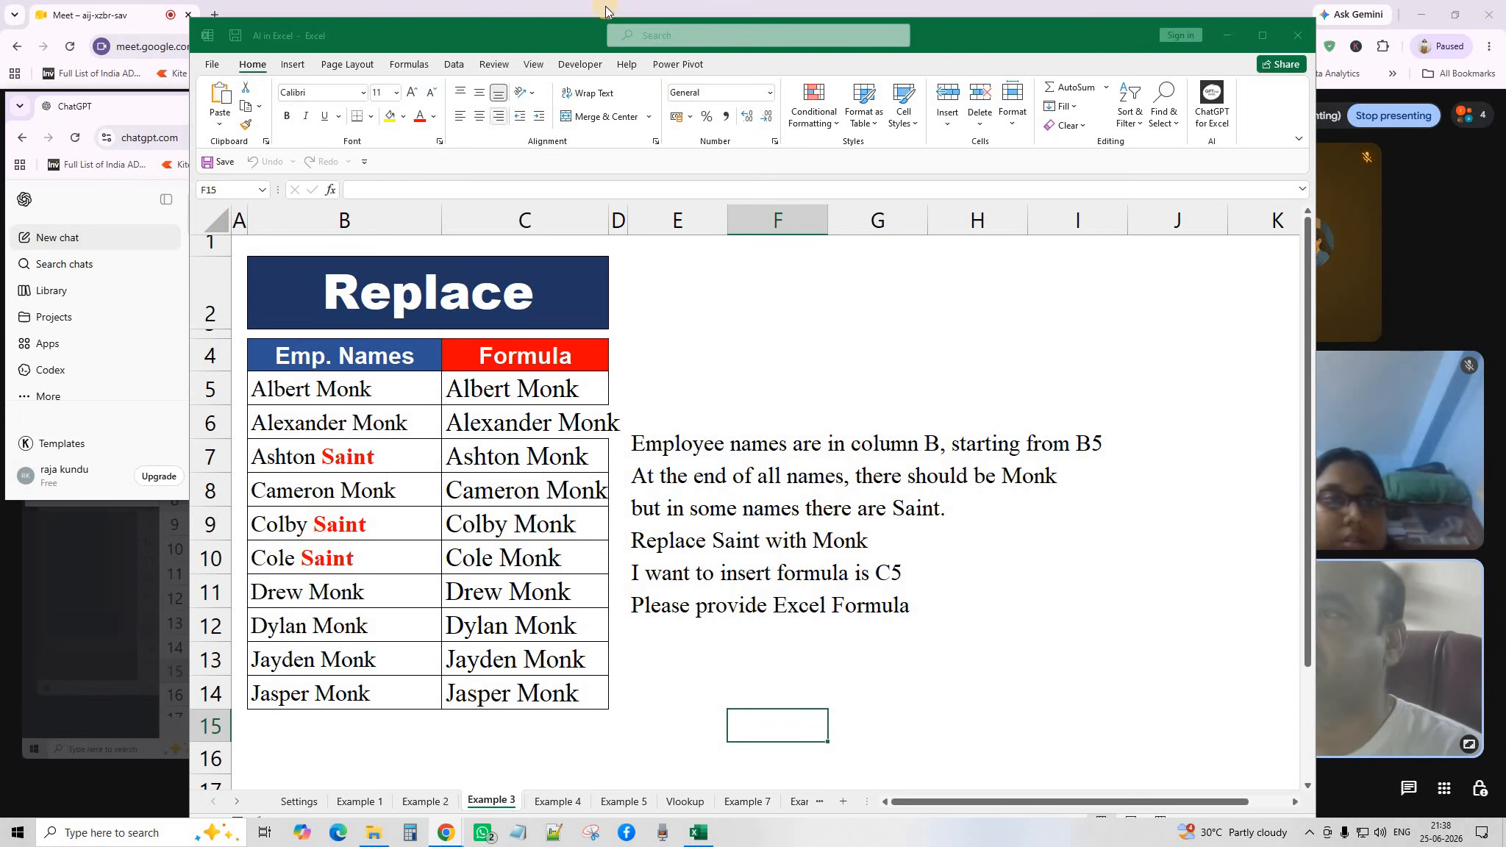
Move Excel left, switch to Example 1, and resize the ChatGPT window beside it.
left_click_drag(478, 34, 285, 18)
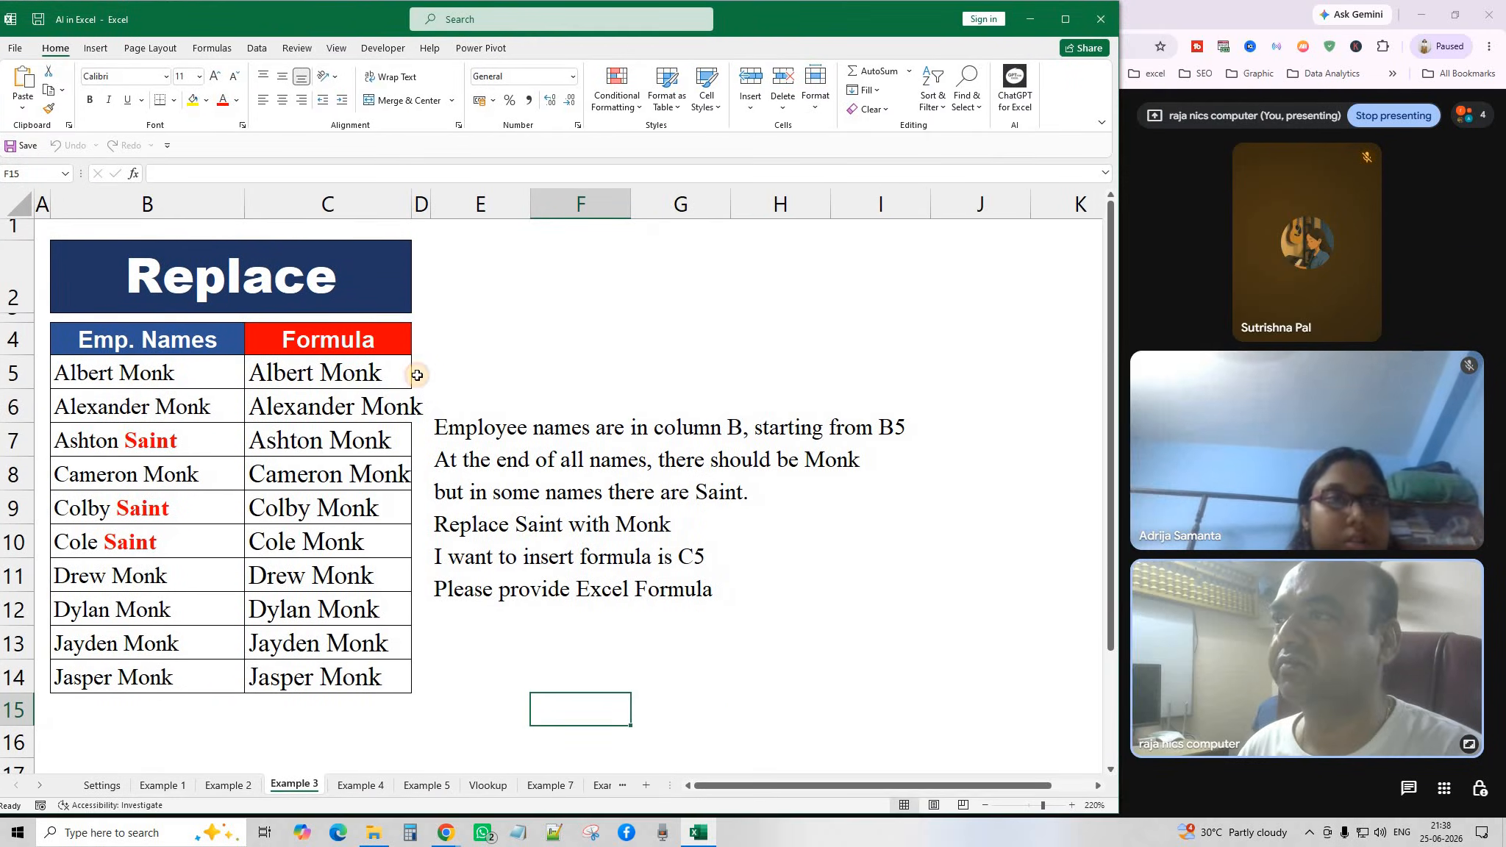
left_click(162, 787)
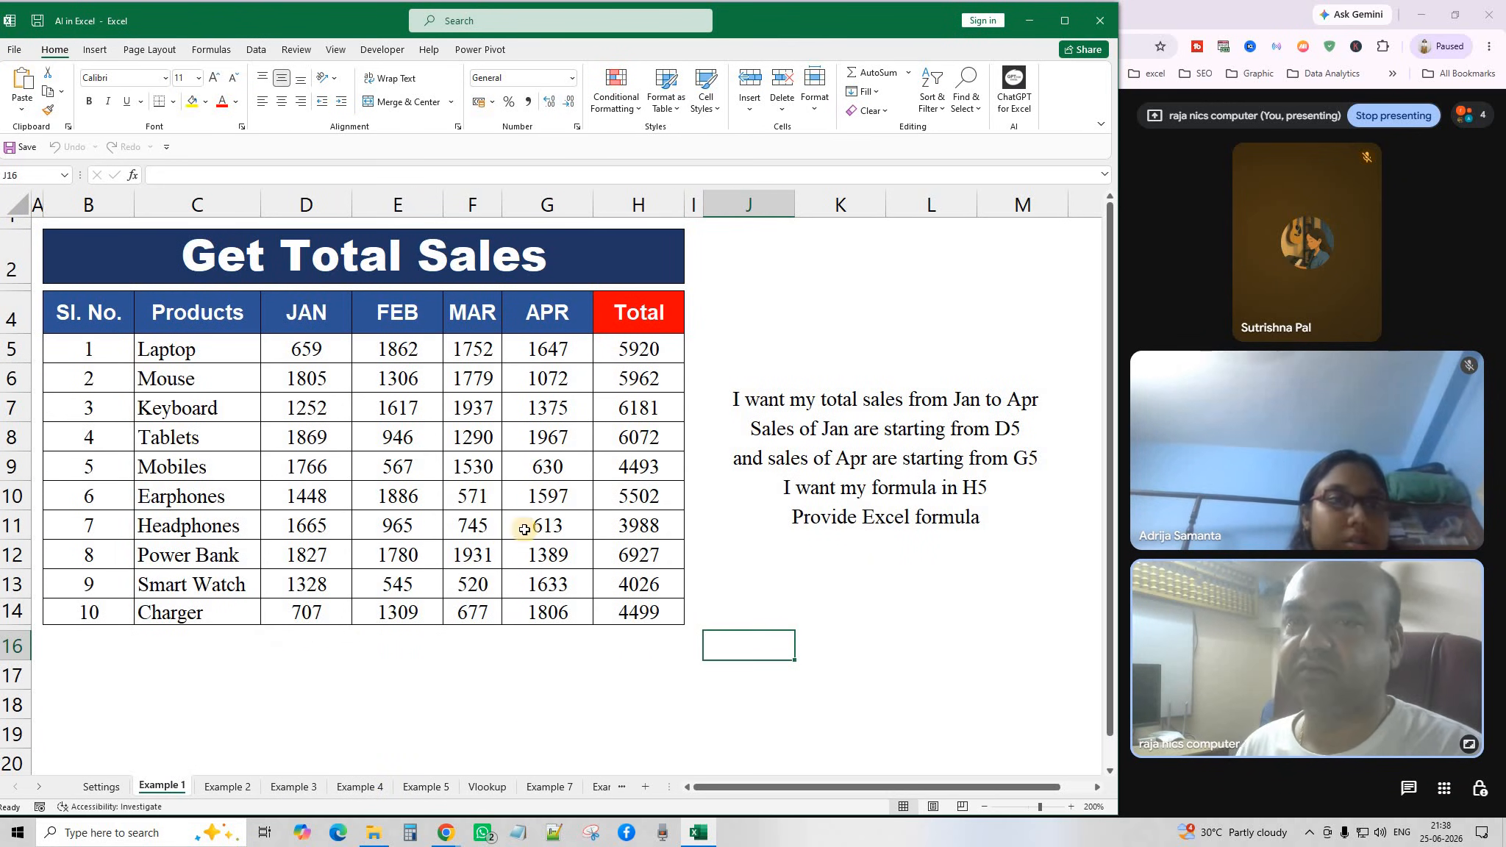
left_click(446, 832)
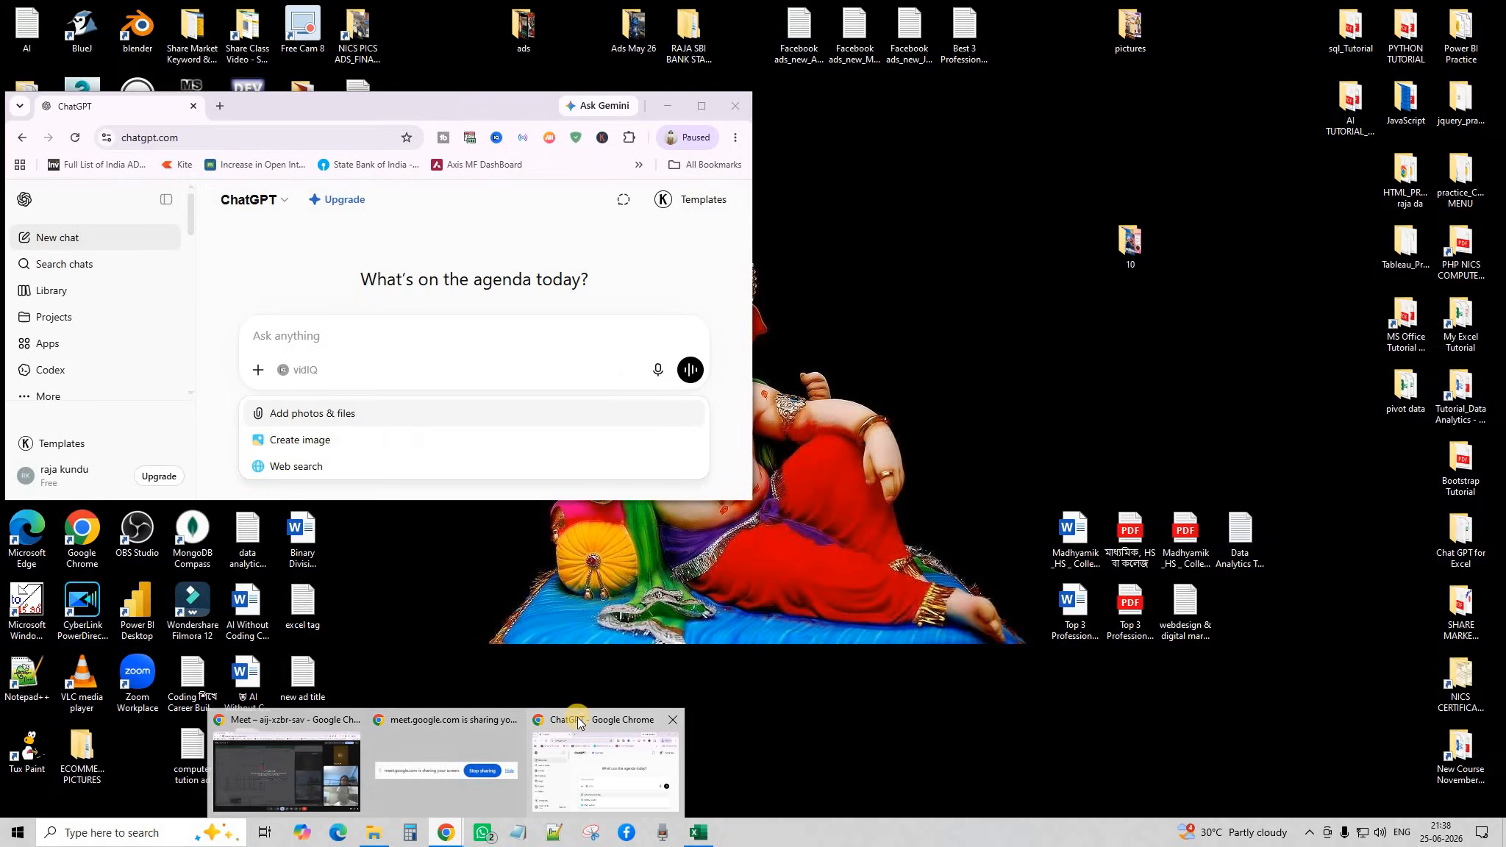
left_click(578, 716)
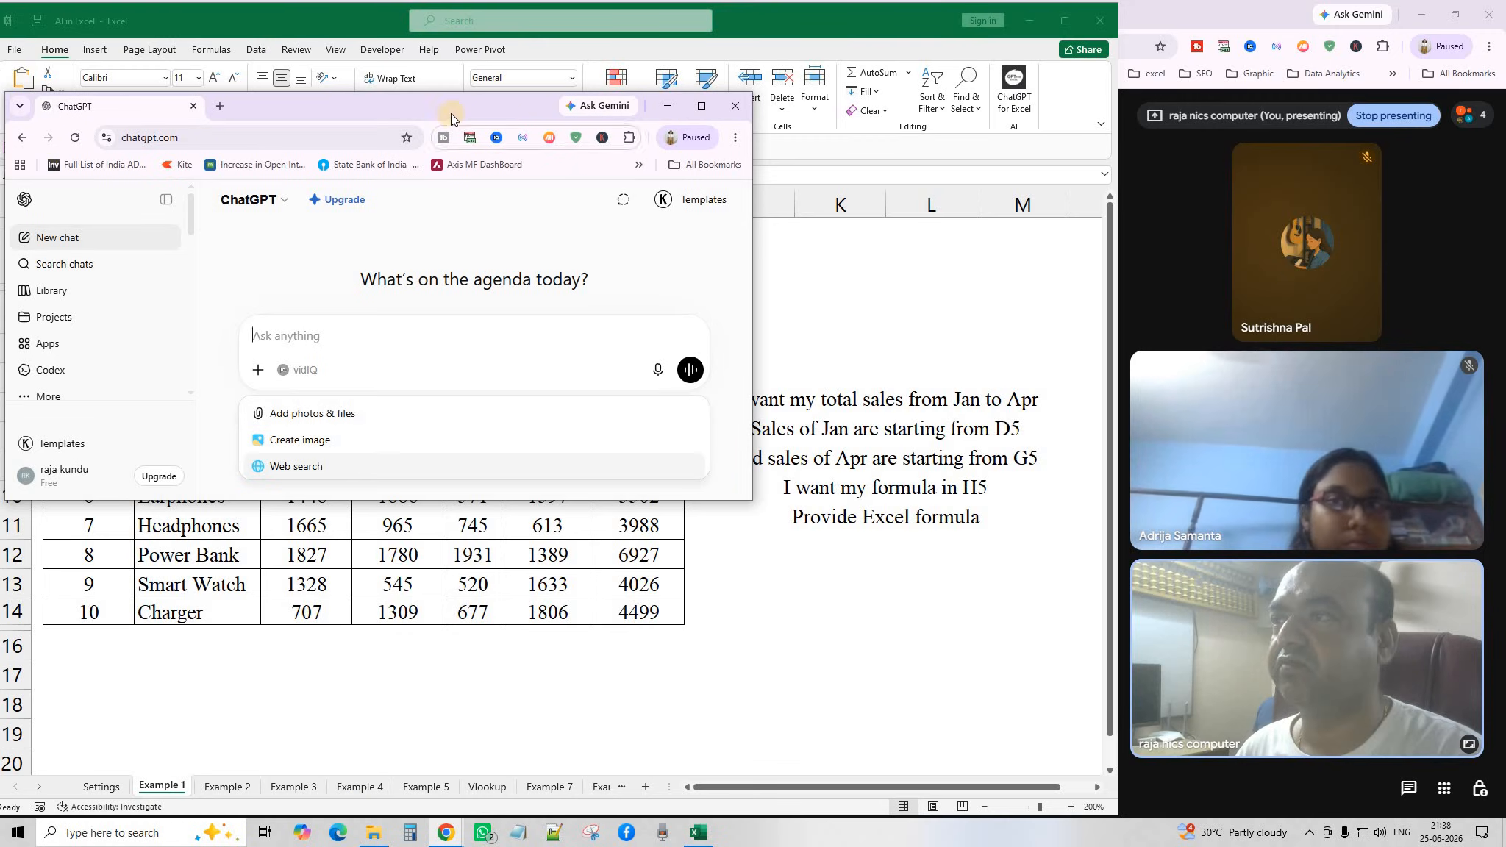
left_click_drag(758, 318, 450, 16)
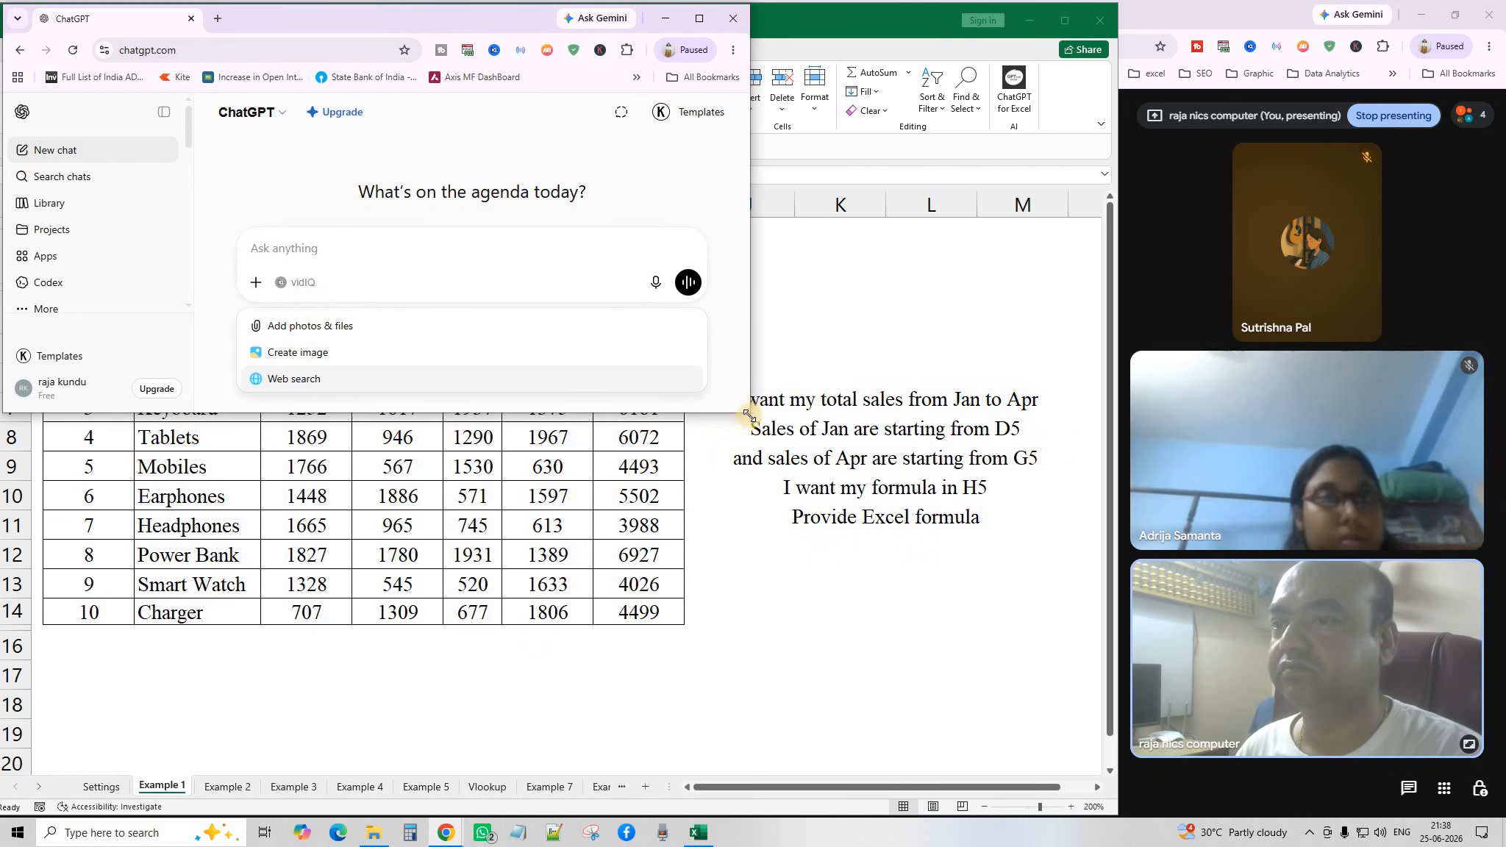
left_click_drag(756, 429, 1103, 769)
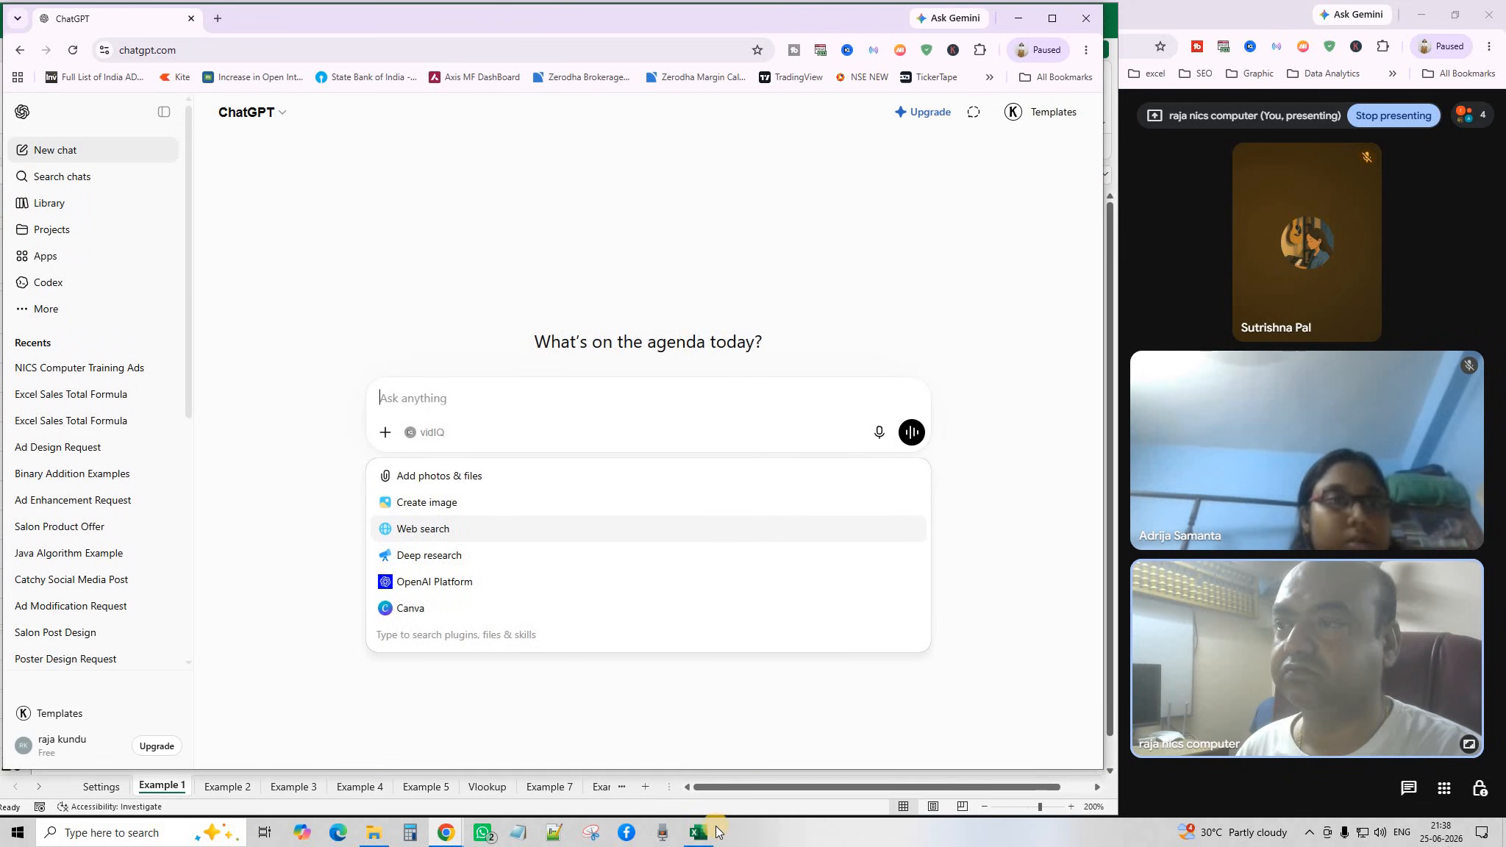
Switch between the Excel workbook and the ChatGPT window, ending on Excel.
left_click(174, 789)
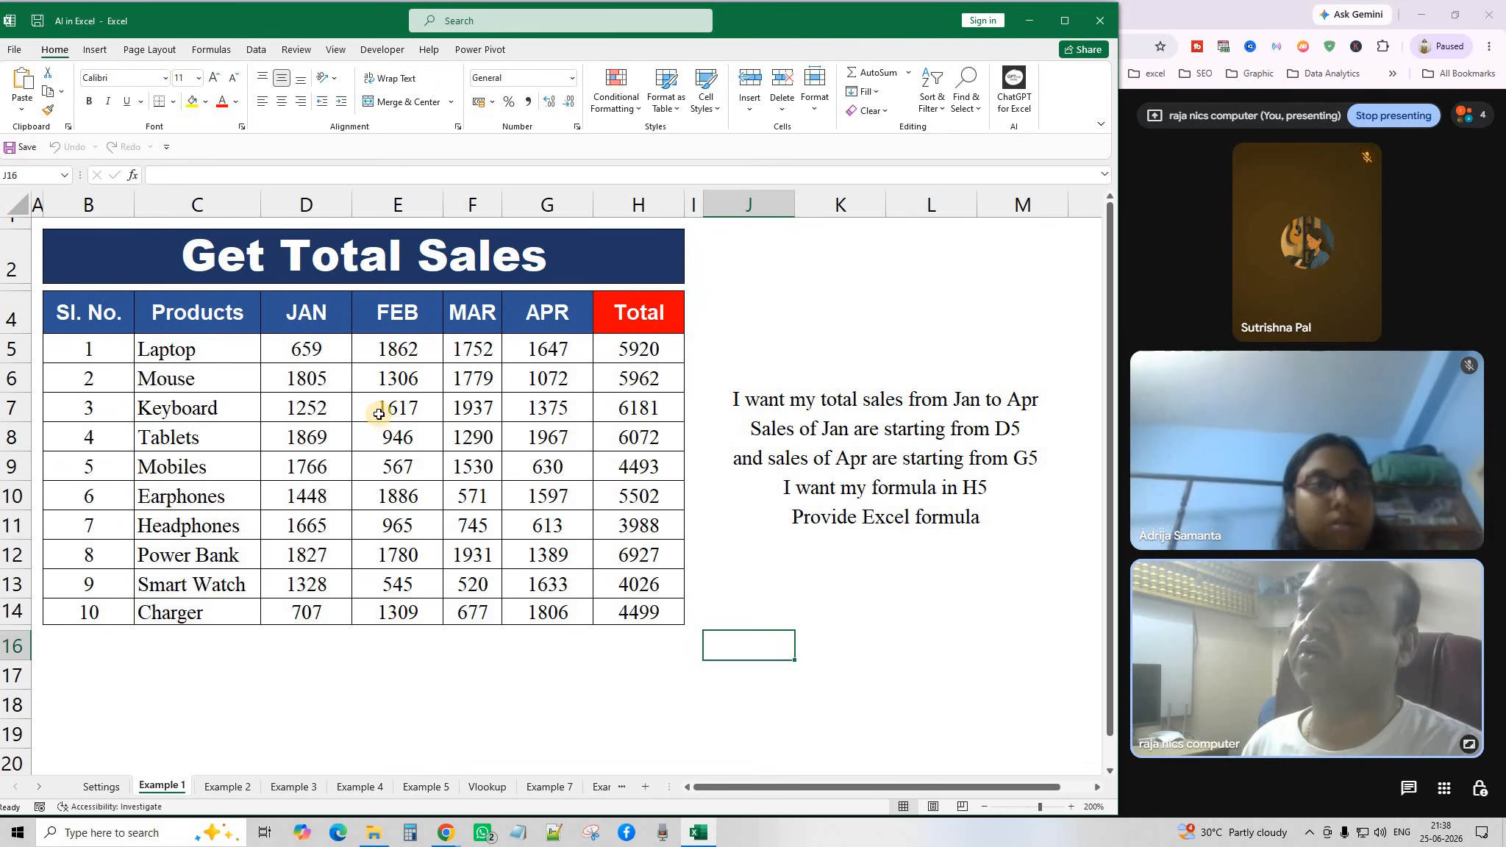
left_click(449, 831)
left_click(600, 765)
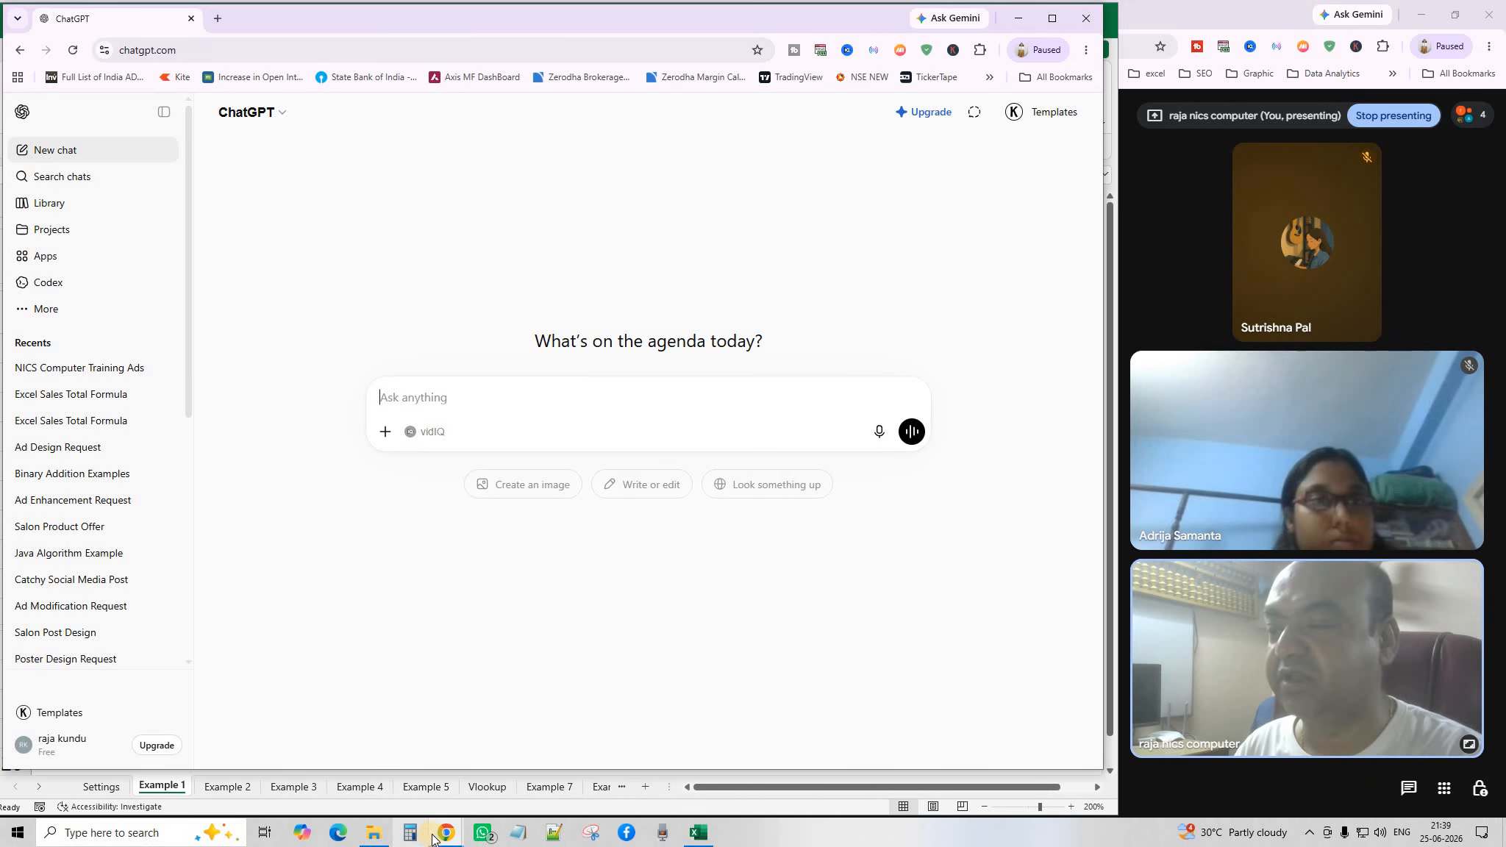
left_click(698, 832)
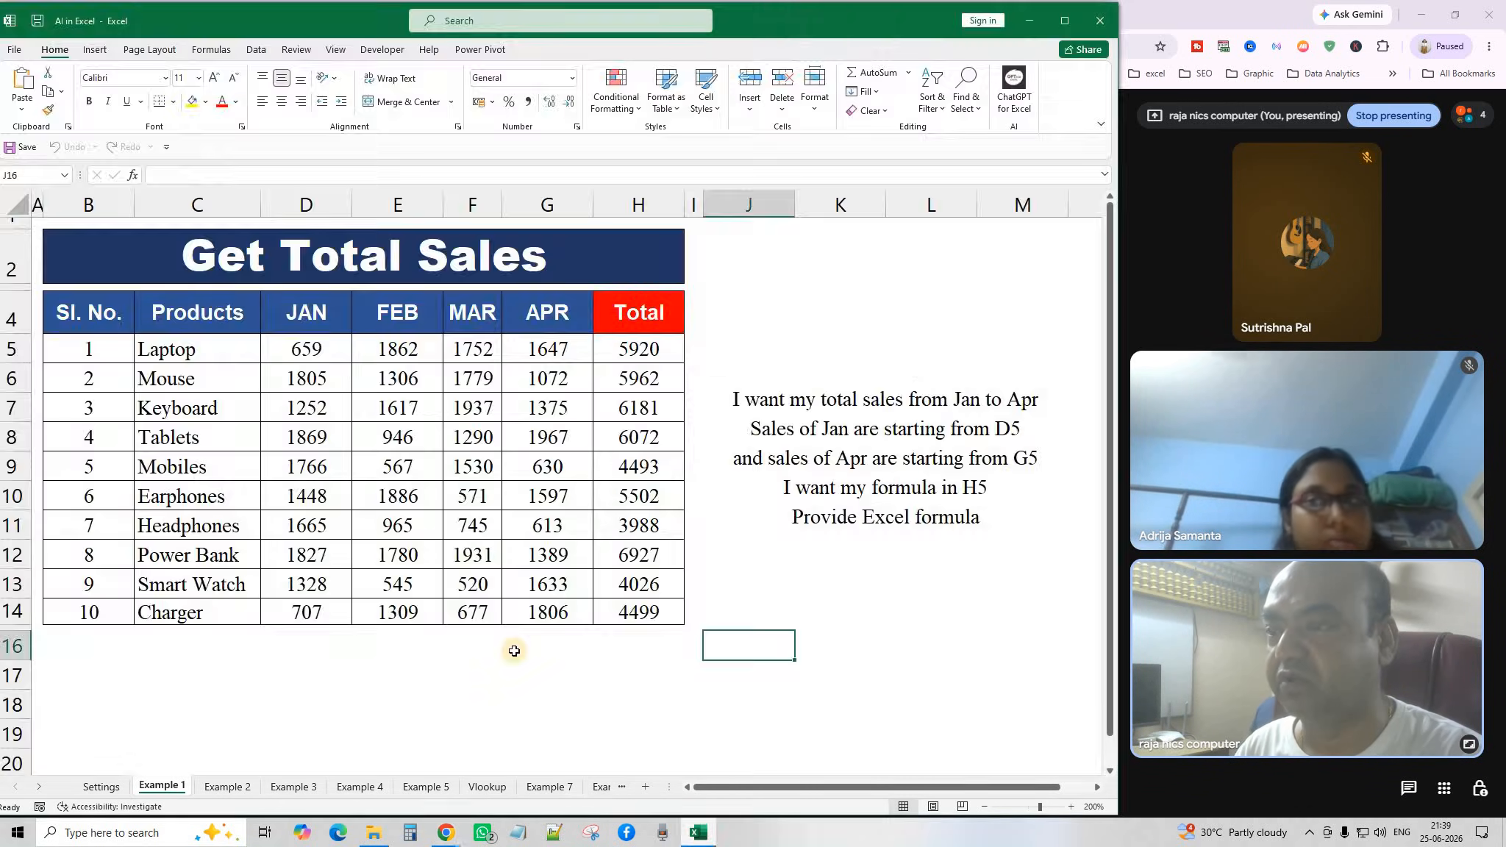
Review the D5:G14 monthly sales and clear the Total column H5:H14.
left_click(481, 489)
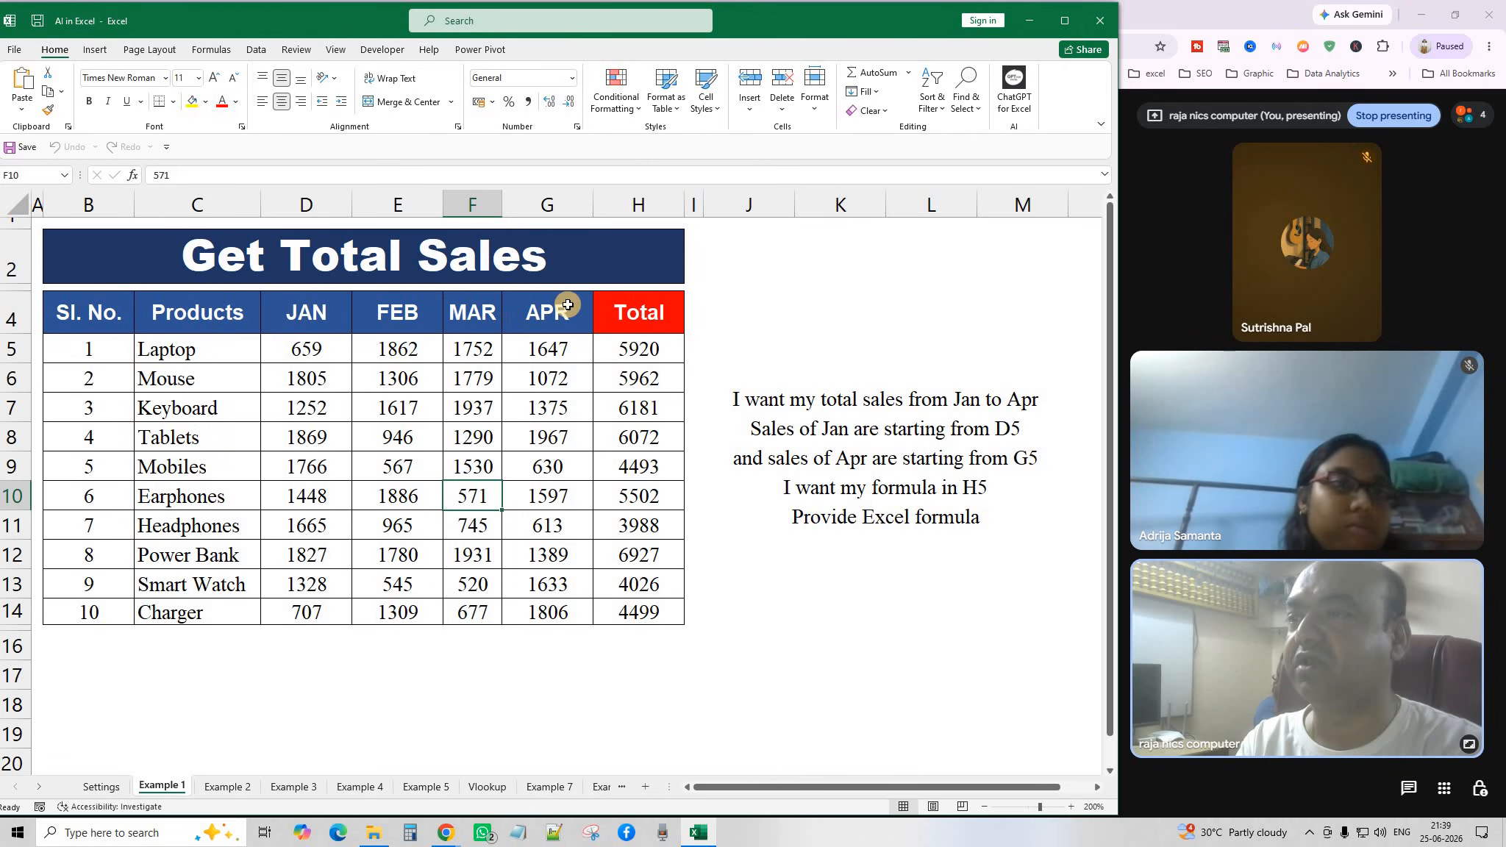
left_click_drag(324, 350, 513, 678)
left_click(514, 677)
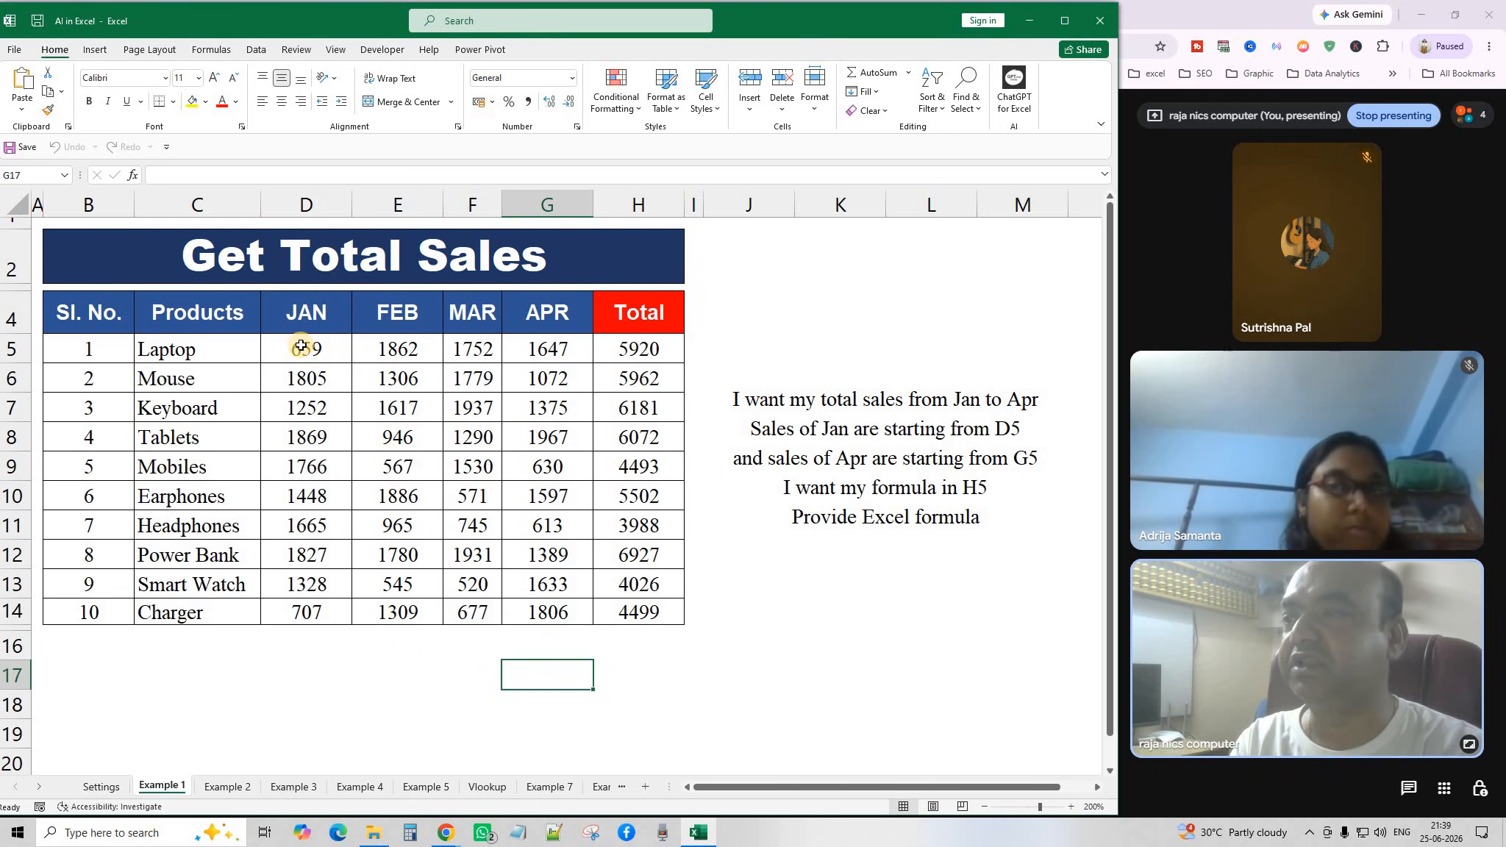
left_click_drag(306, 349, 545, 349)
left_click_drag(638, 348, 658, 619)
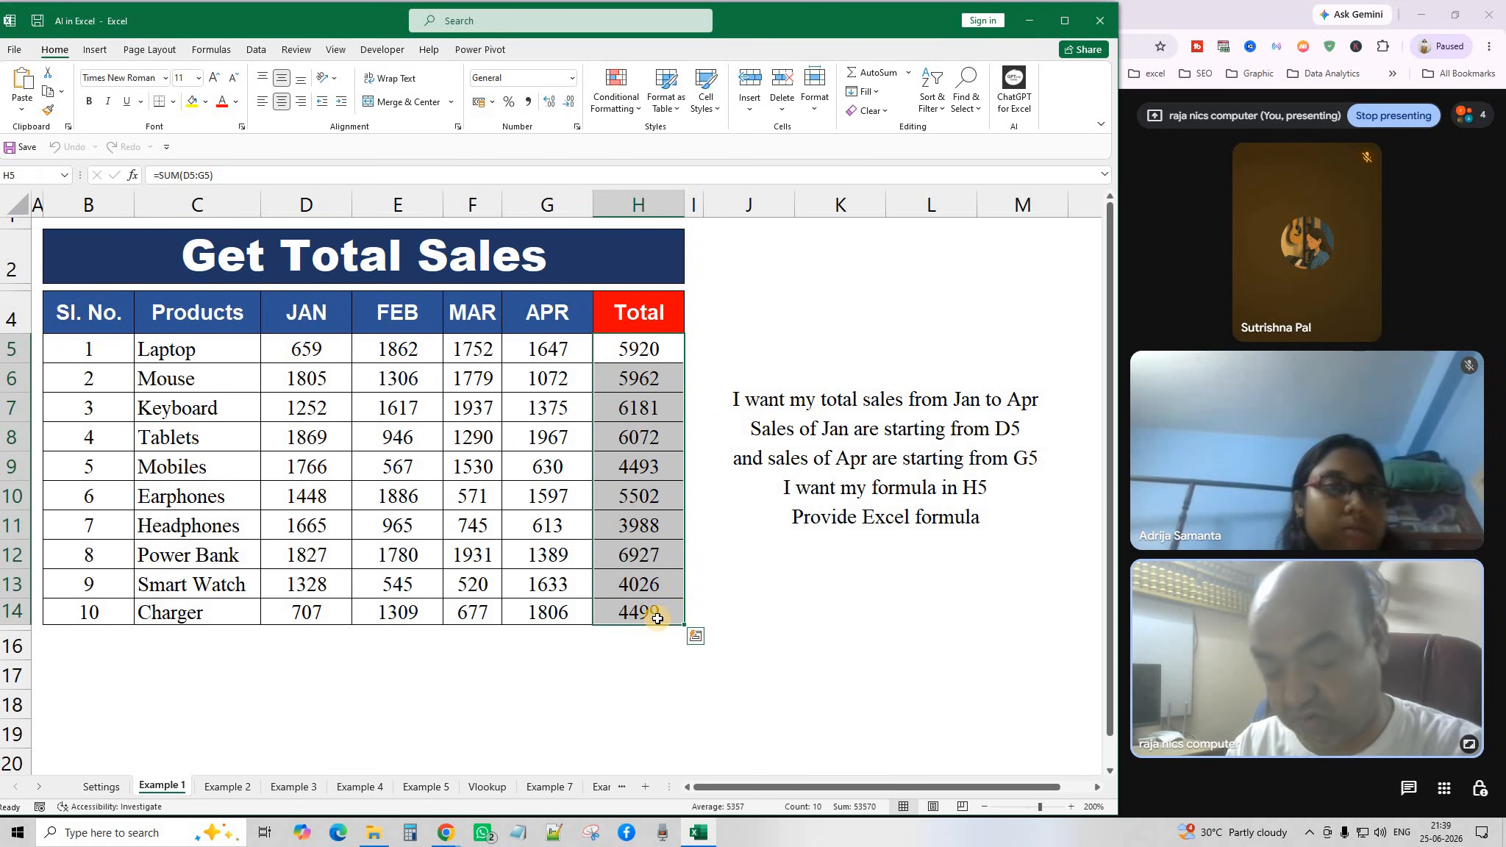
key("Delete")
Enter =SUM(D5:G5) in H5, fill it to H14, then delete the totals again.
left_click(638, 346)
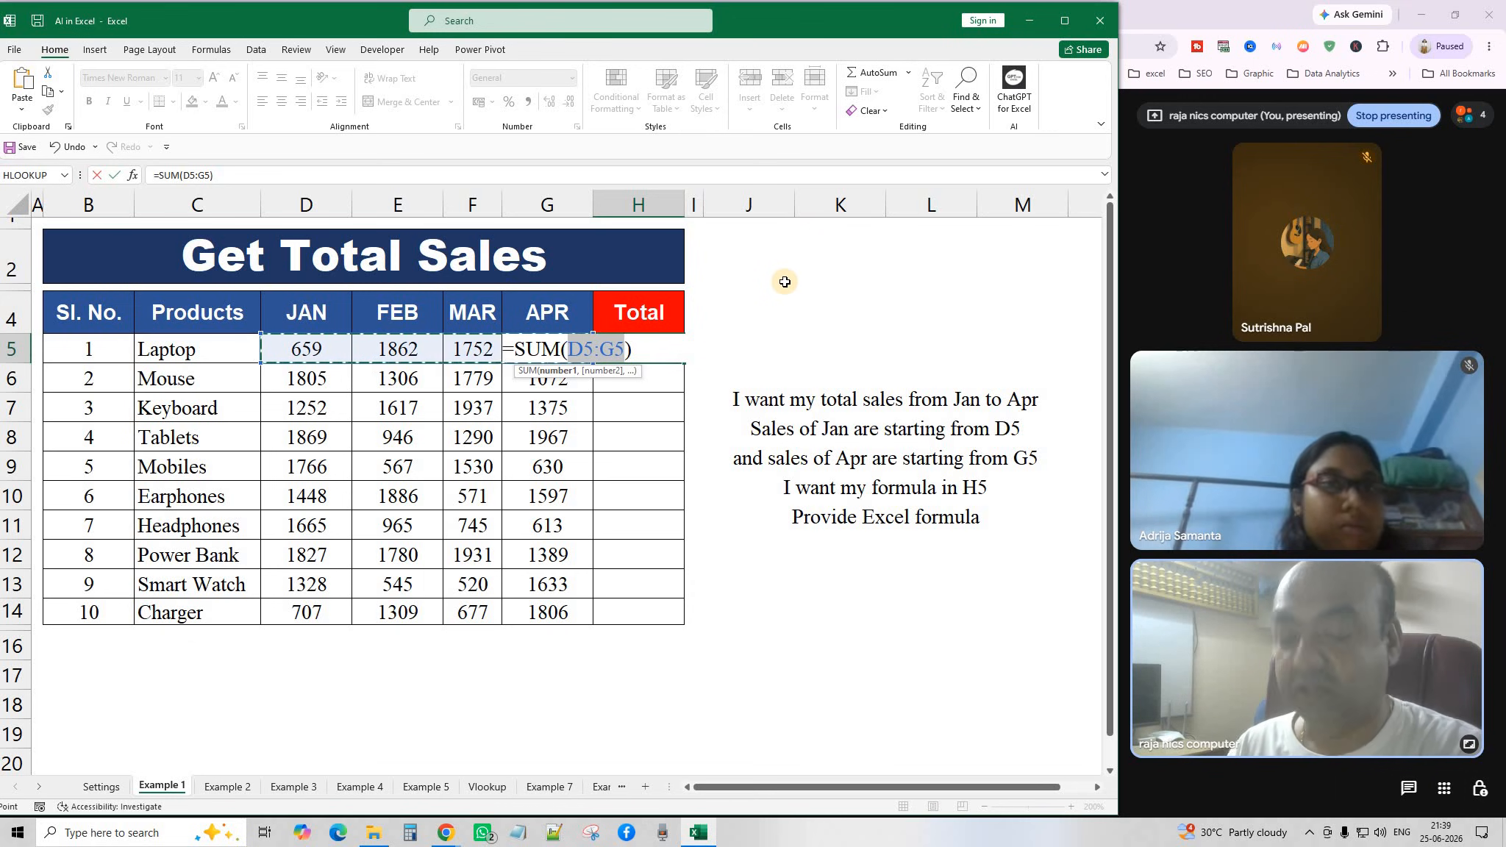
key("Return")
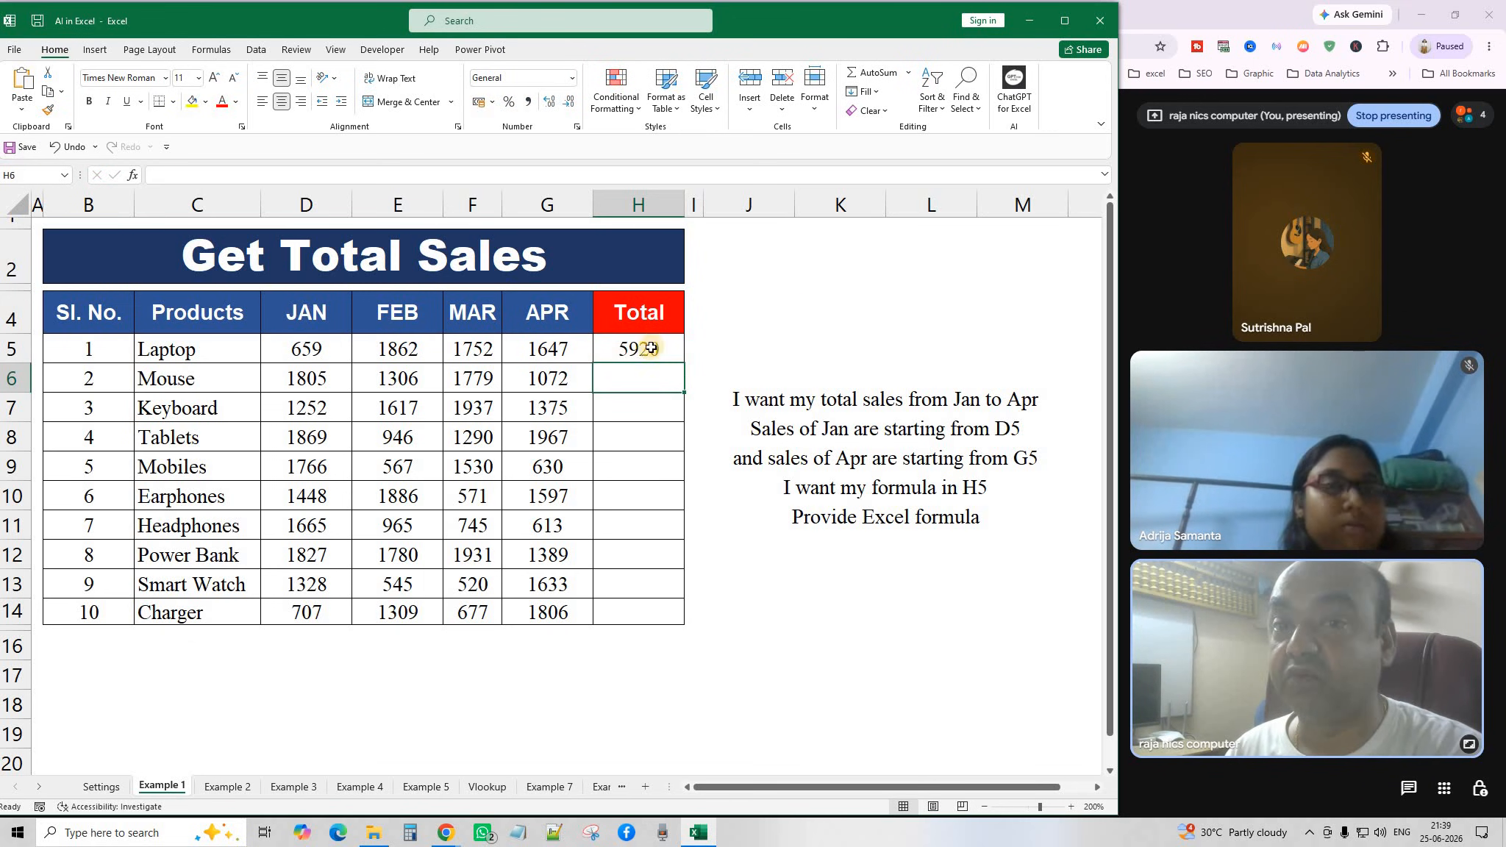
left_click_drag(650, 347, 661, 617)
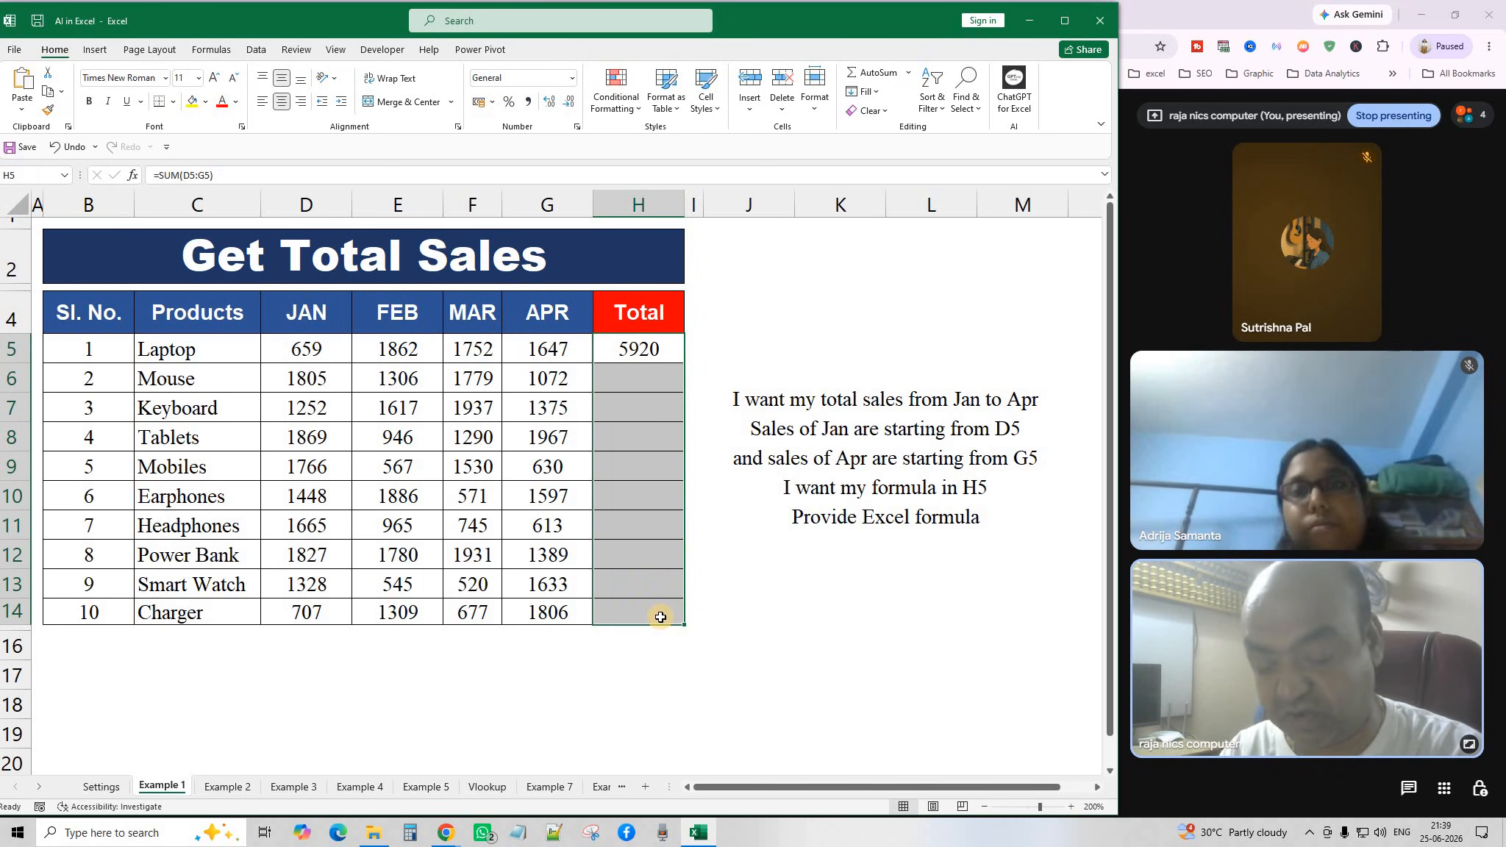
left_click(732, 661)
left_click(632, 346)
key("Delete")
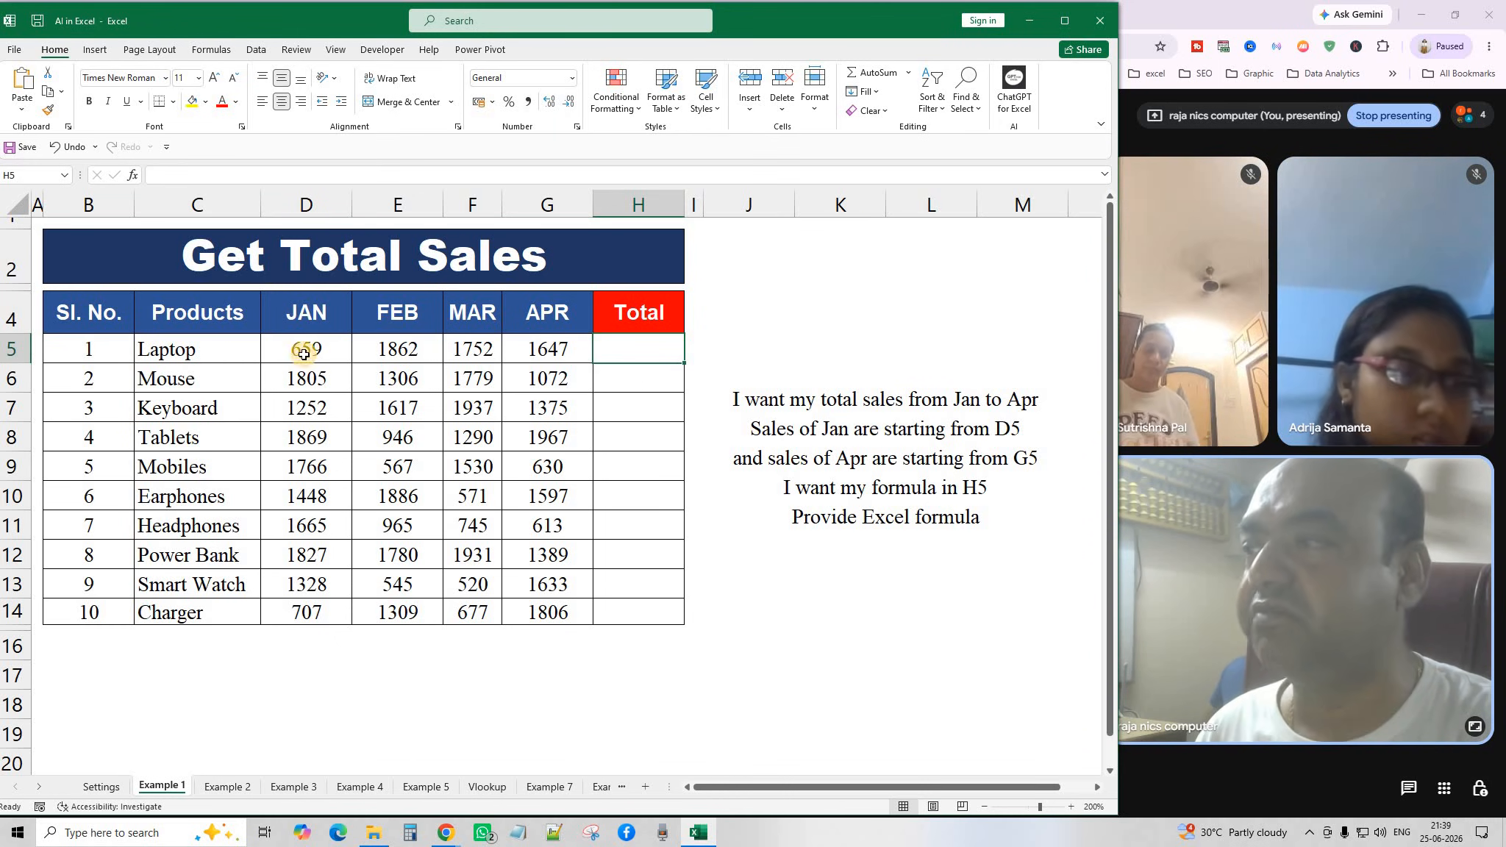
Point out the Laptop row's January-to-April sales D5:G5 and the target cell H5.
mouse_move(309, 359)
left_mouse_down()
mouse_move(309, 379)
mouse_move(317, 350)
left_mouse_up()
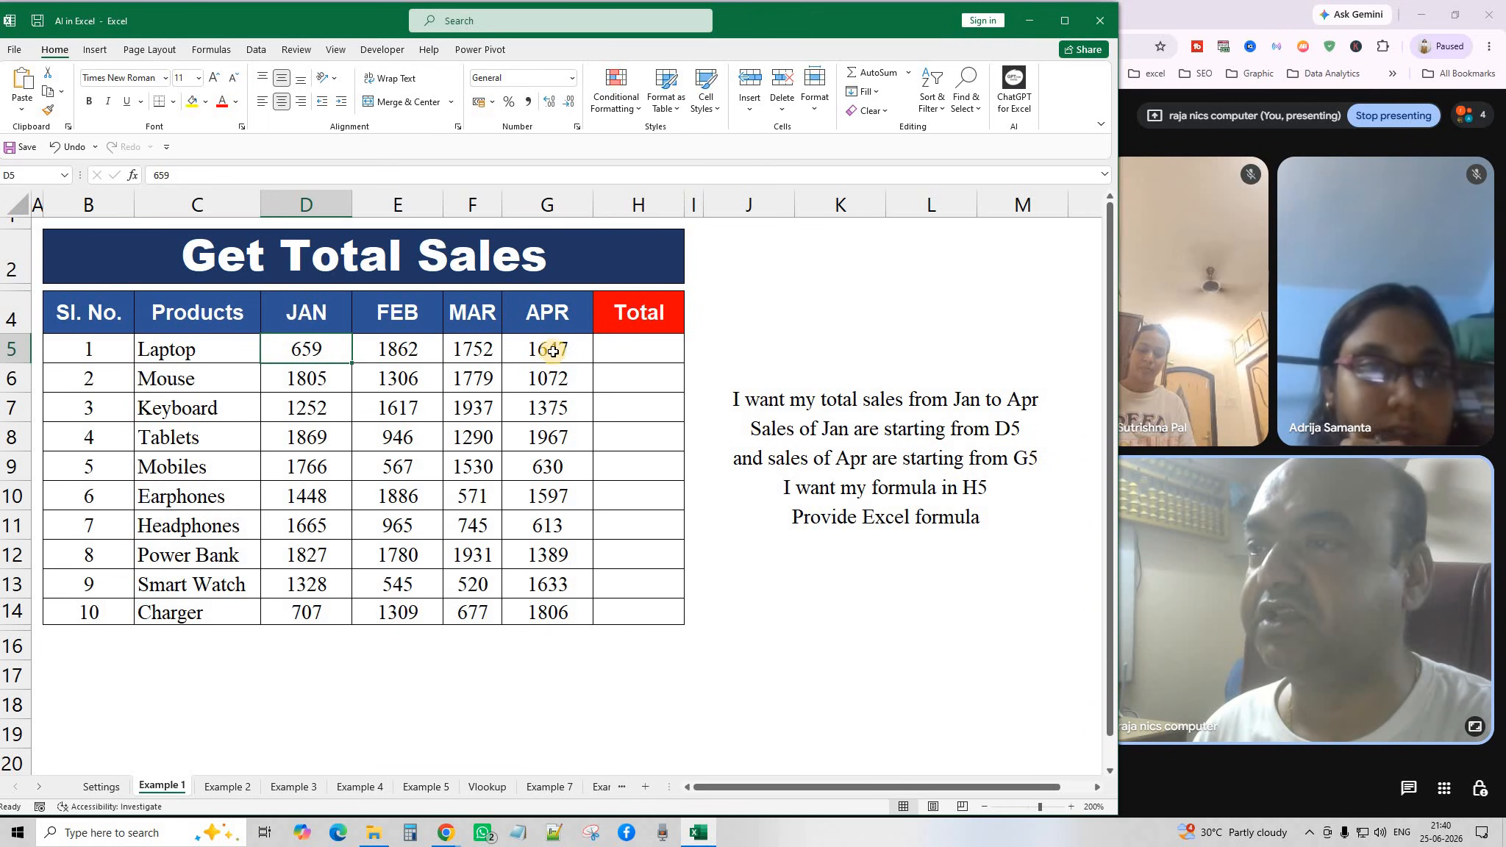
left_click(557, 373)
left_click_drag(556, 373, 559, 387)
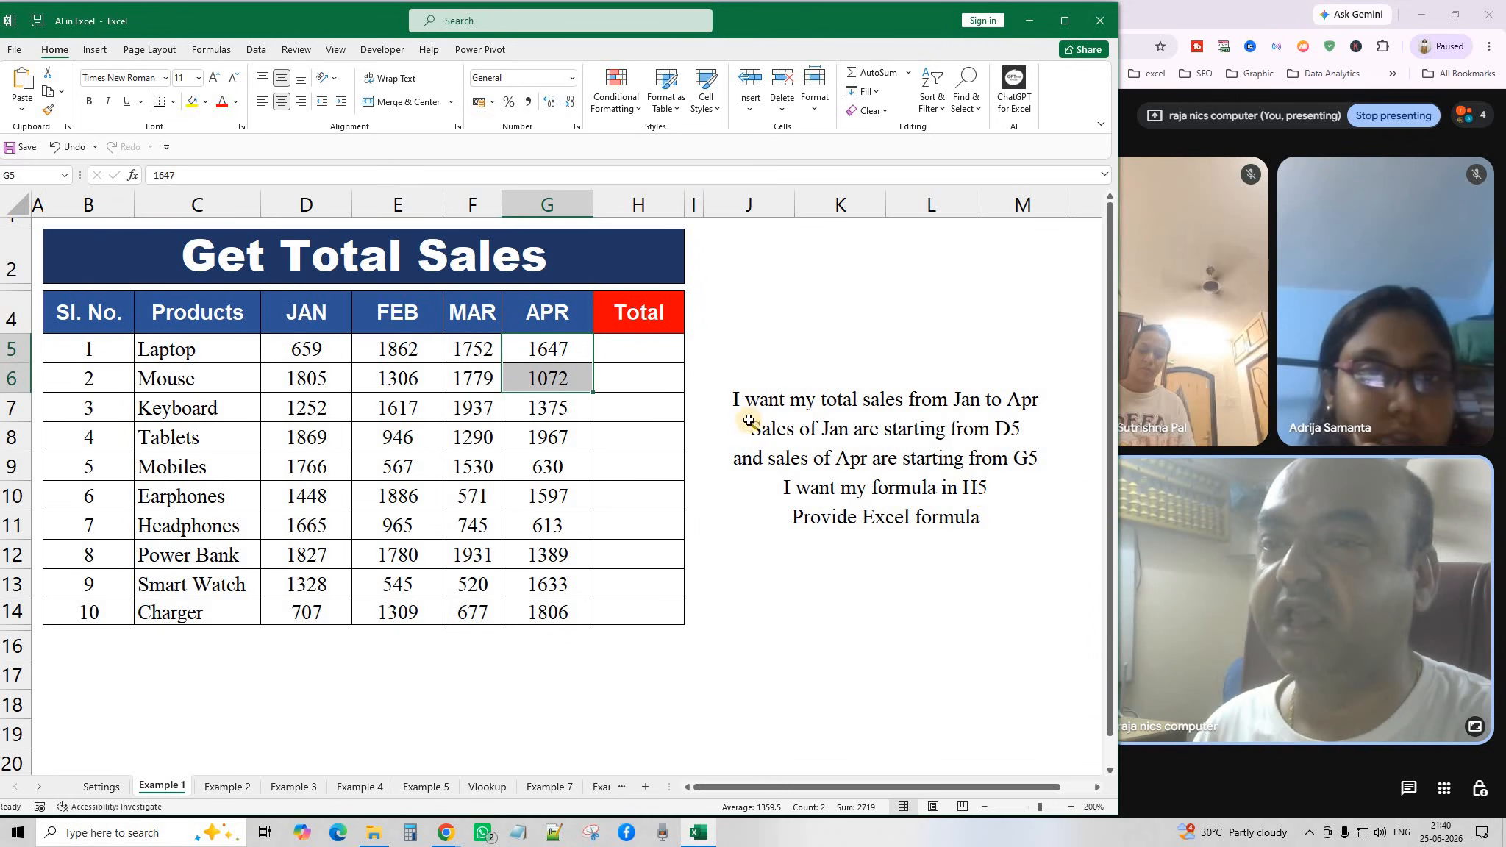
left_click(634, 352)
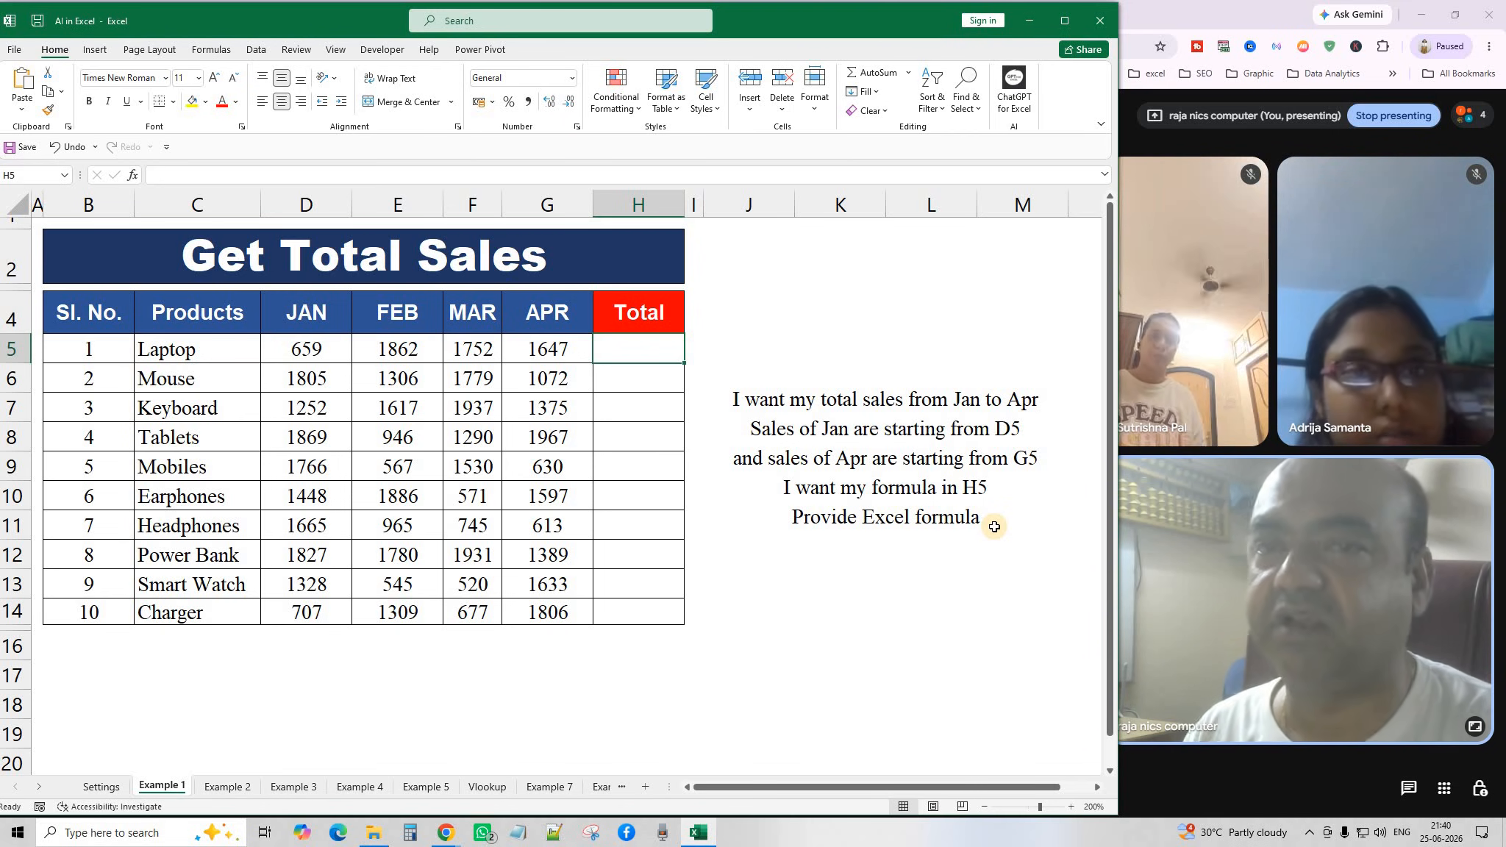
left_click(834, 441)
left_click(639, 353)
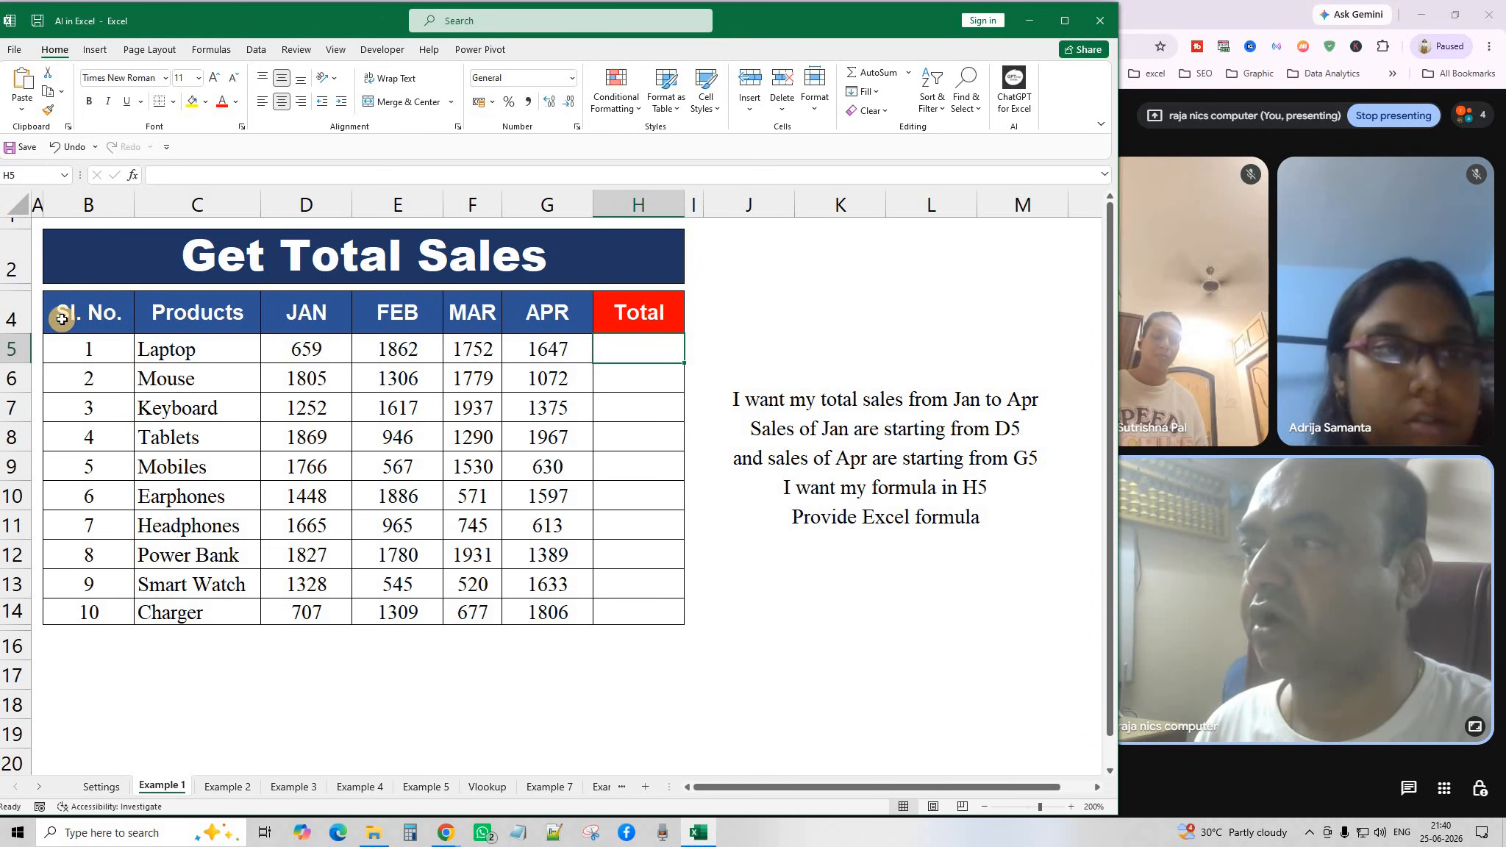
left_click(303, 355)
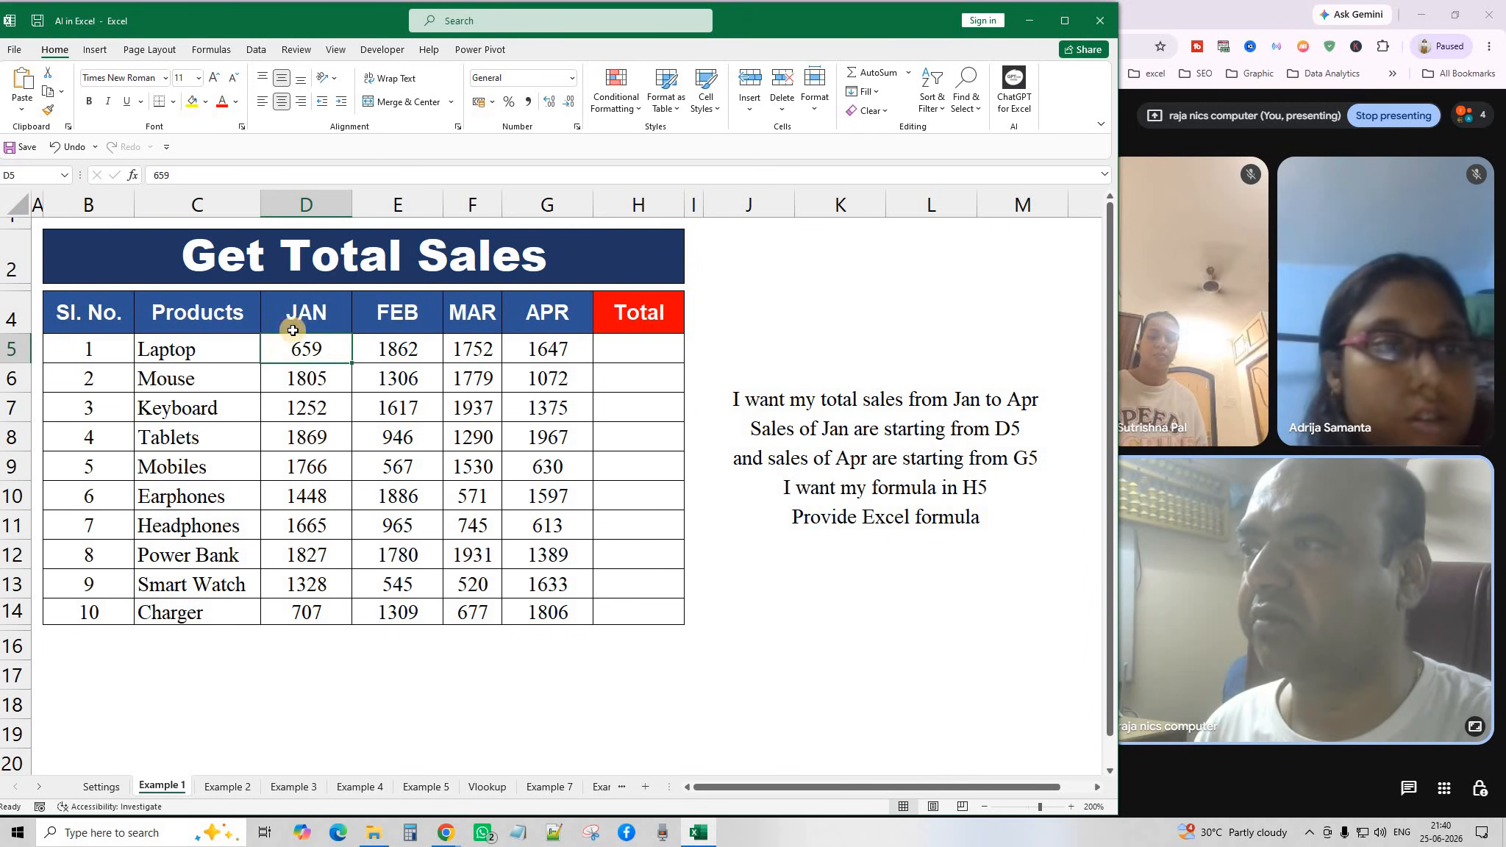
left_click_drag(317, 353, 560, 349)
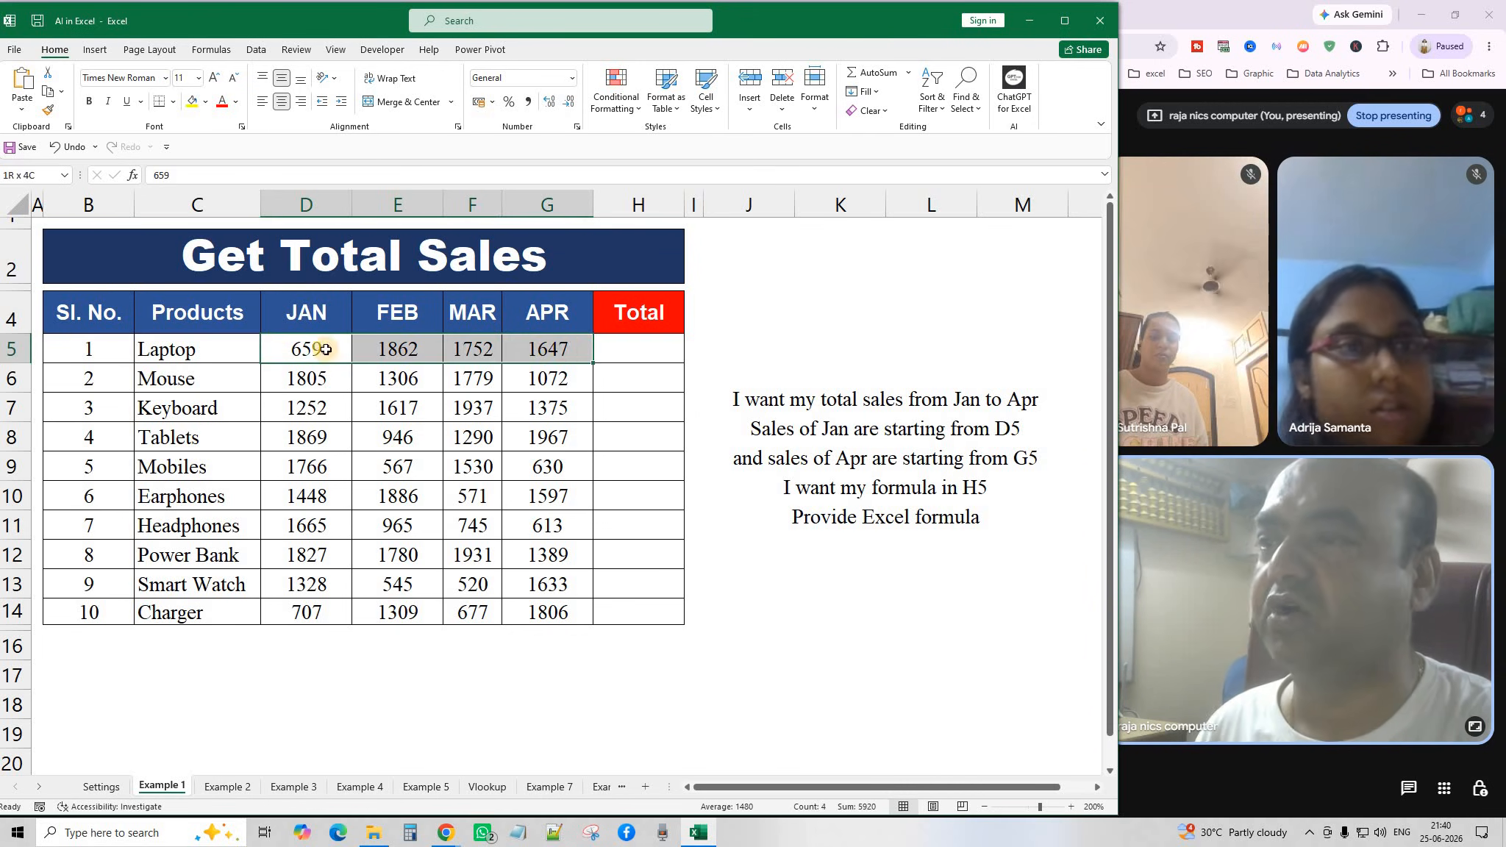
left_click_drag(325, 350, 548, 350)
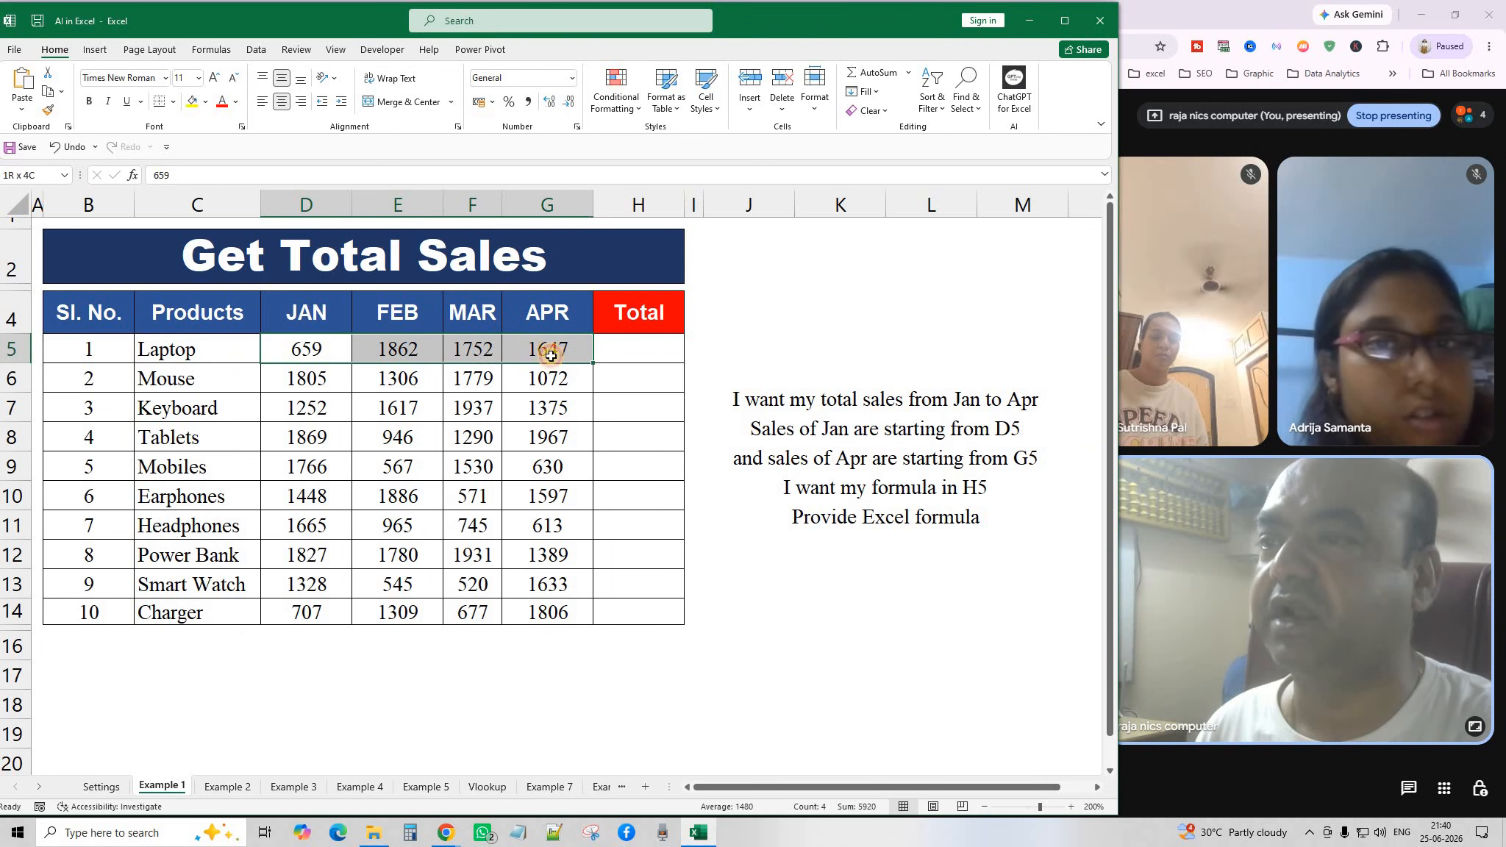
Copy the J4 note asking for a Jan-to-Apr total formula in H5.
left_click(761, 422)
left_click(614, 363)
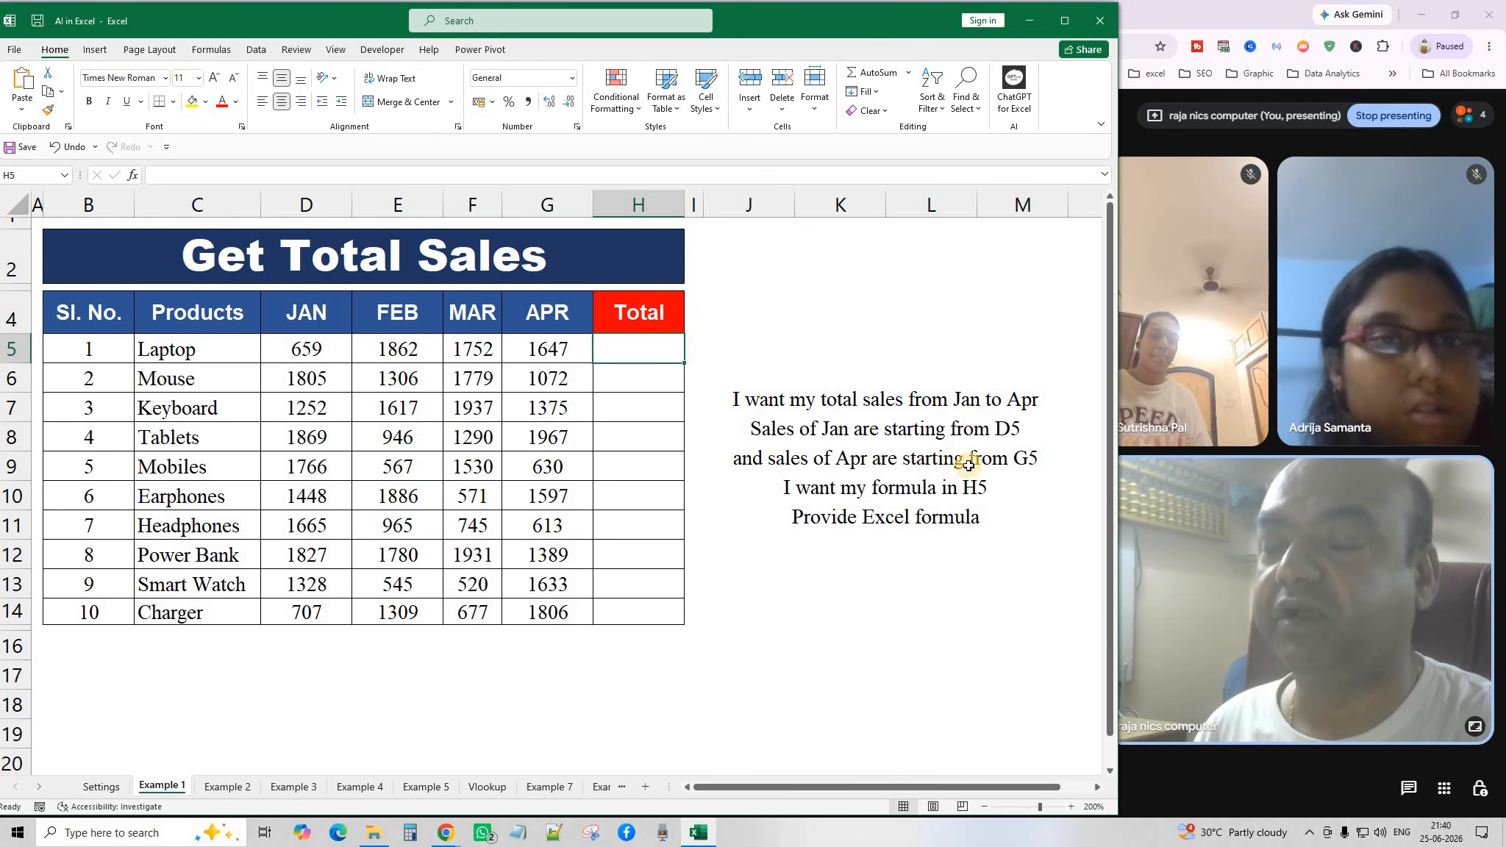
left_click(544, 350)
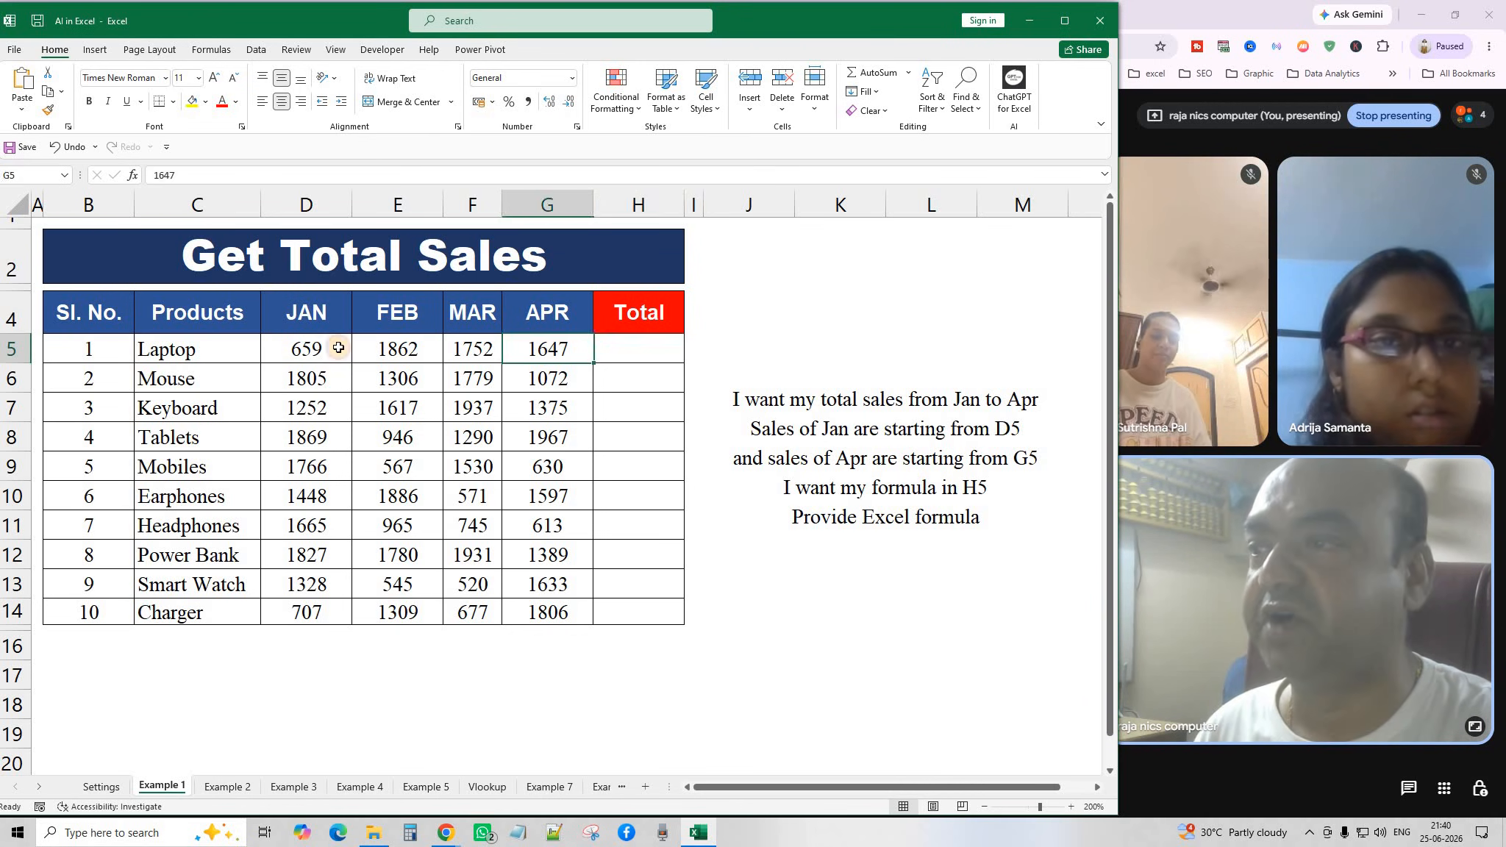
left_click(345, 352)
left_click(571, 352)
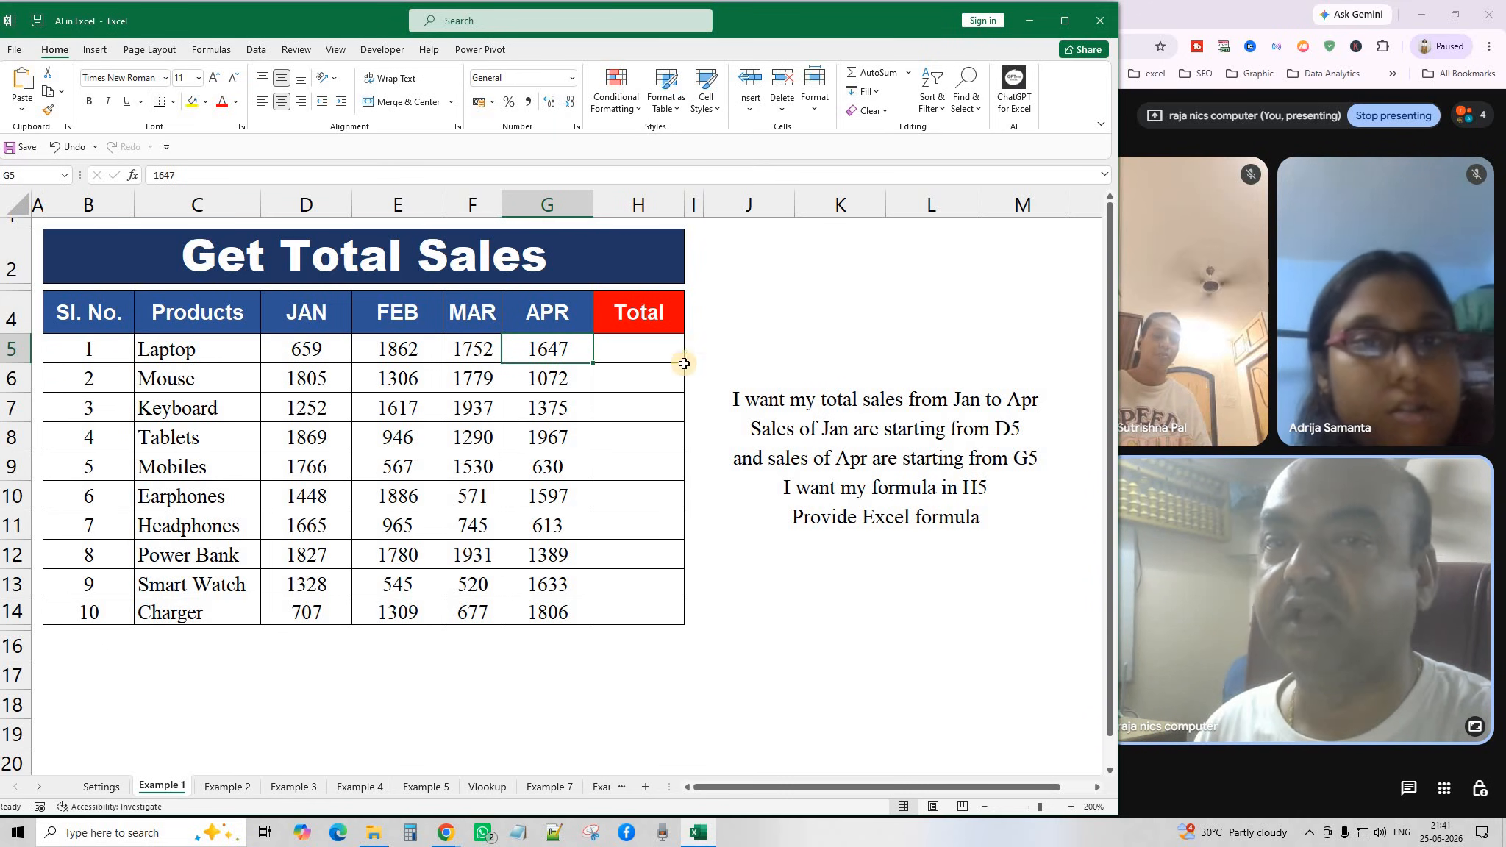
left_click(634, 343)
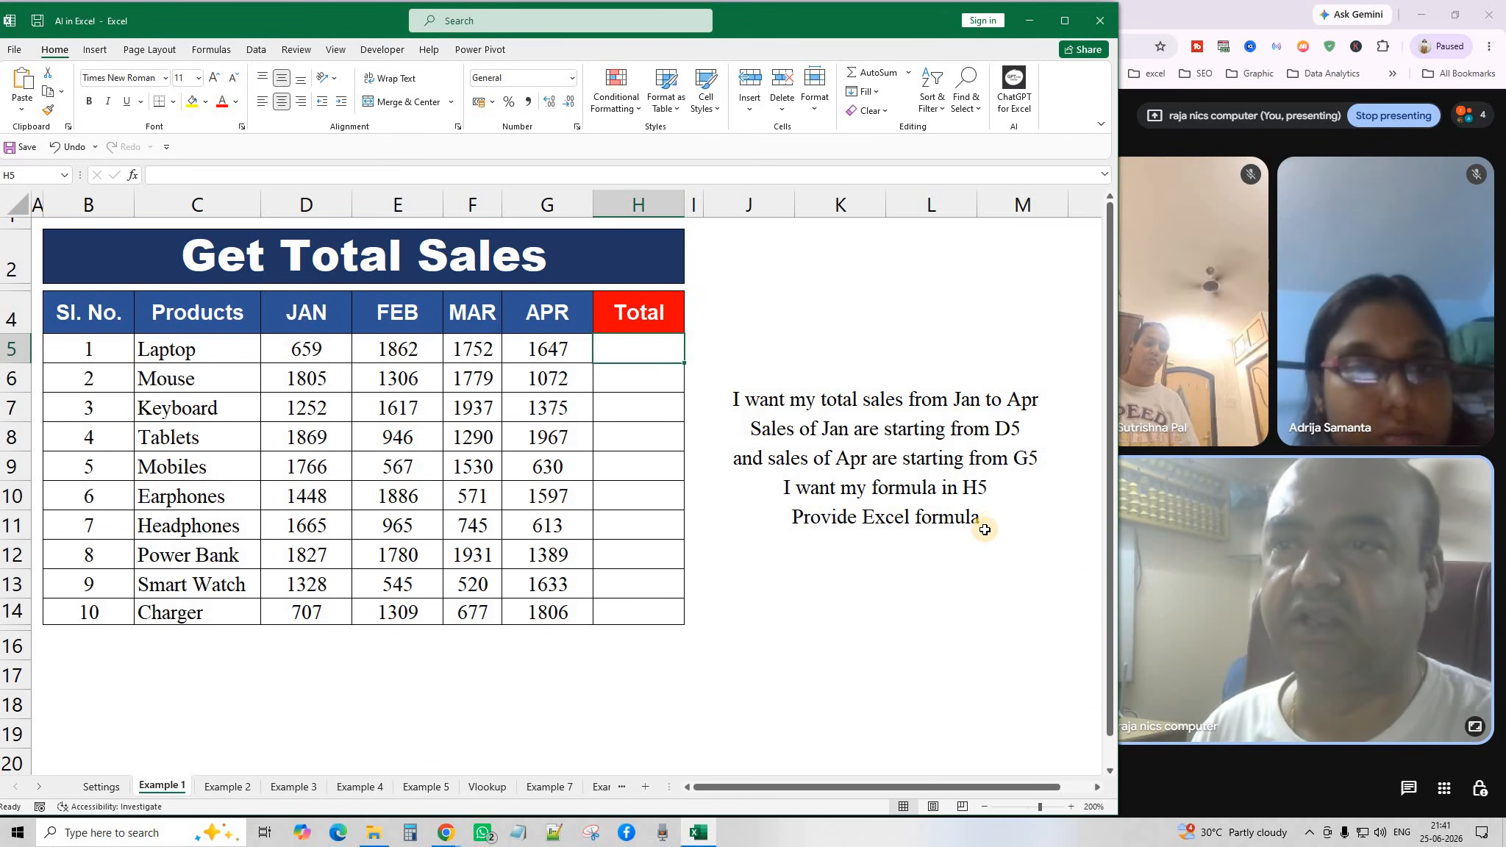
left_click(882, 448)
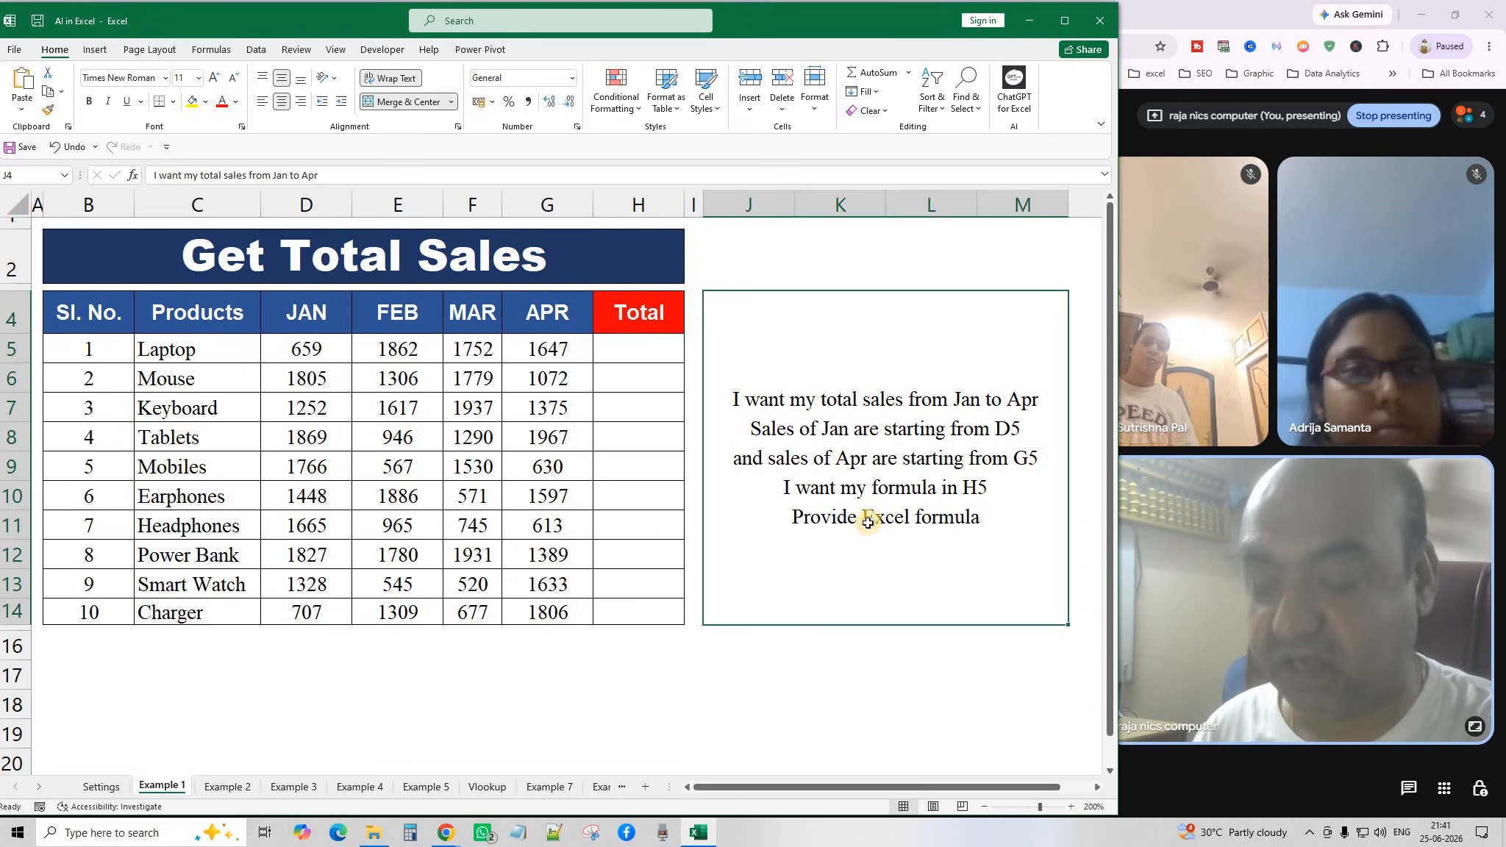
left_click(48, 92)
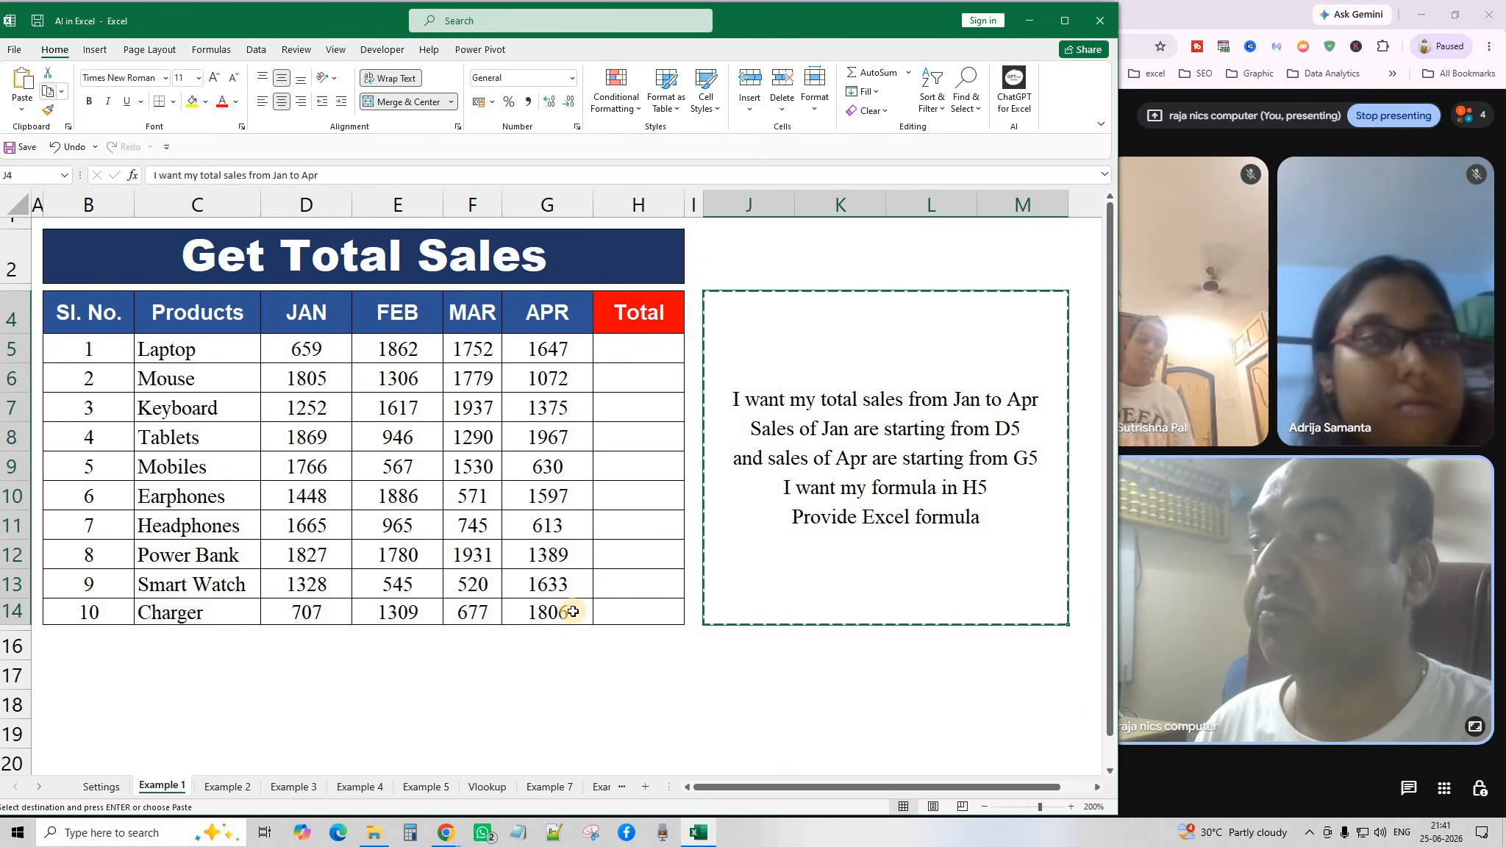
Send the H5 Jan-to-Apr total prompt to ChatGPT and copy its =SUM(D5:G5) formula.
left_click(448, 834)
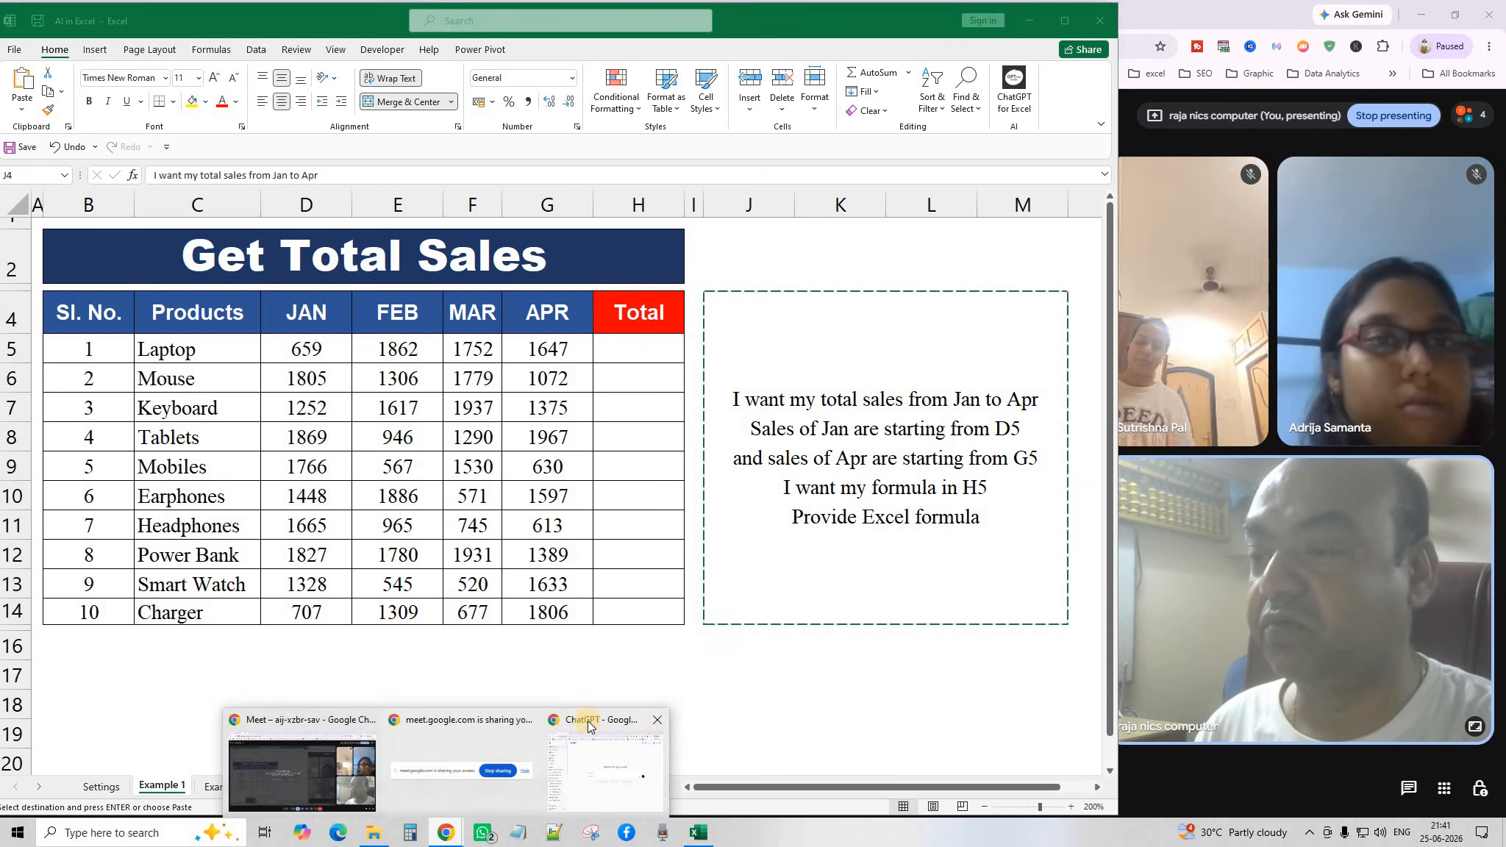
left_click(590, 724)
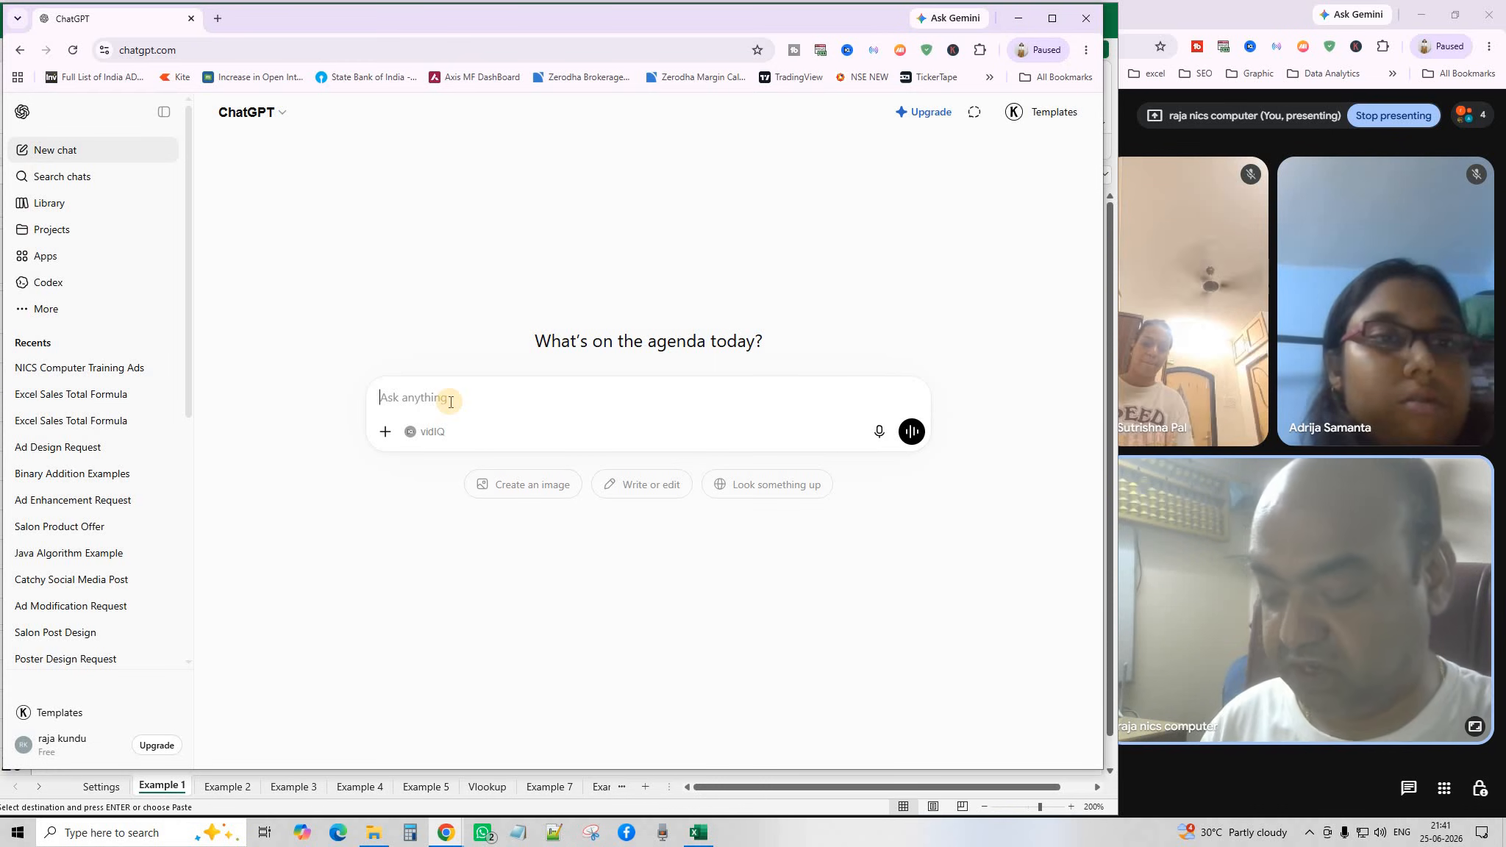
key("ctrl+v")
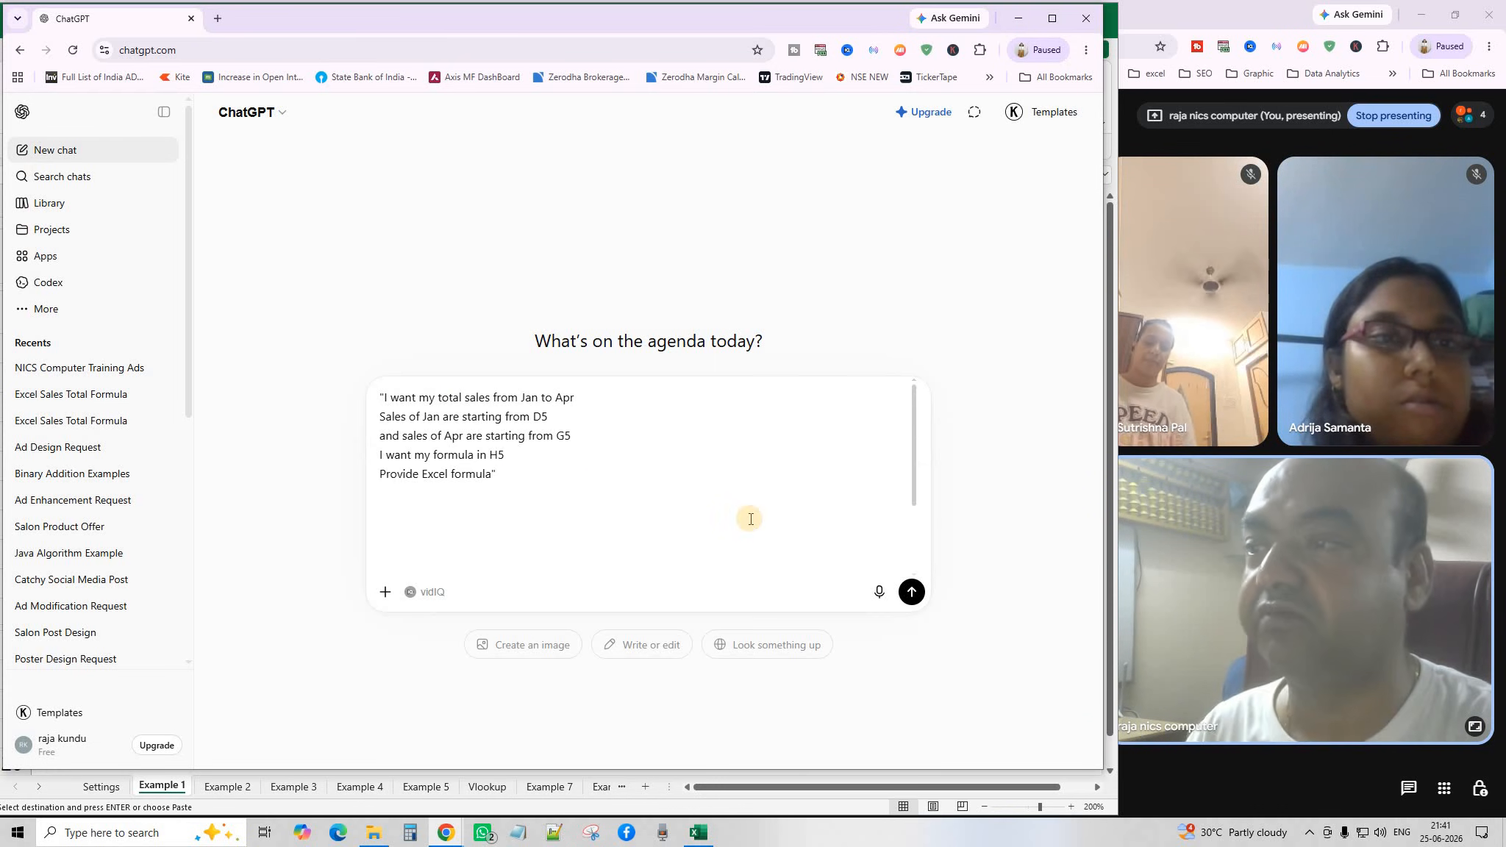
left_click(913, 593)
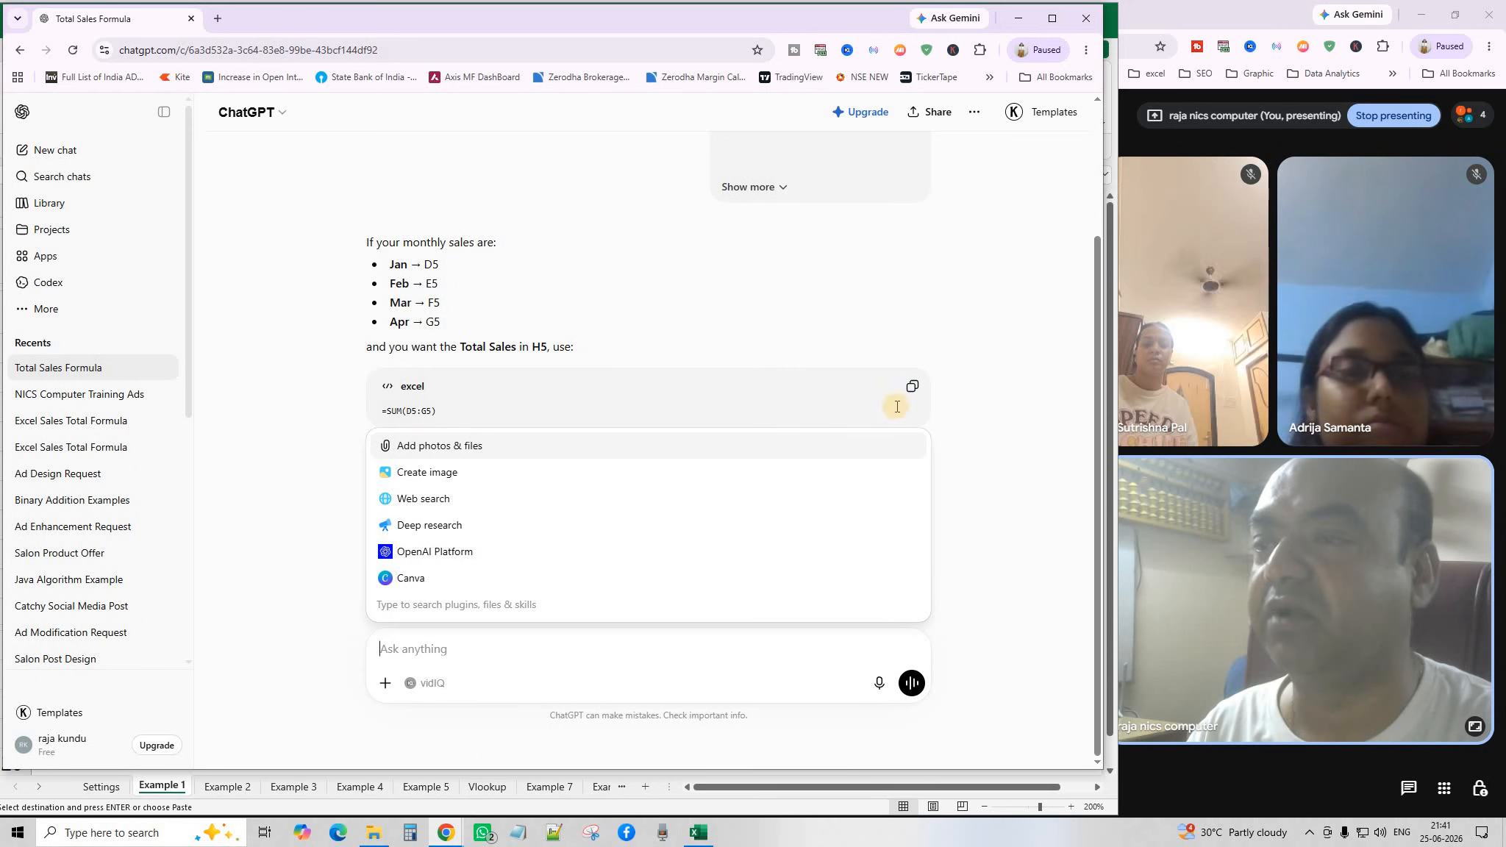
left_click(987, 377)
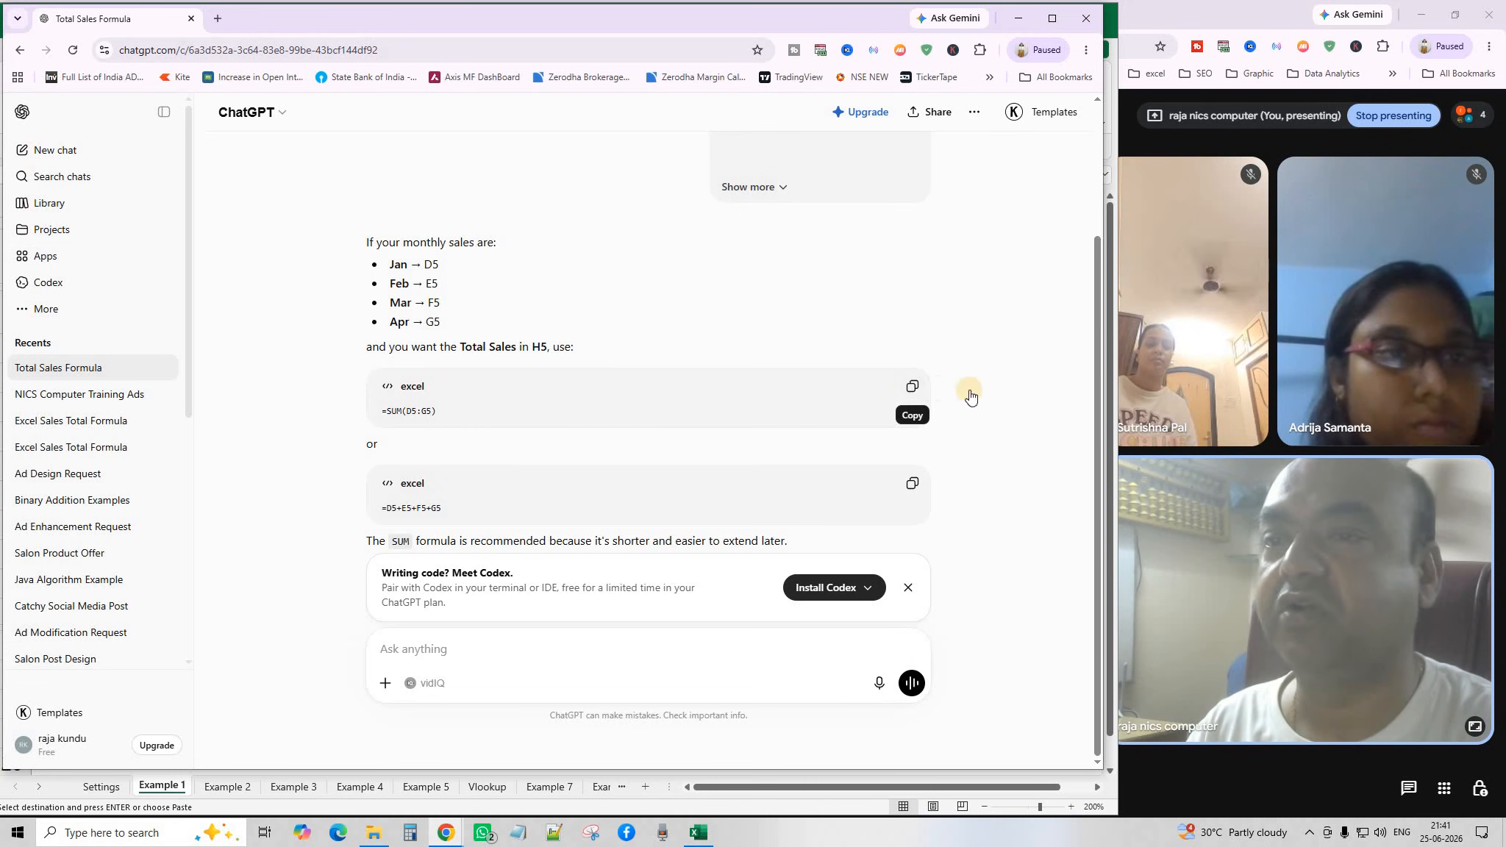
left_click(913, 387)
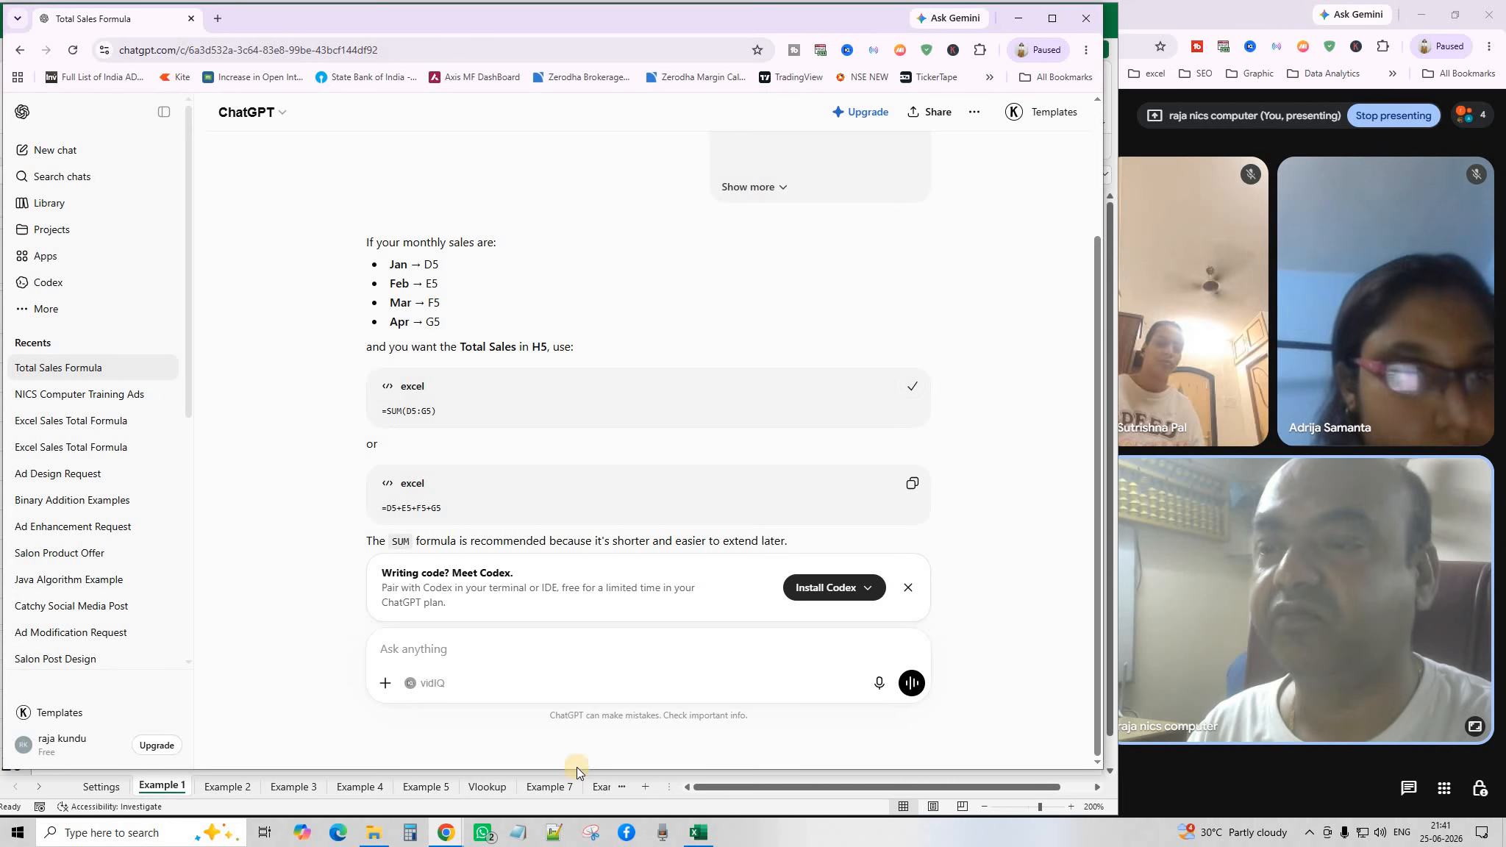
Paste =SUM(D5:G5) into H5, fill it down to H14, then go to the Example 2 sheet.
left_click(165, 787)
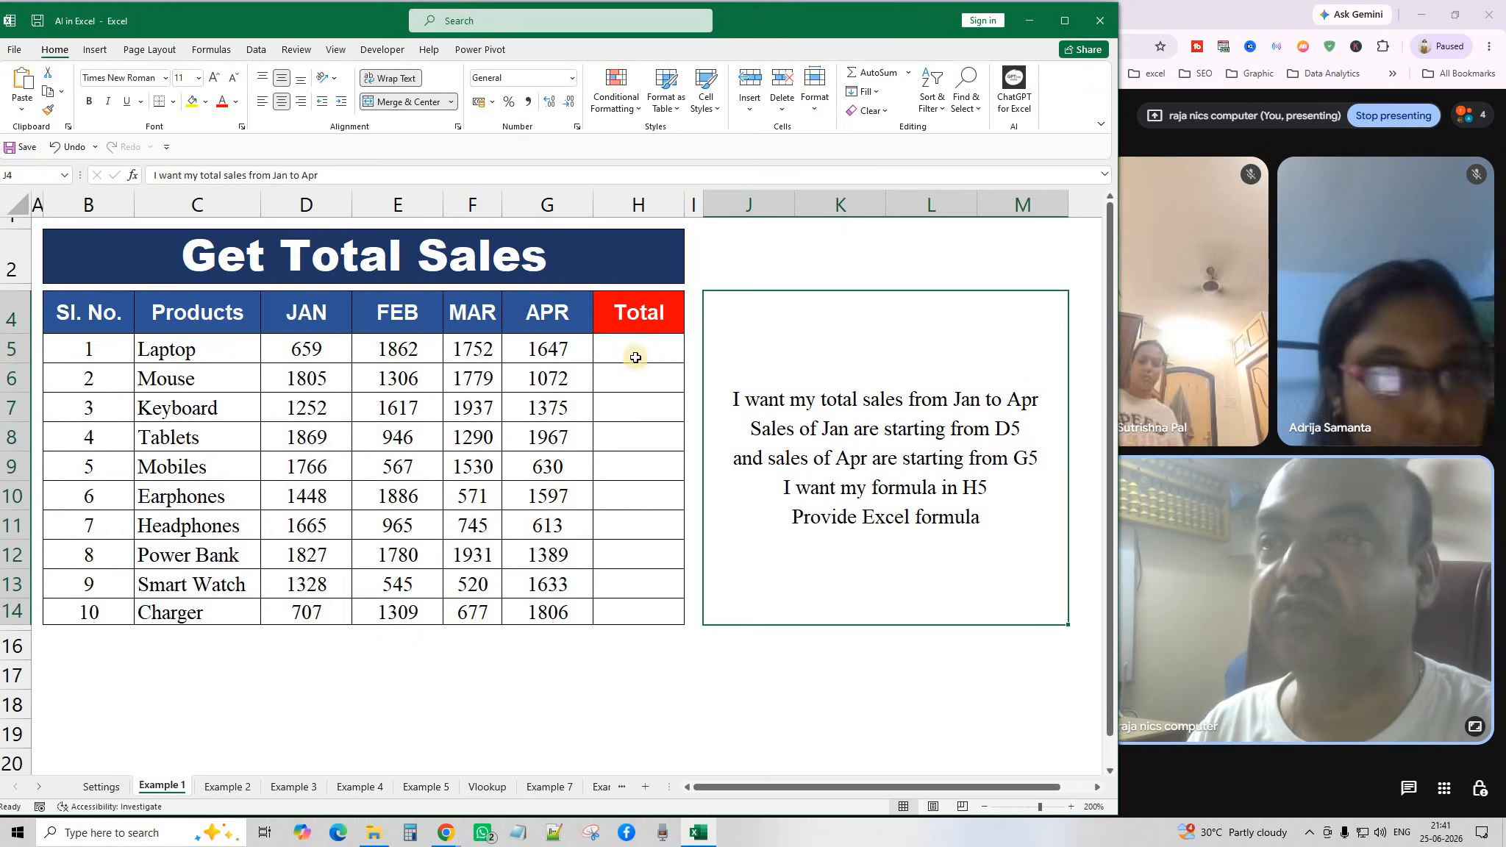
left_click(635, 351)
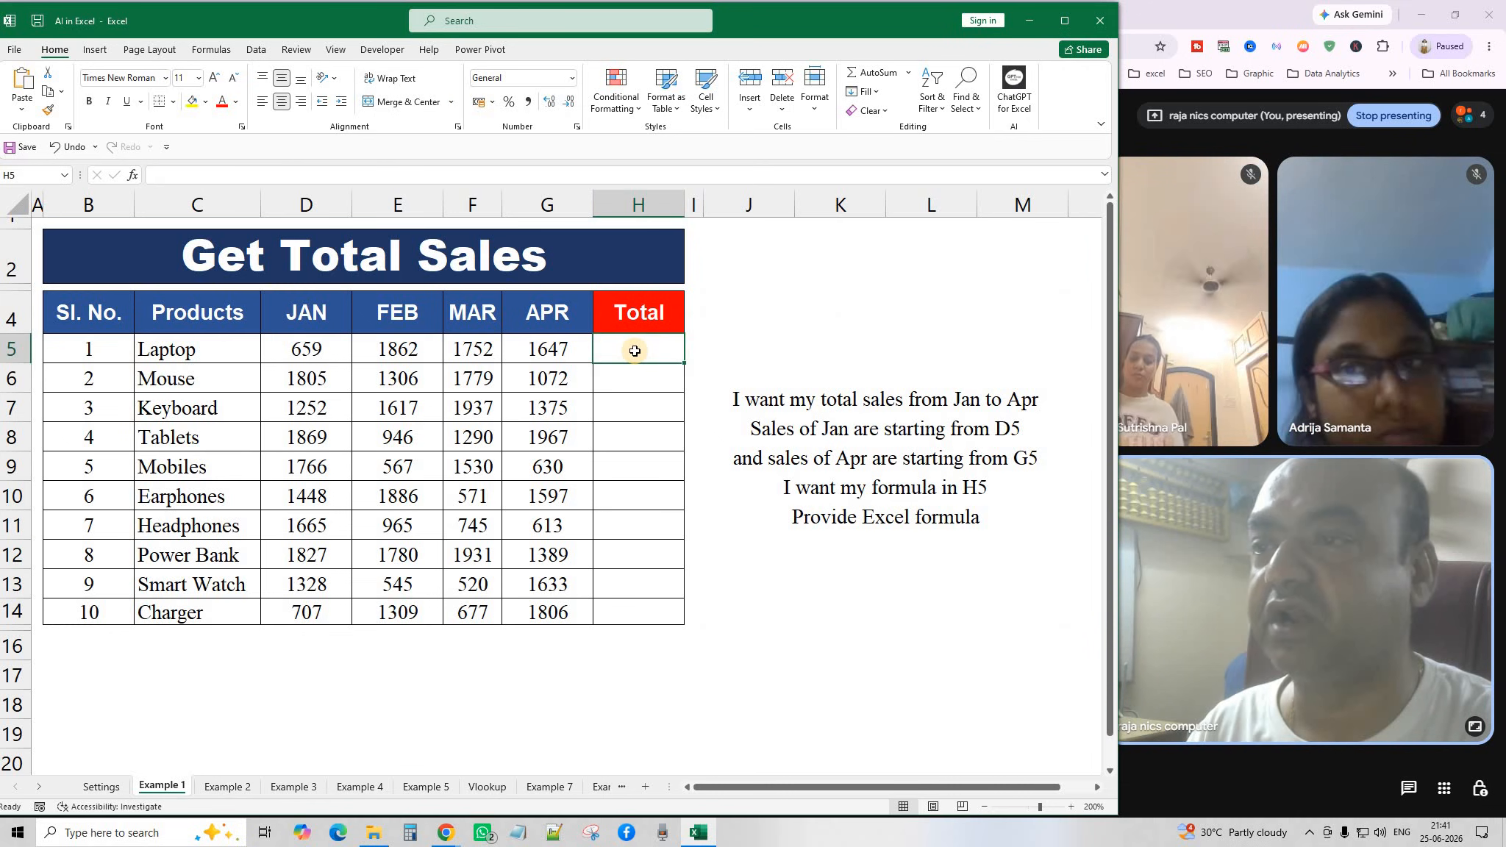
left_click(23, 81)
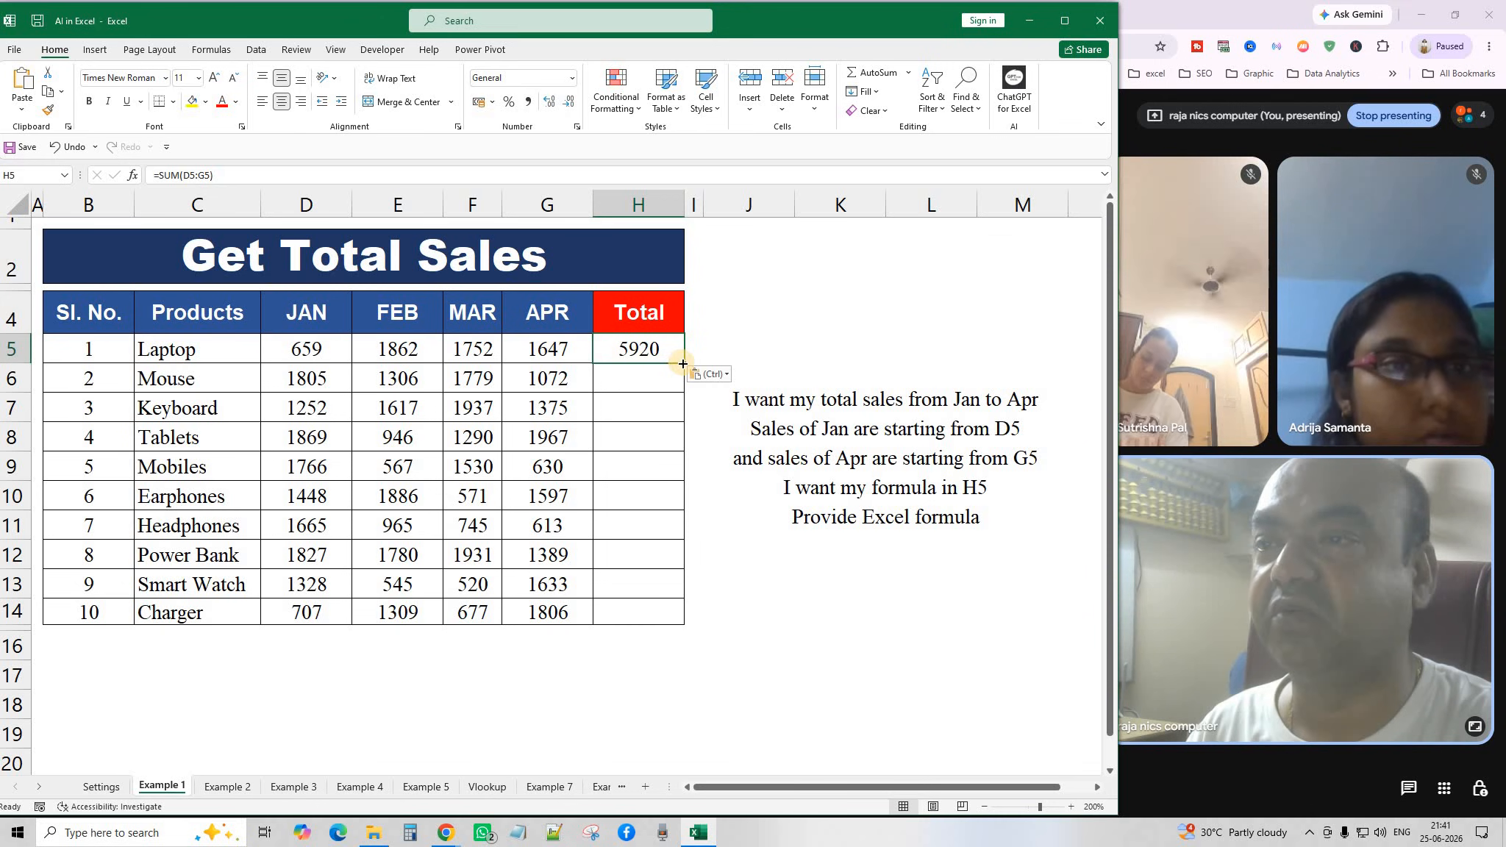
left_click_drag(682, 364, 672, 617)
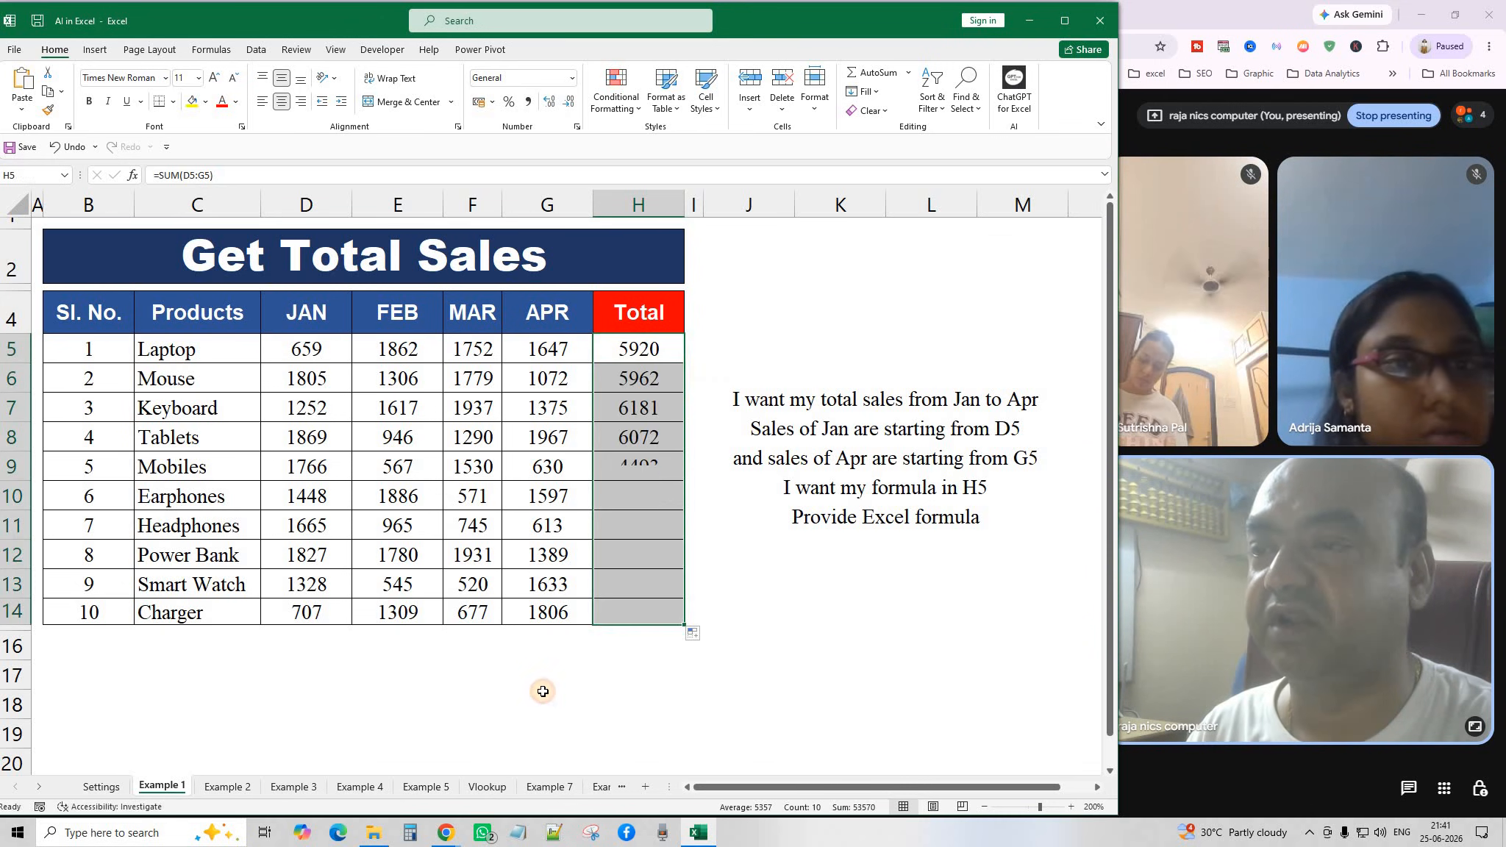
left_click(546, 684)
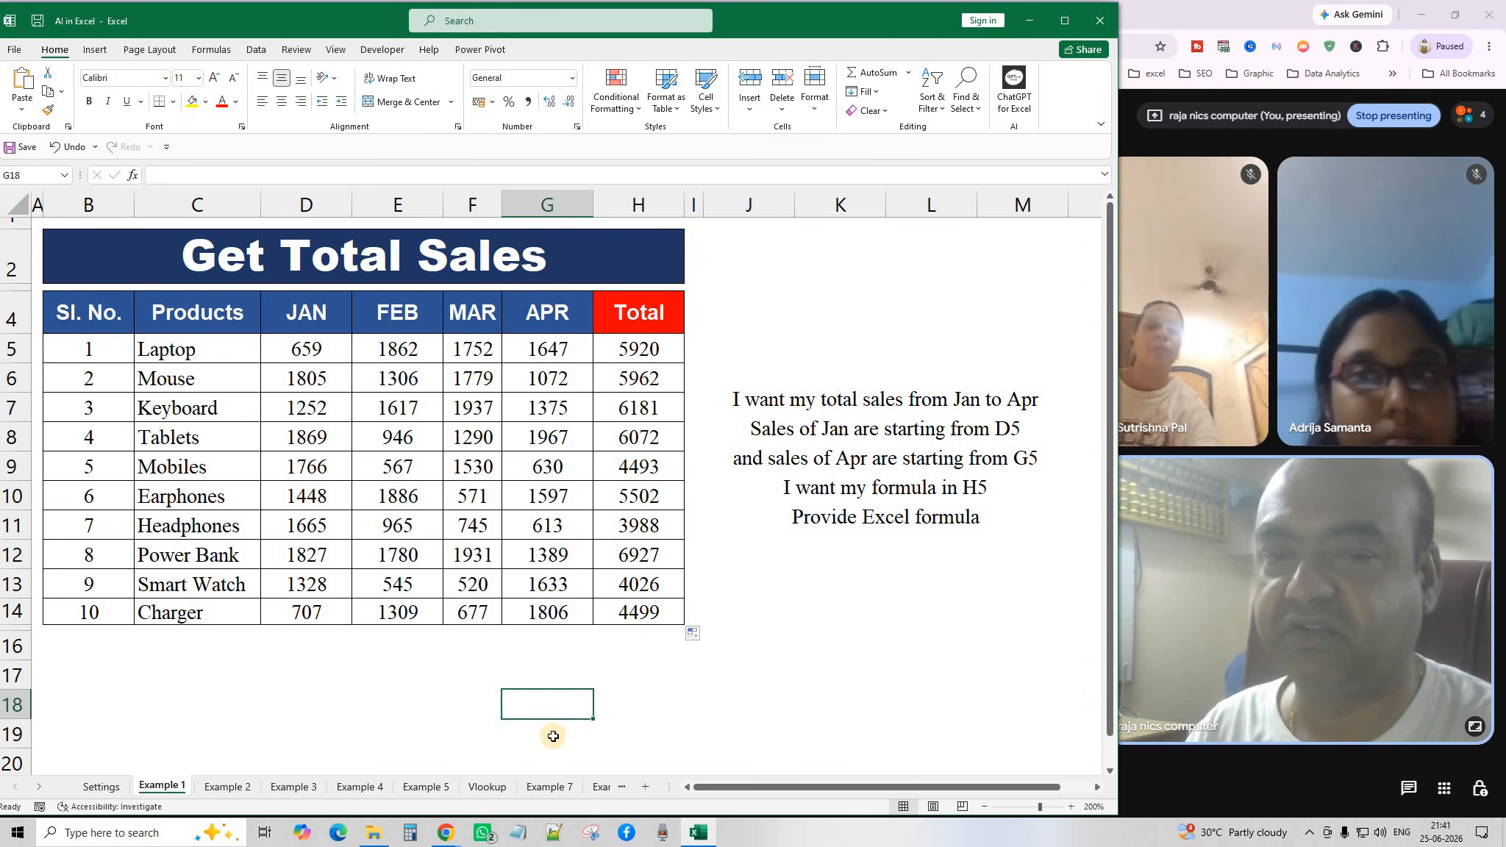
left_click(232, 789)
Test the existing dropdowns by picking Power Bank, Charger and Headphones in D5–D7.
left_click(467, 577)
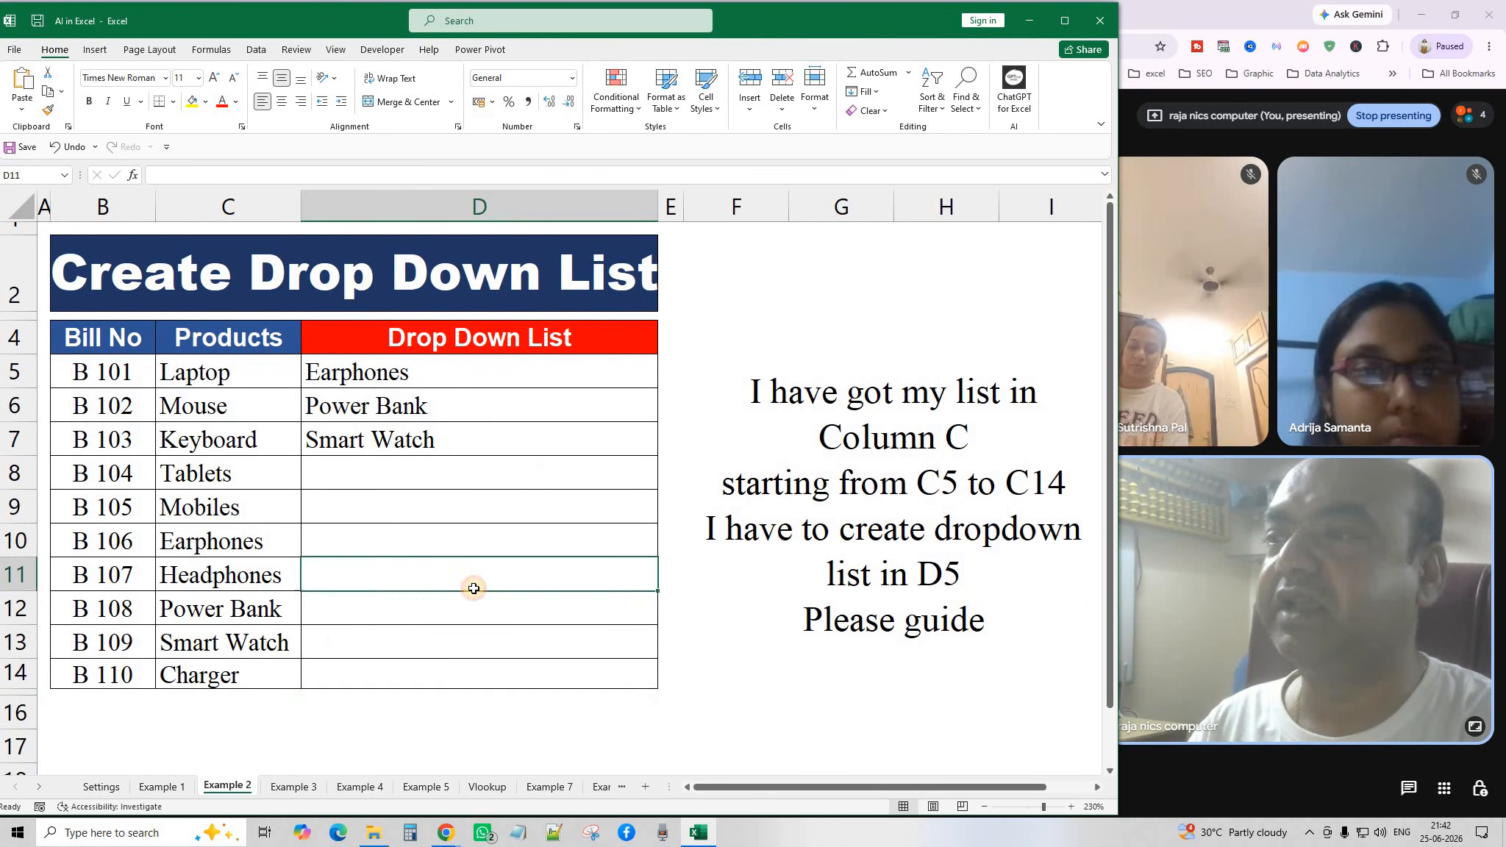
left_click(451, 370)
left_click(664, 383)
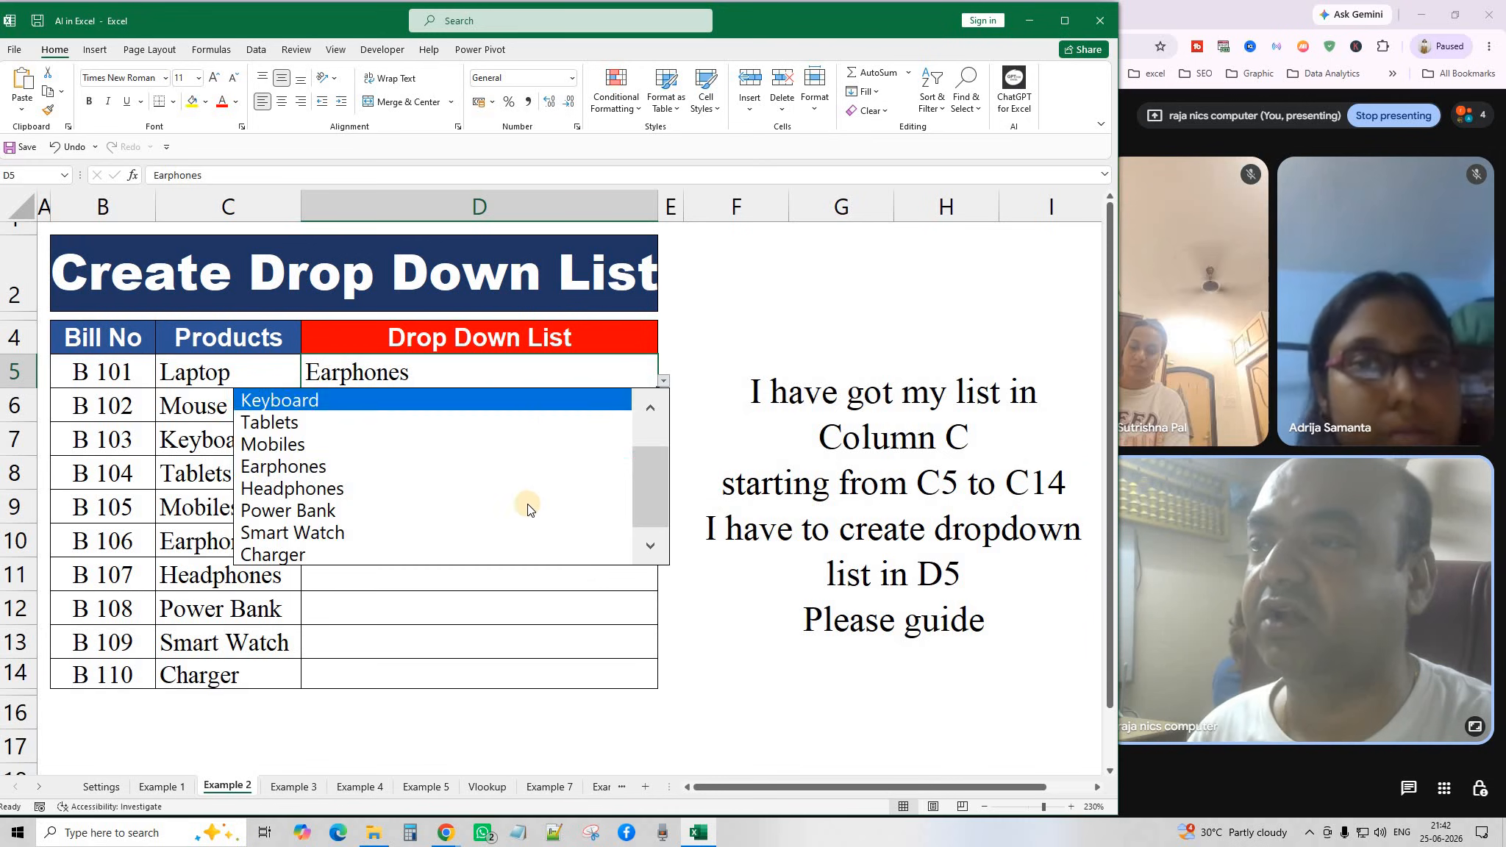
left_click(441, 511)
left_click(651, 416)
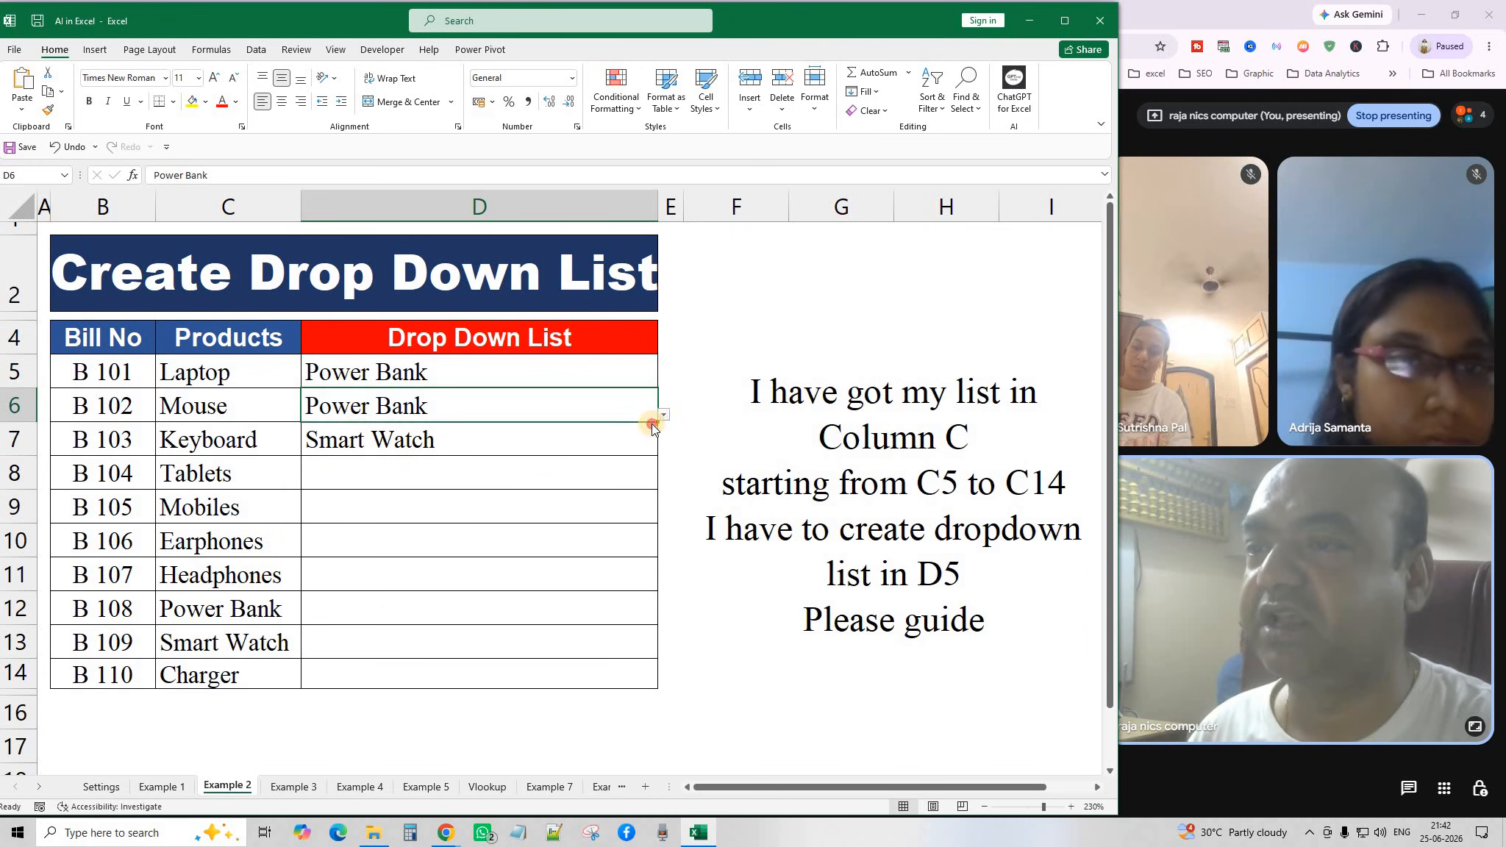
left_click(664, 414)
left_click(480, 571)
left_click(643, 435)
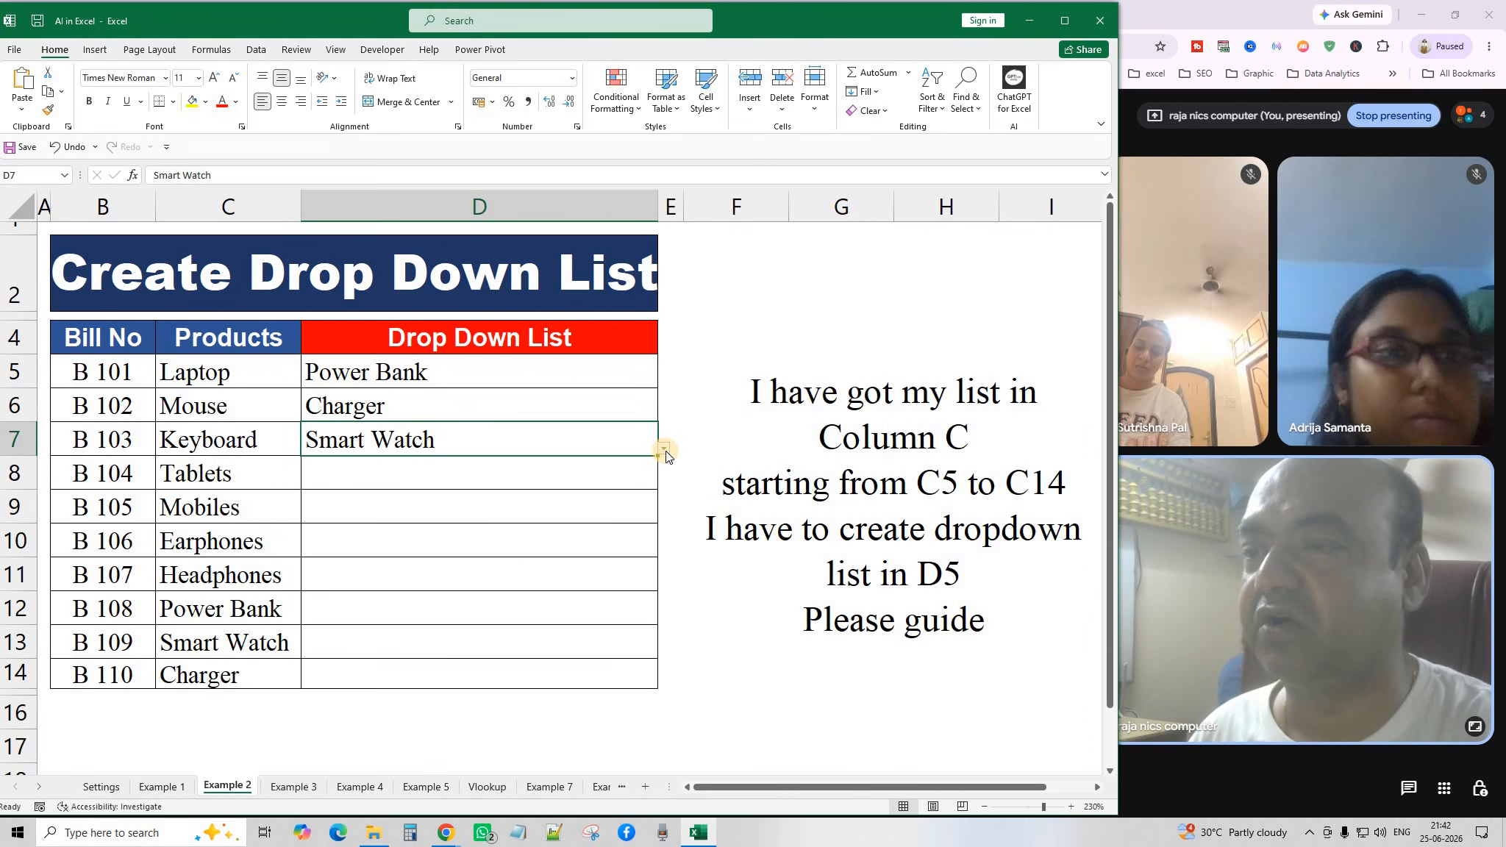
left_click(664, 448)
left_click(512, 531)
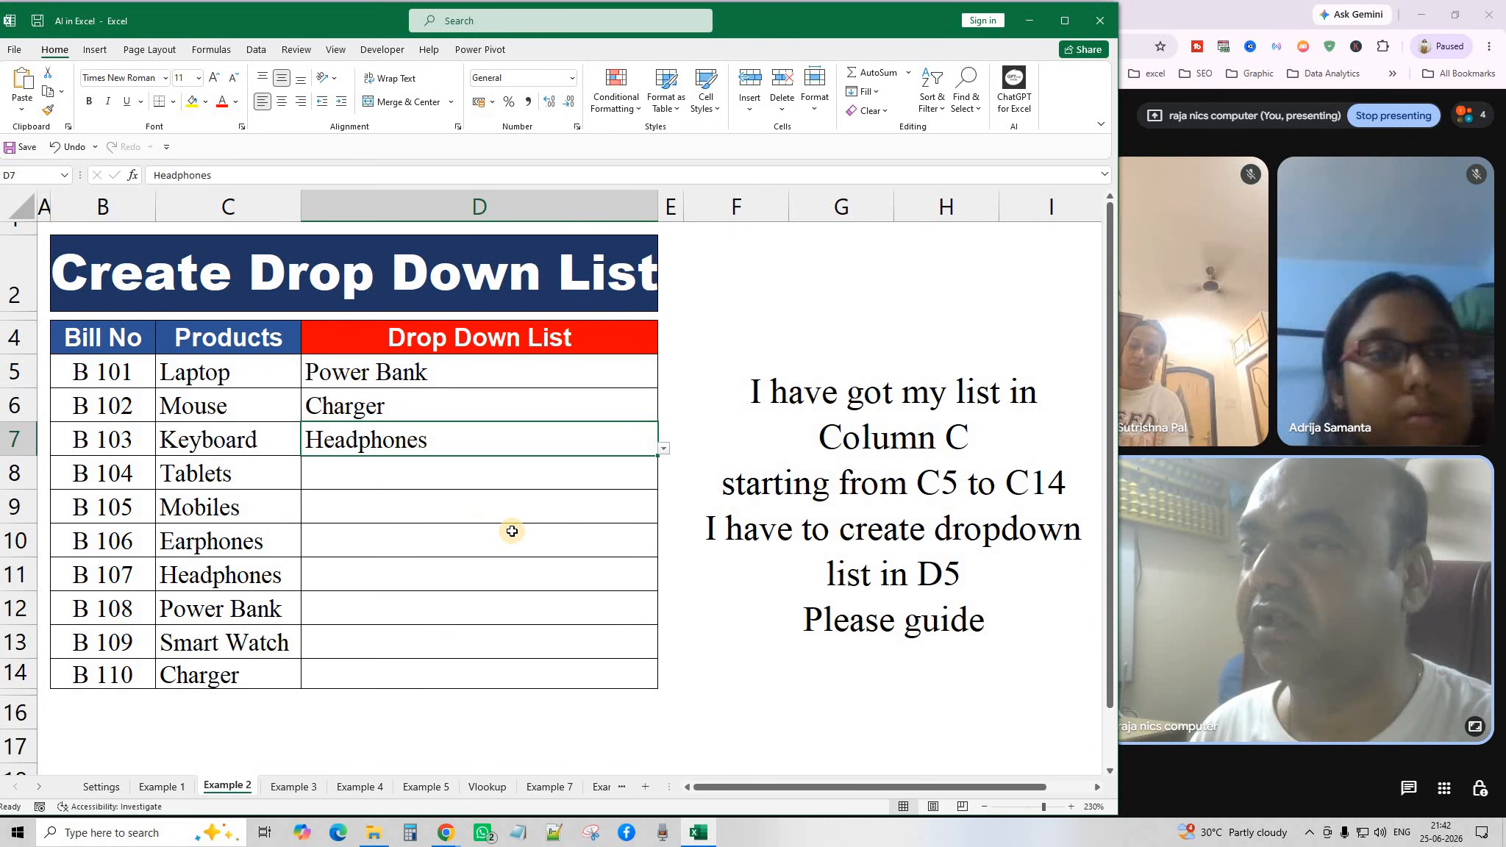
left_click(497, 584)
Clear all data validation from D5:D14 and delete the product entries there.
left_click_drag(491, 368, 488, 672)
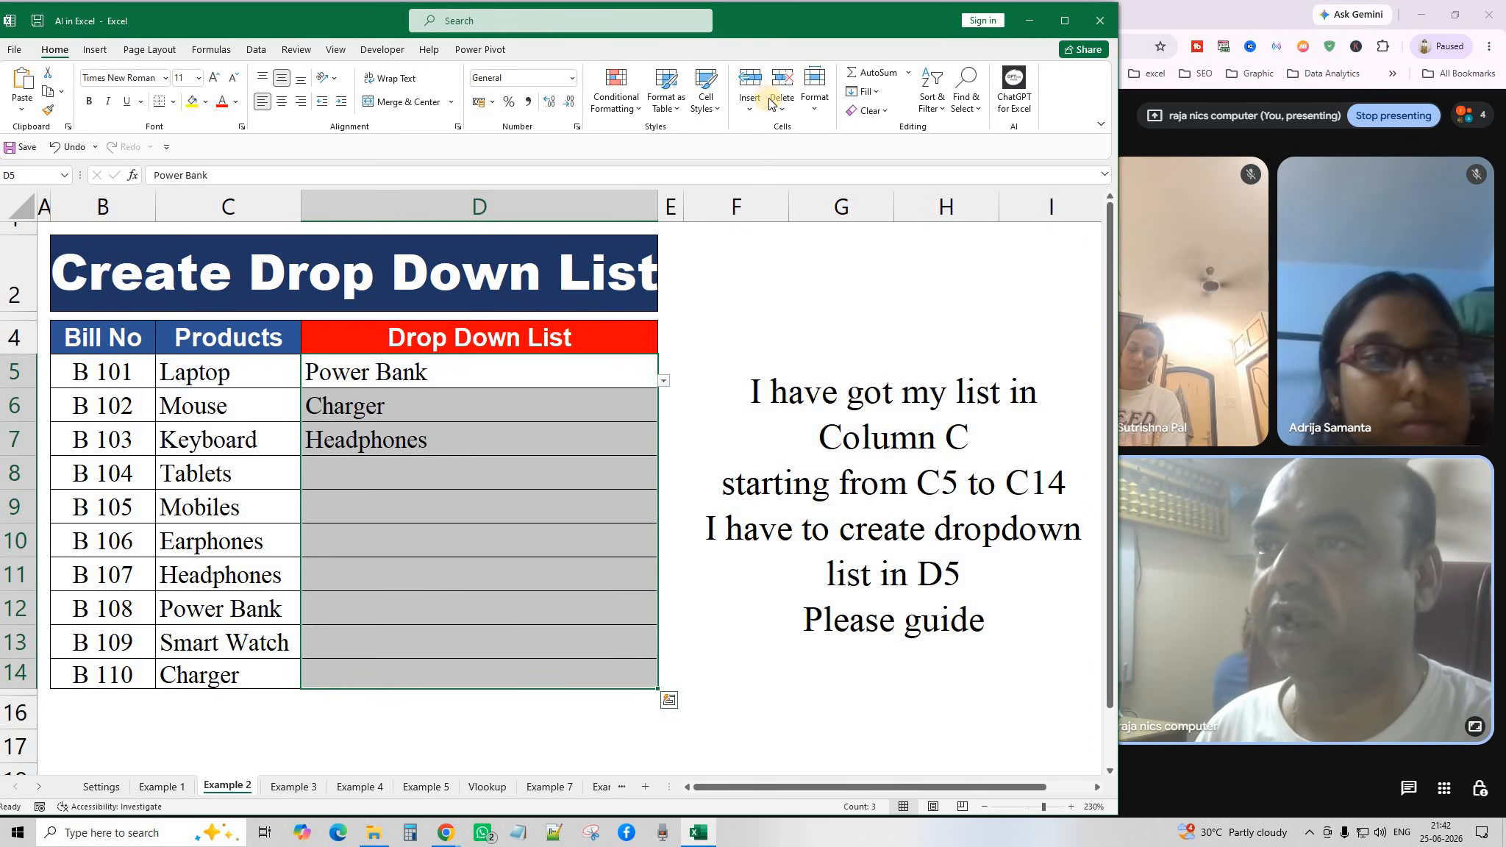
left_click(261, 49)
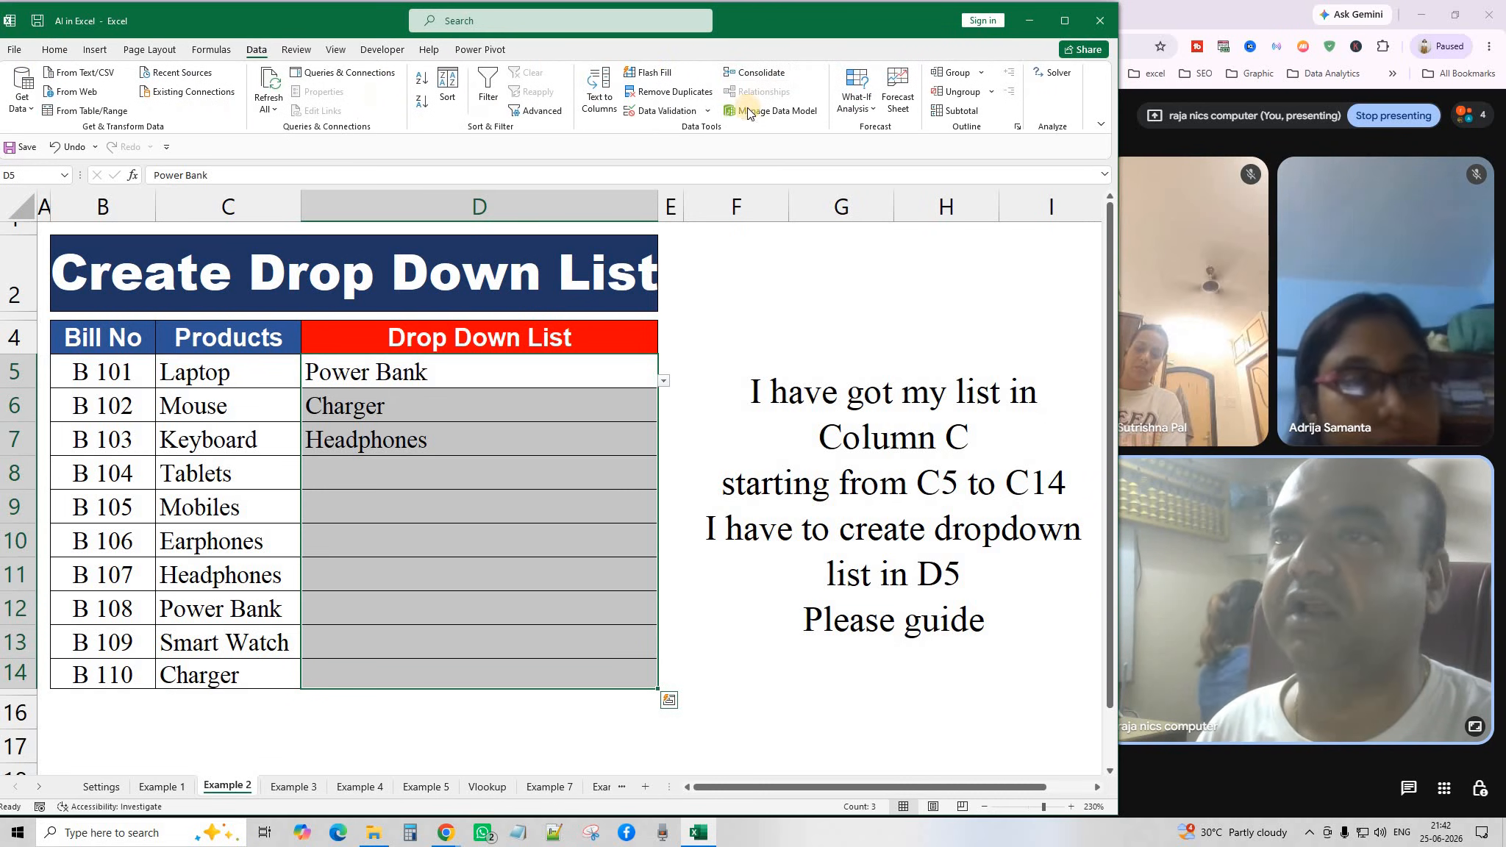
left_click(707, 108)
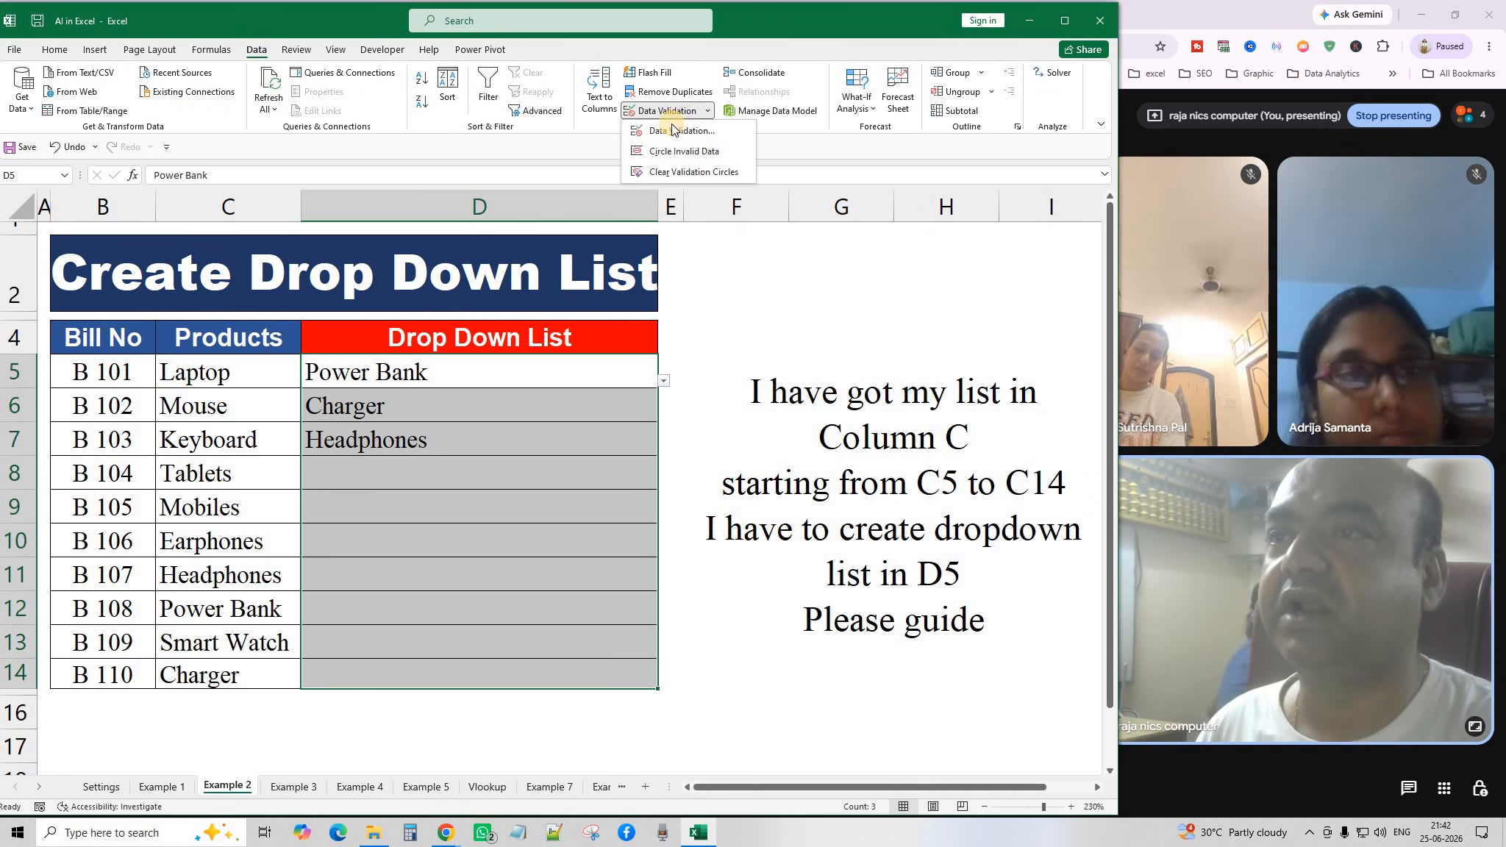
left_click(673, 125)
left_click(699, 458)
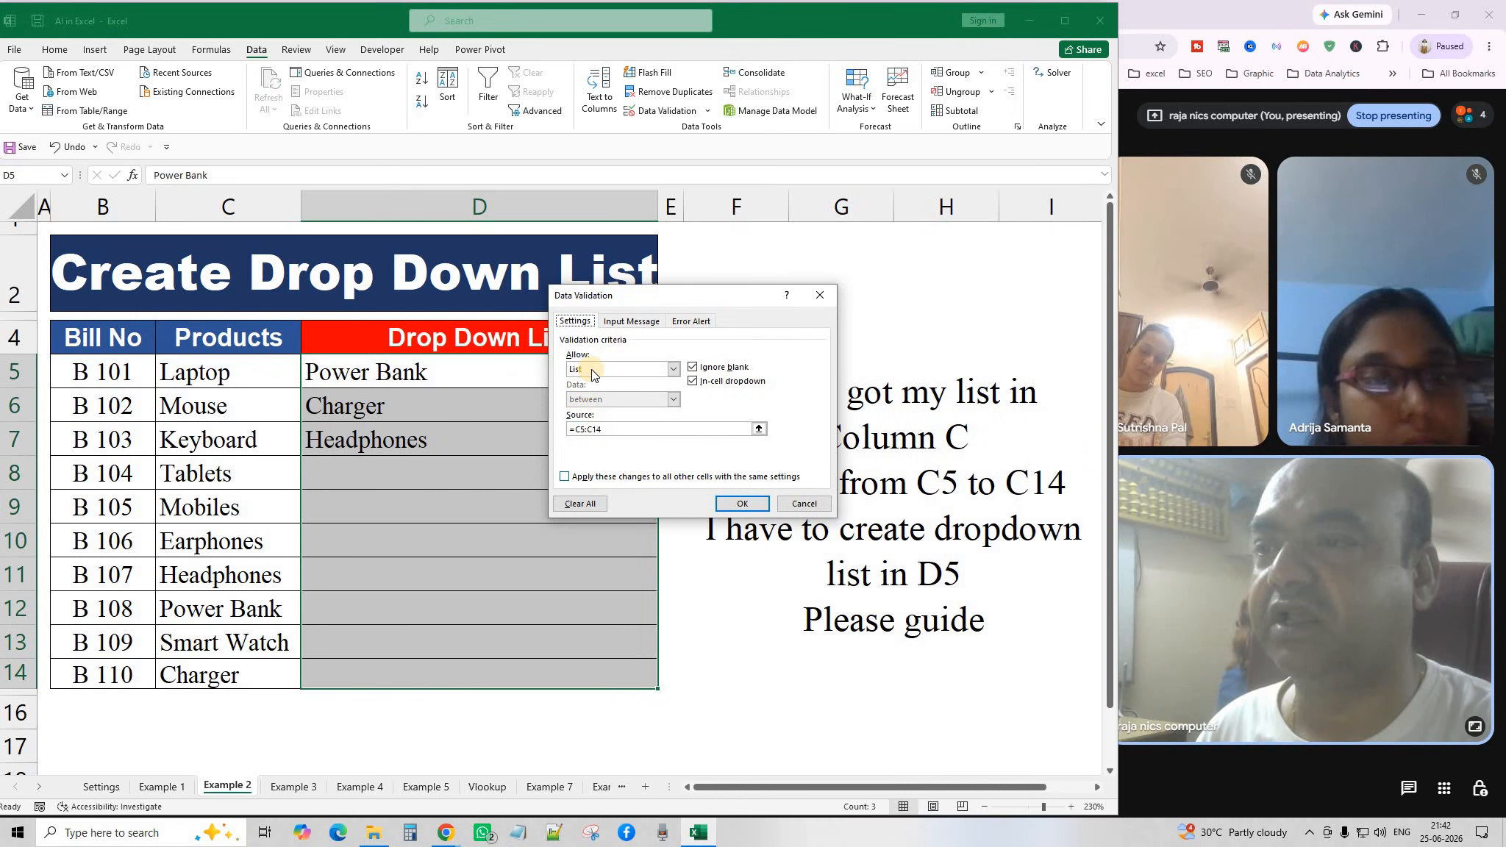
left_click(580, 504)
left_click_drag(478, 509, 466, 474)
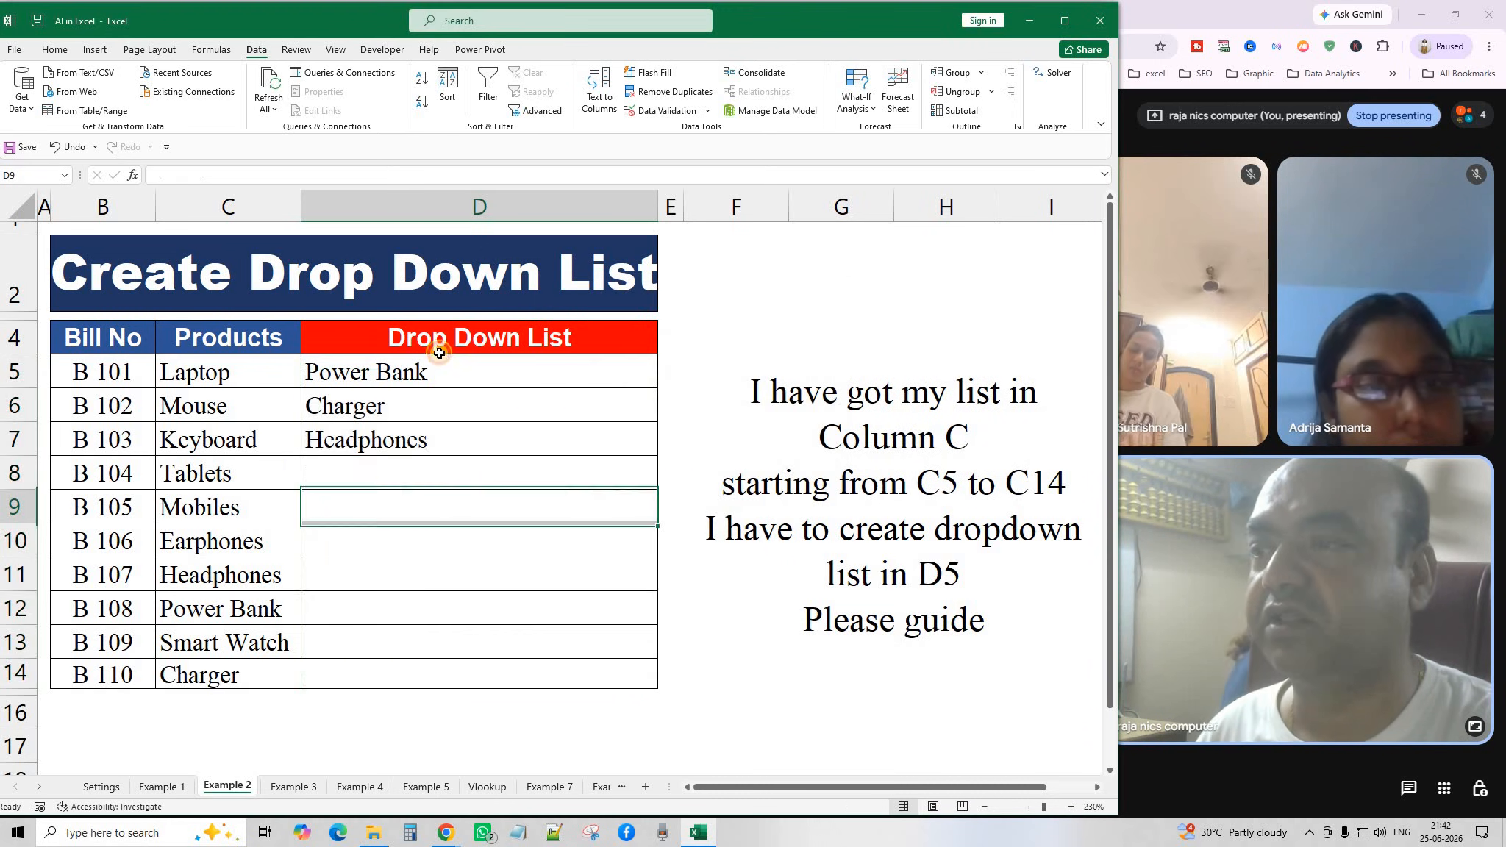
left_click_drag(437, 366, 471, 667)
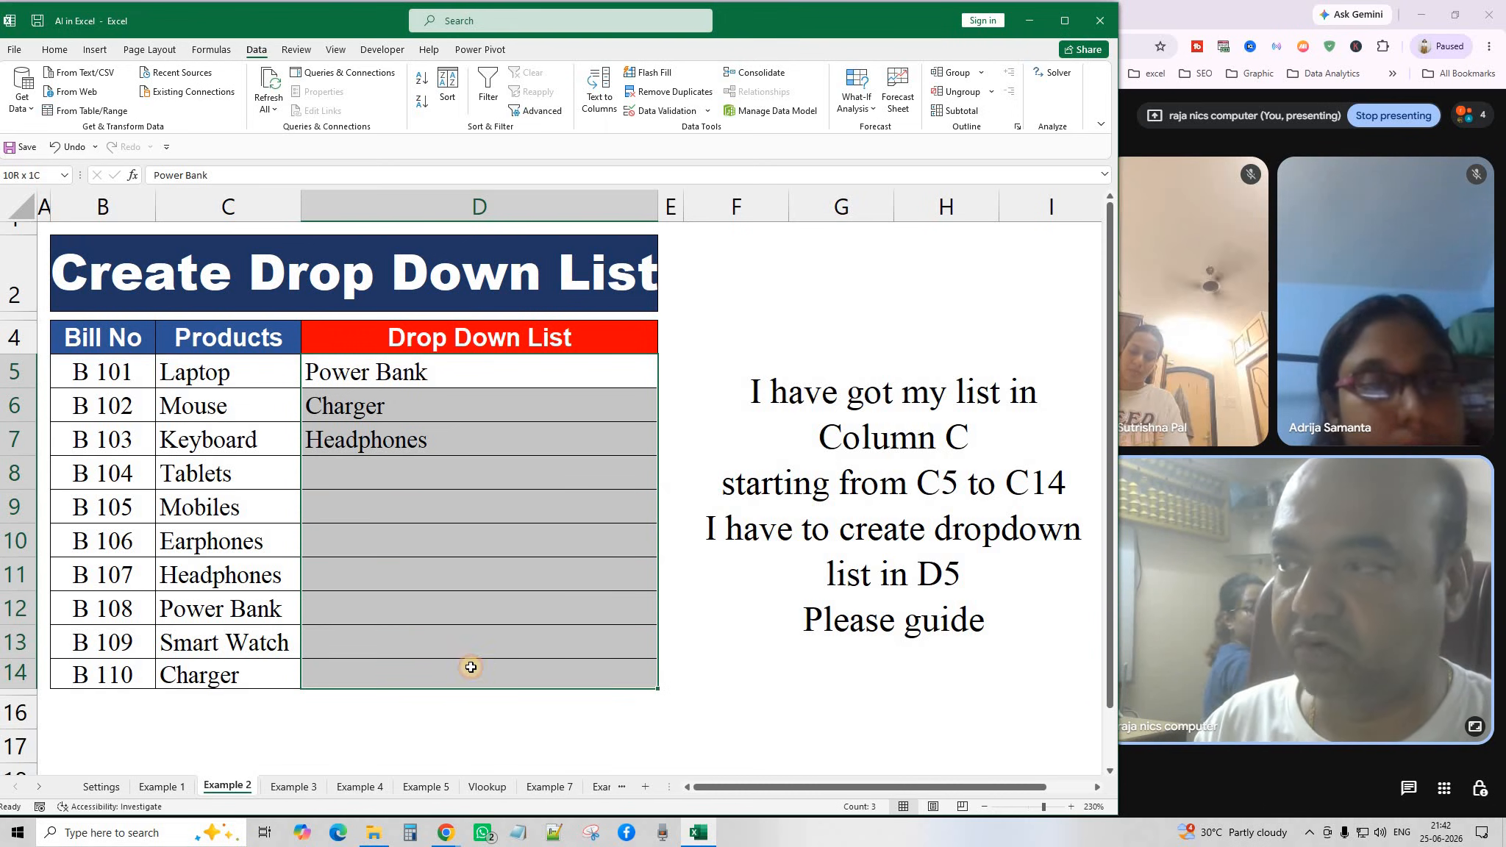
key("Delete")
left_click(521, 365)
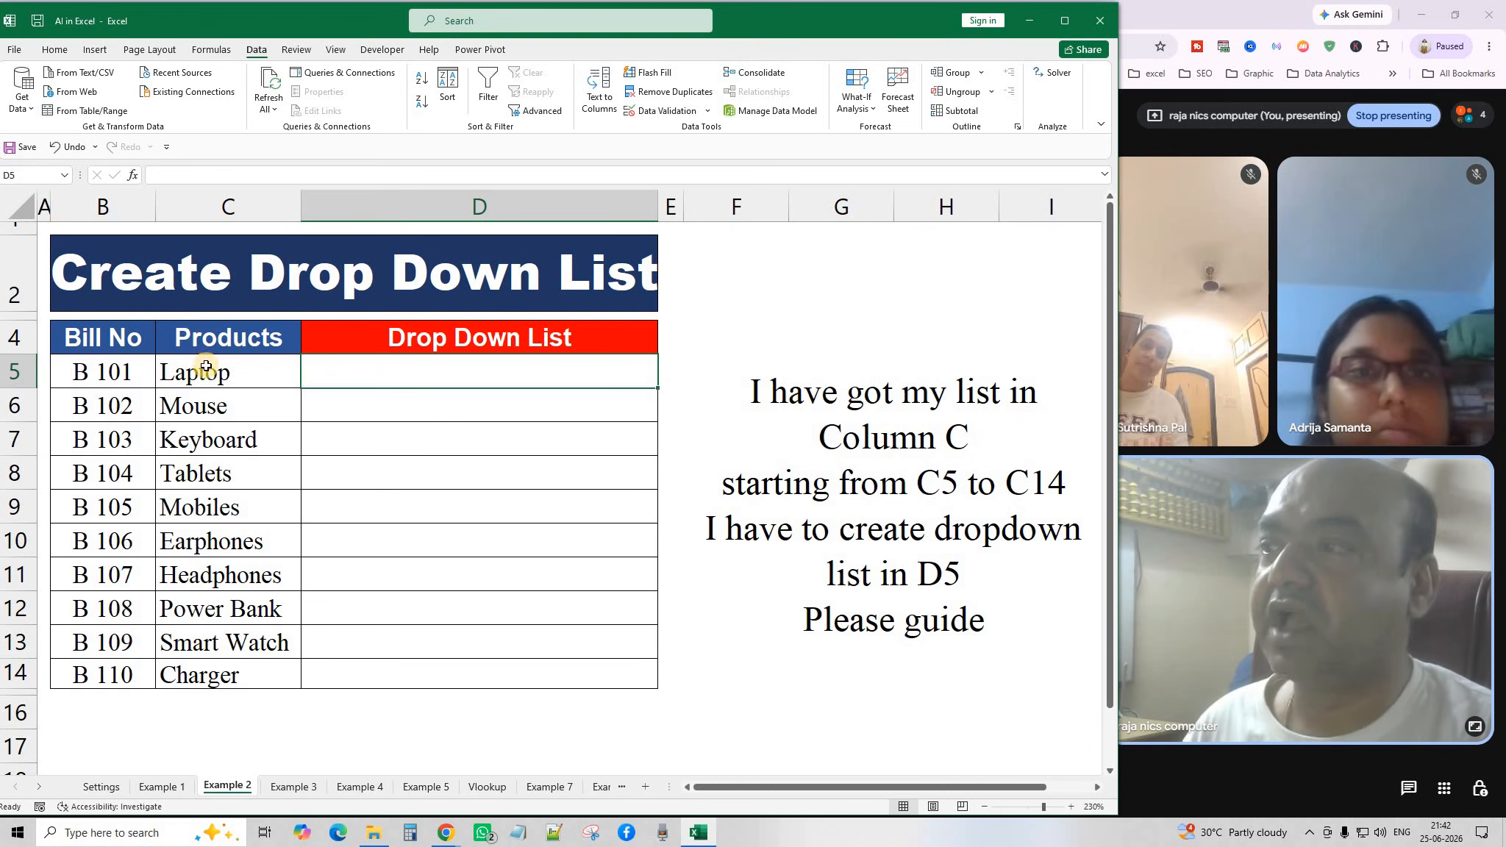
Select the product list C5:C14, then select the target cell D5.
left_click_drag(221, 375, 228, 409)
left_click_drag(253, 562, 255, 677)
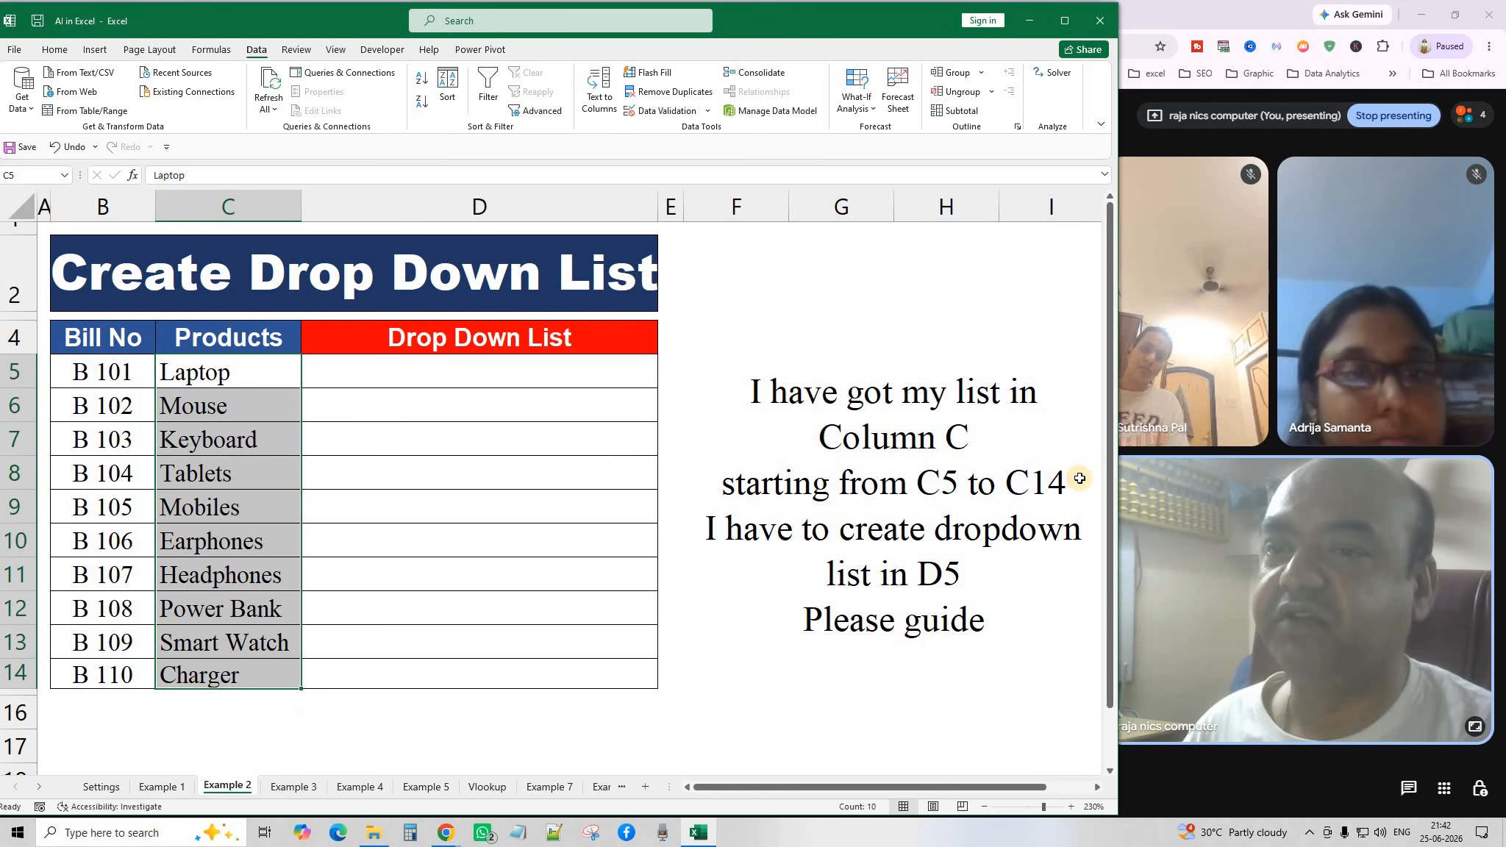
left_click(353, 408)
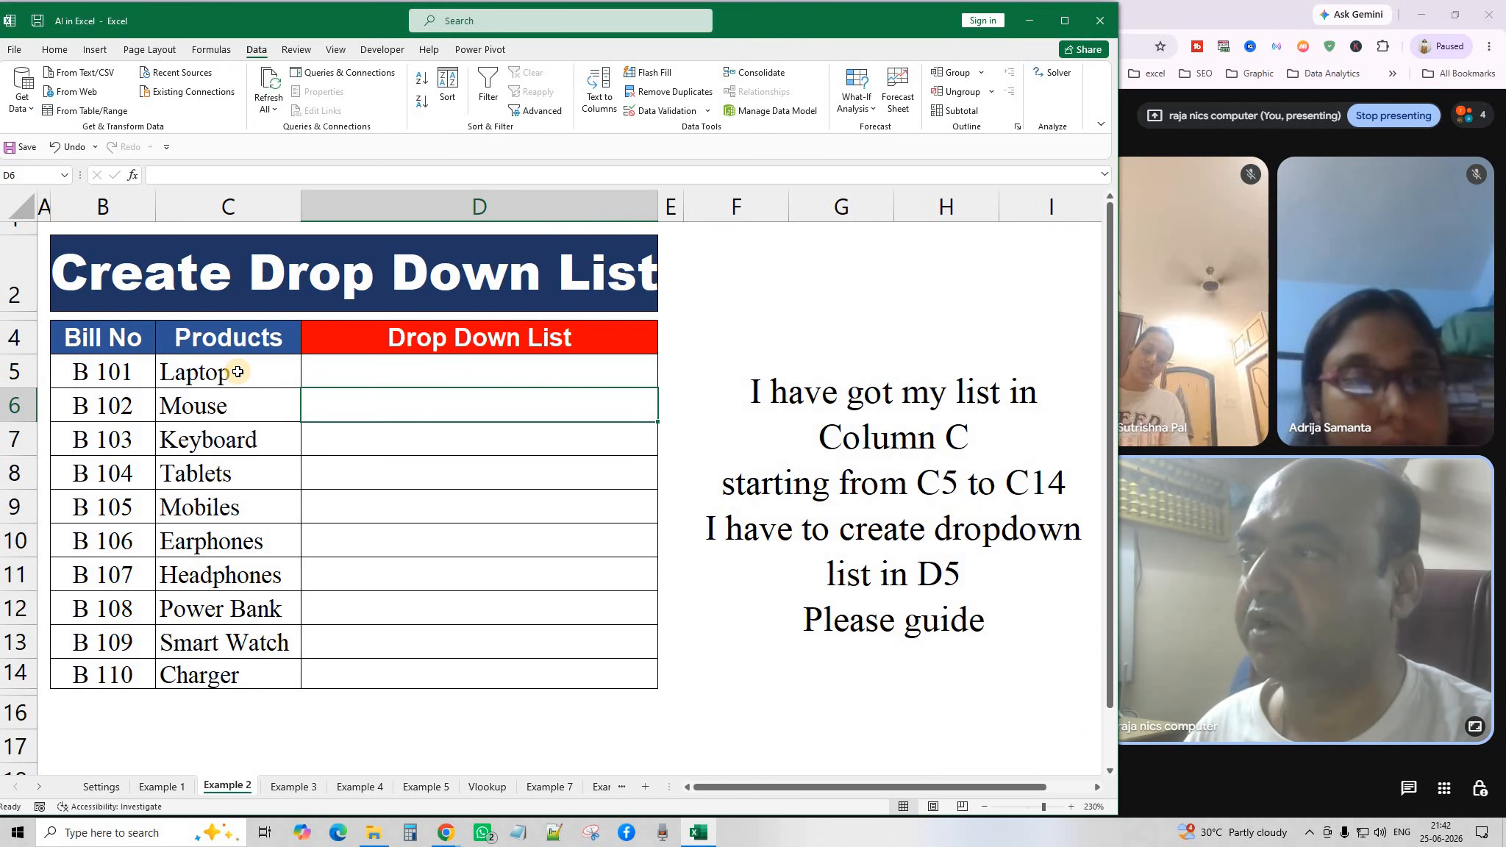
left_click_drag(238, 372, 237, 673)
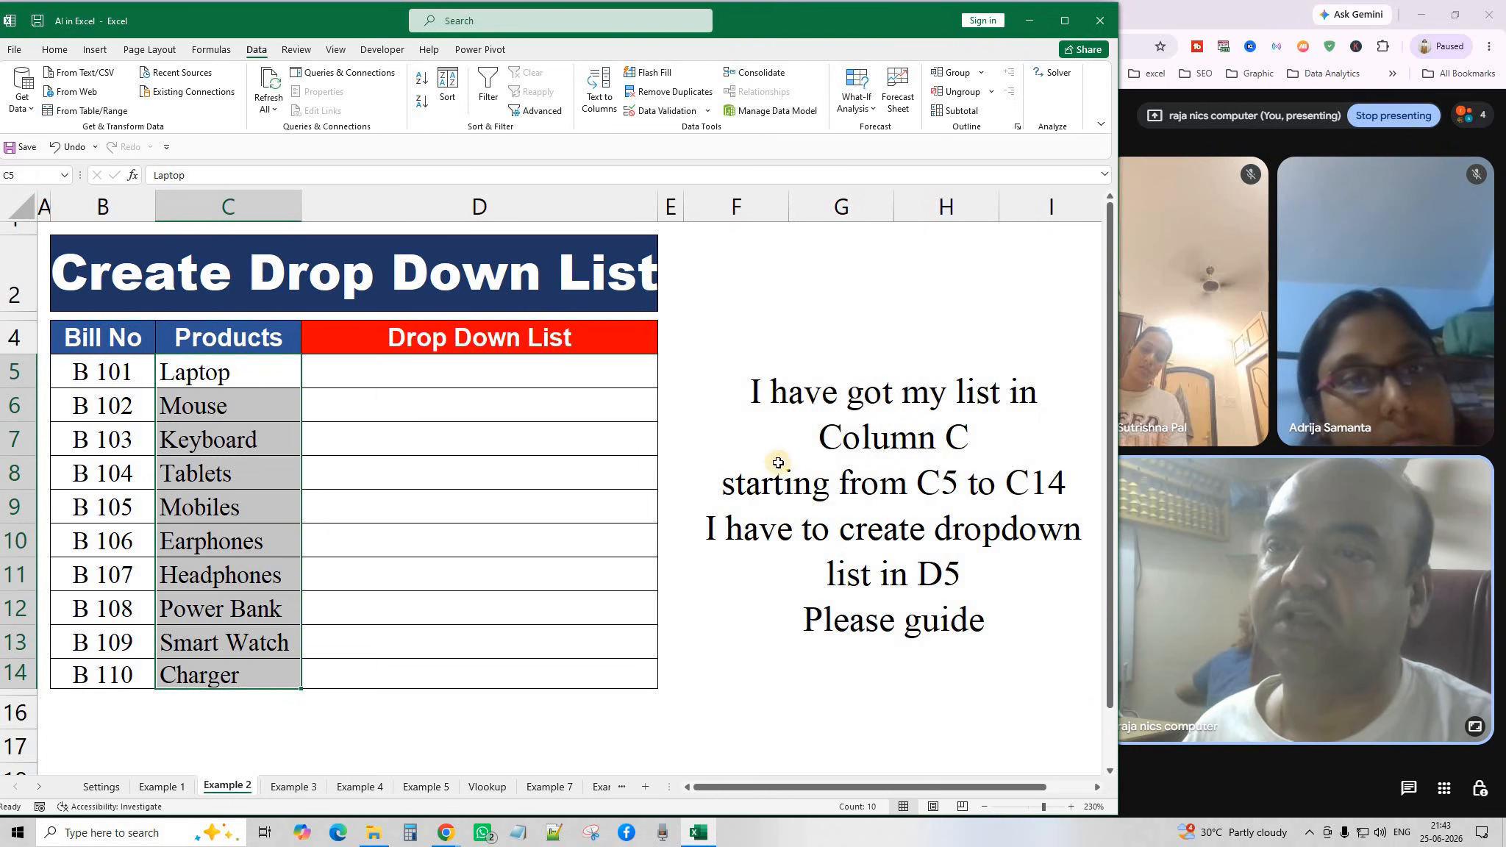
left_click_drag(272, 383, 257, 681)
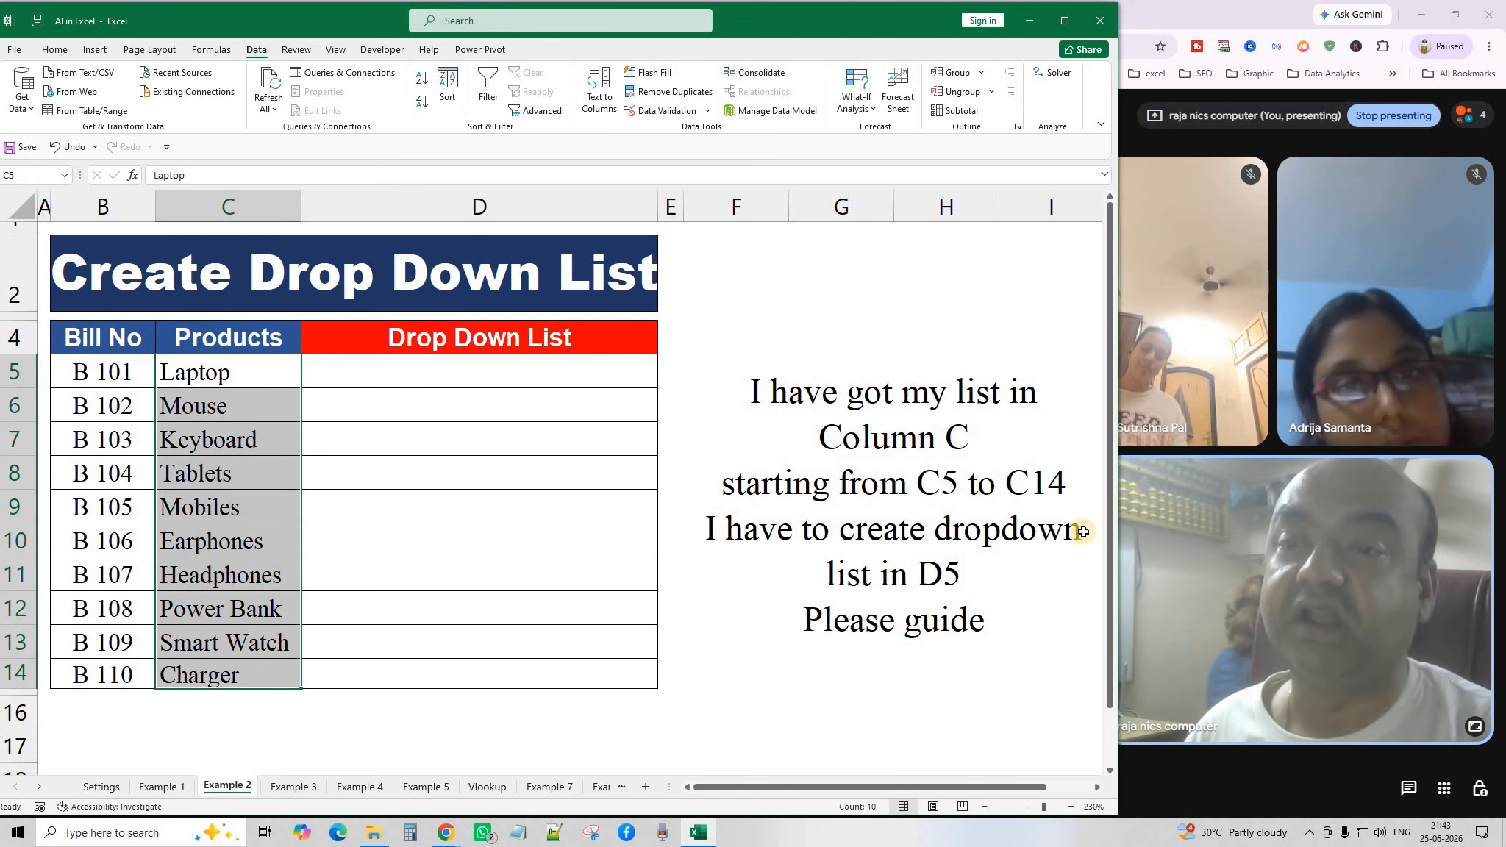
left_click(581, 379)
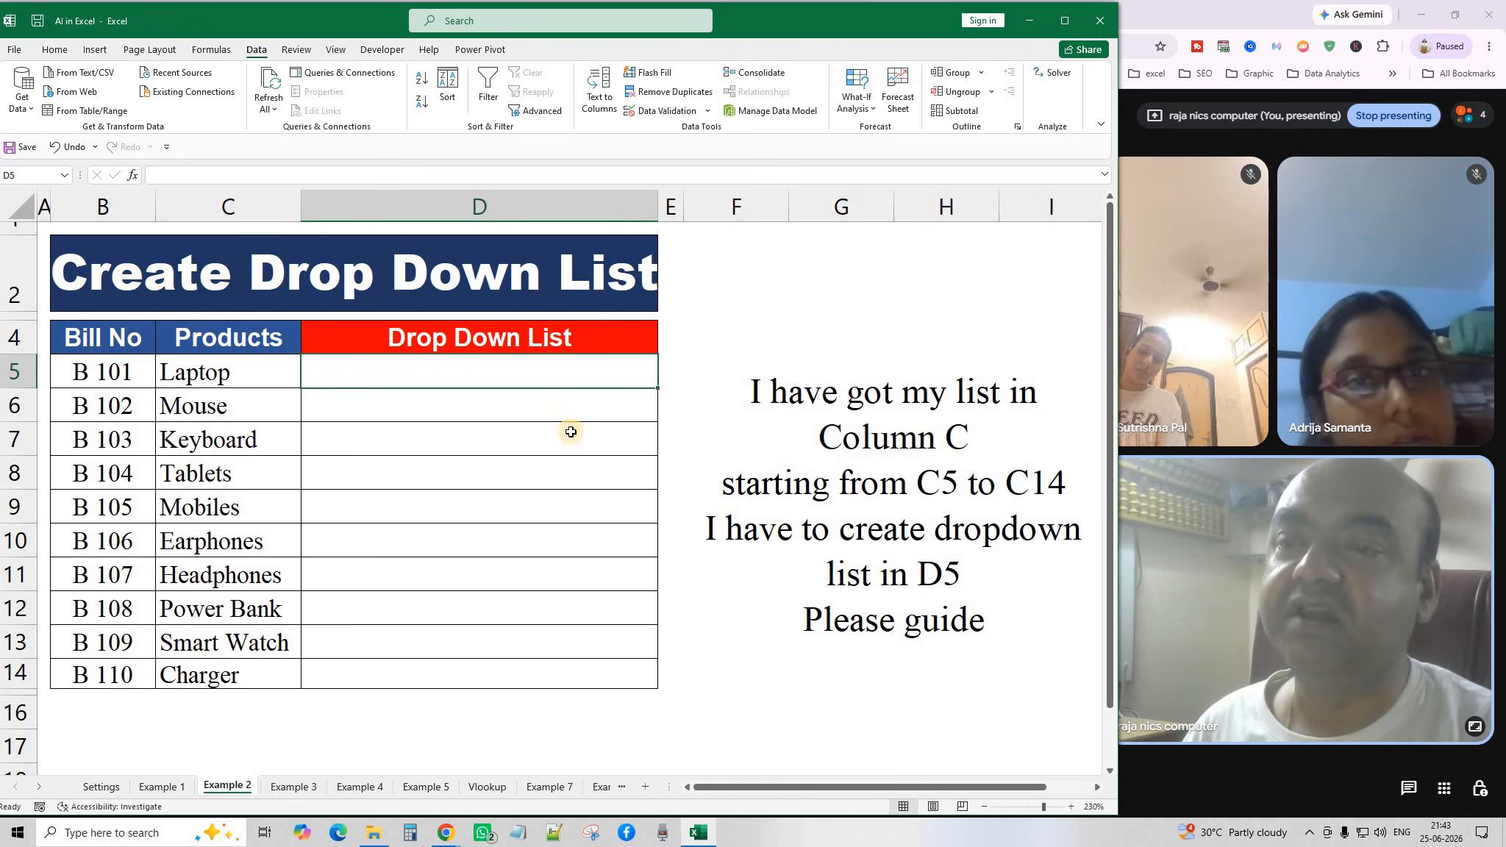
left_click(477, 404)
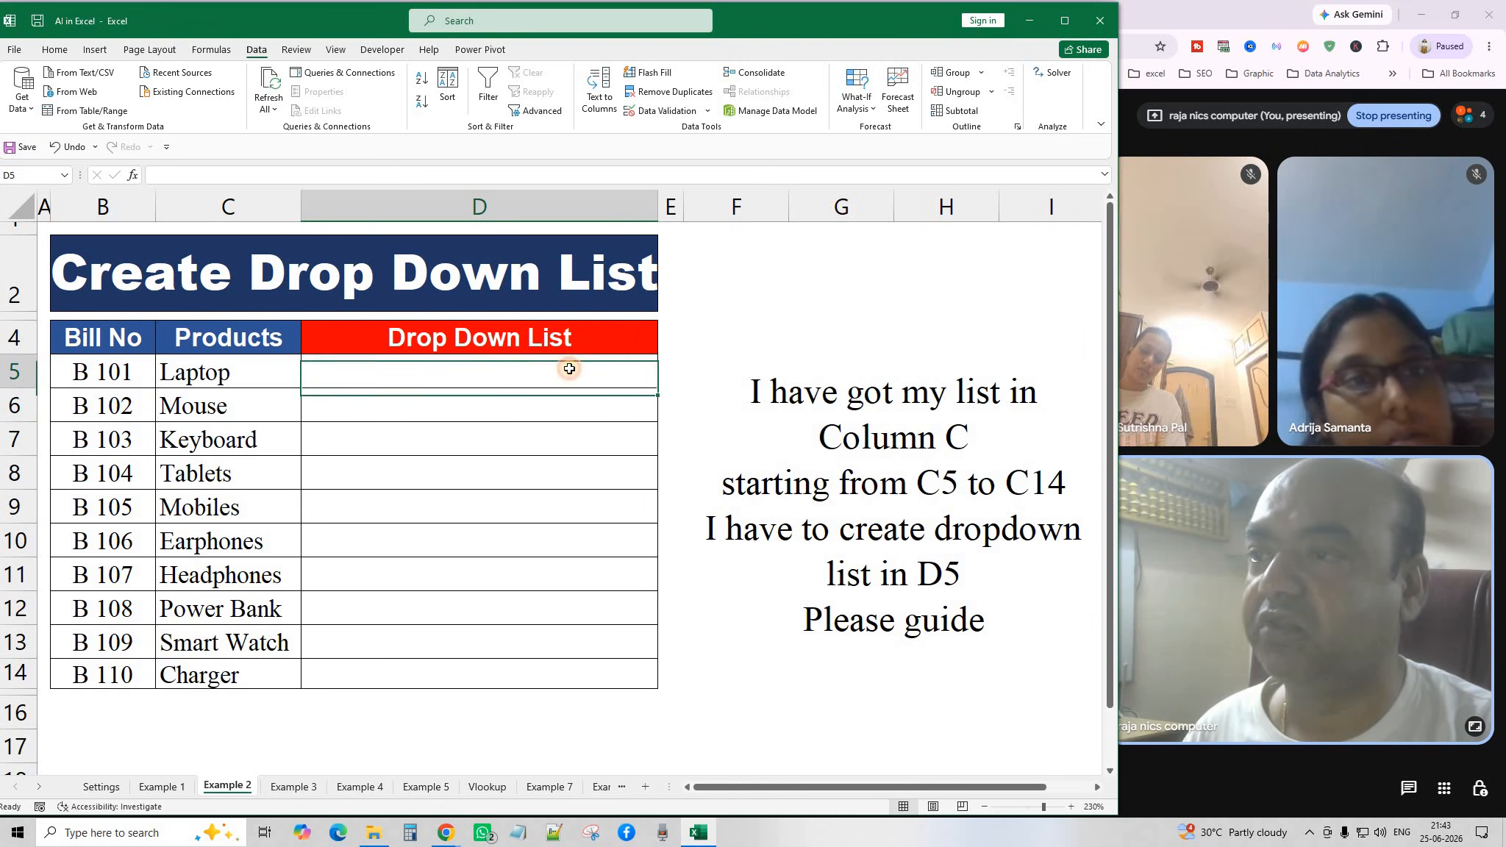
left_click(526, 373)
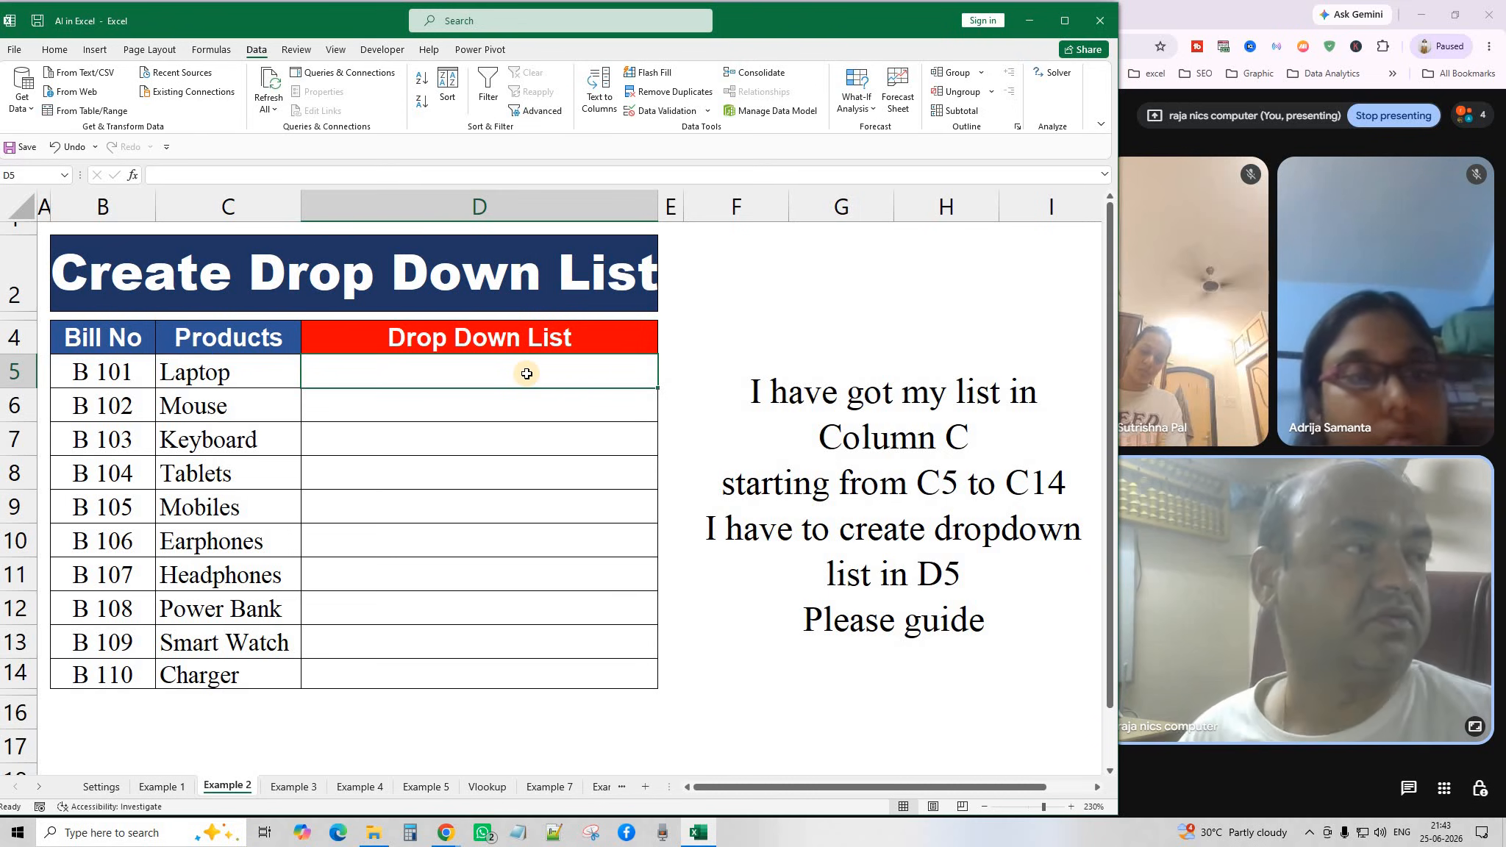
Copy the dropdown question from the merged text block at F4.
left_click(818, 535)
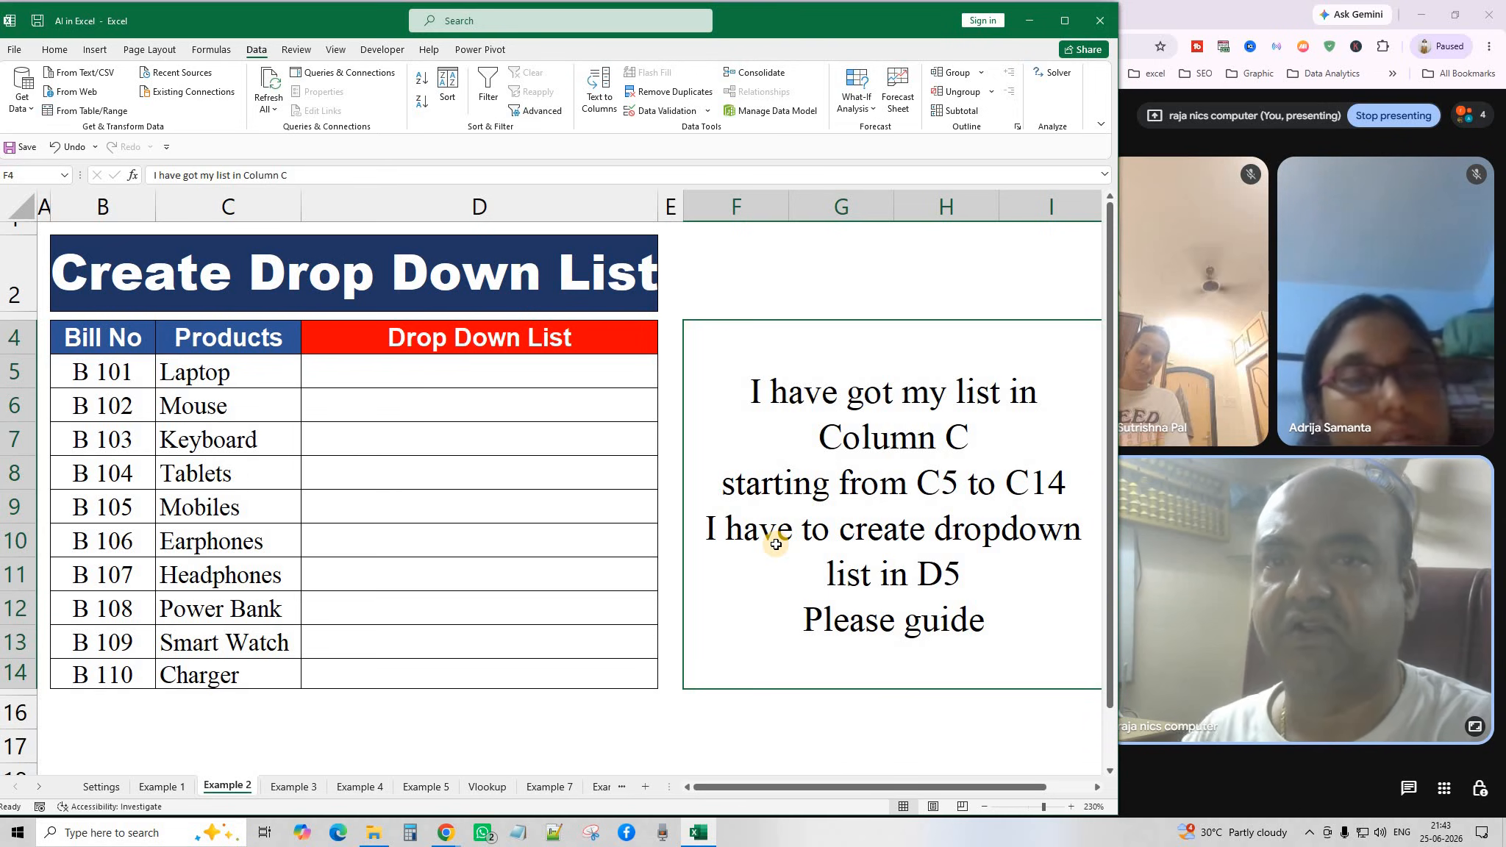
left_click(521, 360)
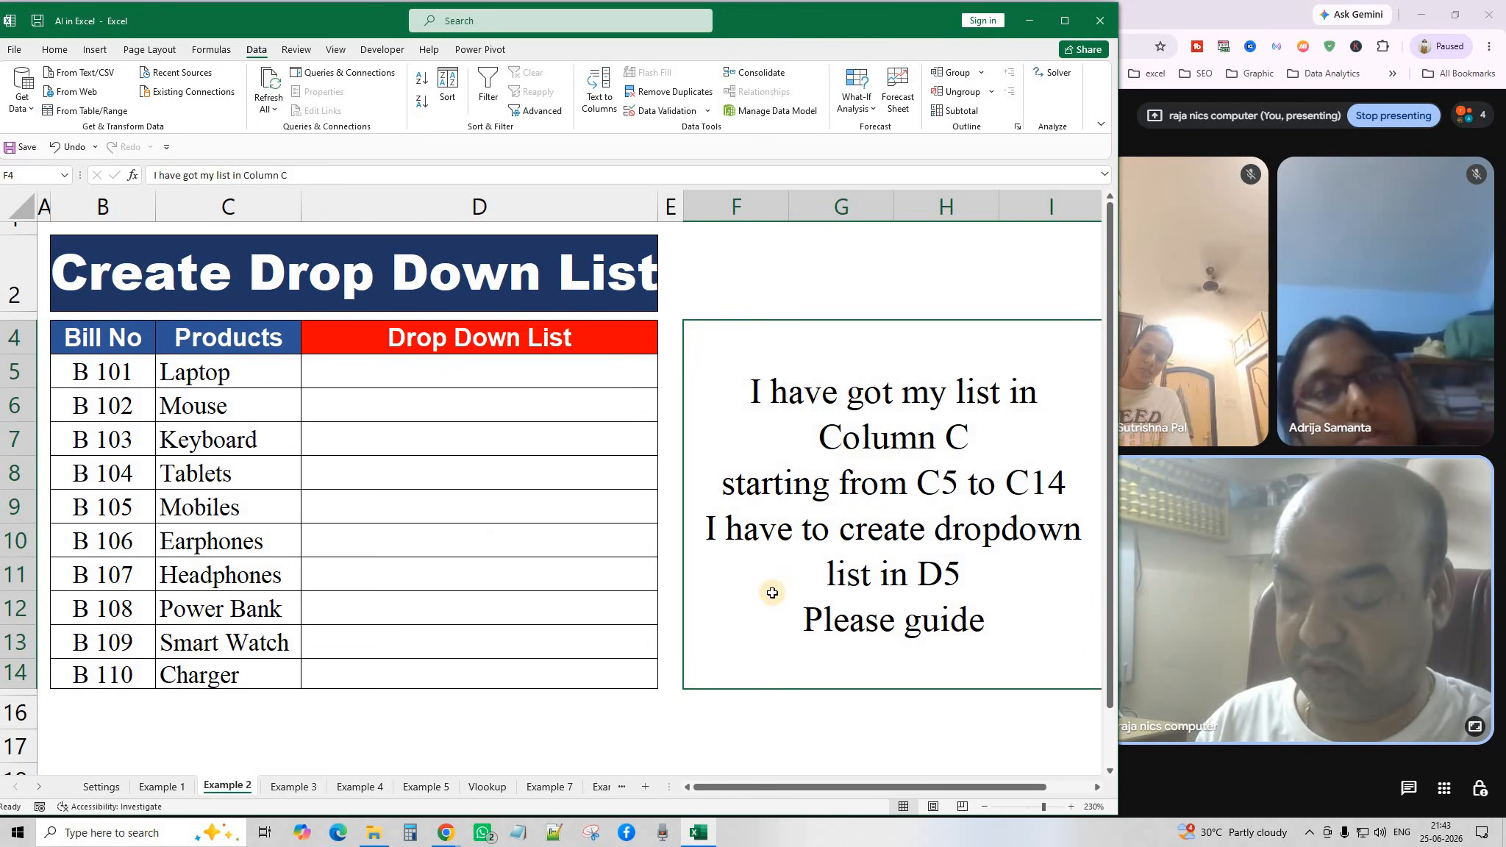
key("ctrl+c")
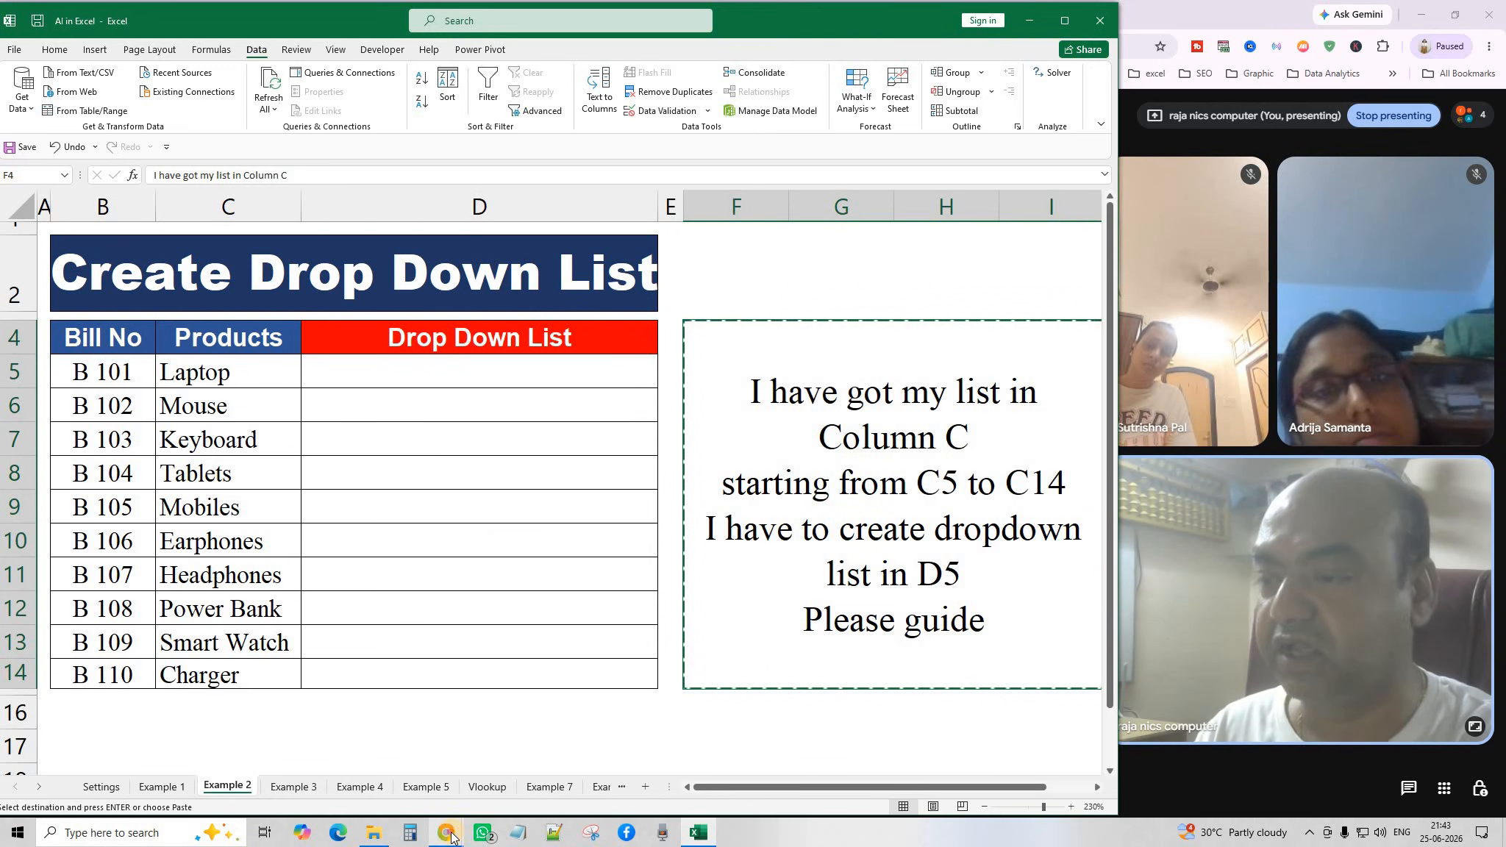
Paste the D5 dropdown question into ChatGPT and read its Data Validation List steps.
mouse_move(447, 833)
left_click(577, 728)
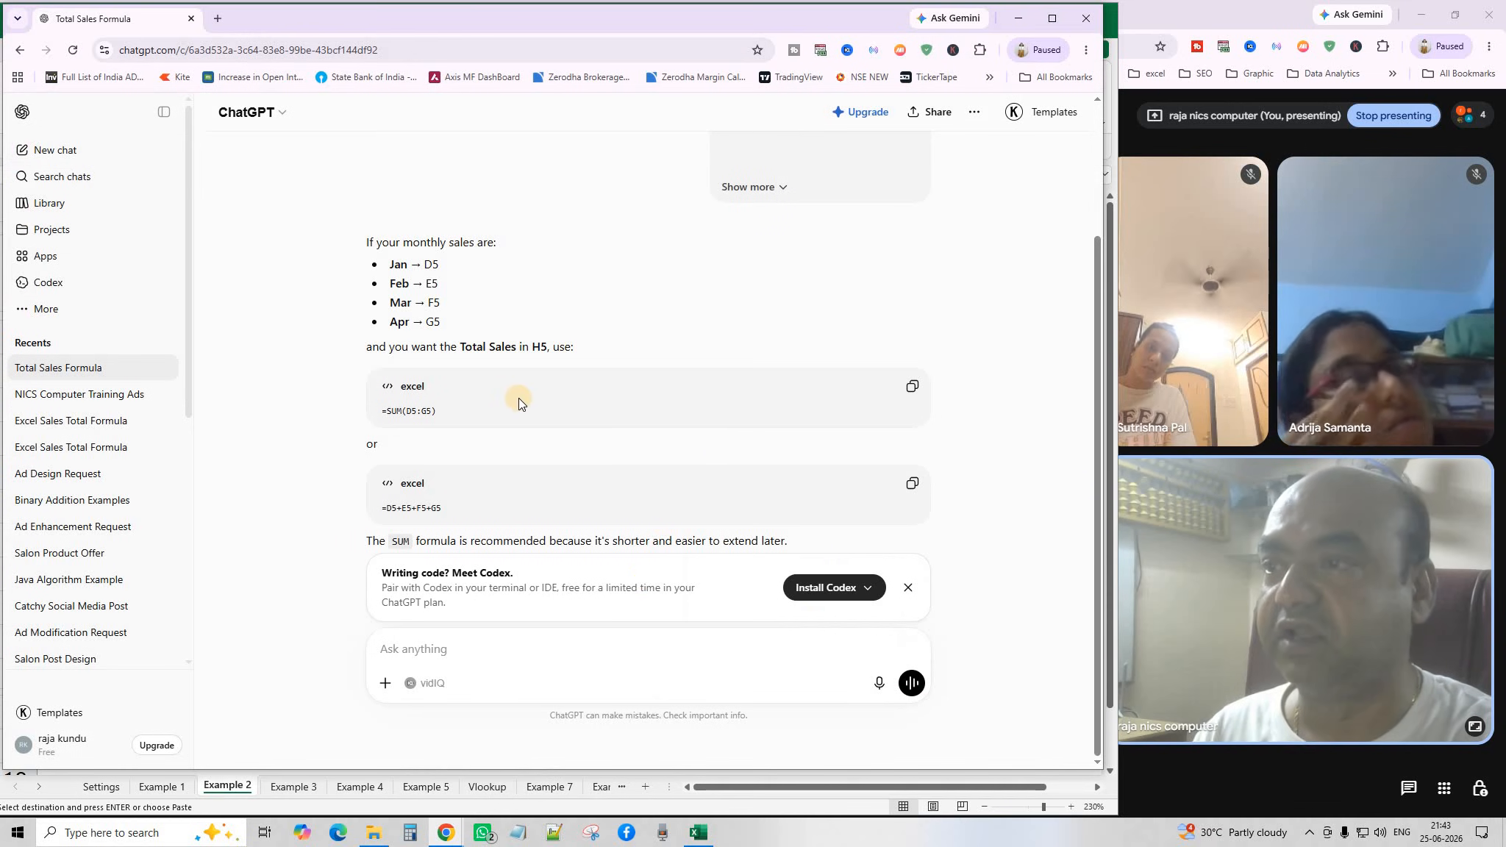
left_click(490, 649)
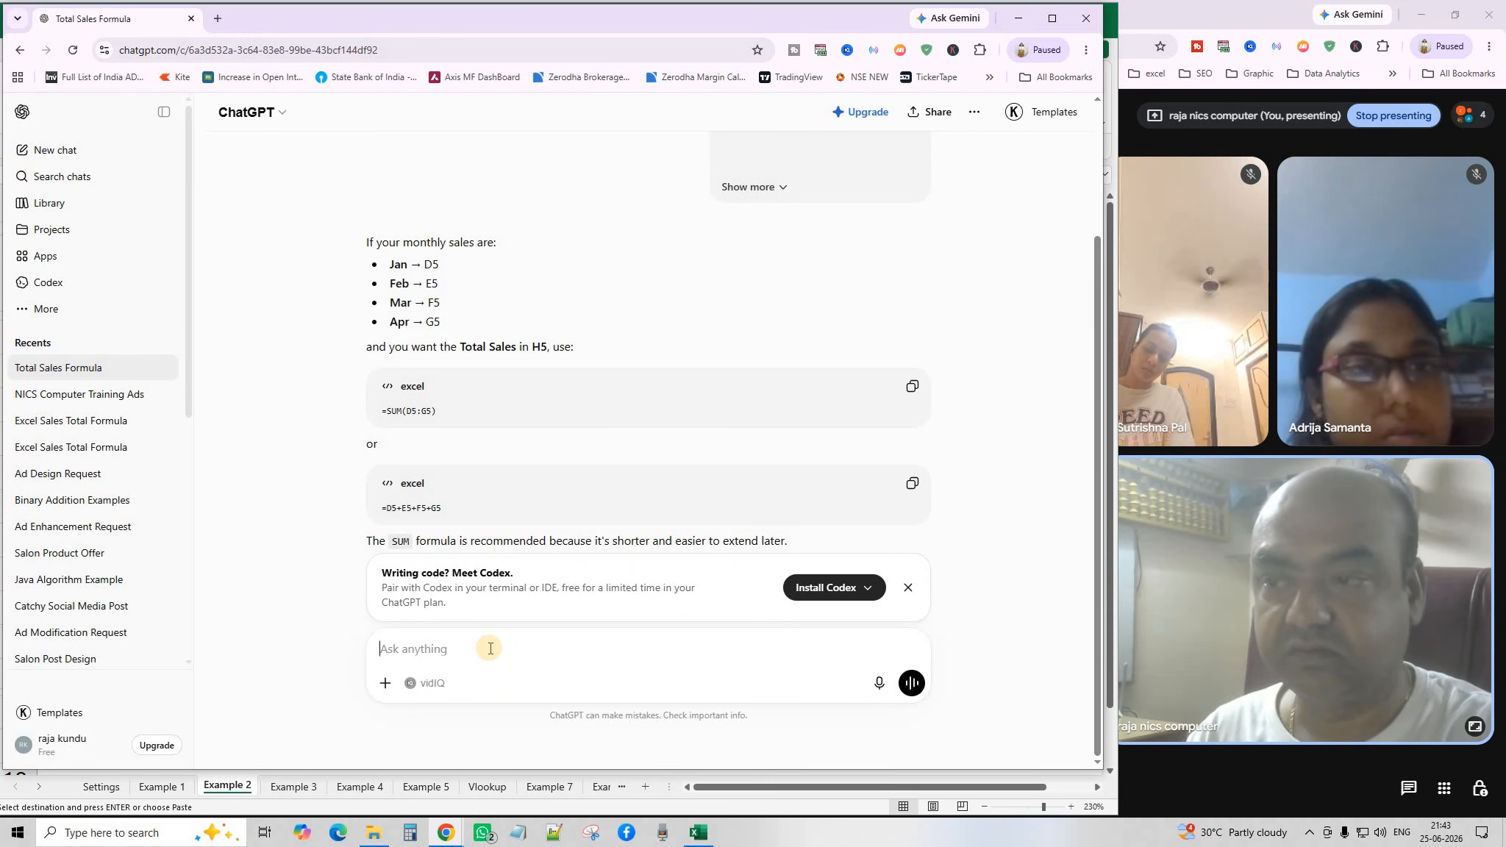
key("ctrl+v")
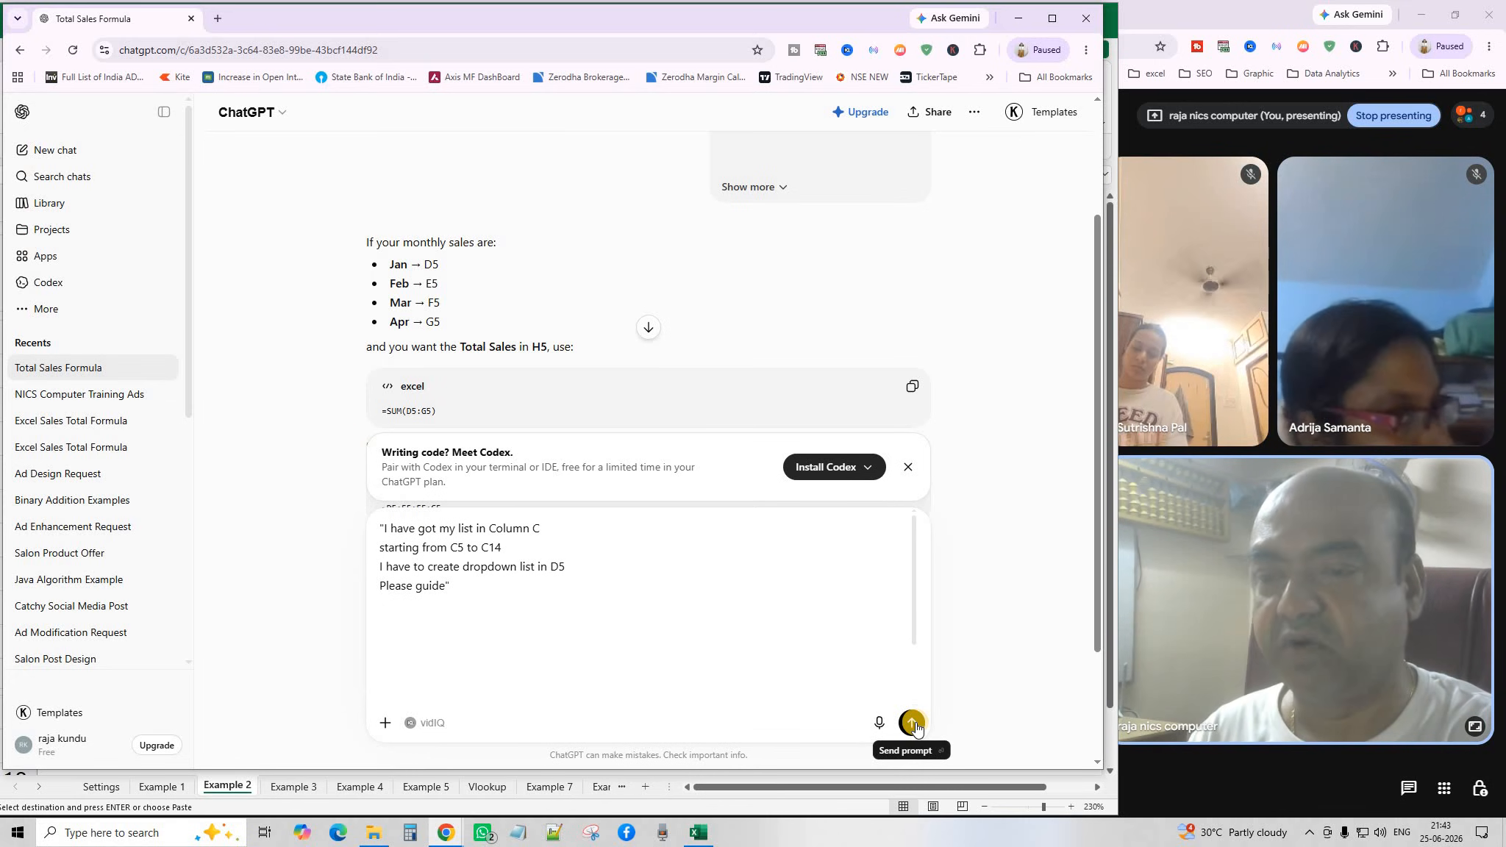
left_click(912, 724)
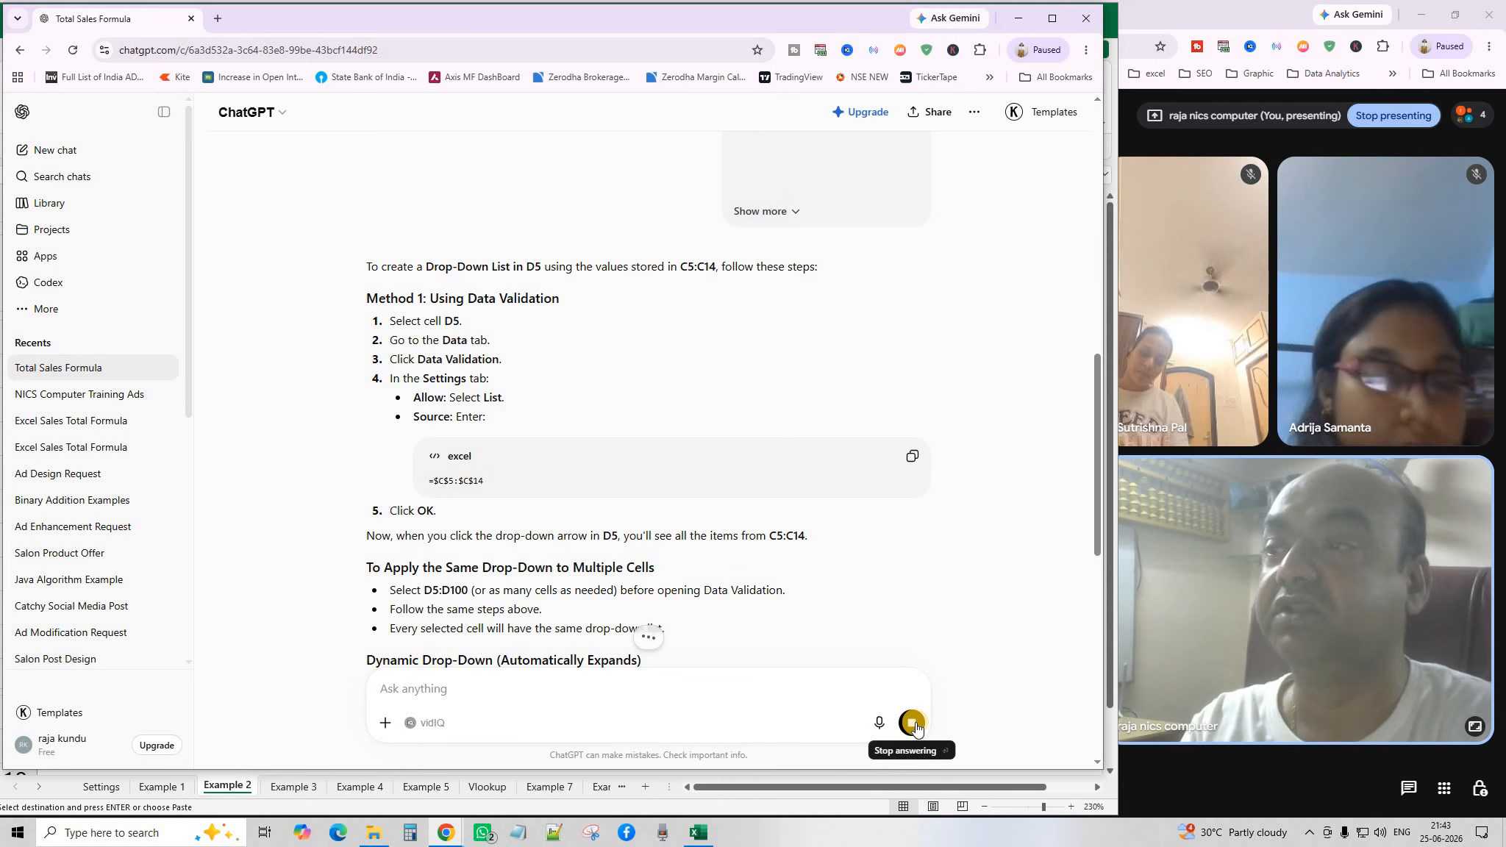
left_click(913, 724)
scroll(779, 432, "down", 3)
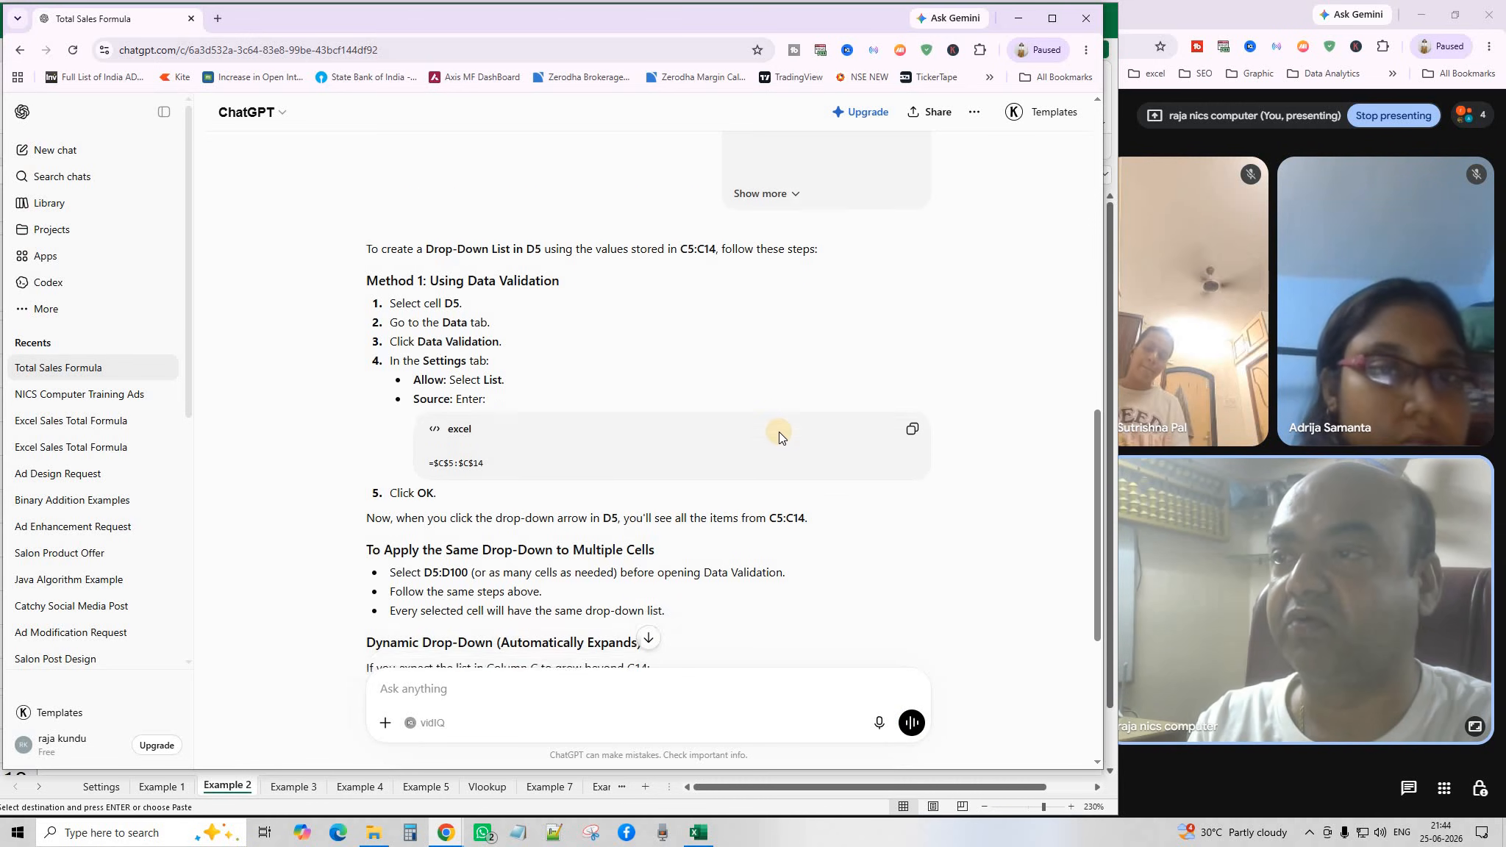
scroll(772, 437, "down", 2)
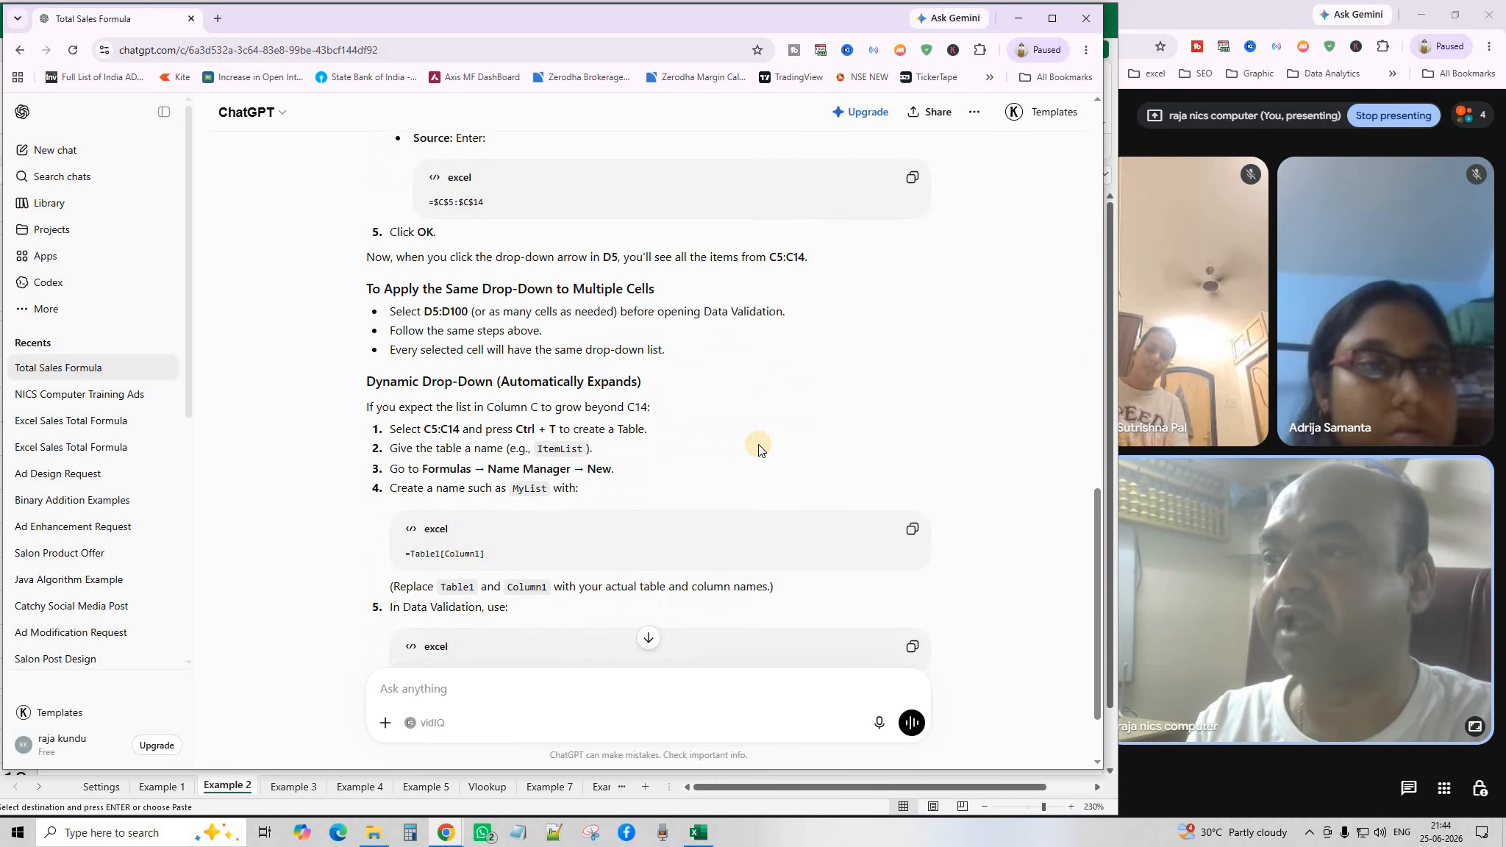
scroll(757, 450, "up", 4)
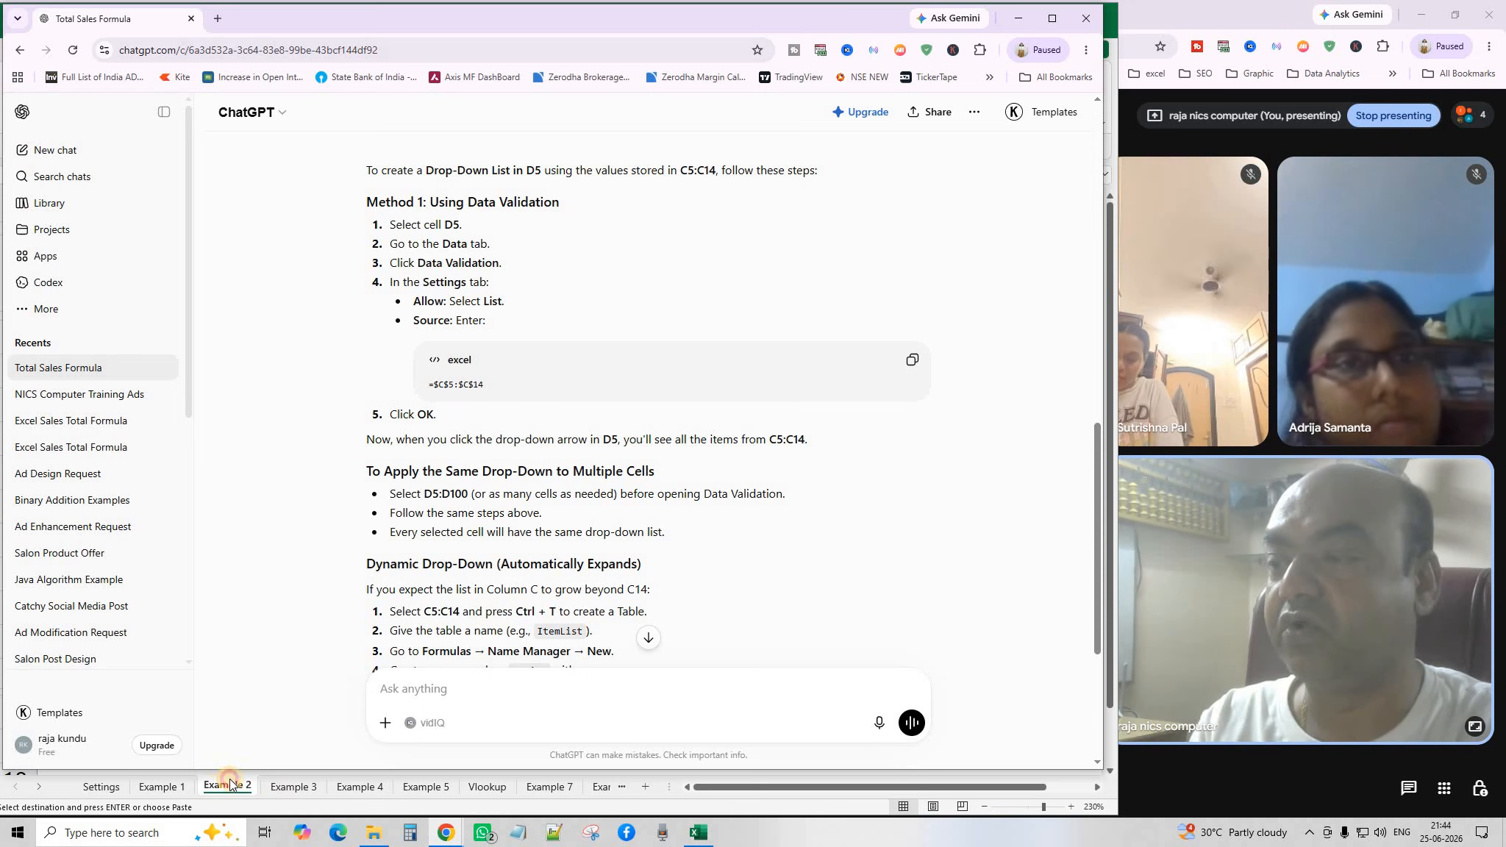
left_click(250, 791)
Select D5, open its Data Validation dialog, and return to ChatGPT's instructions.
double_click(465, 374)
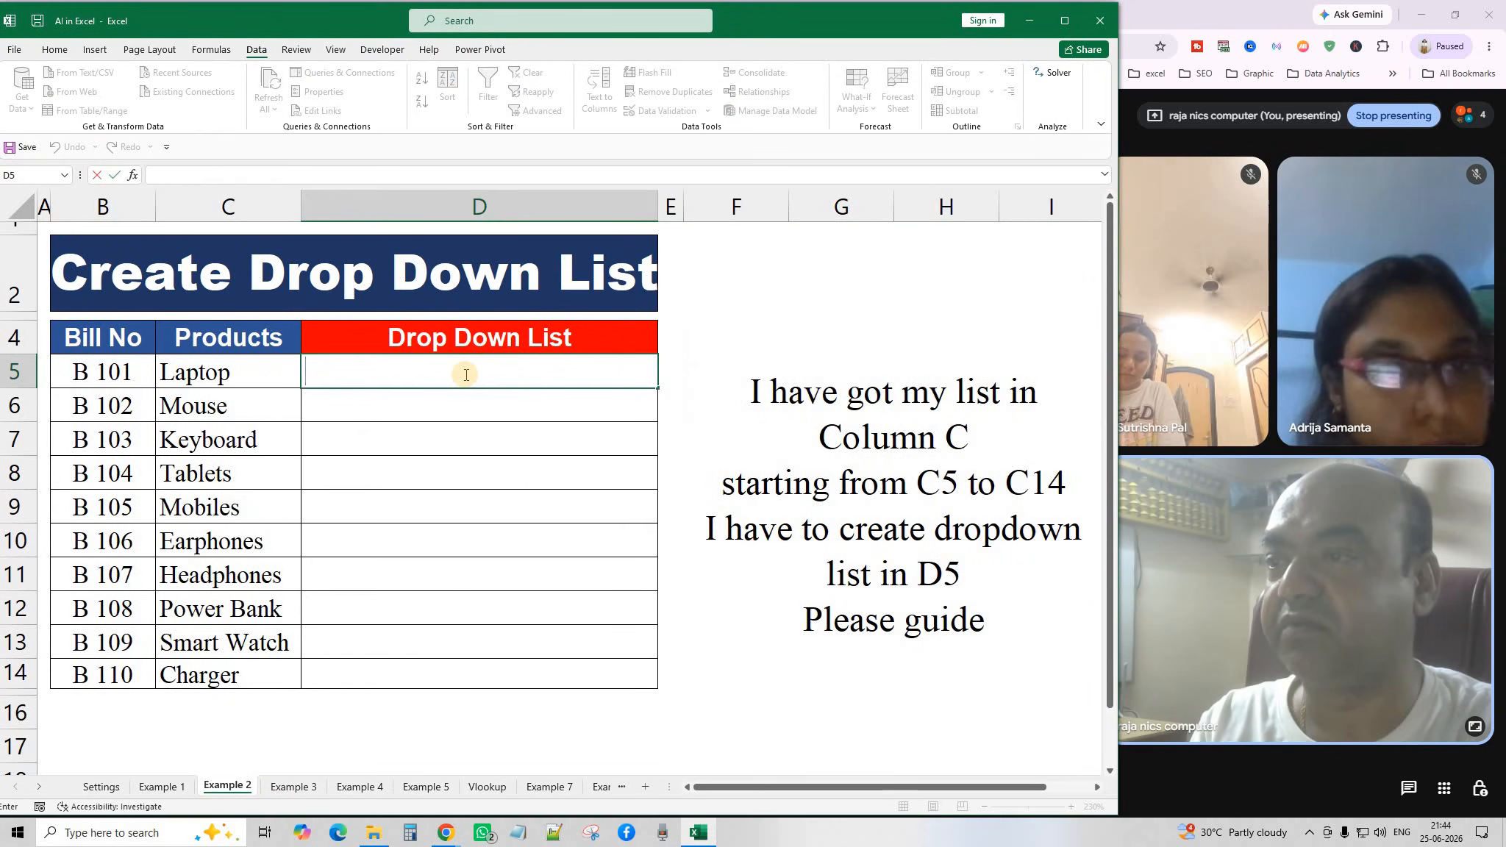
left_click(451, 426)
left_click(442, 373)
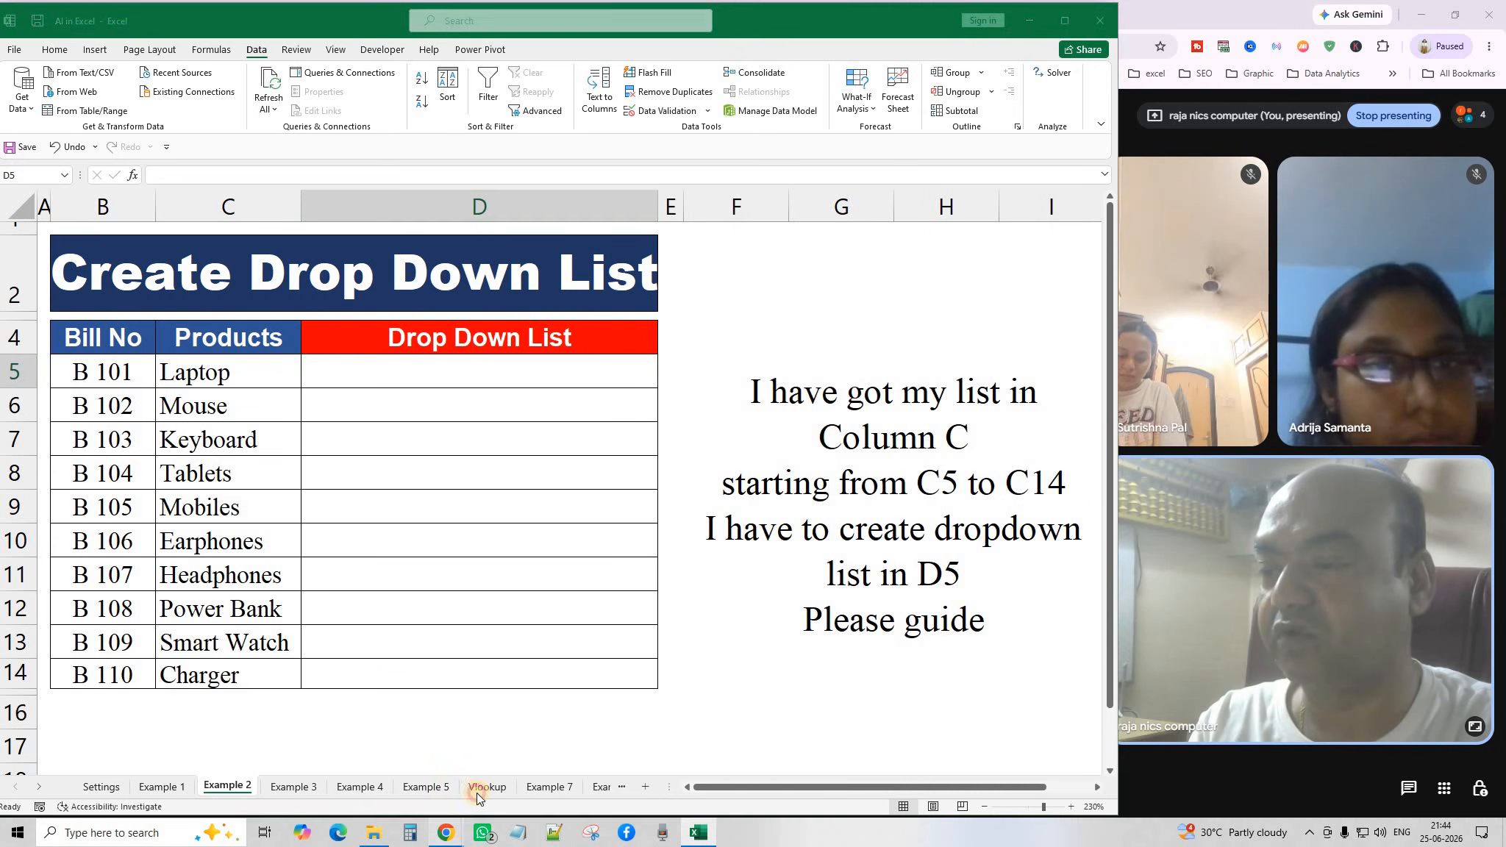
mouse_move(454, 841)
left_click(530, 729)
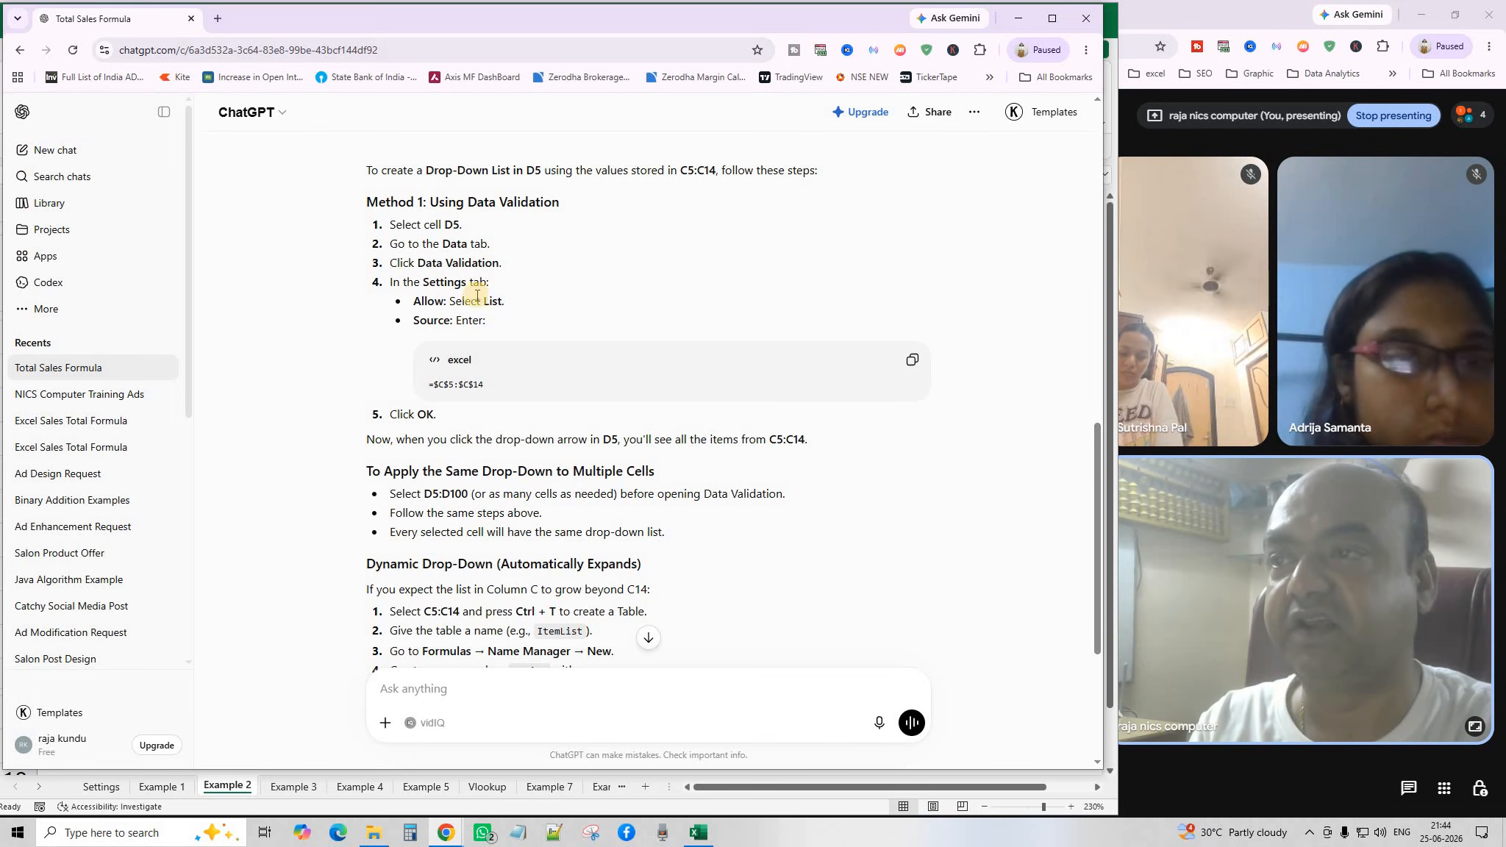
left_click(230, 782)
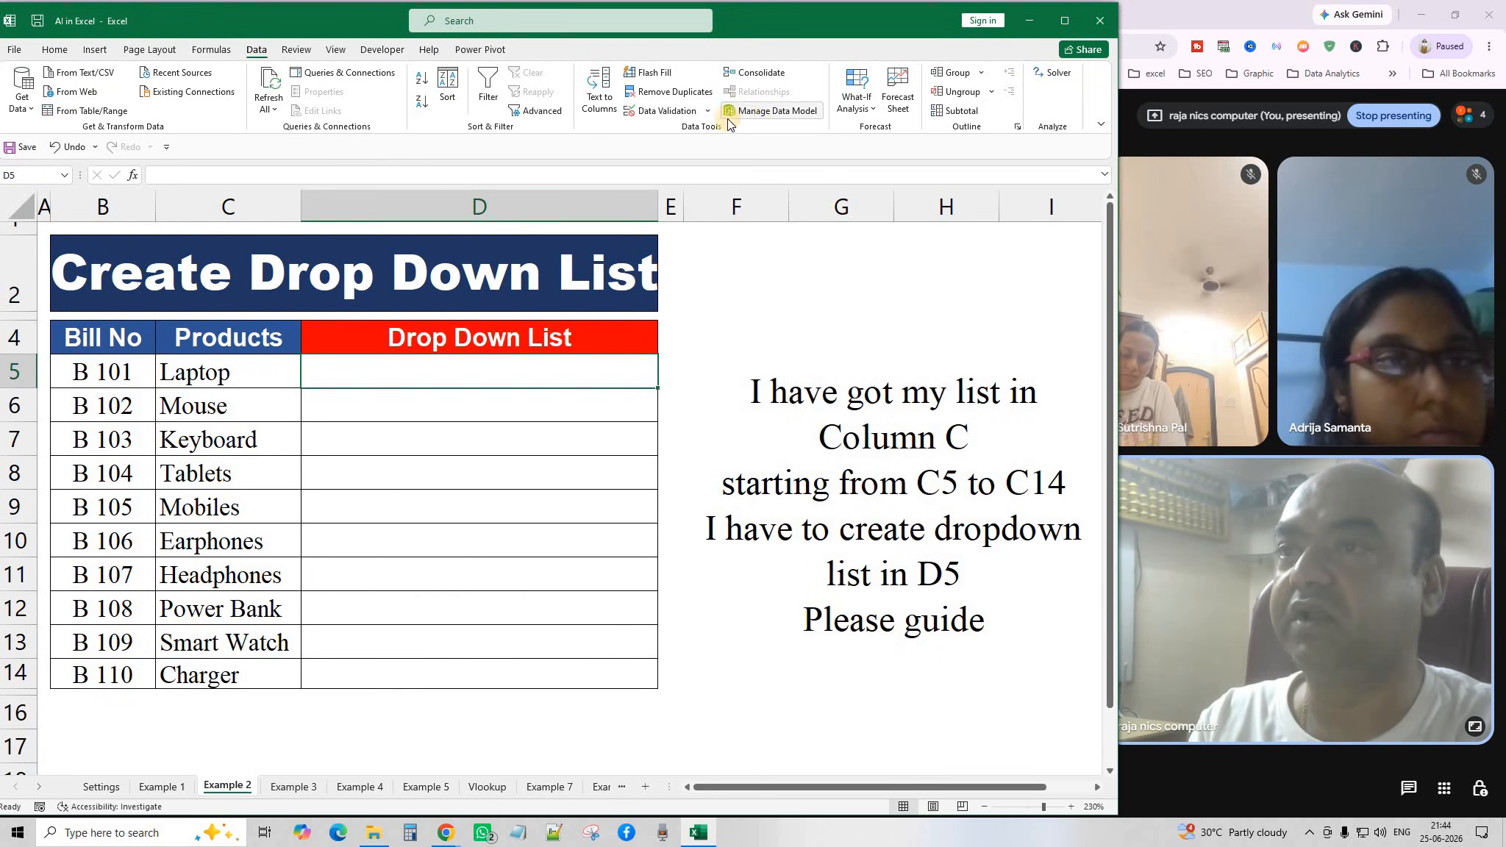
left_click(699, 111)
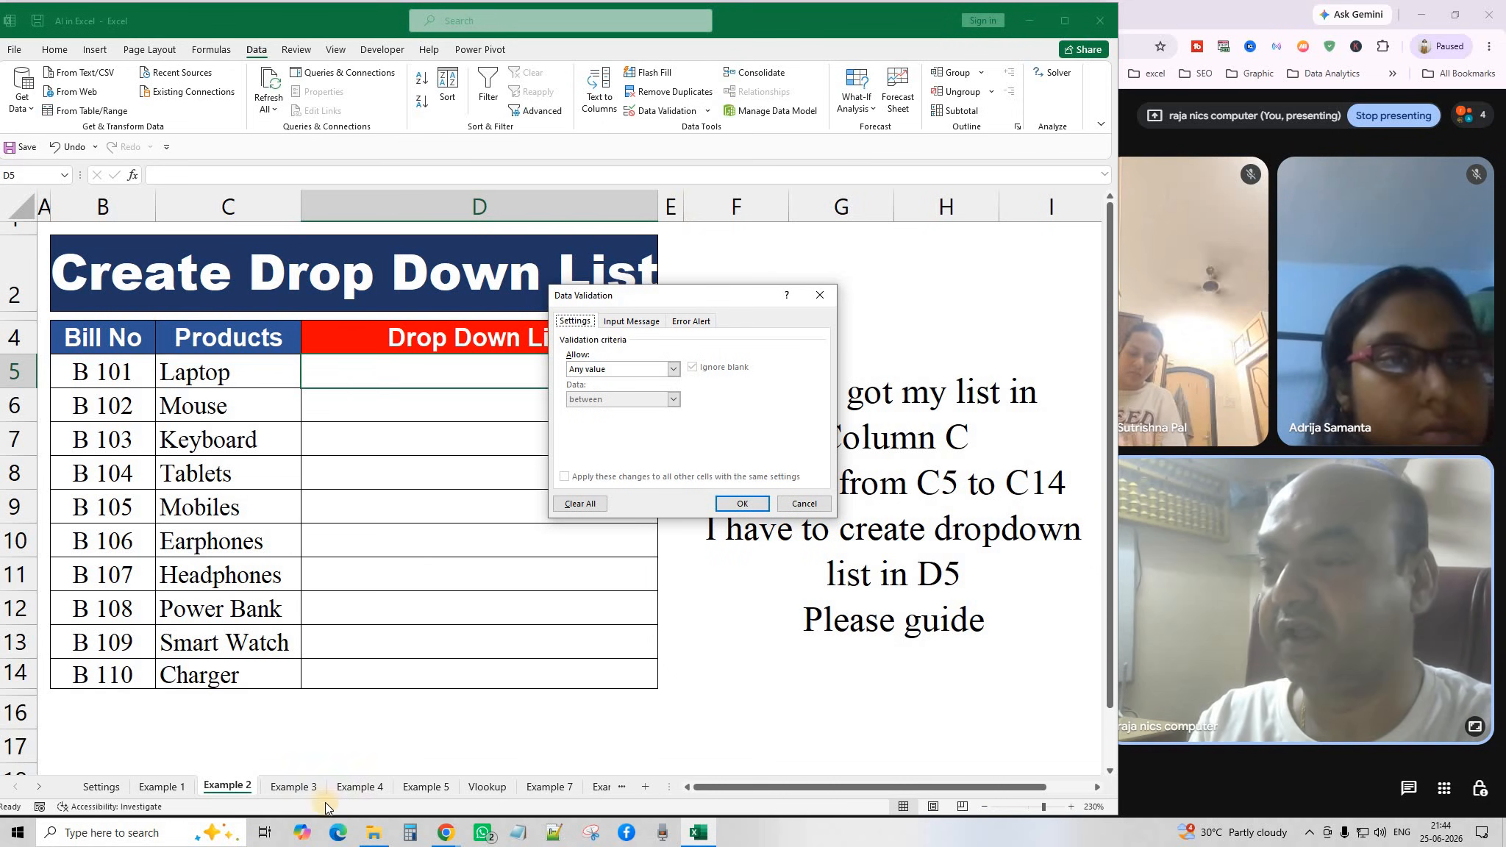
mouse_move(451, 841)
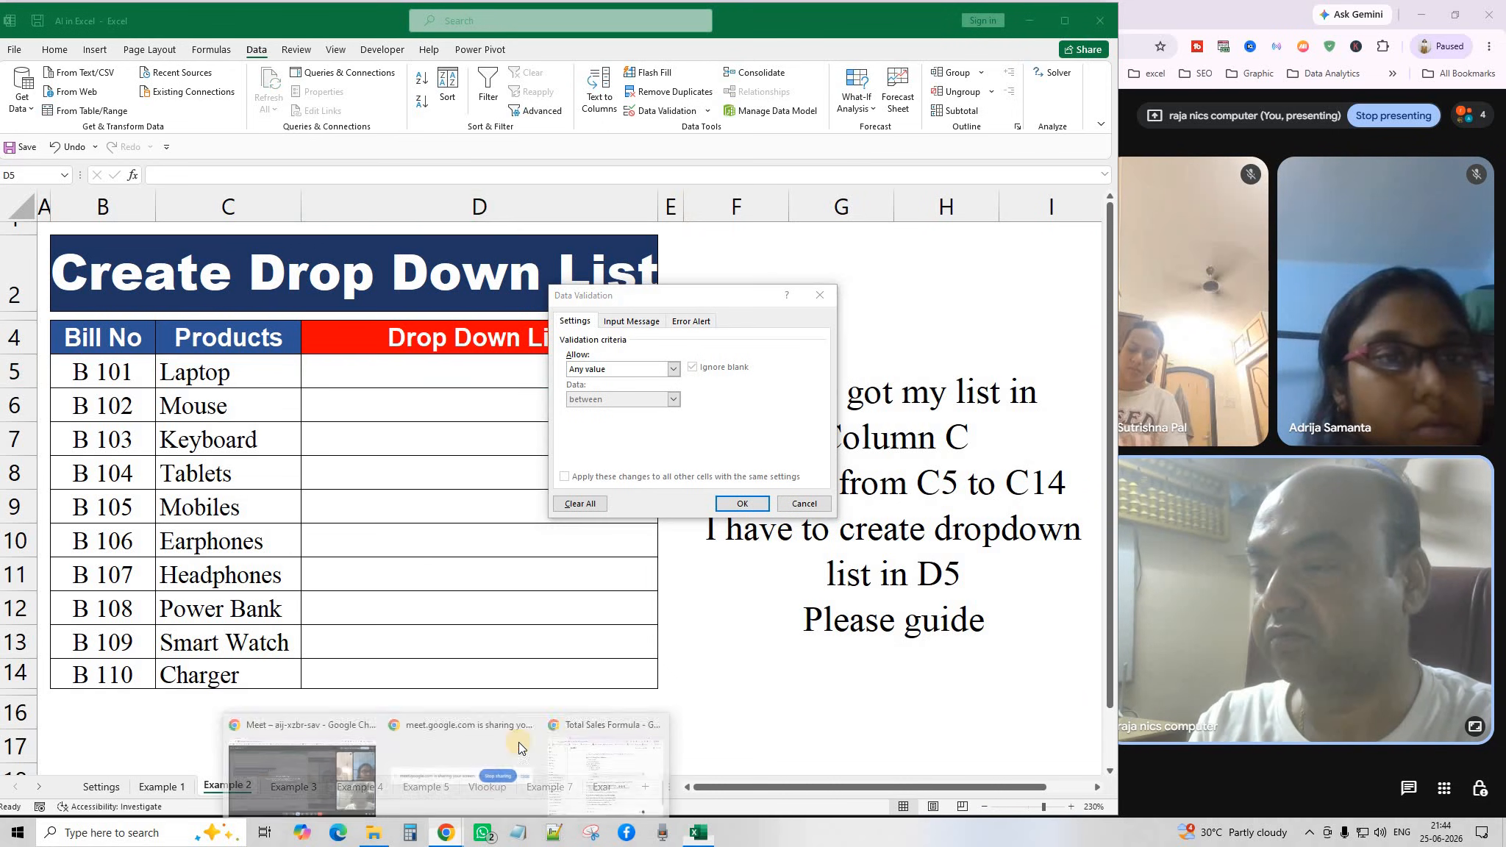
left_click(572, 725)
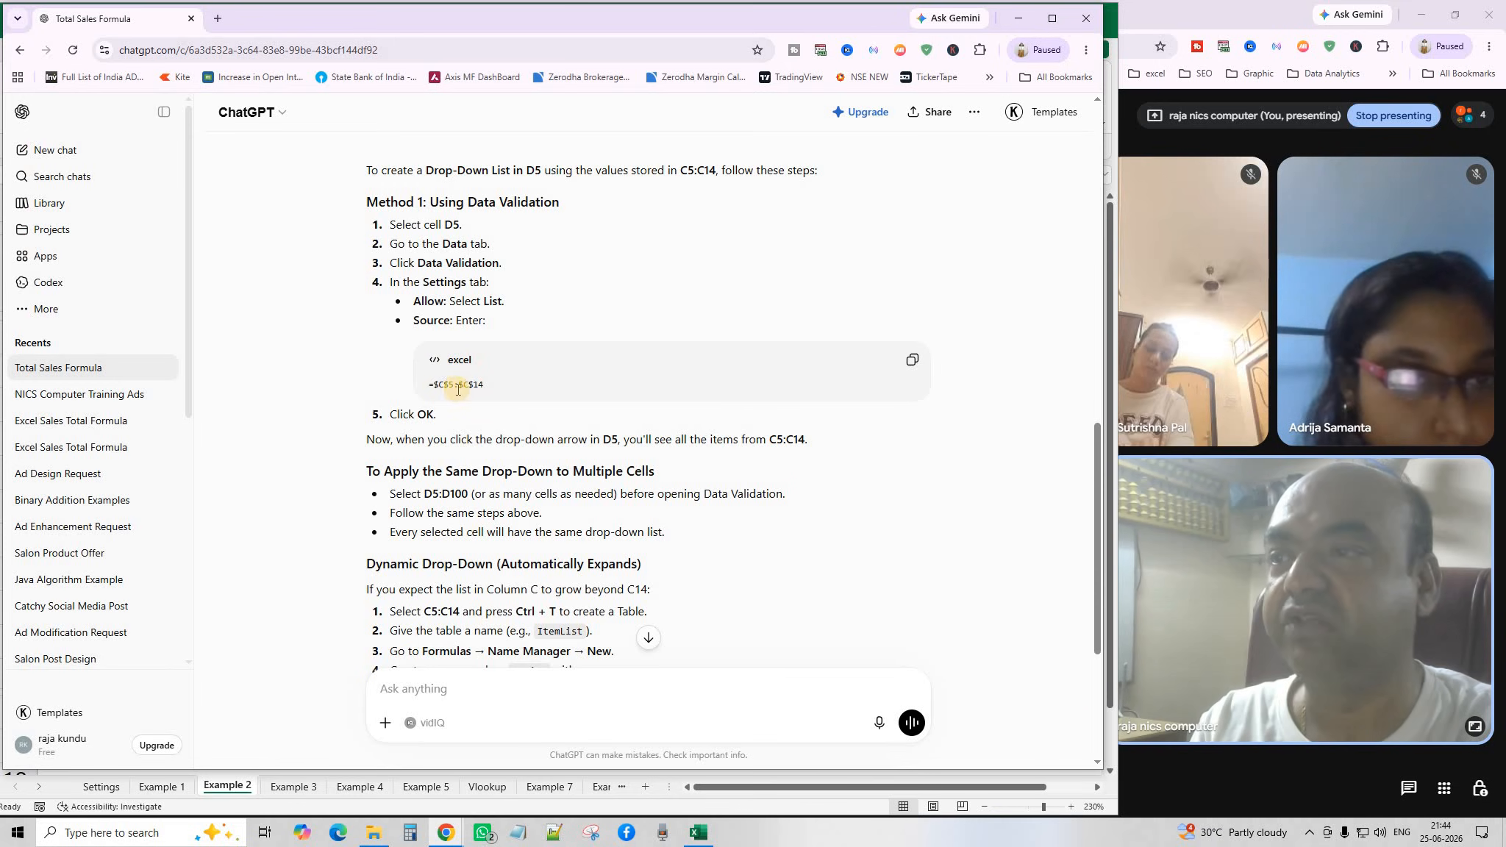
Copy the =$C$5:$C$14 source range and bring back Excel's Data Validation dialog.
left_click(910, 362)
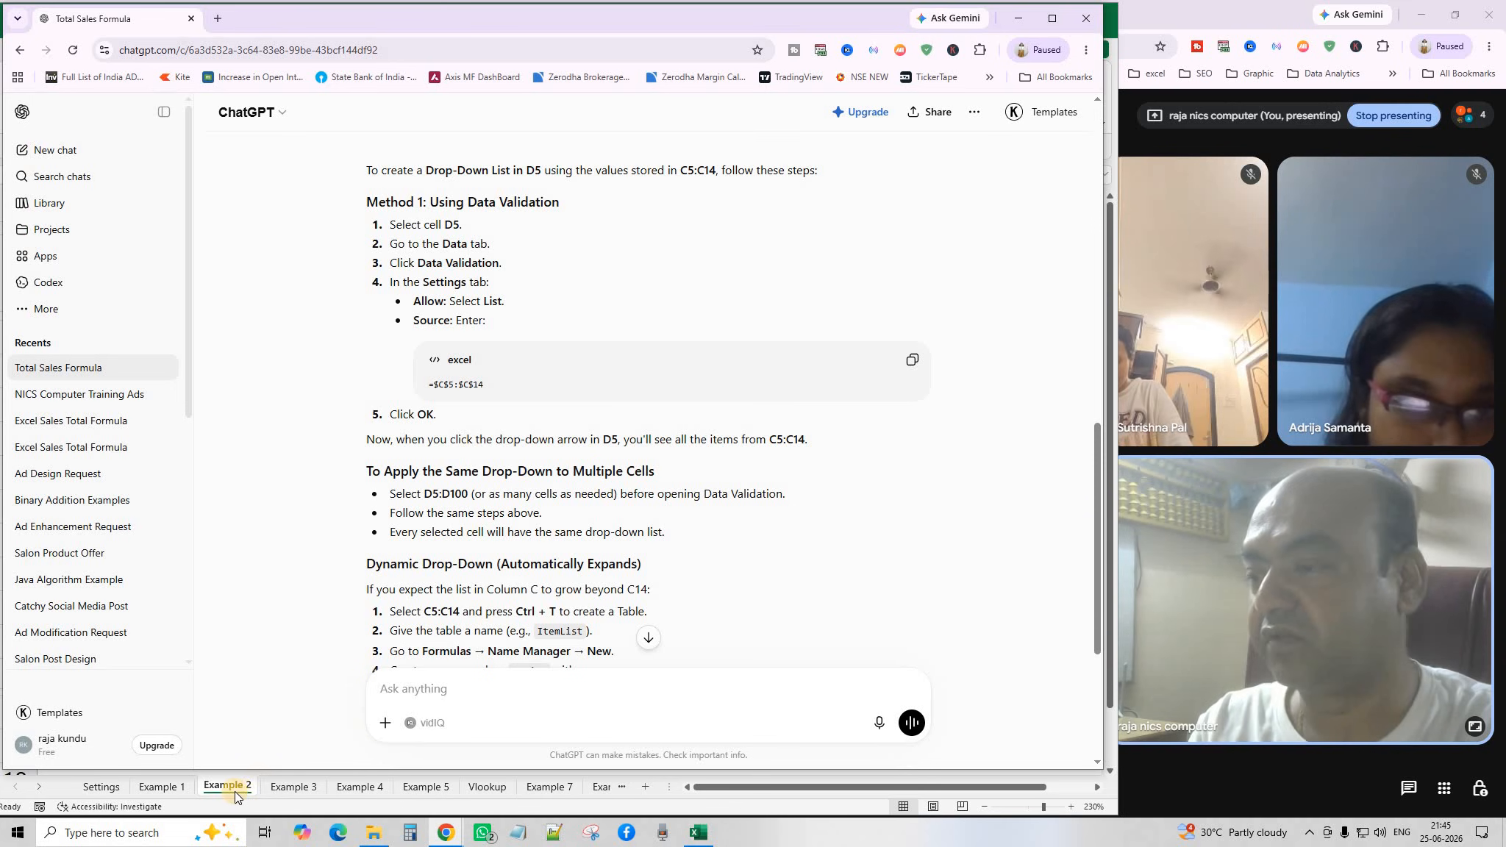
left_click(234, 790)
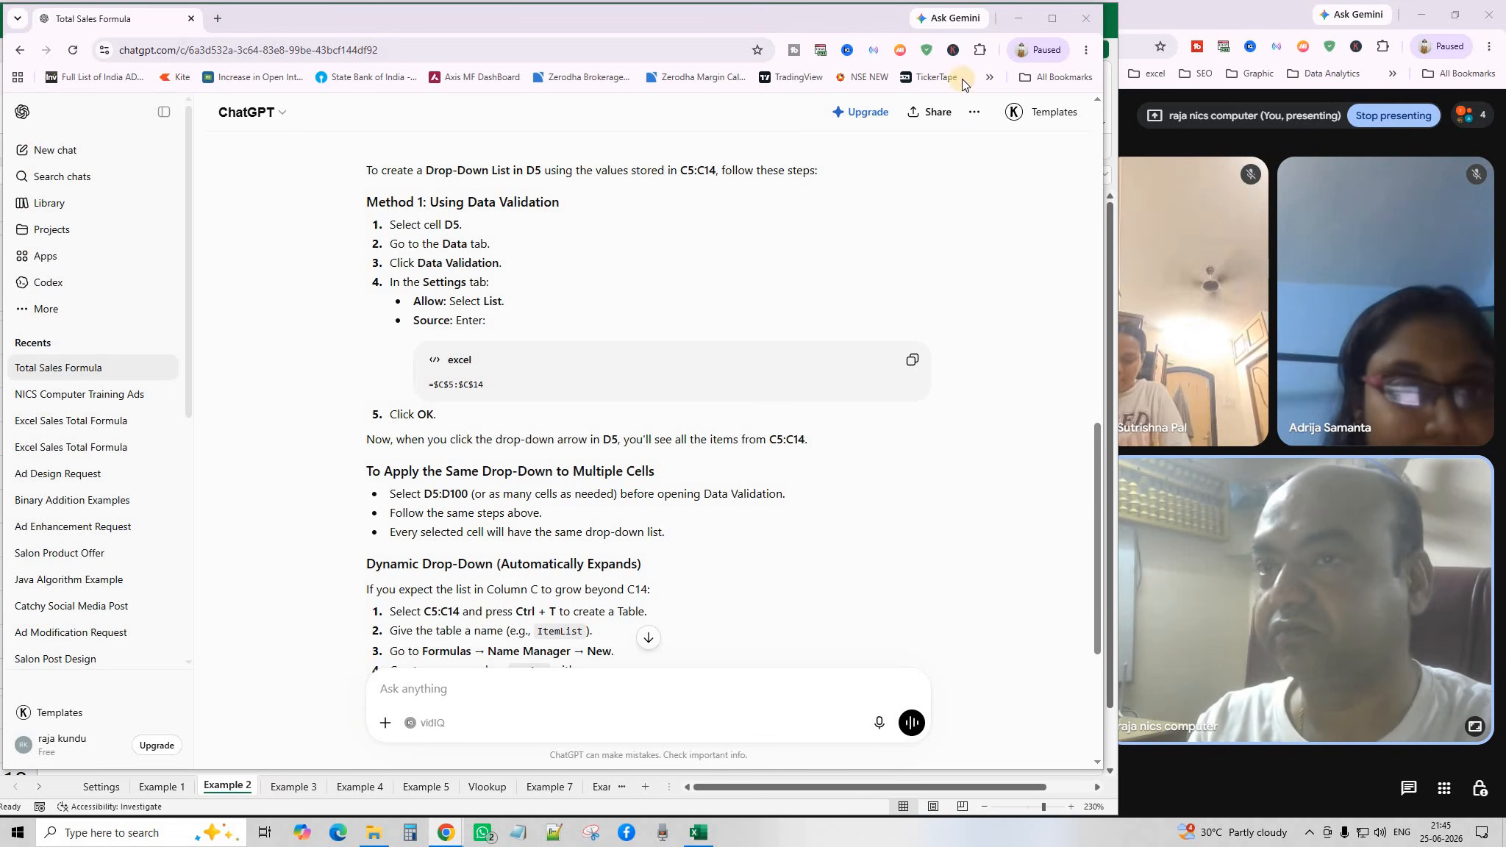
left_click(1020, 17)
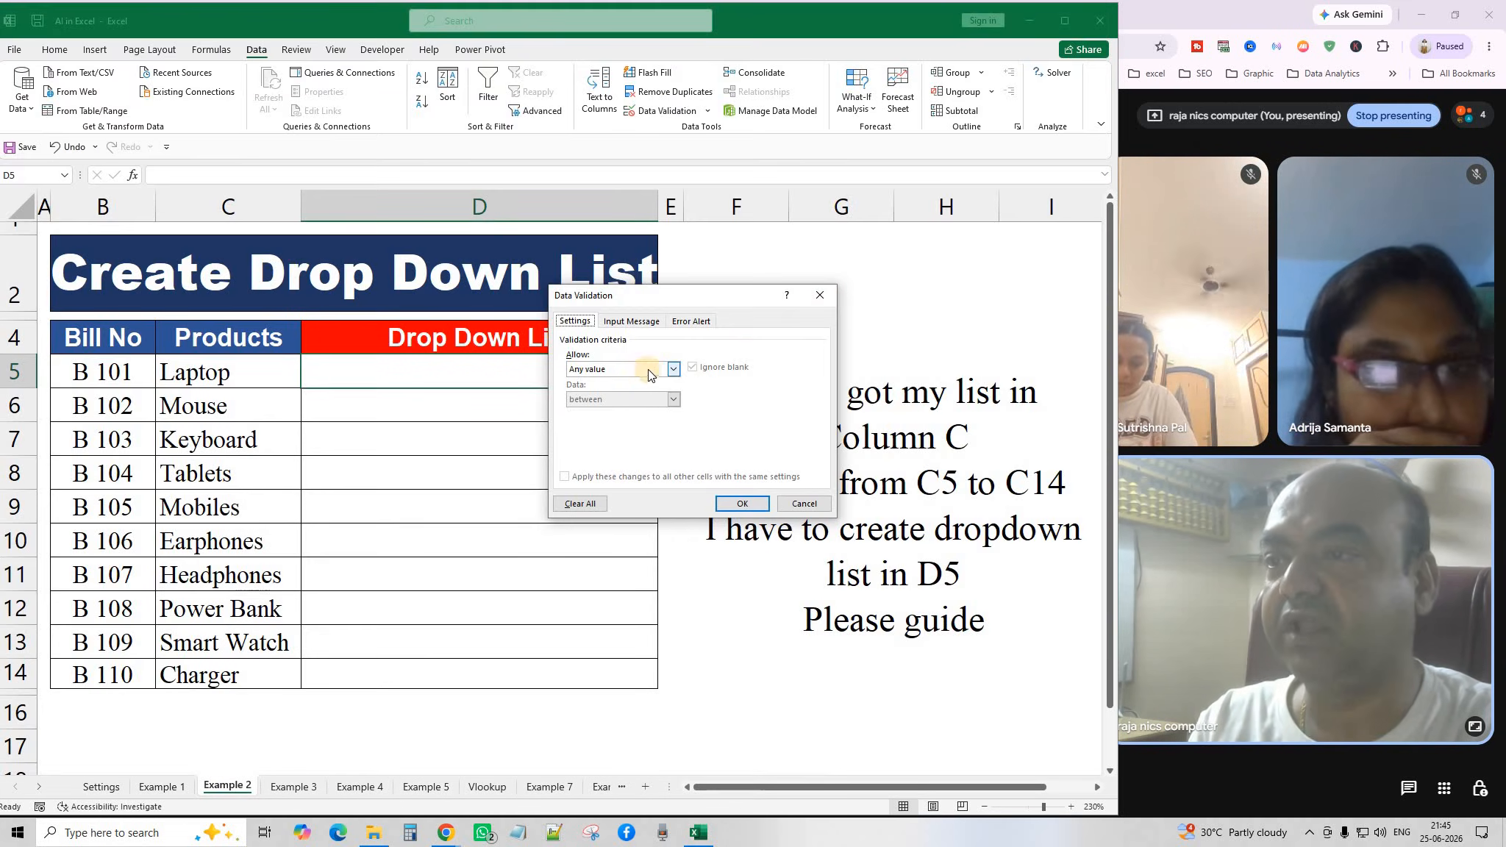
Set D5 validation to List with source =$C$5:$C$14 and fill it down to D14.
left_click(674, 370)
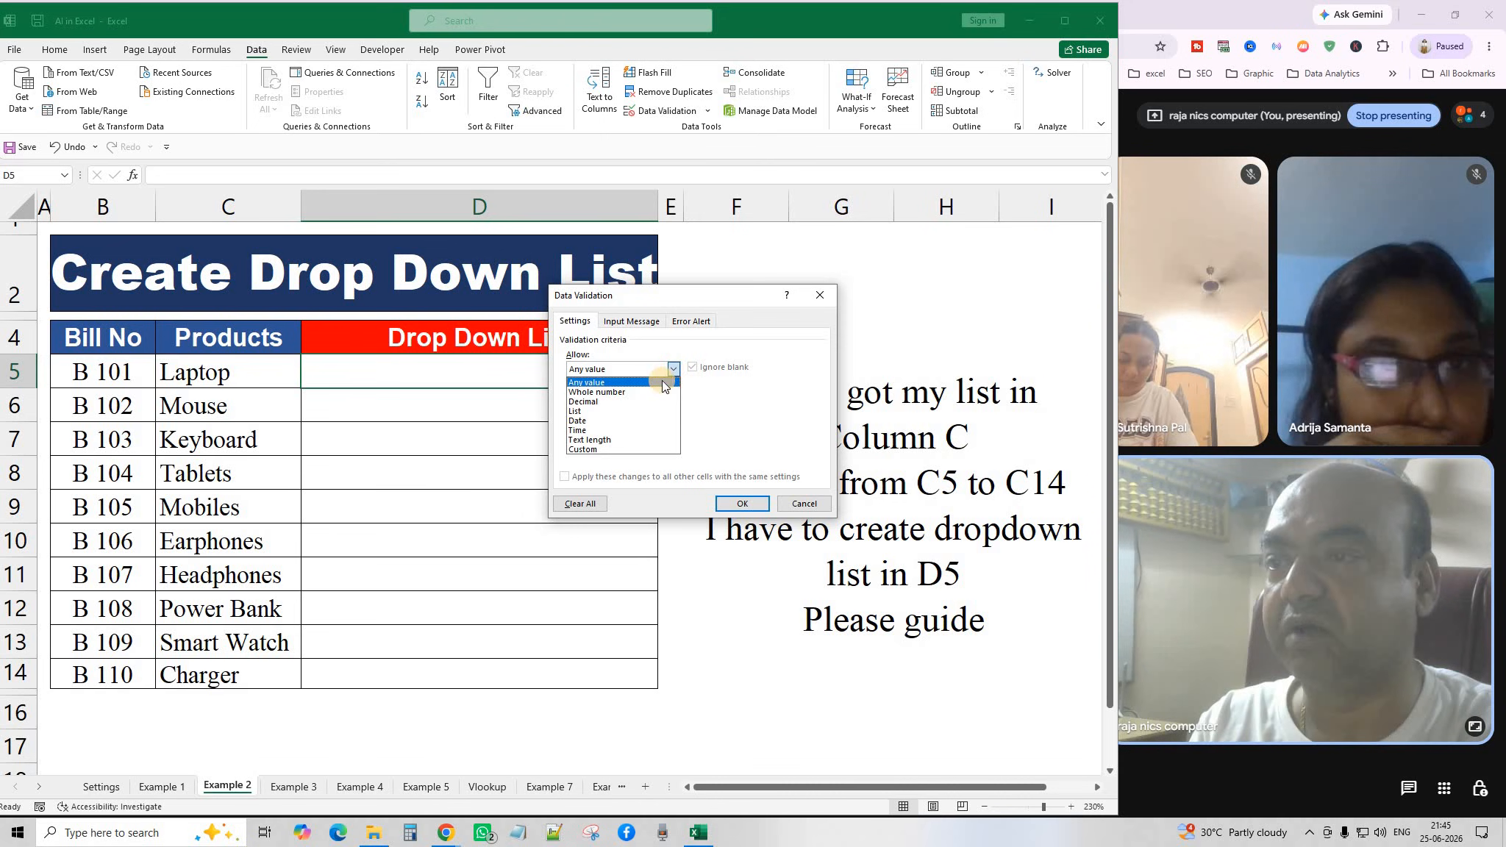
left_click(590, 411)
left_click(599, 427)
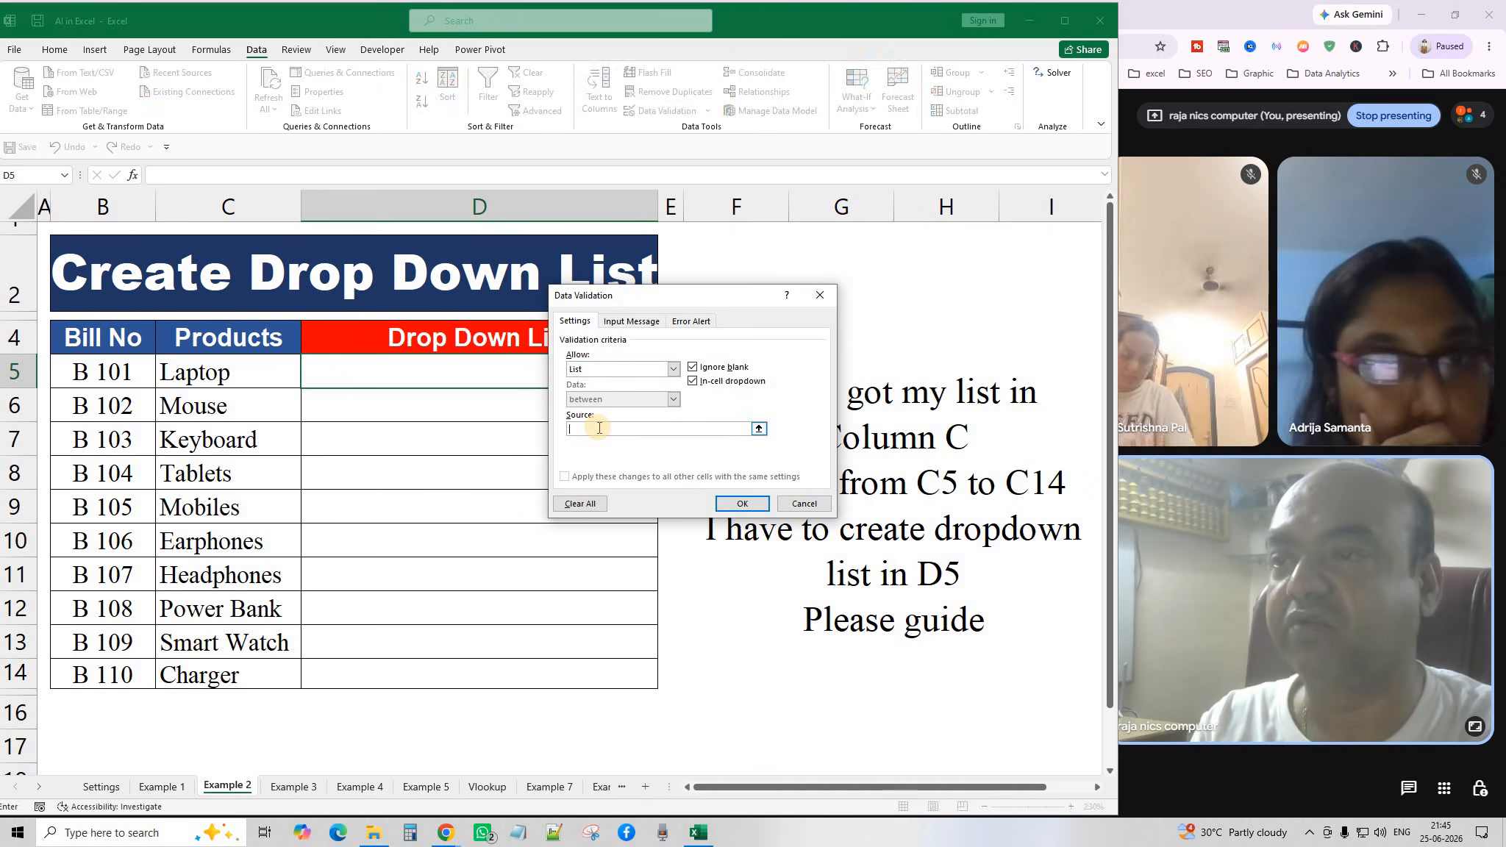
right_click(600, 430)
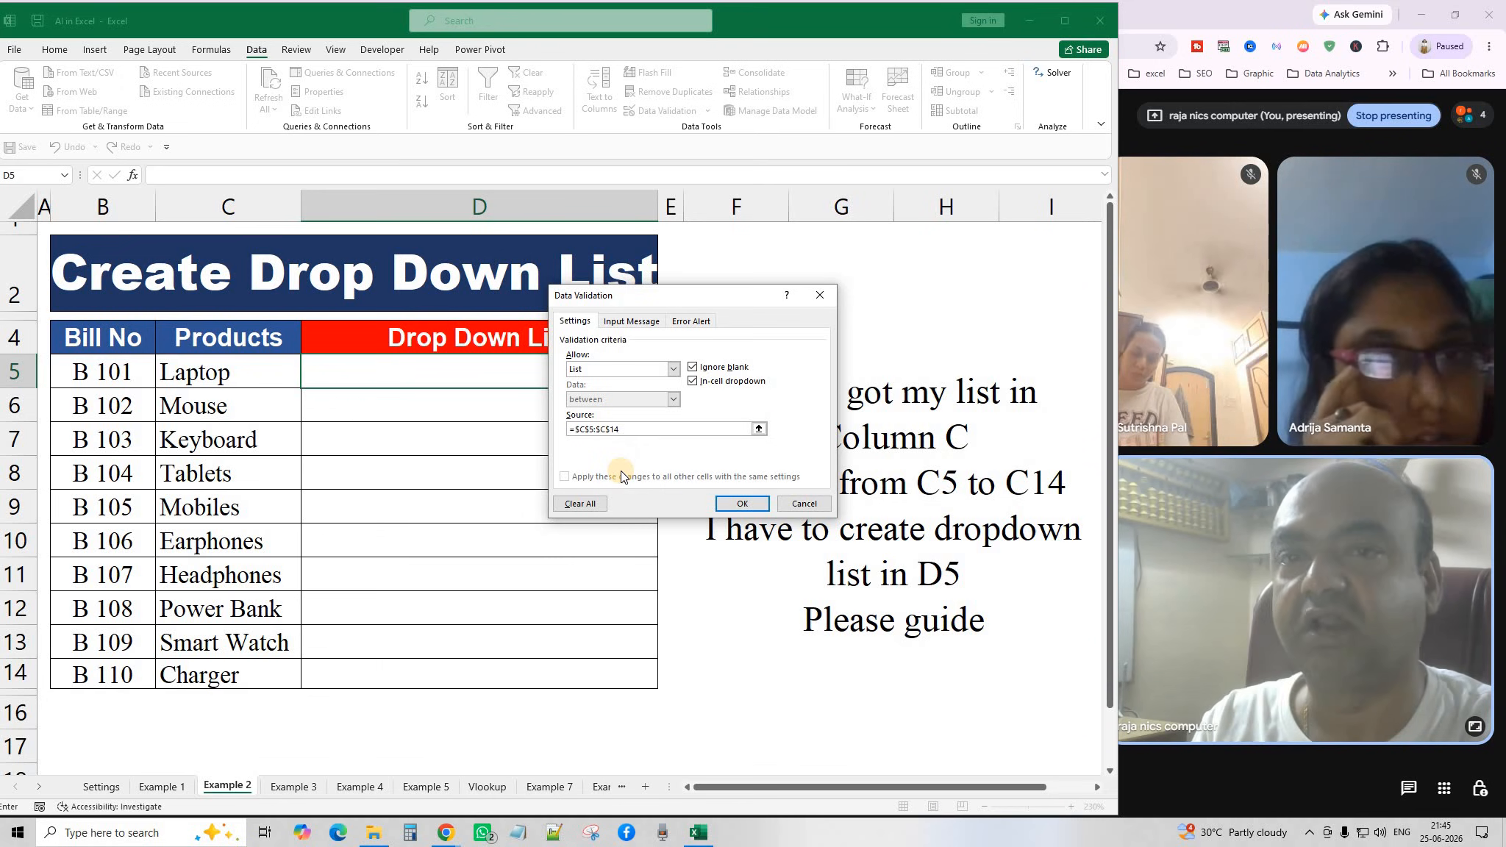
left_click(733, 503)
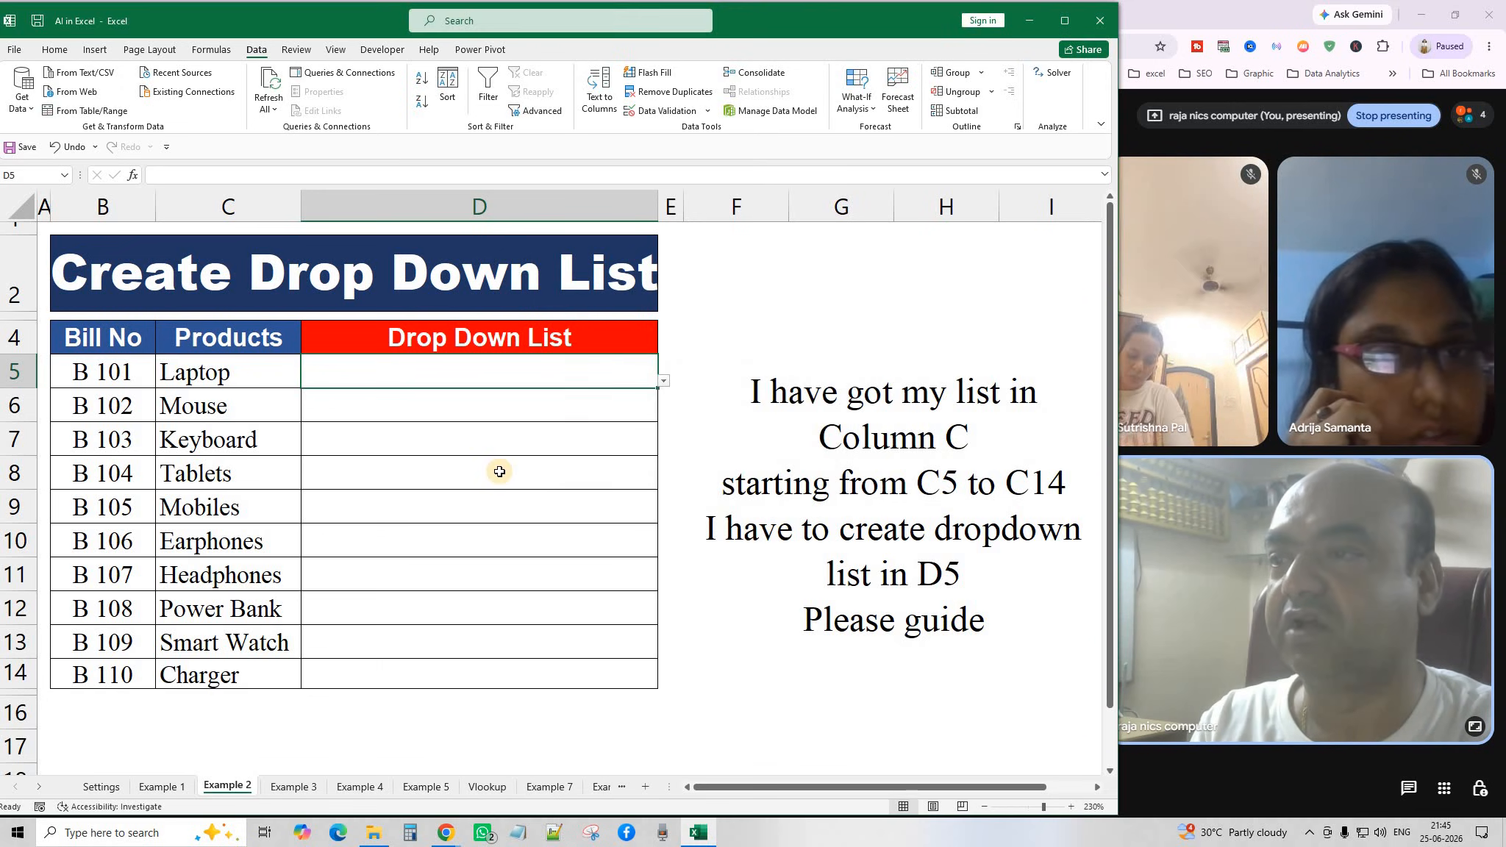
left_click_drag(660, 388, 660, 688)
Pick Mobiles, Power Bank and Headphones from the D5, D6 and D7 dropdowns.
left_click(659, 384)
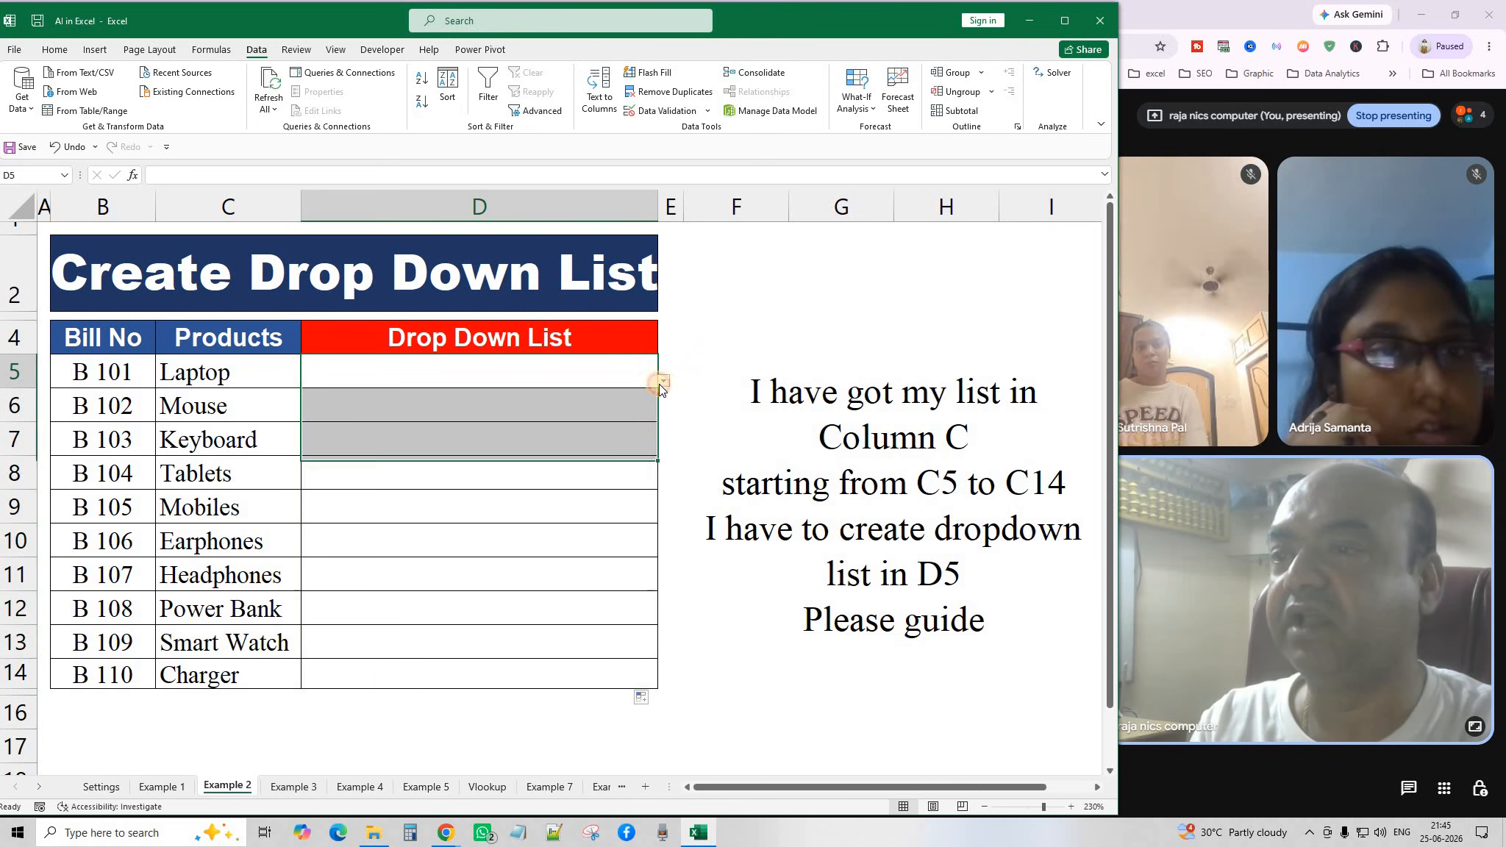
left_click(662, 381)
left_click(556, 494)
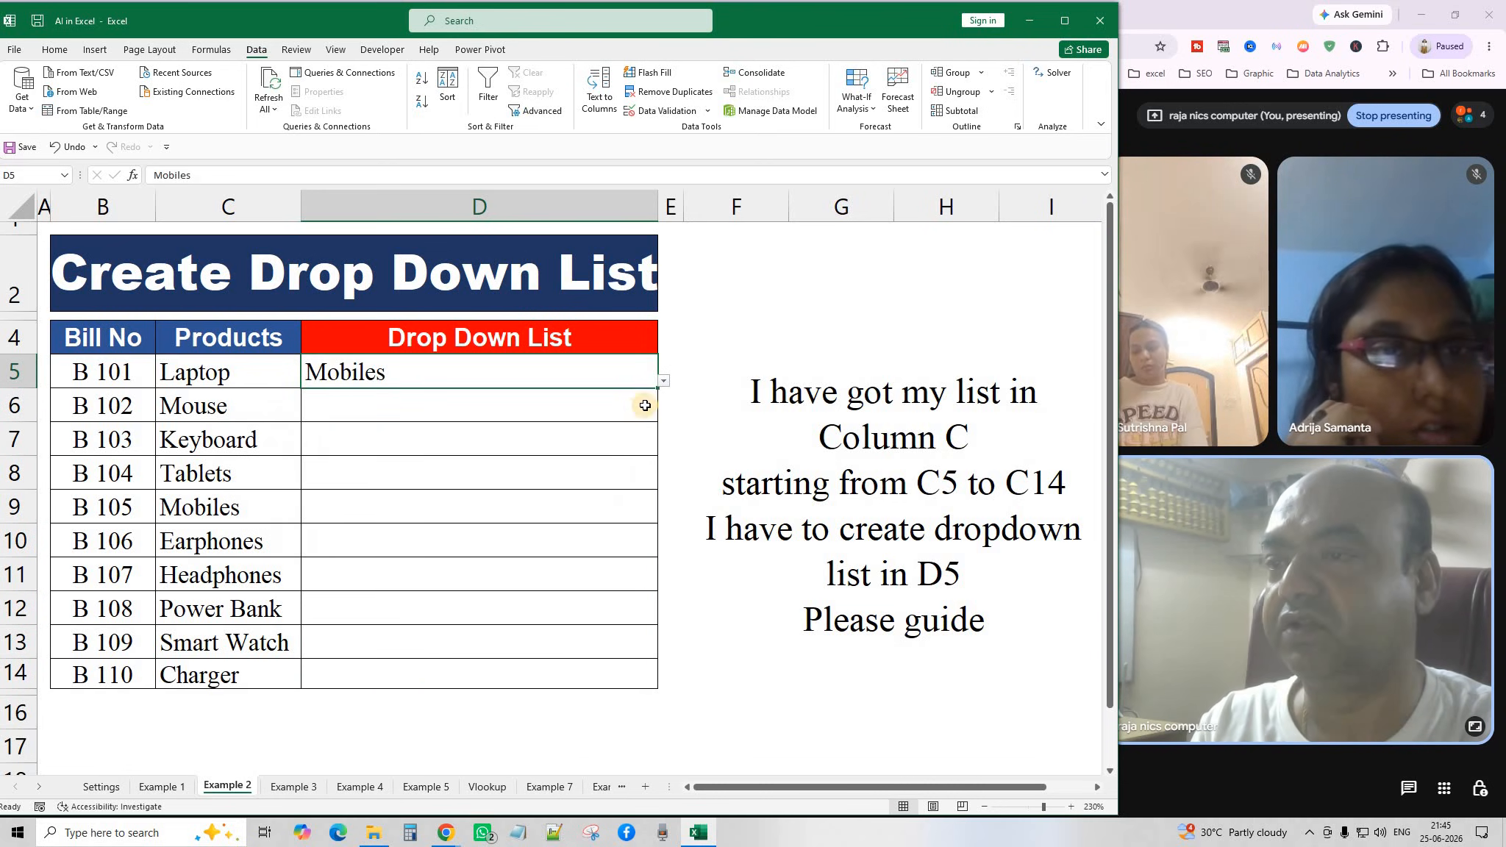
left_click(656, 412)
left_click(663, 415)
left_click(439, 524)
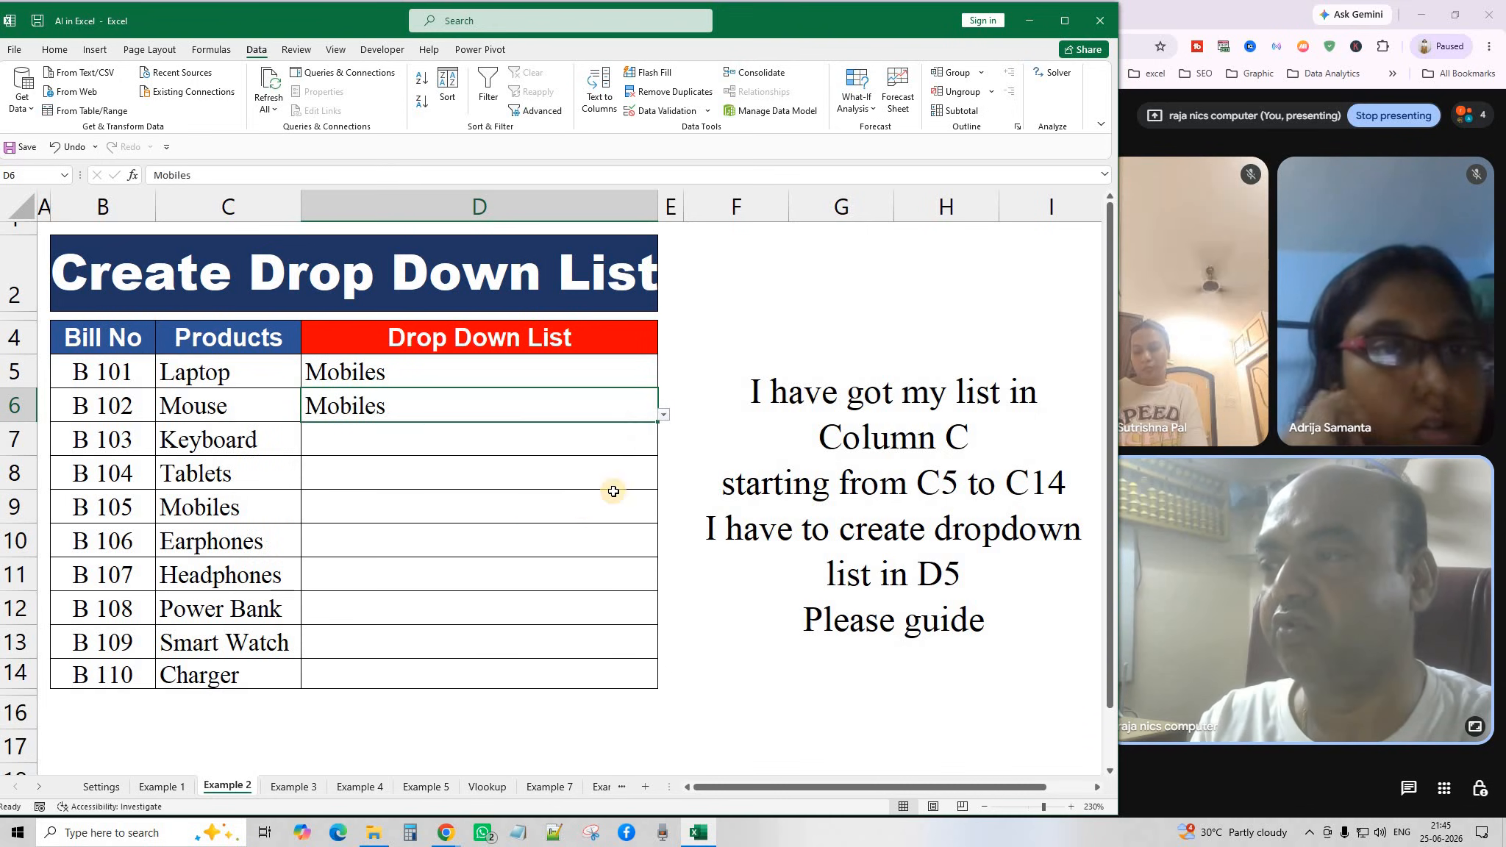
left_click(662, 415)
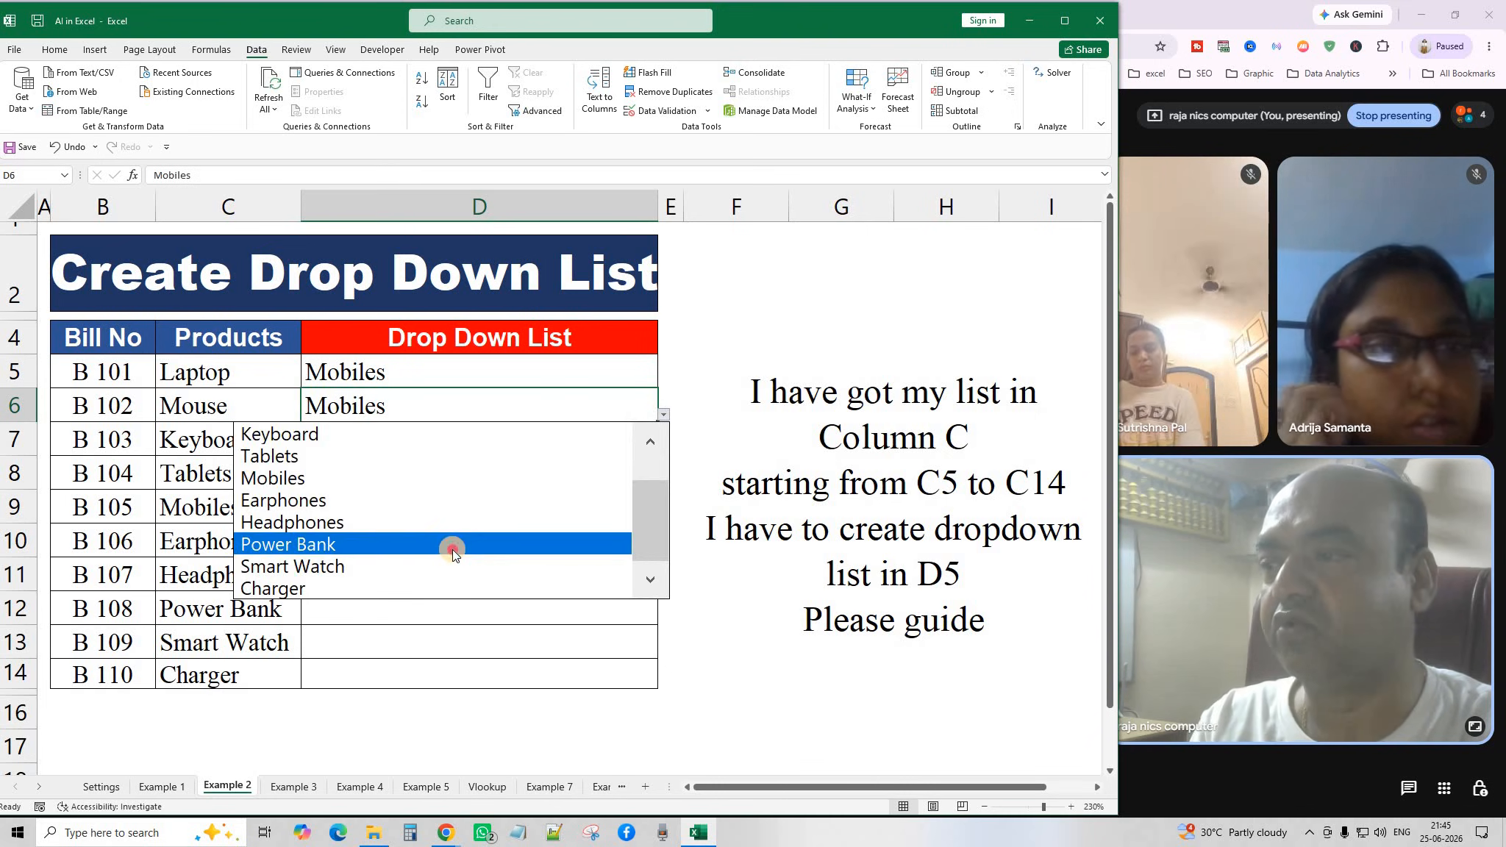
left_click(451, 548)
left_click(647, 443)
left_click(663, 450)
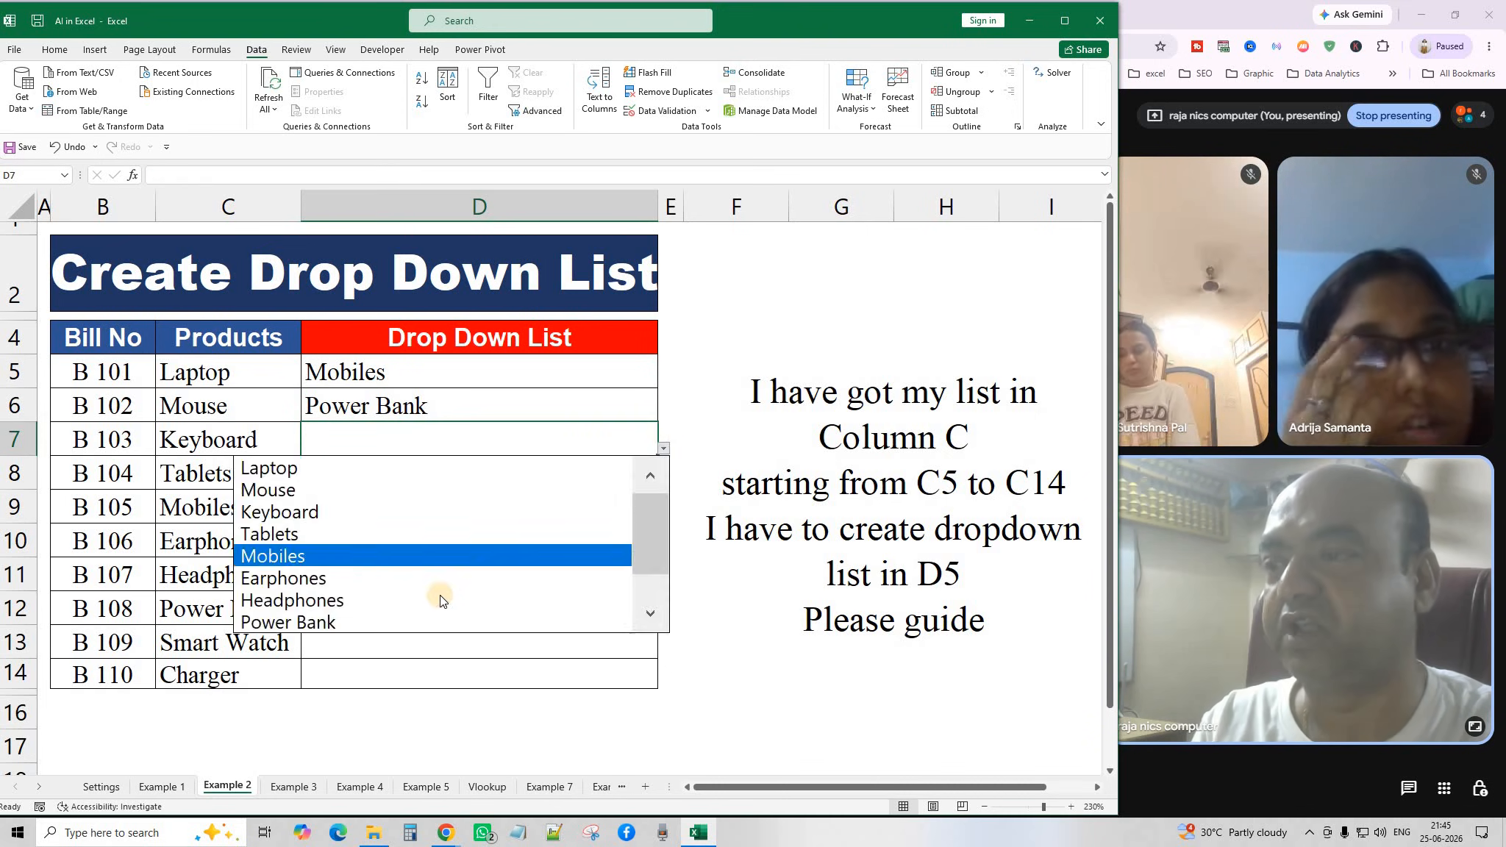
left_click(440, 597)
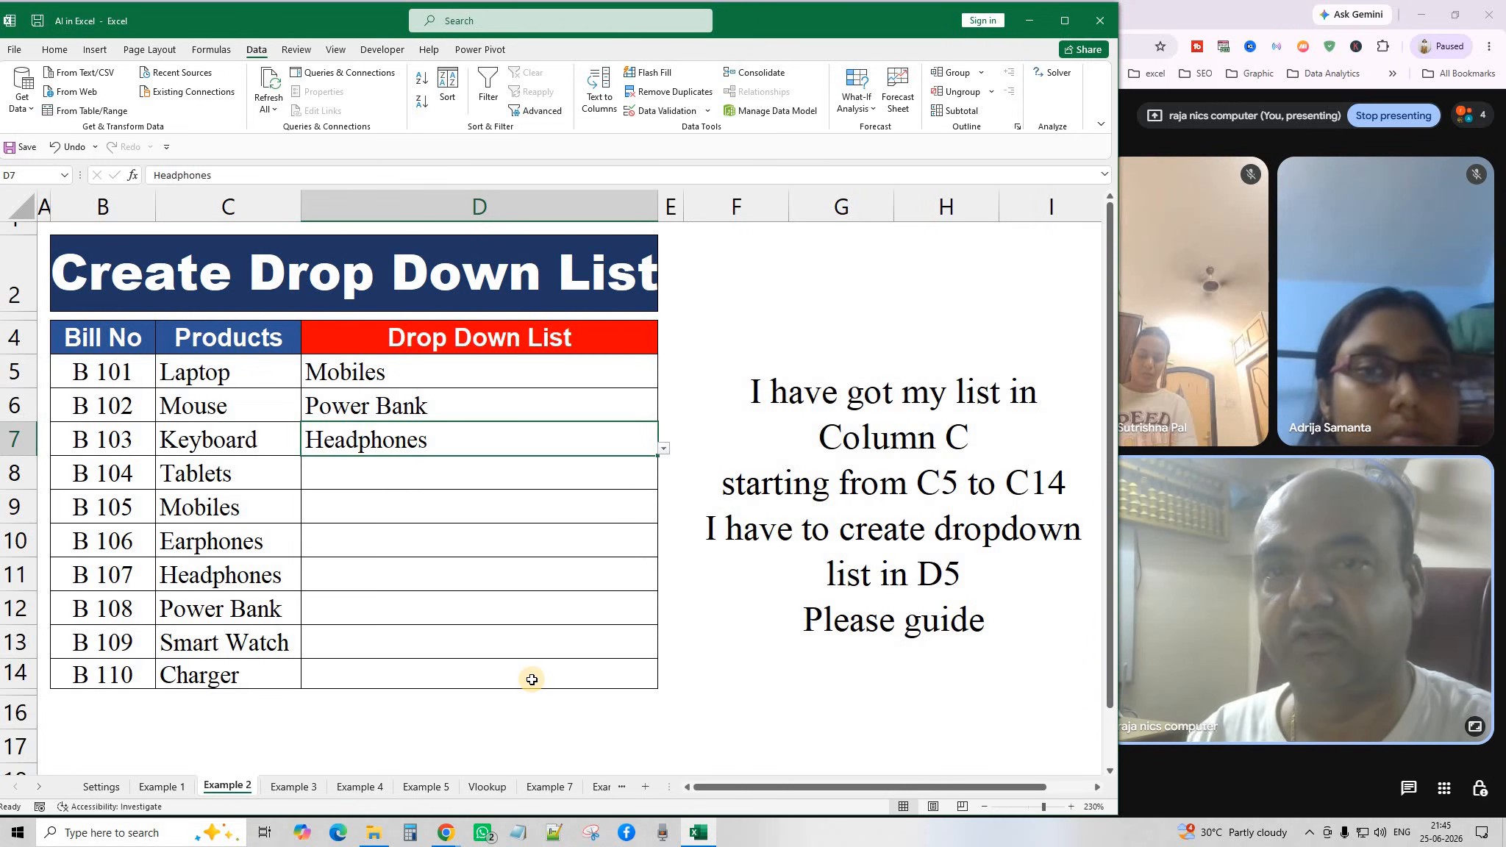
Open the Example 3 sheet and review the column B names and the C5 SUBSTITUTE formula.
left_click(290, 787)
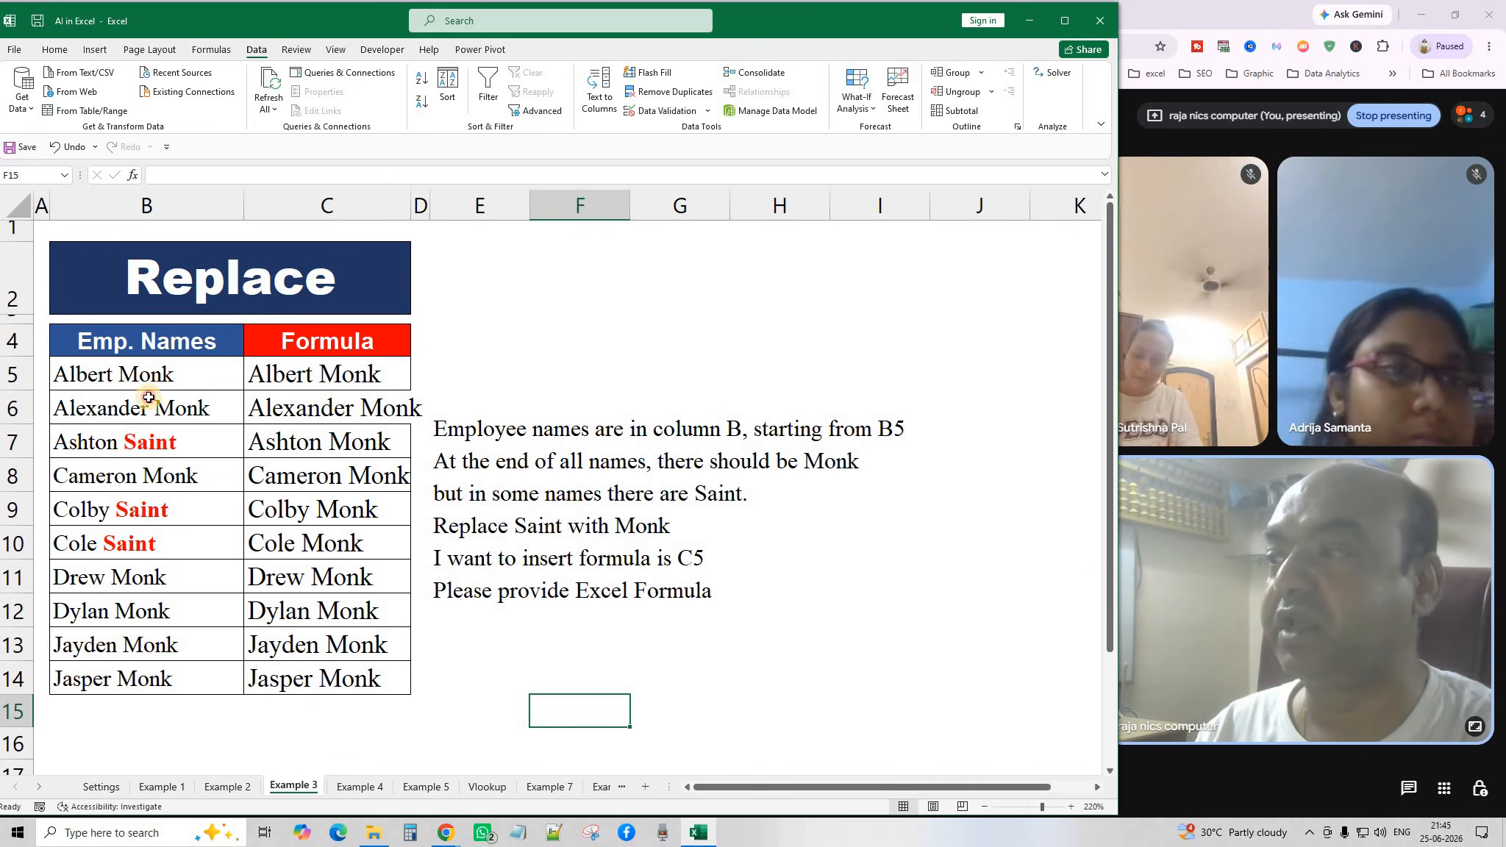
left_click_drag(147, 384, 134, 670)
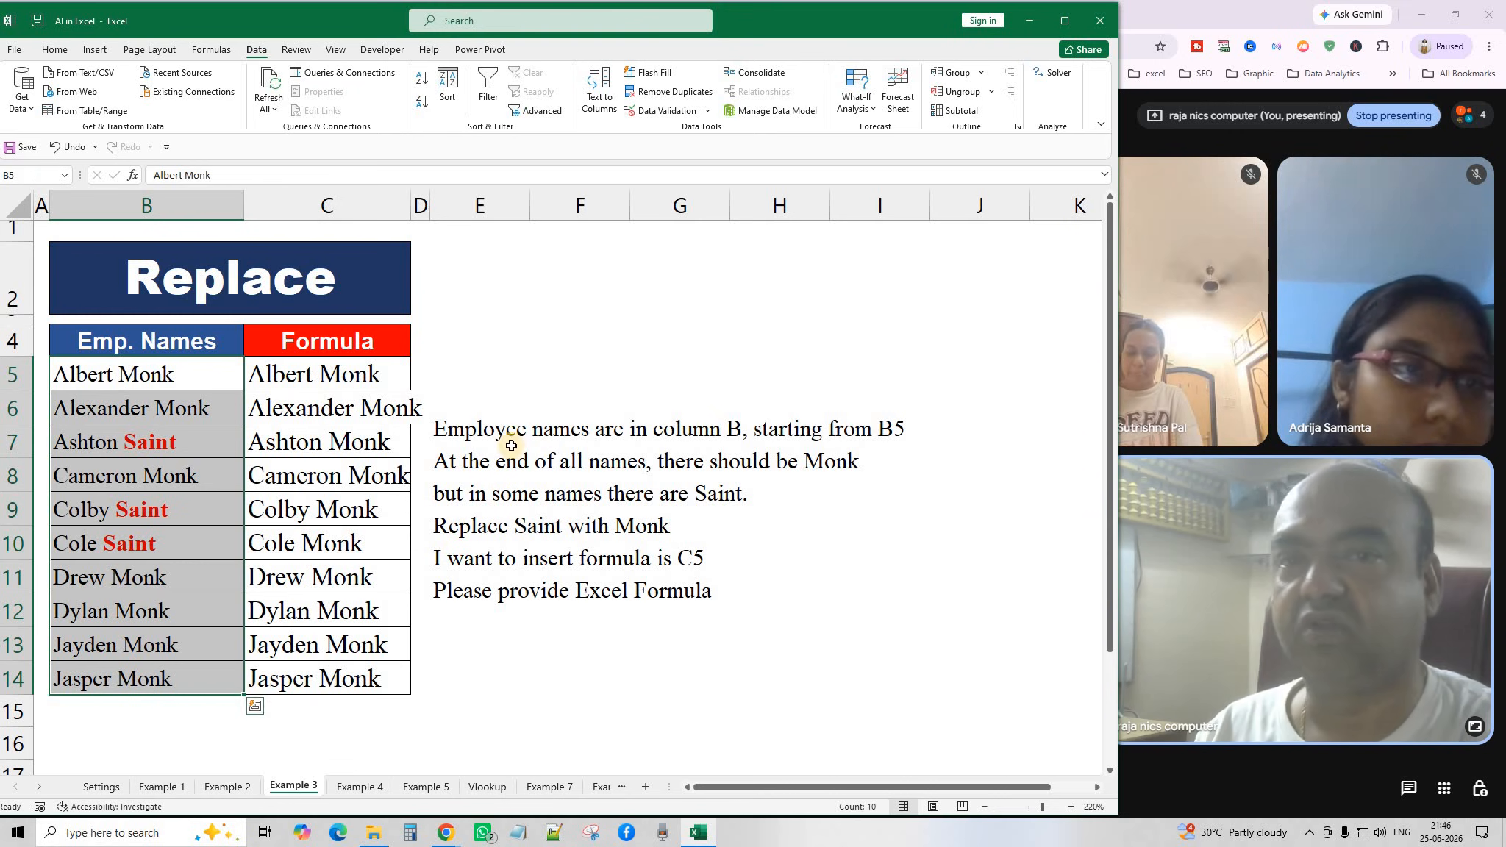
left_click(534, 359)
left_click(306, 380)
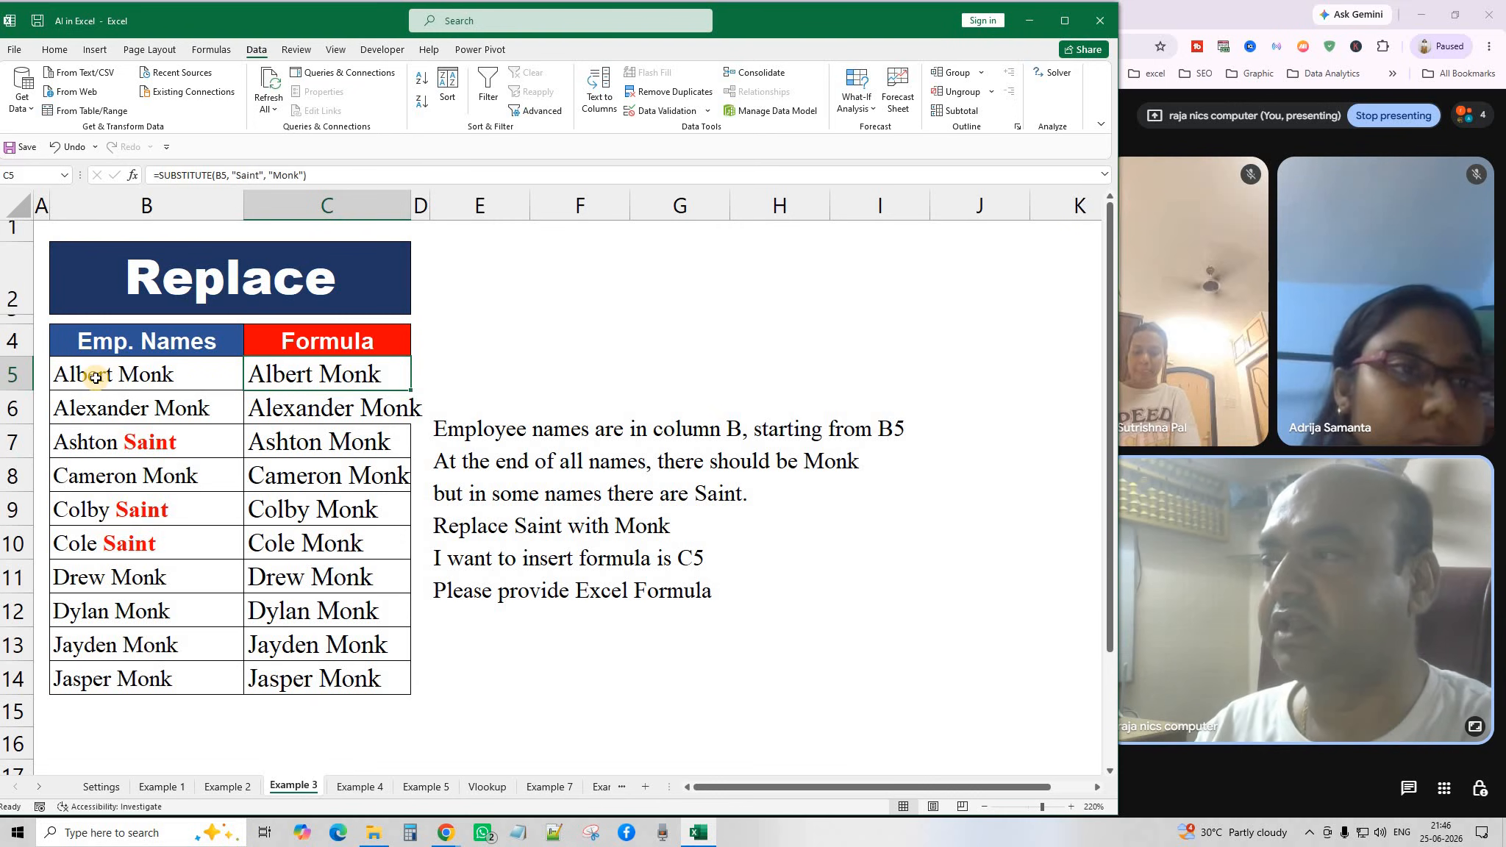
left_click_drag(96, 379, 131, 686)
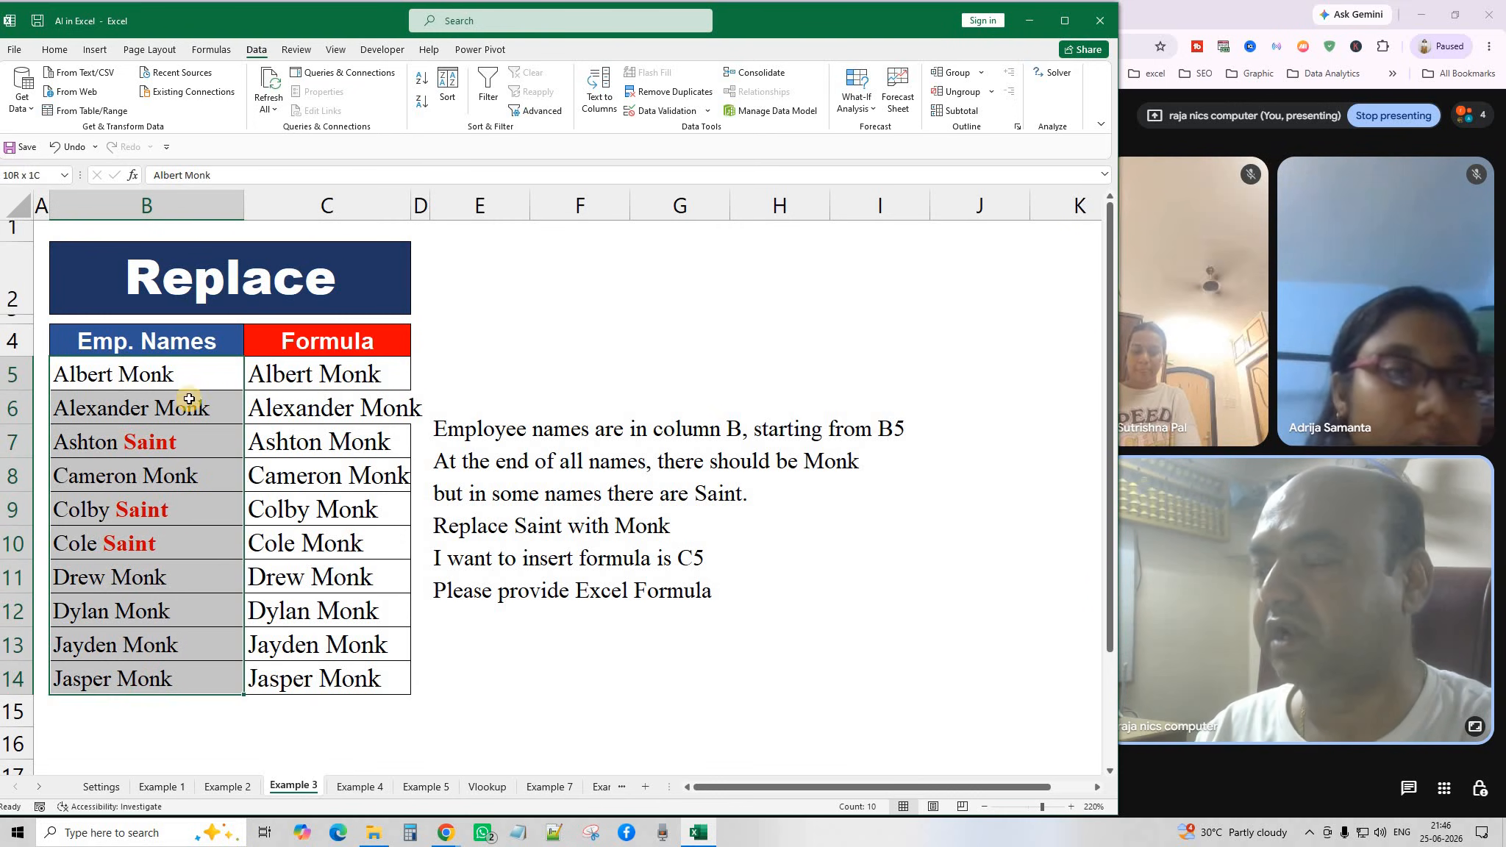
left_click(209, 375)
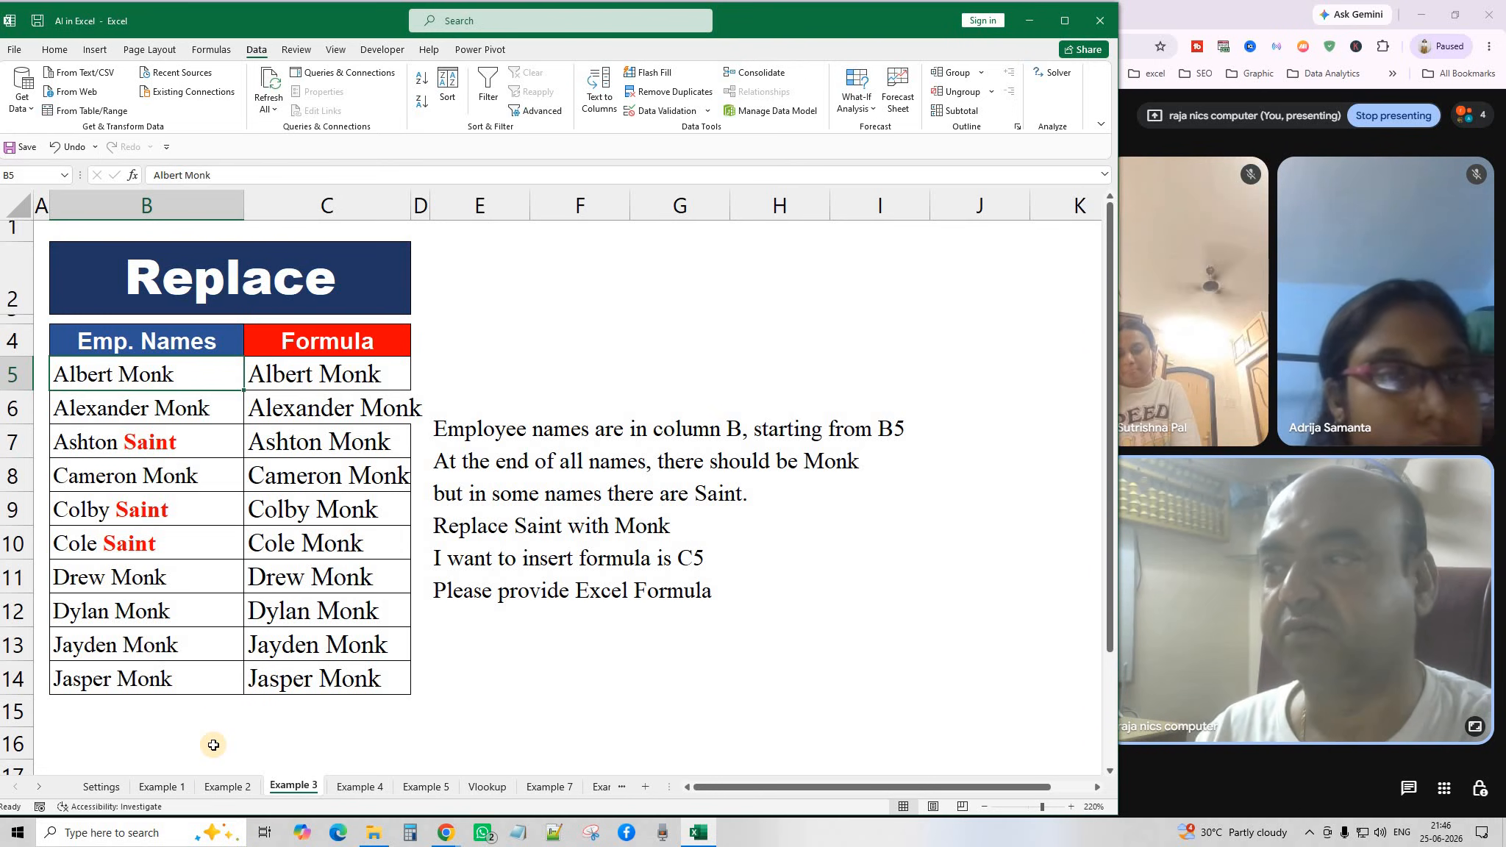
left_click(159, 610)
double_click(130, 612)
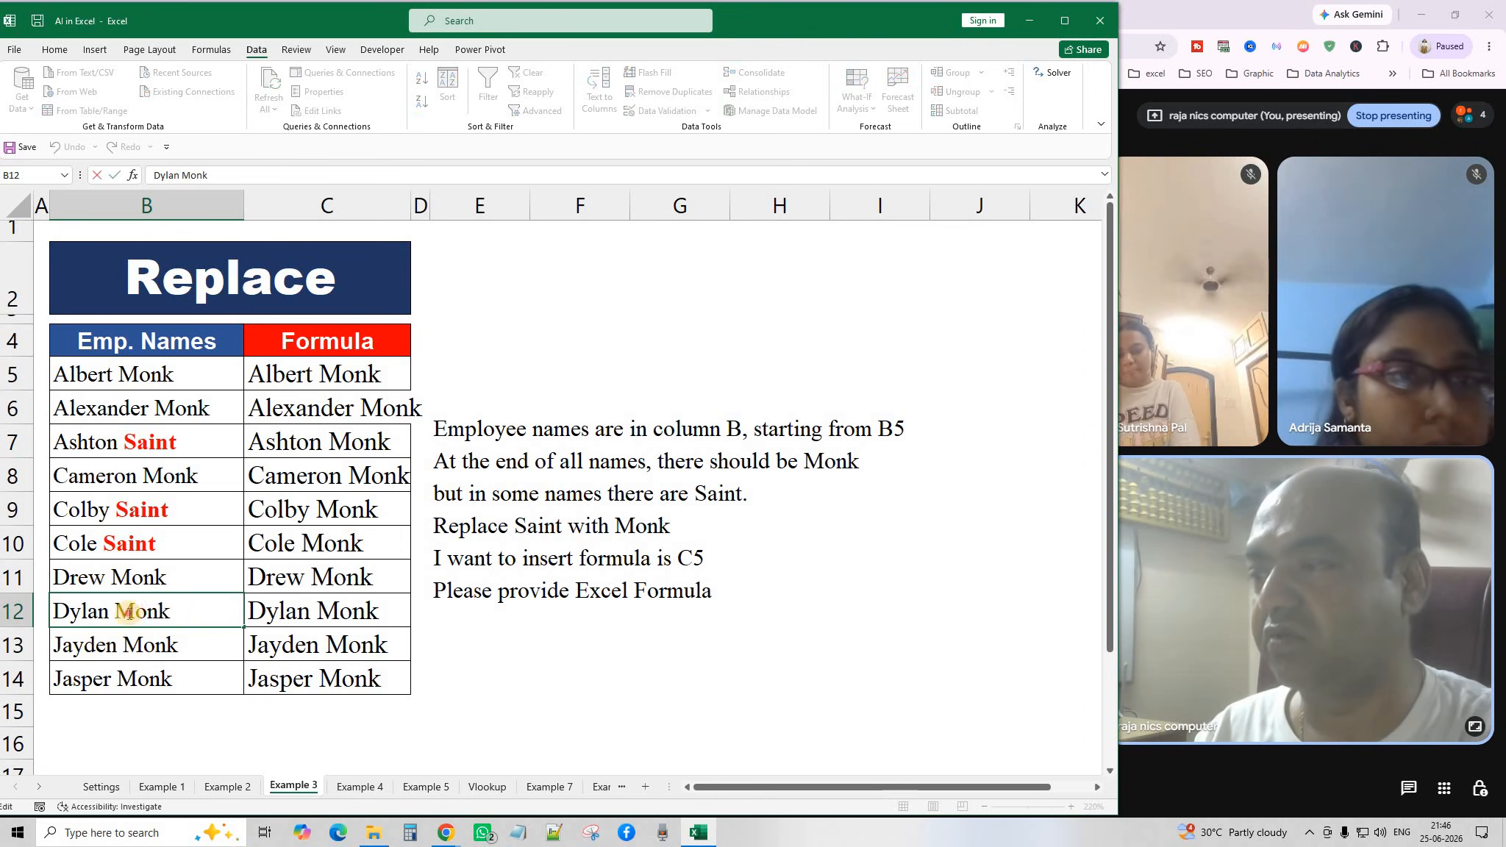
double_click(129, 612)
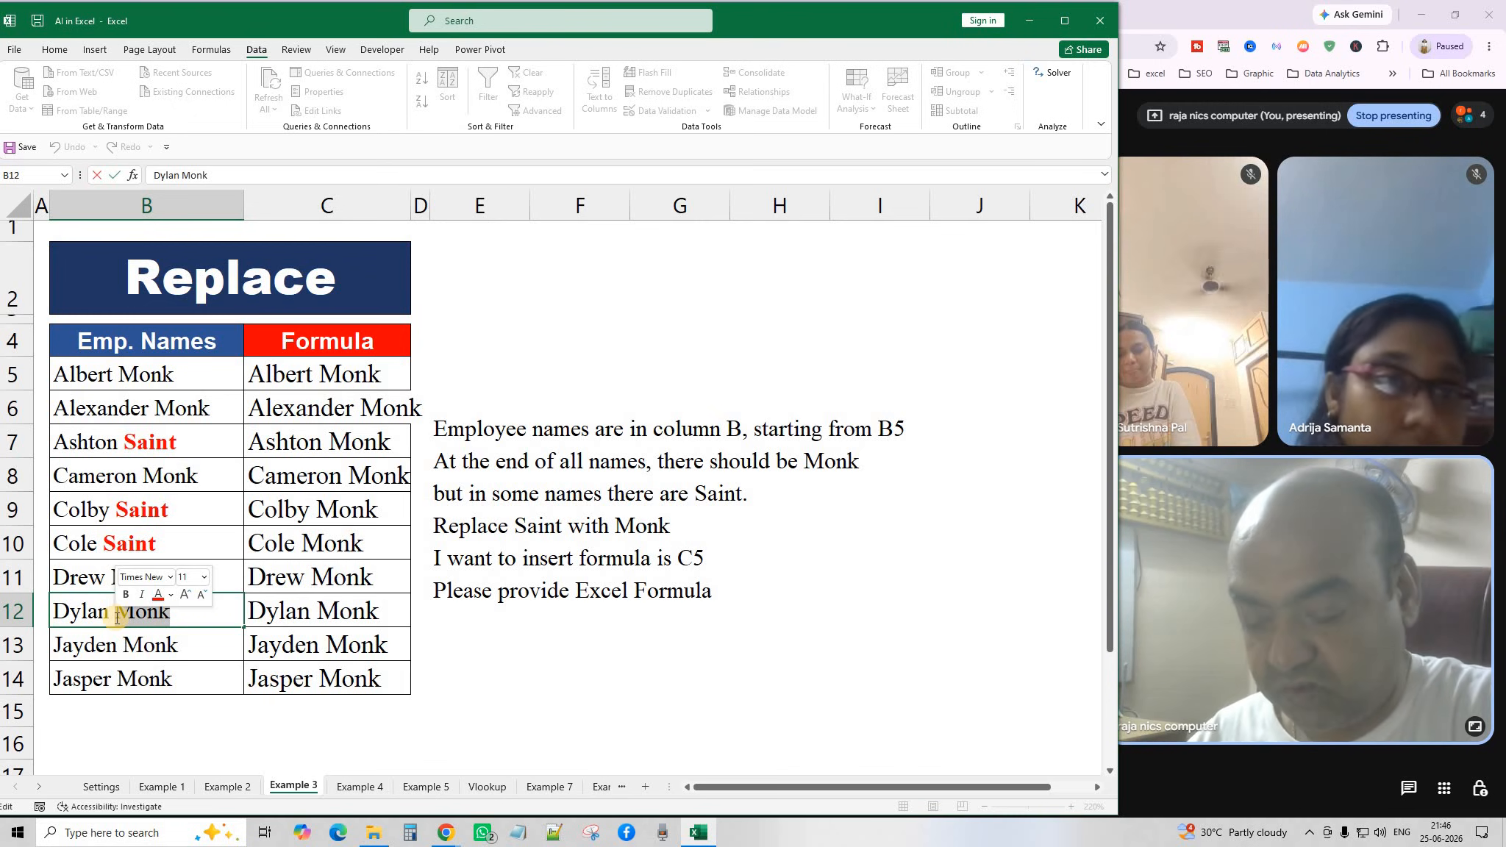
type("kundu")
key("Return")
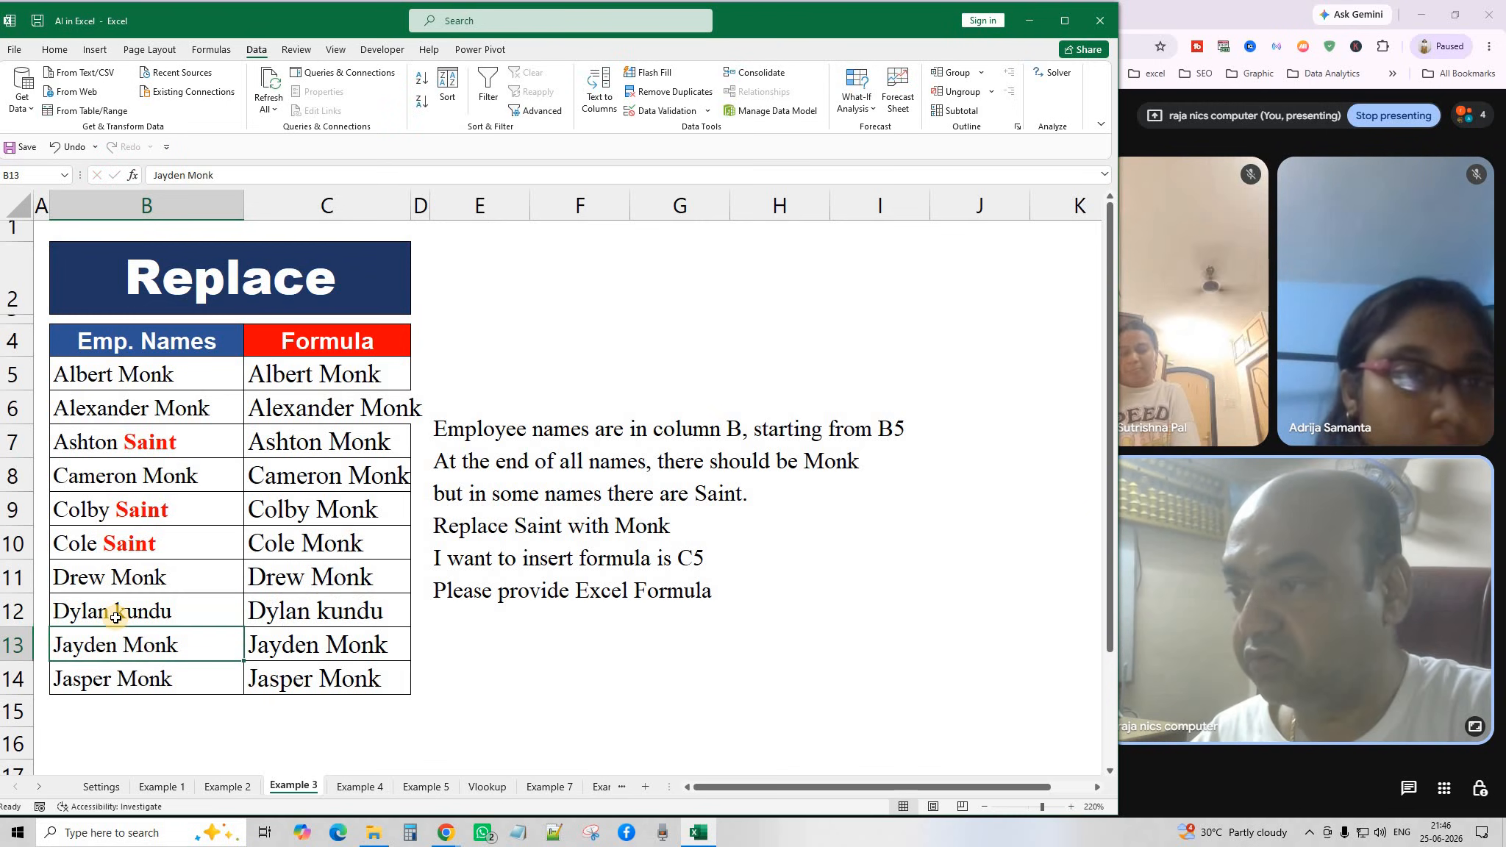
left_click(160, 619)
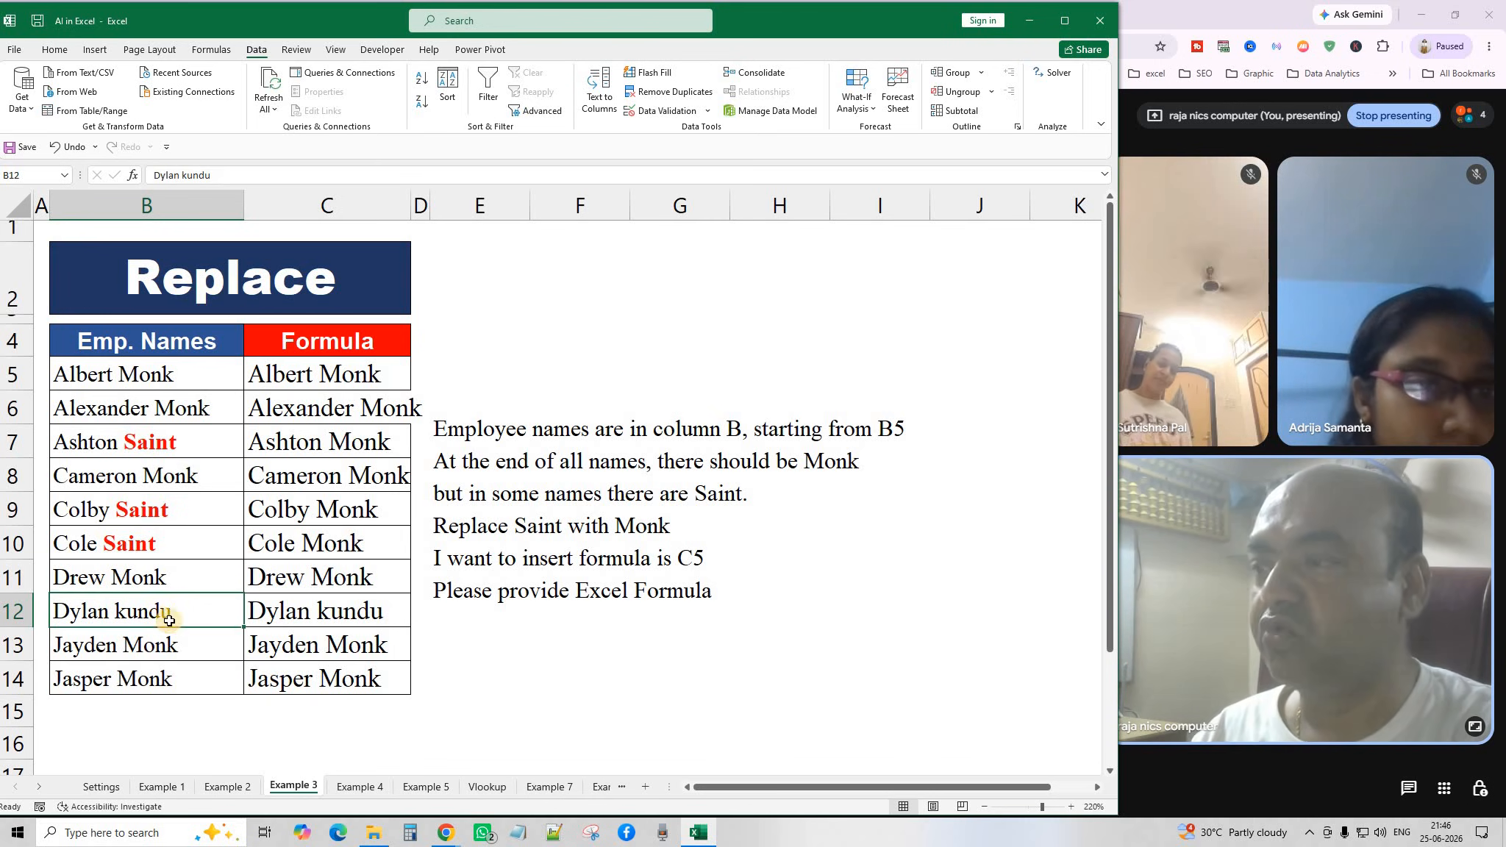
left_click(559, 428)
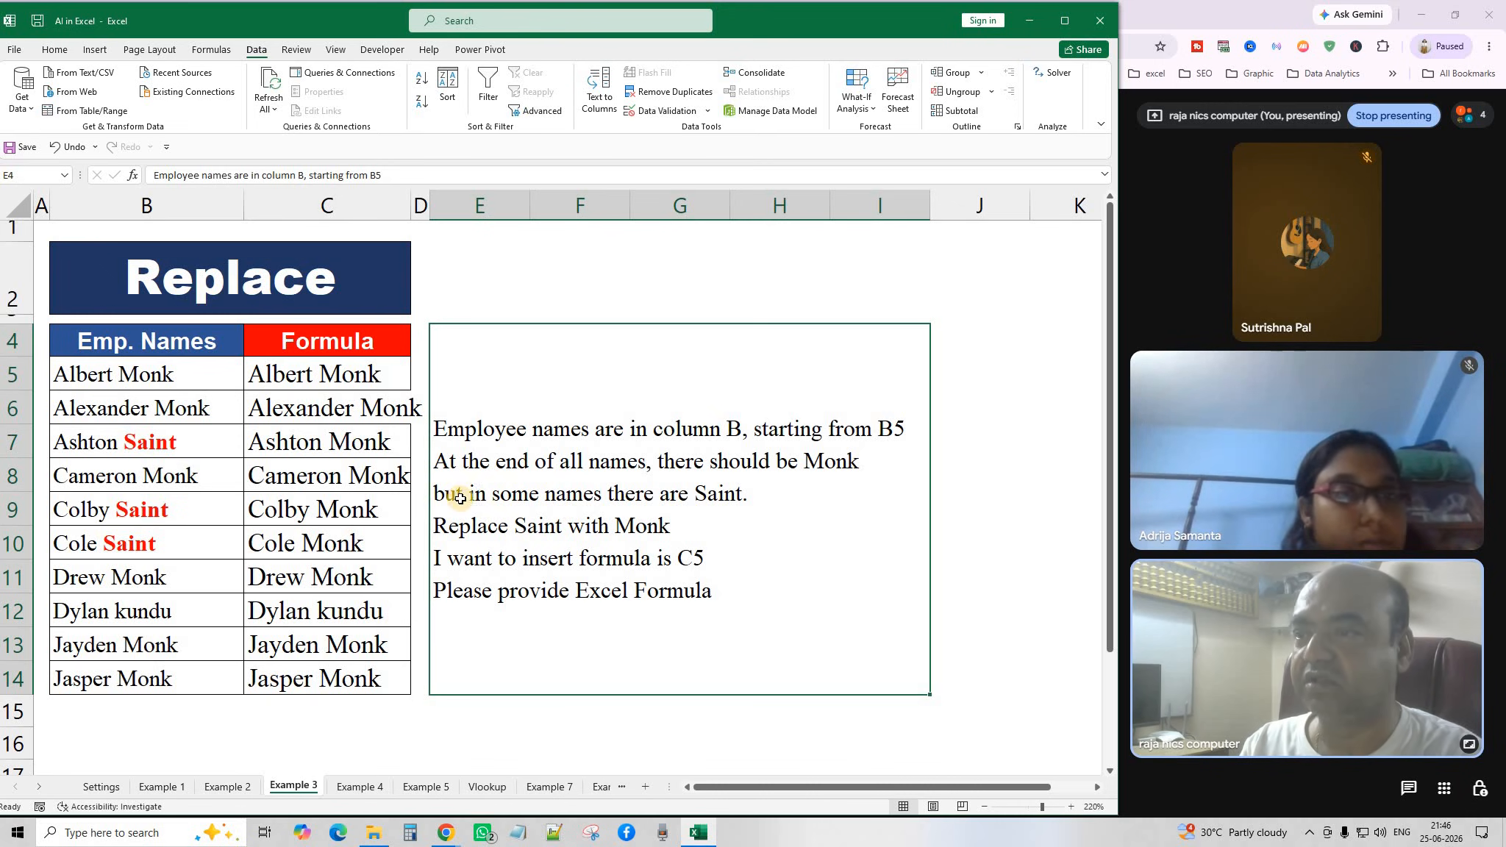
Read through the instructions text for the Replace Saint with Monk task.
double_click(745, 500)
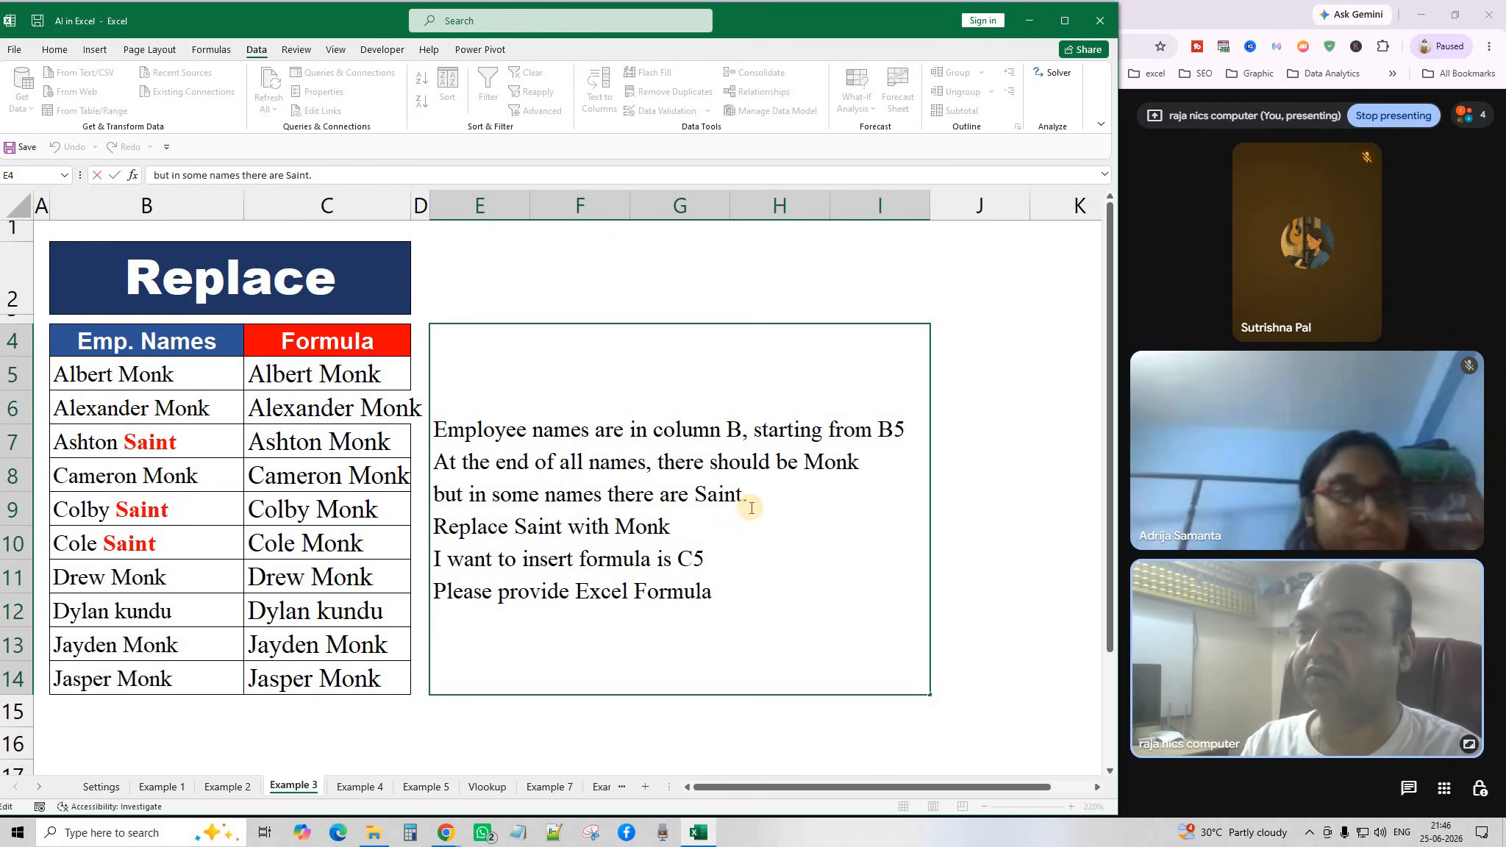
left_click(649, 531)
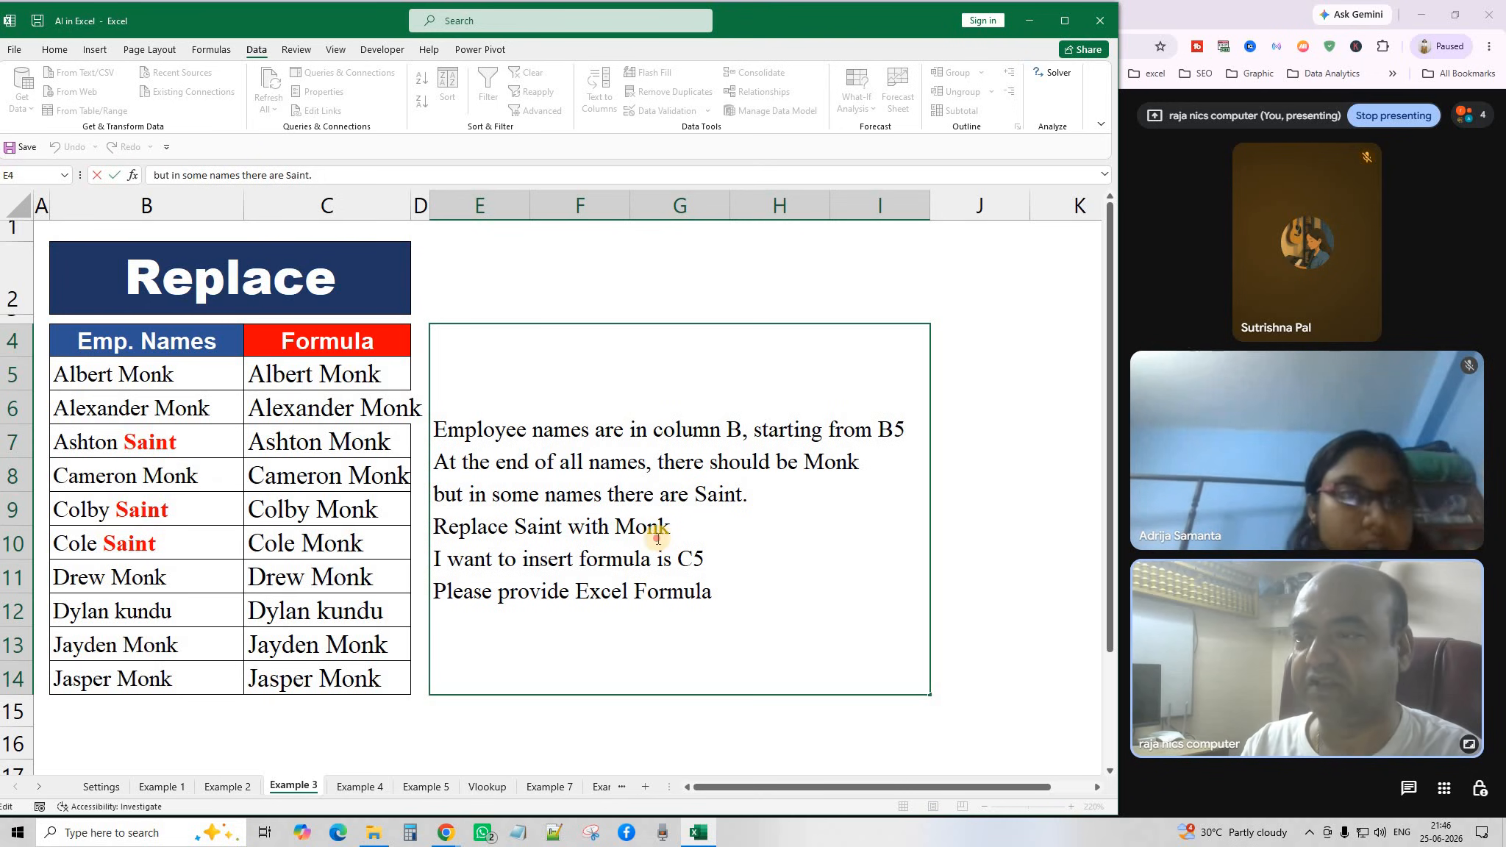
left_click(707, 531)
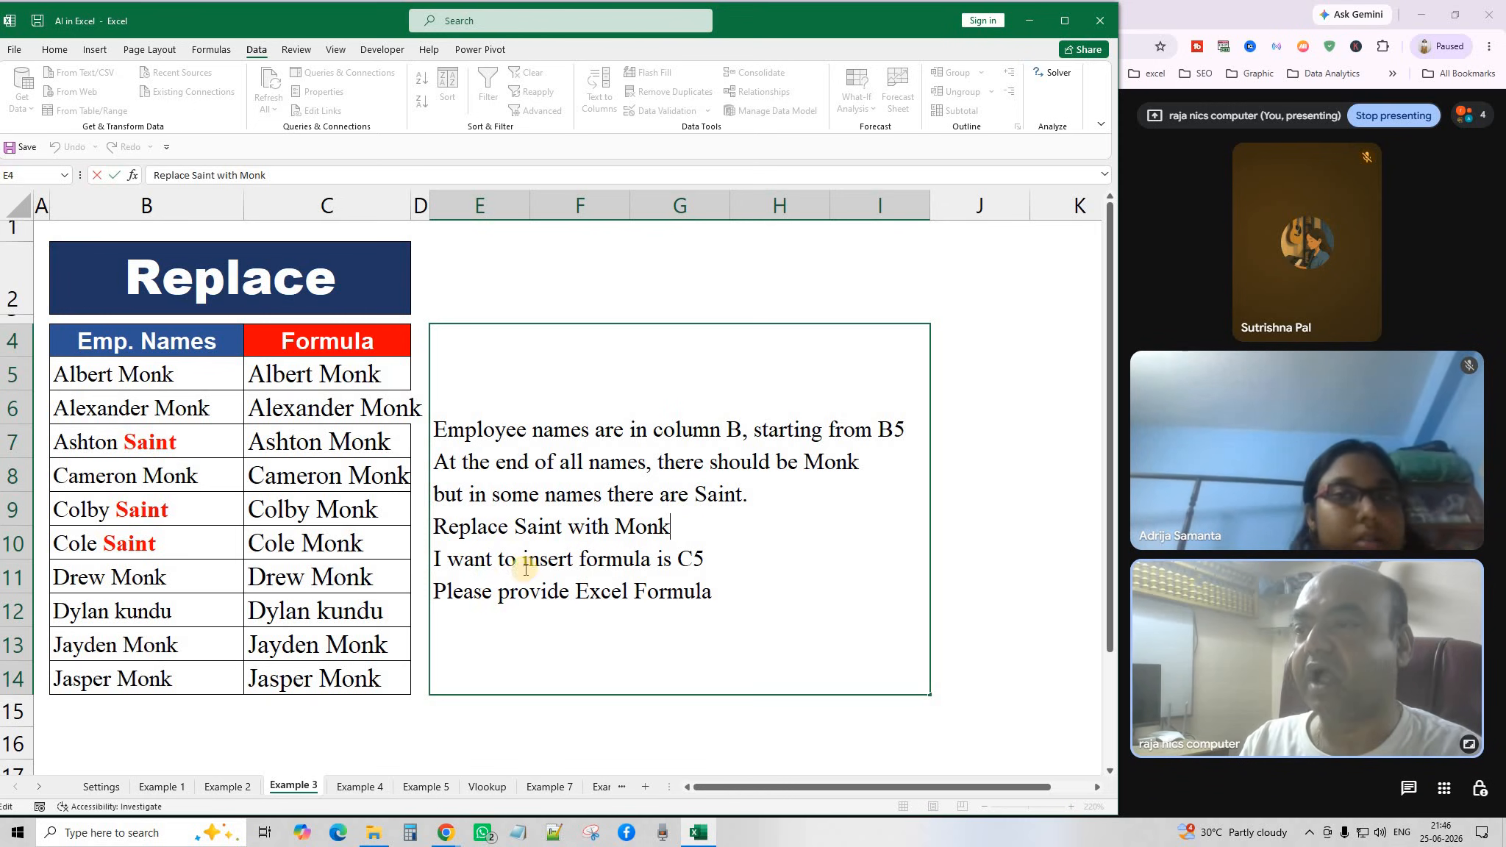
left_click(713, 560)
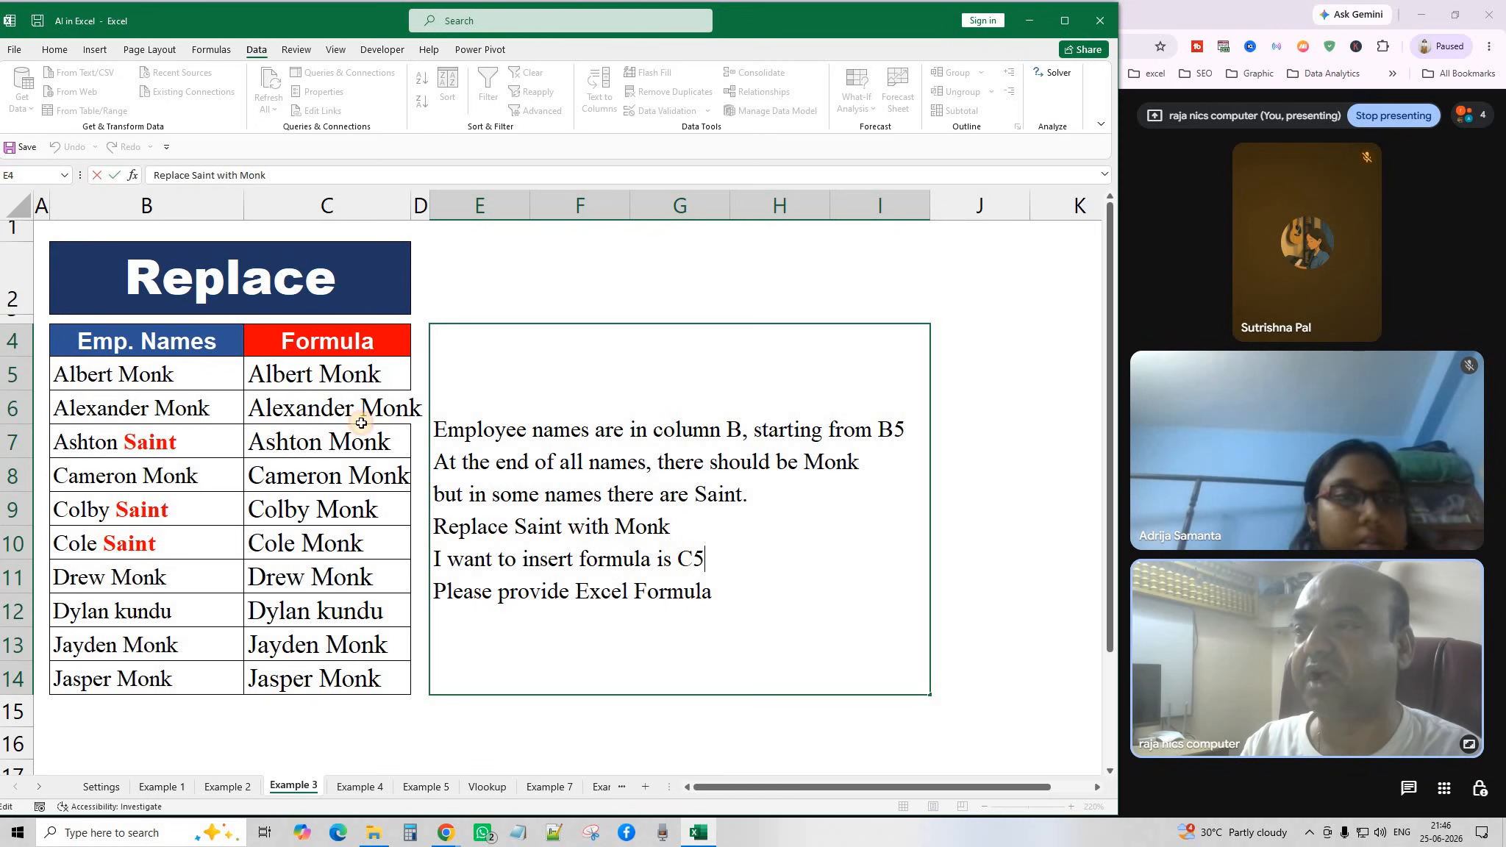
Delete the SUBSTITUTE formula results in C5:C14.
left_click(331, 380)
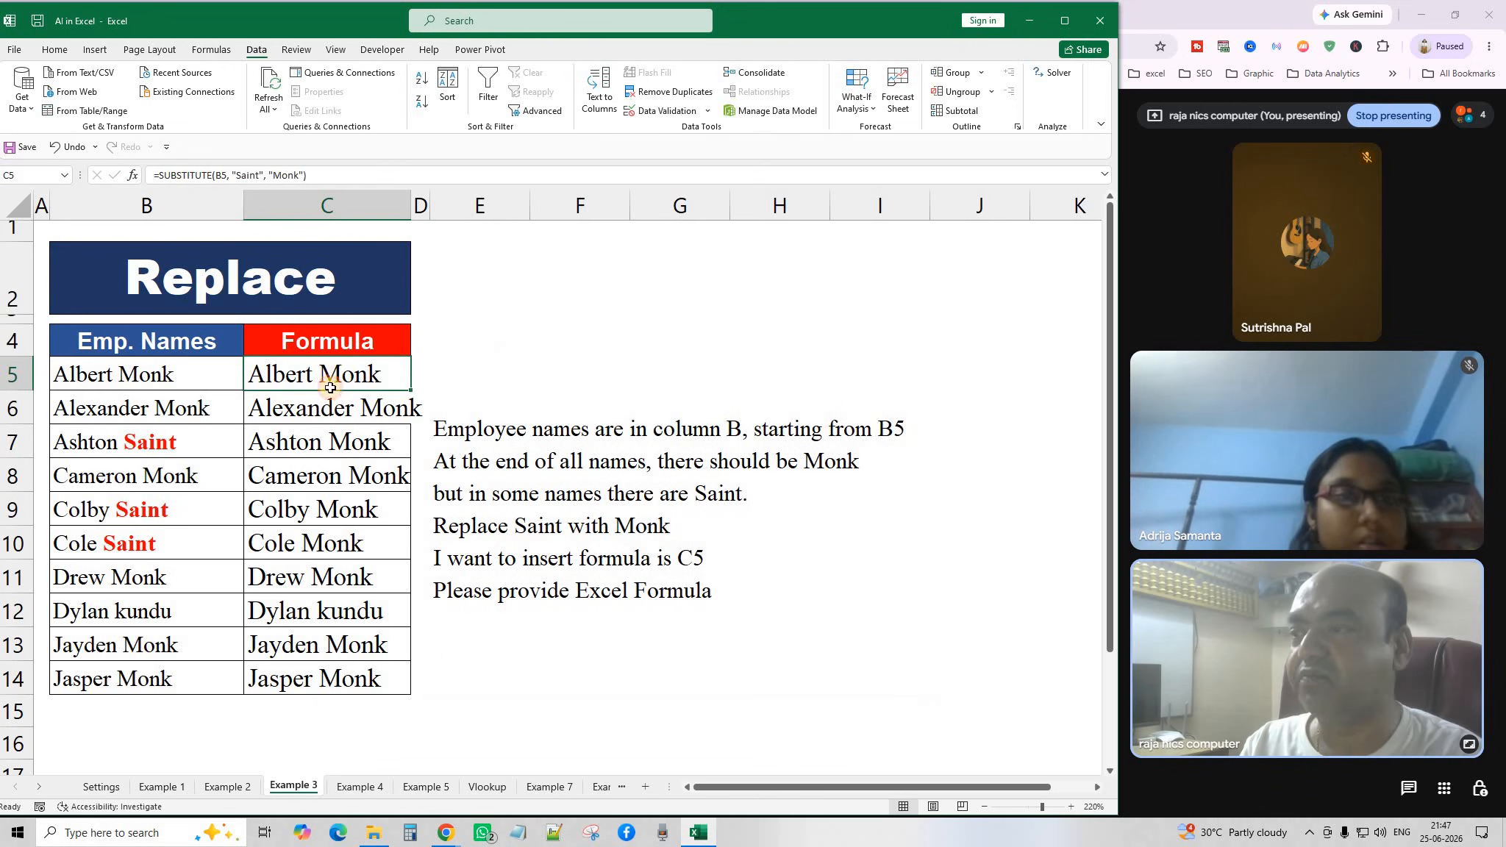
left_click_drag(330, 387, 334, 682)
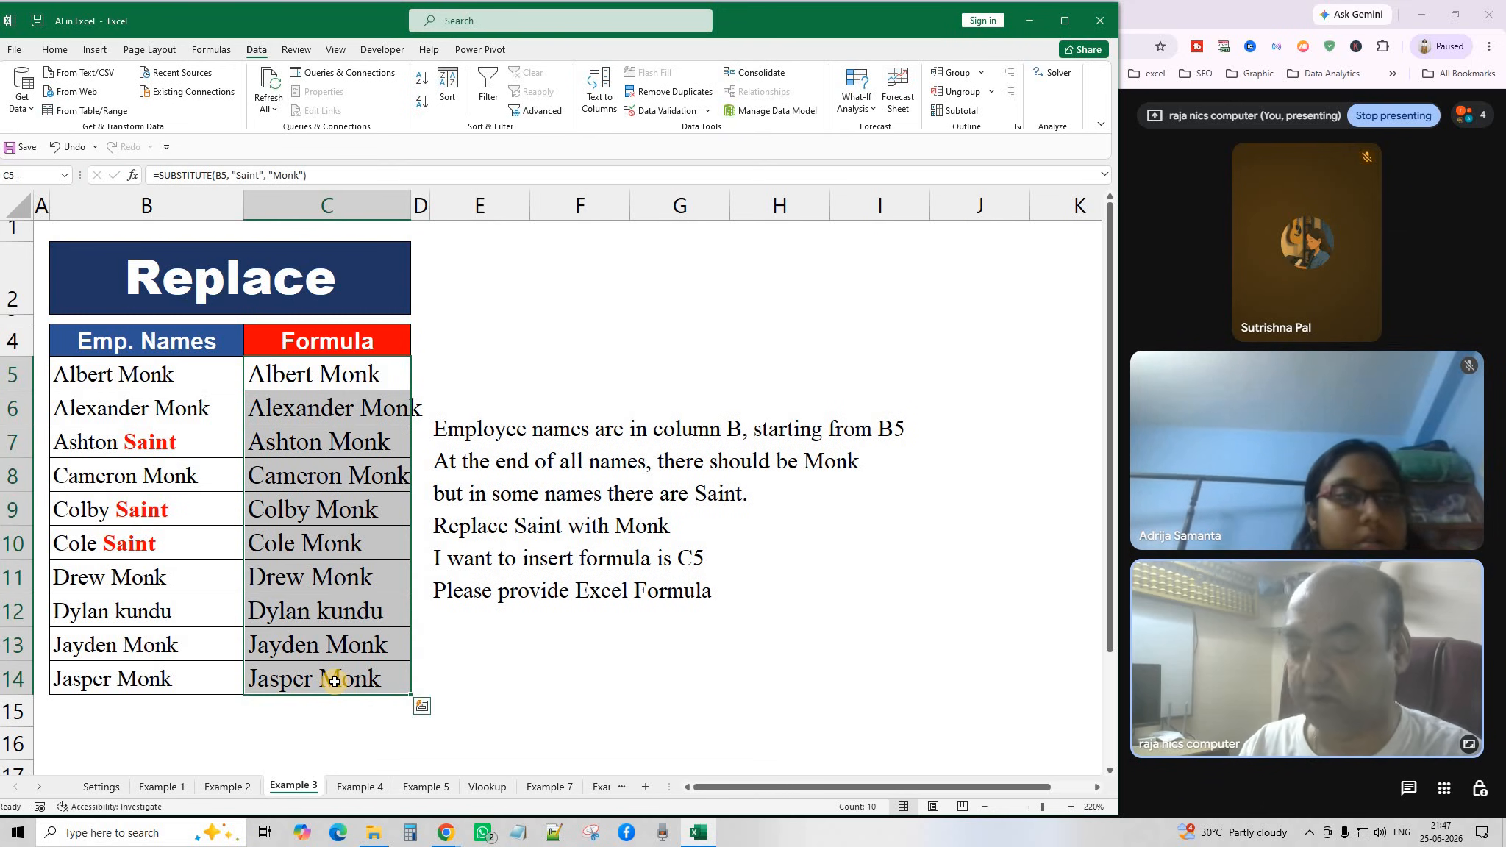
key("Delete")
left_click(487, 681)
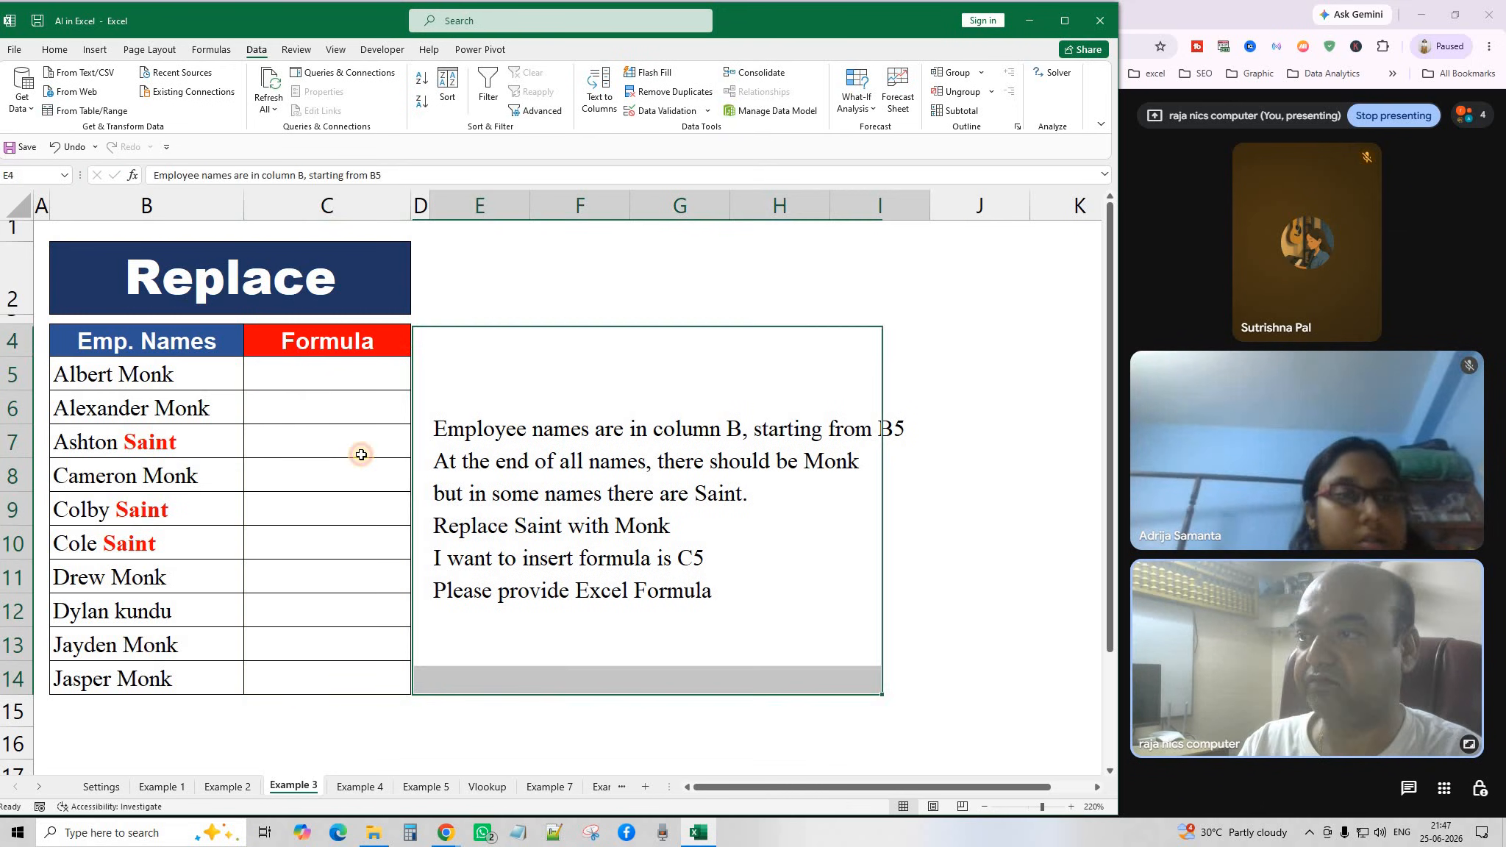
left_click(335, 381)
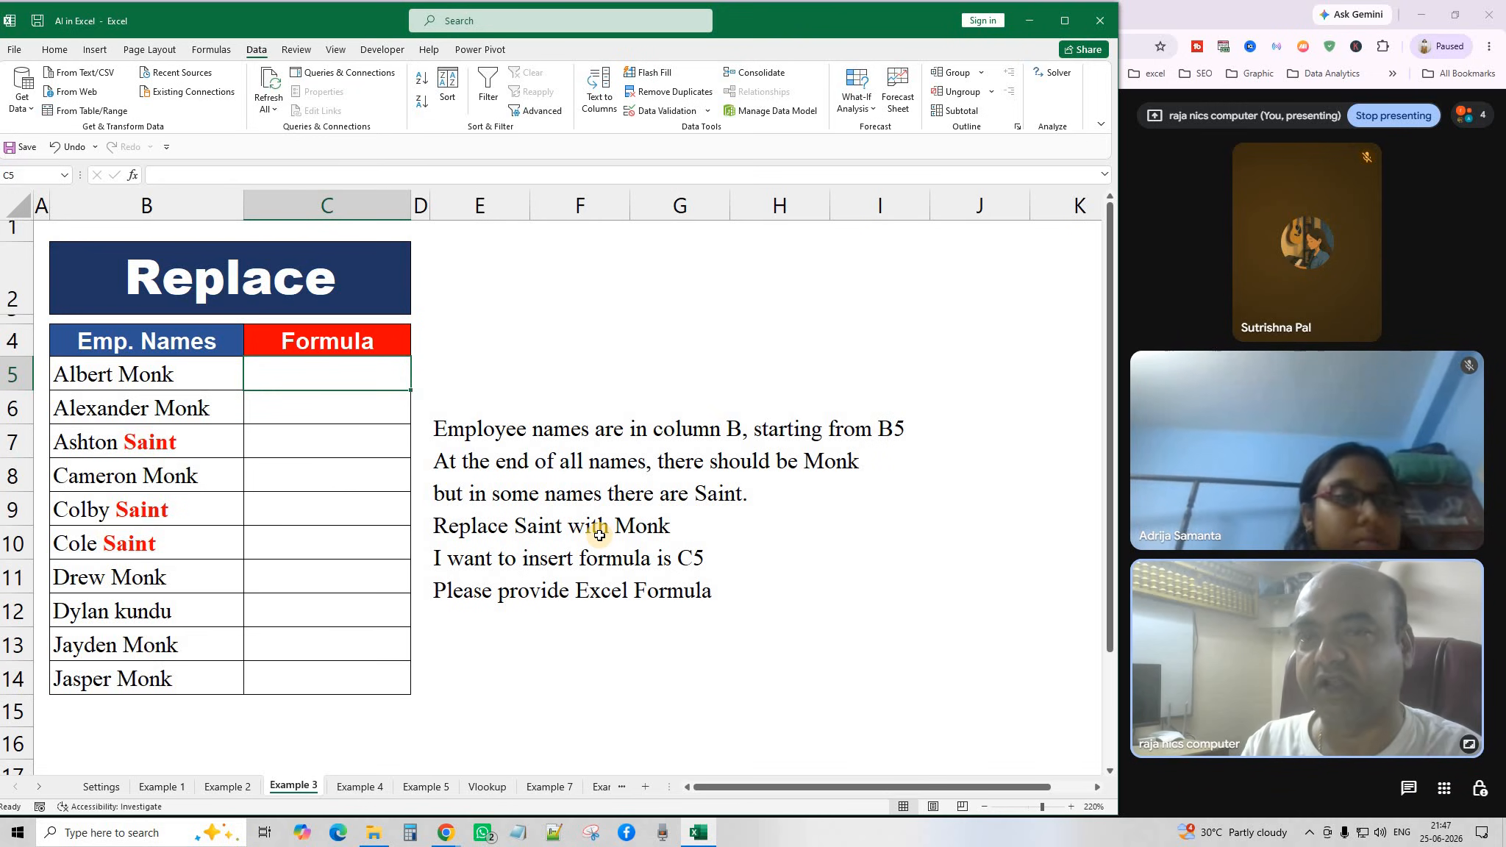
left_click(725, 626)
Copy the Saint-to-Monk instruction note from the Replace sheet and switch to the ChatGPT conversation.
left_click(334, 383)
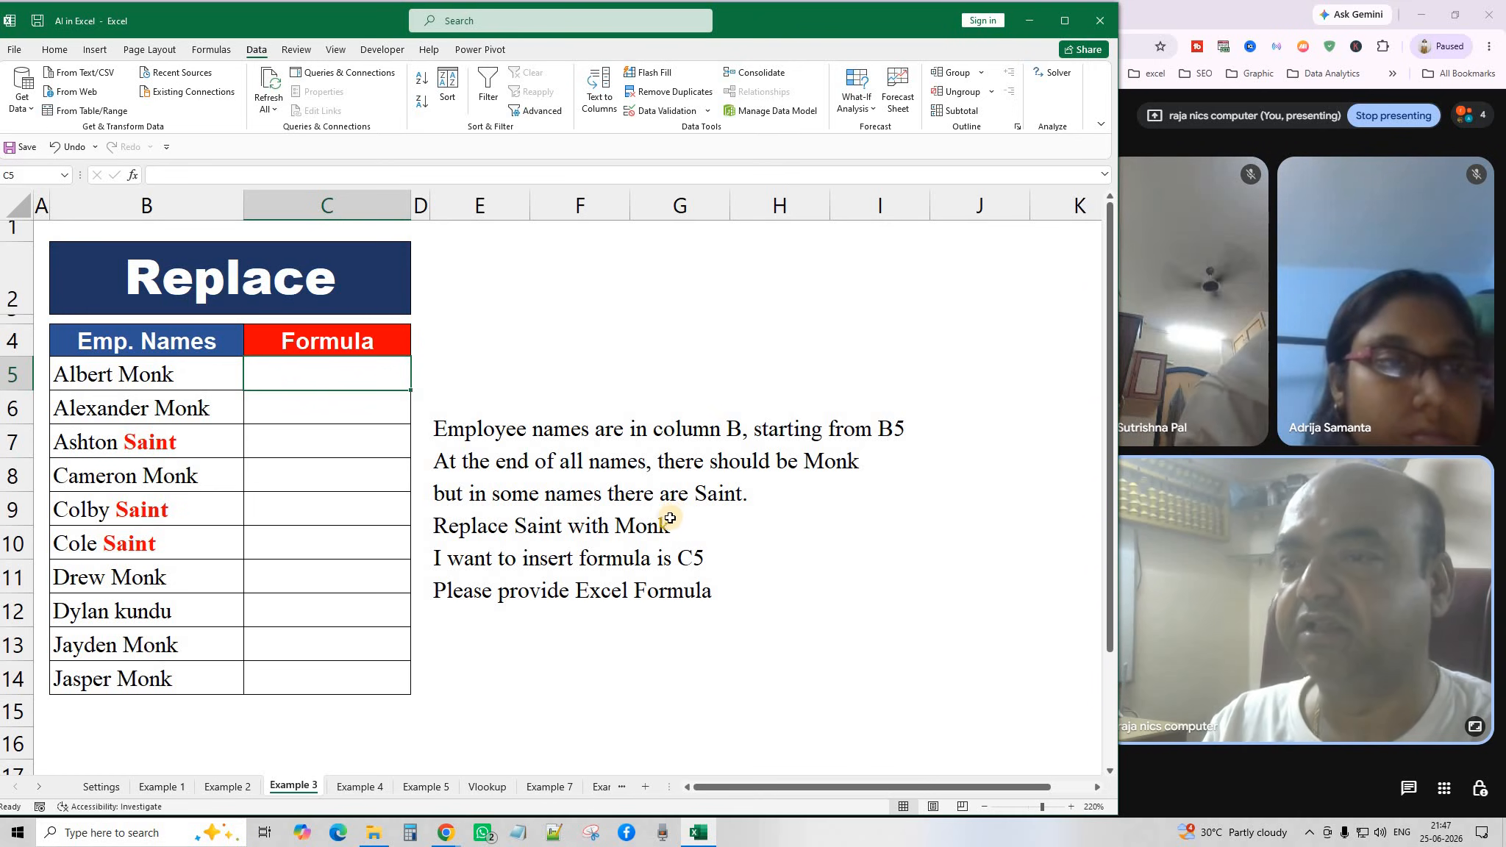
left_click(660, 492)
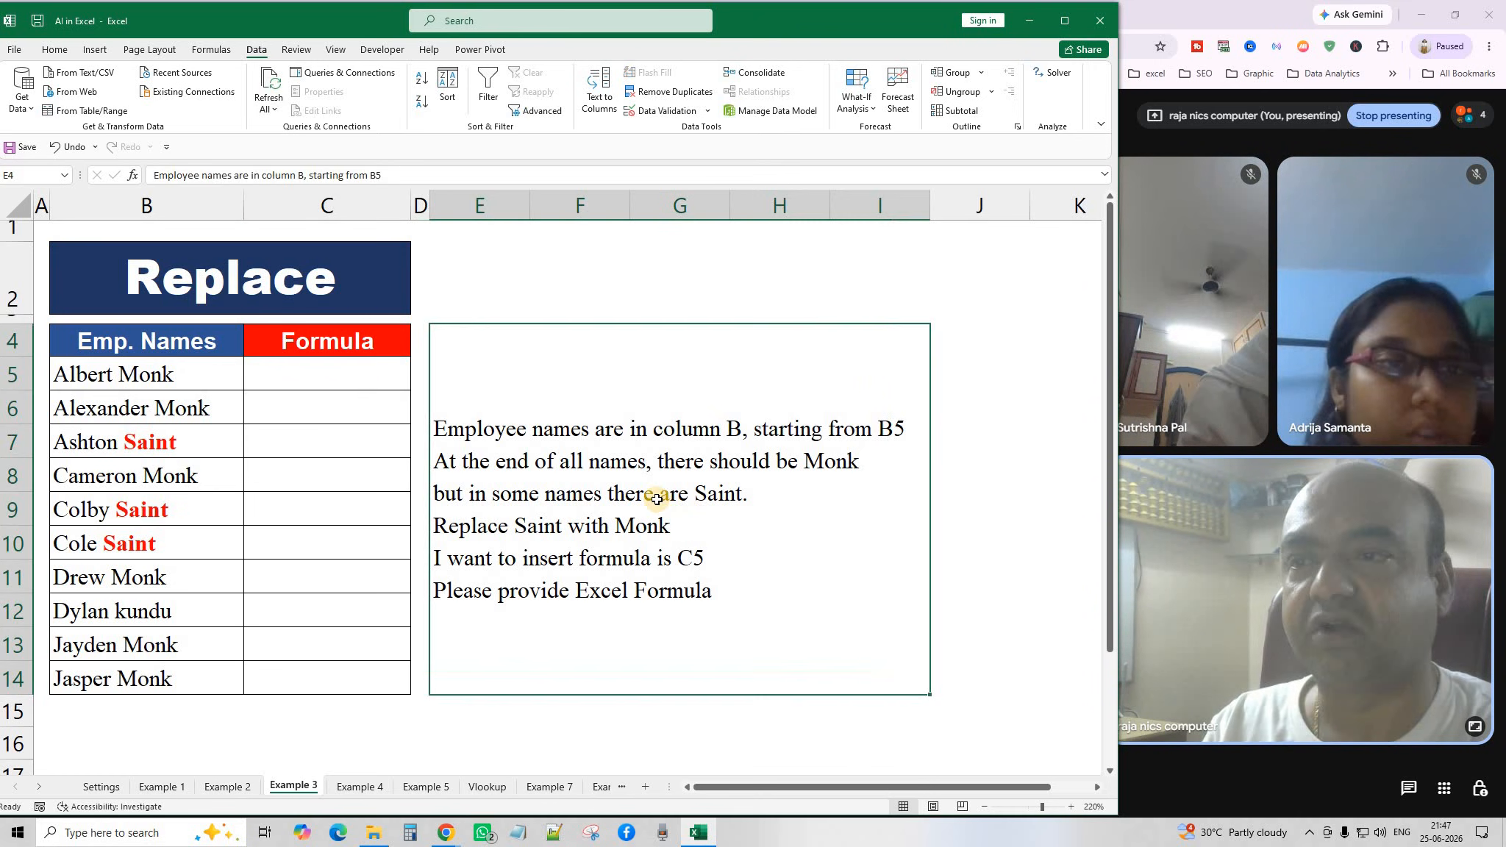
left_click(971, 515)
left_click(662, 481)
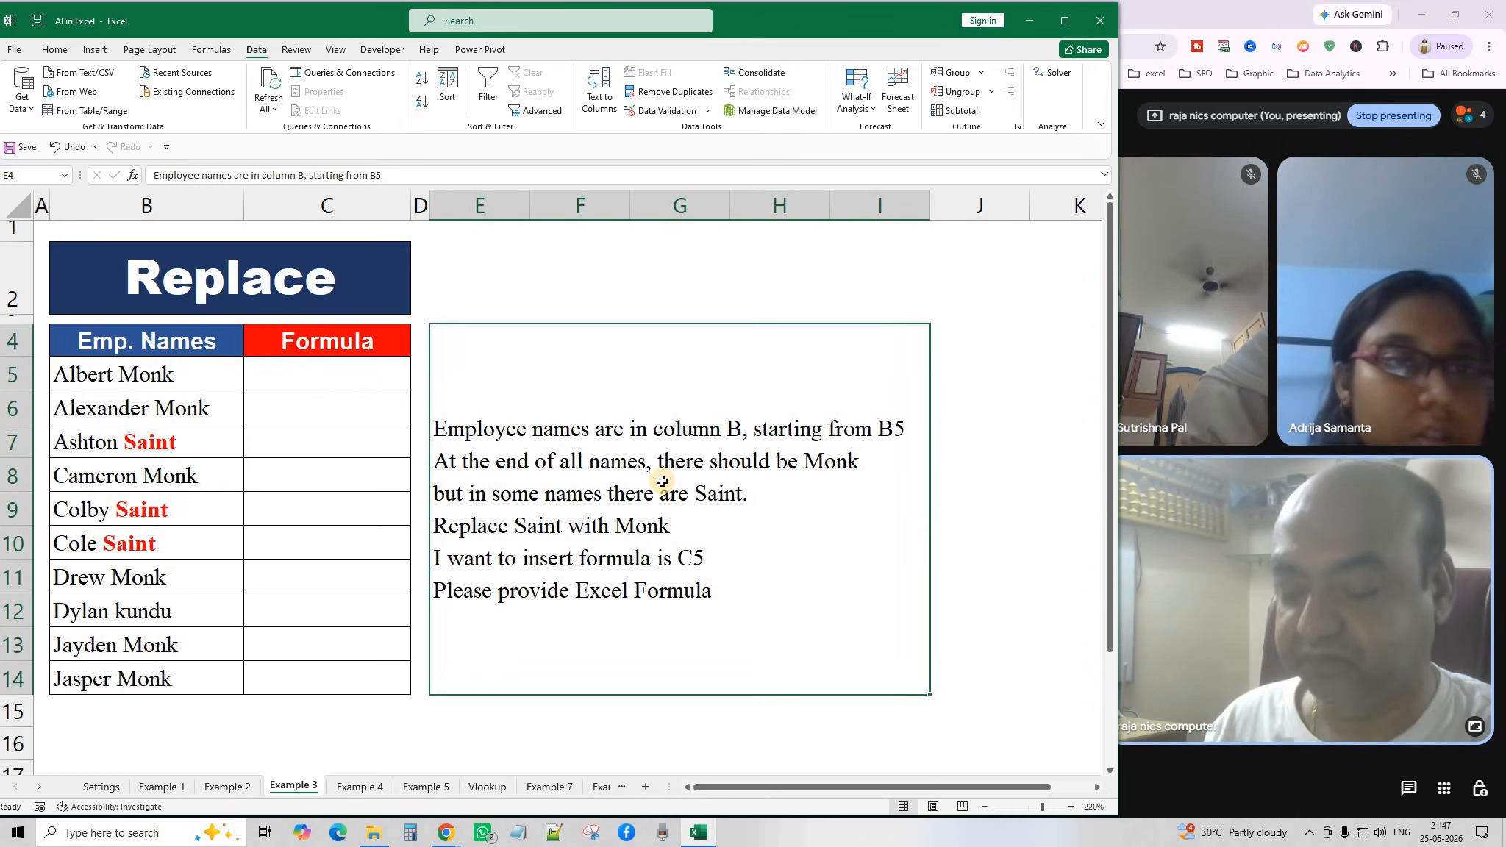
key("ctrl+c")
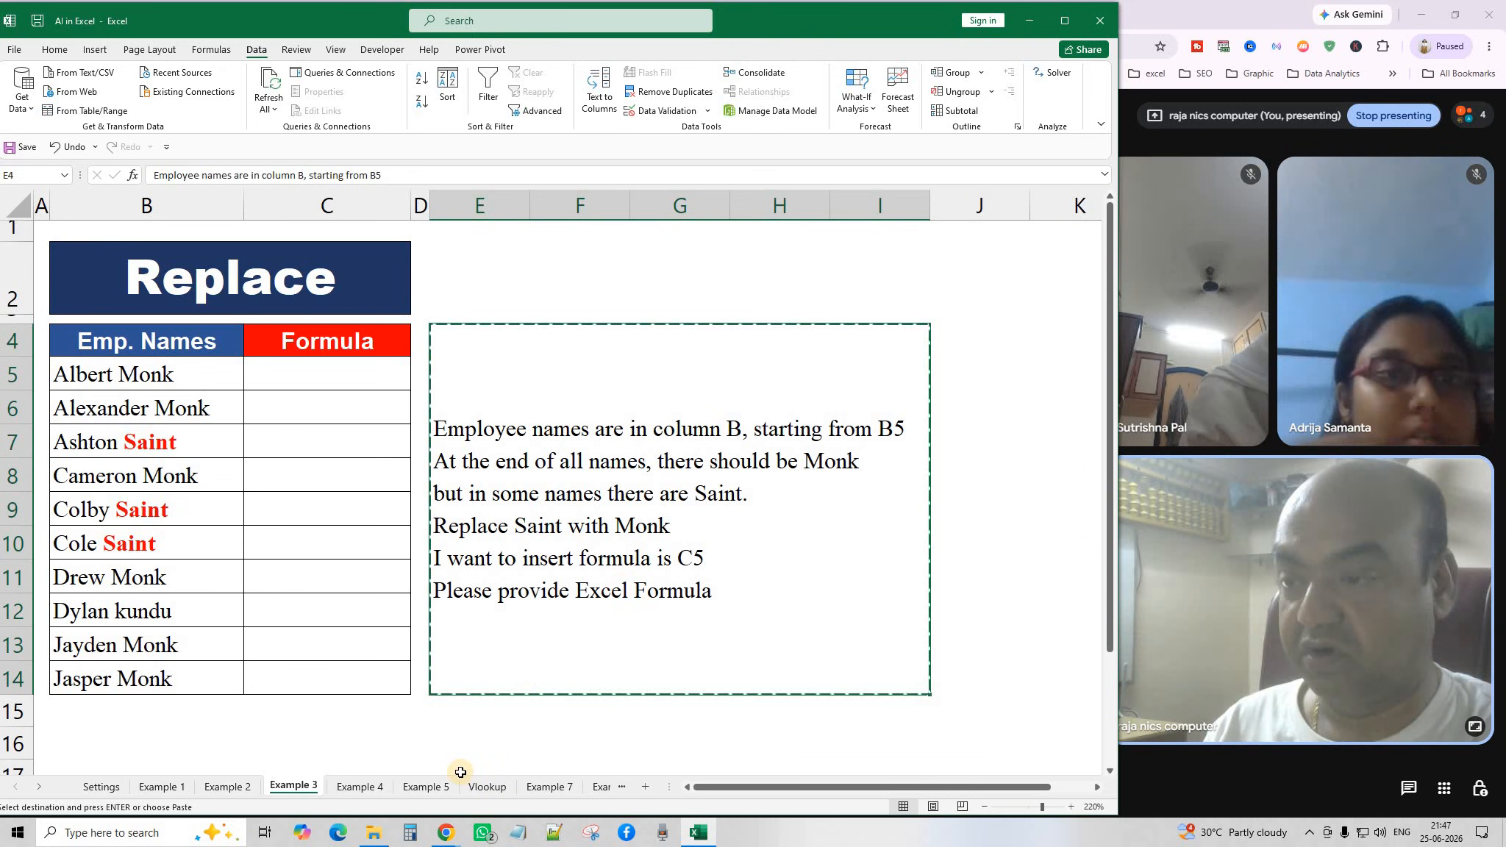
left_click(448, 834)
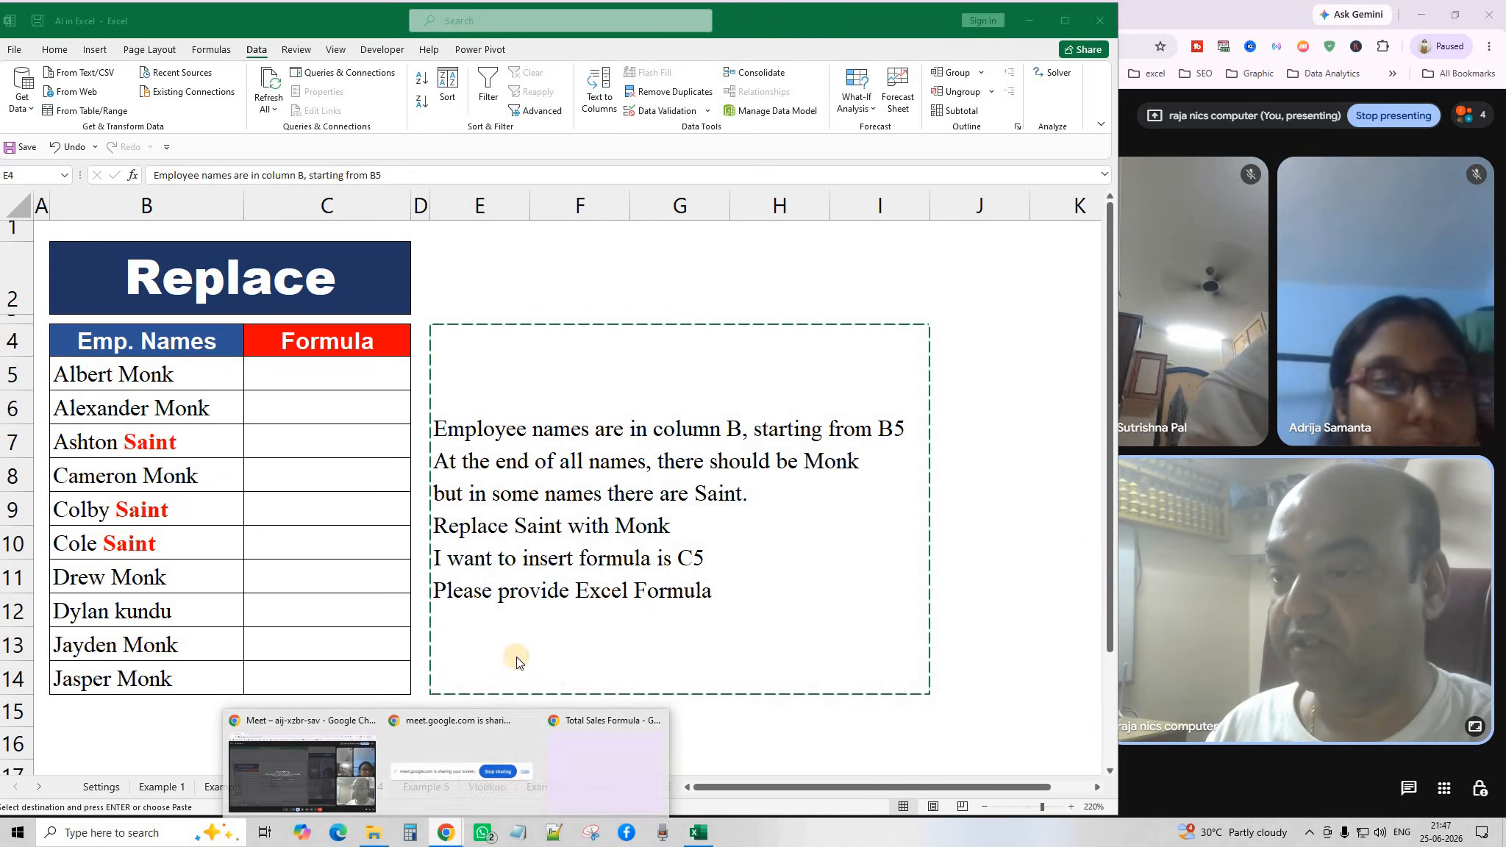
left_click(596, 726)
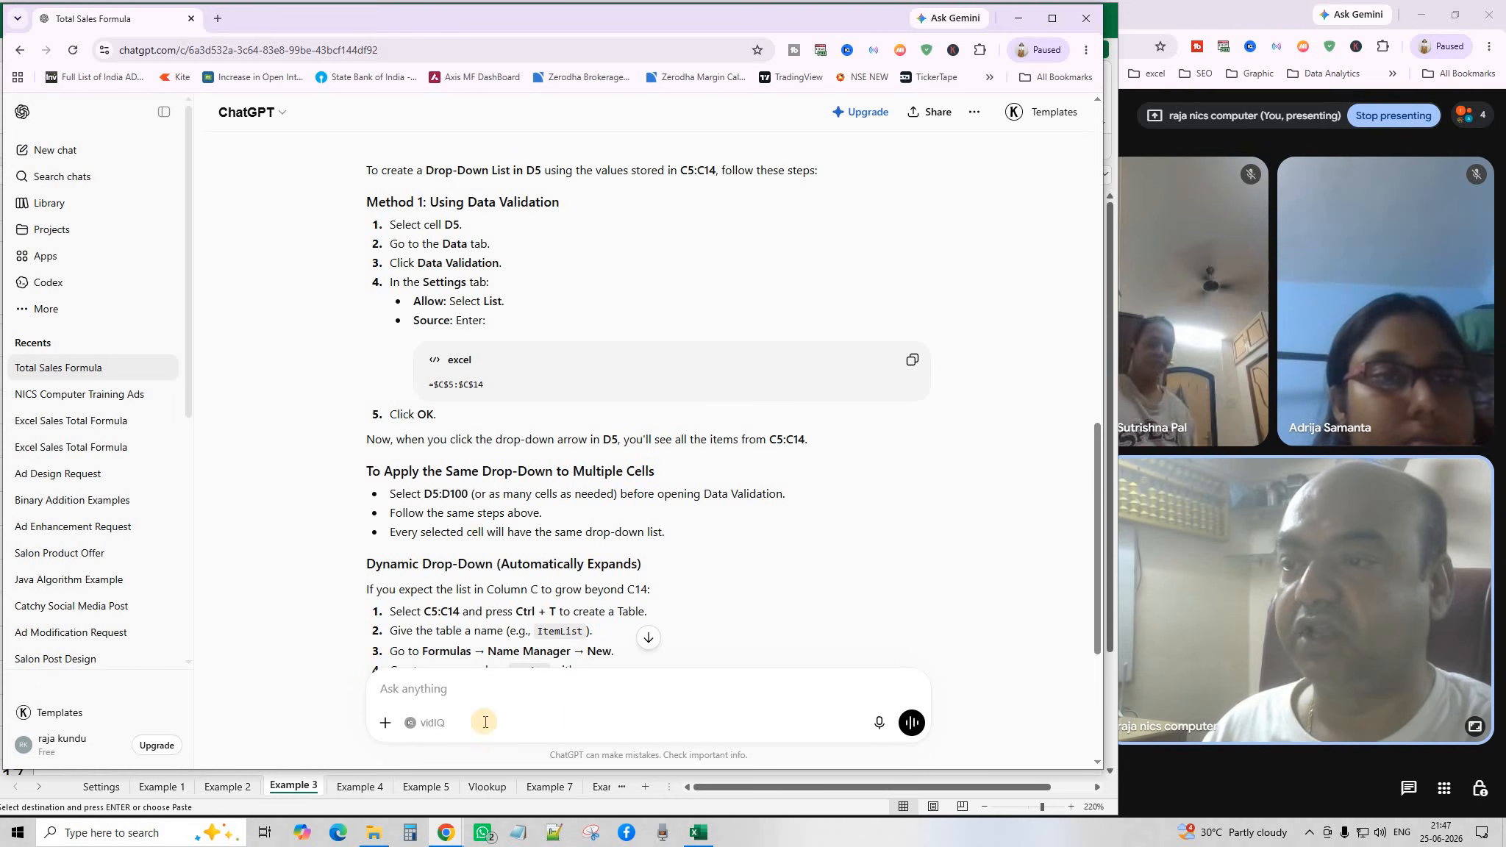
Send the pasted Saint-to-Monk request and copy the reply's =SUBSTITUTE(B5,"Saint","Monk") formula.
scroll(434, 687, "down", 1)
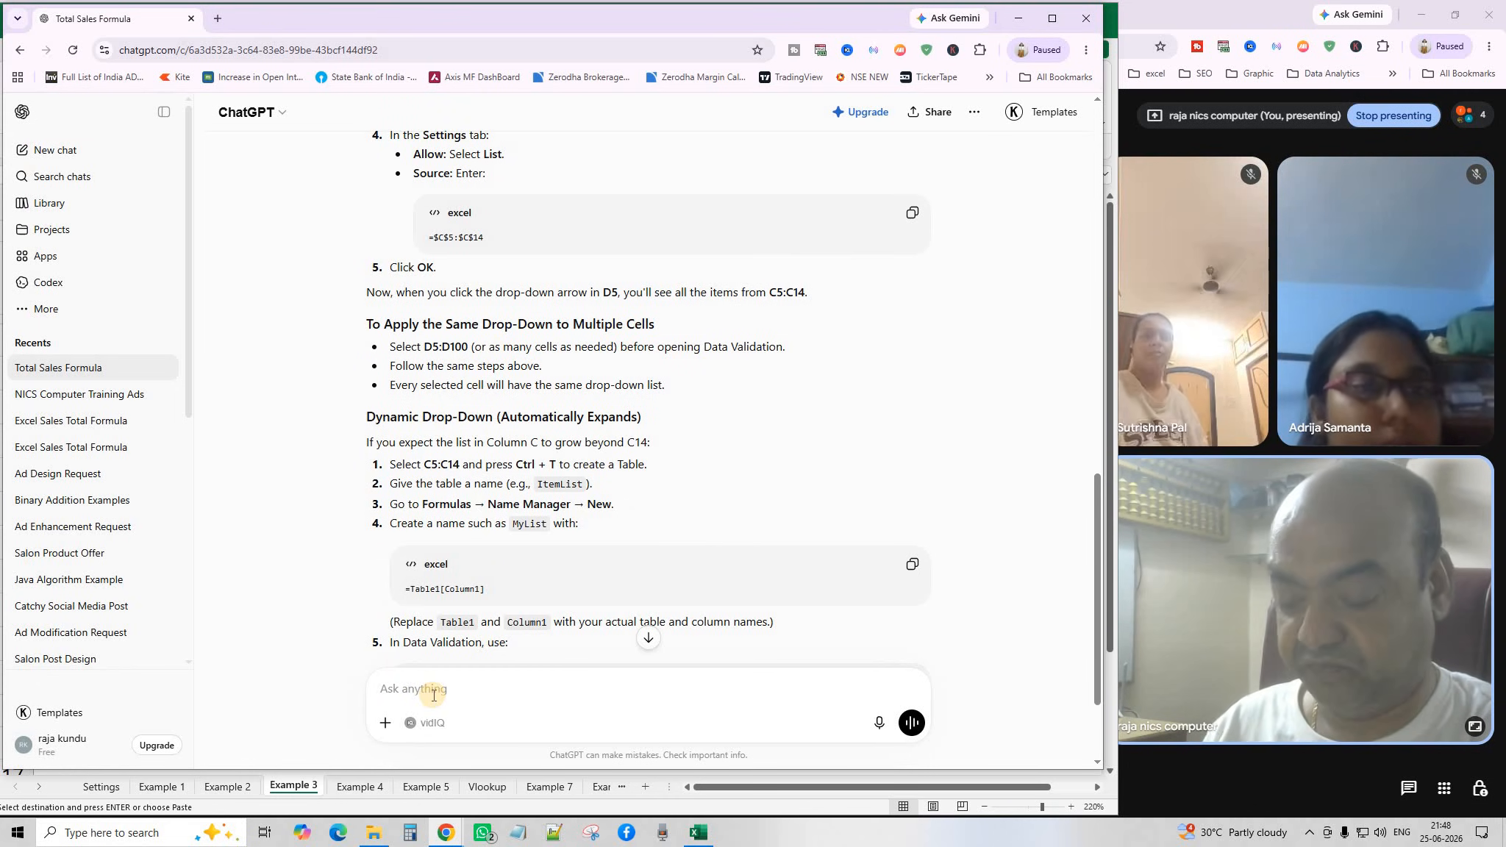
key("ctrl+v")
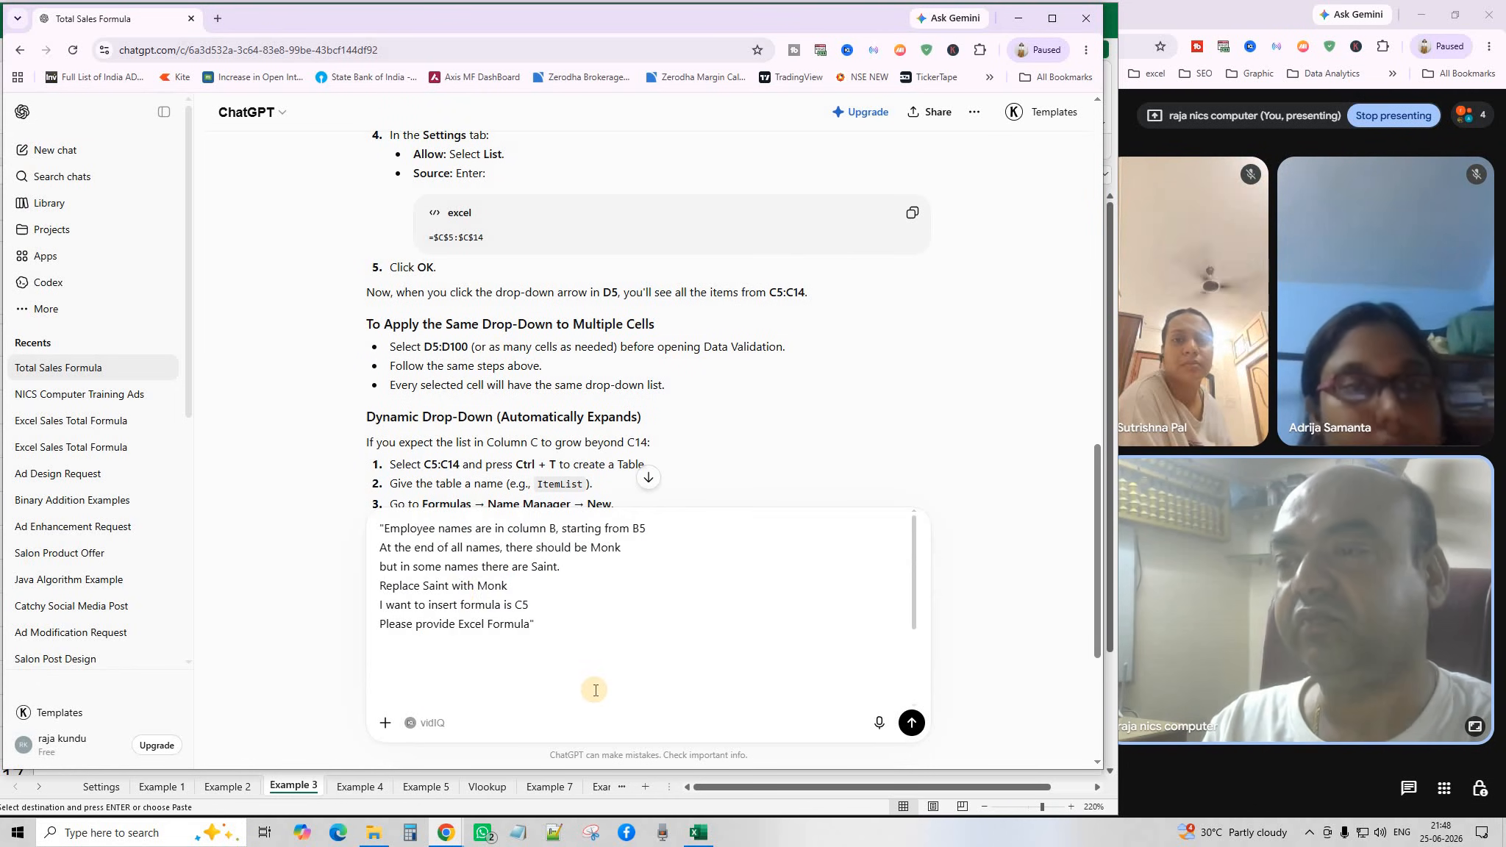
left_click(912, 723)
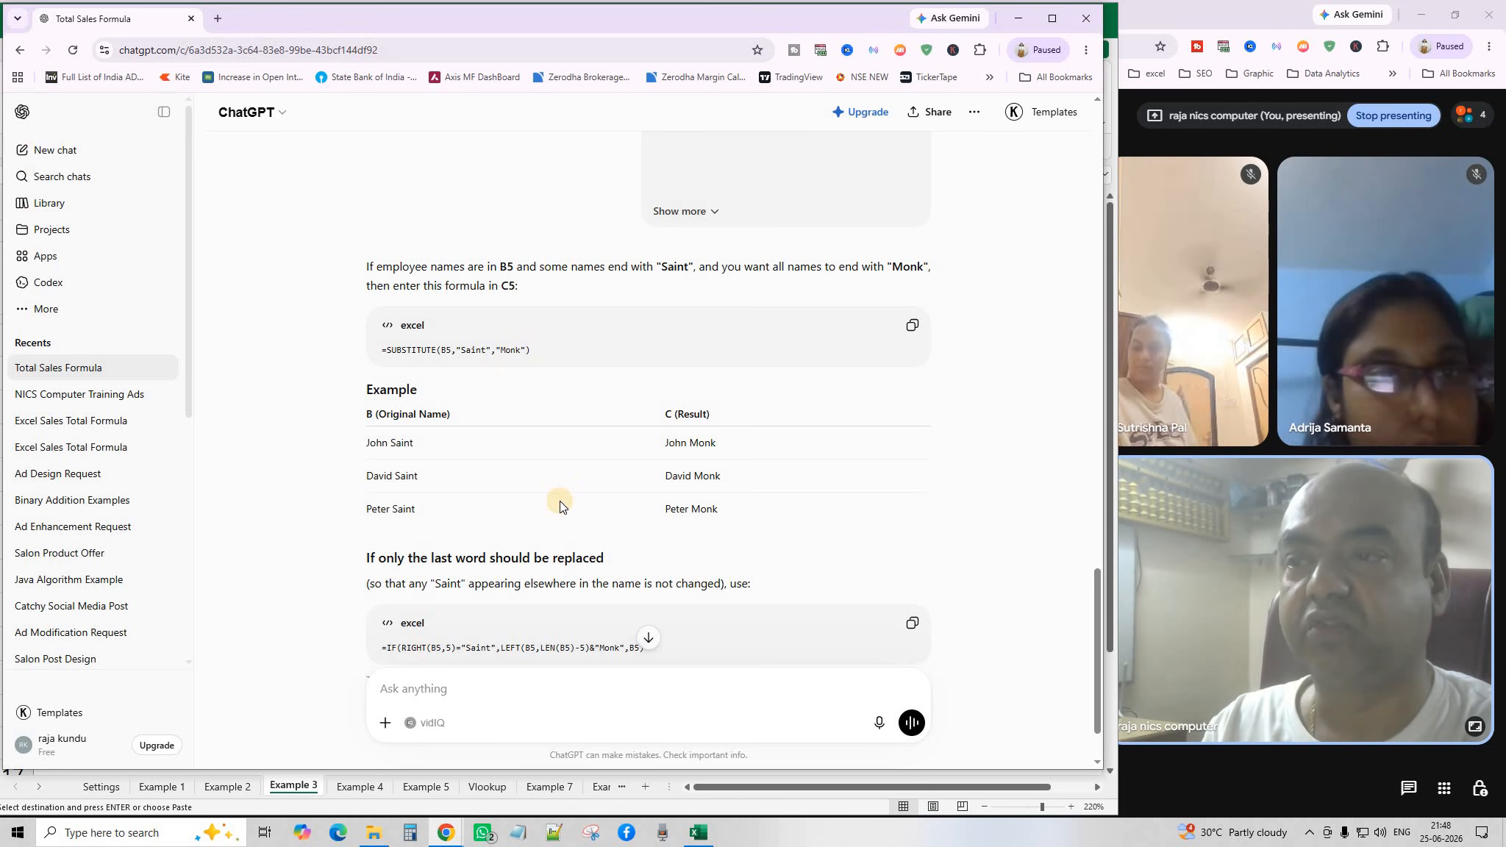
scroll(529, 530, "down", 1)
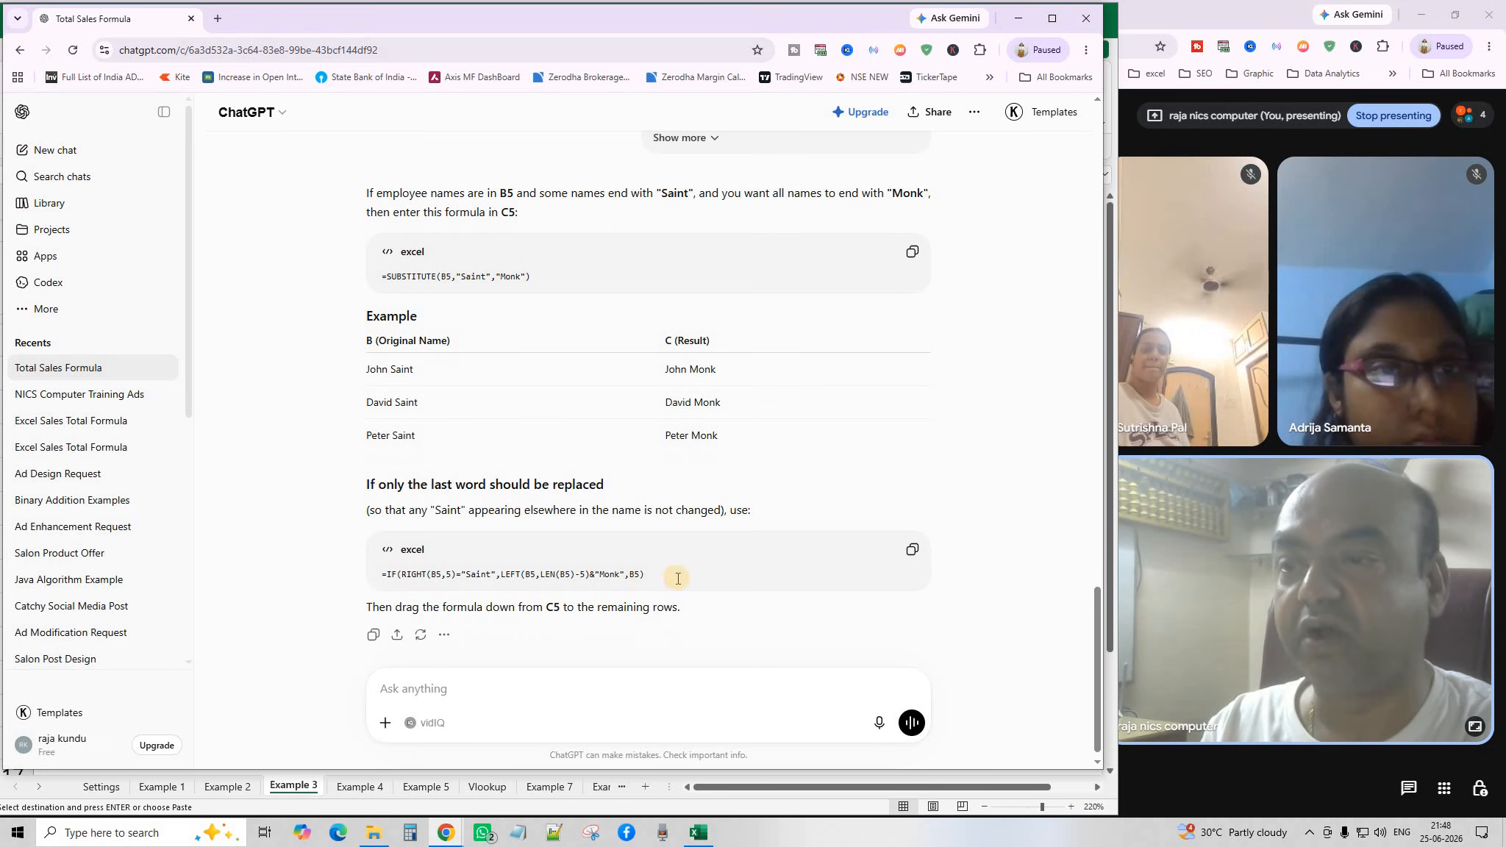
scroll(685, 520, "up", 1)
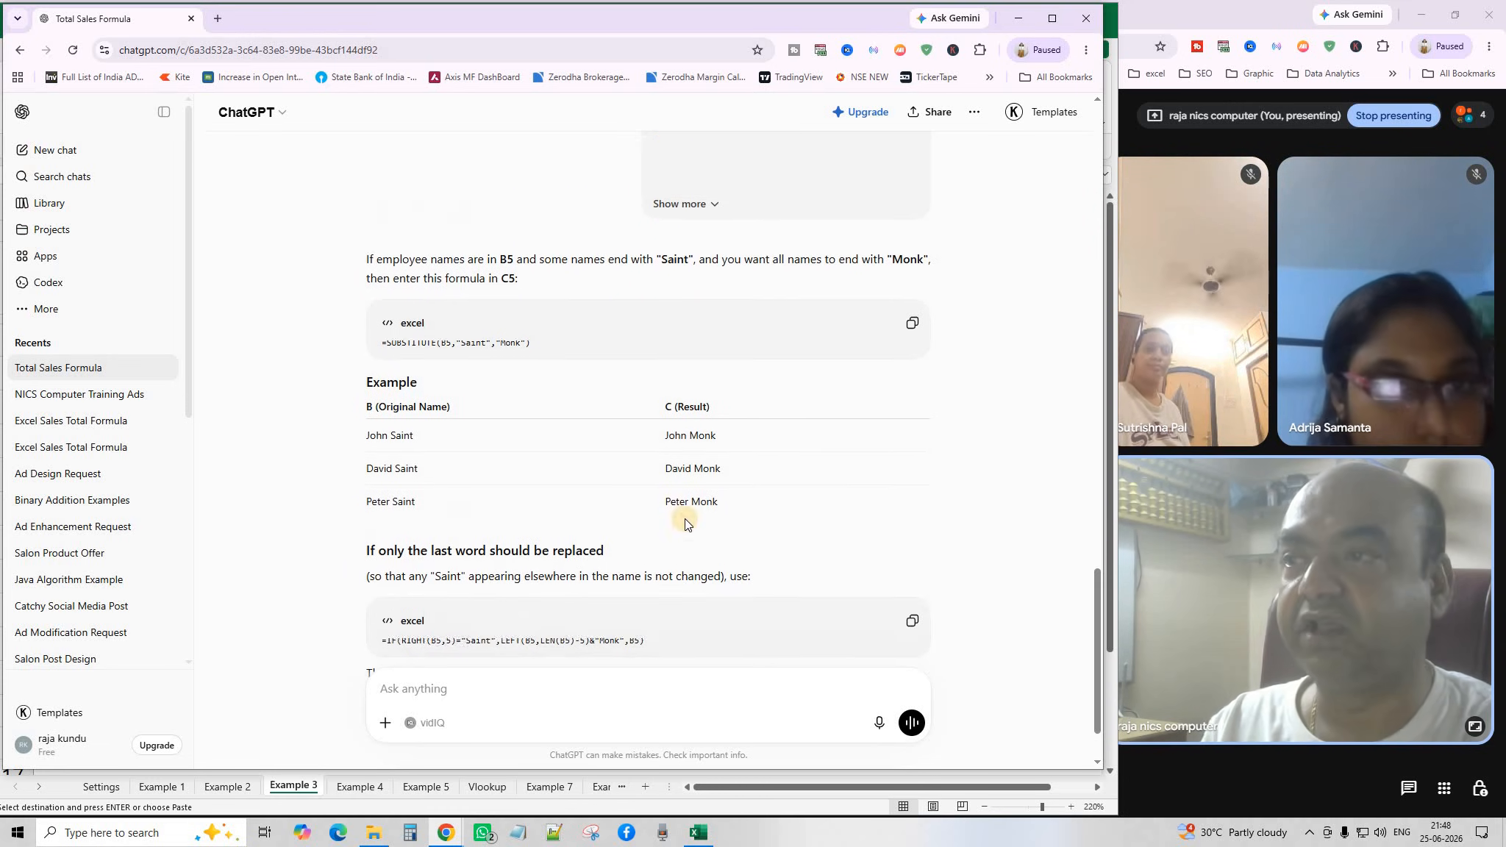
left_click(912, 328)
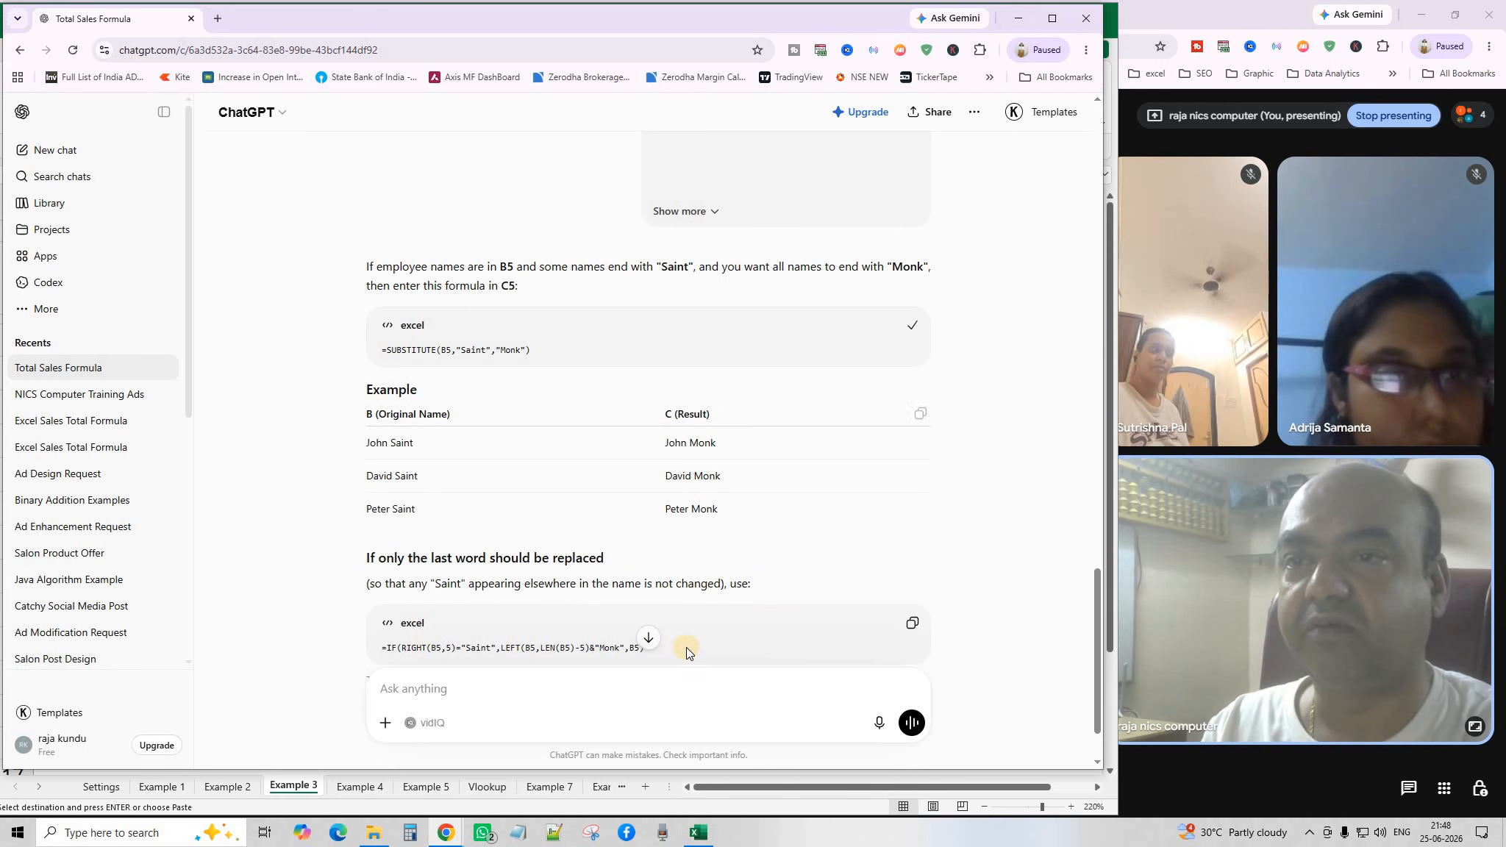
Paste the SUBSTITUTE formula into C5 and fill it down to C14, giving names like Ashton Monk.
left_click(294, 785)
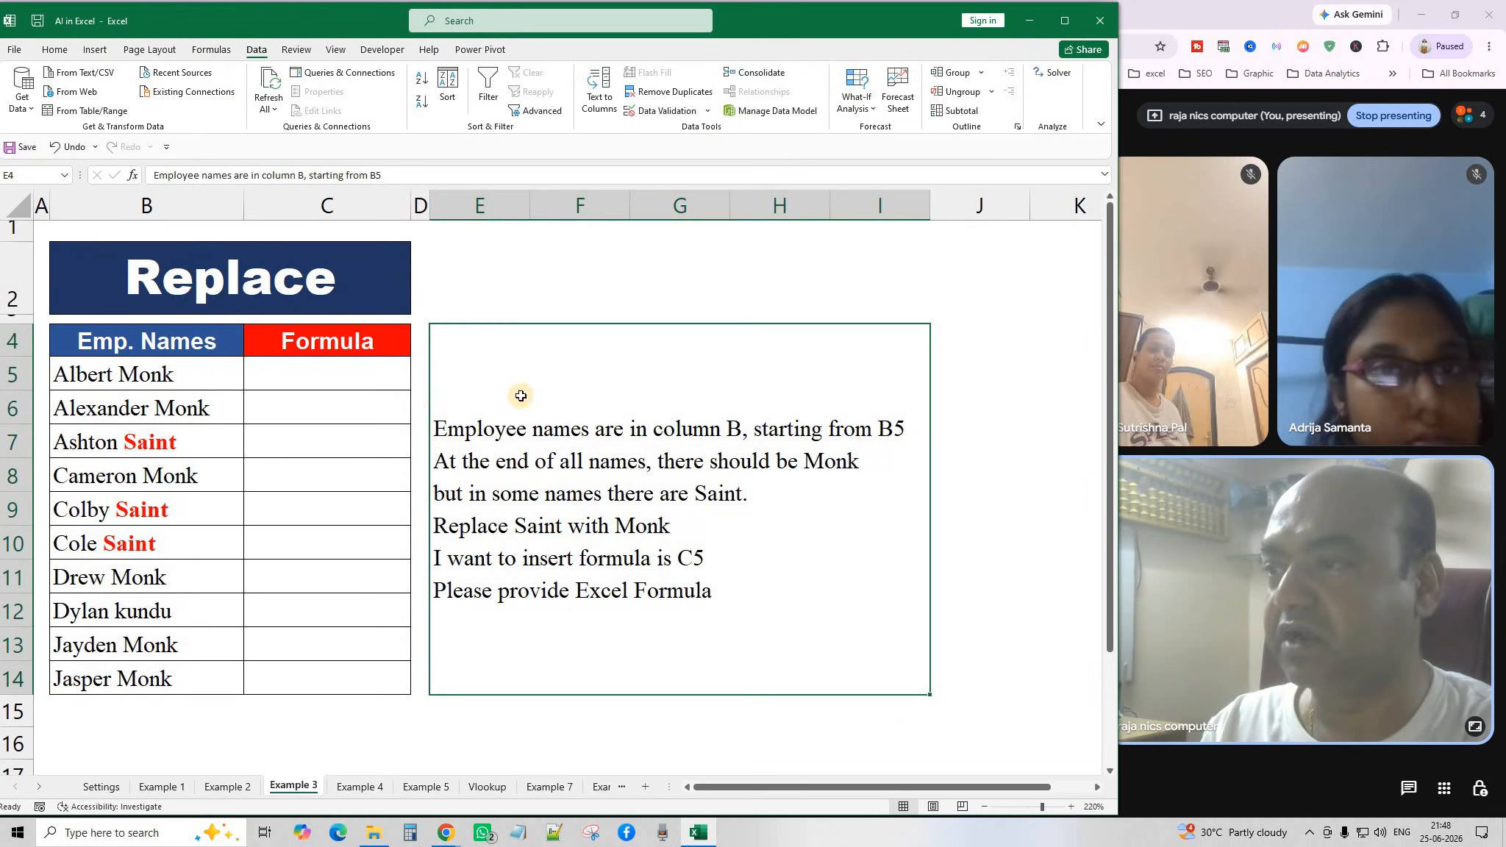
left_click(340, 376)
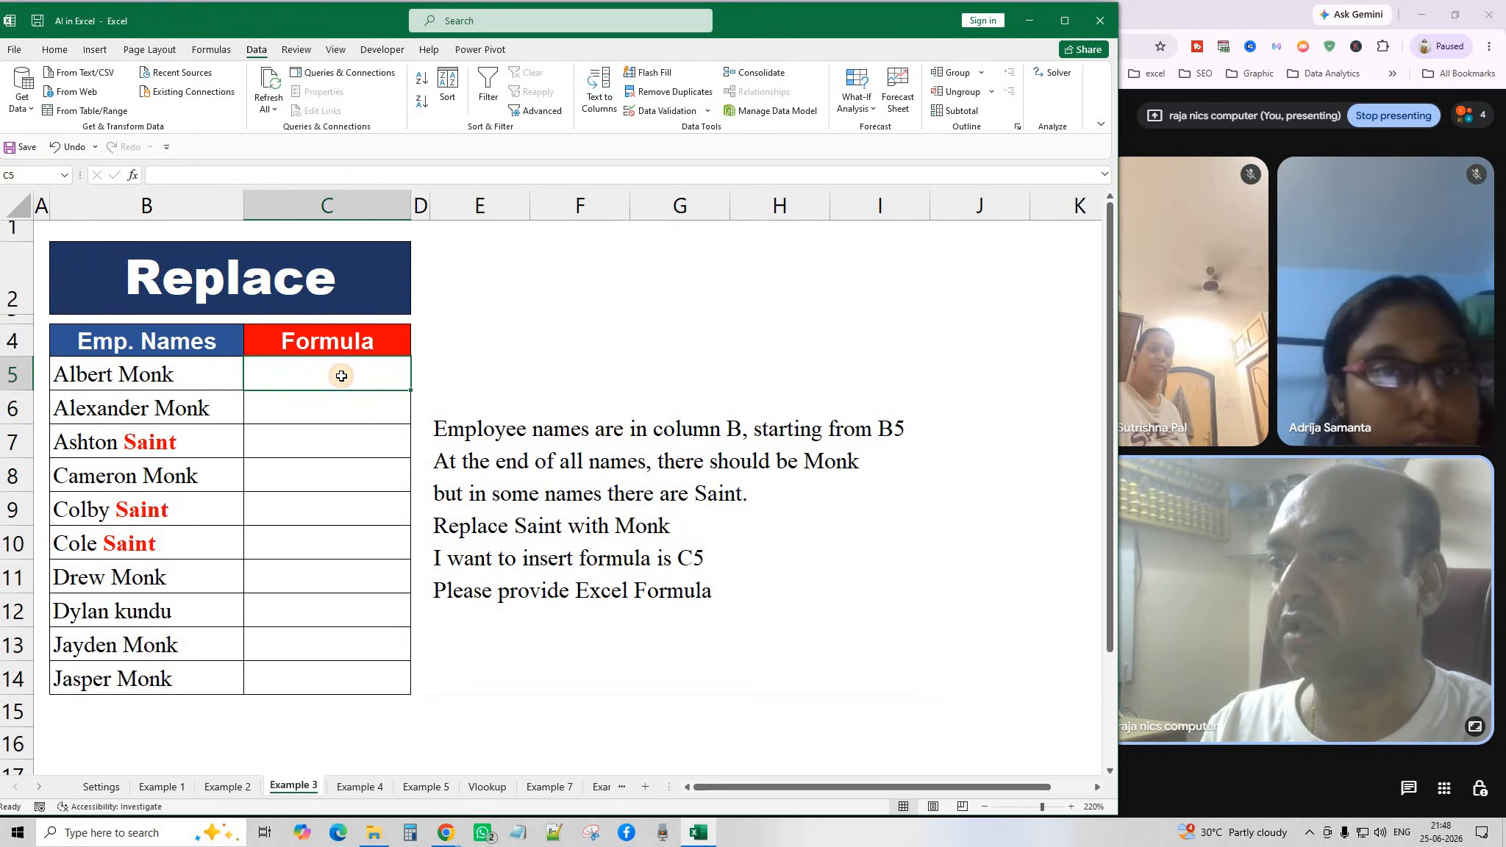
left_click(54, 49)
left_click(22, 87)
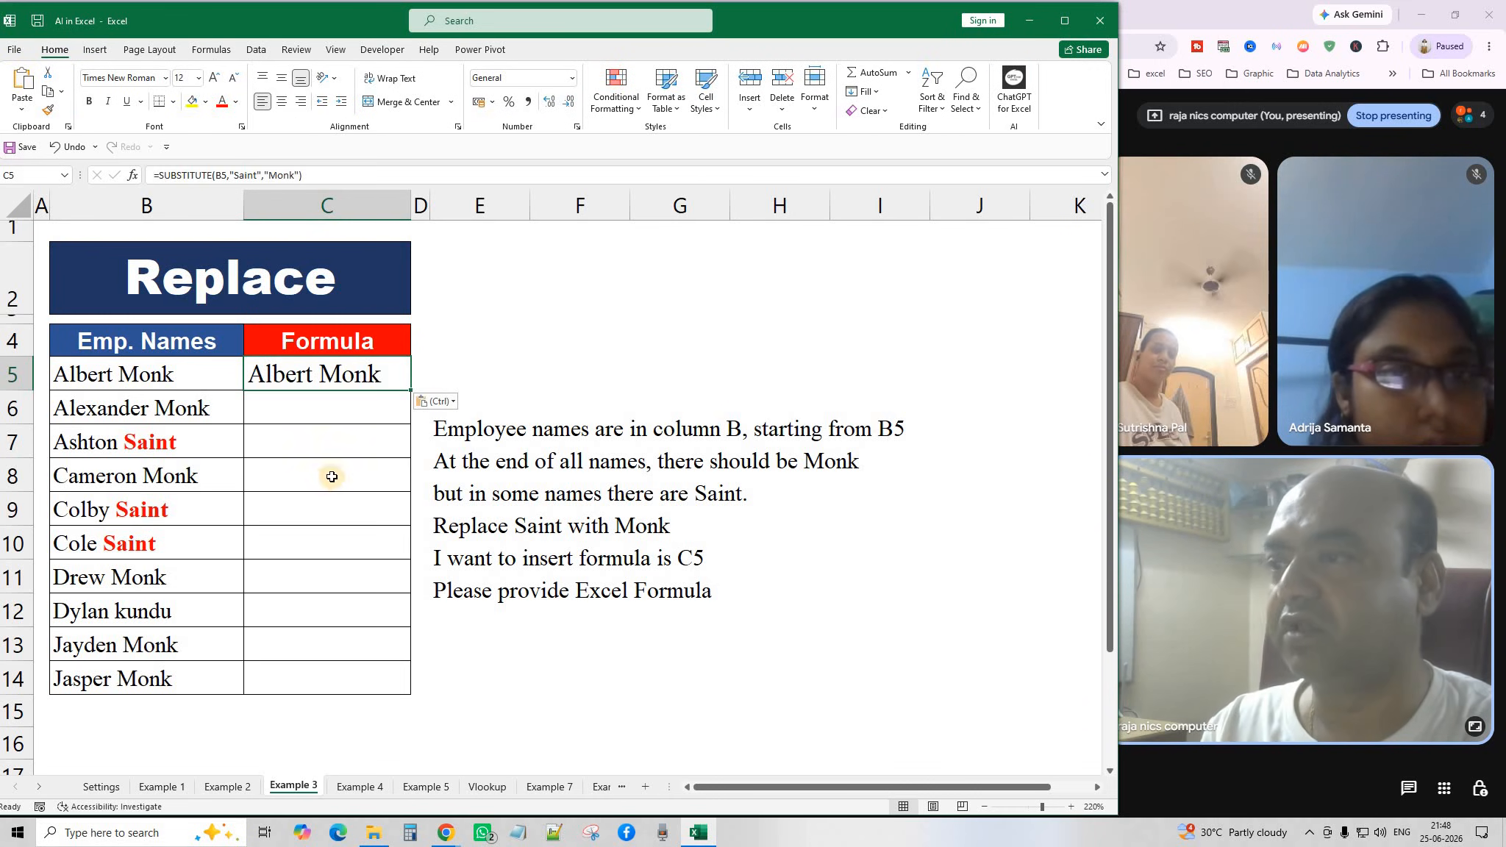
double_click(411, 390)
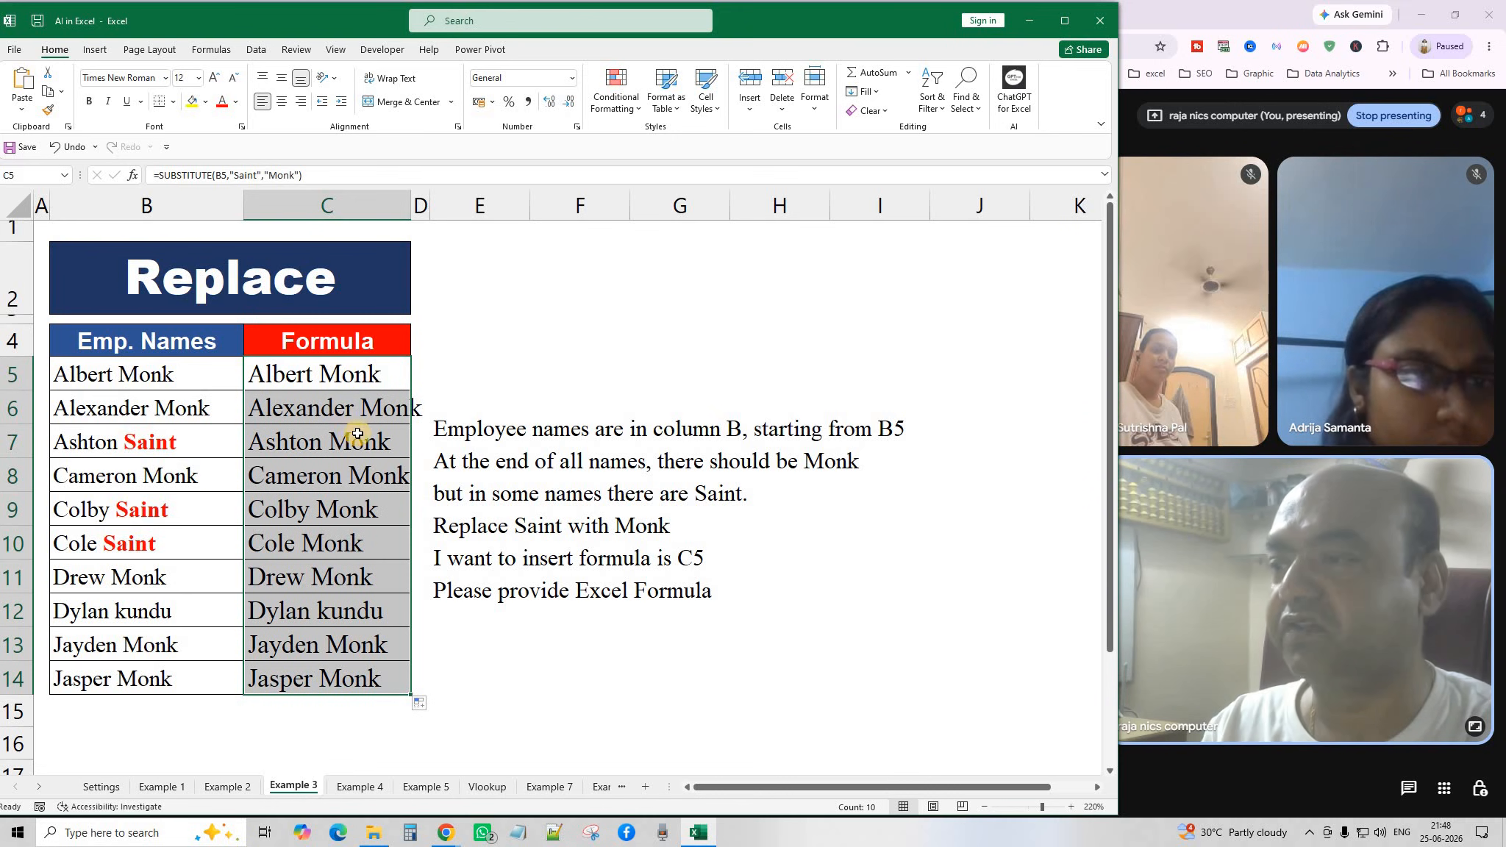
left_click(576, 726)
left_click(557, 587)
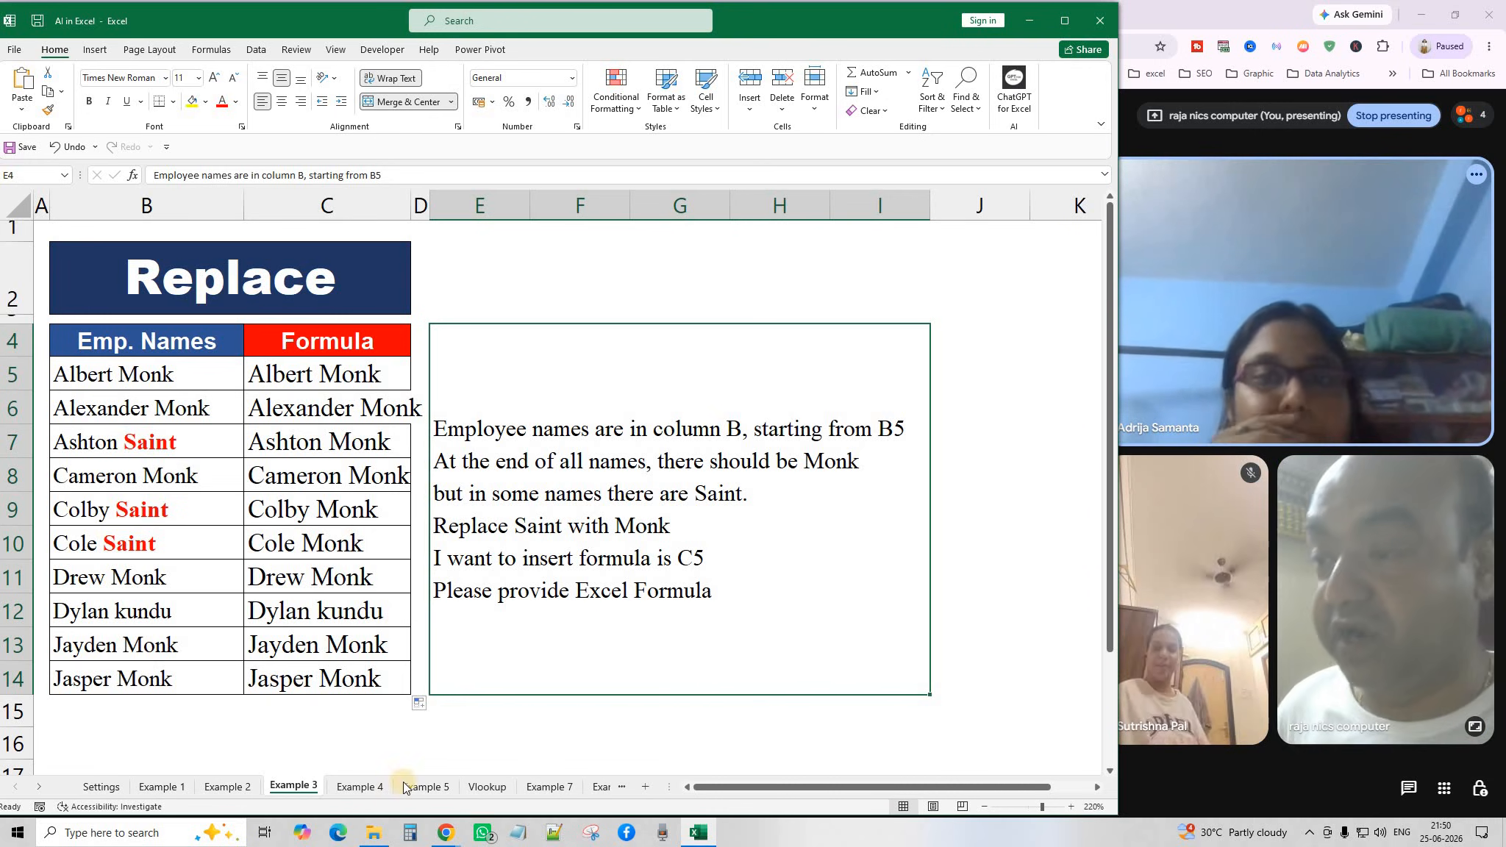
On the Example 4 sheet, review names, total marks, attendance columns and F3's Pass/Fail formula.
left_click(363, 785)
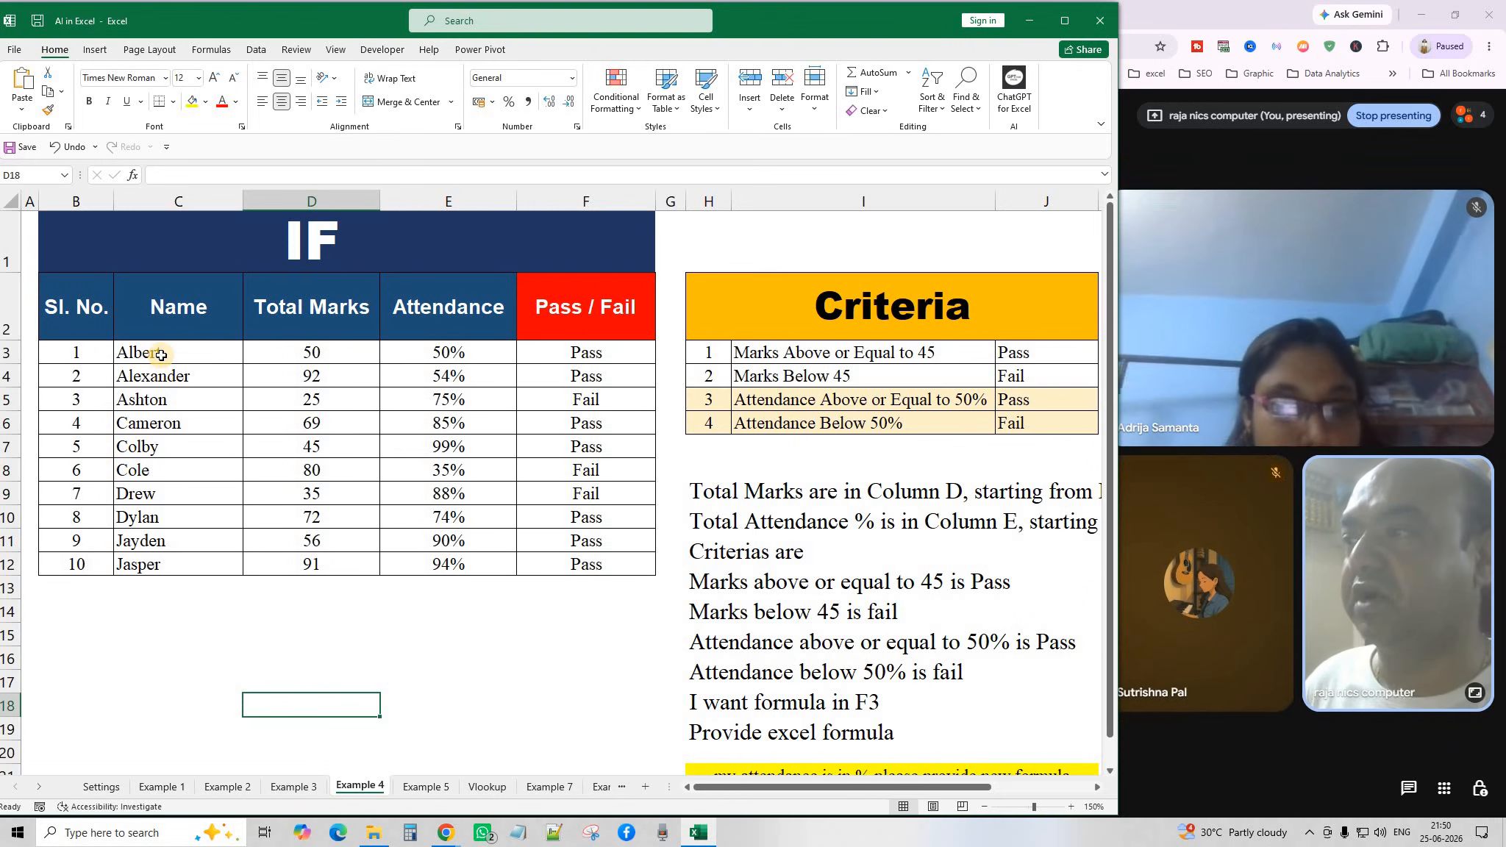
left_click_drag(147, 353, 166, 568)
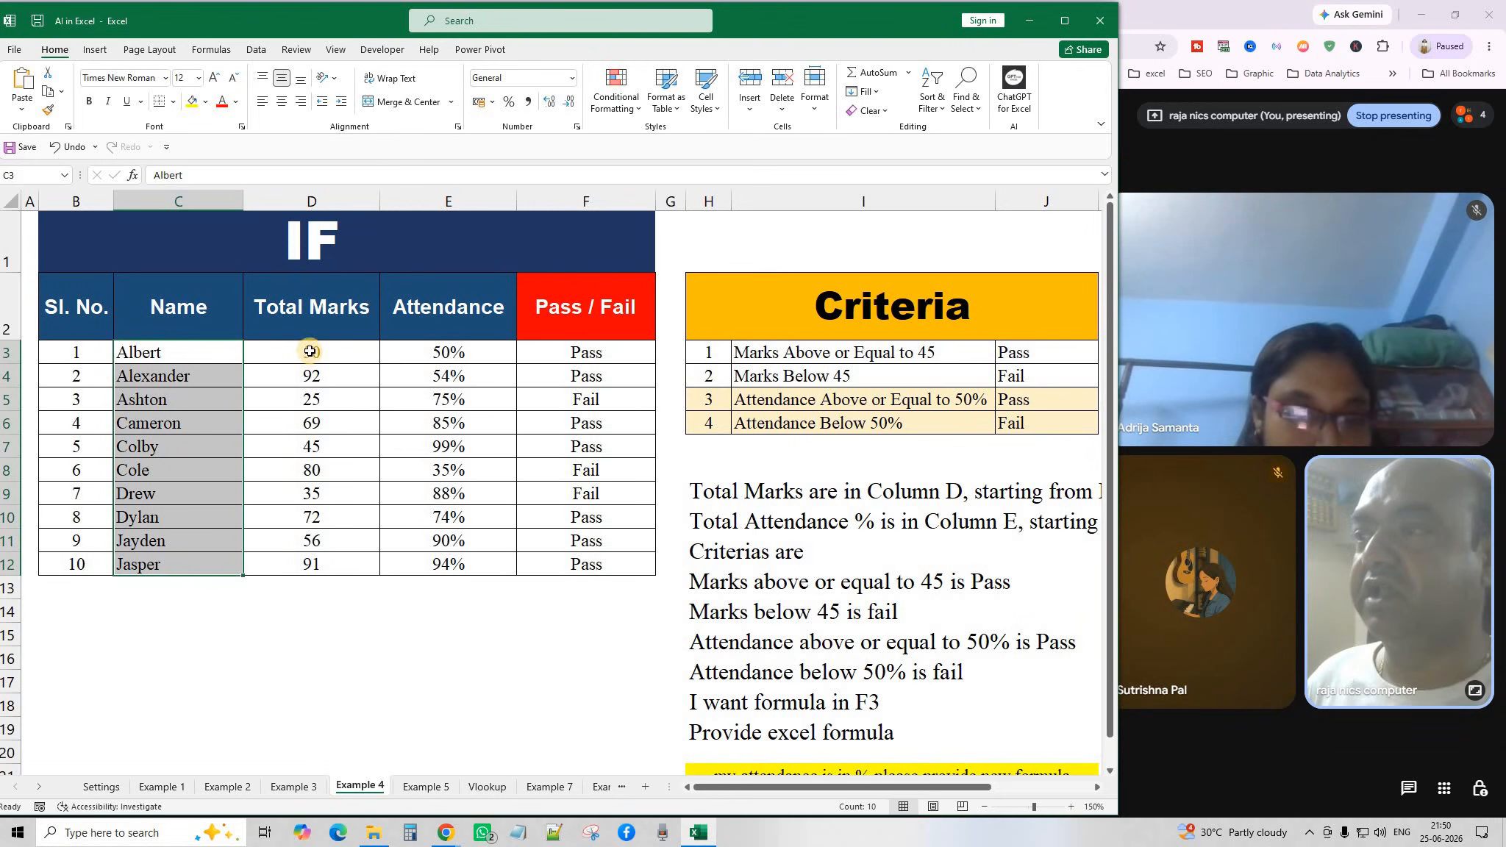
left_click_drag(309, 351, 316, 567)
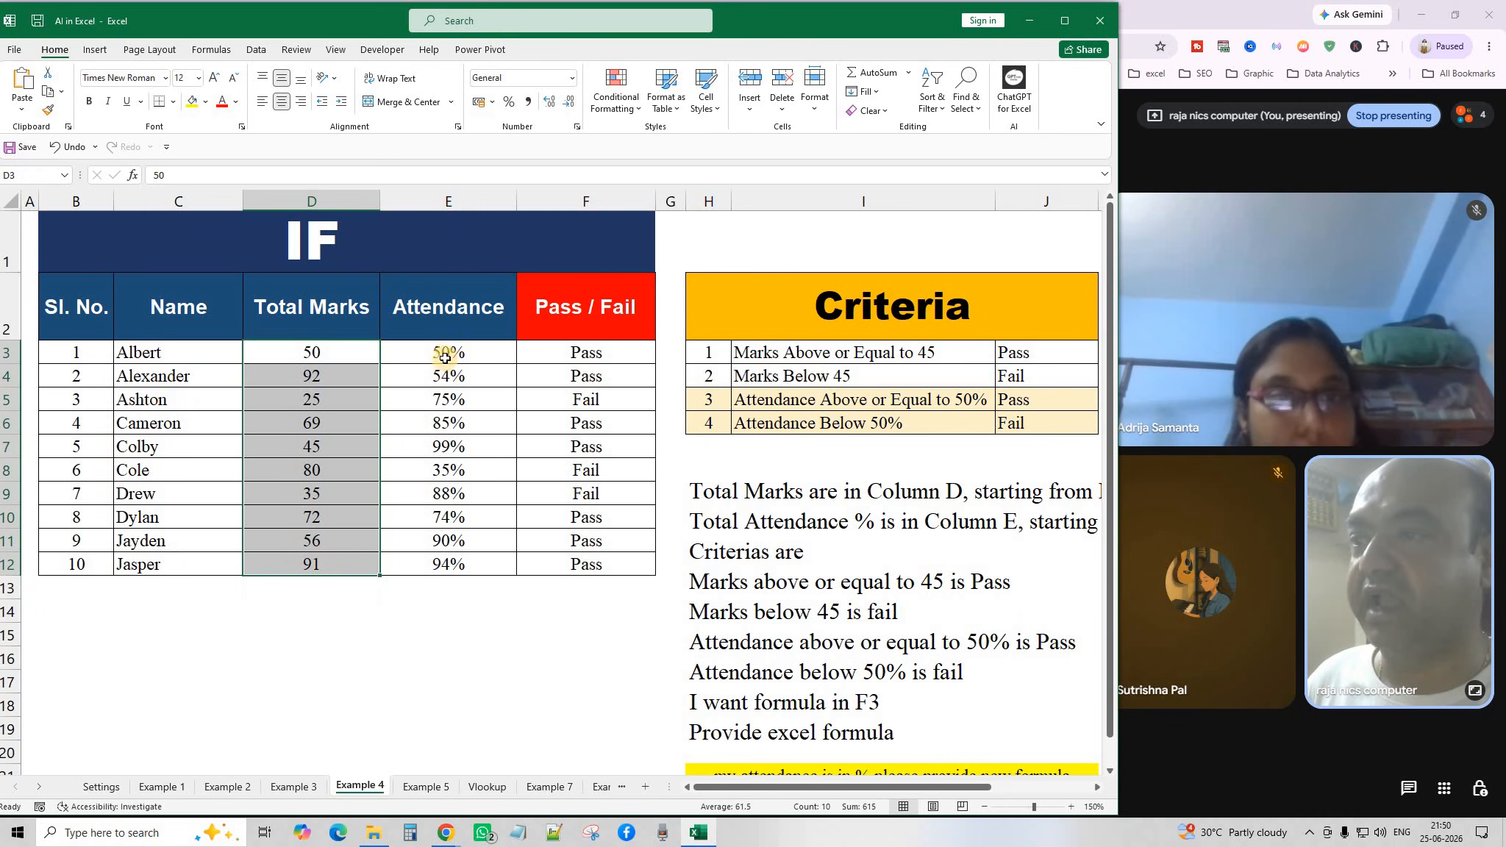
left_click_drag(445, 352, 454, 563)
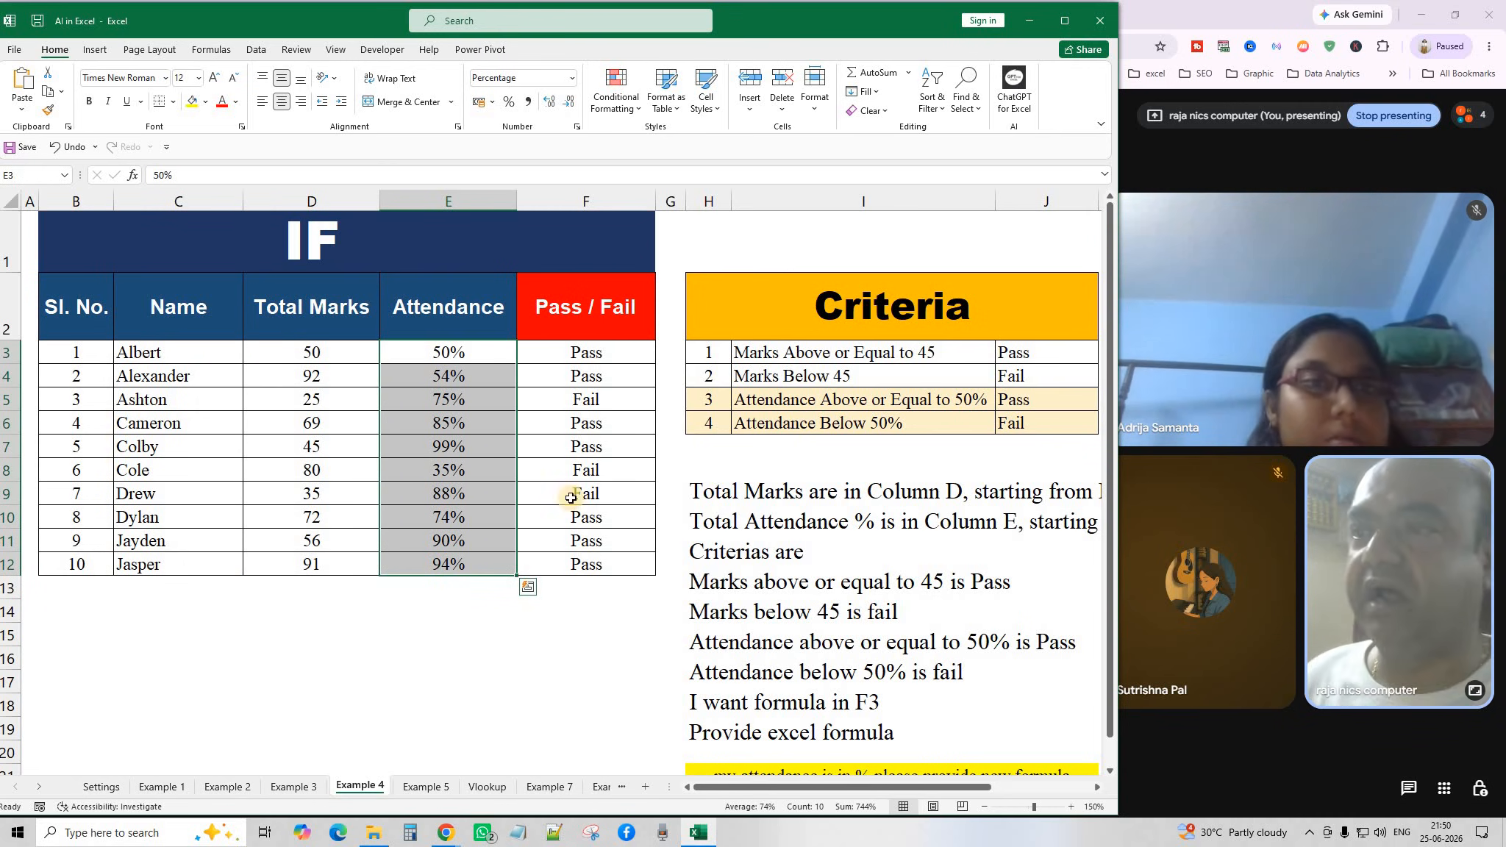
left_click(590, 357)
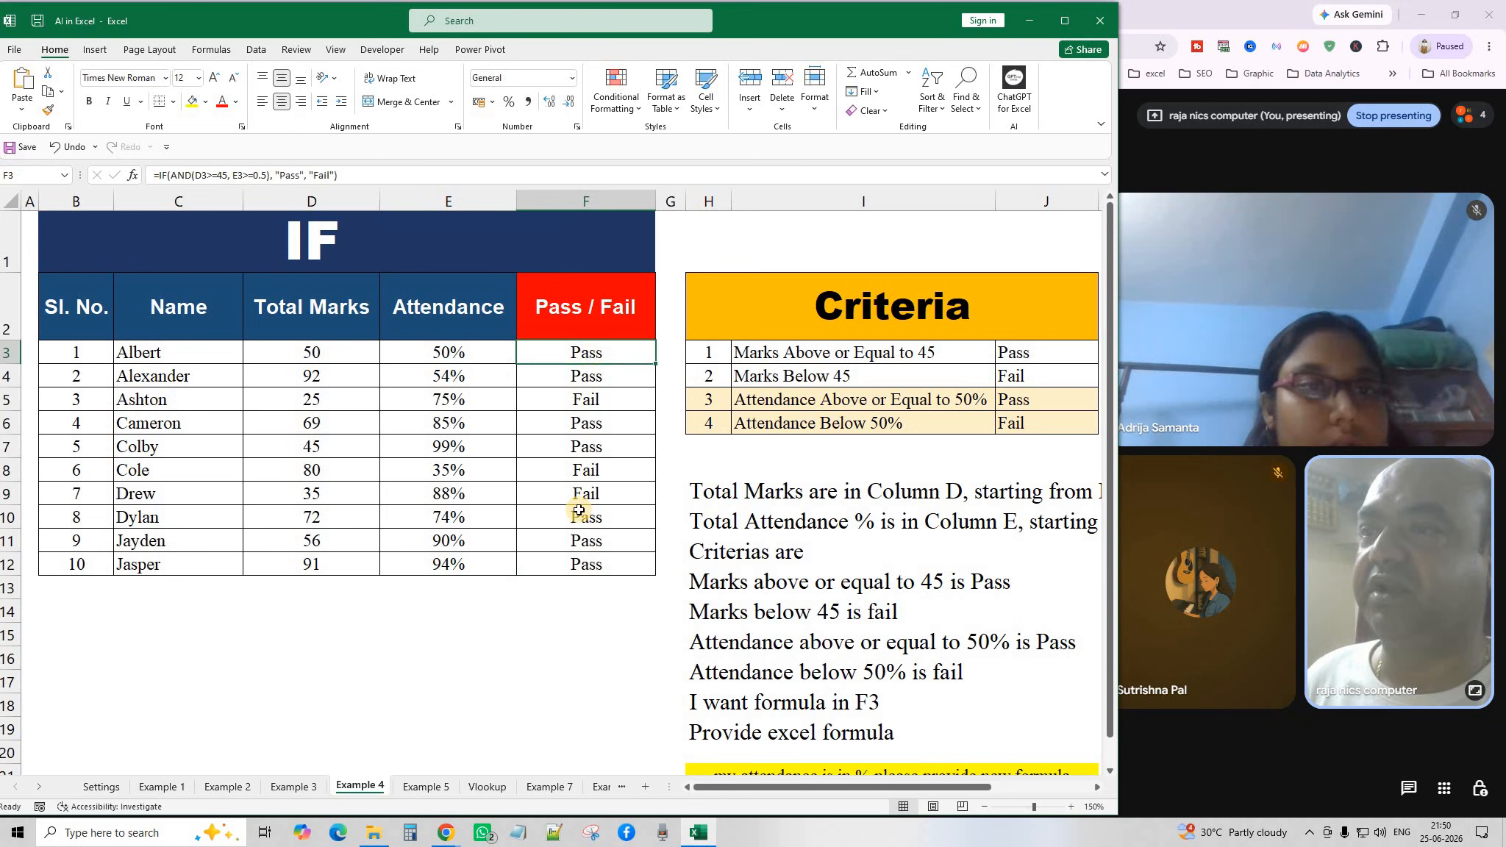
left_click(561, 606)
left_click(601, 362)
double_click(601, 362)
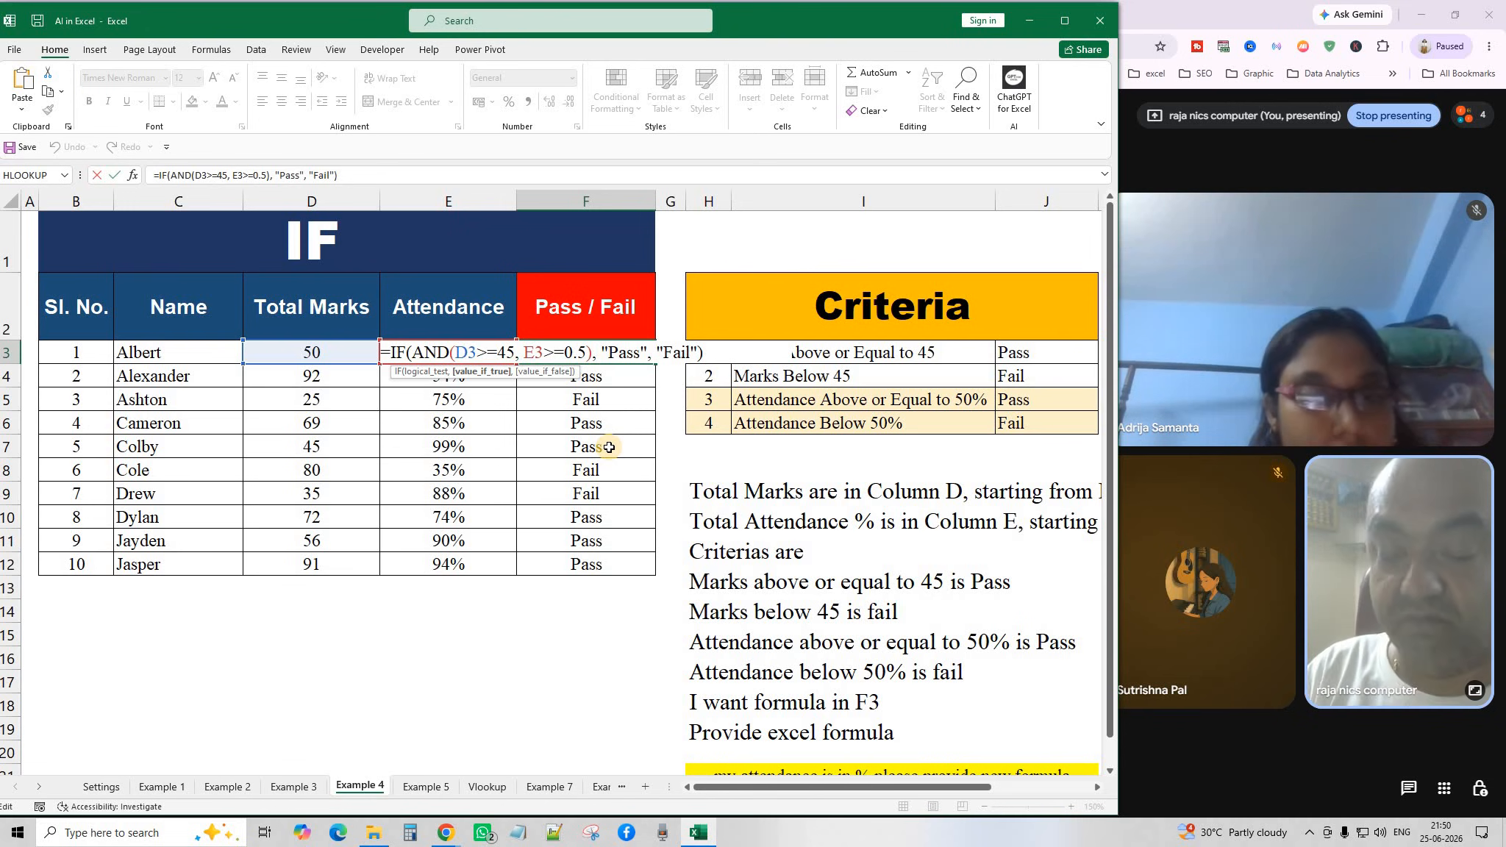
key("Return")
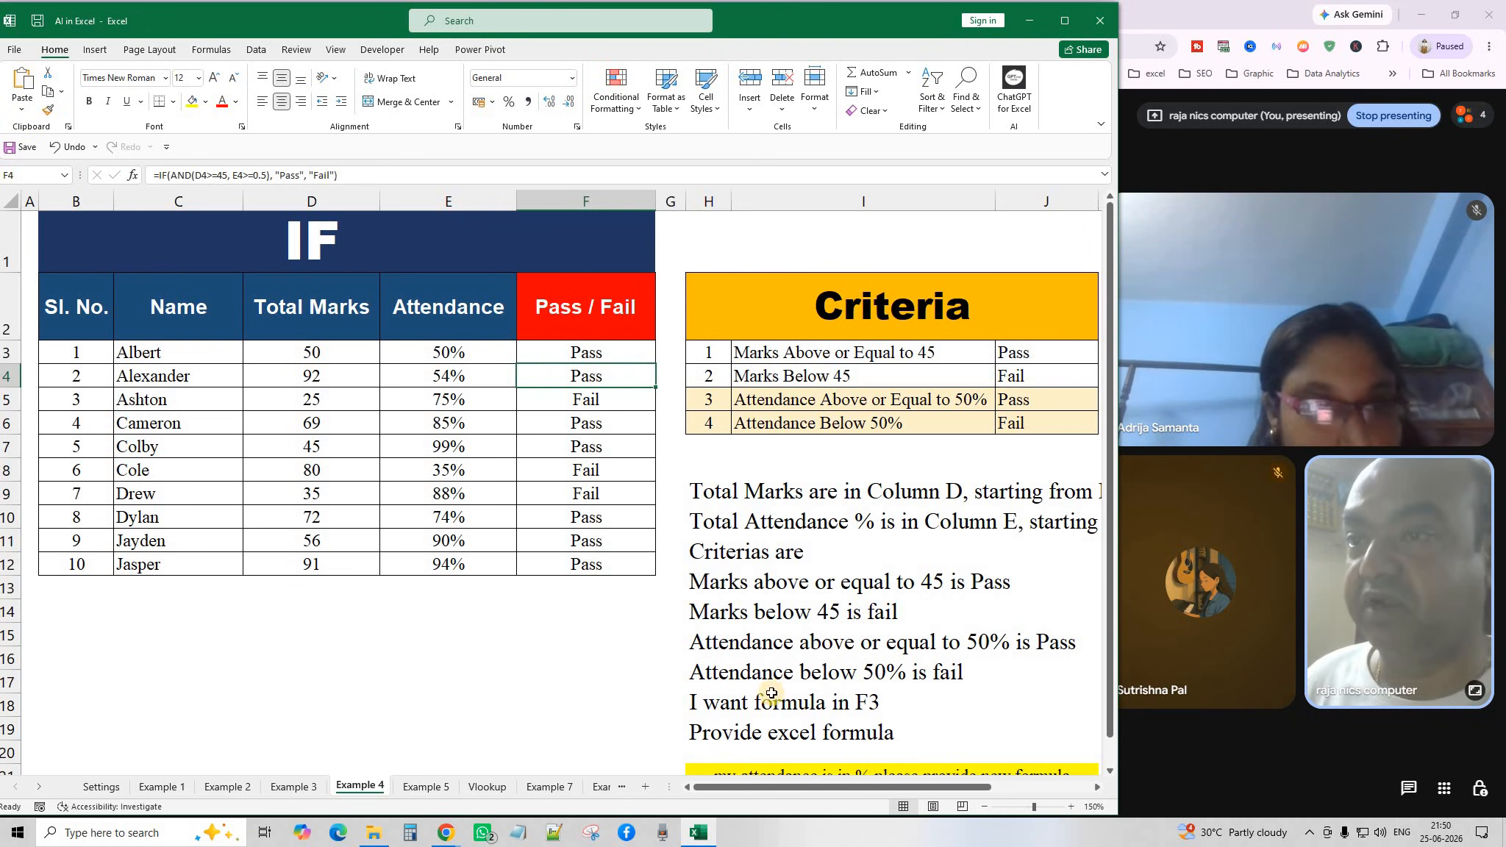
Zoom to 140% and review the criteria: marks at least 45 and attendance at least 50% pass.
left_click(986, 808)
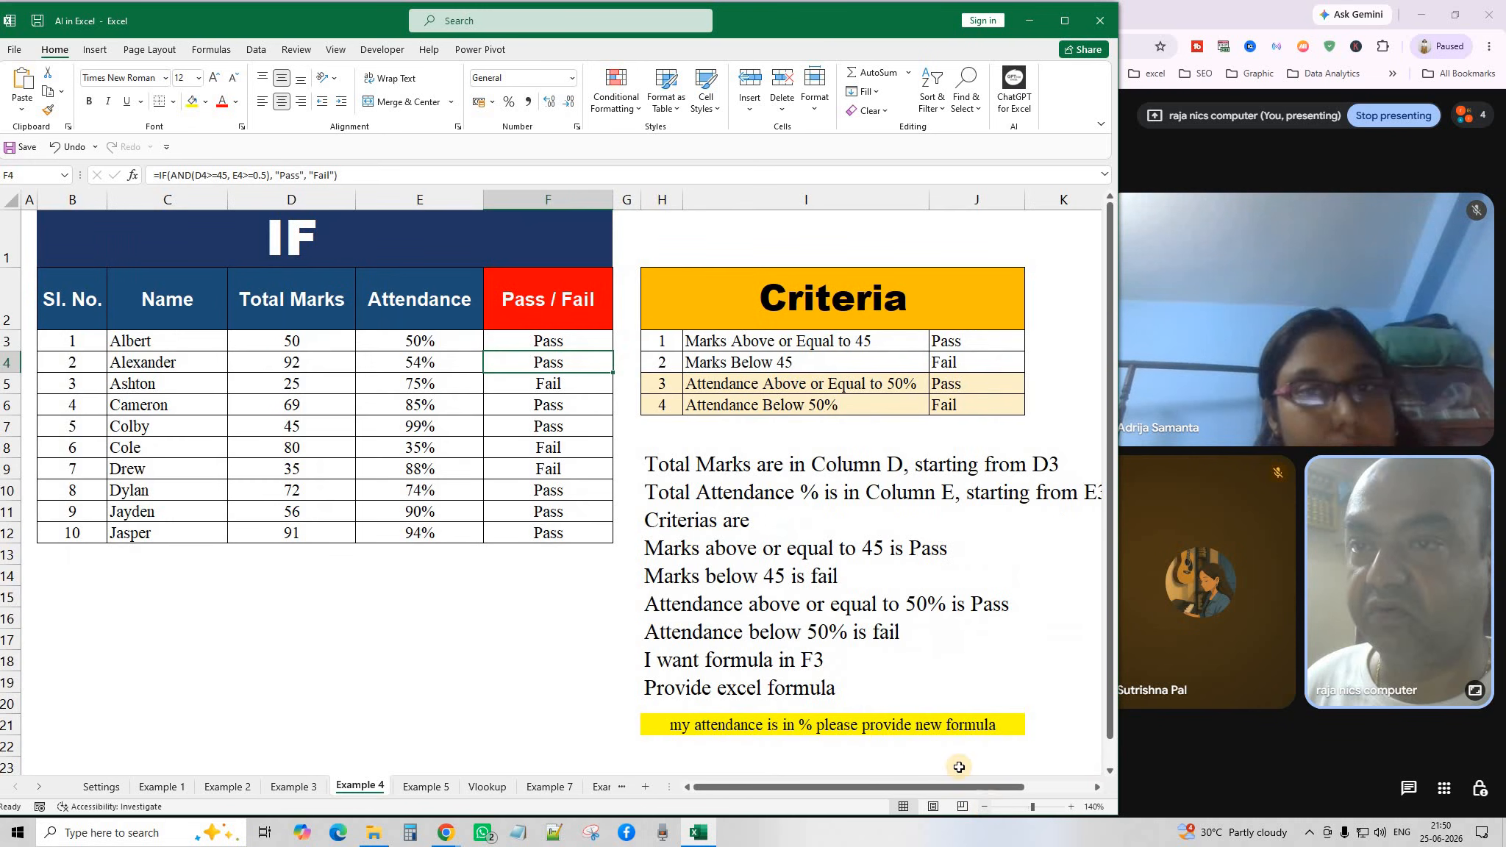
left_click(838, 480)
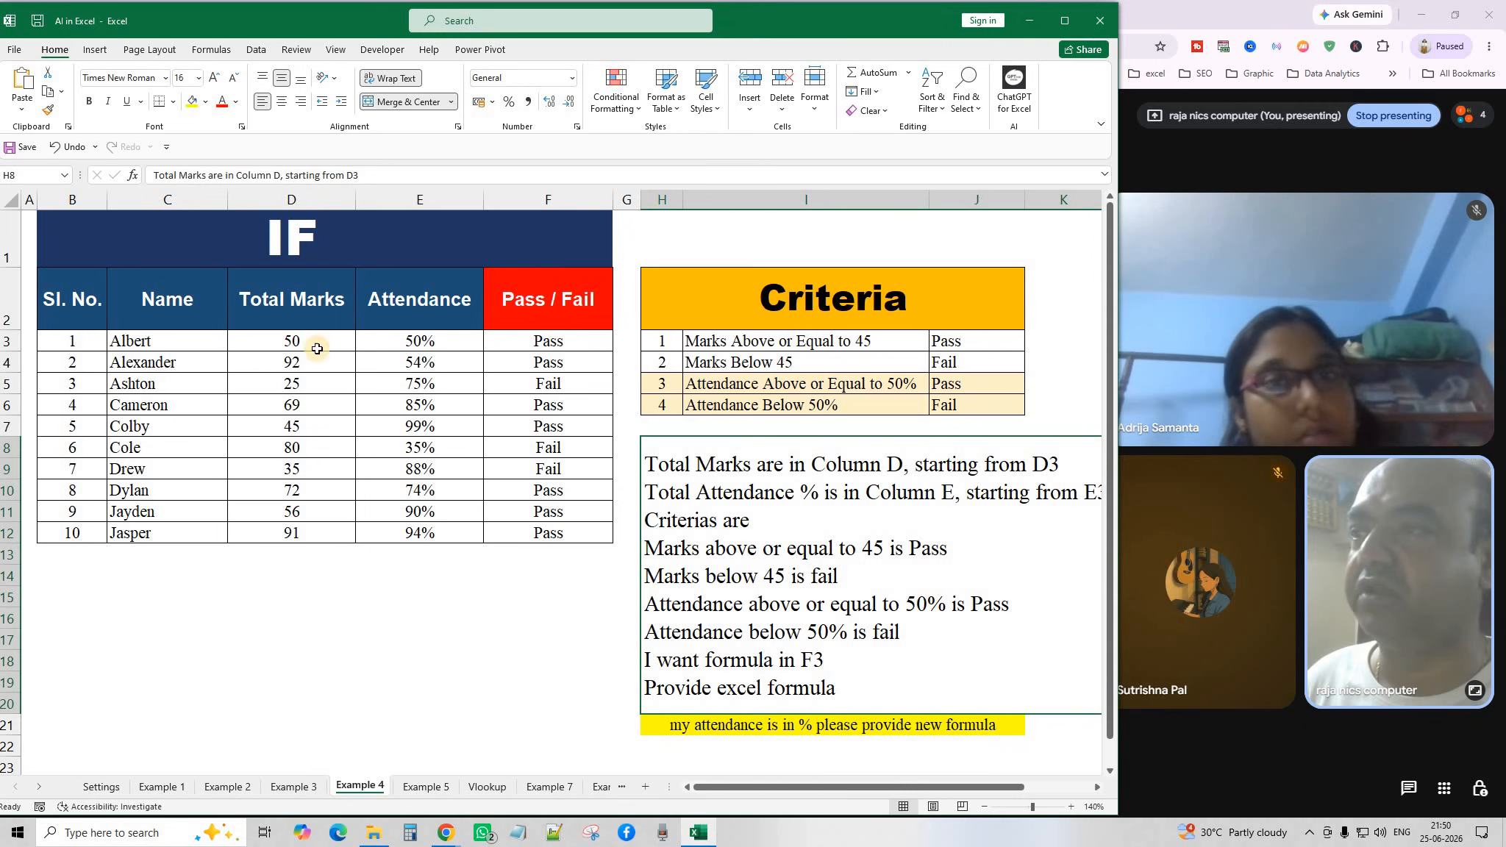
left_click(966, 344)
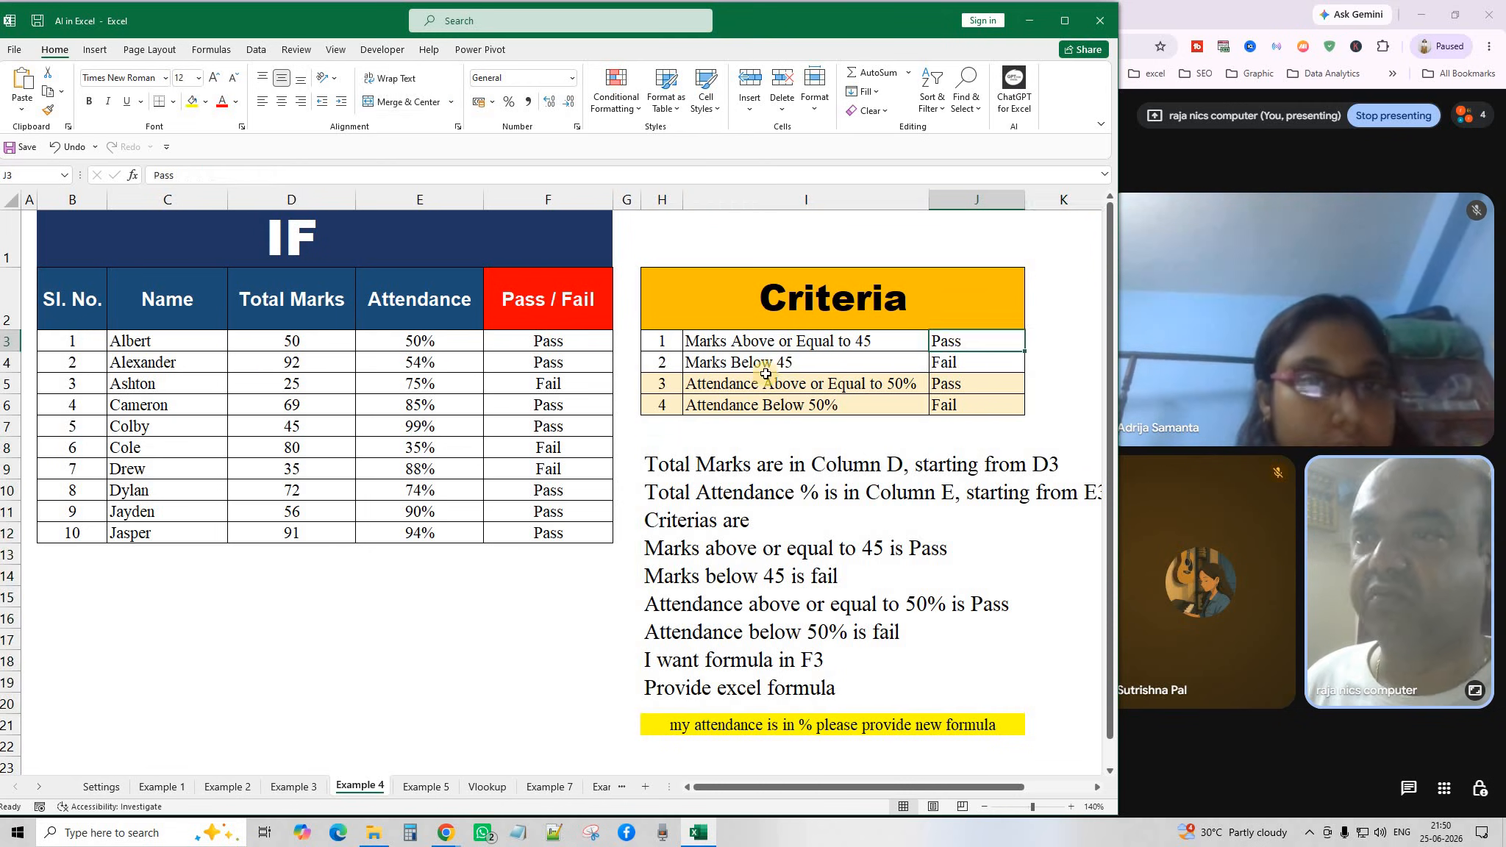
left_click(956, 362)
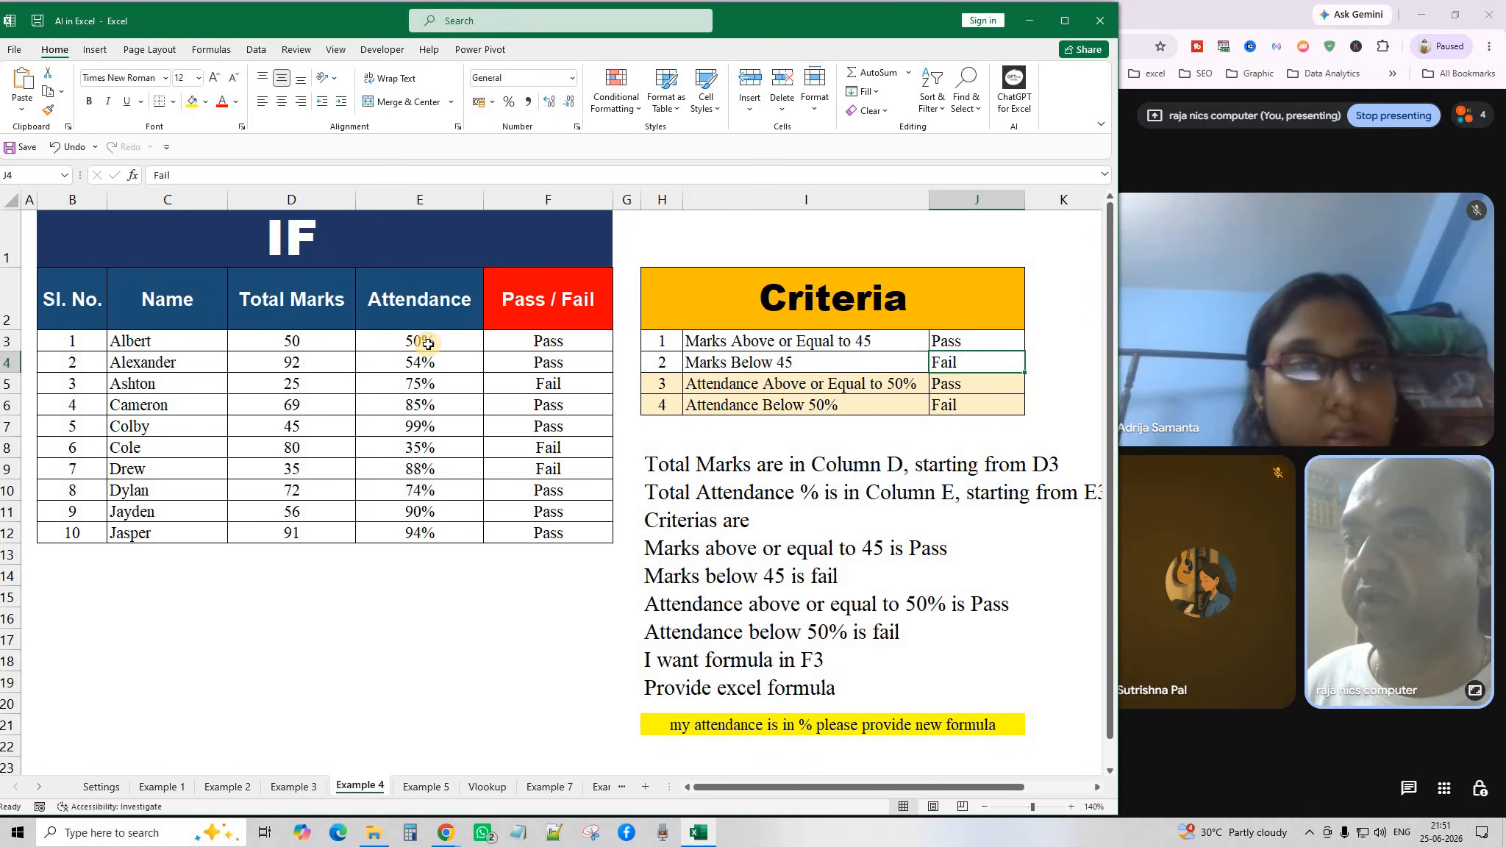
left_click(965, 390)
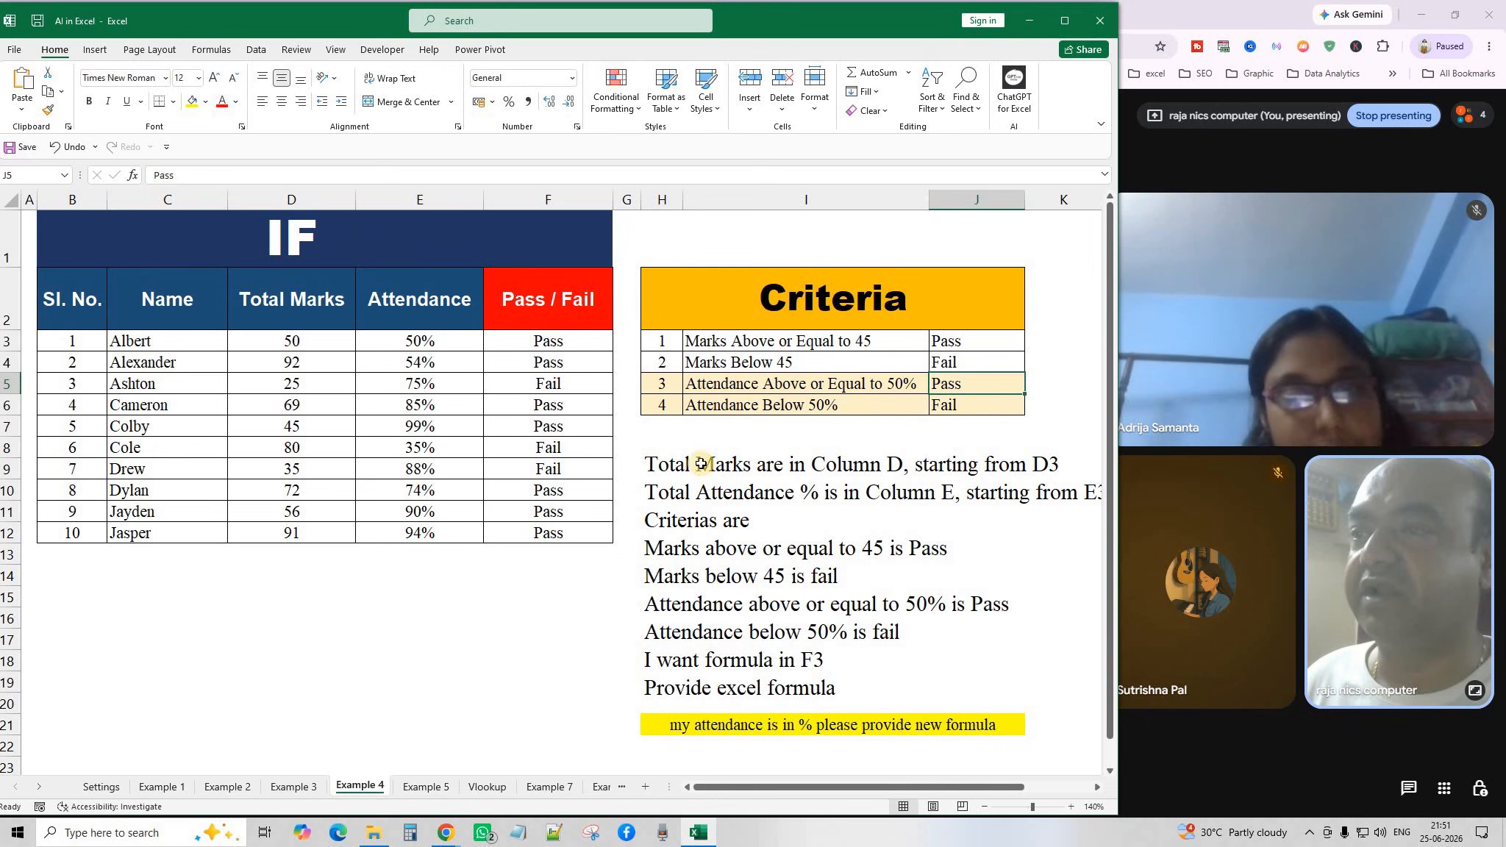
left_click(946, 406)
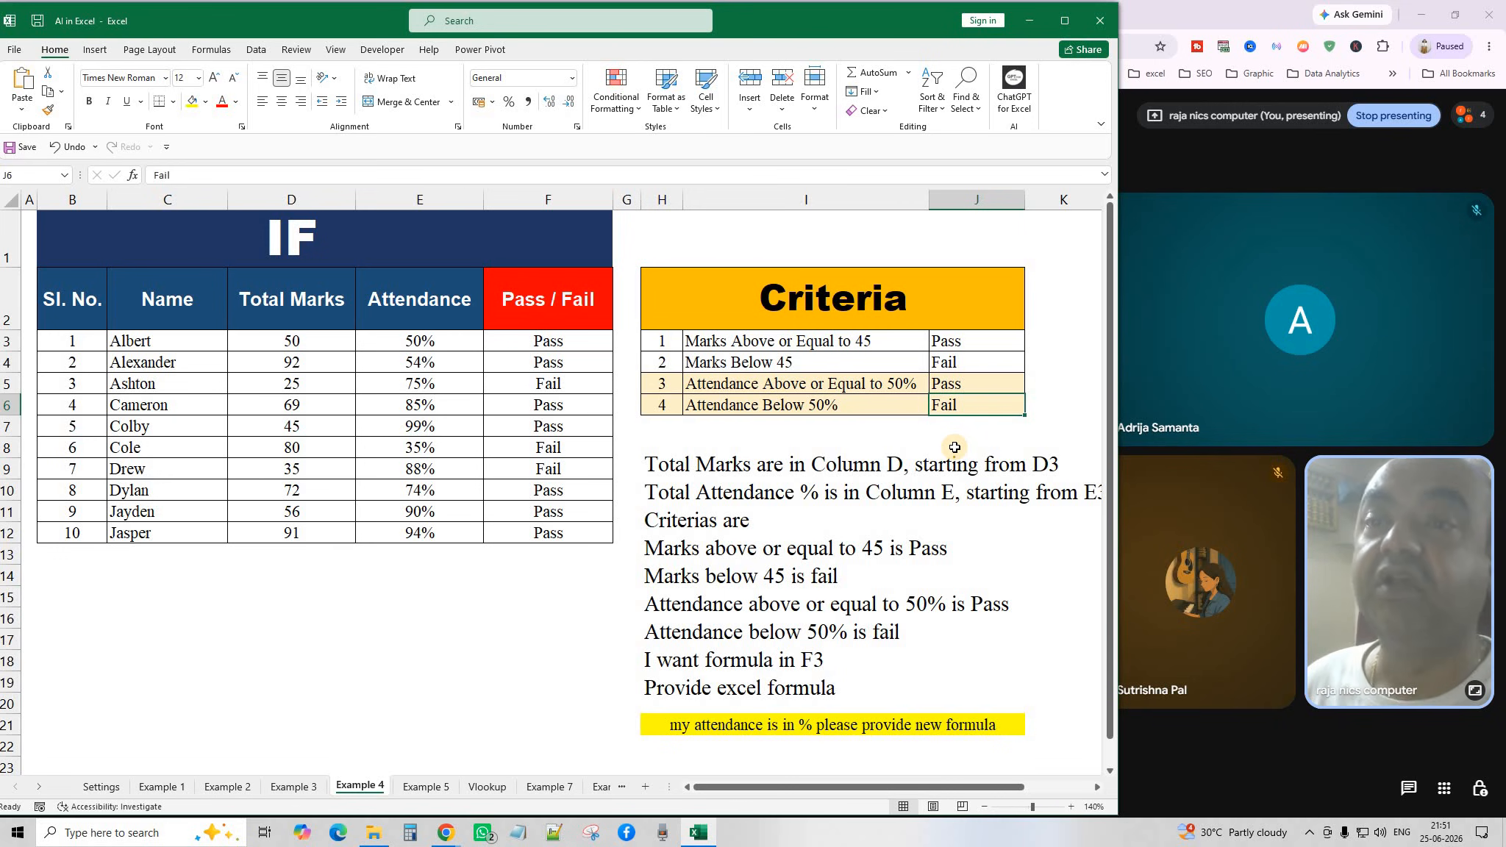
Clear the existing Pass/Fail results from F3:F12.
left_click_drag(559, 341, 581, 536)
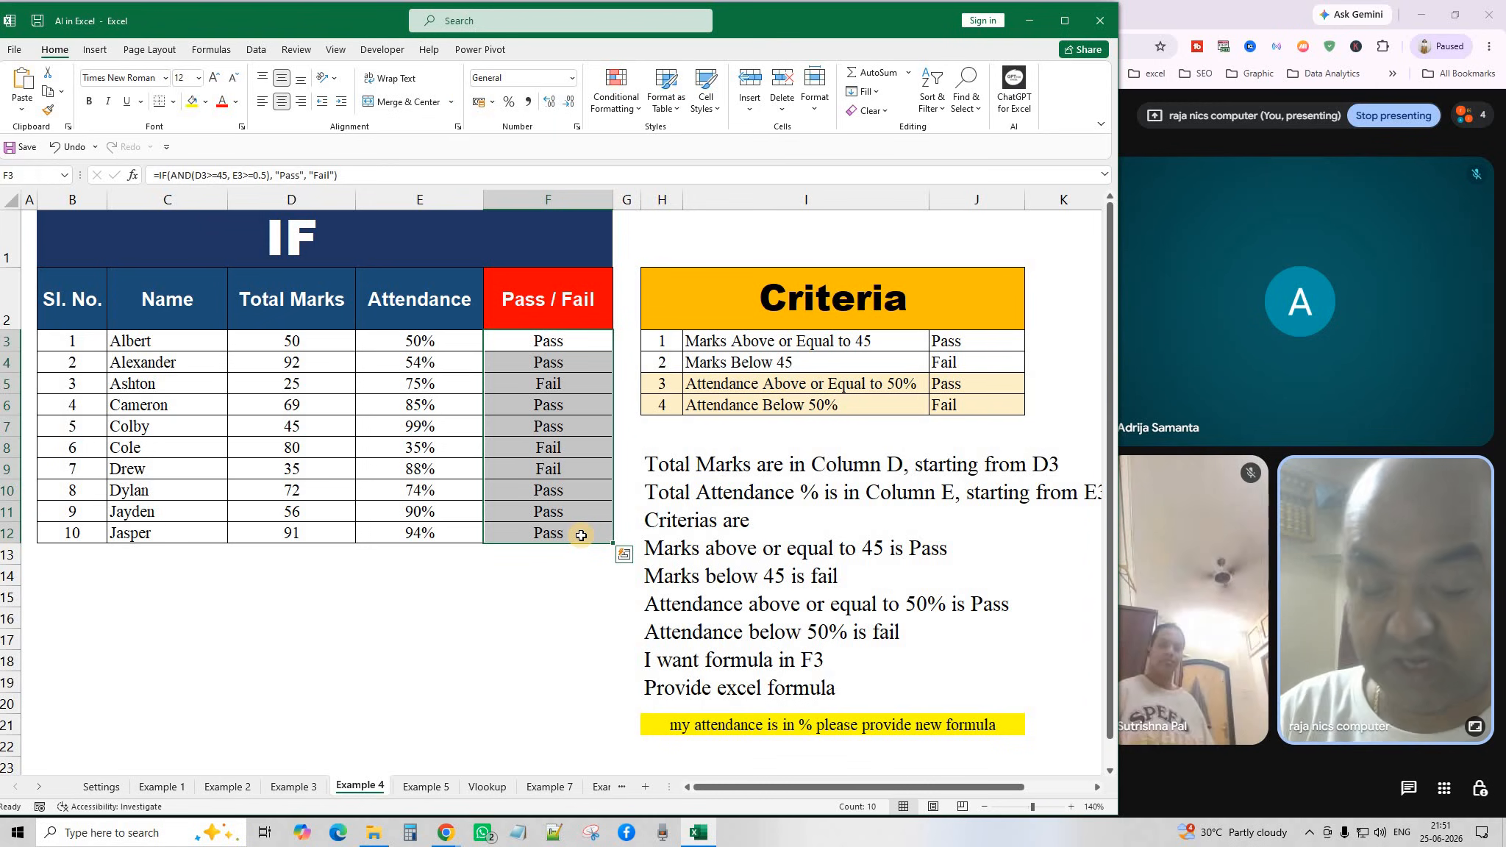
key("Delete")
left_click_drag(587, 618, 587, 597)
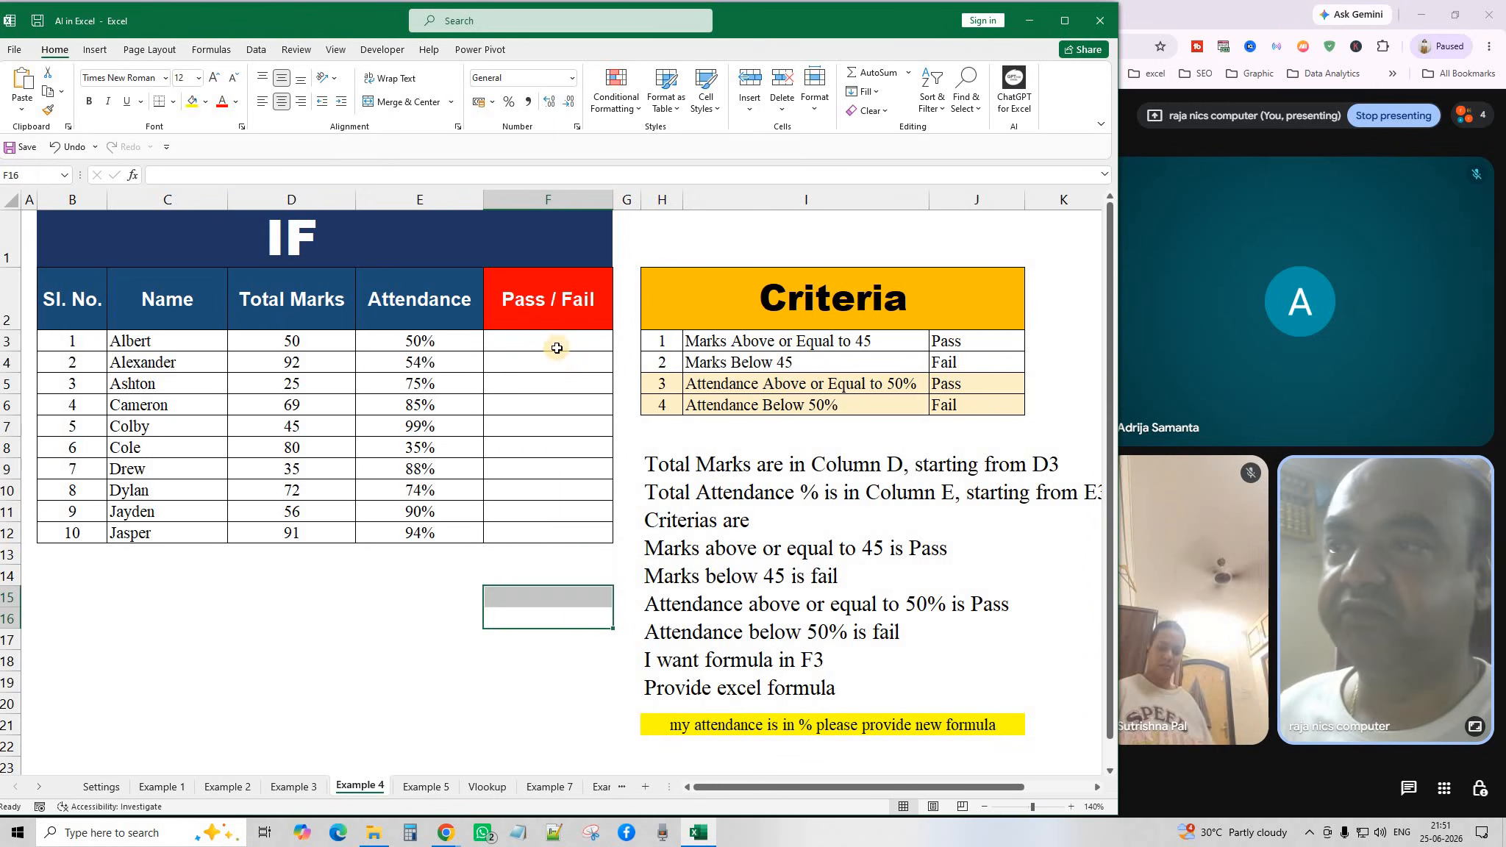
left_click(550, 344)
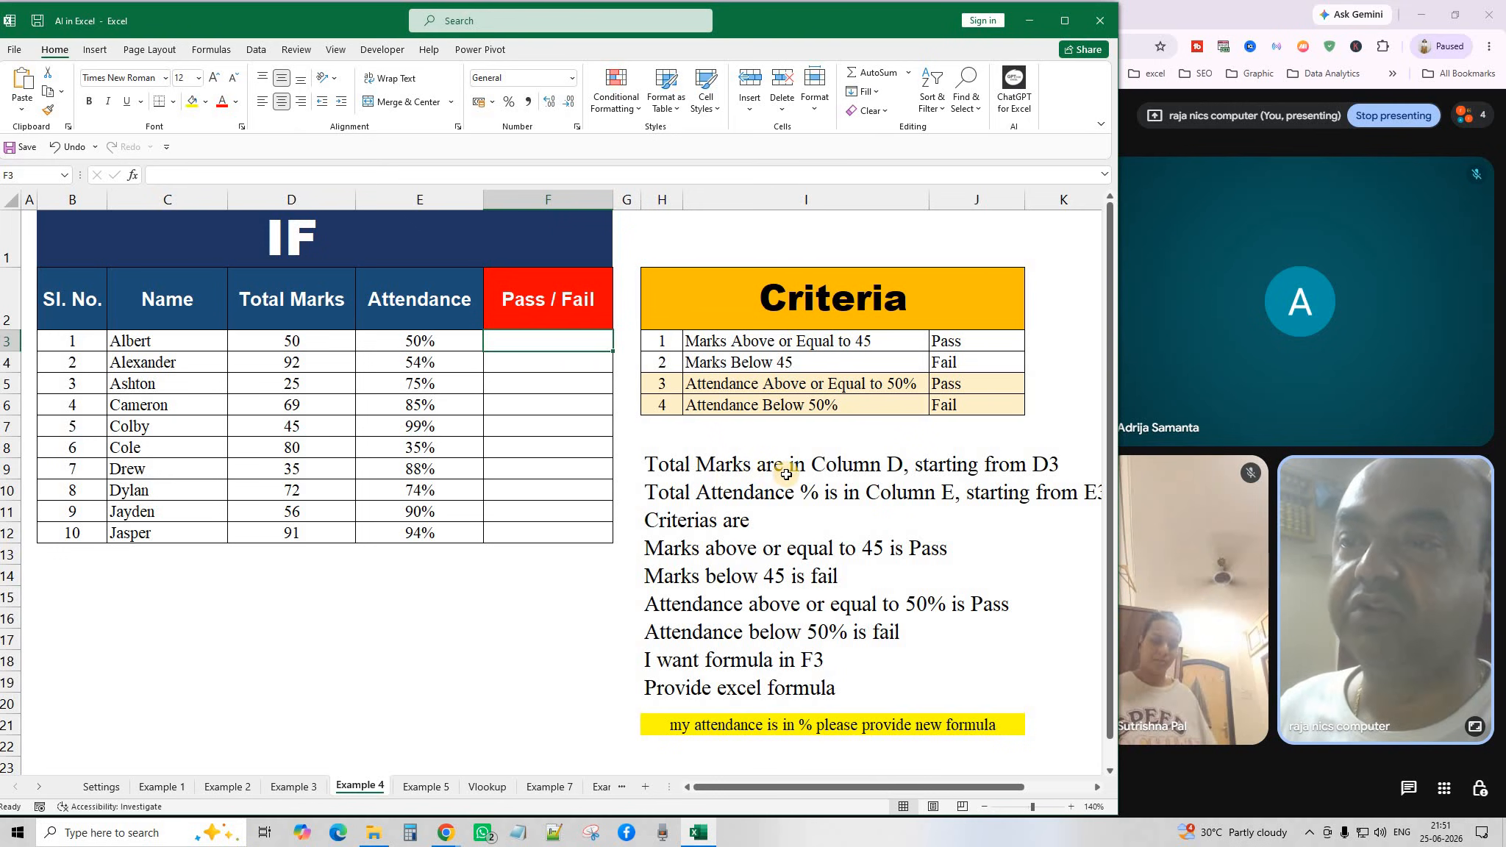
left_click(769, 452)
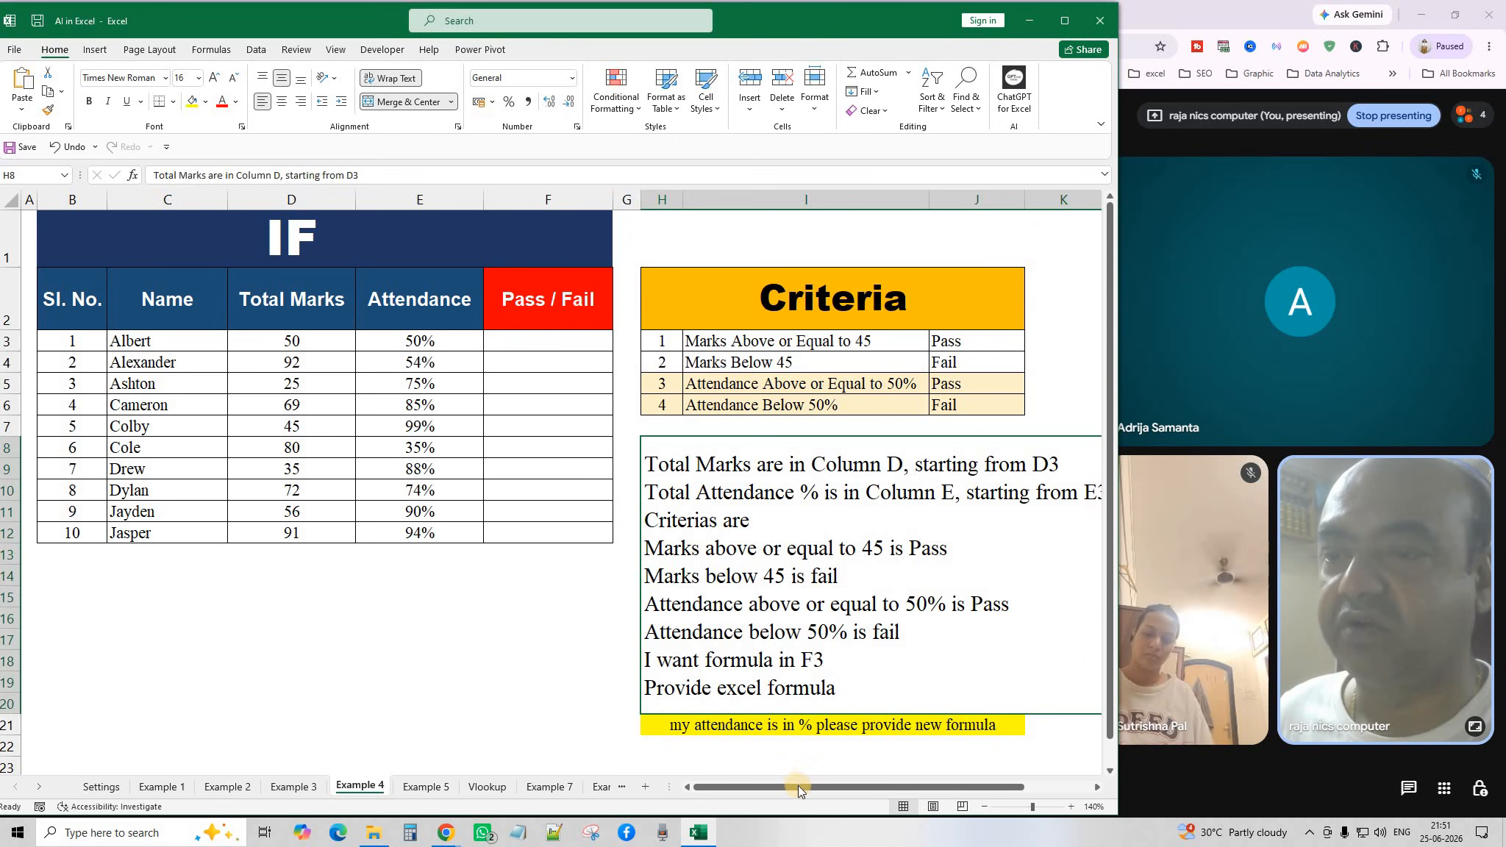
mouse_move(825, 787)
left_mouse_down()
mouse_move(866, 781)
mouse_move(831, 781)
left_mouse_up()
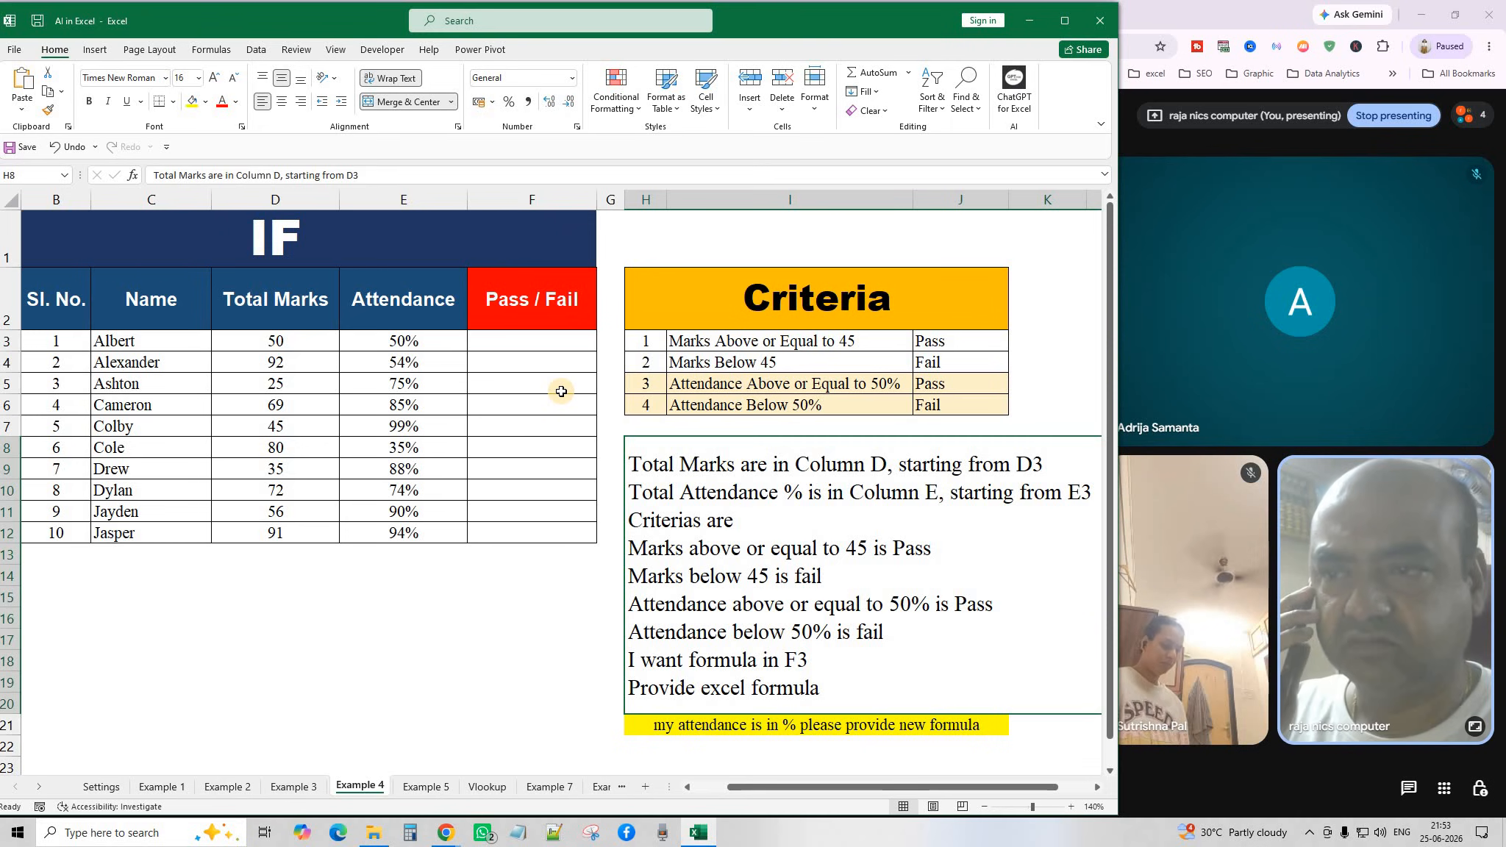
Identify the Pass / Fail result cells and select F3 as the formula cell.
left_click(534, 406)
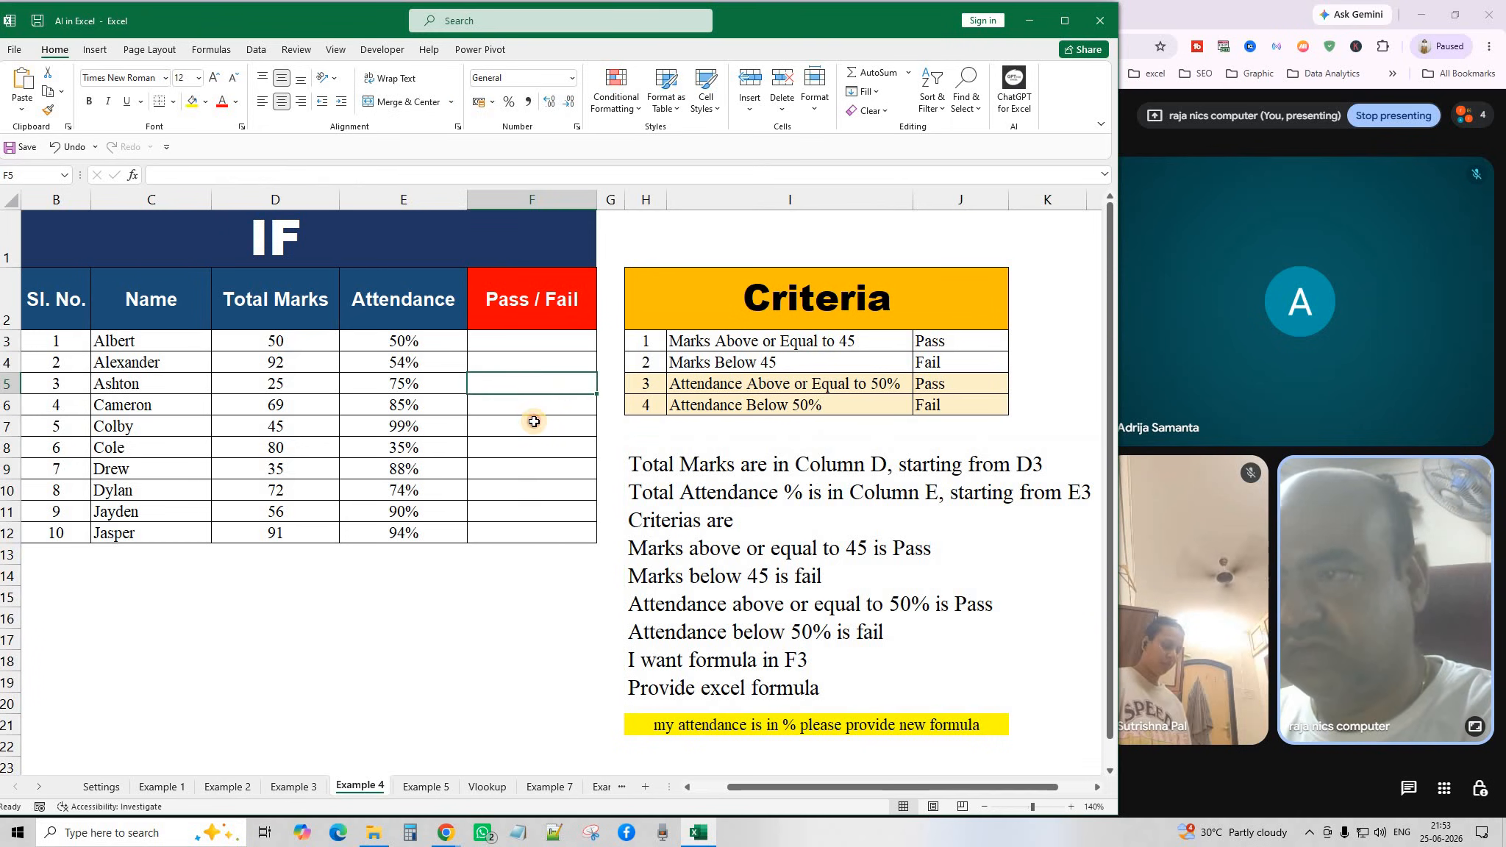
left_click(534, 423)
left_click(528, 340)
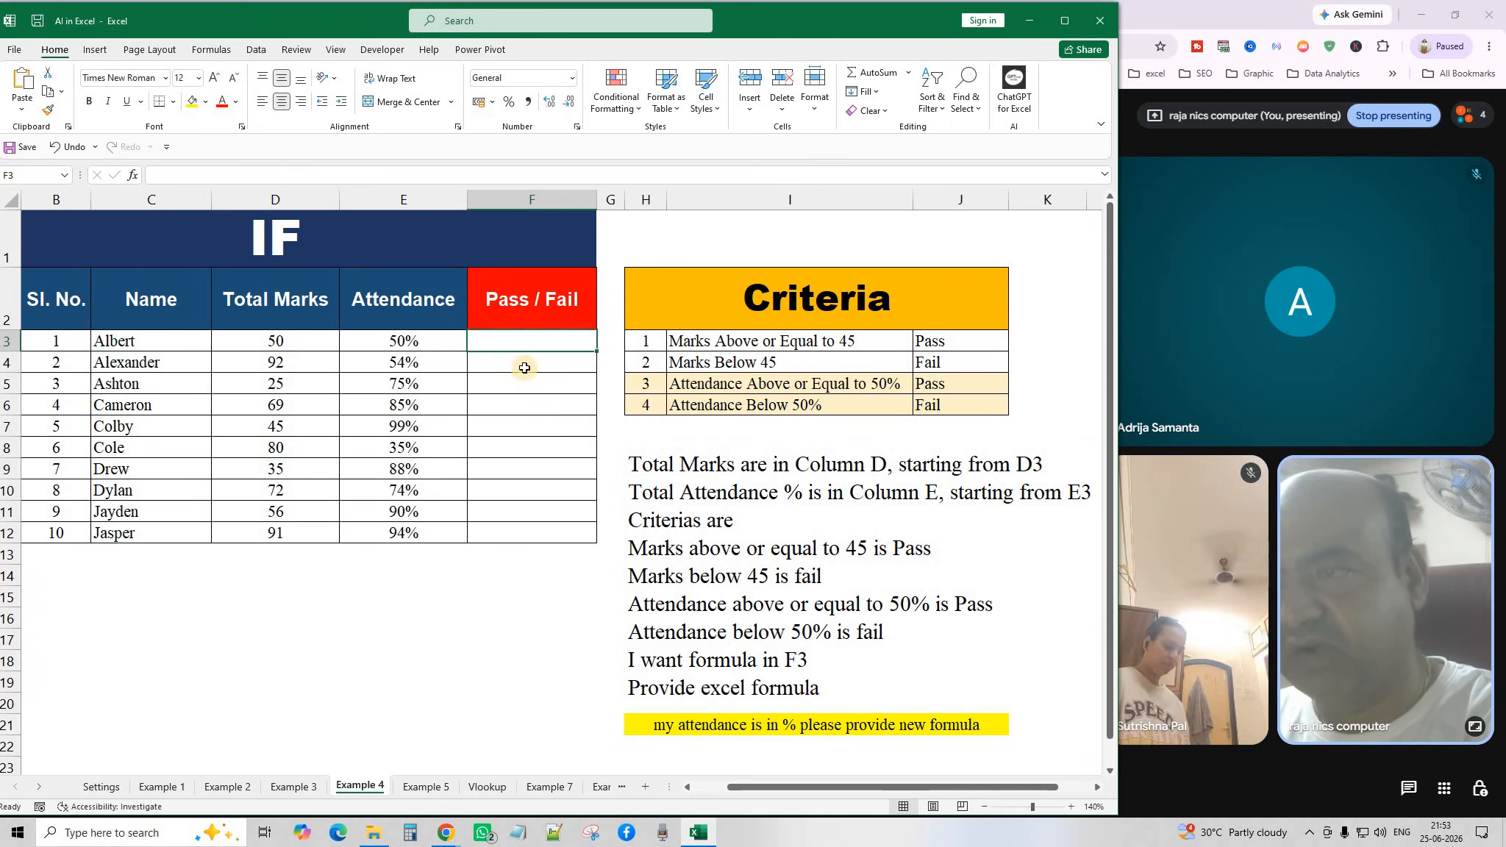
left_click(527, 368)
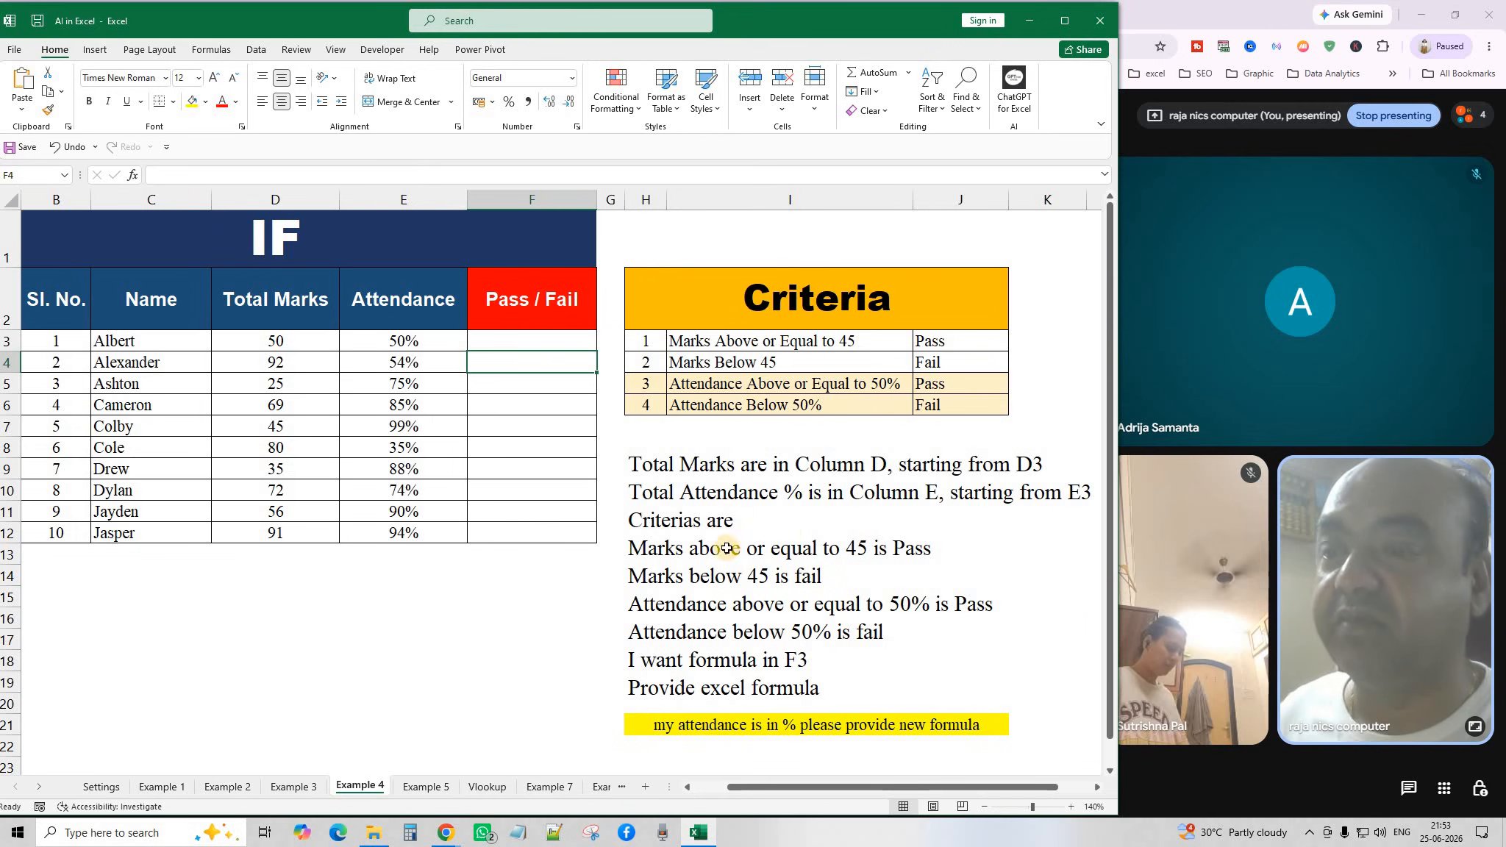
left_click(526, 342)
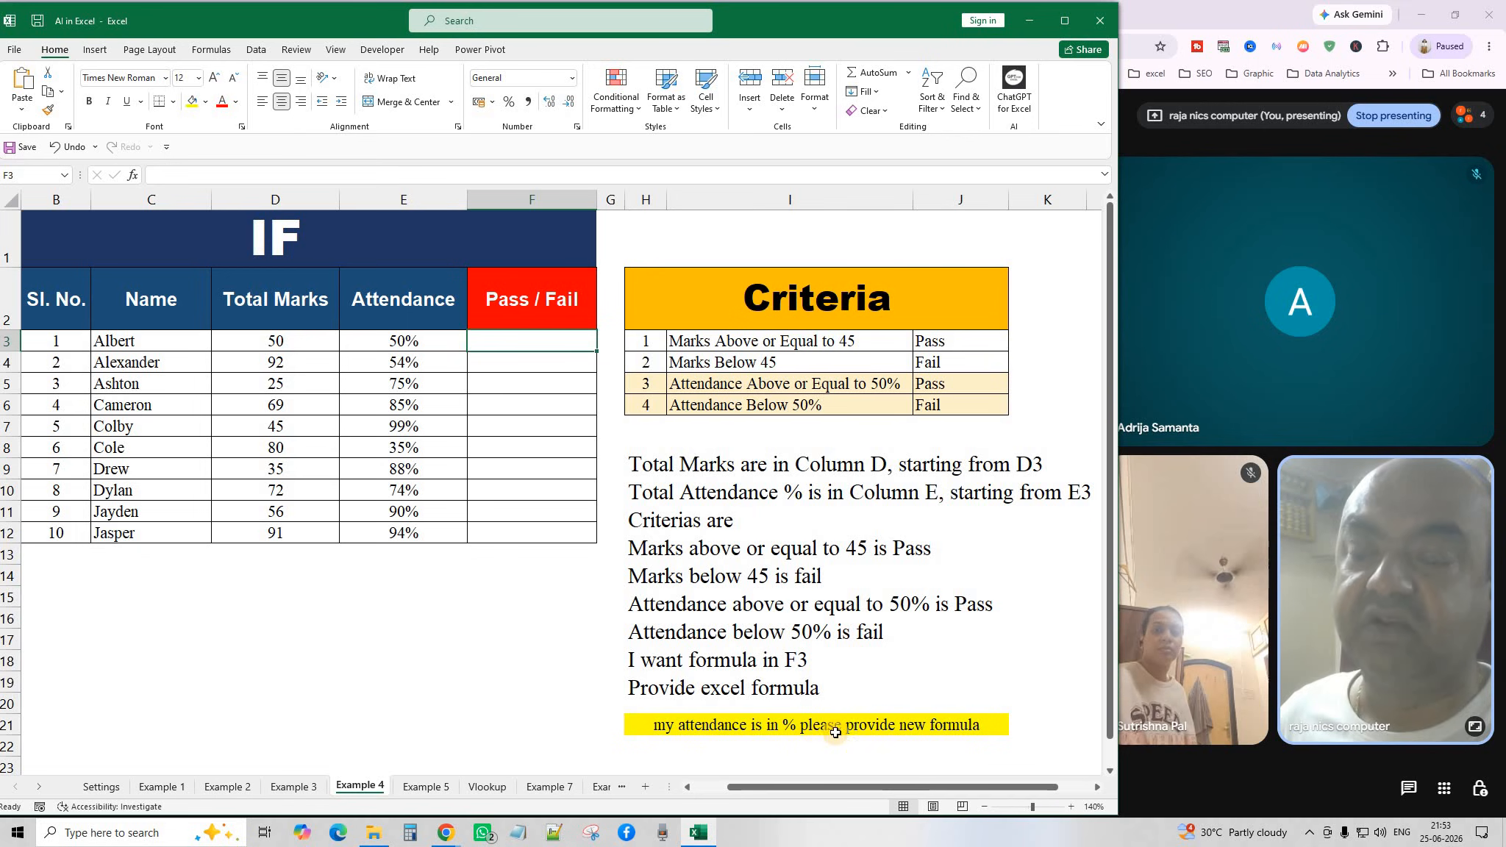
Copy the Example 4 criteria prompt text and switch to the ChatGPT conversation.
left_click(971, 732)
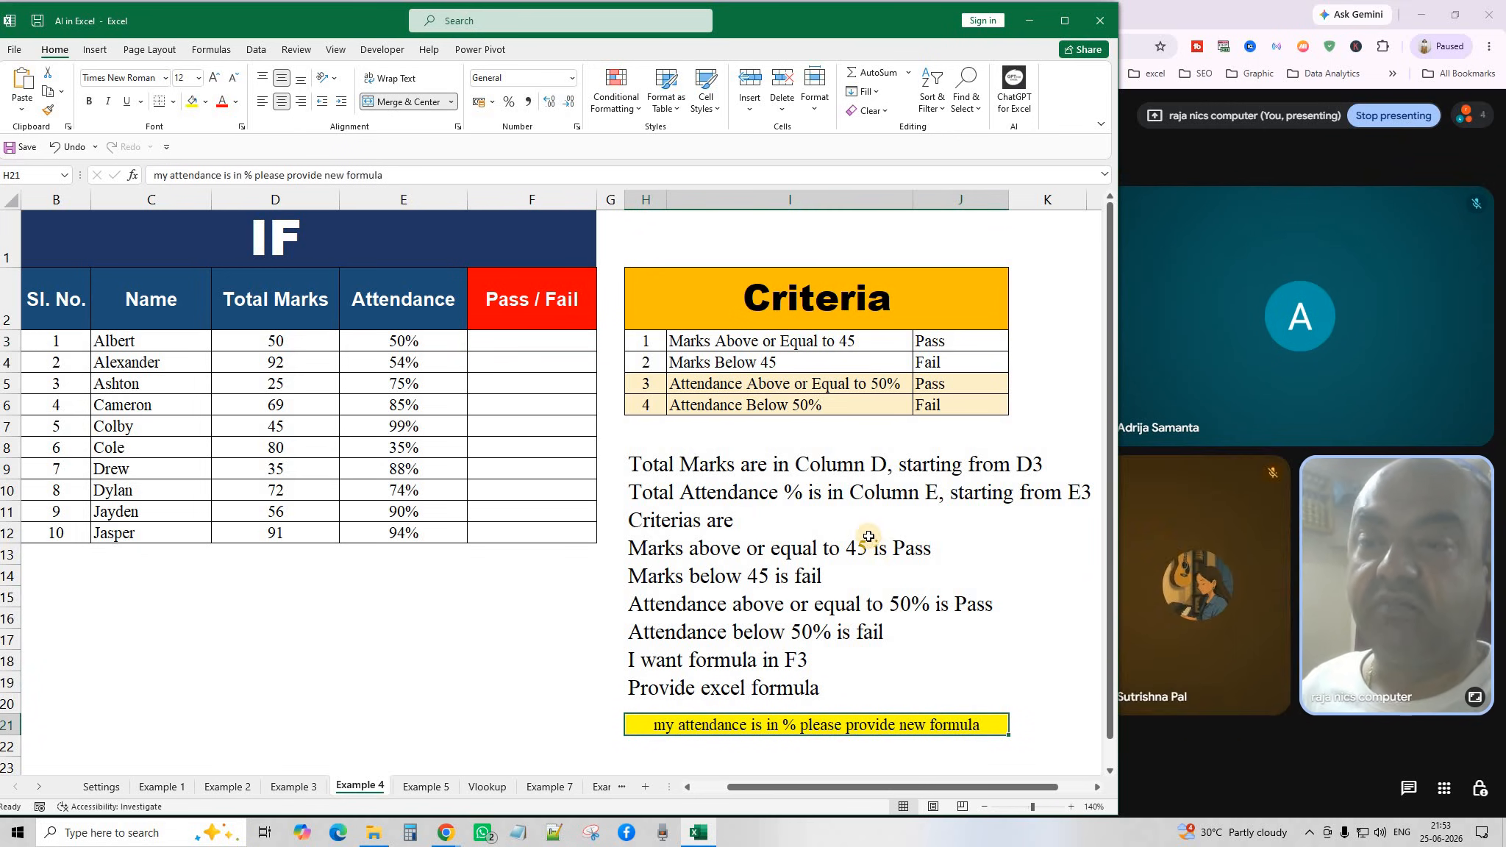
left_click(776, 557)
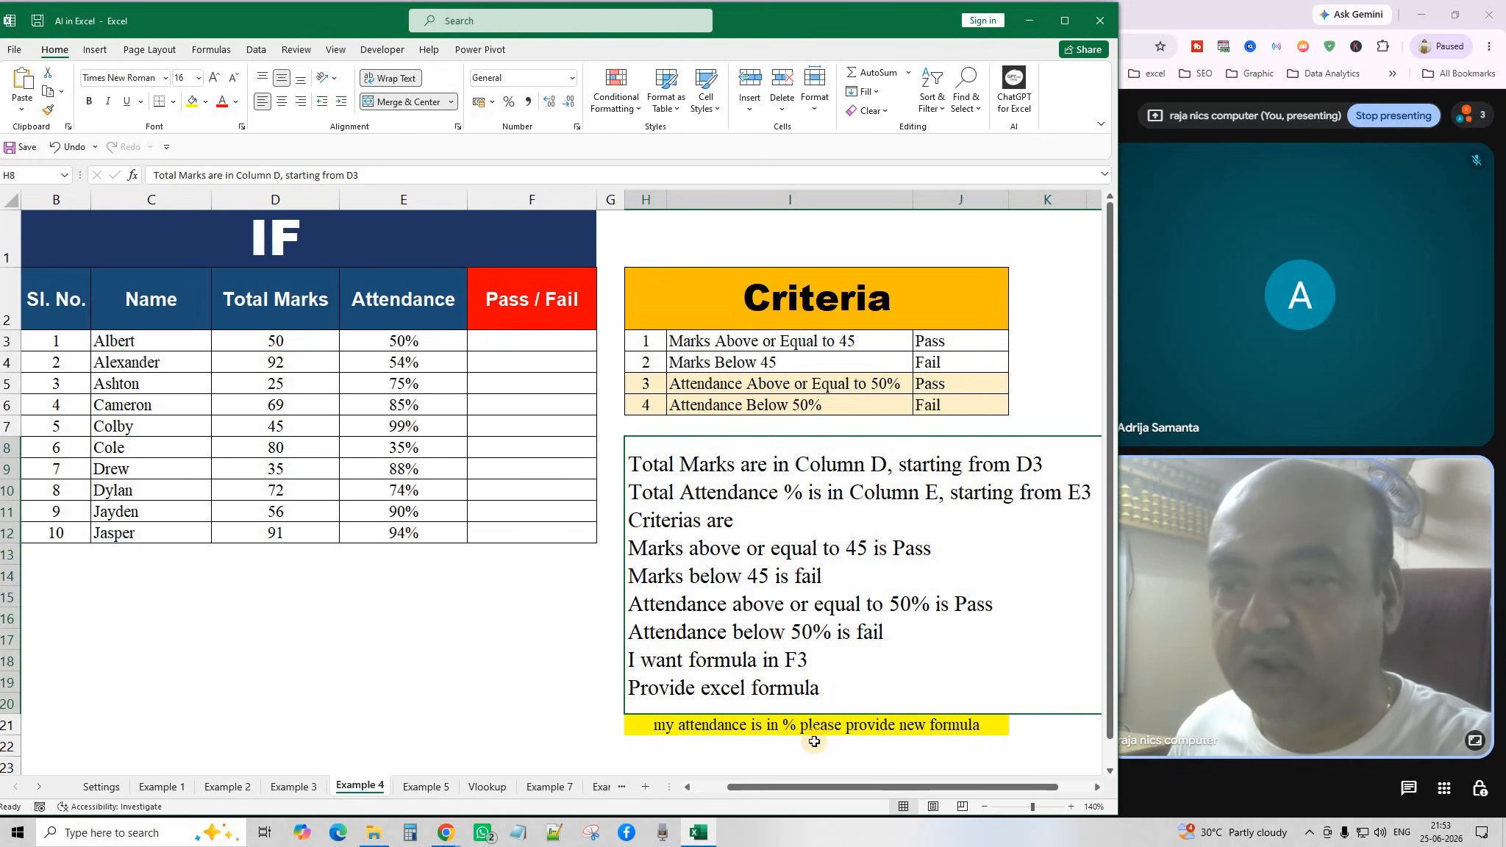
left_click(766, 547)
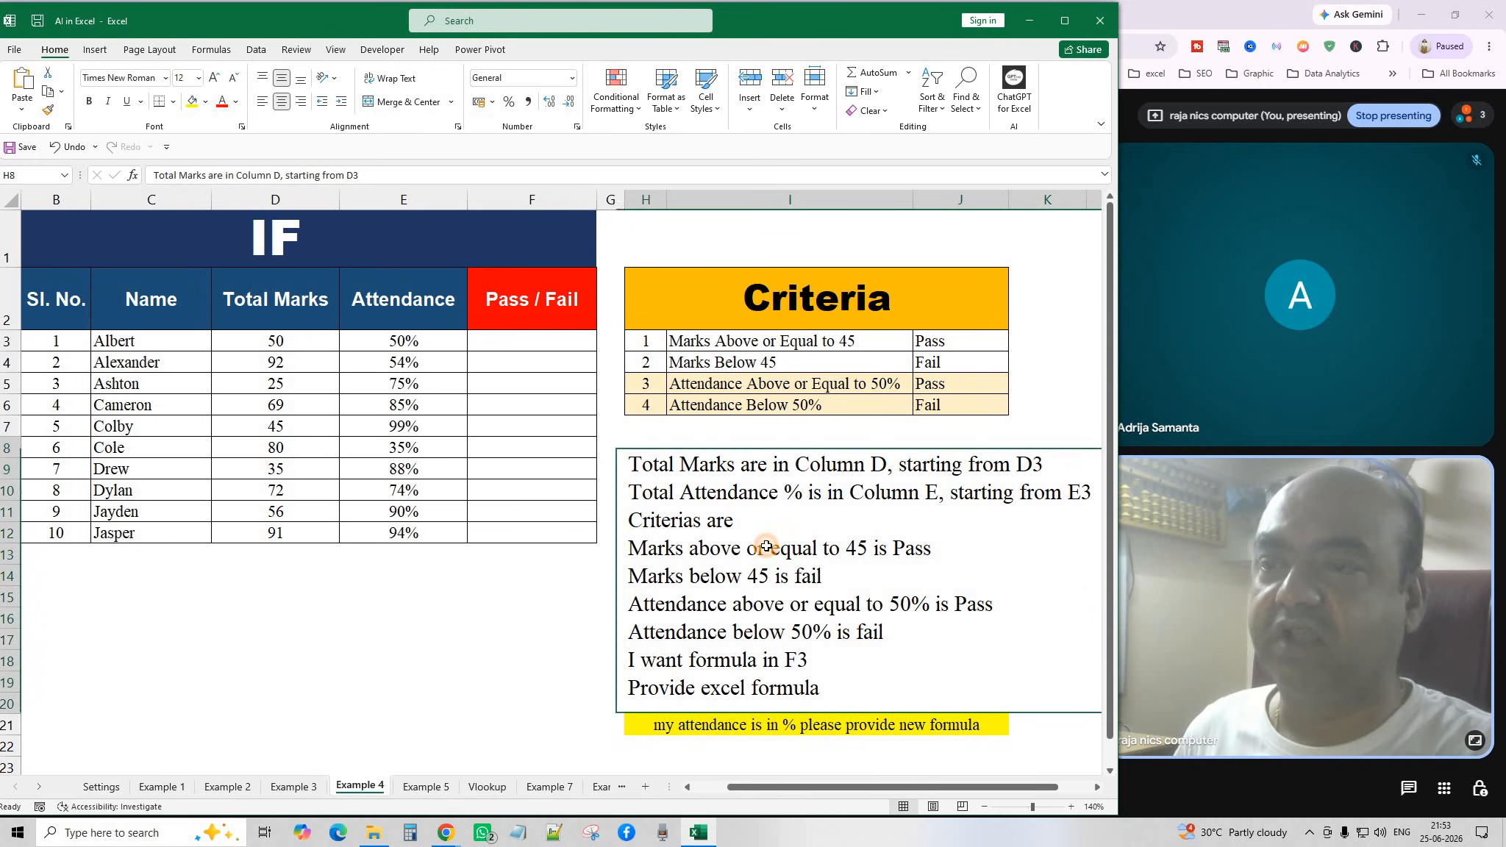
left_click(46, 94)
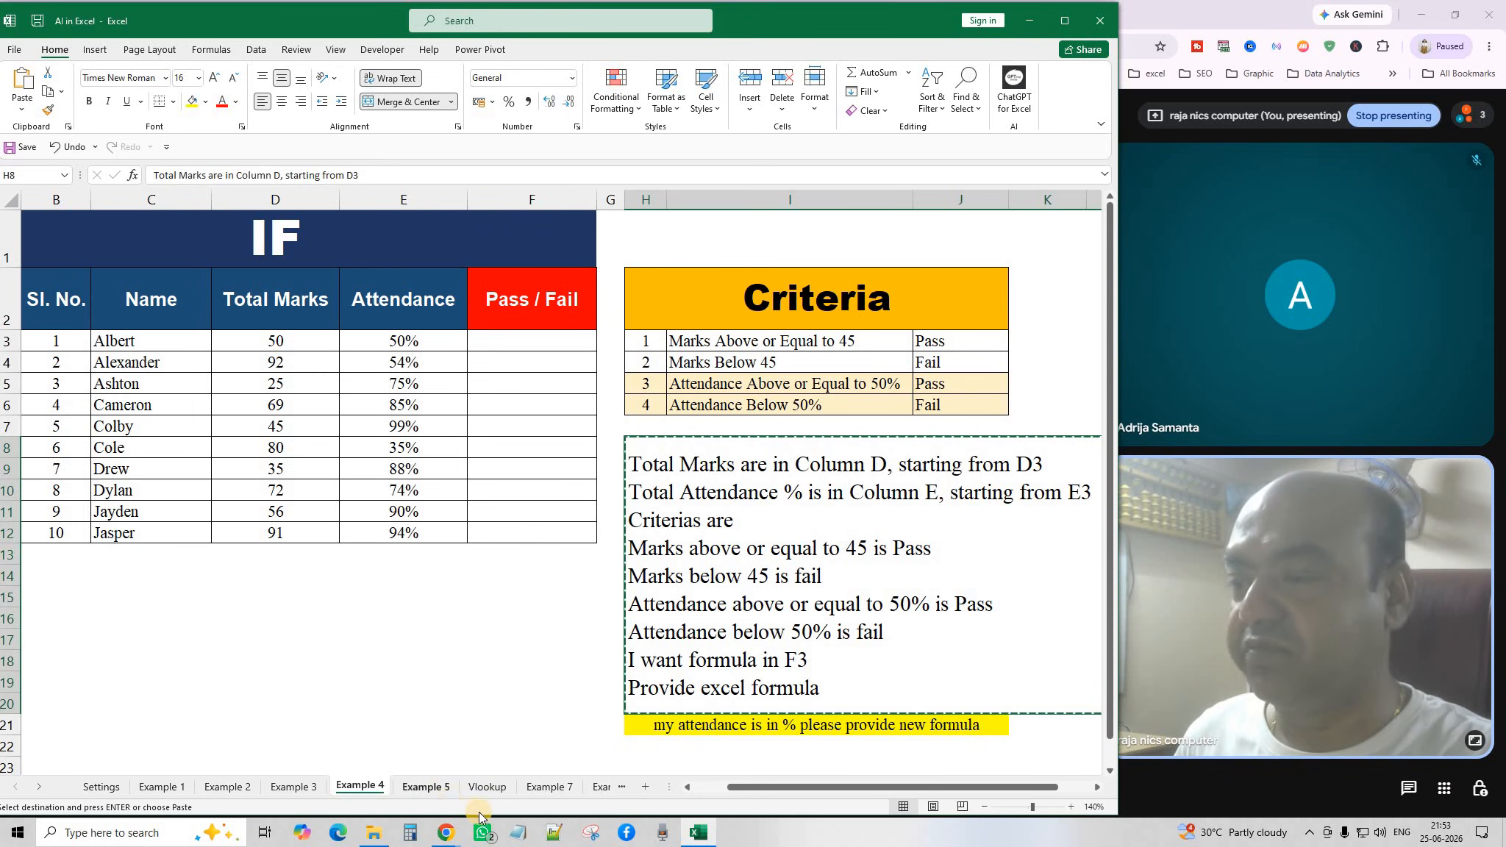
mouse_move(446, 831)
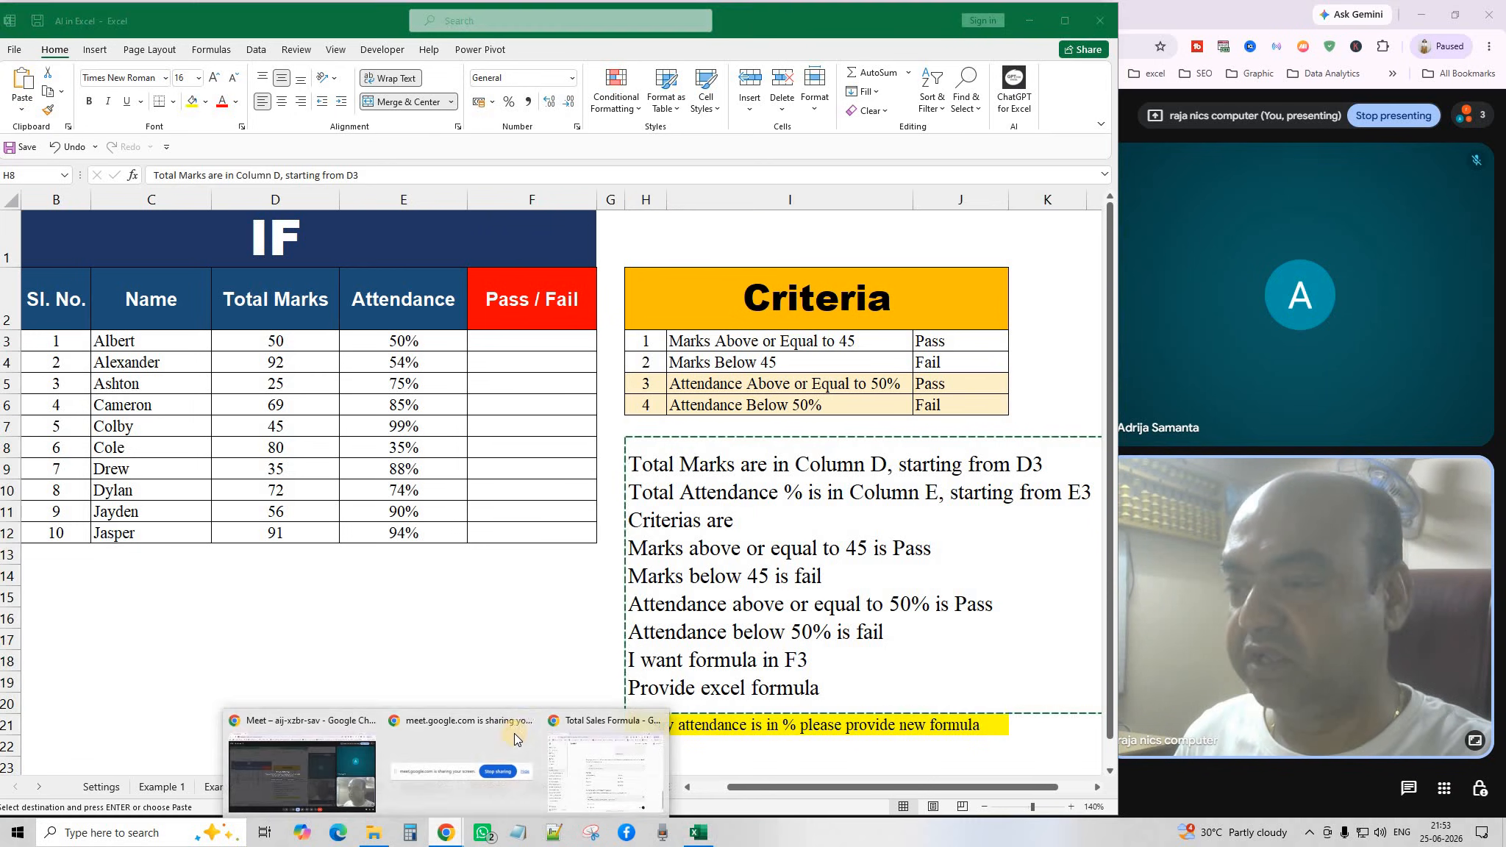
left_click(581, 722)
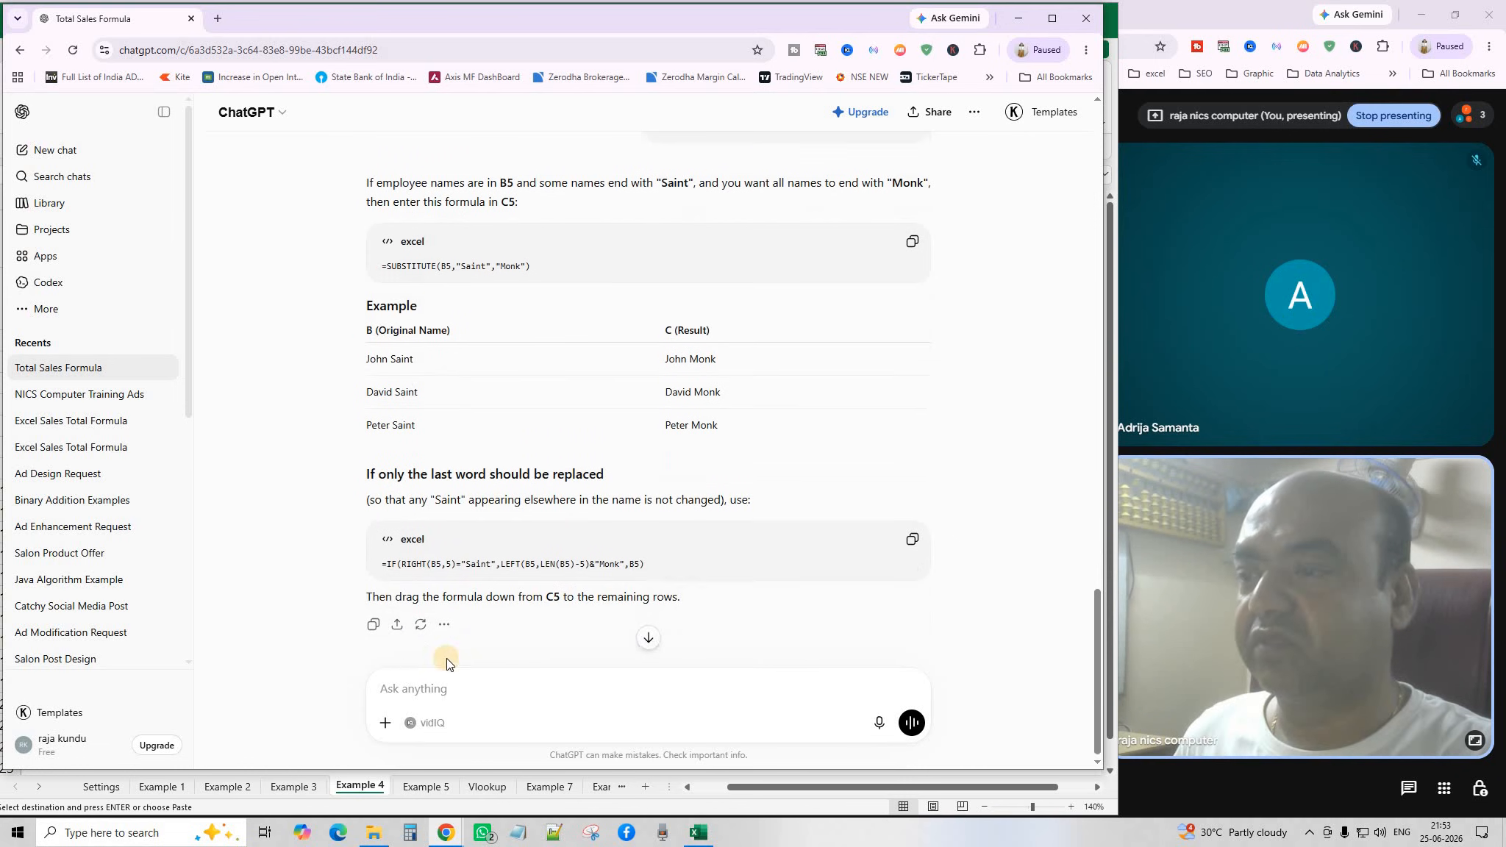
Send the criteria prompt, copy =IF(AND(D3>=45,E3>=50%),"Pass","Fail"), and return to Excel.
left_click(416, 691)
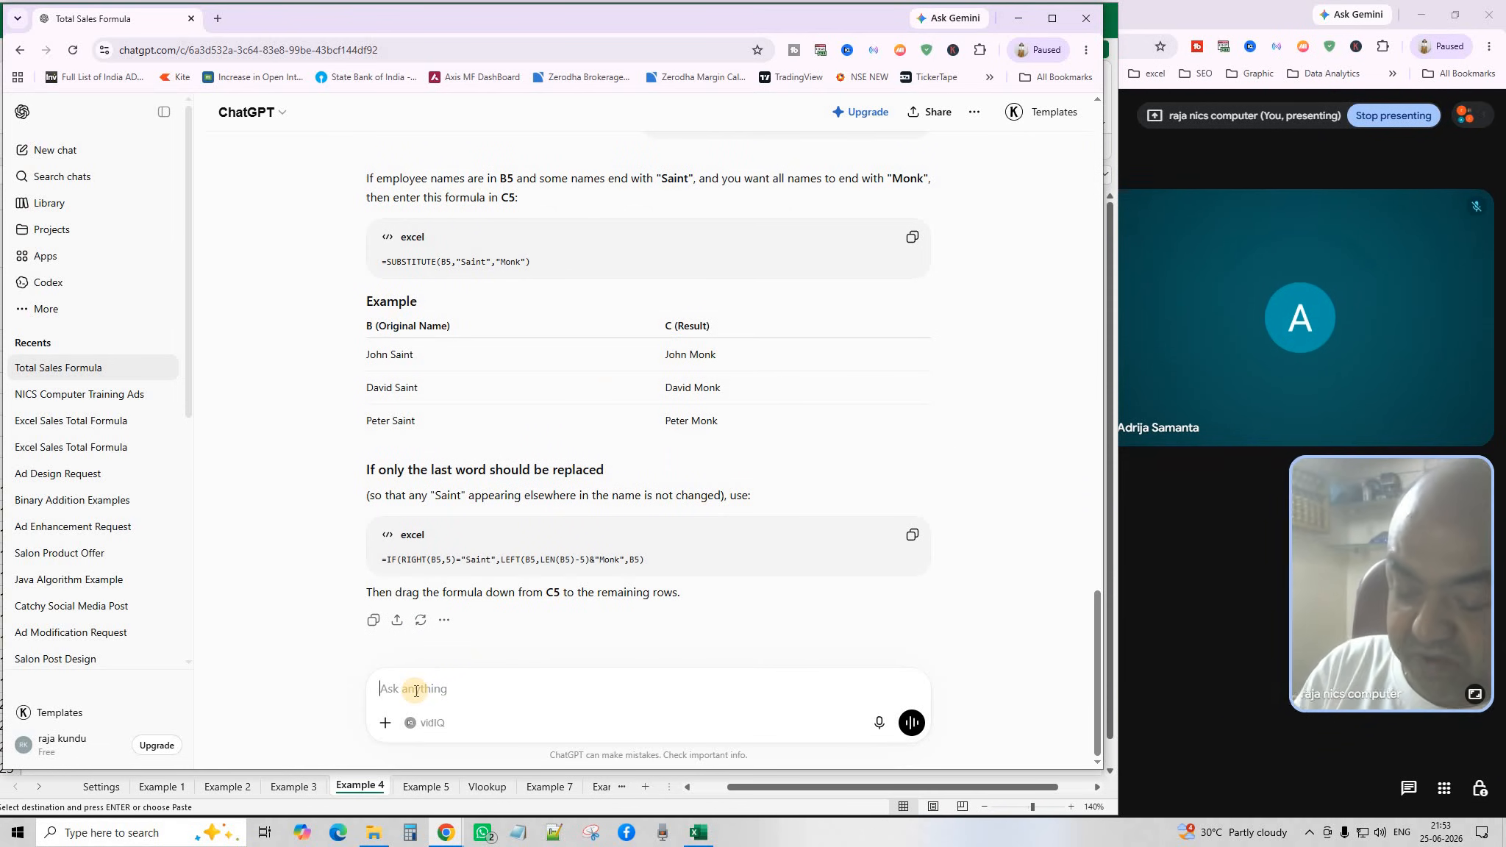
type("\"Total Marks are in Column D, starting from D3 Total Attendance % is in Column E, starting from E3 Criterias are Marks above or equal to 45 is Pass Marks below 45 is fail Attendance above or equal to 50% is Pass Attendance below 50% is fail I want formula in F3 Provide excel formula\"")
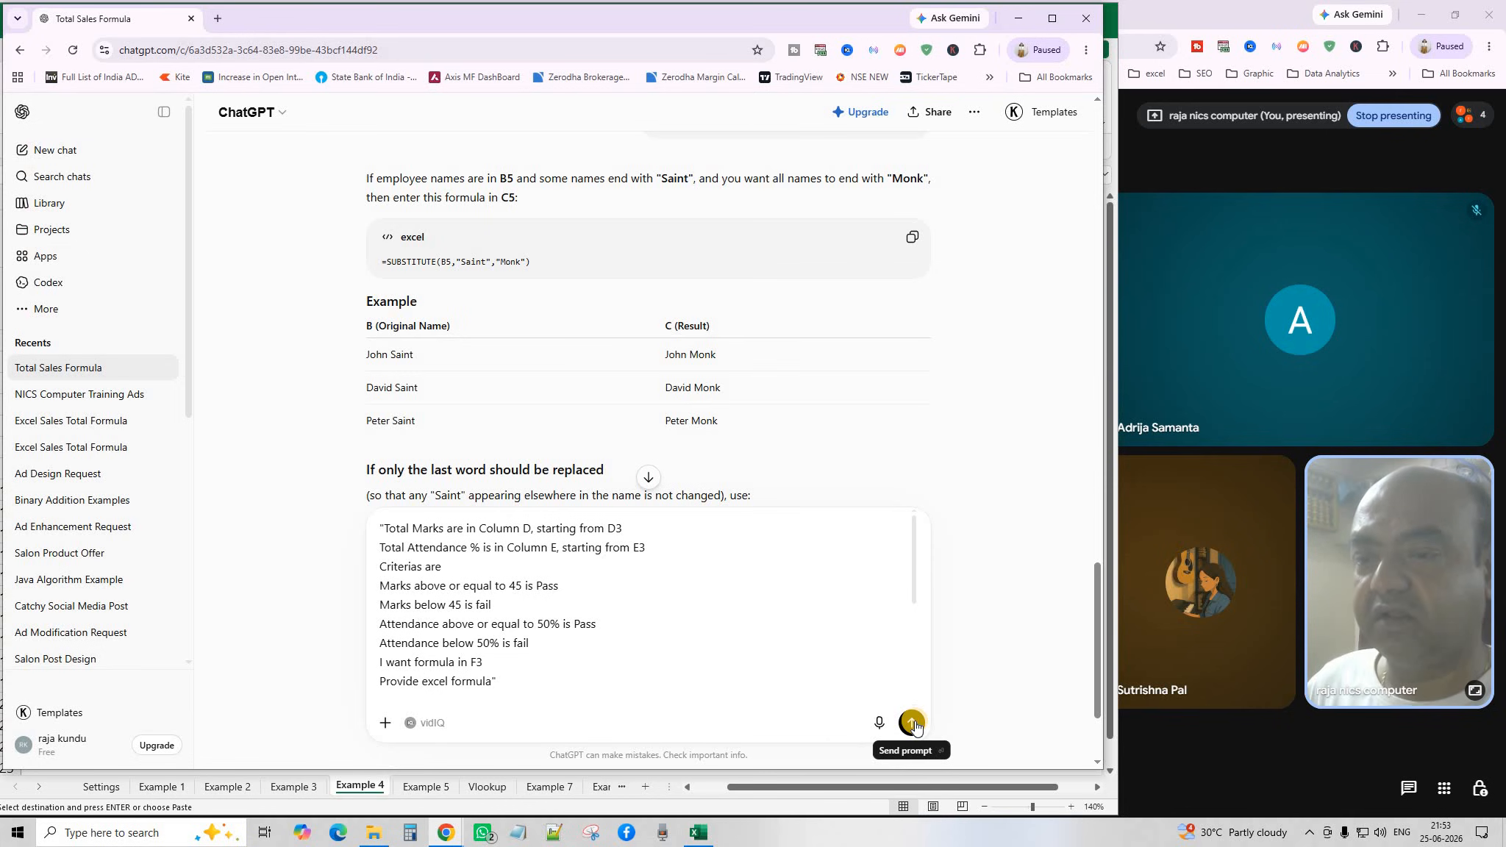
left_click(913, 723)
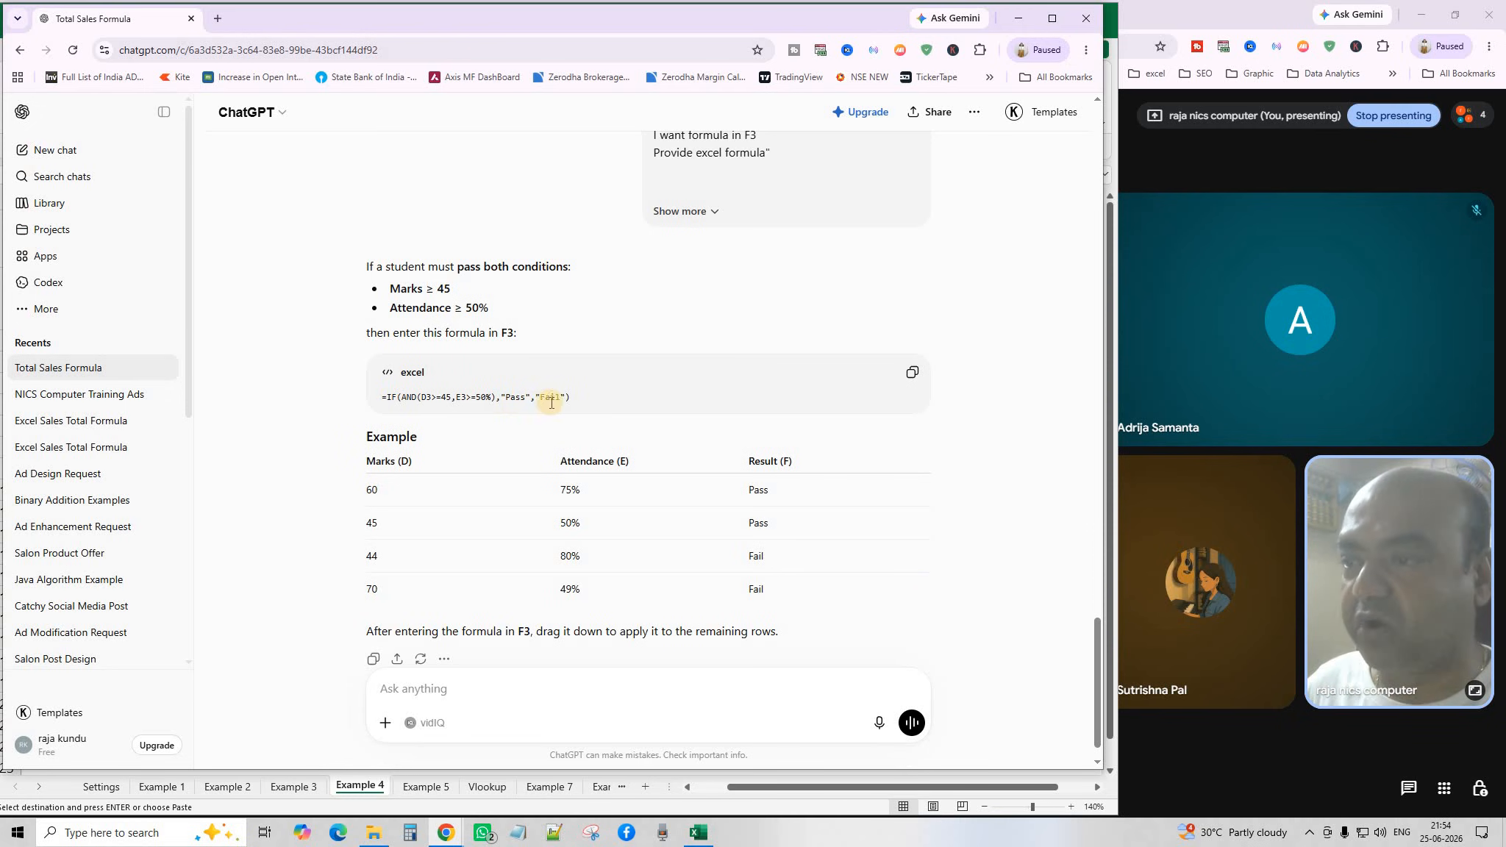
scroll(584, 454, "down", 1)
scroll(585, 454, "up", 2)
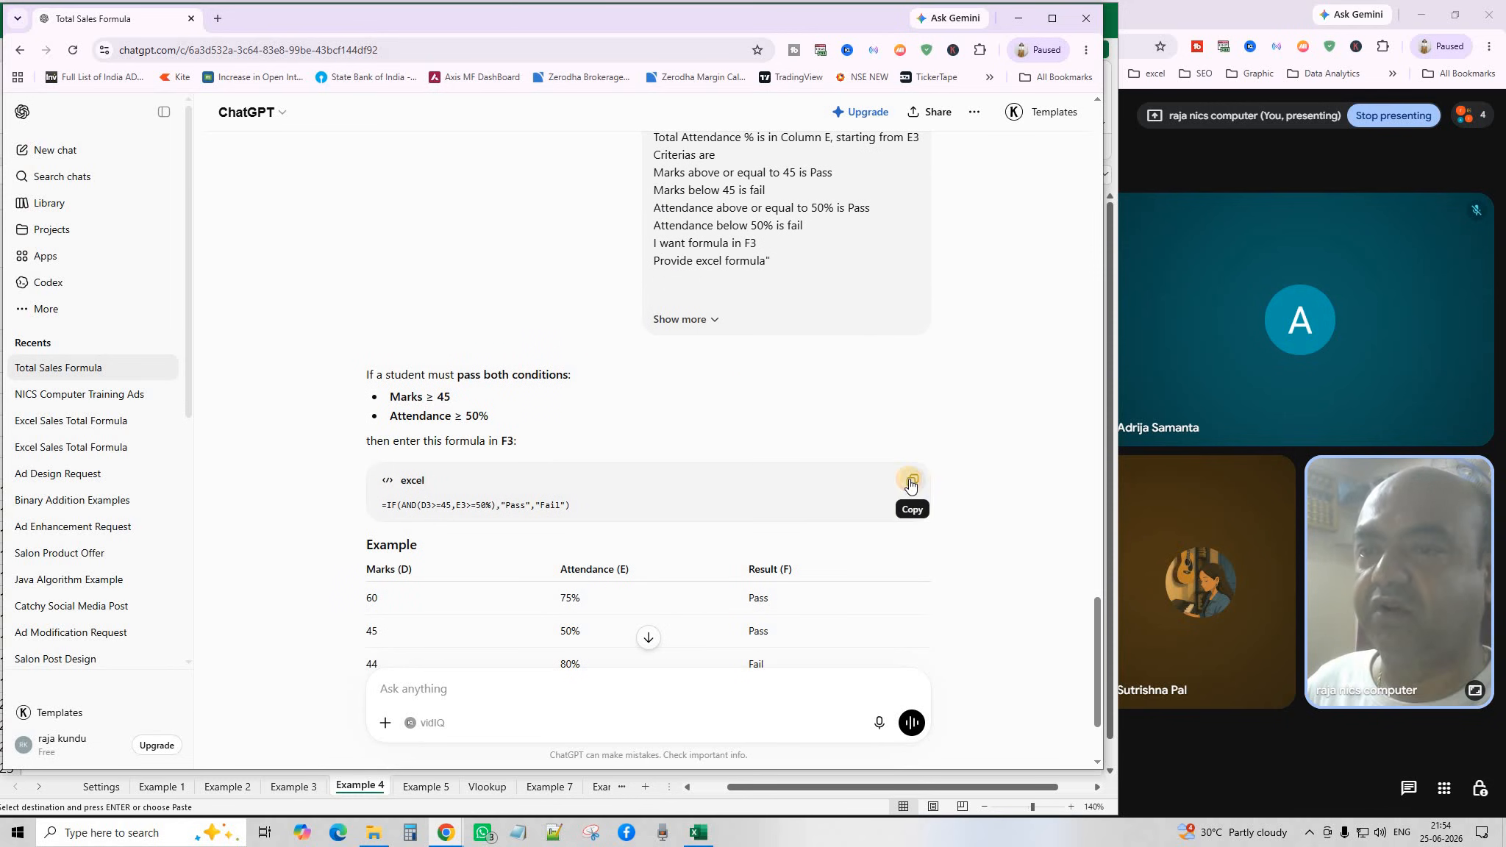
left_click(911, 481)
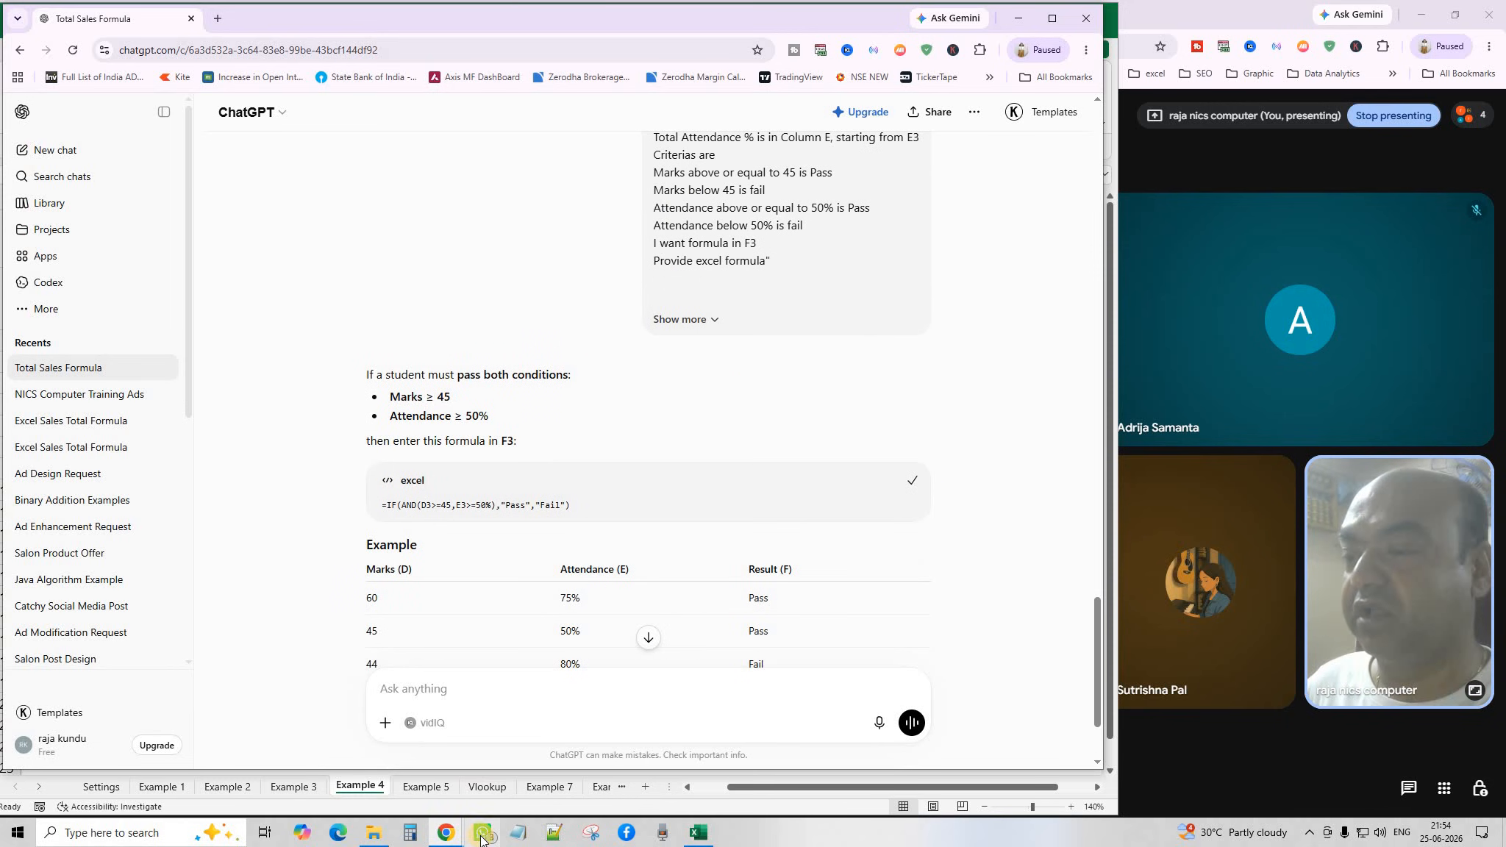
left_click(697, 833)
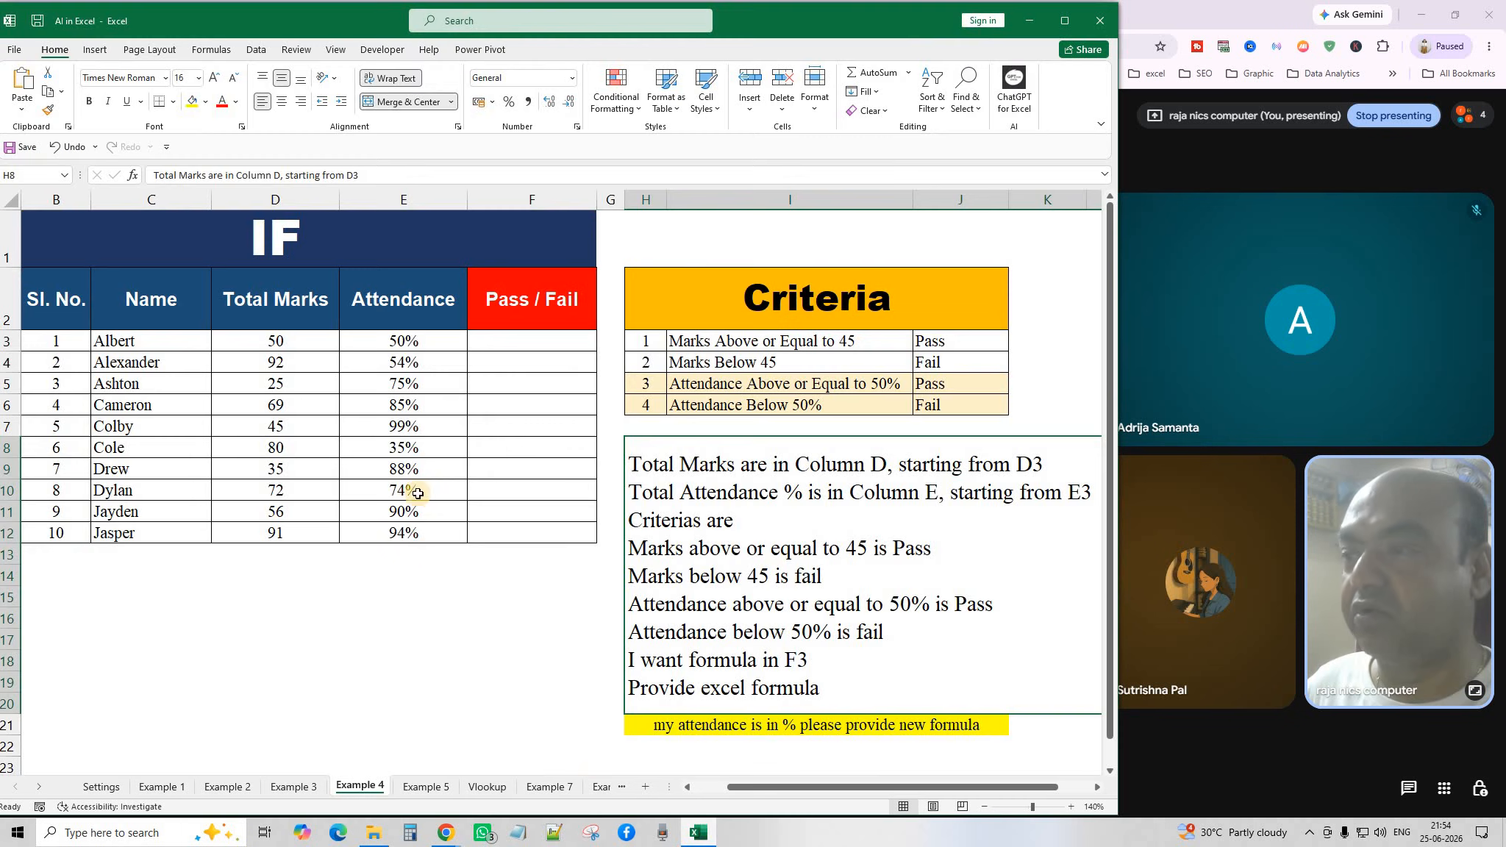
Paste the IF(AND) formula into F3, fill down to F12, and verify F5 and F7 references.
left_click(491, 352)
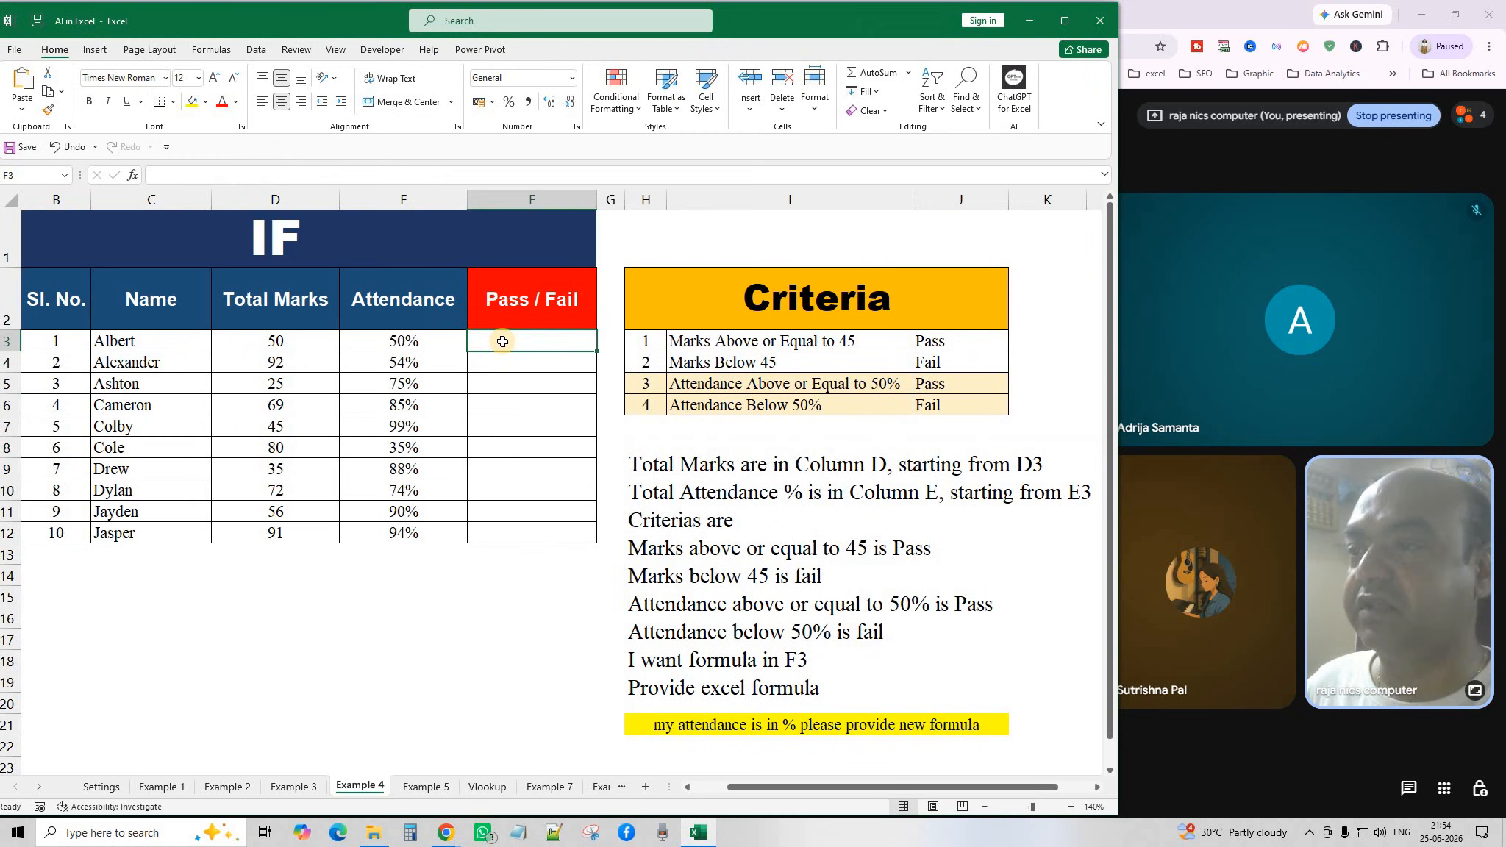
left_click(21, 79)
left_click(453, 633)
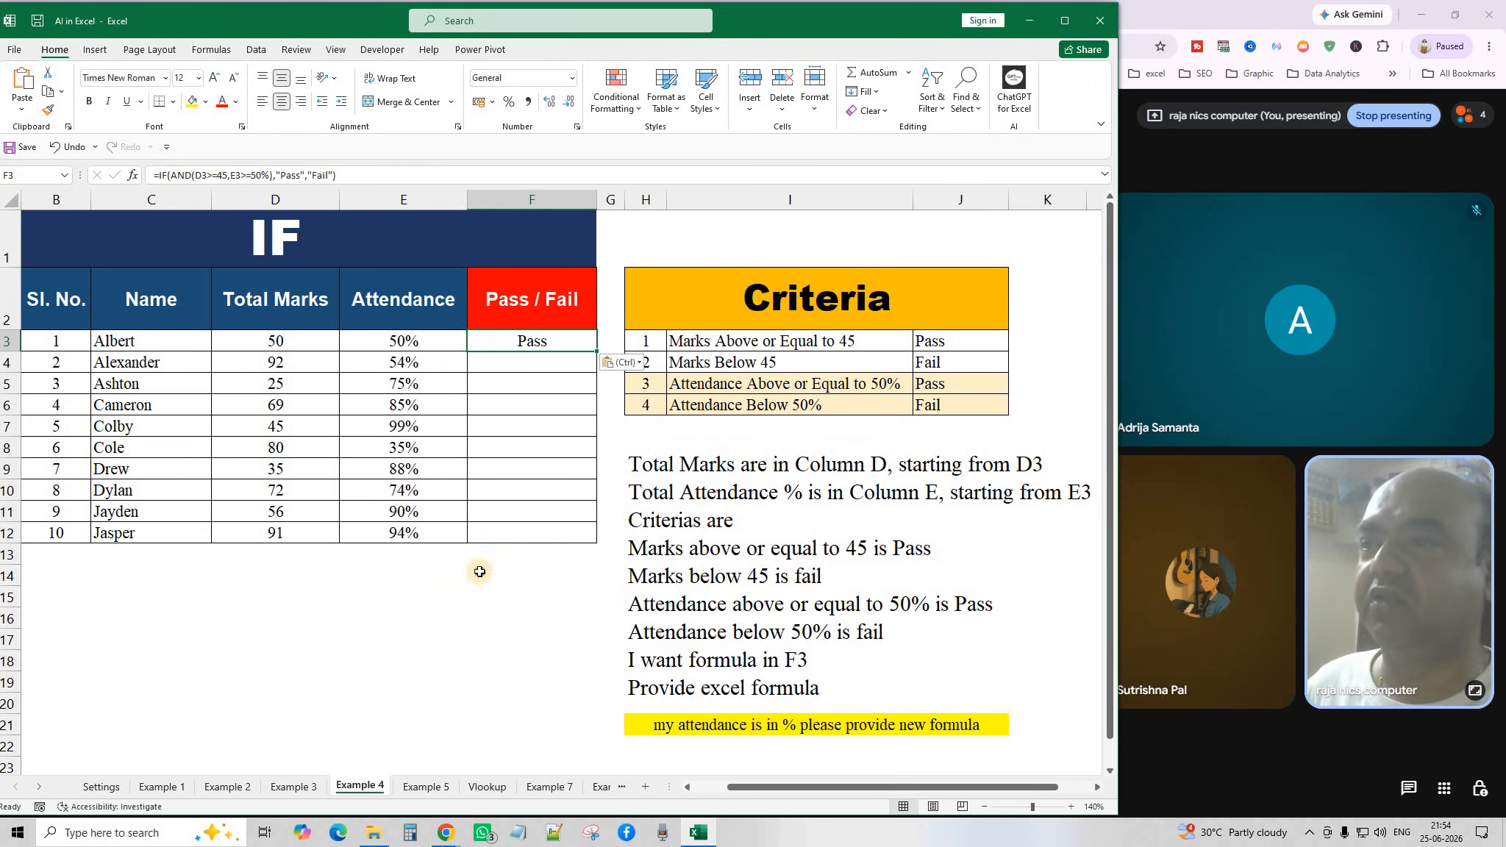
left_click(559, 348)
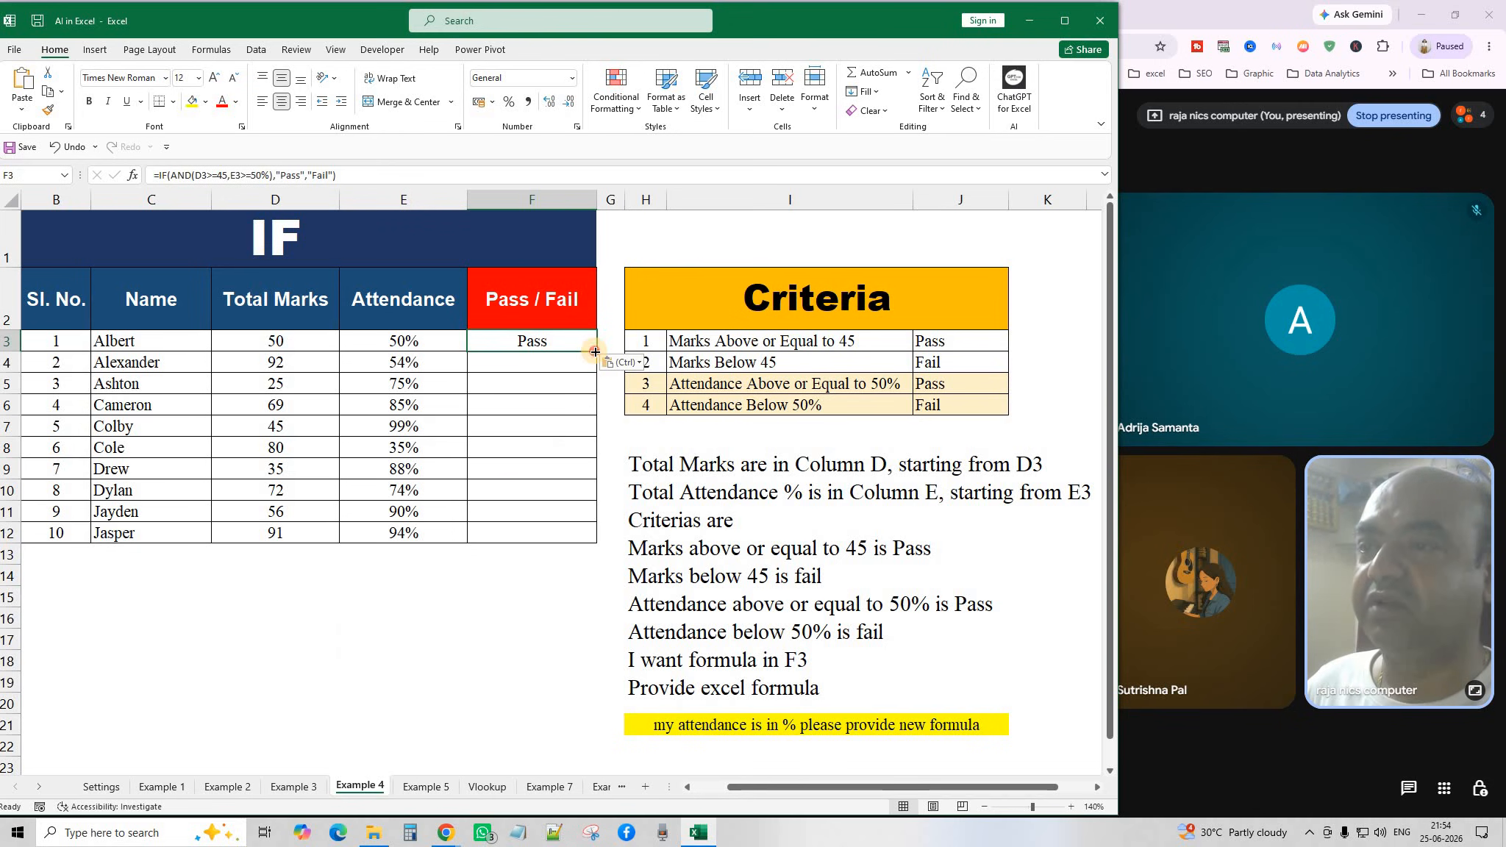
double_click(595, 351)
left_click(500, 683)
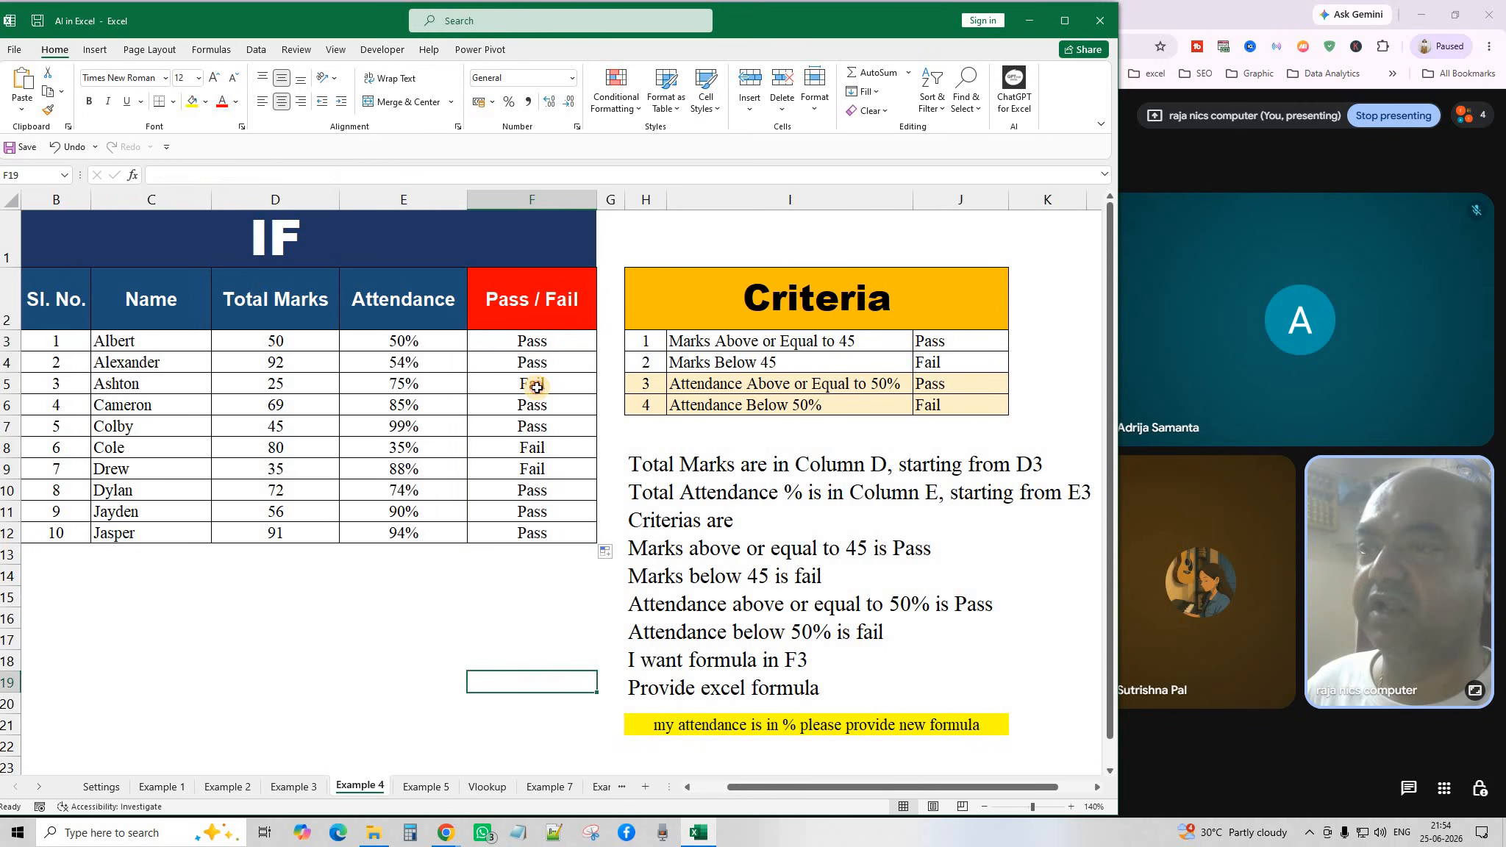
left_click(537, 387)
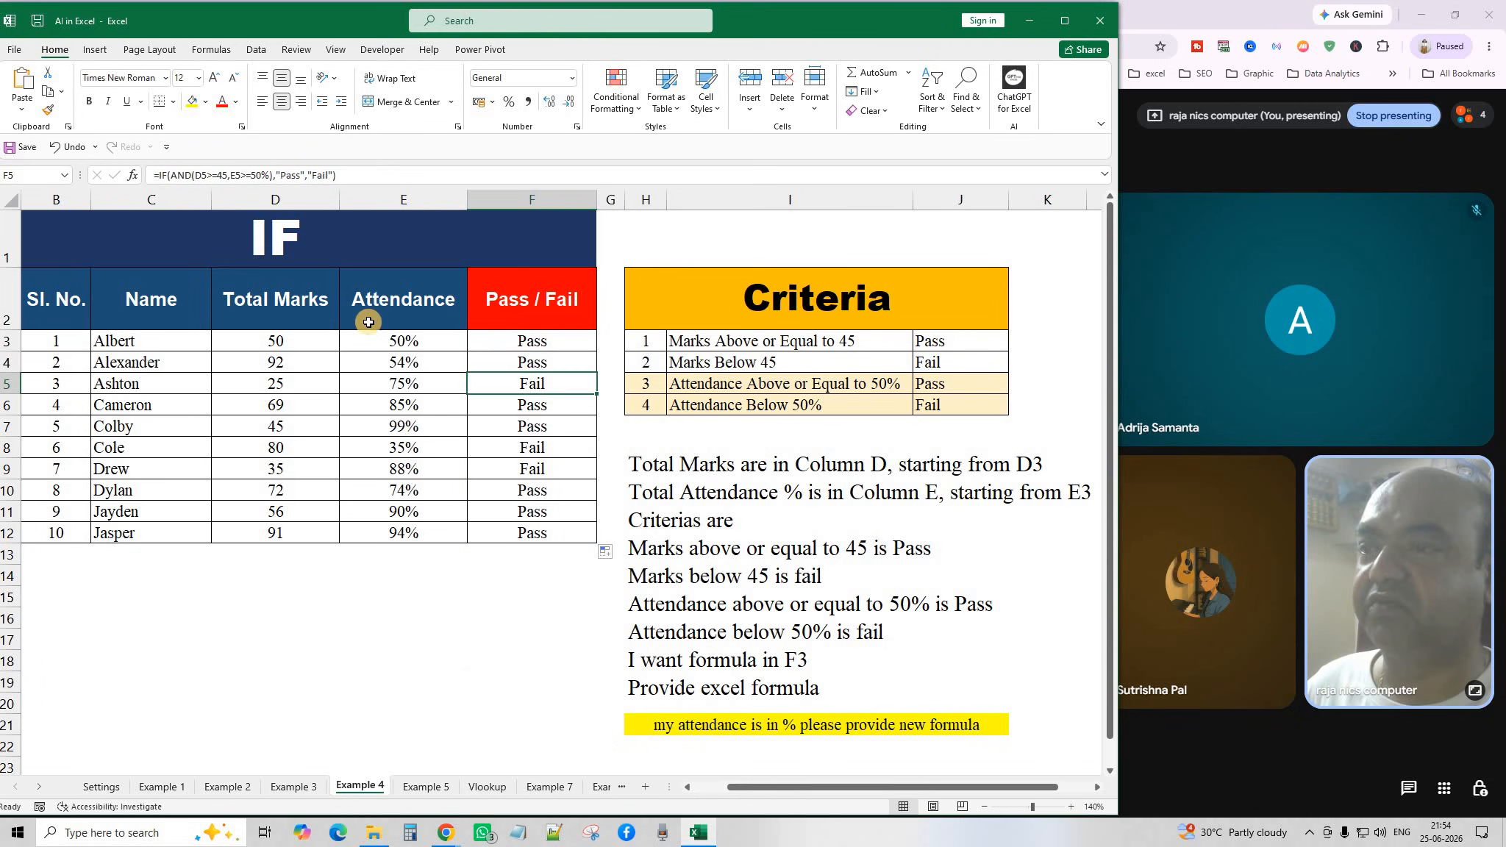
left_click(543, 421)
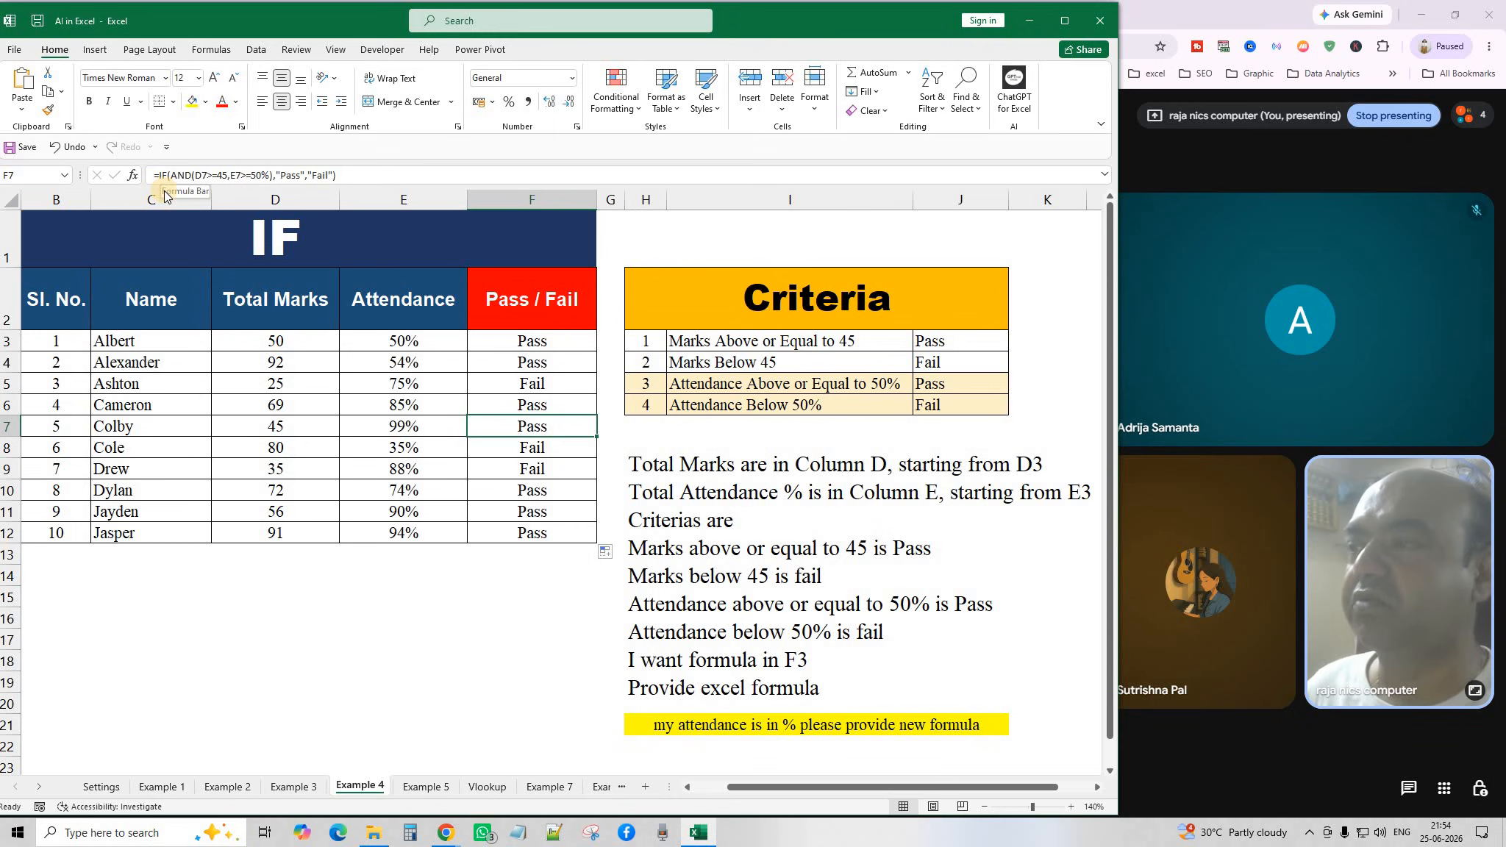
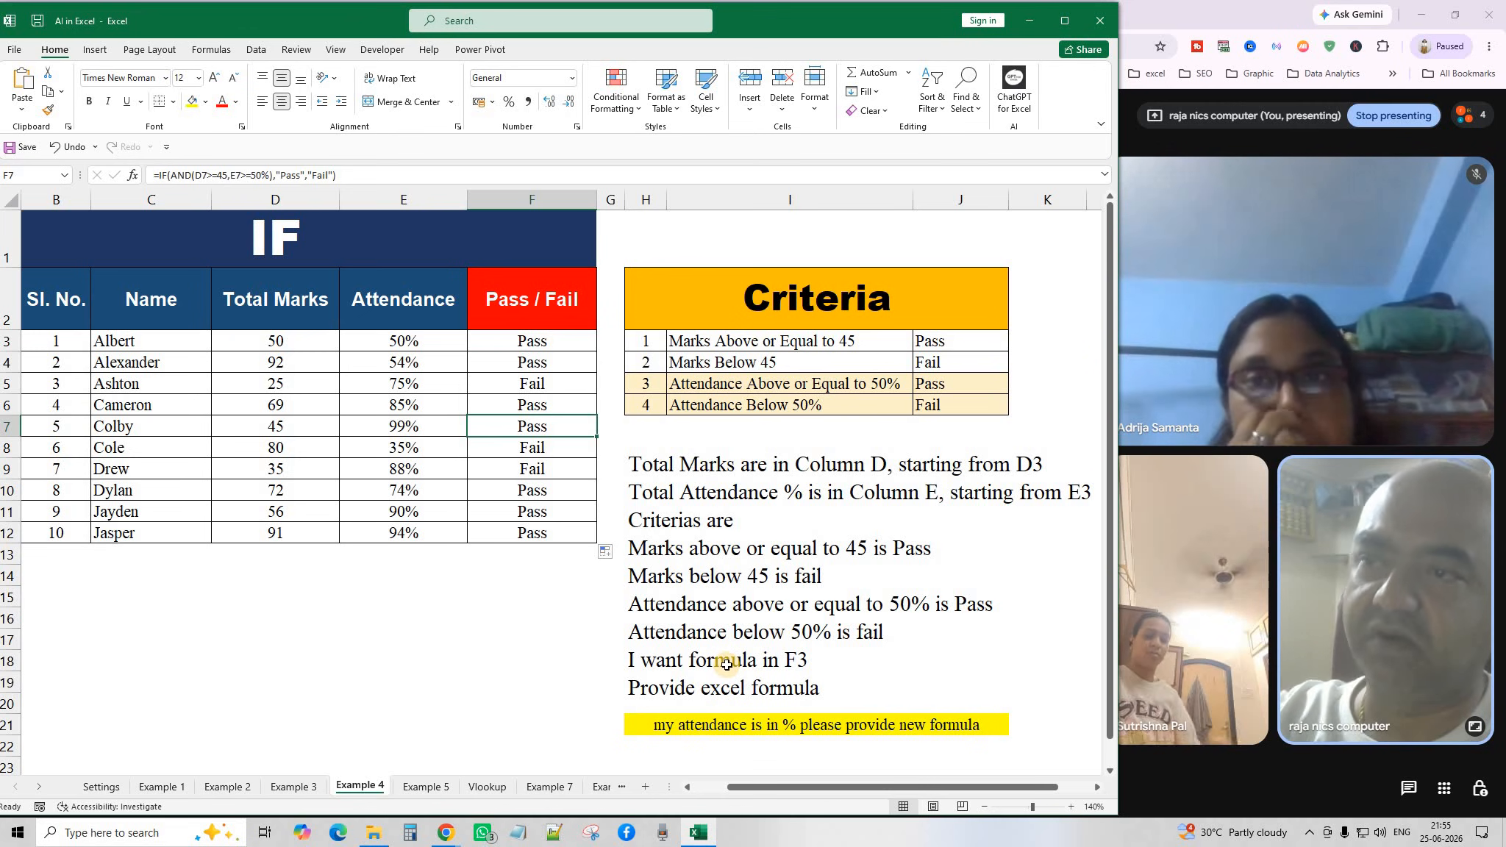
Open the Example 5 sheet with its day-name and month-name TEXT formulas.
left_click(434, 788)
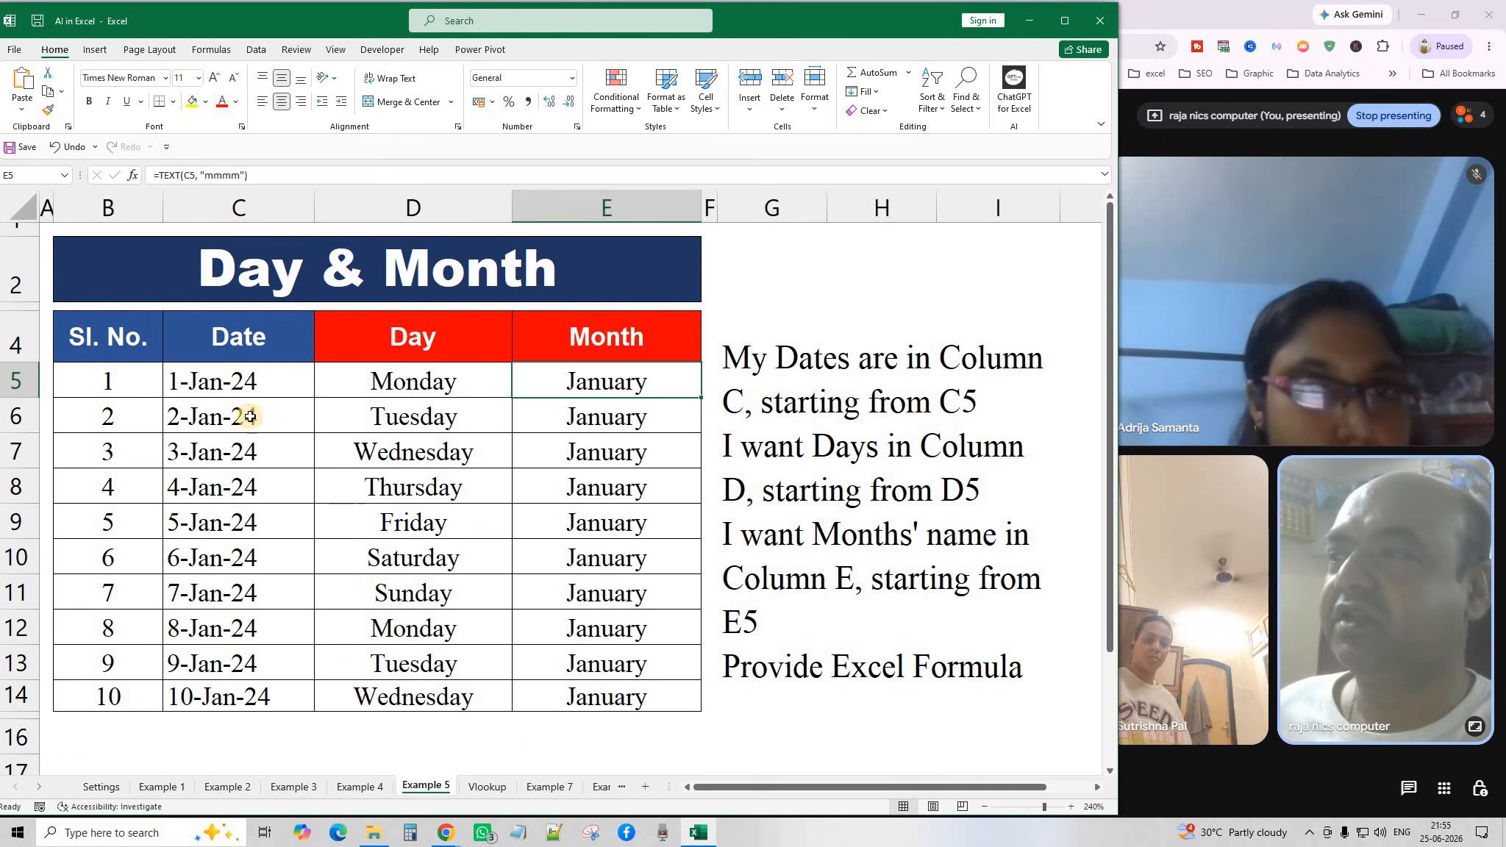
Change the C5 start date formula from =DATE(2024,1,1) to =DATE(2026,1,1).
double_click(236, 381)
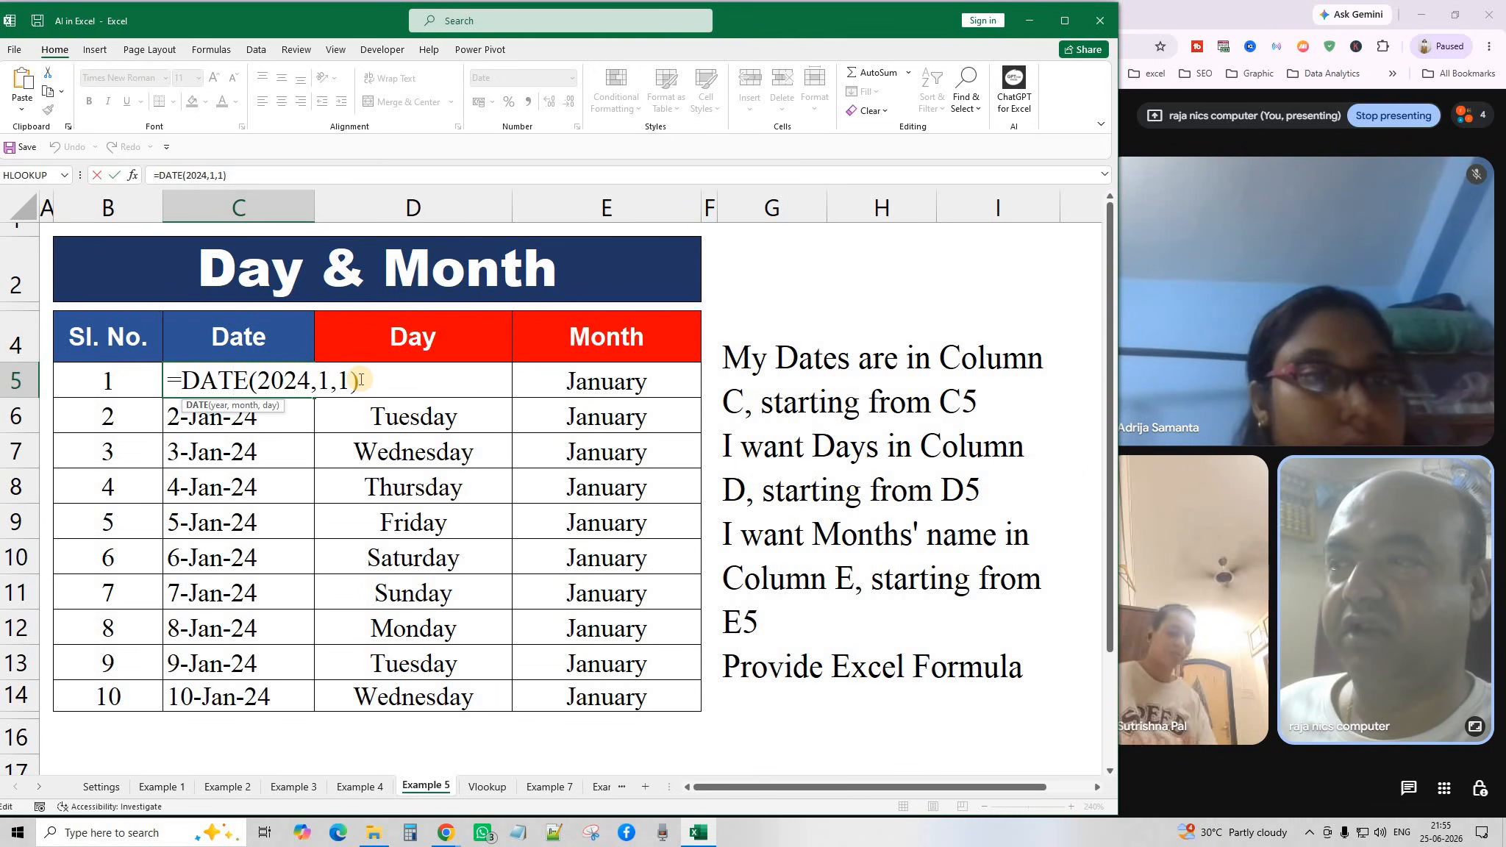
key("Return")
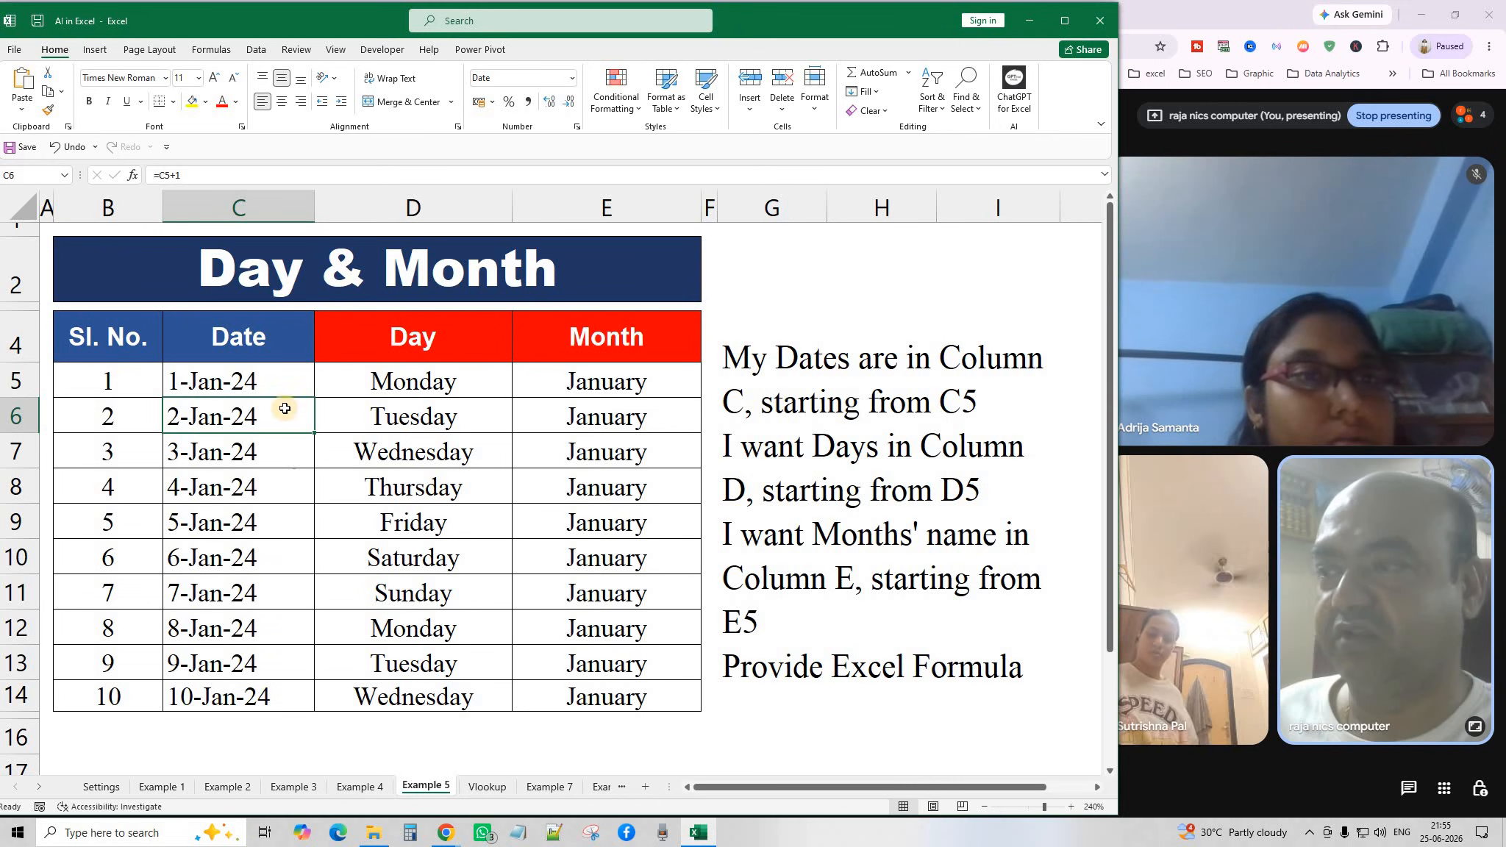
double_click(274, 380)
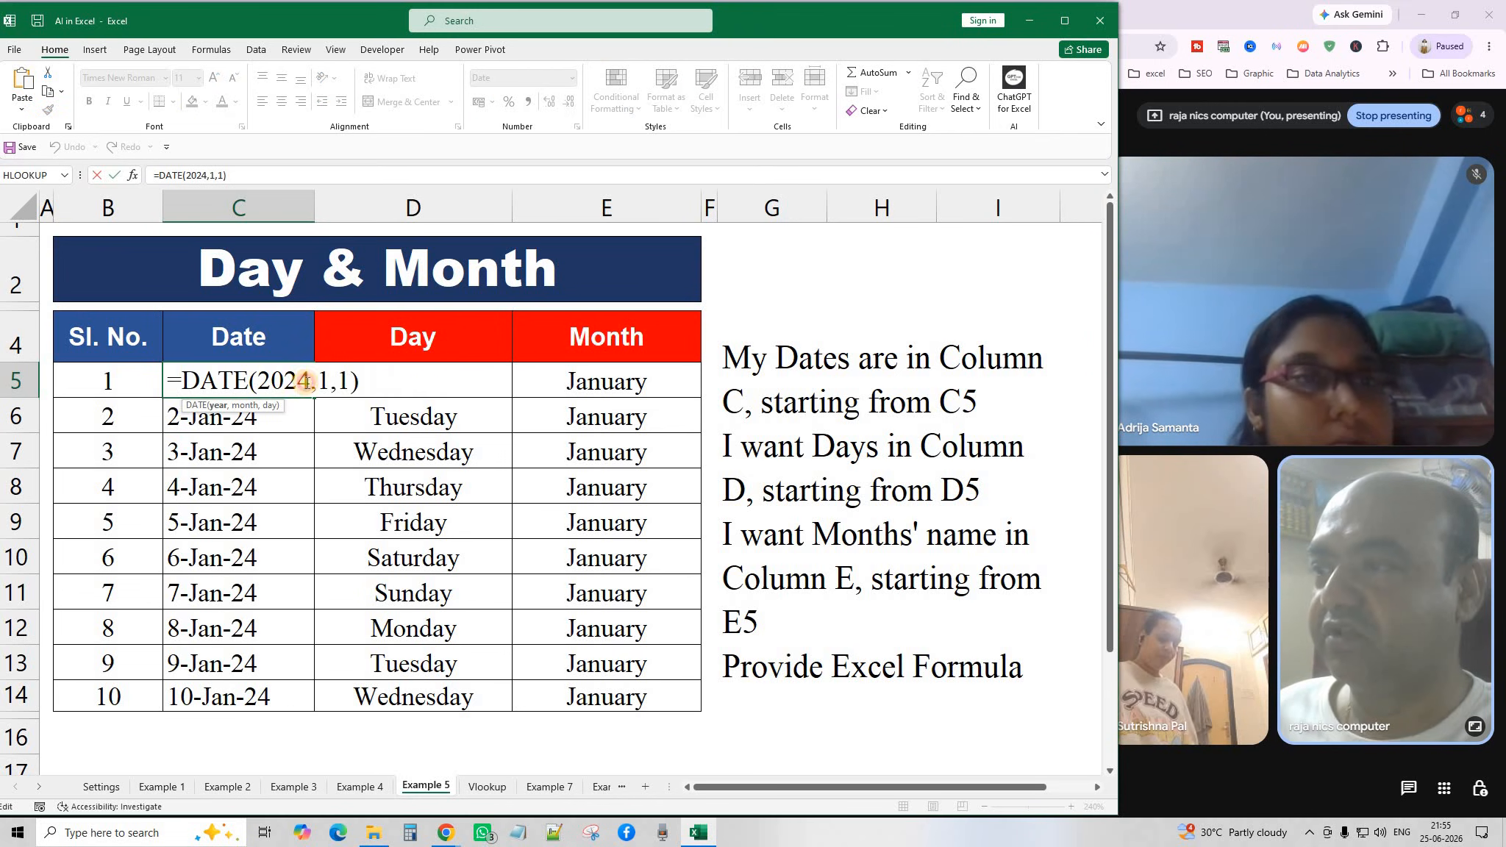
key("BackSpace")
type("6")
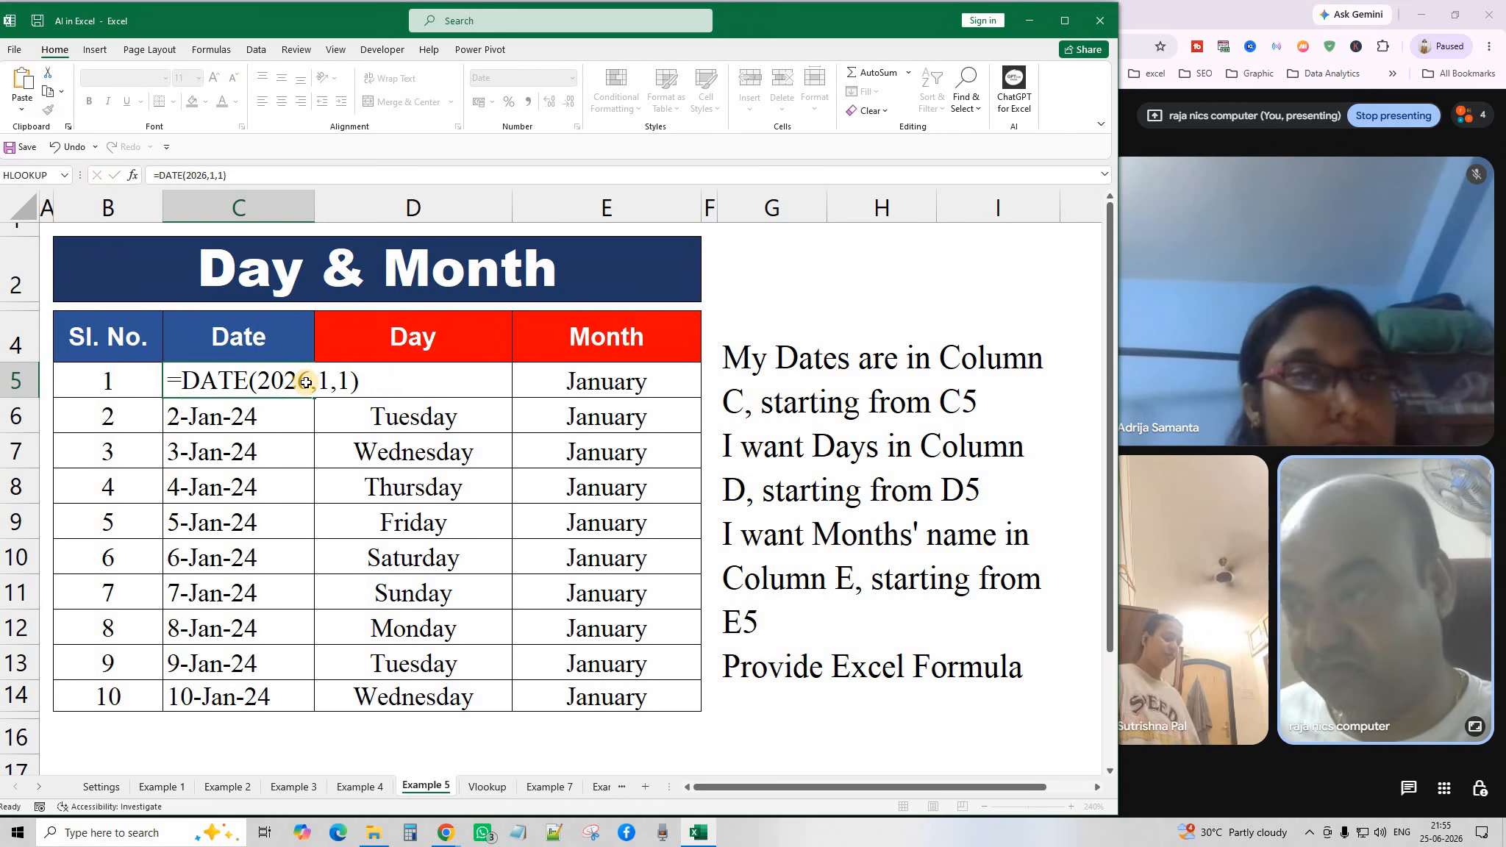
key("Return")
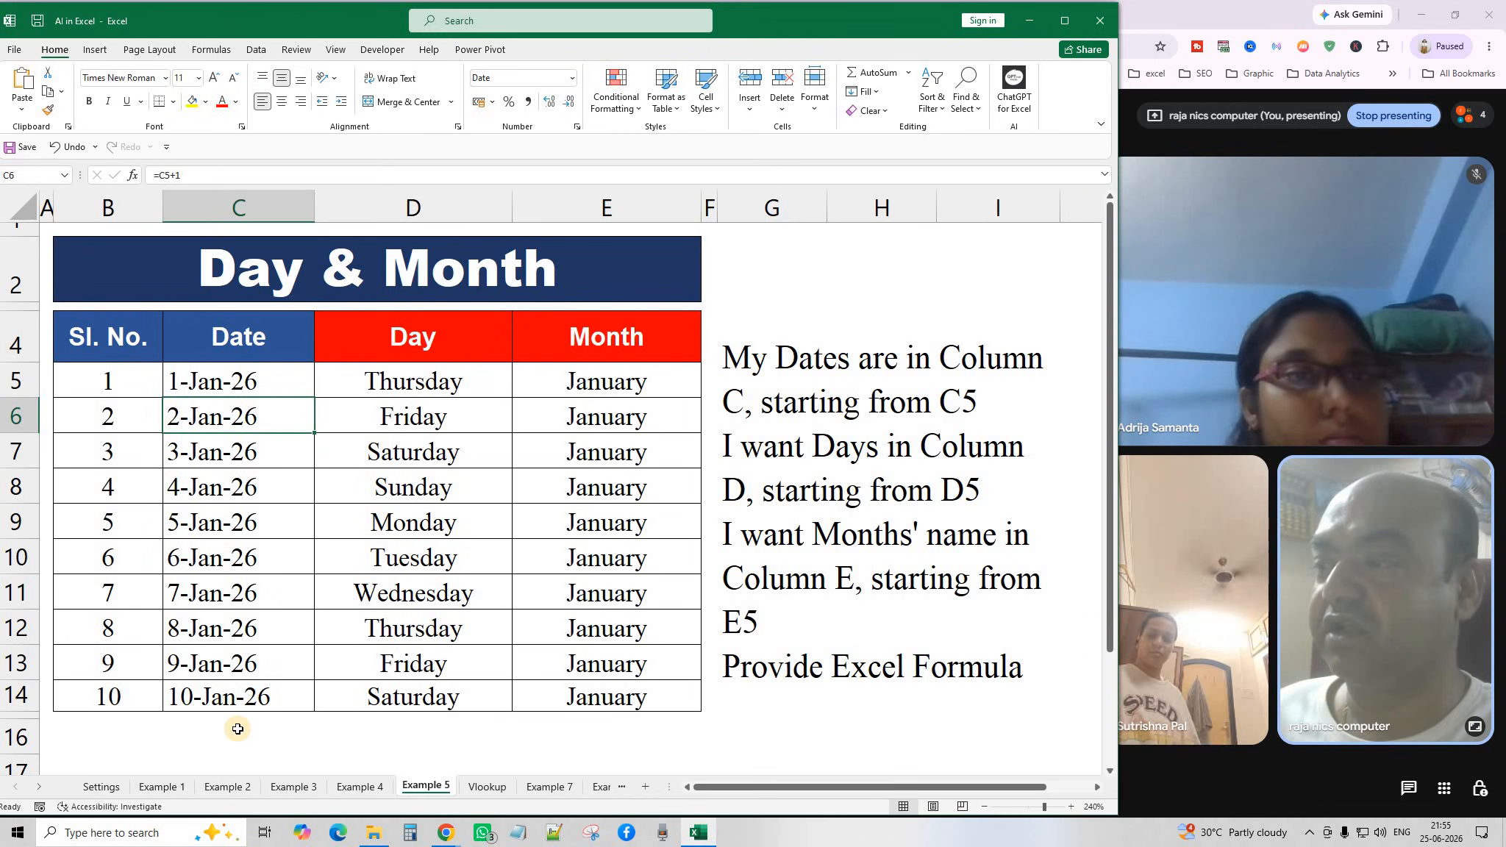
Review the D5, E5 and C6 formulas, then clear the Day and Month results in D6:E14.
left_click(423, 386)
left_click(623, 381)
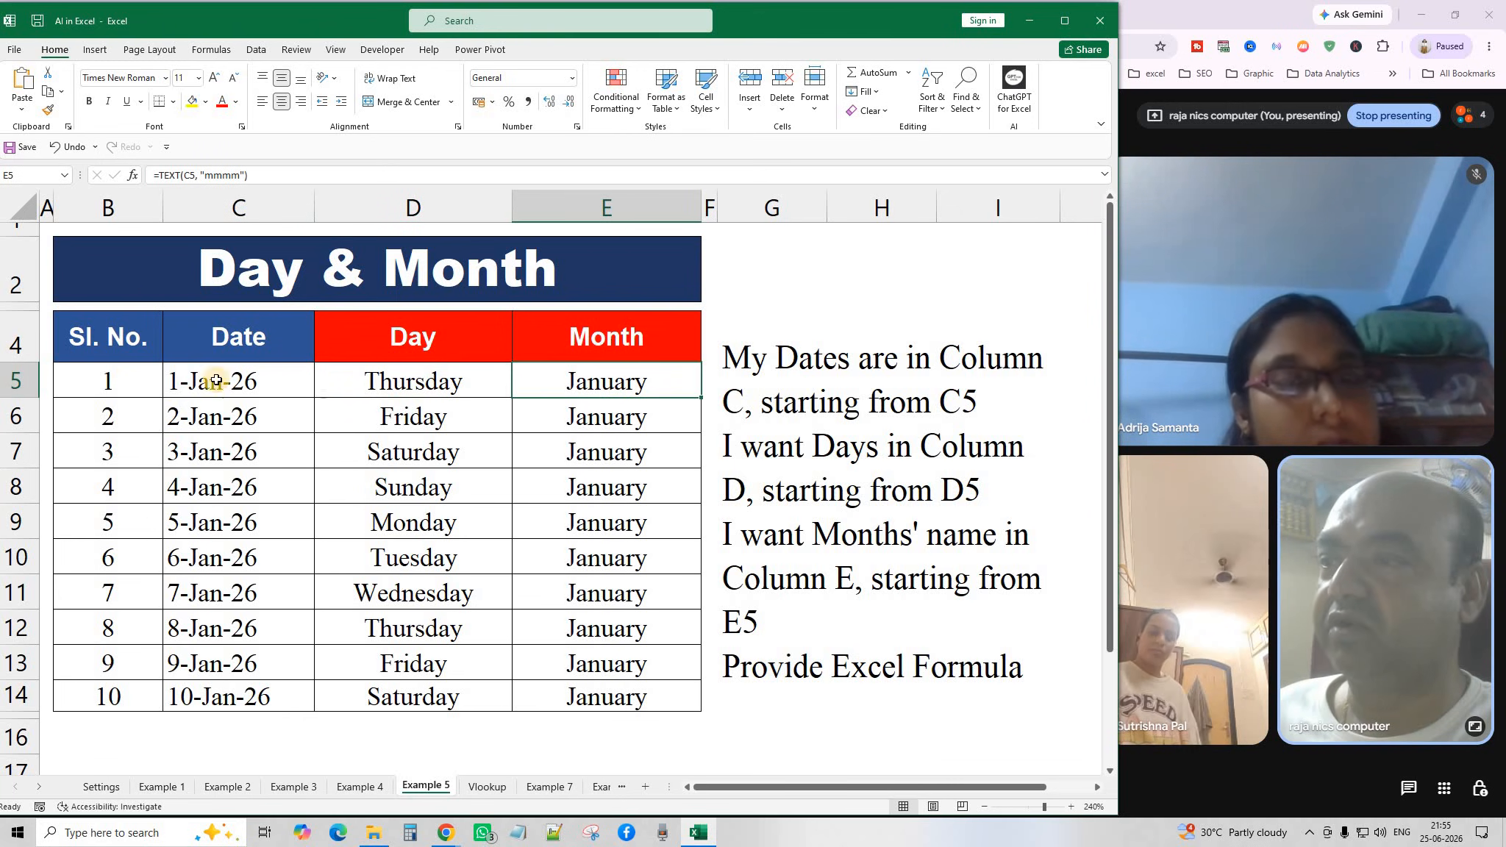
left_click_drag(233, 381, 236, 696)
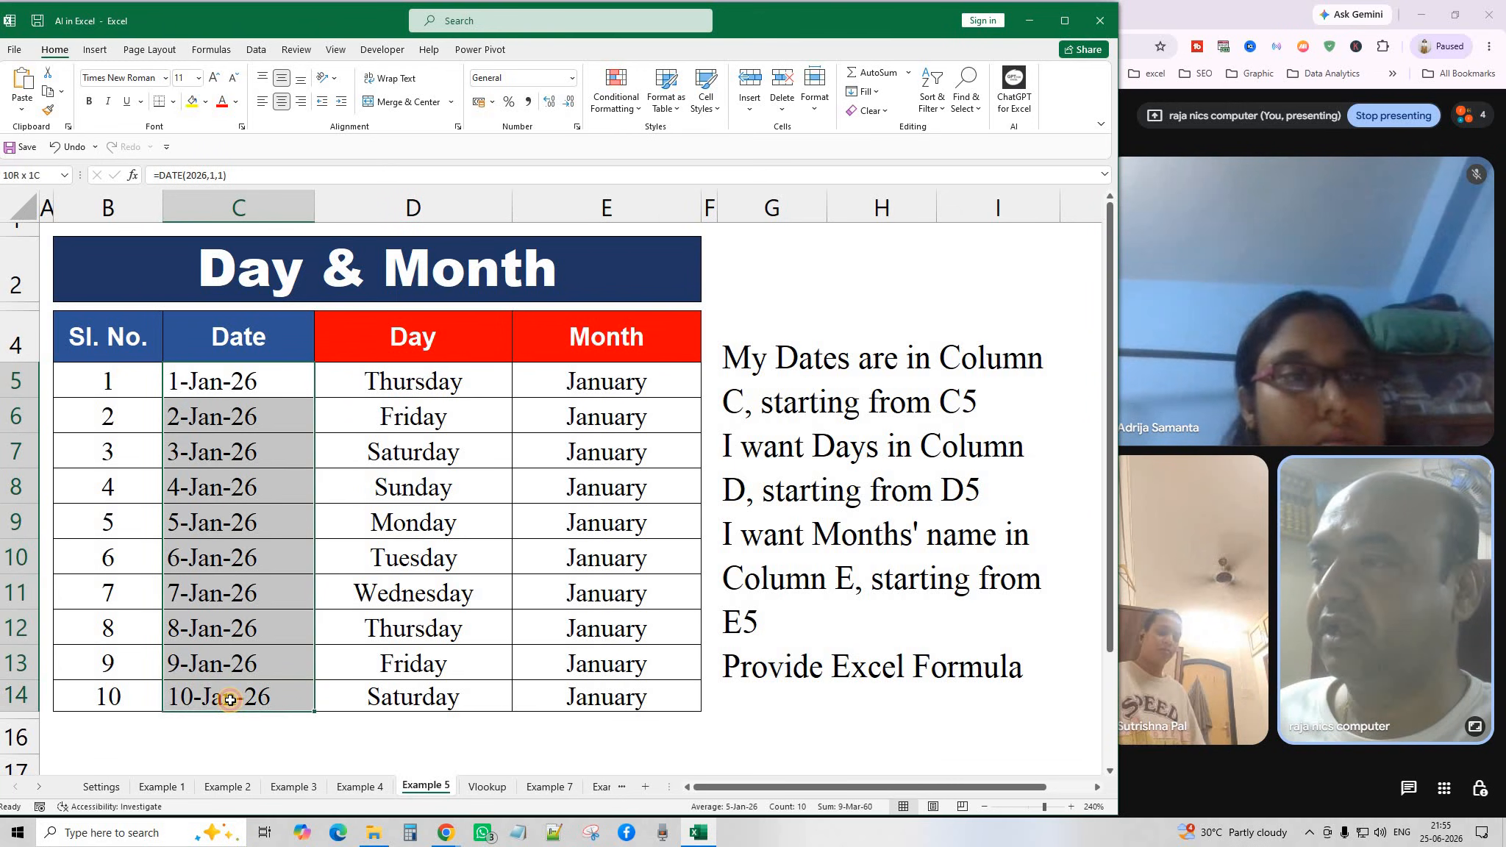
left_click(242, 387)
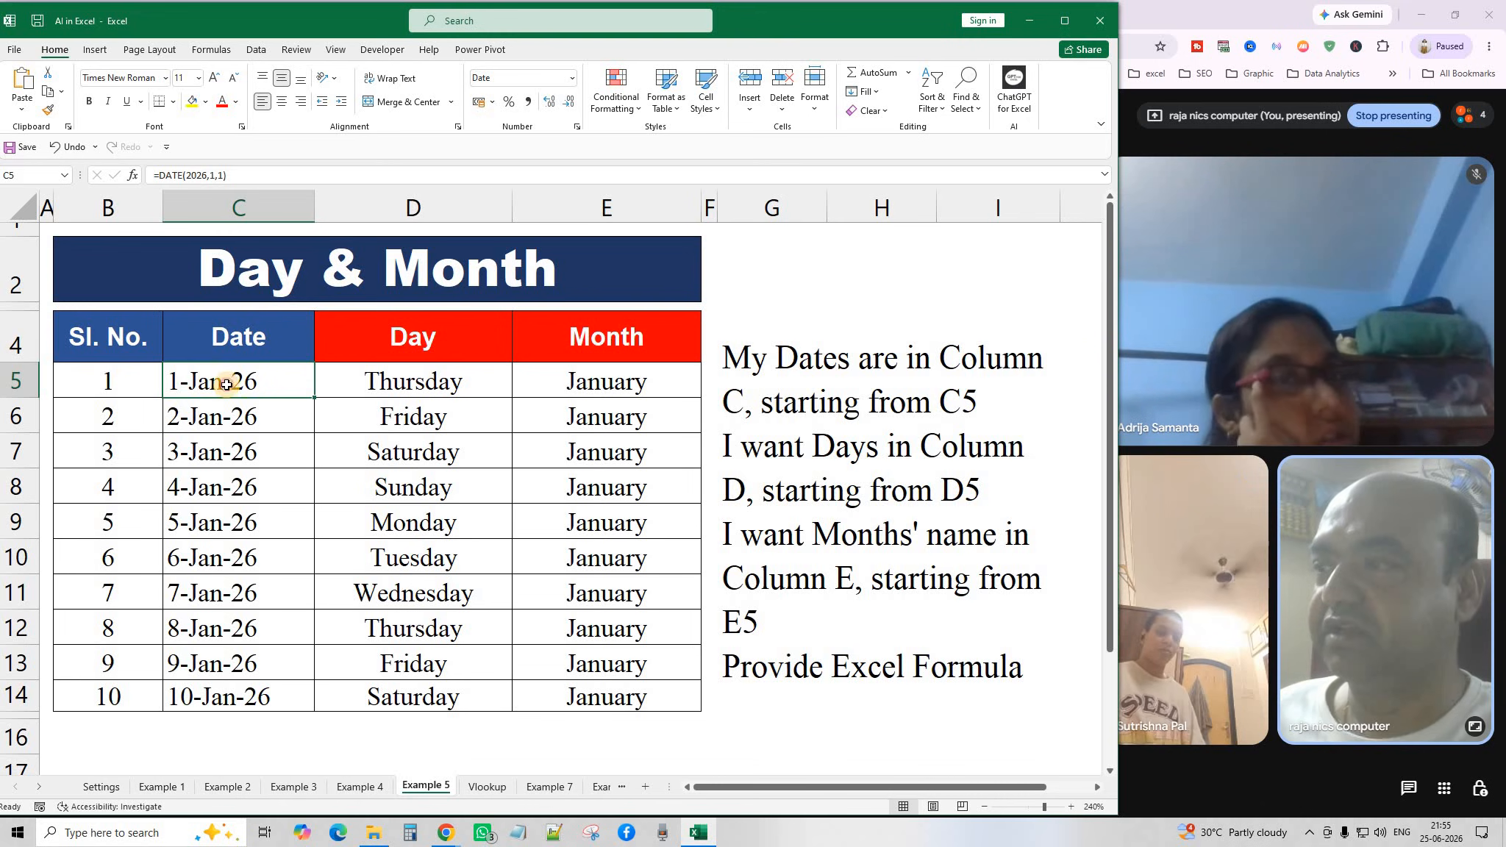
left_click(205, 427)
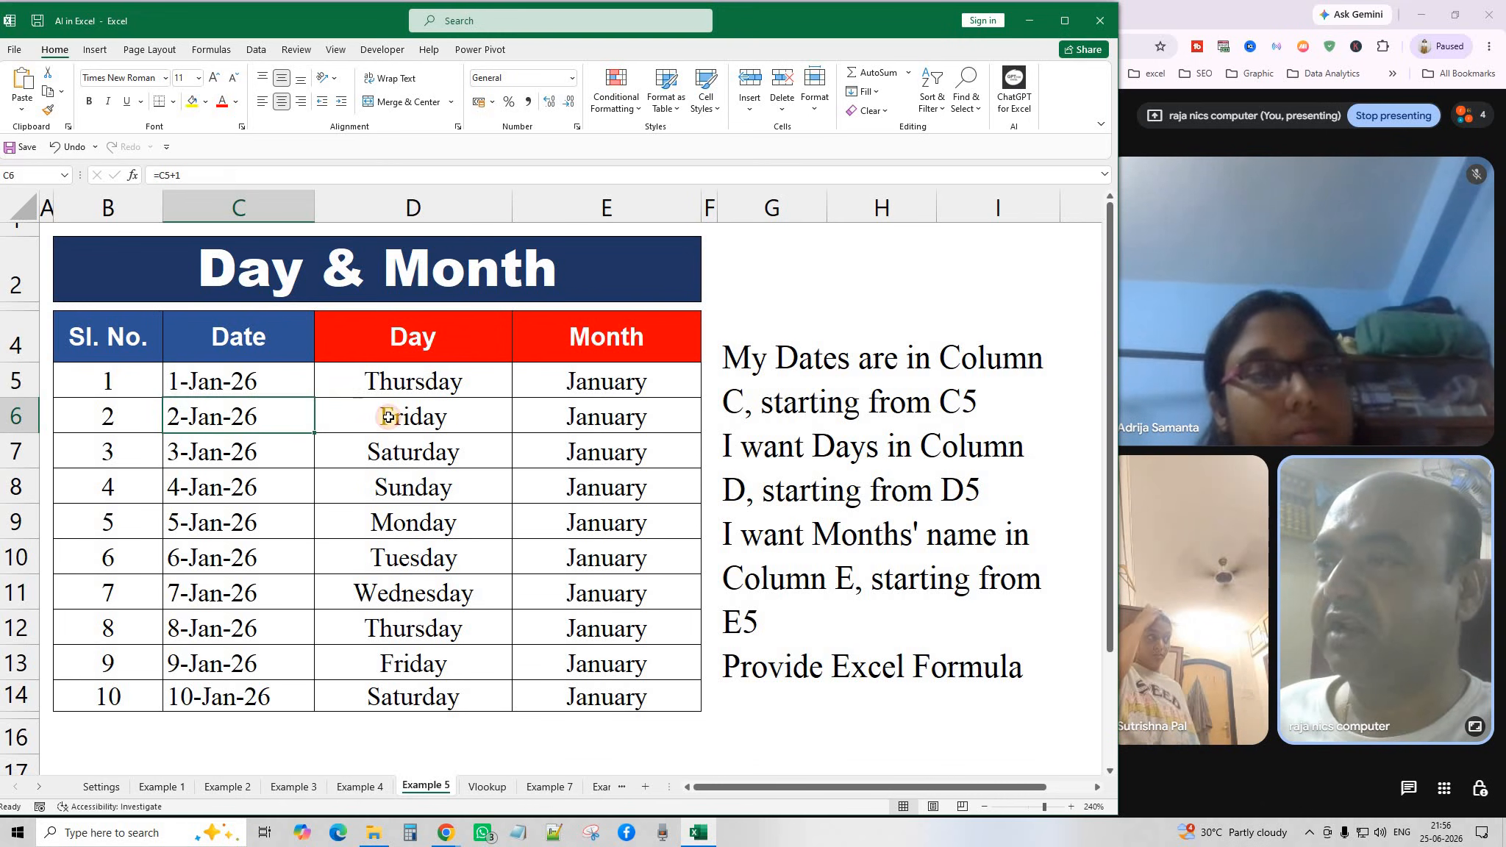
left_click(336, 380)
left_click(623, 383)
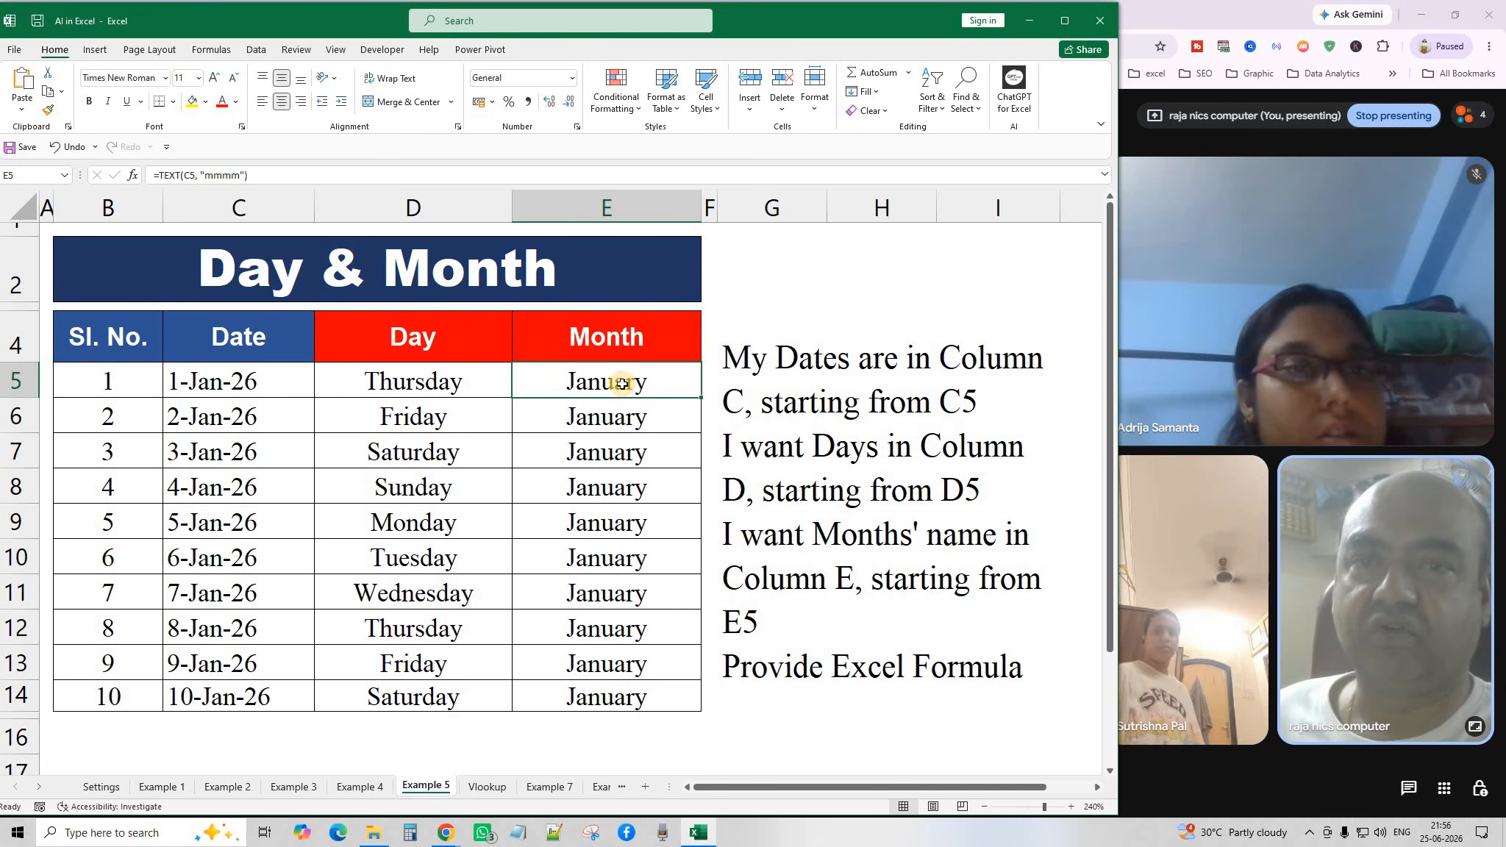
left_click_drag(614, 671, 610, 691)
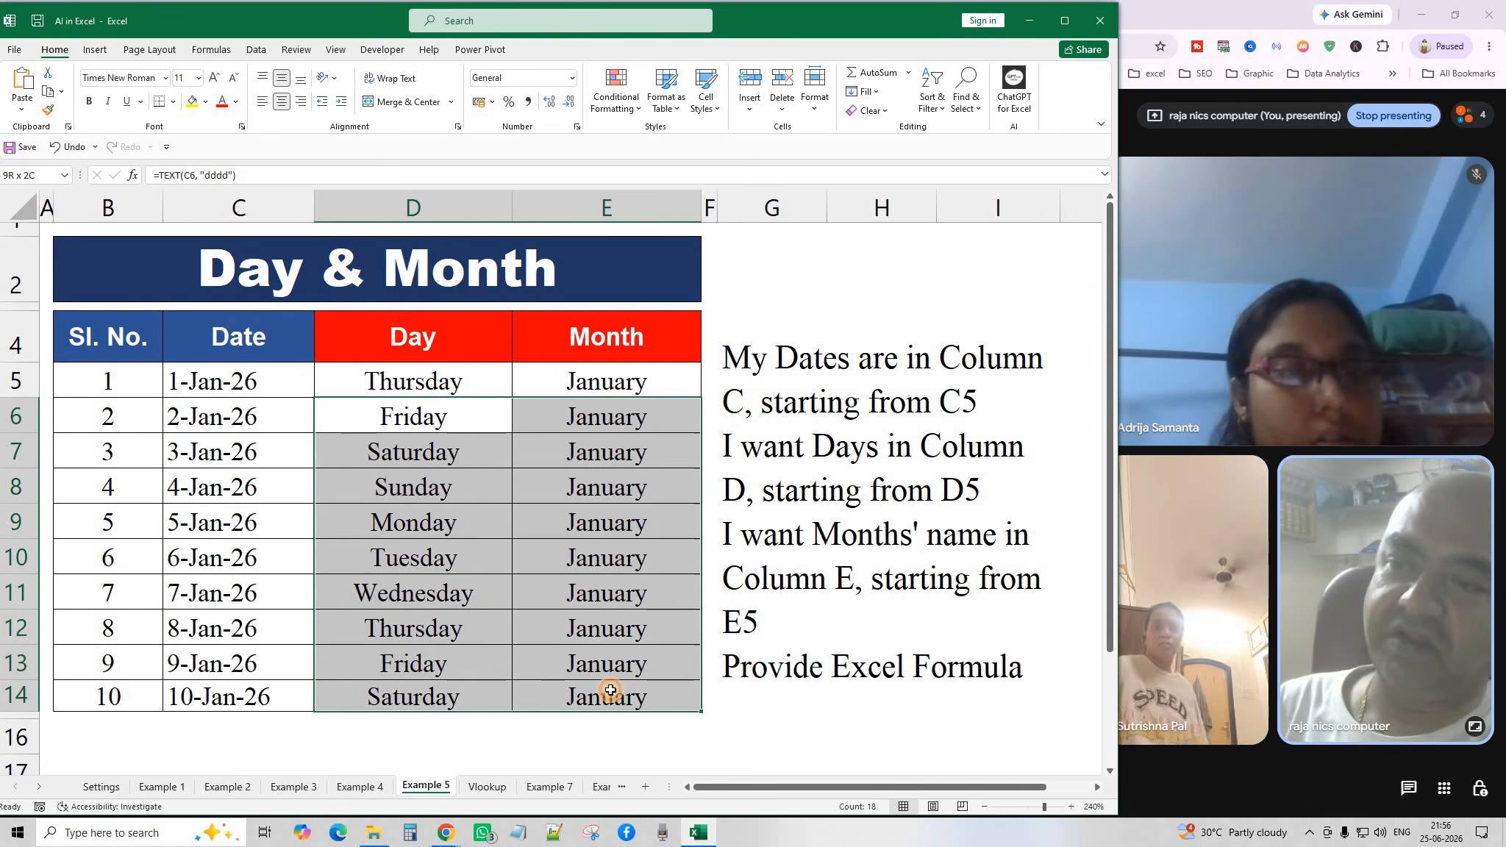
key("Delete")
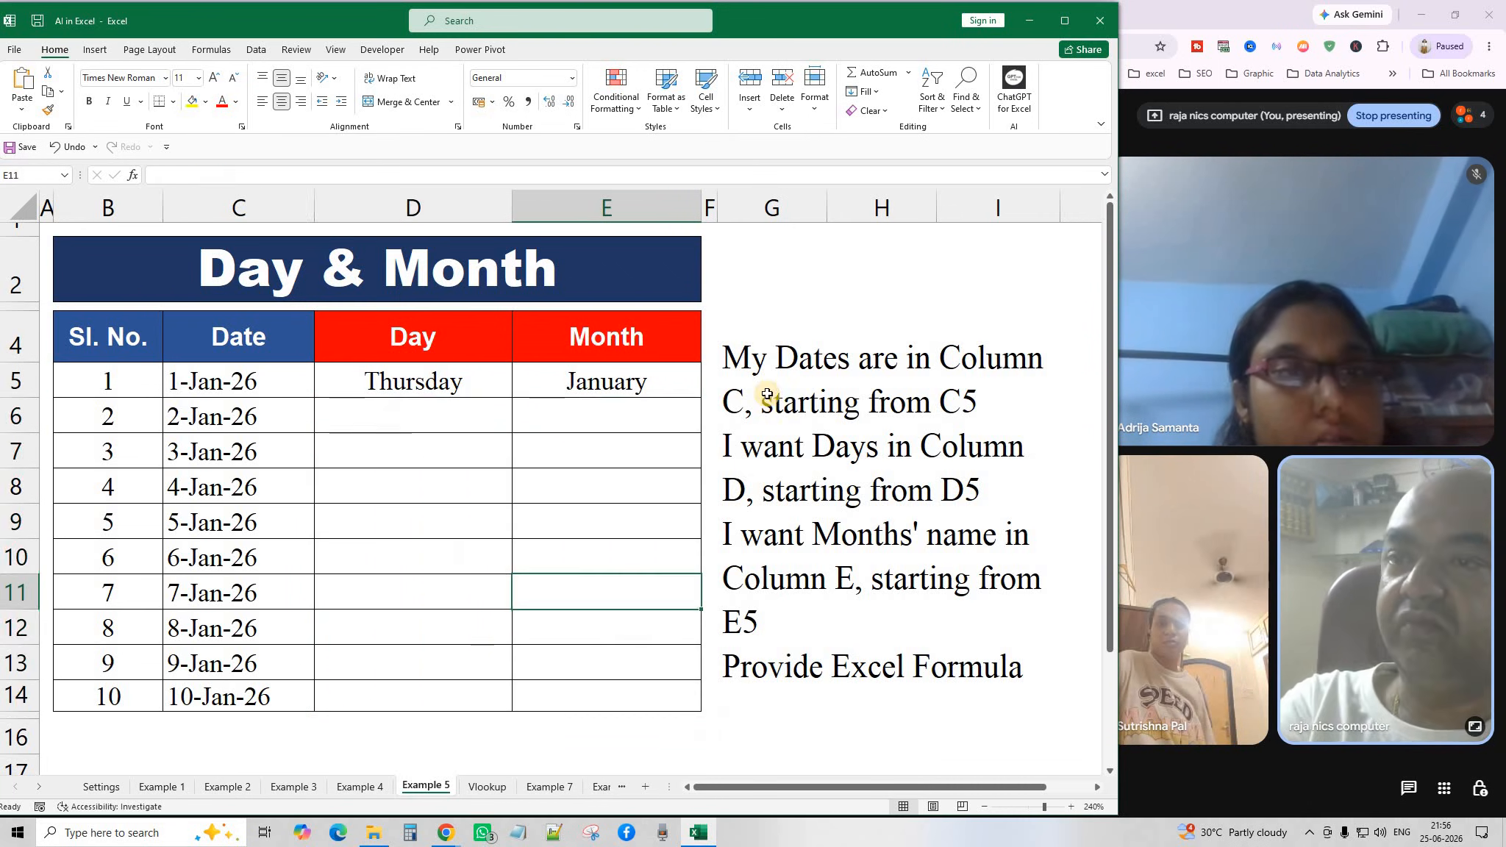
left_click(773, 384)
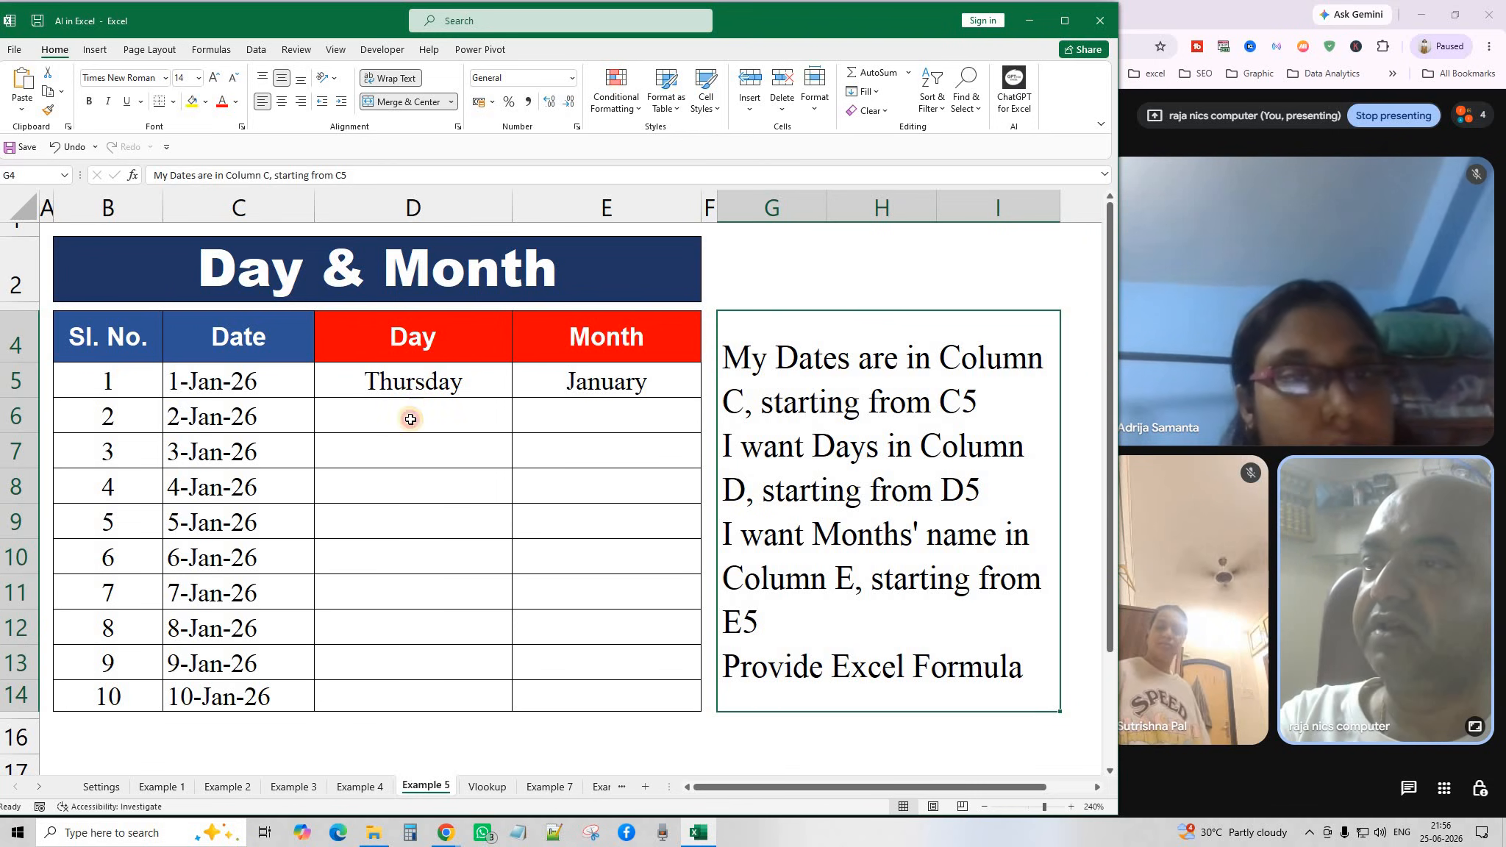
left_click(409, 391)
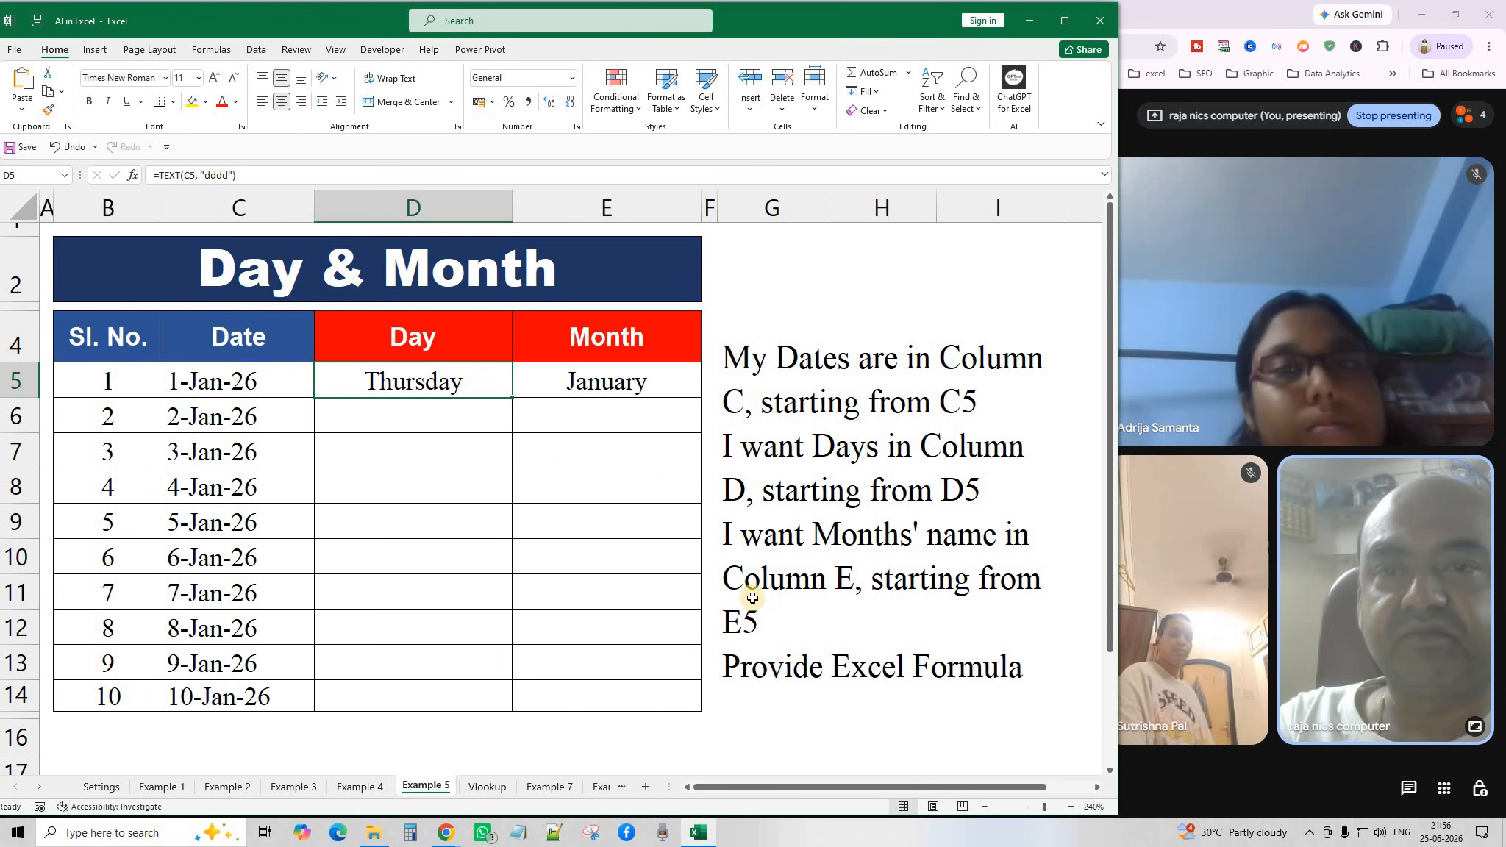
left_click(866, 459)
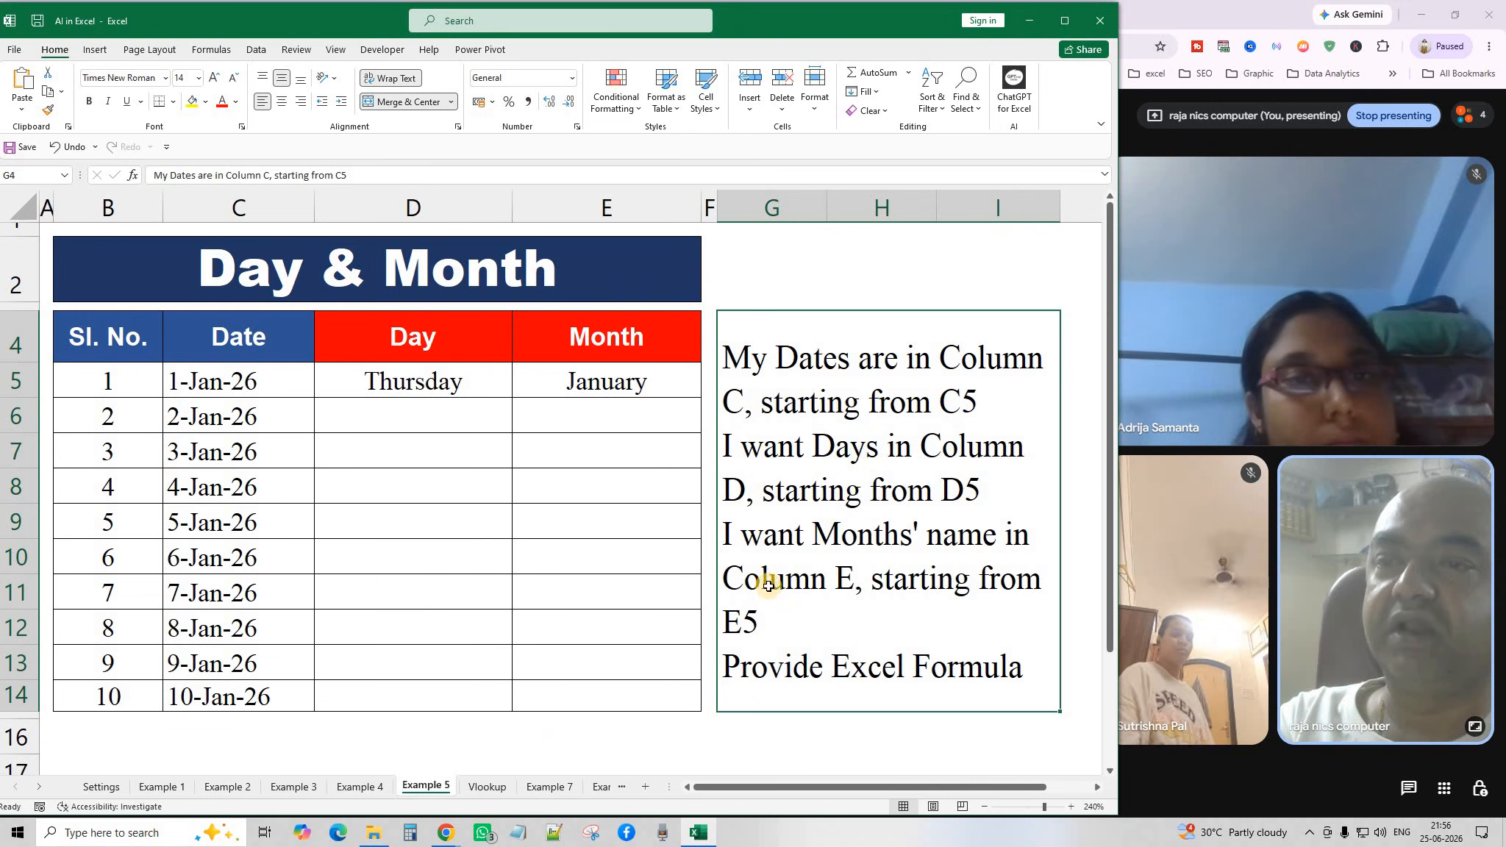
left_click(442, 841)
left_click(583, 725)
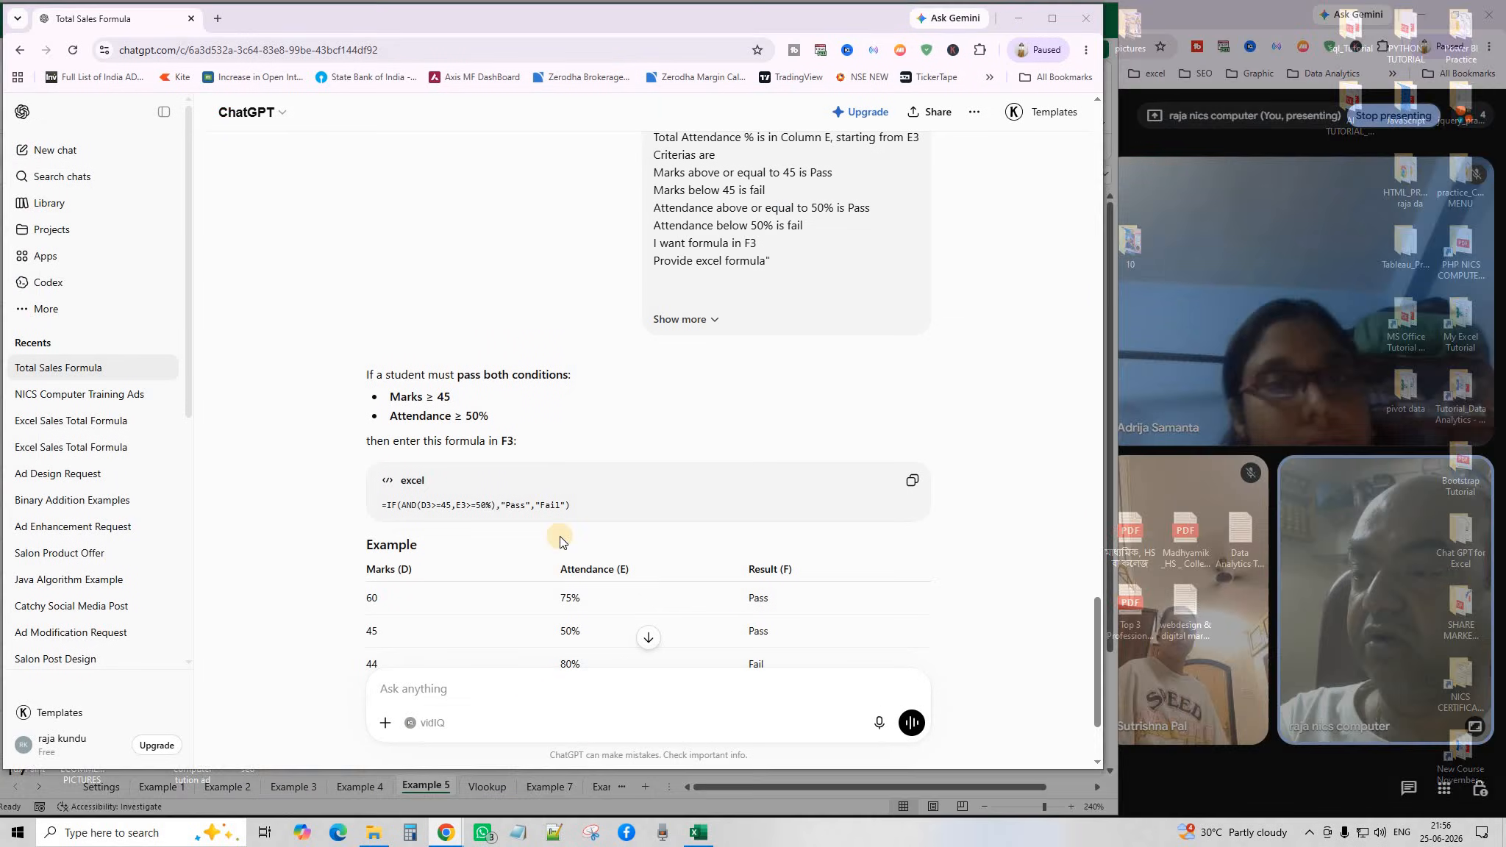
scroll(510, 667, "down", 3)
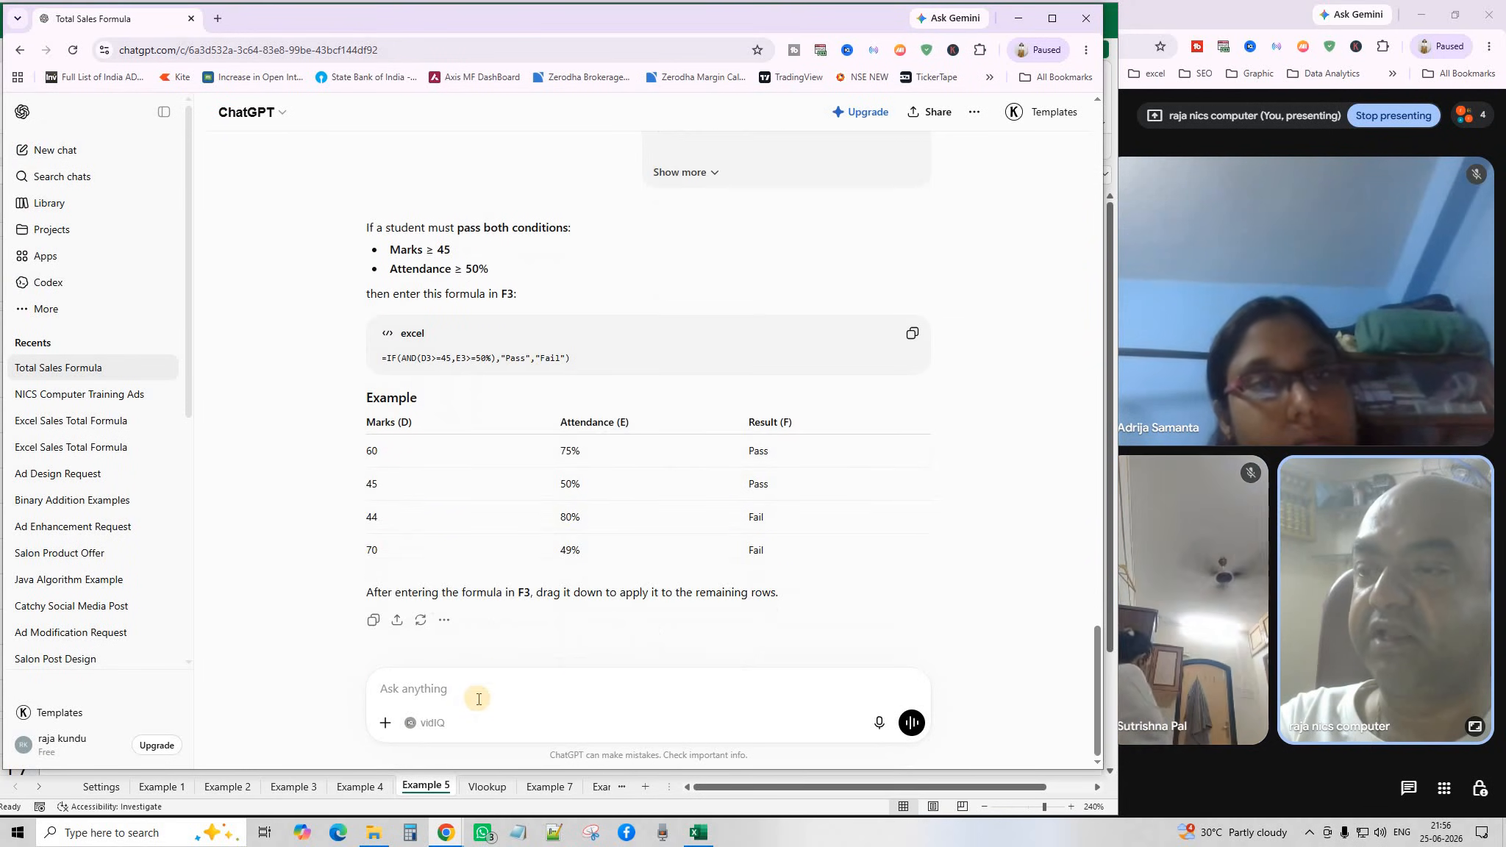
left_click(1018, 20)
left_click(434, 379)
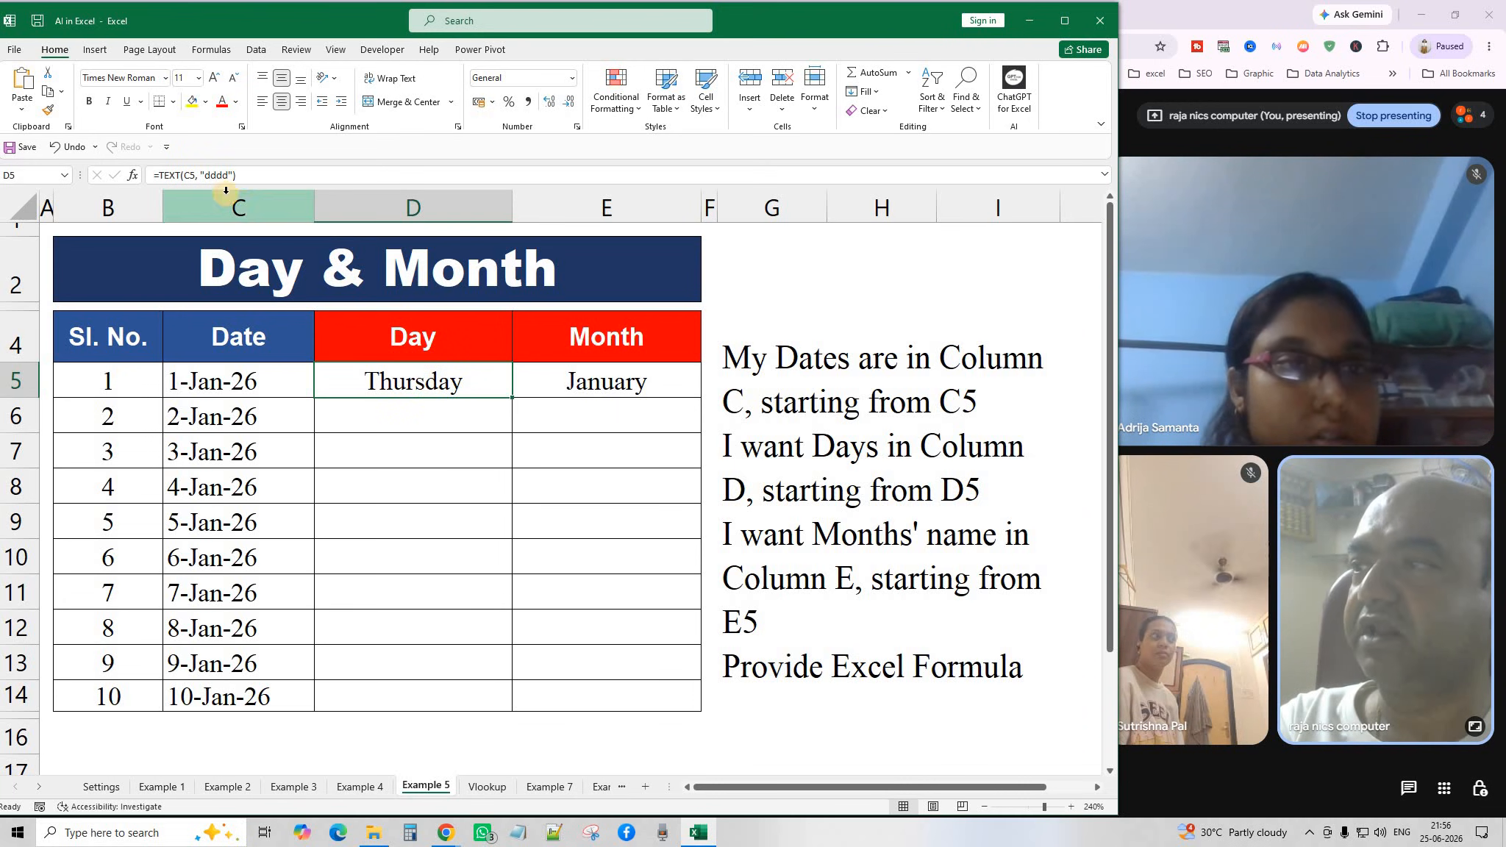
Try re-pointing D5's TEXT formula at D7, D8 and D6, discarding each edit.
left_click_drag(242, 175, 128, 167)
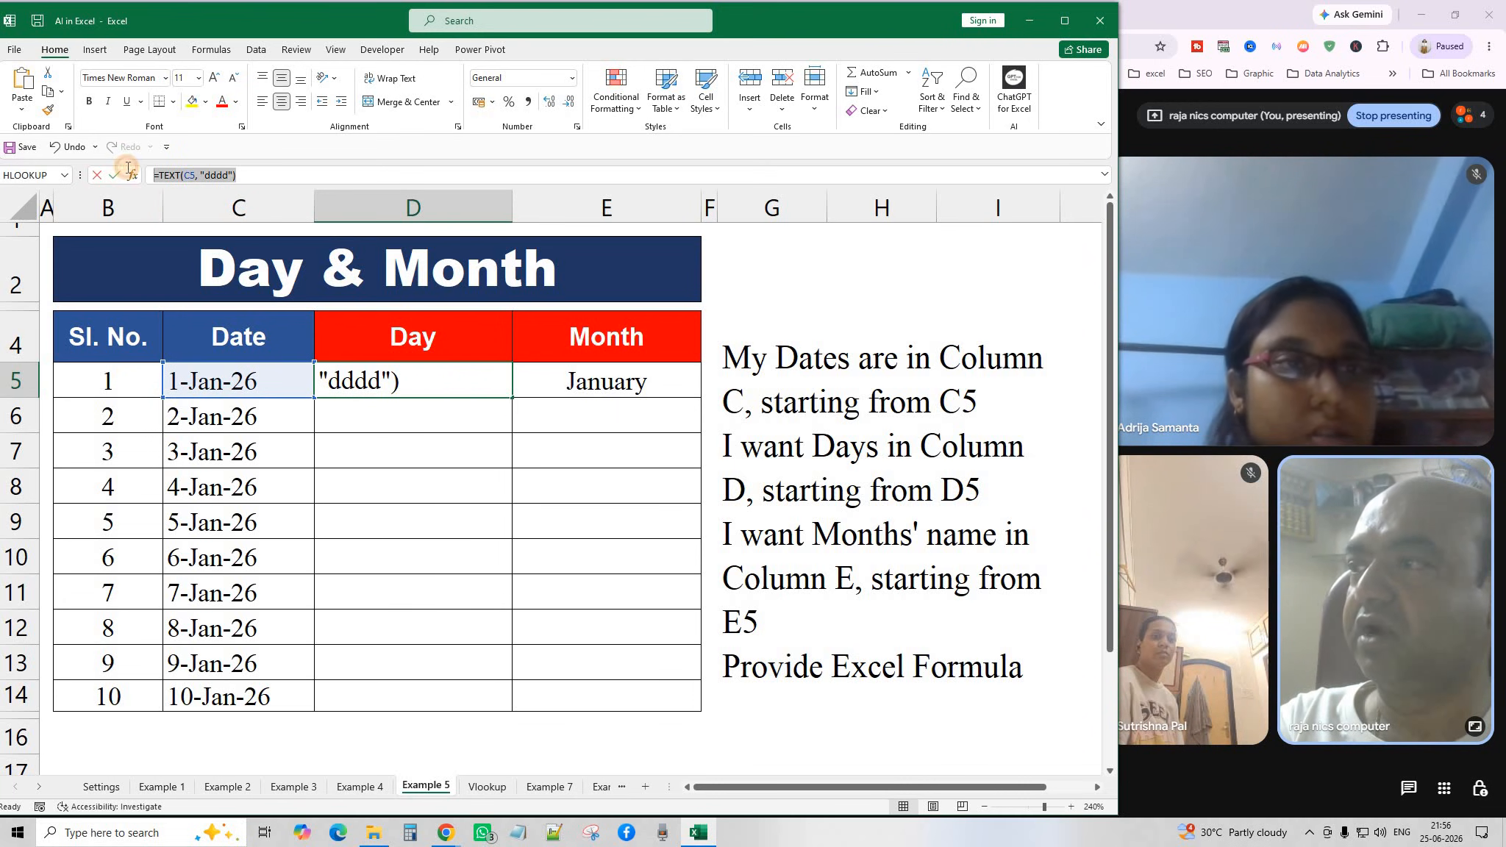
type("=")
left_click(435, 440)
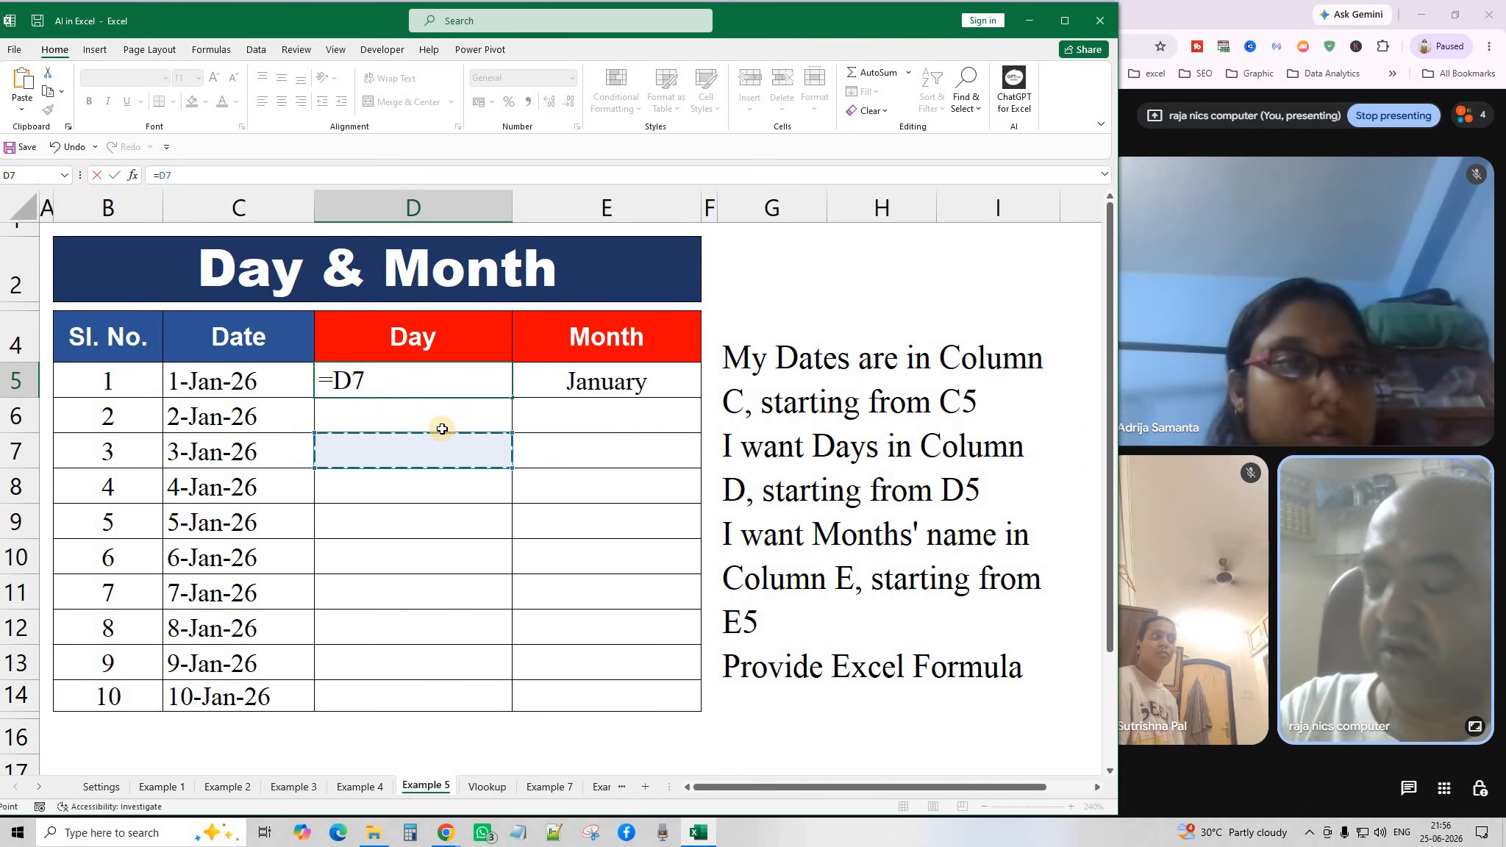
left_click(450, 488)
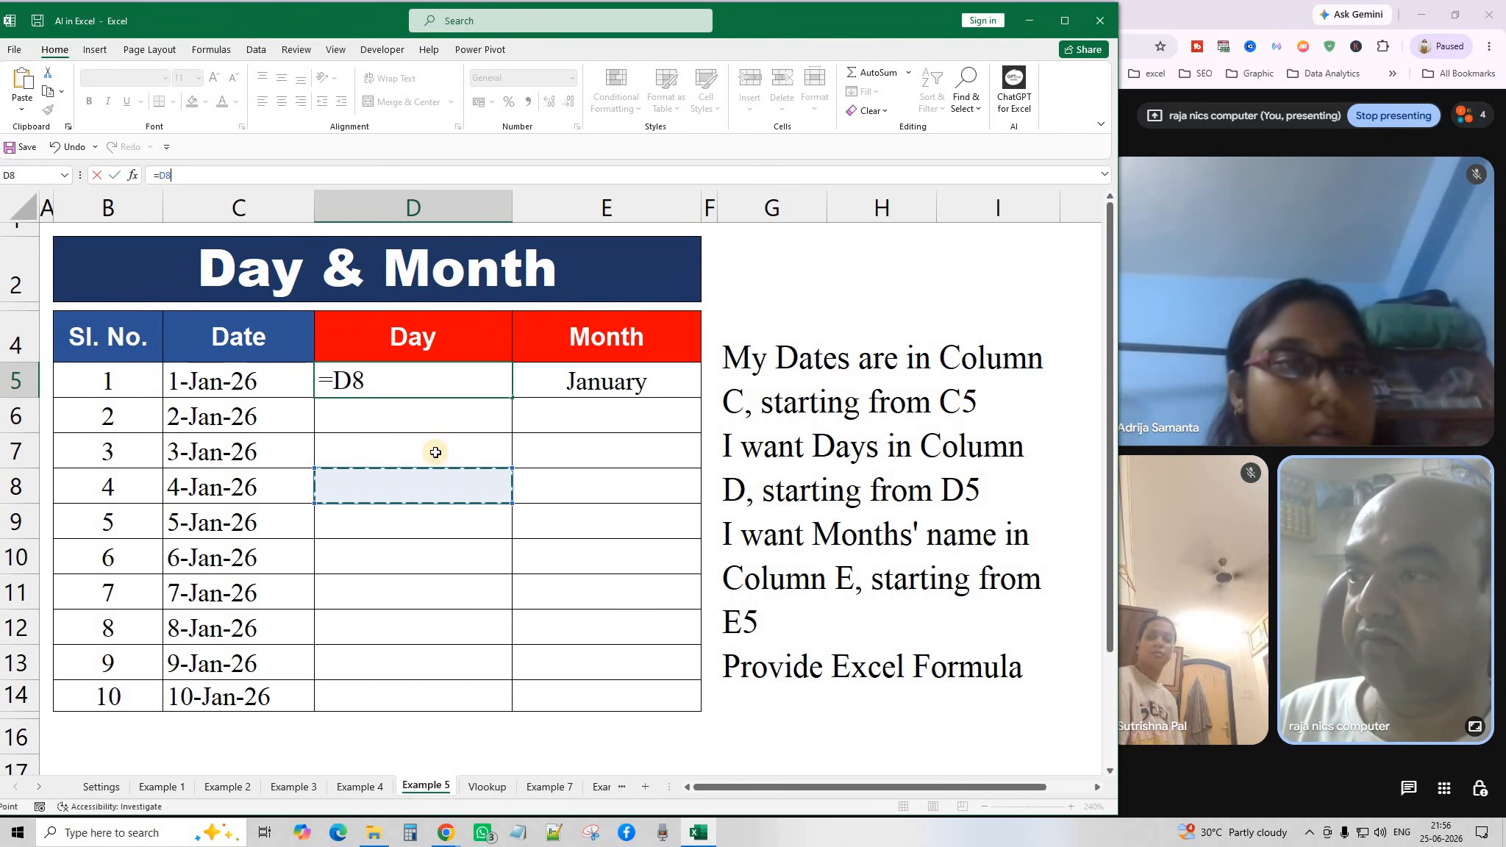
key("Escape")
left_click(448, 615)
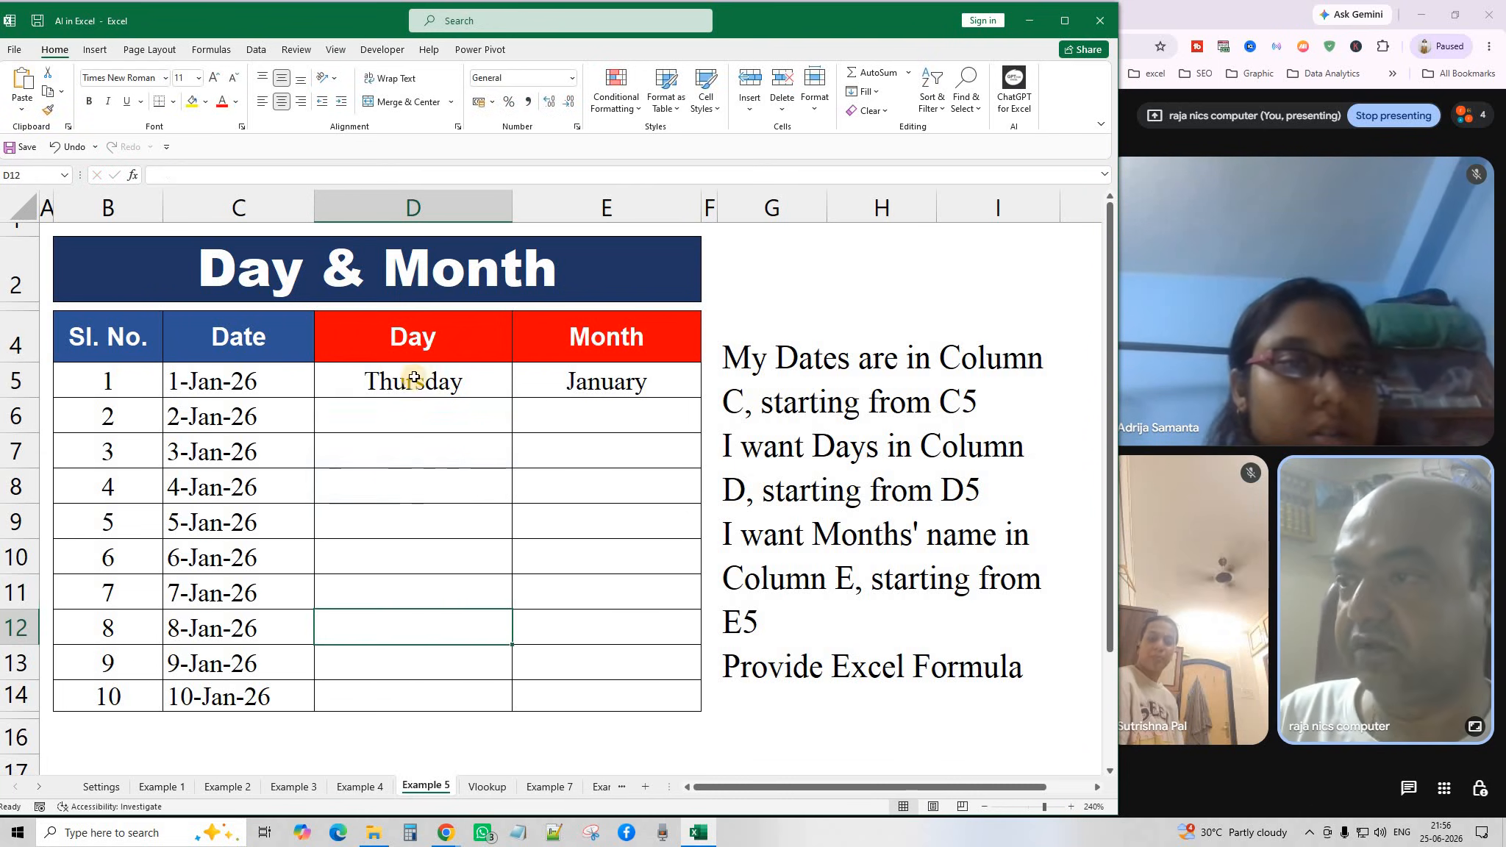
left_click(414, 377)
left_click_drag(236, 175, 133, 179)
key("ctrl+c")
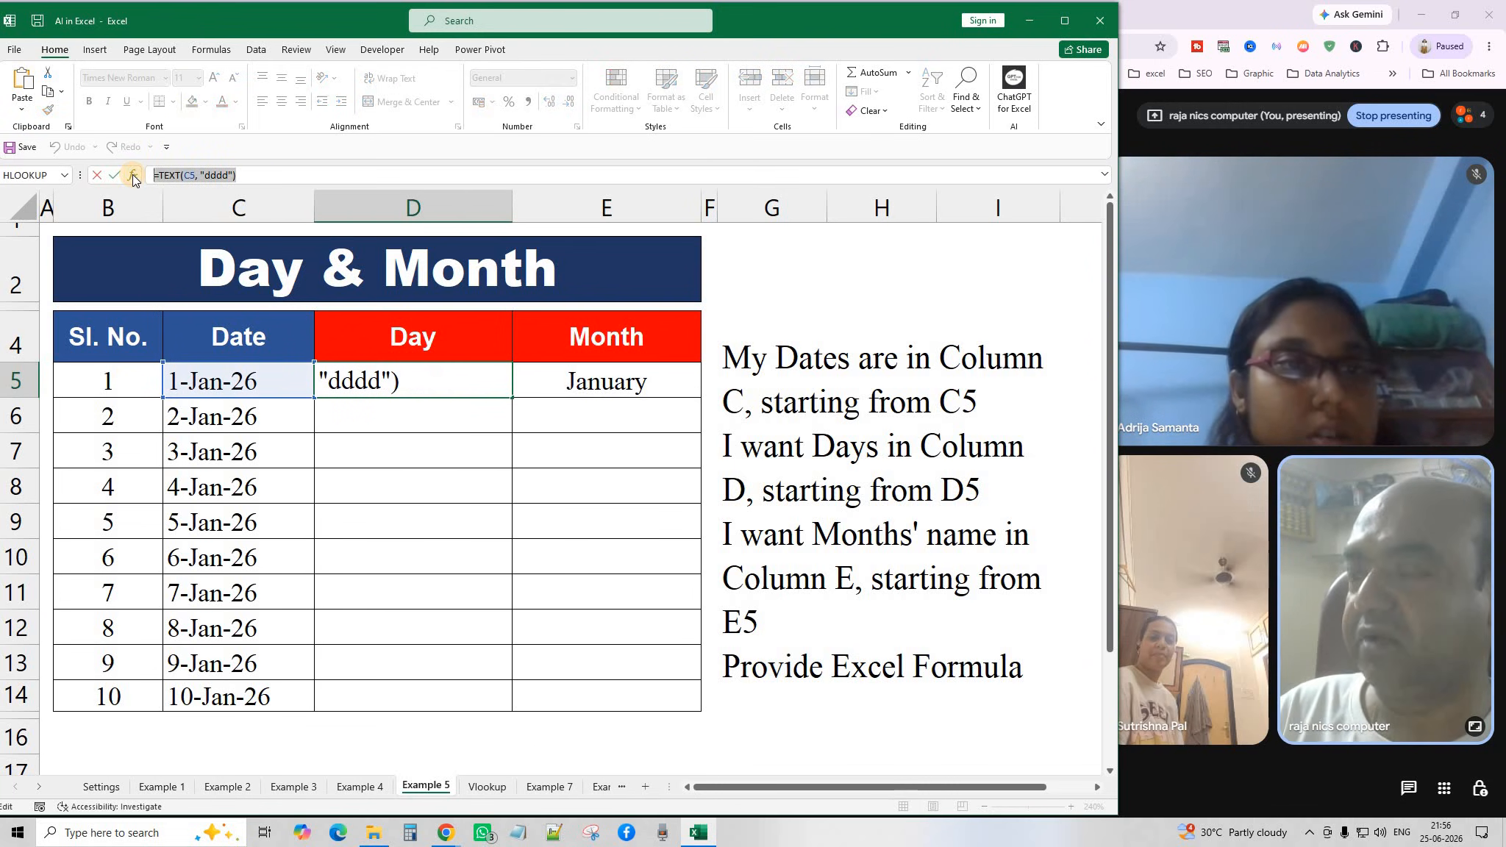
type("=")
key("Down")
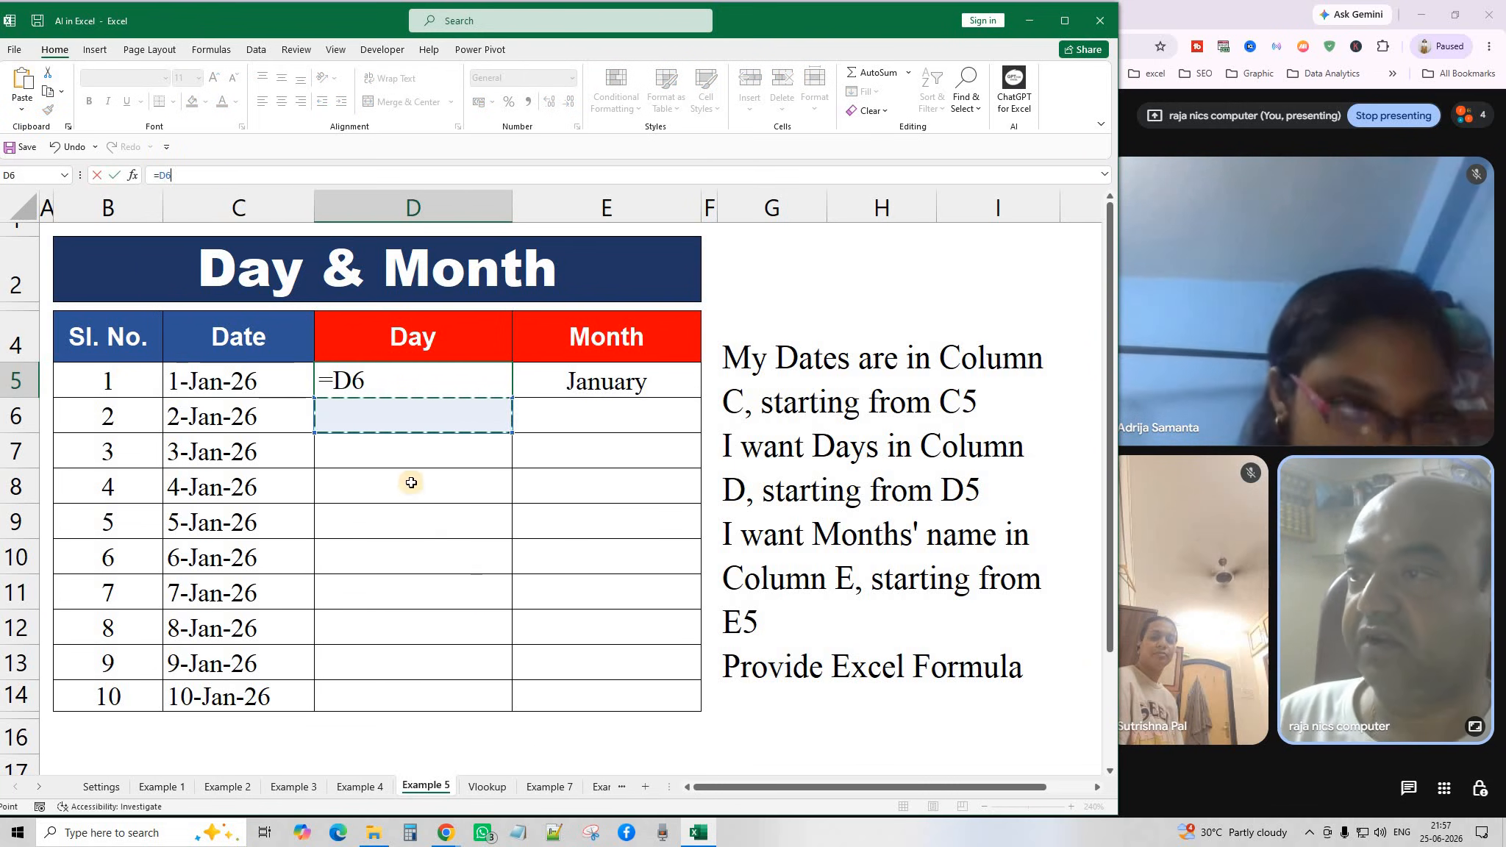
key("Escape")
Paste the day-name formula into D7, fill it to D14, then clear D7:D14 again.
left_click(421, 481)
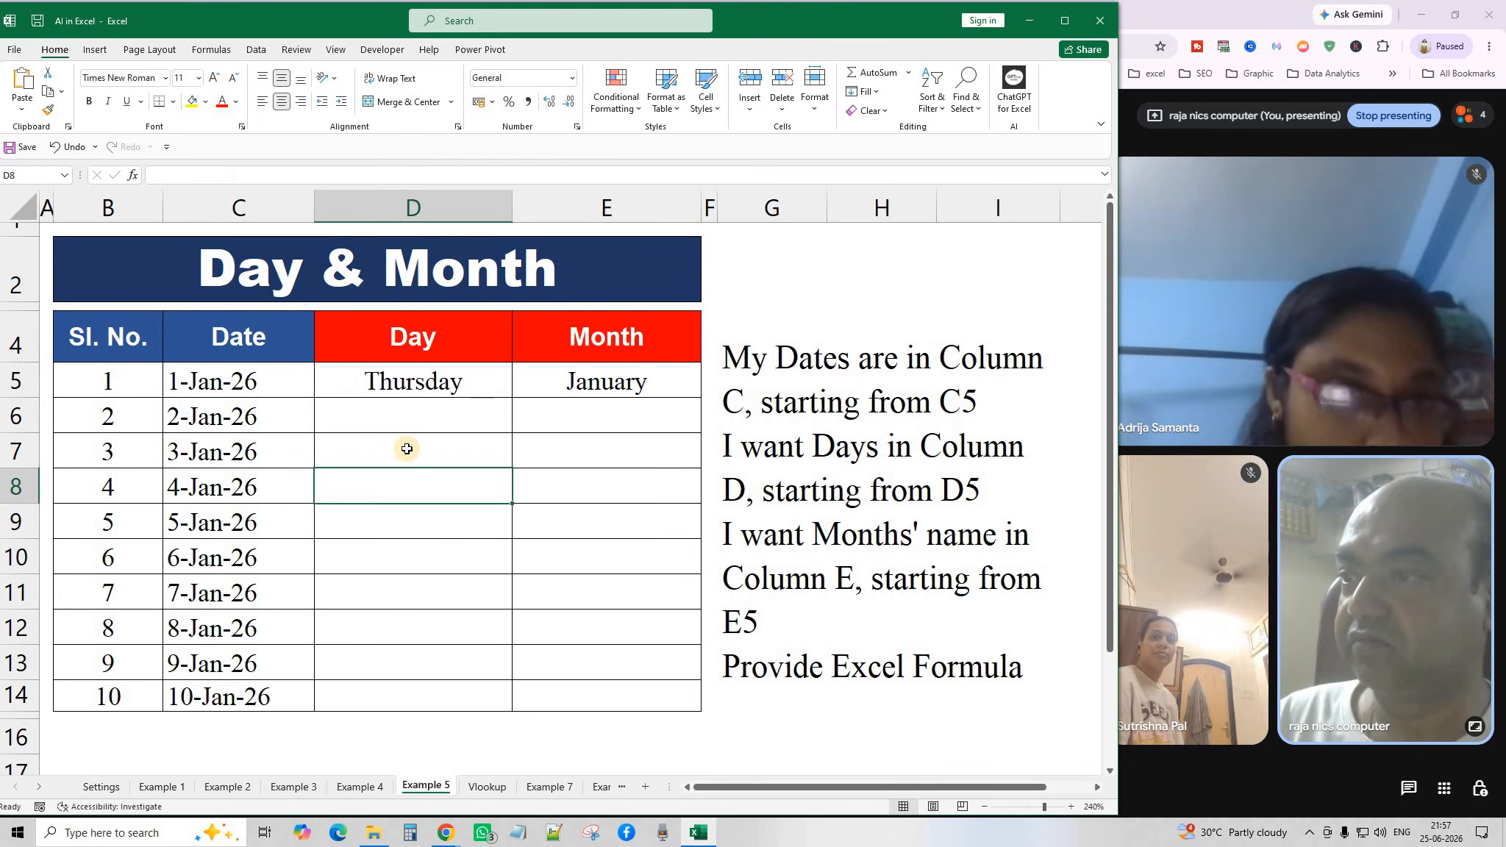
left_click(427, 457)
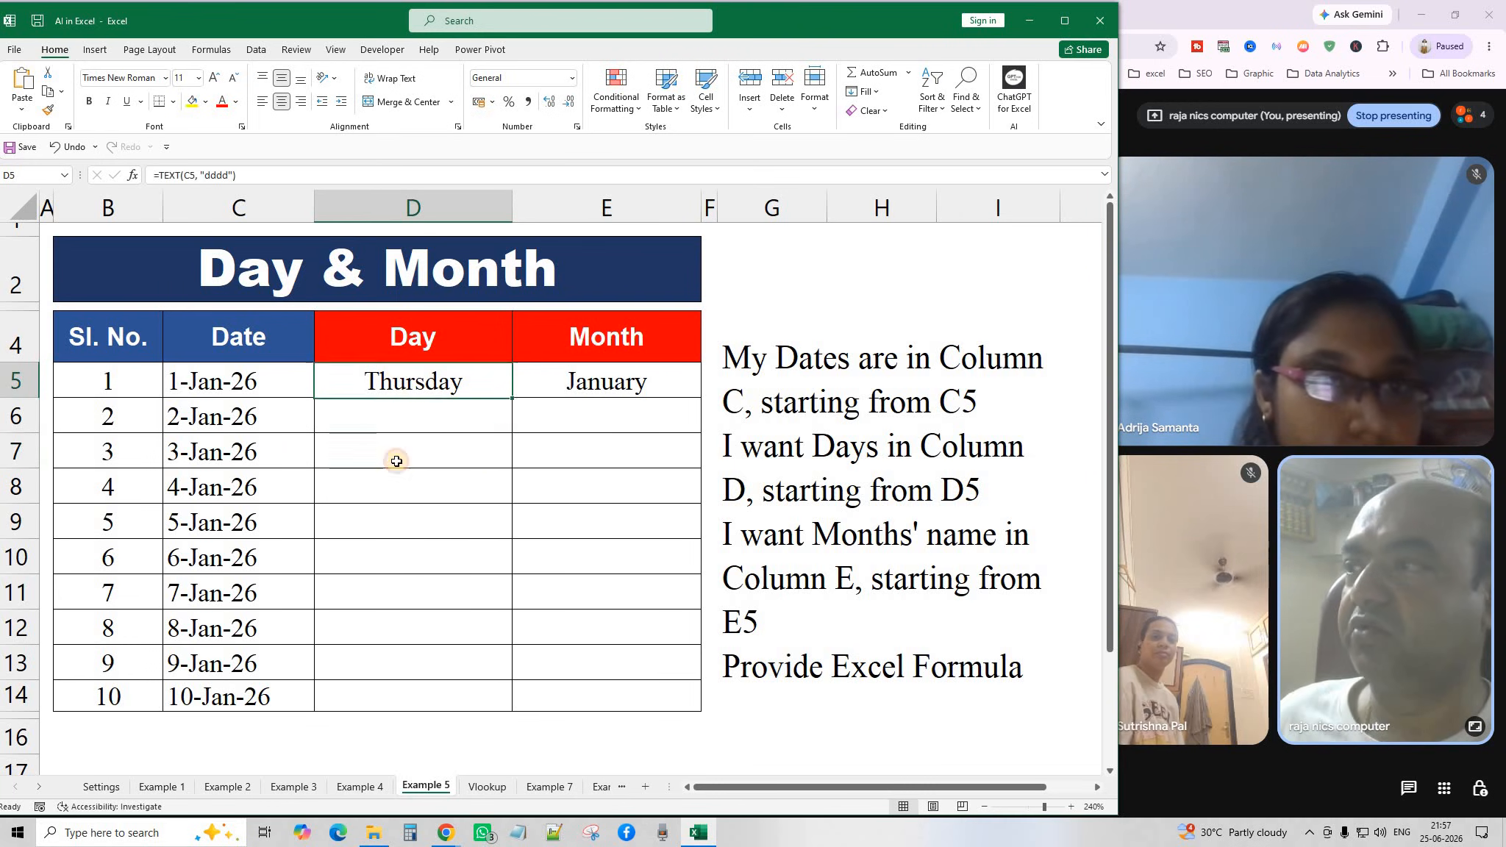
left_click(22, 82)
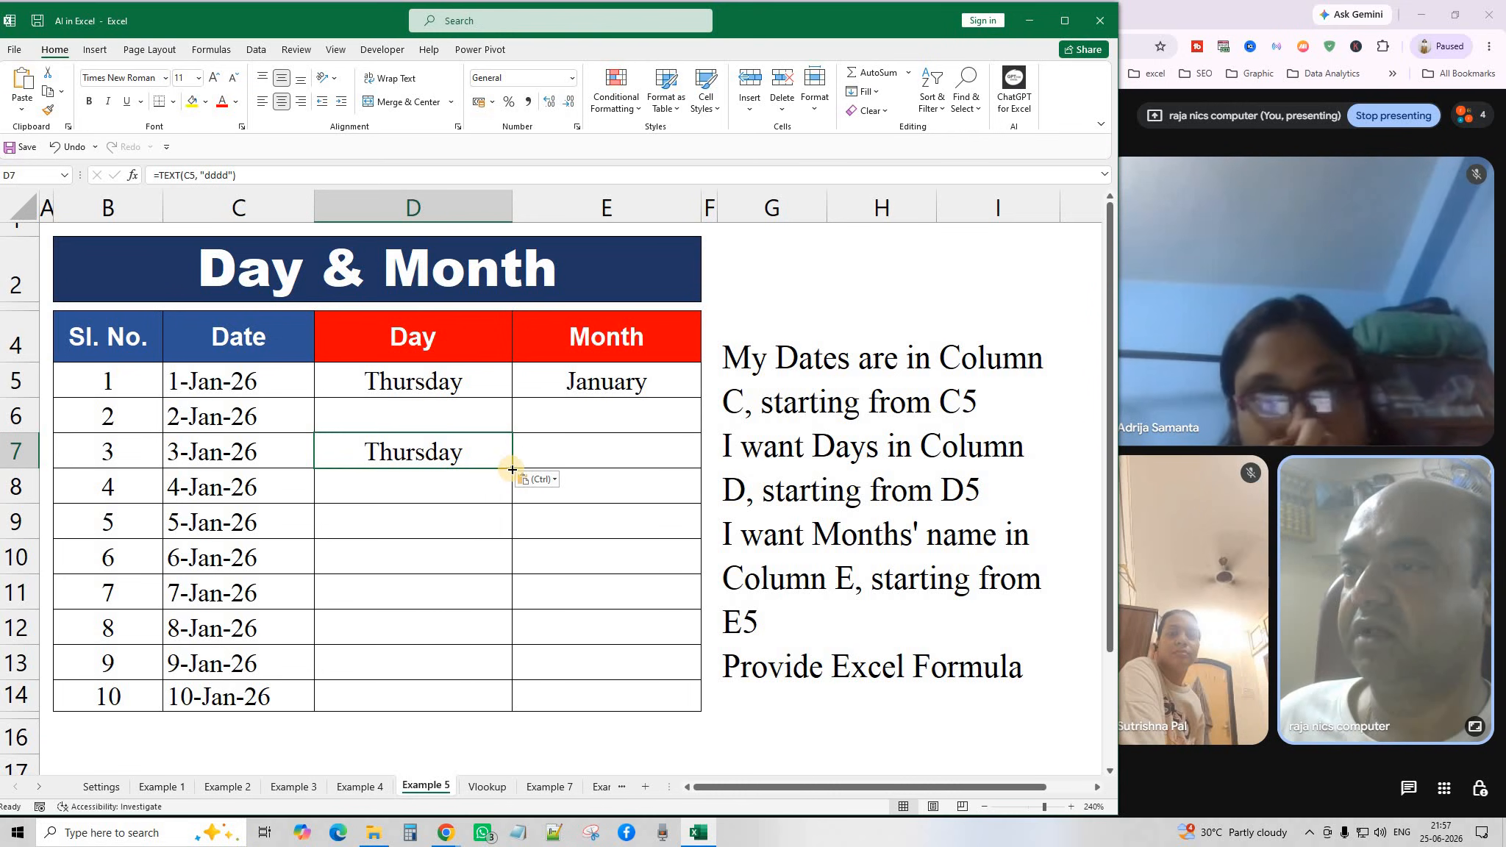
left_click_drag(512, 468, 508, 703)
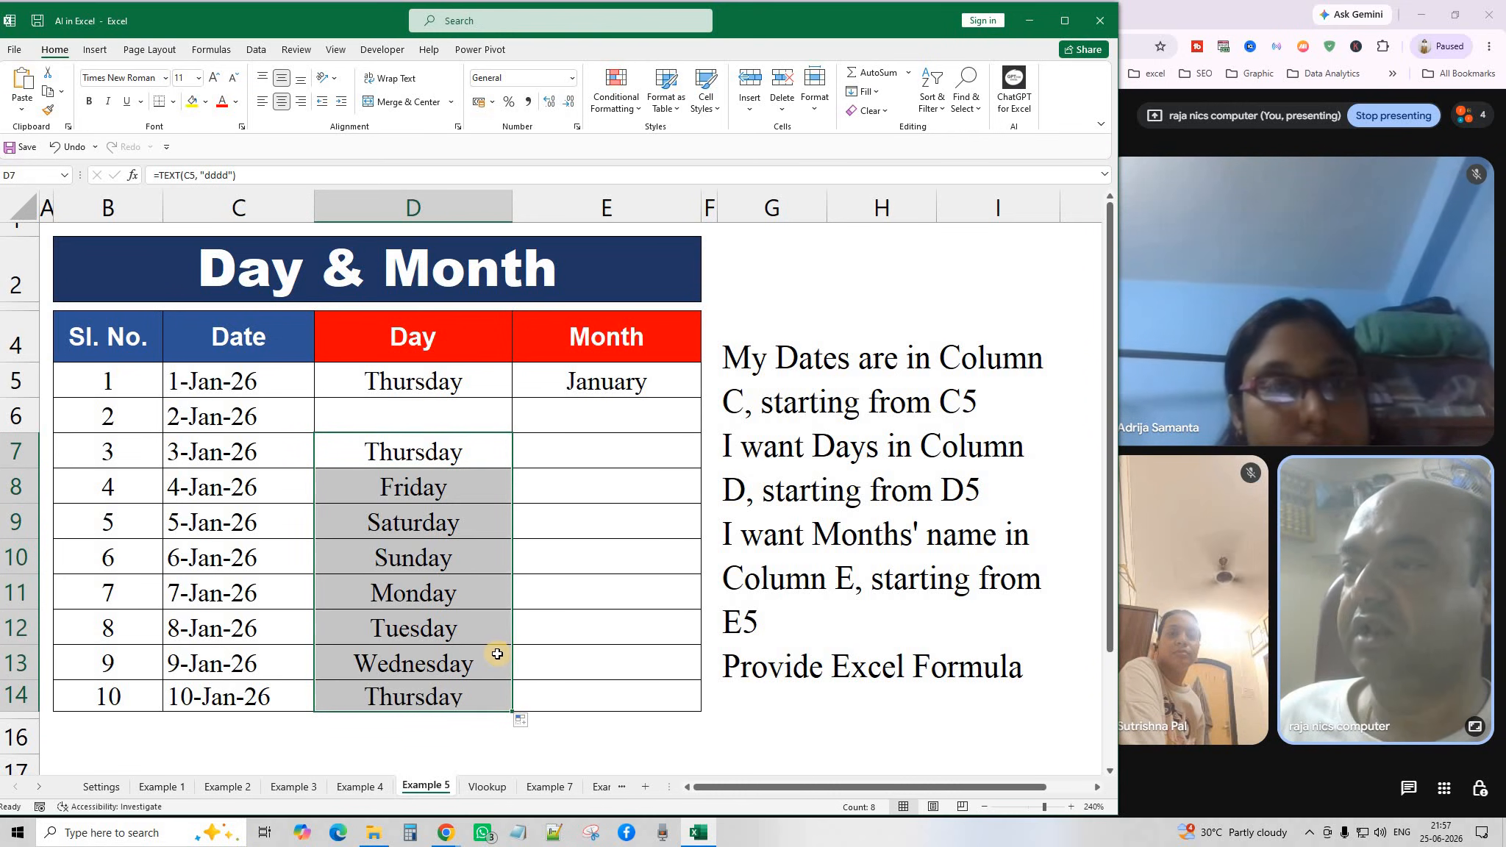
left_click_drag(447, 450, 434, 689)
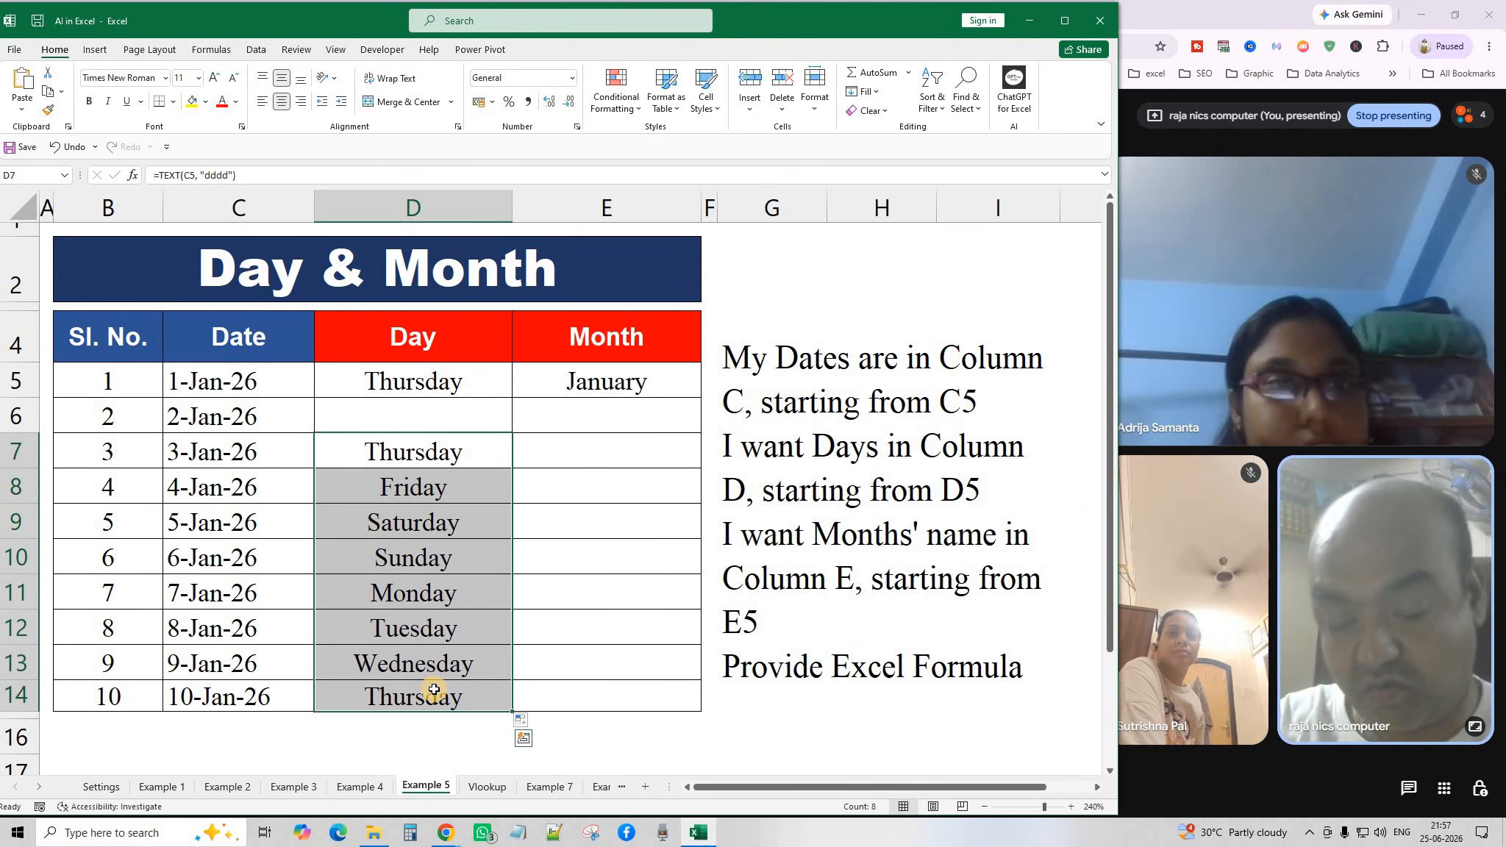
key("Delete")
left_click(407, 379)
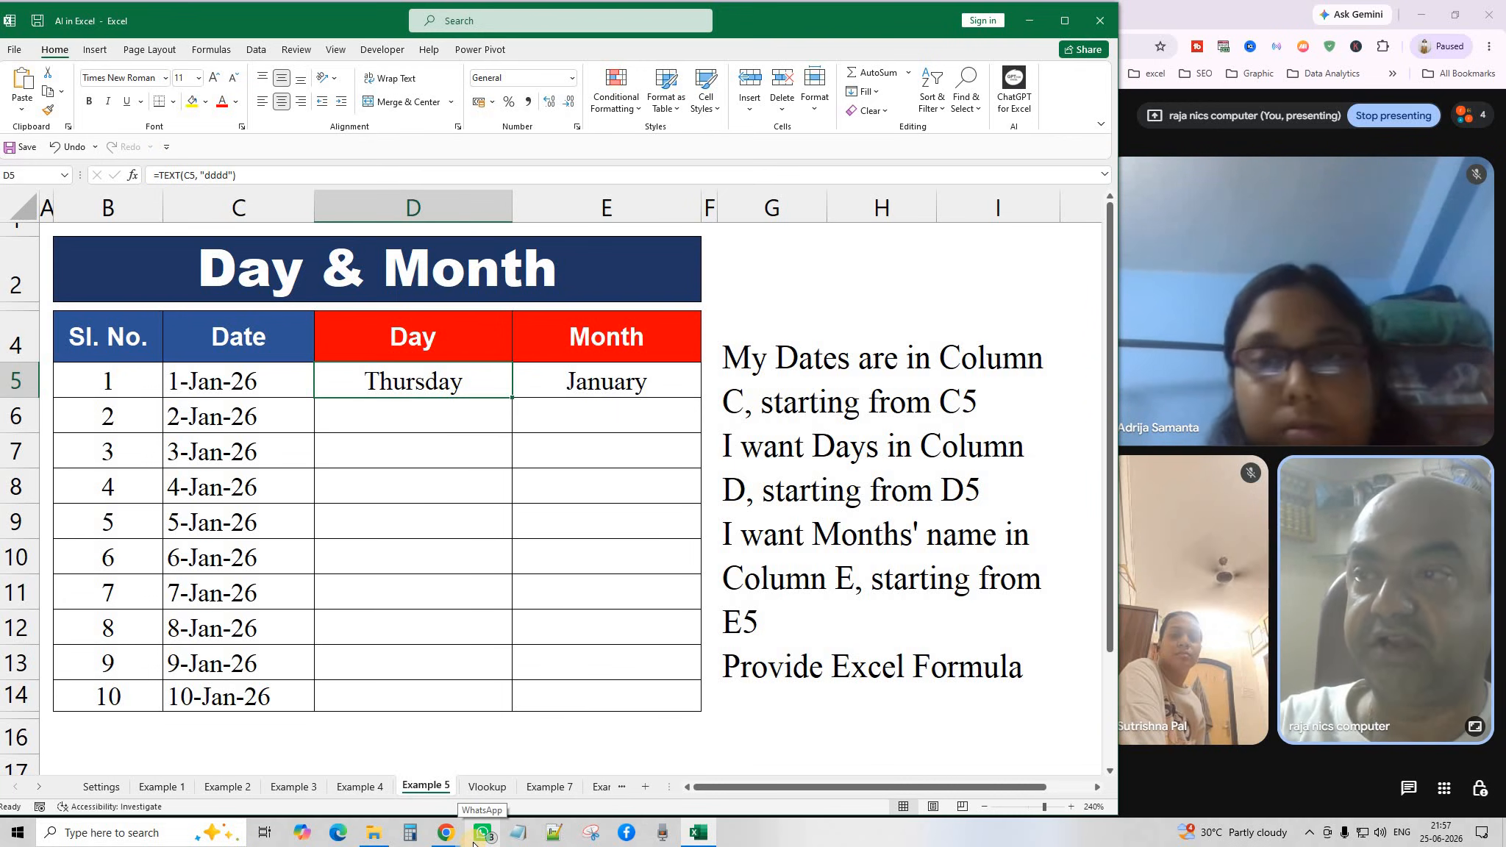
Glance at the Total Sales Formula chat in ChatGPT, then return to Excel's Vlookup sheet.
left_click(605, 382)
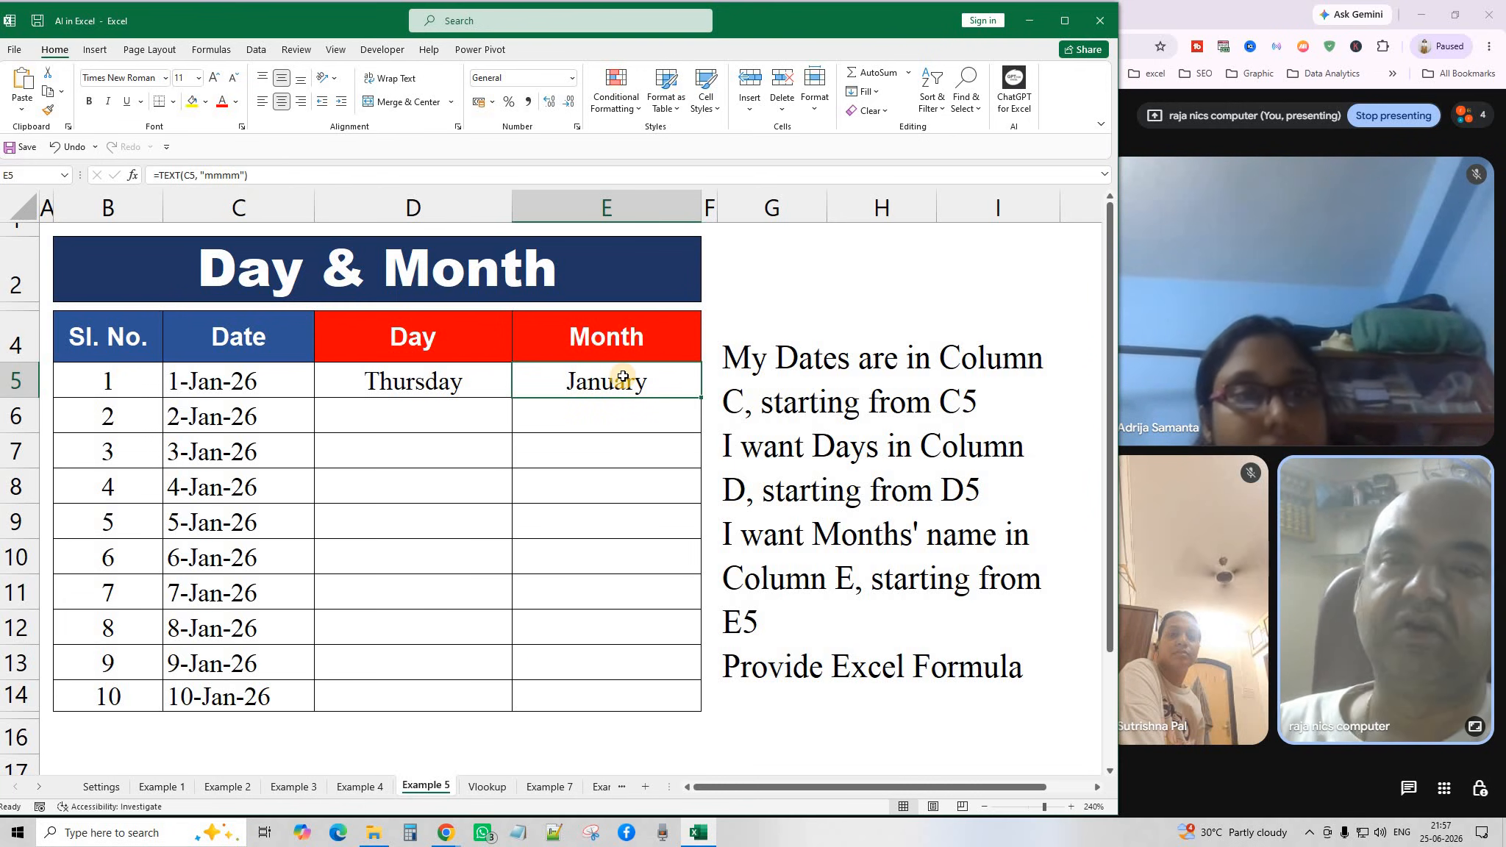
left_click(861, 581)
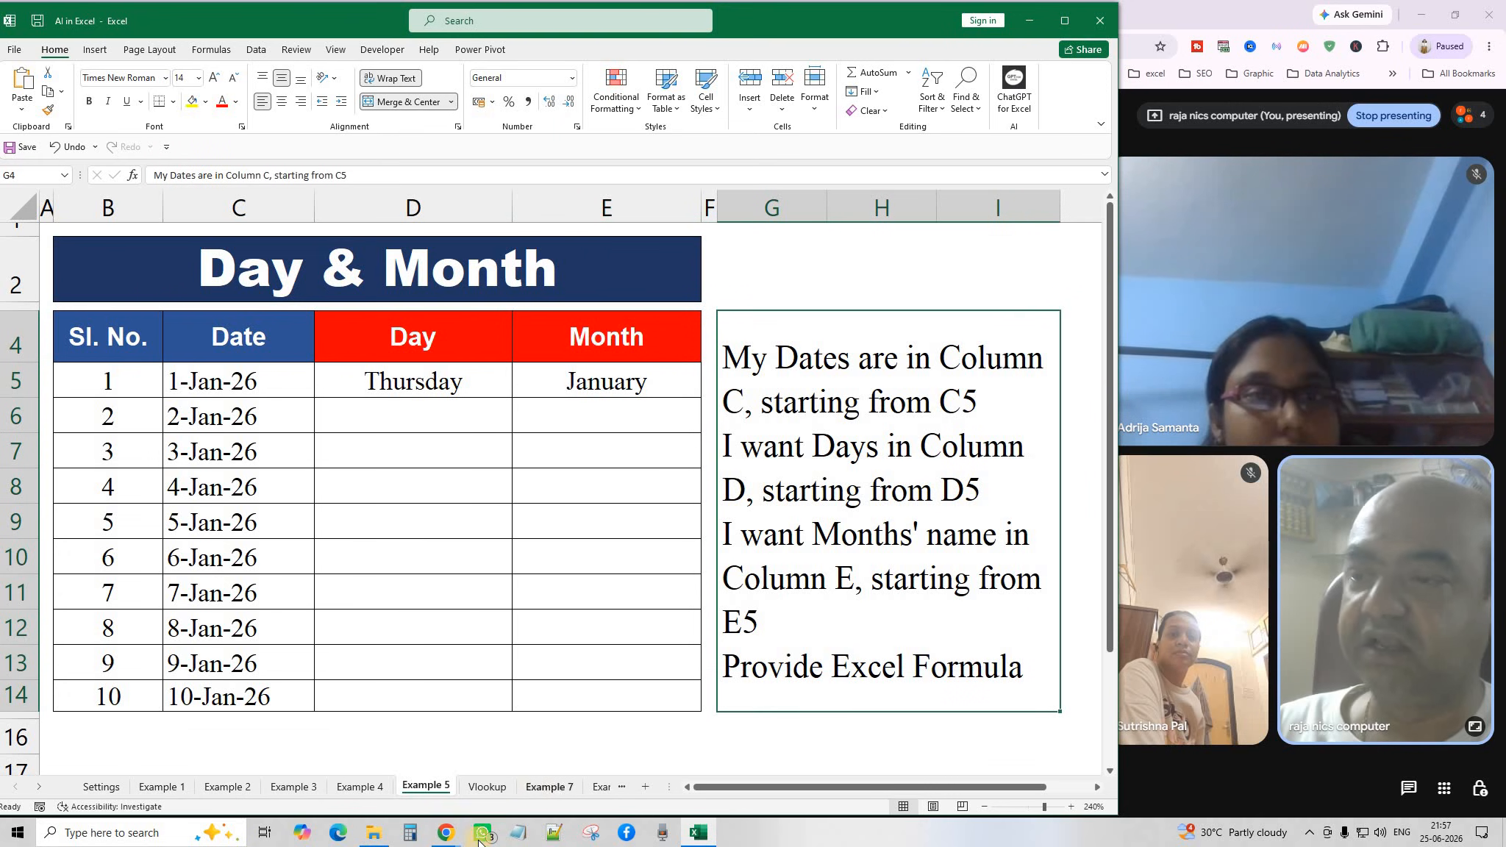
left_click(446, 833)
left_click(572, 721)
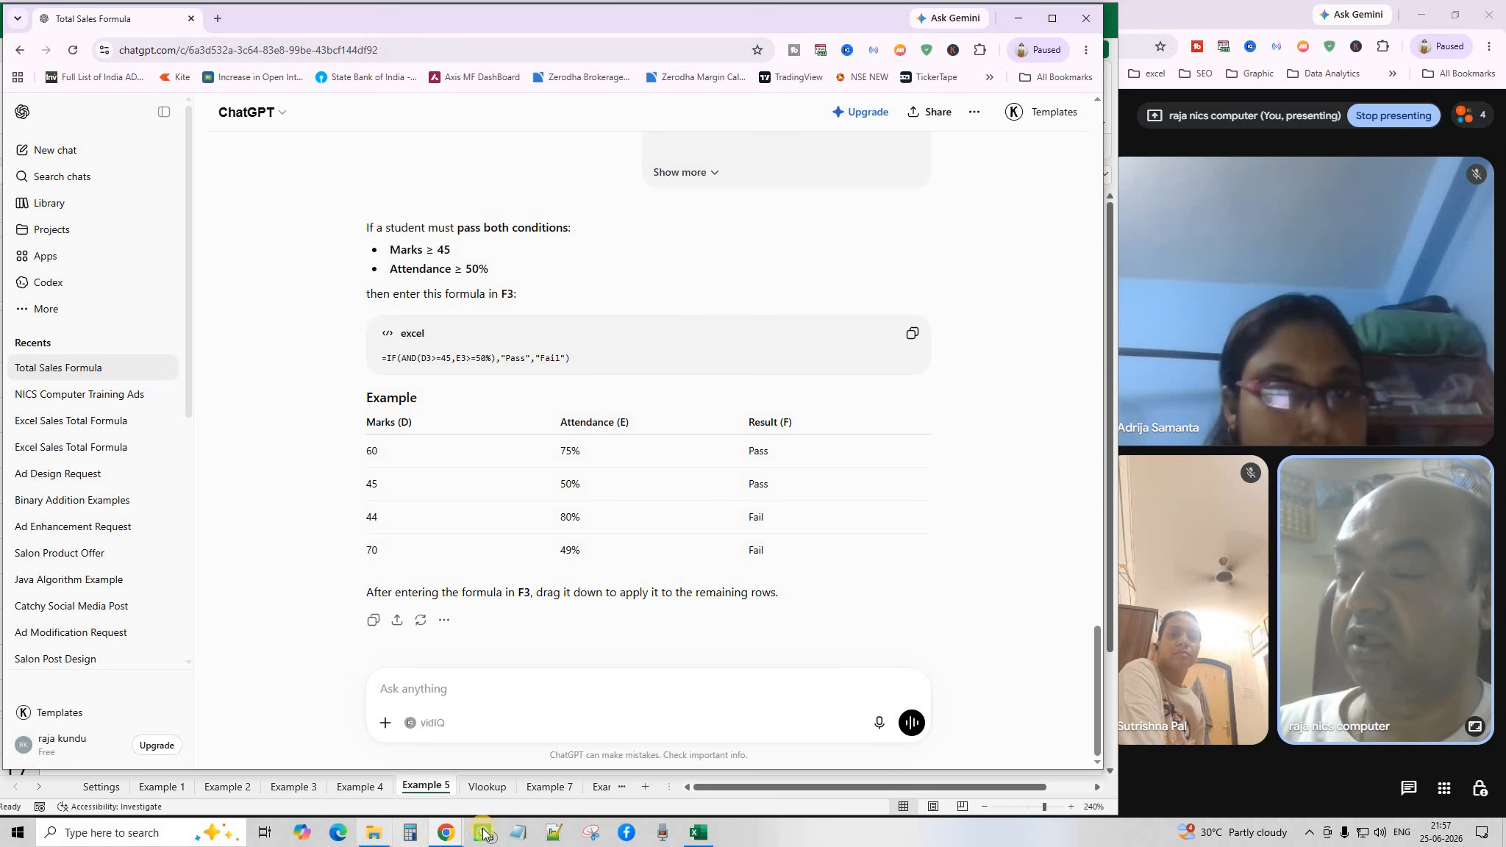
left_click(698, 832)
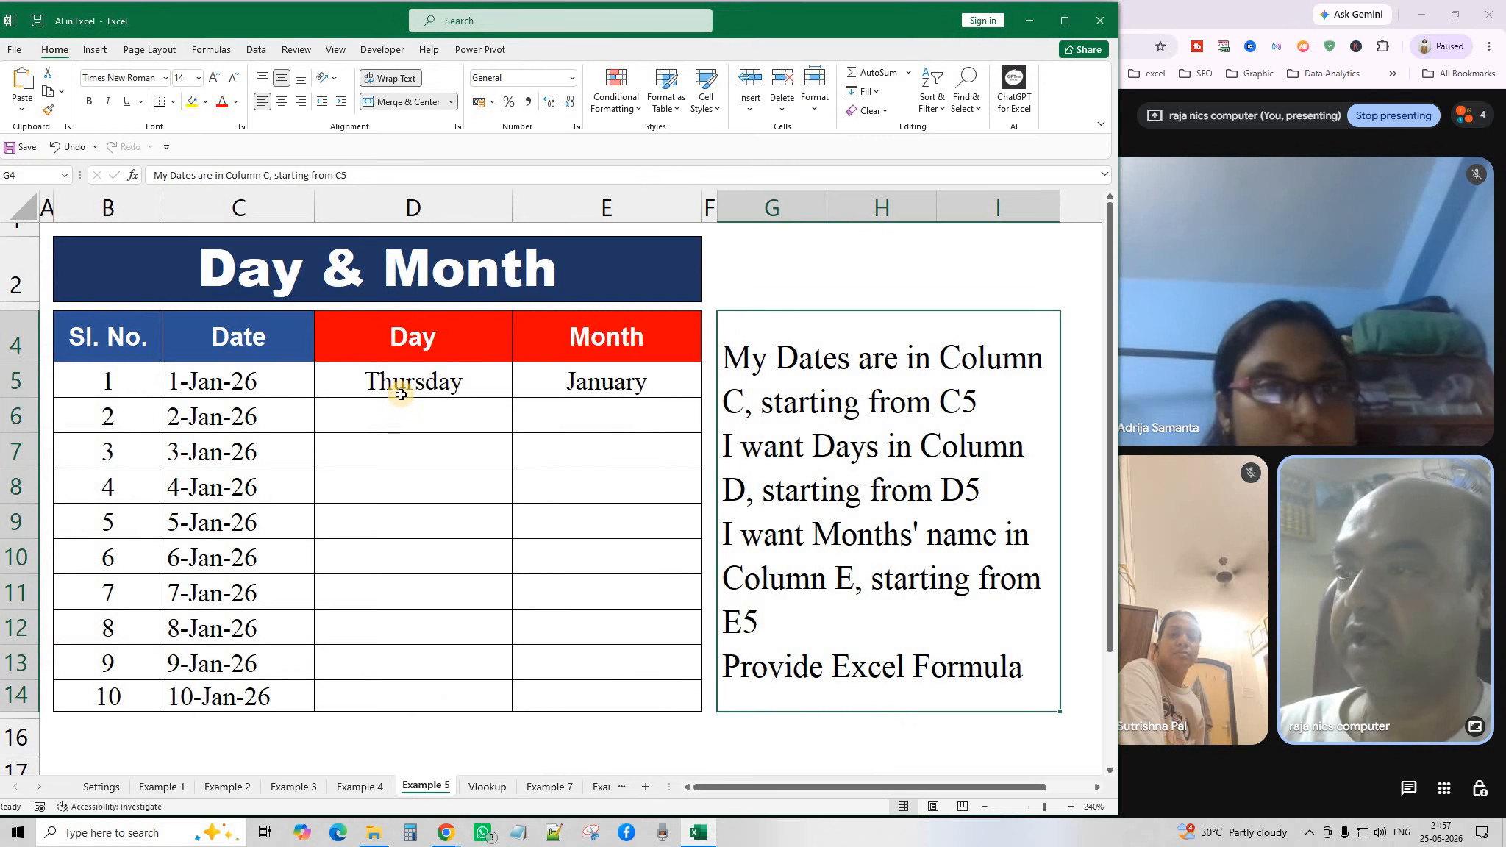
left_click(454, 605)
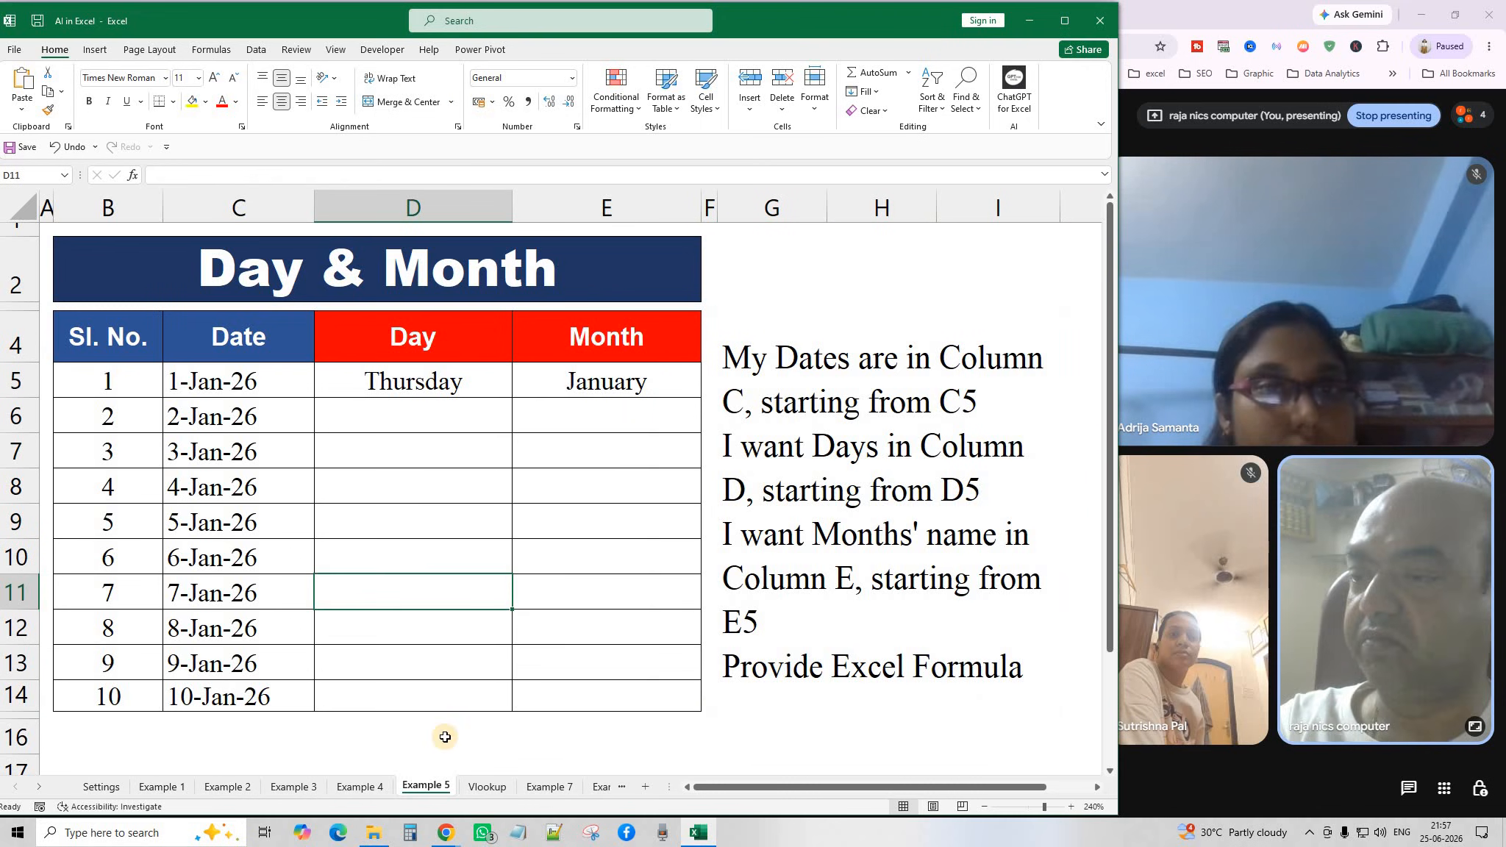
left_click(489, 787)
scroll(390, 505, "up", 5)
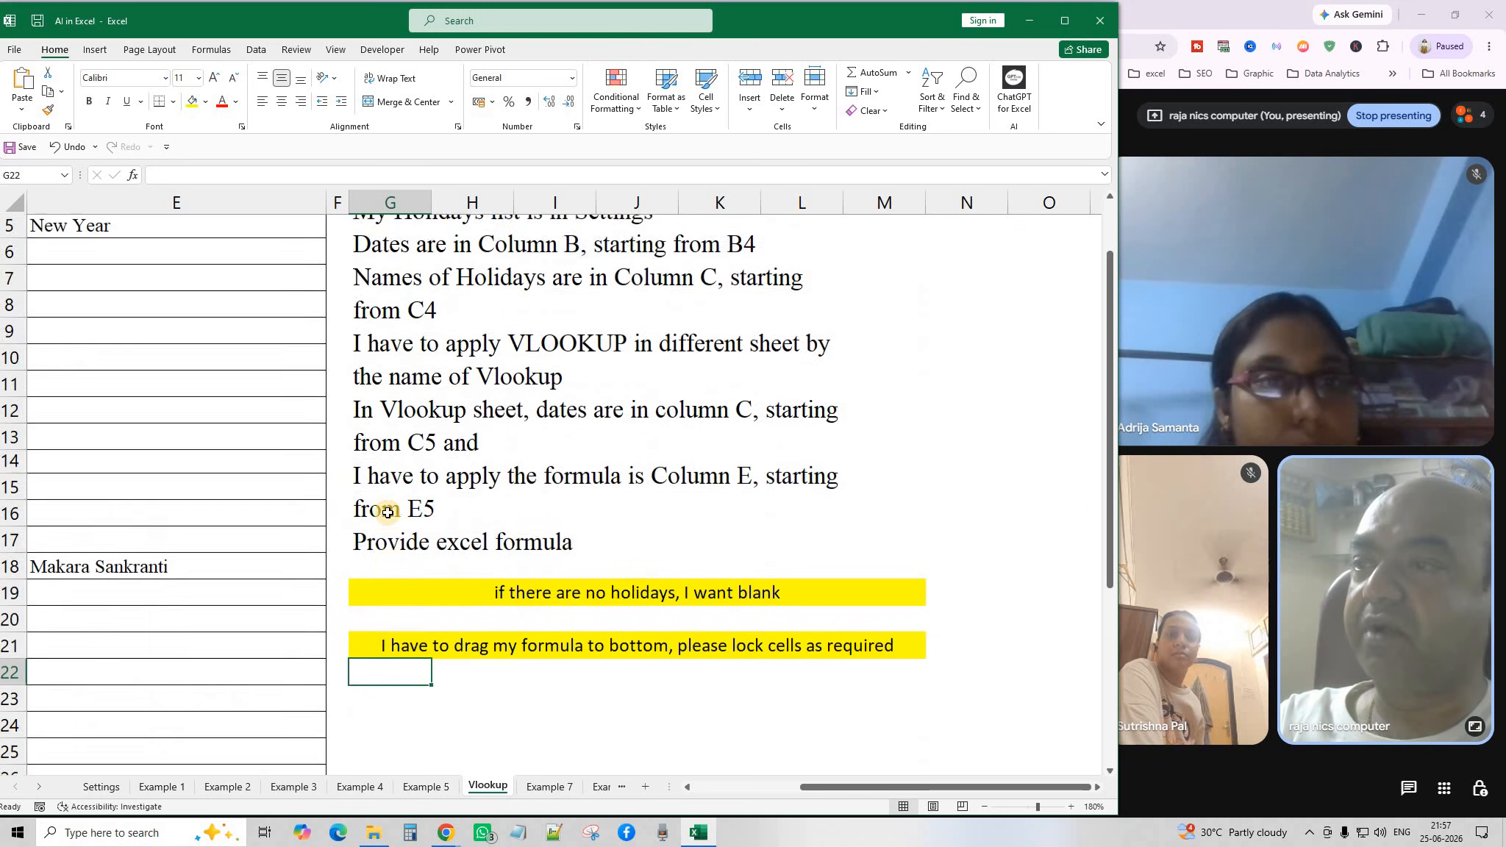
left_click_drag(816, 796, 717, 790)
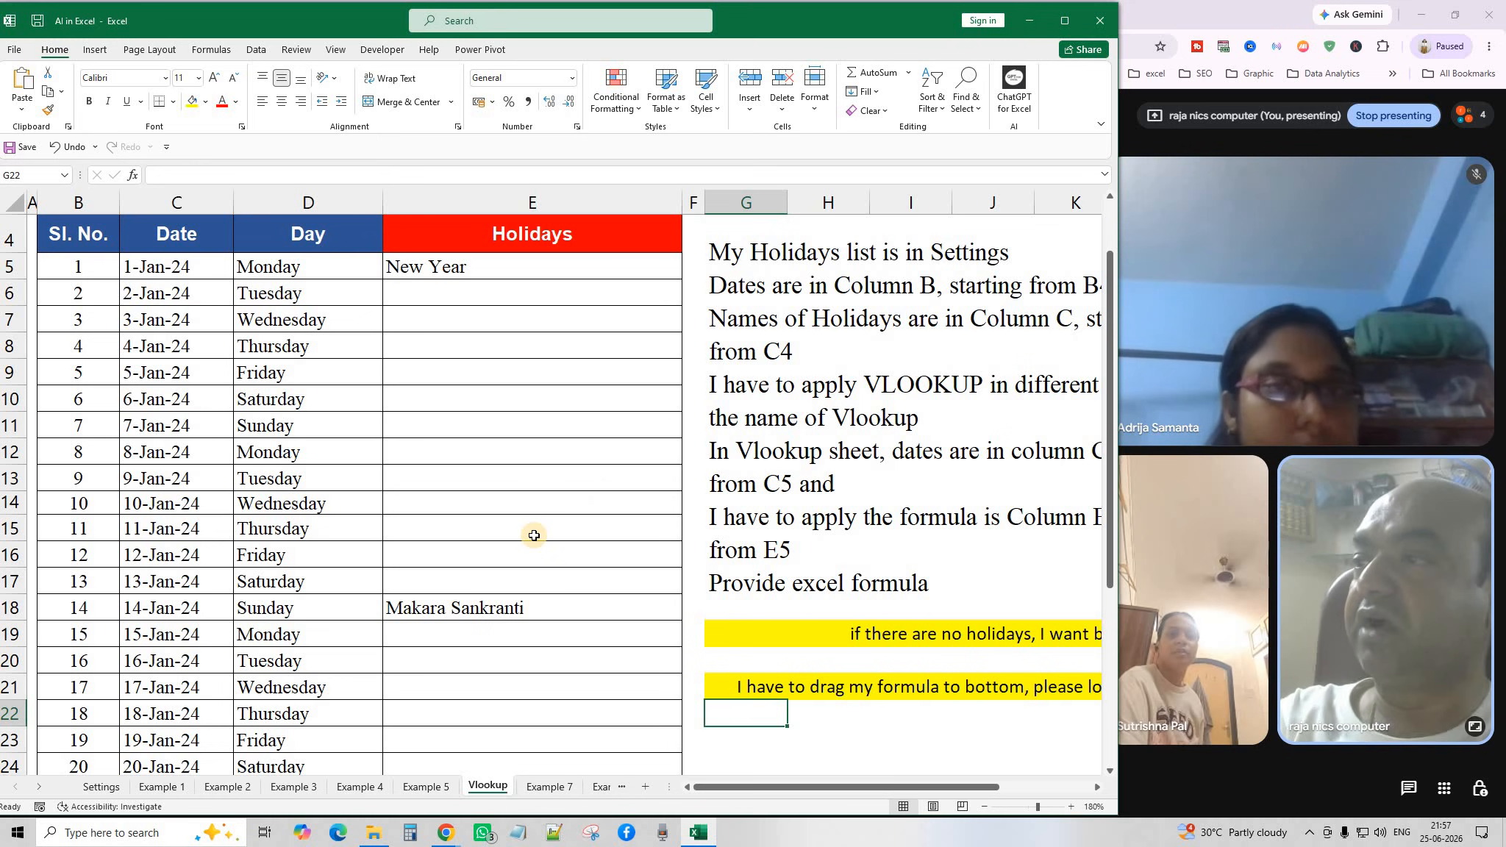
scroll(532, 534, "up", 1)
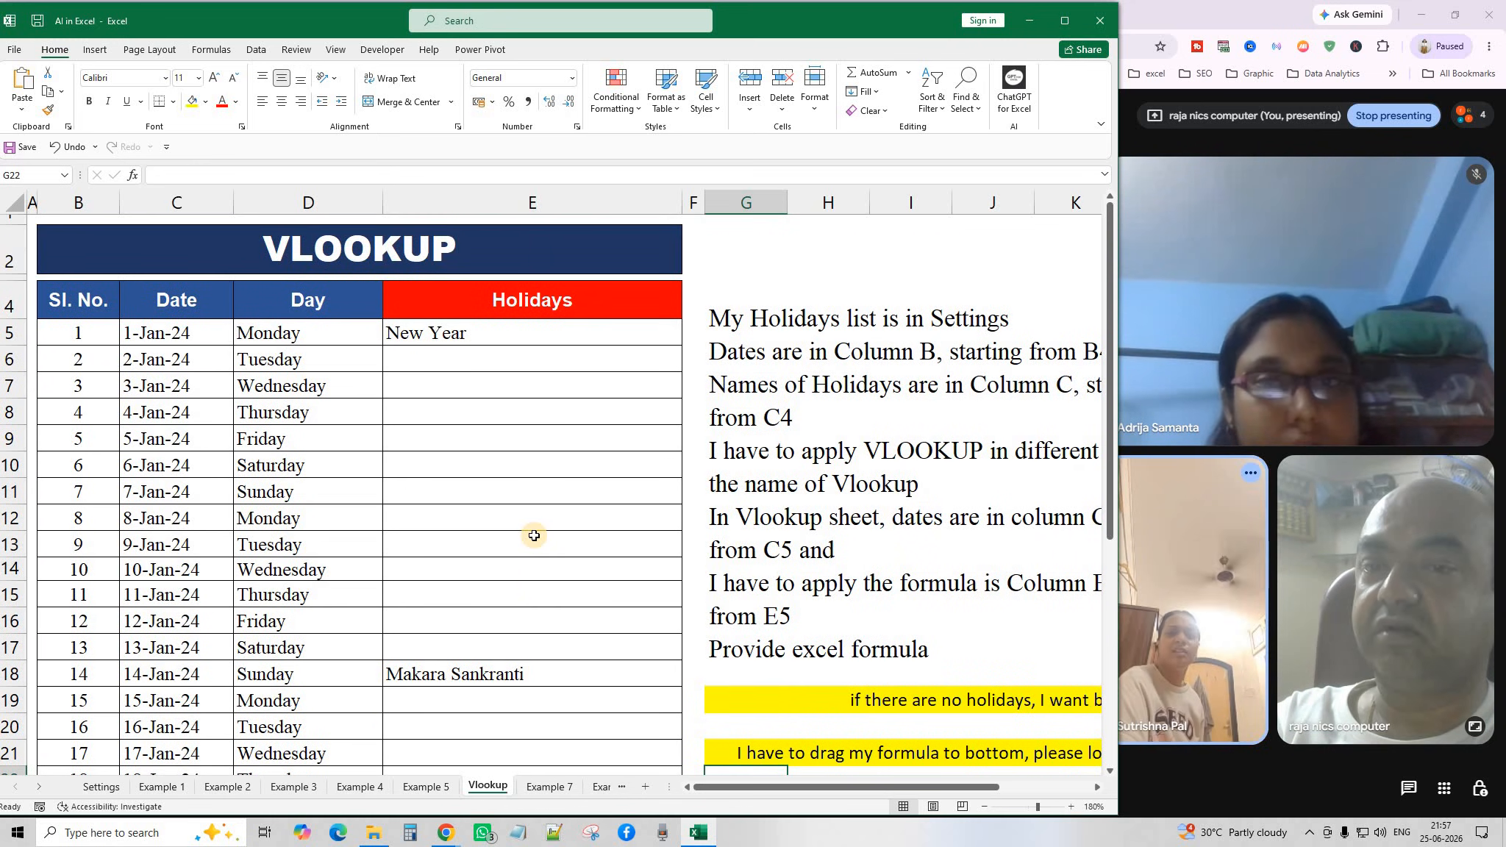
scroll(534, 535, "down", 2)
scroll(533, 537, "up", 2)
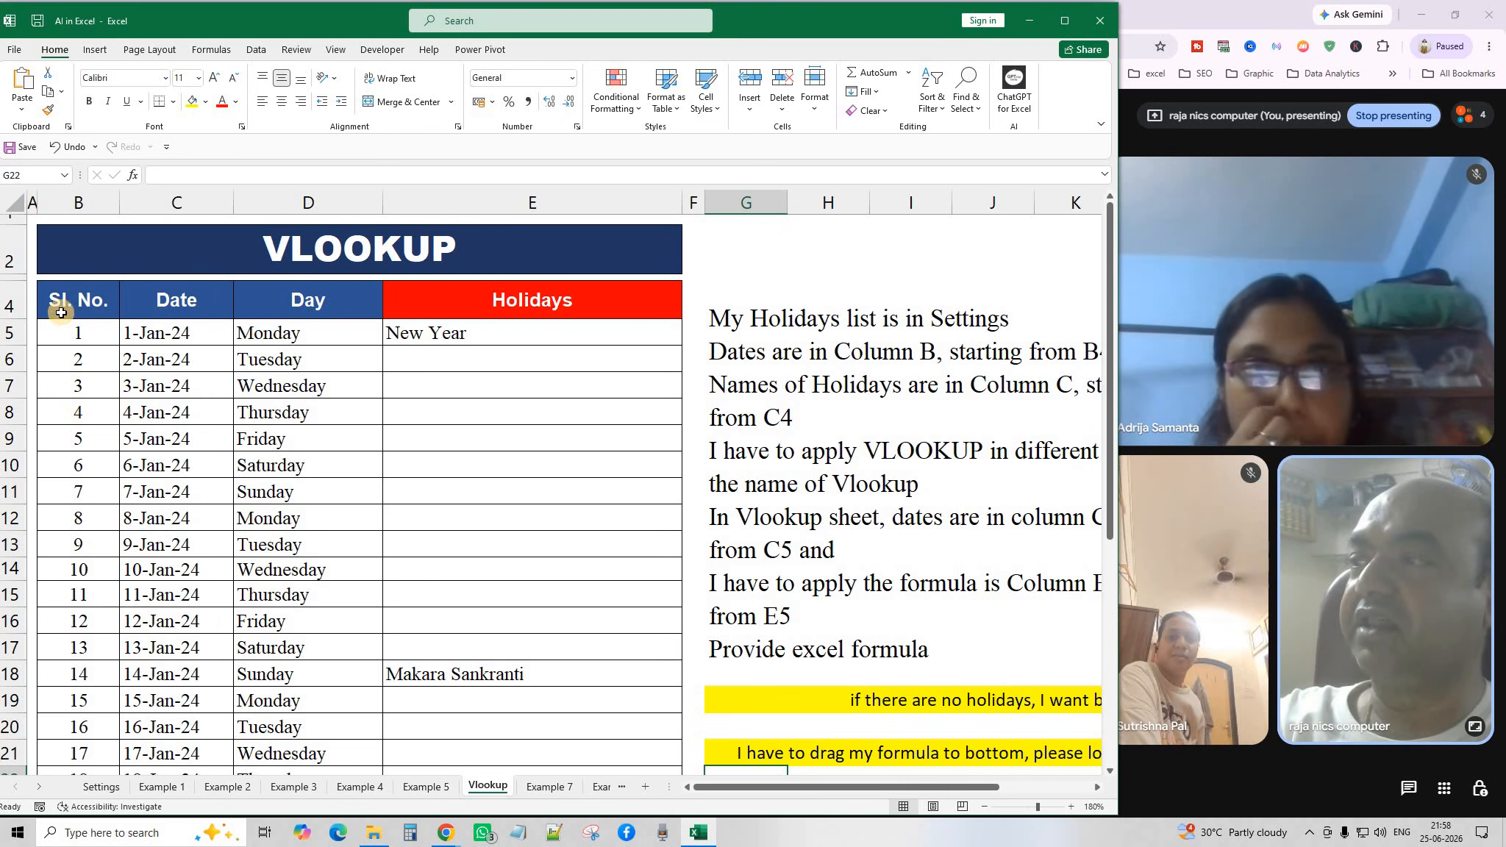
left_click_drag(74, 333, 88, 717)
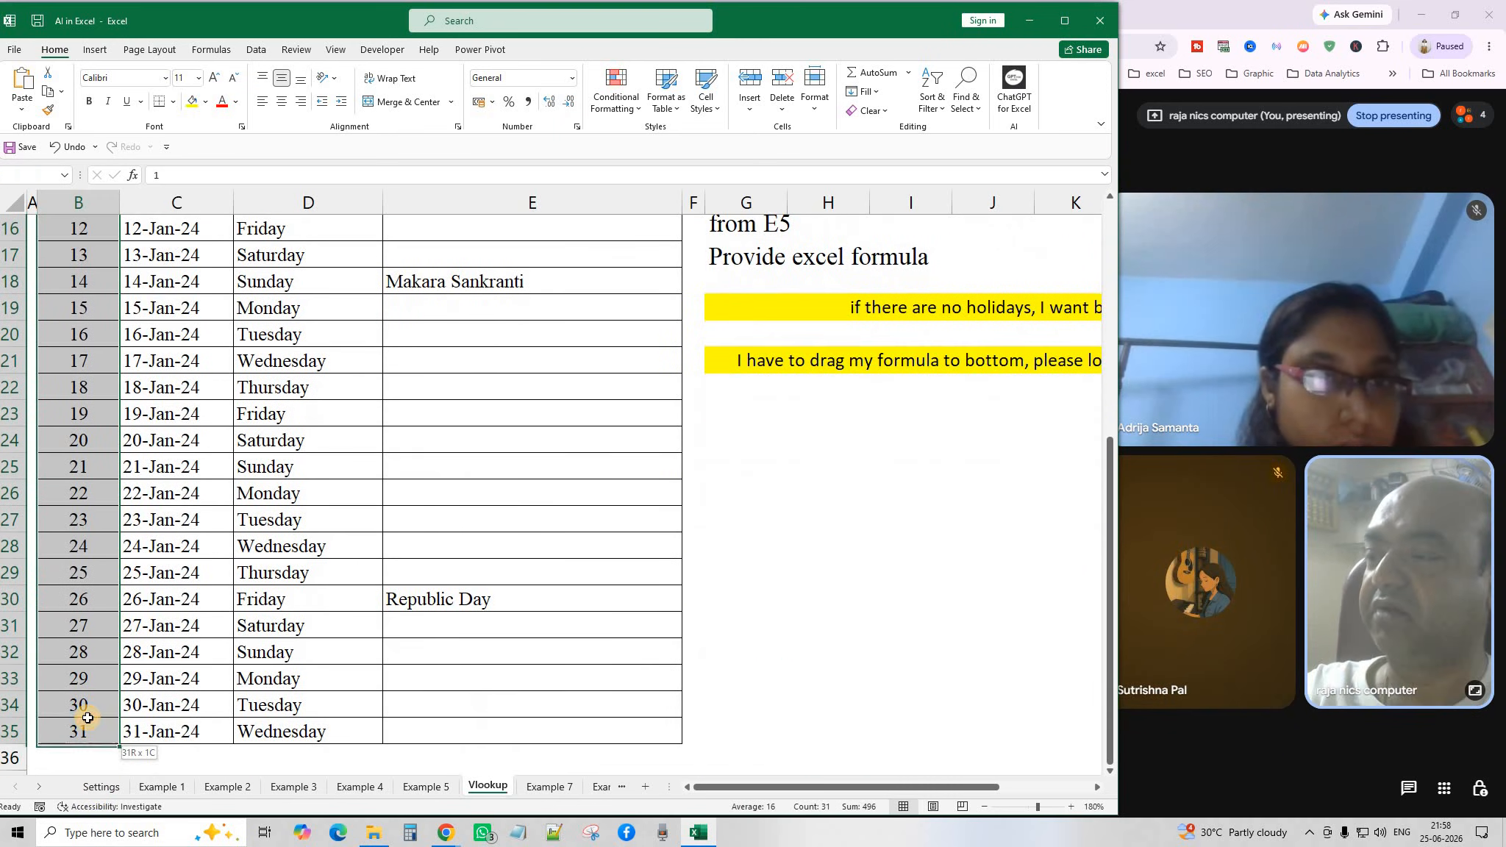
left_click(306, 445)
scroll(306, 445, "up", 5)
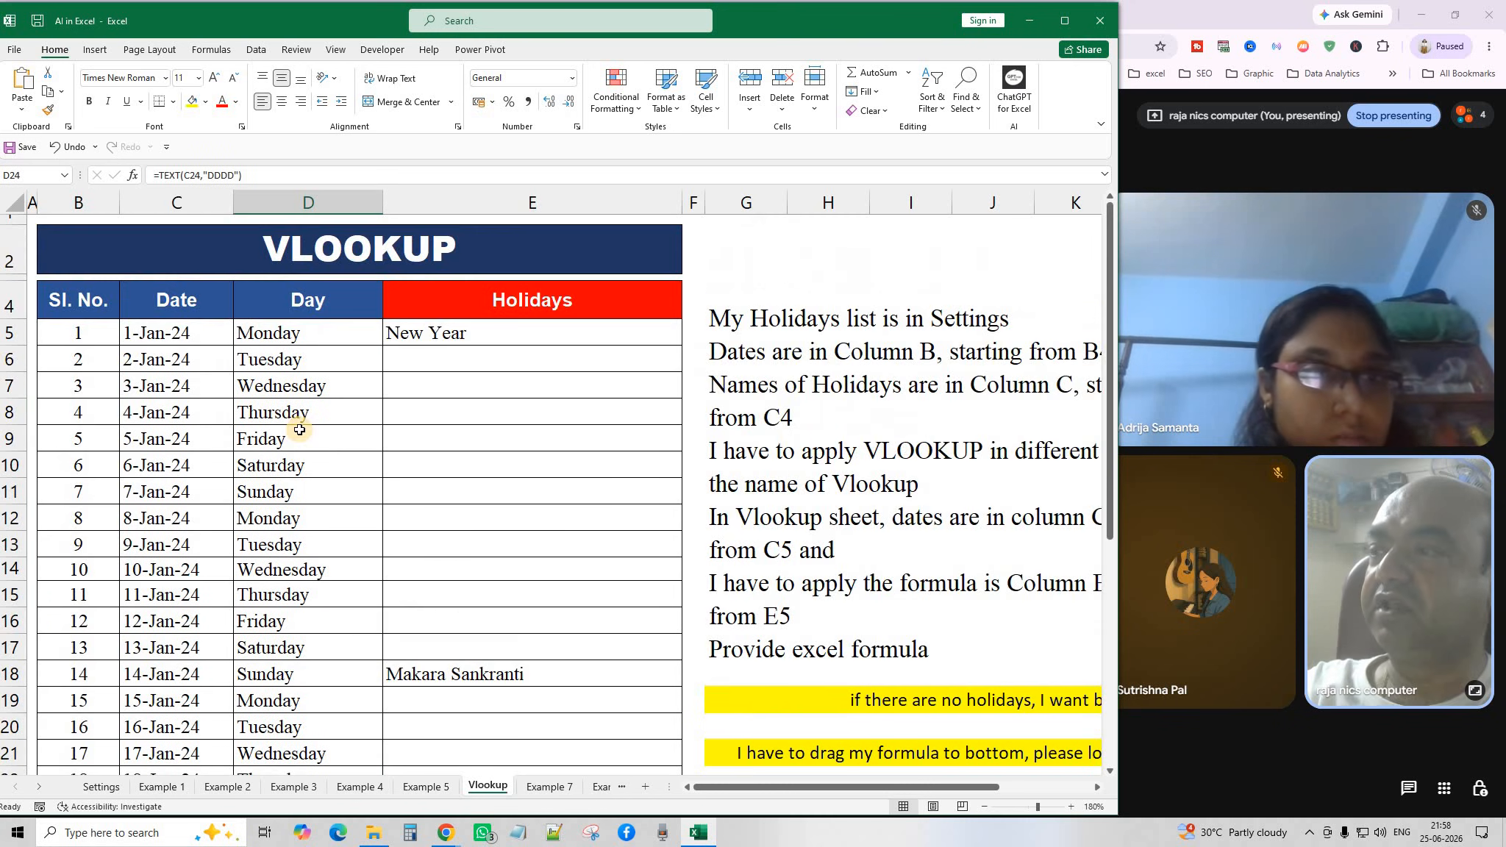
left_click(177, 335)
double_click(182, 332)
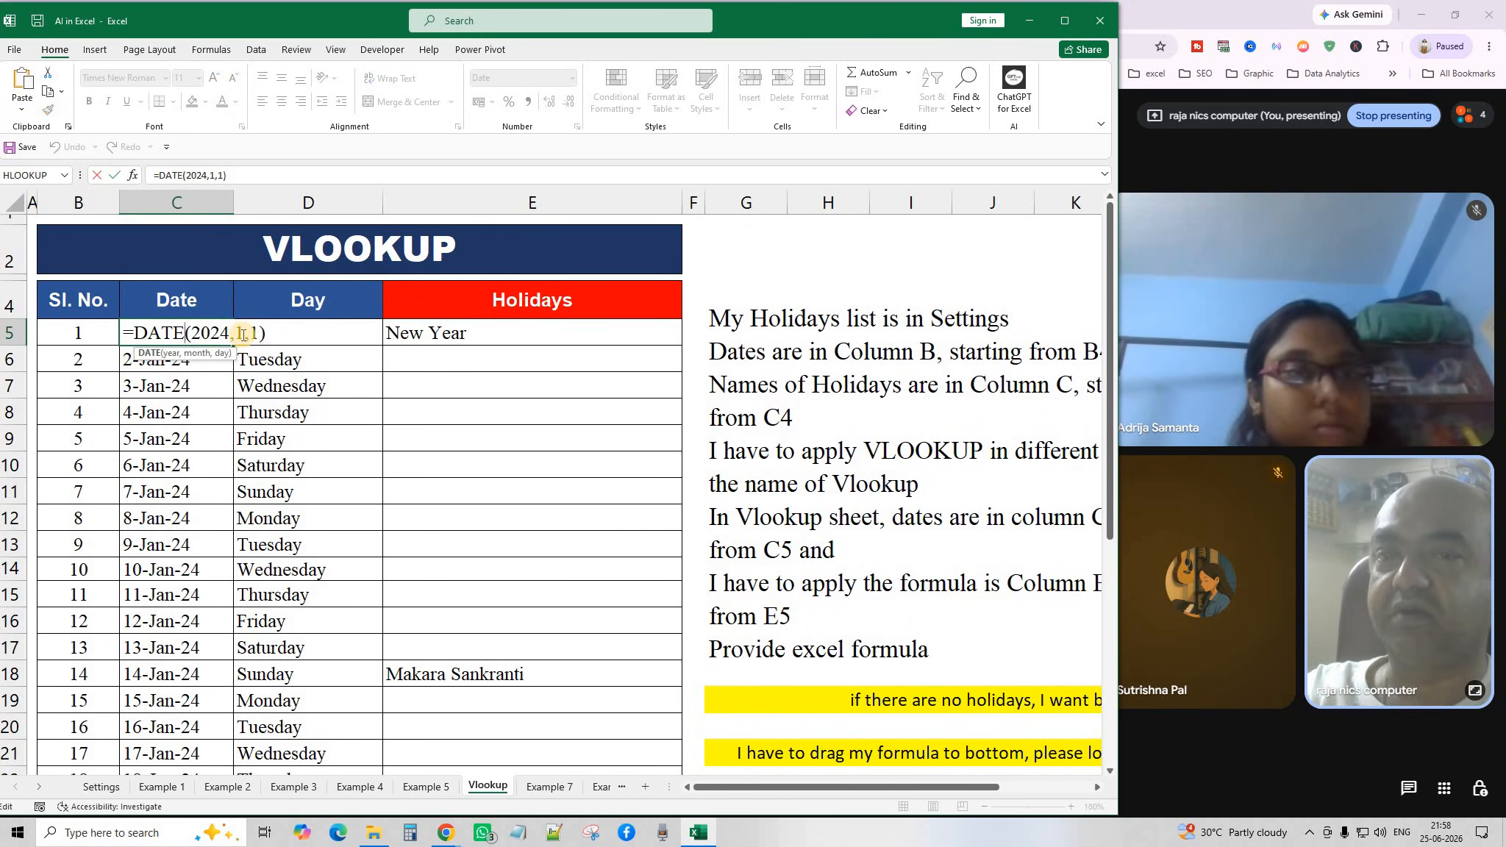
key("Return")
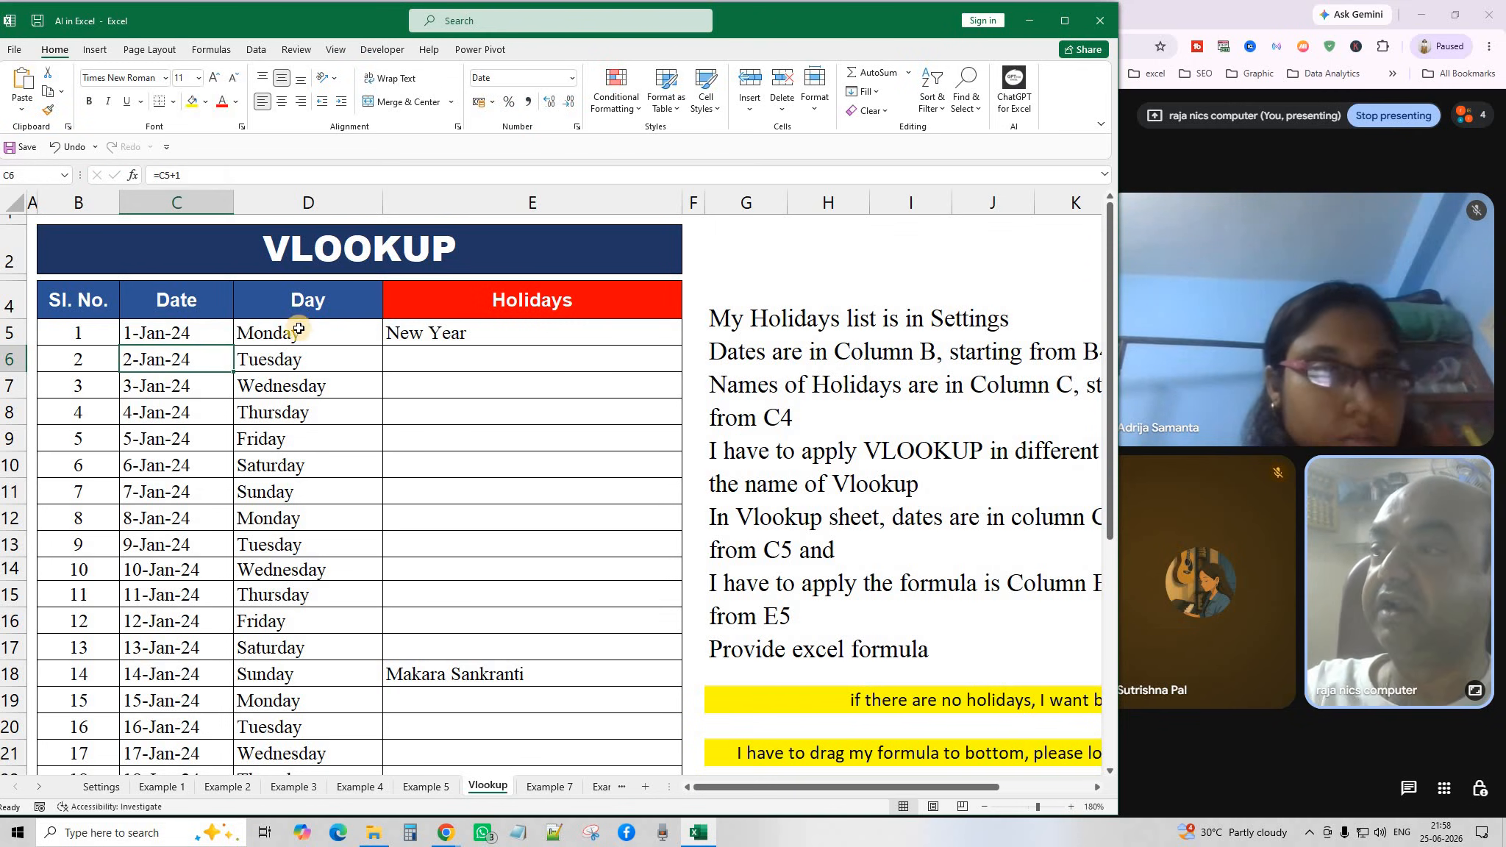
double_click(299, 333)
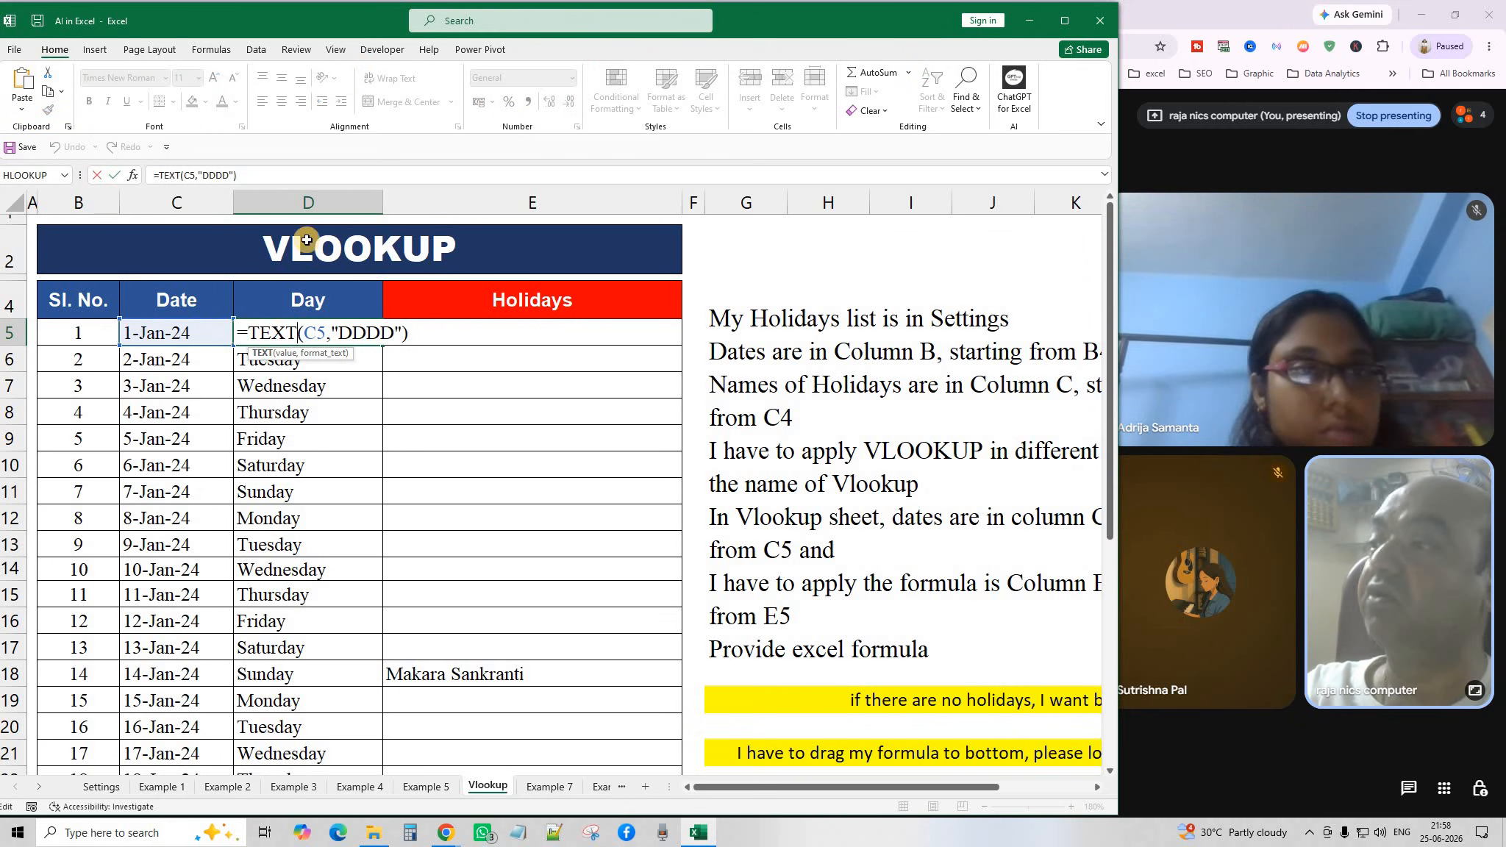
key("Return")
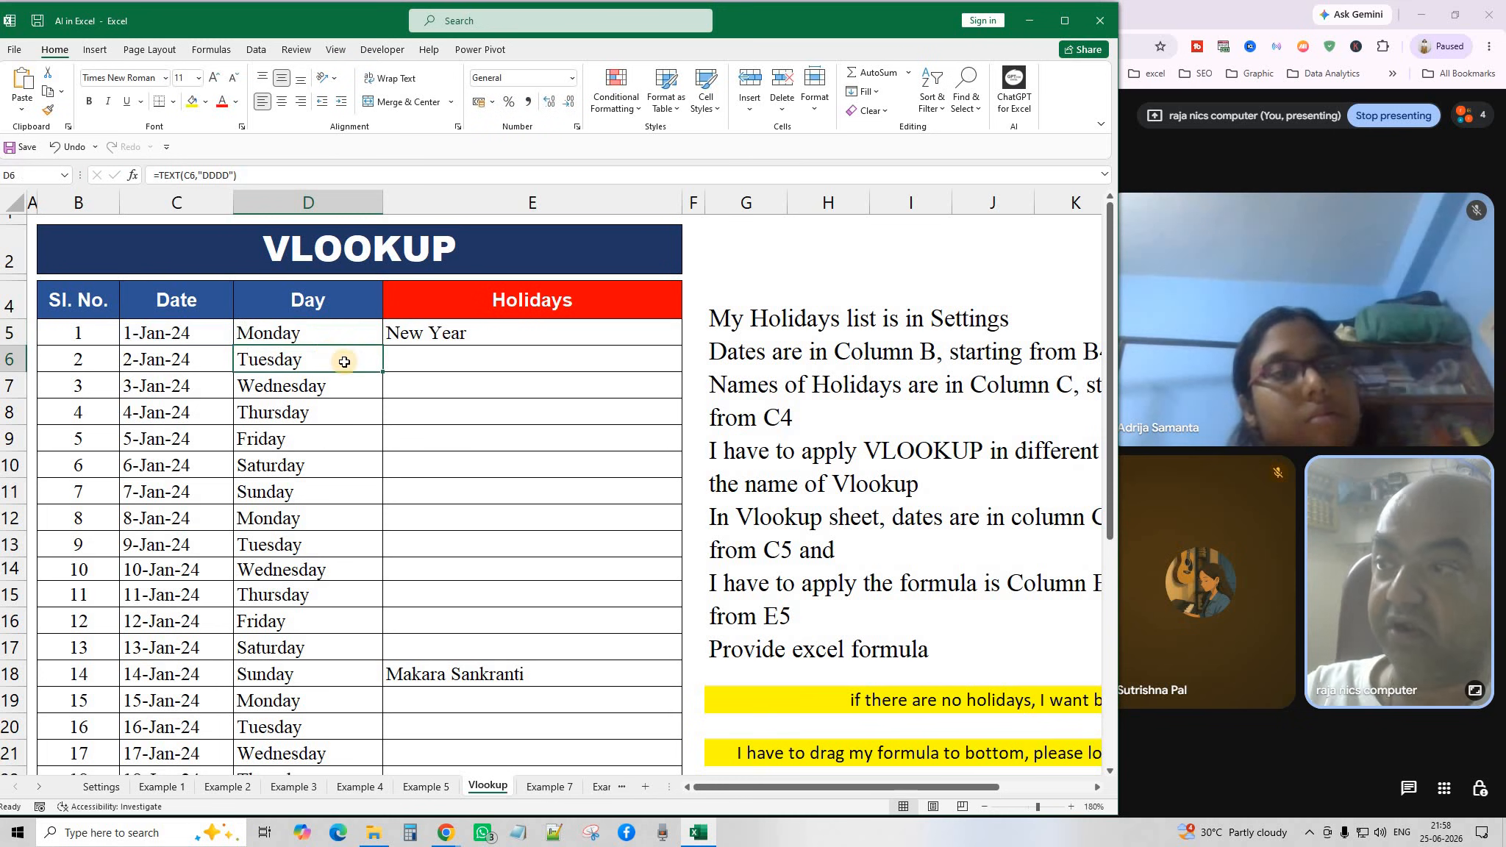
scroll(307, 534, "down", 4)
scroll(307, 534, "up", 4)
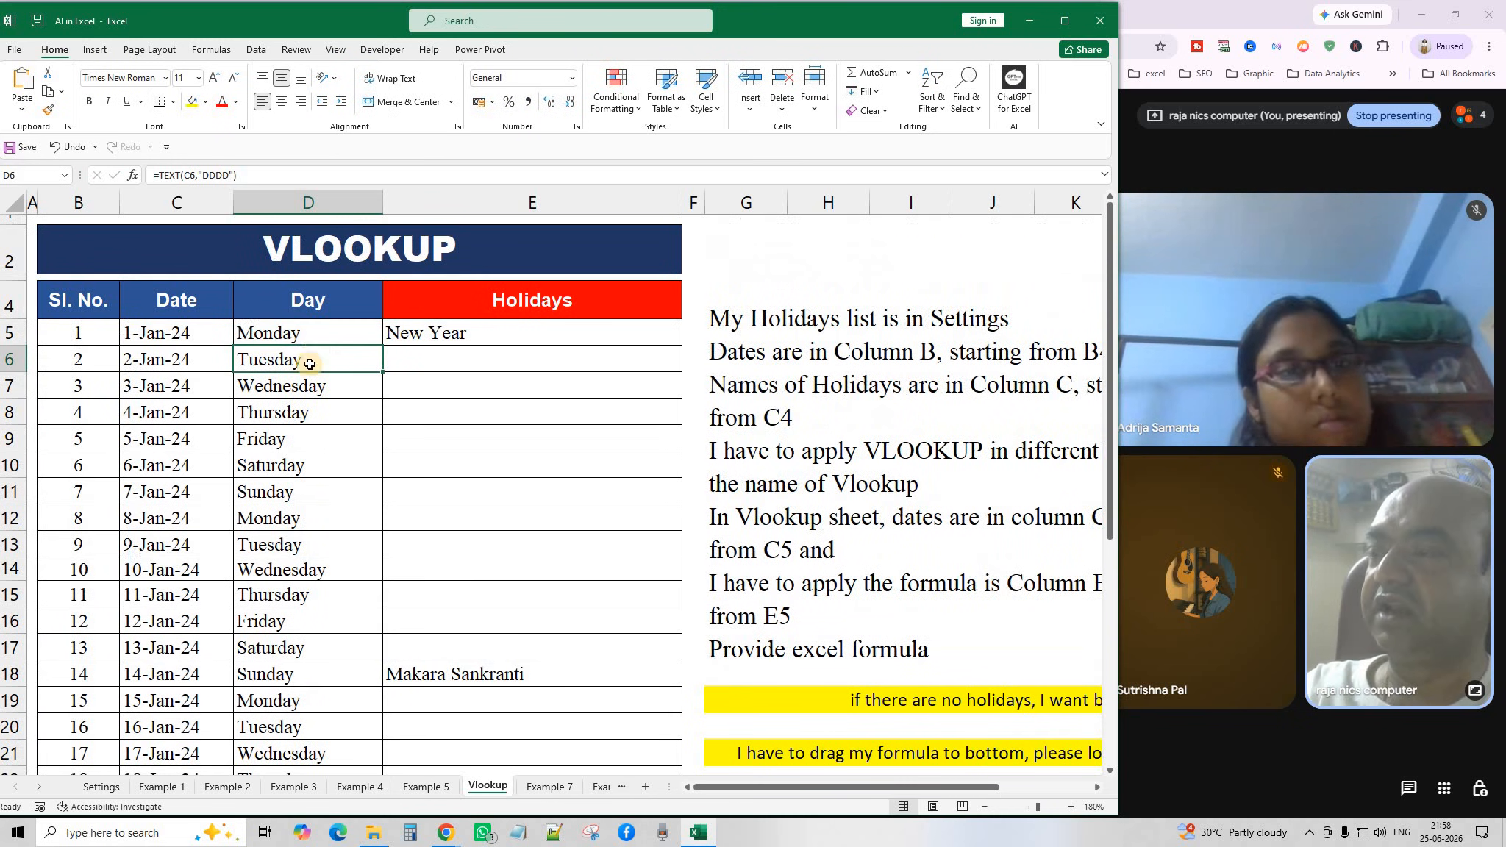
scroll(335, 504, "down", 6)
scroll(330, 509, "up", 6)
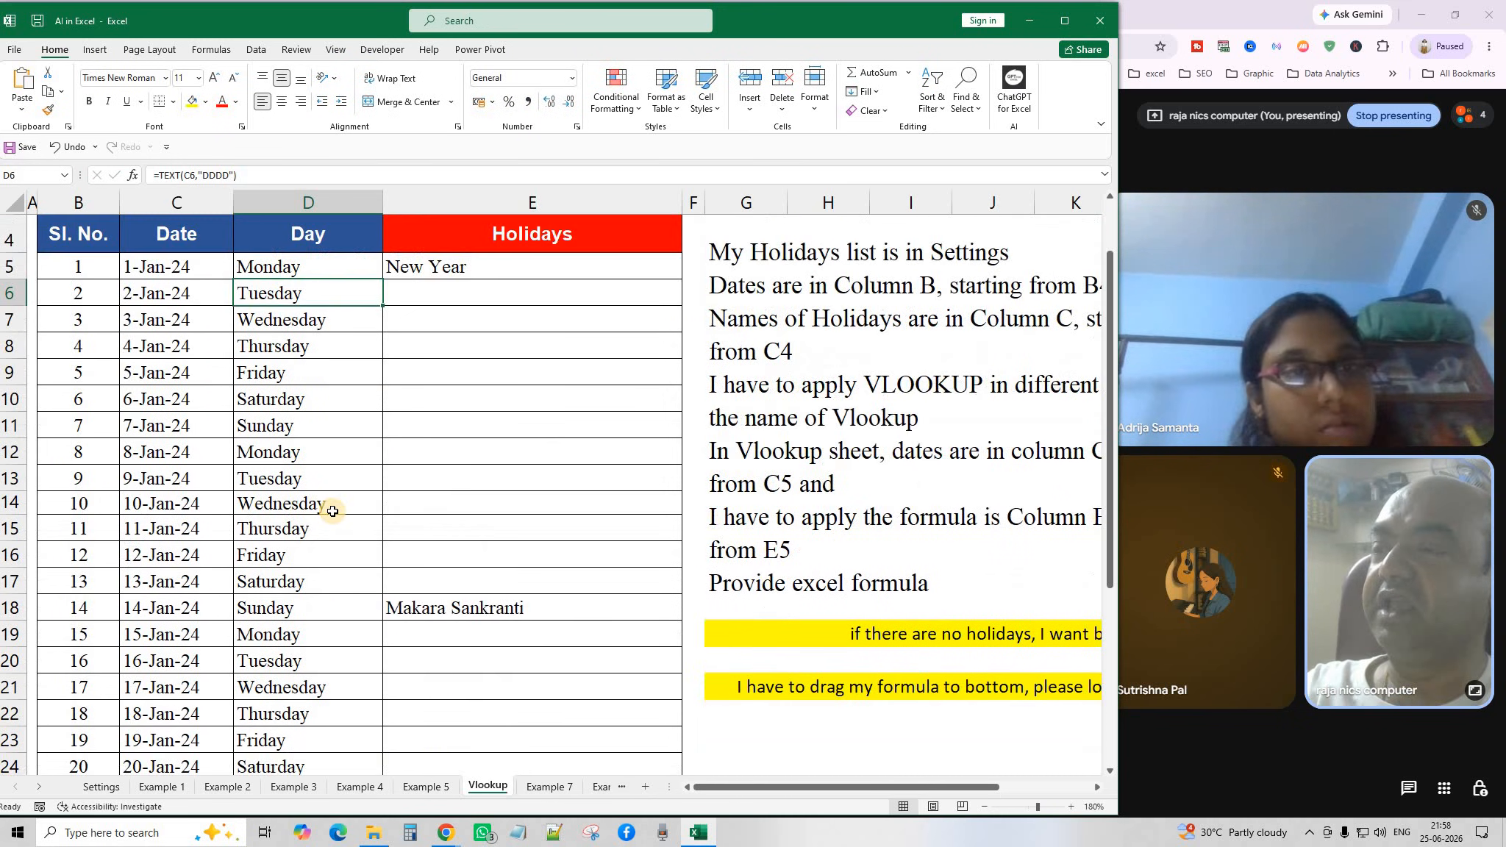
left_click(490, 331)
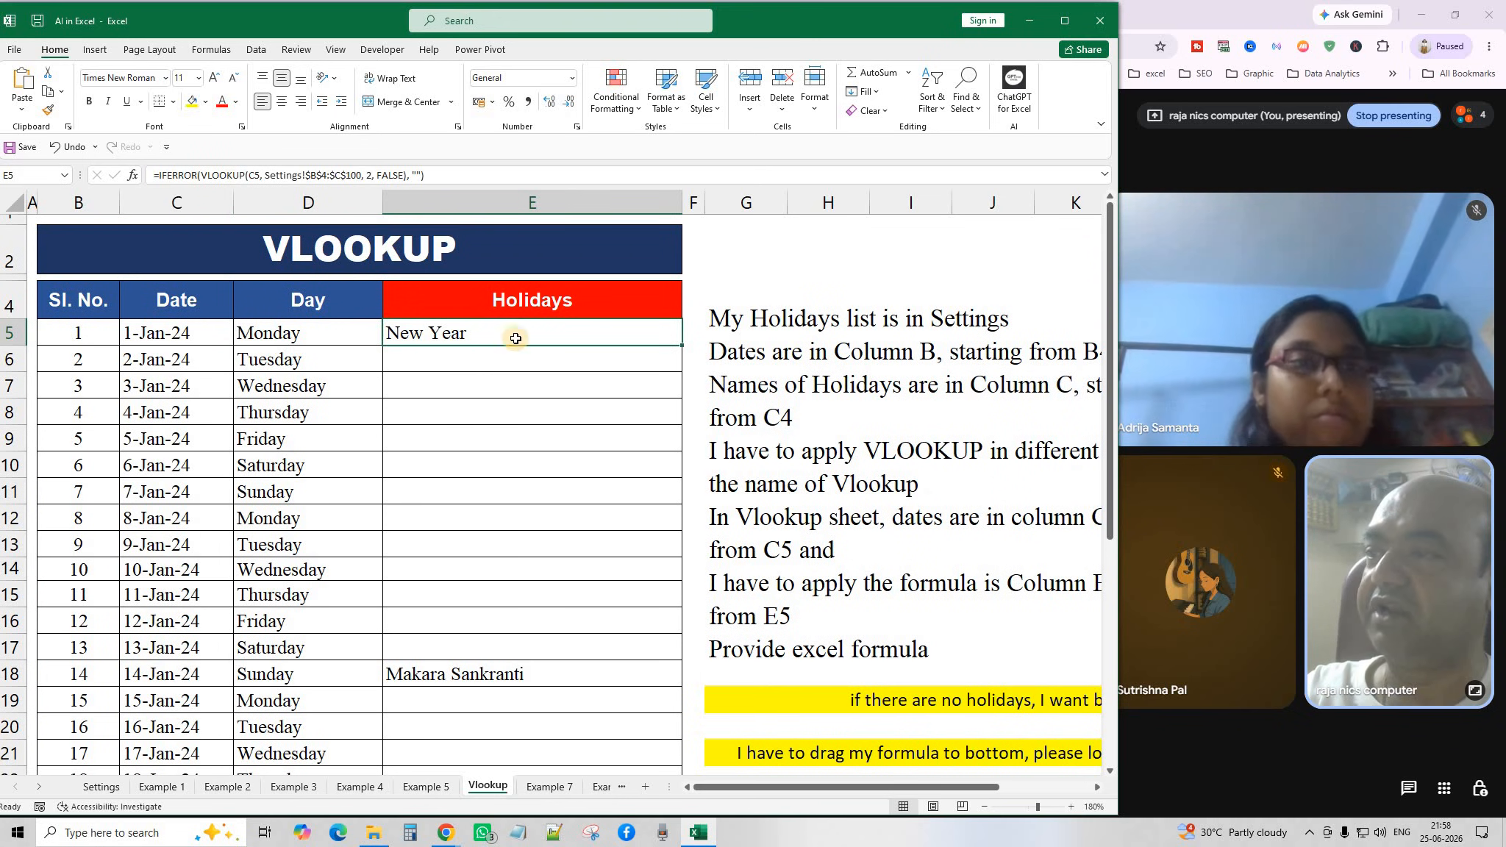
left_click(458, 683)
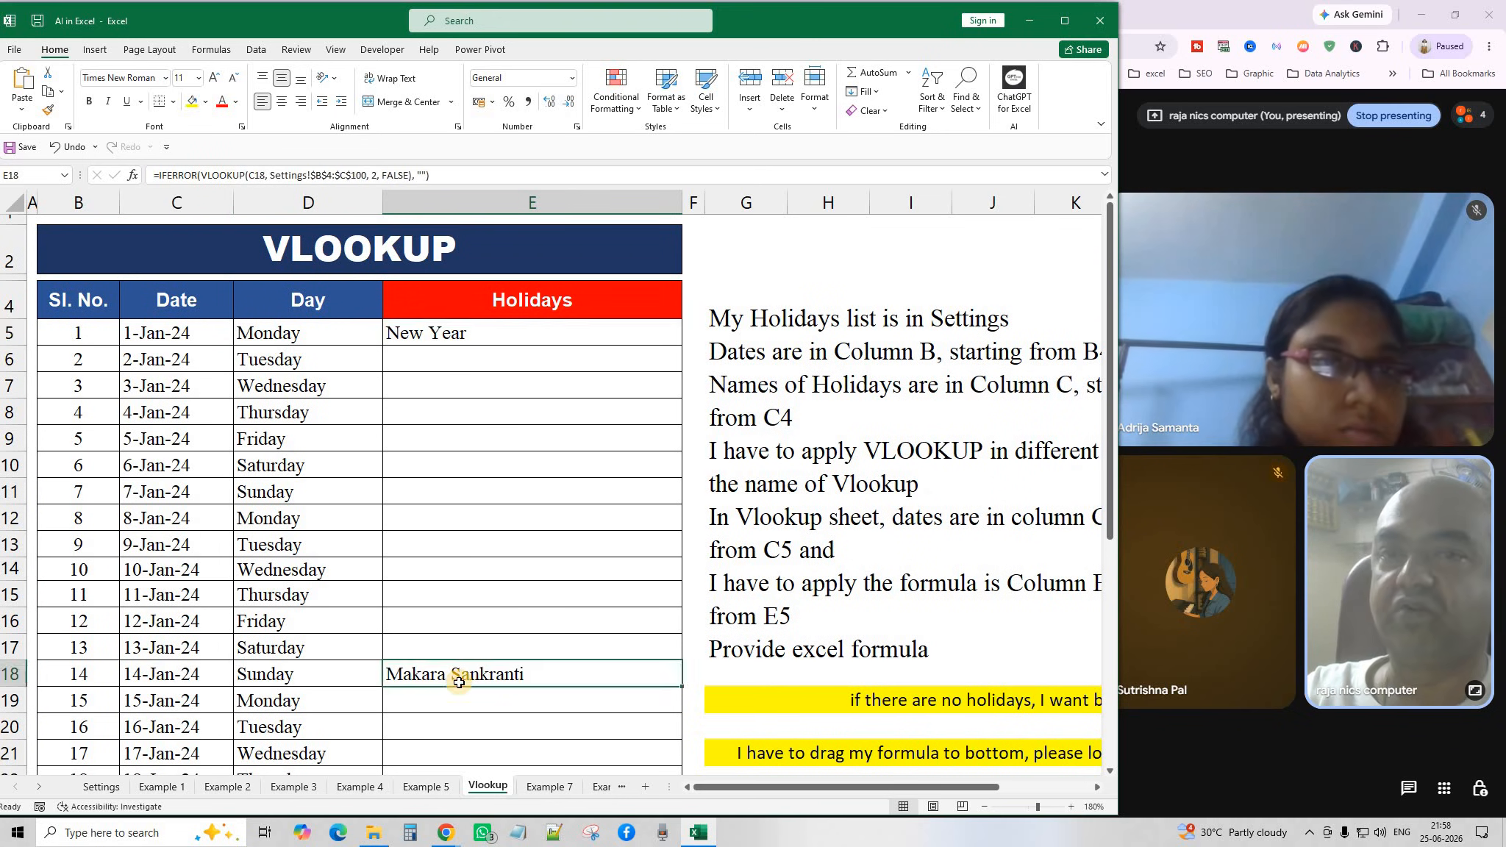
left_click(155, 340)
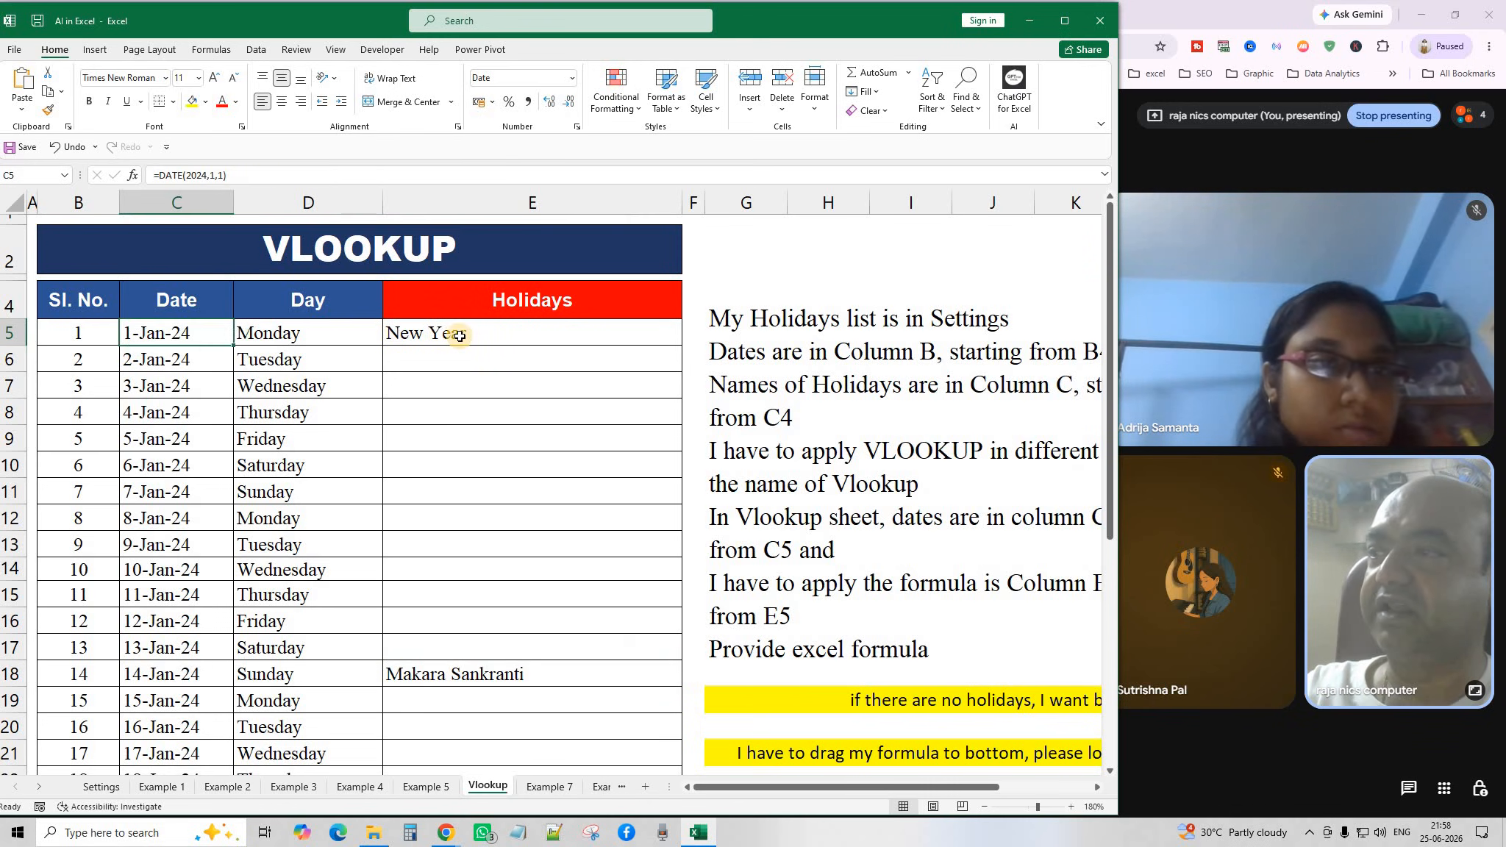
left_click(459, 335)
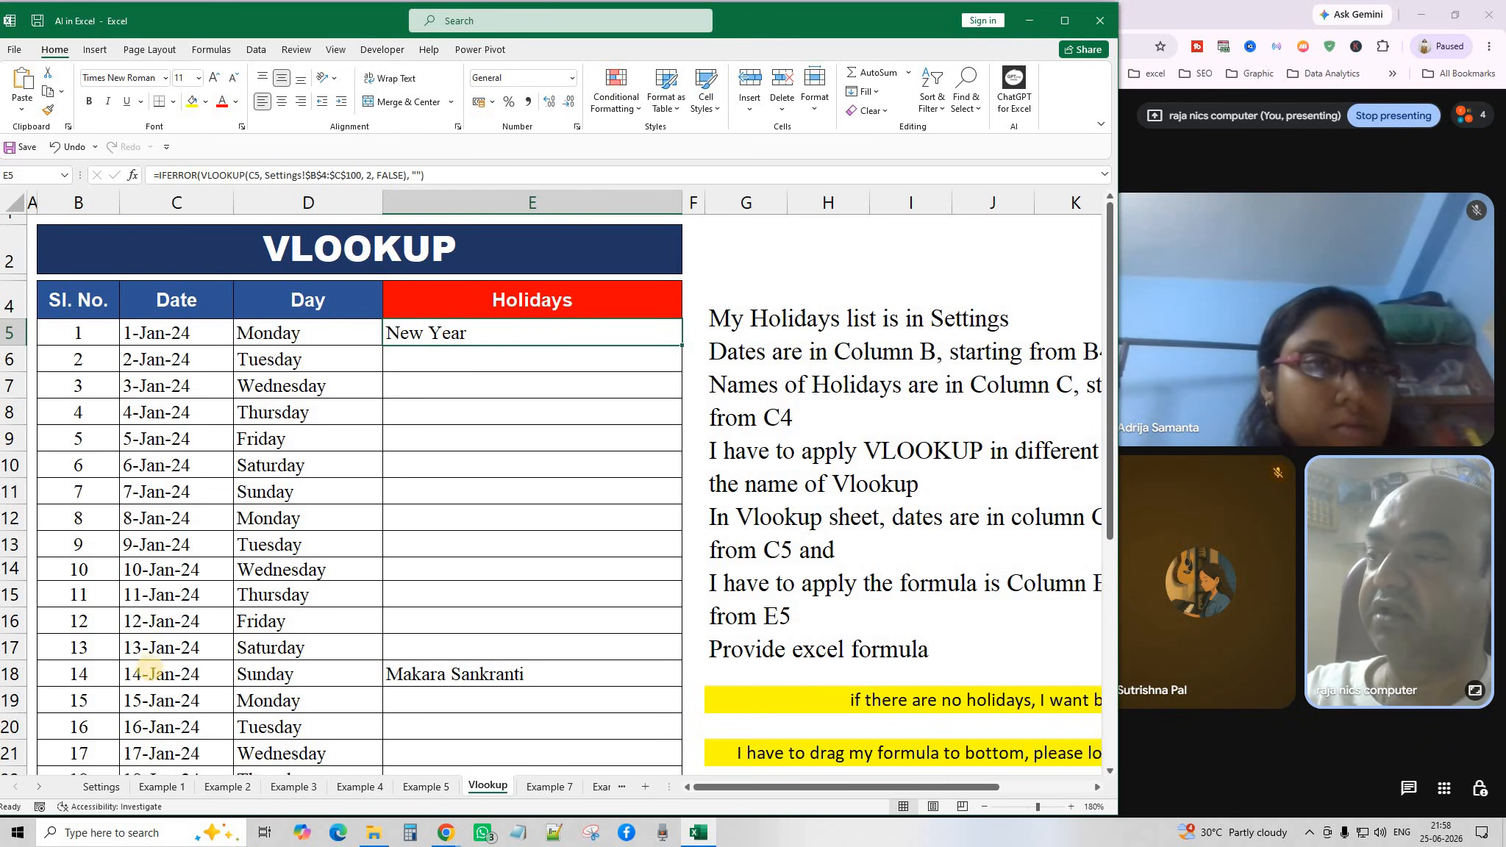
left_click(478, 678)
scroll(474, 662, "down", 2)
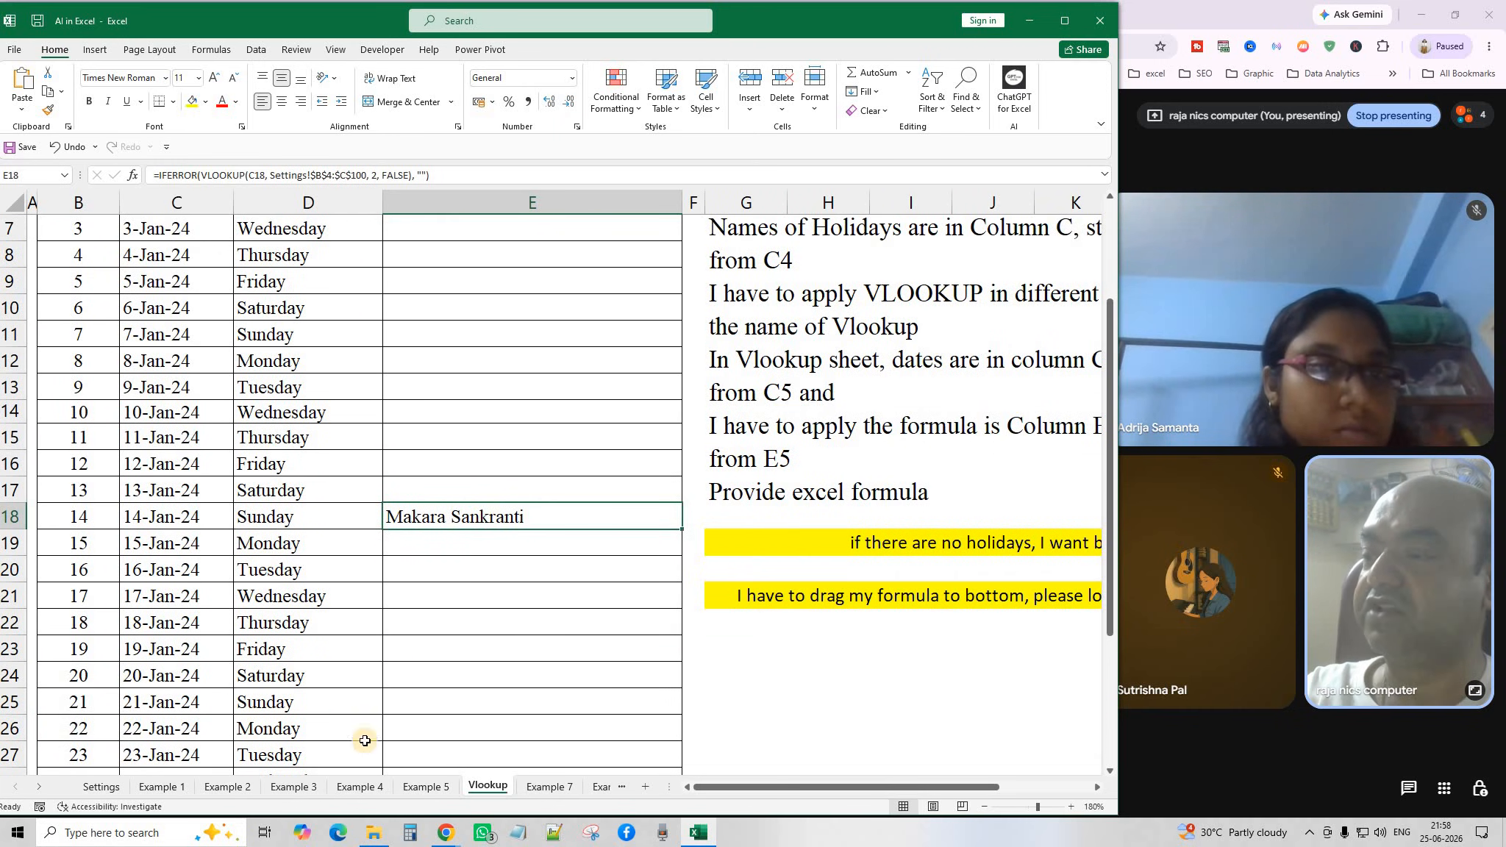
left_click(443, 755)
scroll(463, 662, "down", 2)
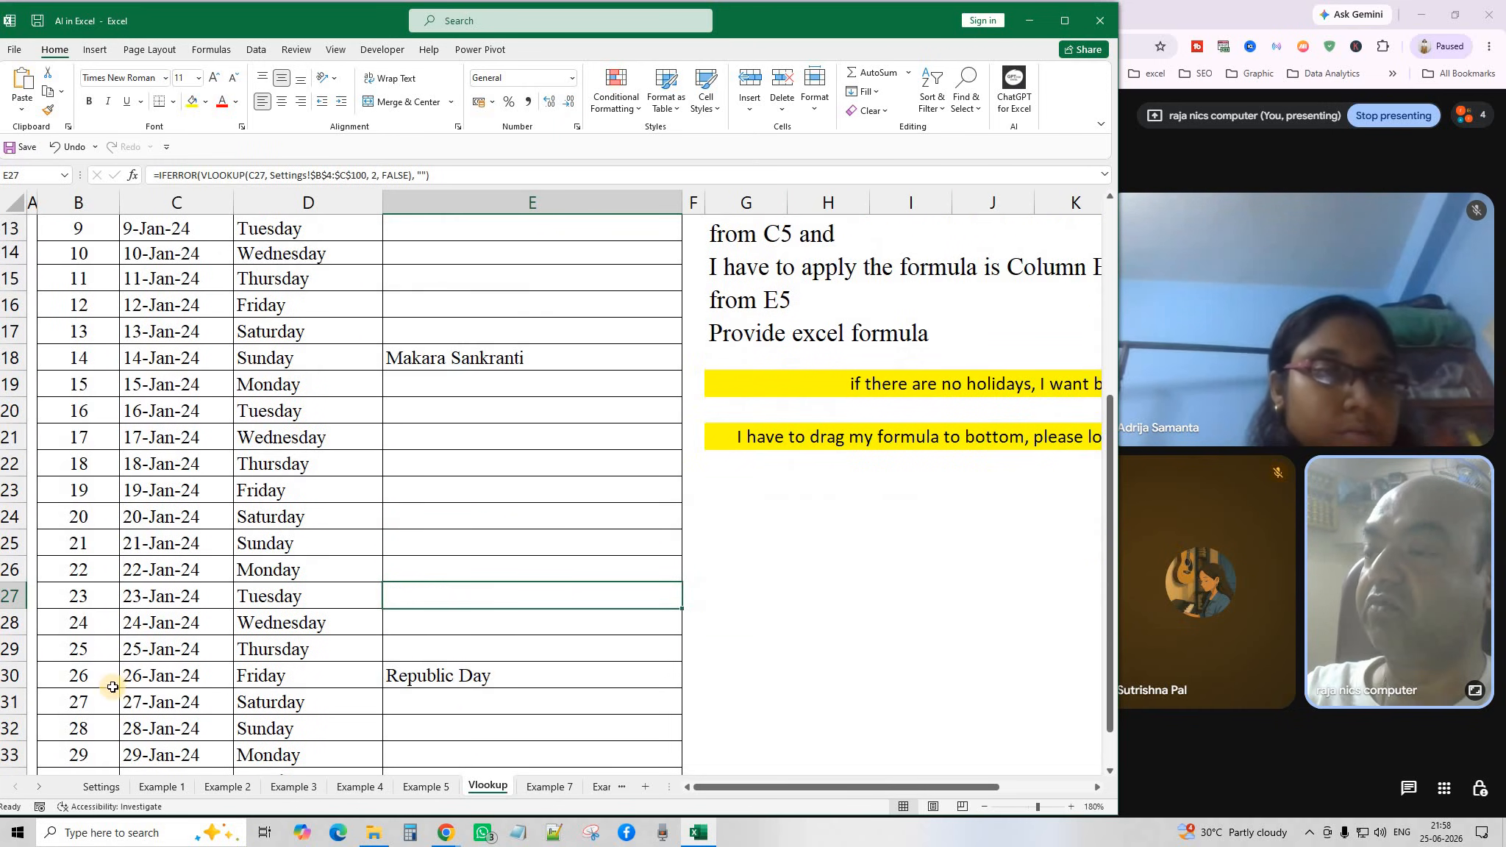
left_click(482, 674)
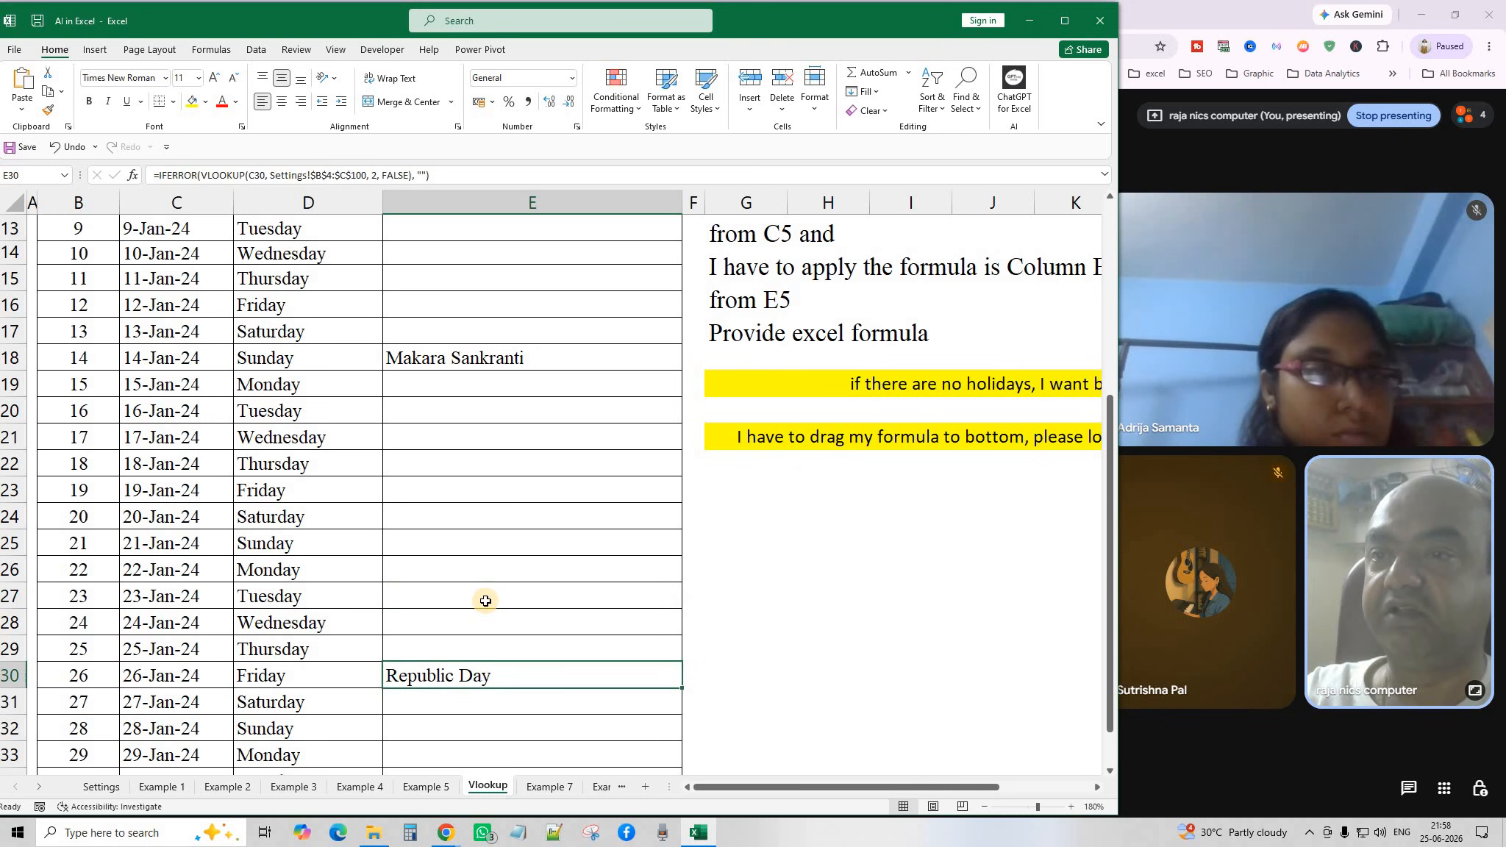
scroll(485, 601, "up", 4)
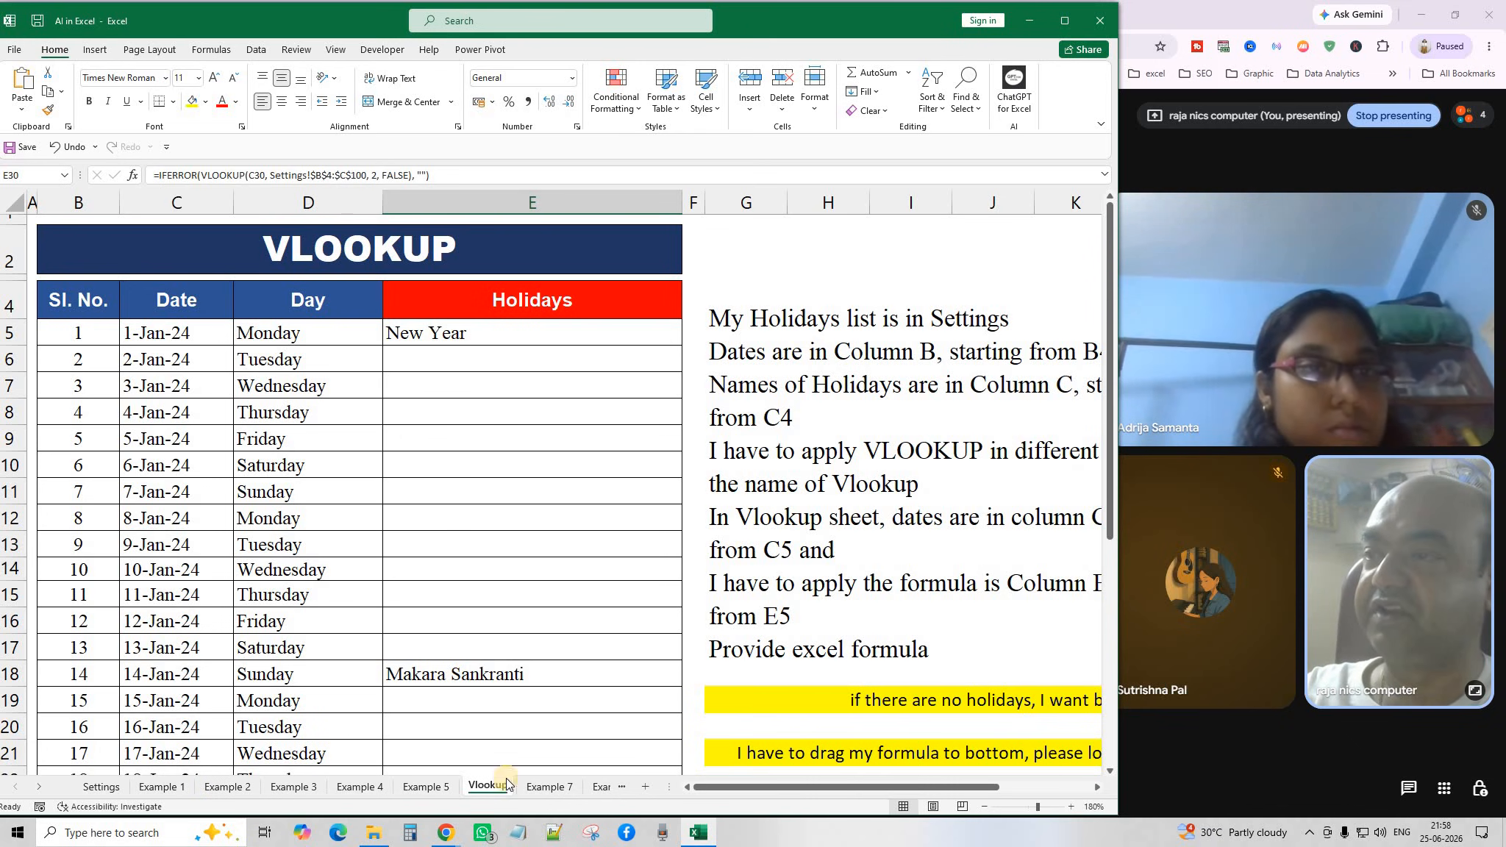
On the Settings sheet, review the first holidays: New Year, Makara Sankranti and Republic Day.
left_click(100, 787)
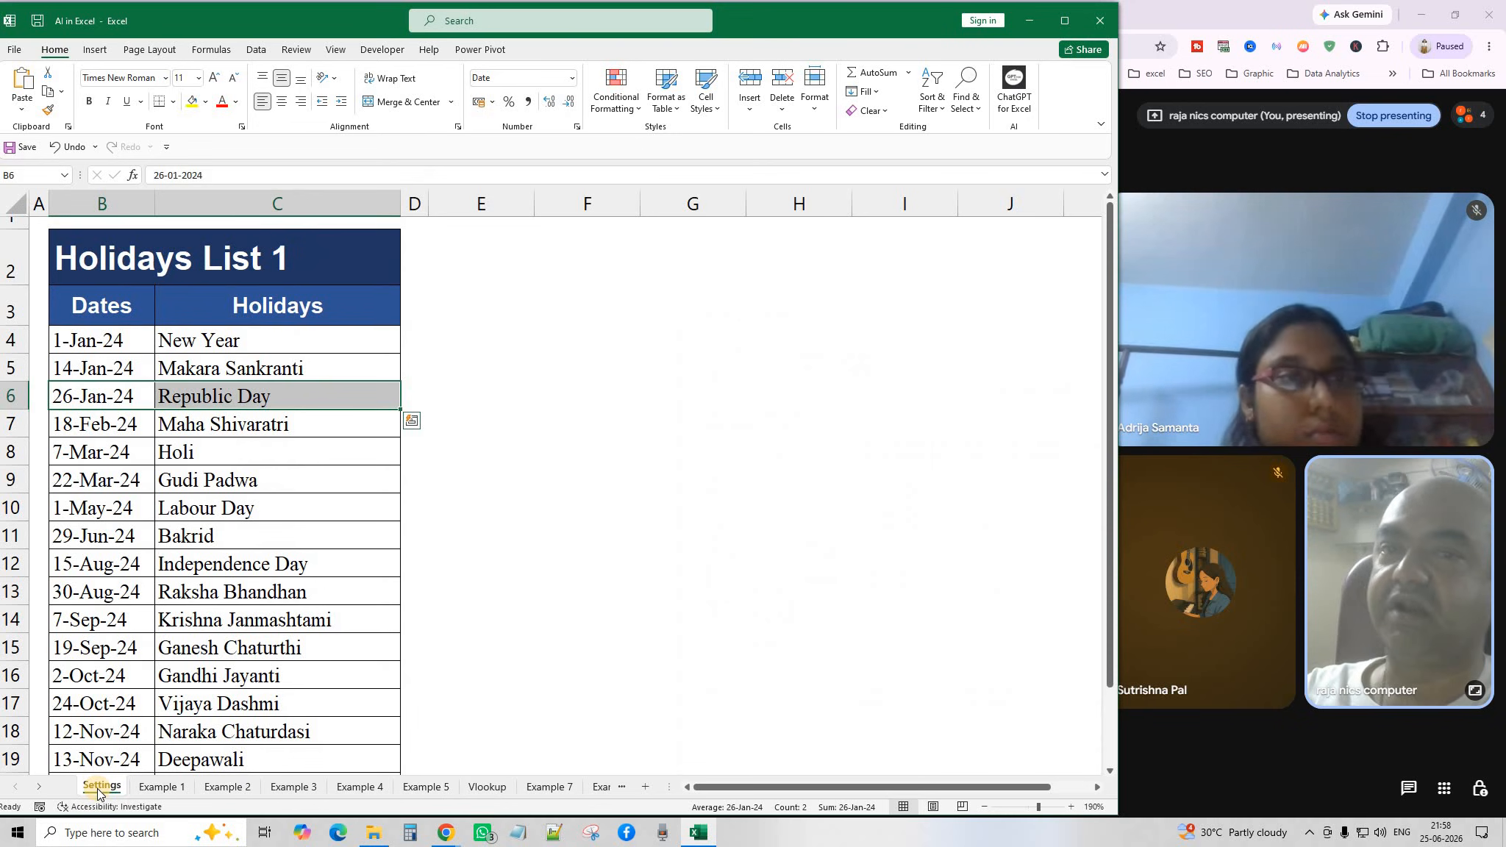
left_click(422, 596)
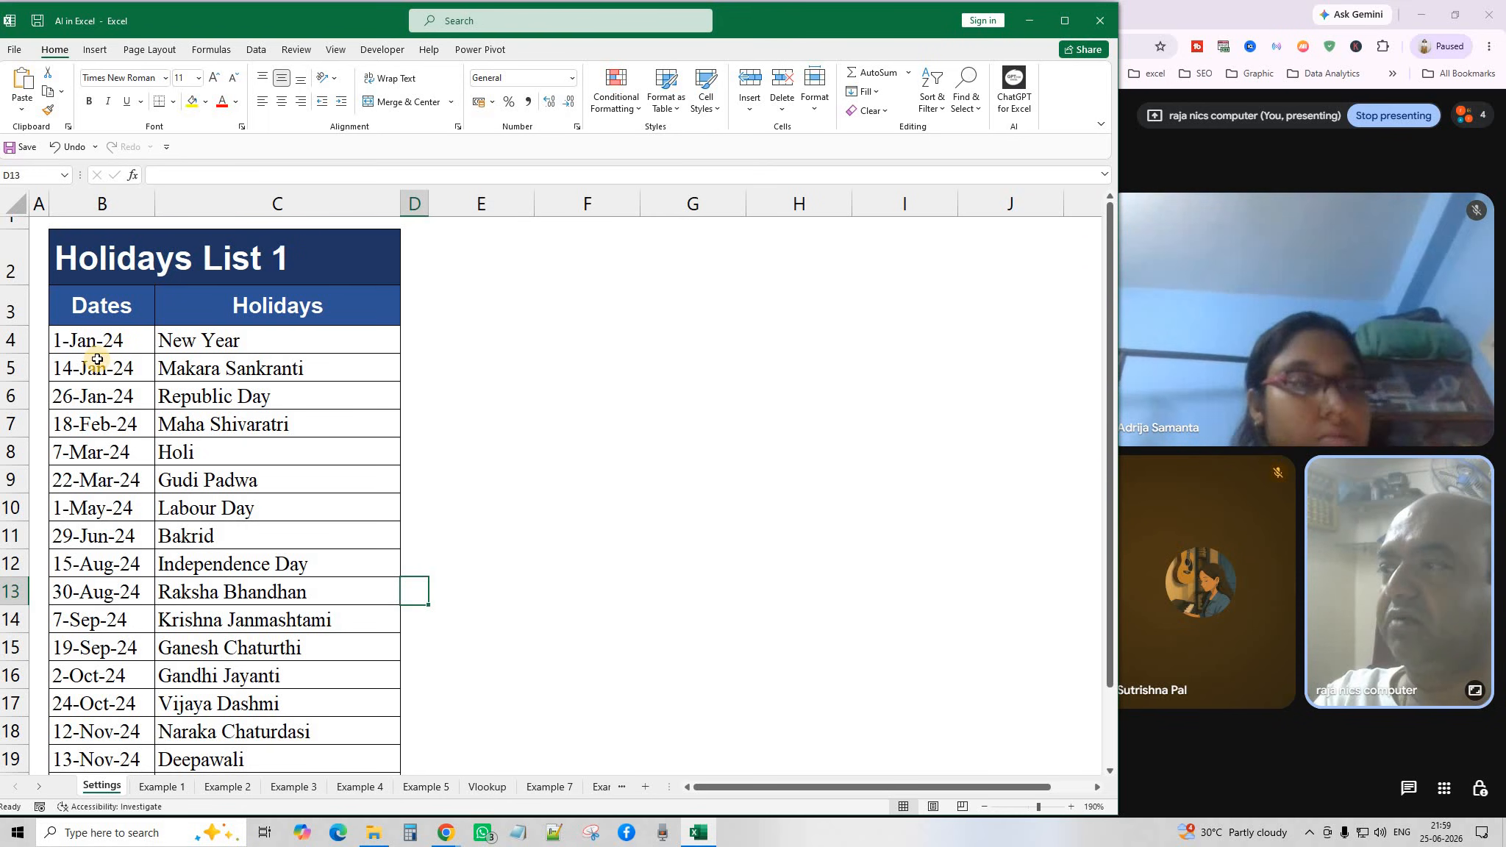
scroll(88, 507, "down", 5)
scroll(88, 511, "up", 5)
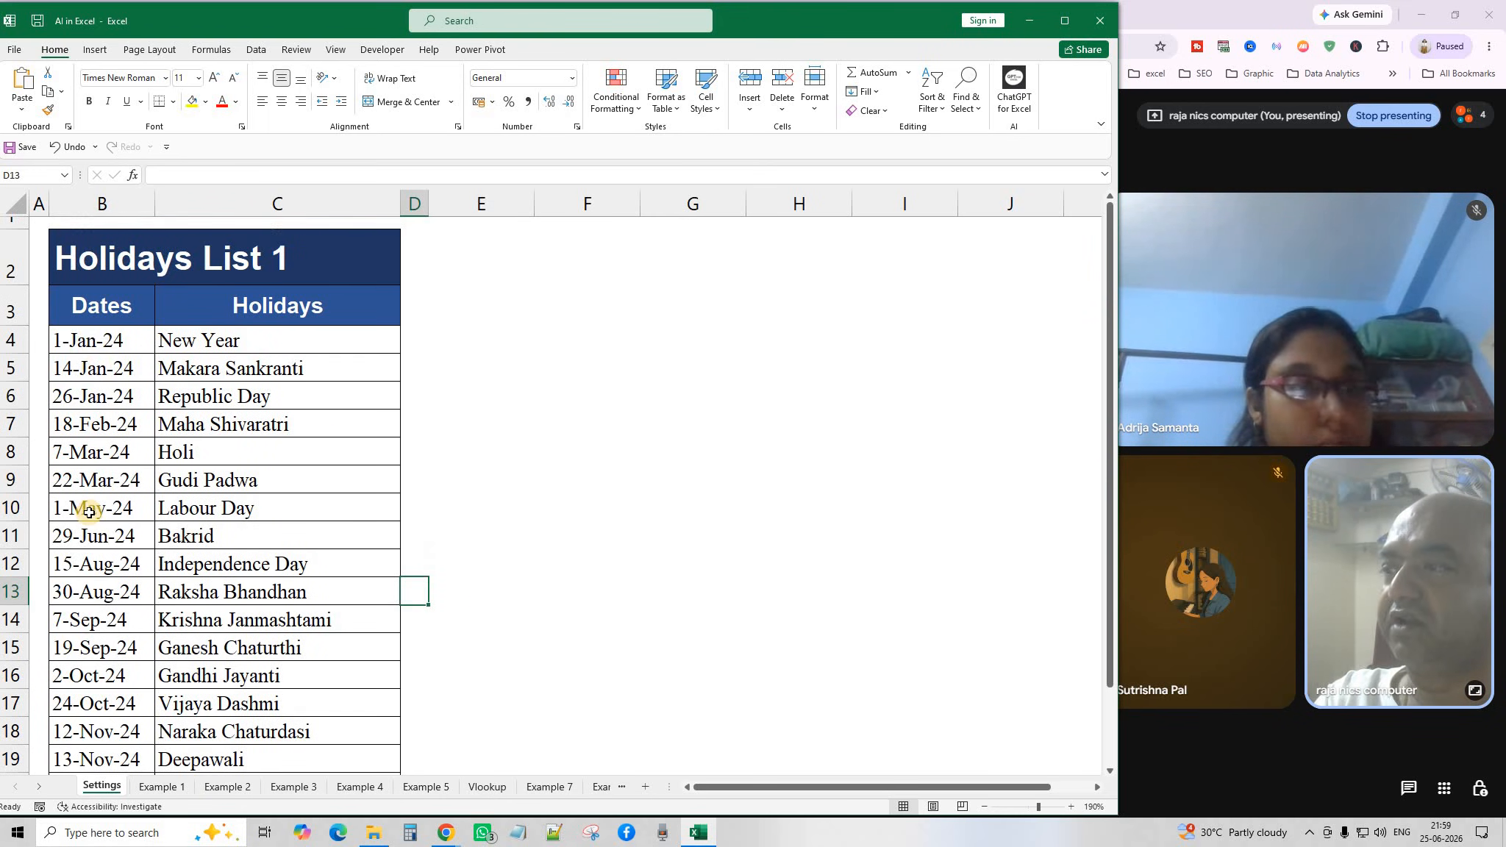
left_click(90, 342)
left_click(86, 372)
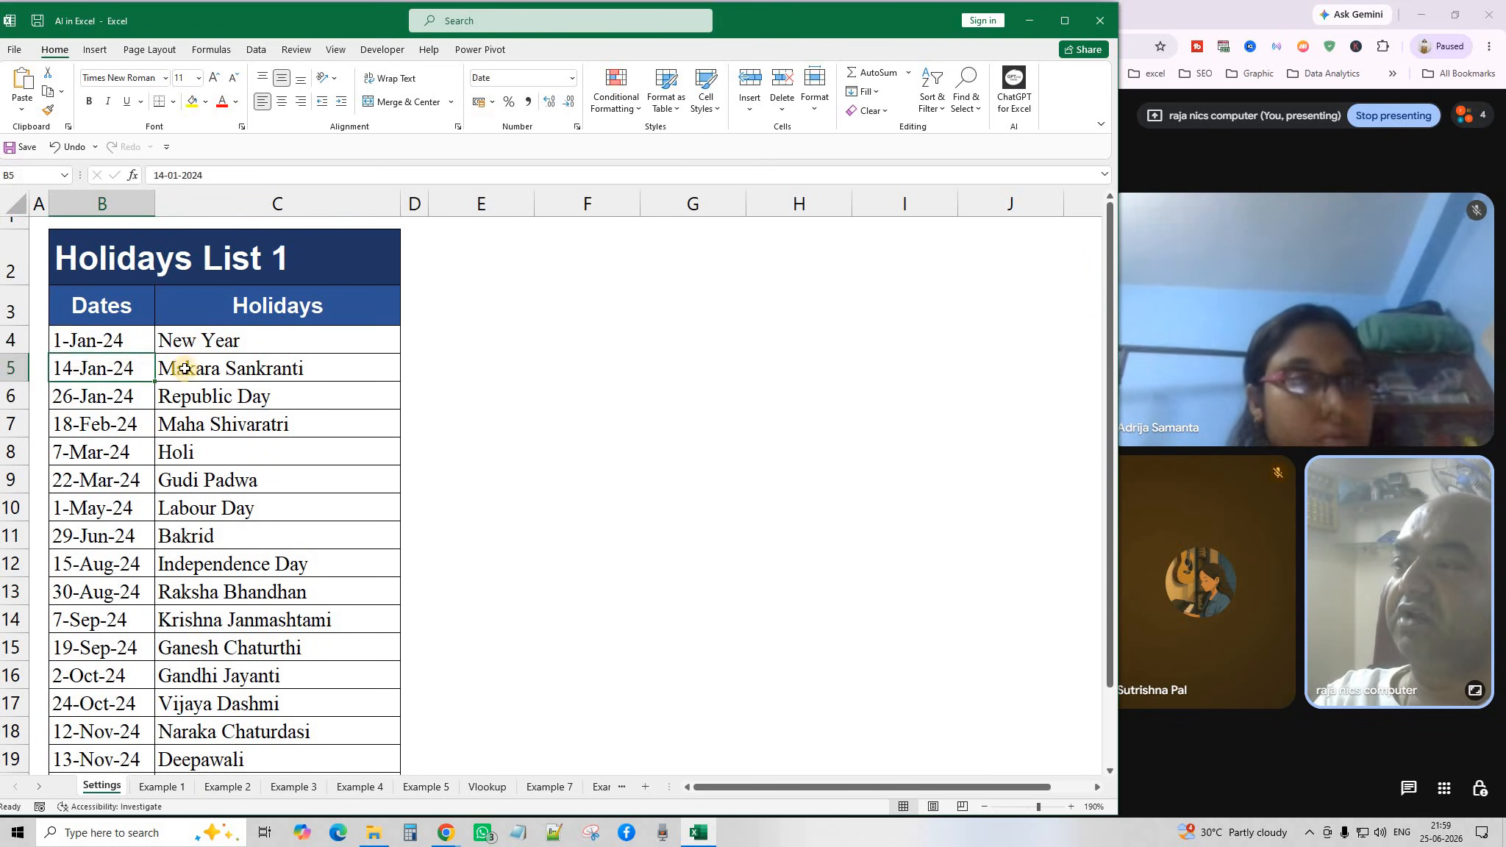
left_click(261, 370)
left_click(80, 403)
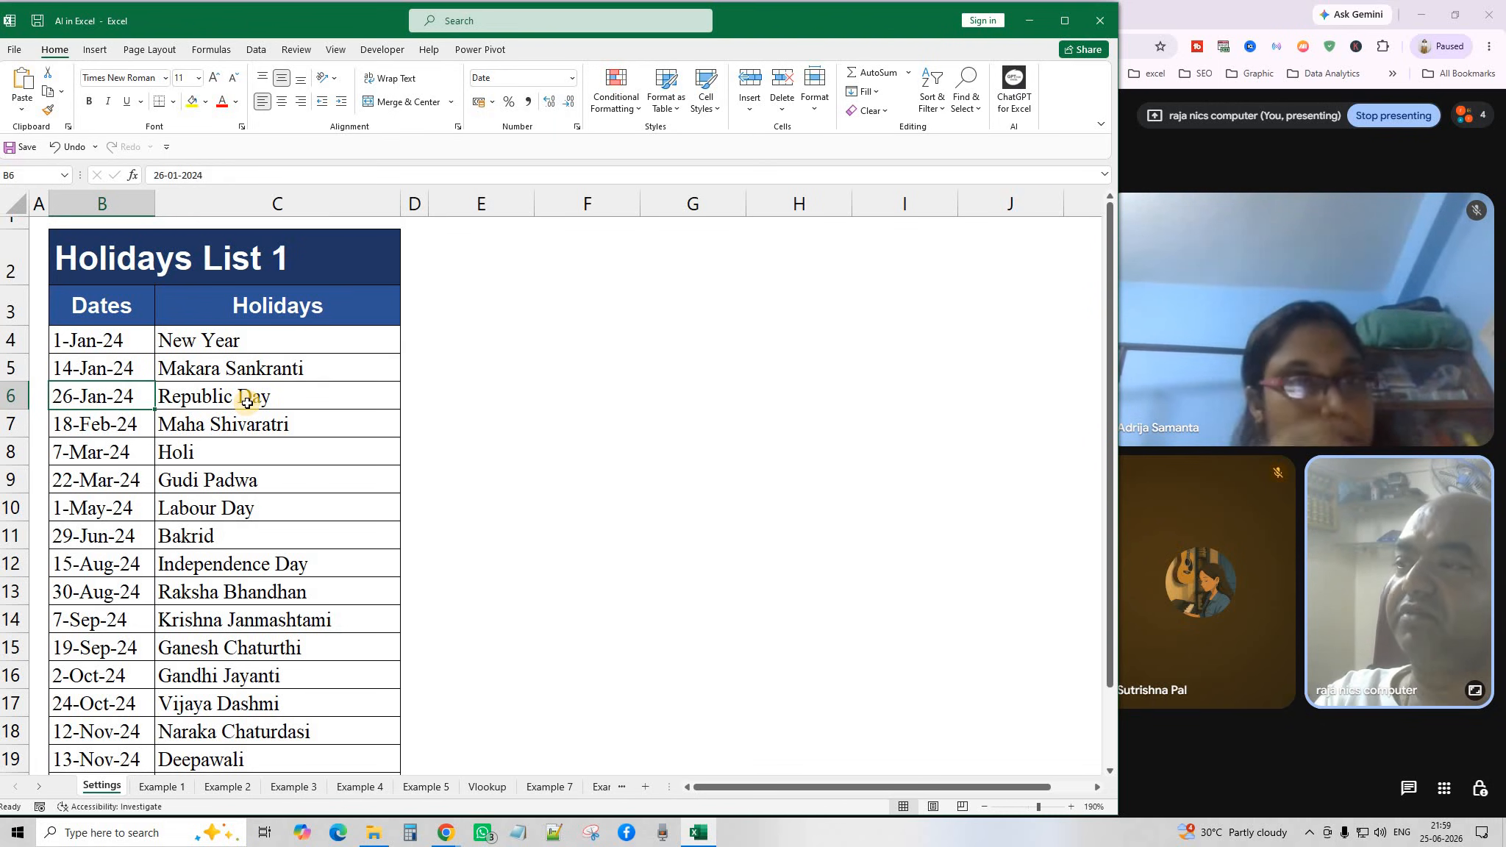
left_click(247, 399)
Walk through the later holiday dates in column B, from 18-Feb-24 to 2-Oct-24.
left_click(72, 433)
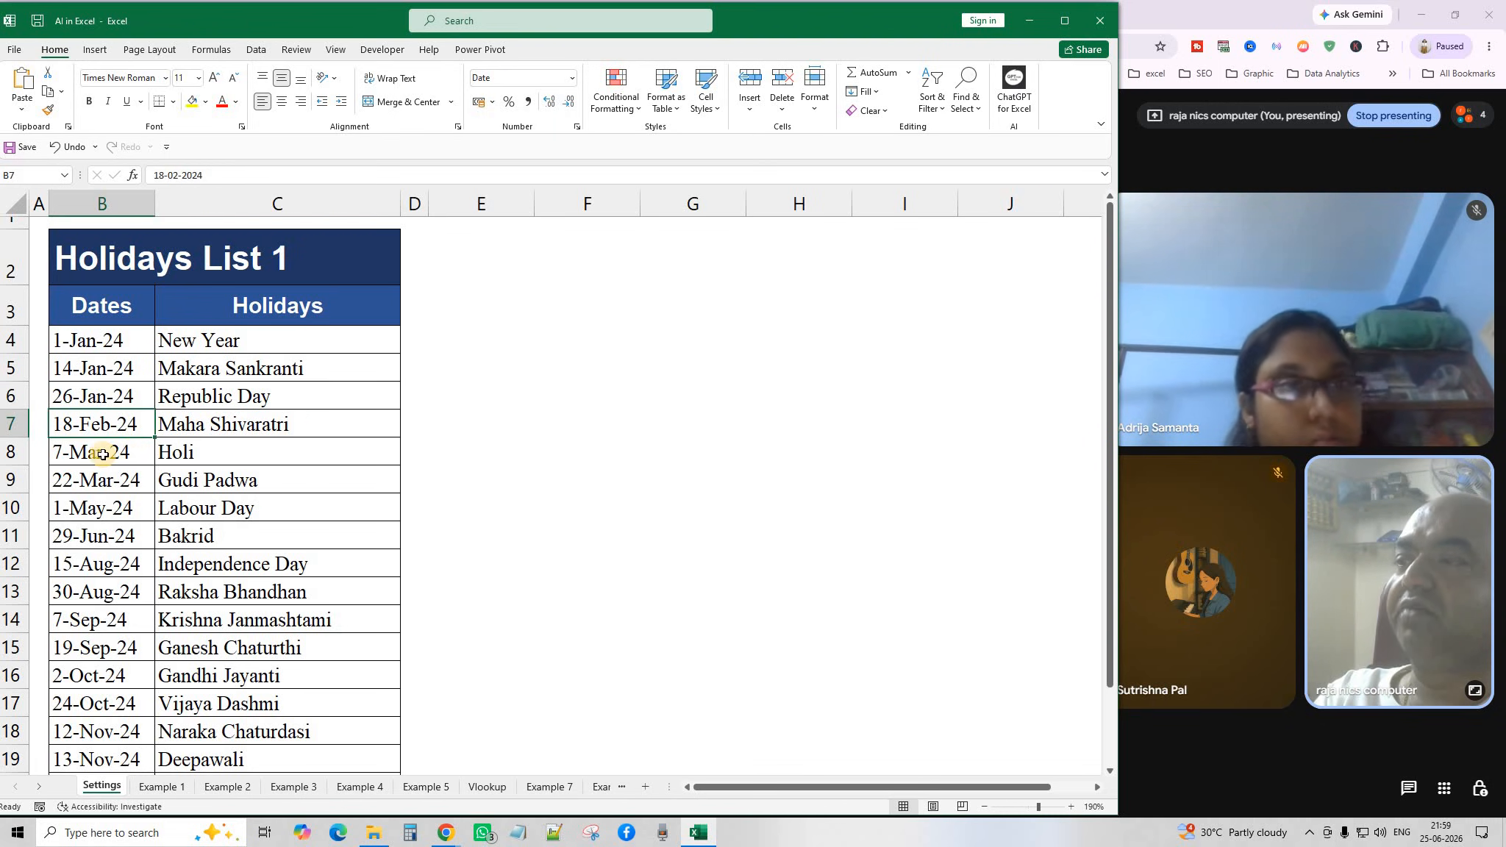
left_click(103, 455)
left_click(93, 485)
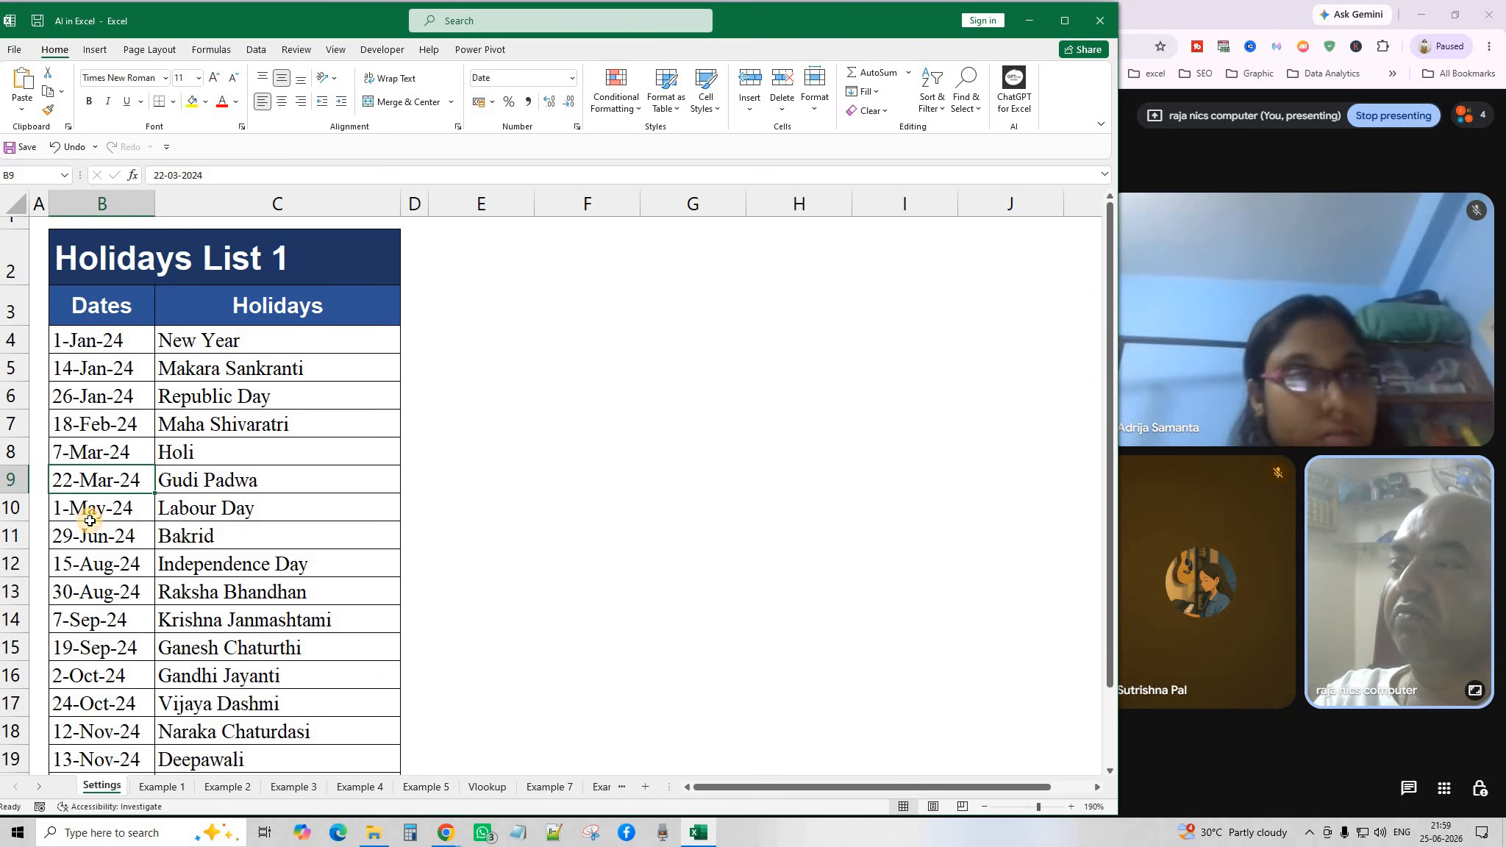
left_click_drag(91, 518, 91, 537)
left_click(91, 618)
left_click_drag(91, 653, 91, 674)
scroll(89, 695, "down", 1)
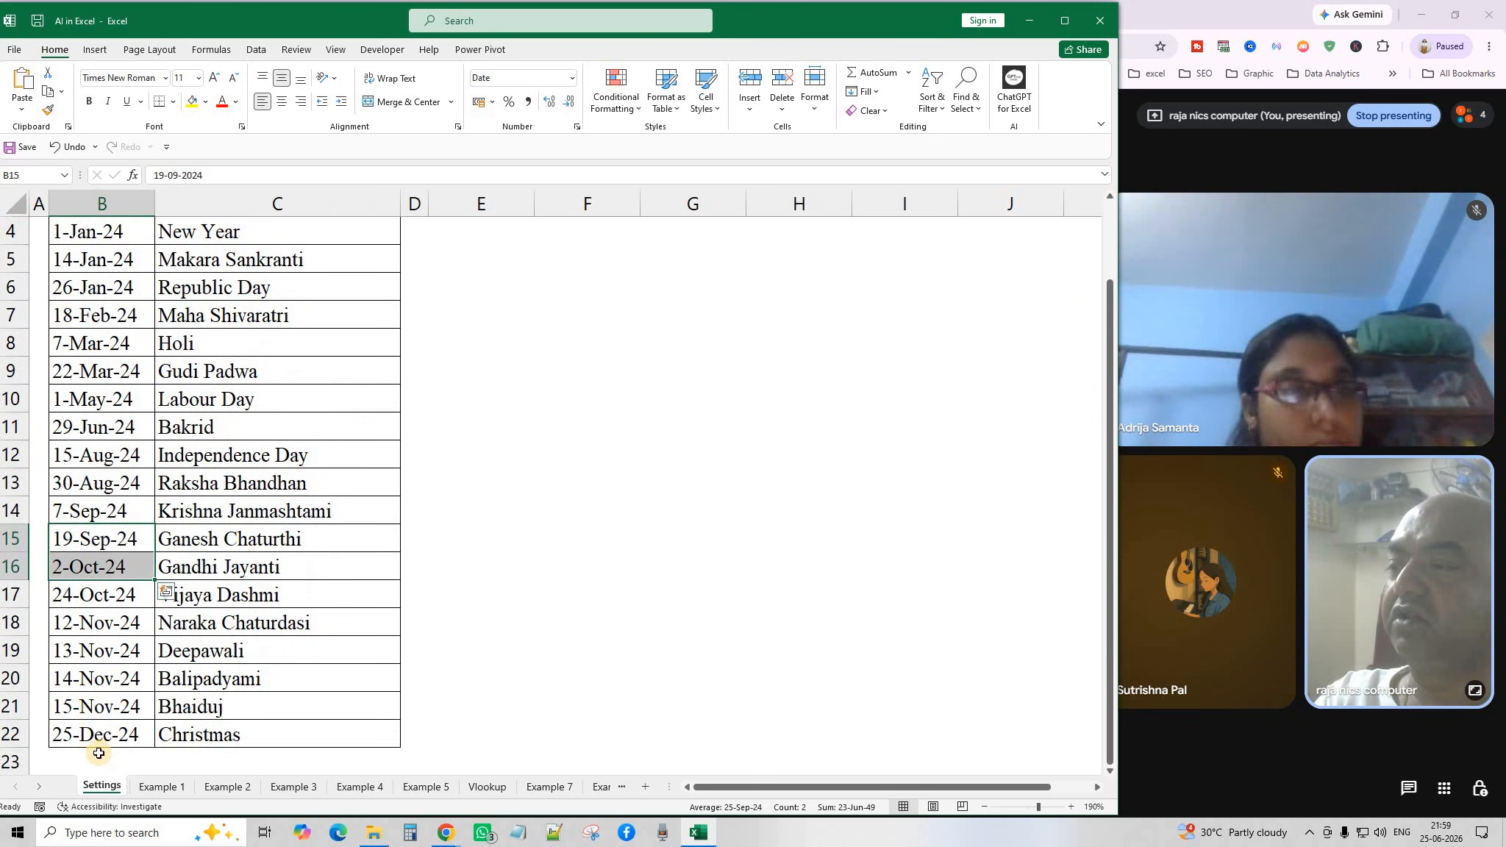
left_click(589, 536)
scroll(296, 387, "up", 2)
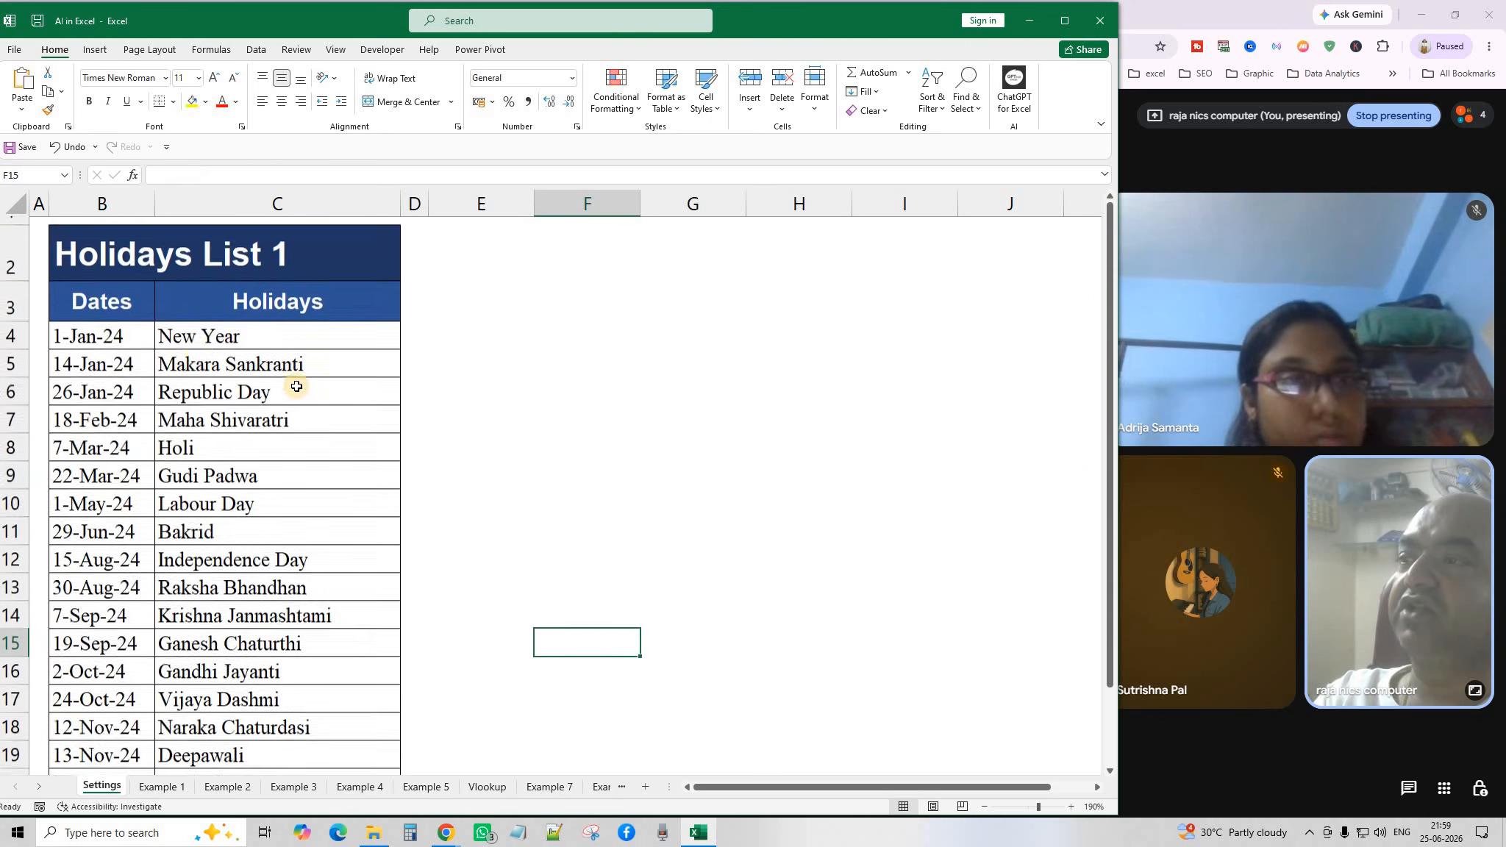
Compare the Vlookup sheet's column C dates with the first three Settings holidays.
left_click(481, 785)
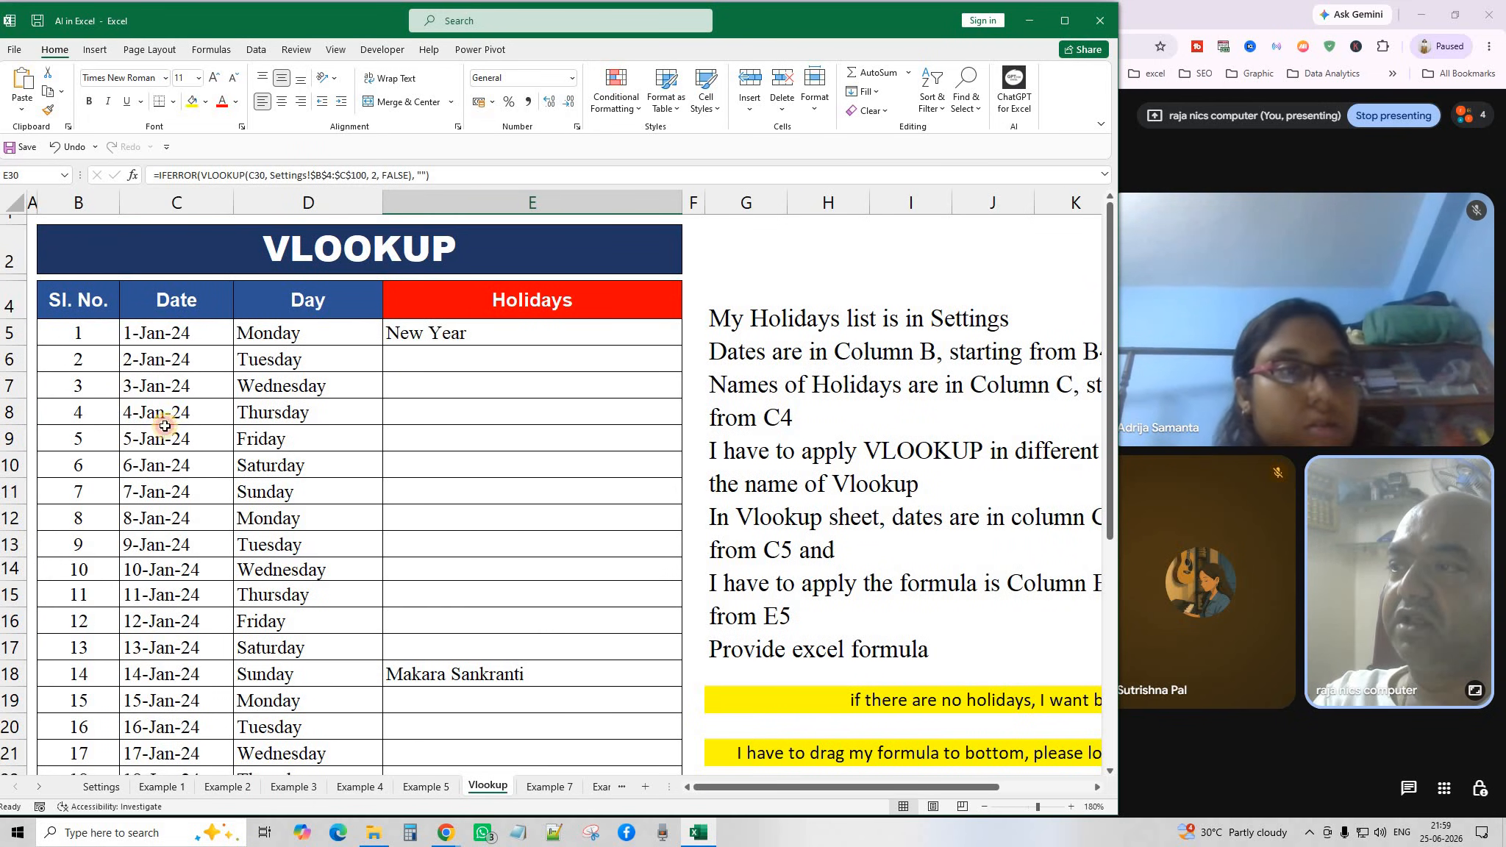
left_click(165, 334)
scroll(176, 739, "down", 3)
scroll(162, 762, "down", 2)
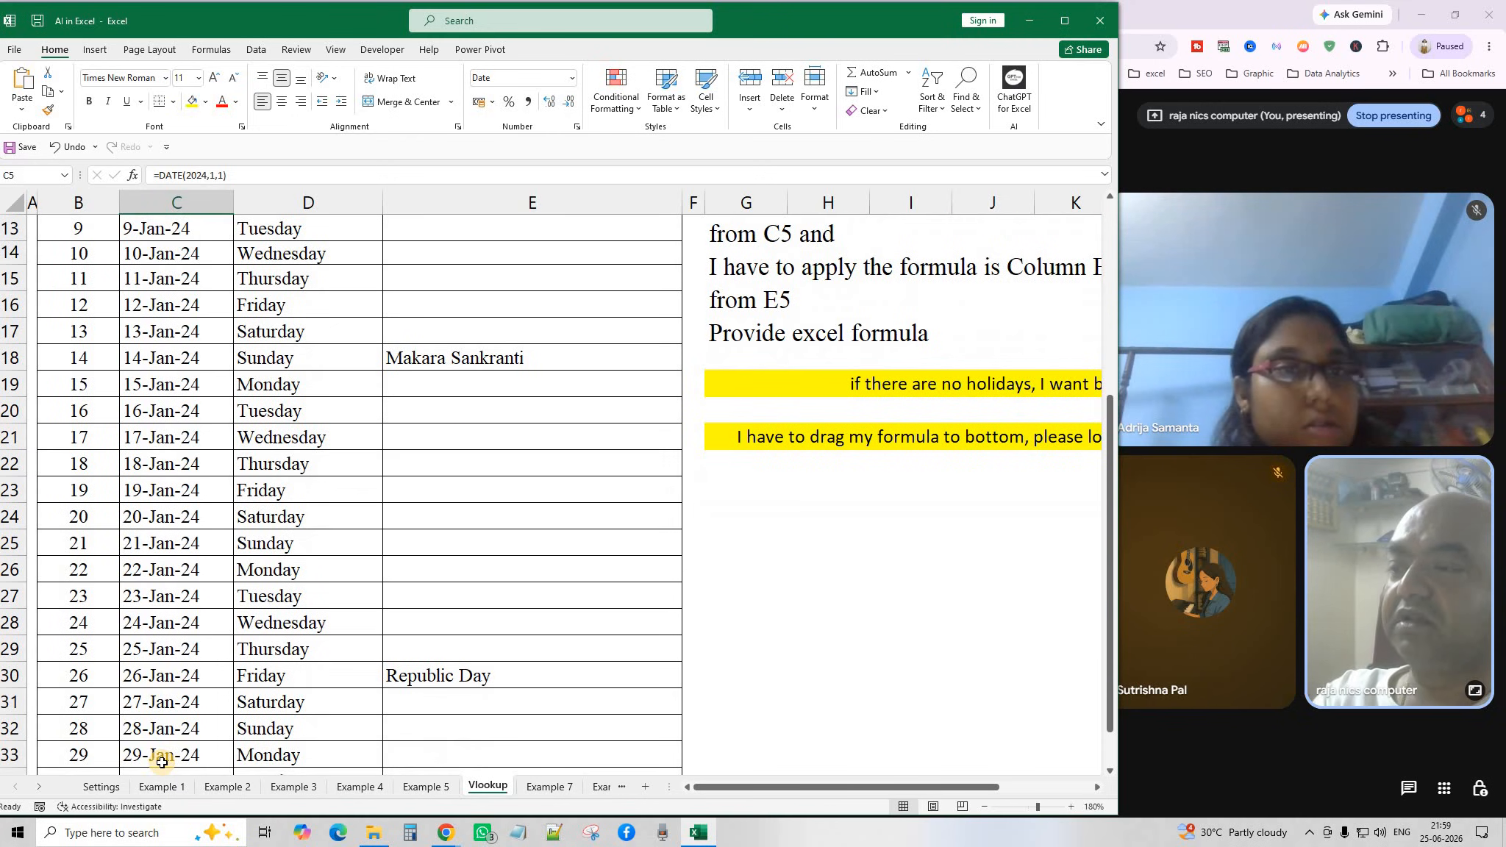
left_click(102, 787)
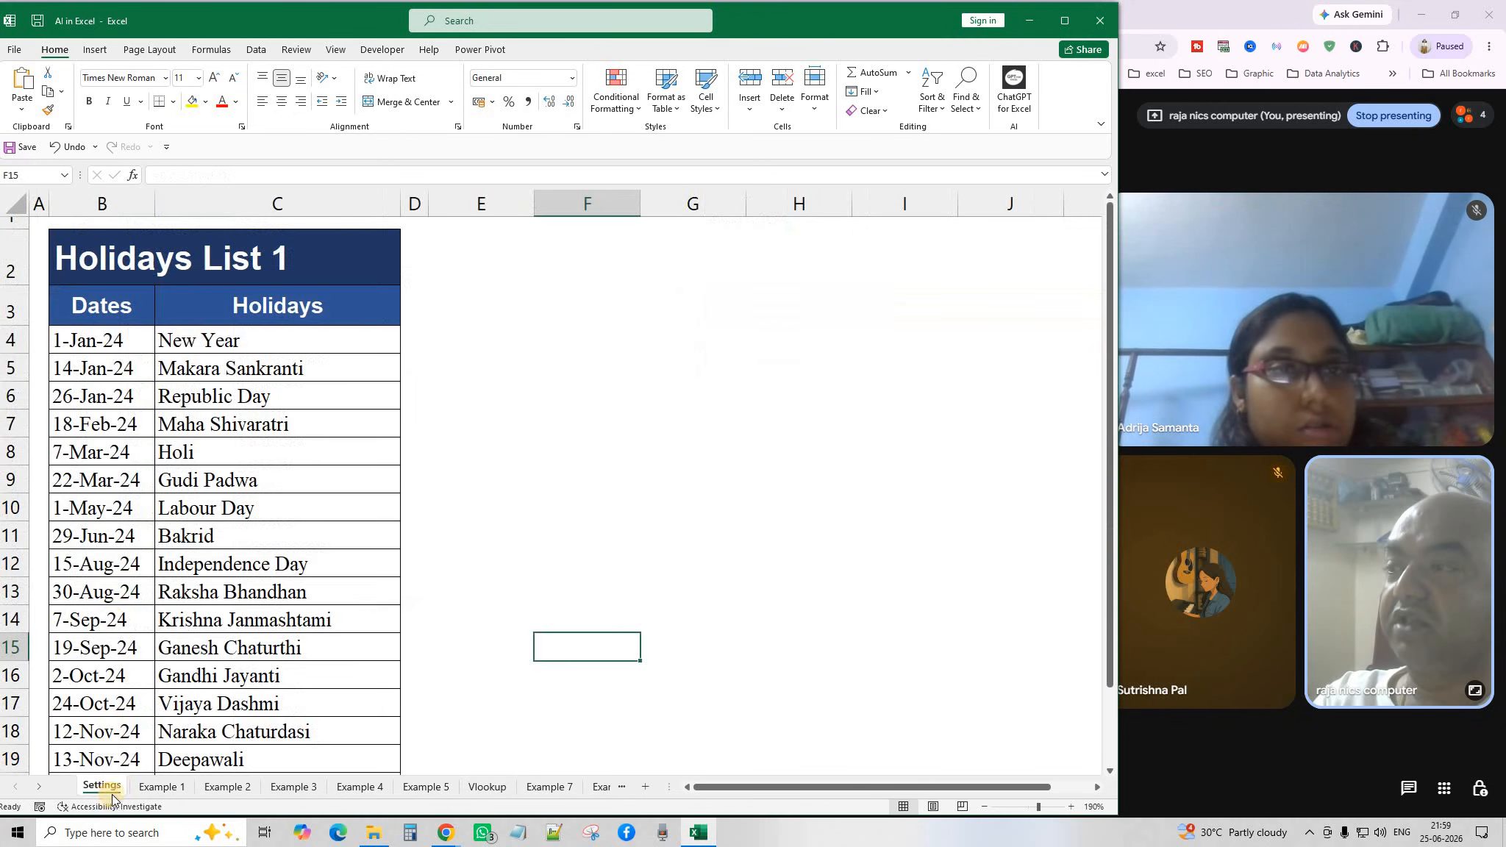
left_click_drag(112, 339, 258, 396)
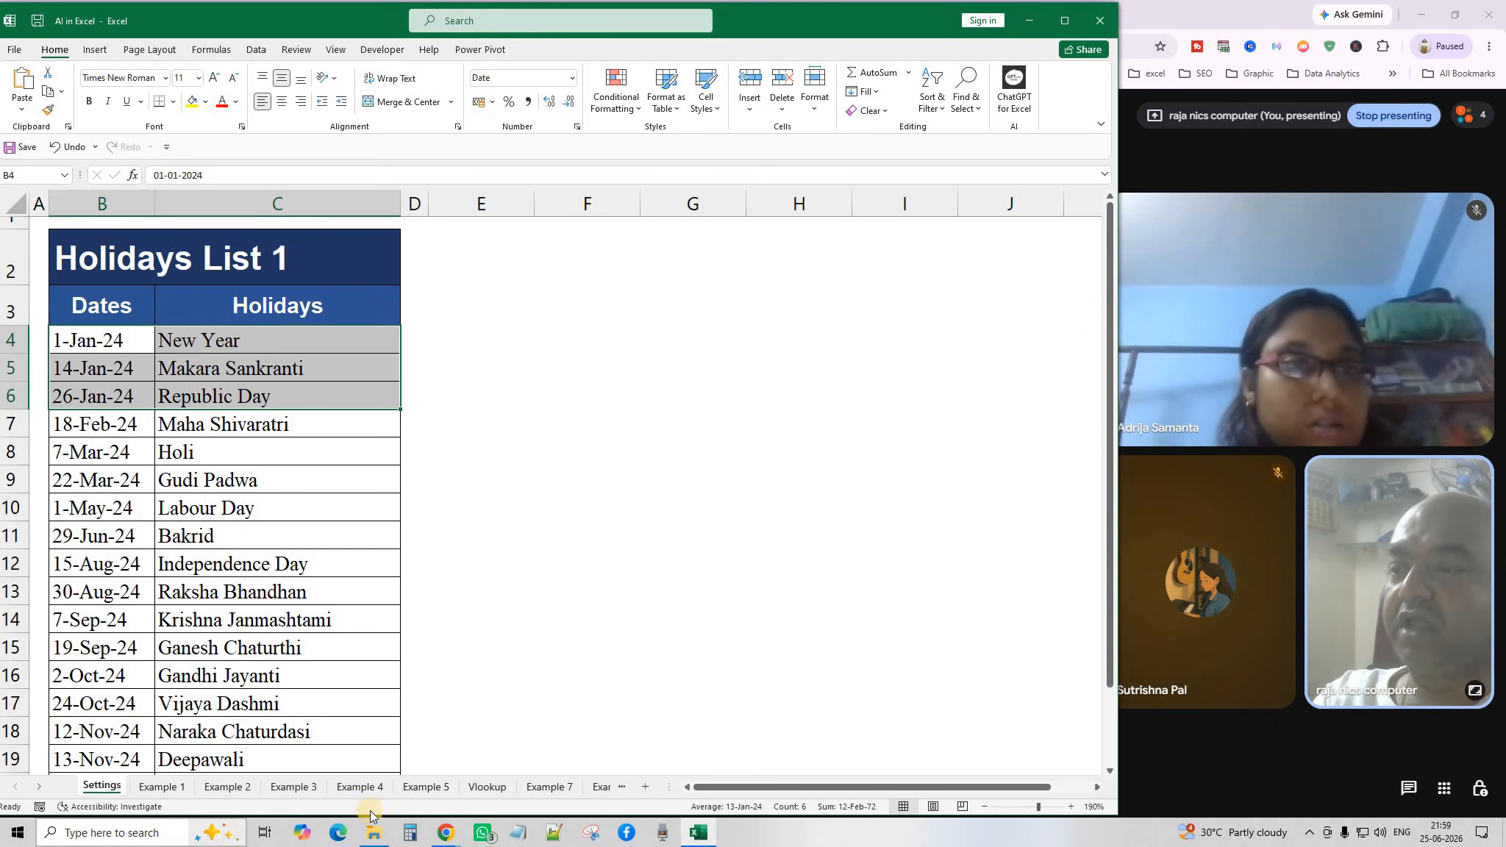
Show the IFERROR VLOOKUP holiday formula in E5 and zoom out to 160%.
left_click(485, 787)
left_click(514, 383)
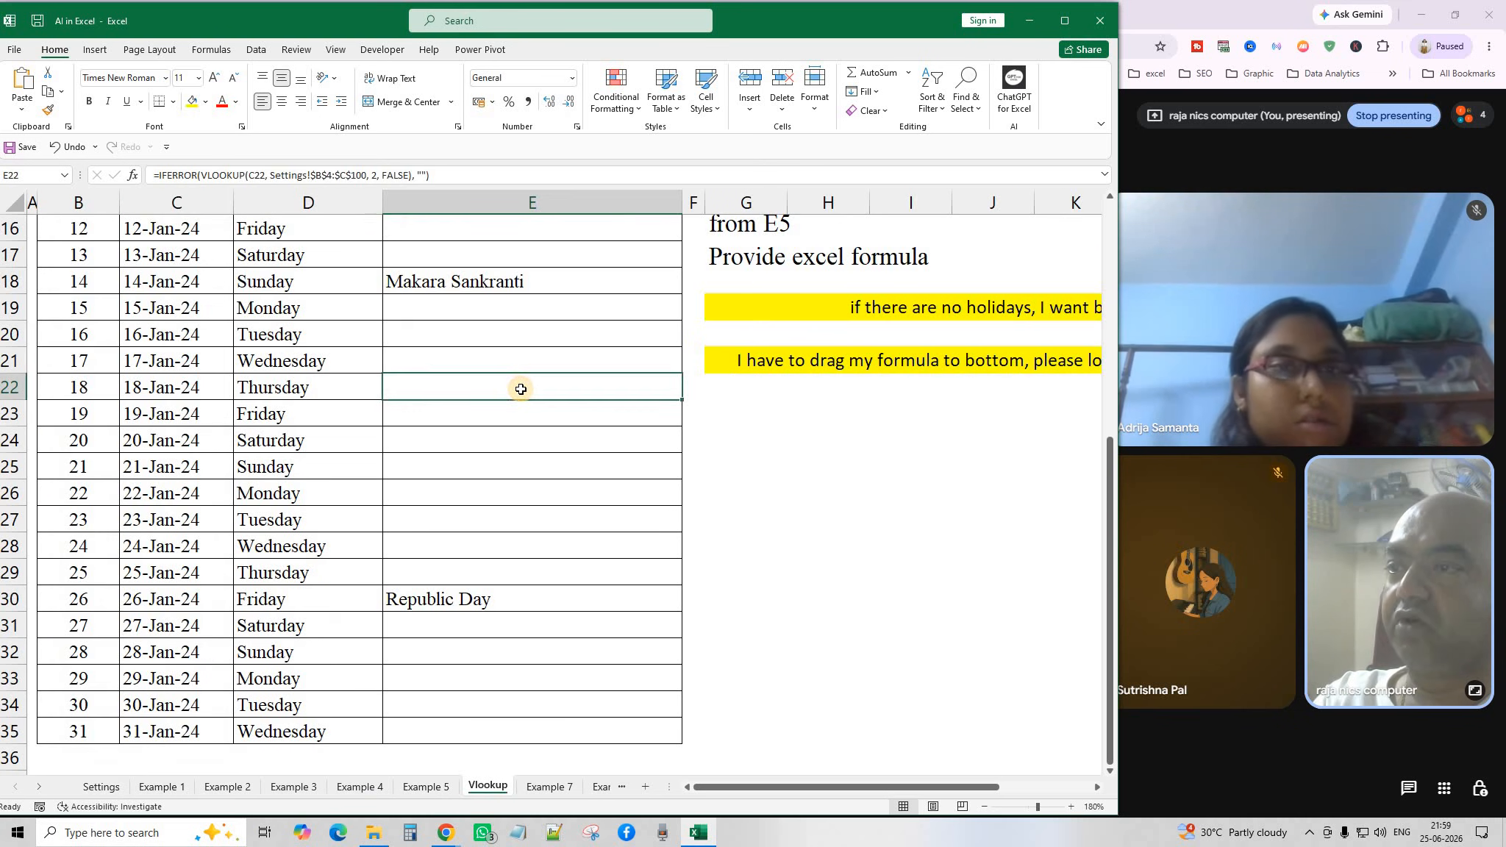
scroll(201, 284, "up", 2)
scroll(328, 549, "up", 2)
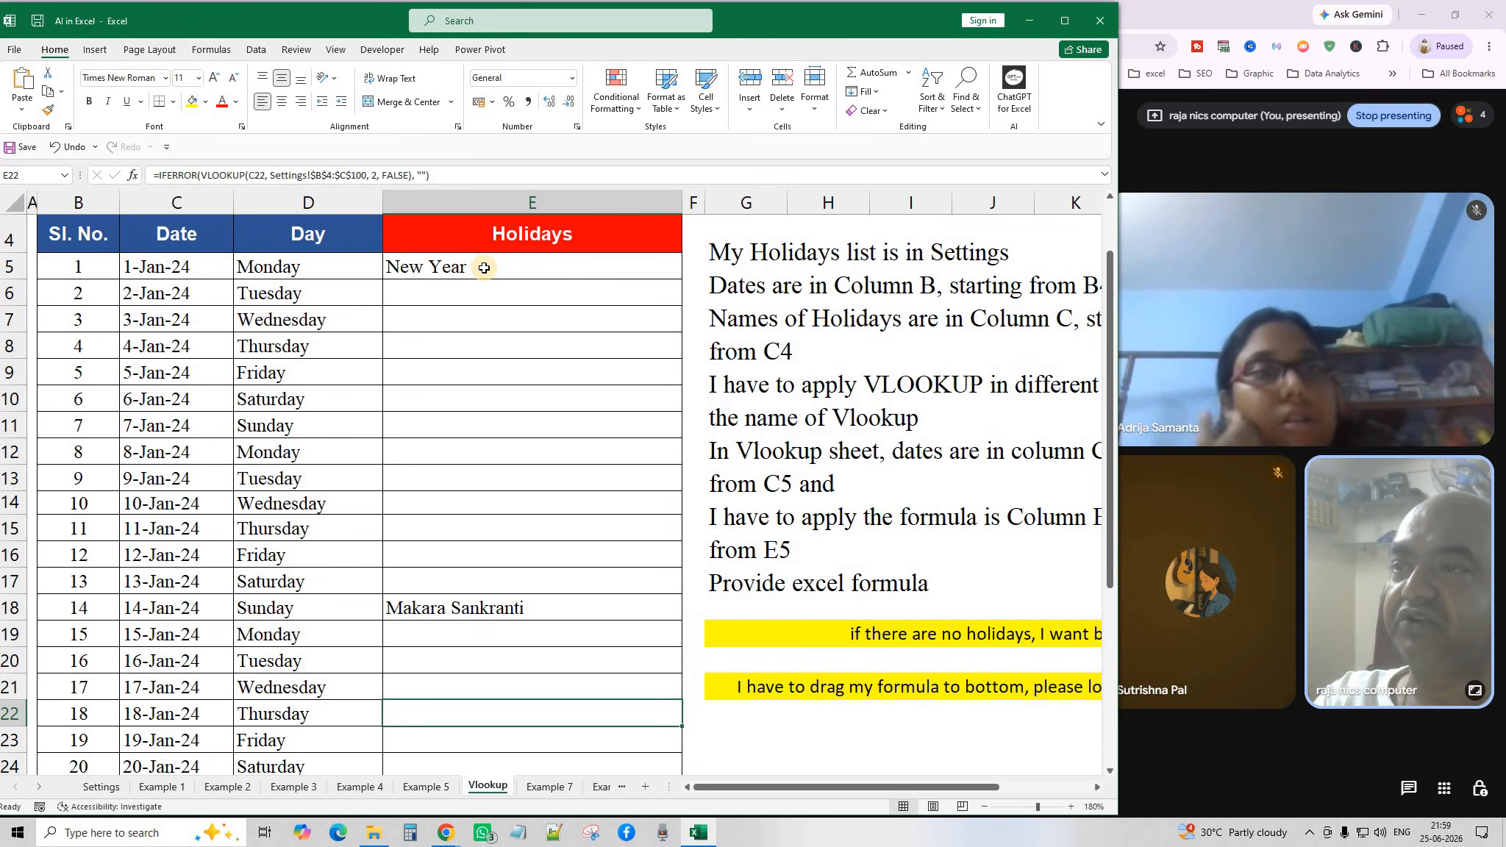
left_click(484, 268)
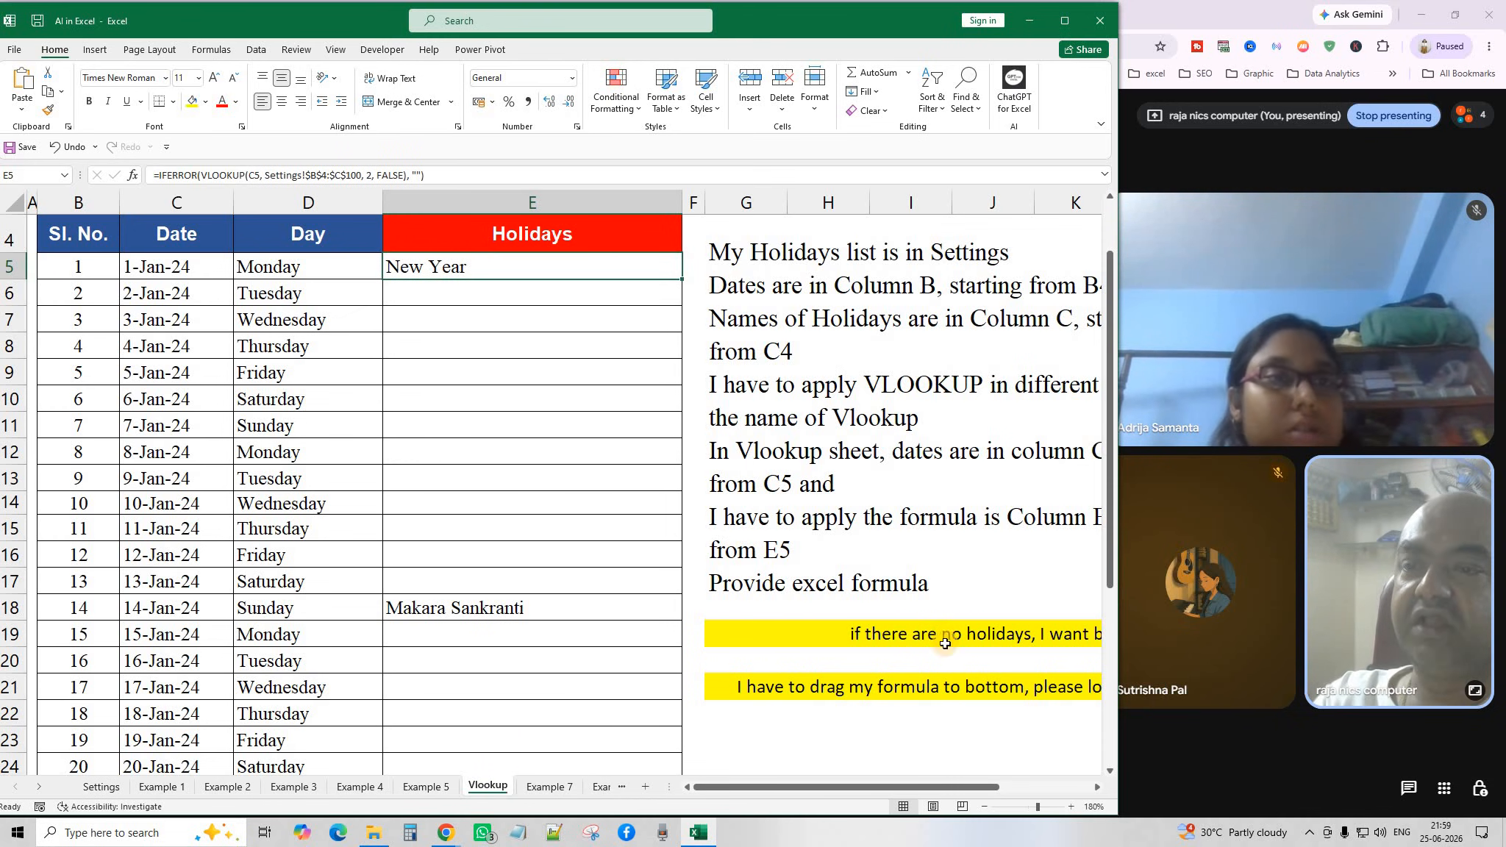
left_click(983, 809)
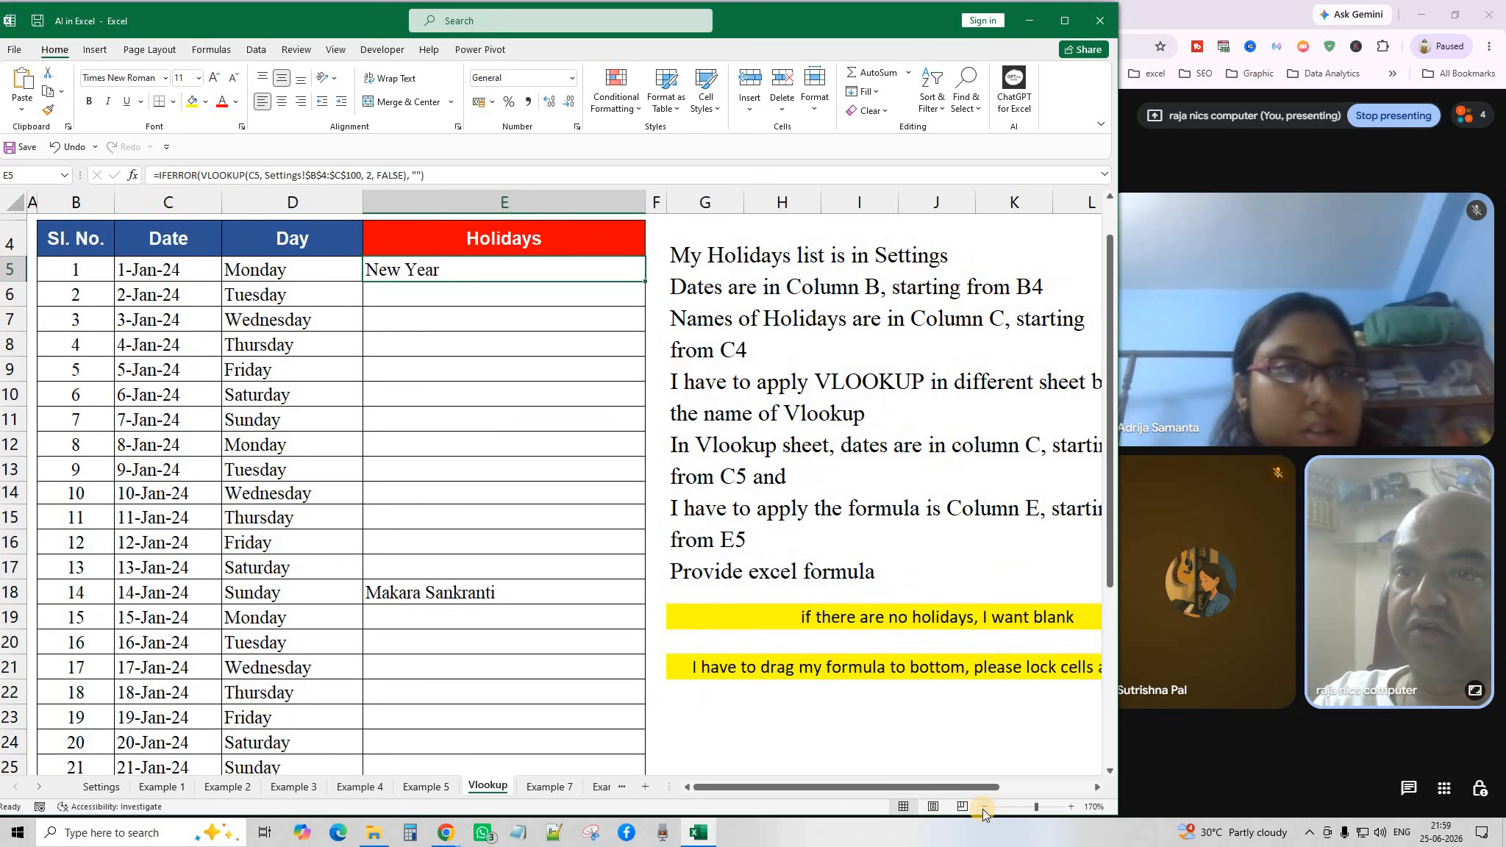
left_click(983, 810)
scroll(904, 557, "up", 1)
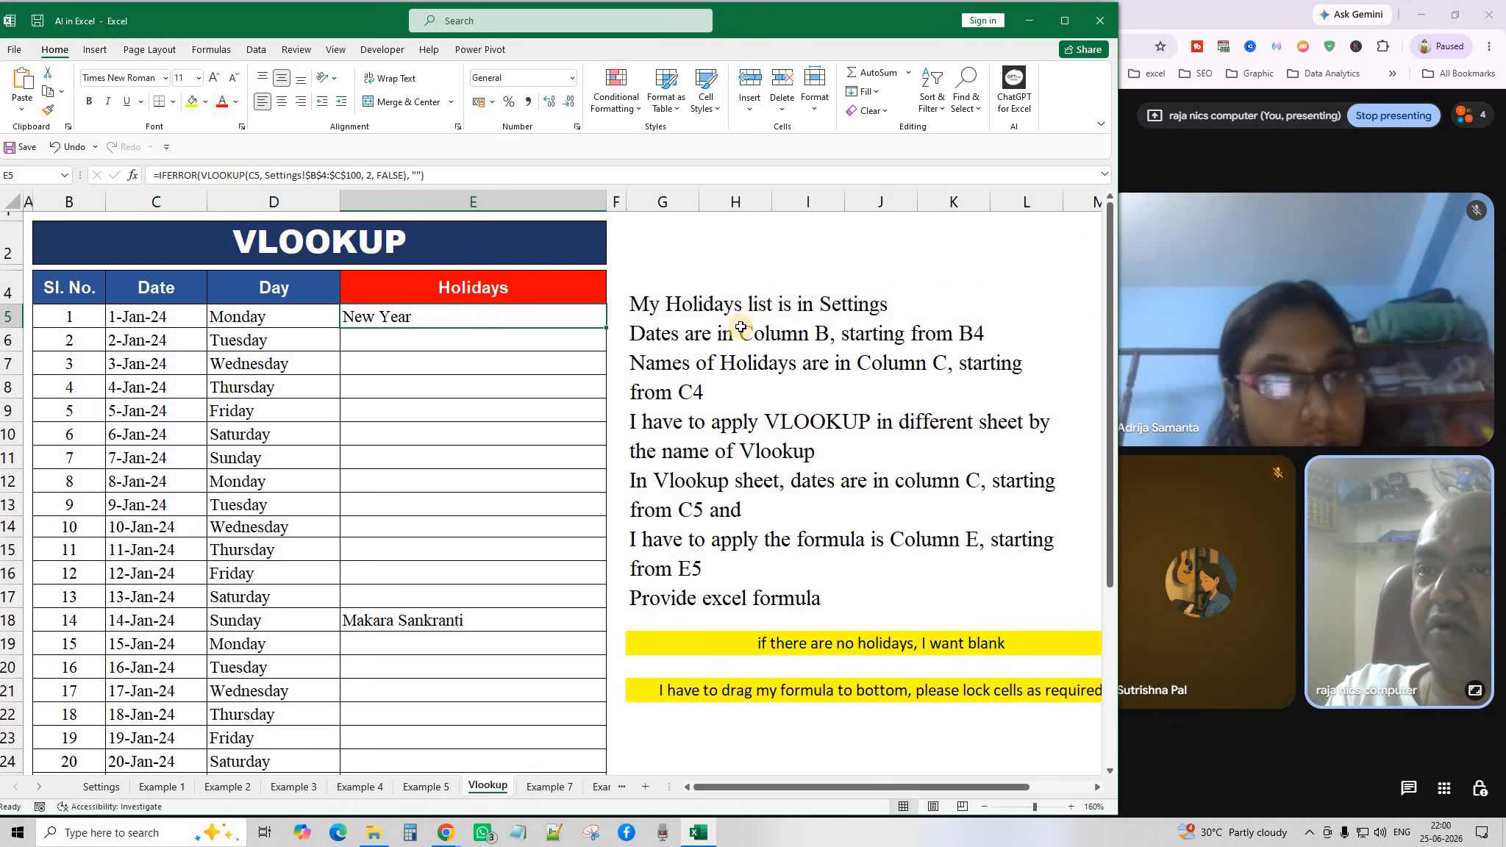
left_click(99, 789)
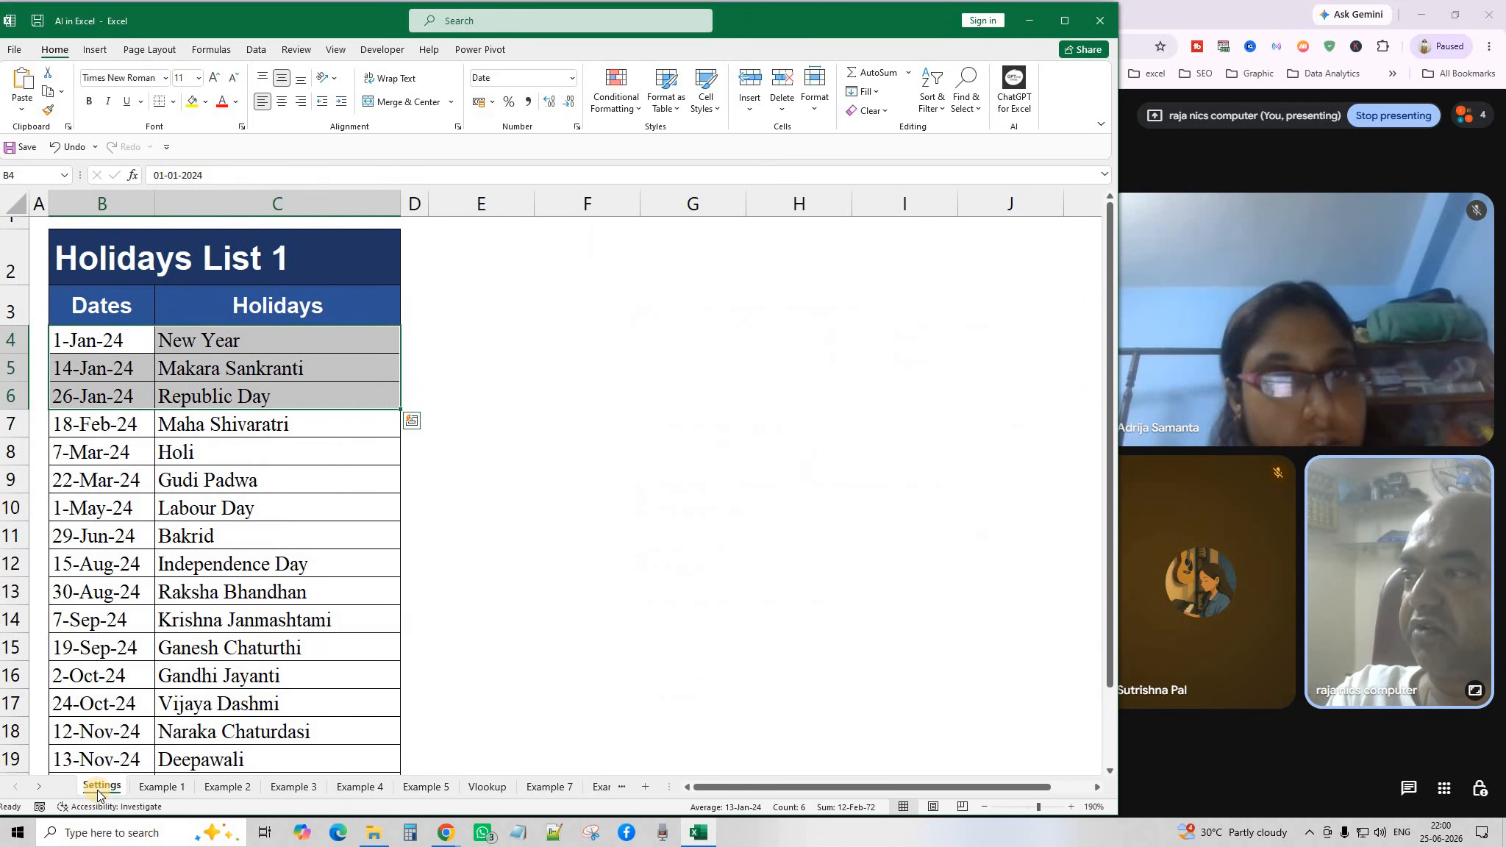
left_click(487, 786)
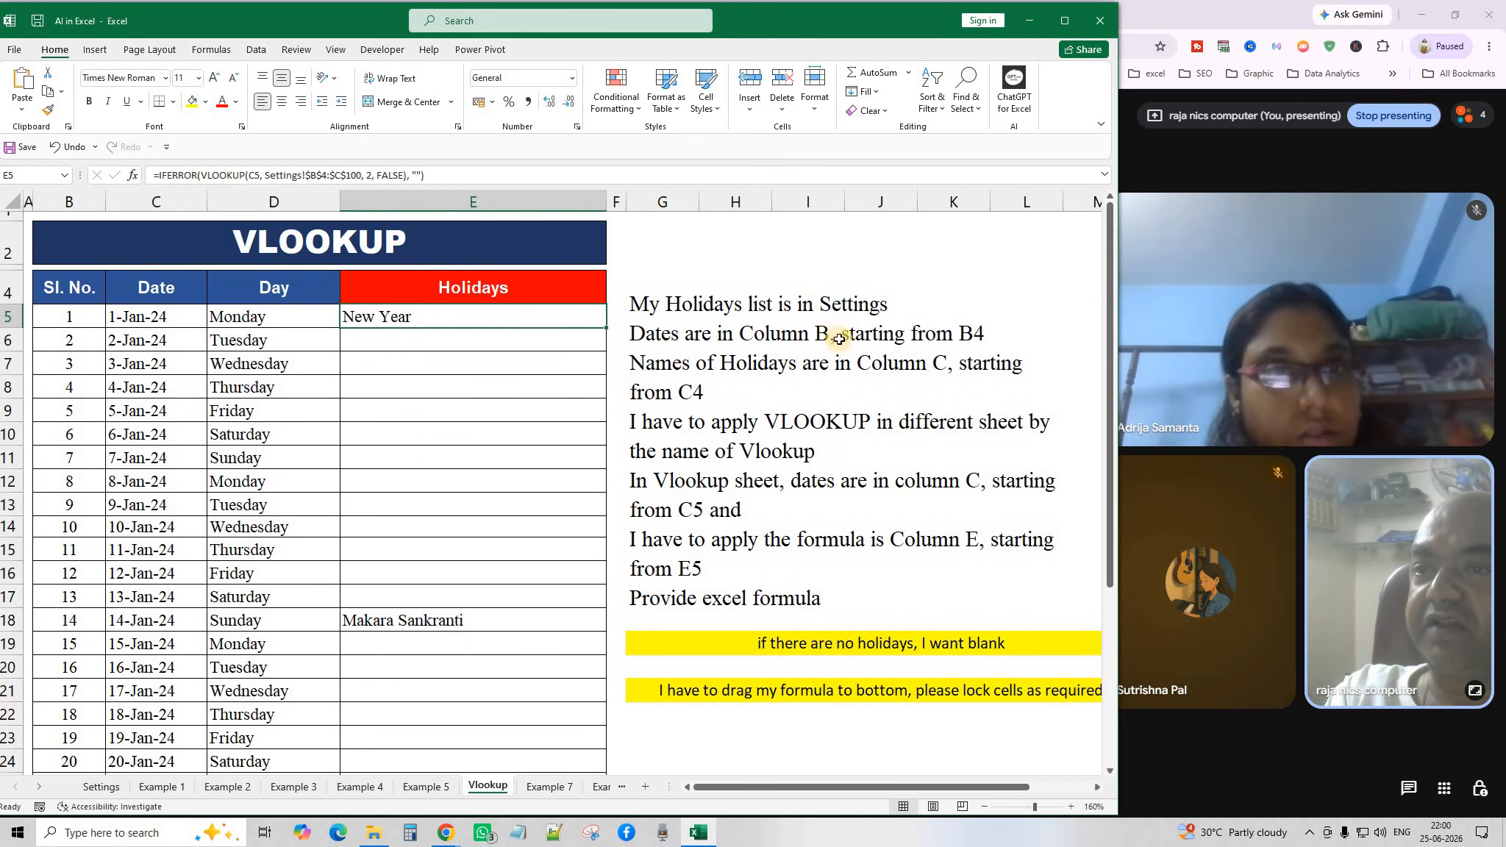
left_click(100, 787)
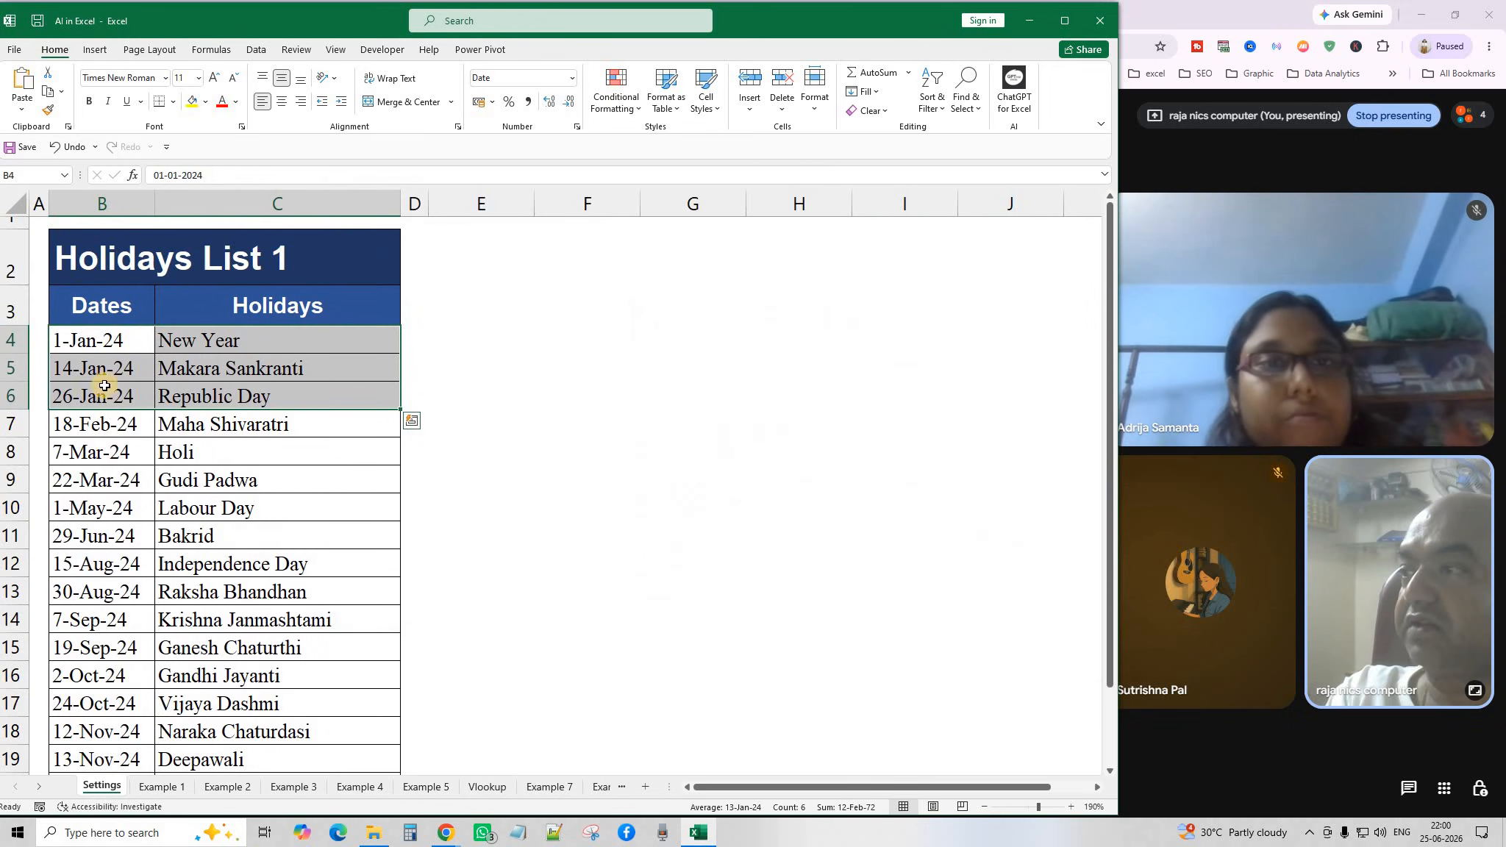
left_click(104, 307)
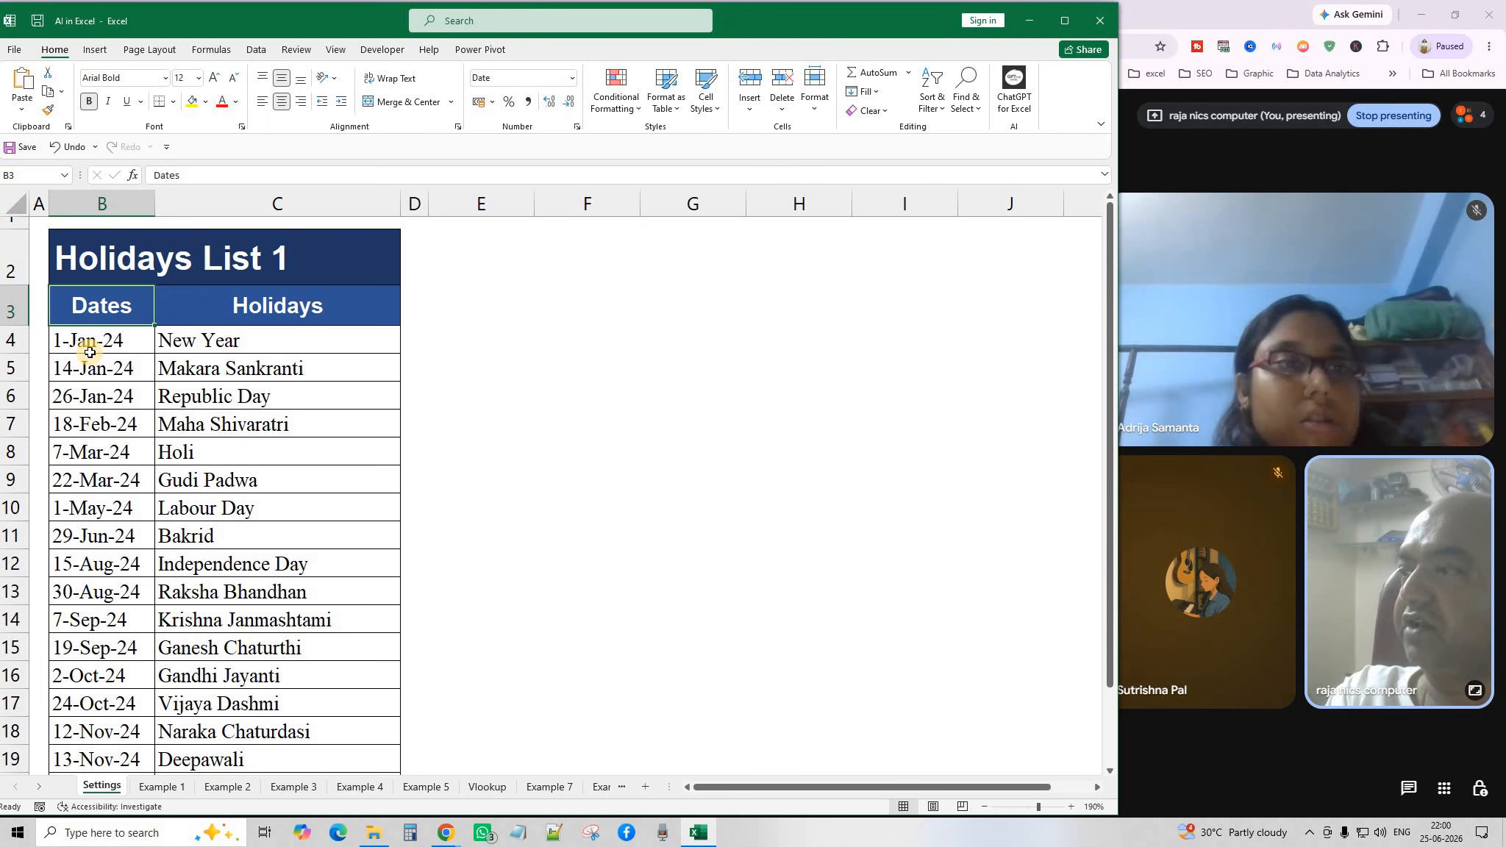
left_click(91, 341)
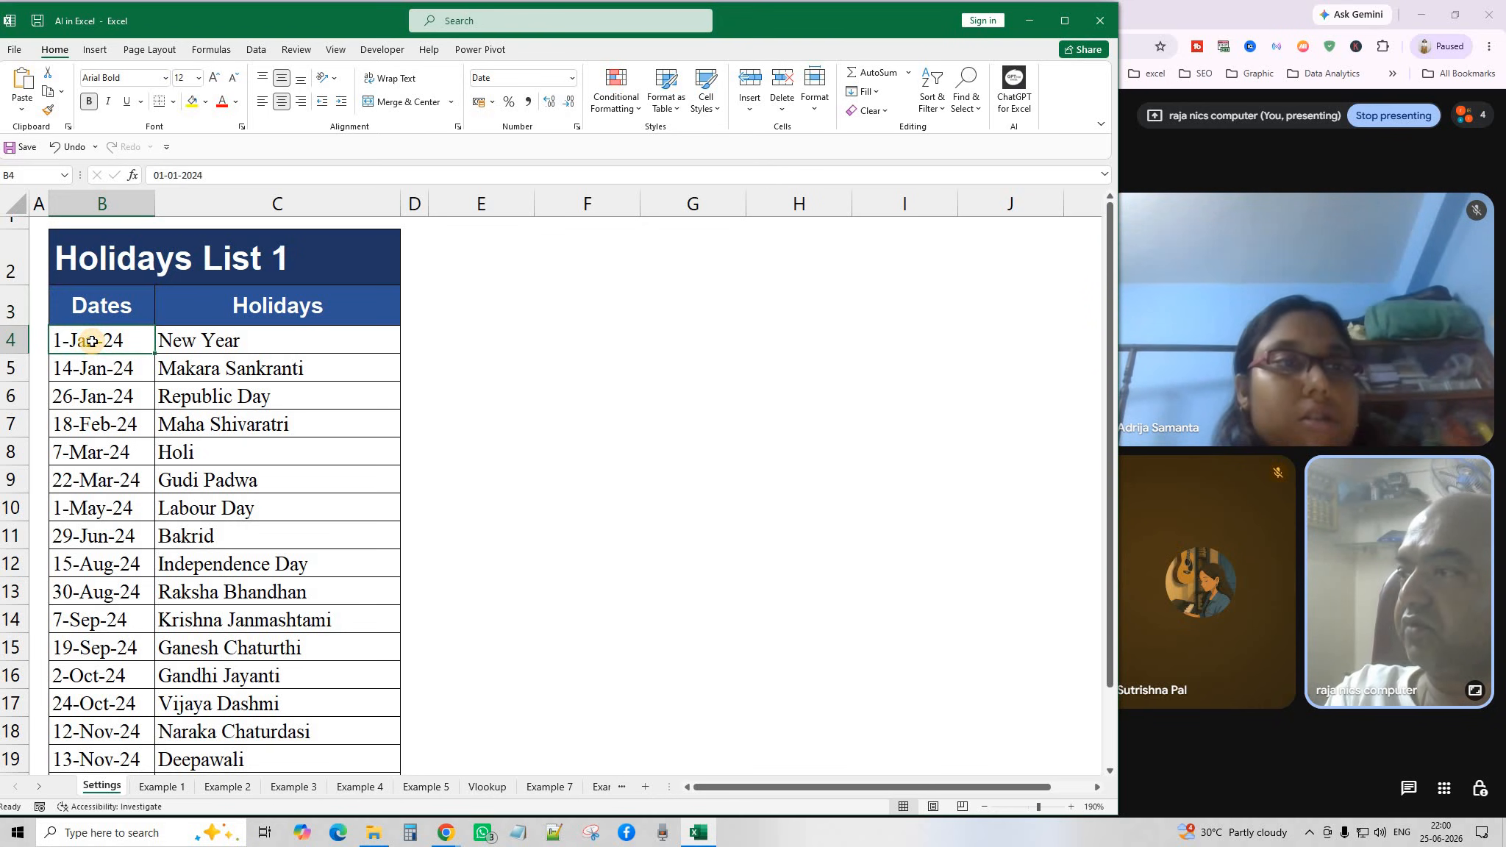
left_click(487, 787)
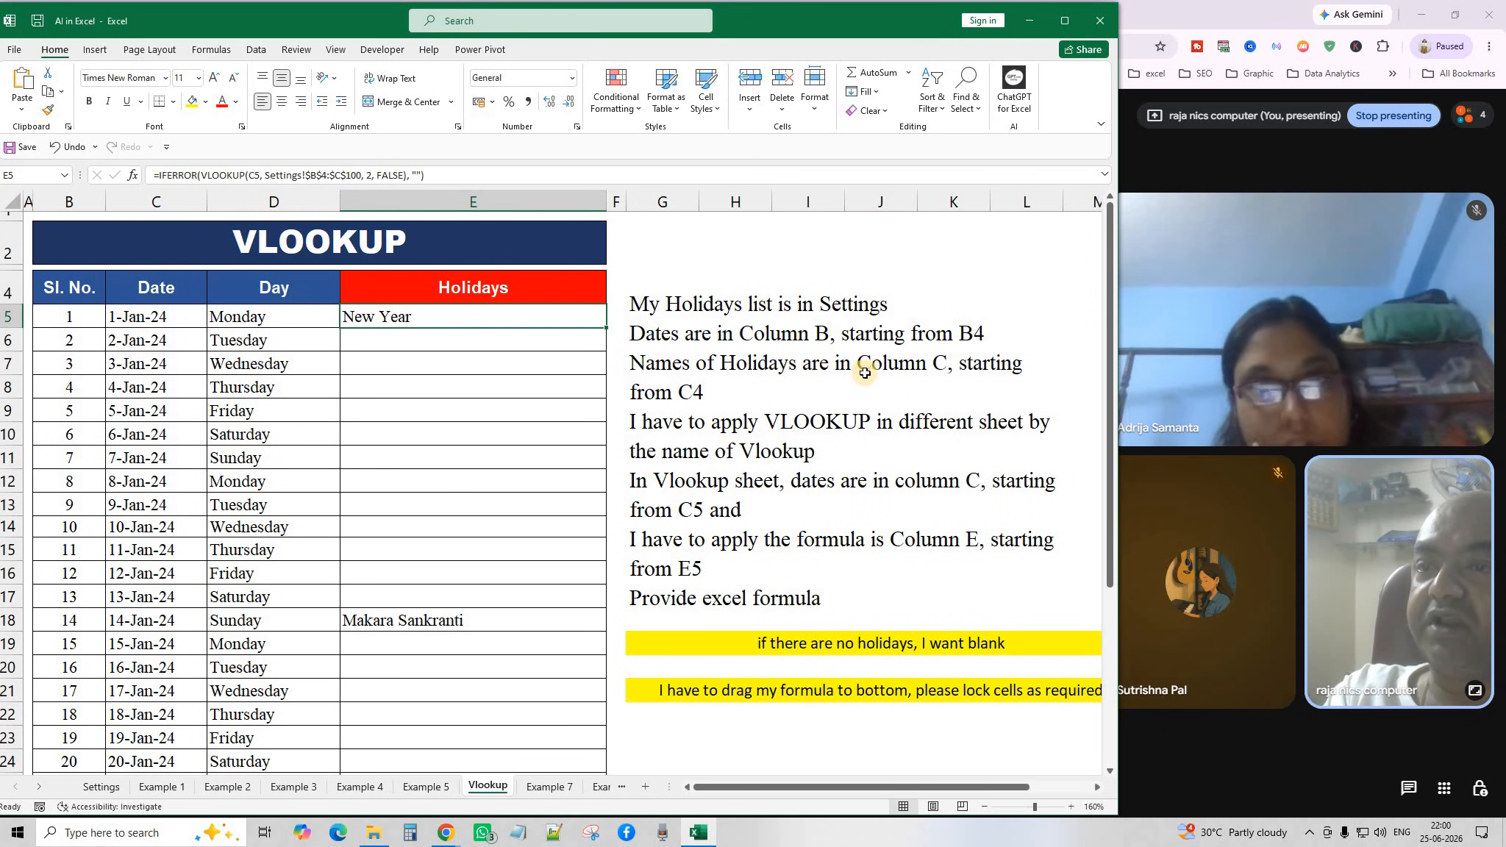
left_click(92, 787)
left_click(229, 308)
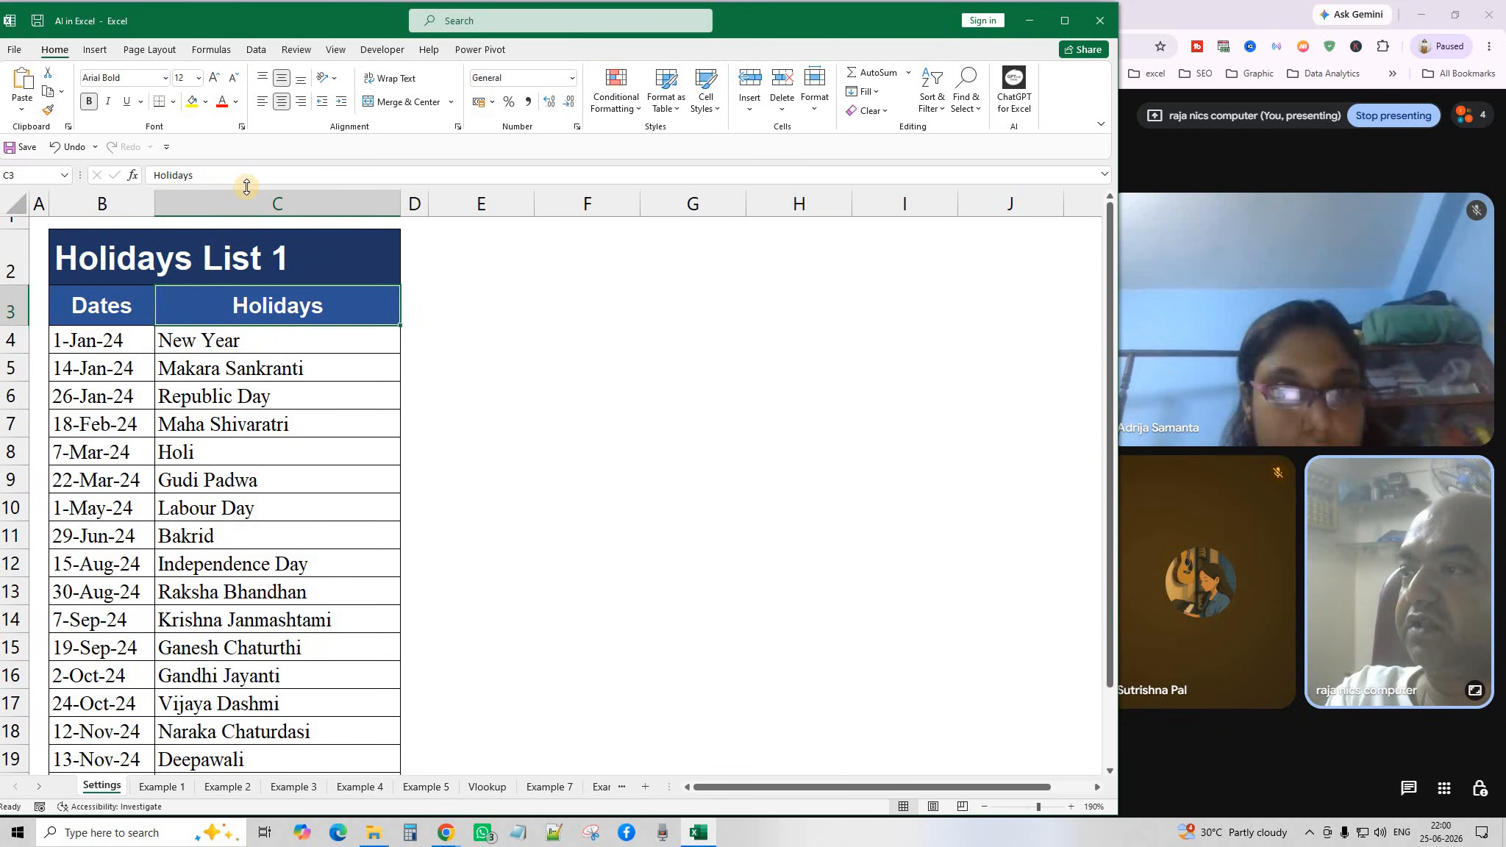
left_click(237, 344)
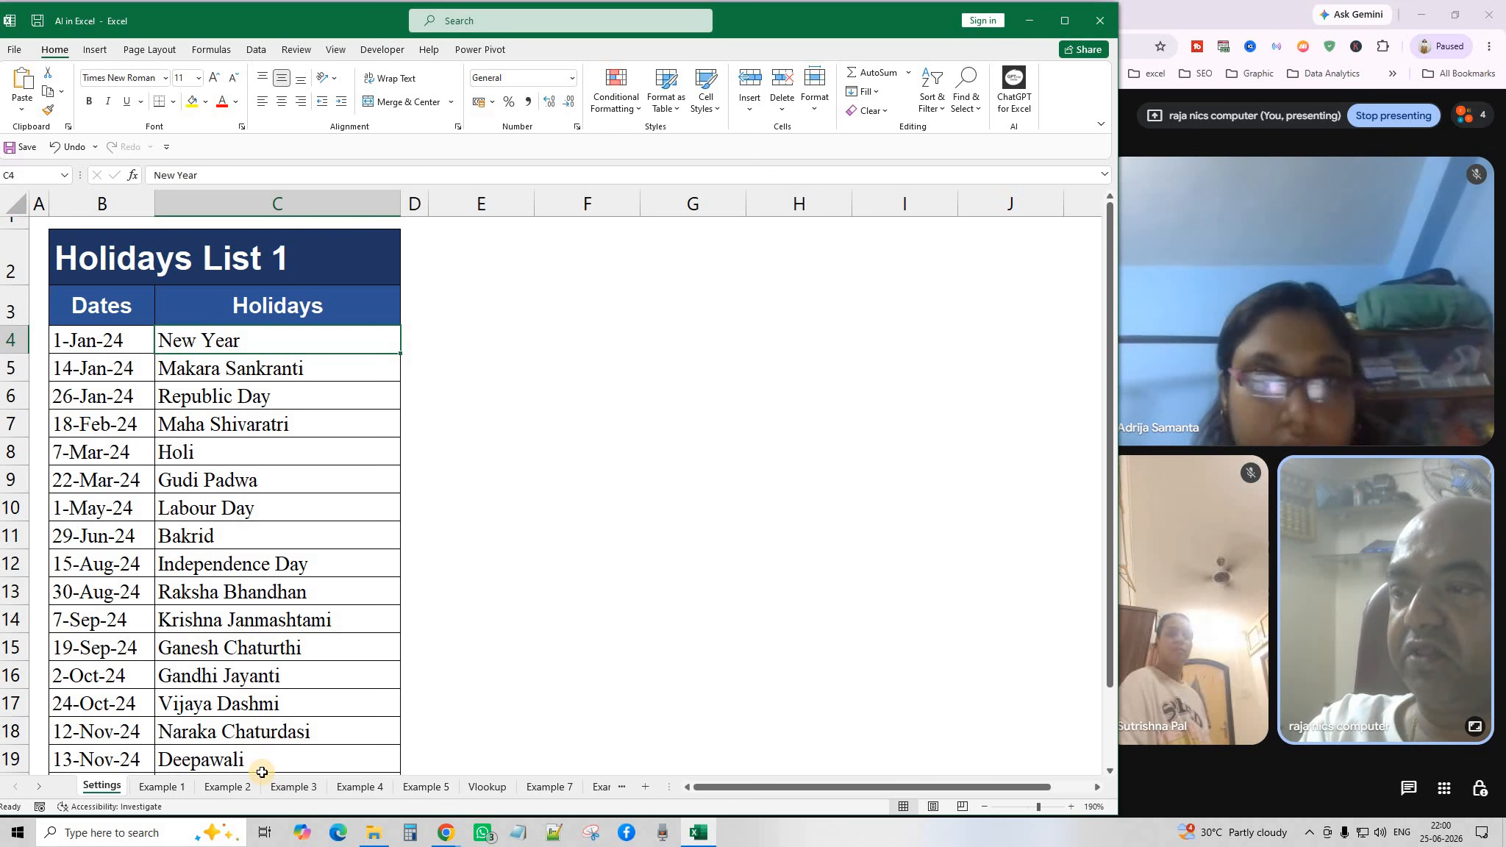
left_click(487, 787)
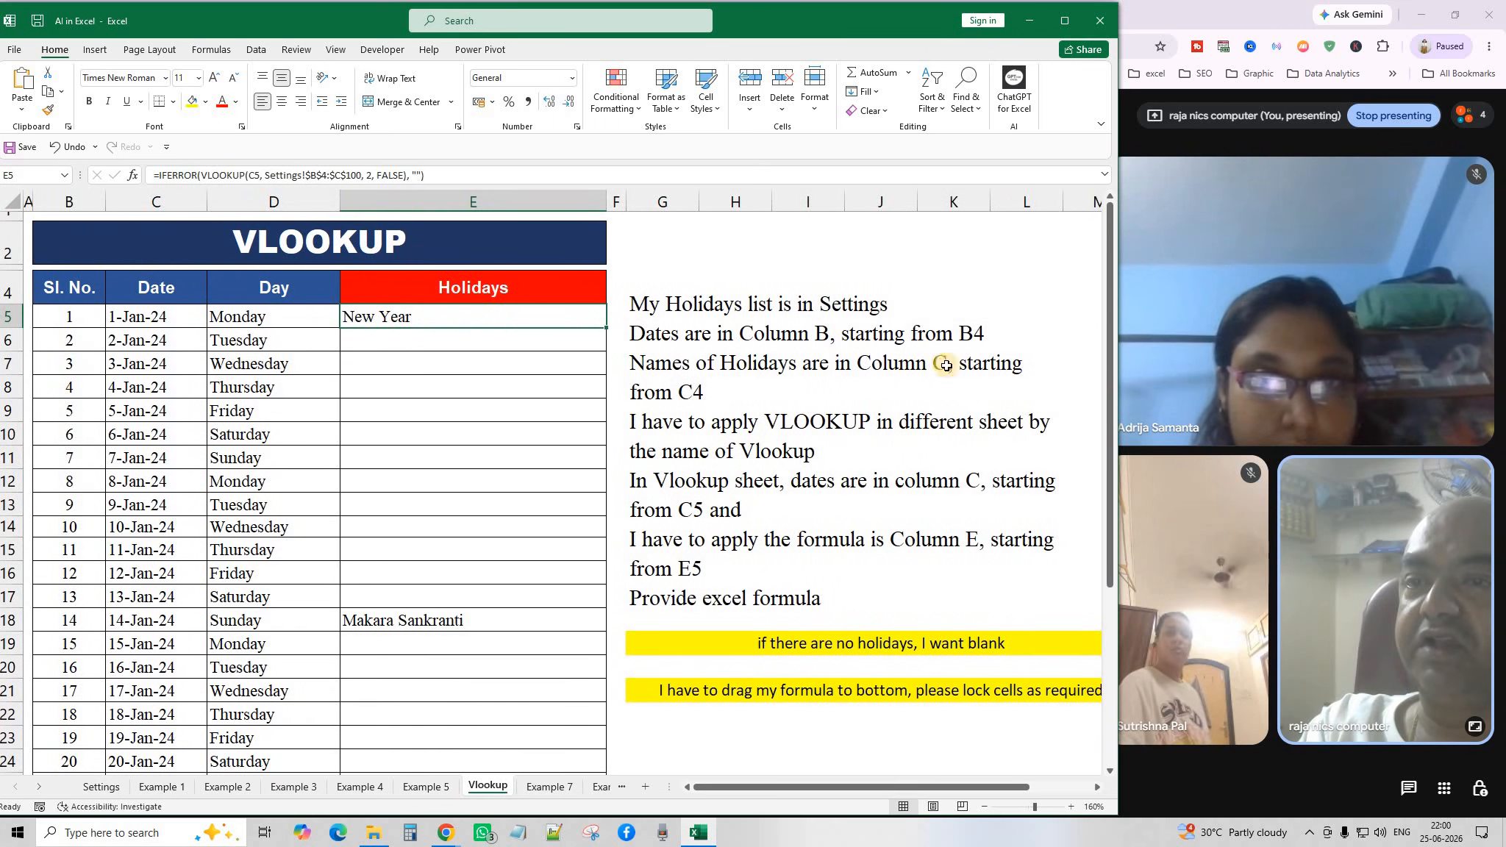
left_click(694, 396)
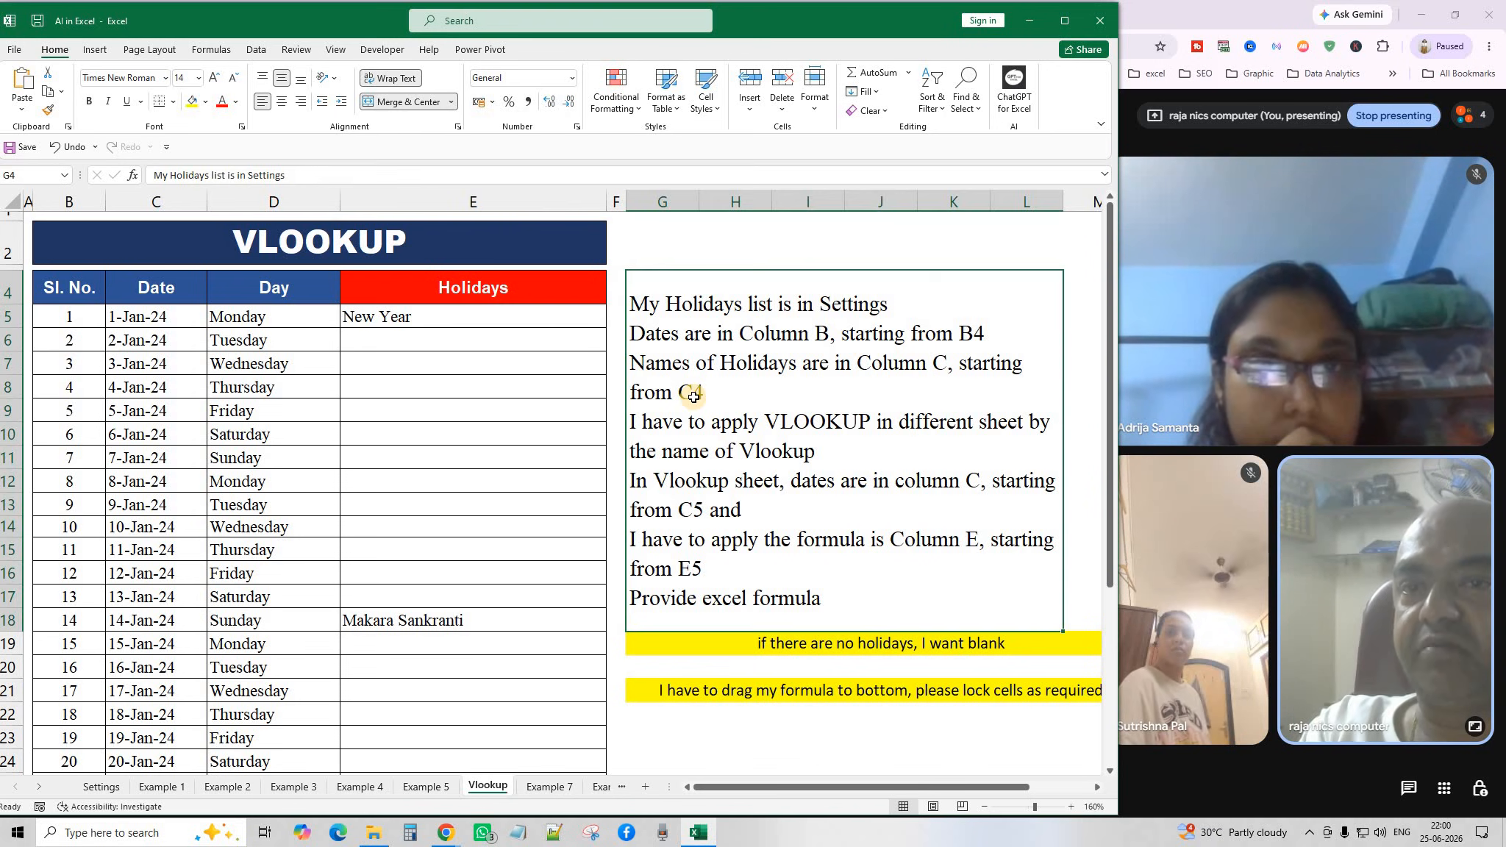
left_click(100, 787)
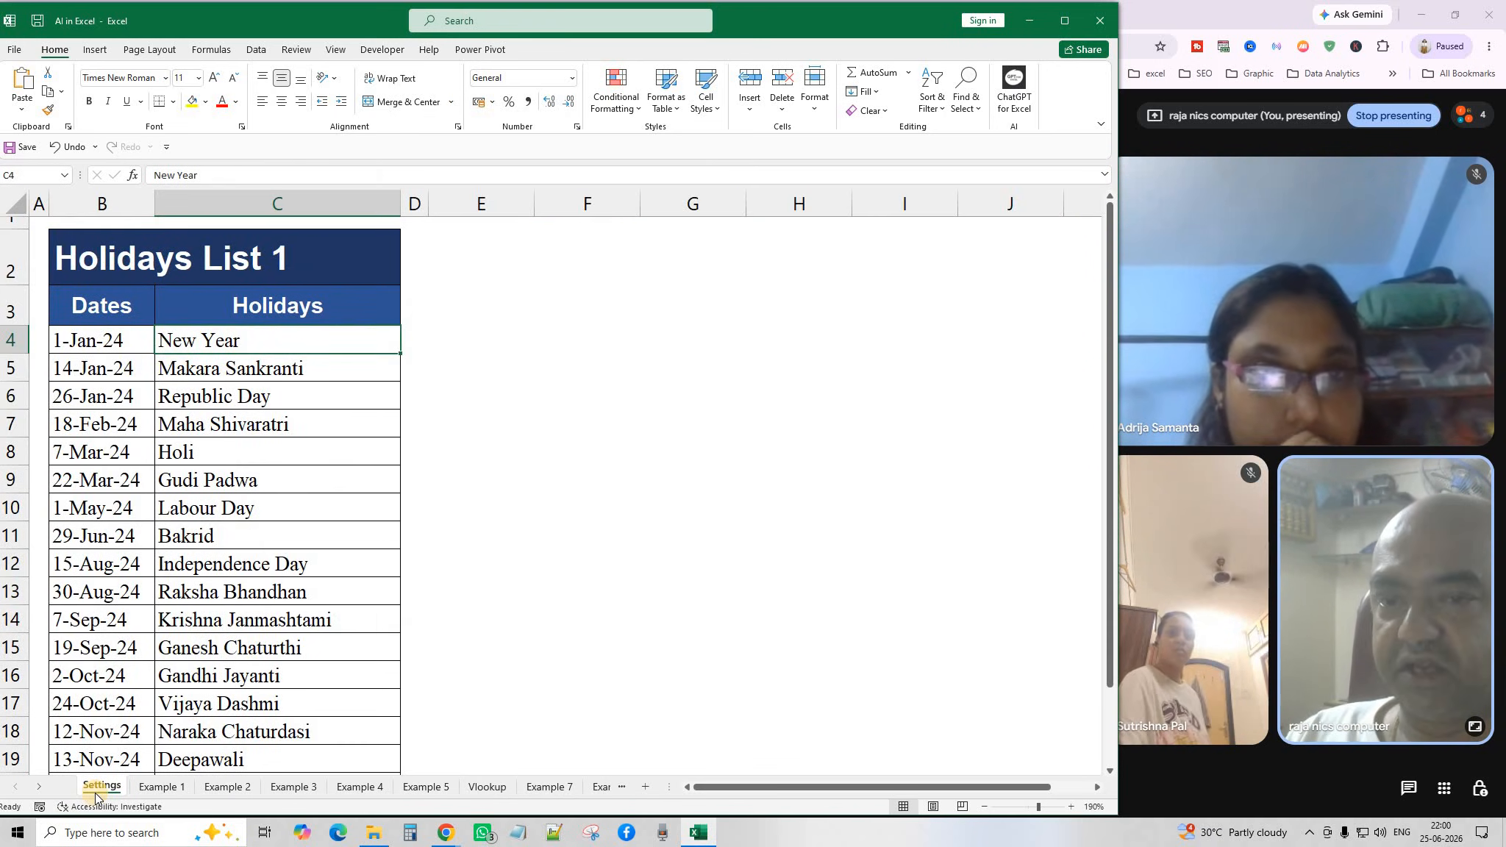
left_click(486, 787)
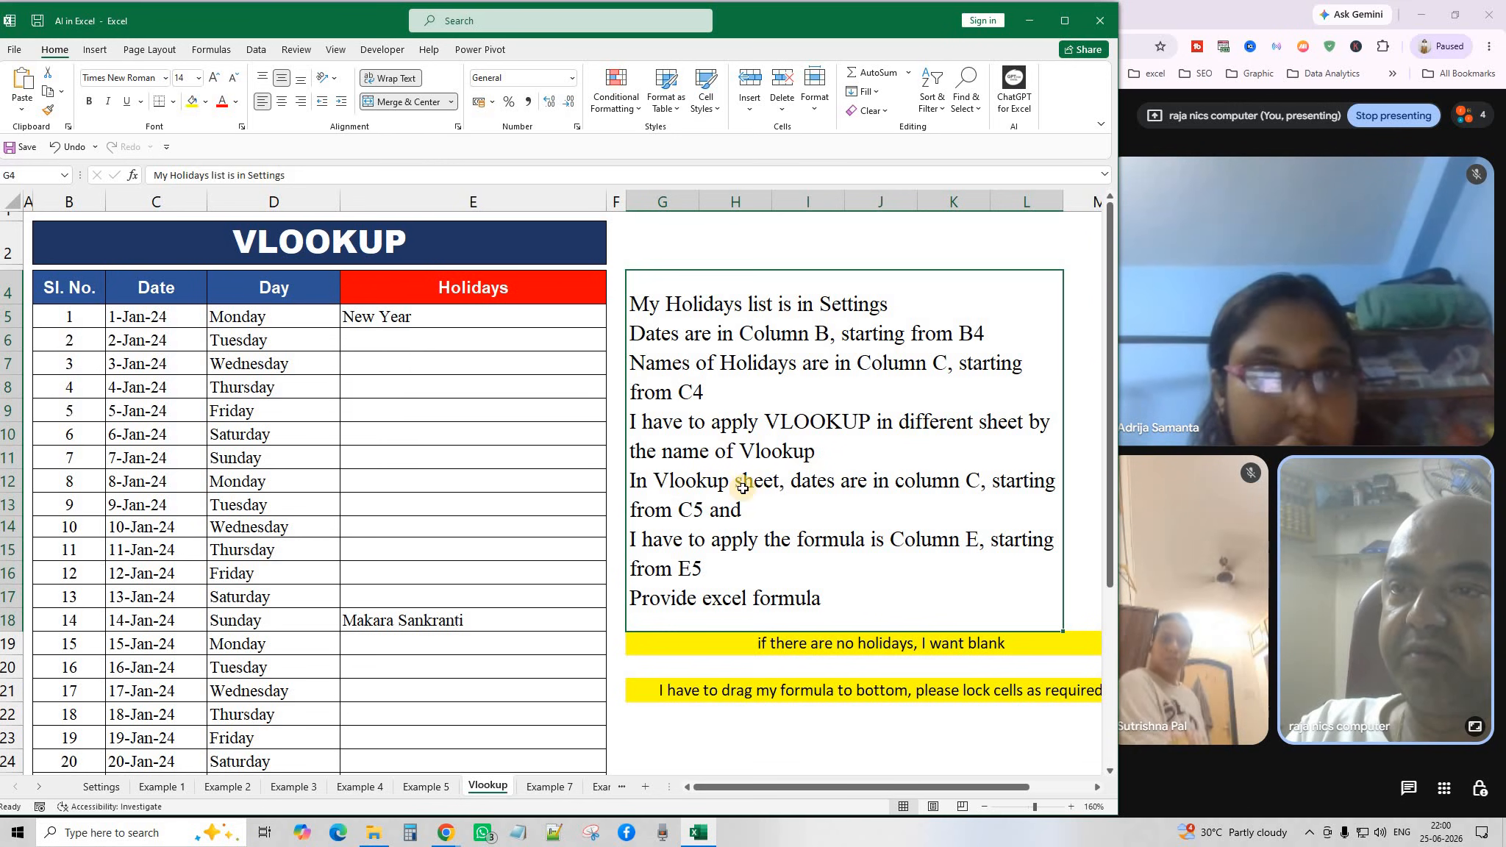
left_click(429, 787)
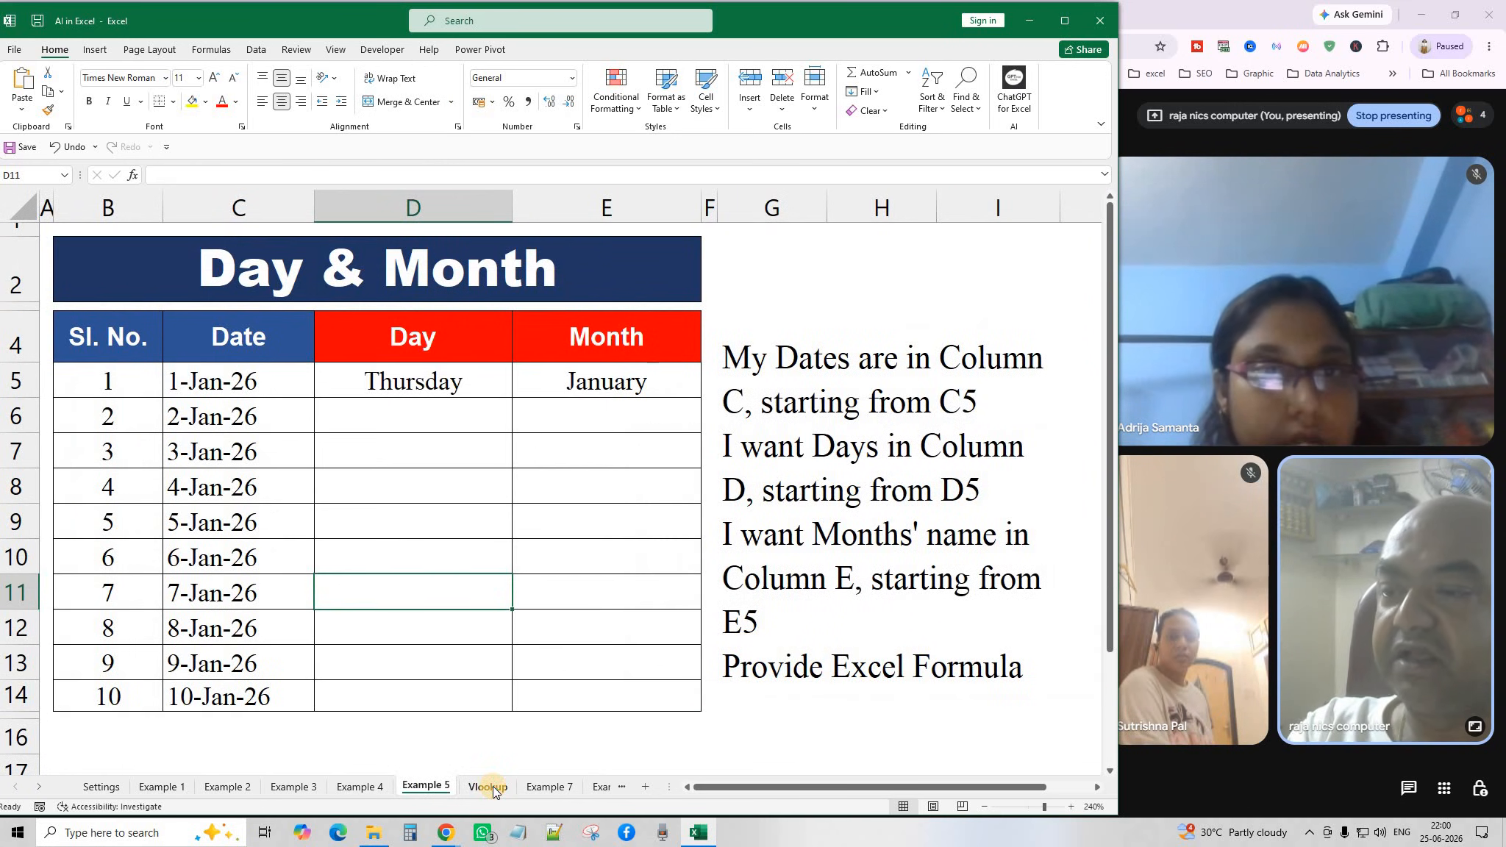
left_click(492, 786)
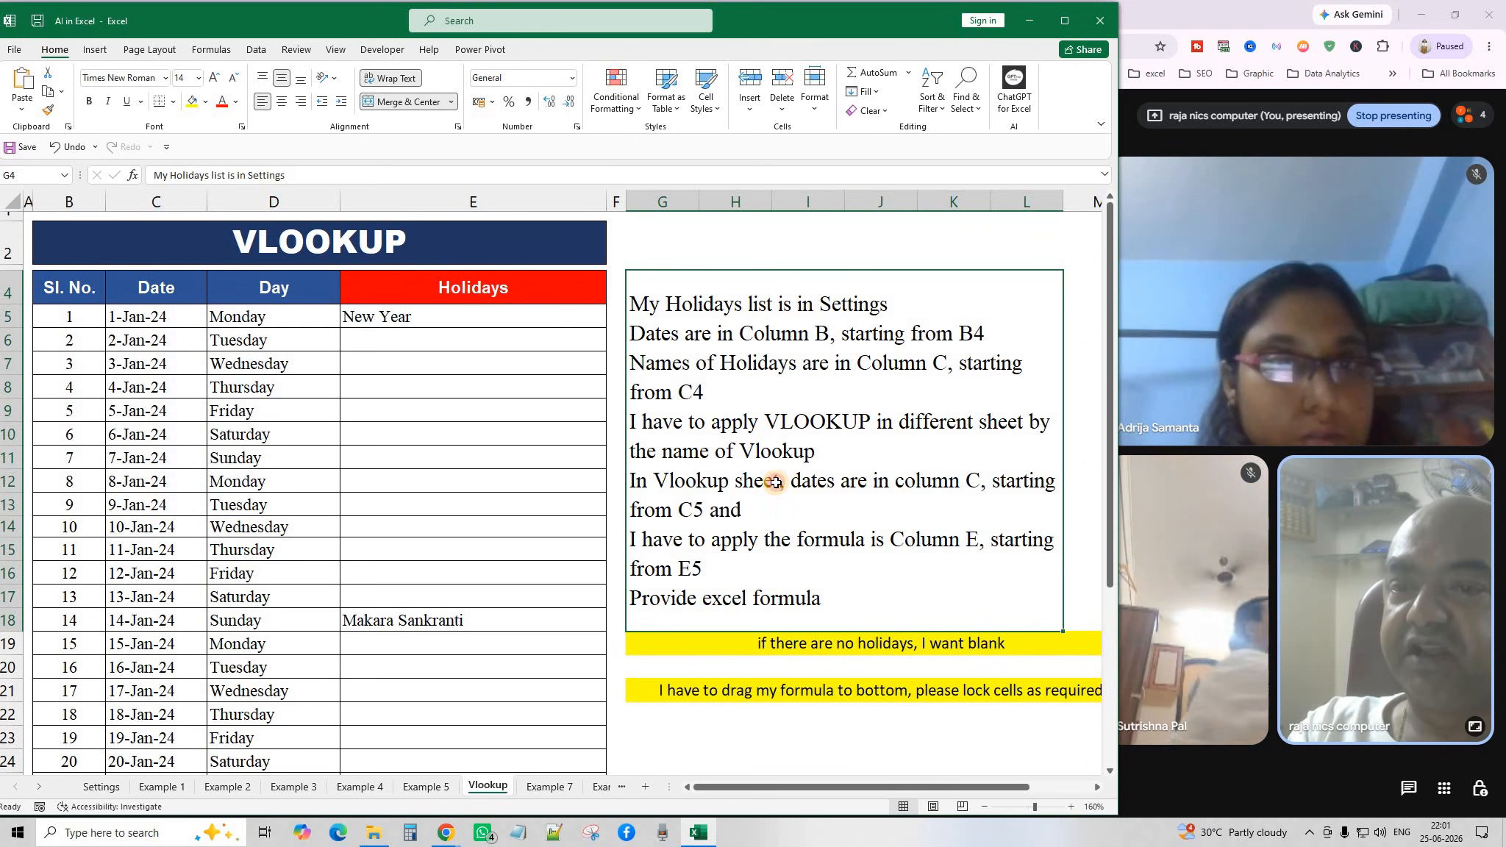
Review the IFERROR(VLOOKUP) holiday formulas in E5 and E11, then go to the Settings sheet.
left_click(465, 318)
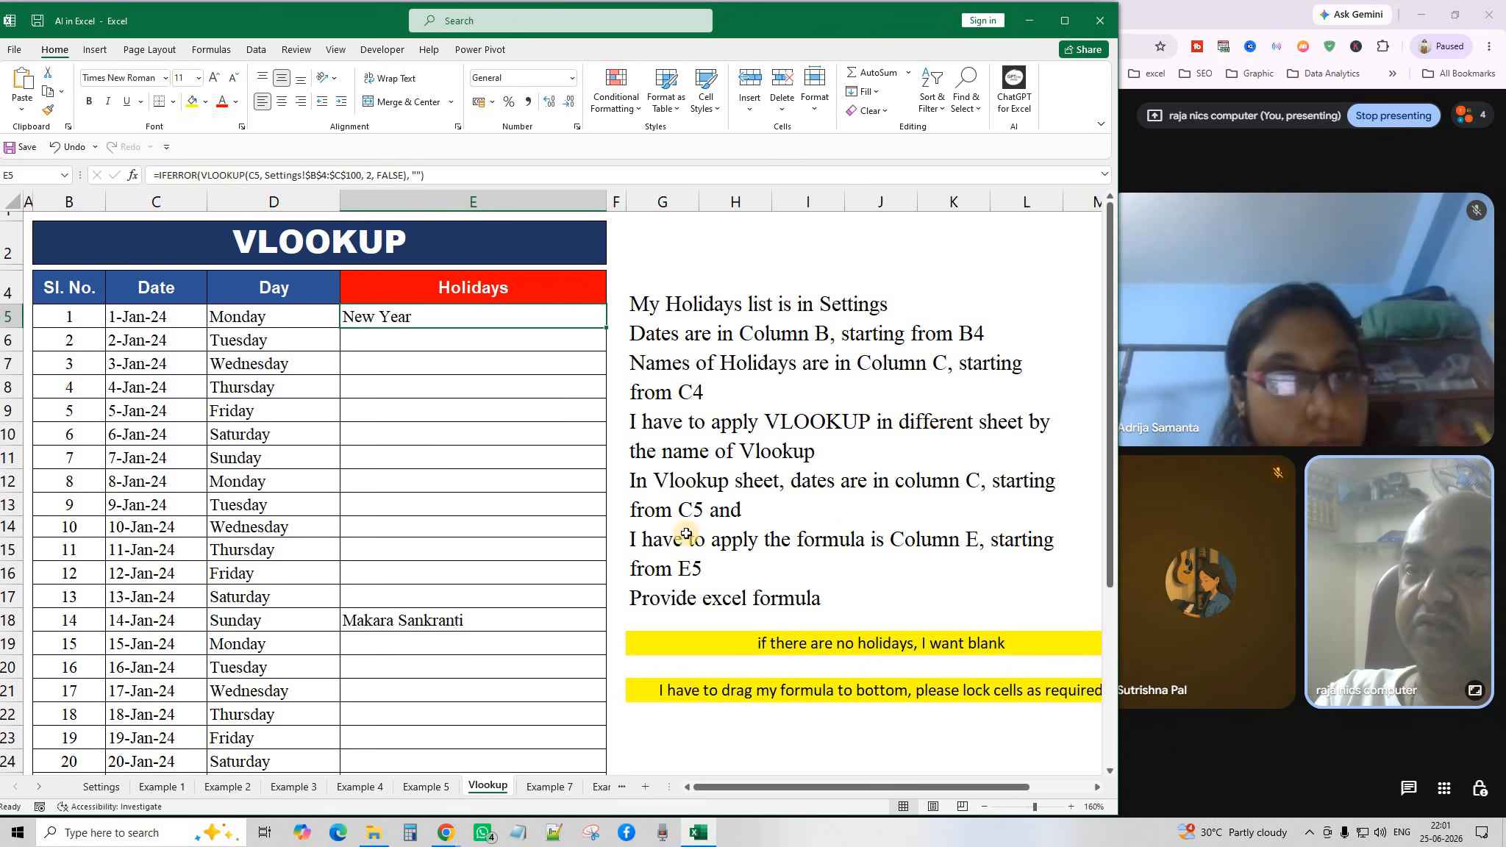
left_click_drag(140, 316, 160, 552)
left_click(448, 463)
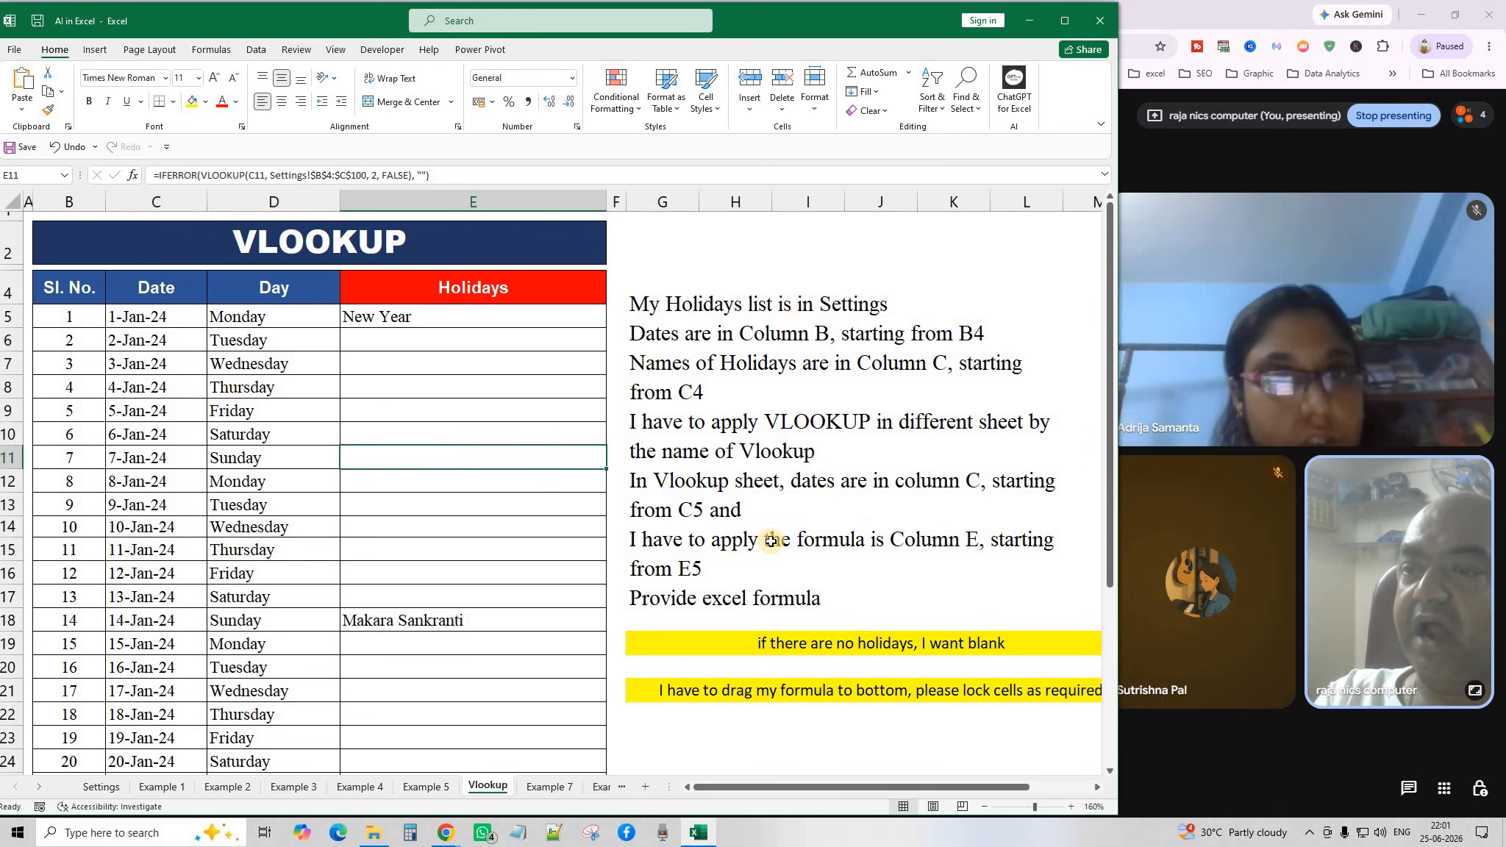
left_click(982, 546)
left_click(470, 309)
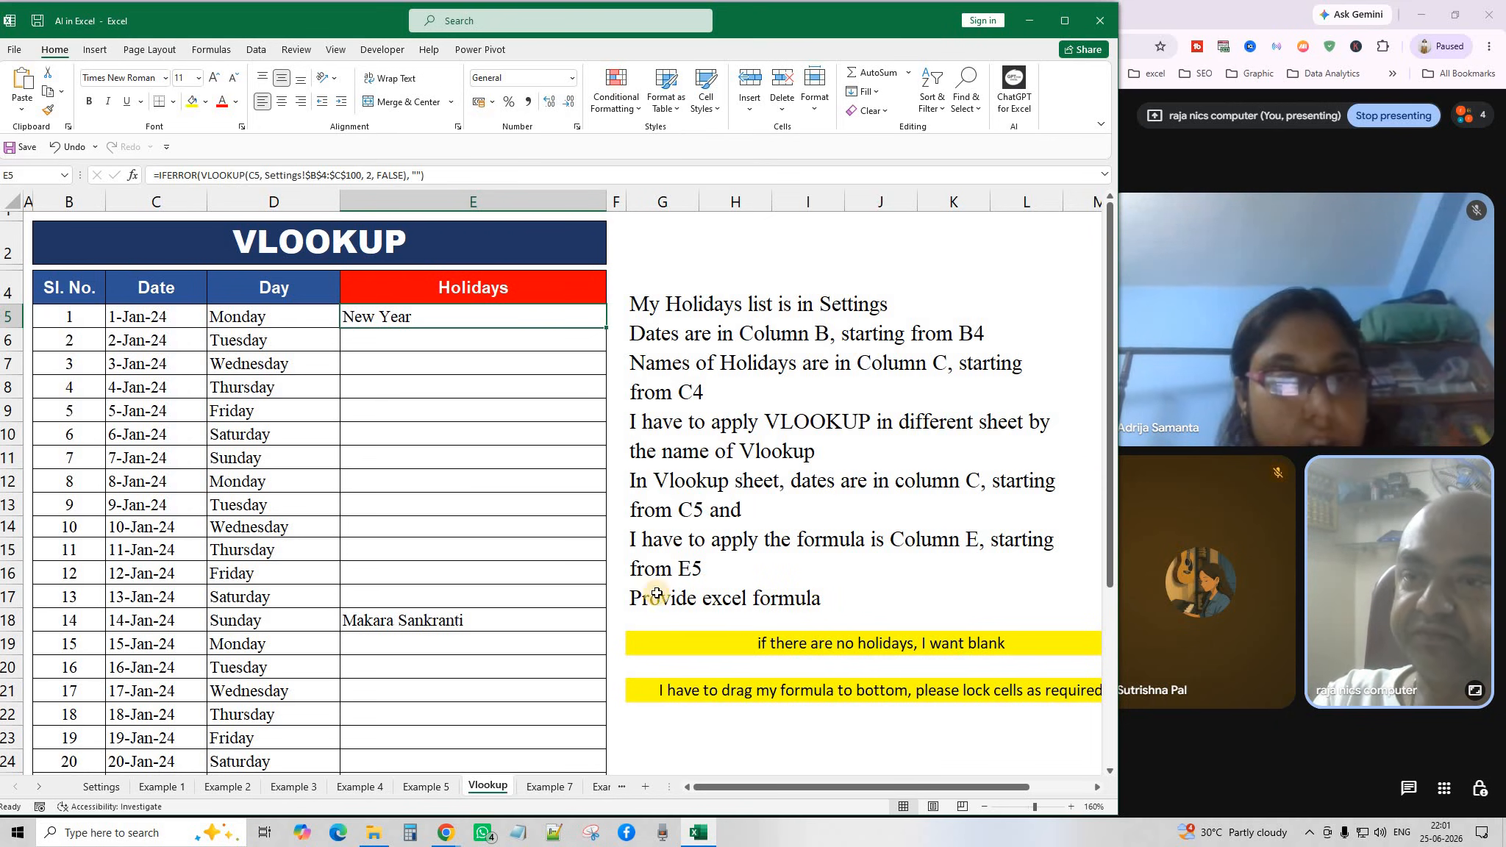
left_click(105, 786)
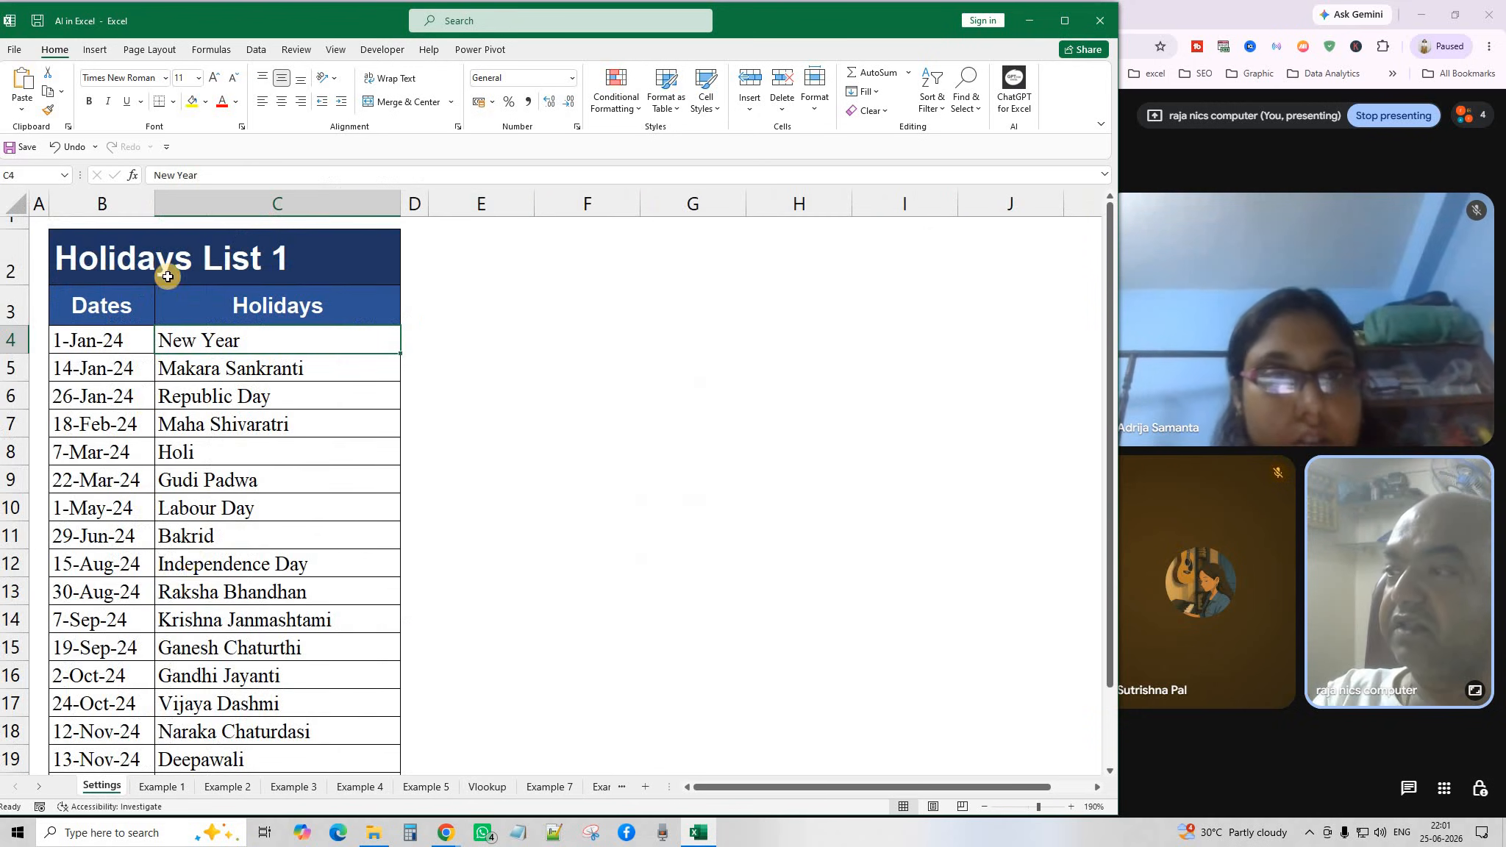
Select the Settings holiday dates in column B and names in column C as the lookup range.
left_click(235, 563)
left_click_drag(114, 339, 103, 734)
scroll(258, 486, "up", 1)
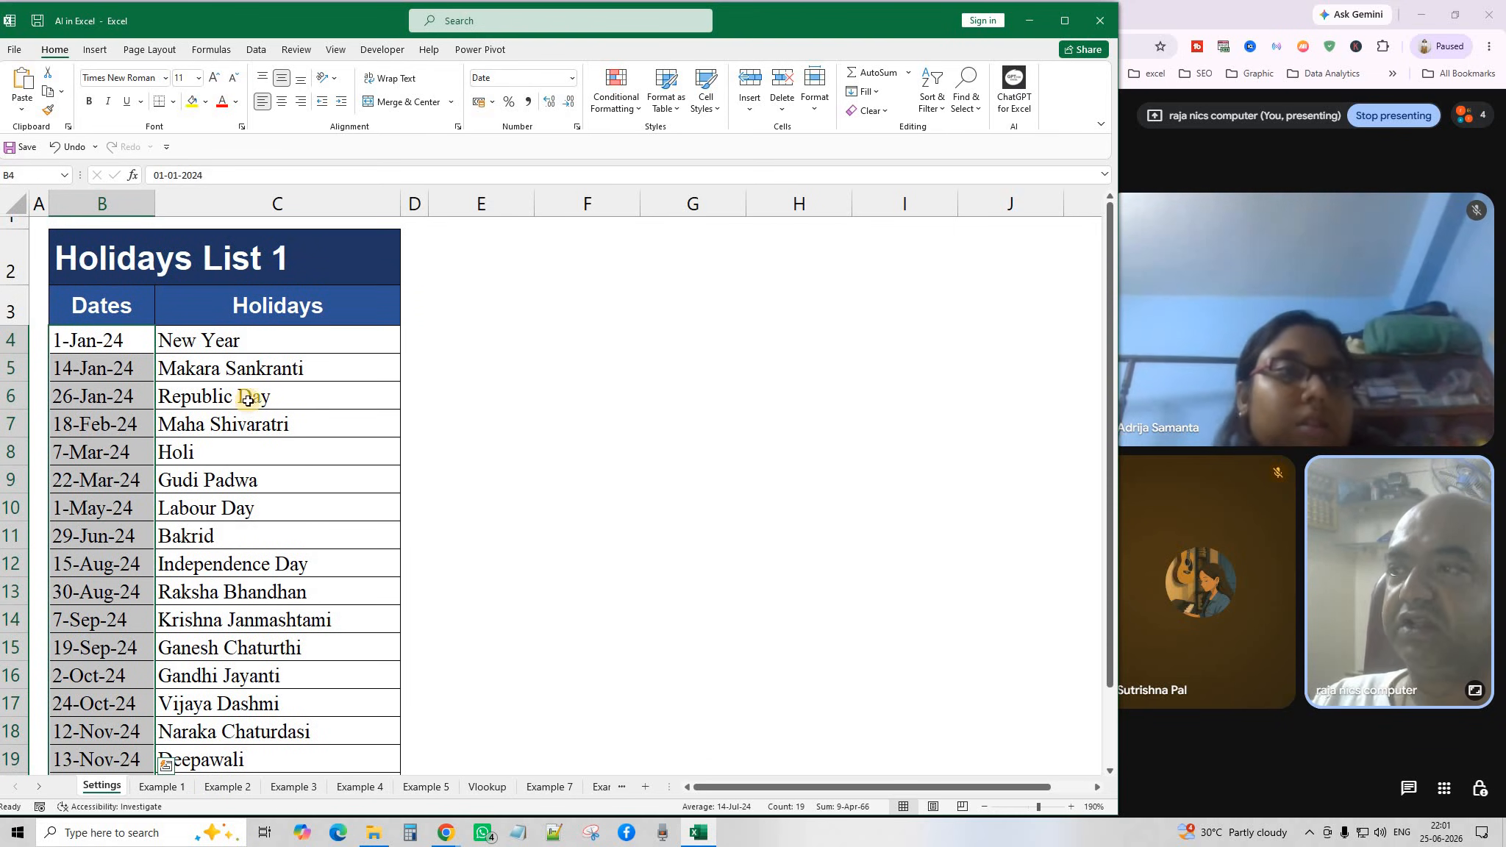
left_click_drag(263, 336, 306, 766)
left_click(571, 503)
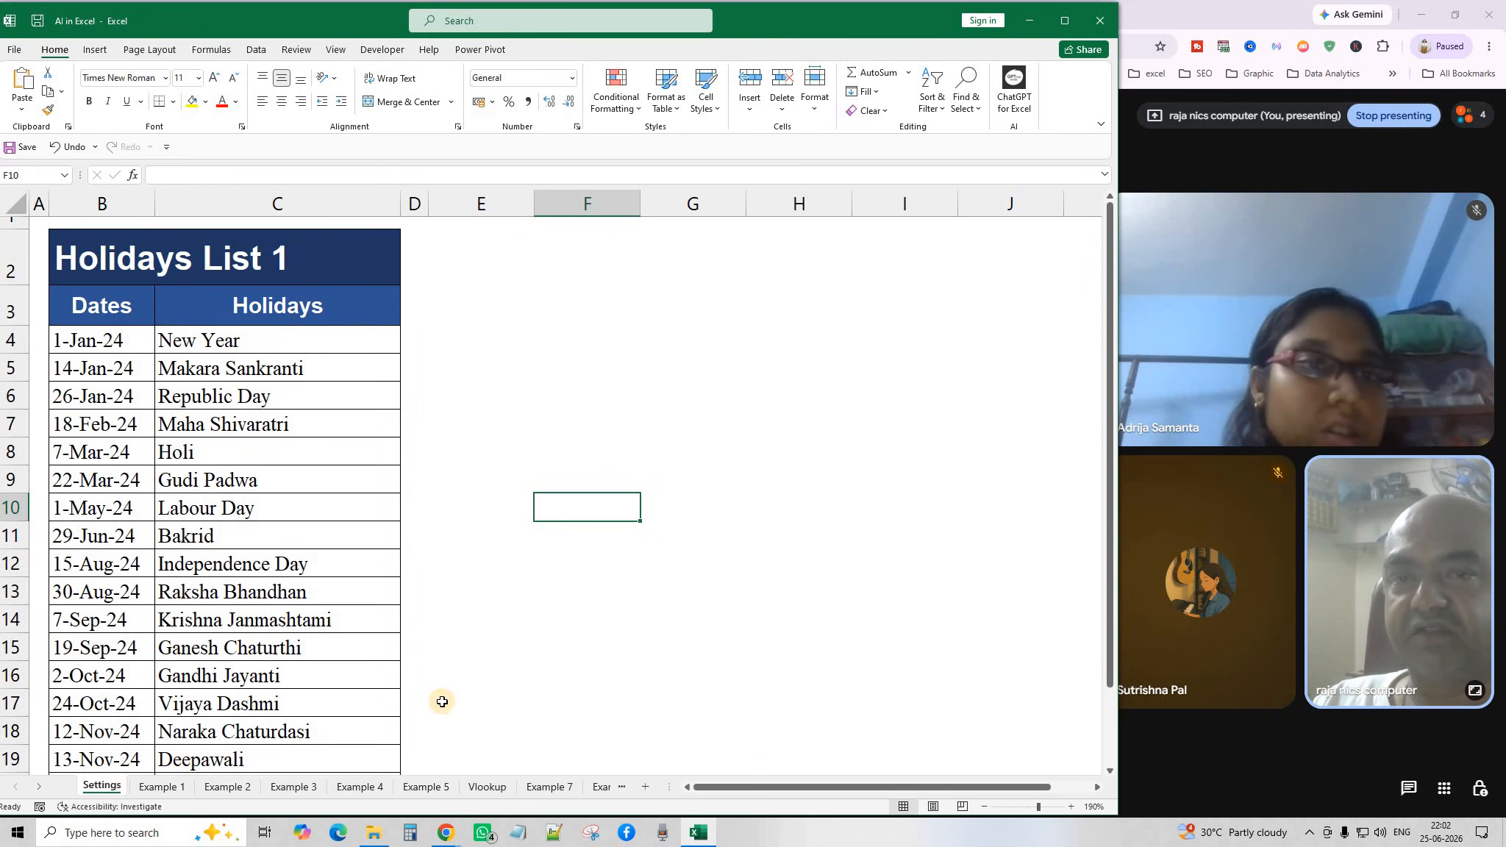
left_click(488, 787)
left_click(579, 491)
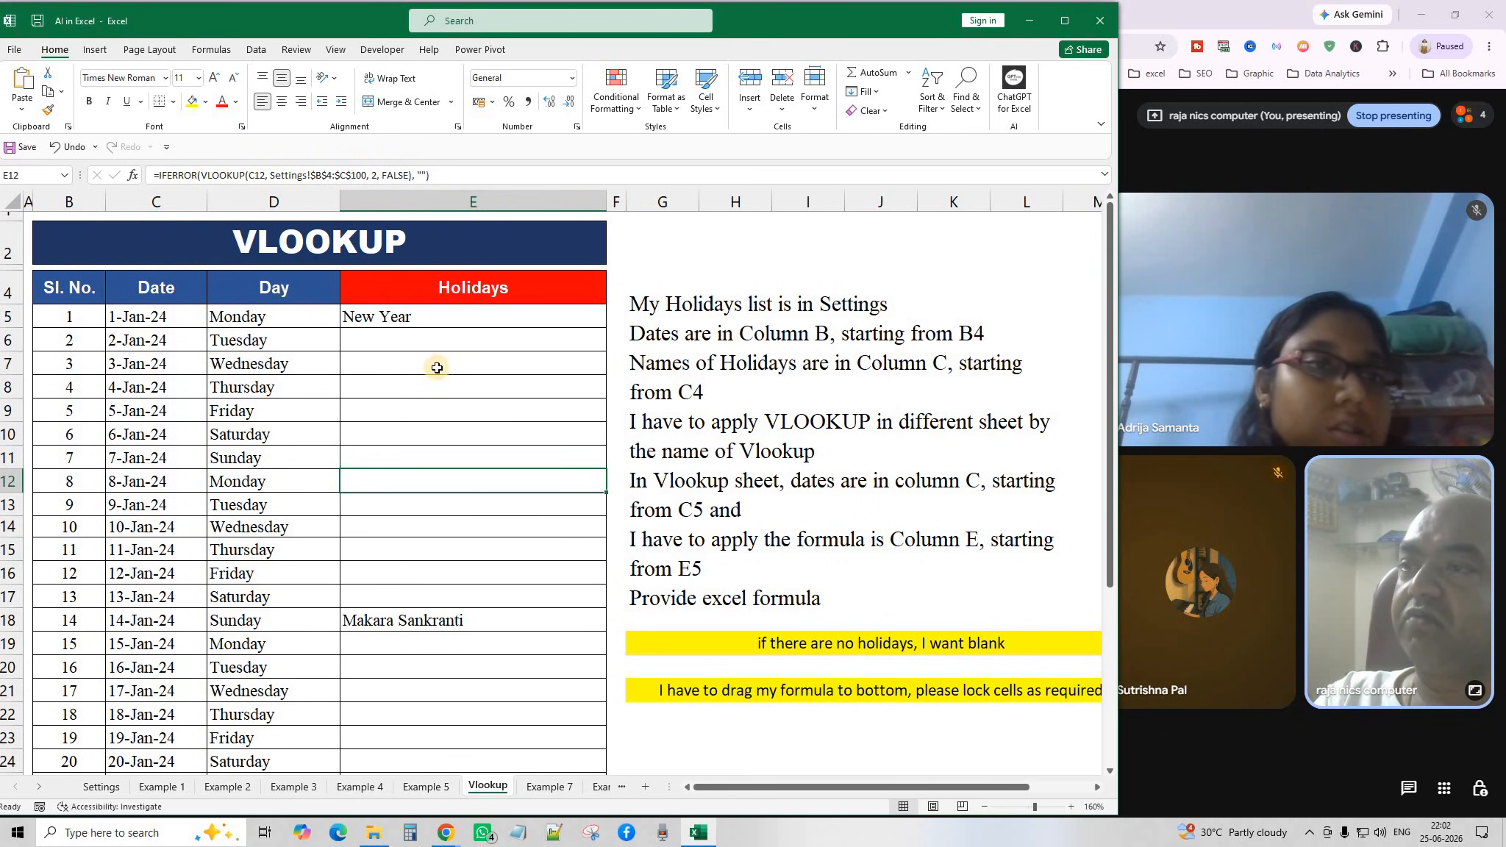
Inspect the C5 date, D6 weekday and E5 lookup formulas on the Vlookup sheet, leaving them unchanged.
double_click(140, 318)
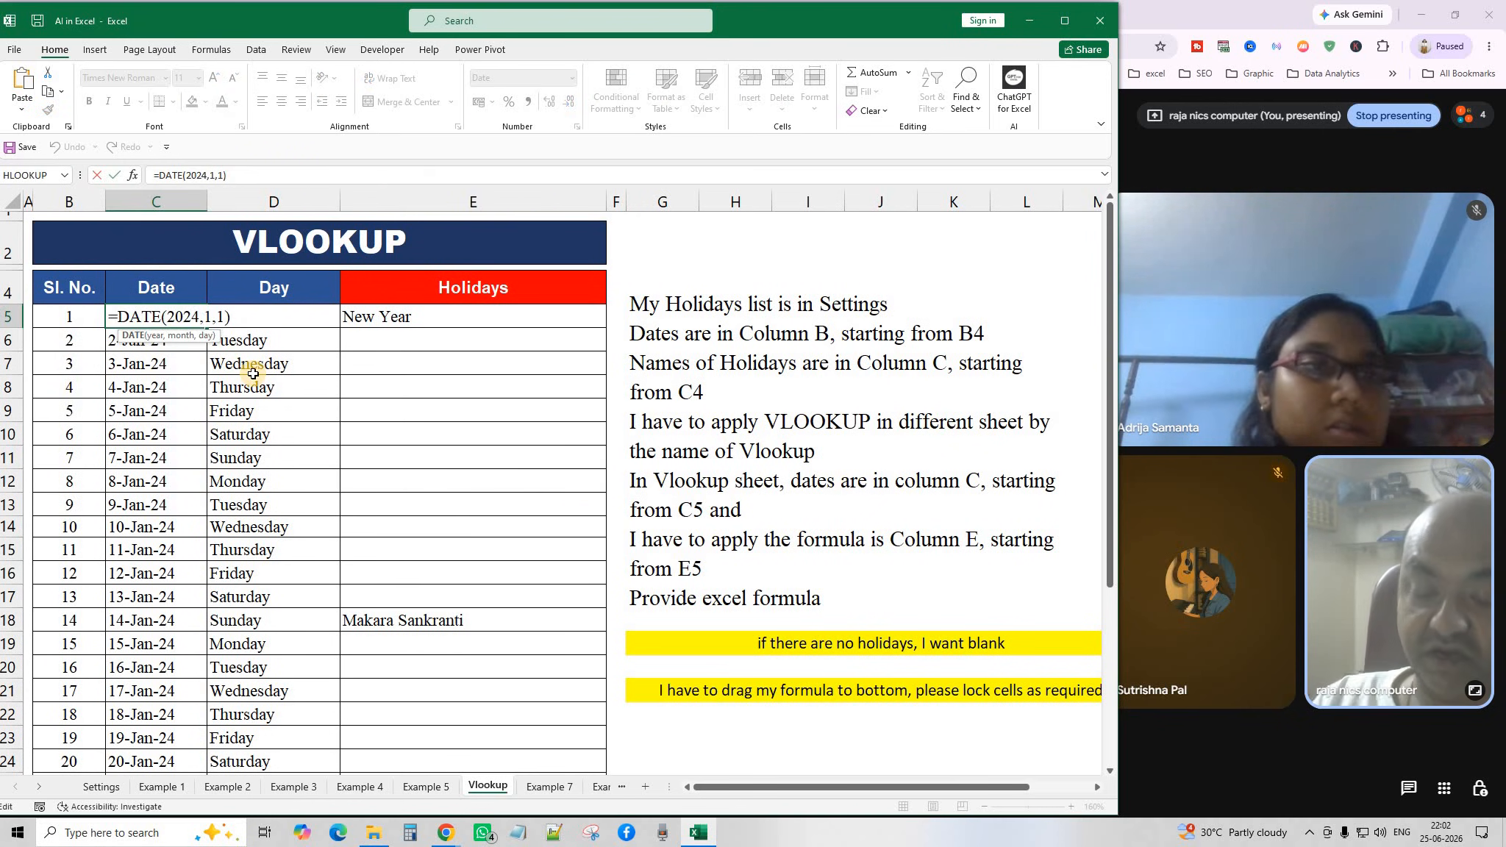
key("Return")
double_click(261, 340)
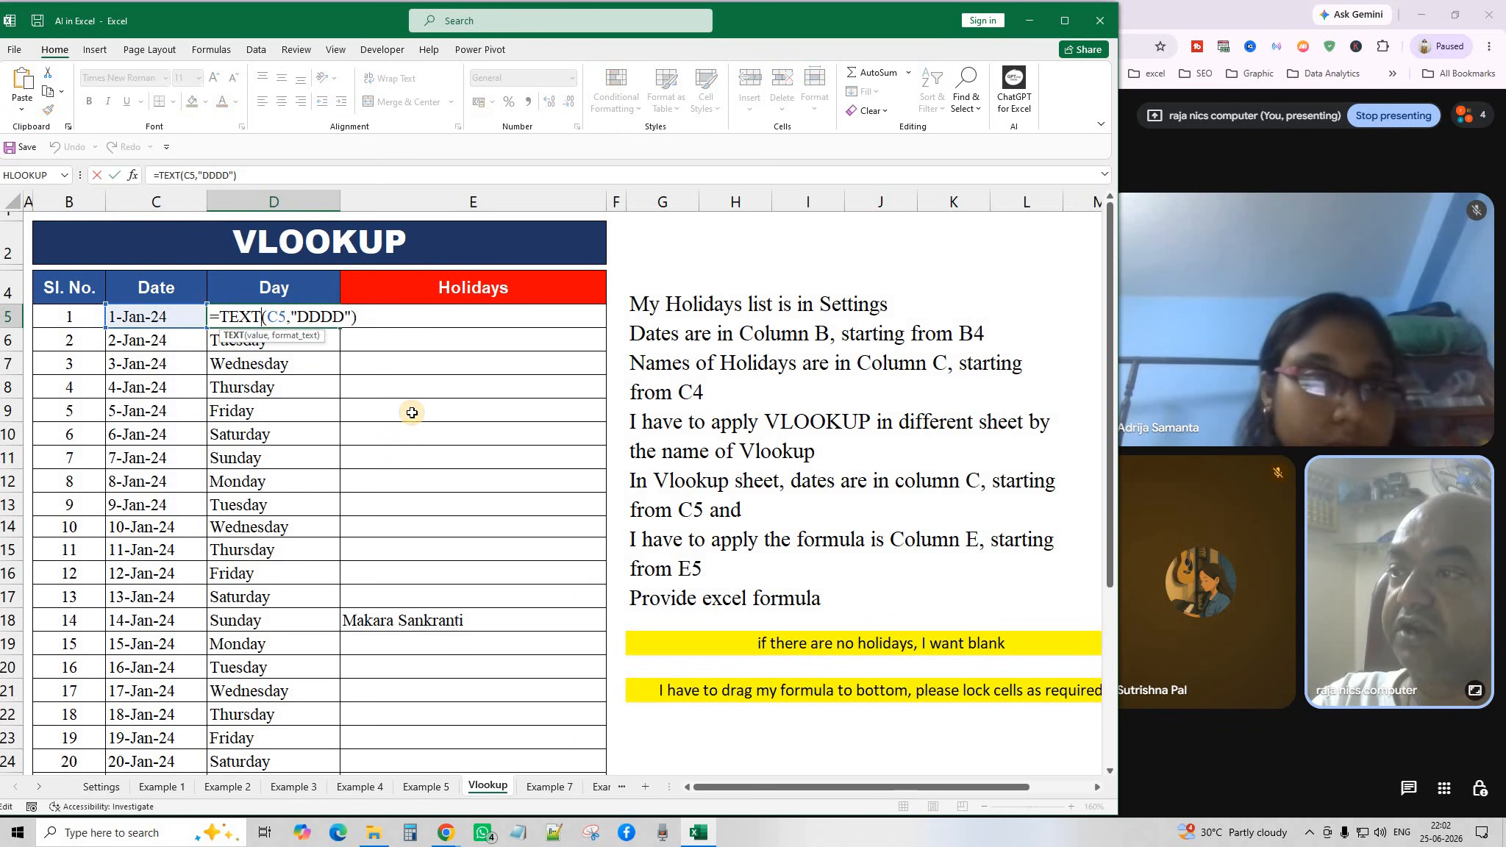
key("Escape")
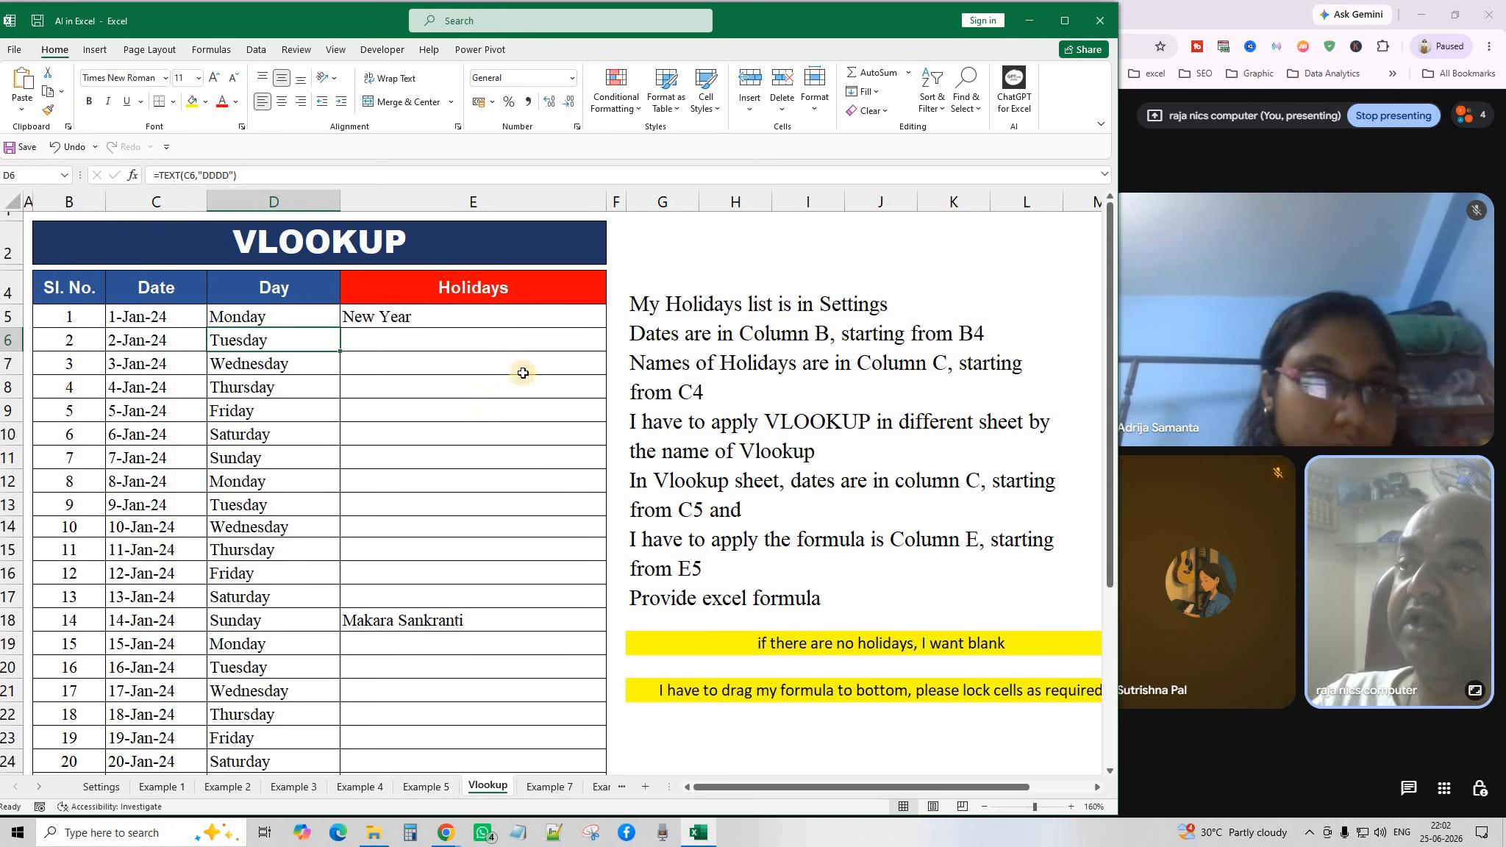
left_click(468, 309)
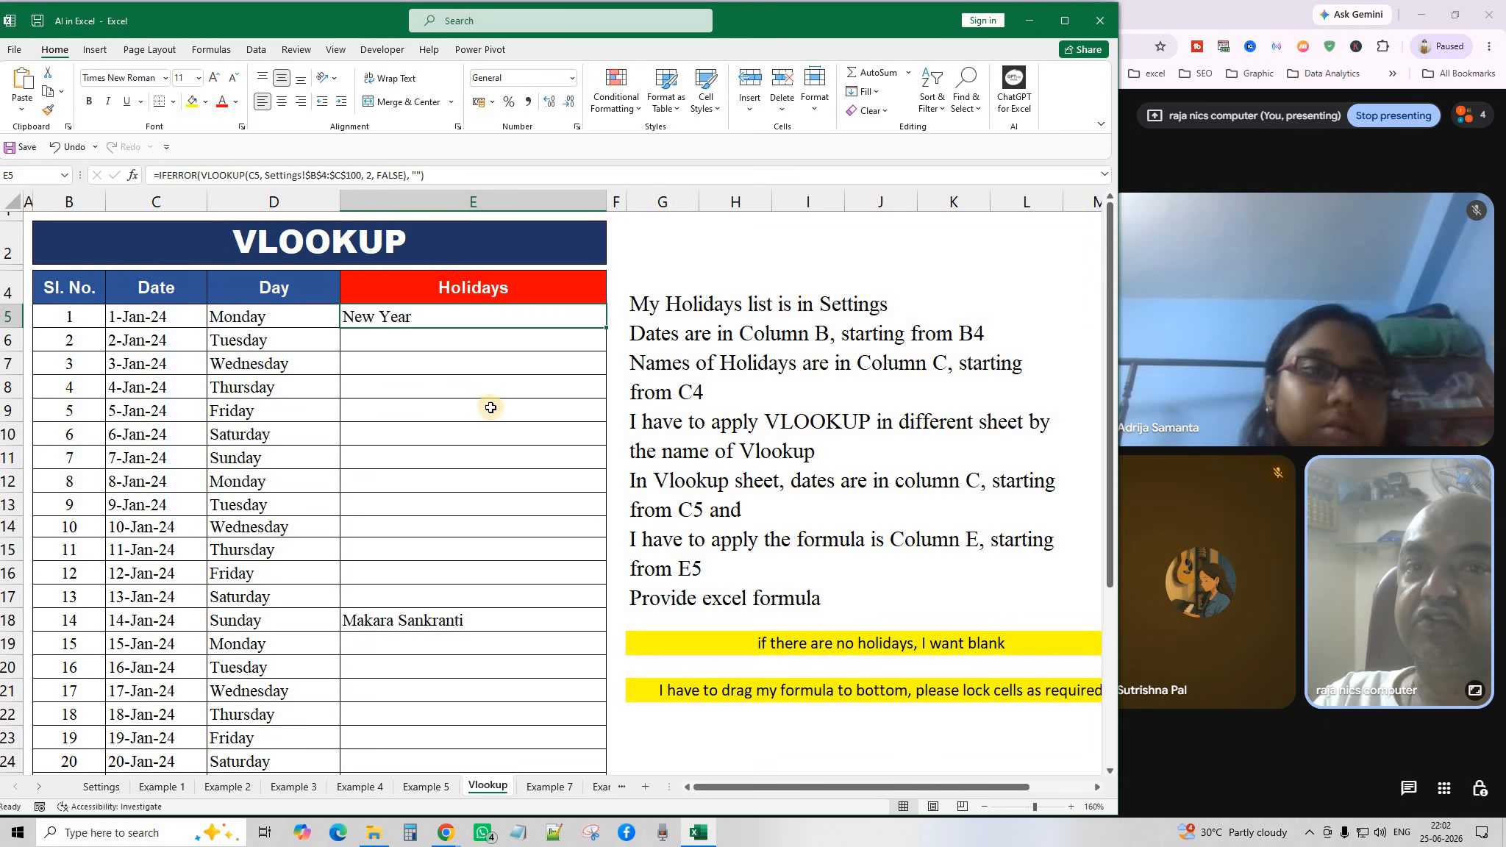
scroll(184, 620, "down", 4)
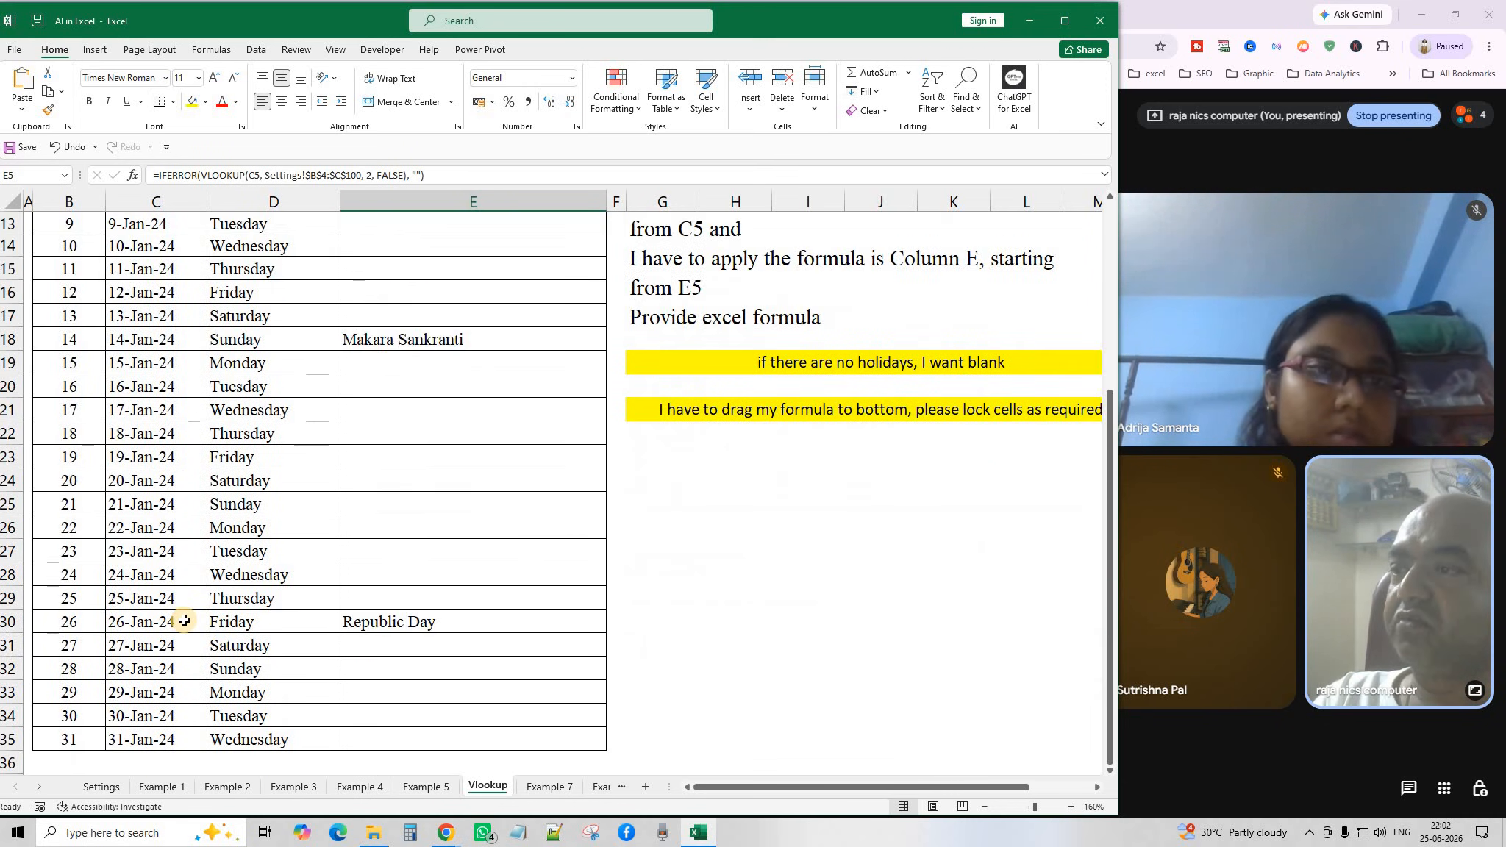
scroll(184, 620, "up", 2)
scroll(183, 625, "down", 1)
scroll(182, 630, "down", 1)
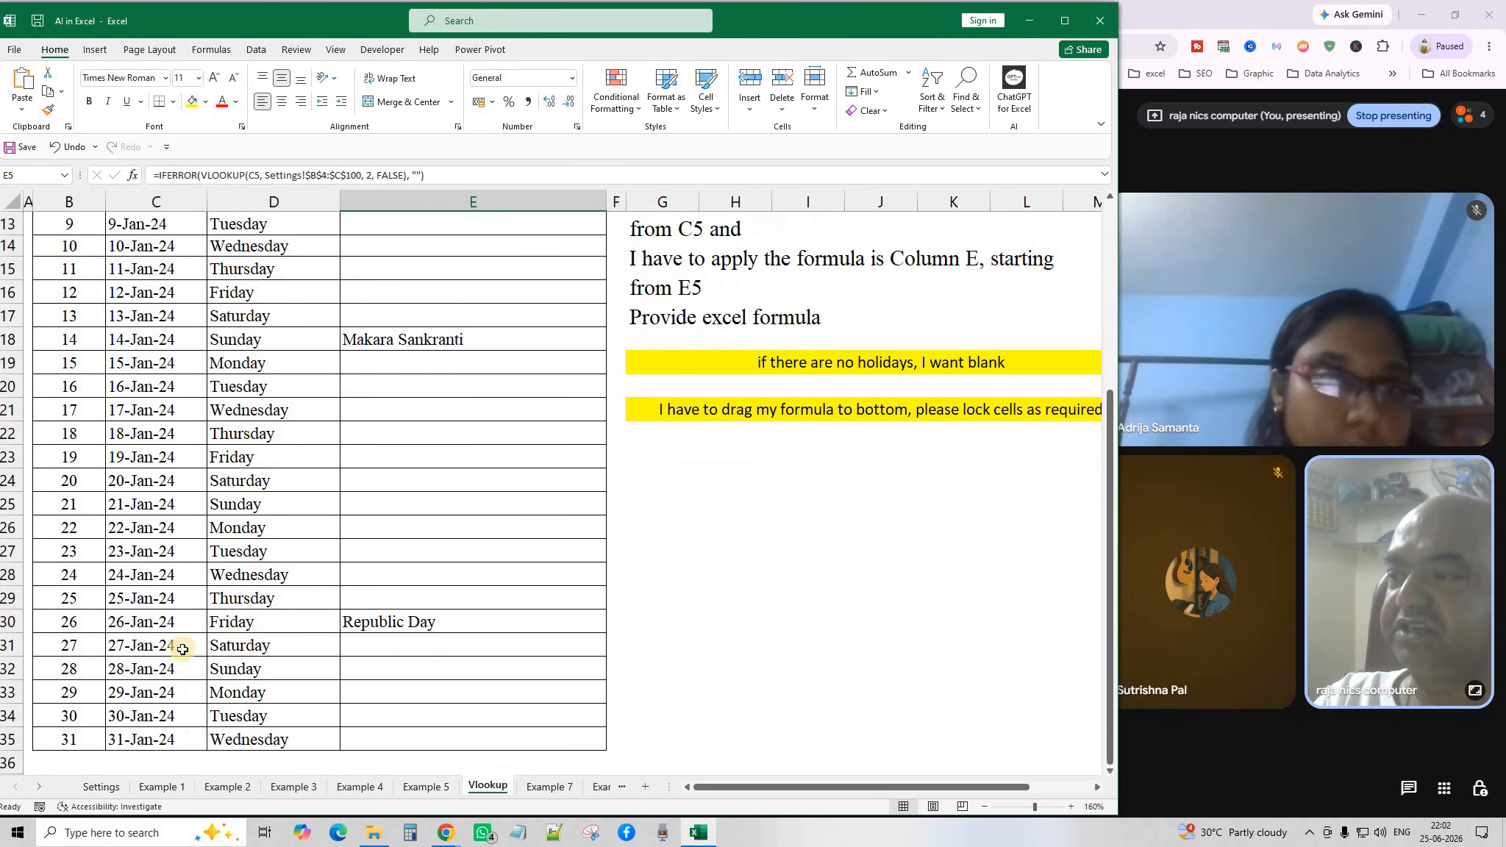
Recheck the first four Settings holidays, then select E5's full IFERROR(VLOOKUP) formula text.
left_click(101, 787)
left_click_drag(120, 347, 246, 428)
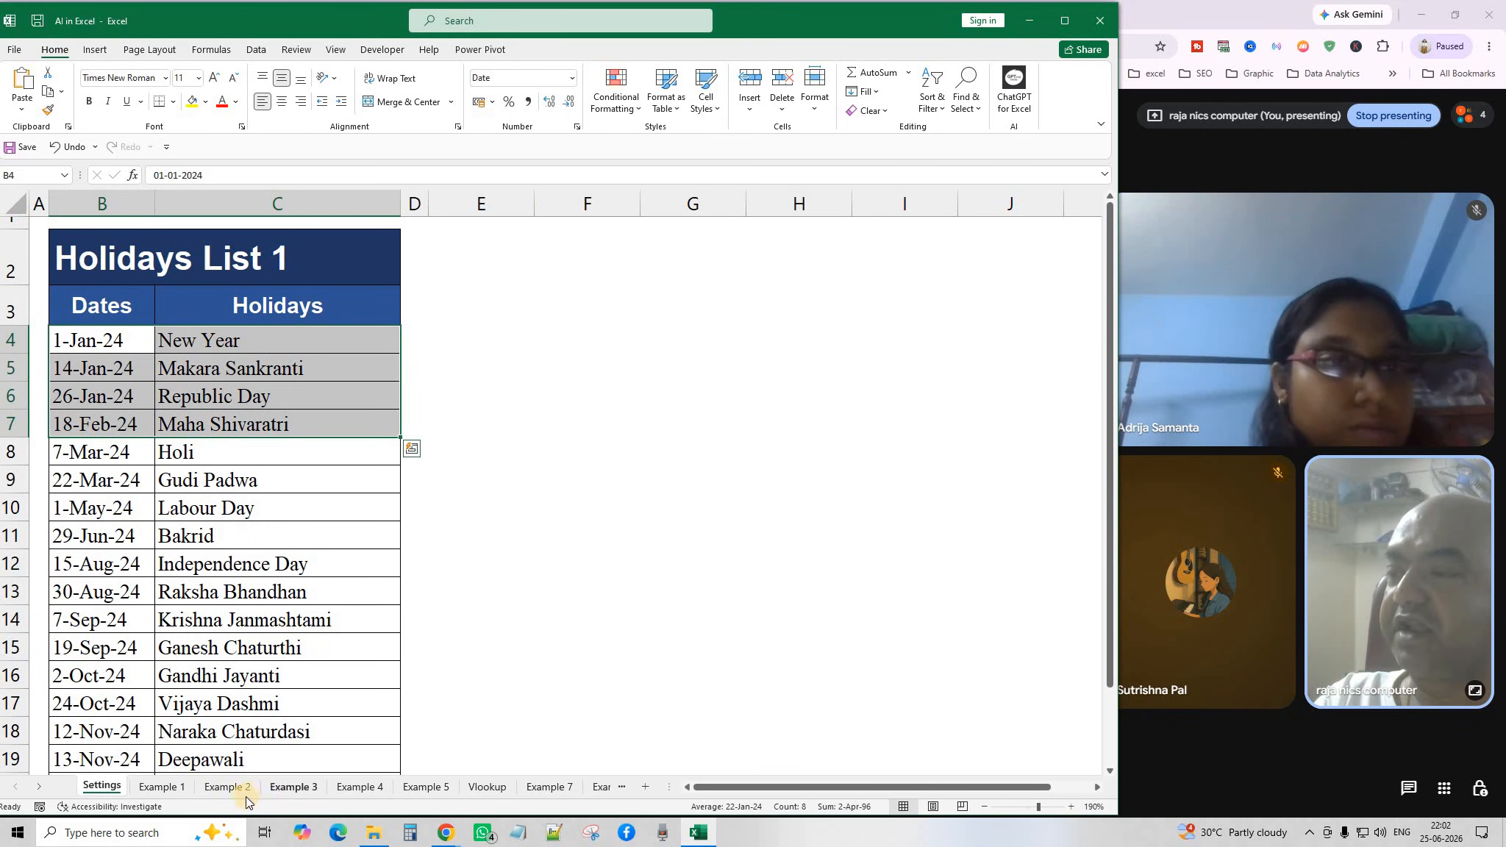
left_click(487, 787)
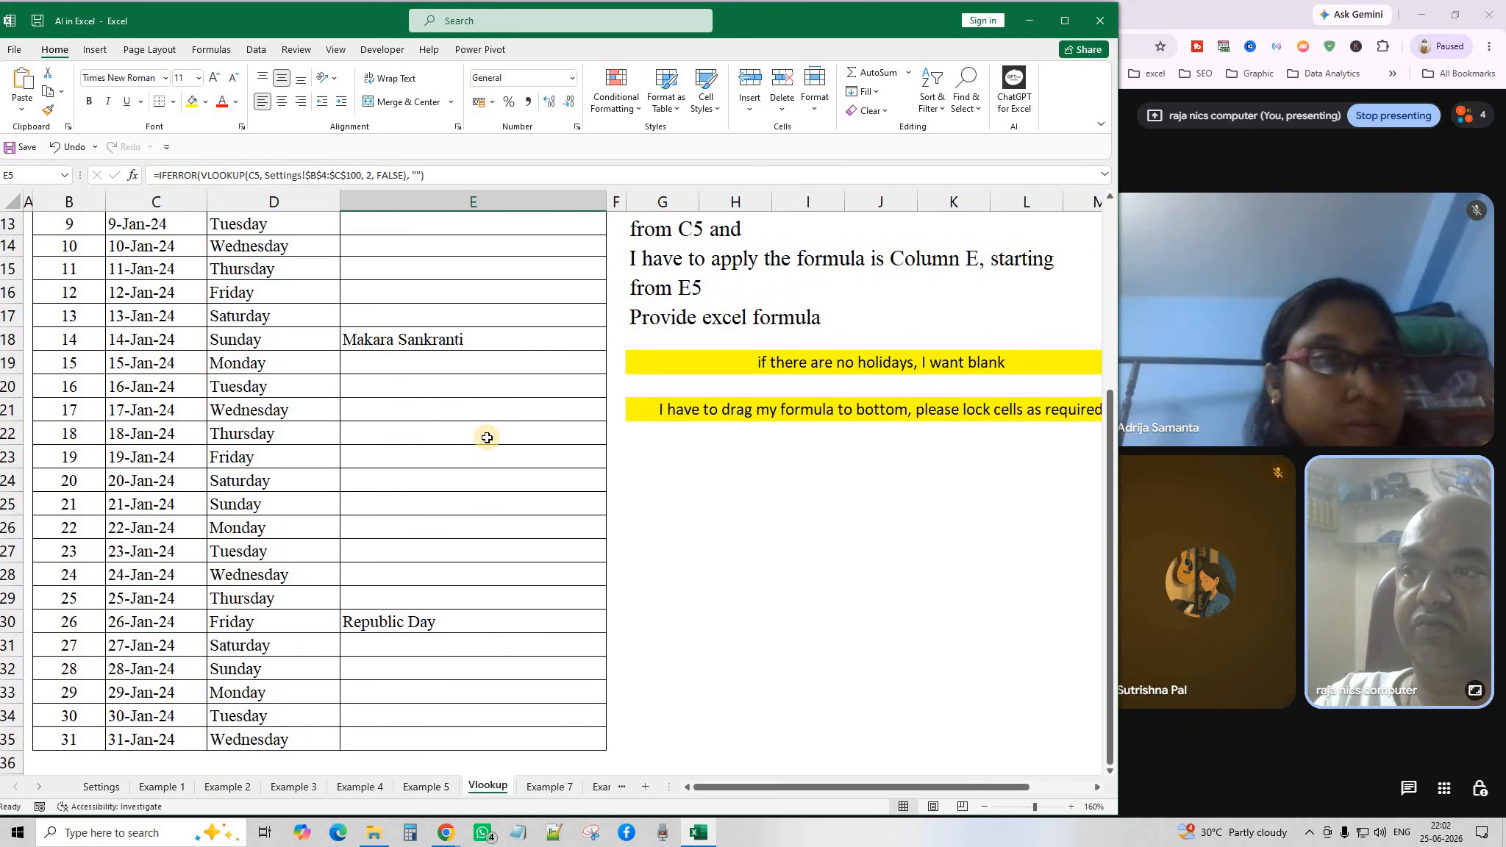
scroll(475, 382, "up", 3)
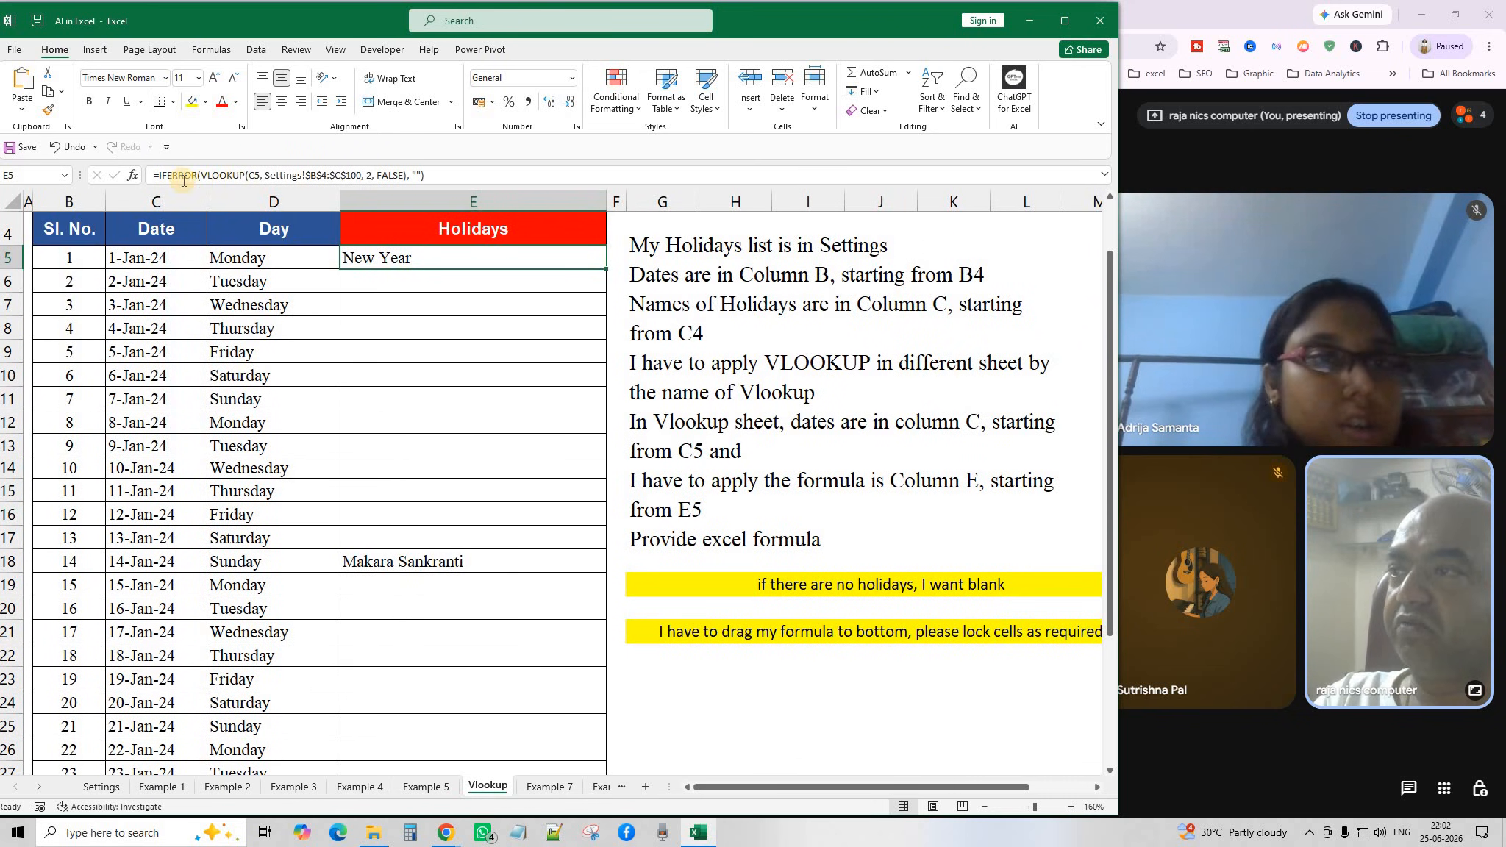
left_click_drag(275, 175, 95, 197)
key("ctrl+c")
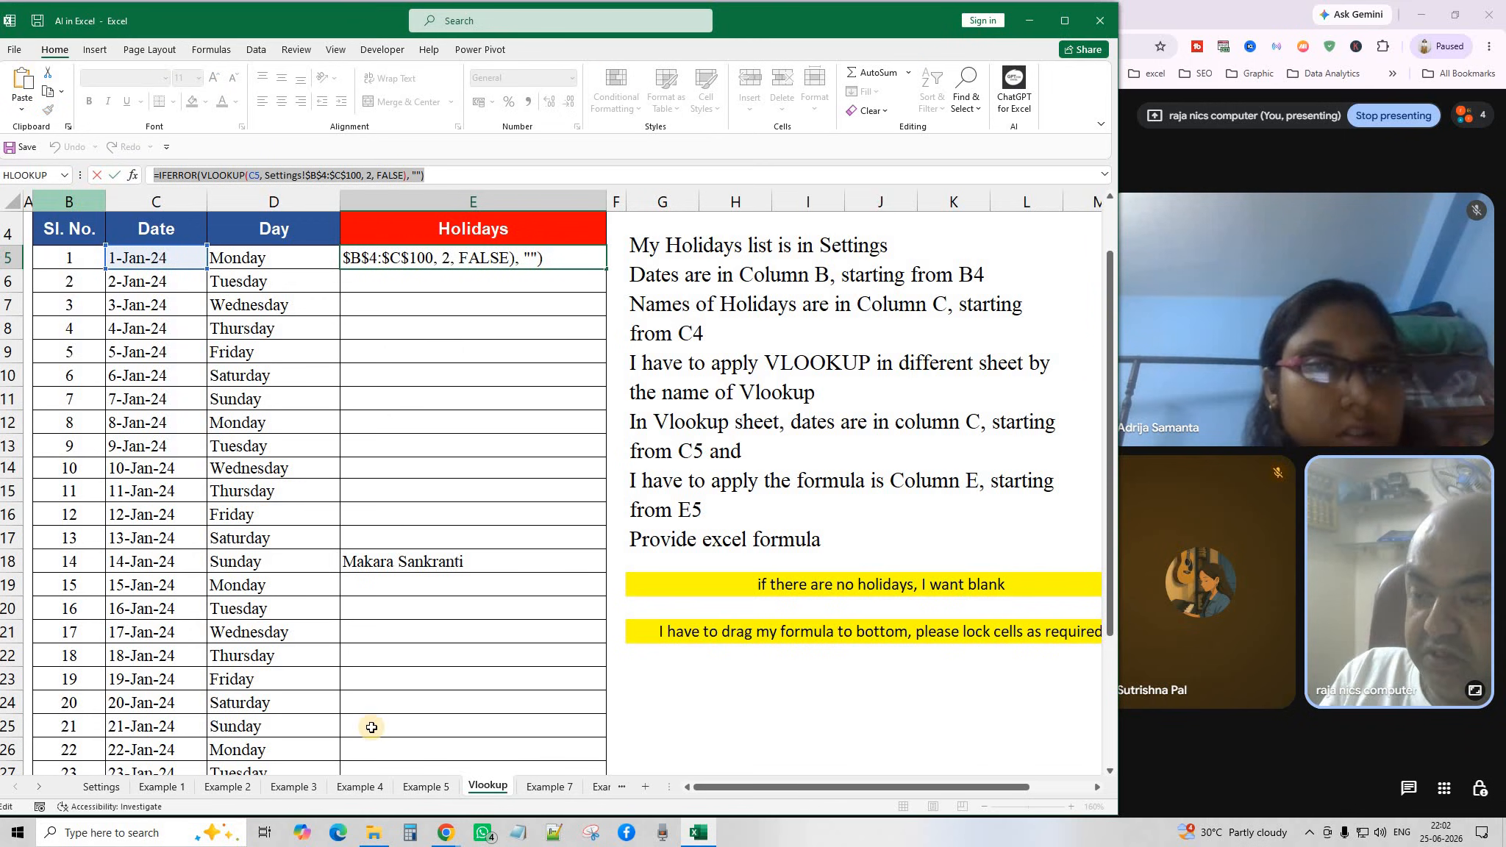
Paste the holiday lookup formula into a blank Notepad window and minimise it.
left_click(518, 832)
right_click(473, 309)
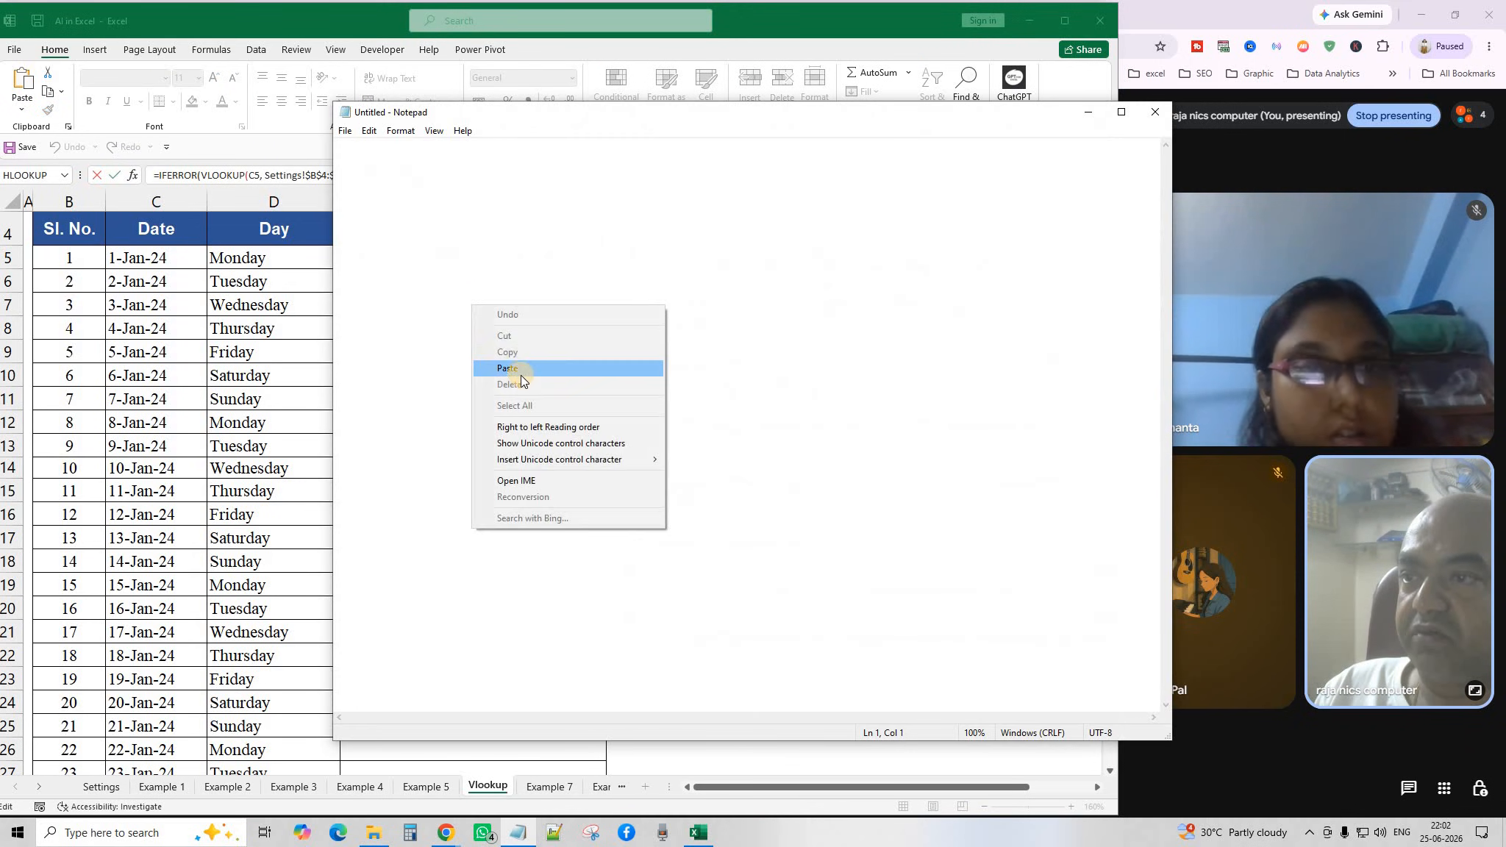
left_click(551, 366)
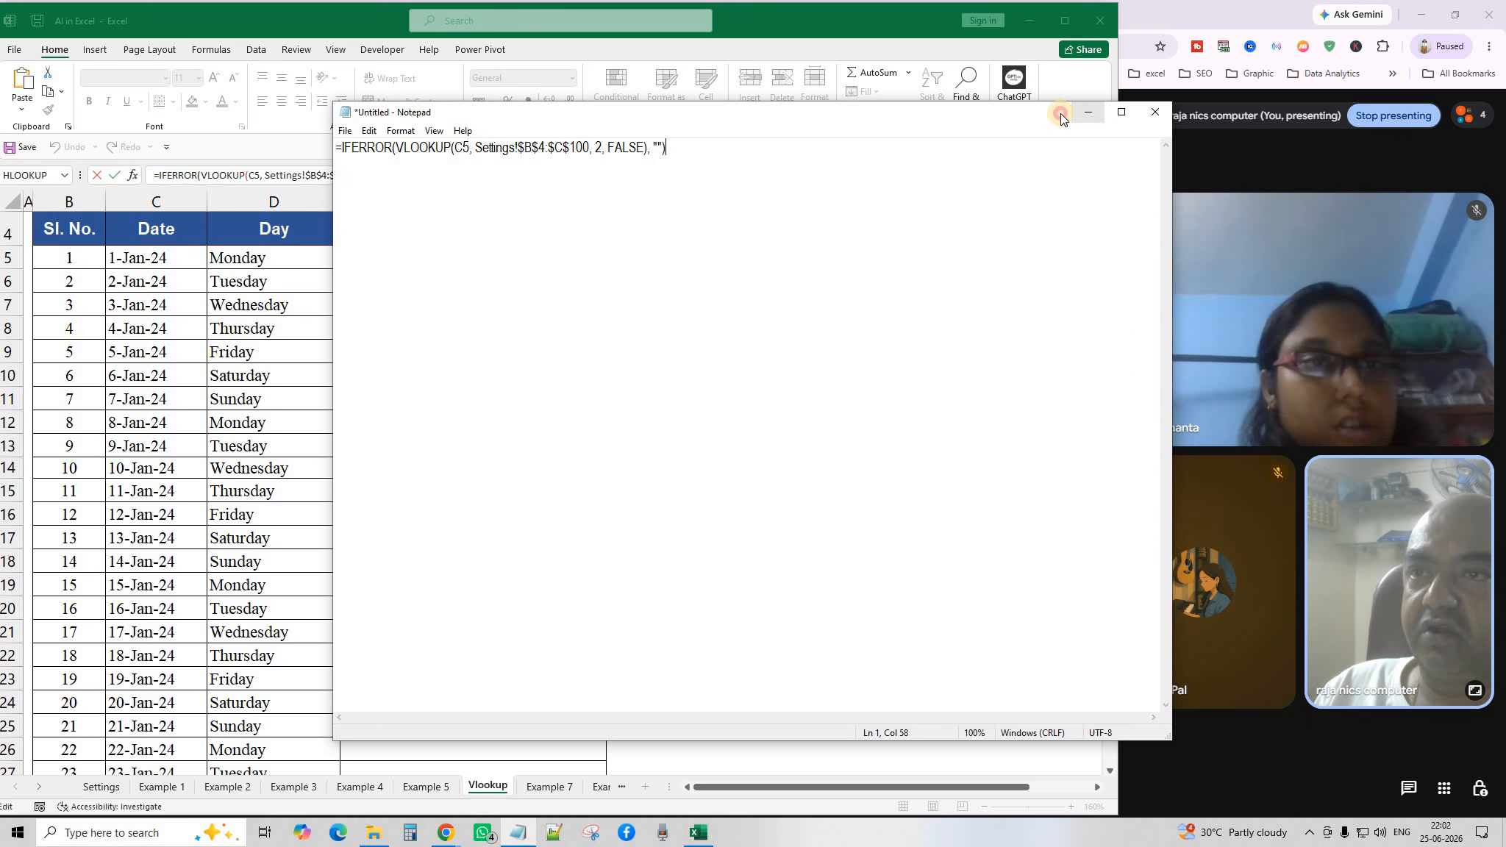
left_click(1089, 112)
Clear all holiday lookup formulas from E5:E35 on the Vlookup sheet.
type("=")
left_click(472, 376)
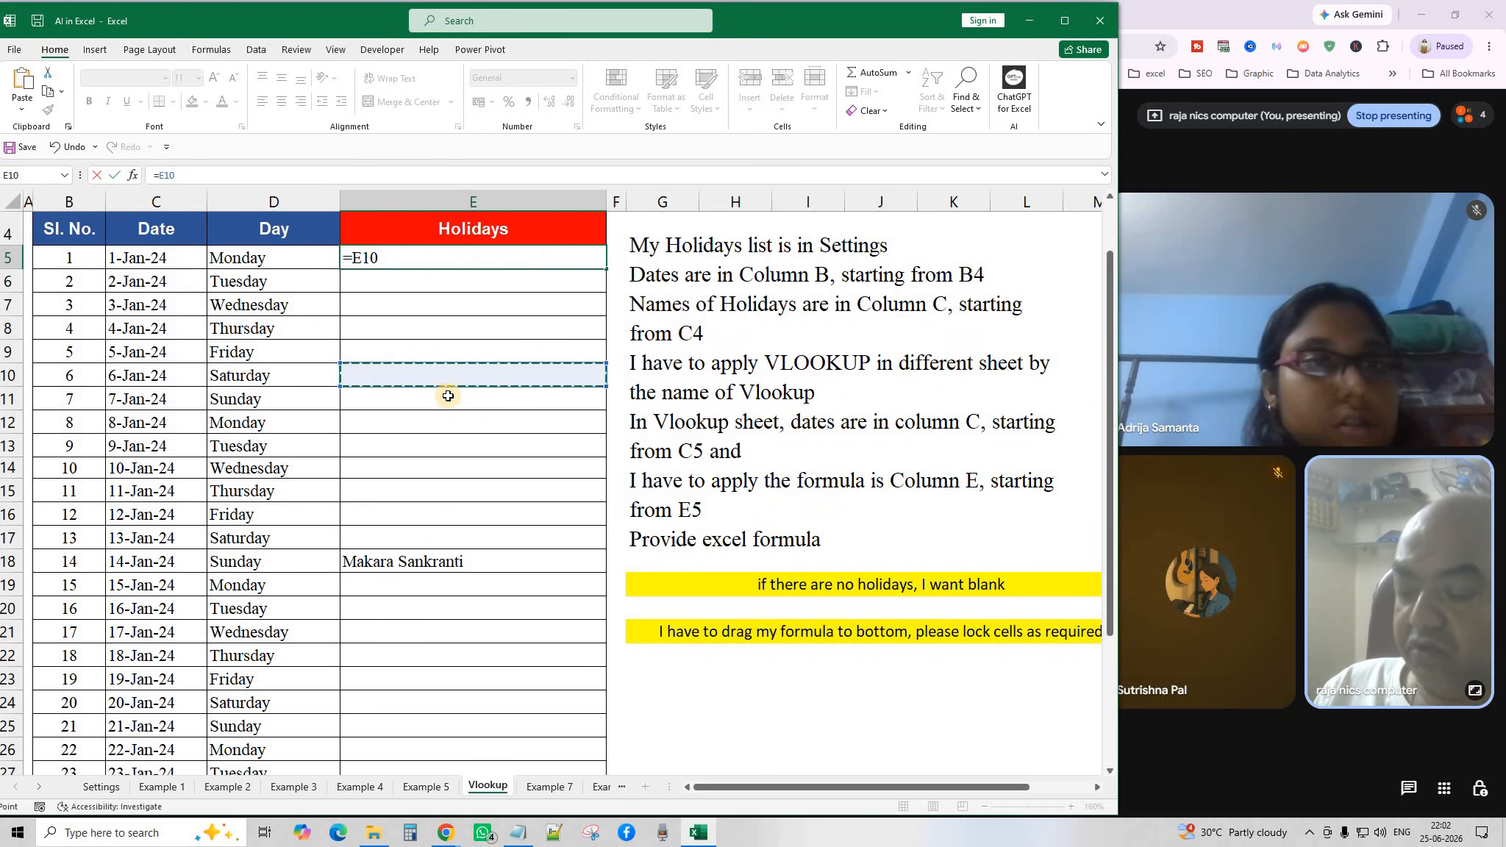
key("Escape")
left_click_drag(410, 258, 480, 729)
key("Delete")
scroll(506, 720, "up", 4)
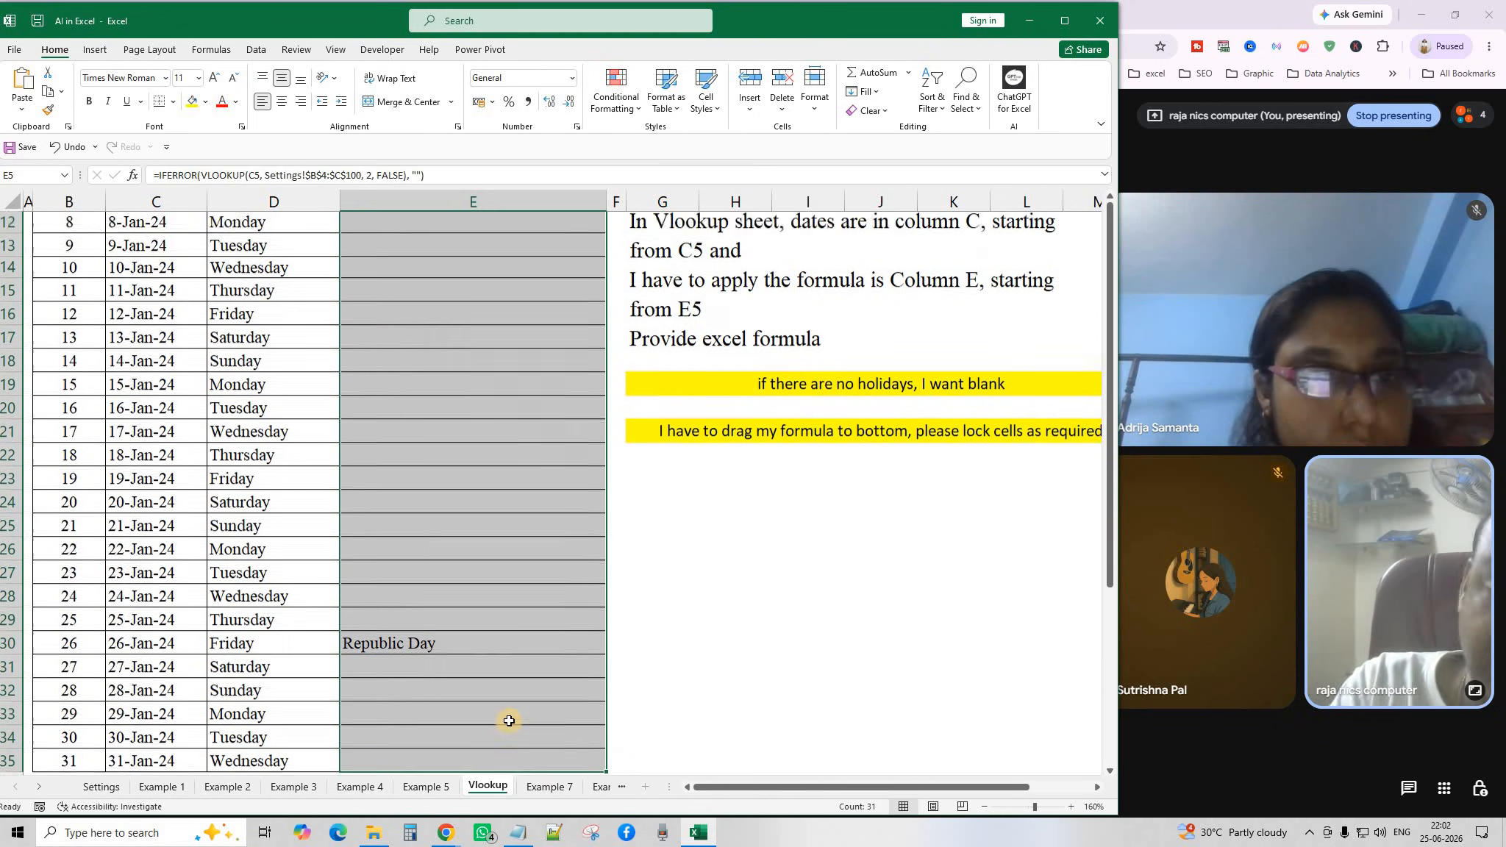
left_click(478, 616)
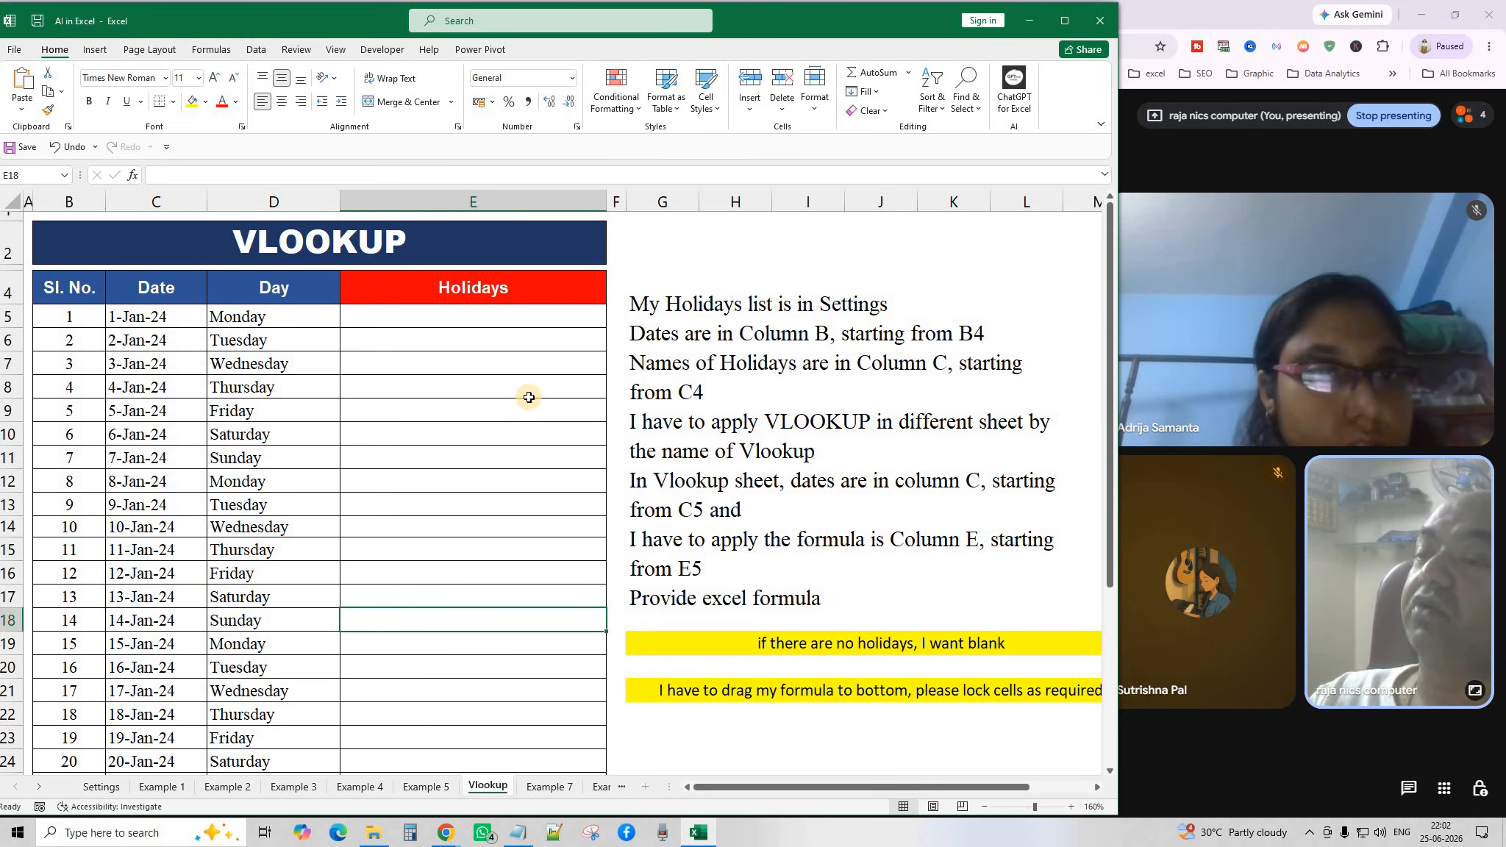
left_click(519, 568)
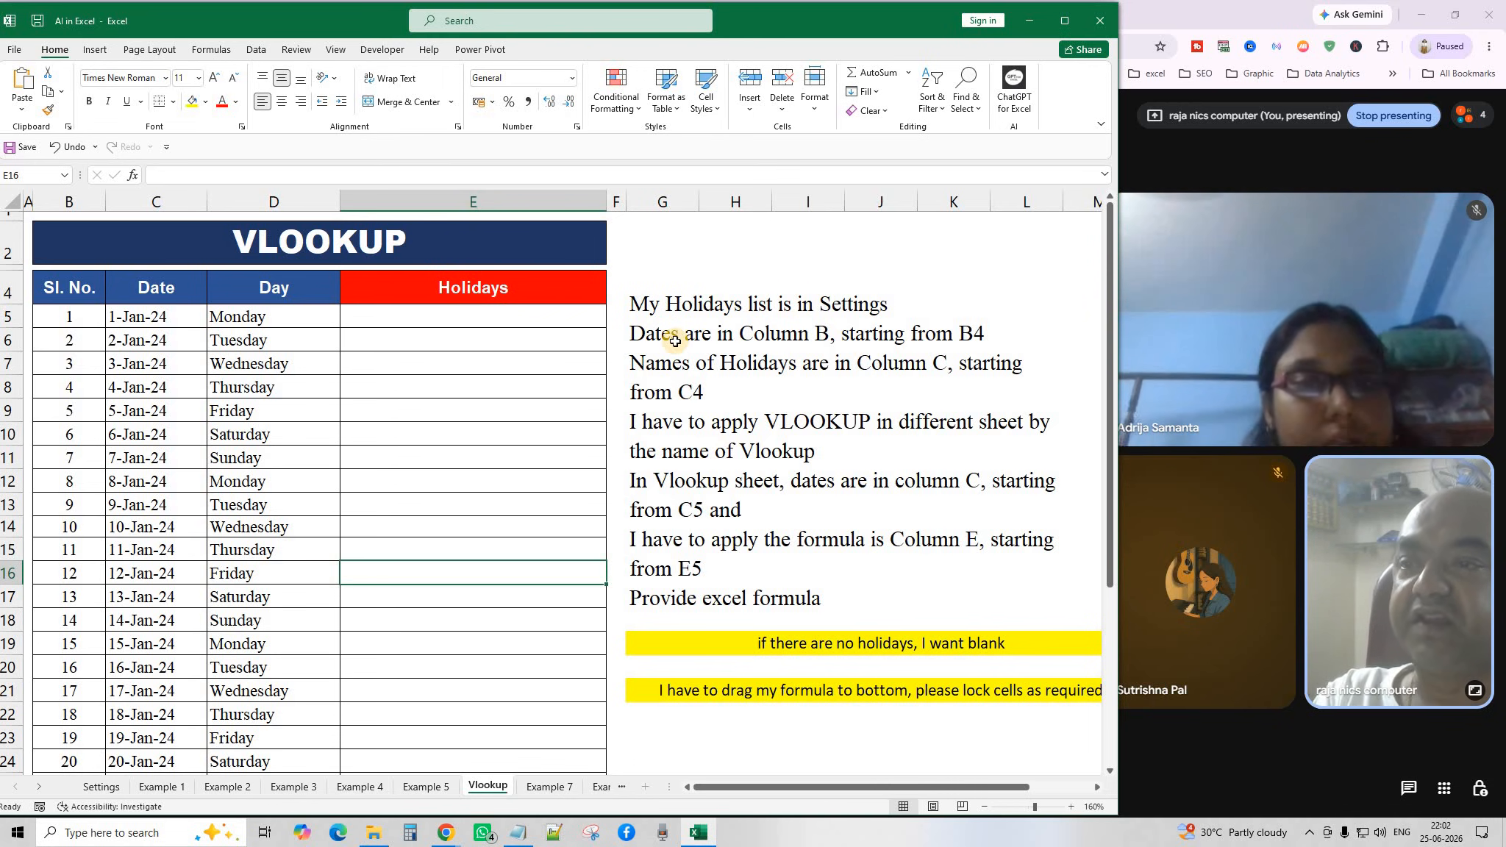
left_click(100, 786)
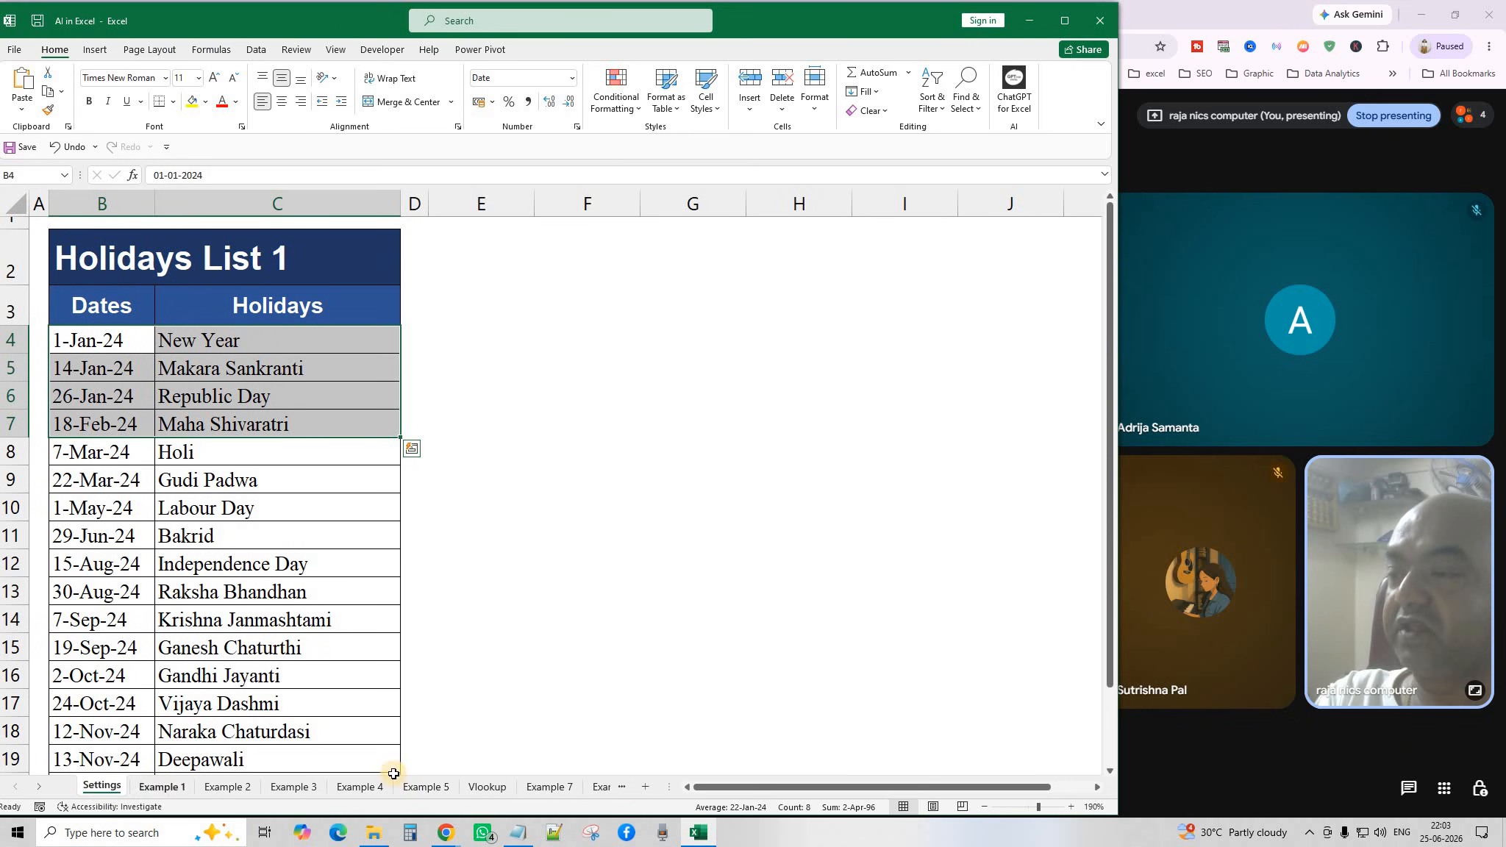
left_click(486, 791)
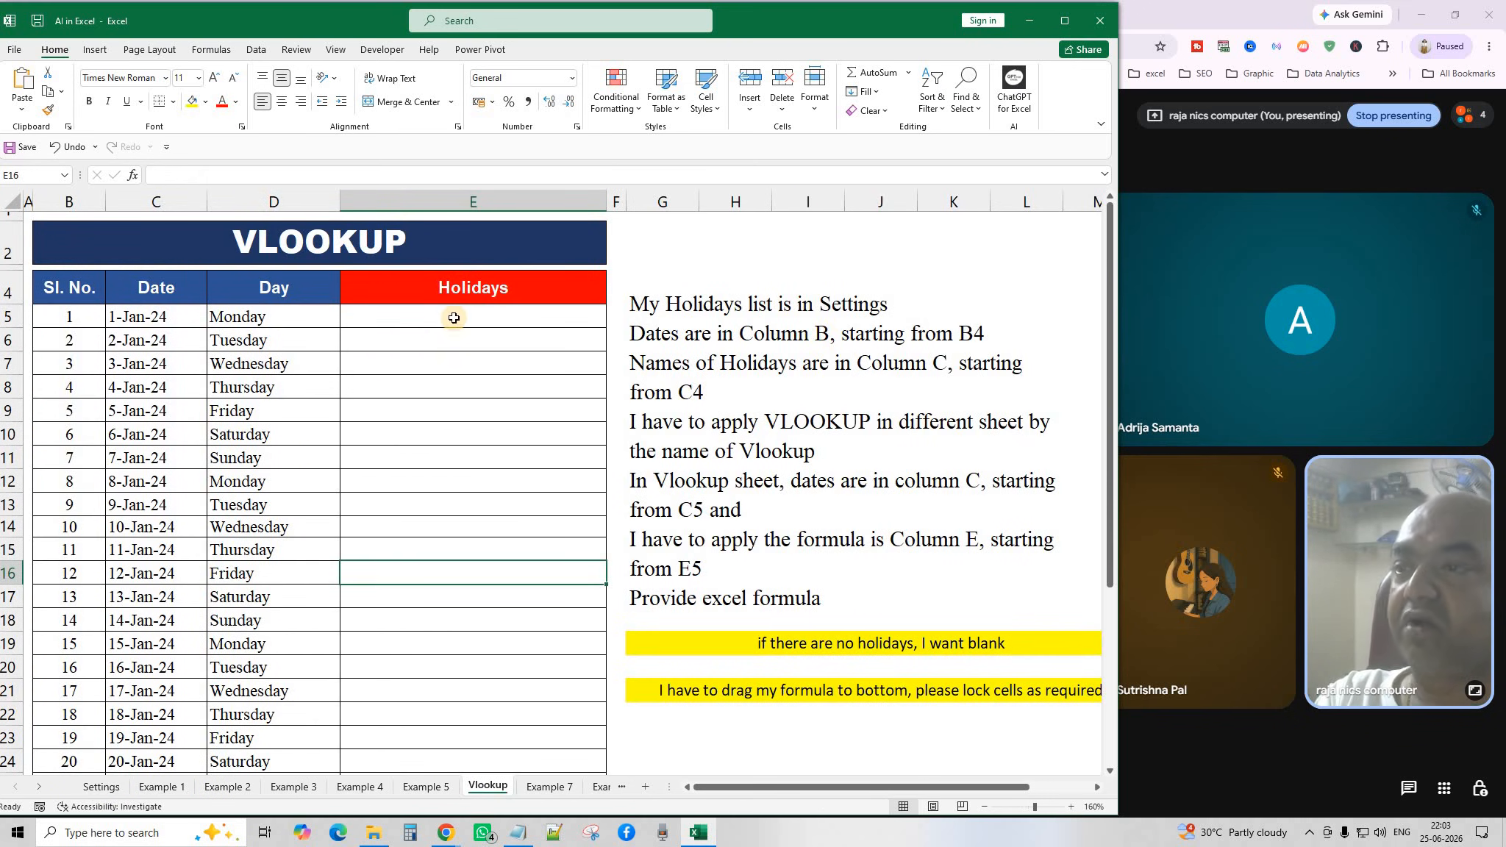
left_click(98, 788)
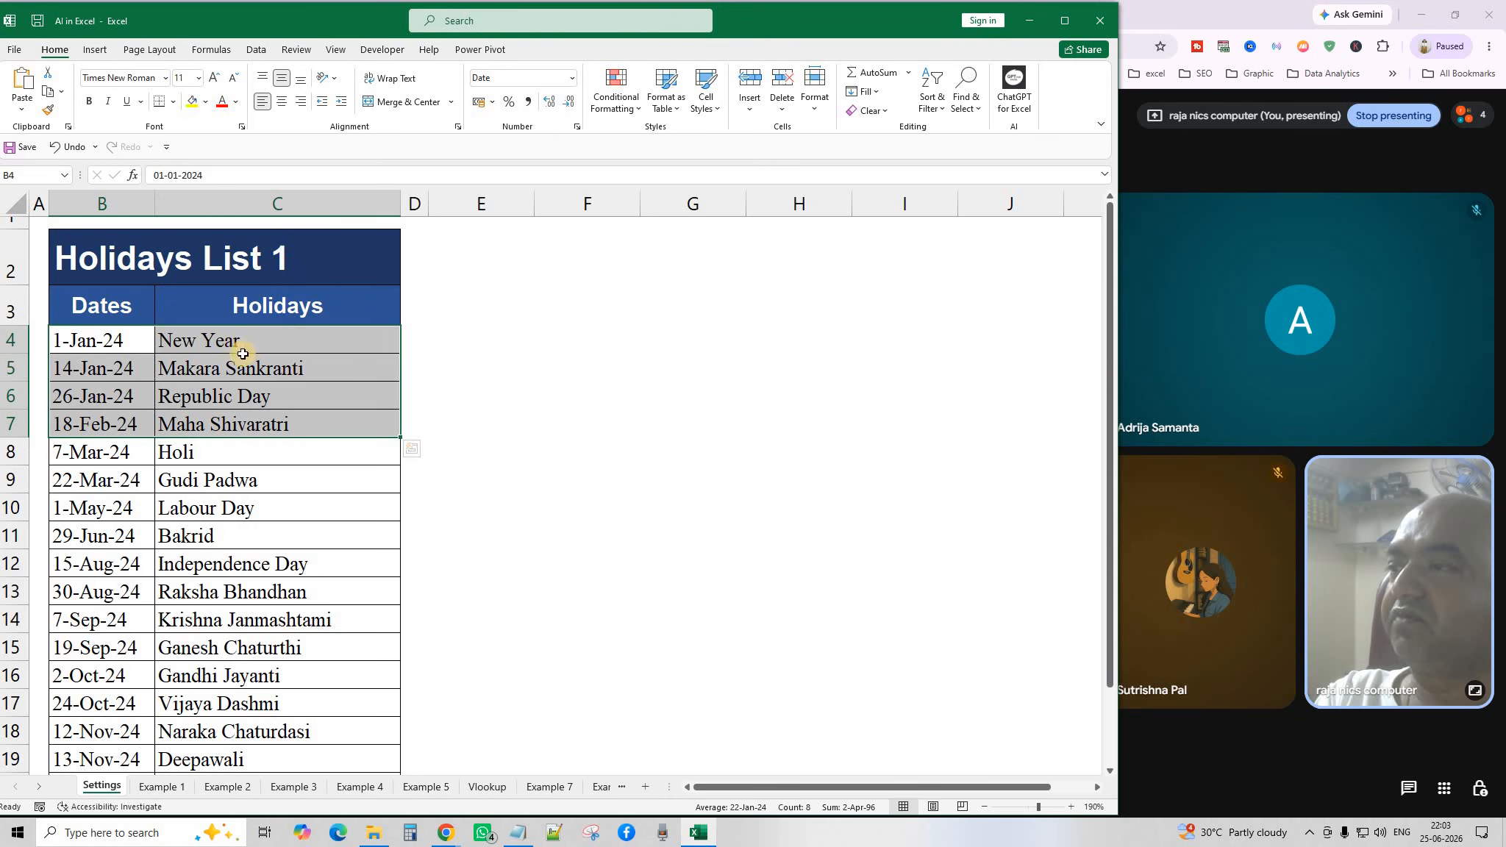
left_click(212, 340)
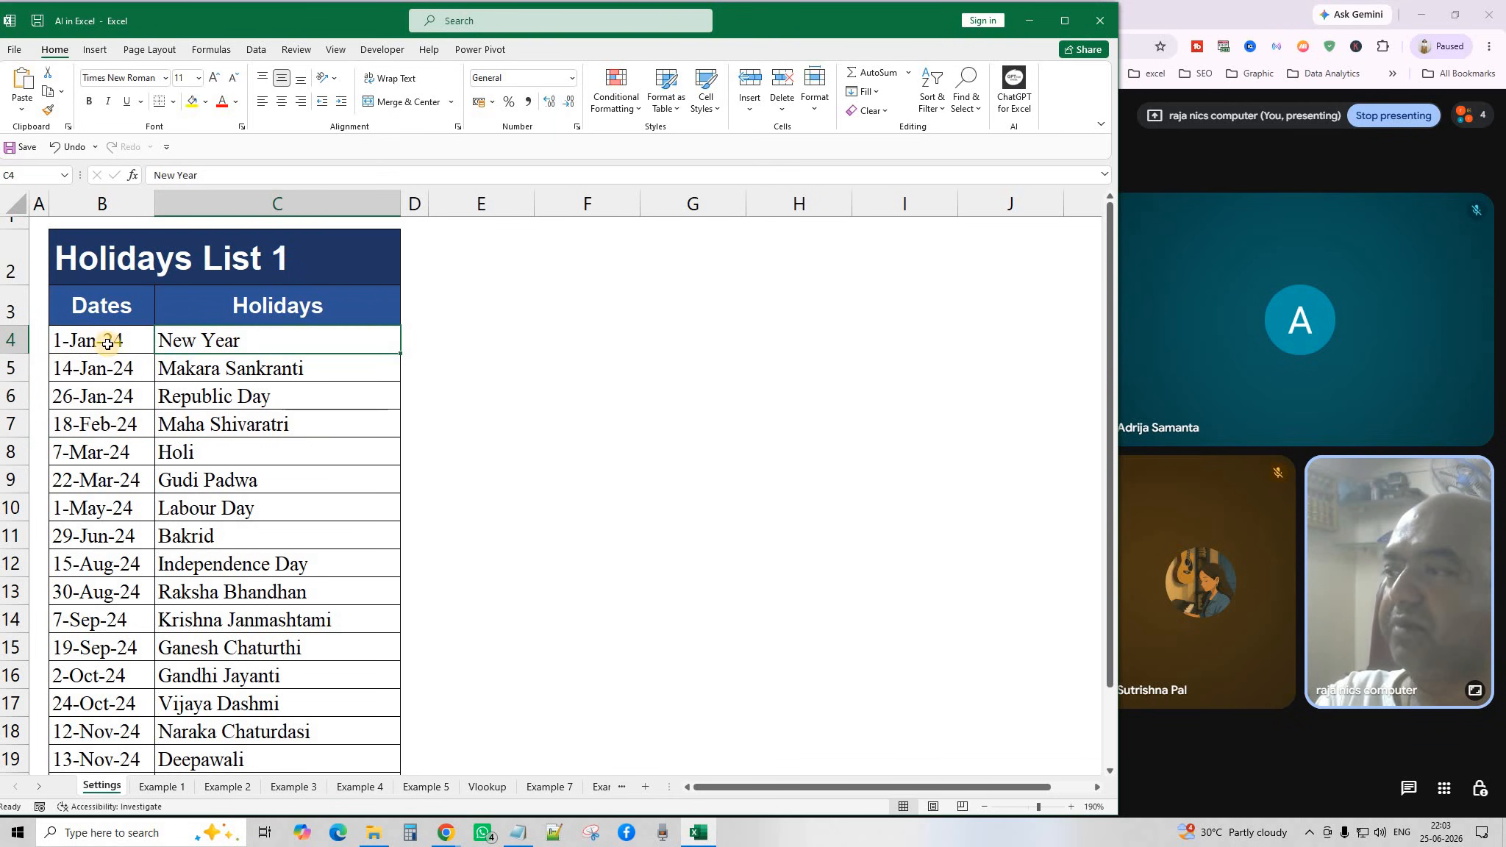
left_click(488, 787)
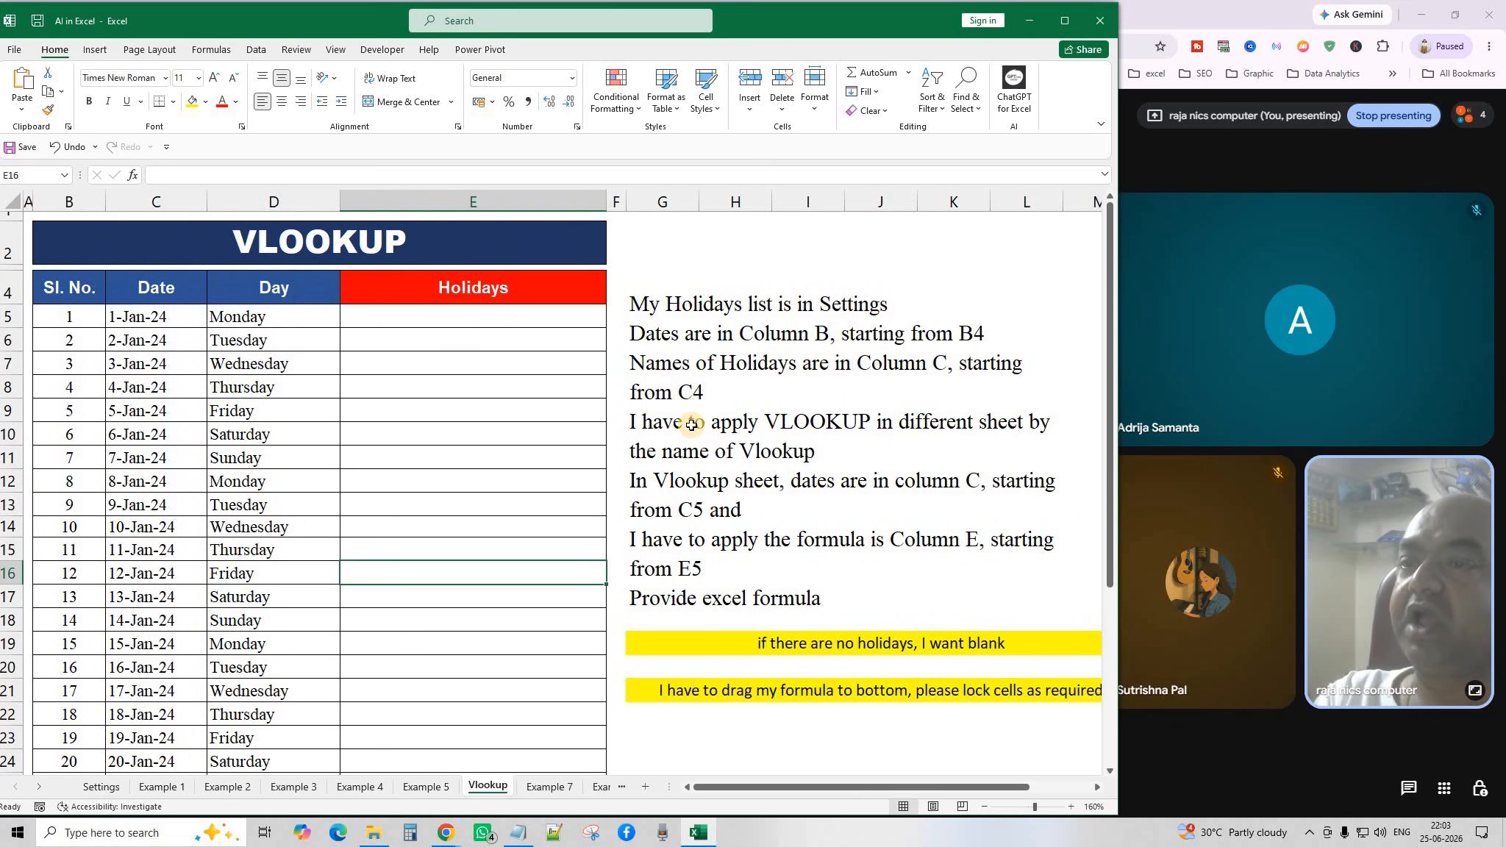
left_click(867, 423)
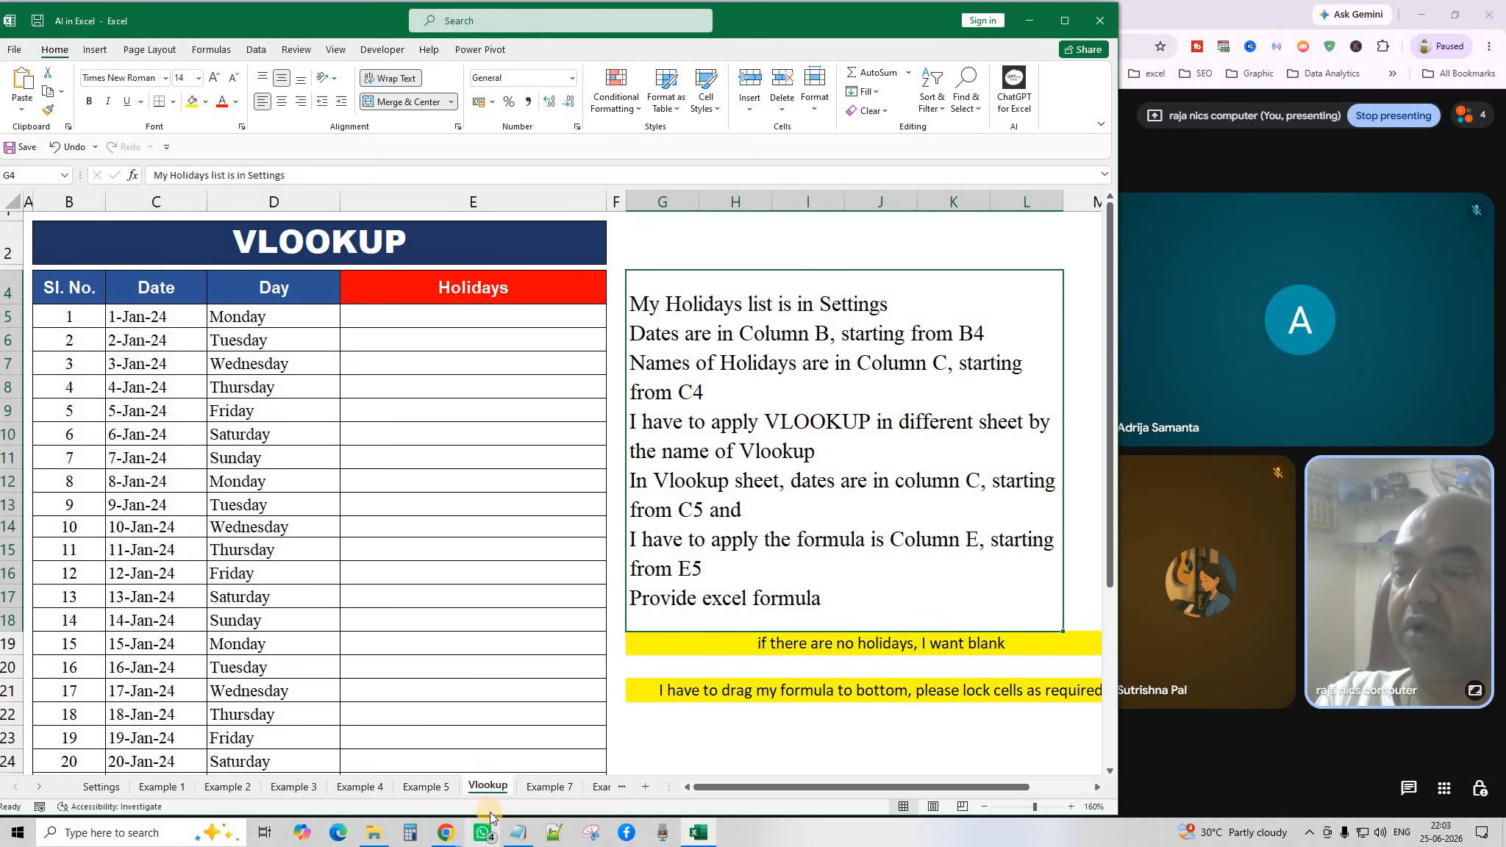
Select the holiday-lookup instruction text box beside the table and copy it.
left_click(476, 312)
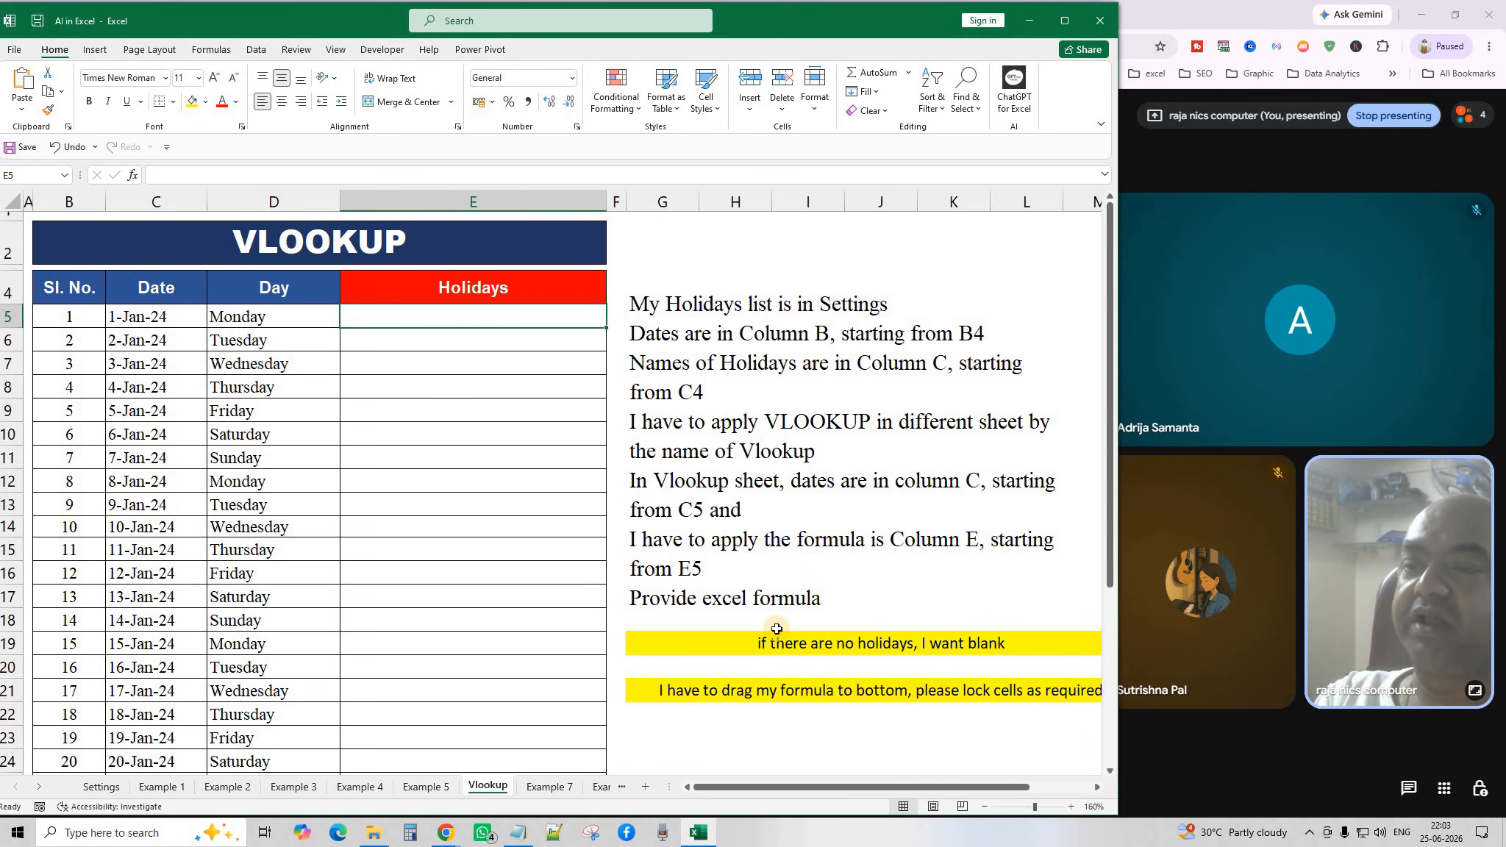
left_click(754, 326)
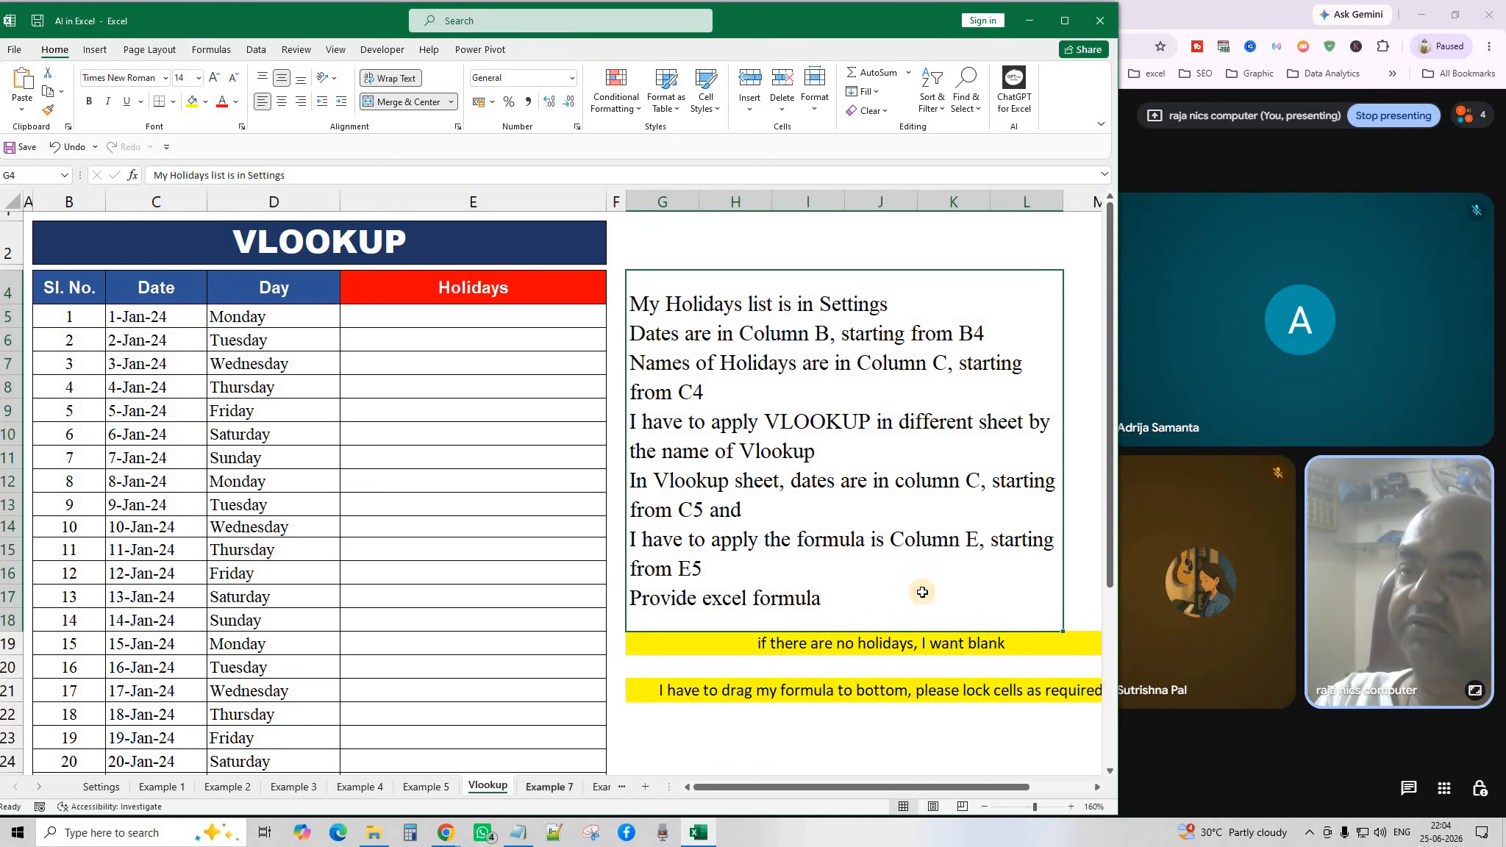
left_click(805, 643)
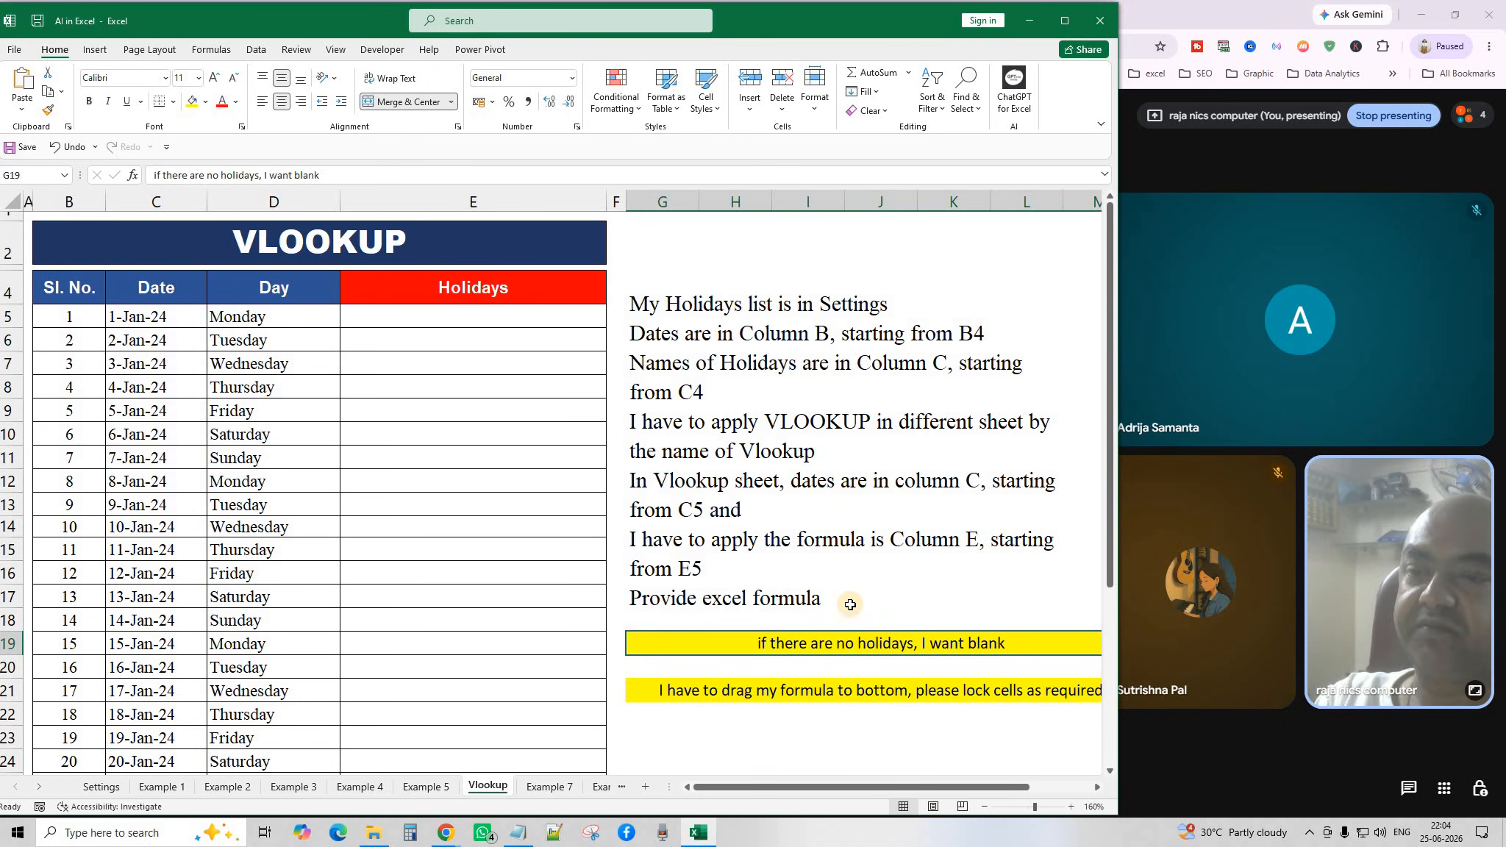
left_click_drag(752, 786, 805, 783)
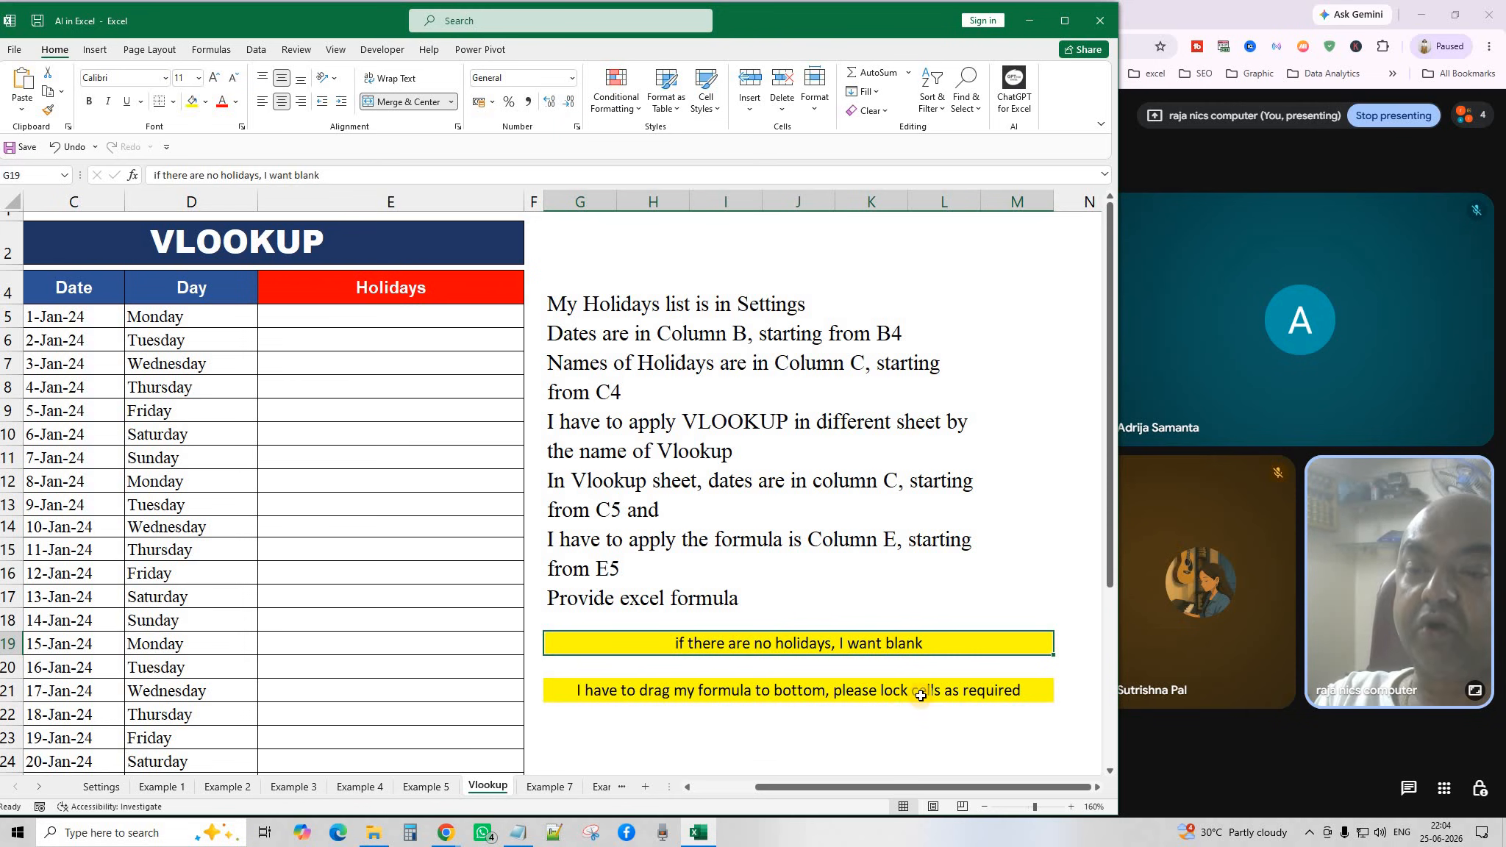
left_click_drag(856, 786, 776, 787)
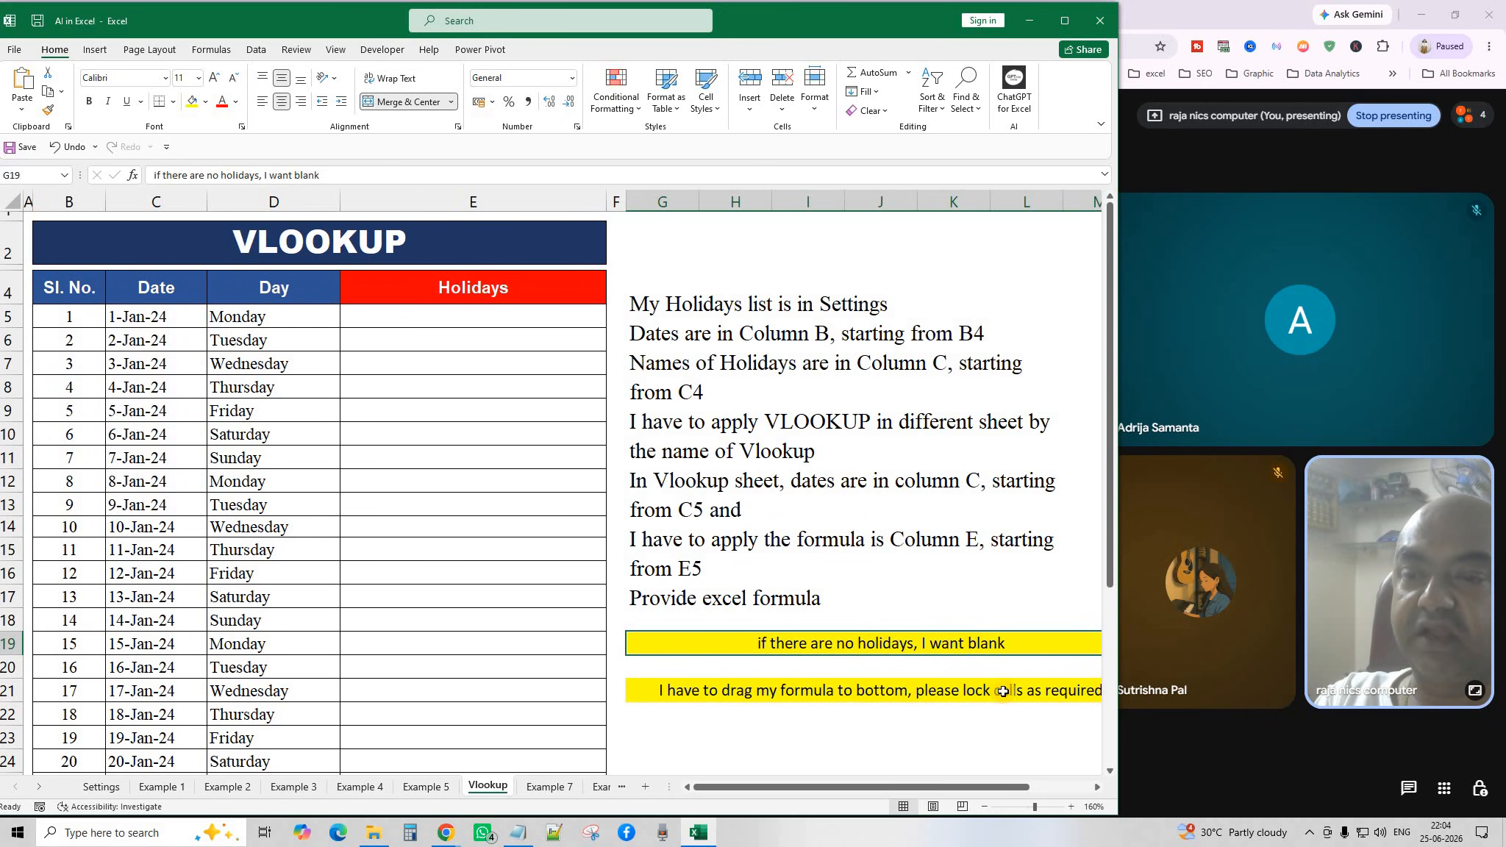
left_click(723, 347)
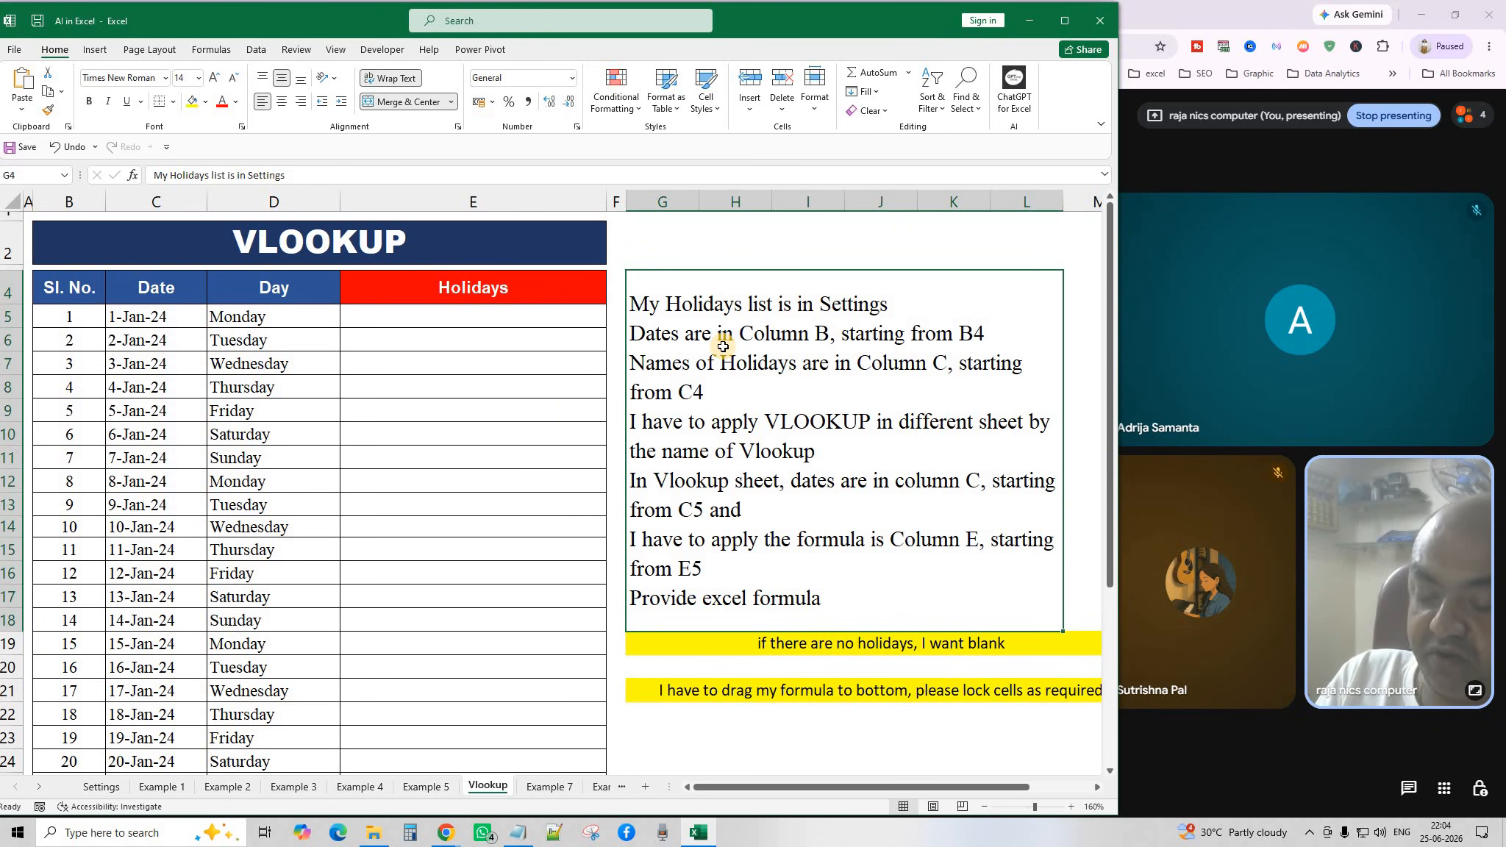
key("ctrl+c")
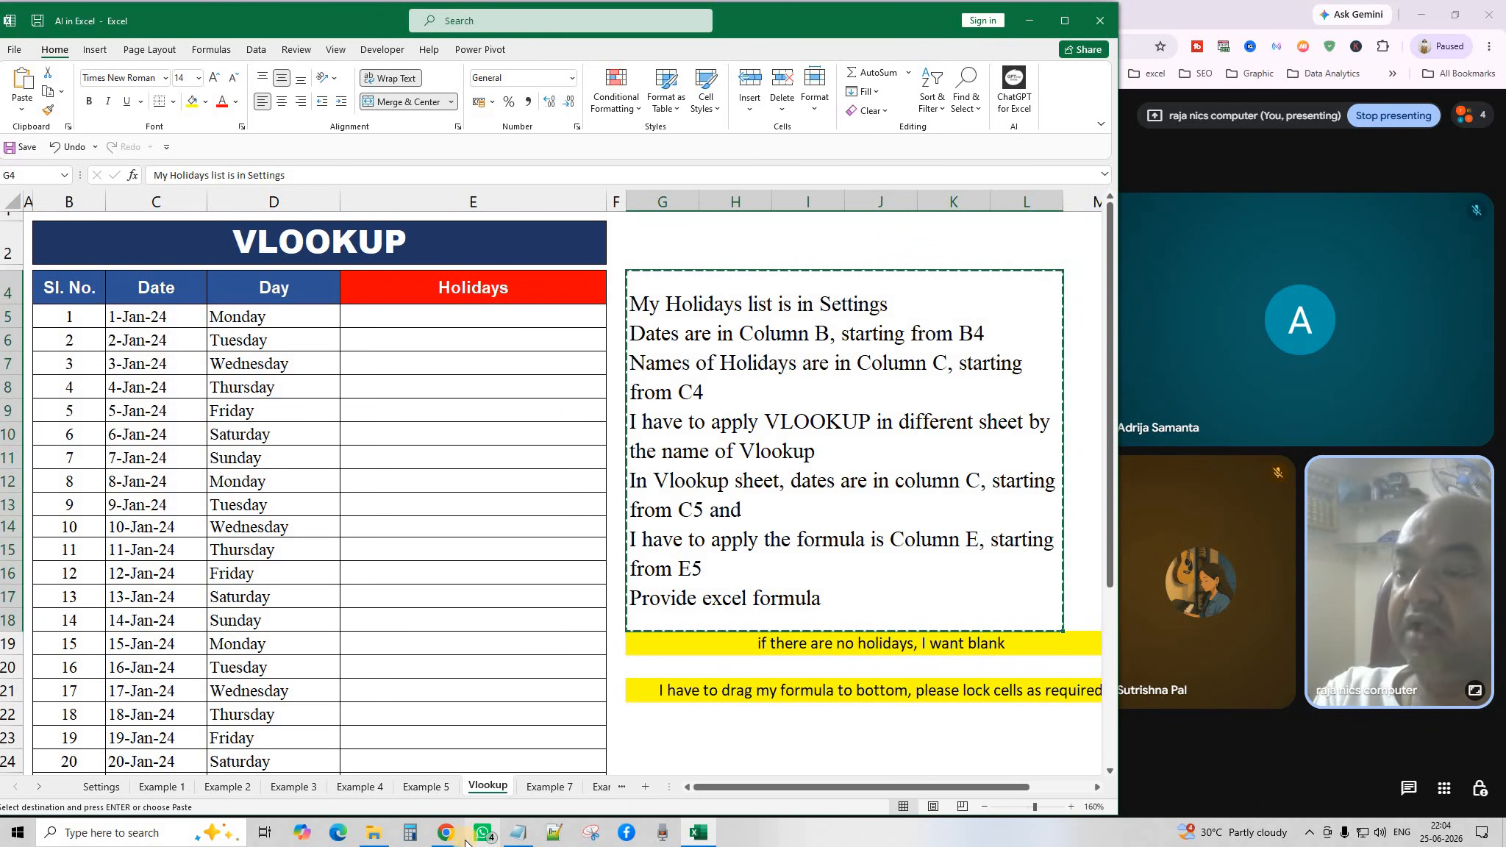
Send the pasted instructions to ChatGPT and copy its =IFERROR(VLOOKUP(C5,Settings!$B:$C,2,FALSE),"") answer.
mouse_move(452, 835)
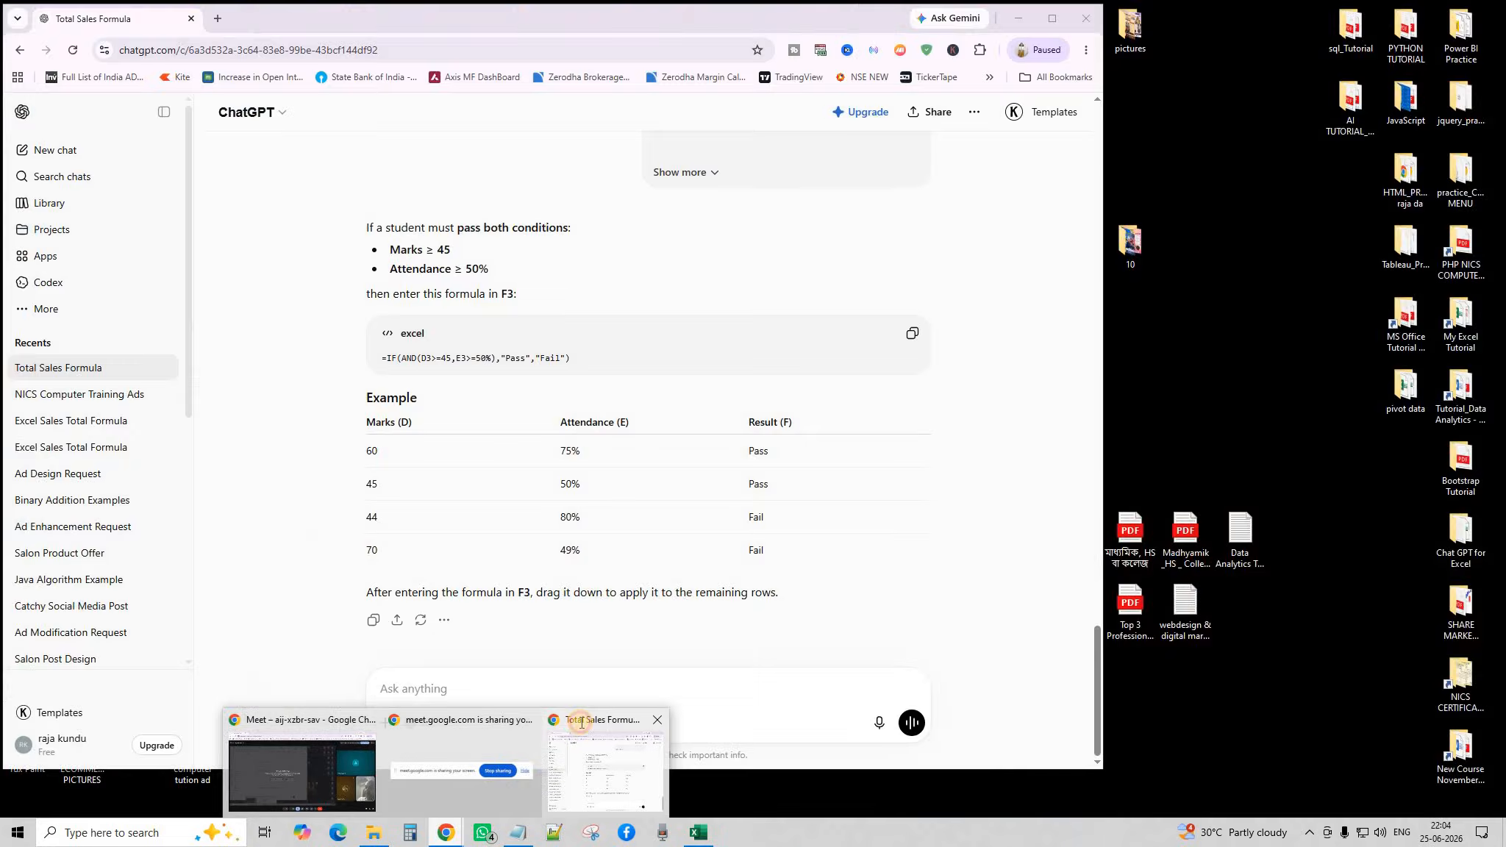
left_click(647, 729)
left_click(471, 692)
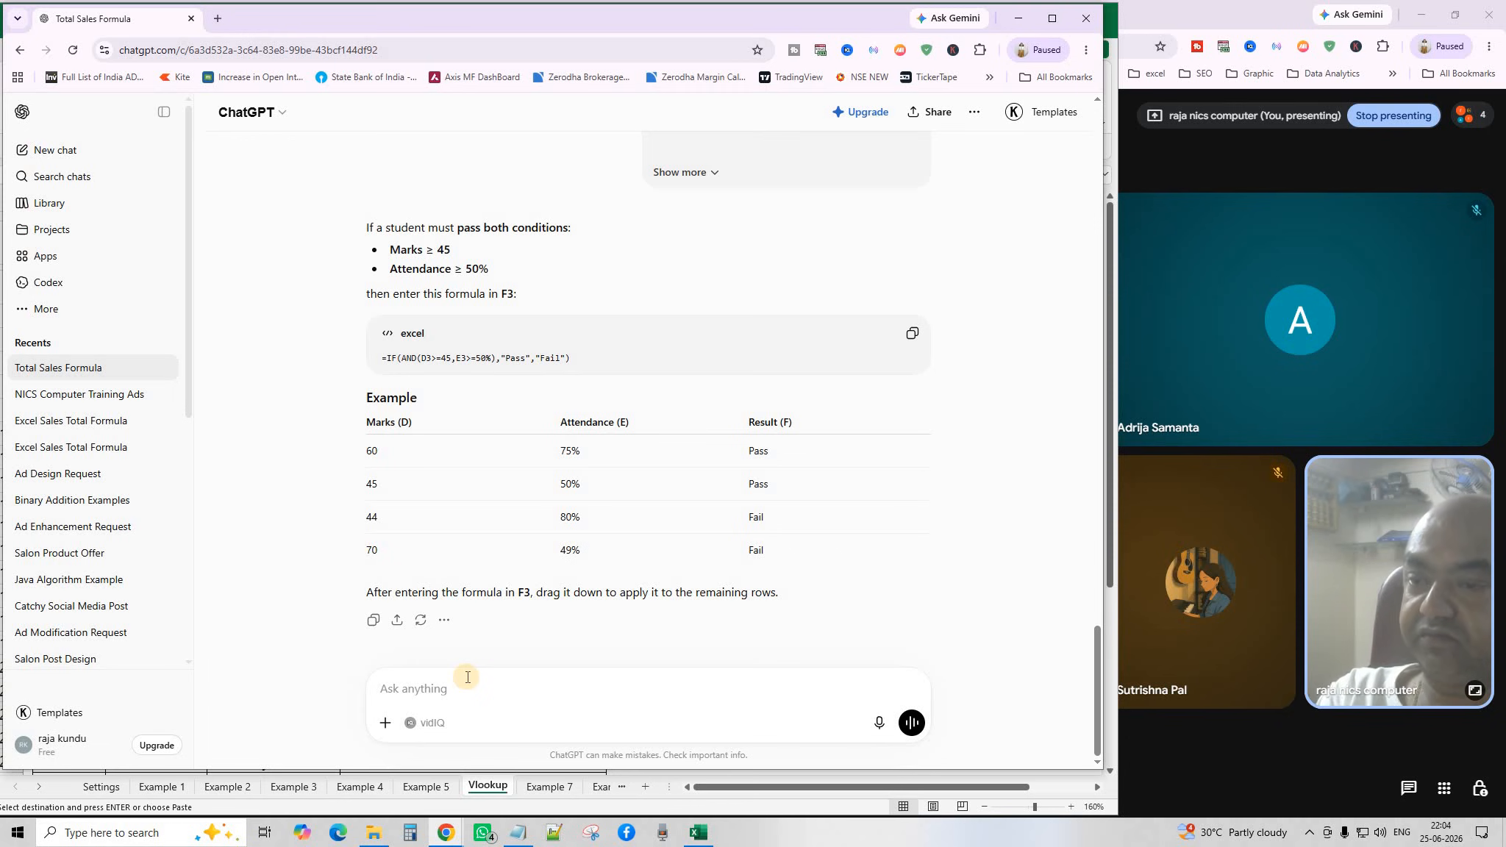
key("ctrl+v")
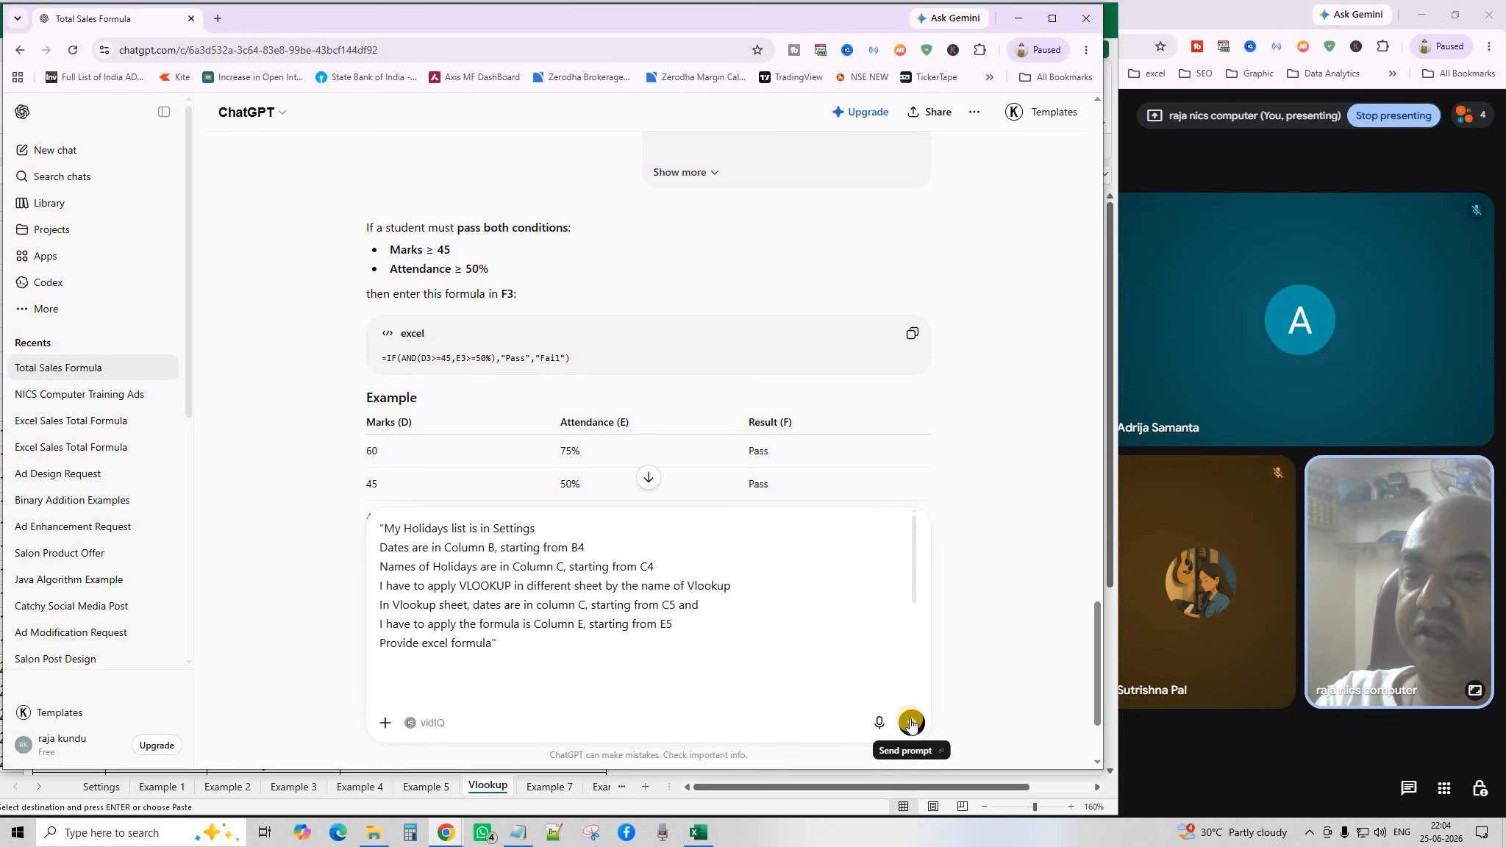
left_click(912, 724)
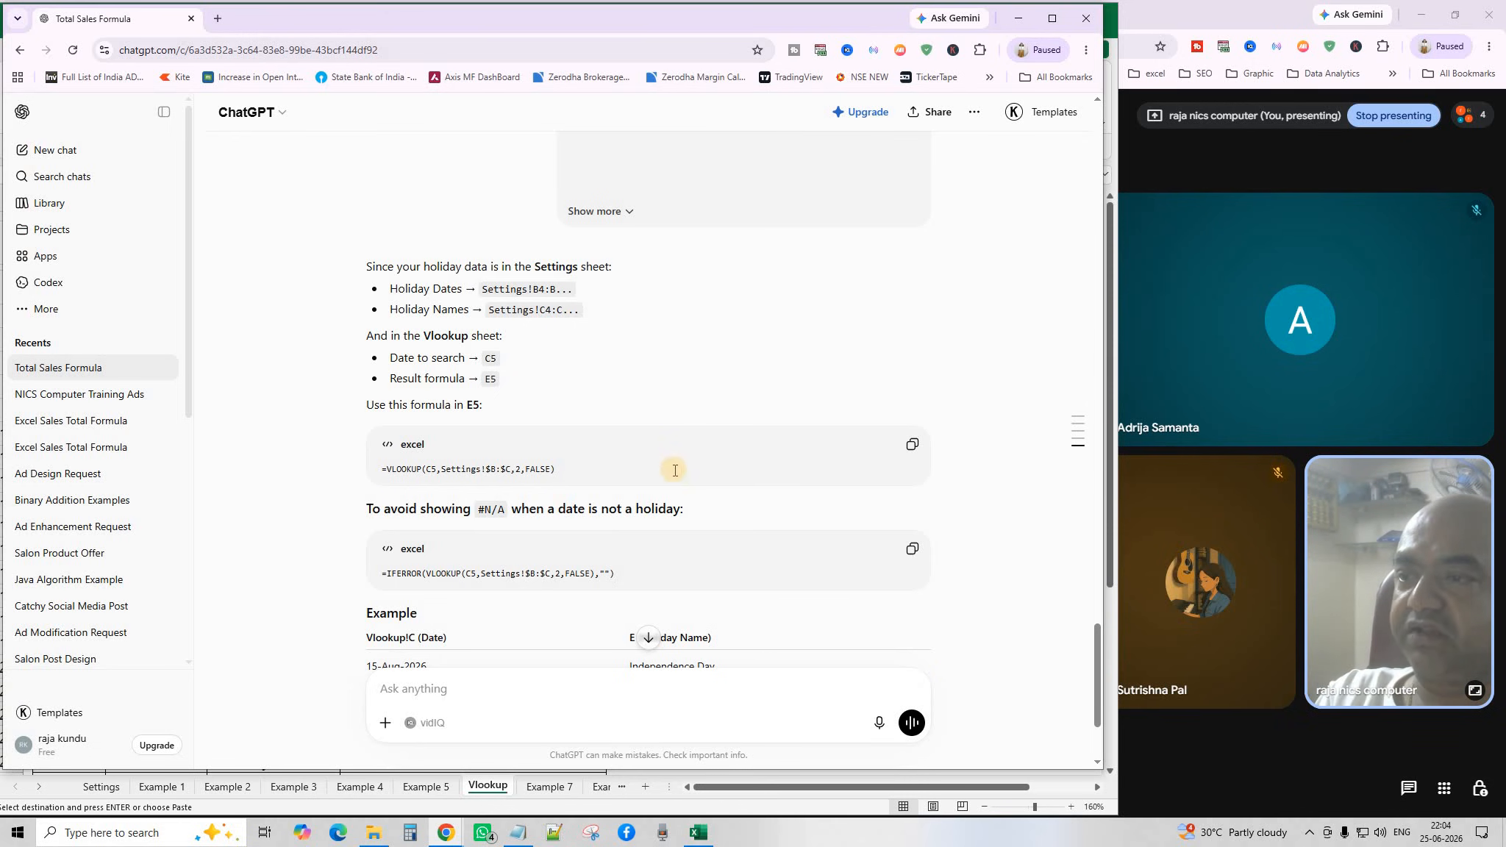
scroll(675, 470, "down", 3)
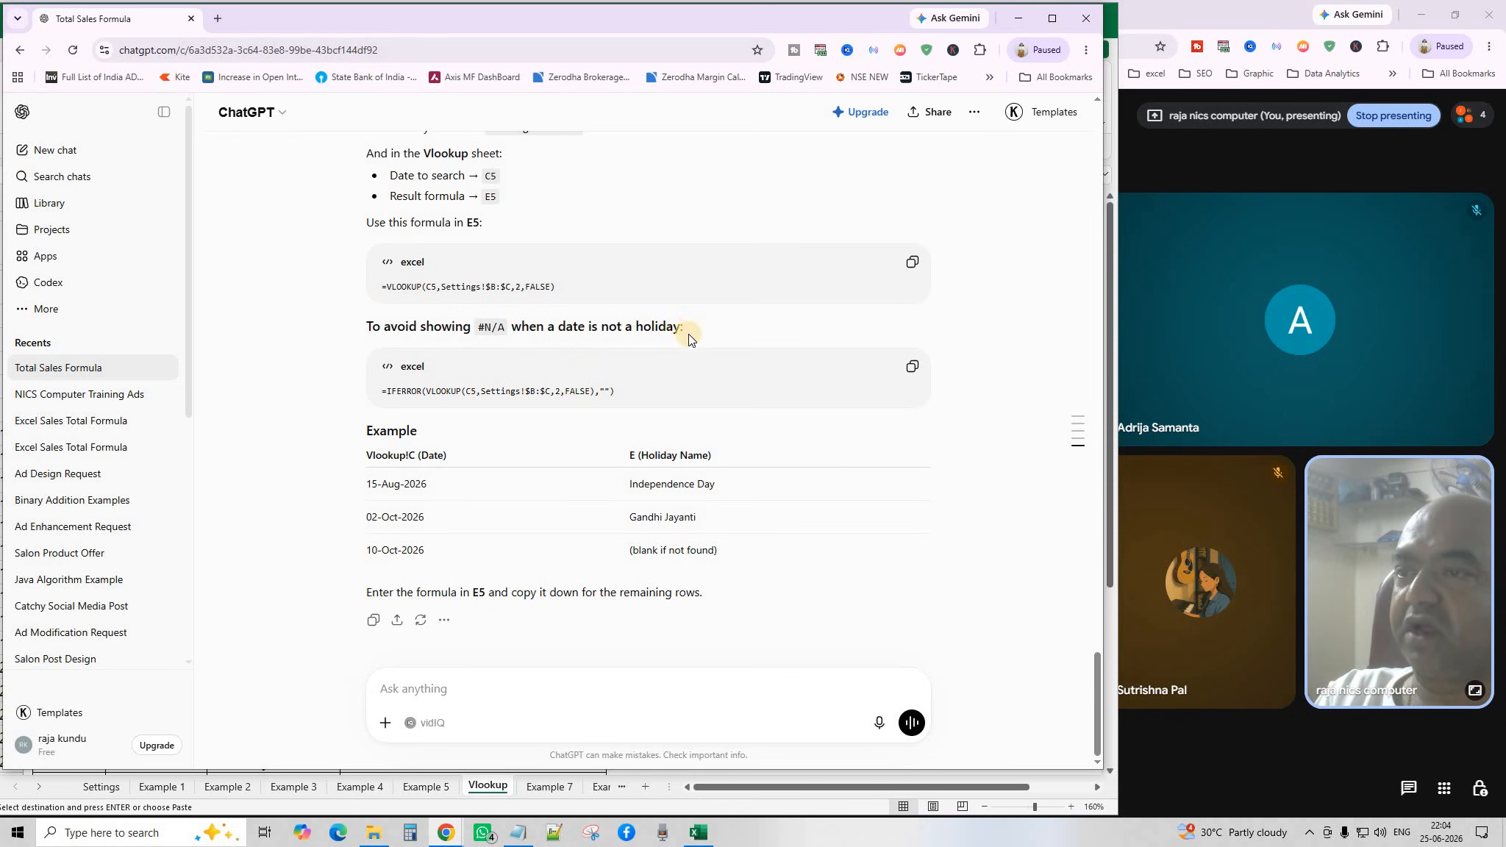
scroll(667, 593, "up", 3)
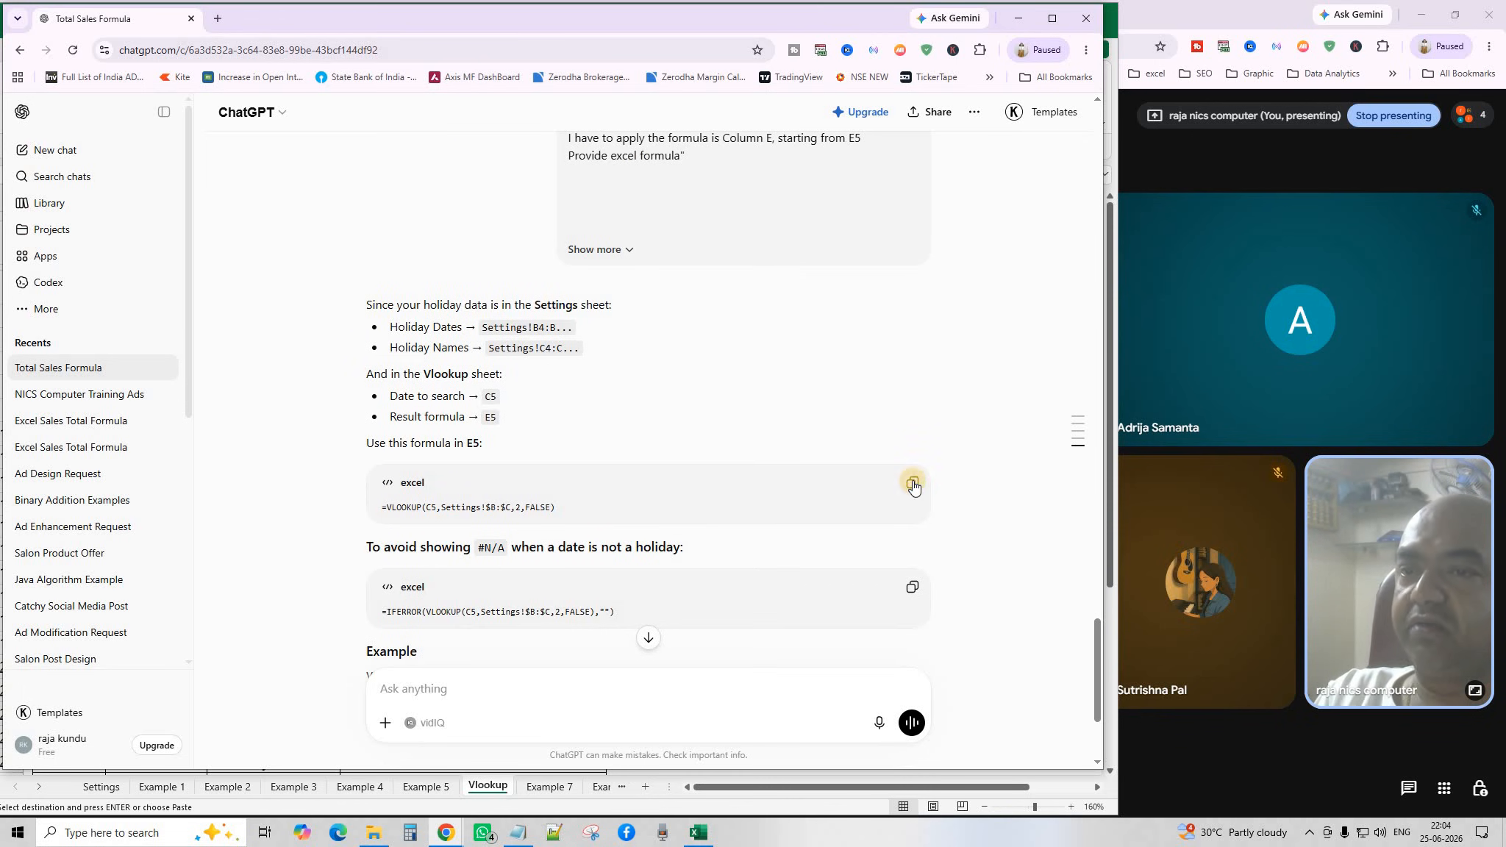
left_click(912, 482)
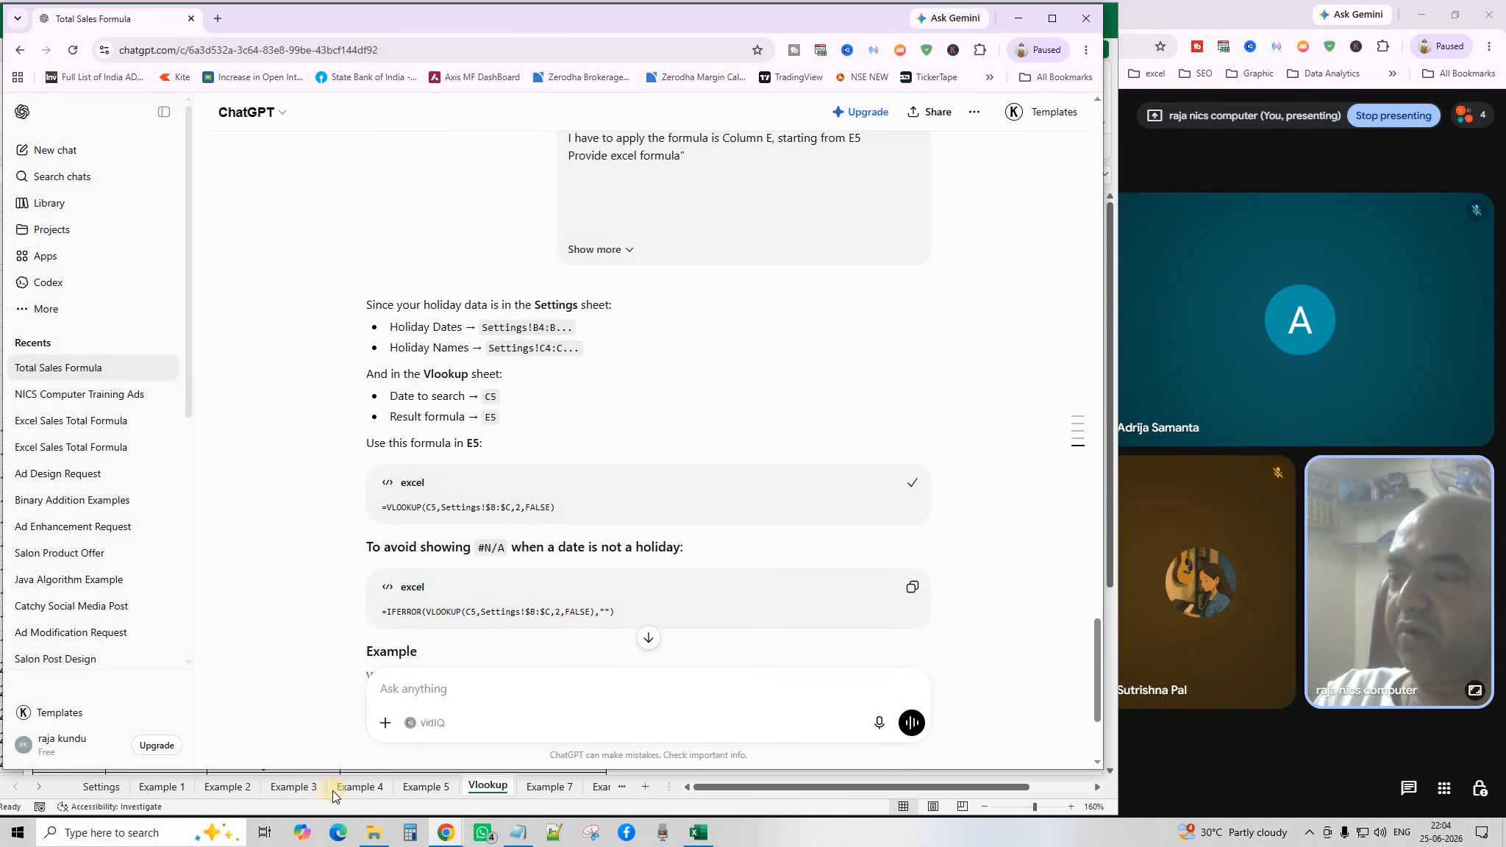
Paste the plain VLOOKUP formula into E5 and fill it down the Holidays column.
left_click(485, 793)
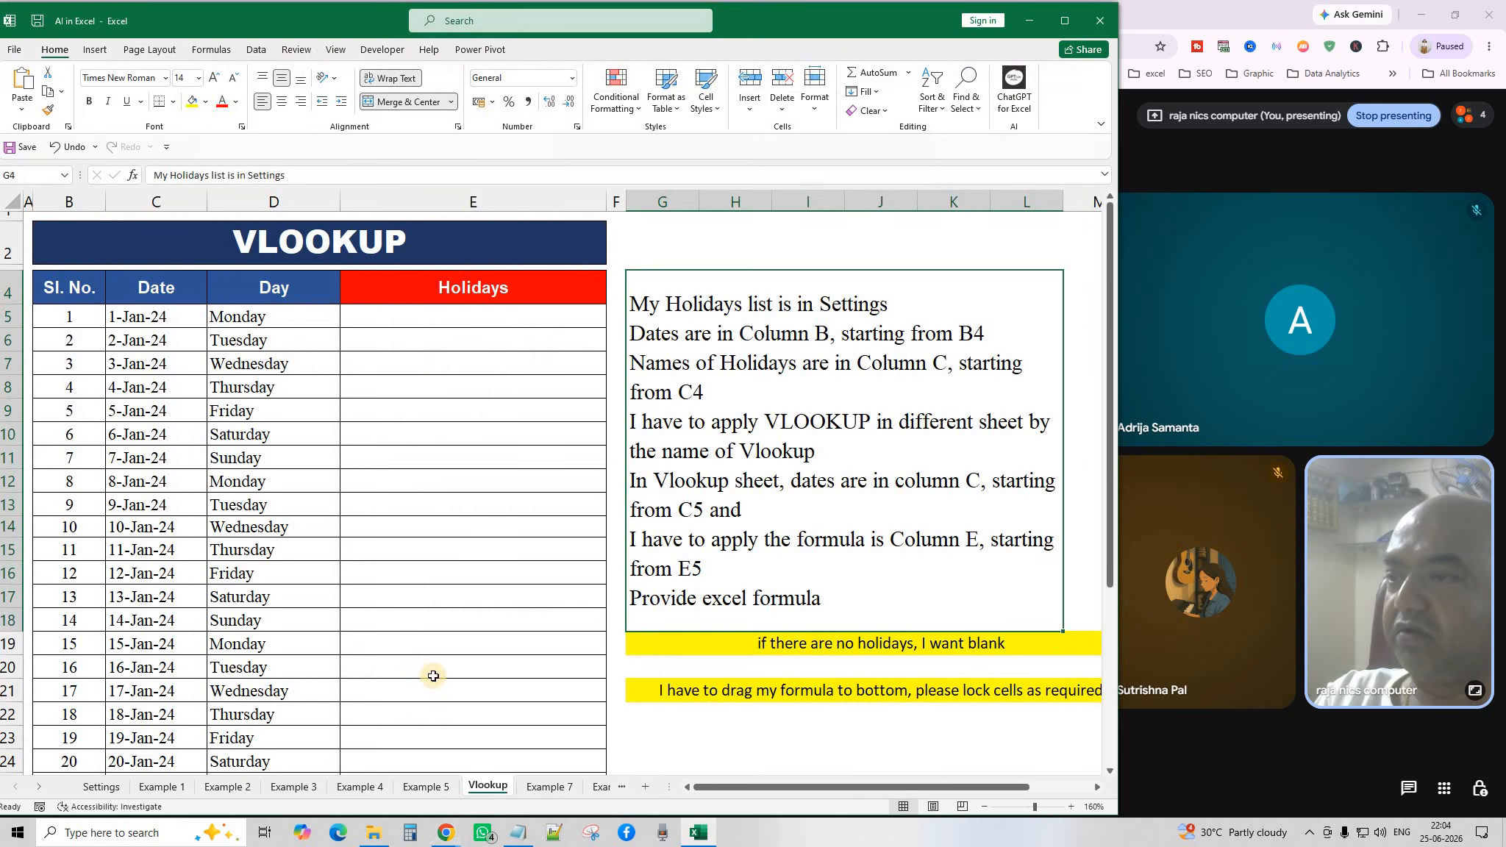
left_click(412, 314)
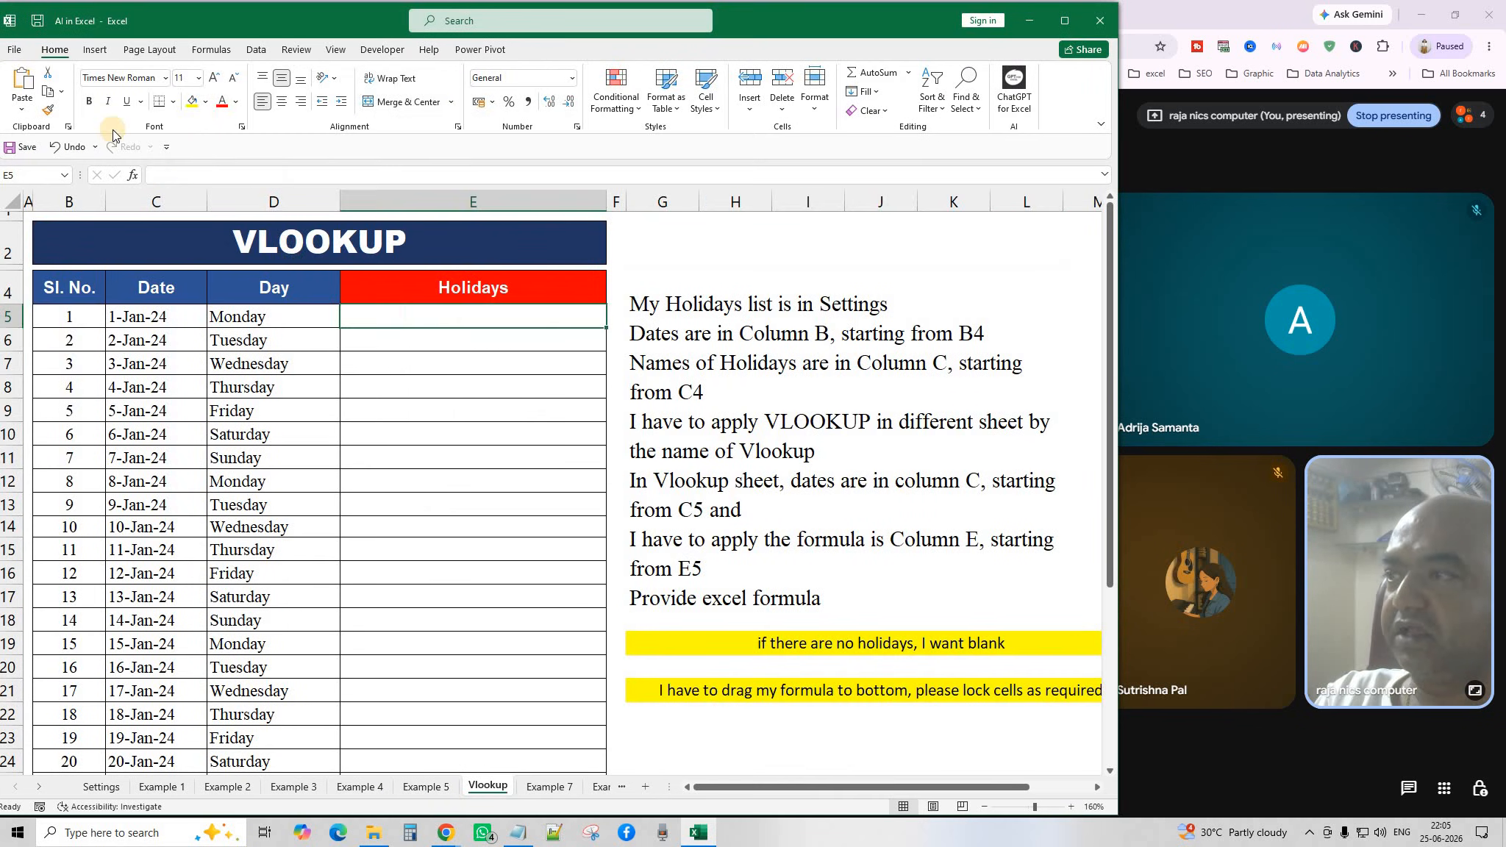
left_click(23, 78)
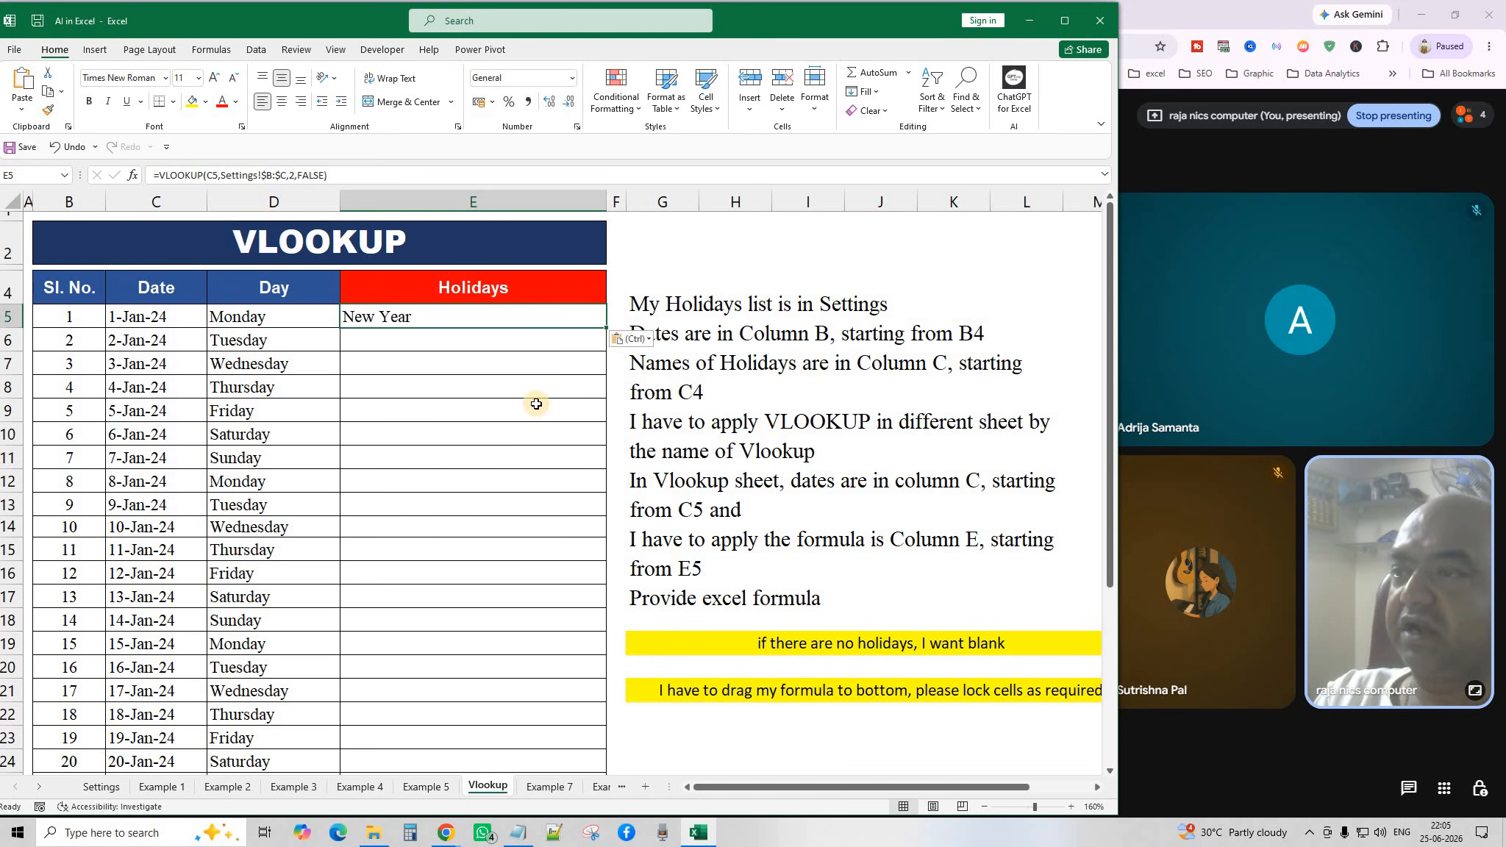
left_click_drag(606, 329, 696, 578)
scroll(698, 578, "up", 1)
scroll(698, 579, "up", 5)
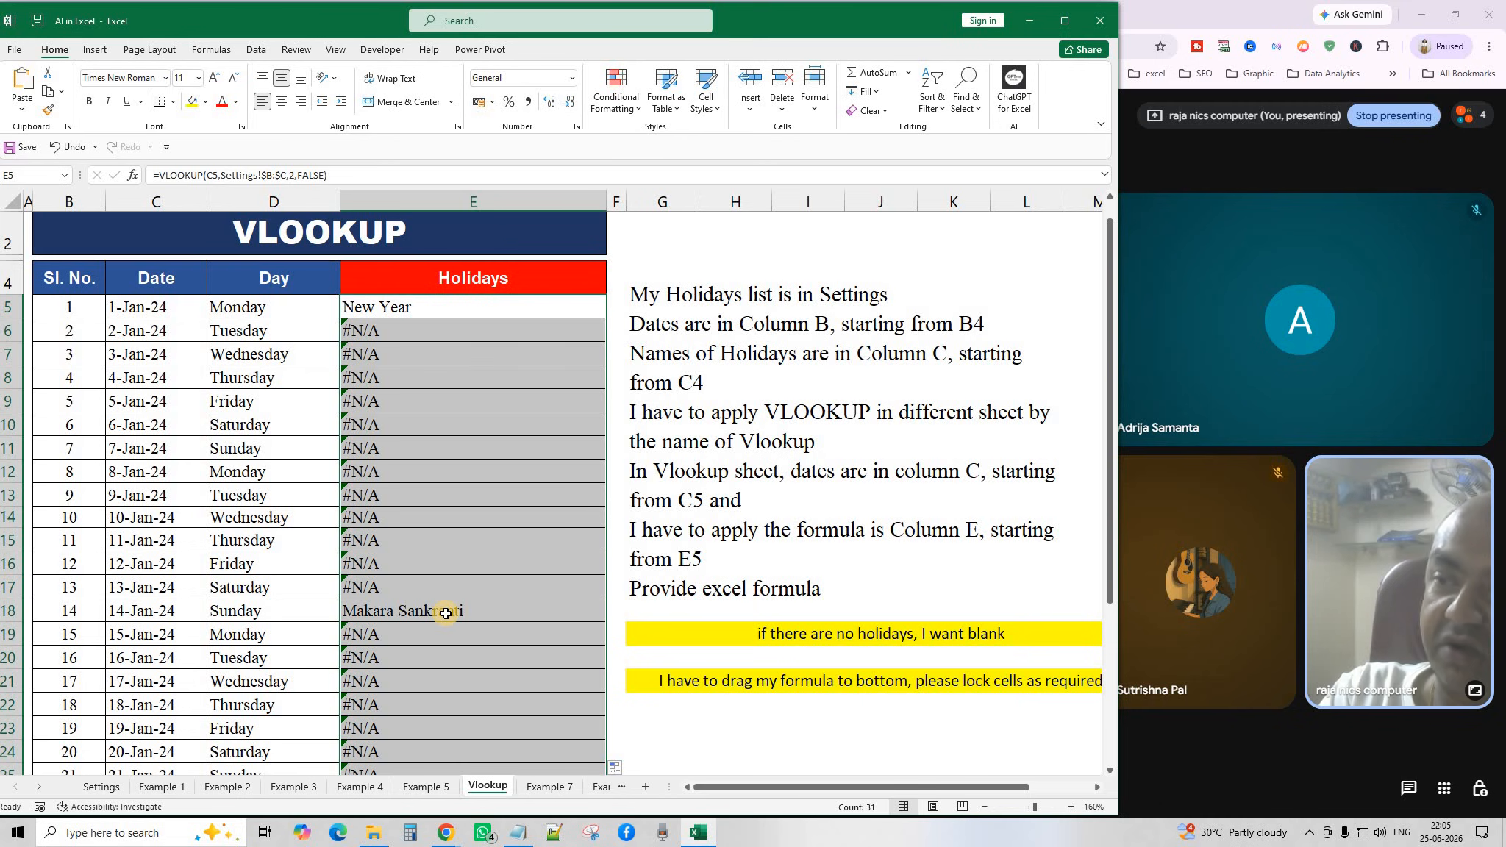
Clear the #N/A results from column E and return to the ChatGPT window.
key("Delete")
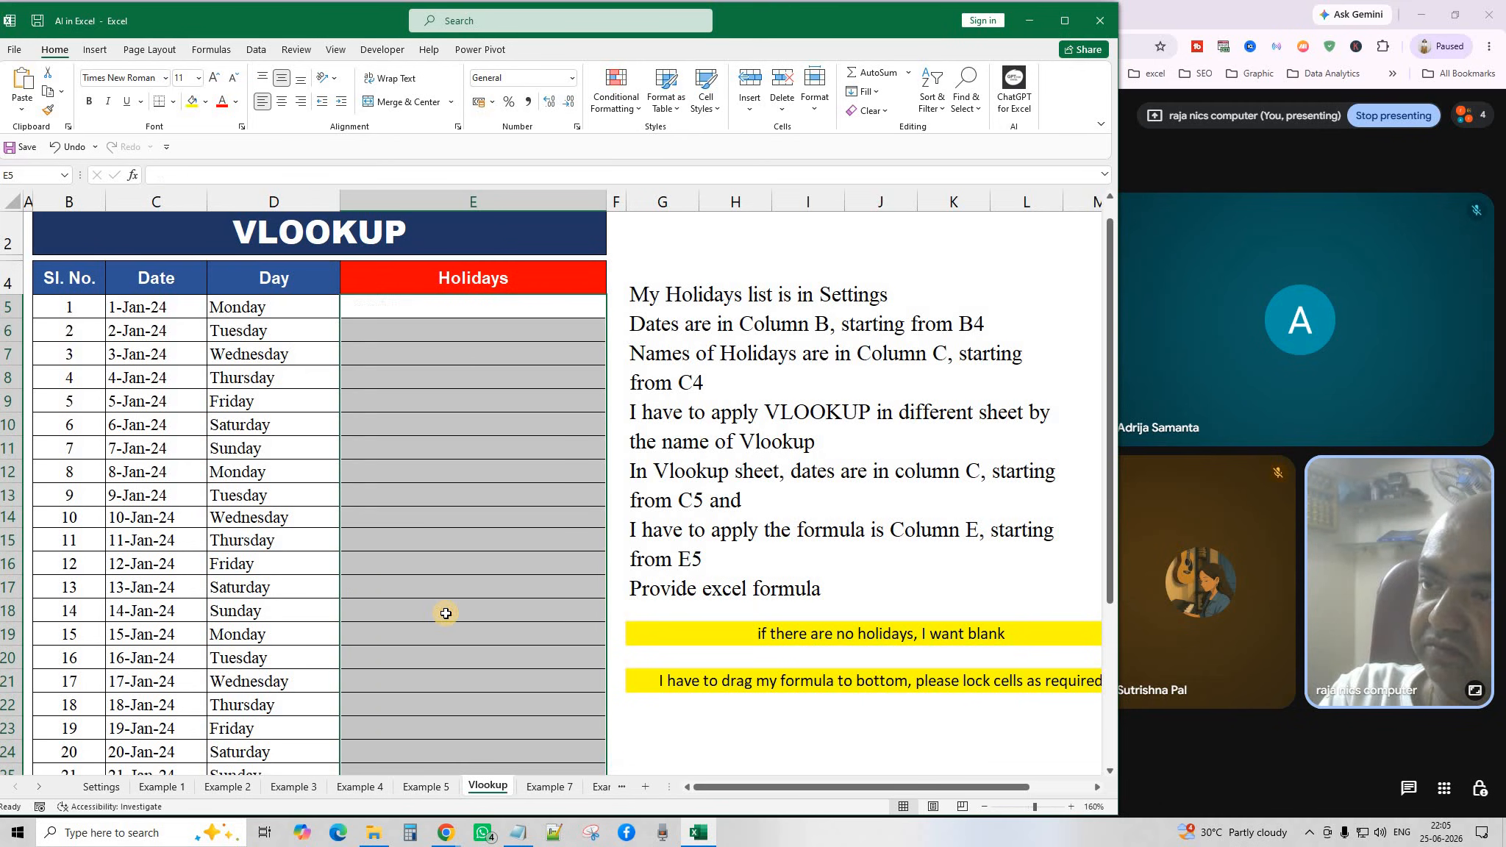
left_click(488, 565)
left_click(763, 633)
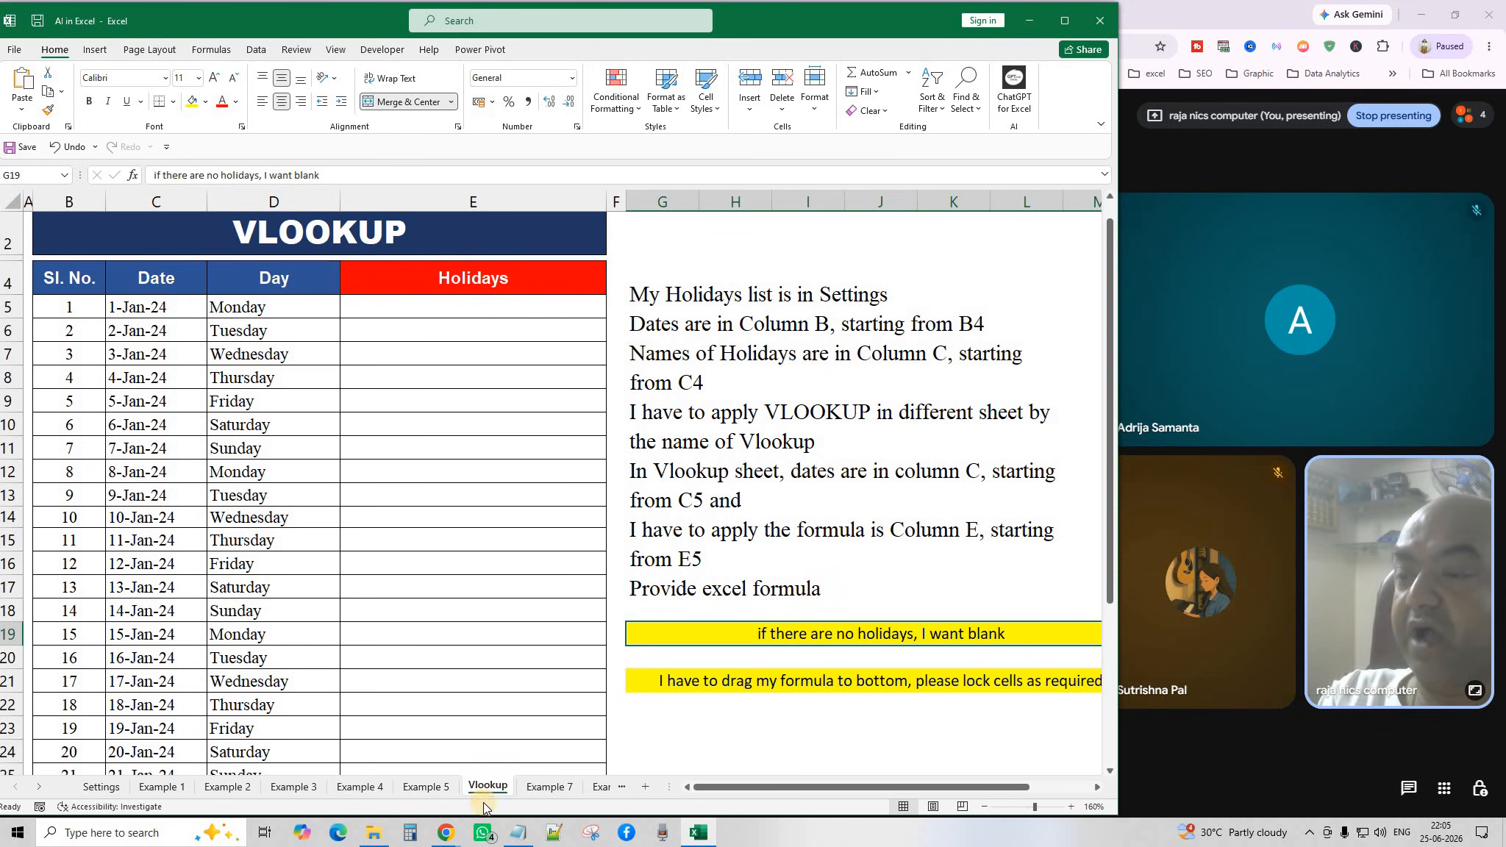
left_click(447, 833)
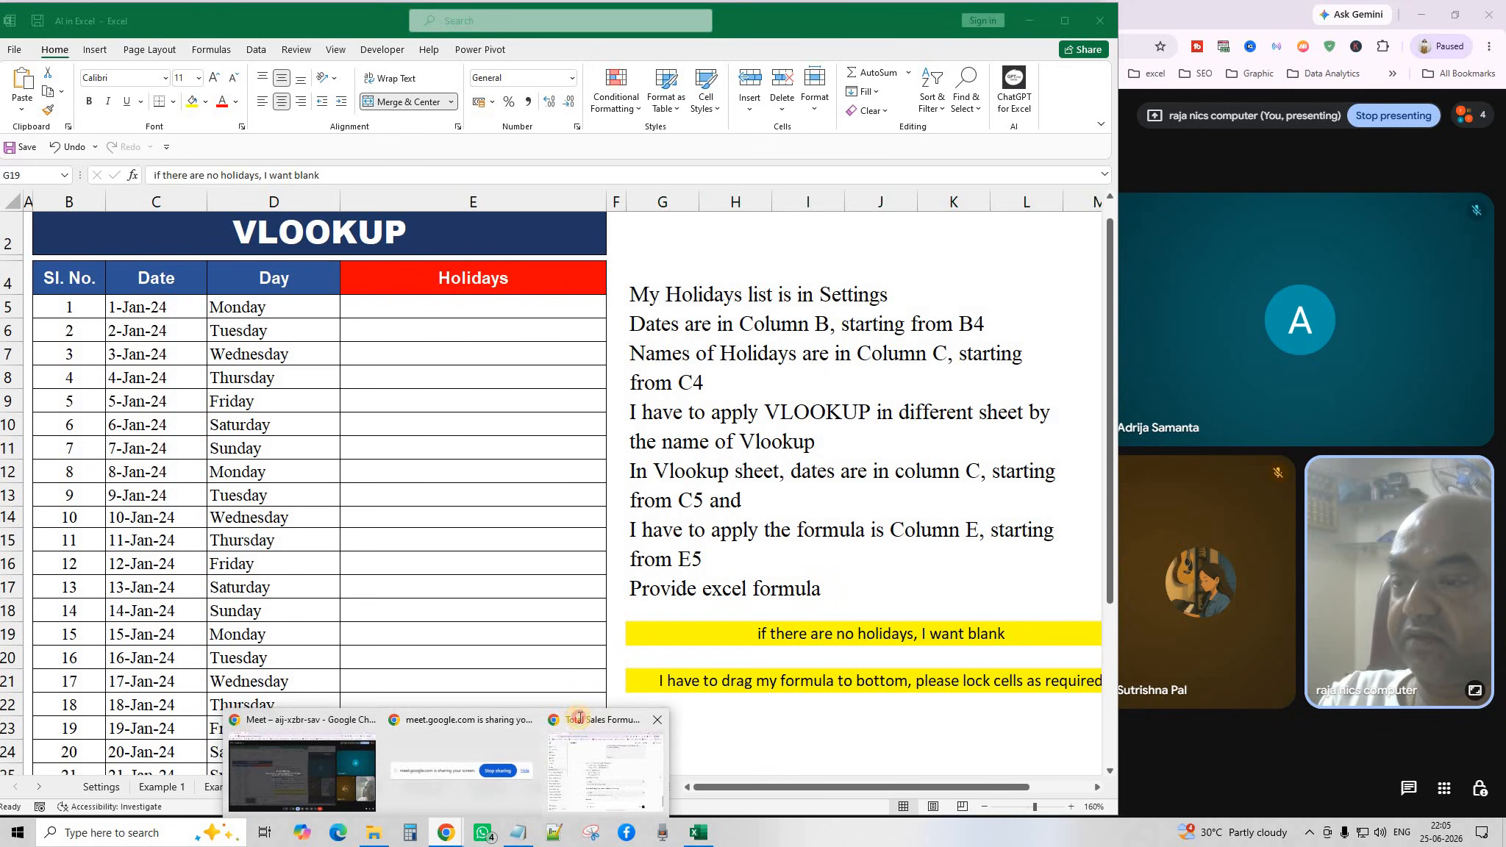
left_click(580, 717)
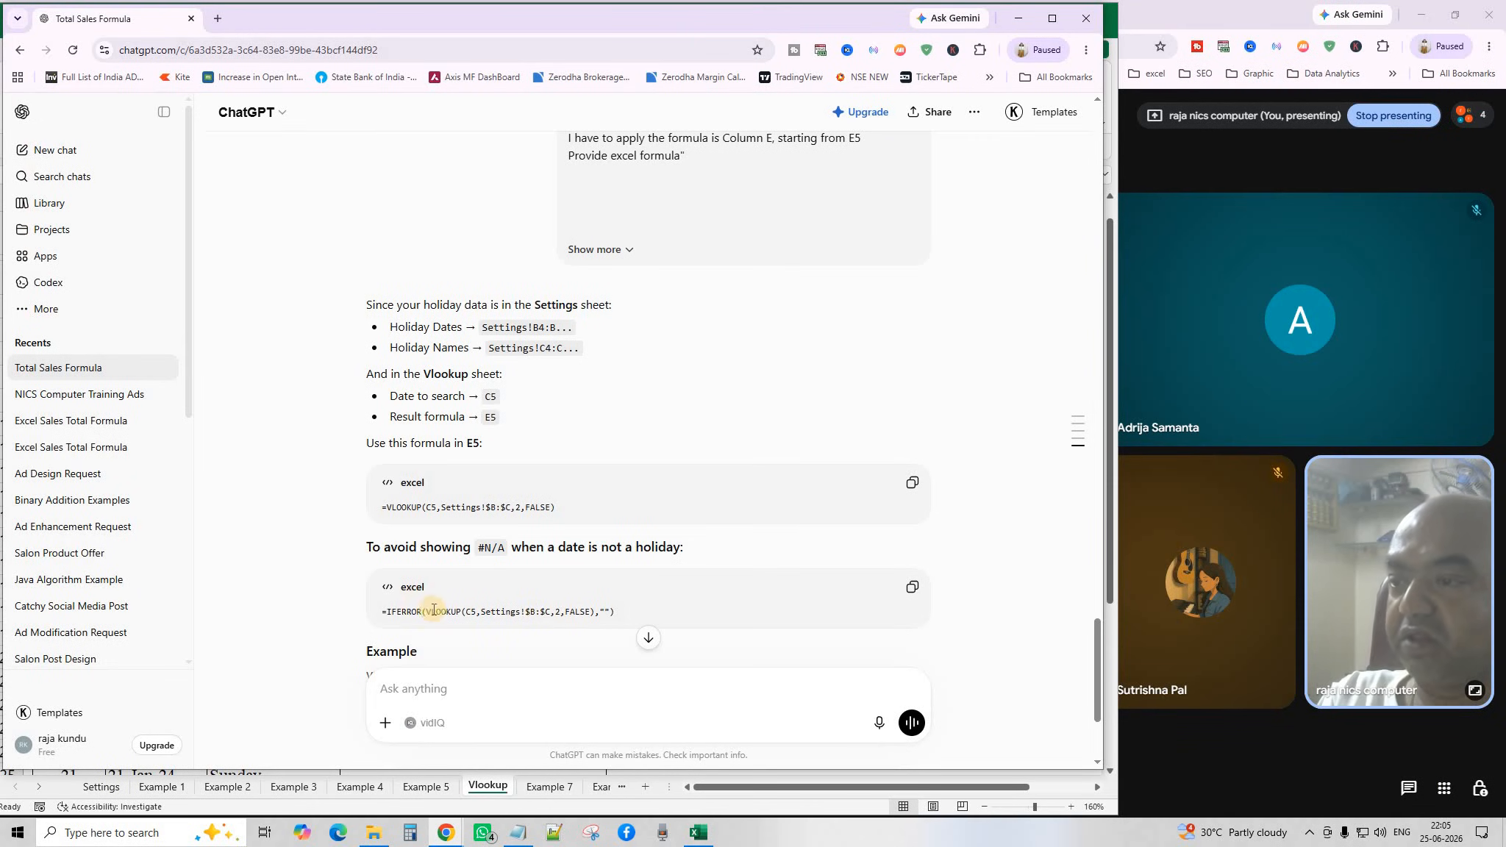
Paste ChatGPT's =IFERROR(VLOOKUP(C5,Settings!$B:$C,2,FALSE),"") into E5 and fill it down the Holidays column.
left_click(912, 587)
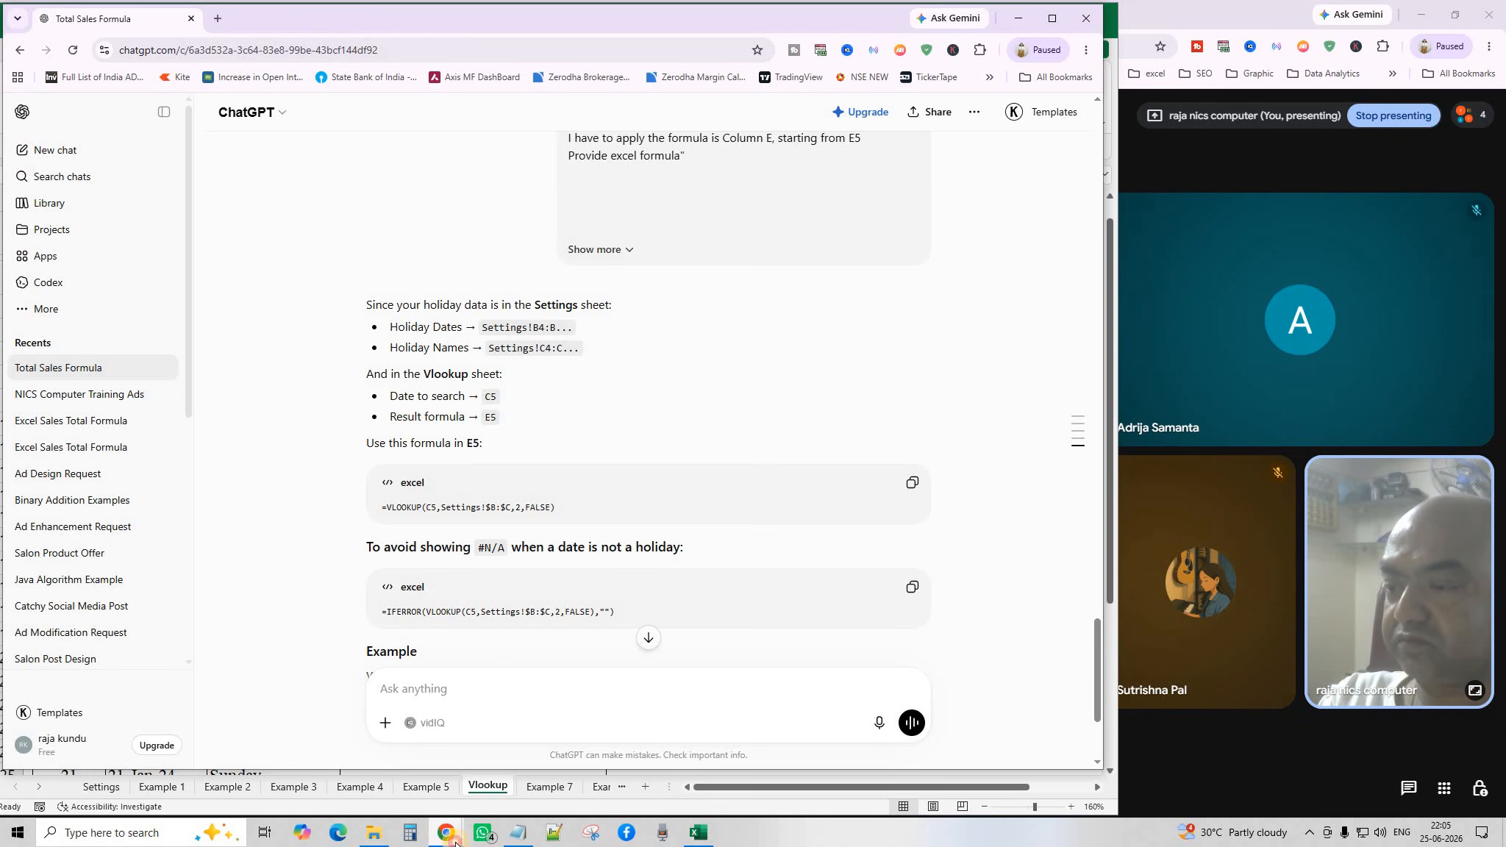
left_click(454, 840)
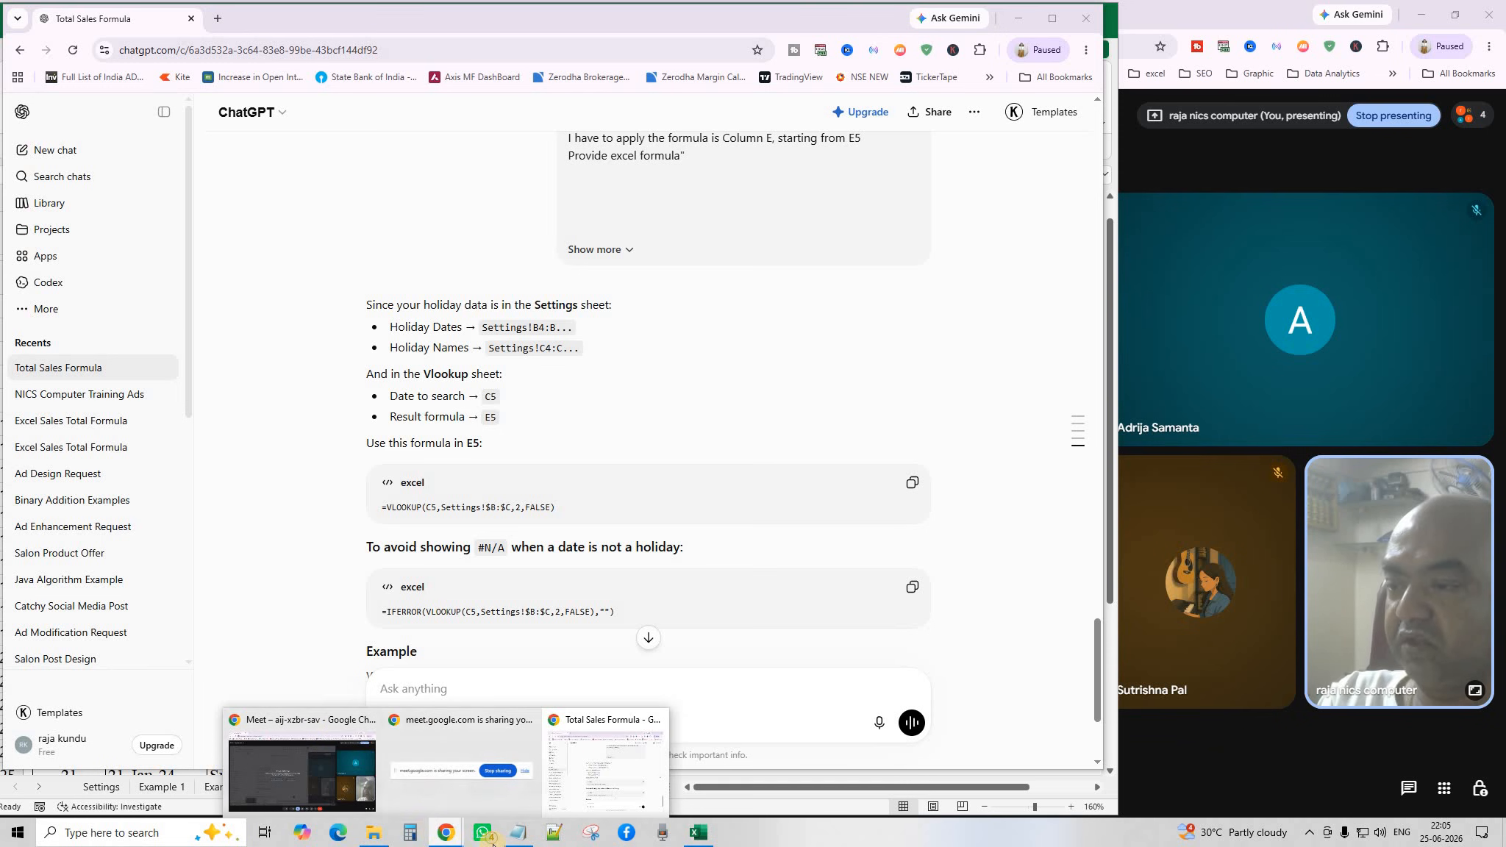
left_click(698, 833)
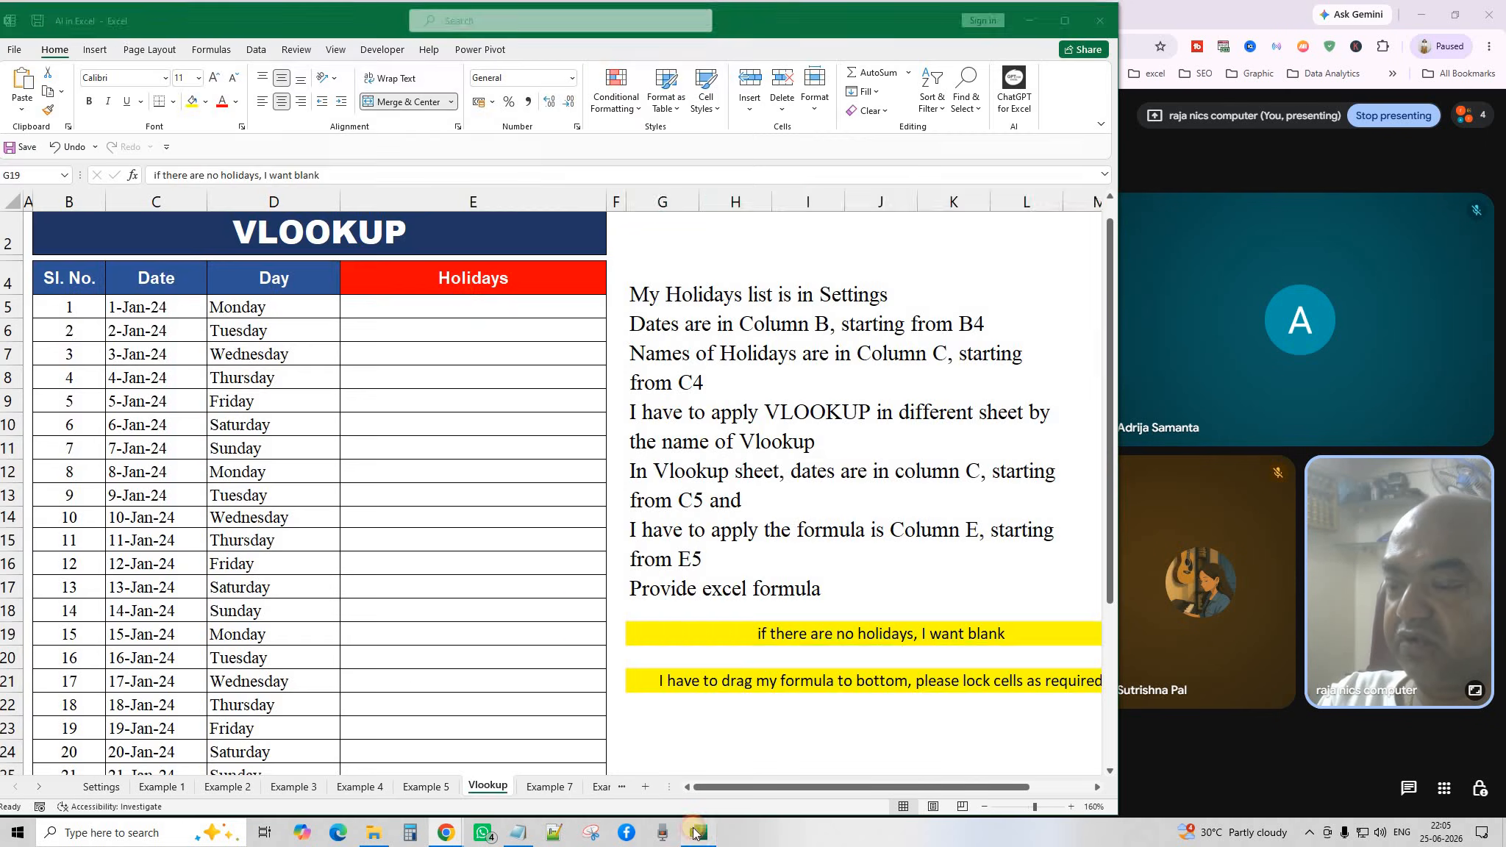
left_click(448, 305)
left_click(22, 75)
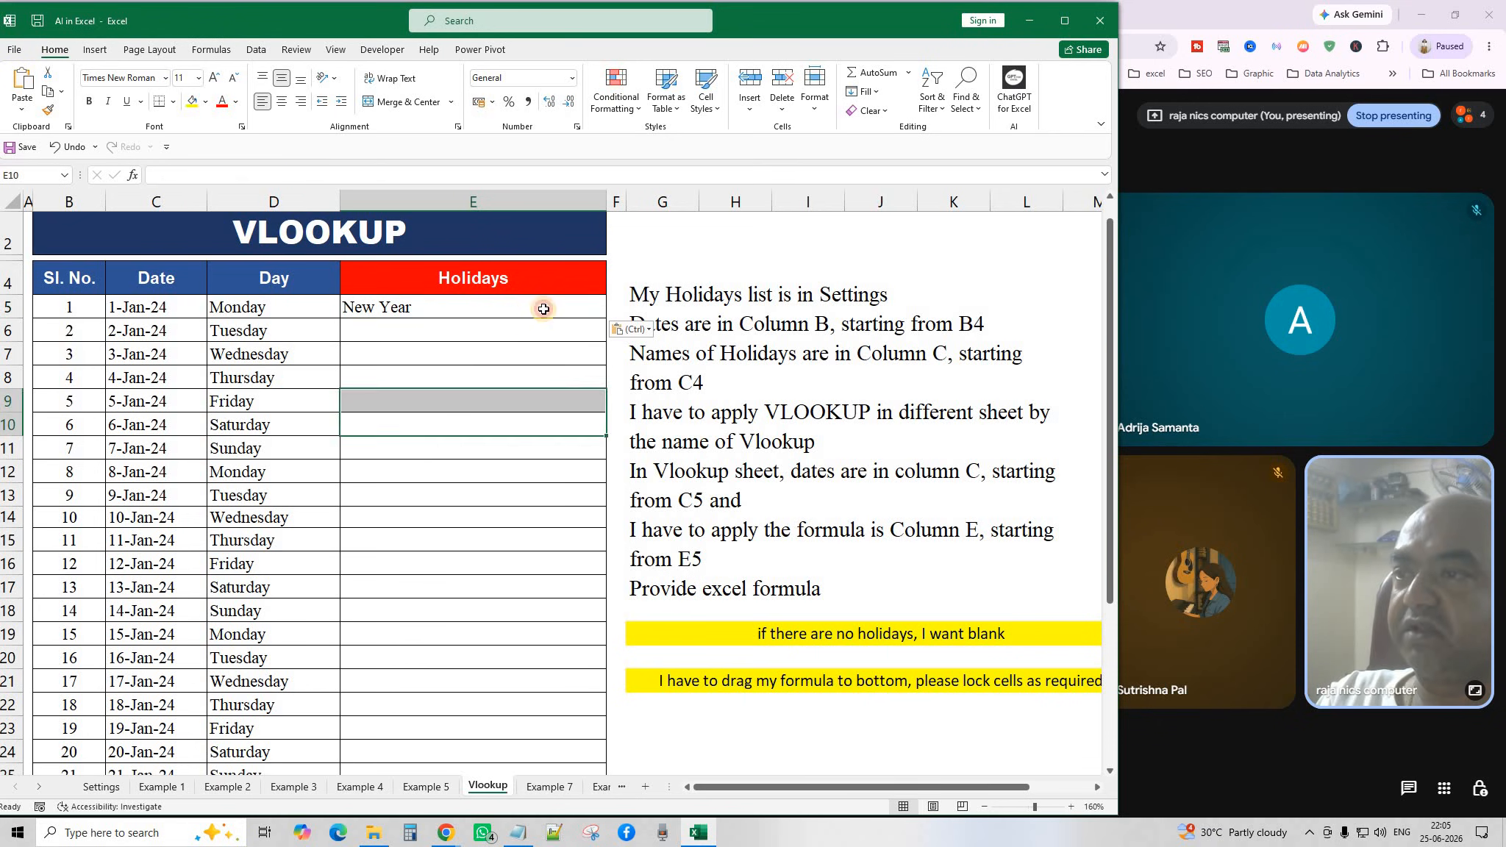
double_click(607, 319)
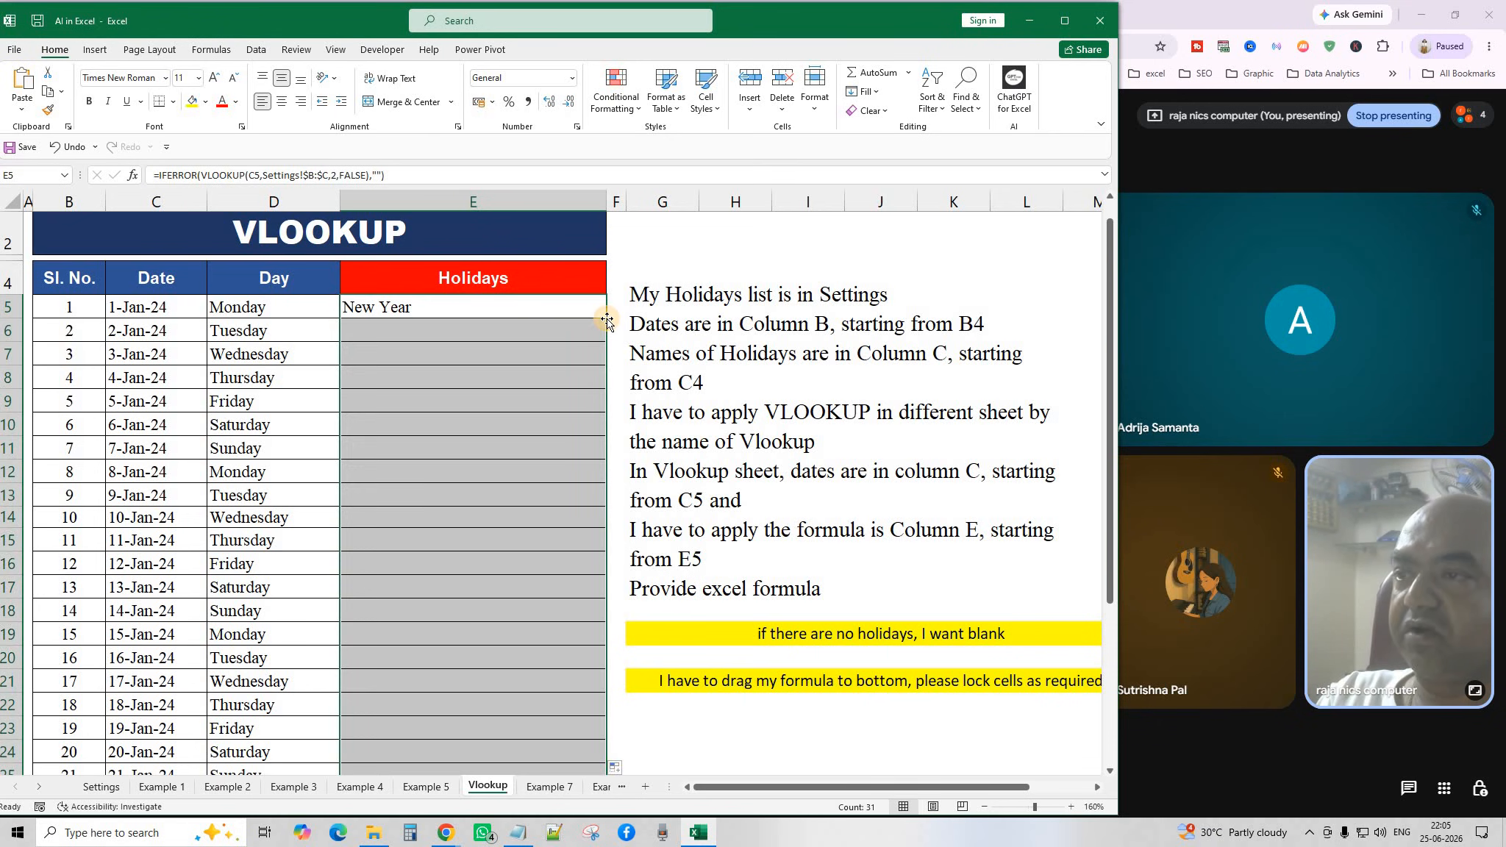
left_click(446, 403)
scroll(433, 503, "down", 2)
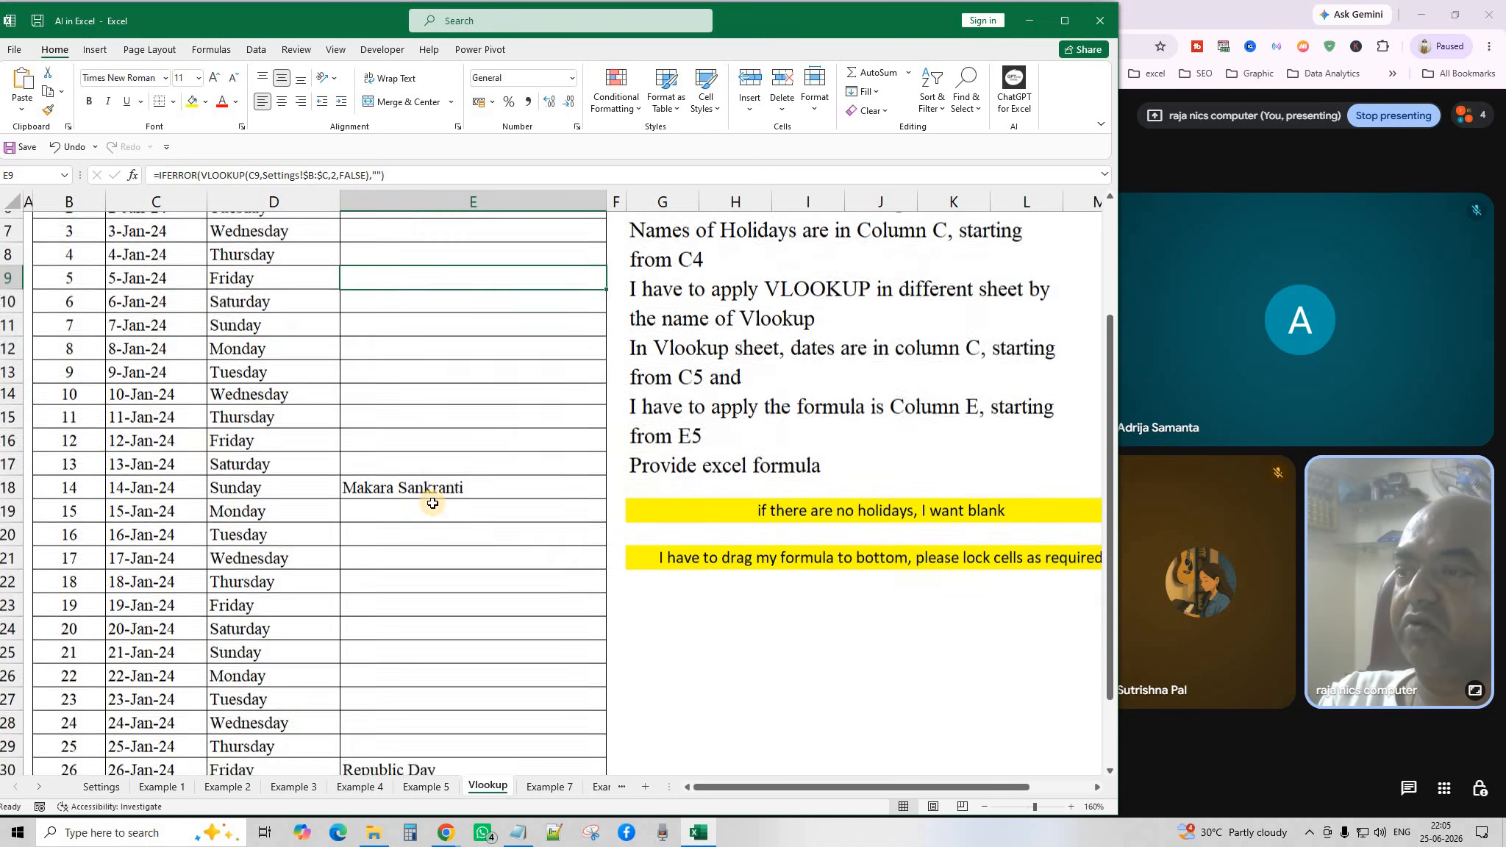
scroll(433, 503, "down", 2)
scroll(455, 606, "up", 5)
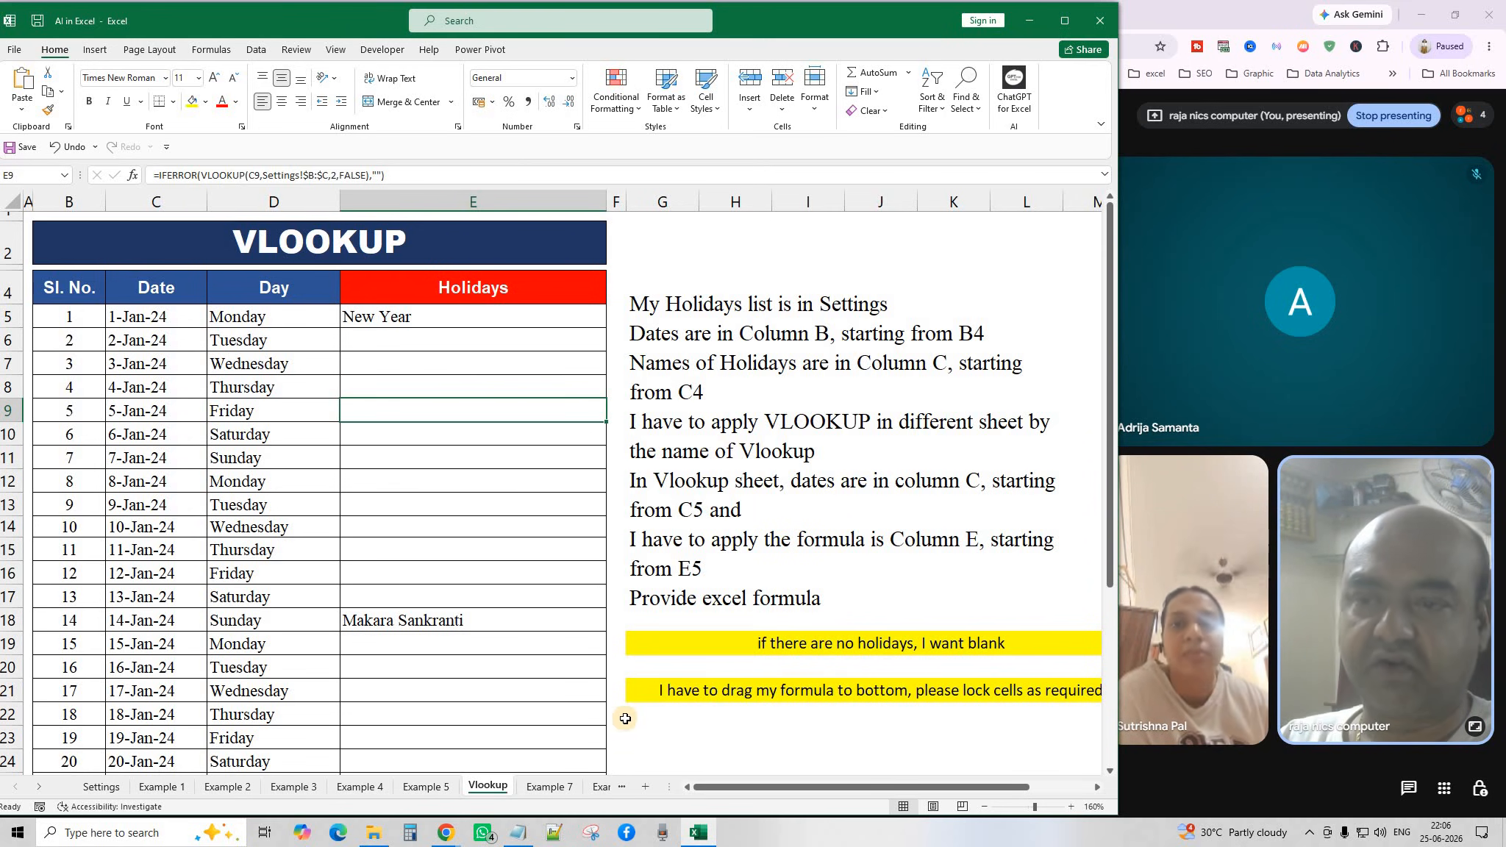
left_click(548, 786)
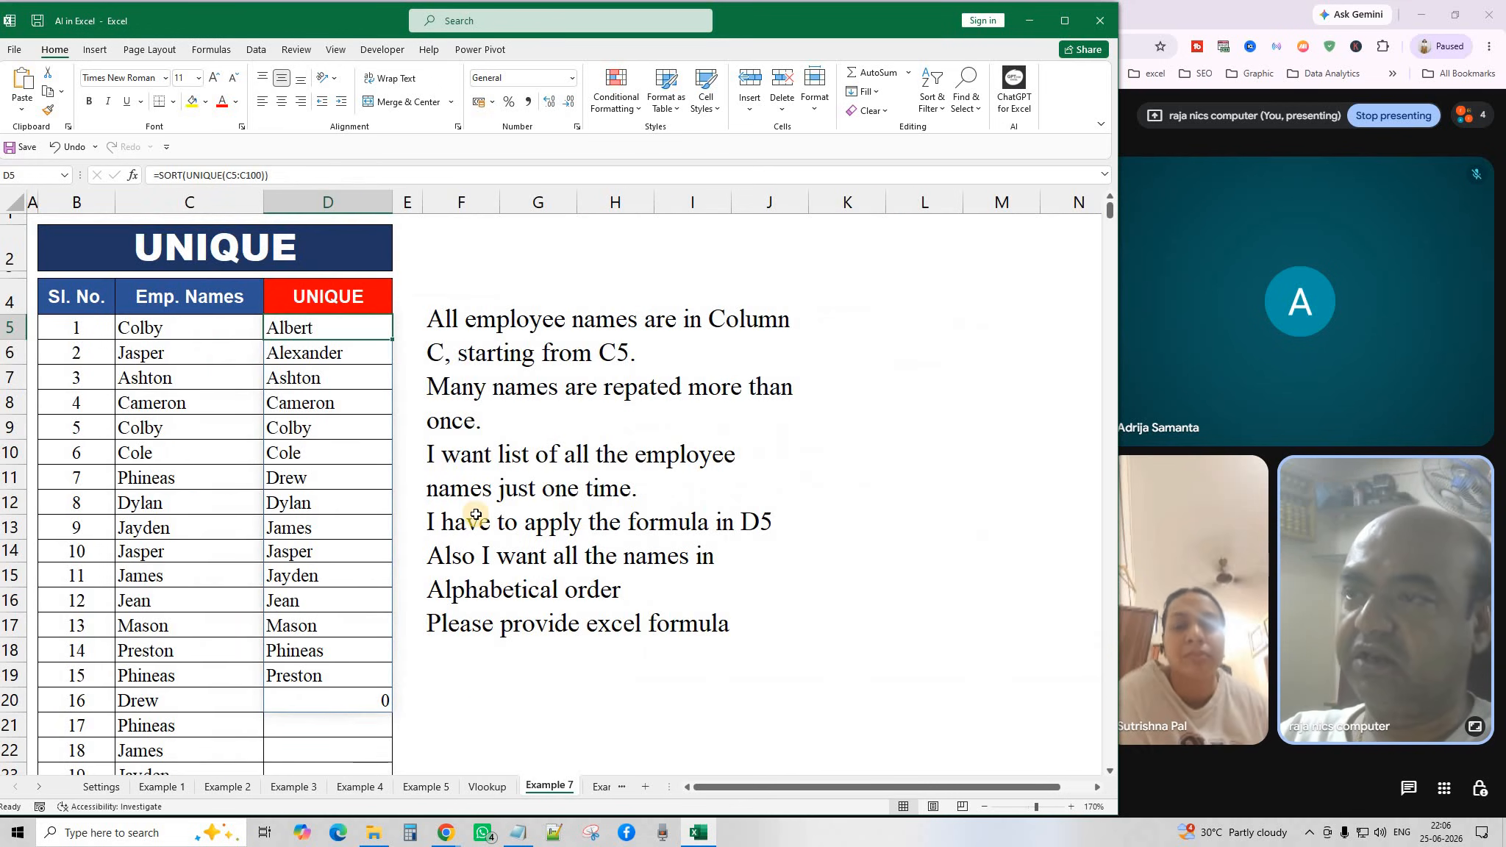
left_click(555, 671)
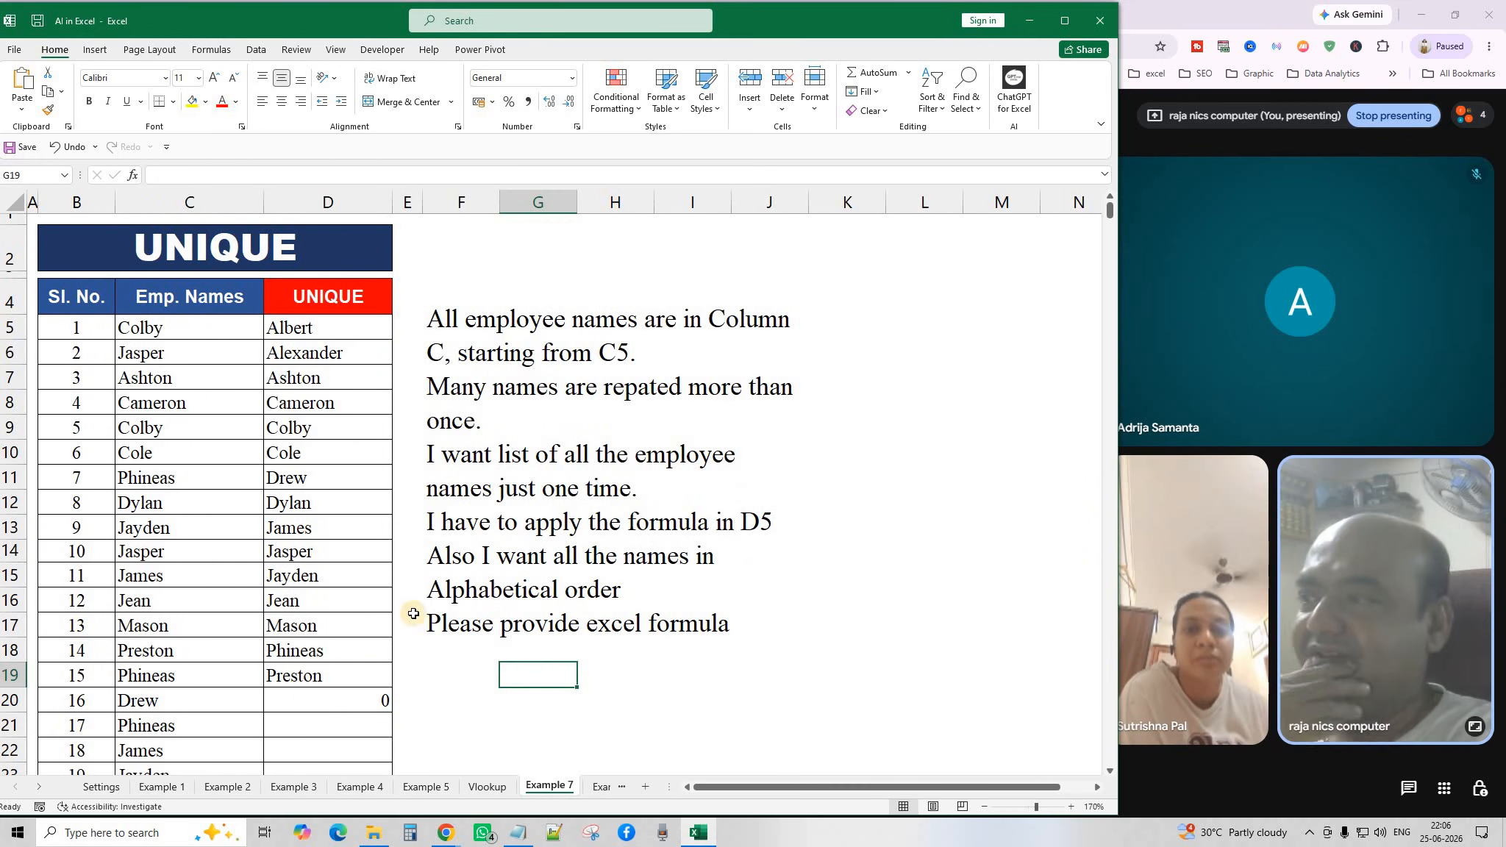
left_click_drag(74, 327, 78, 678)
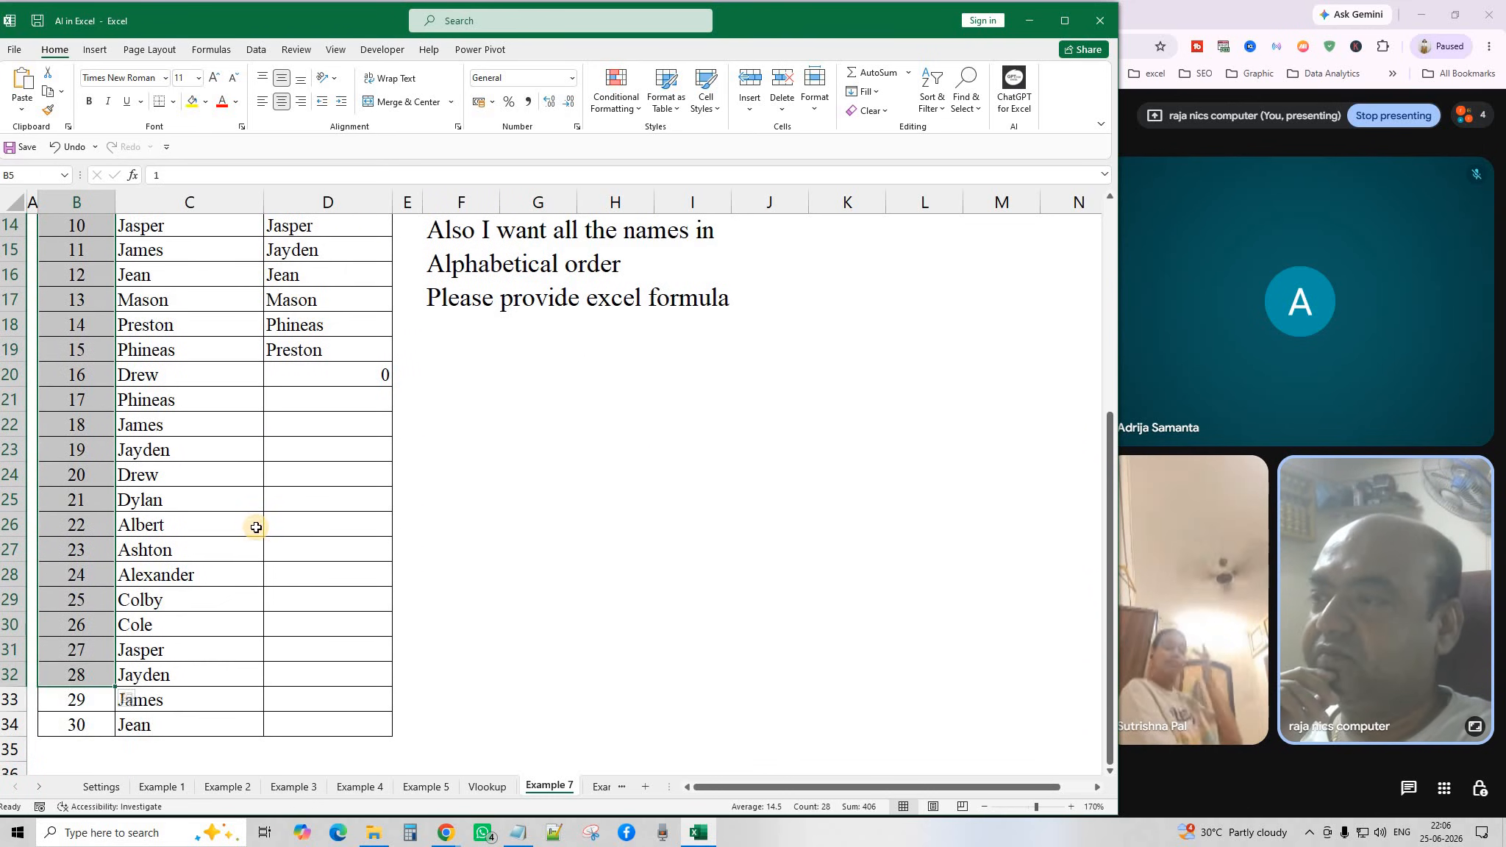
left_click(256, 527)
scroll(252, 537, "up", 4)
scroll(222, 389, "up", 1)
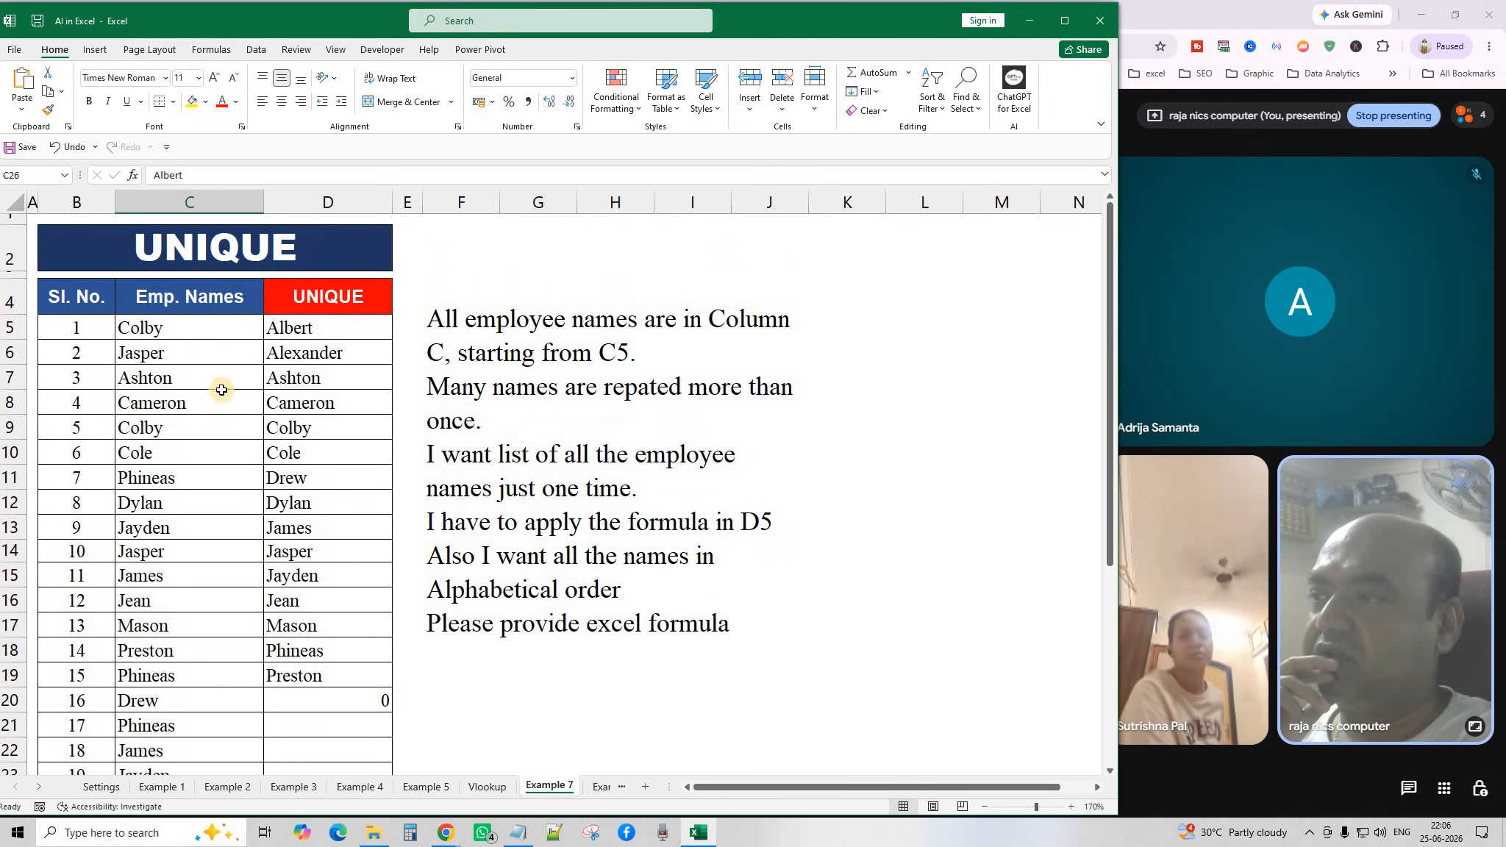
left_click_drag(170, 329, 184, 706)
scroll(162, 515, "up", 5)
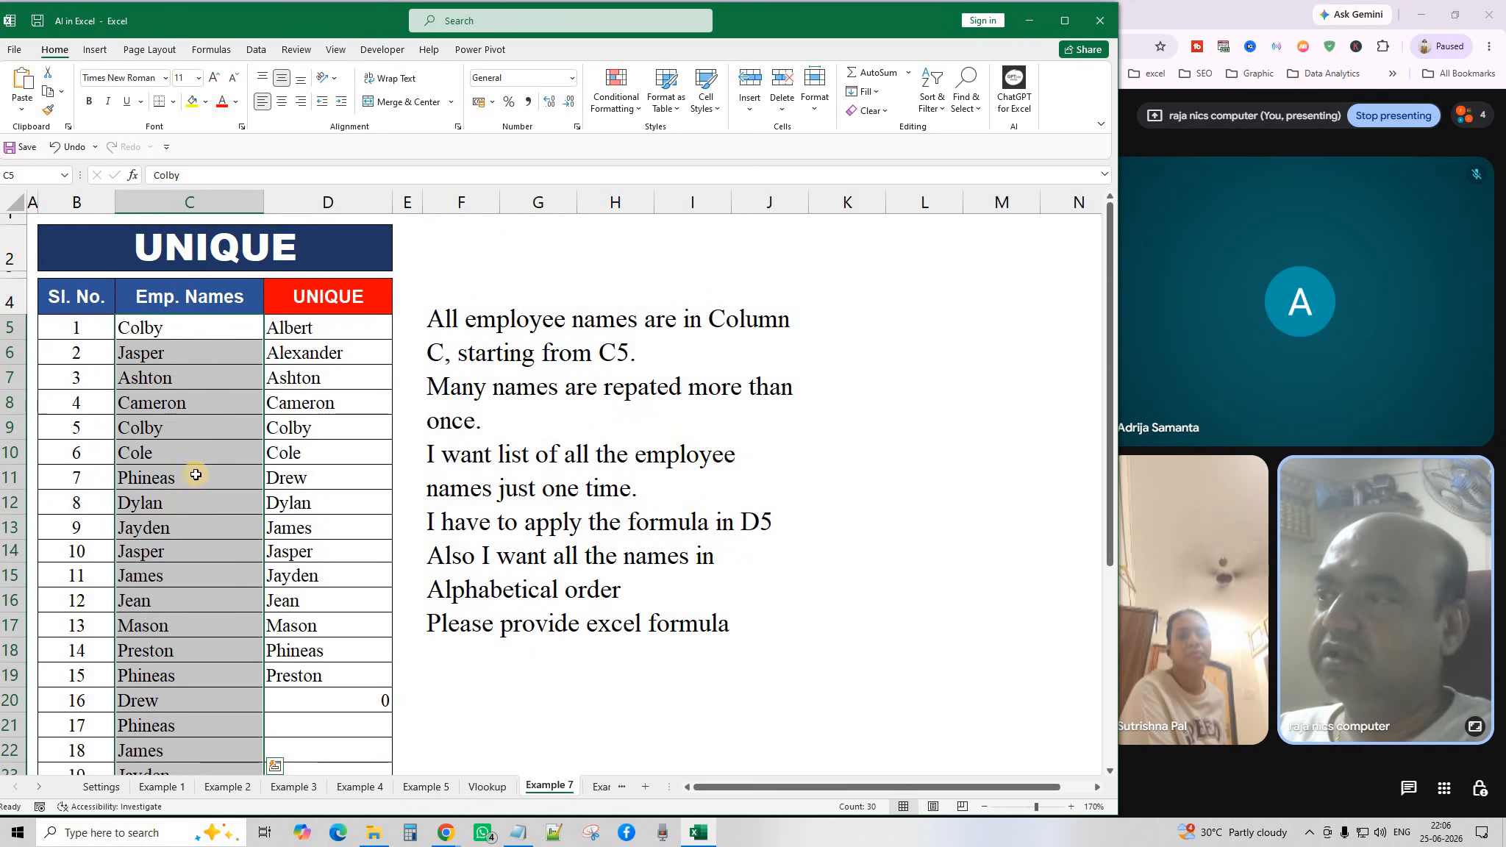
left_click(154, 428)
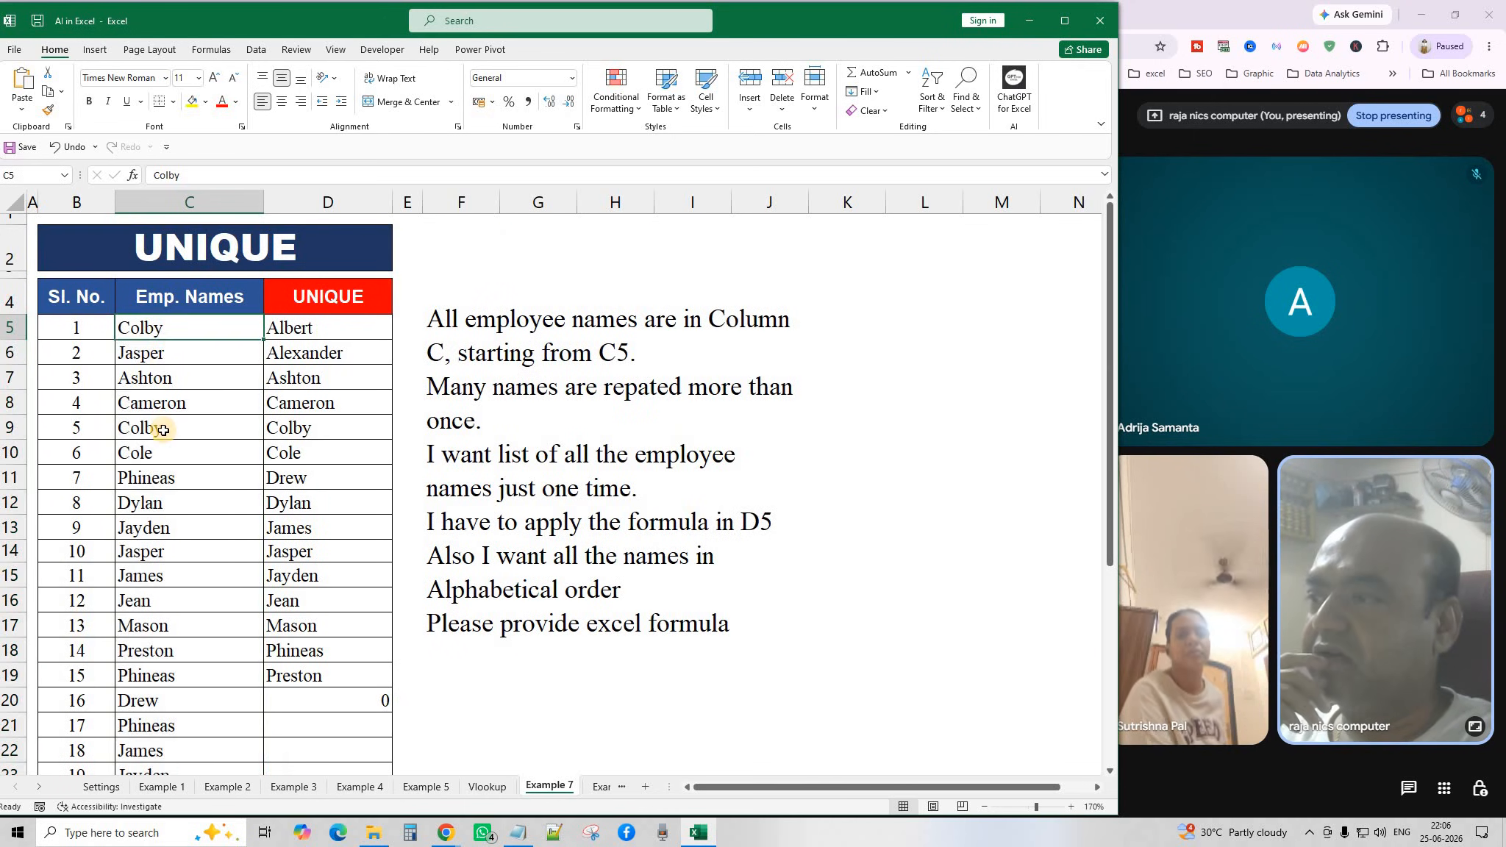
left_click(316, 598)
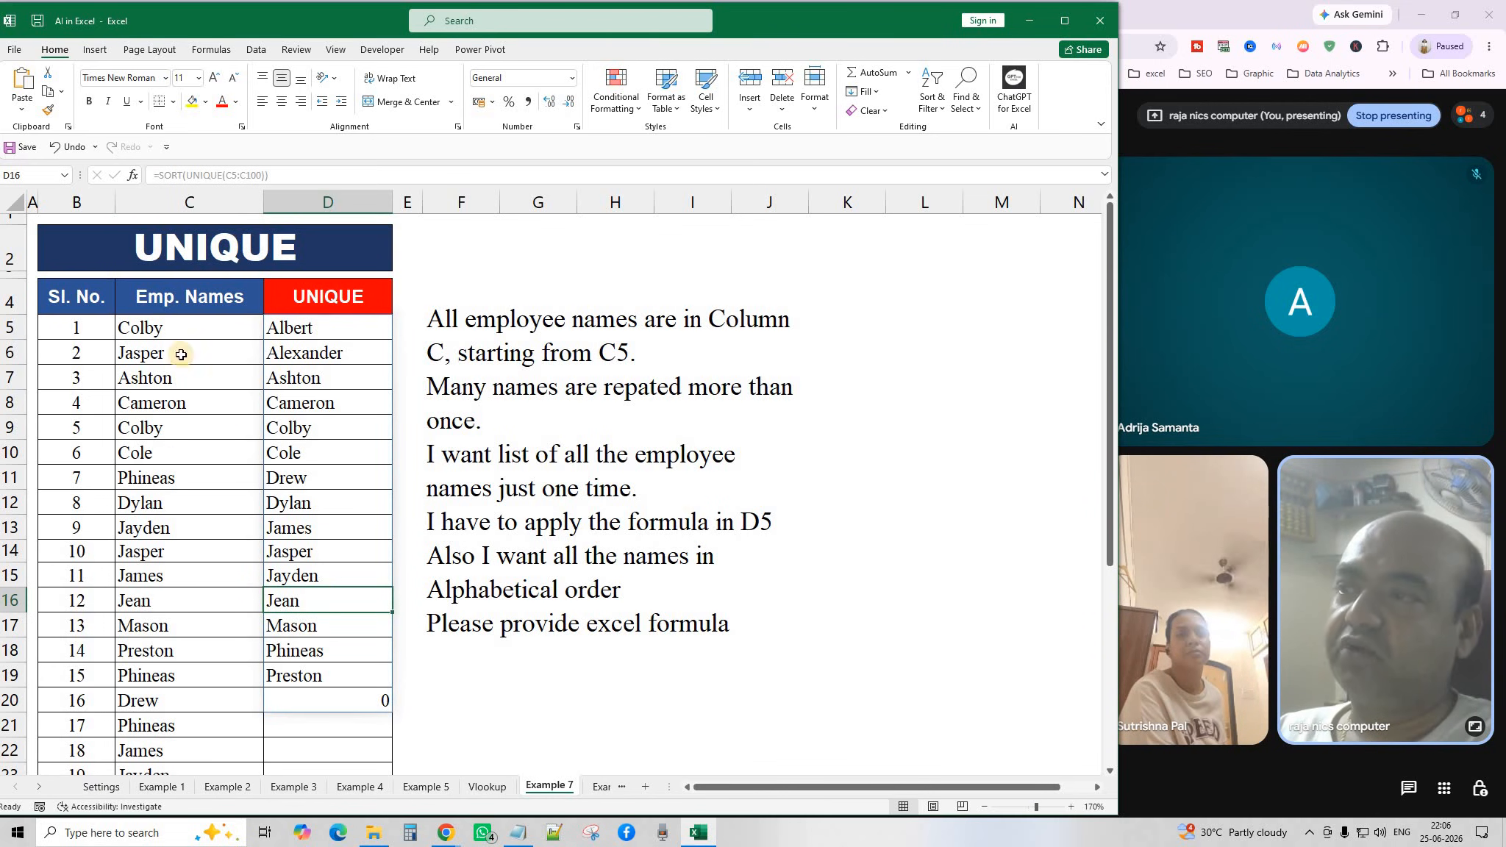
left_click_drag(181, 327, 210, 677)
left_click(324, 327)
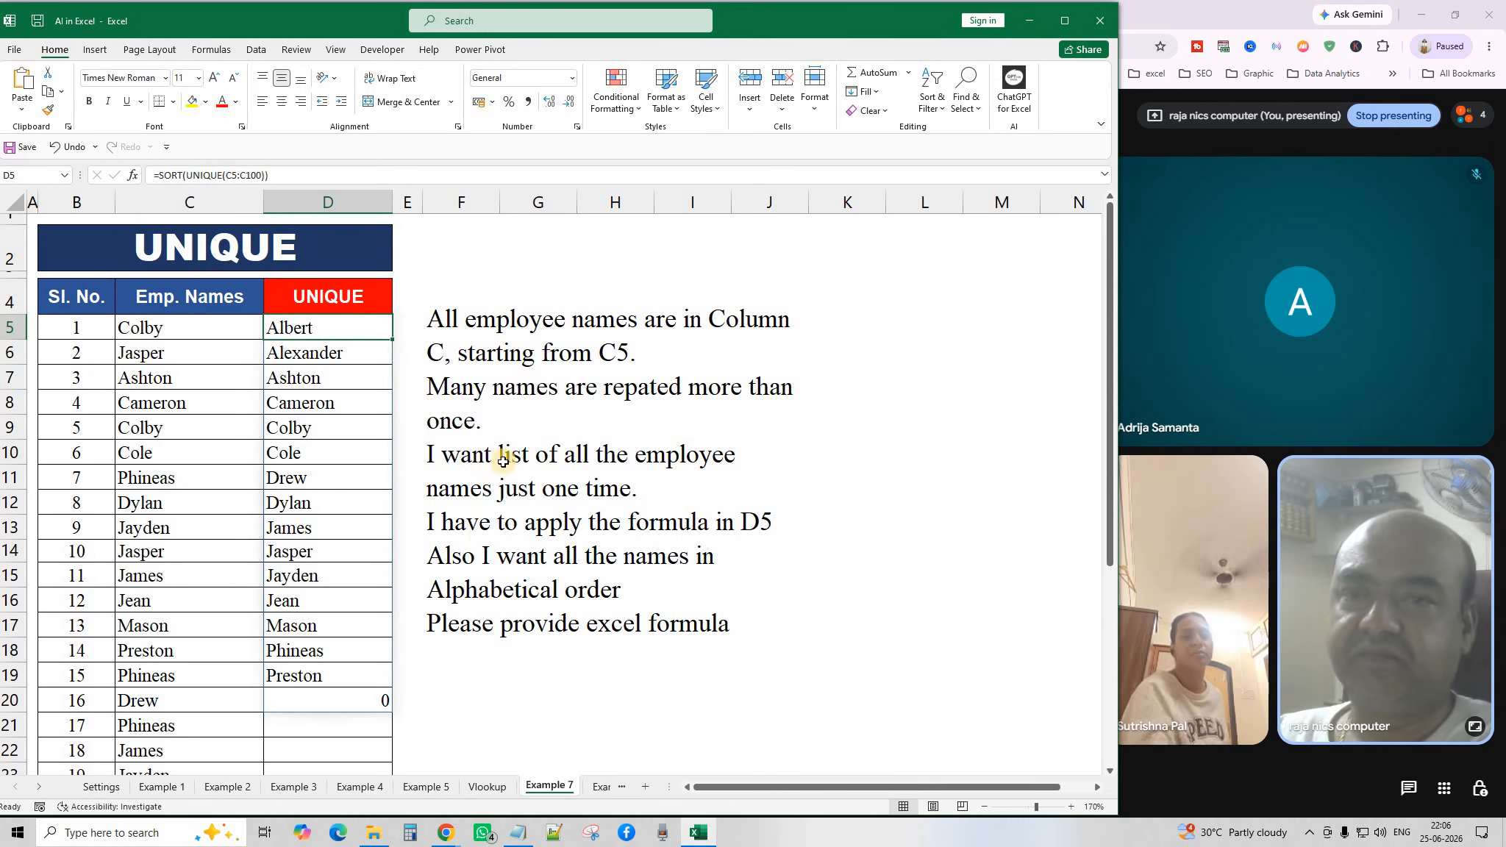
left_click(541, 385)
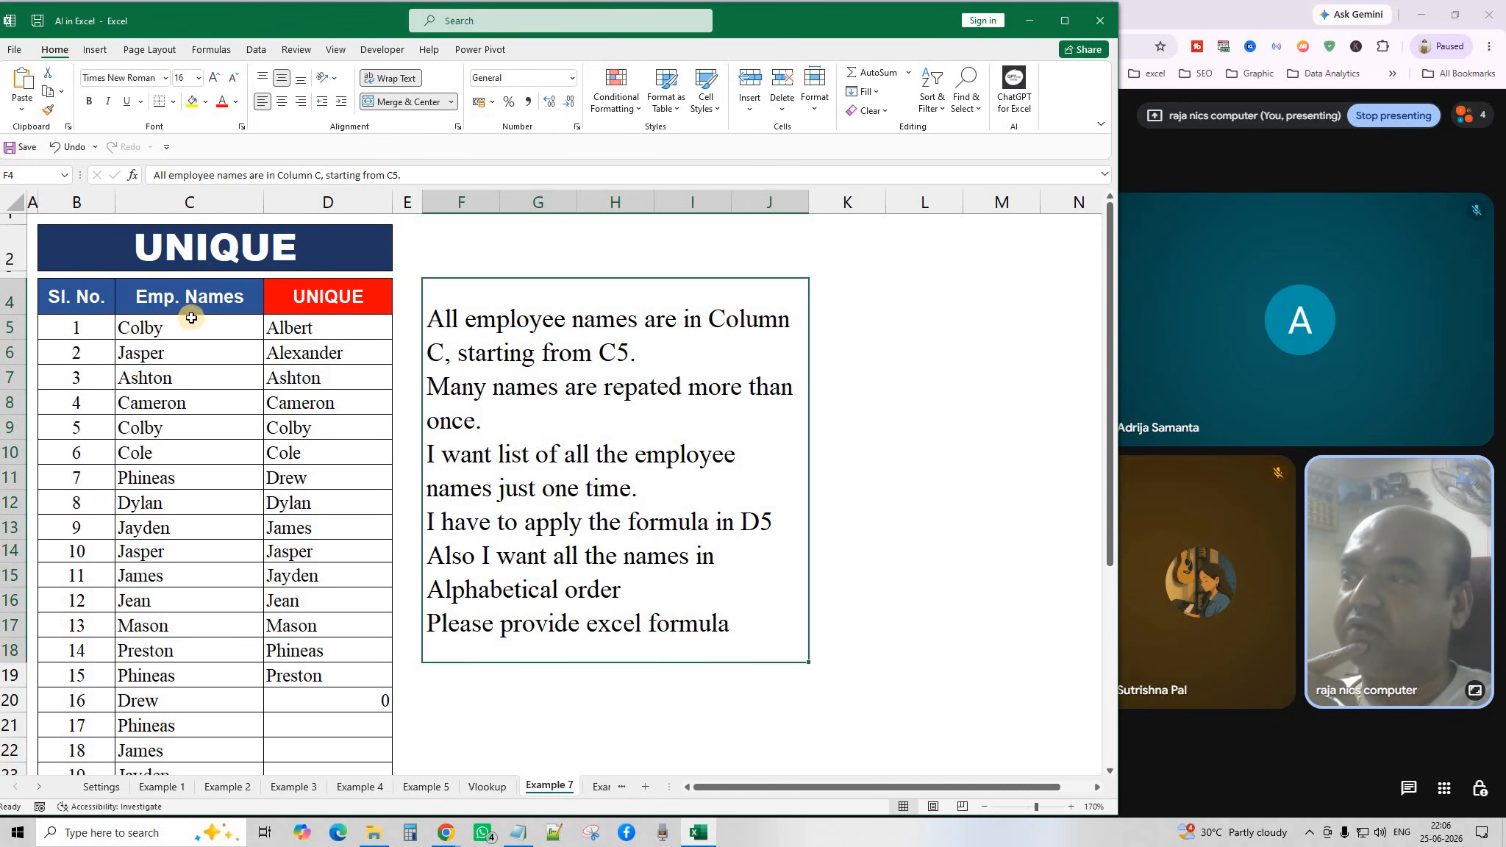
Delete the sorted unique-names results from column D.
left_click_drag(191, 327, 206, 576)
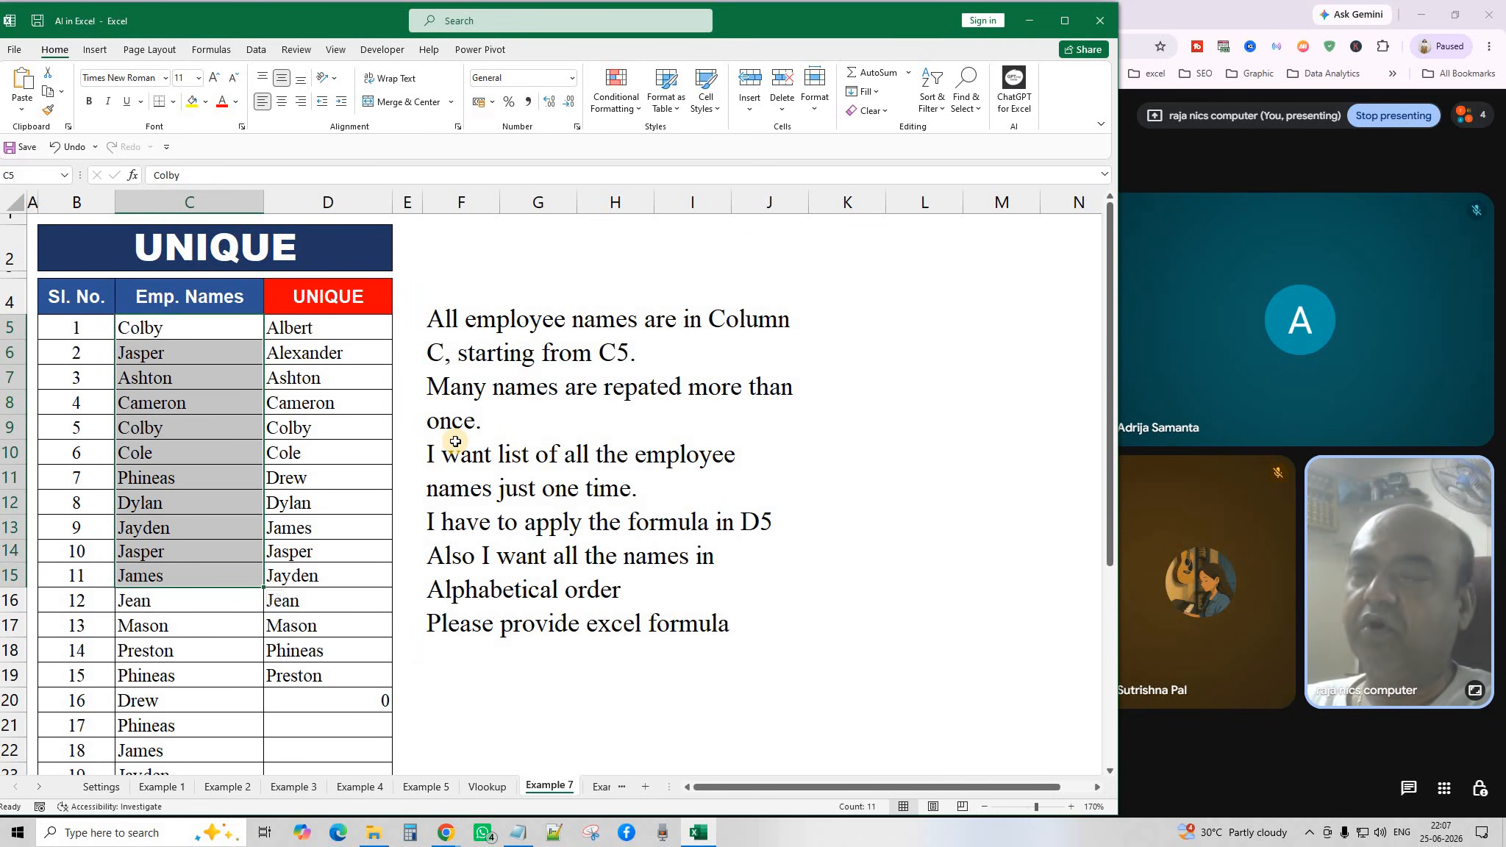
left_click(229, 352)
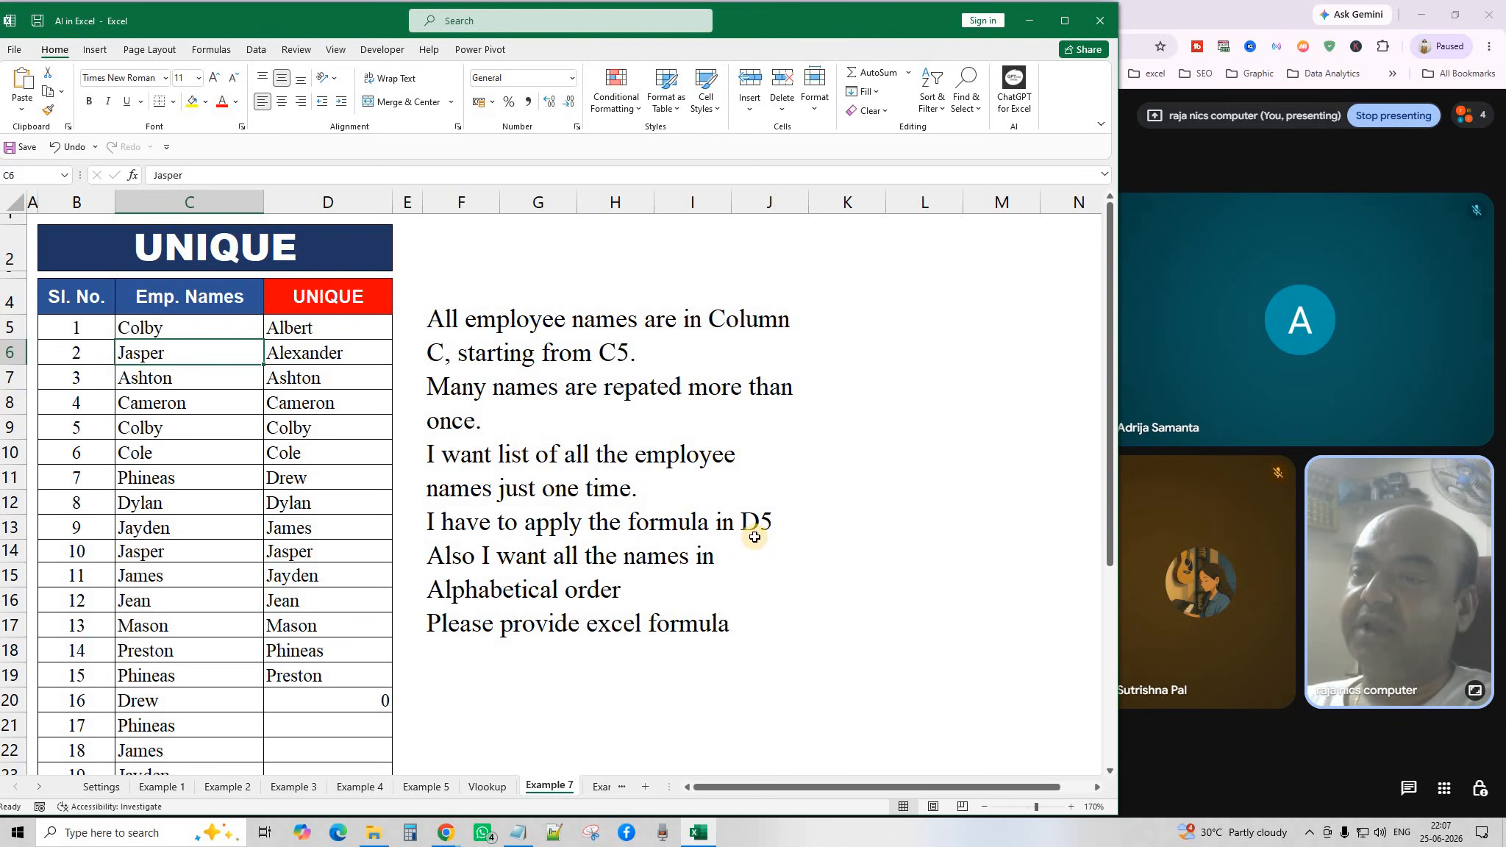
left_click(332, 332)
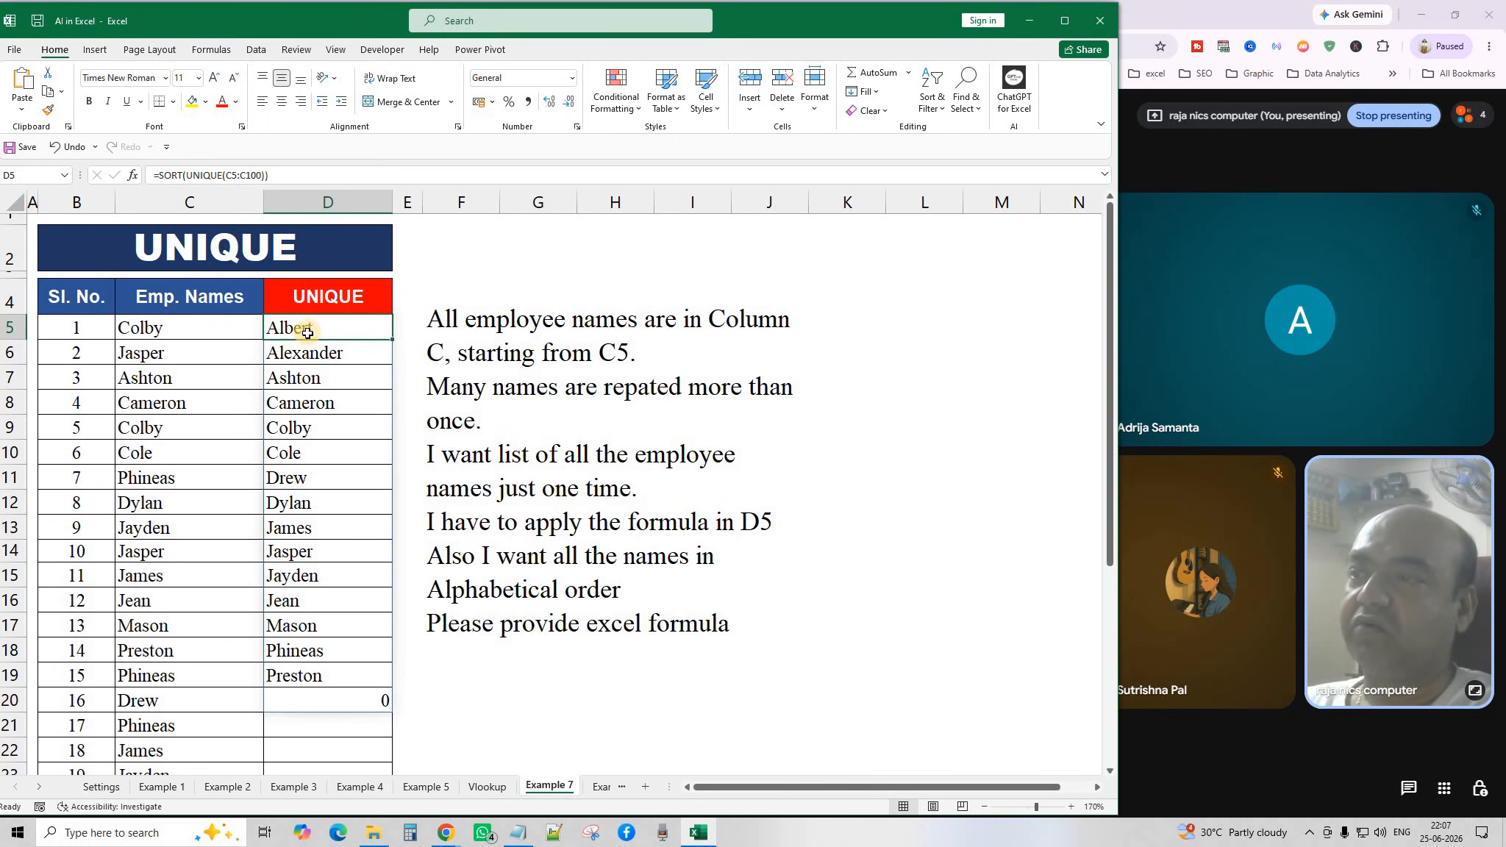
left_click_drag(337, 530, 336, 743)
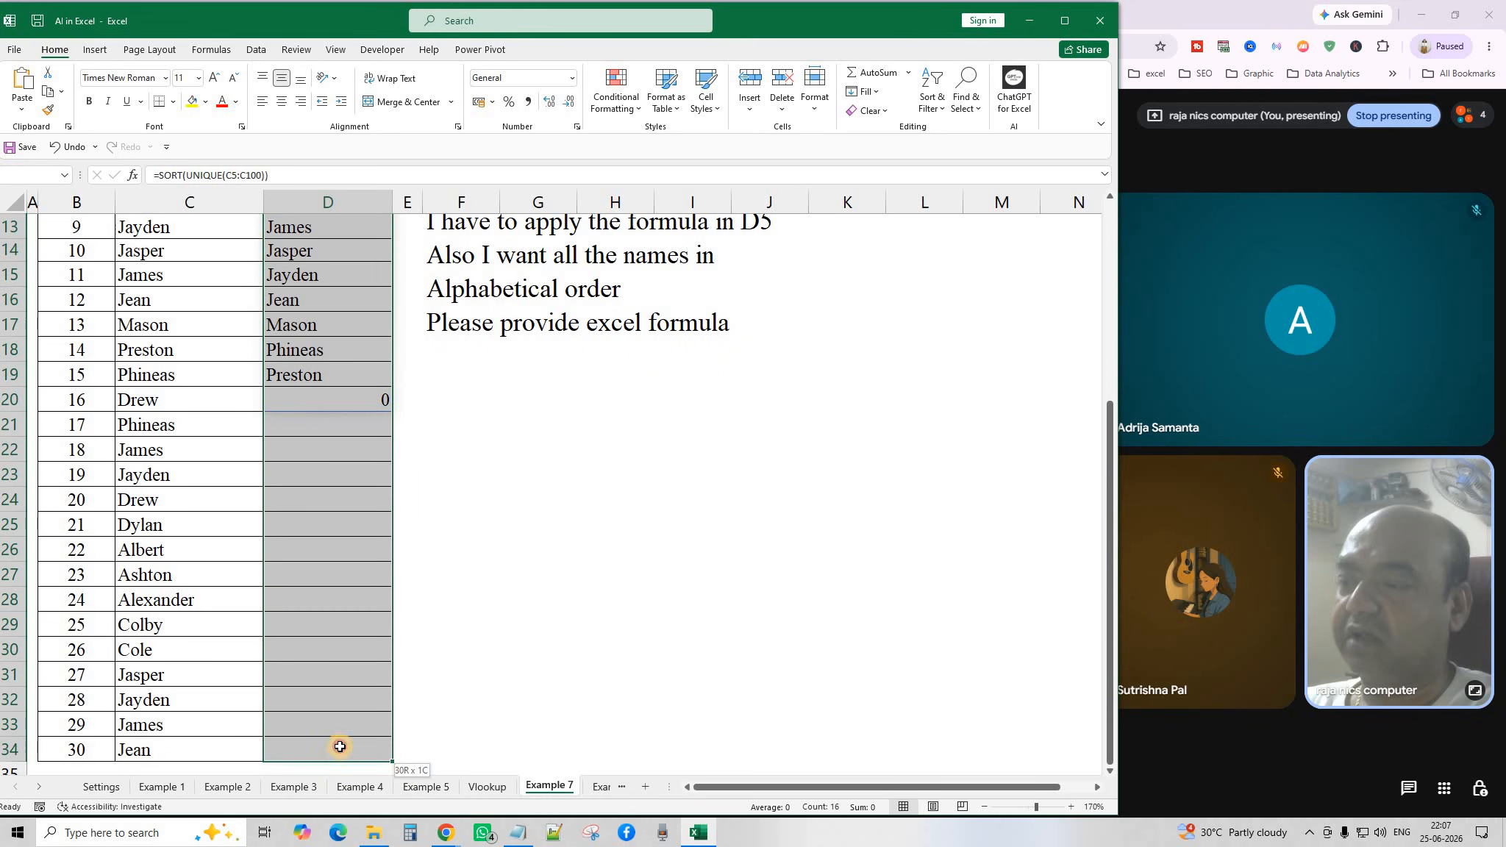
key("Delete")
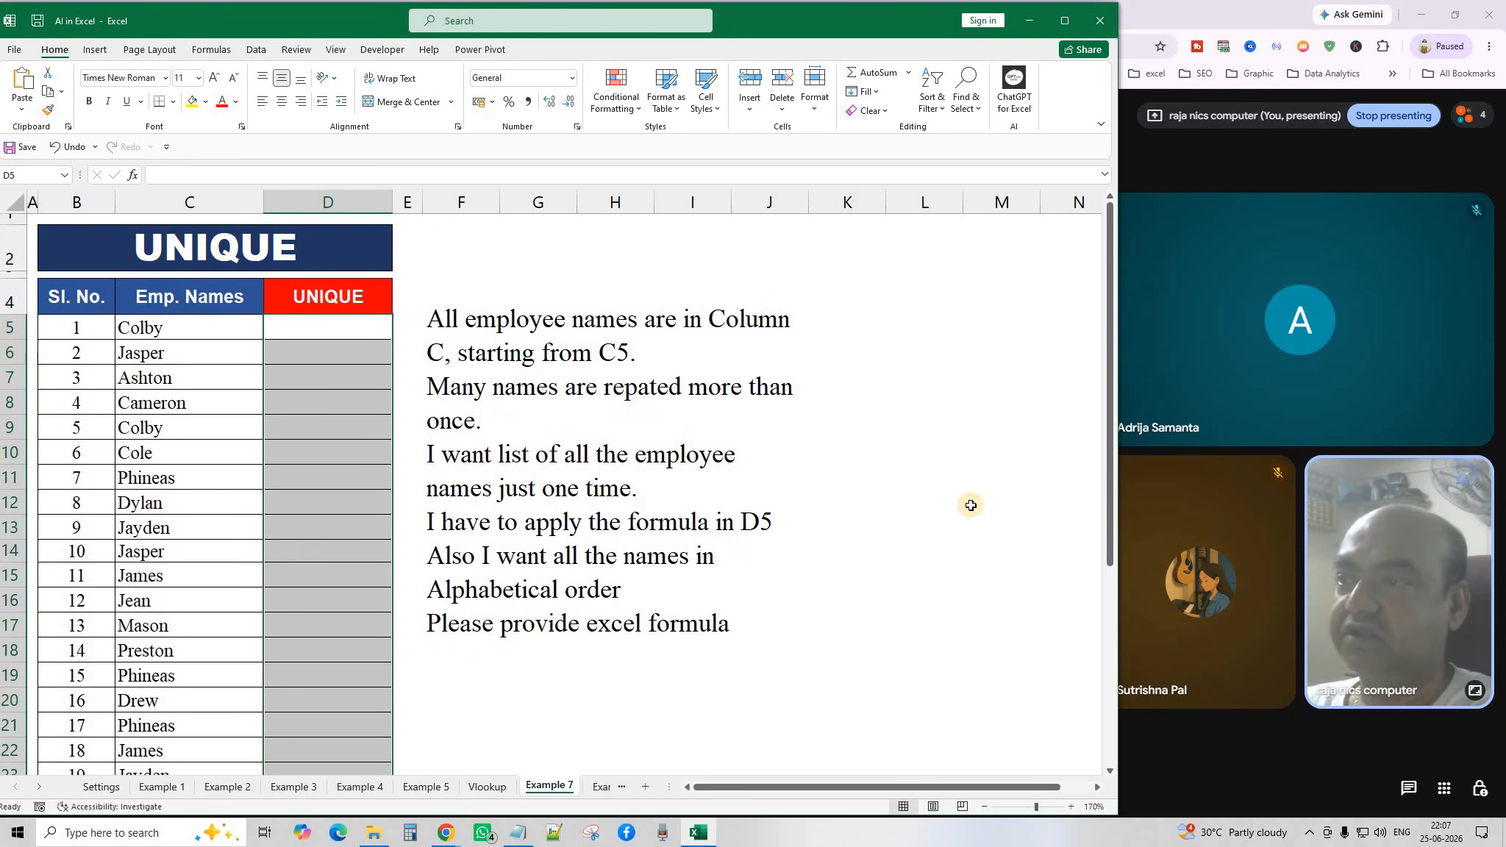
Copy the instruction note in F4.
left_click(972, 505)
left_click(518, 465)
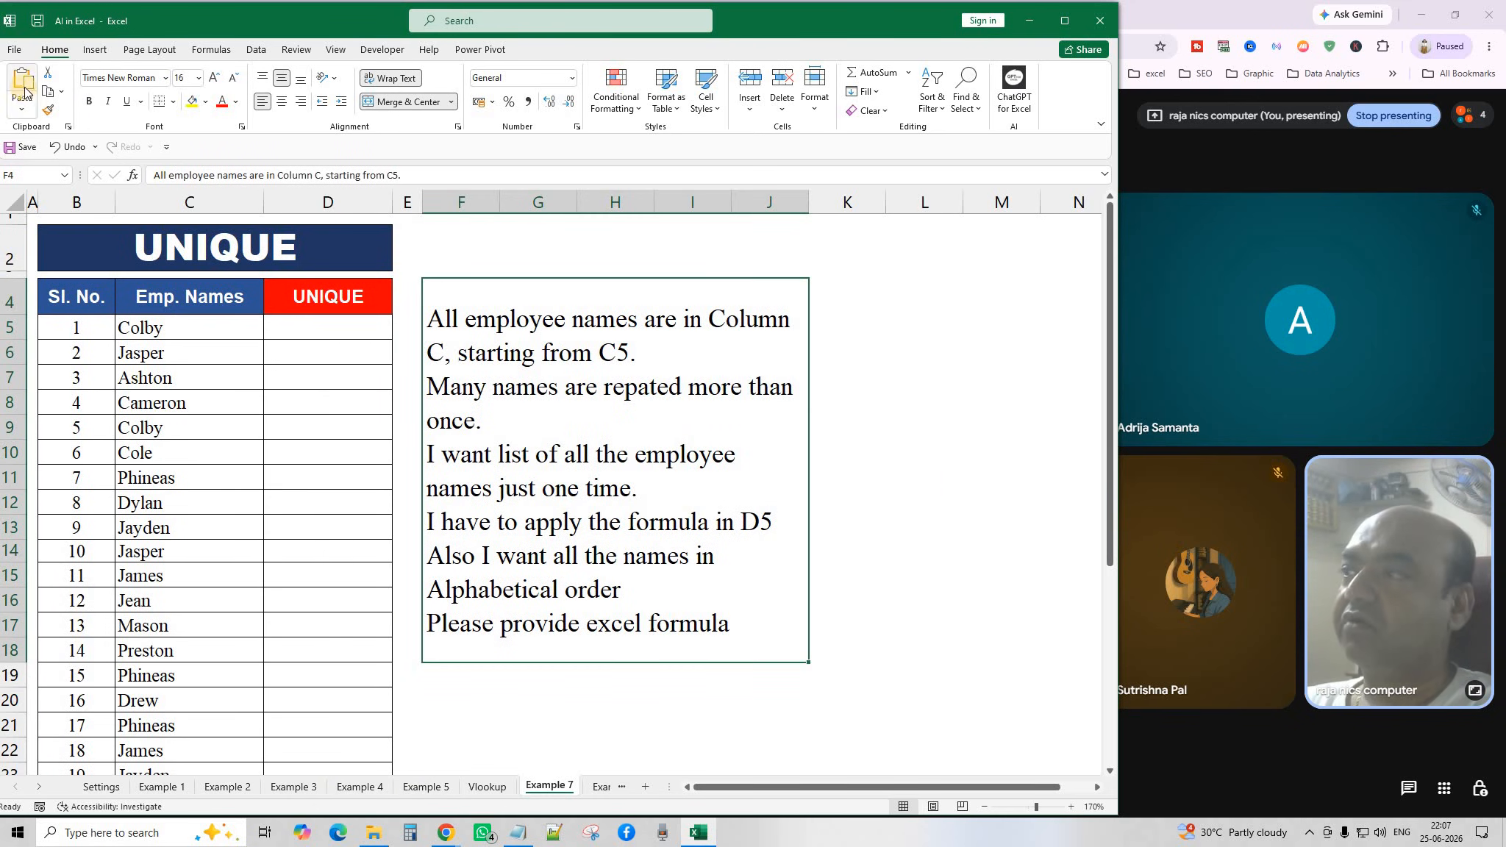
left_click(48, 94)
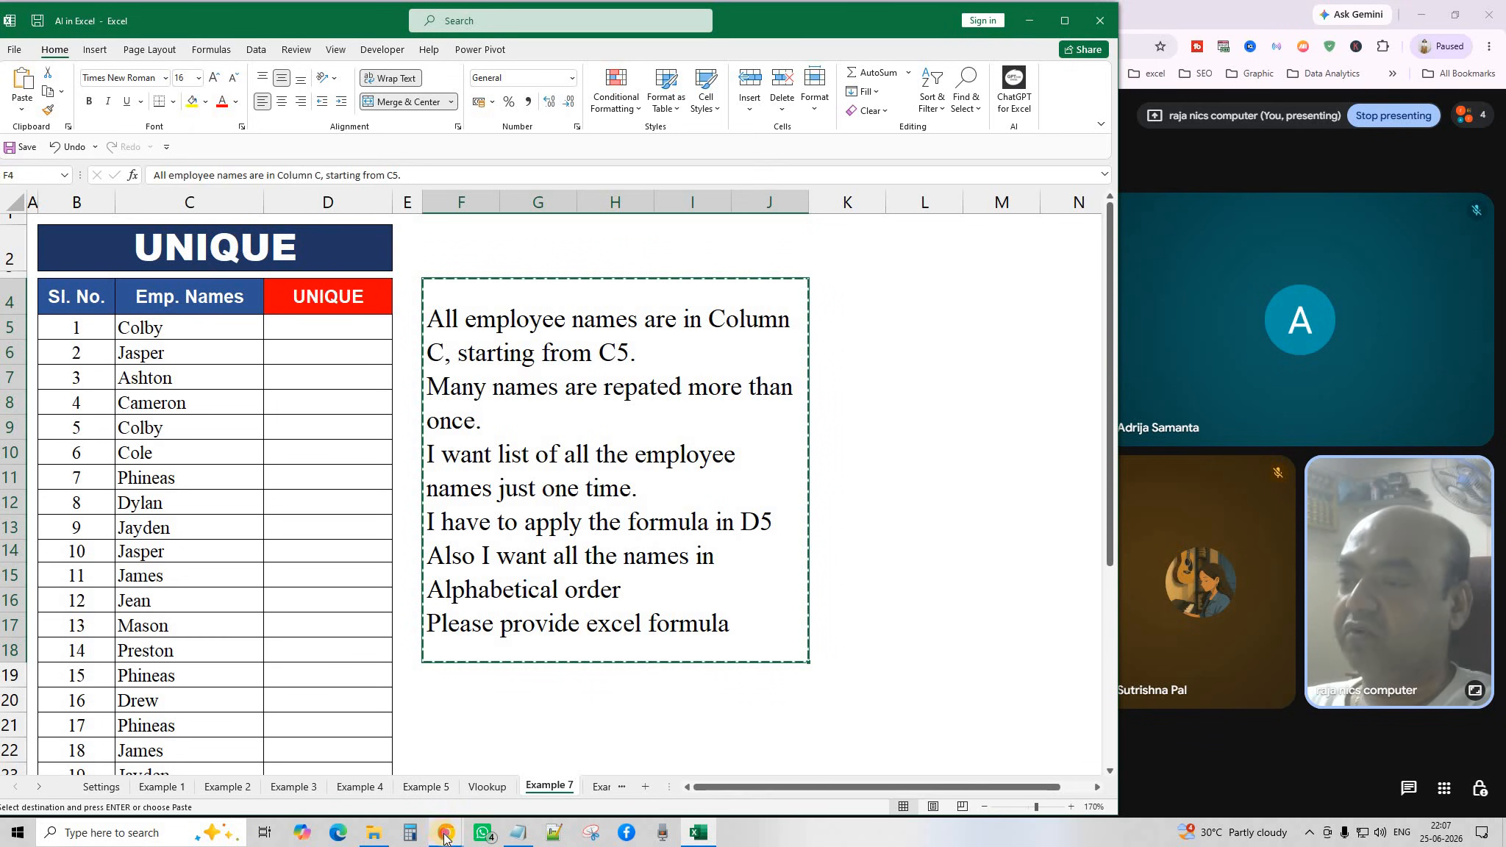
Paste the note into ChatGPT, send it, and copy the returned =SORT(UNIQUE(C5:C1000)) formula.
mouse_move(446, 833)
left_click(583, 718)
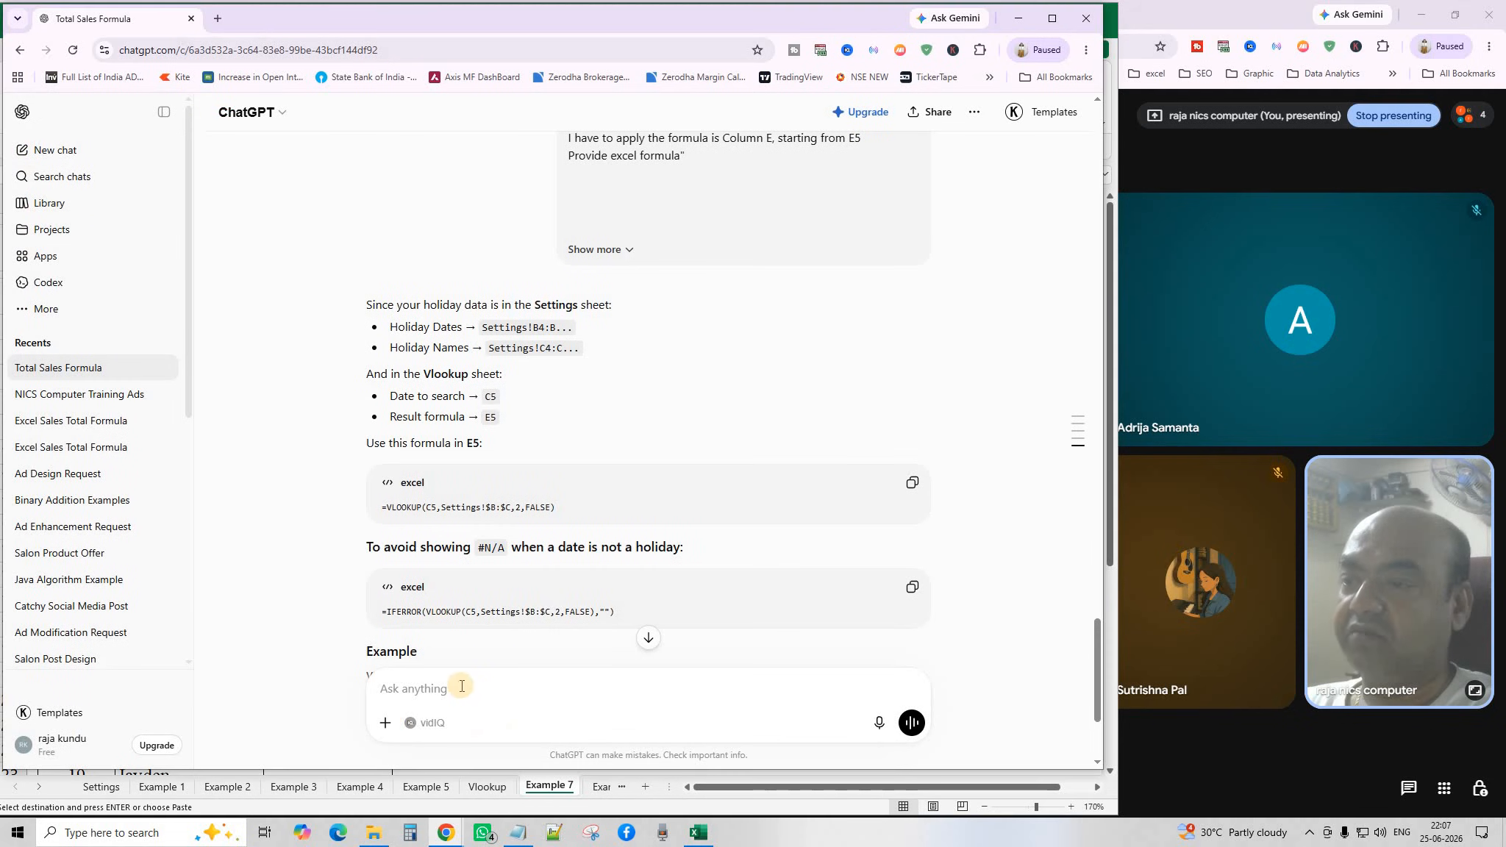
right_click(461, 690)
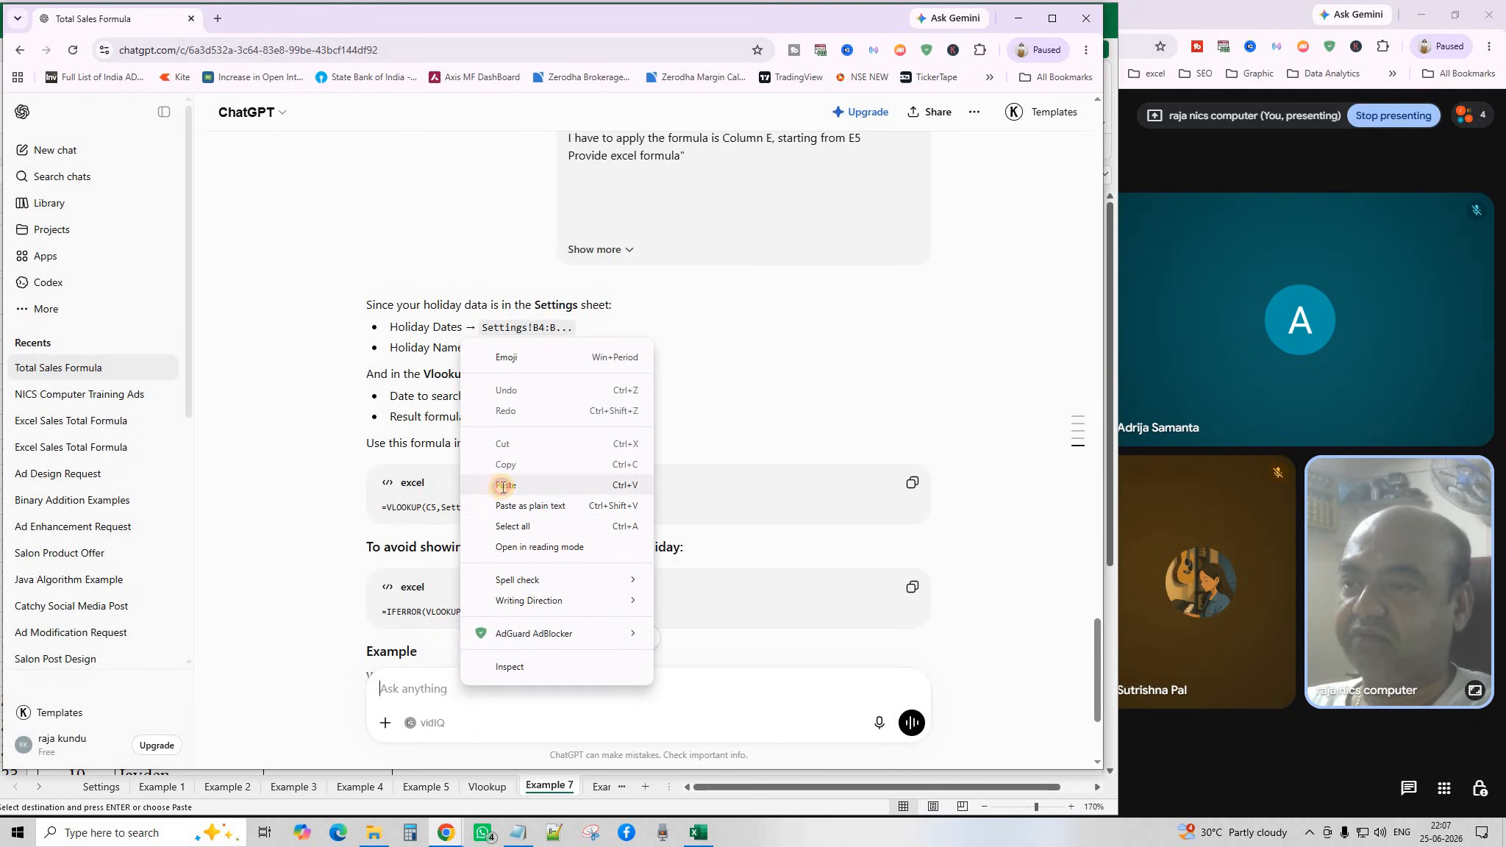
left_click(501, 481)
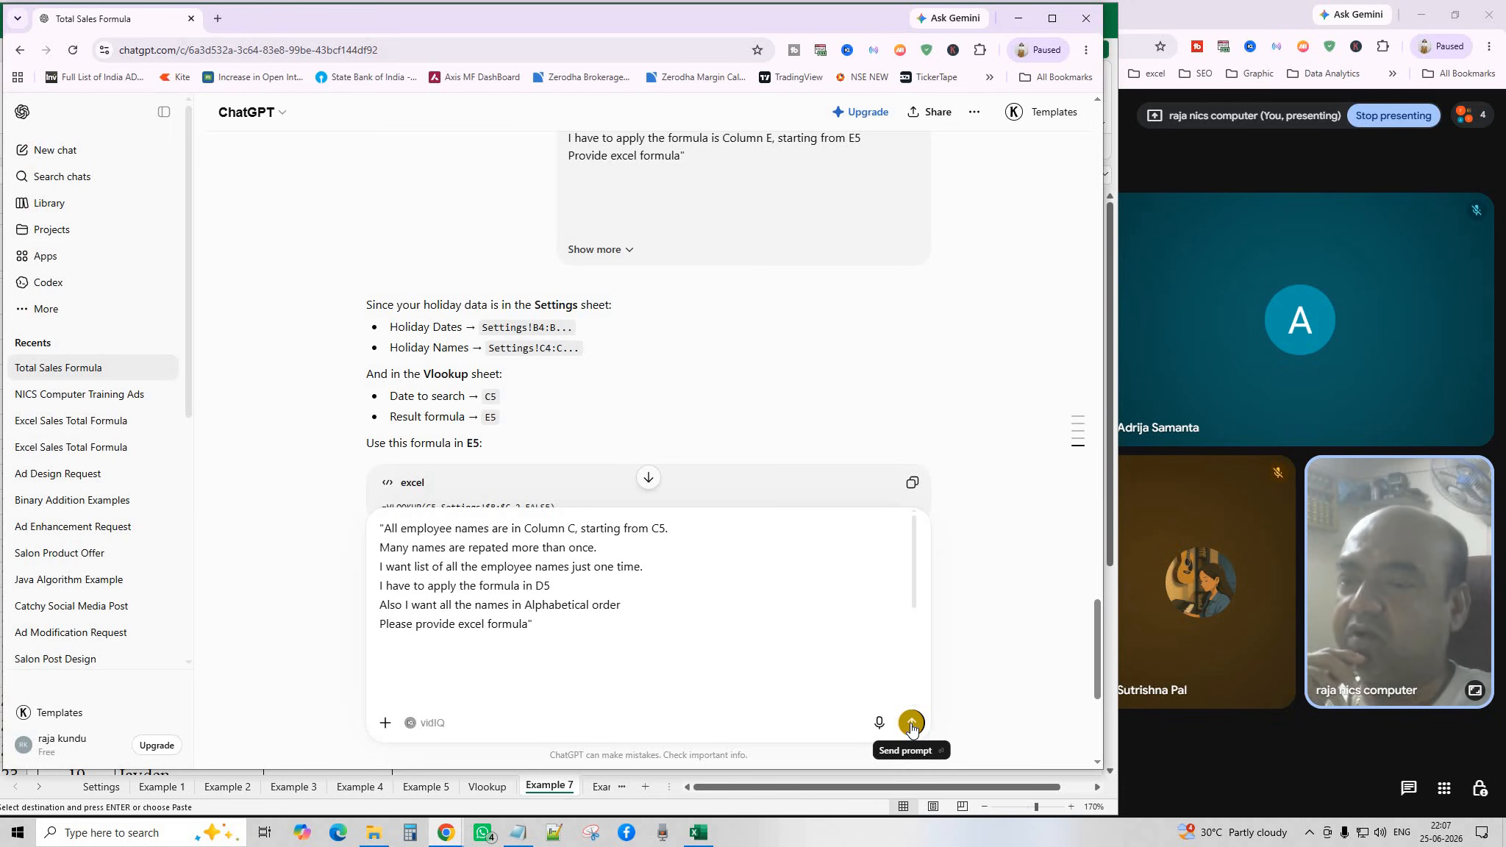
left_click(911, 724)
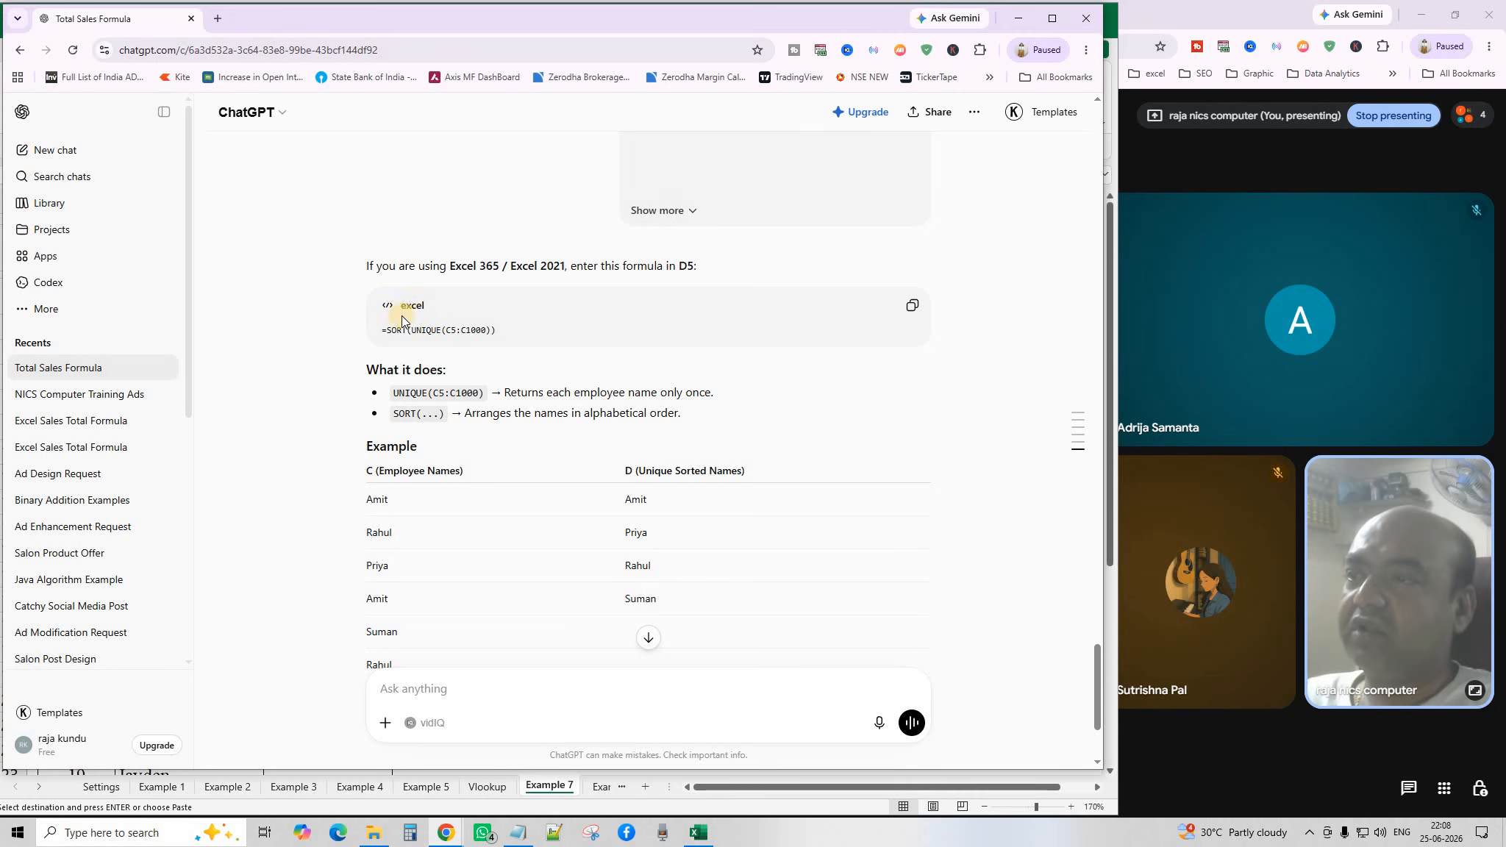
left_click(913, 305)
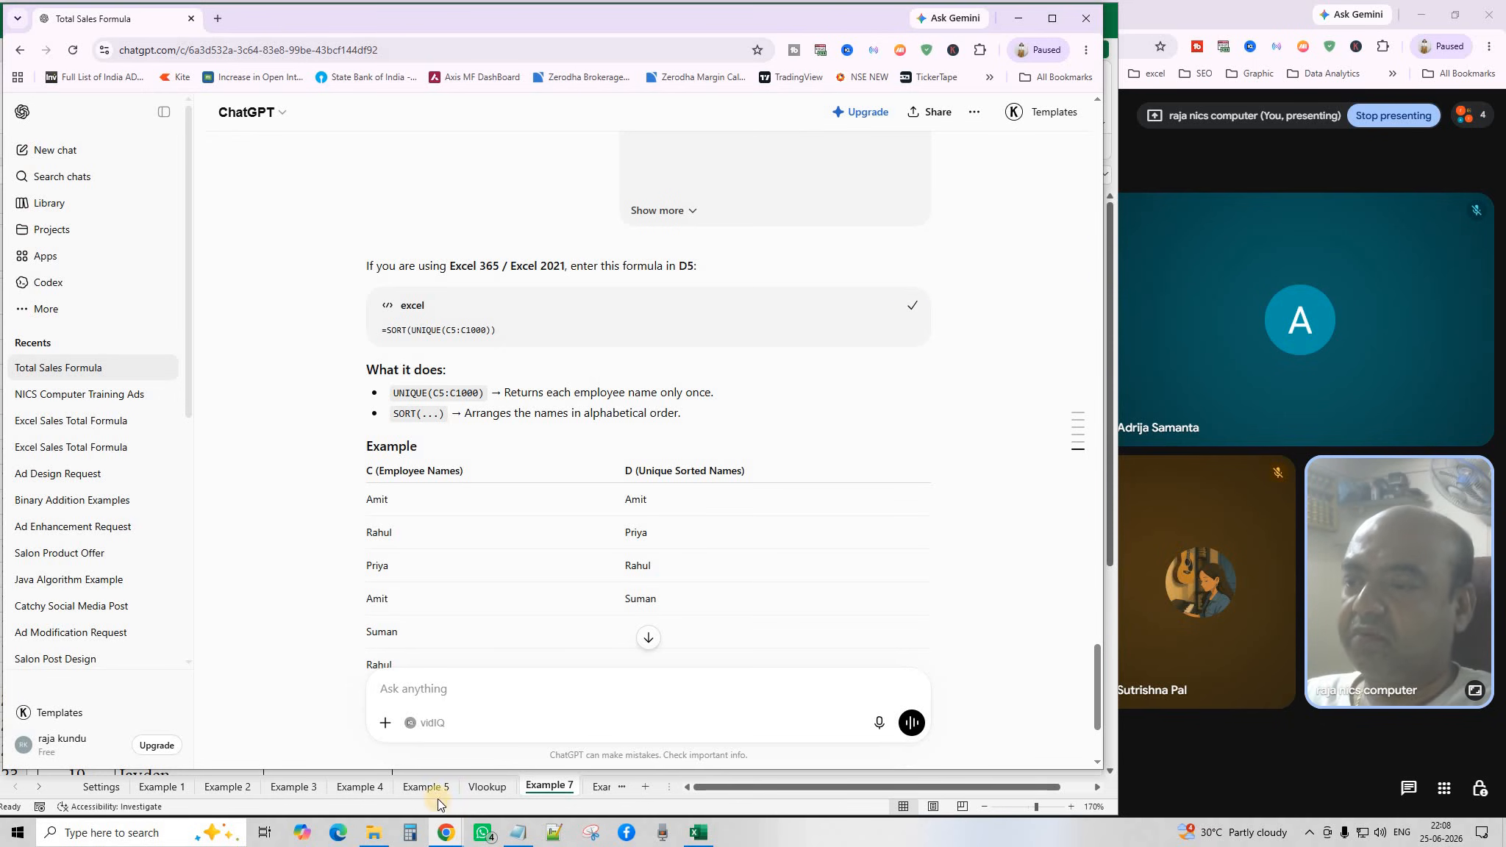
Paste =SORT(UNIQUE(C5:C1000)) into D5 so names from Albert to Preston spill down.
left_click(545, 785)
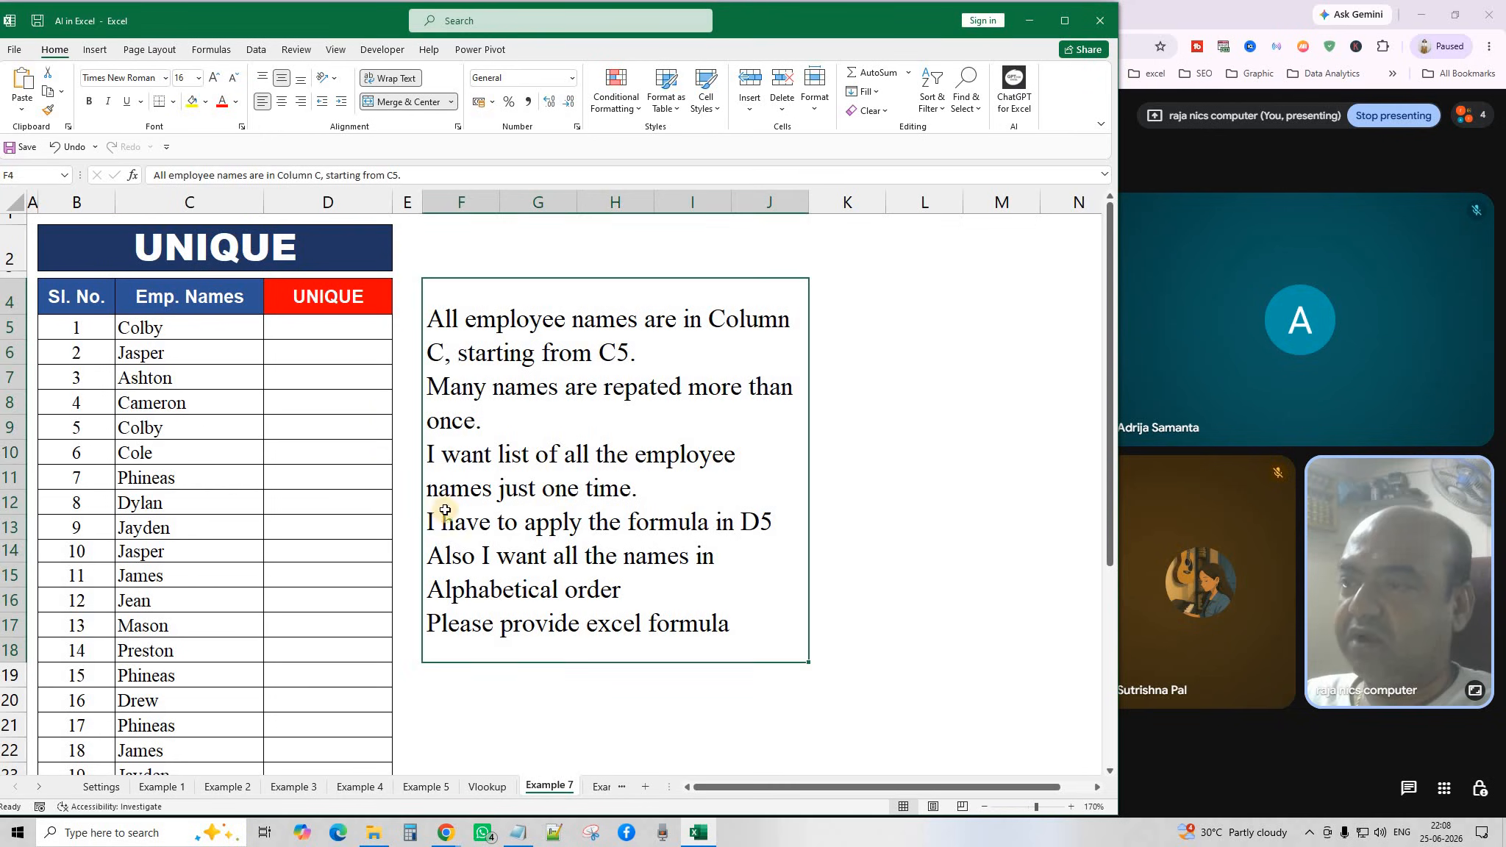
left_click(331, 330)
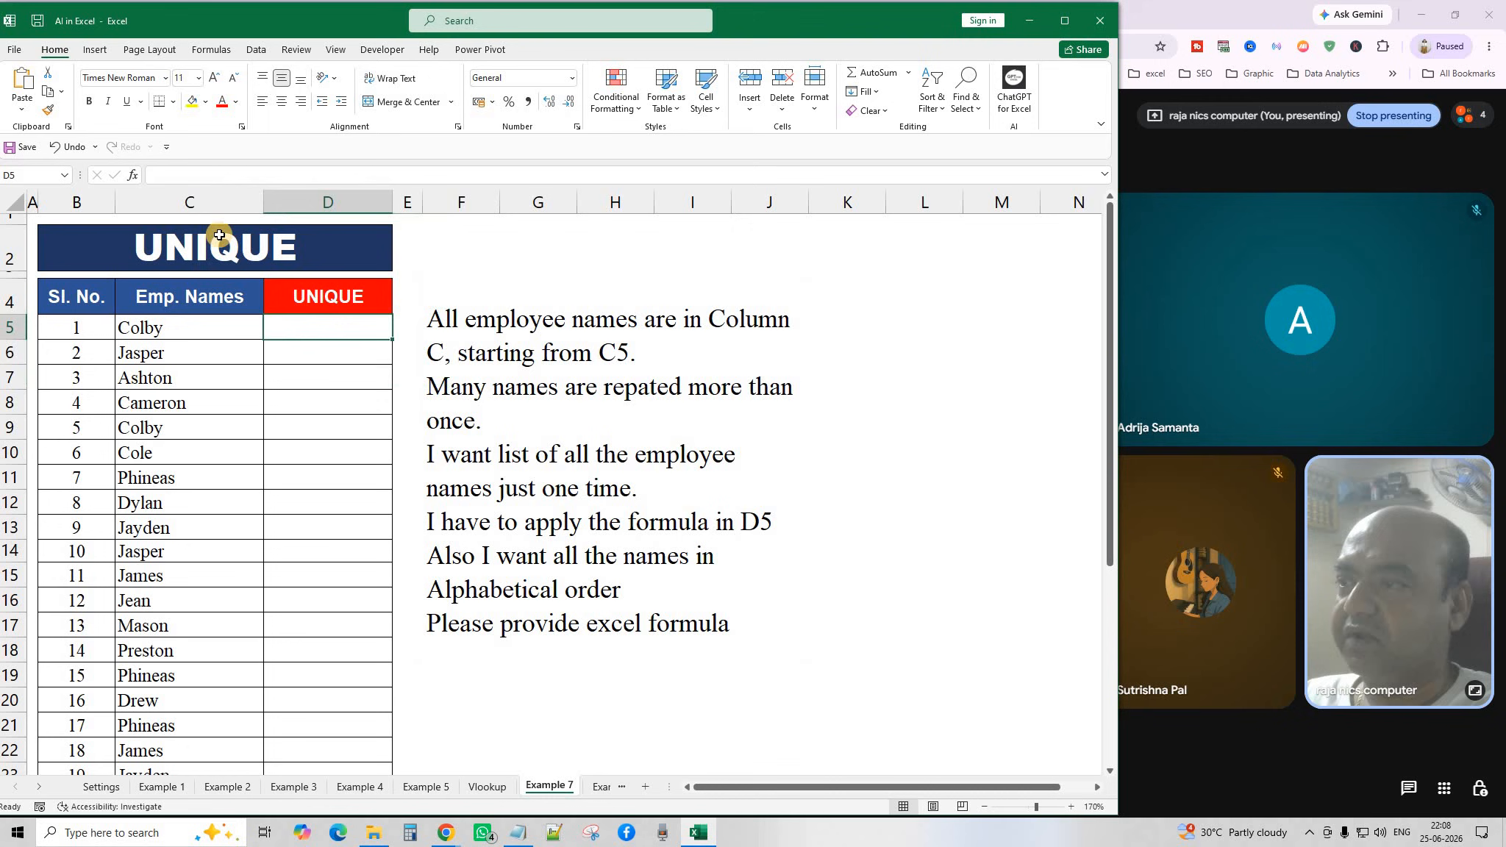
left_click(22, 70)
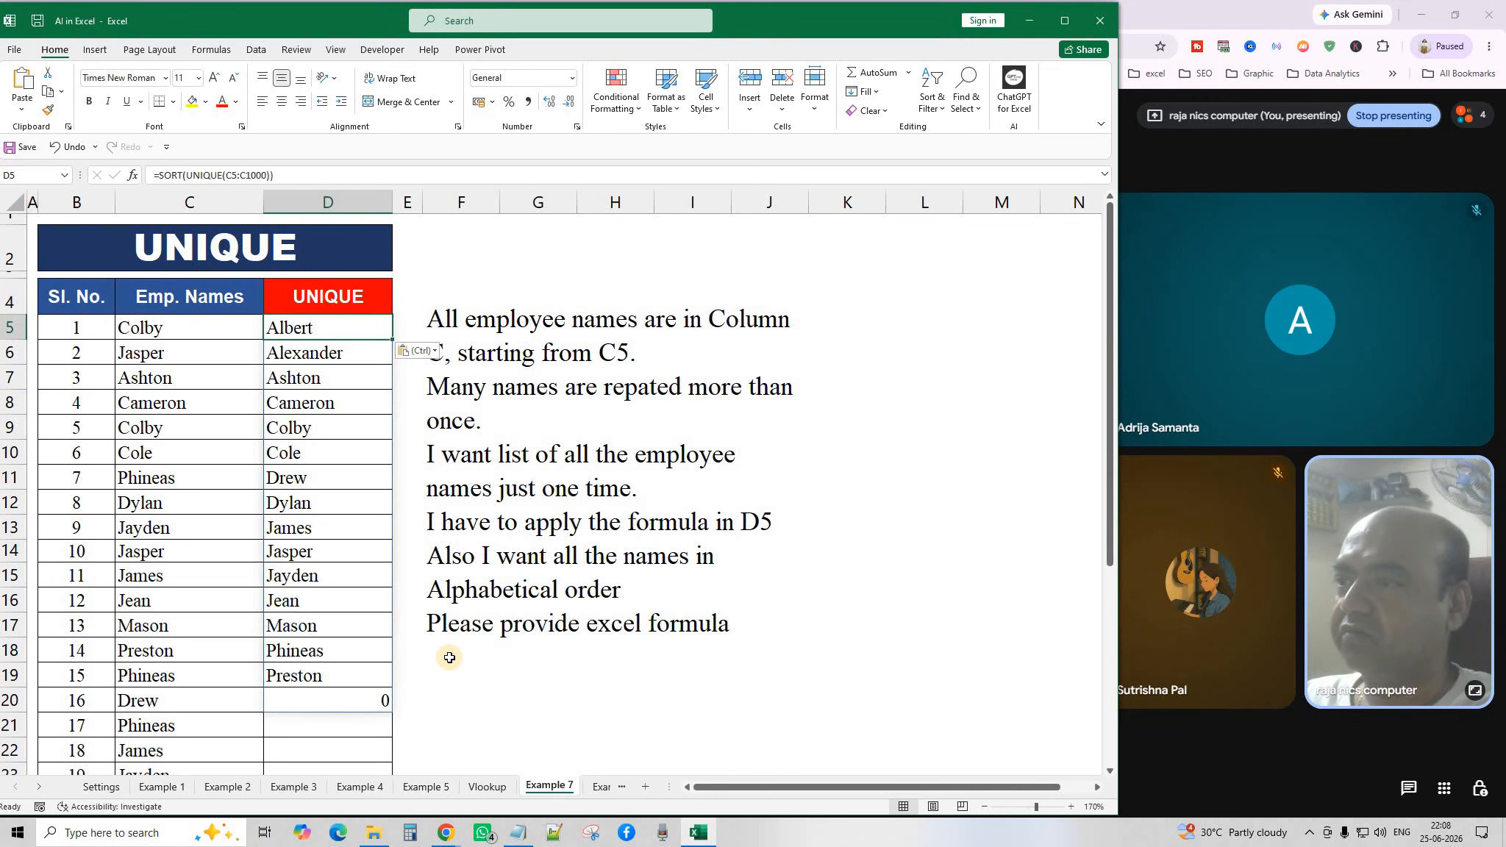
left_click(465, 716)
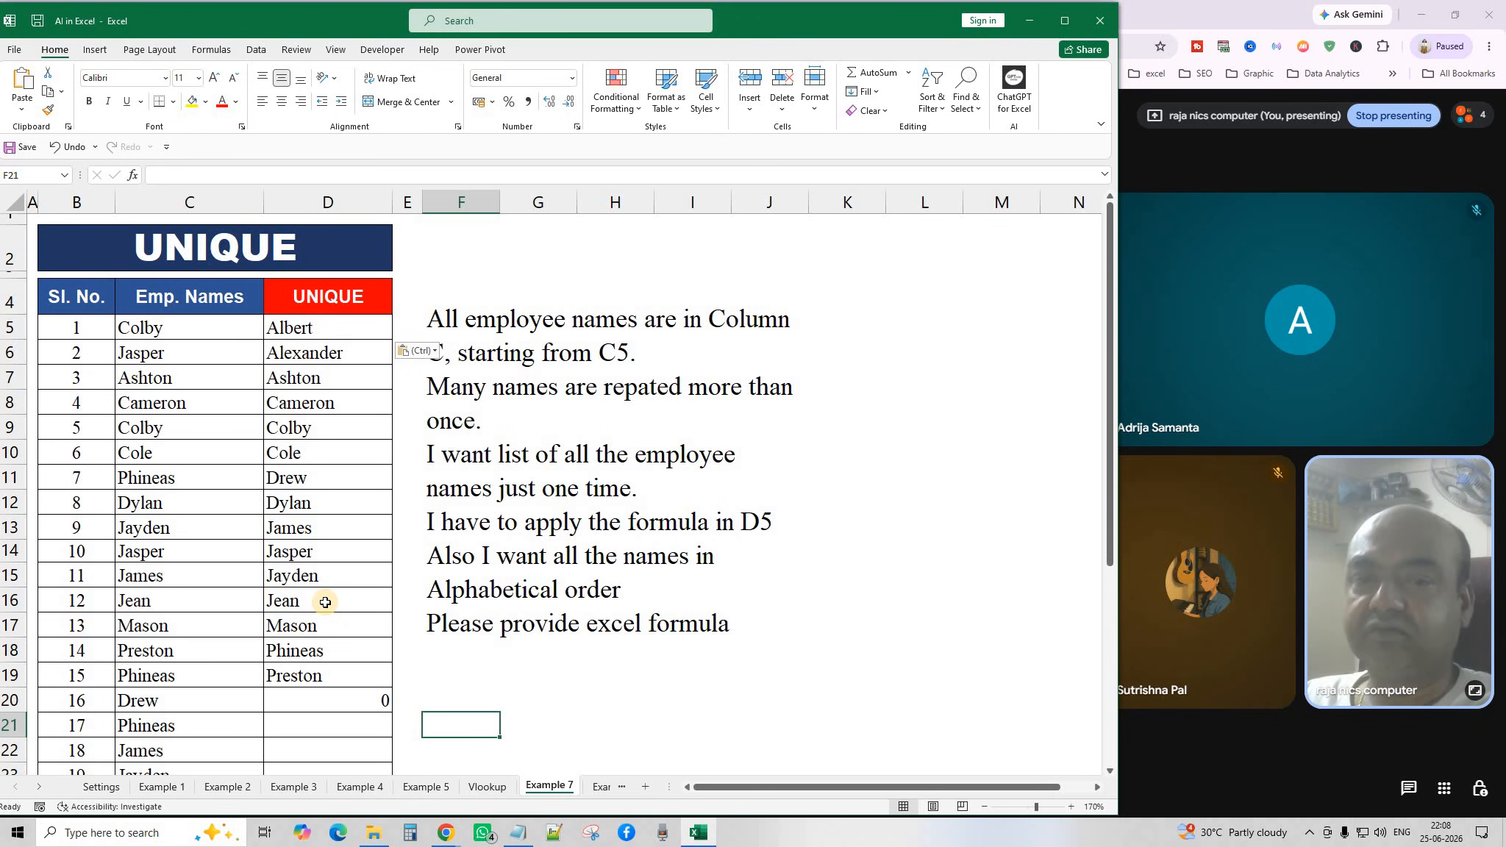
Open the Example 8 sheet, zoom out three levels, and select the weekday names in column C.
left_click(585, 787)
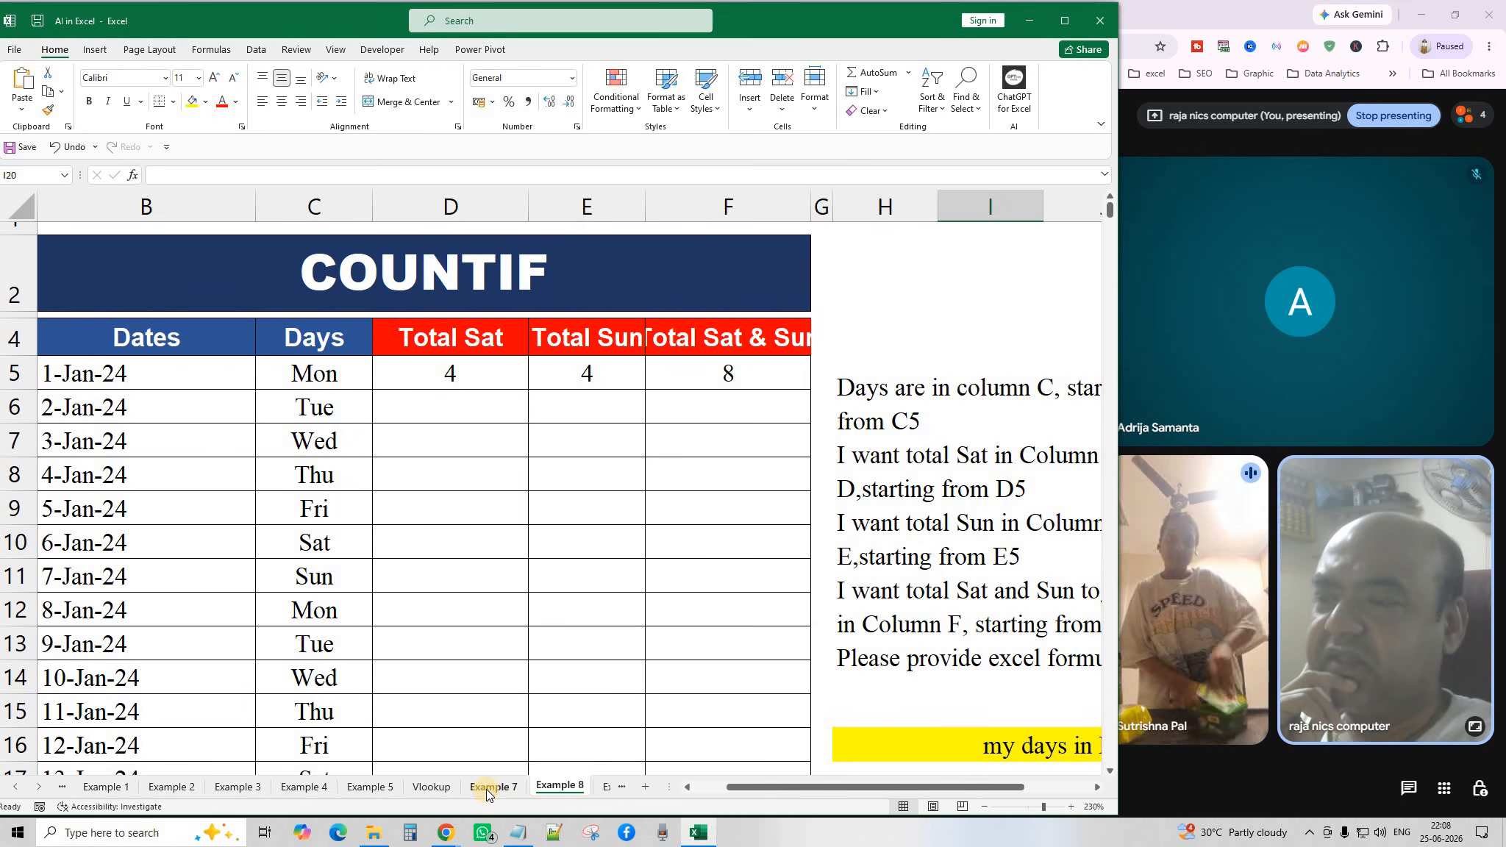
left_click(551, 516)
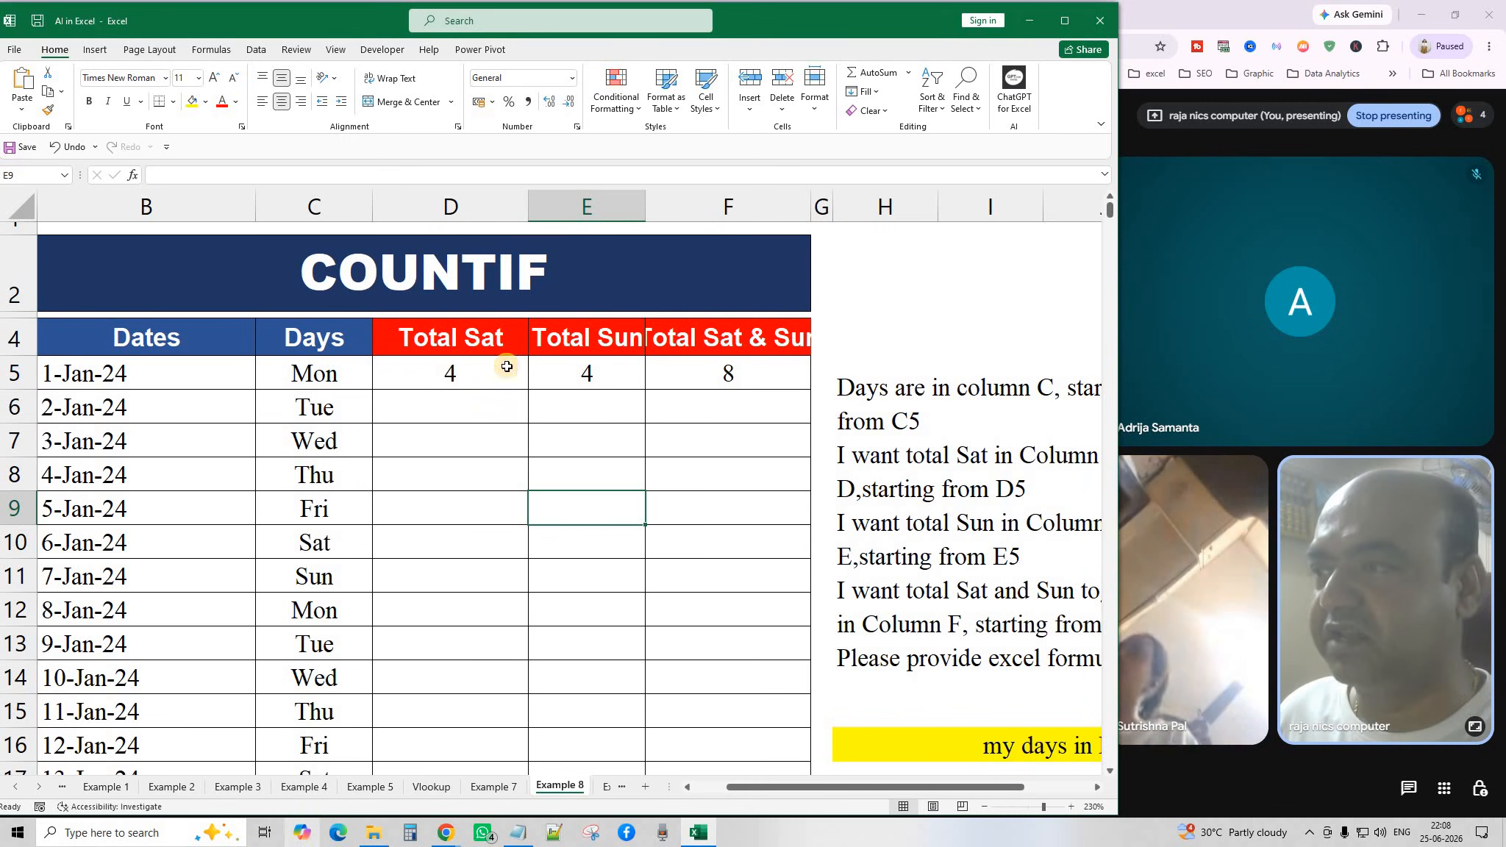
left_click(984, 807)
left_click(984, 807)
left_click(984, 807)
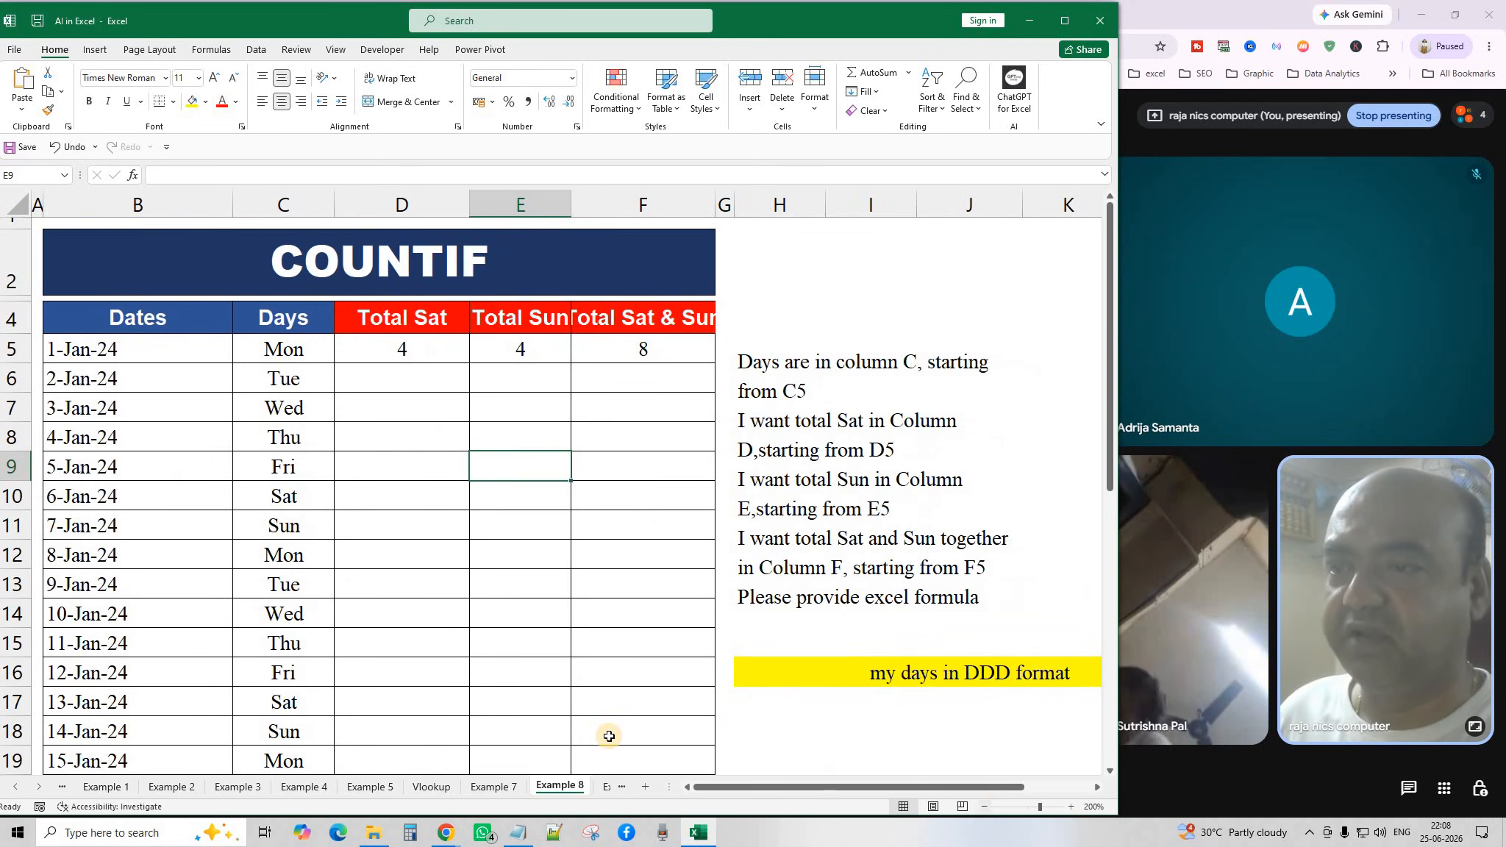
left_click(514, 594)
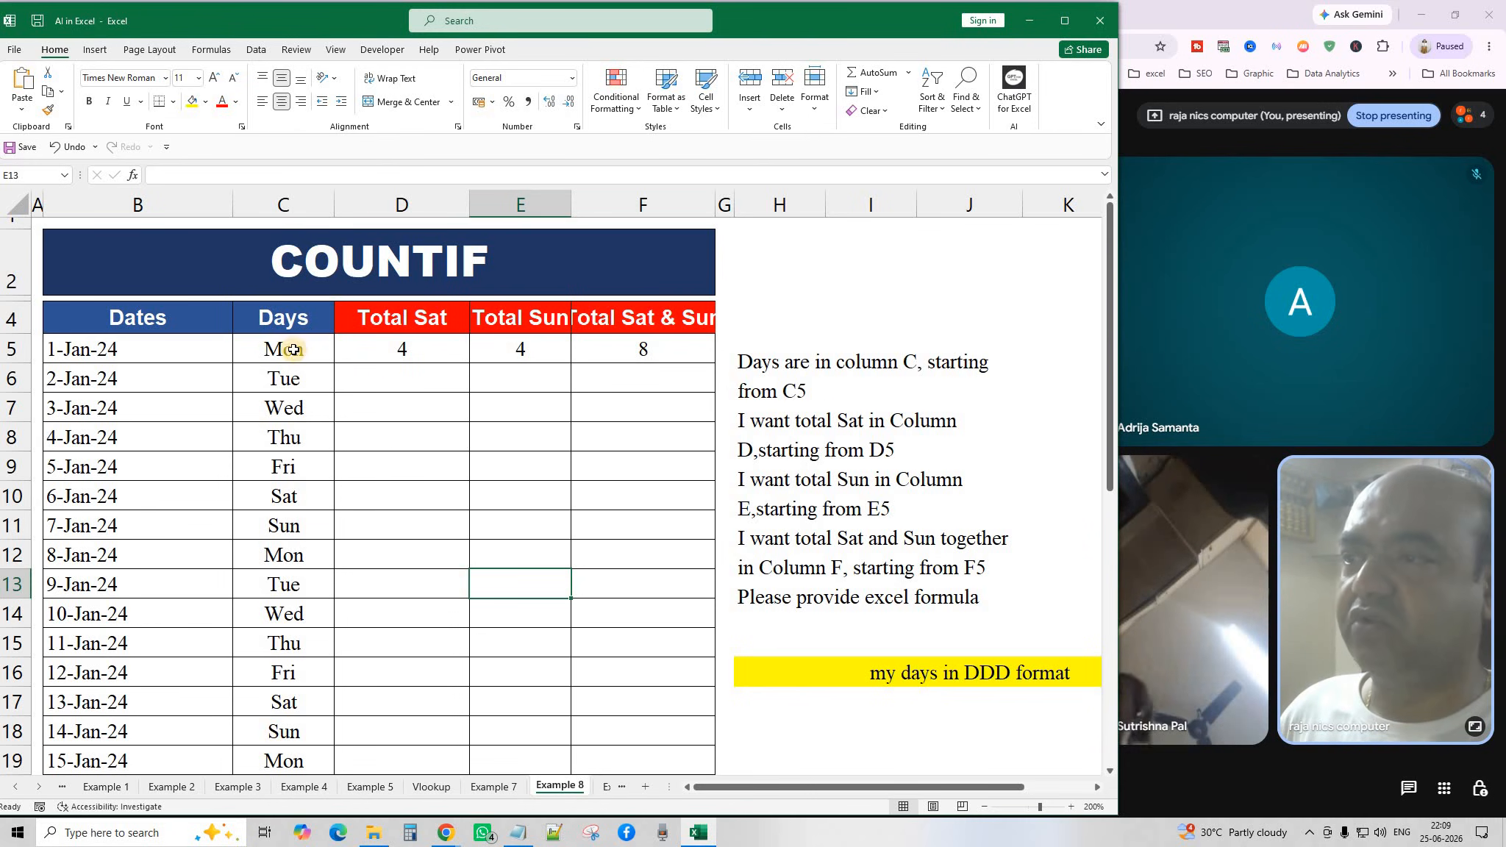
left_click_drag(293, 349, 286, 704)
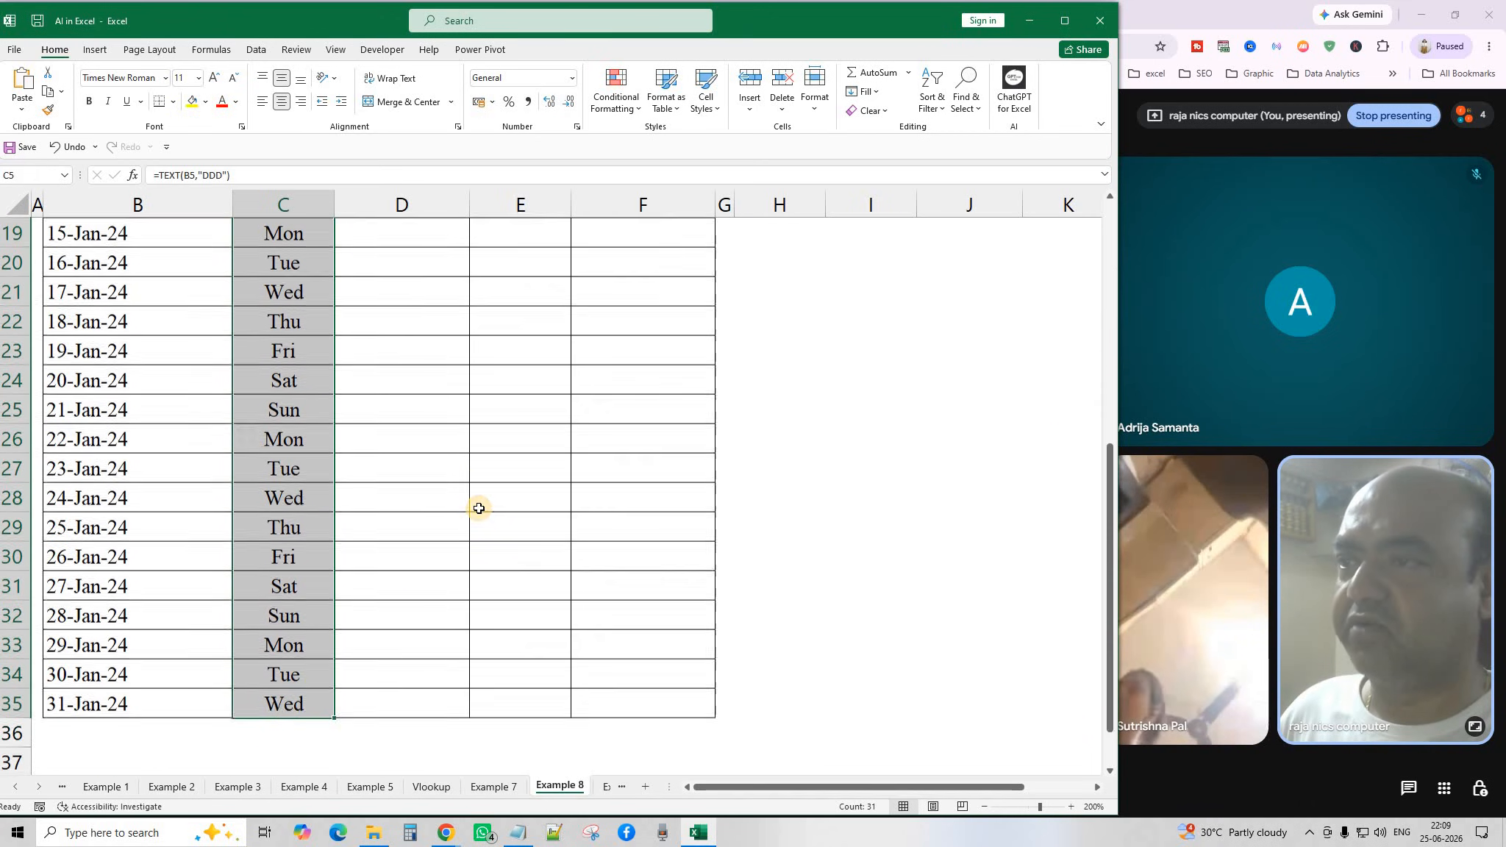
scroll(474, 485, "up", 6)
left_click(429, 344)
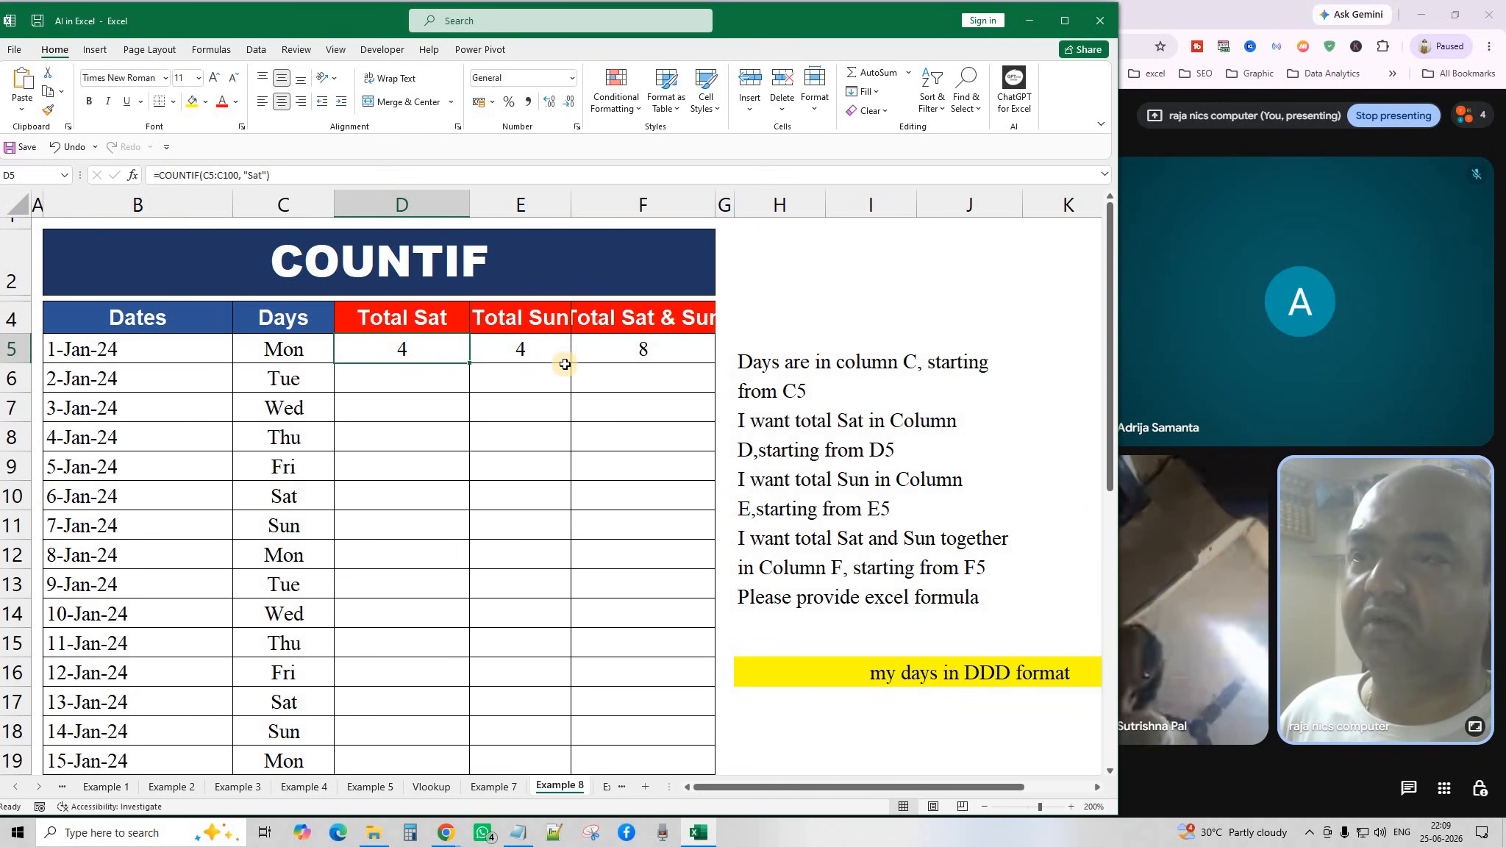
left_click(529, 349)
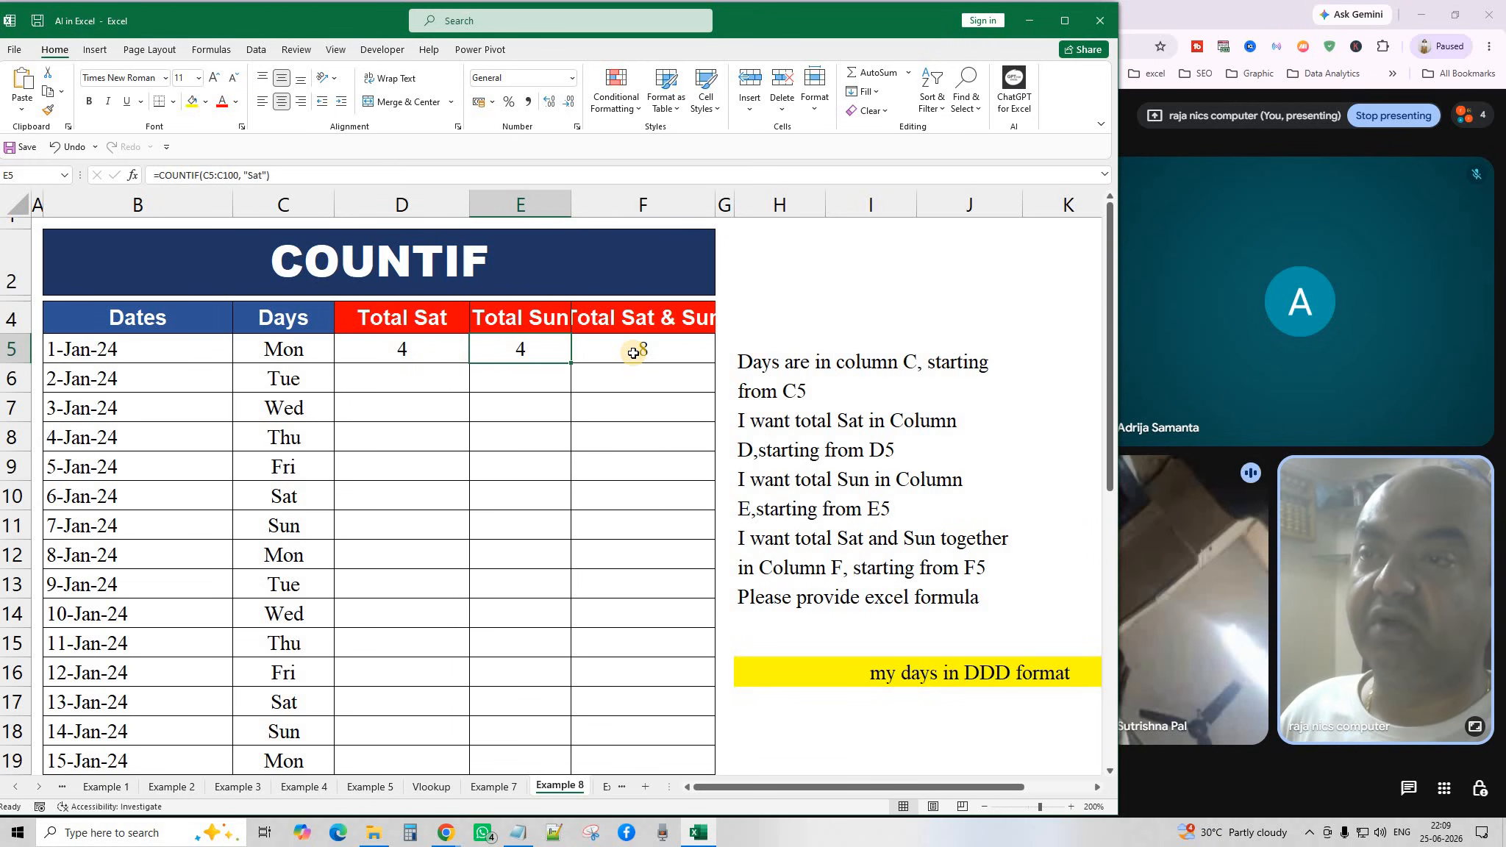
left_click(929, 570)
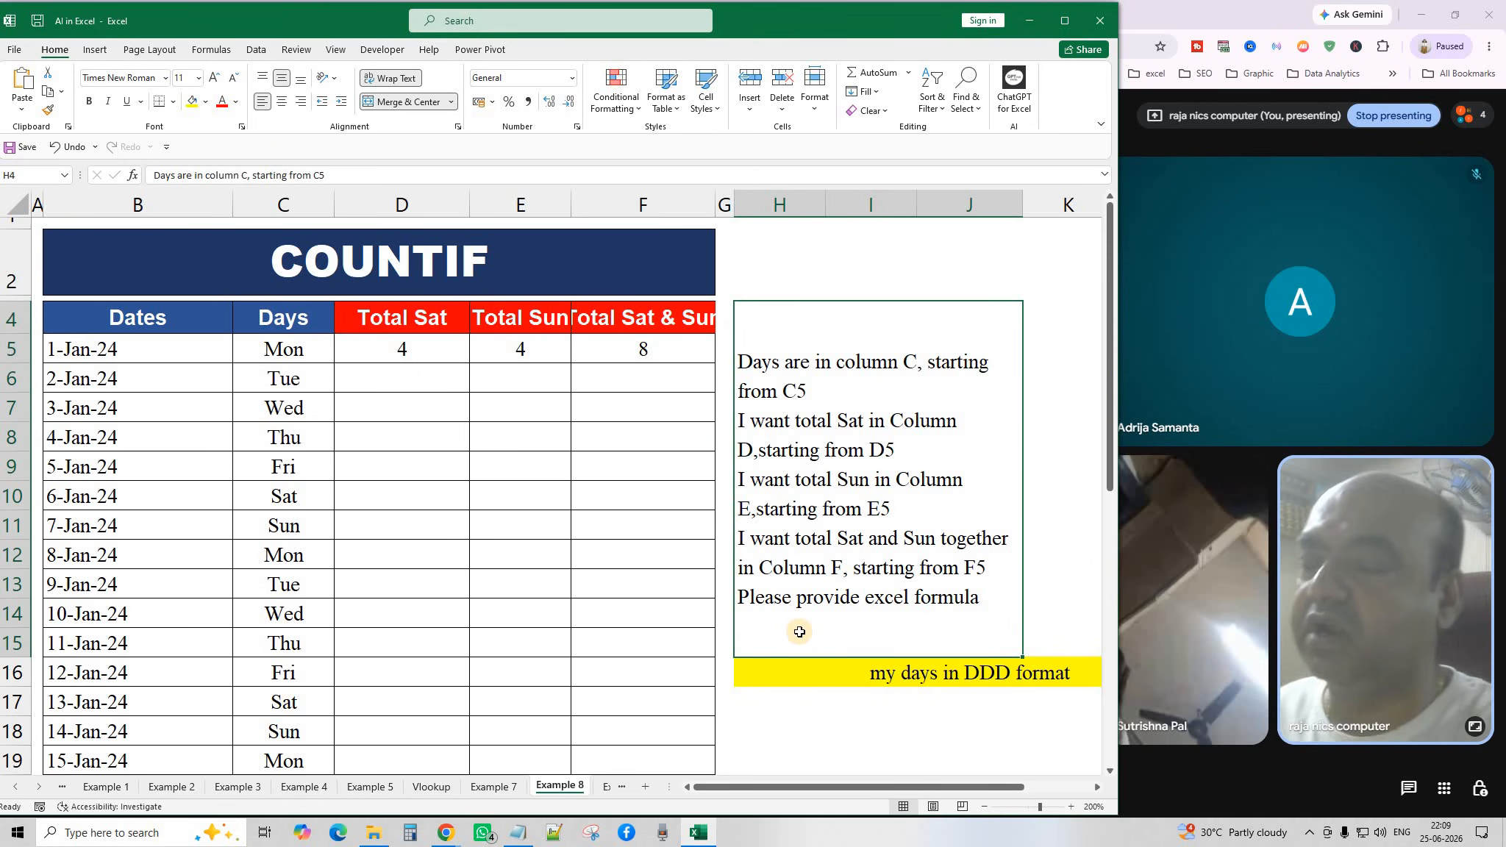
left_click(414, 348)
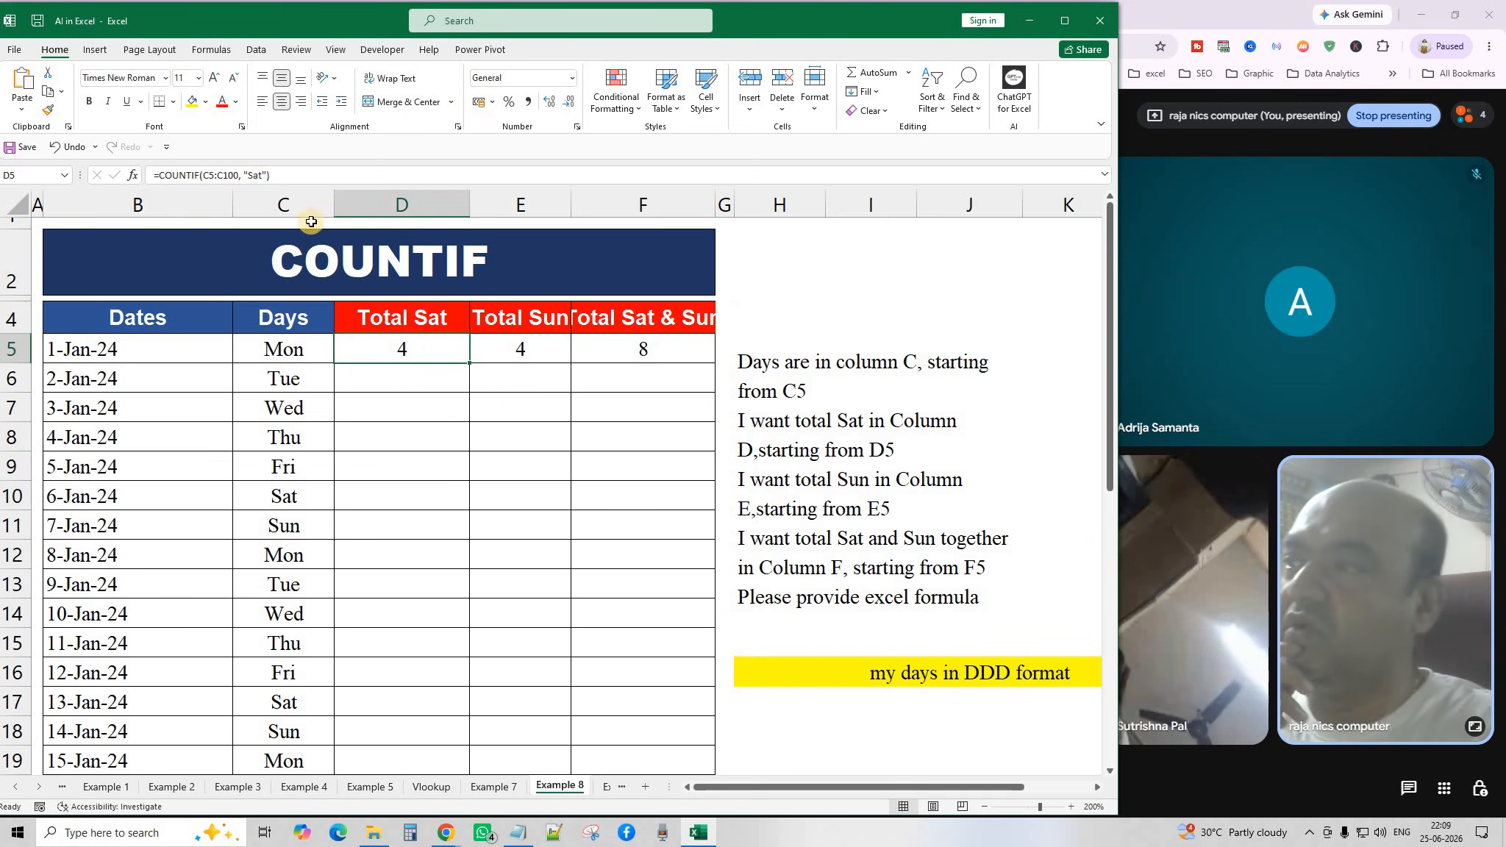
left_click_drag(289, 173, 141, 175)
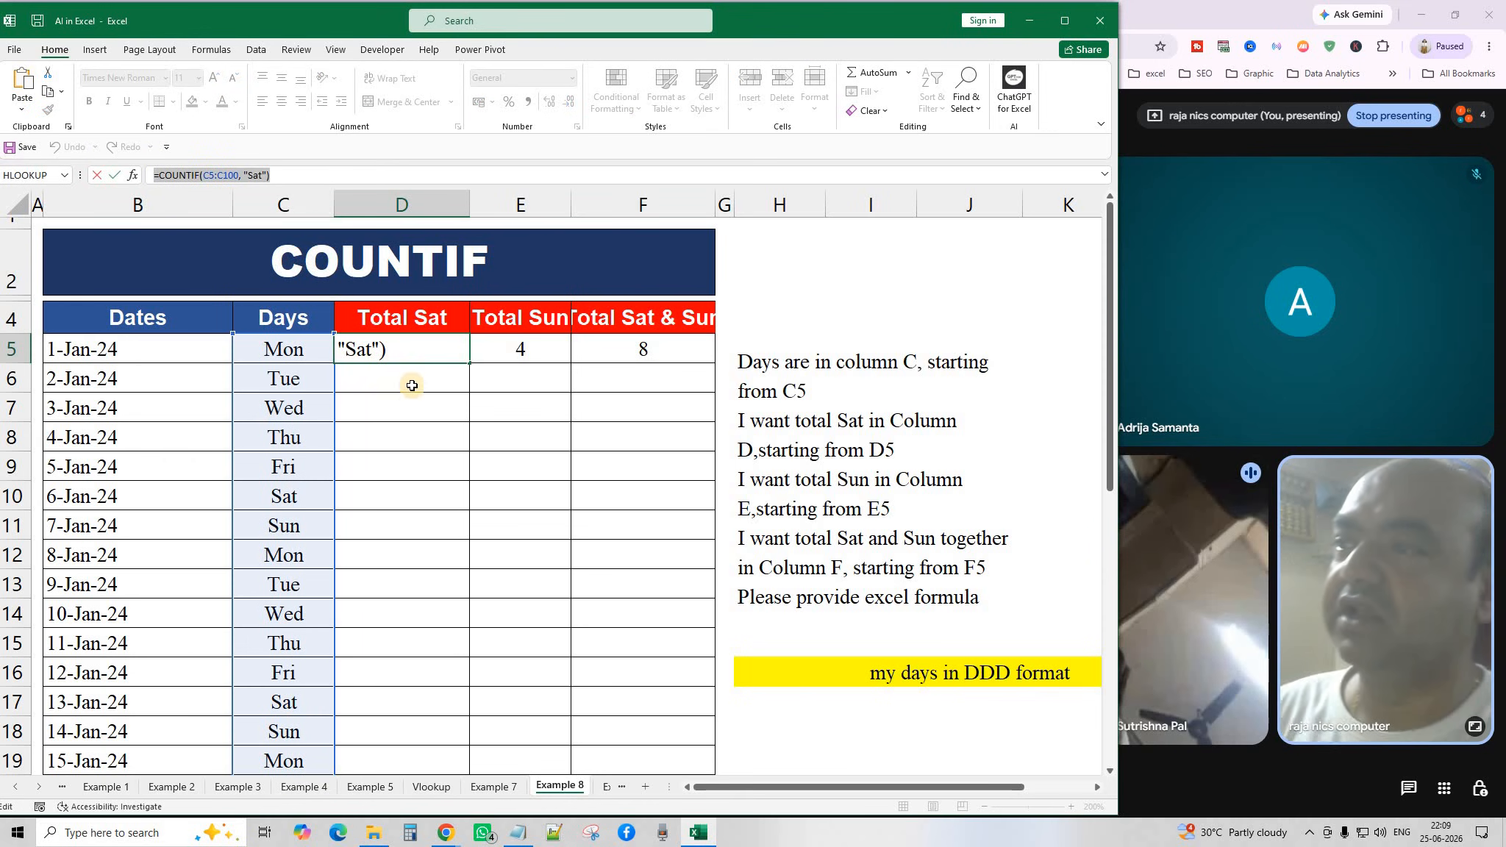
key("Return")
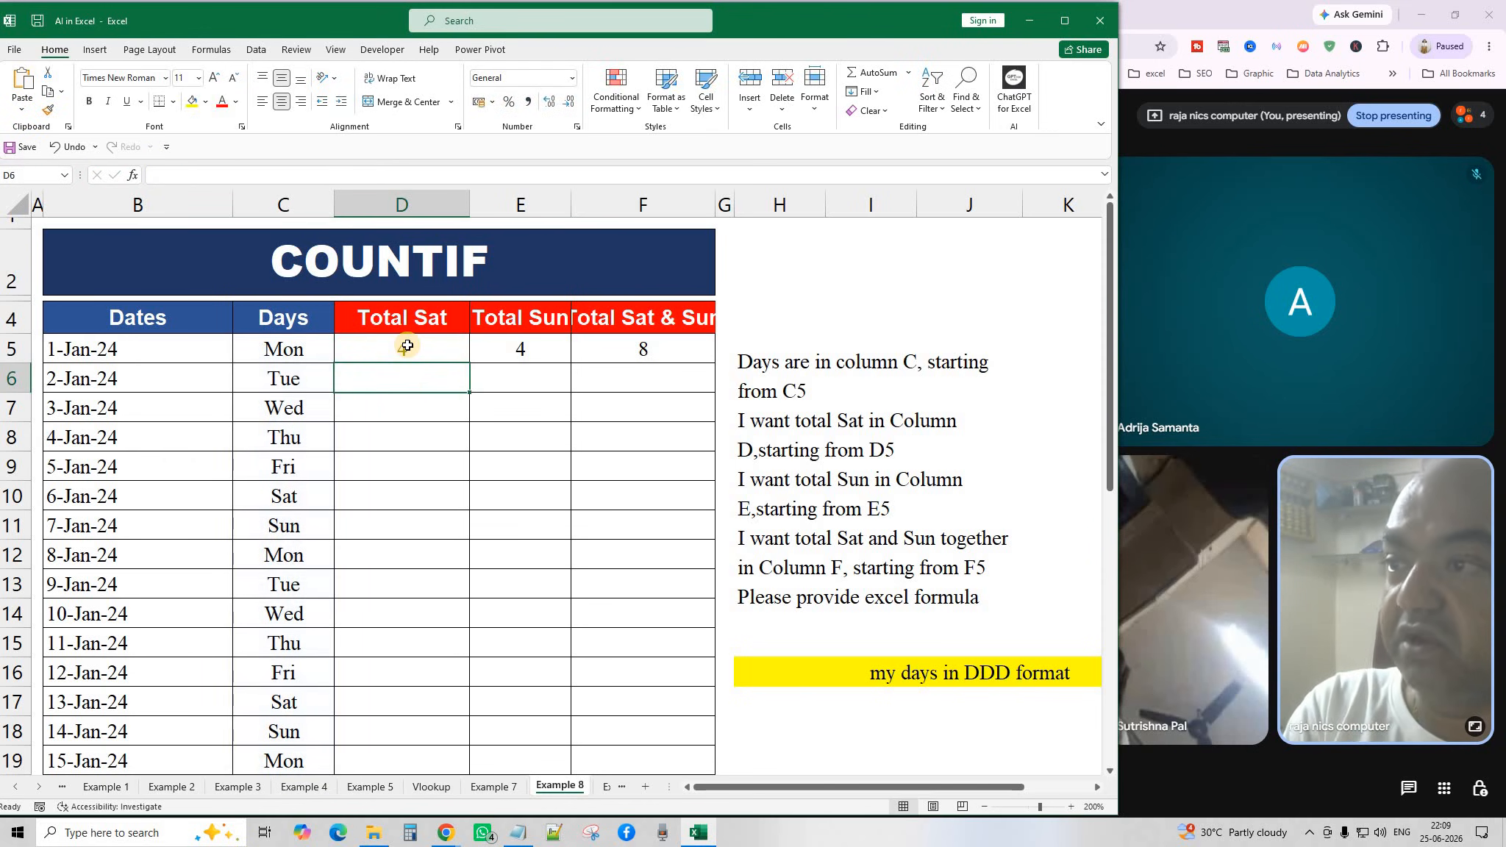
left_click(407, 351)
left_click(521, 349)
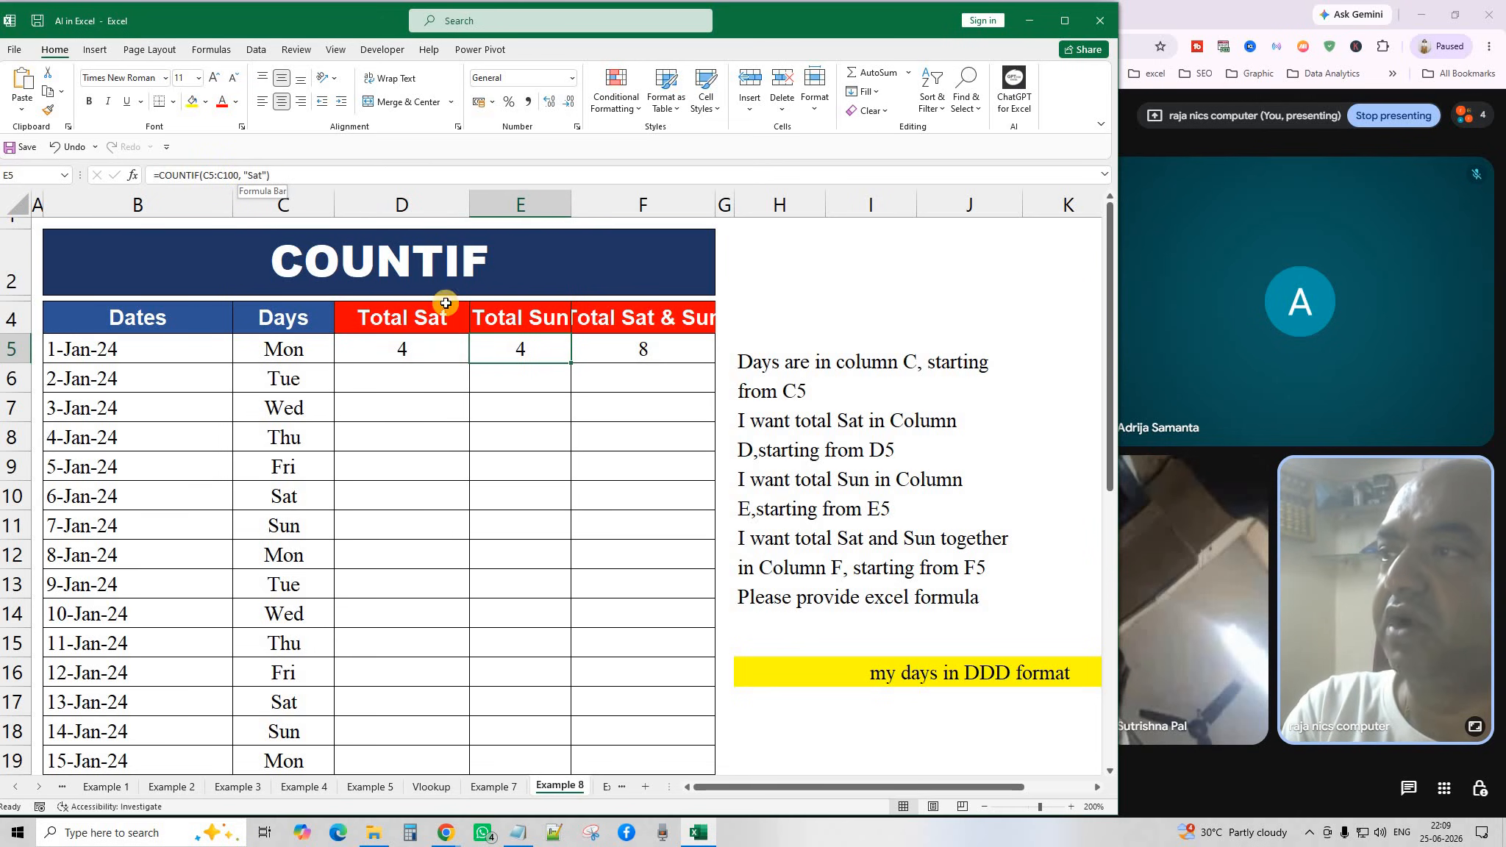
left_click_drag(505, 425, 505, 413)
left_click(515, 348)
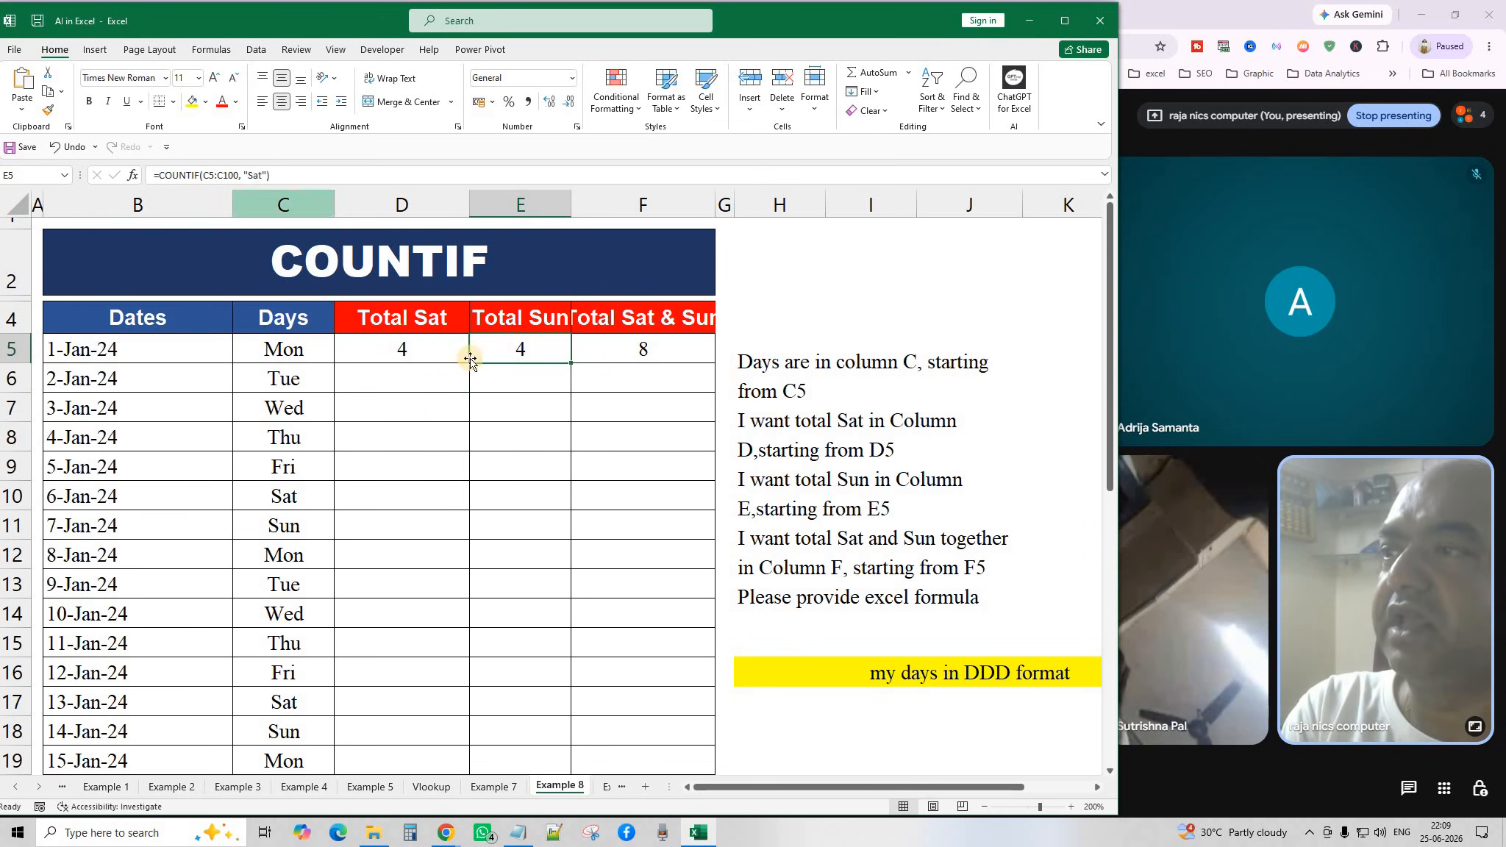
left_click(528, 377)
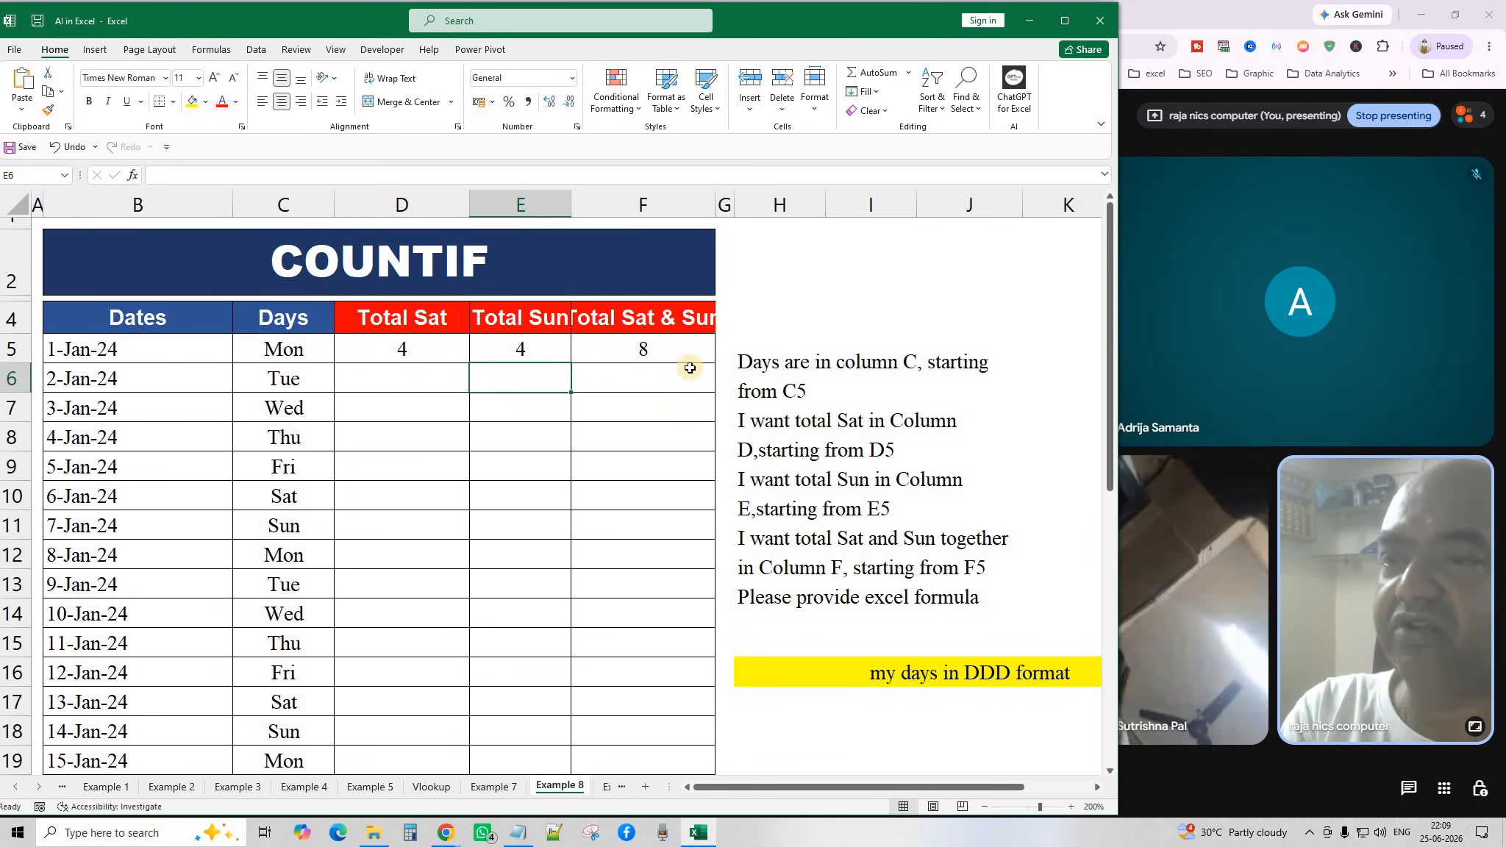
left_click(622, 347)
double_click(622, 349)
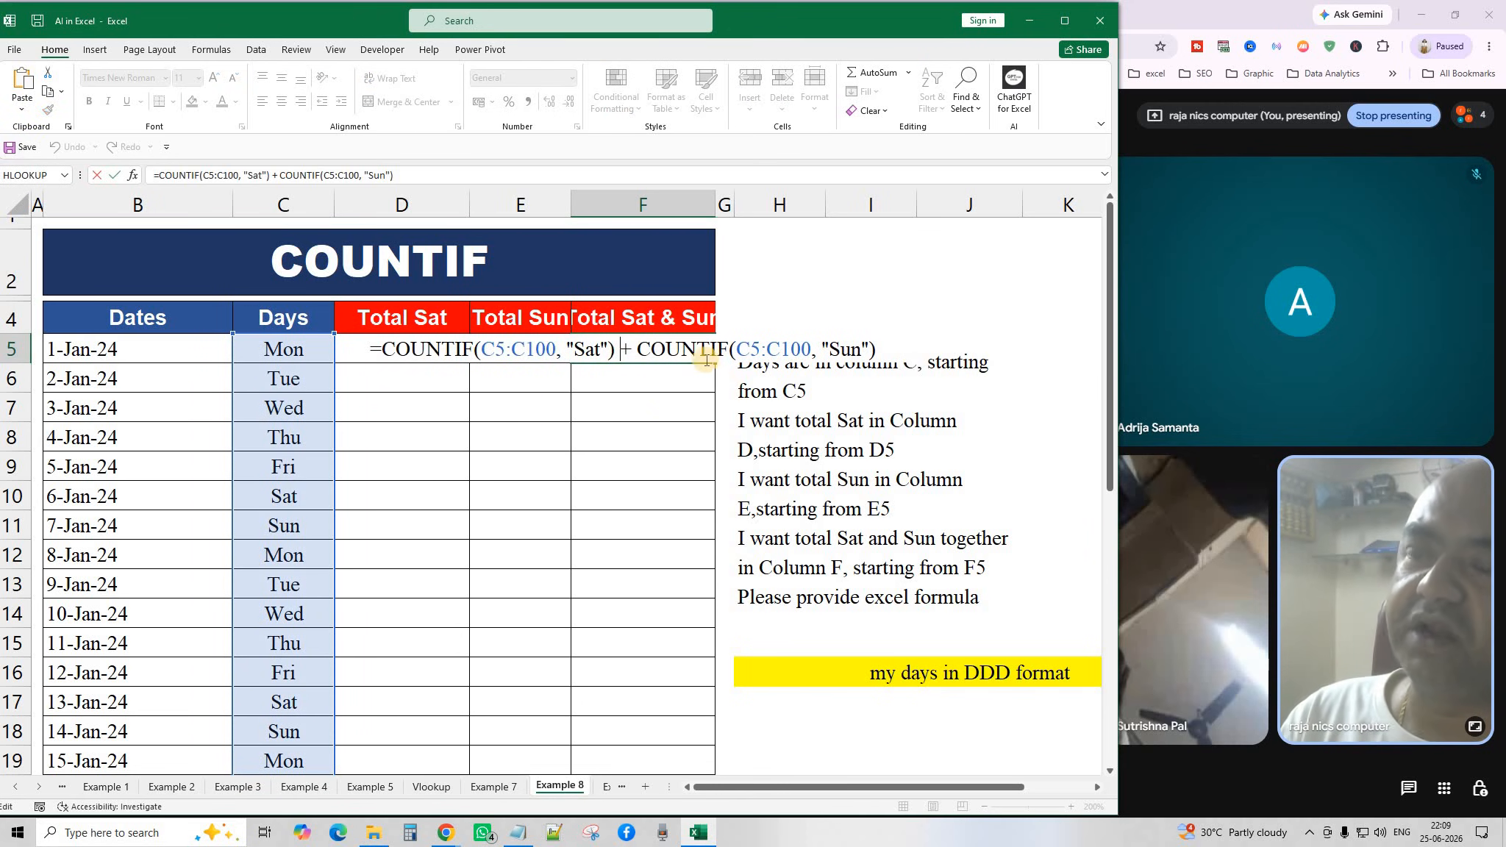
key("Escape")
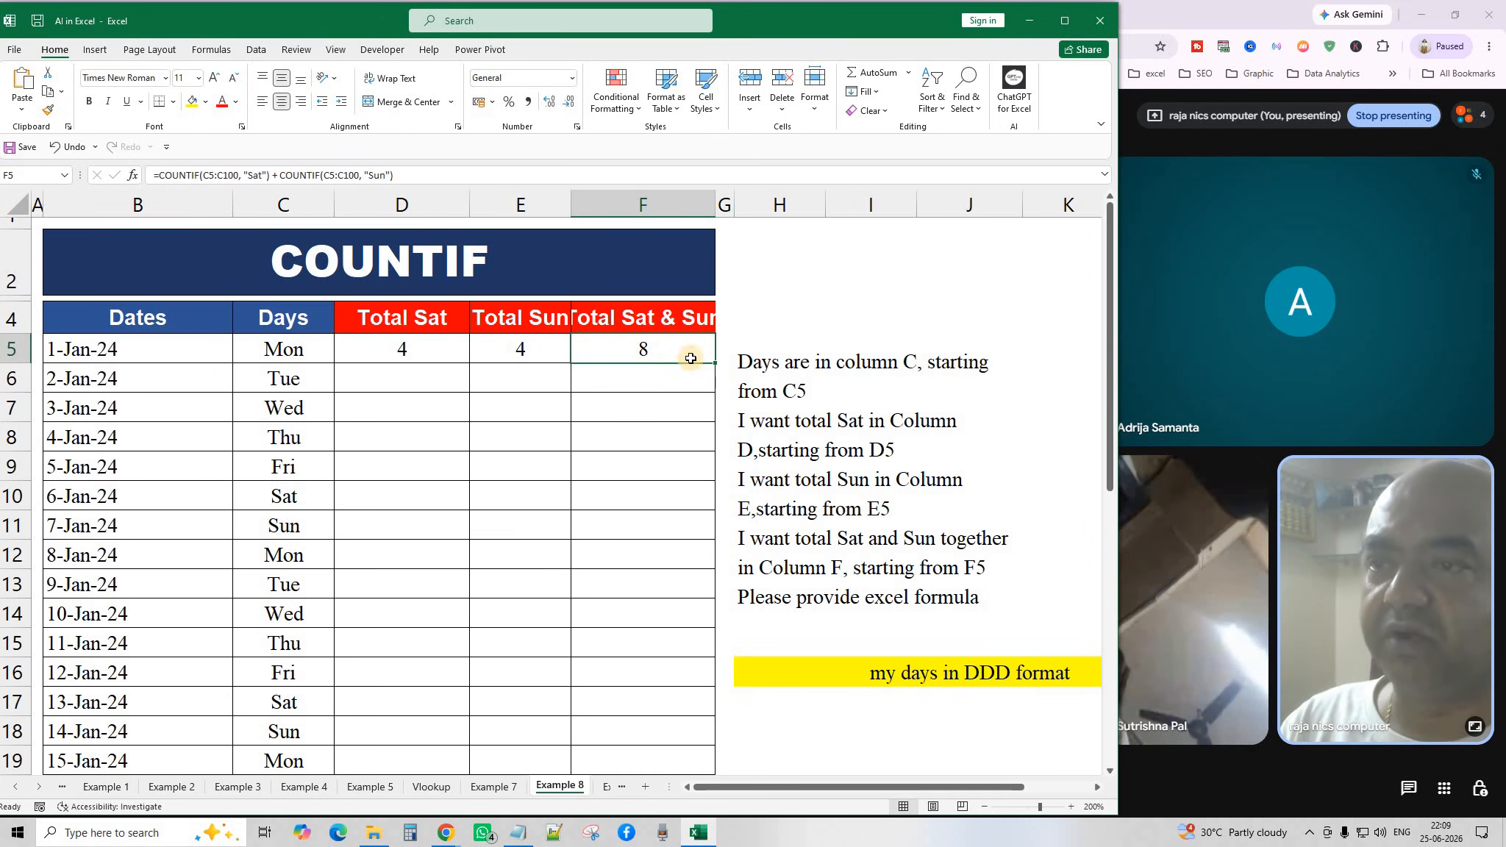
left_click(859, 492)
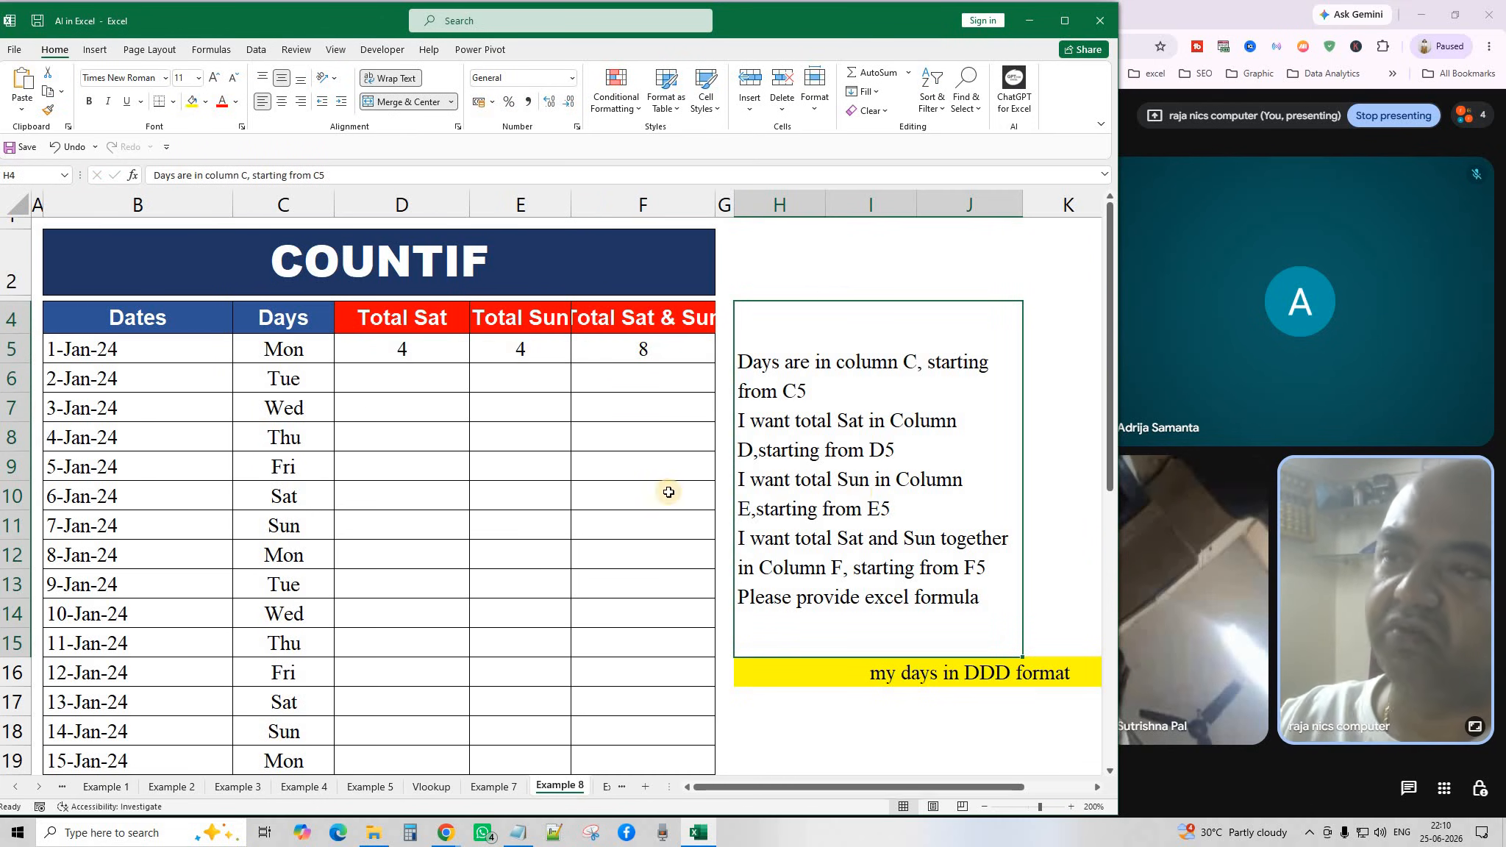
left_click(429, 347)
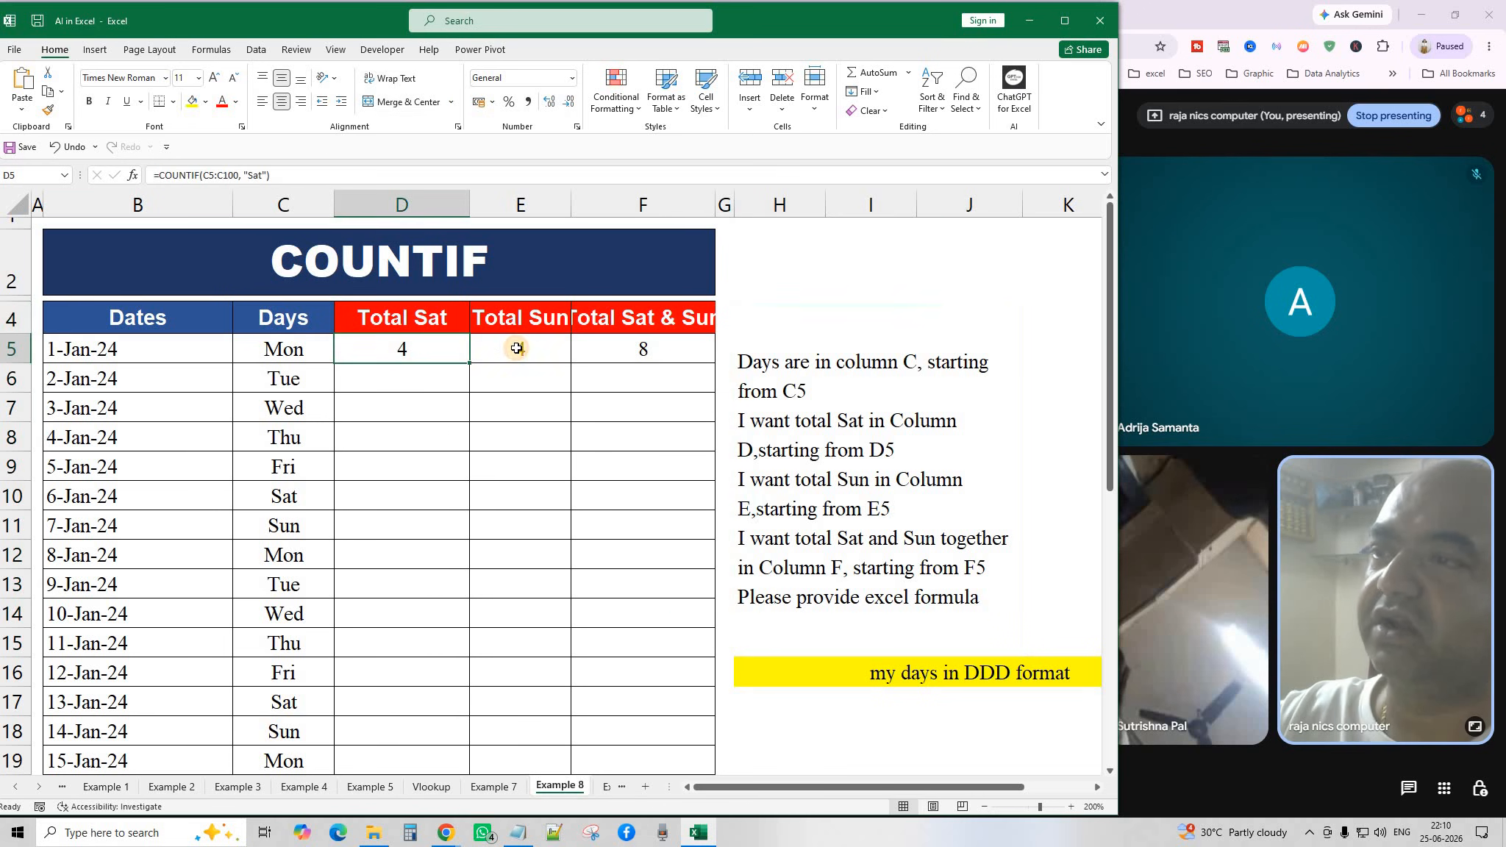
Switch to the Example 9 SUMIFS sheet and zoom out to 160% to fit the whole example.
left_click(599, 787)
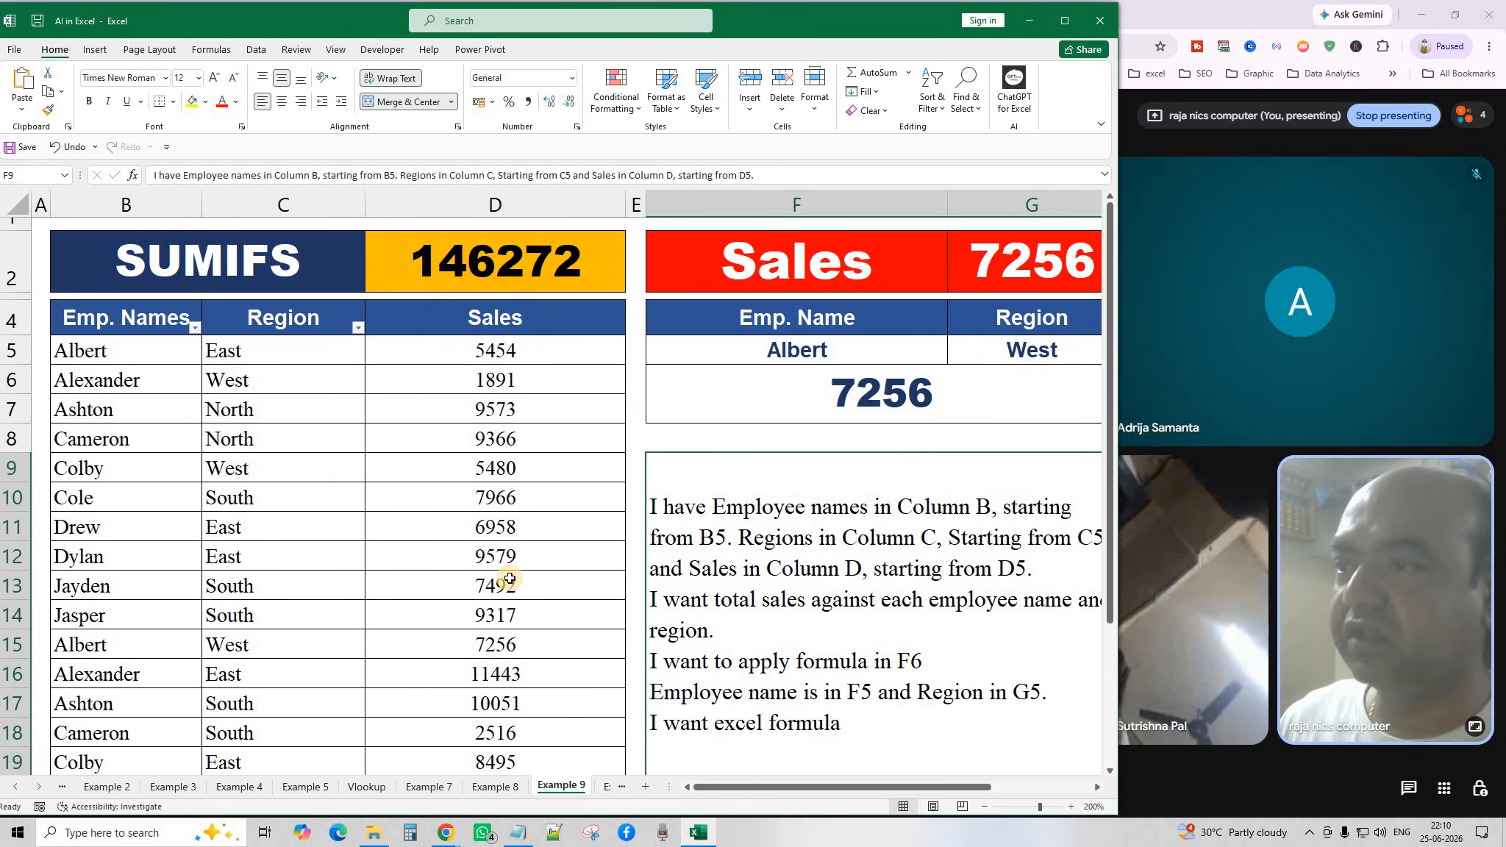
left_click(601, 791)
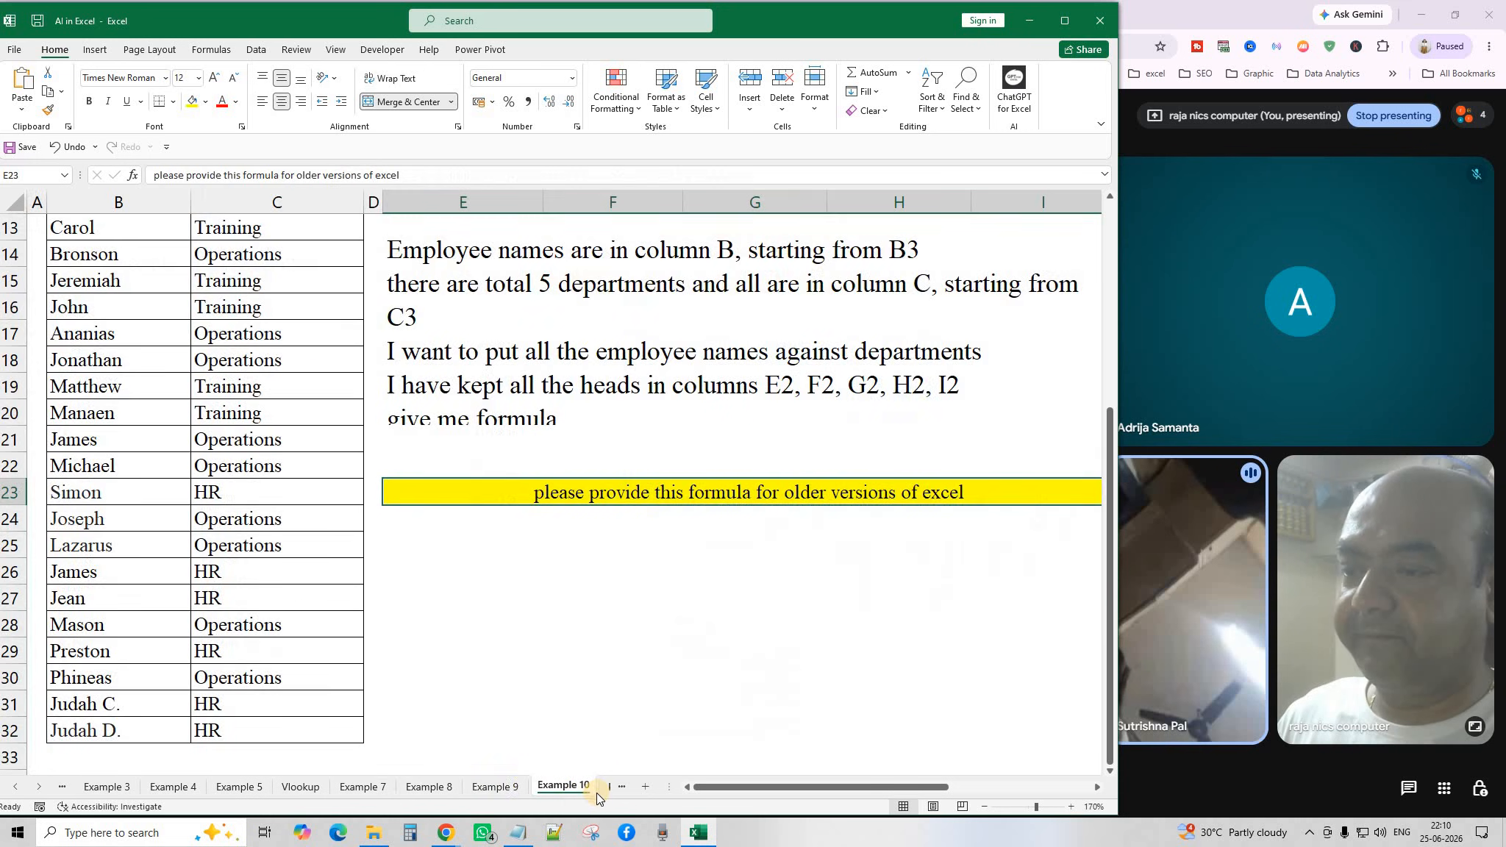
left_click(504, 787)
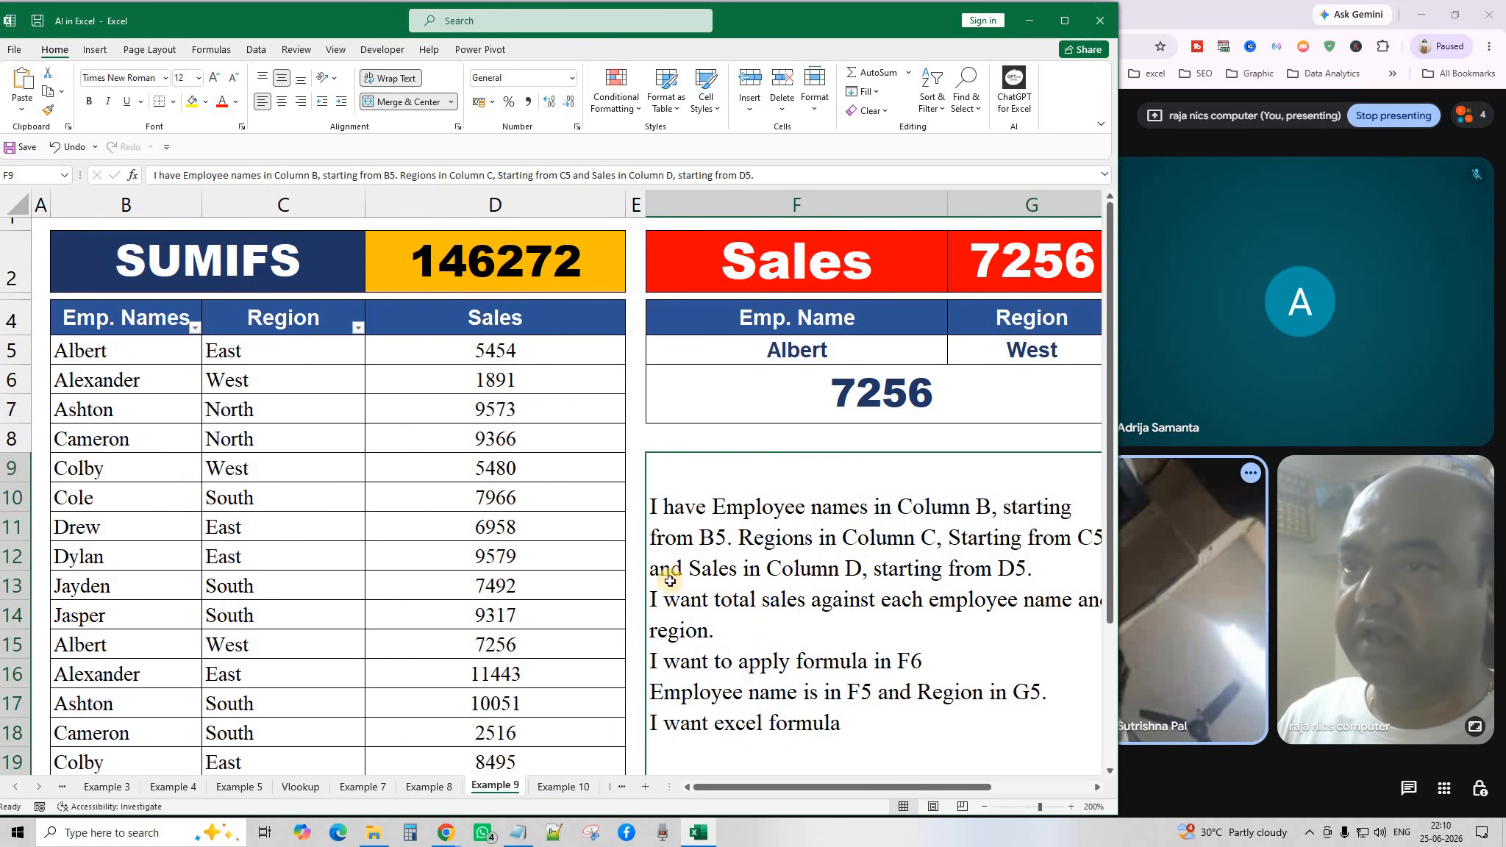
left_click(981, 809)
left_click(981, 809)
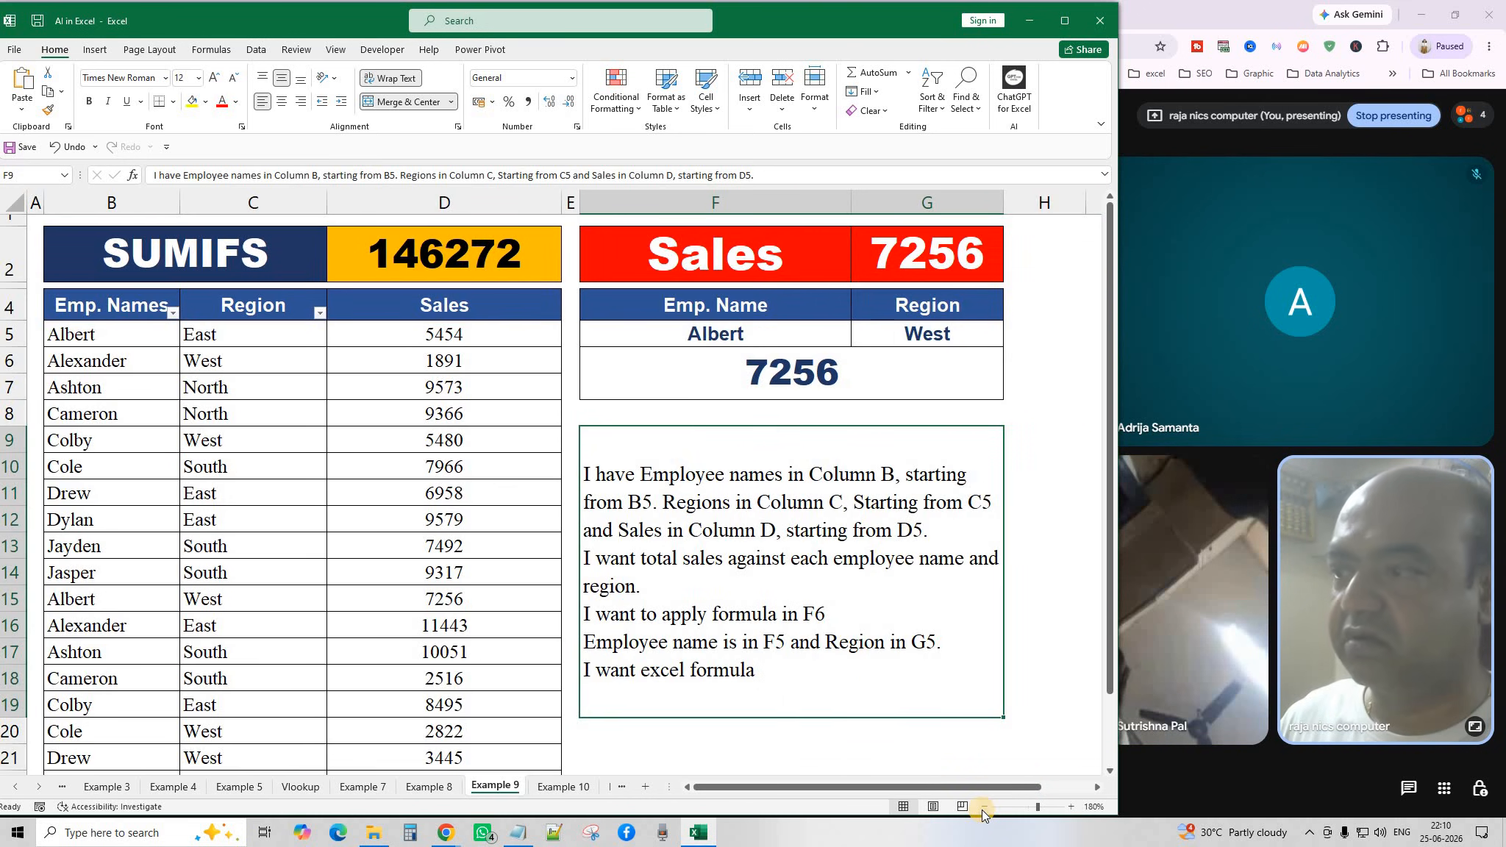
left_click(981, 810)
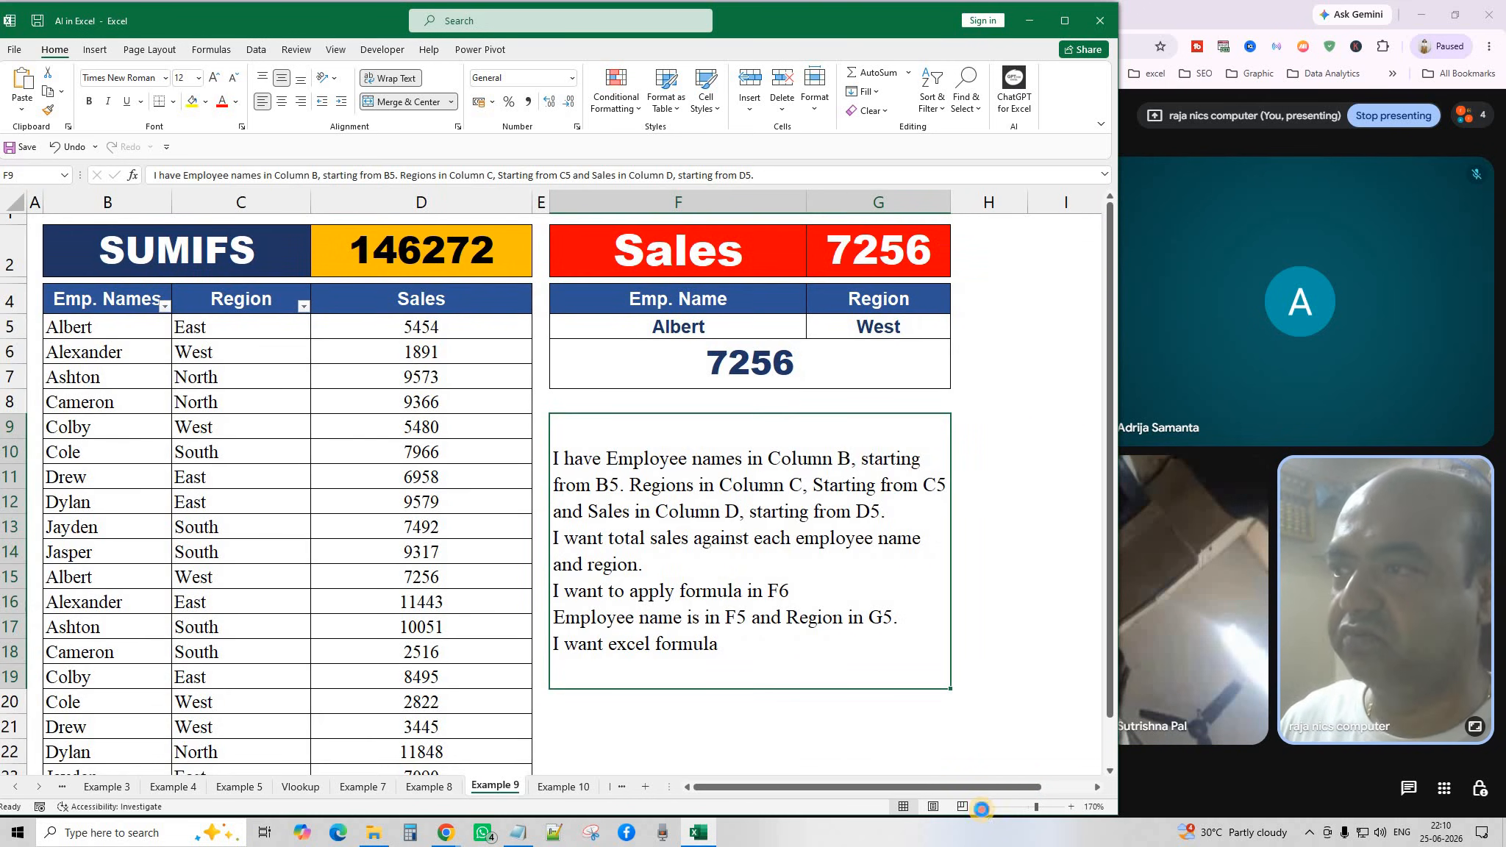
left_click(981, 810)
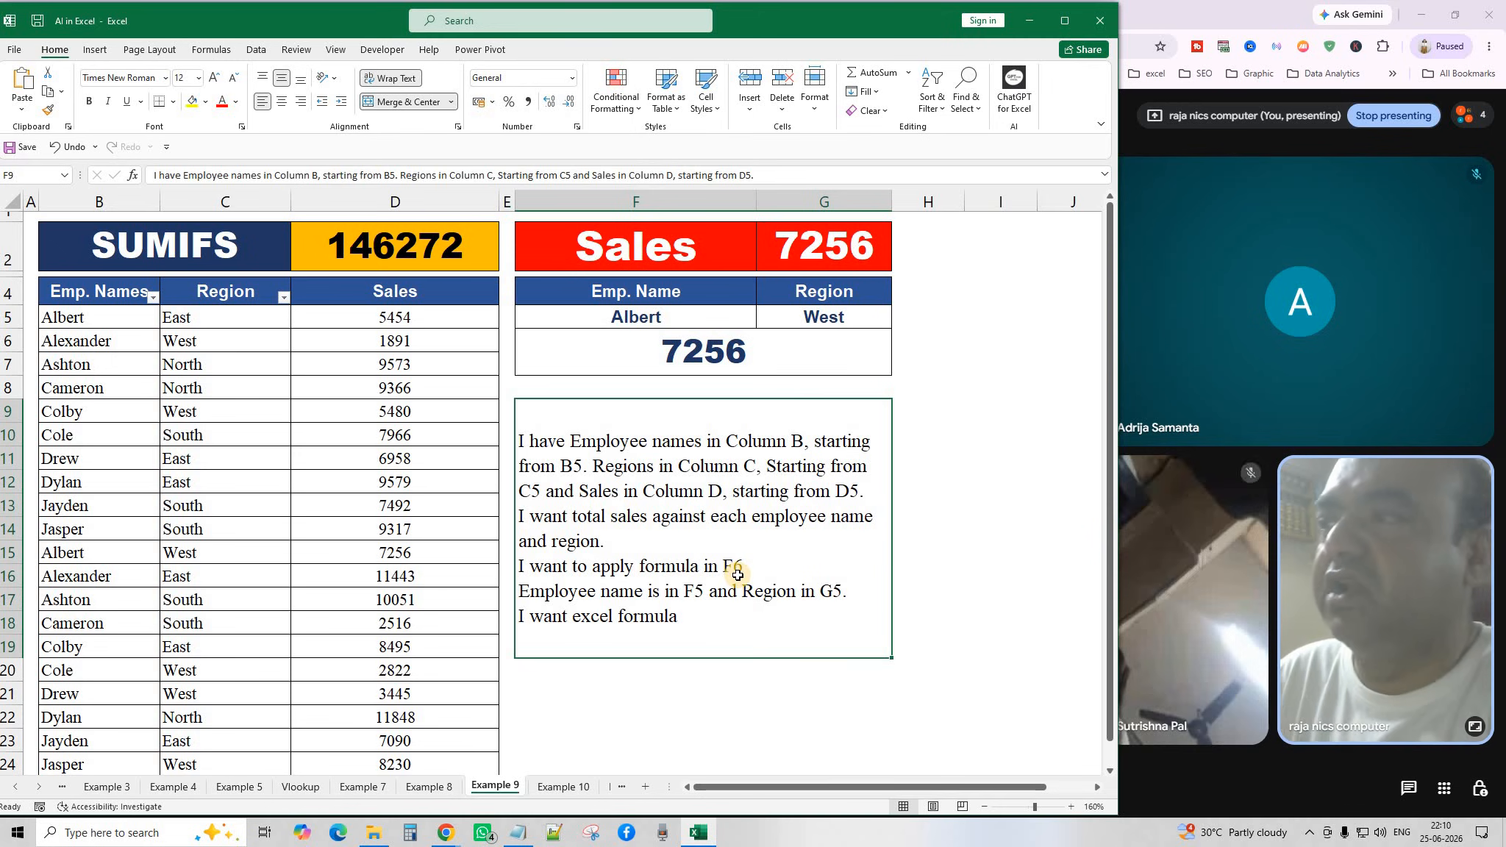
left_click(155, 299)
left_click(155, 299)
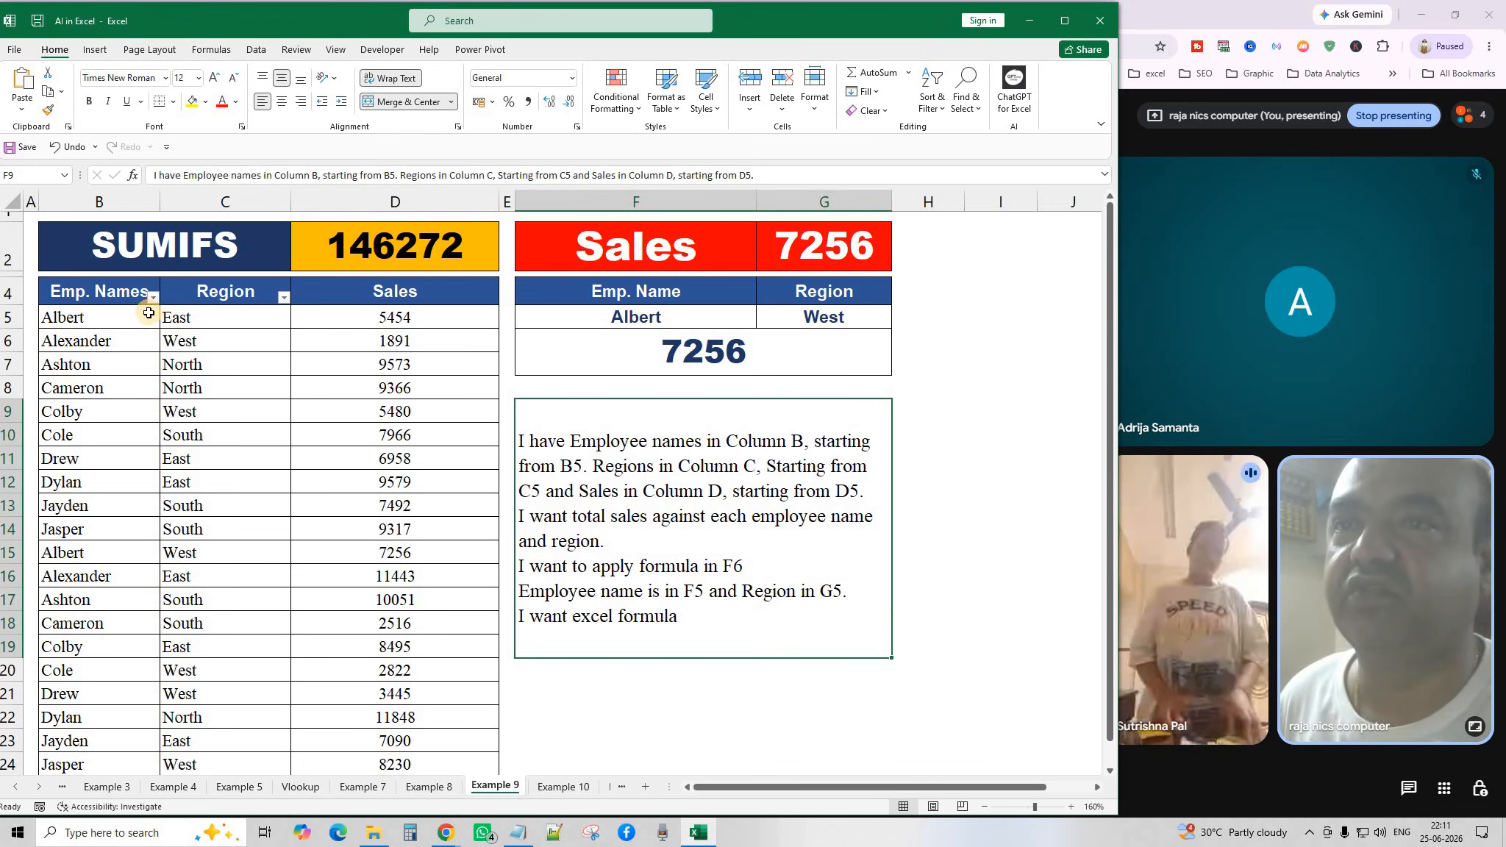
left_click(879, 390)
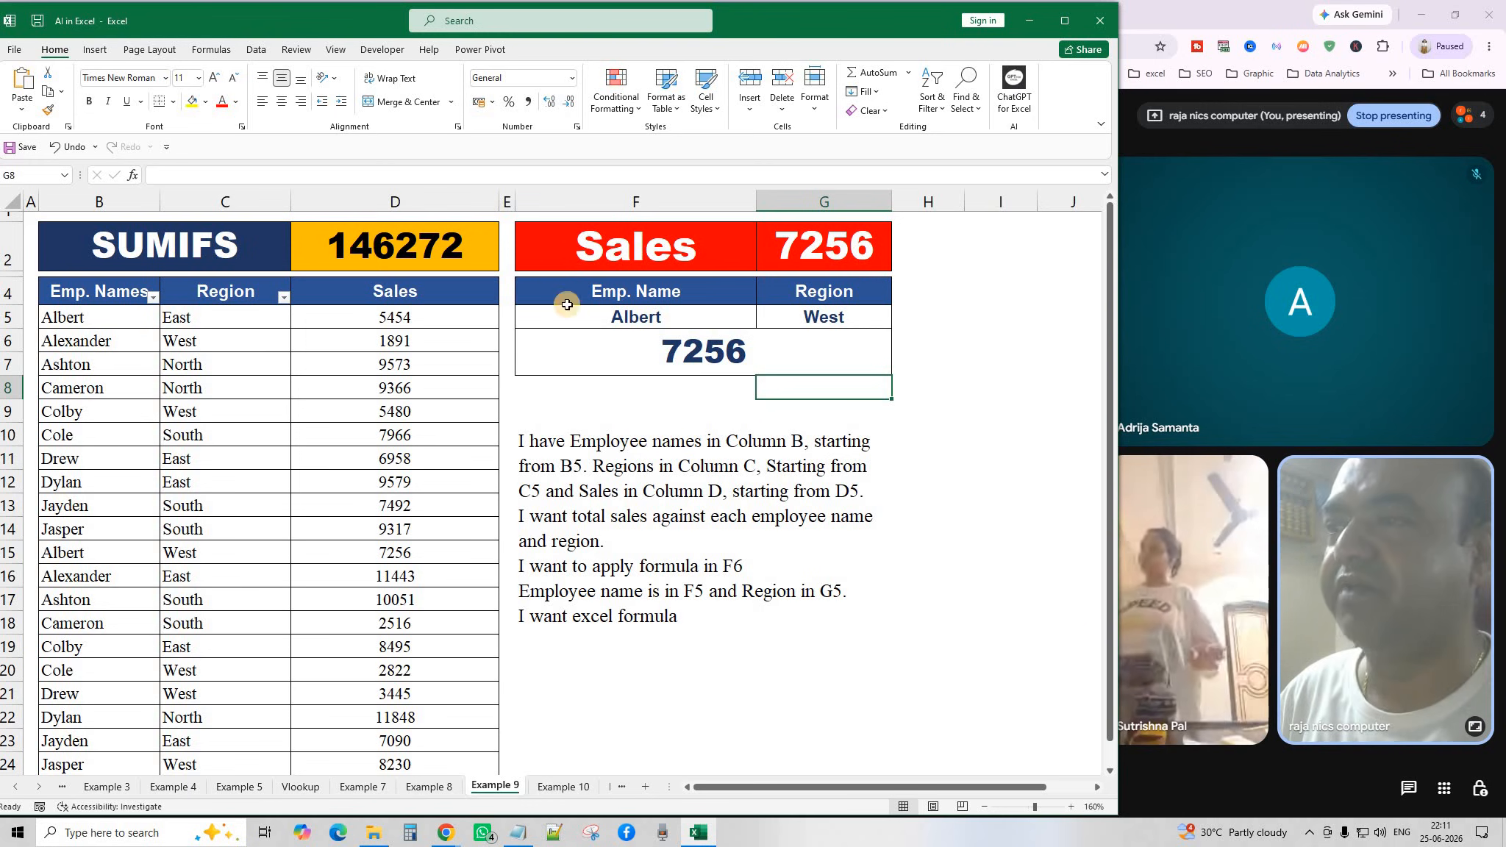
left_click(707, 644)
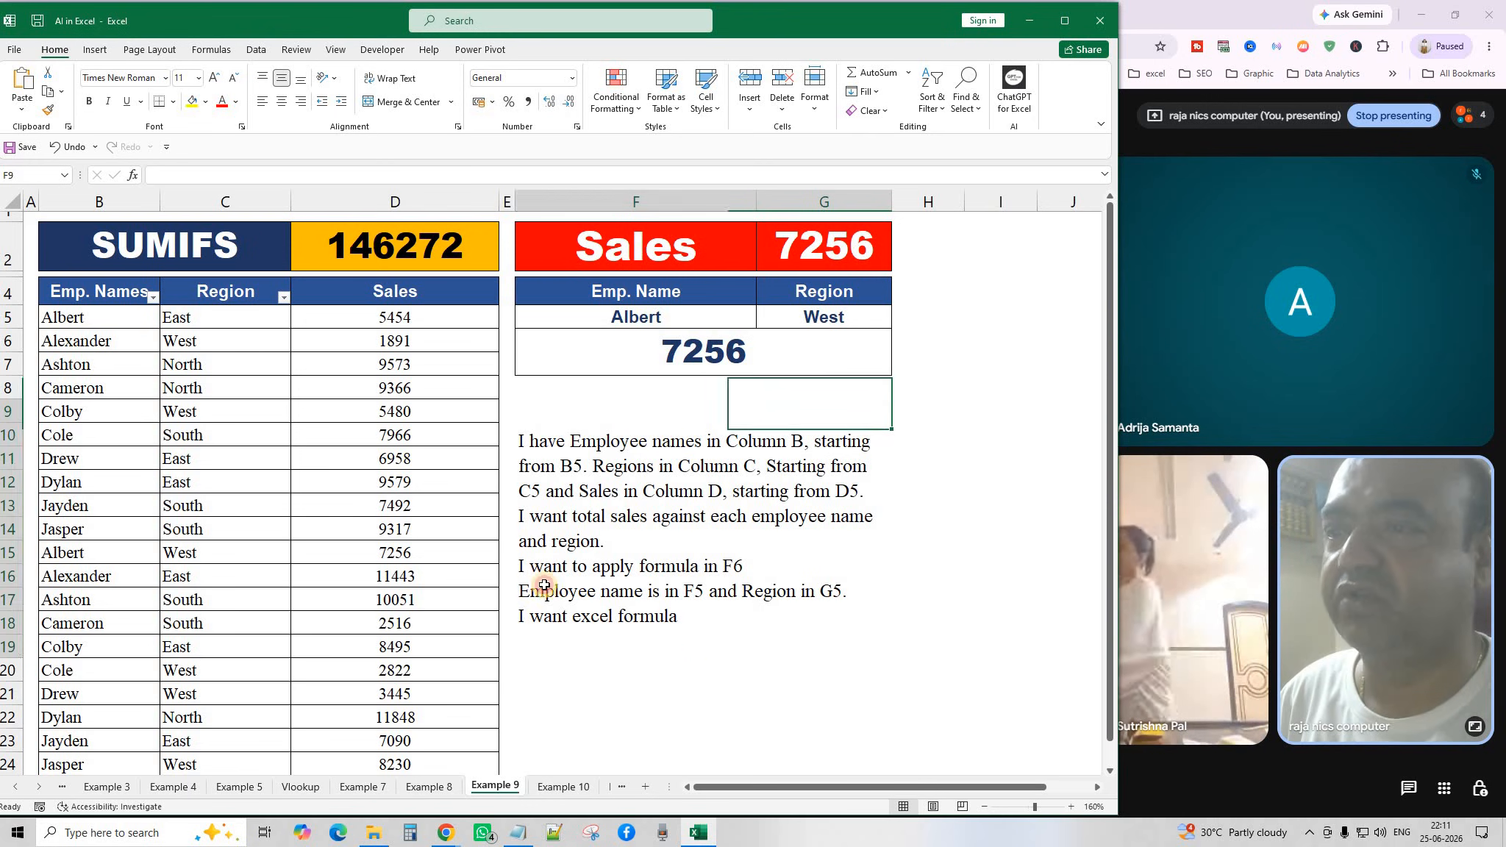
left_click(140, 321)
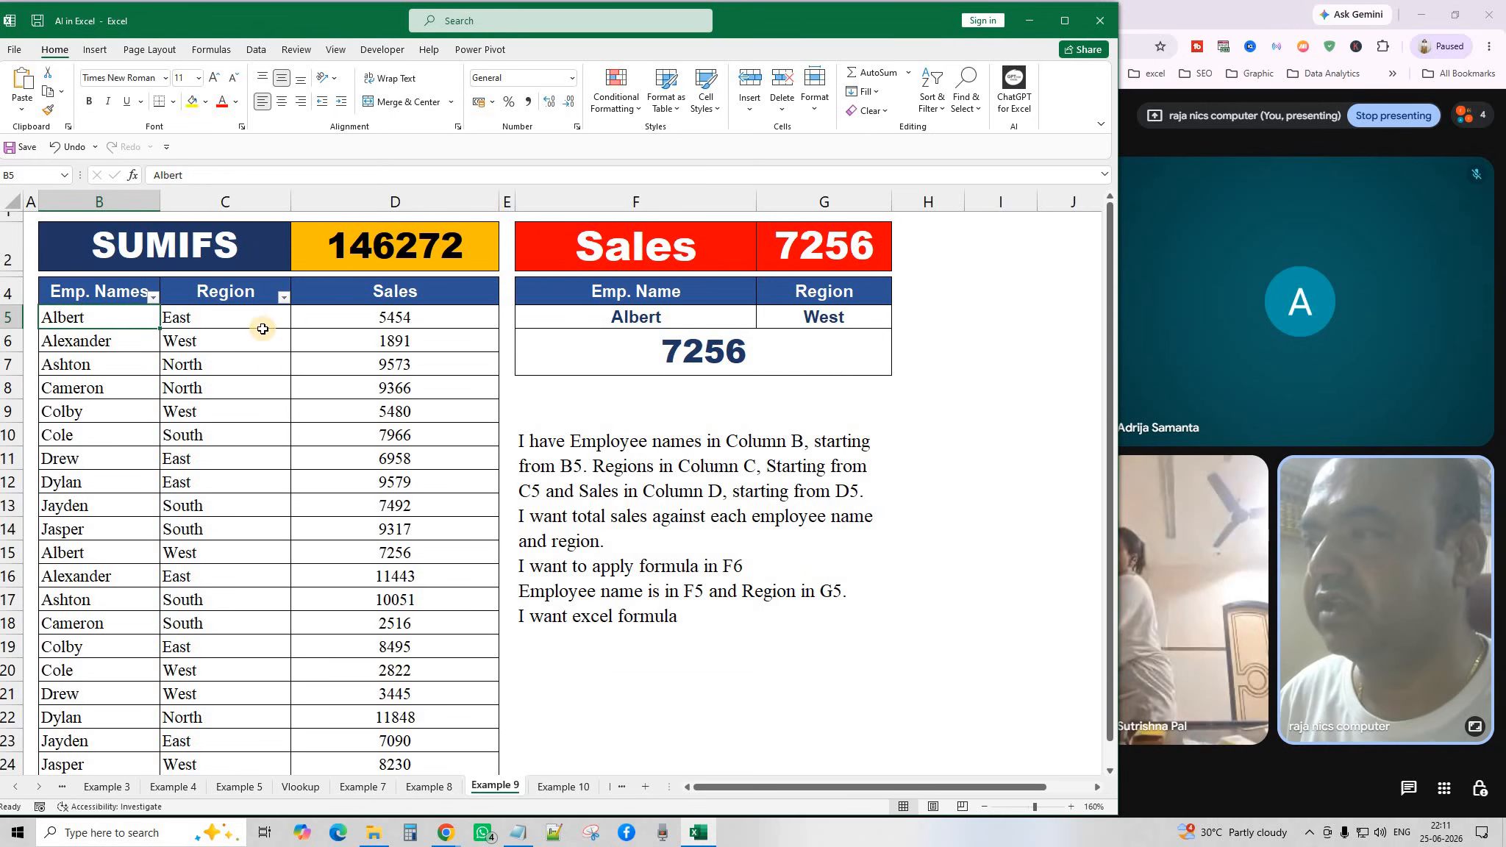
left_click(285, 296)
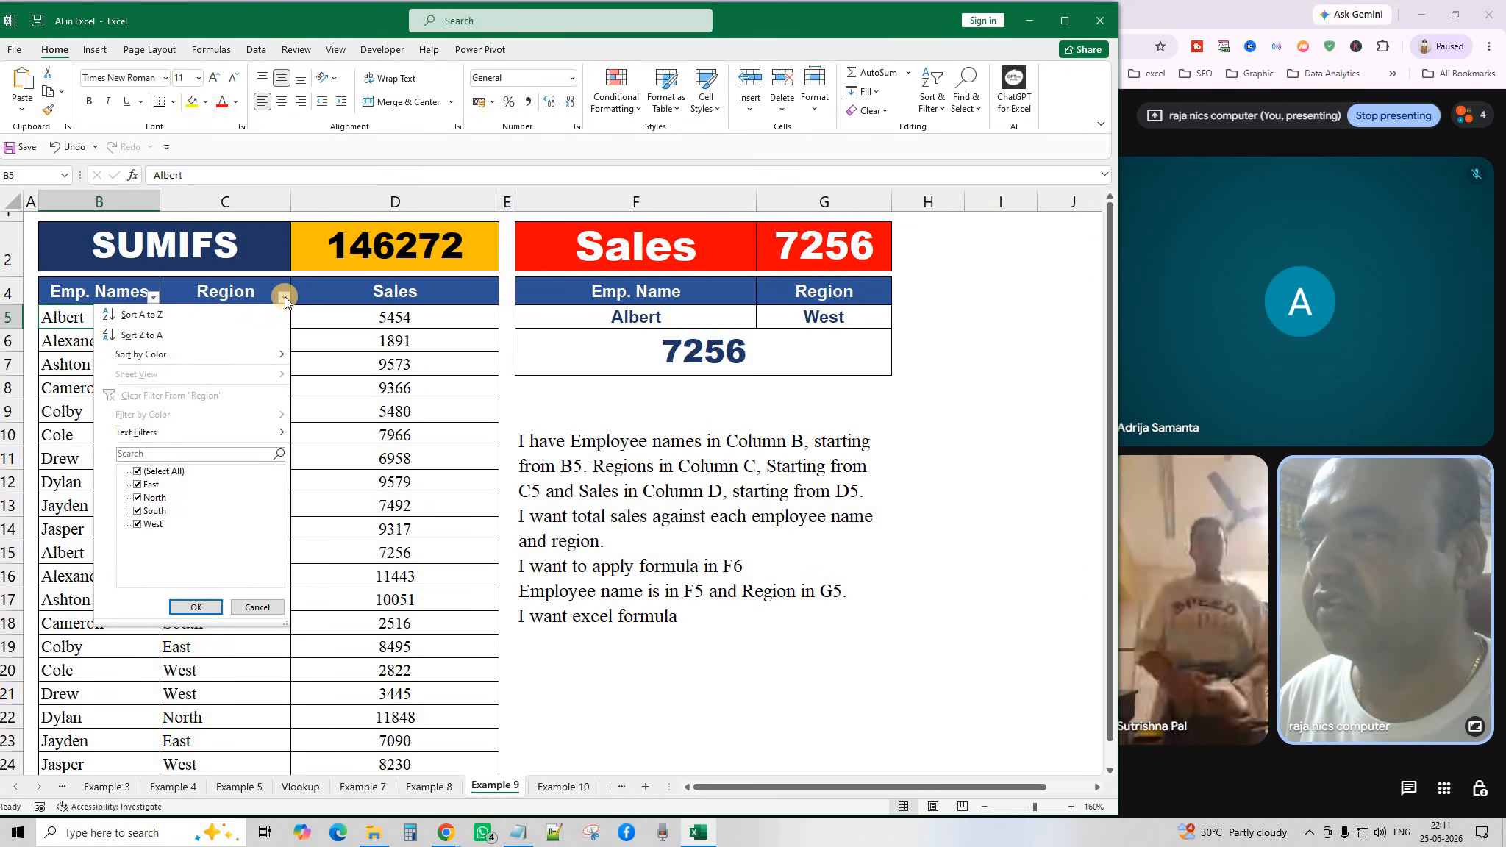
left_click(285, 296)
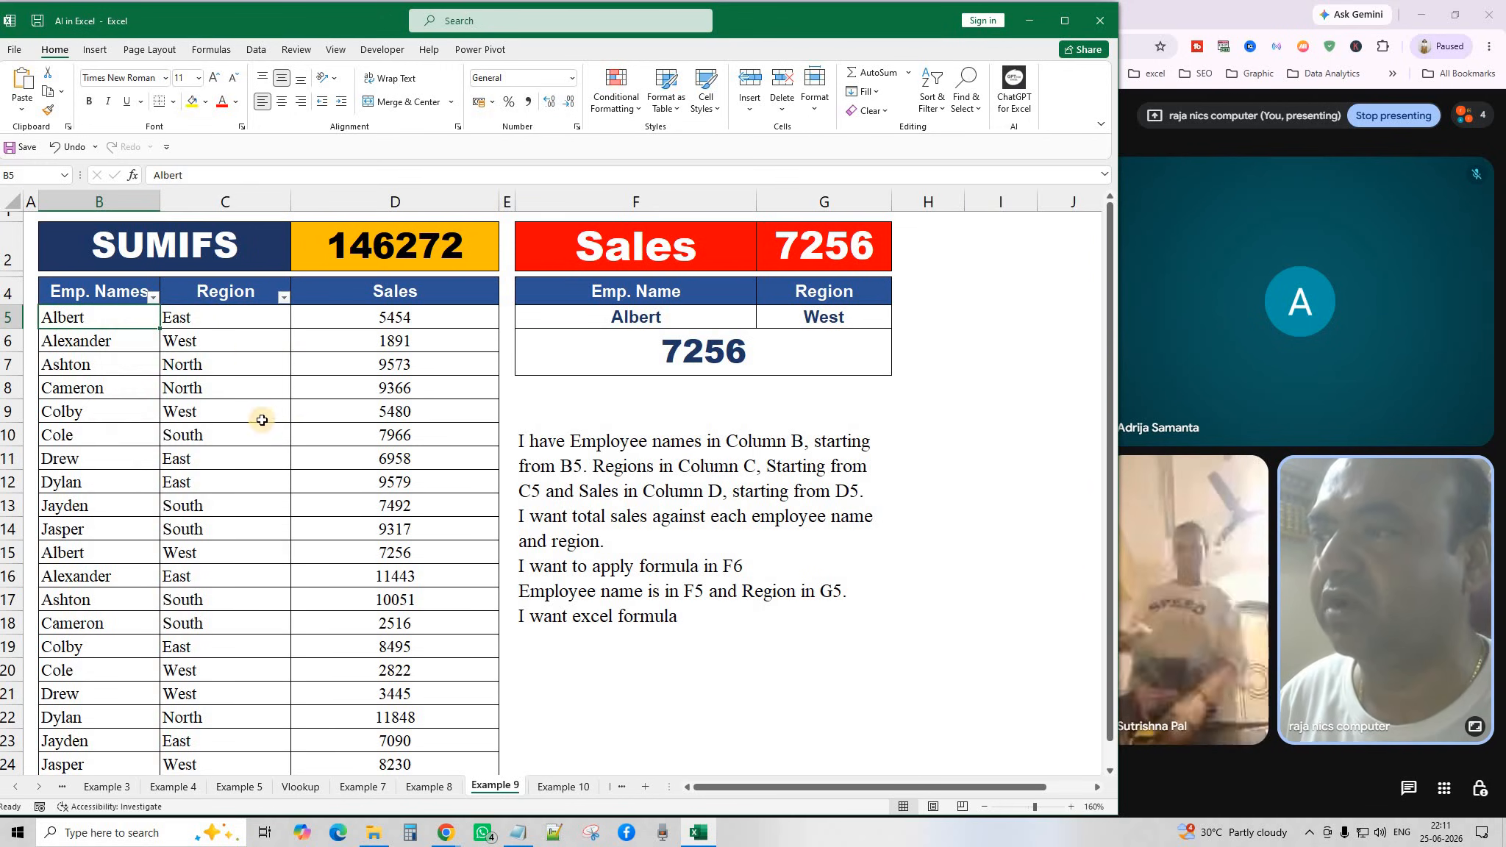
left_click(412, 321)
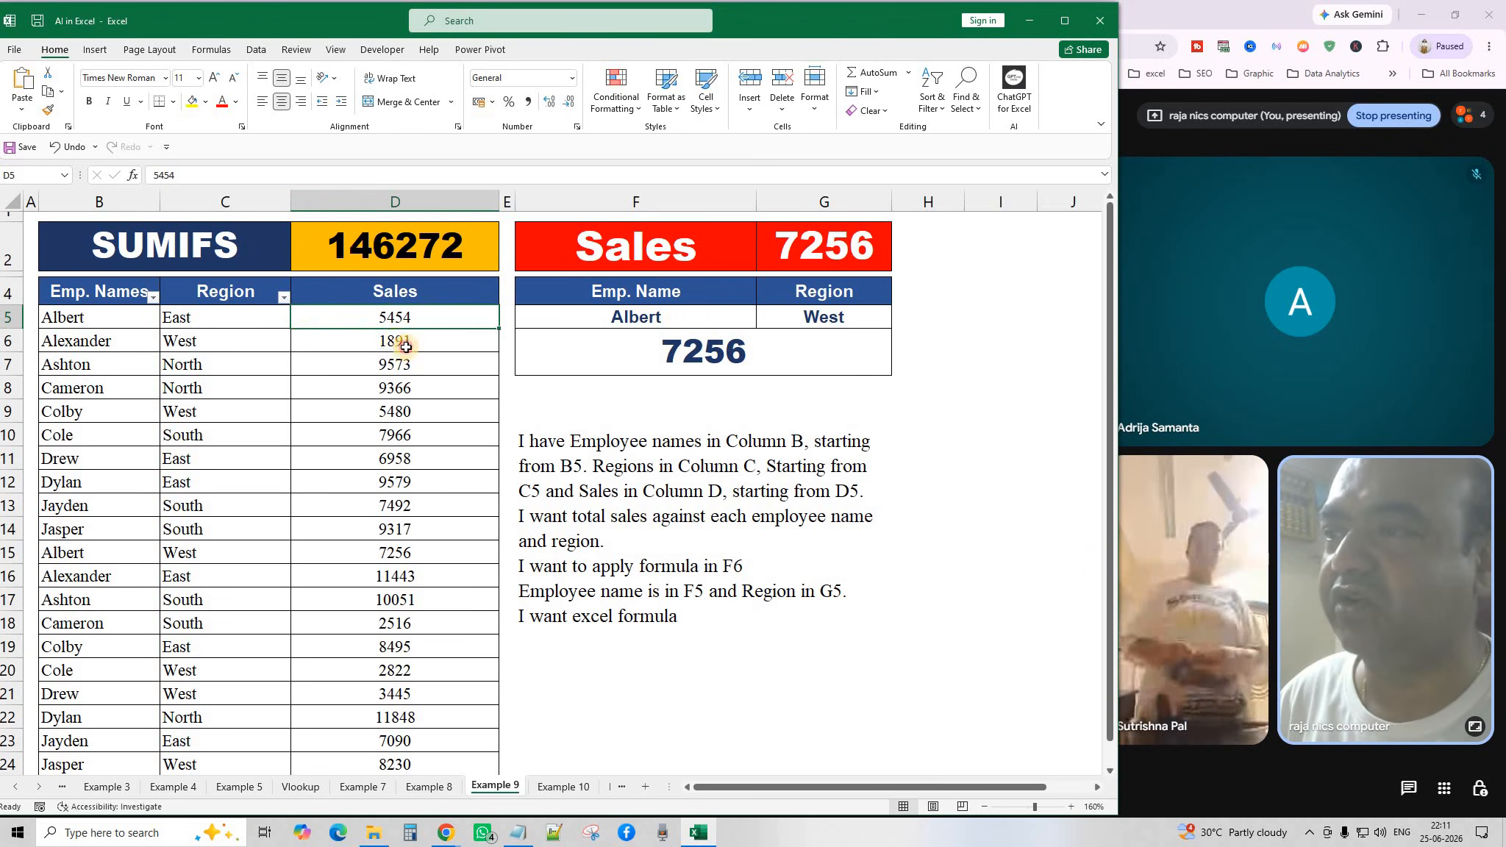
left_click(407, 345)
left_click(417, 318)
left_click_drag(416, 343, 412, 372)
left_click(412, 394)
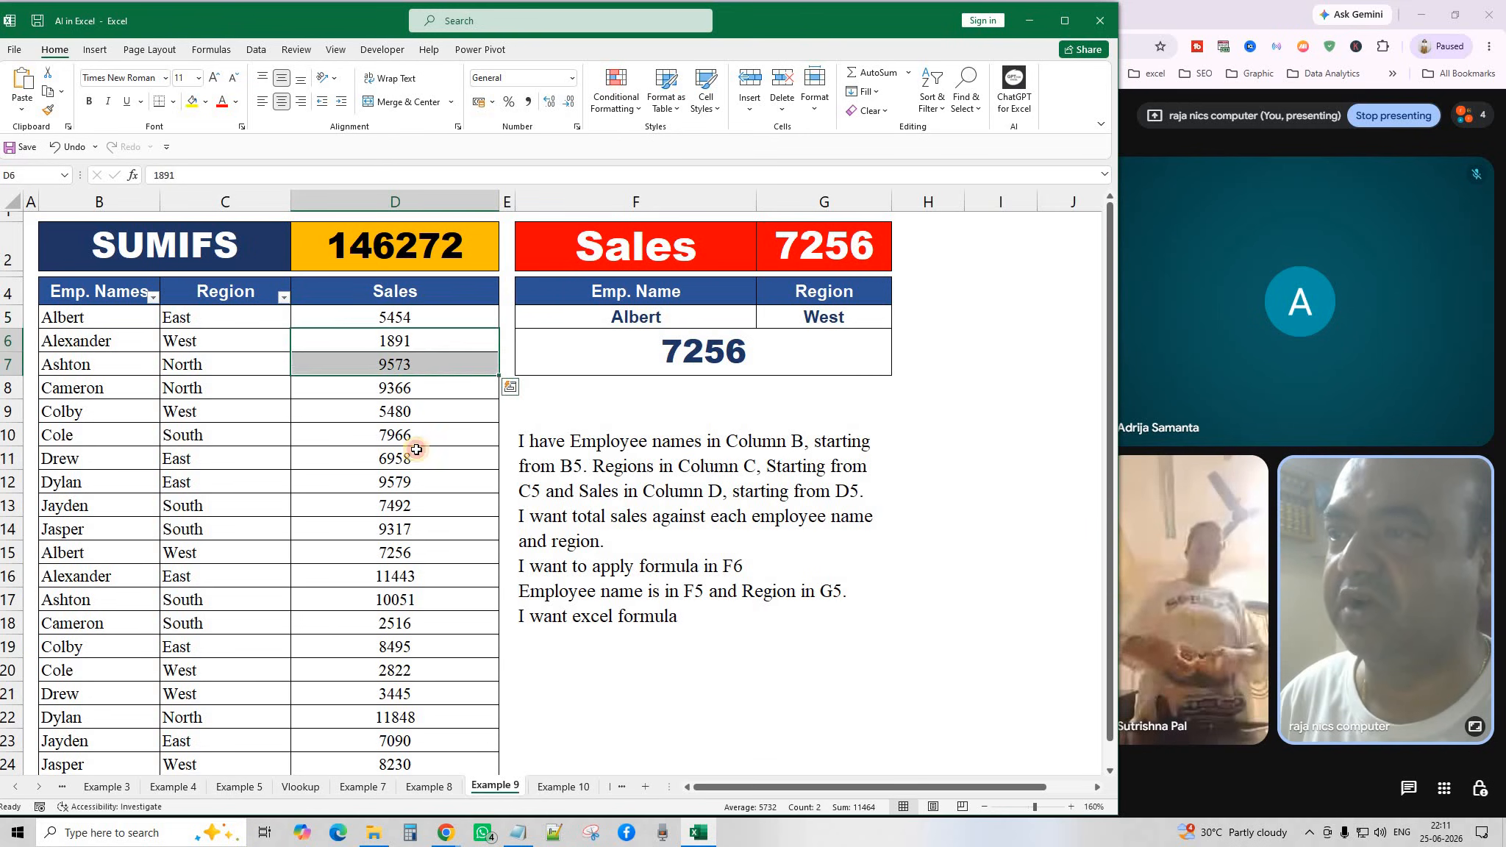
left_click(418, 474)
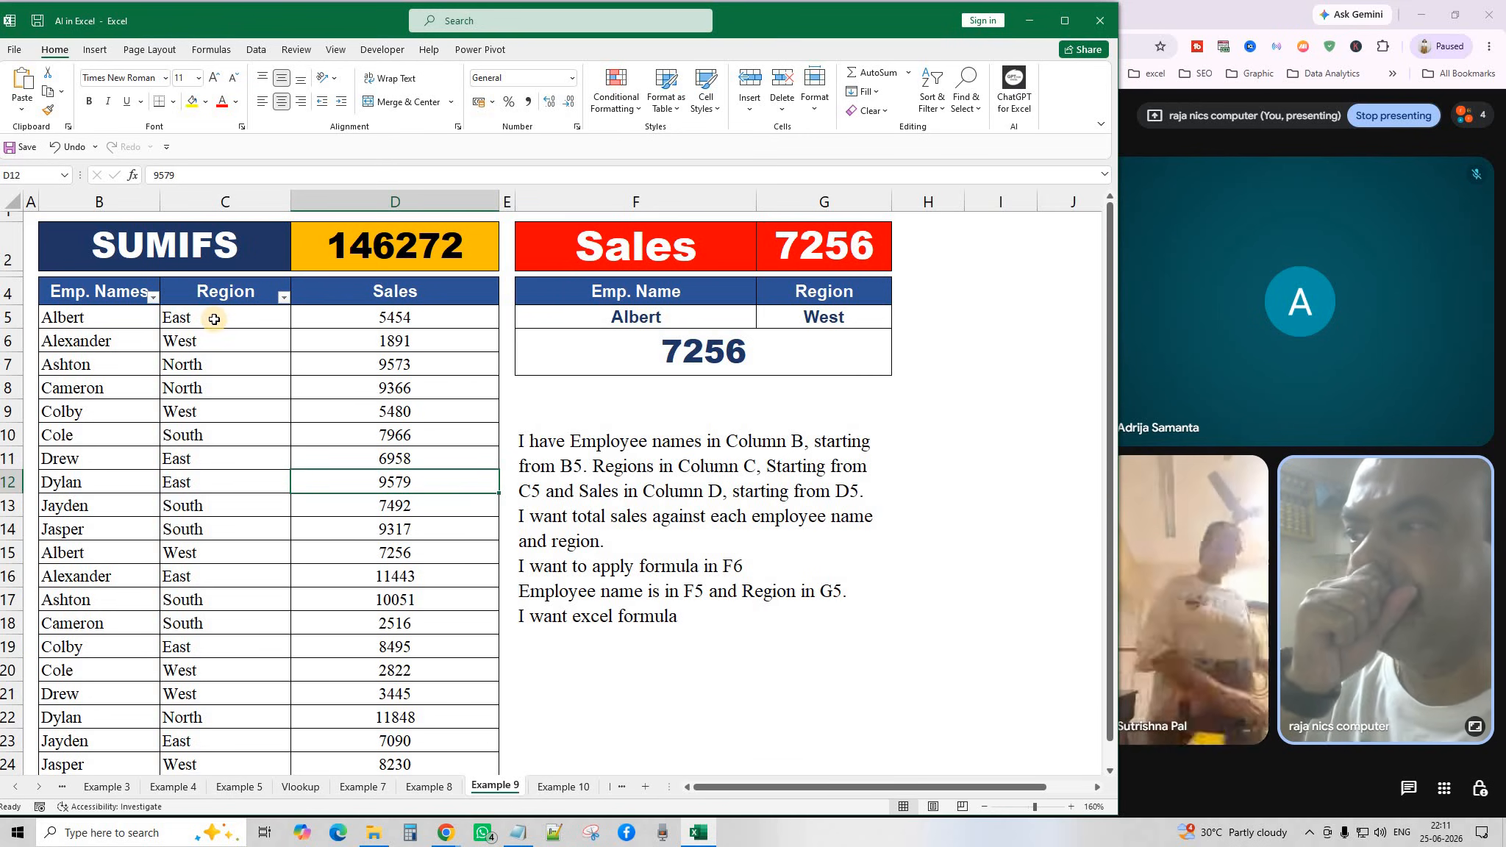
left_click(285, 297)
left_click(160, 473)
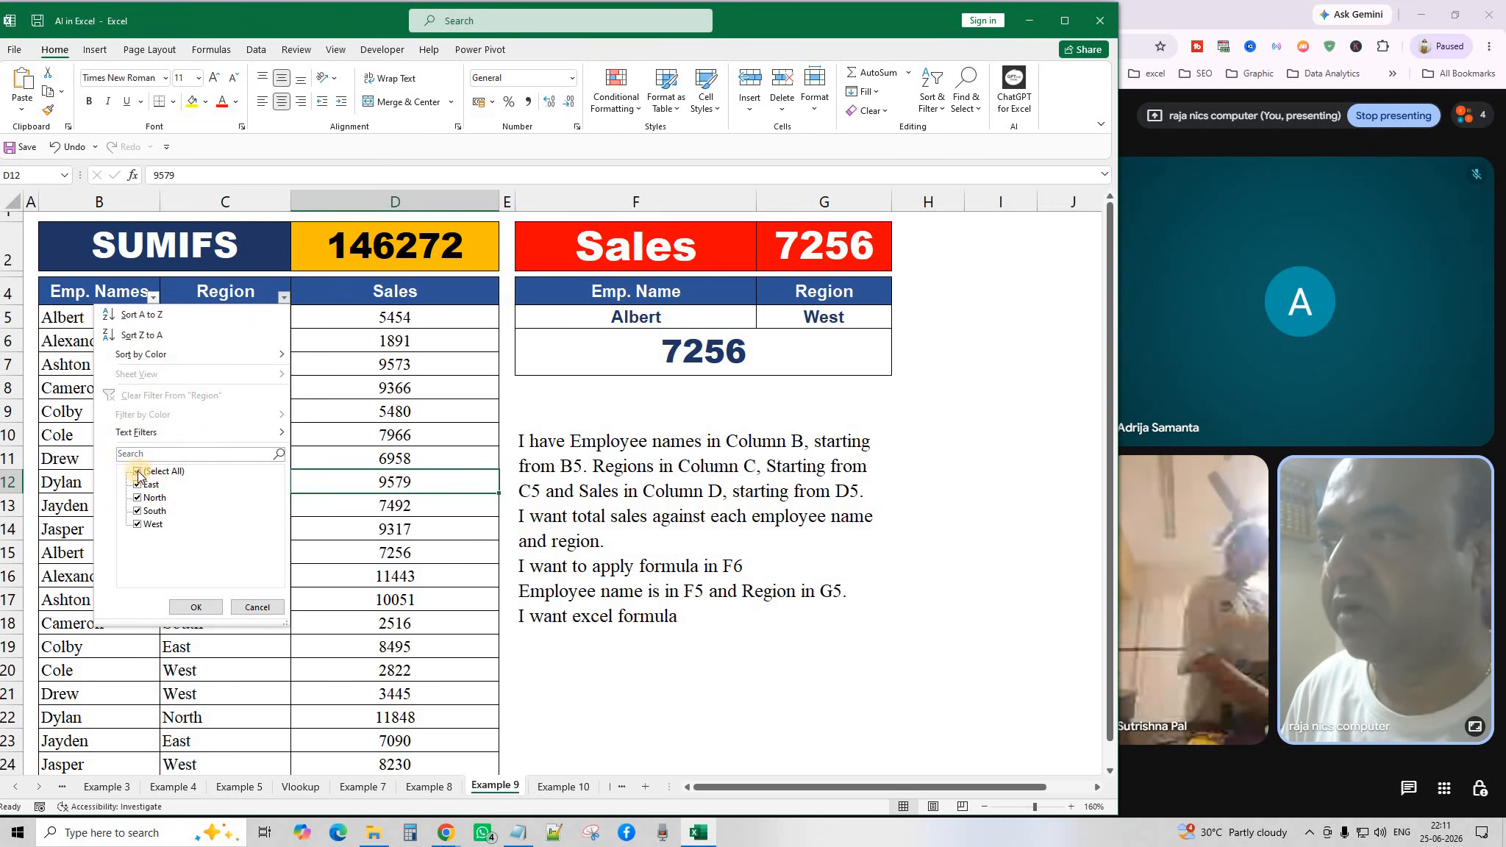
left_click(138, 486)
left_click(194, 607)
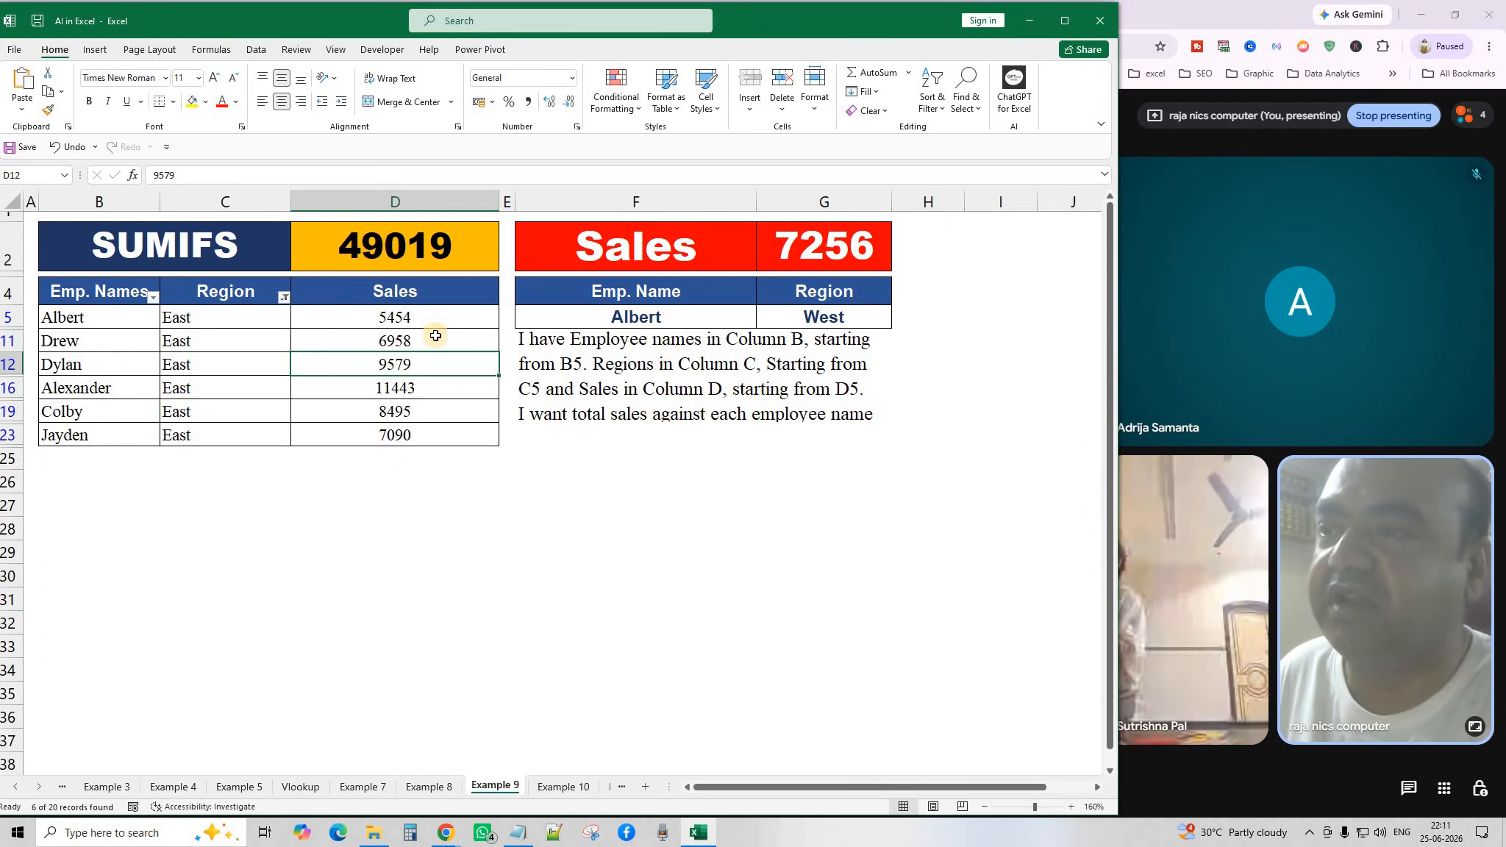
left_click(284, 297)
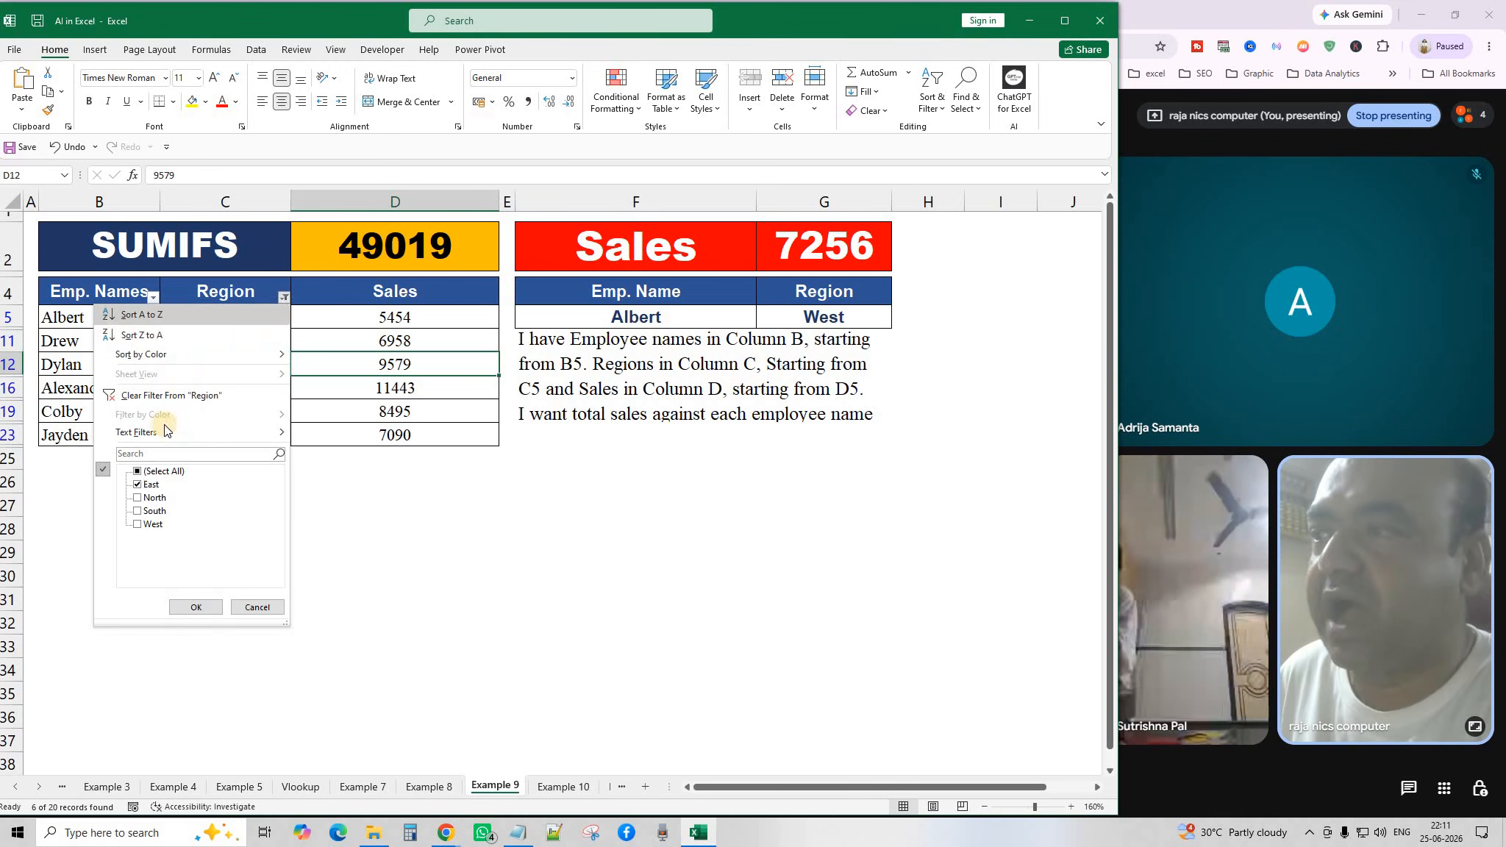
left_click(138, 472)
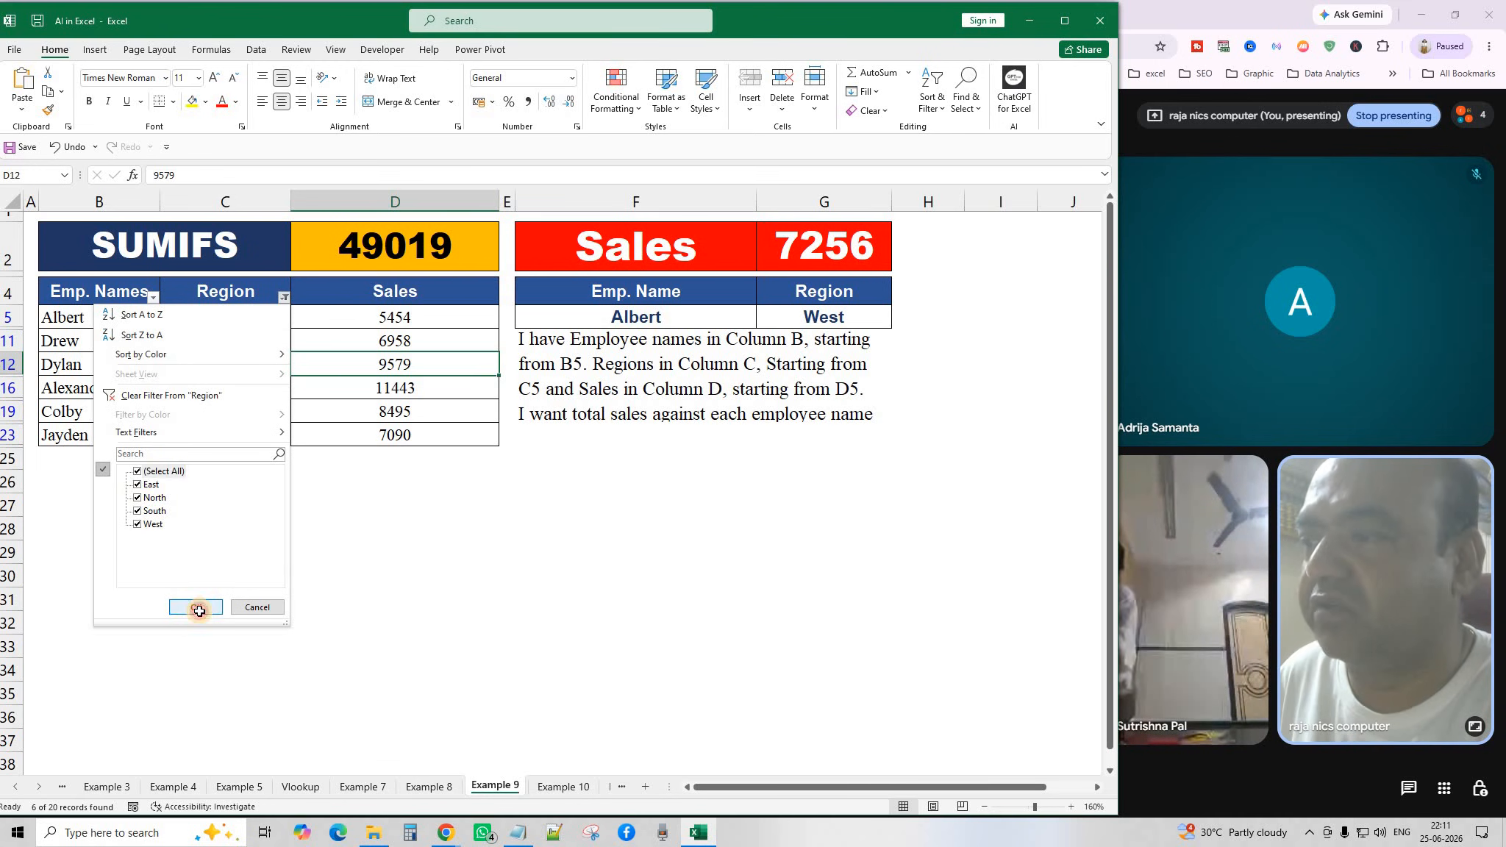
left_click(196, 607)
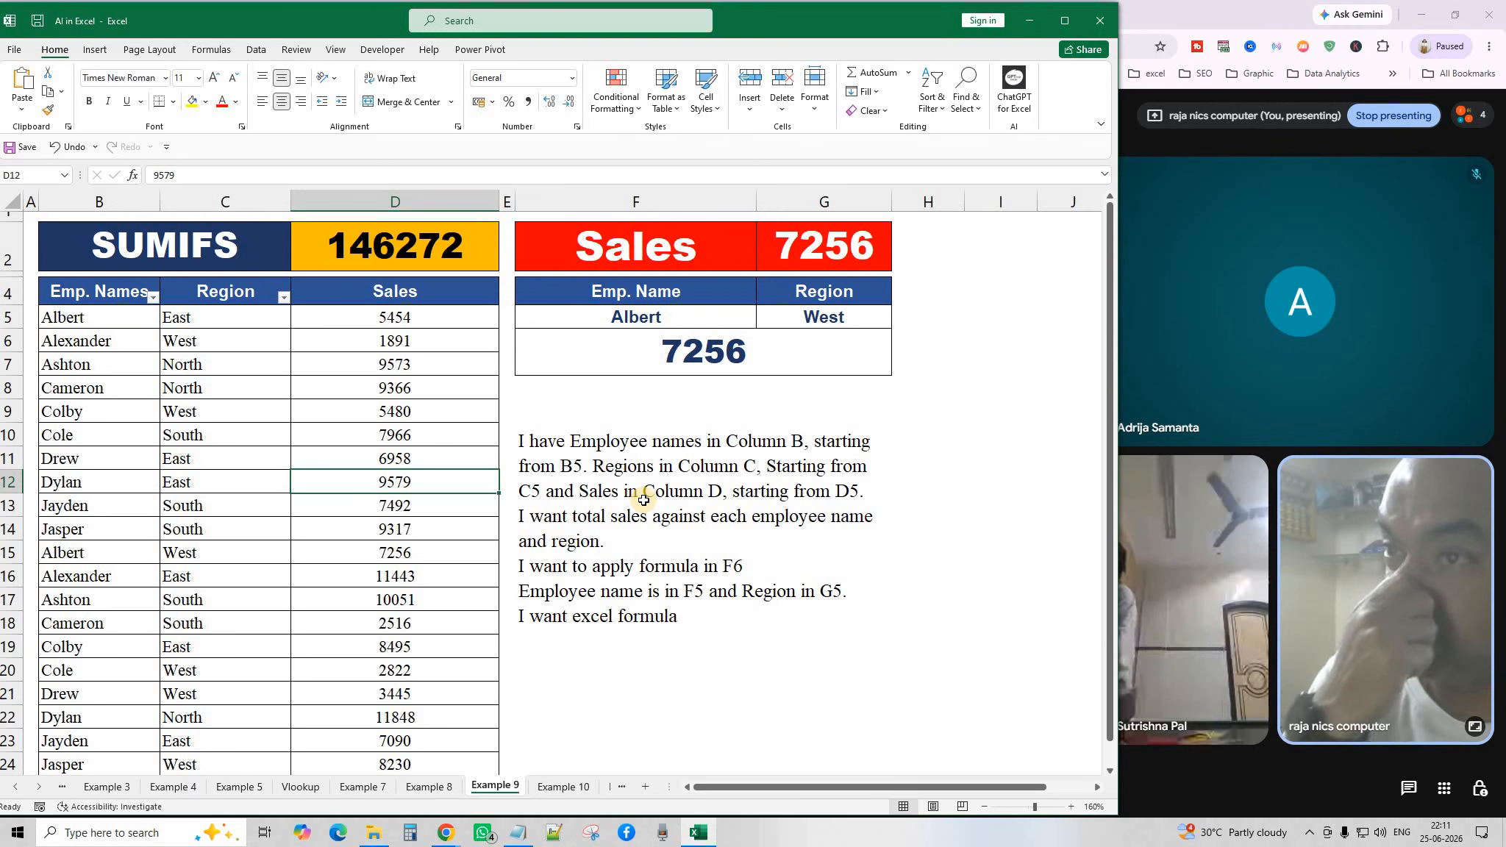
left_click(644, 291)
left_click(645, 322)
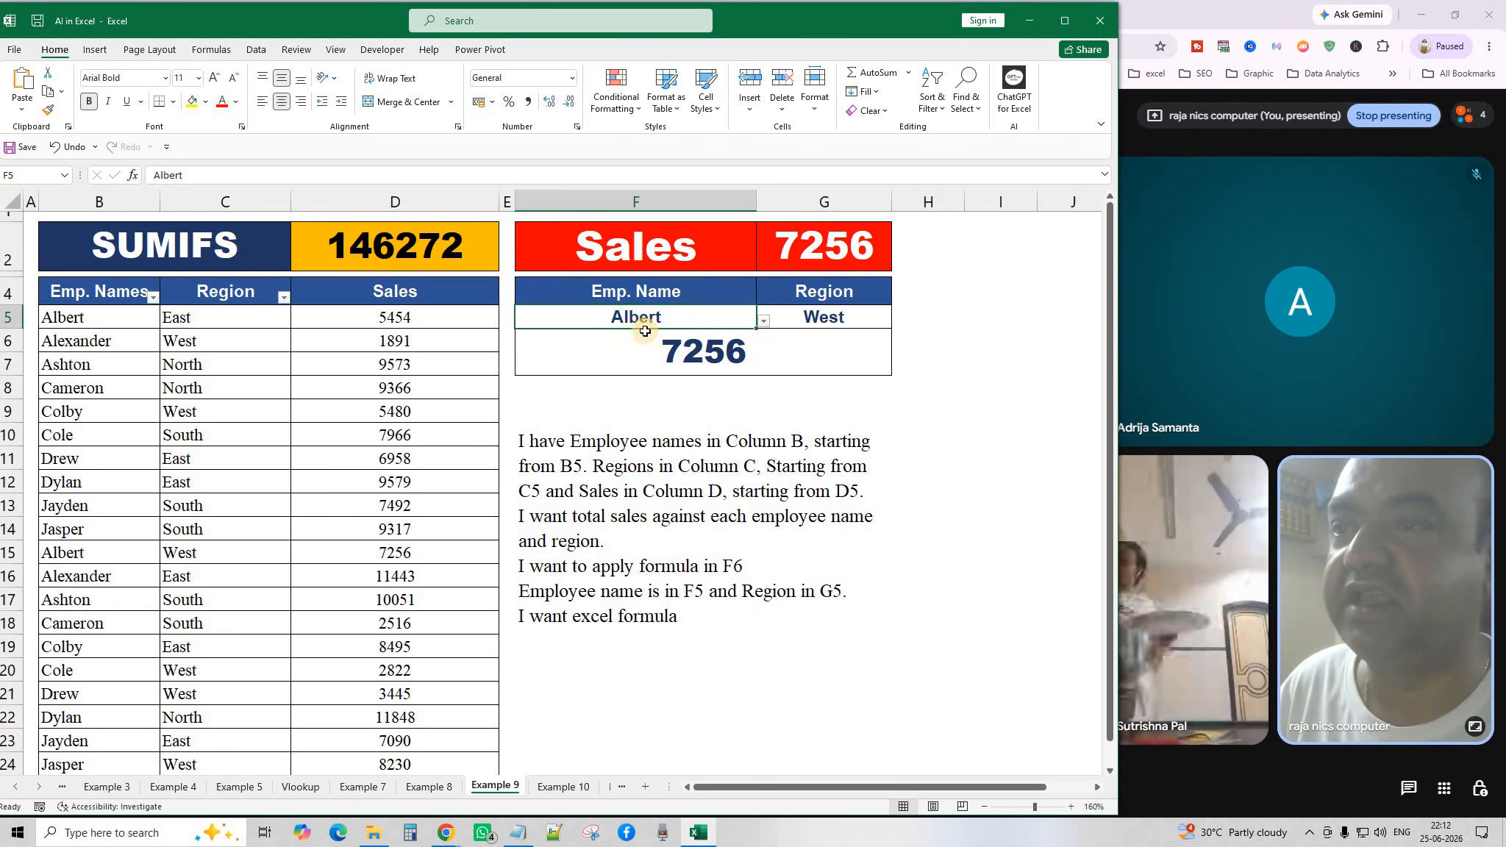
left_click(764, 320)
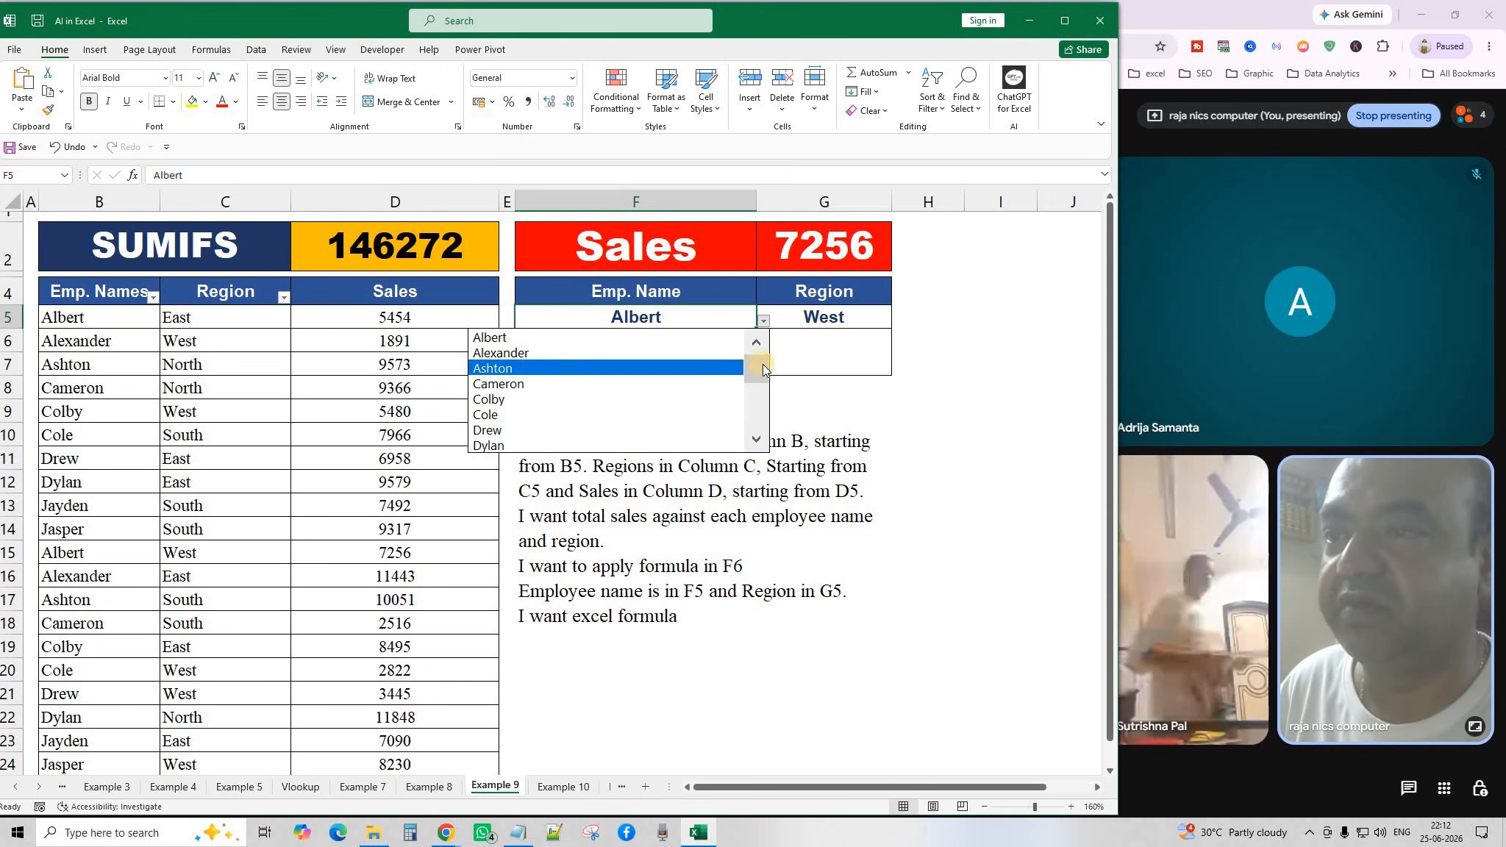
mouse_move(763, 363)
left_mouse_down()
mouse_move(765, 421)
mouse_move(763, 401)
left_mouse_up()
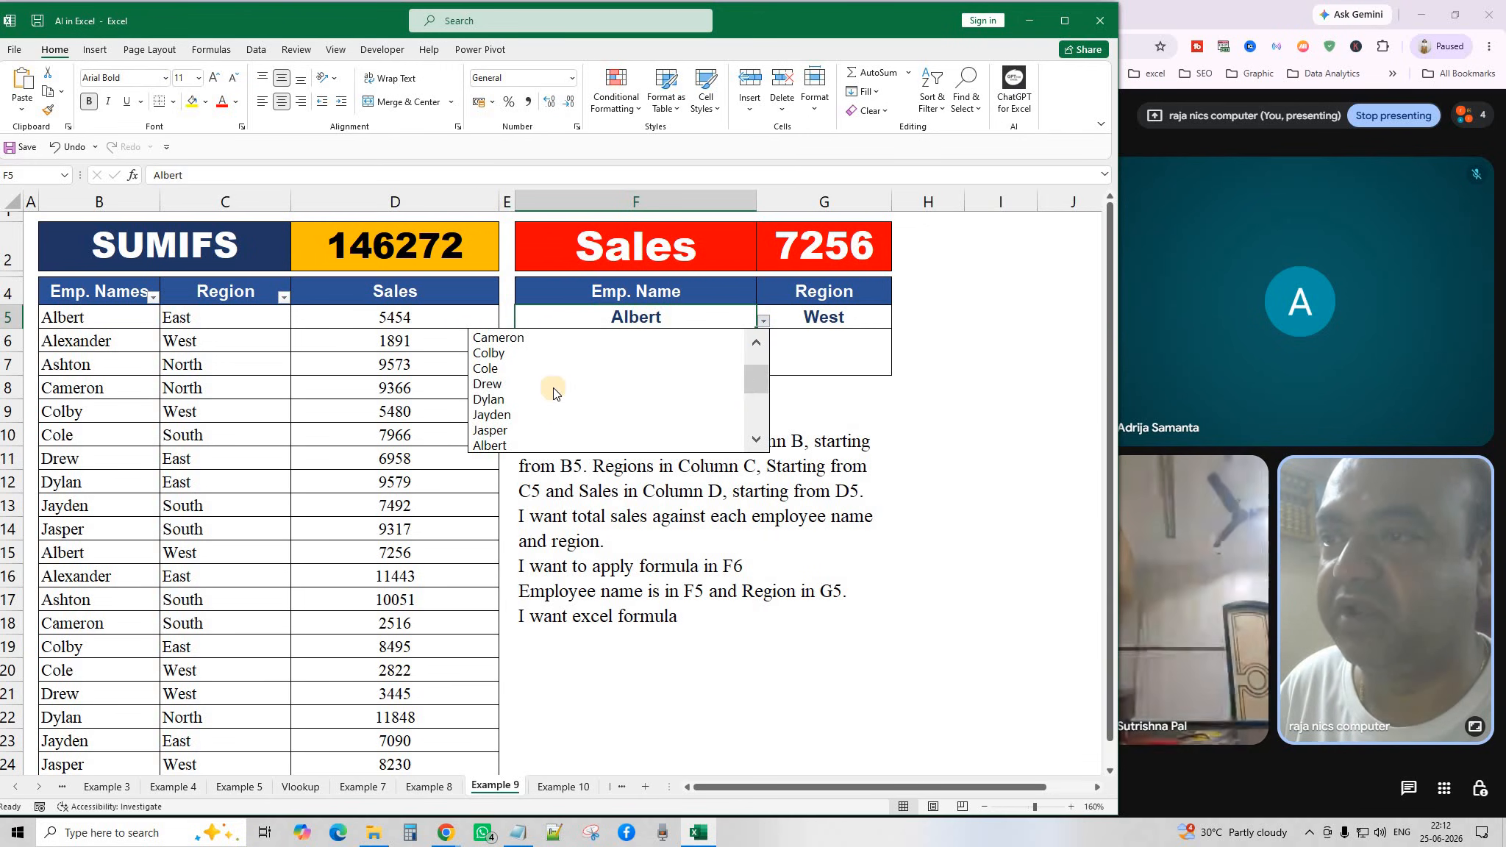
left_click(558, 388)
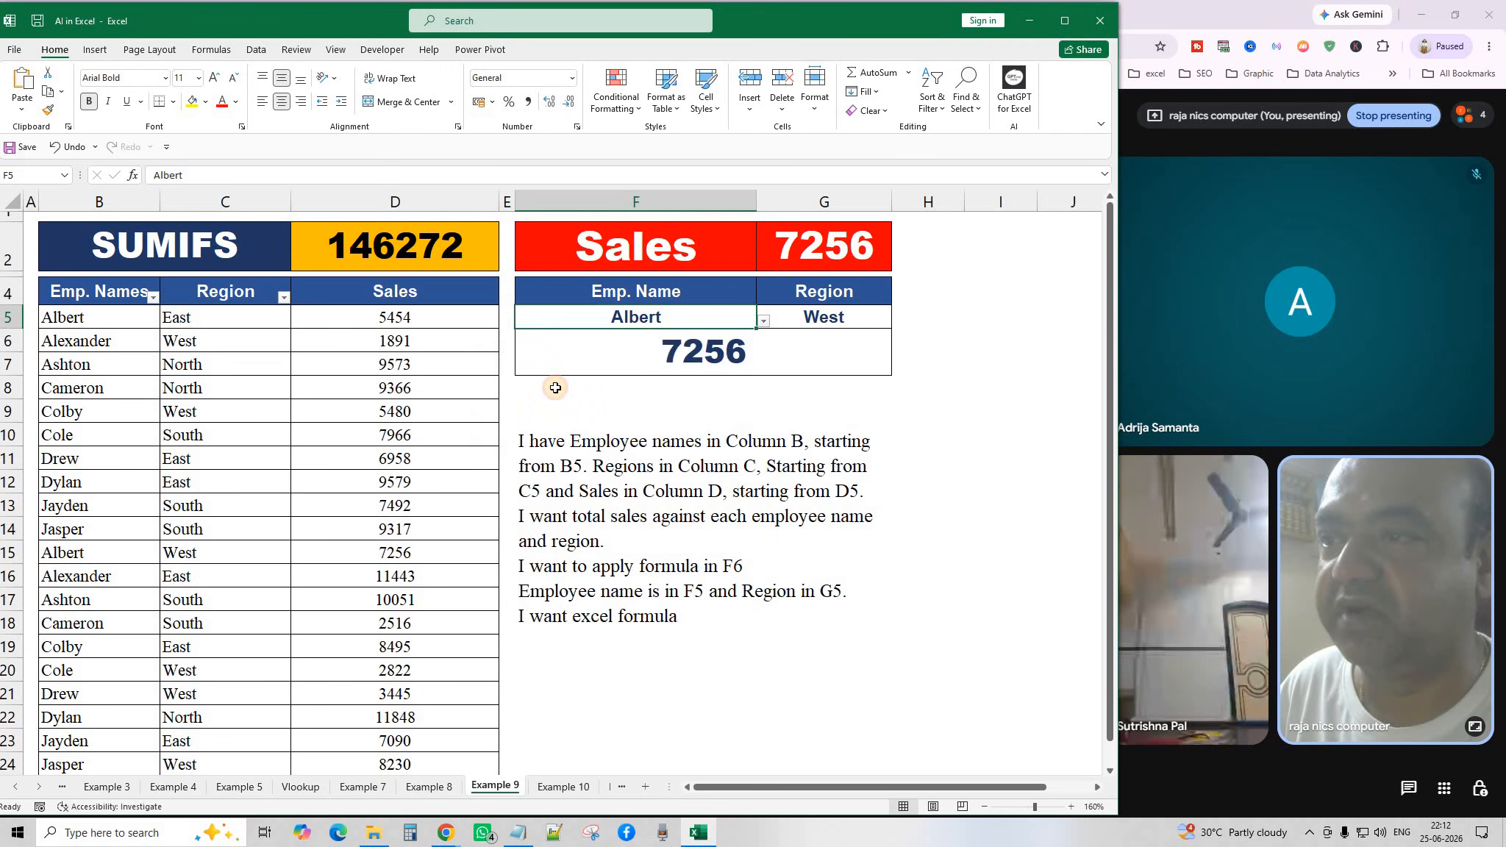
left_click(764, 321)
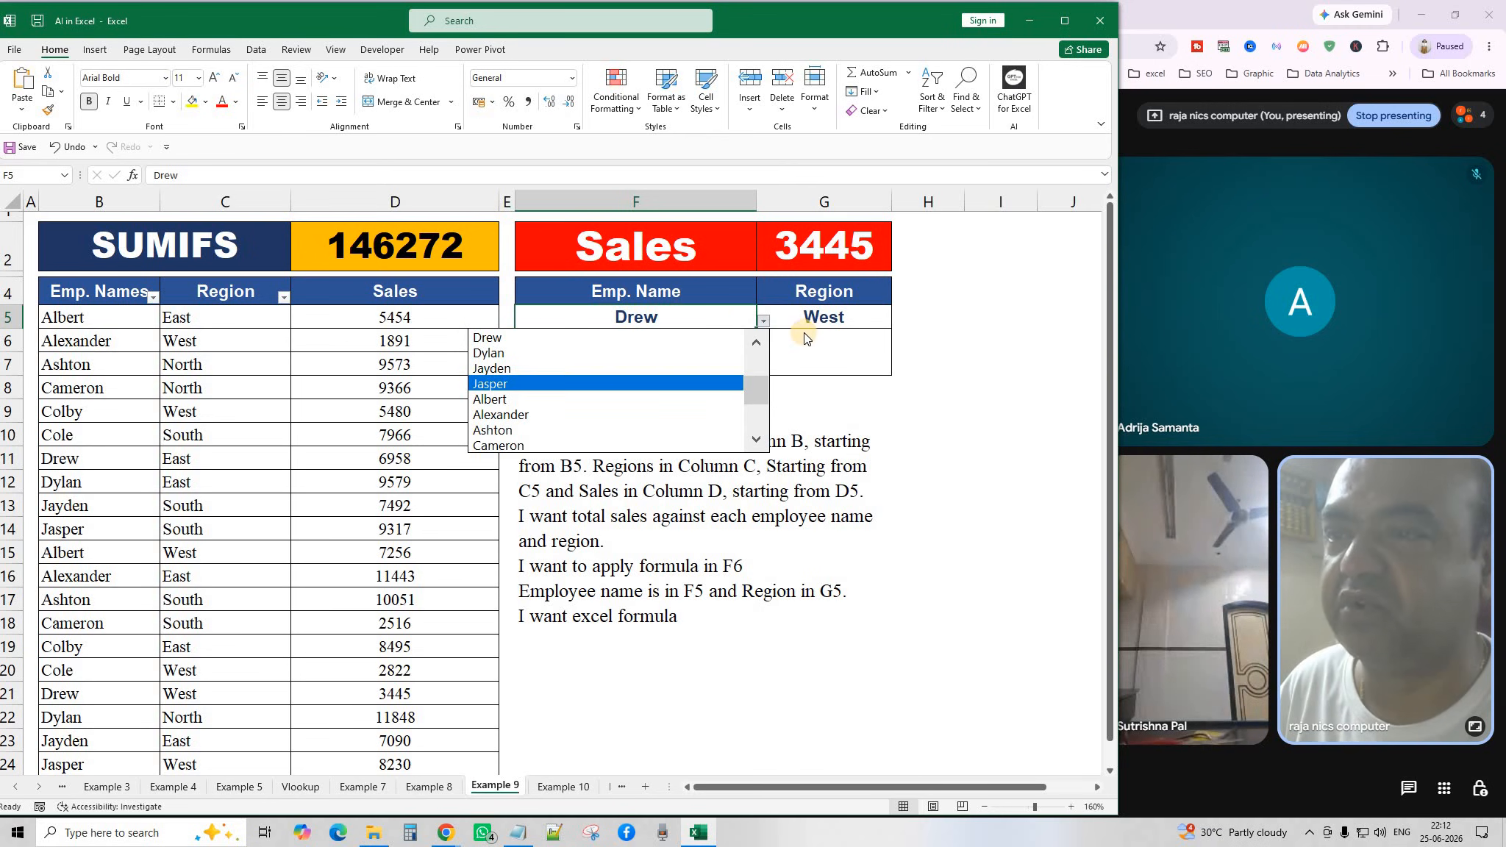
left_click(894, 323)
left_click(867, 322)
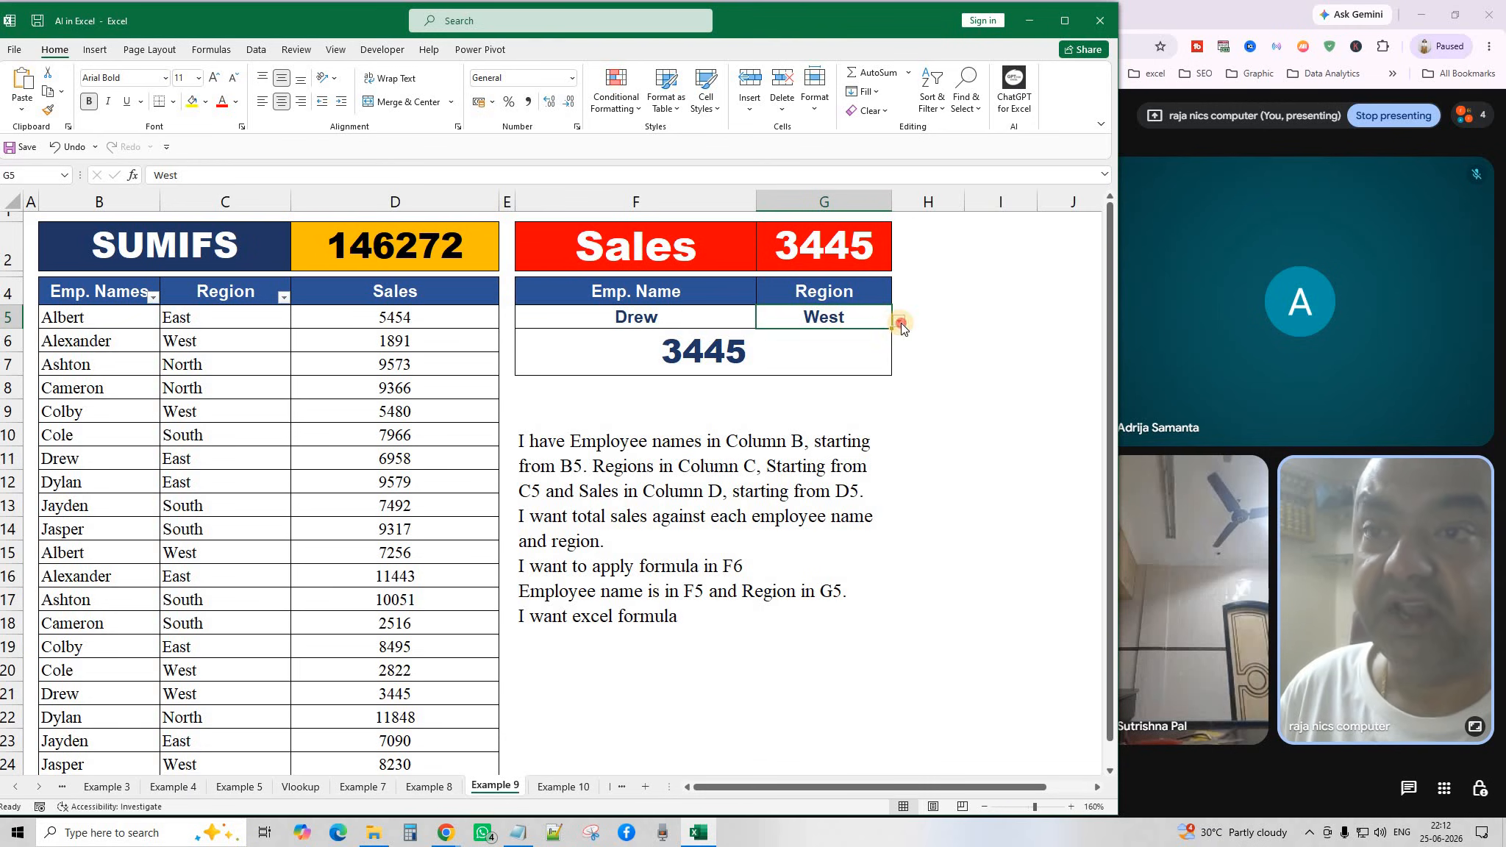
left_click(899, 321)
left_click(862, 346)
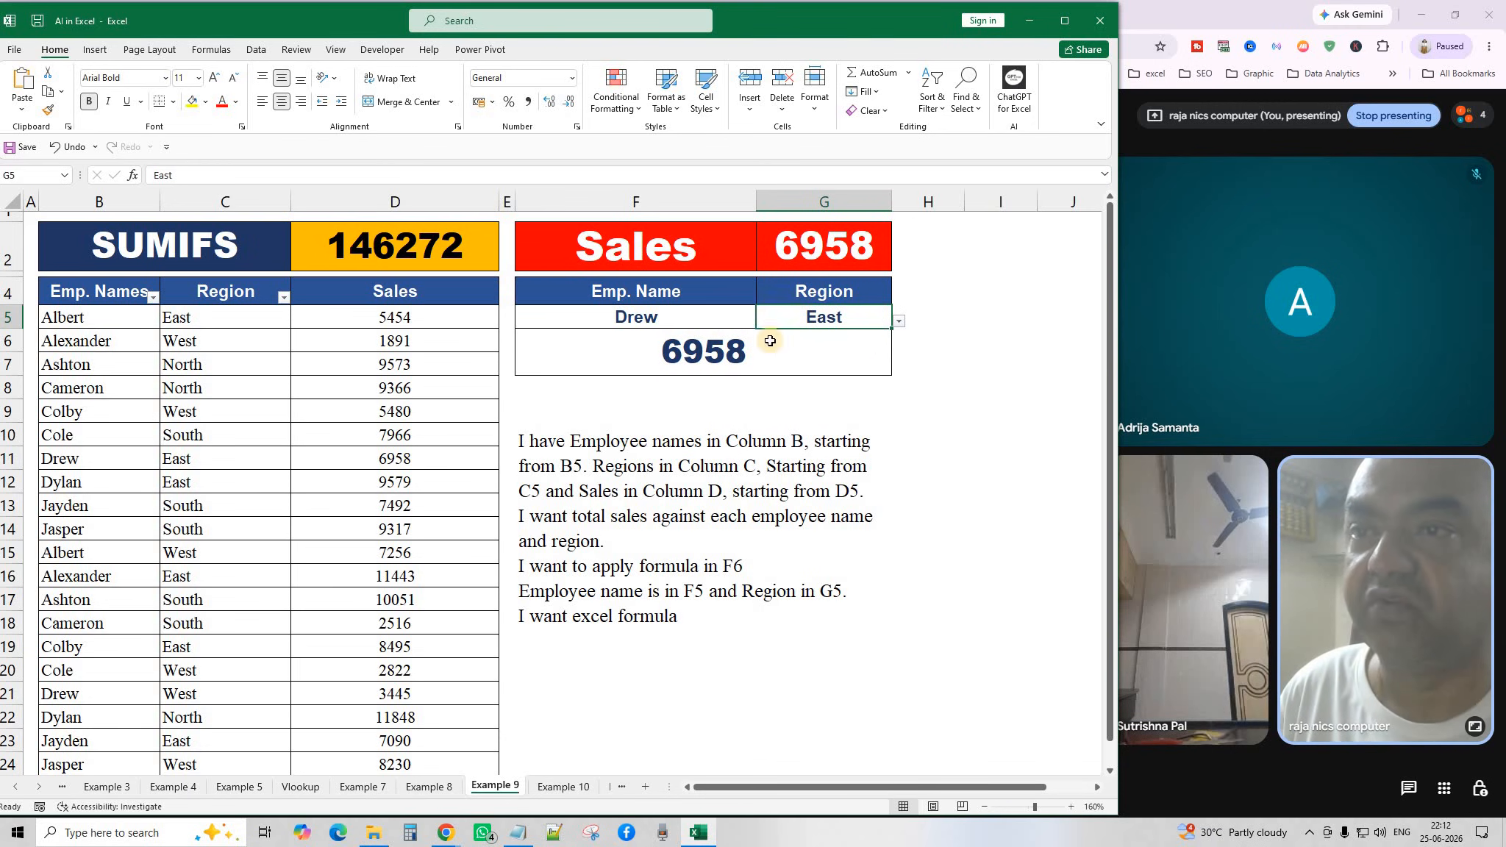
left_click(735, 318)
left_click(762, 321)
left_click_drag(751, 393, 756, 345)
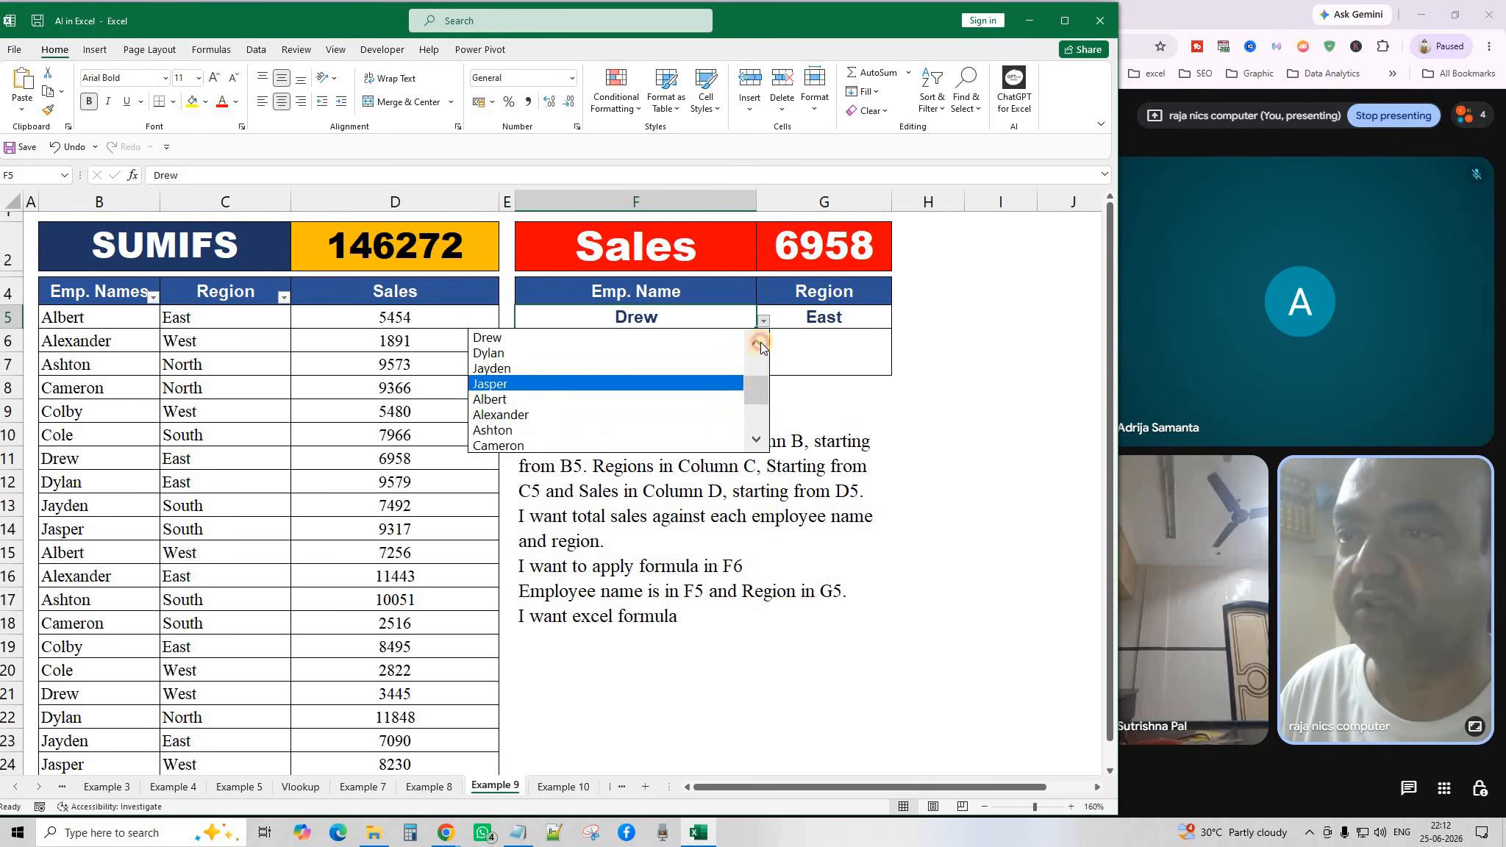
left_click(586, 340)
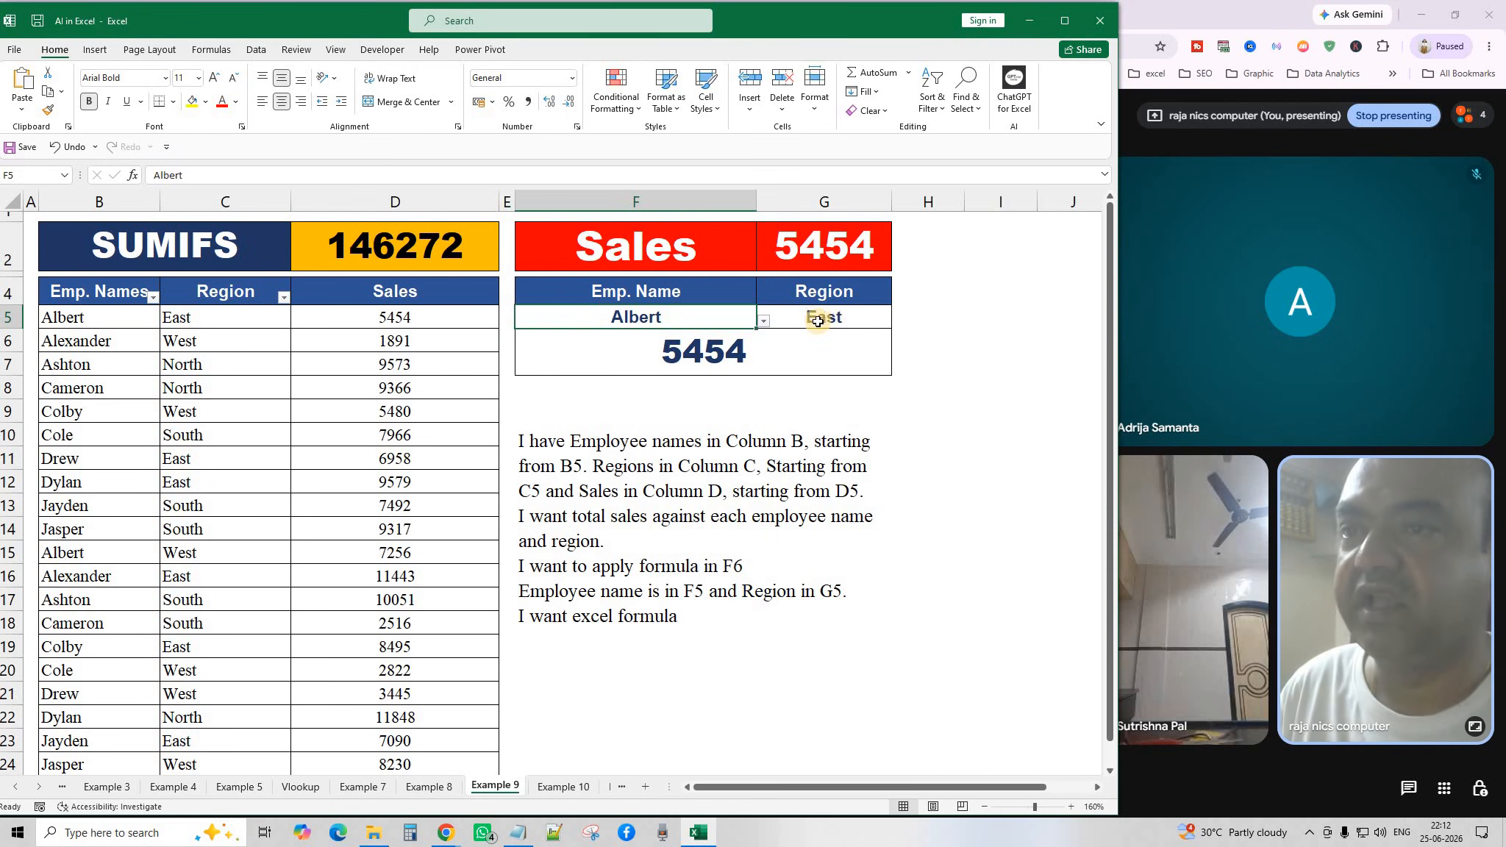
left_click(853, 323)
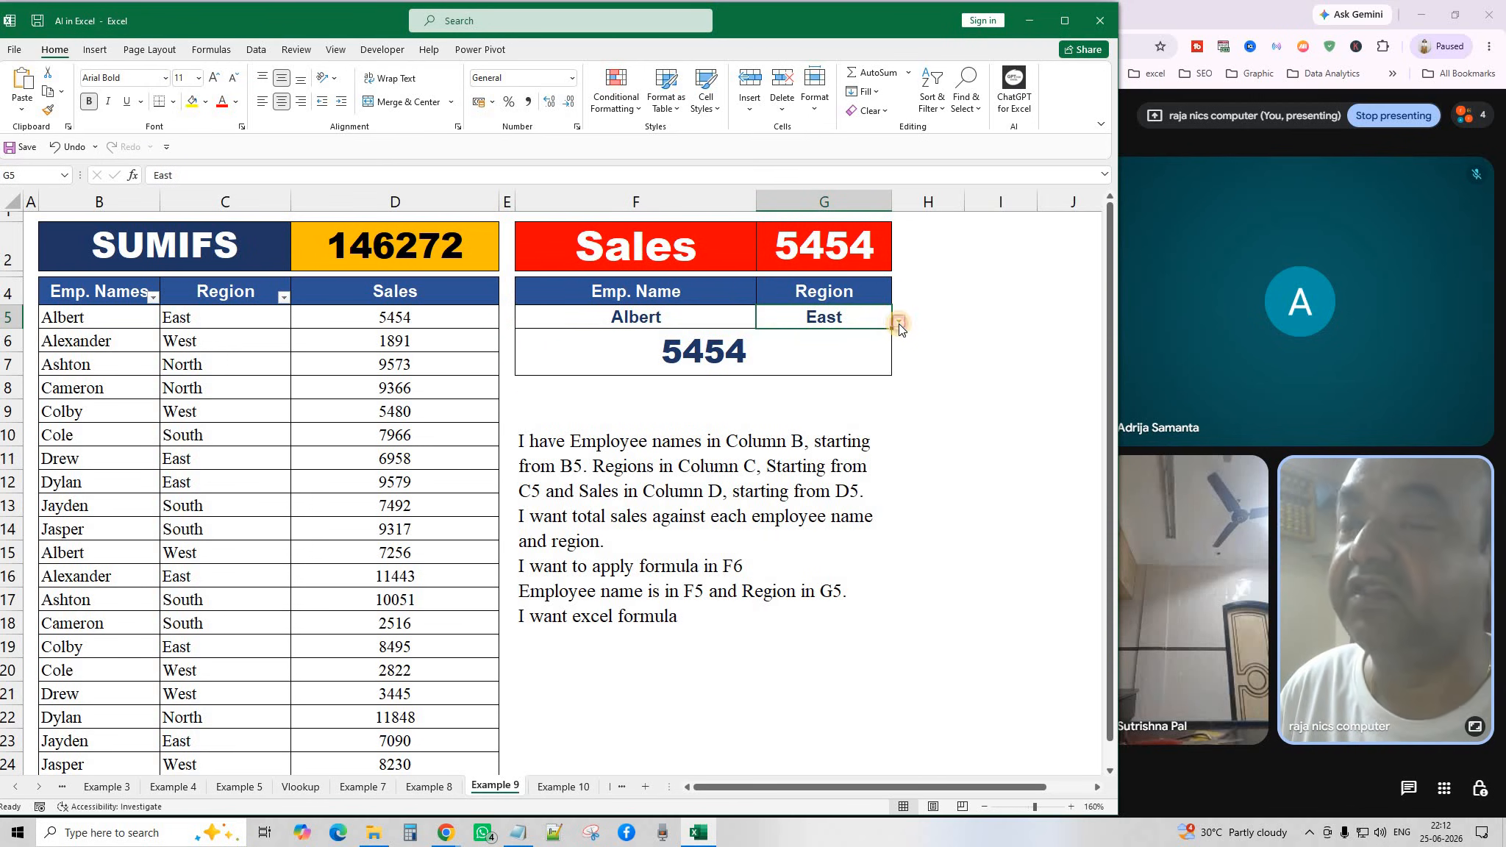
left_click(899, 323)
left_click(713, 355)
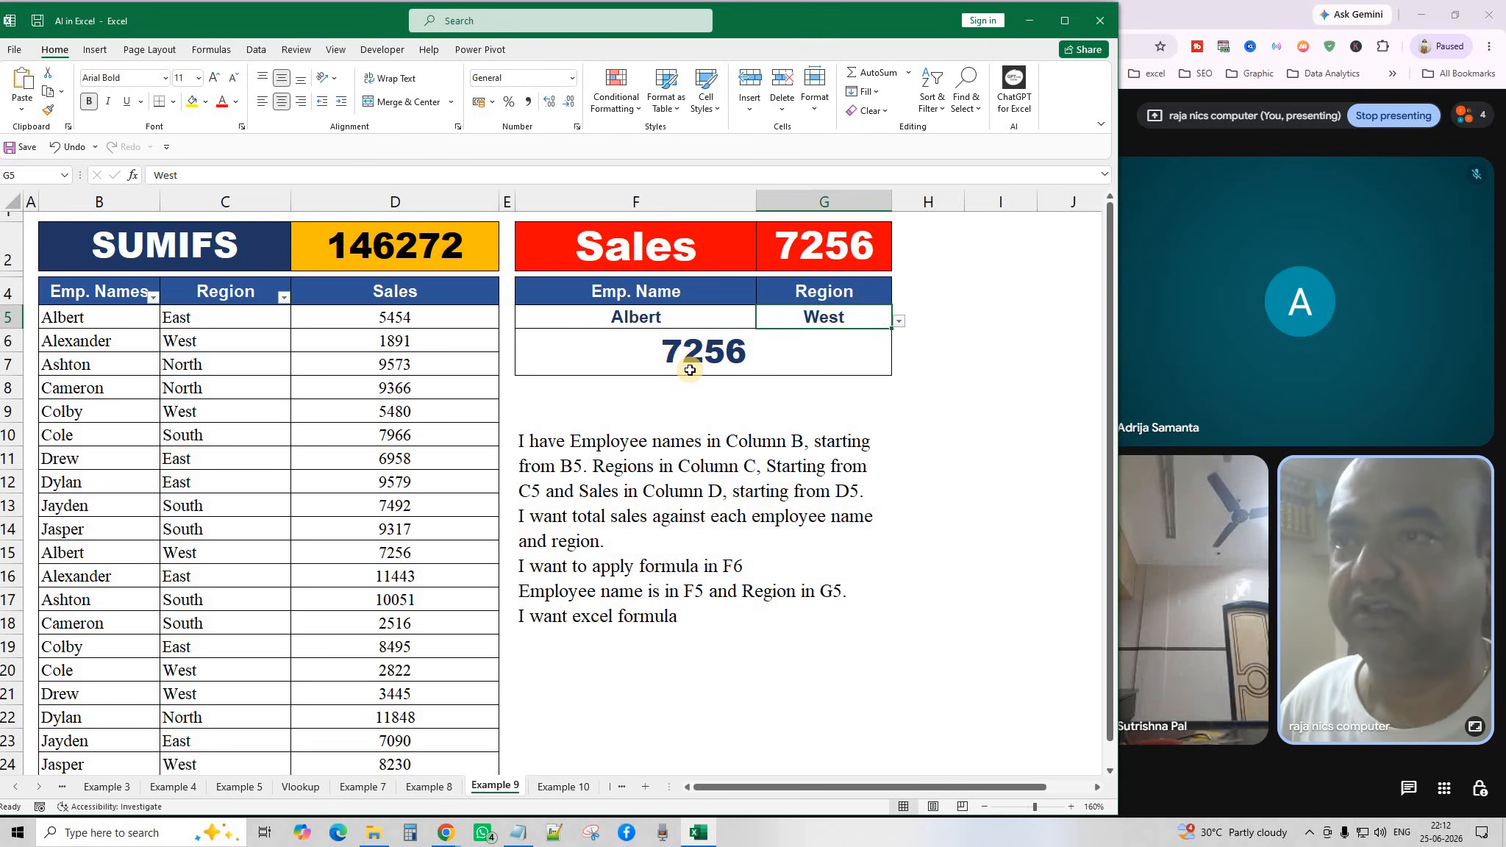
left_click(640, 320)
left_click(839, 319)
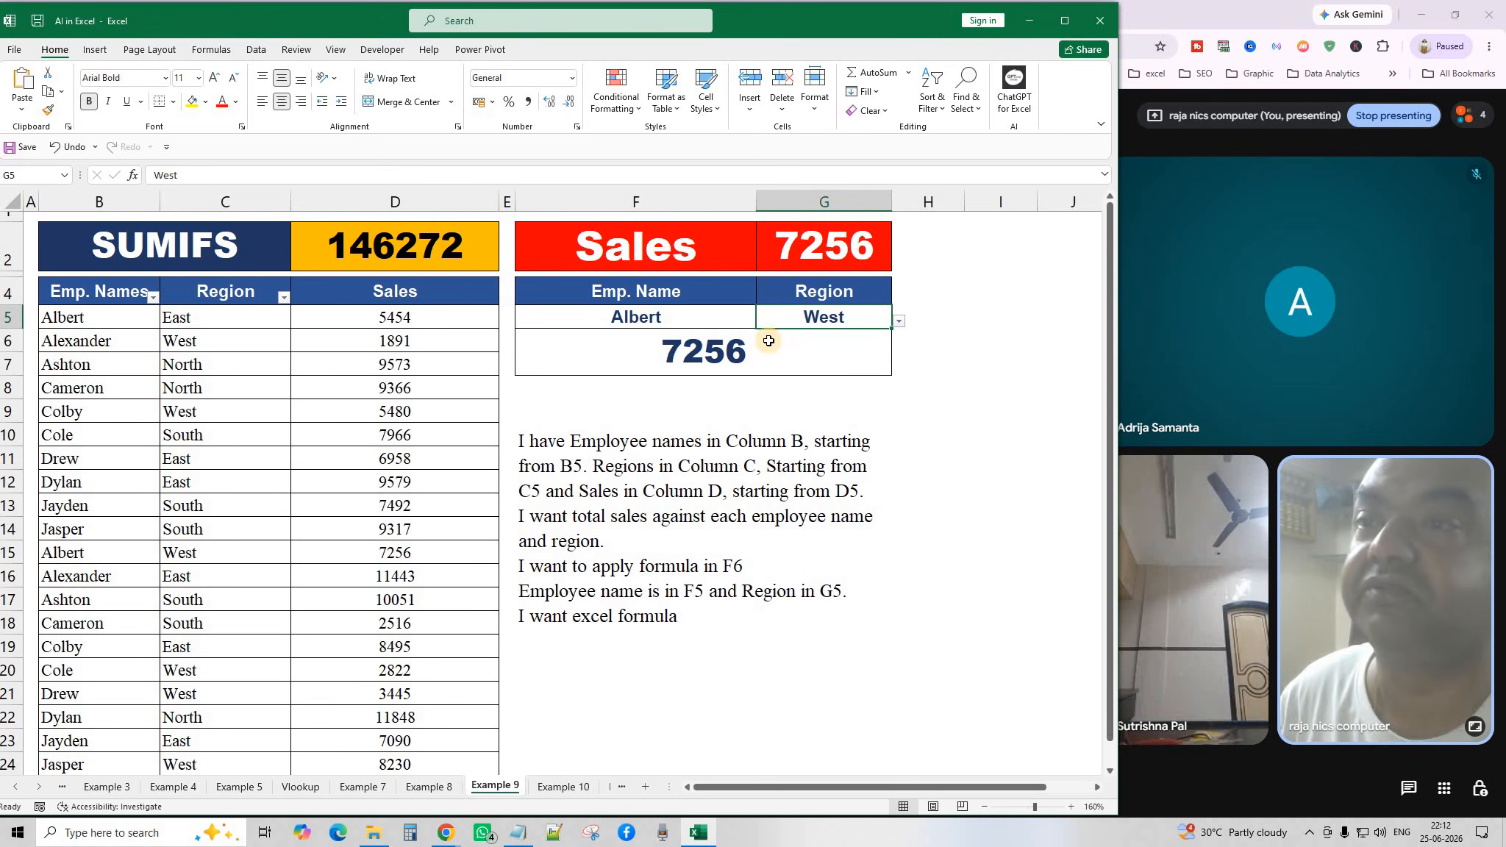
left_click(598, 500)
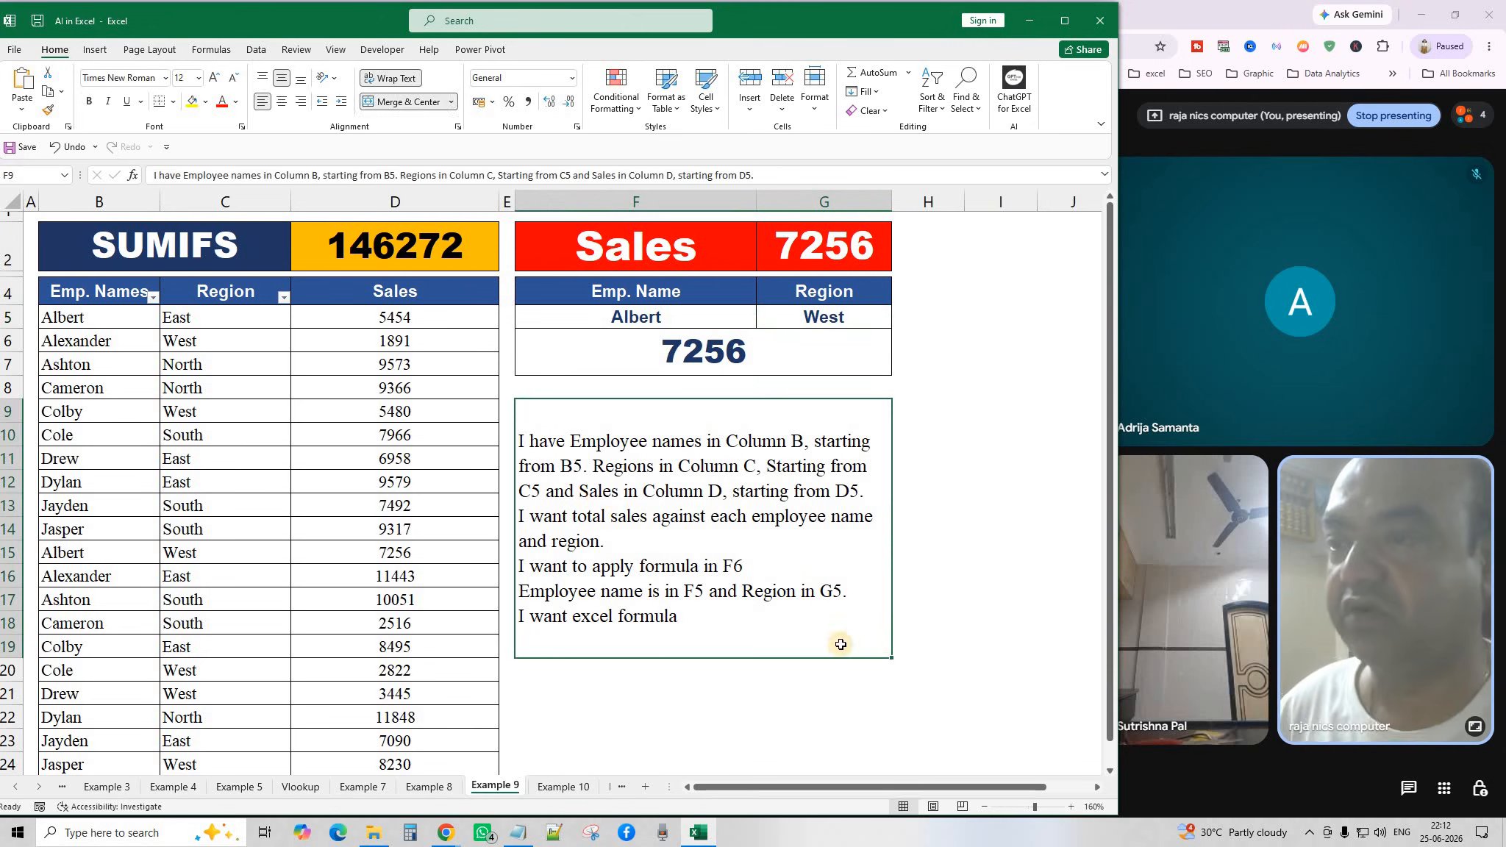
left_click(950, 520)
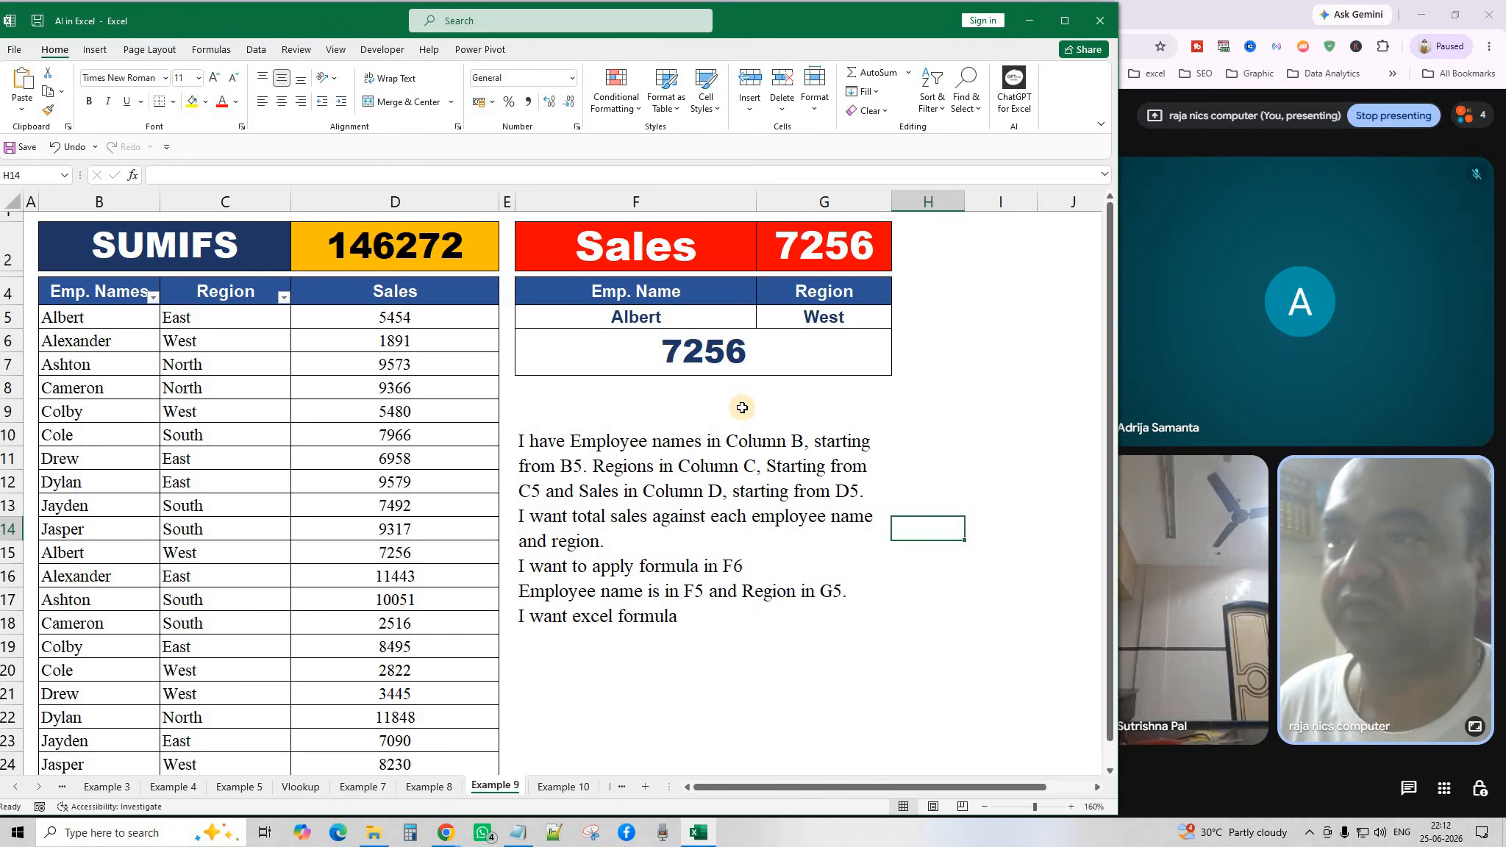
left_click(673, 318)
left_click(762, 321)
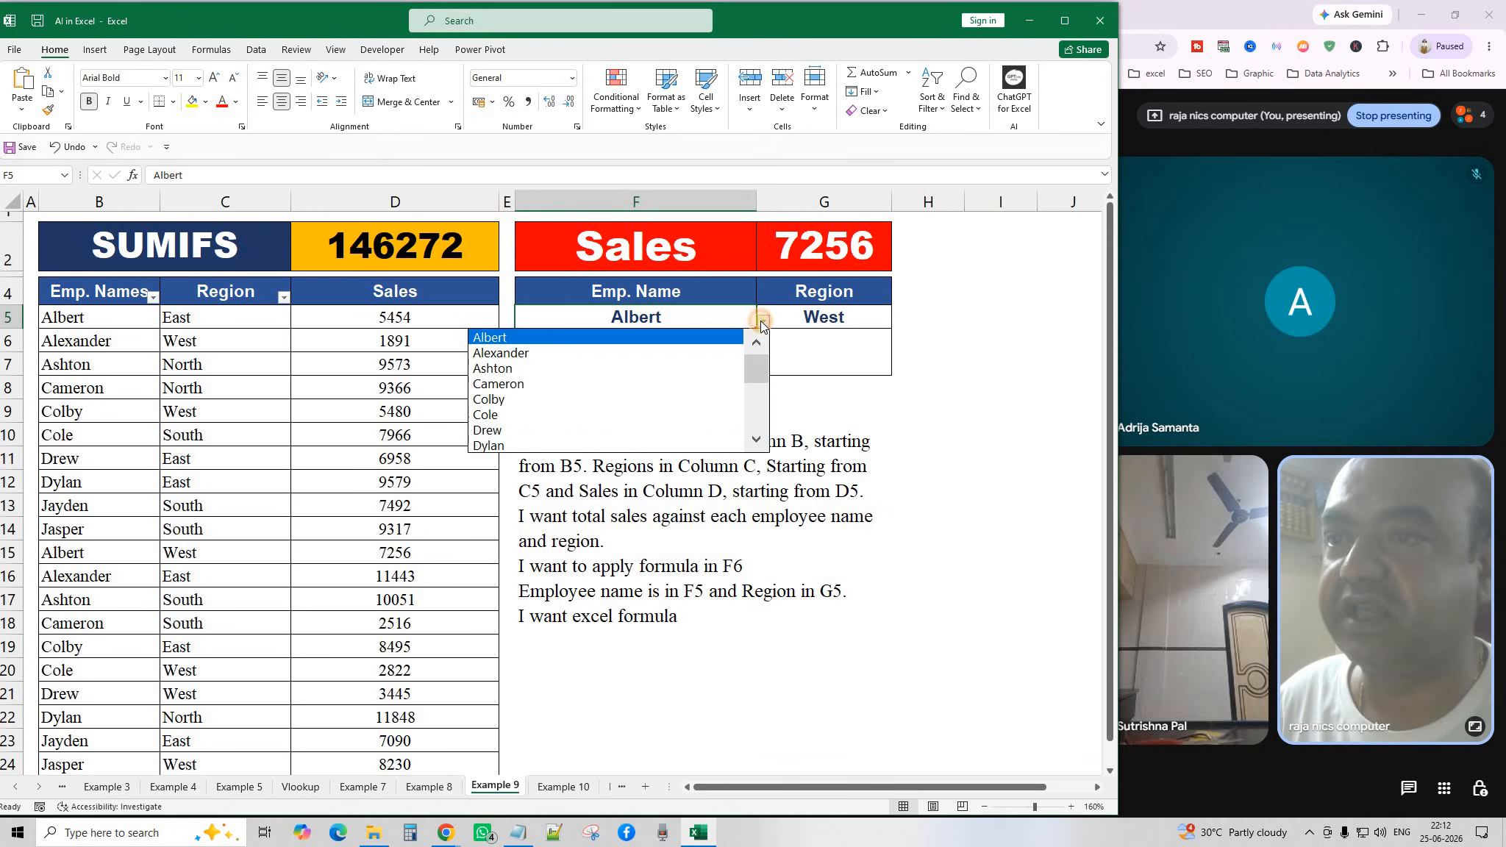
left_click(760, 322)
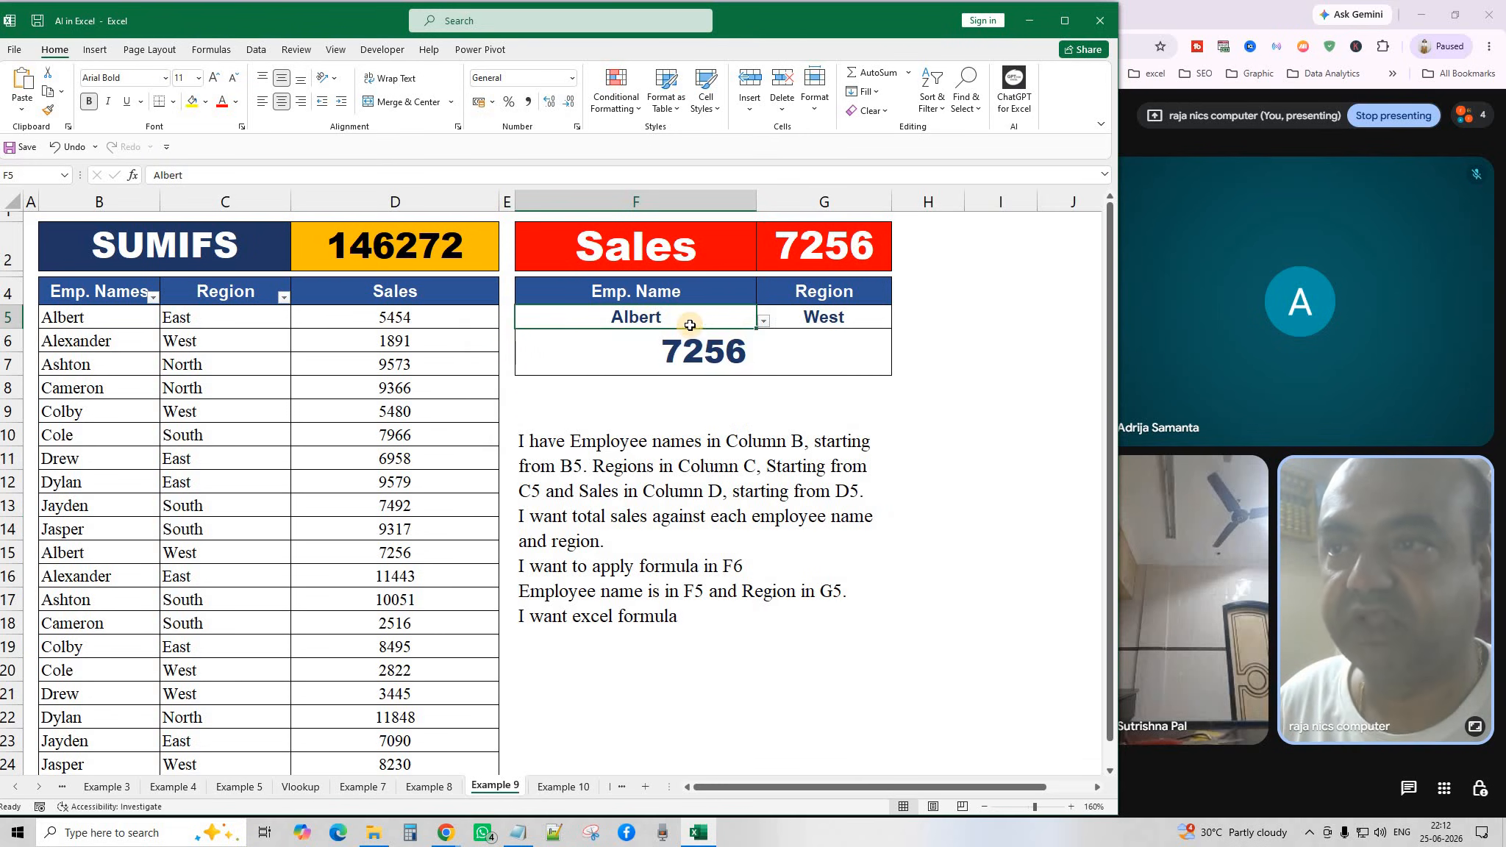
left_click(625, 363)
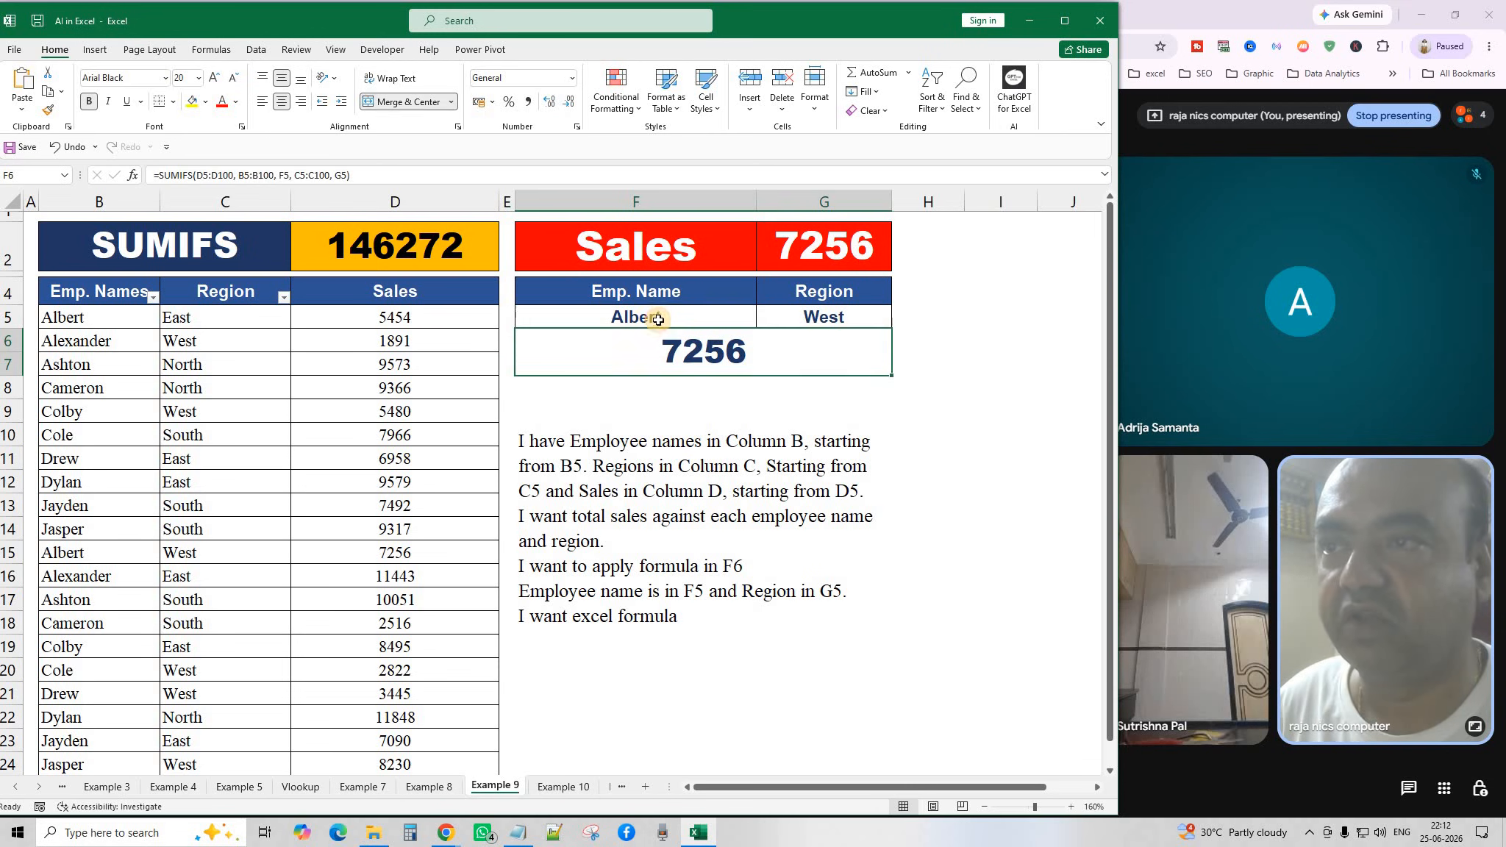
left_click(660, 317)
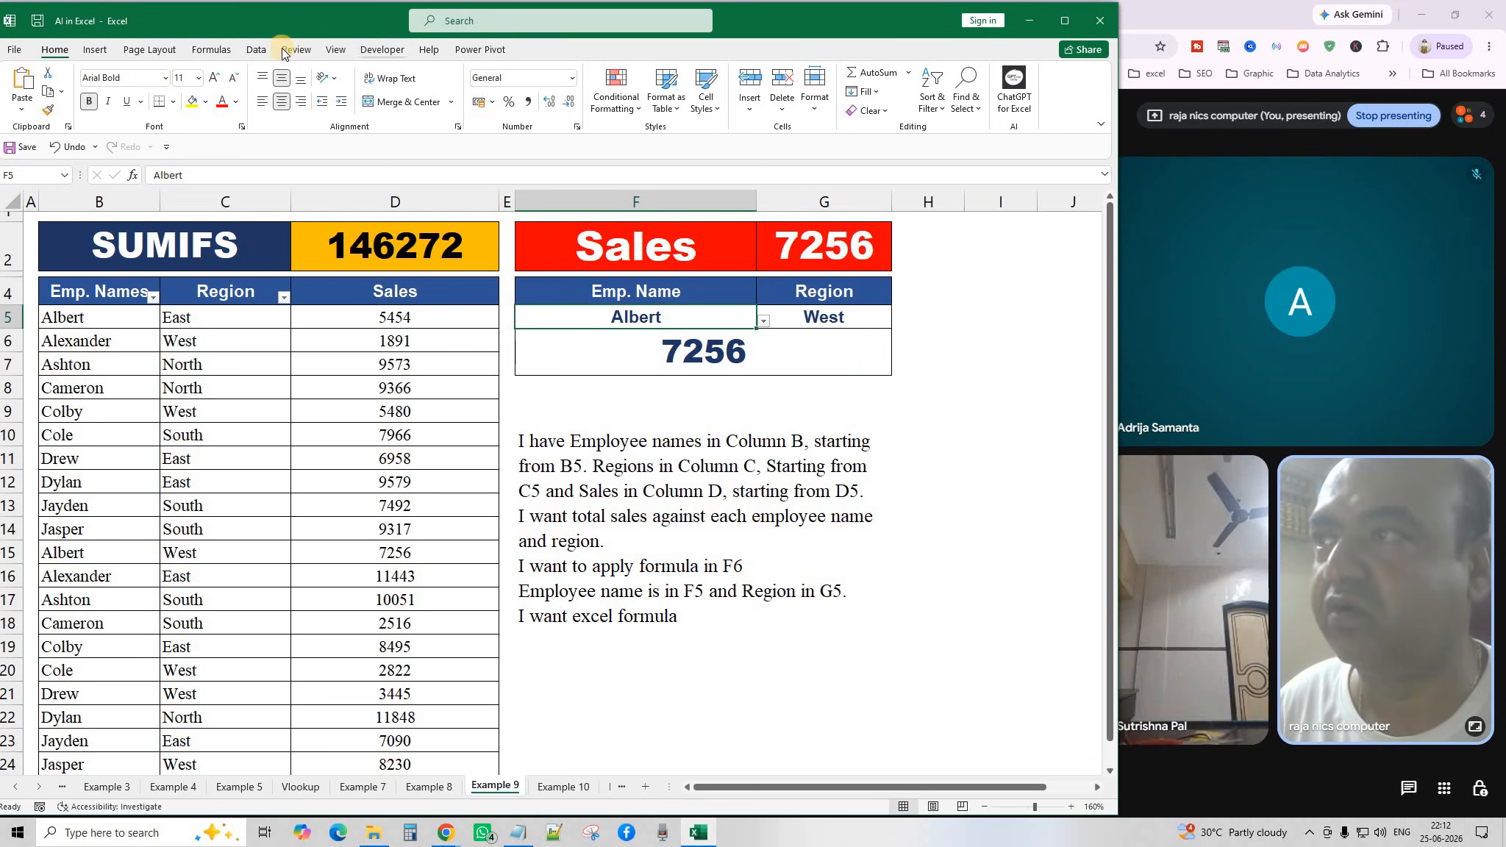
left_click(254, 50)
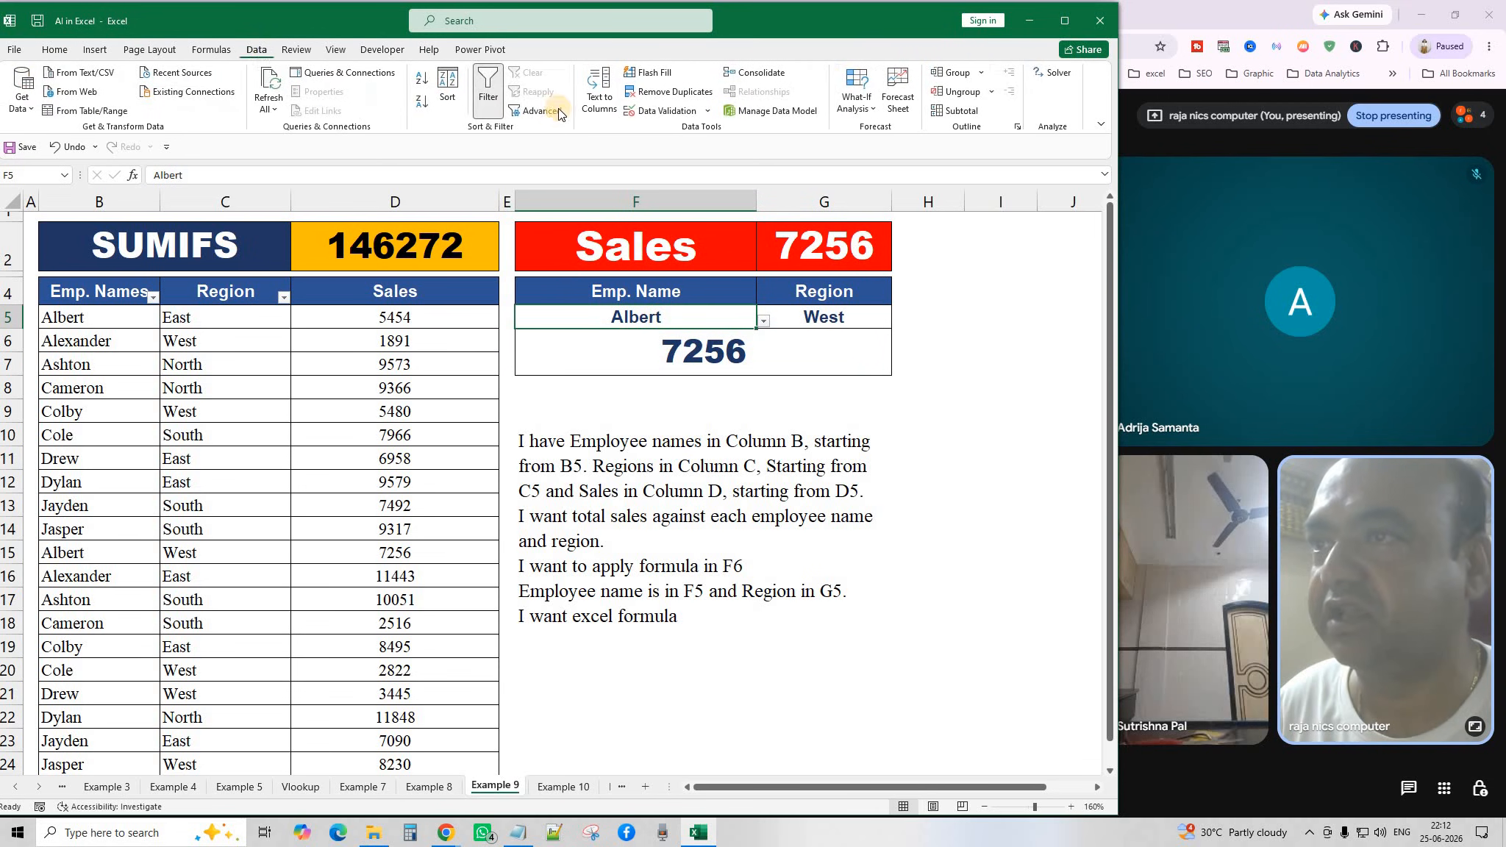
left_click(686, 112)
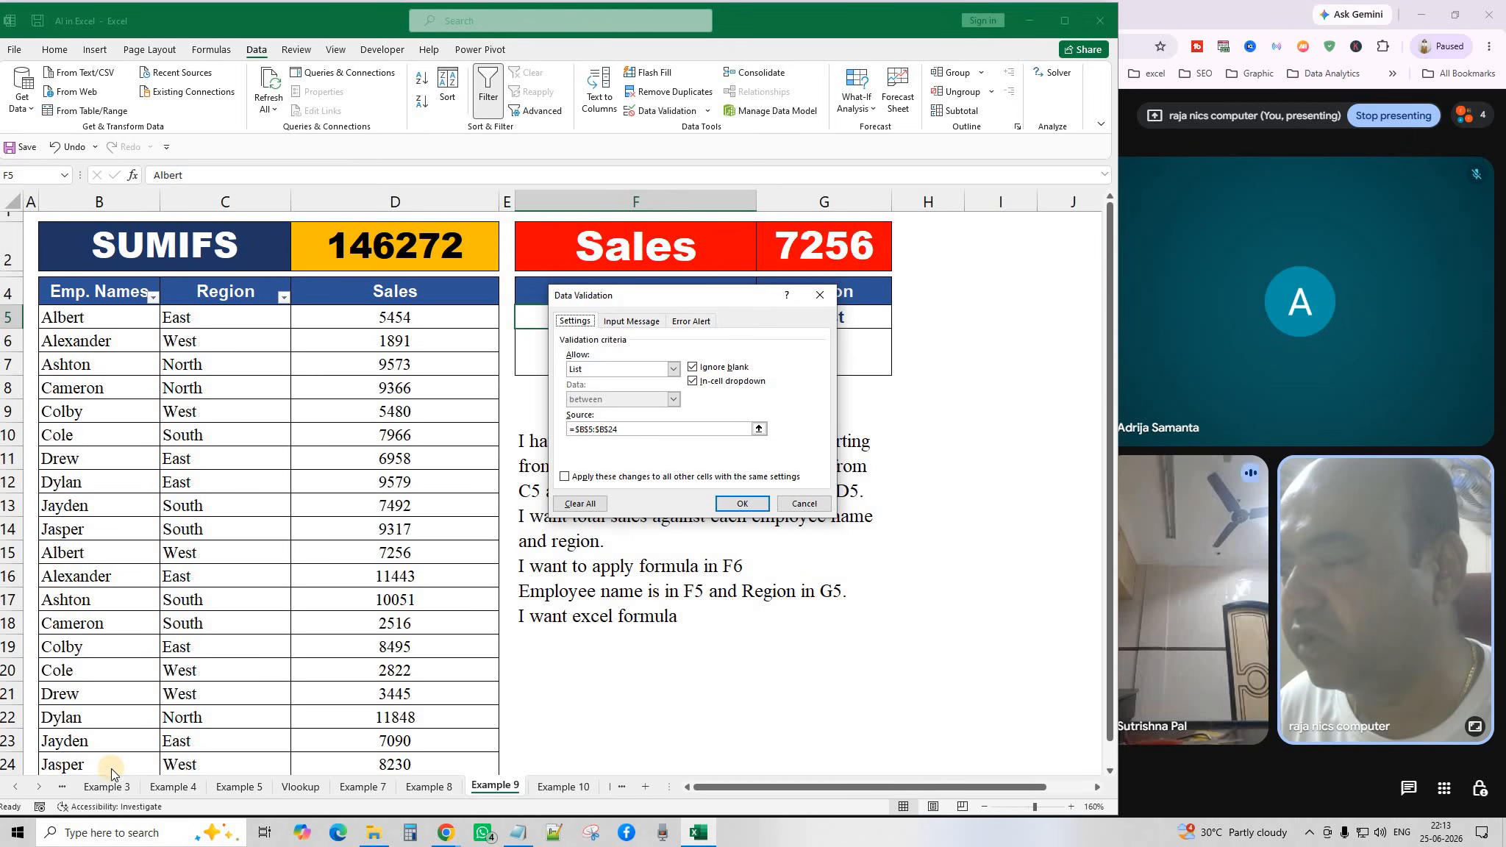
left_click(804, 506)
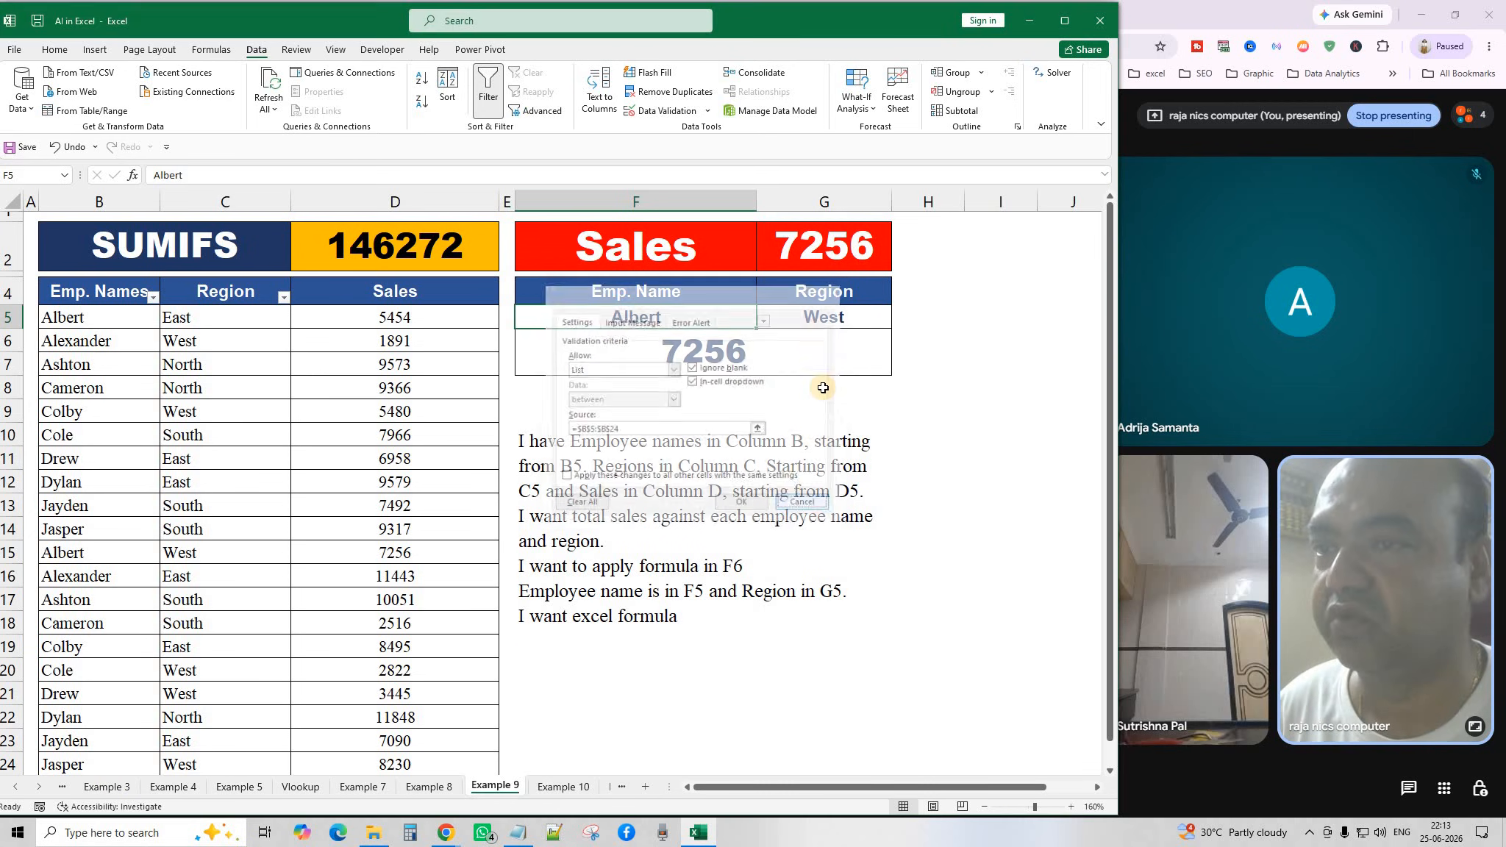
left_click(837, 319)
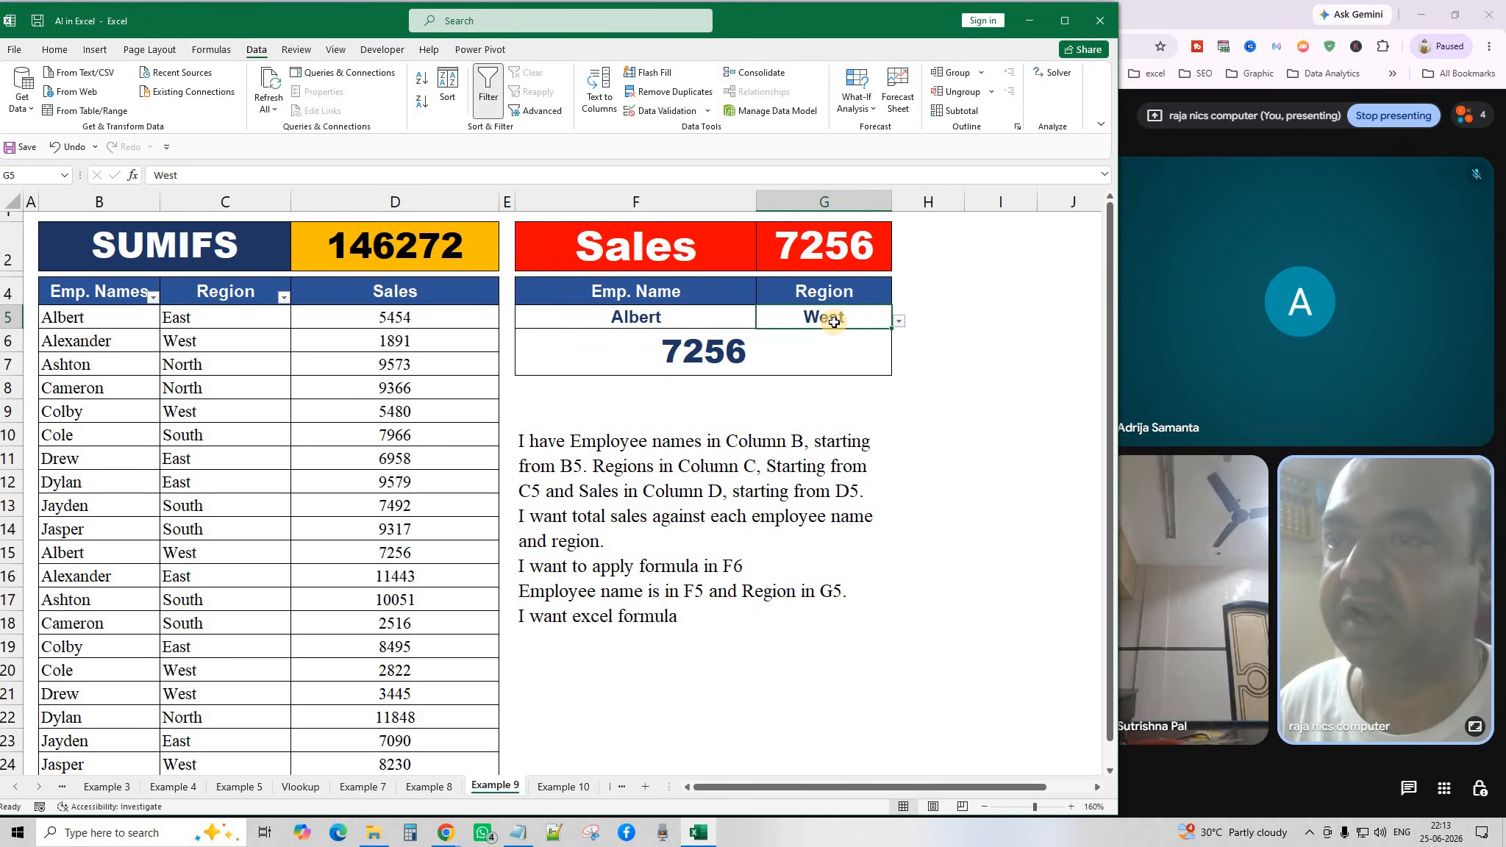
left_click(665, 112)
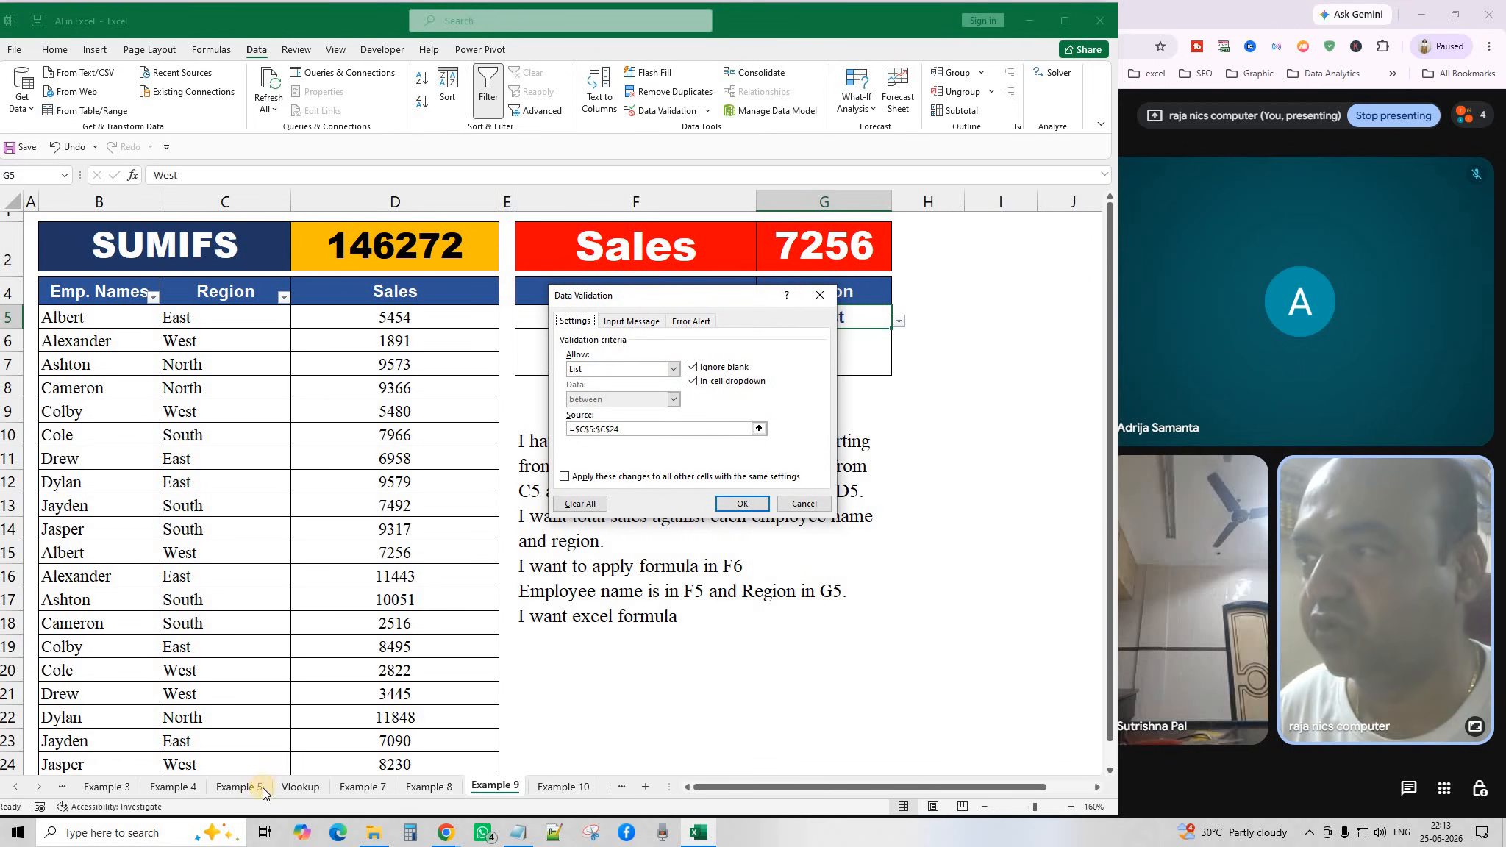
left_click(805, 505)
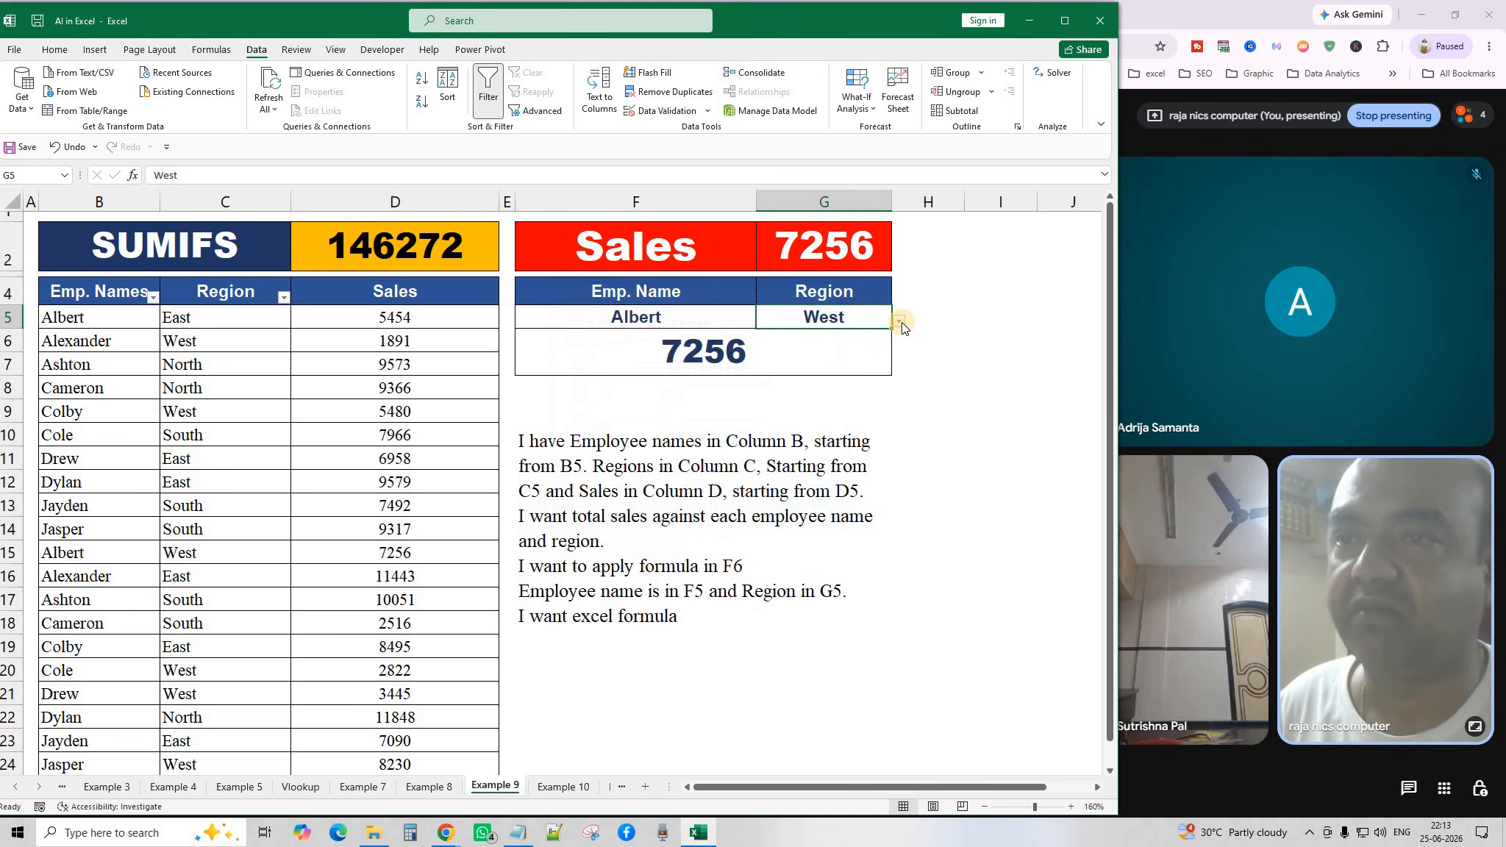
Unmerge and re-merge the SUMIFS result cells F6:G7, leaving them merged and centred.
left_click(765, 351)
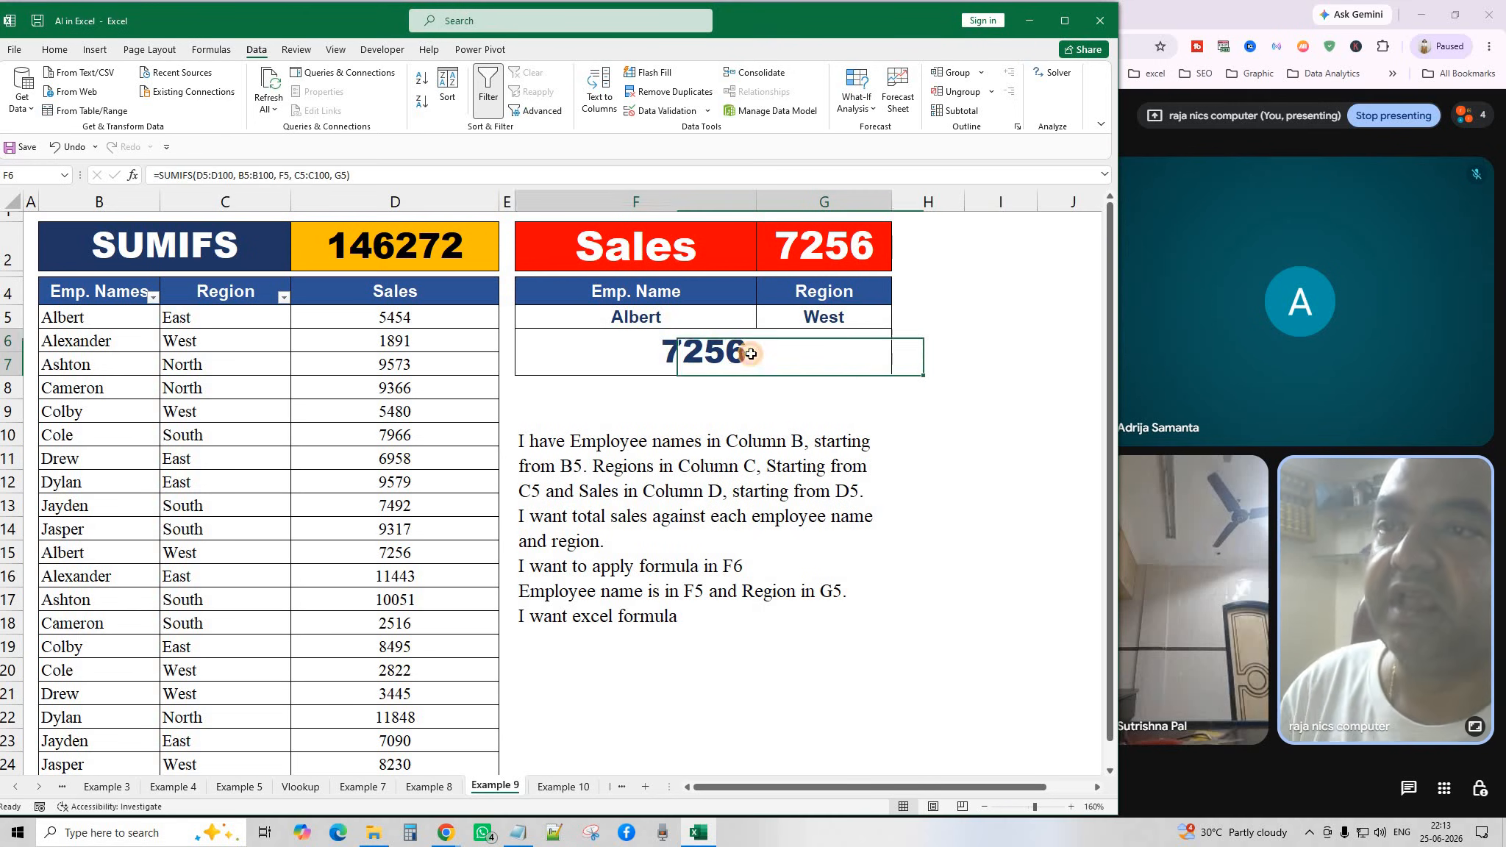
left_click(742, 465)
left_click(706, 351)
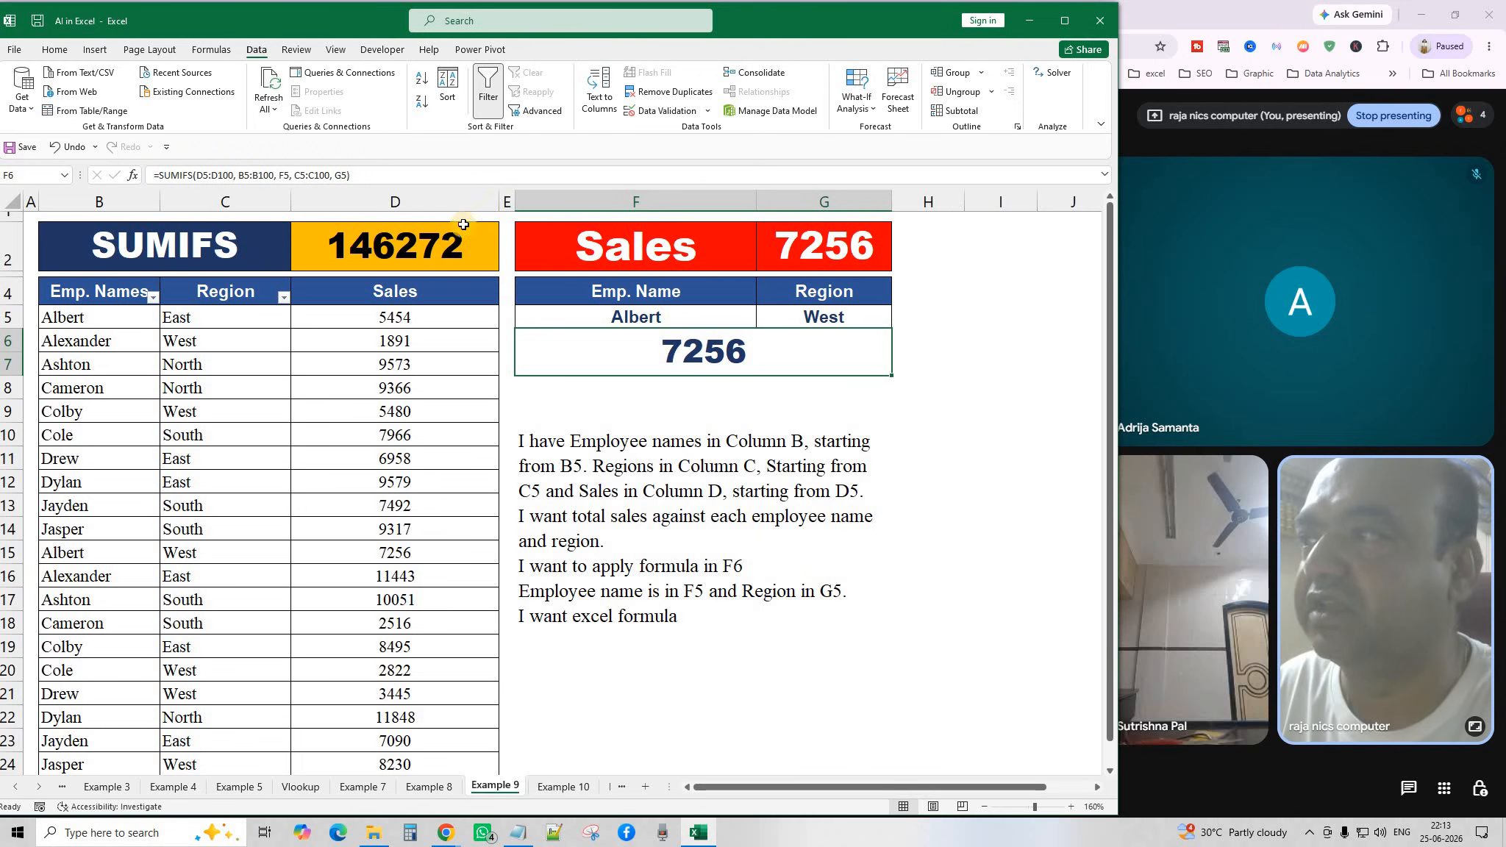
left_click(54, 49)
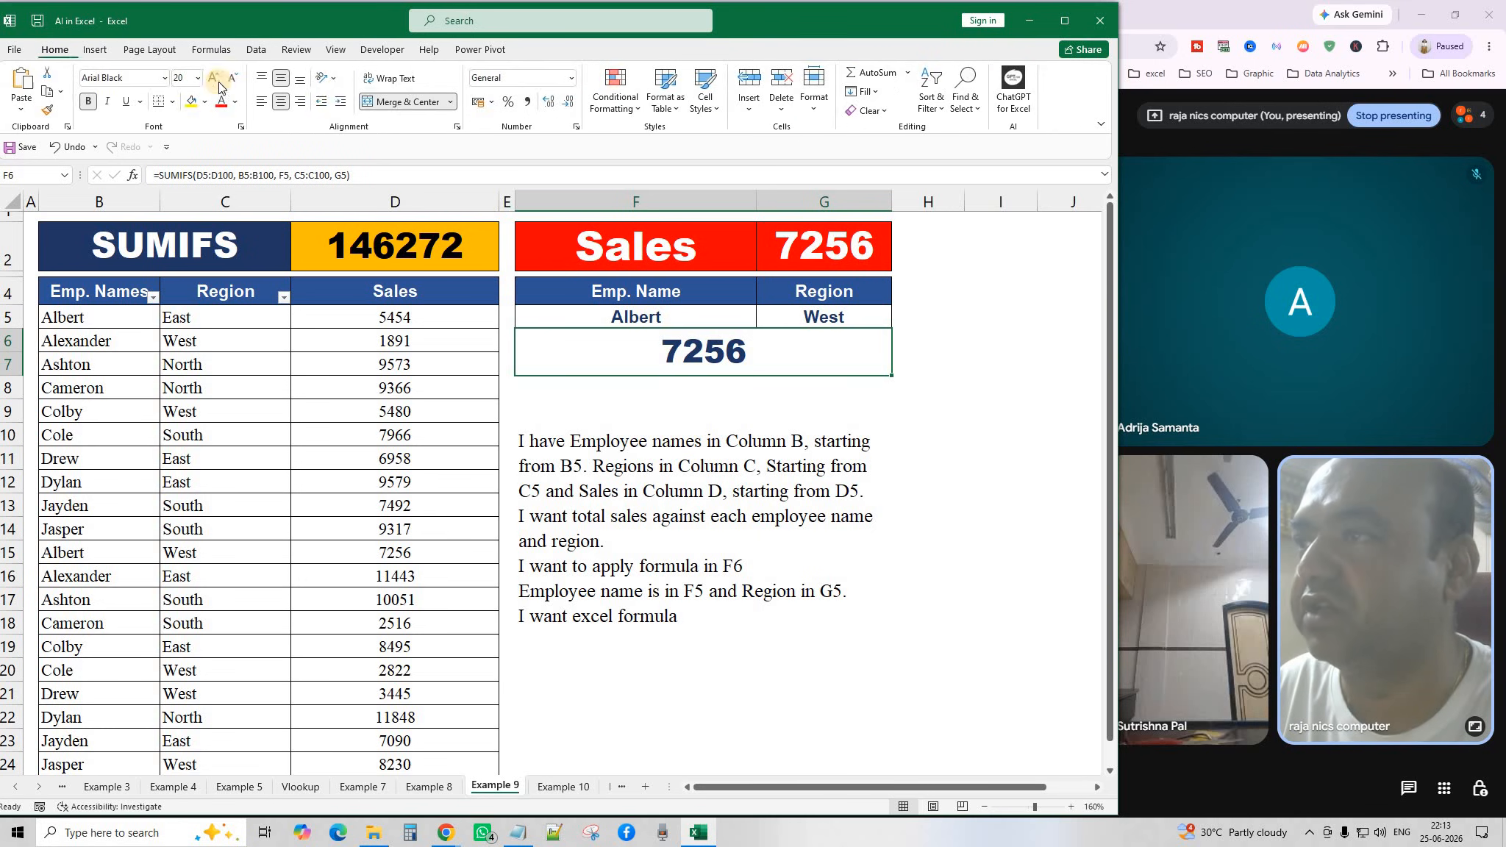
left_click(386, 103)
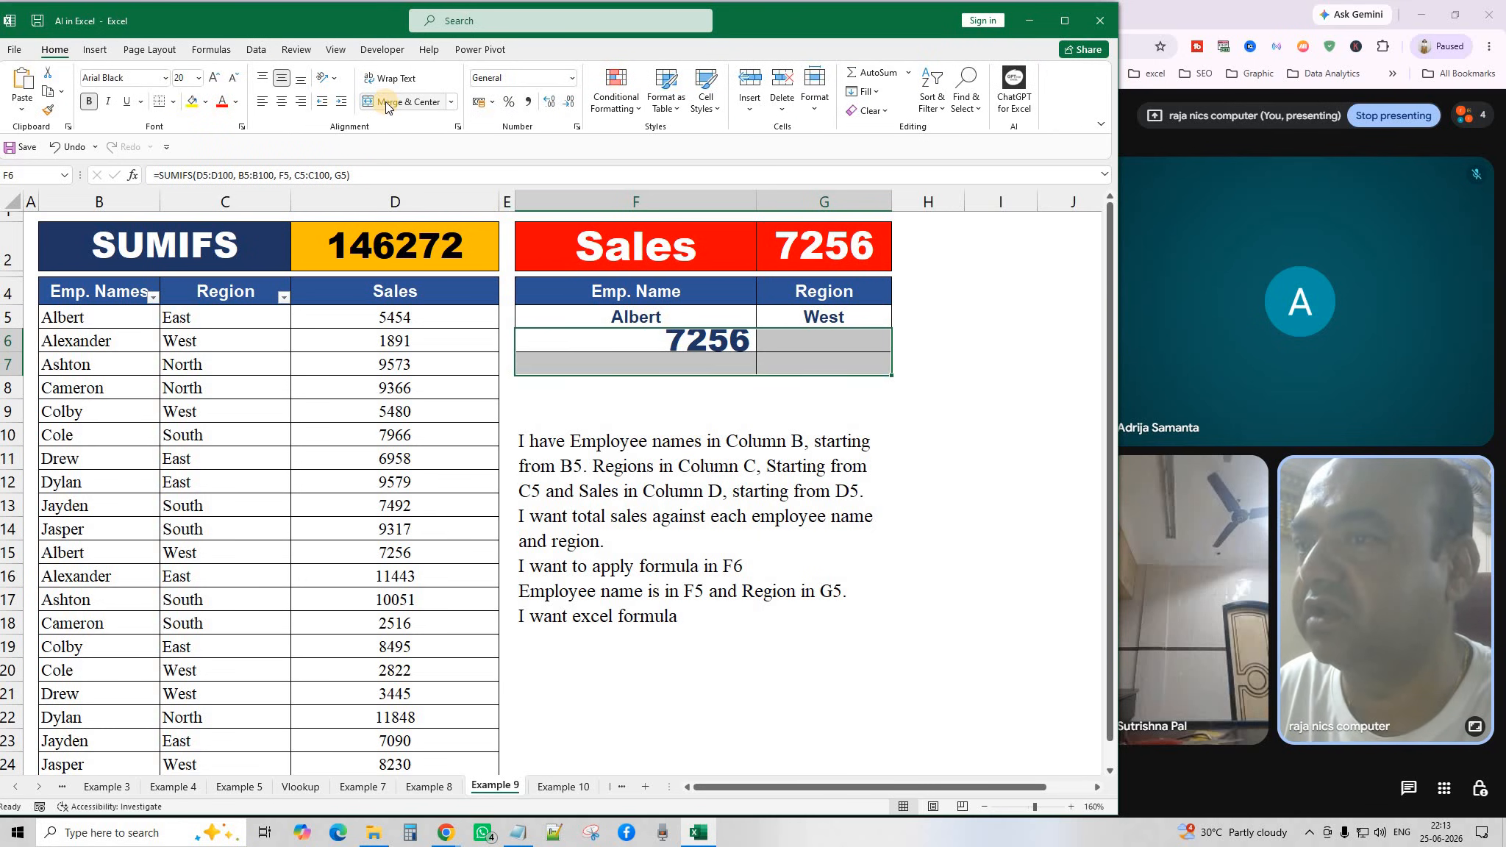
left_click(386, 101)
left_click(386, 102)
left_click(387, 102)
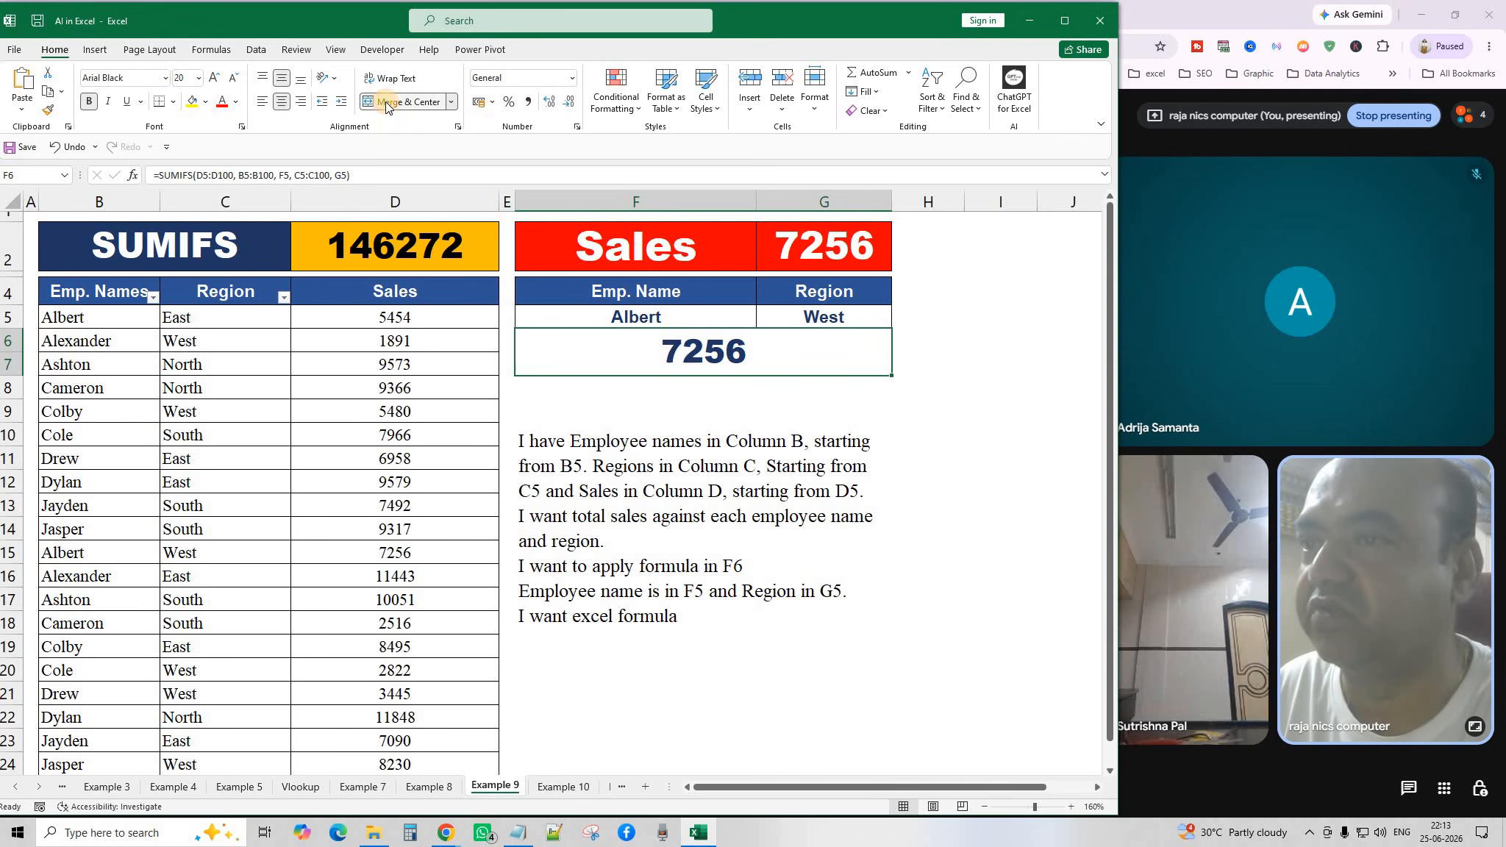
left_click(991, 434)
left_click(735, 361)
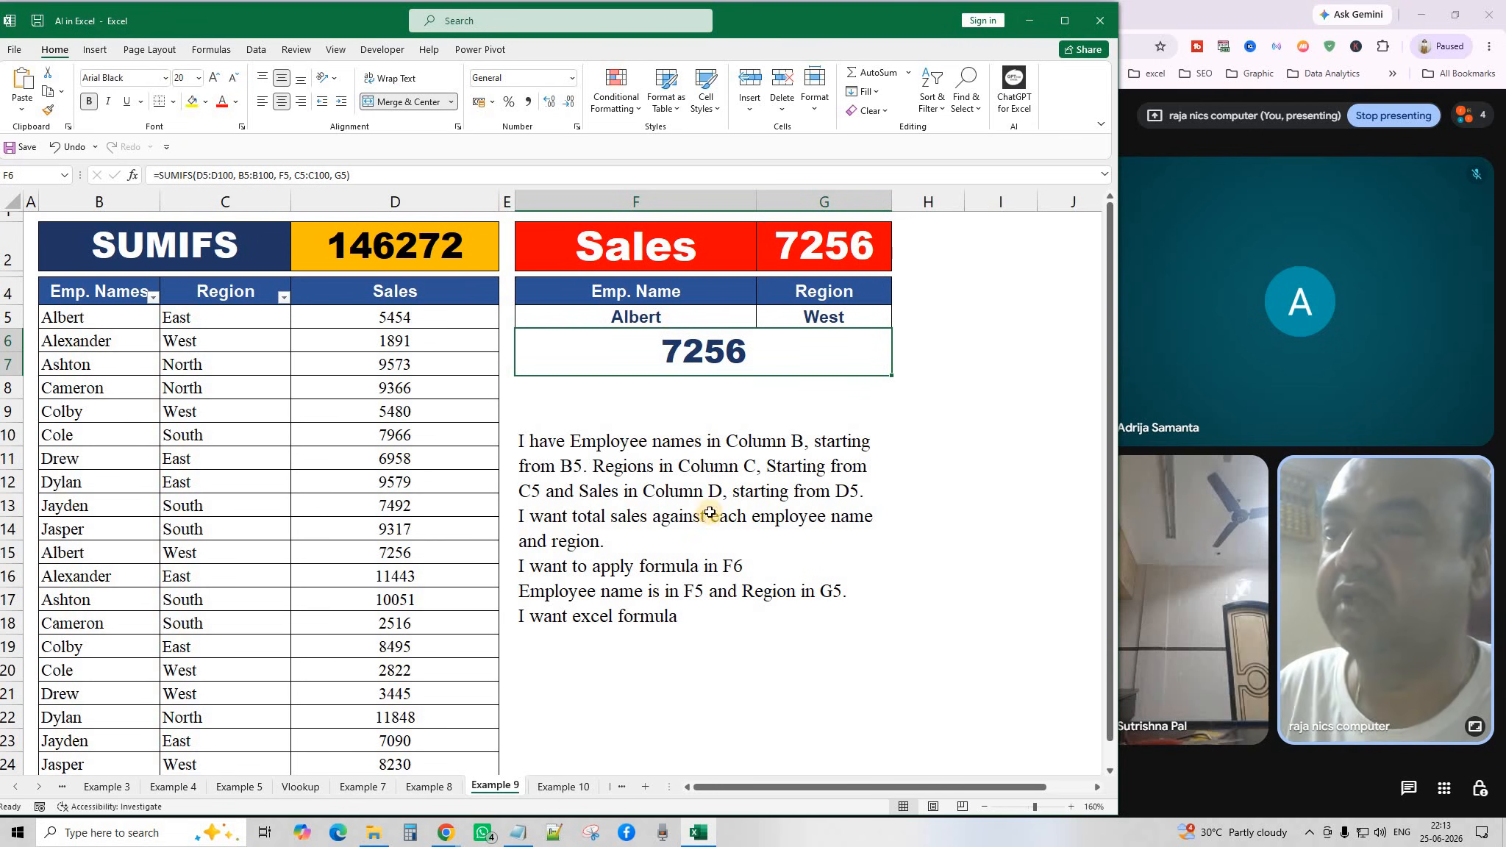
Pick Cole as the employee in F5 and South as the region in G5.
left_click(751, 318)
left_click(764, 321)
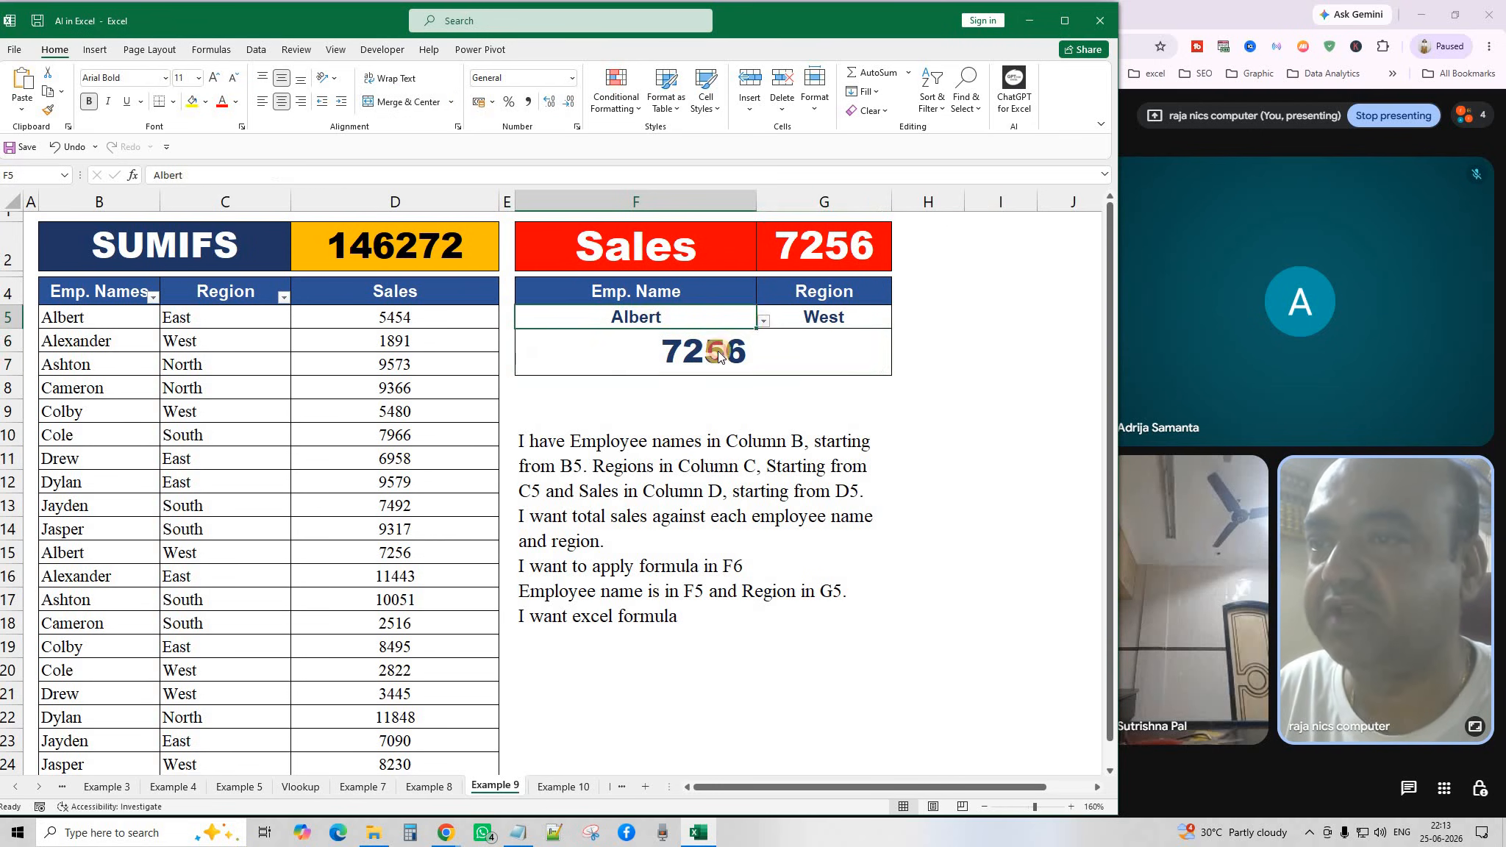
left_click(605, 407)
left_click(889, 320)
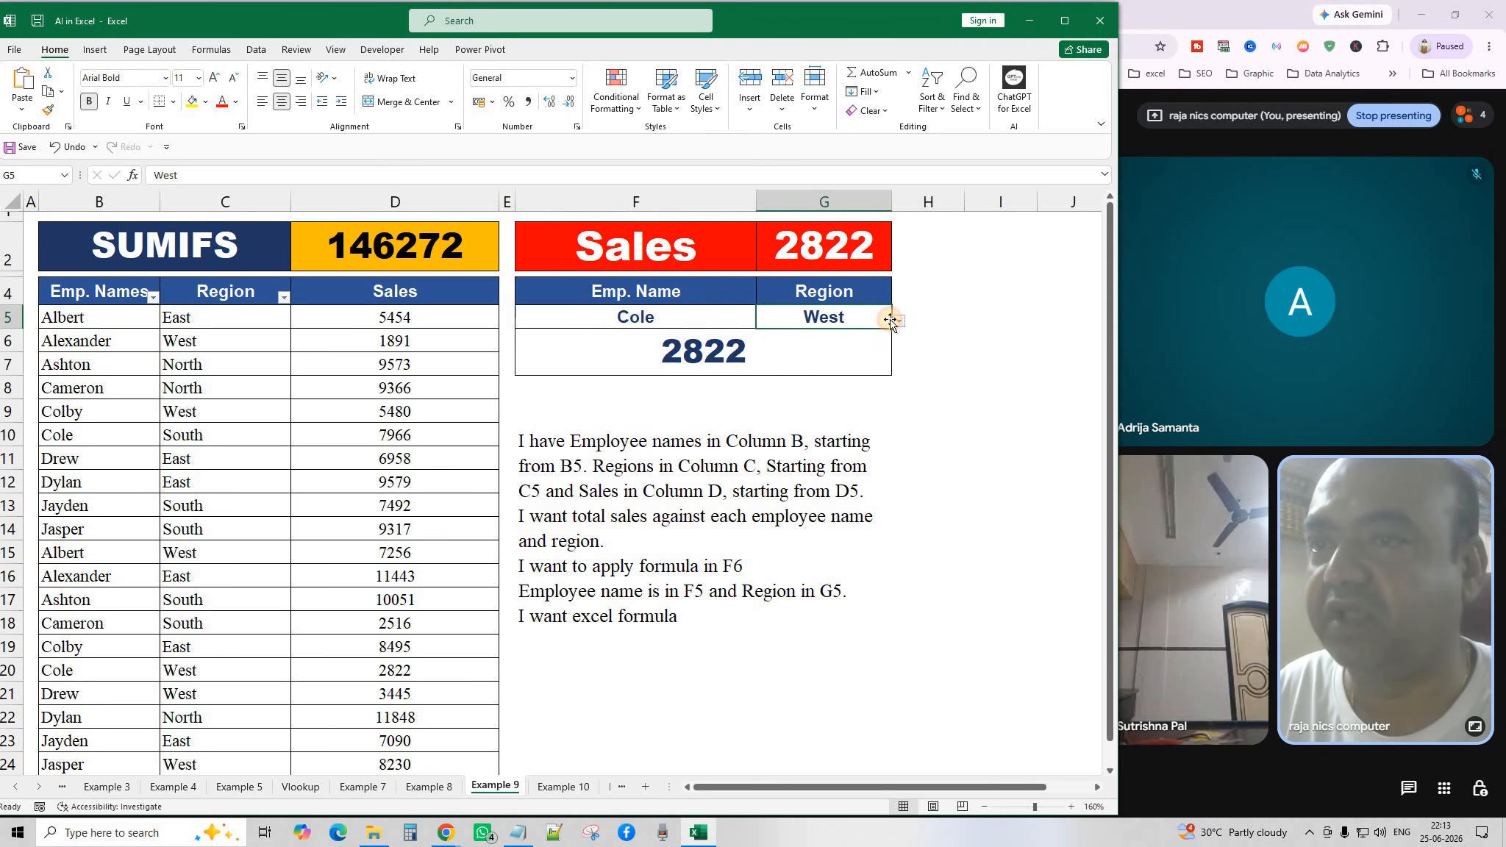
left_click(896, 322)
left_click(783, 394)
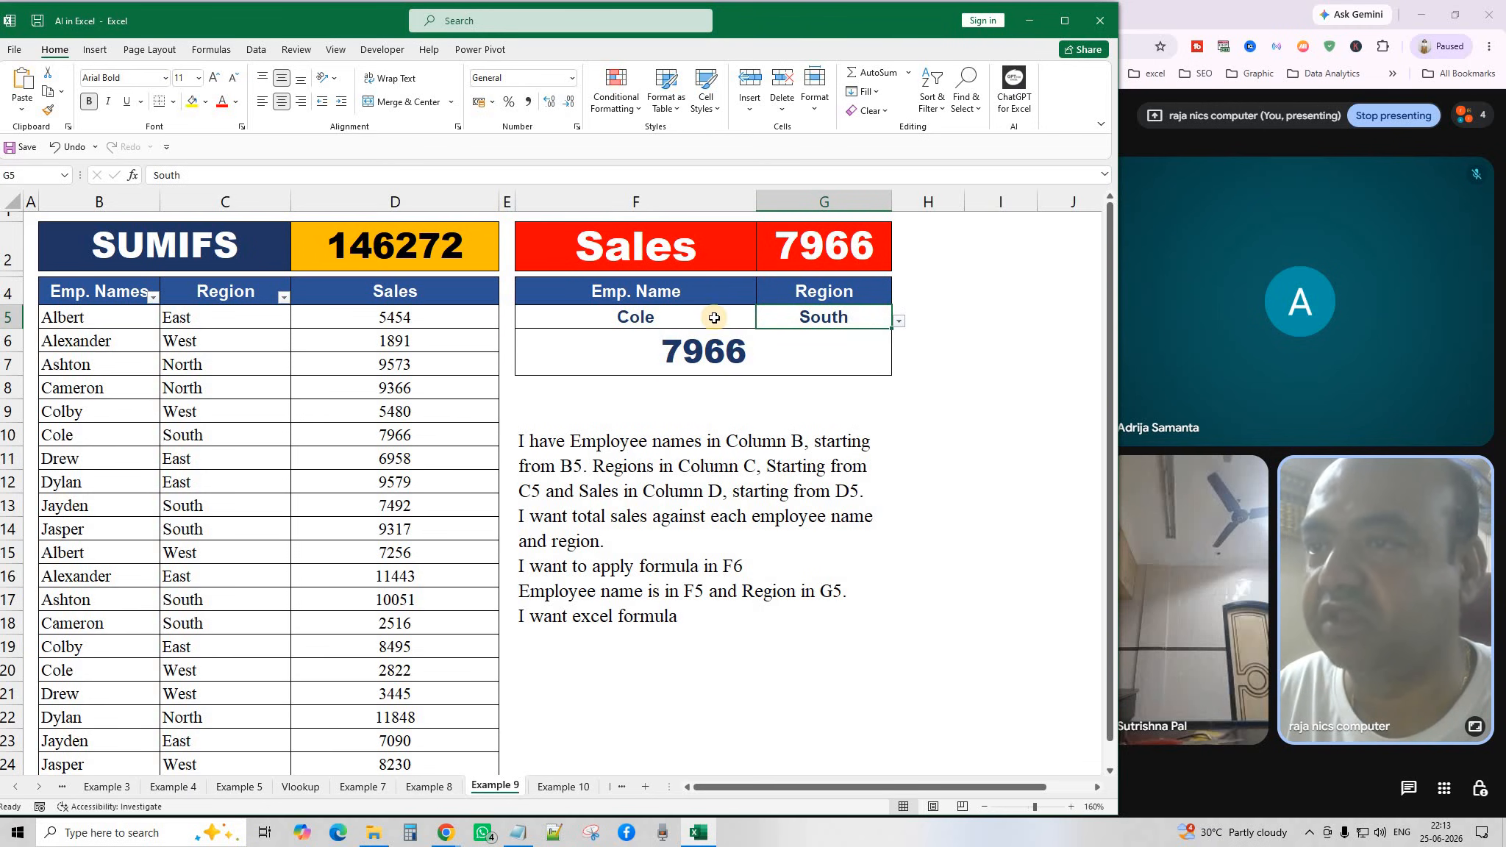
left_click(742, 319)
left_click(760, 319)
left_click(912, 357)
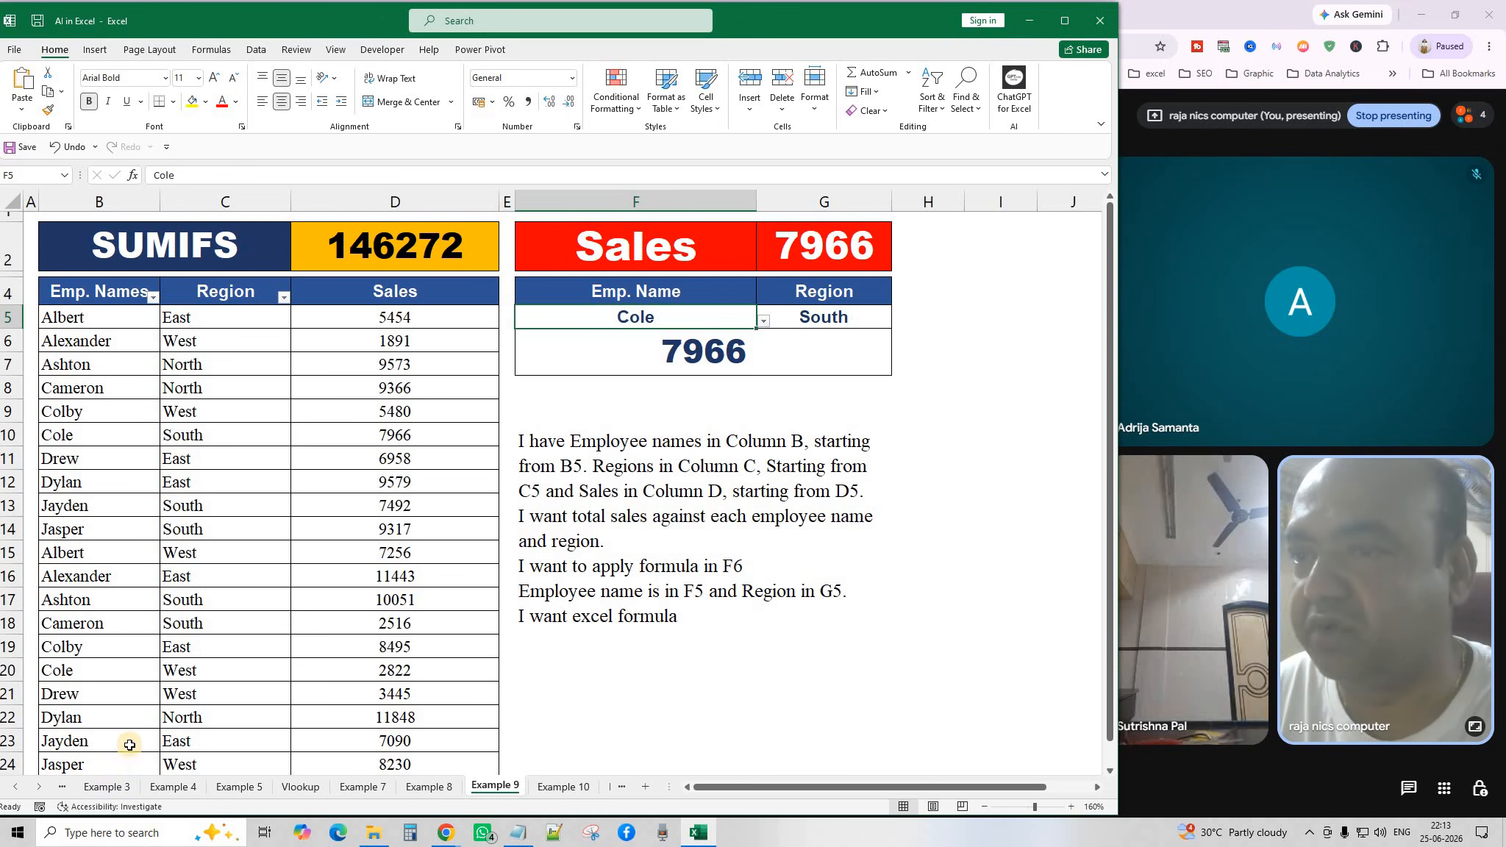
Review the sales data, F5 employee, G5 region and F6 SUMIFS, then copy the F9 prompt text.
left_click(572, 467)
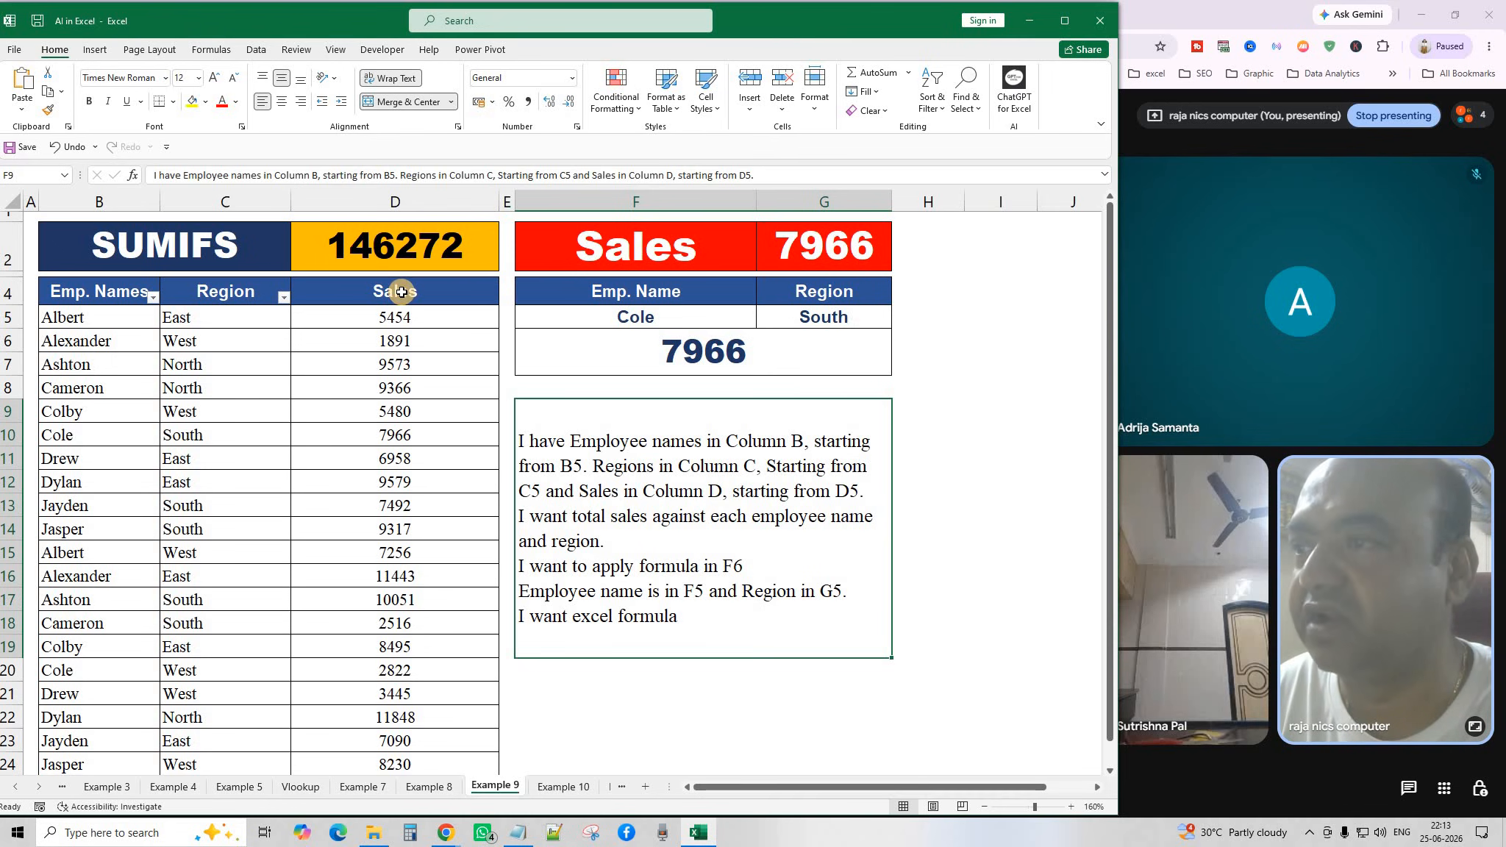
left_click(400, 320)
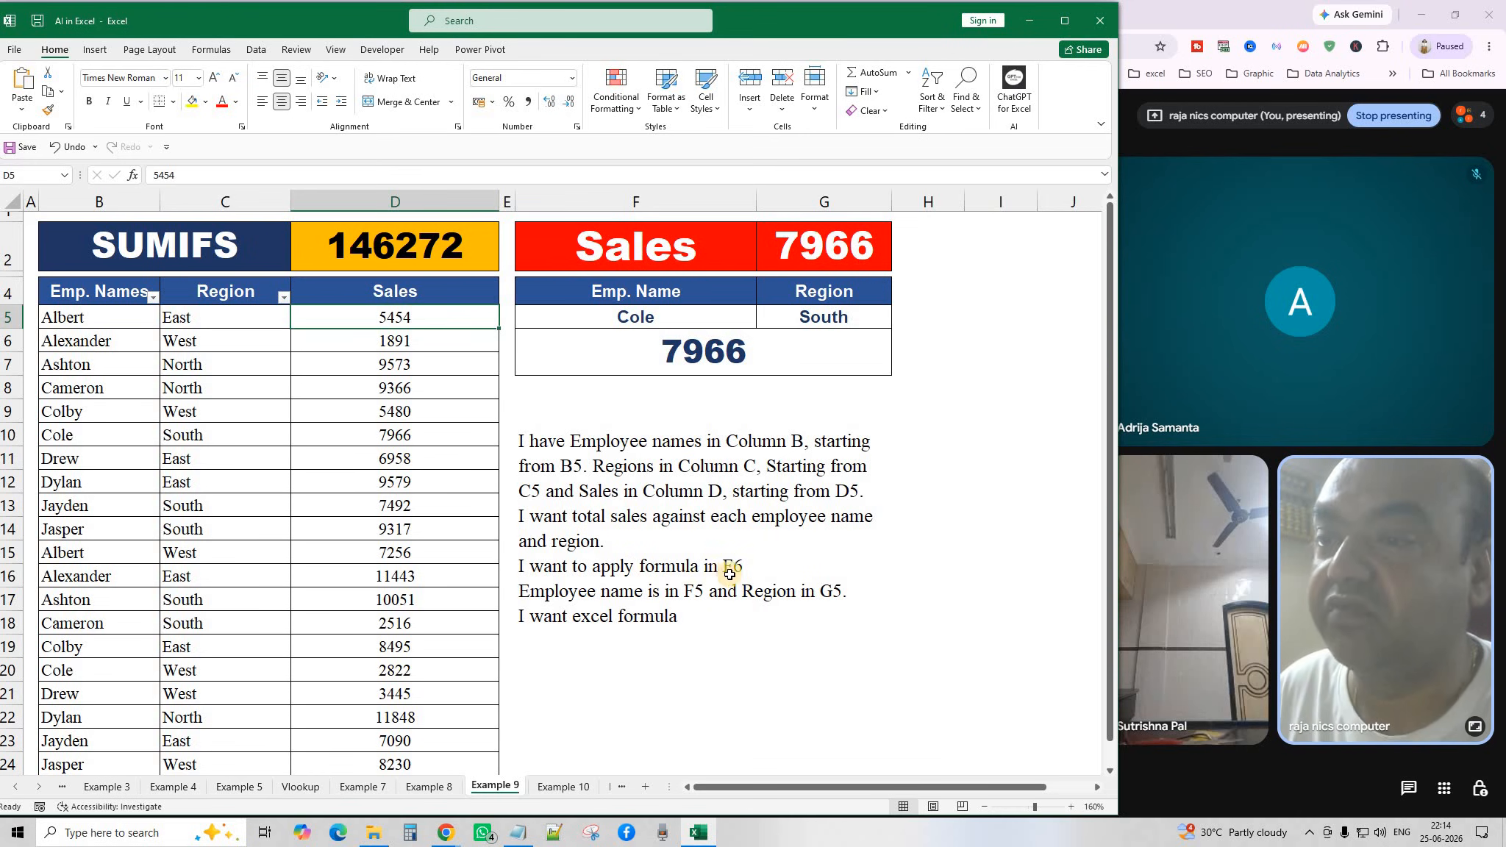
left_click(688, 358)
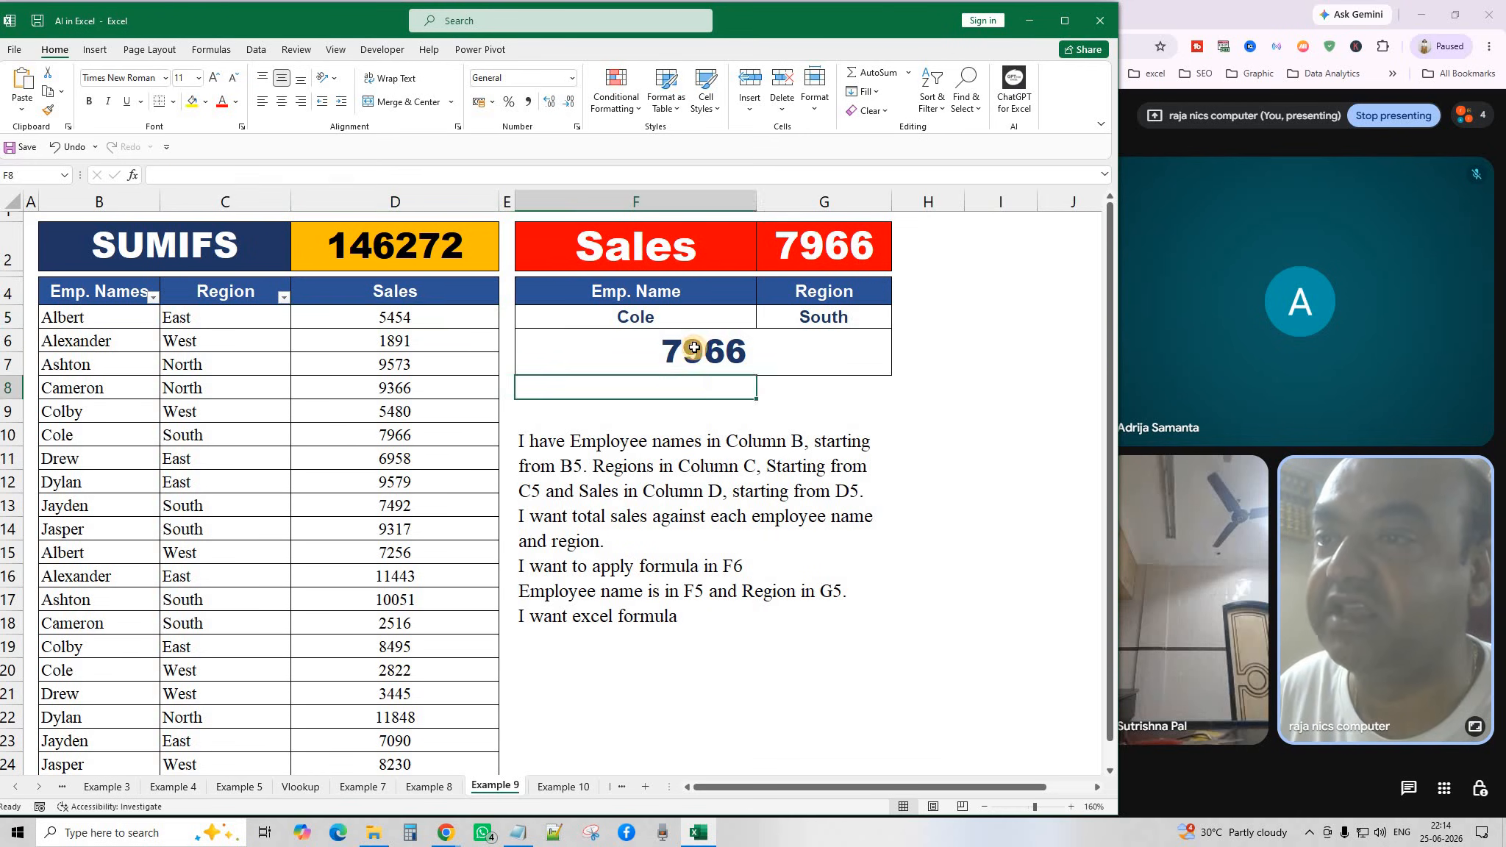
left_click_drag(711, 402, 708, 389)
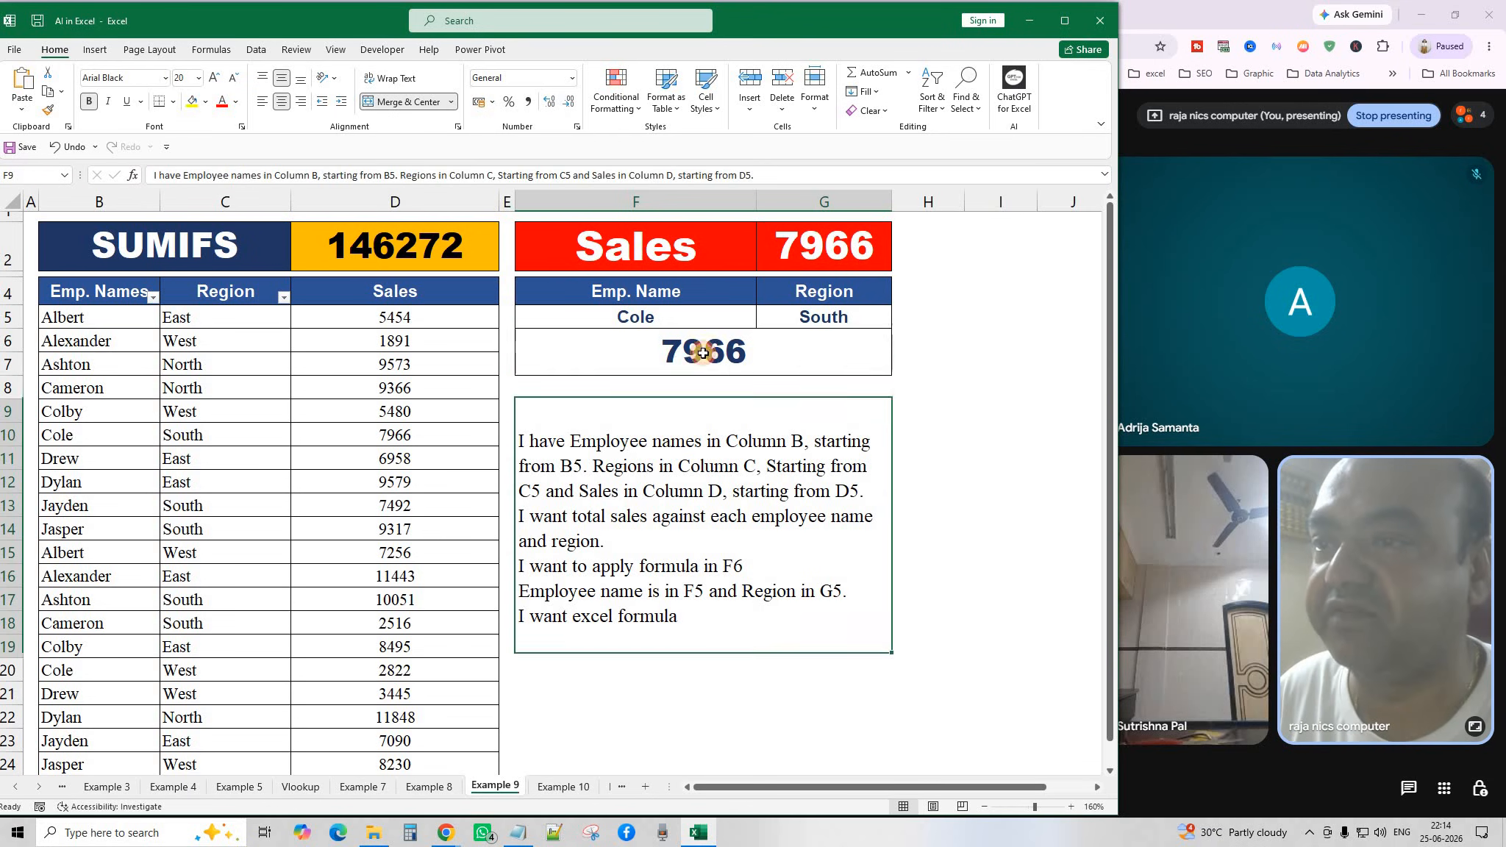
left_click(703, 352)
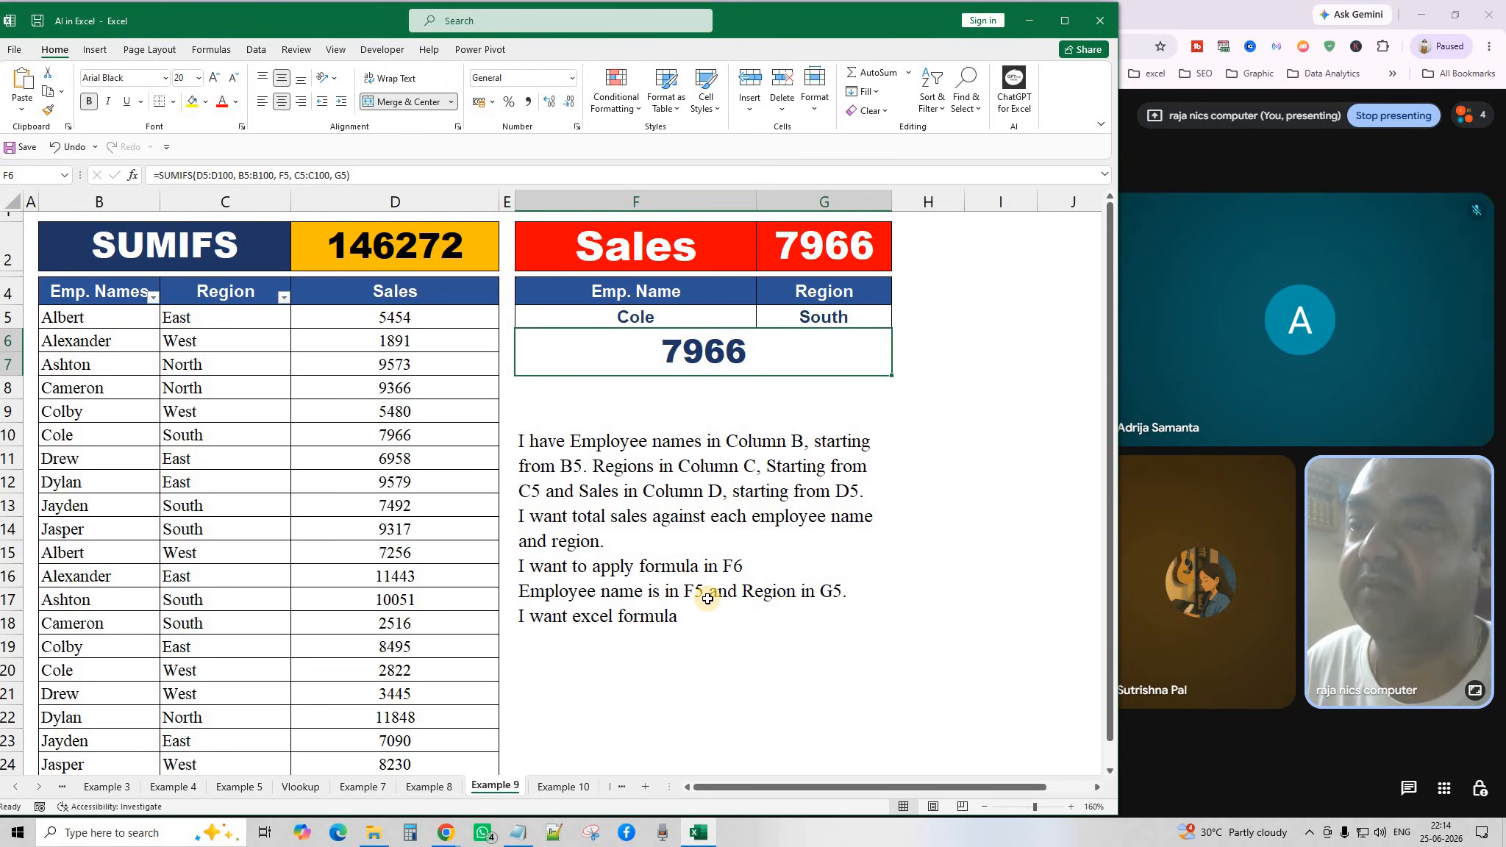
left_click(631, 316)
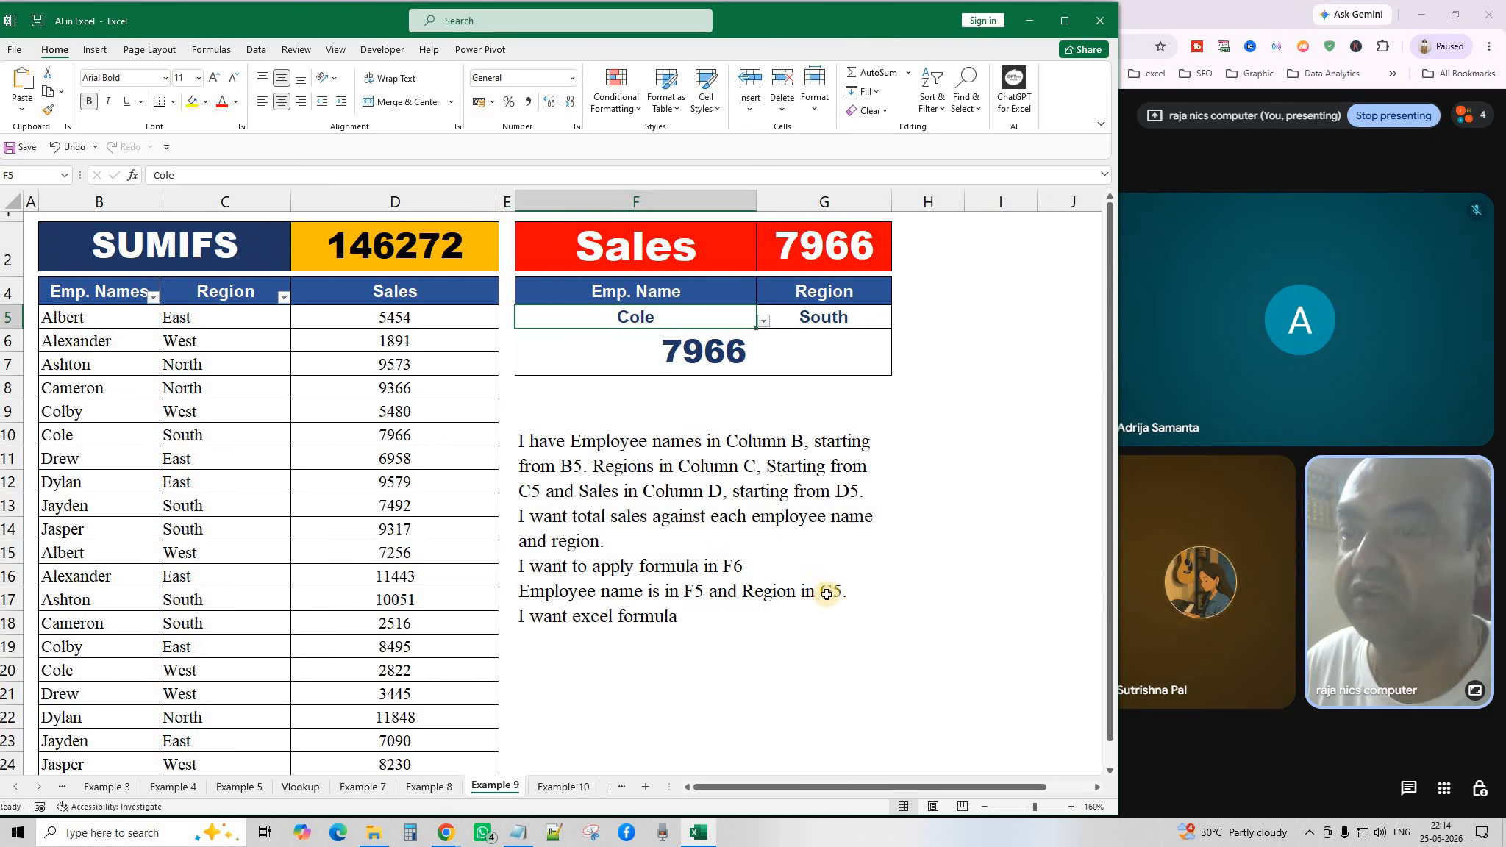
left_click(835, 317)
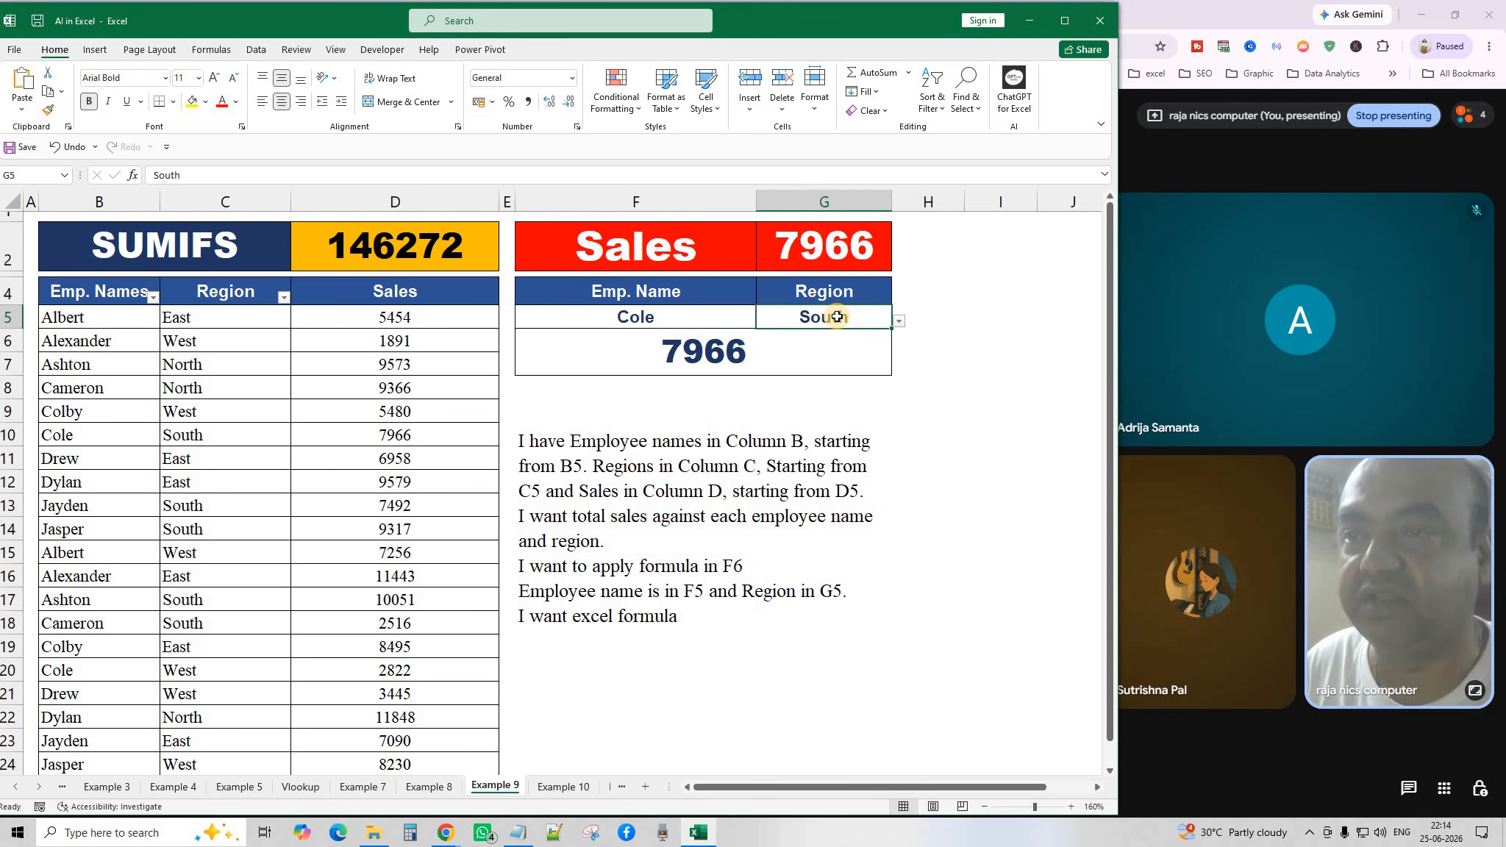
left_click(633, 617)
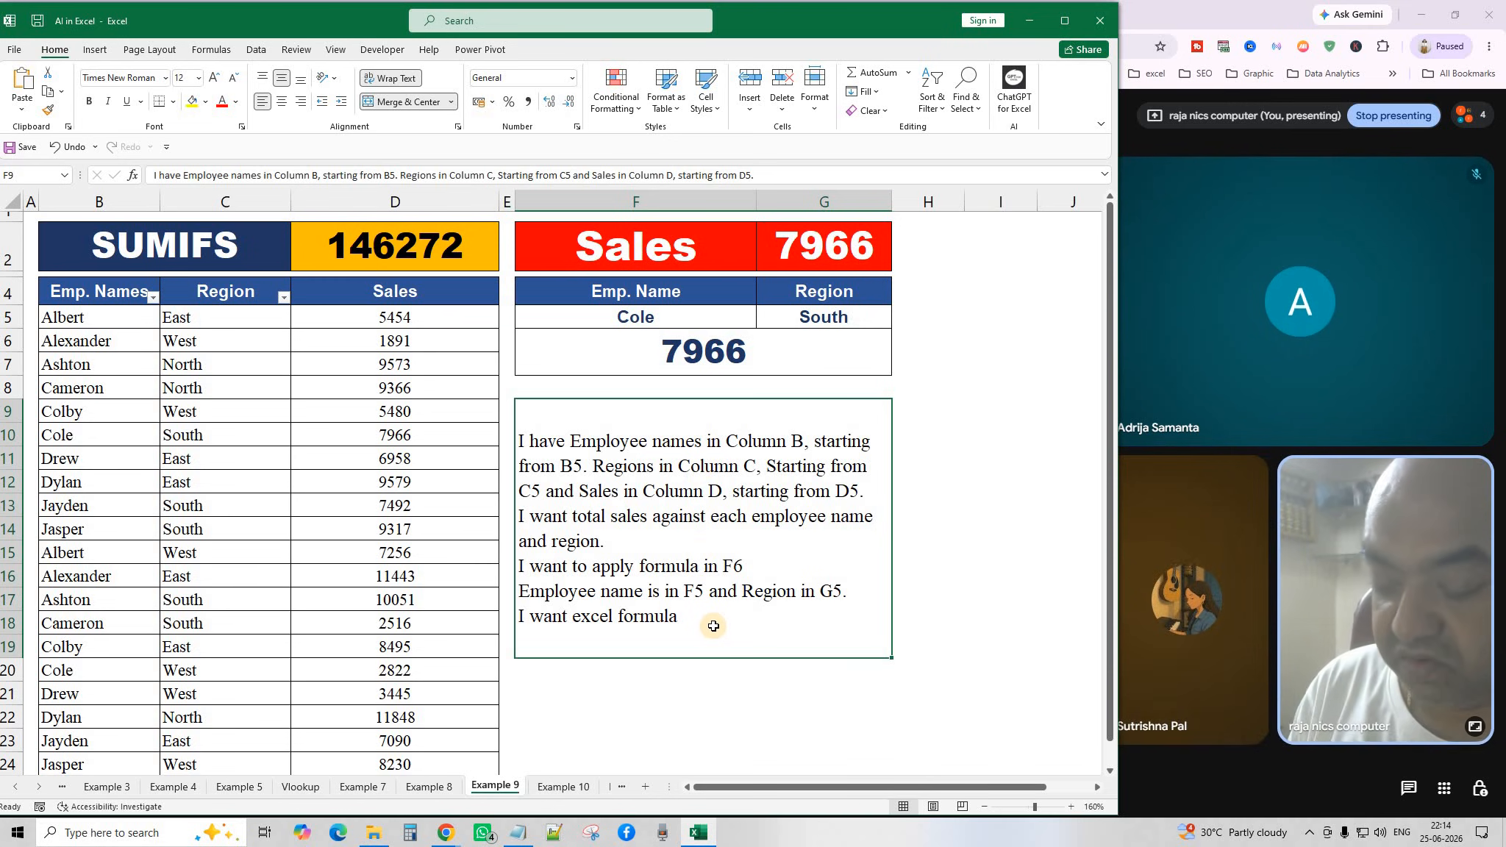
key("ctrl+c")
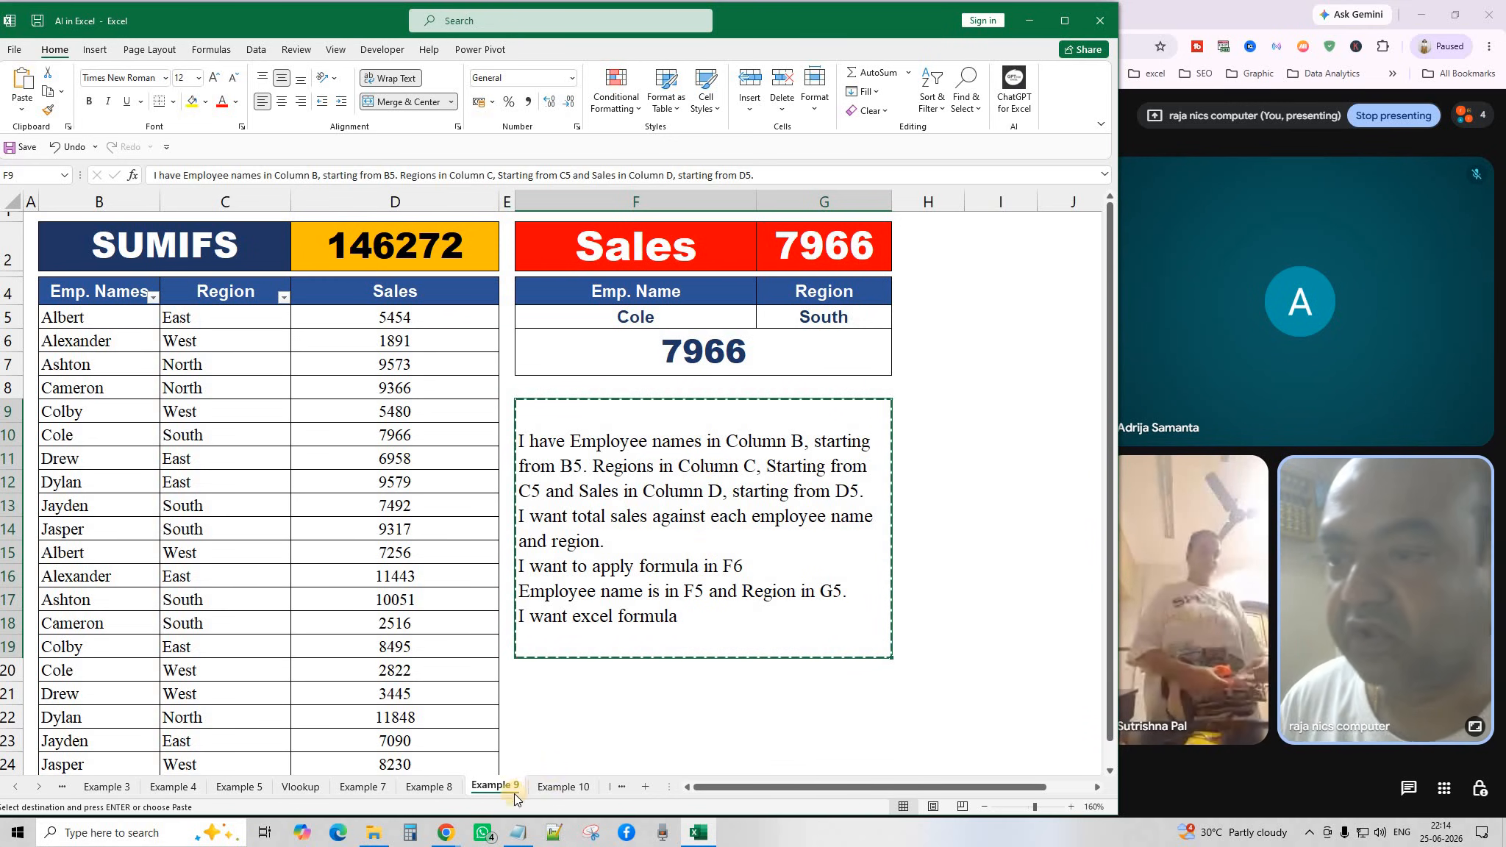
Paste the sales prompt into the Total Sales Formula chat, send it, and copy =SUMIFS($D:$D,$B:$B,F5,$C:$C,G5).
left_click(445, 833)
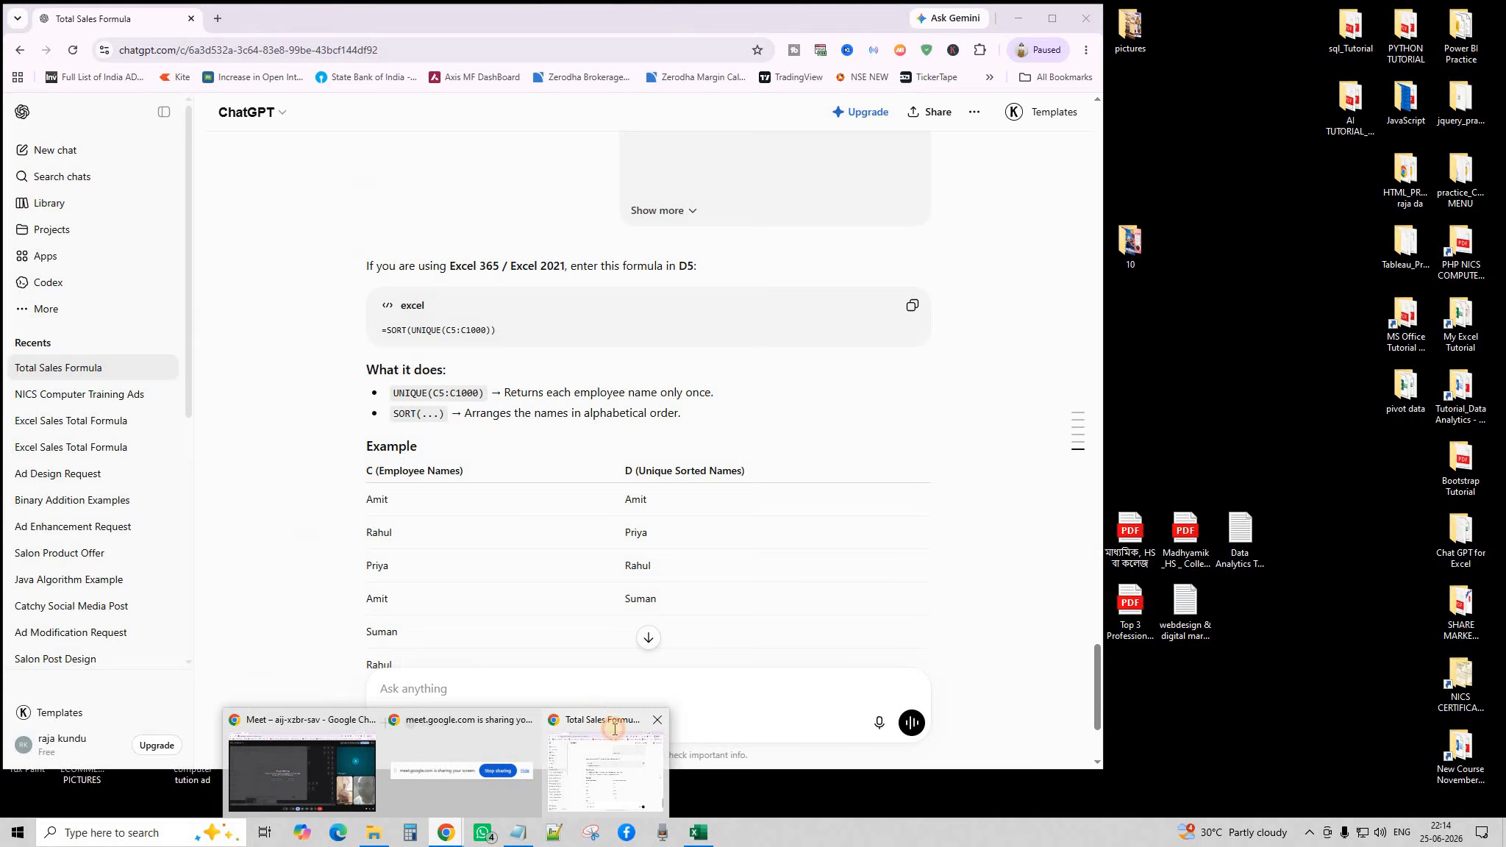
left_click(604, 769)
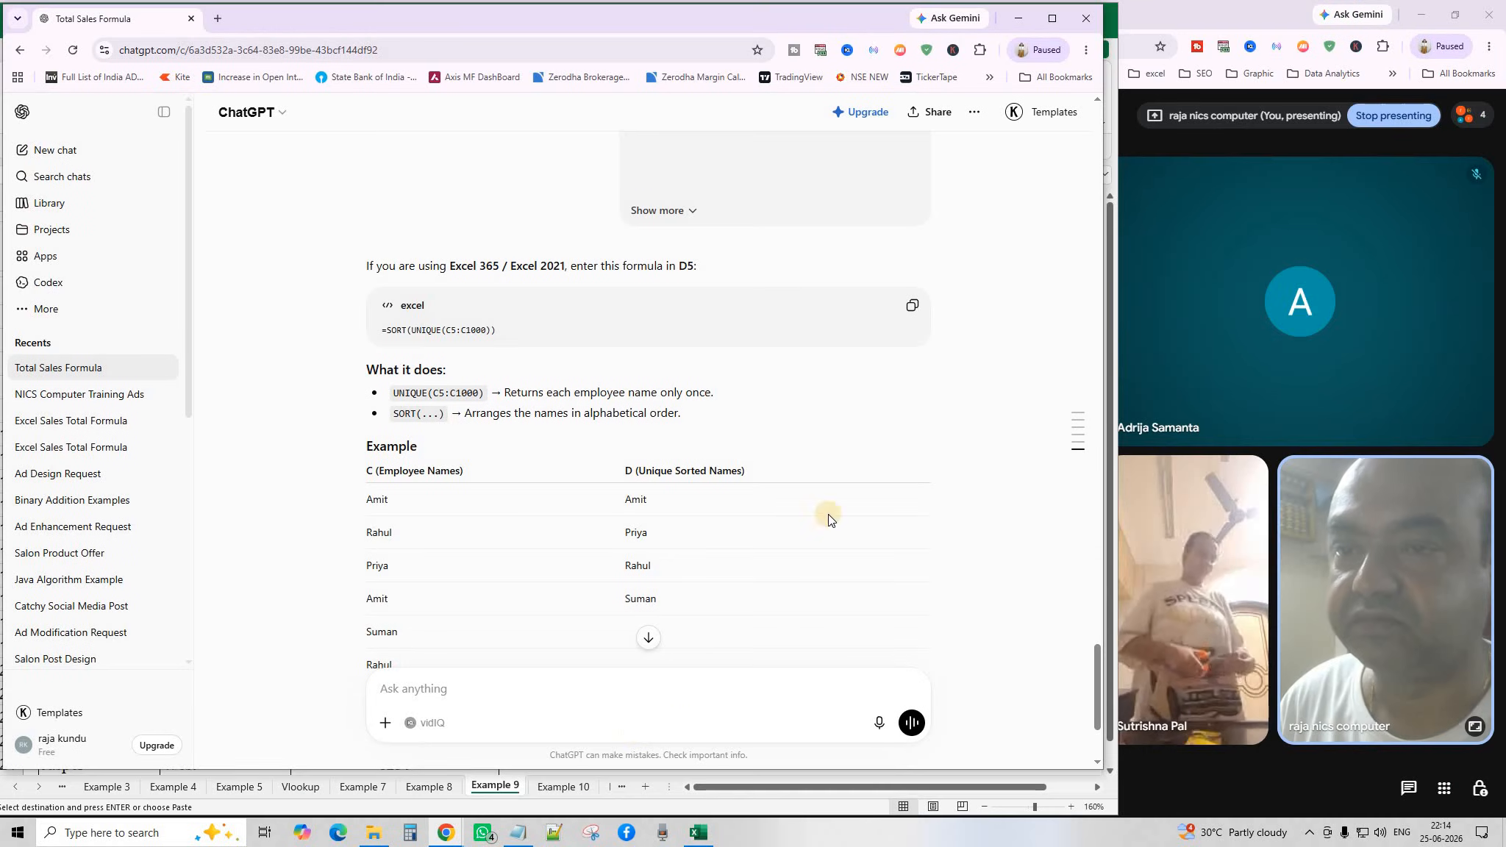
left_click(646, 637)
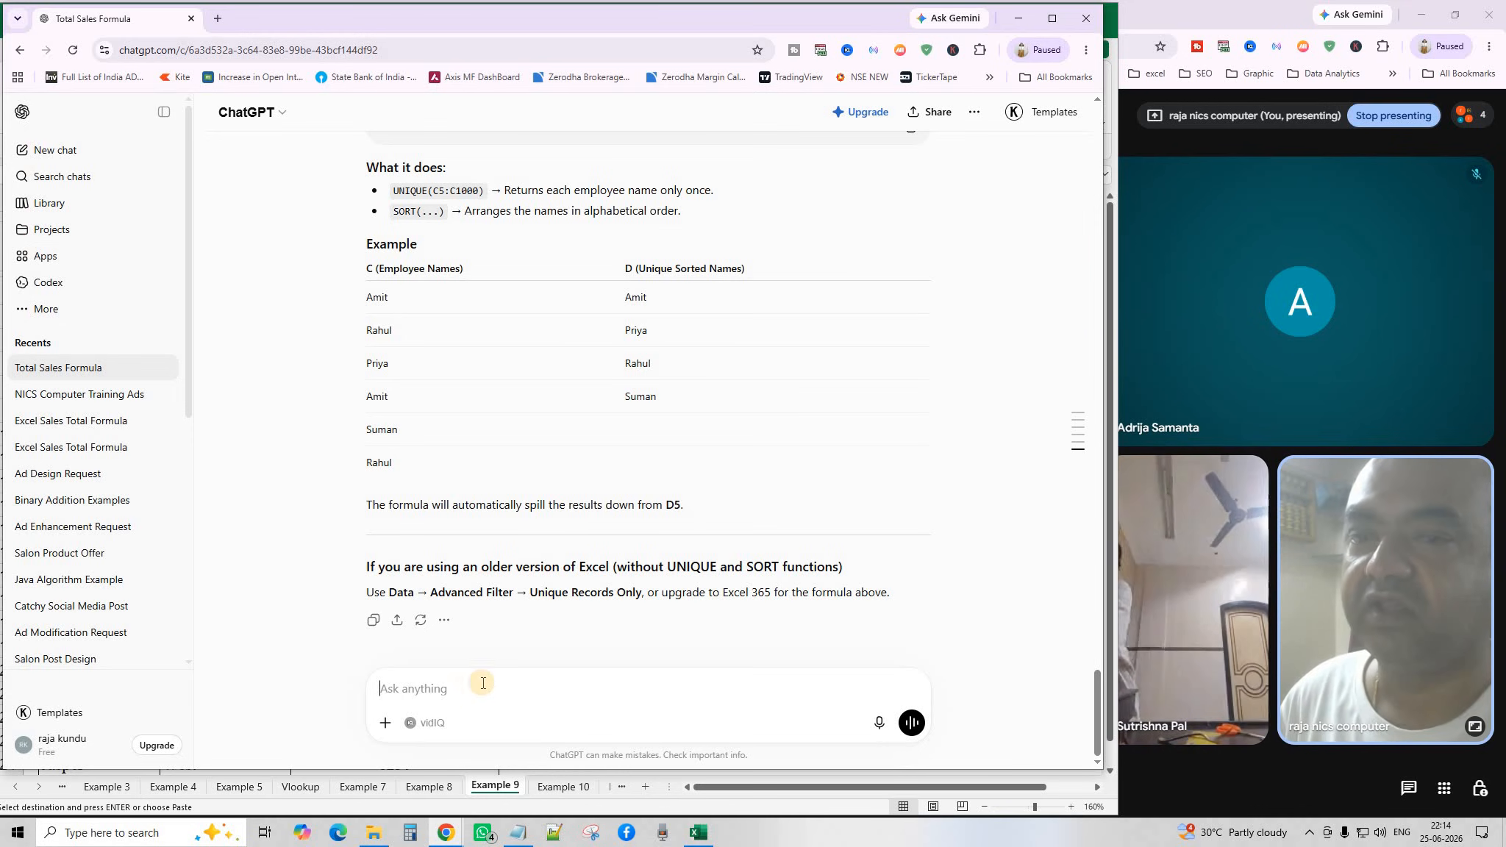
key("ctrl+v")
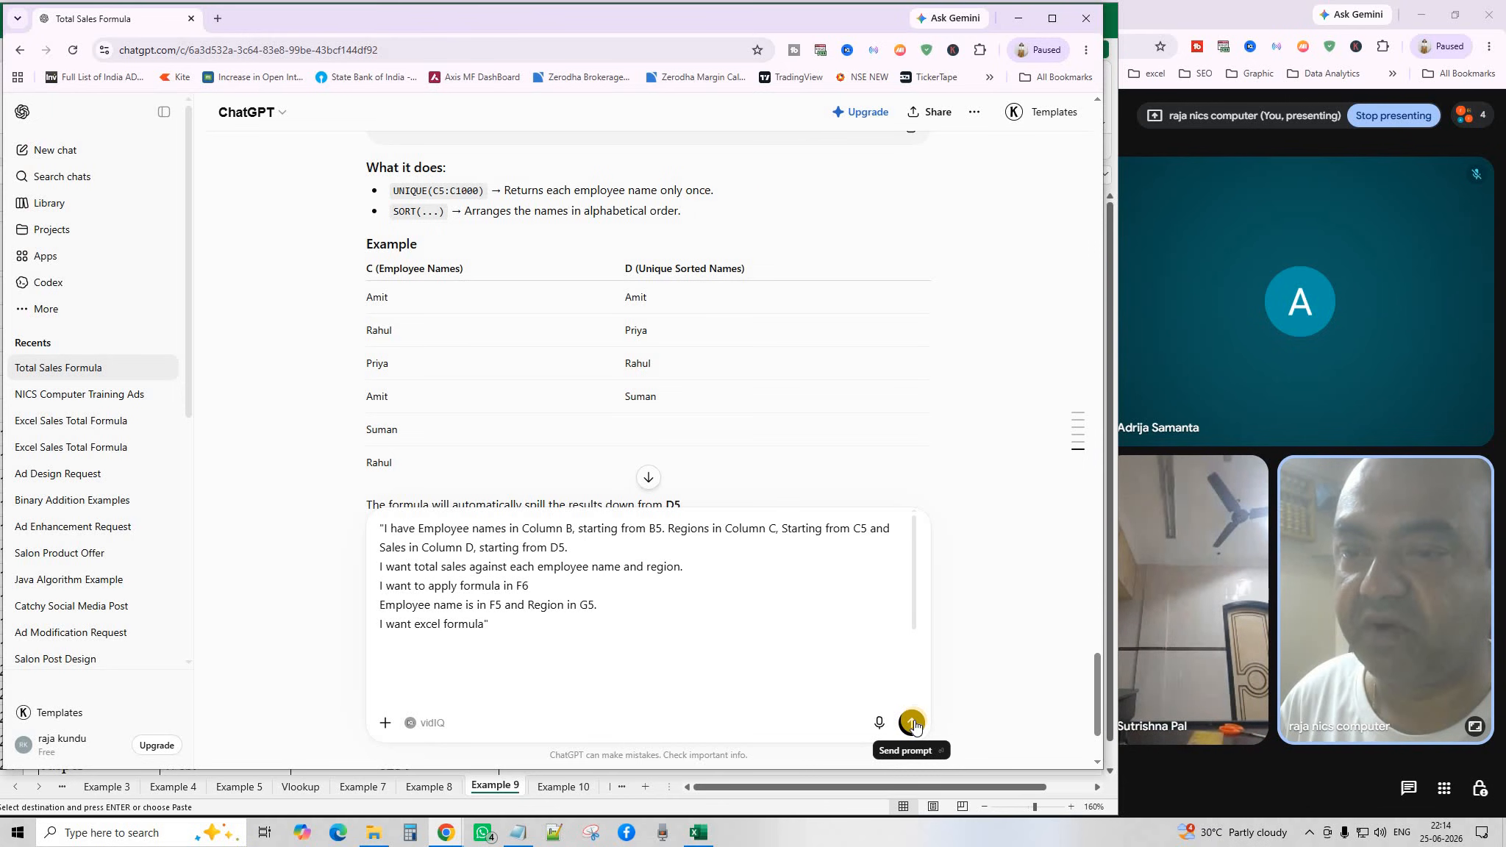
left_click(914, 723)
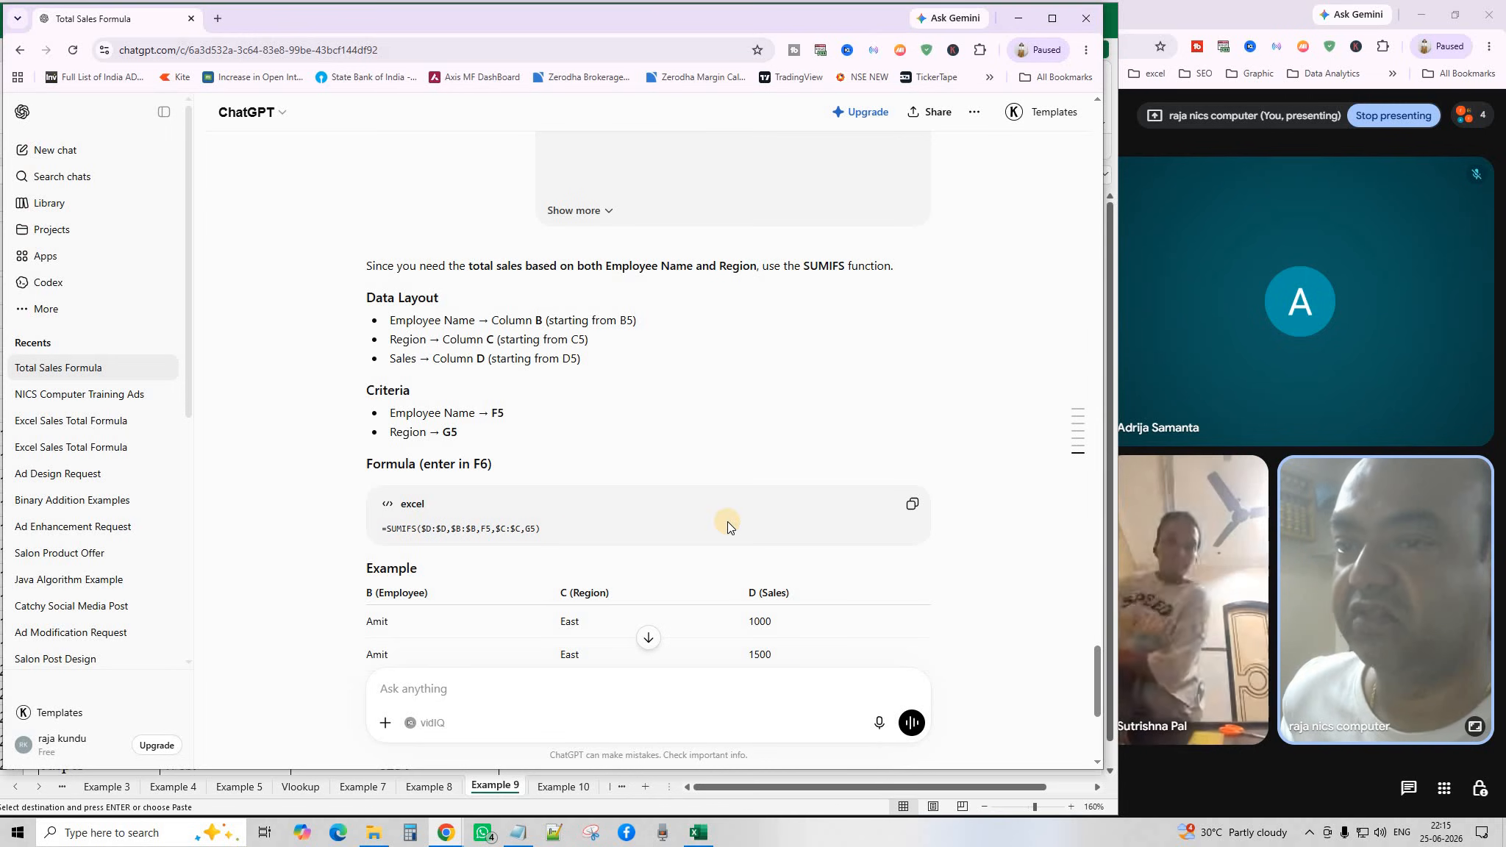
scroll(706, 537, "down", 1)
scroll(706, 541, "down", 4)
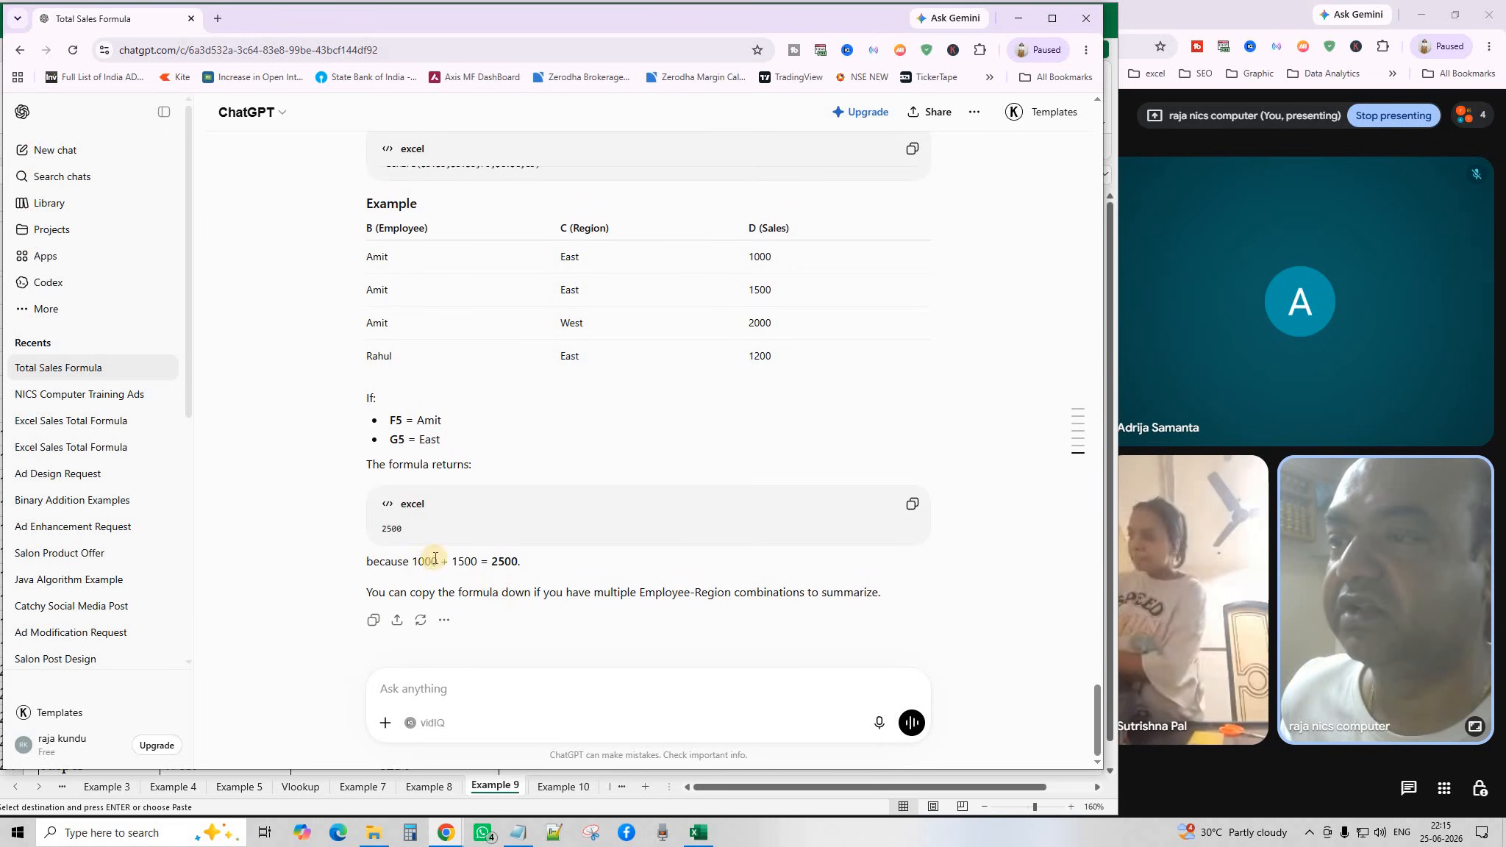
scroll(570, 539, "up", 4)
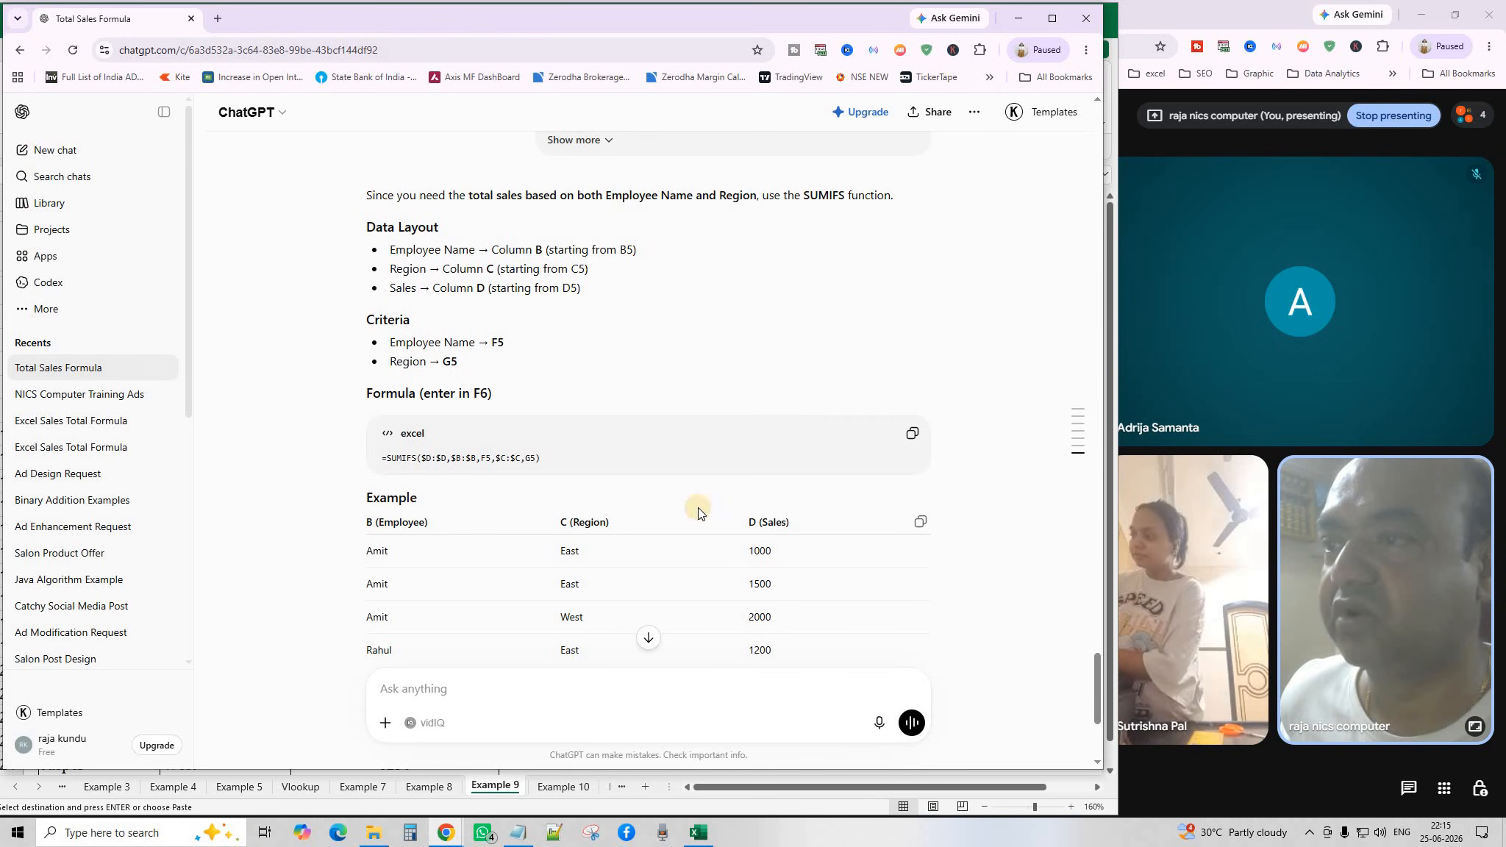
left_click(912, 434)
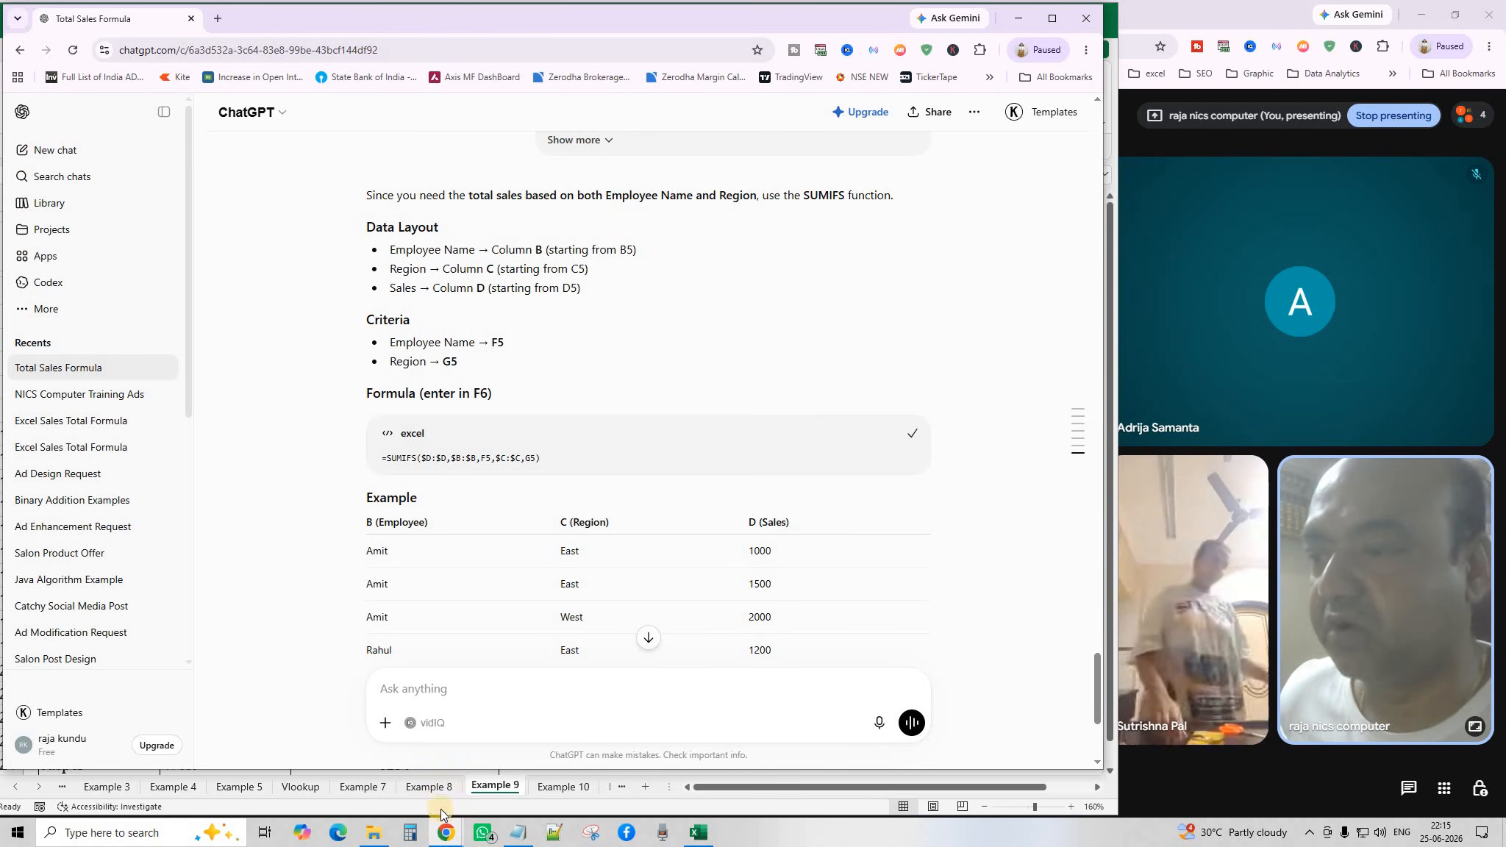
On the Example 9 sheet, clear the old formula from result cell F6.
left_click(488, 785)
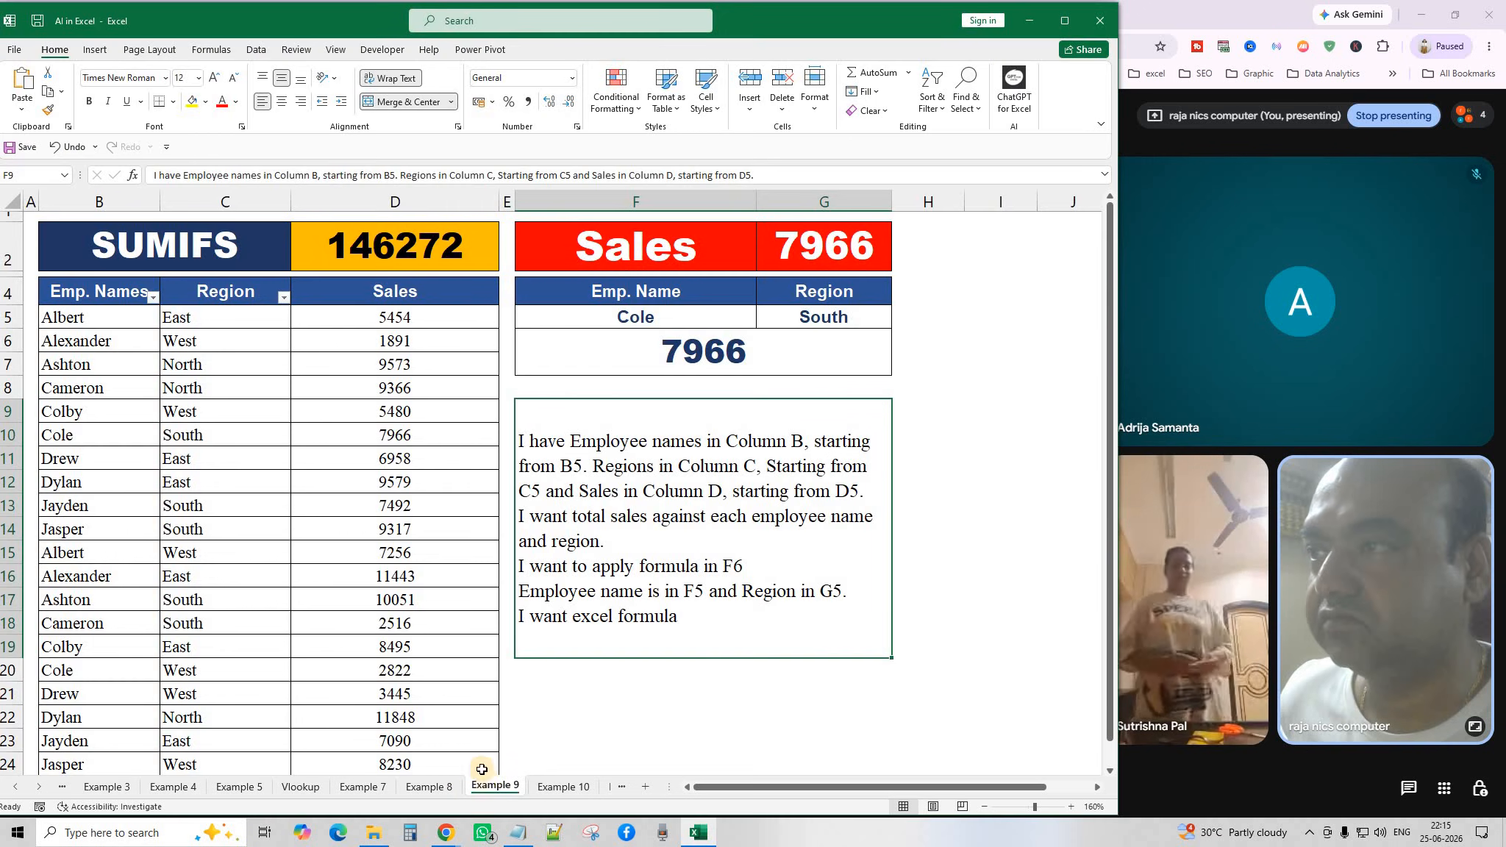
left_click(624, 356)
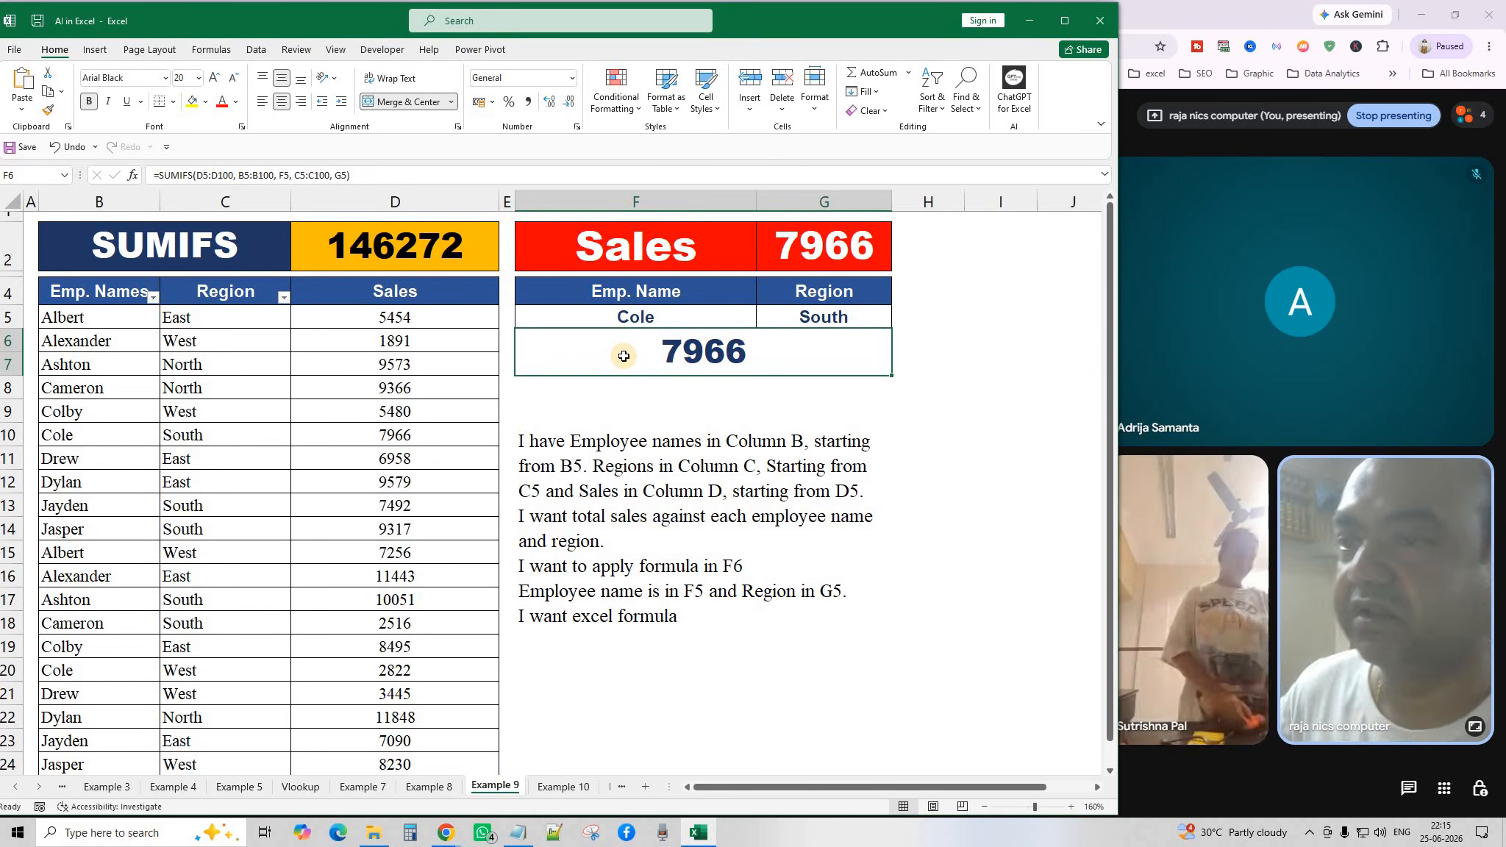
key("Delete")
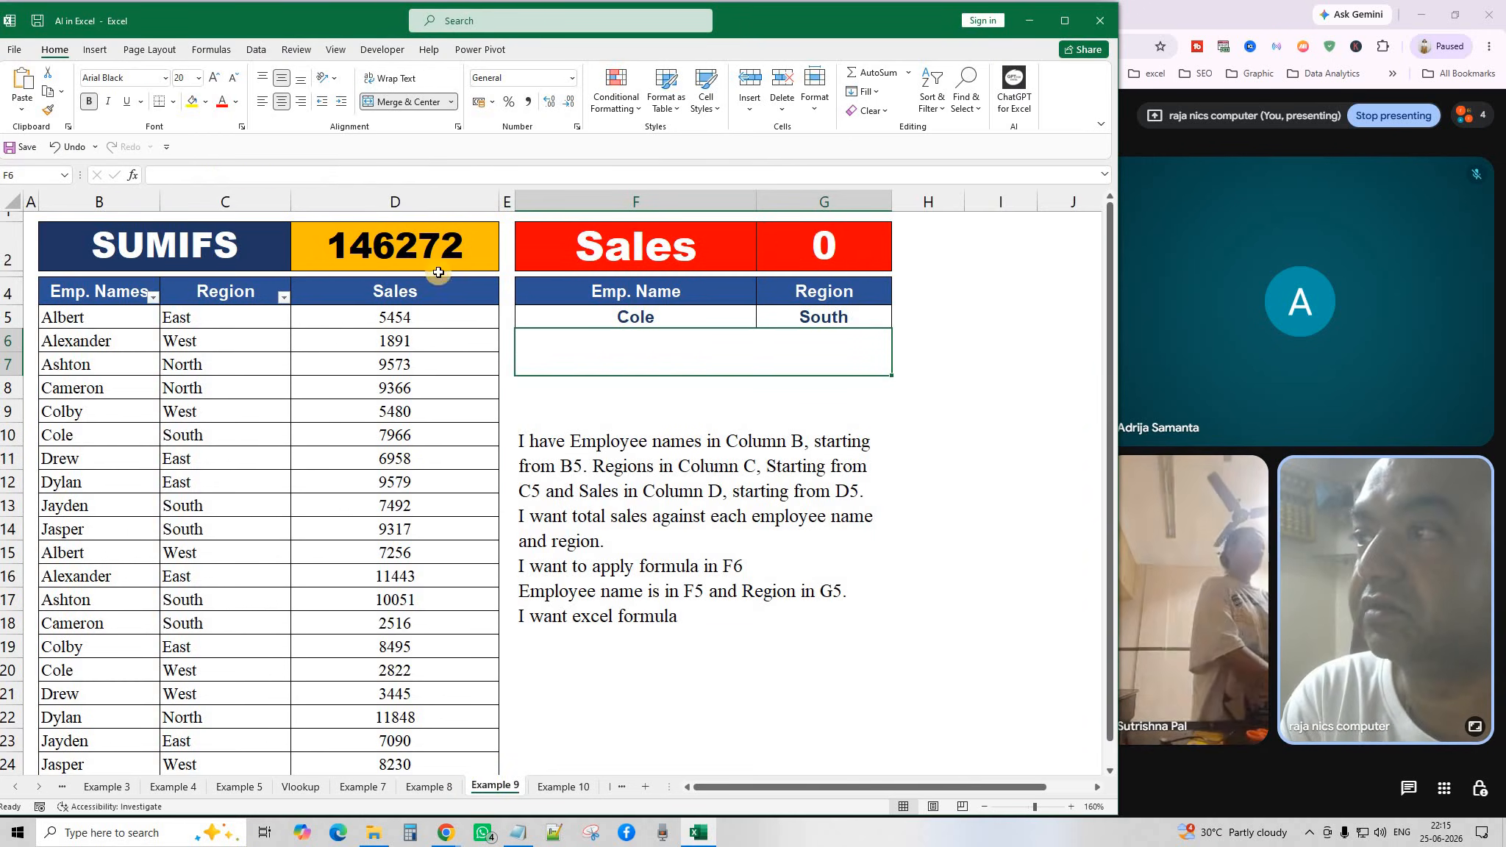
left_click(731, 403)
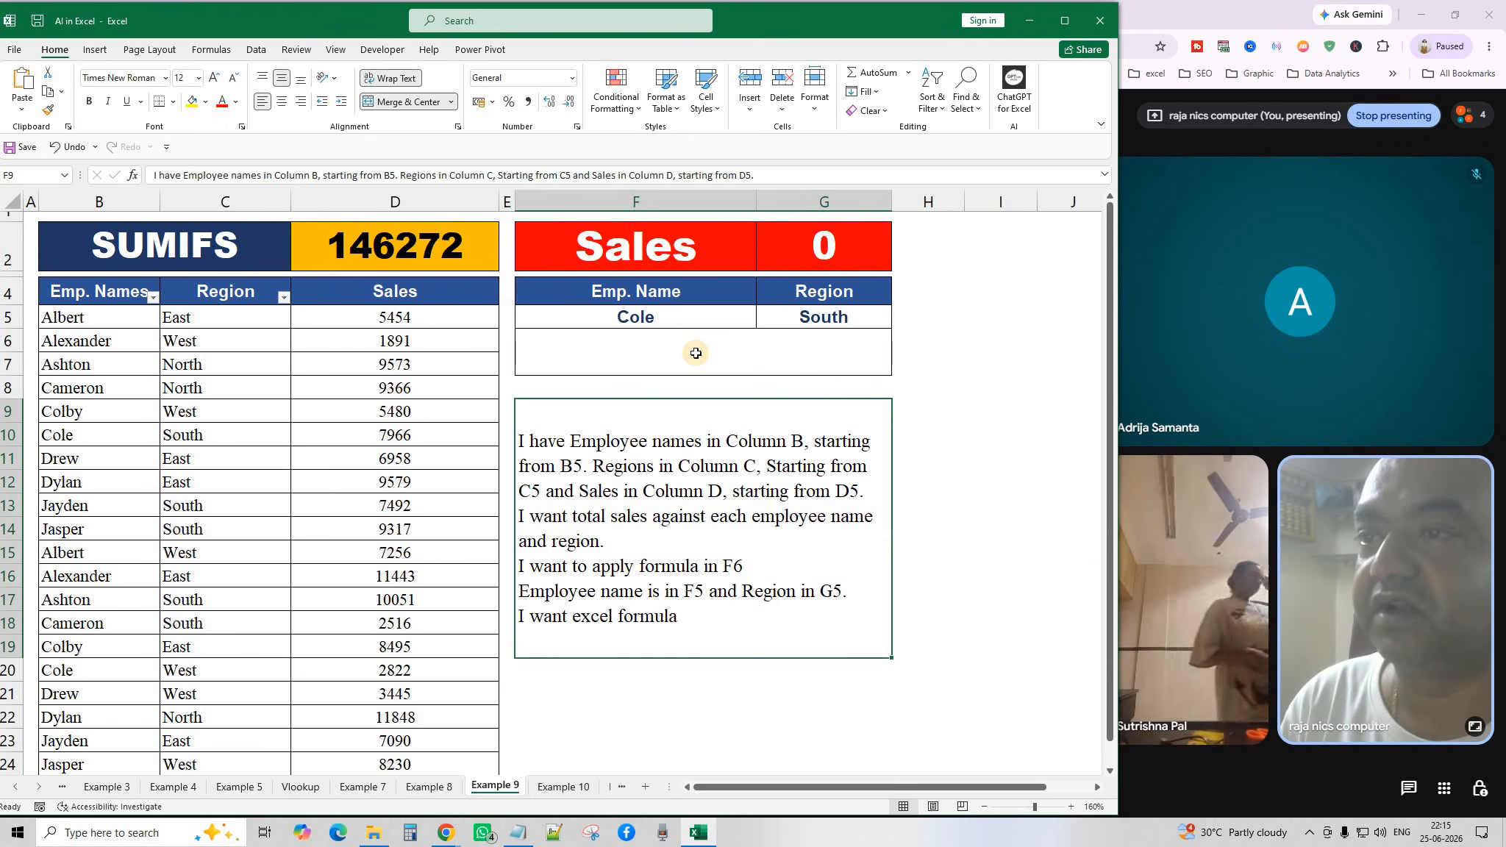
left_click(696, 352)
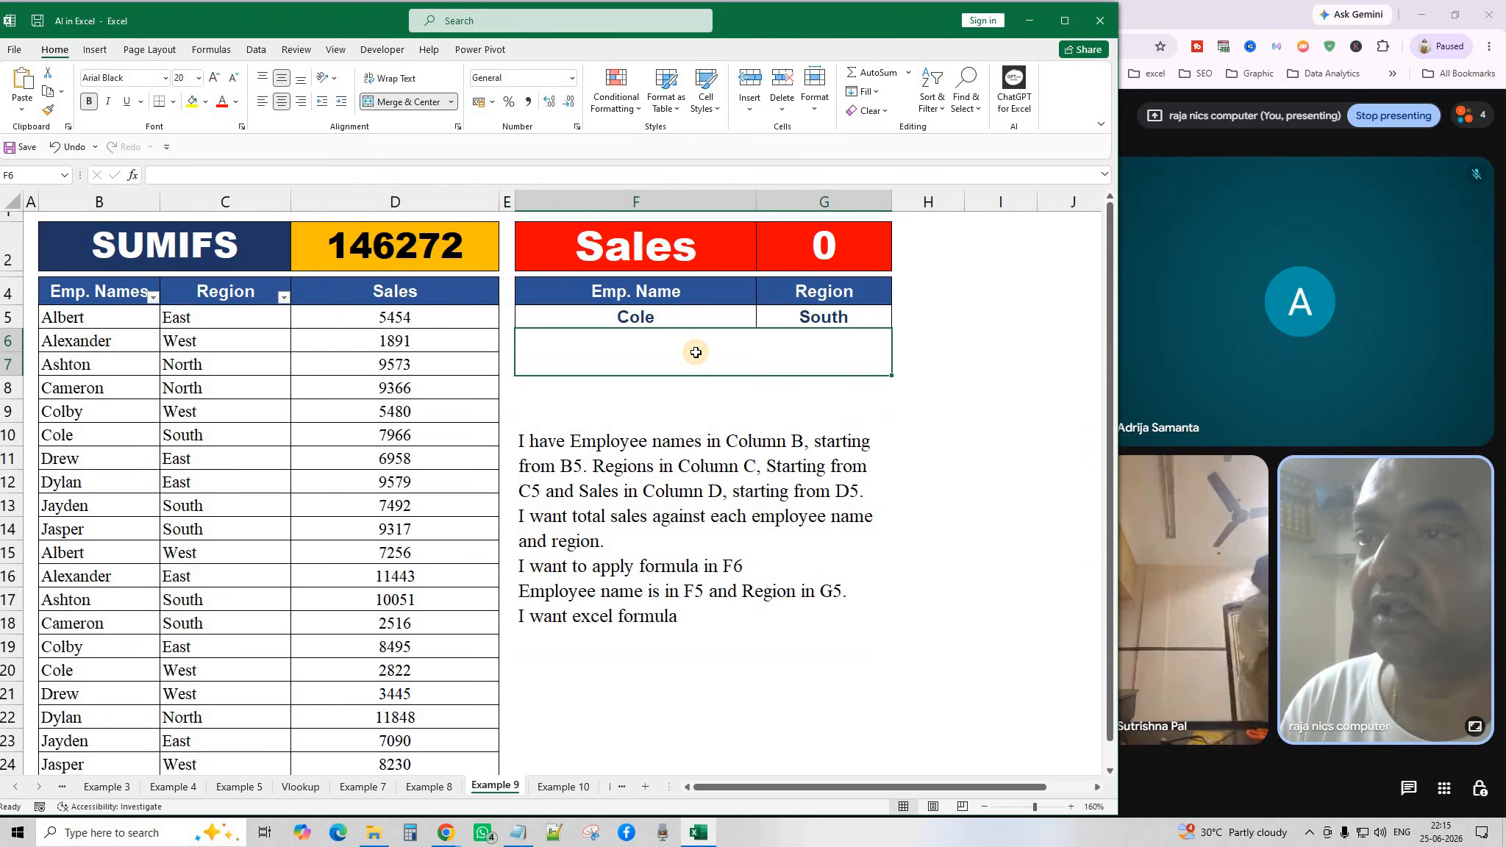
Paste =SUMIFS($D:$D,$B:$B,F5,$C:$C,G5) into F6 and commit it to show 7966.
left_click(20, 77)
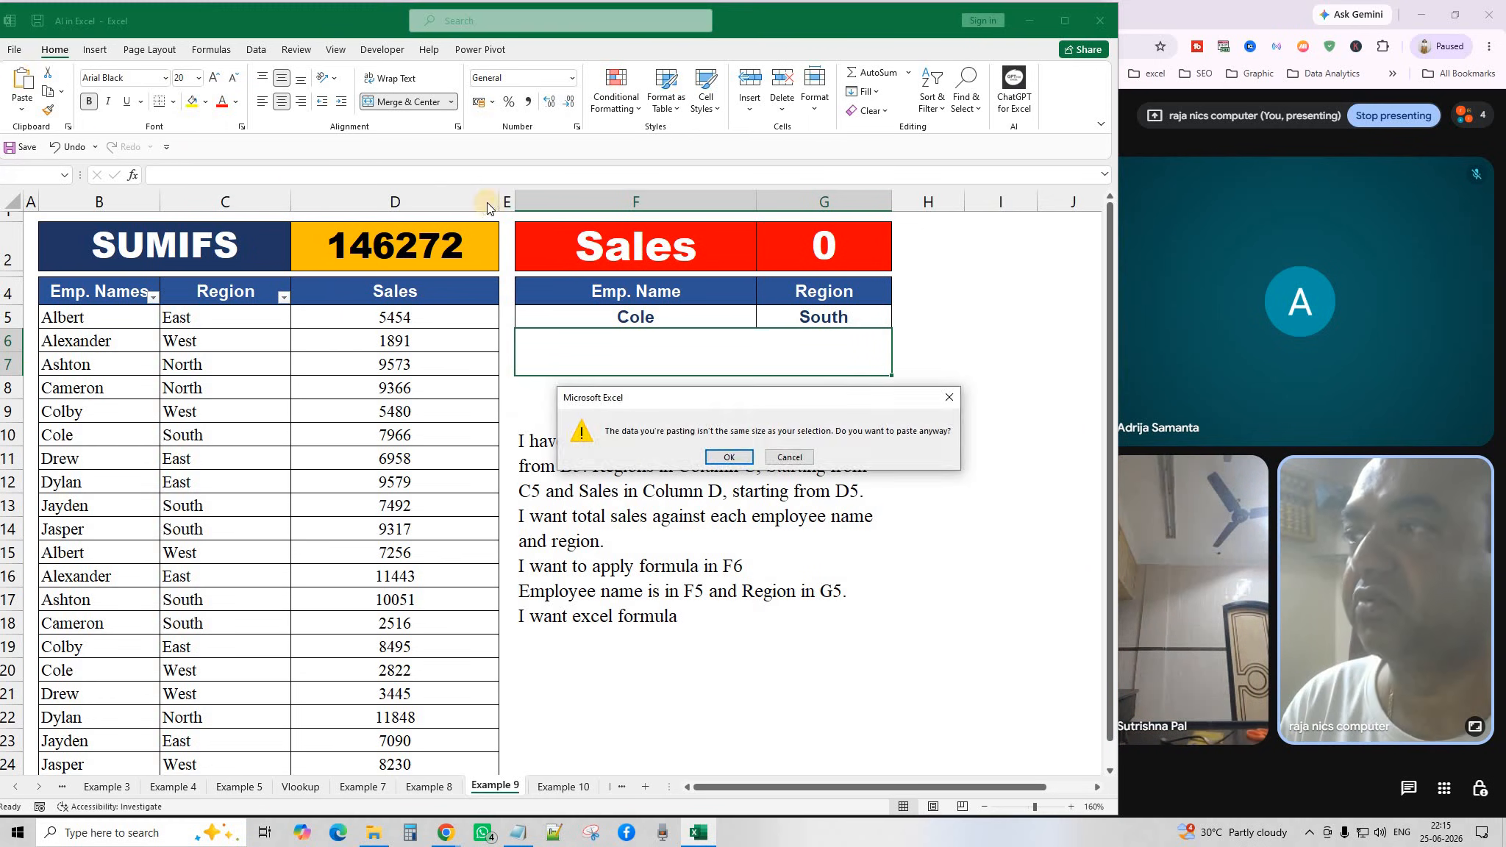
left_click(729, 457)
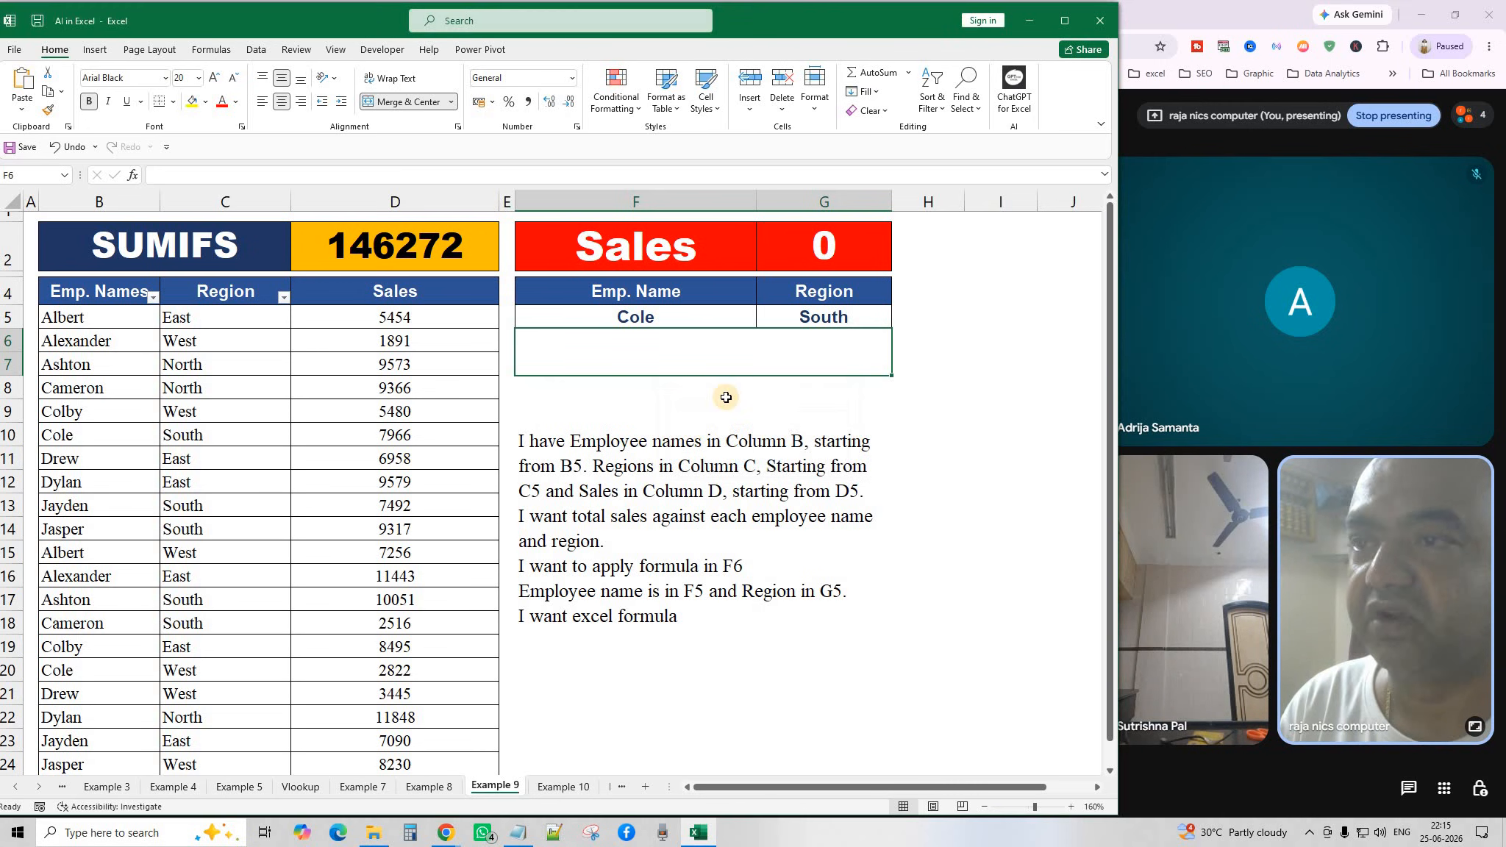
left_click(688, 345)
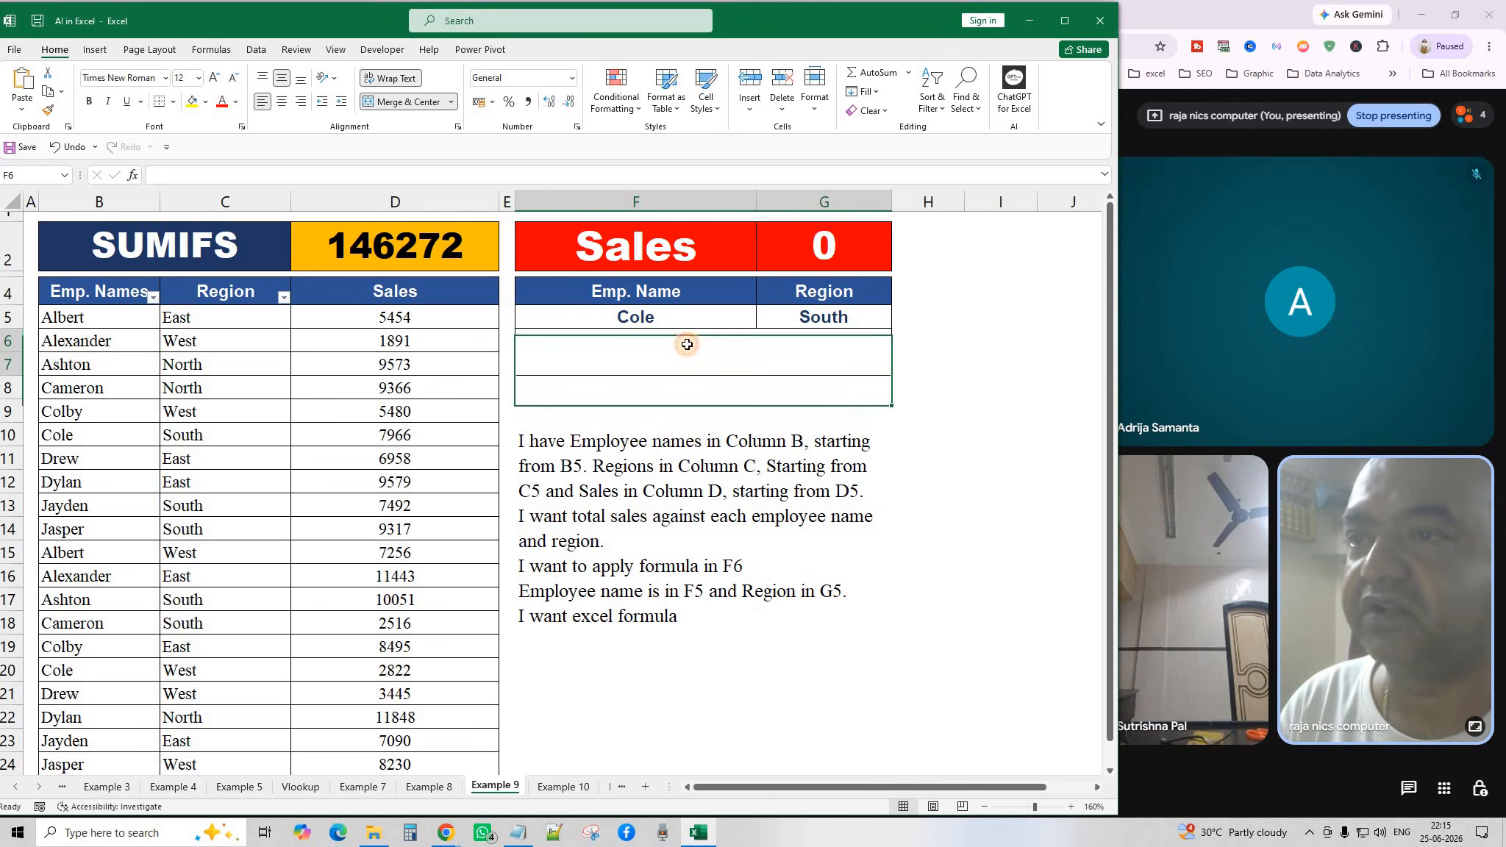
left_click(165, 173)
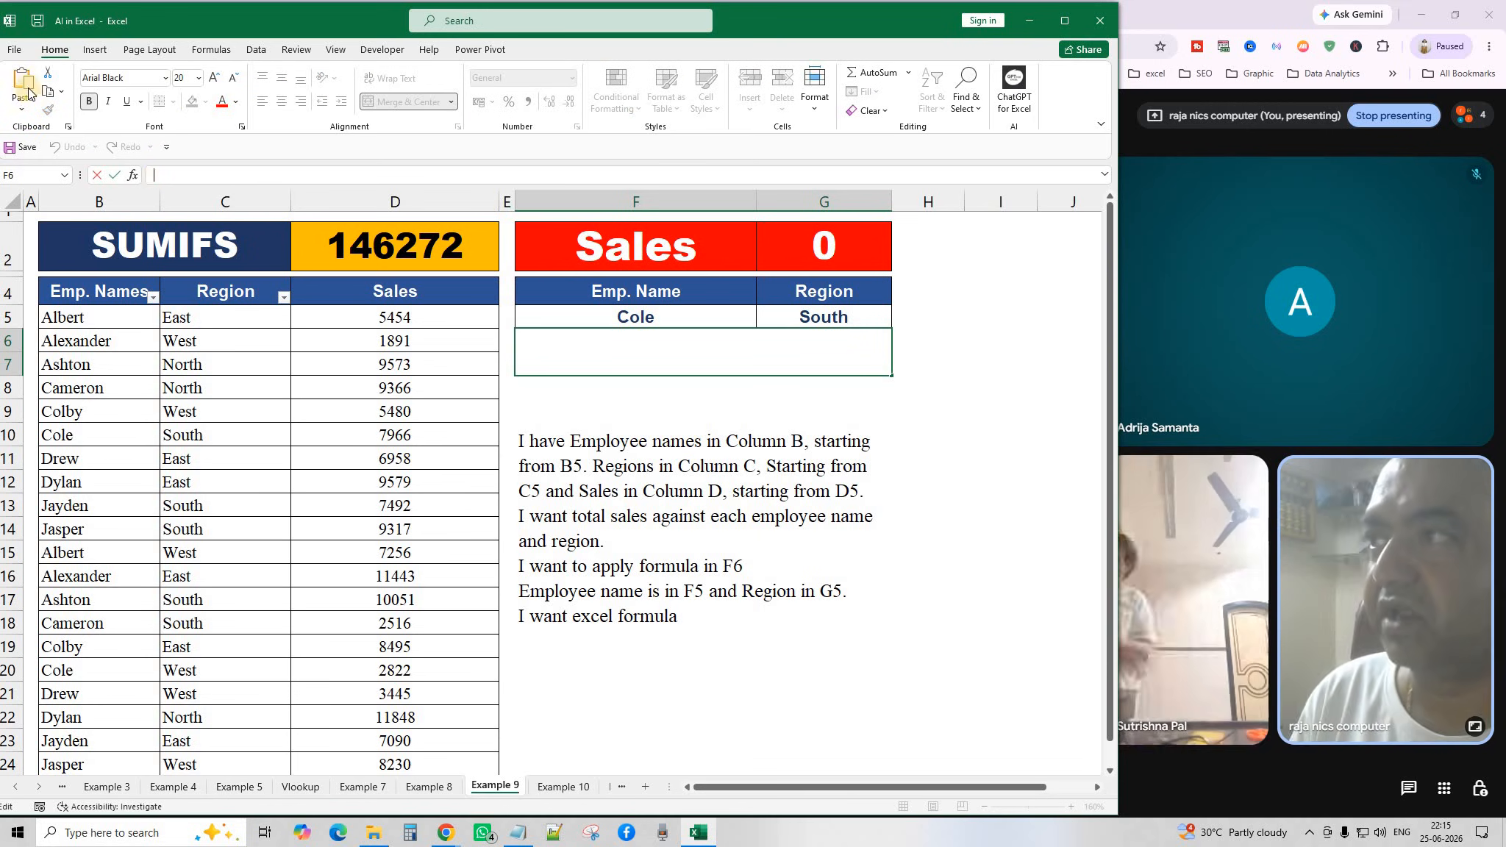
left_click(27, 86)
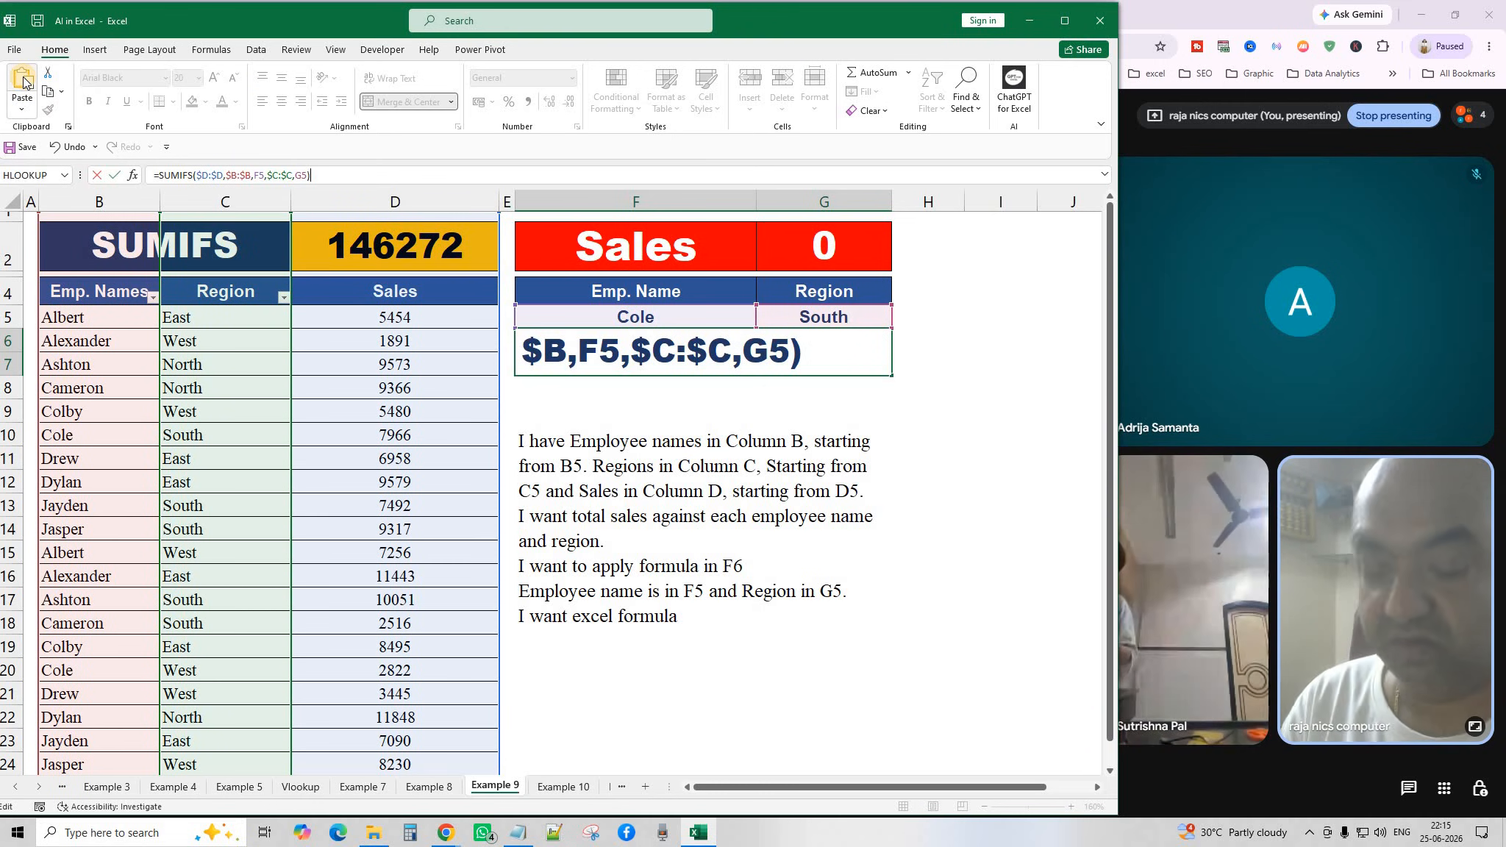
key("Return")
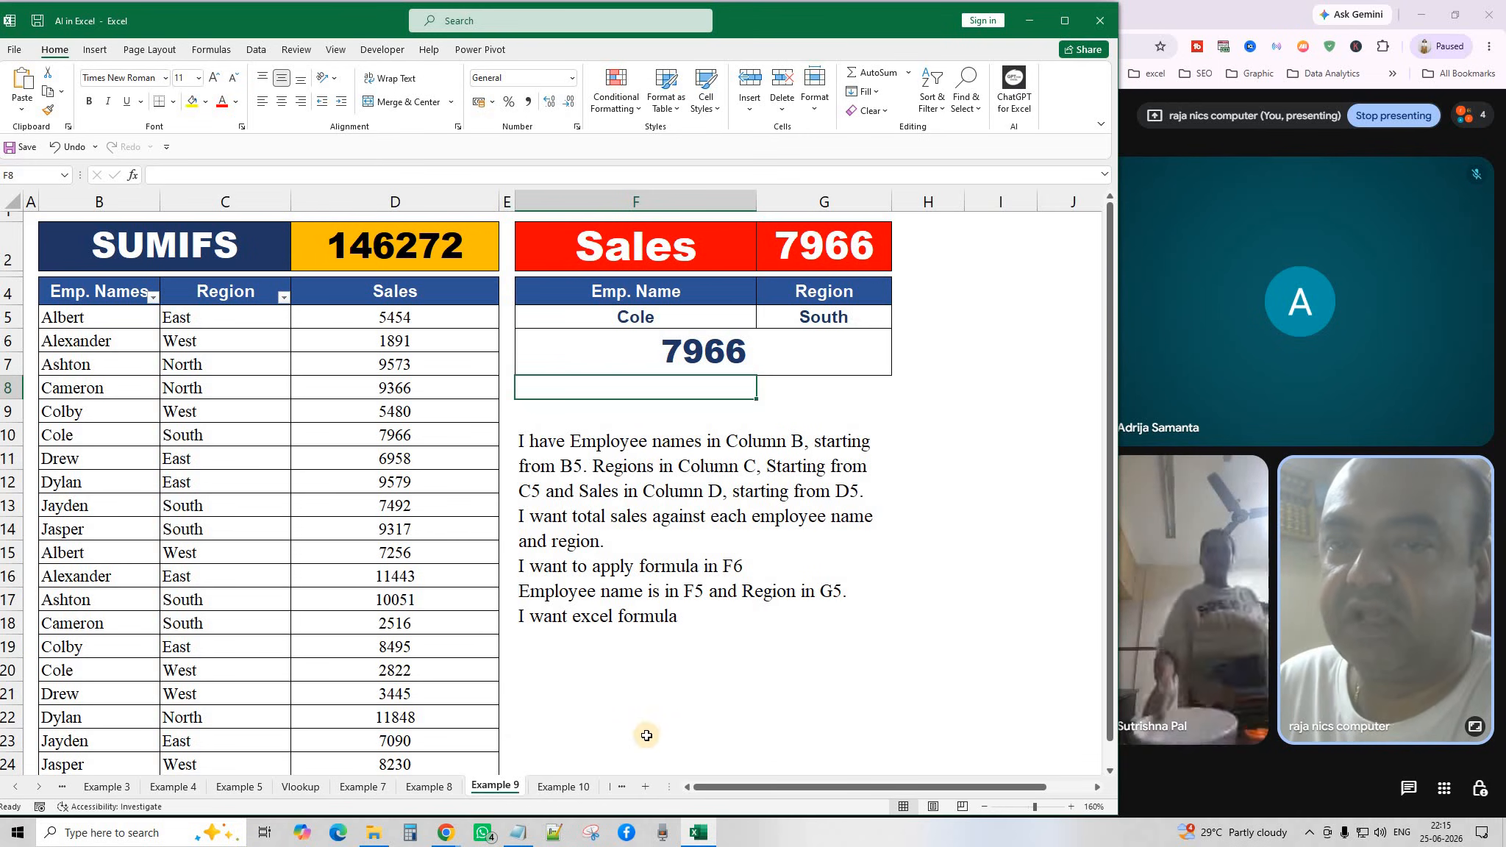
Switch to the Example 10 sheet and zoom out to 120%.
left_click(559, 788)
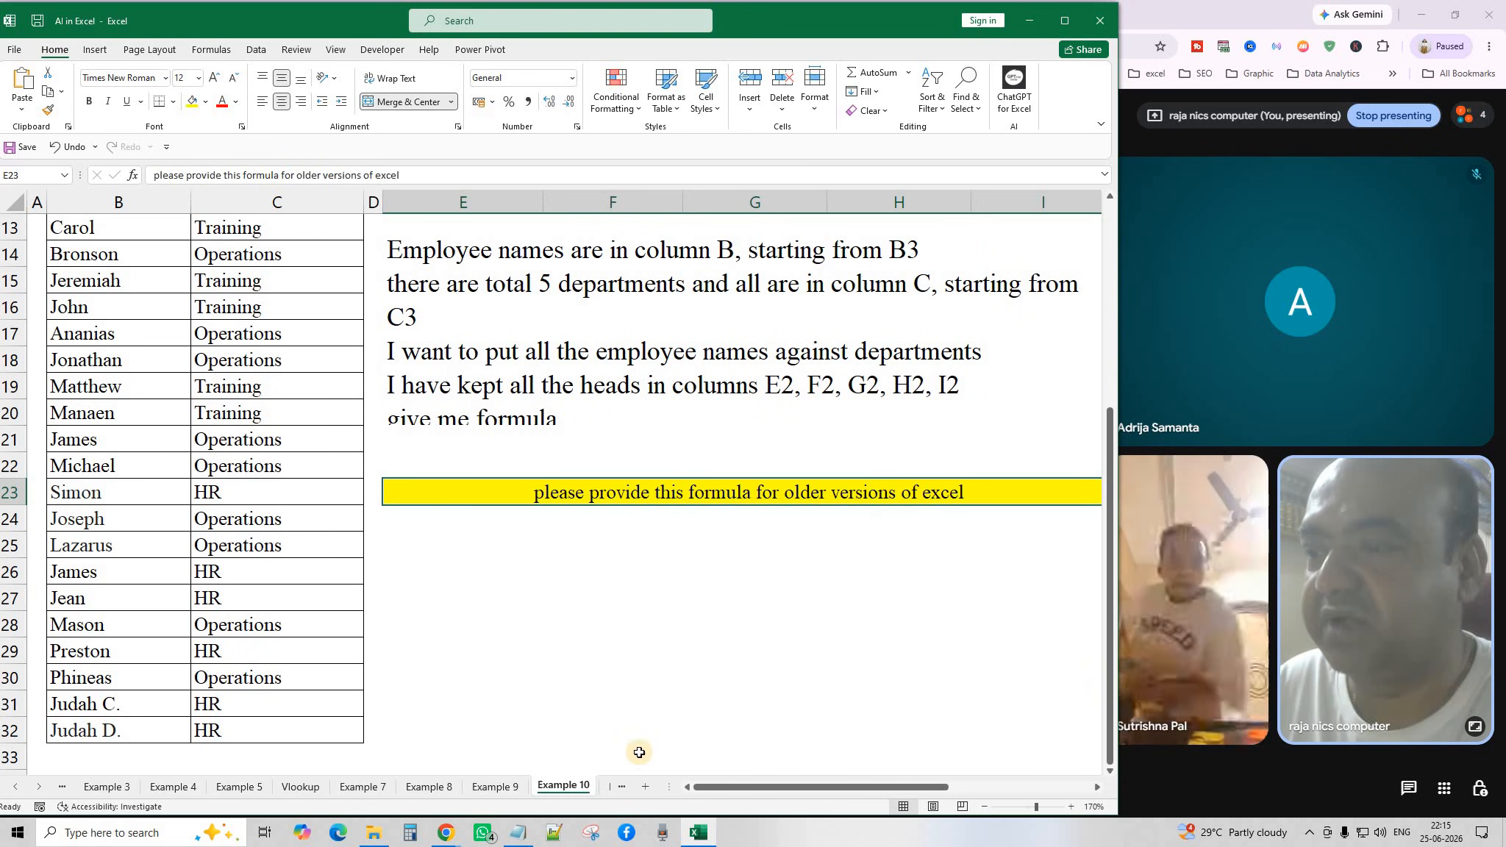
left_click(986, 806)
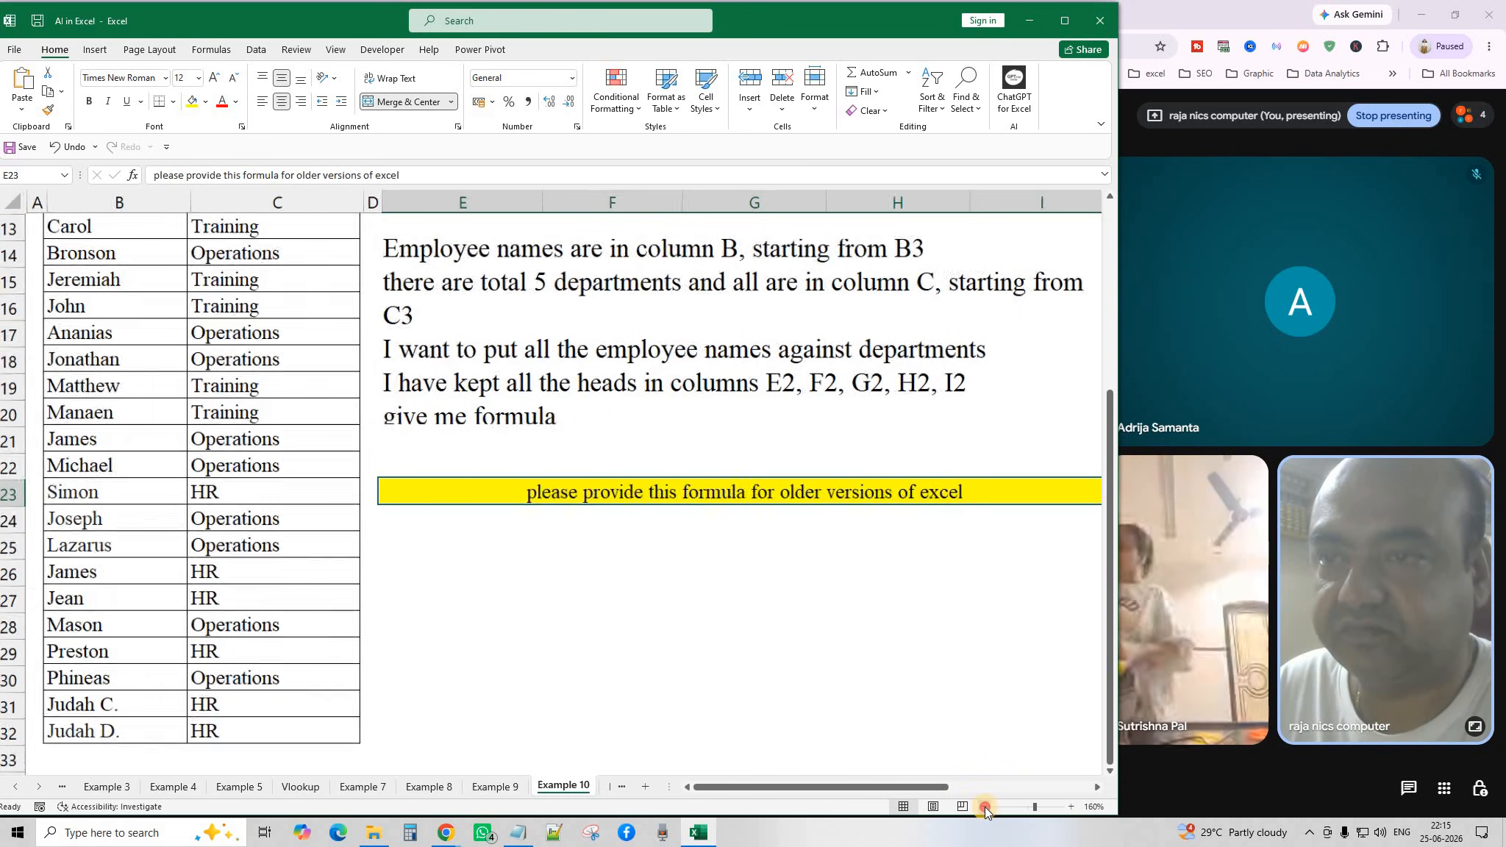
left_click(986, 806)
left_click(985, 807)
left_click(985, 807)
left_click(985, 807)
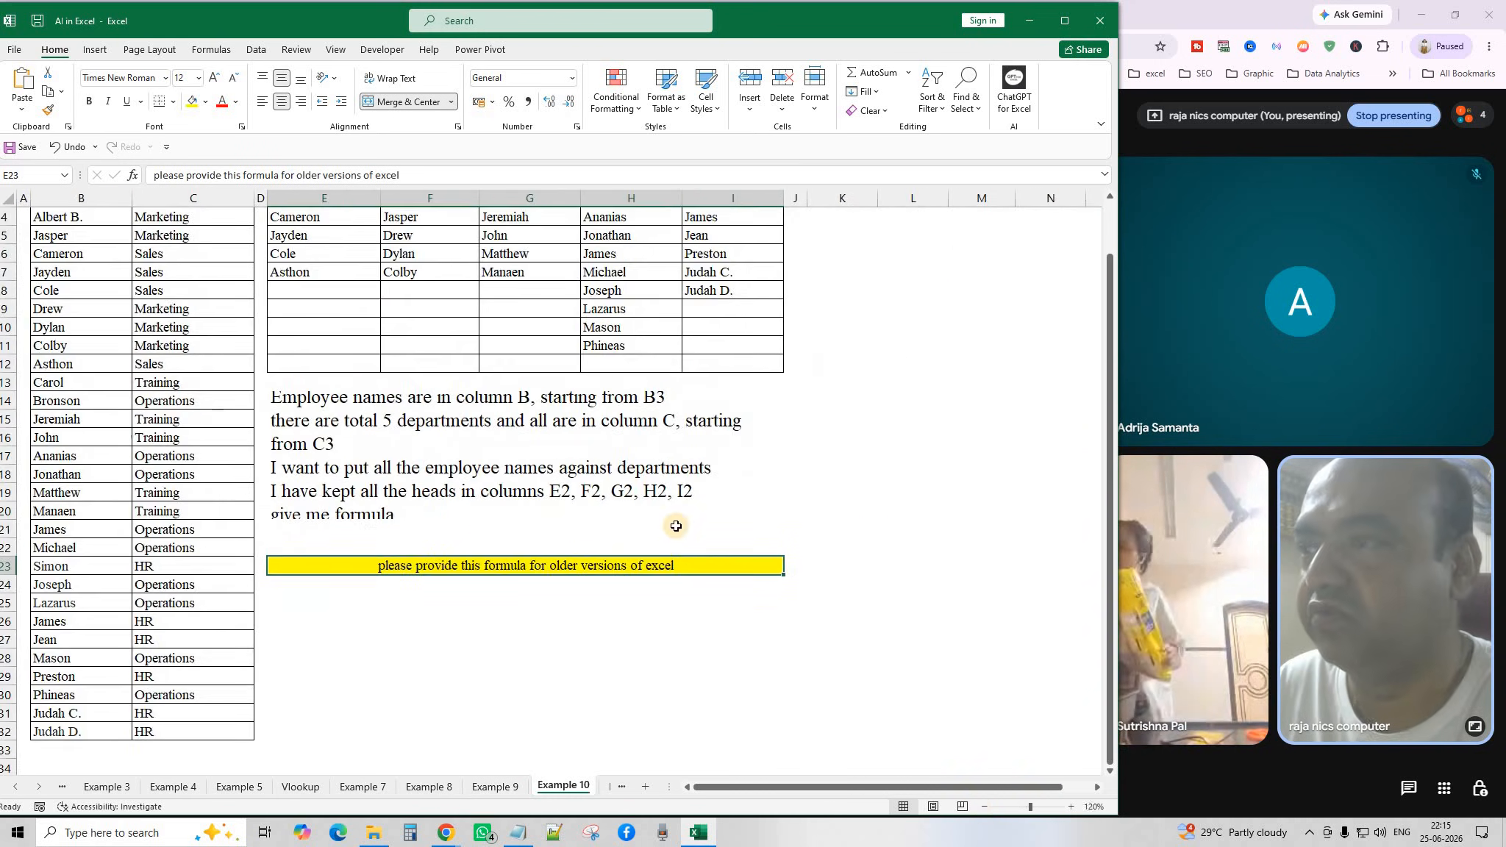
scroll(680, 526, "up", 1)
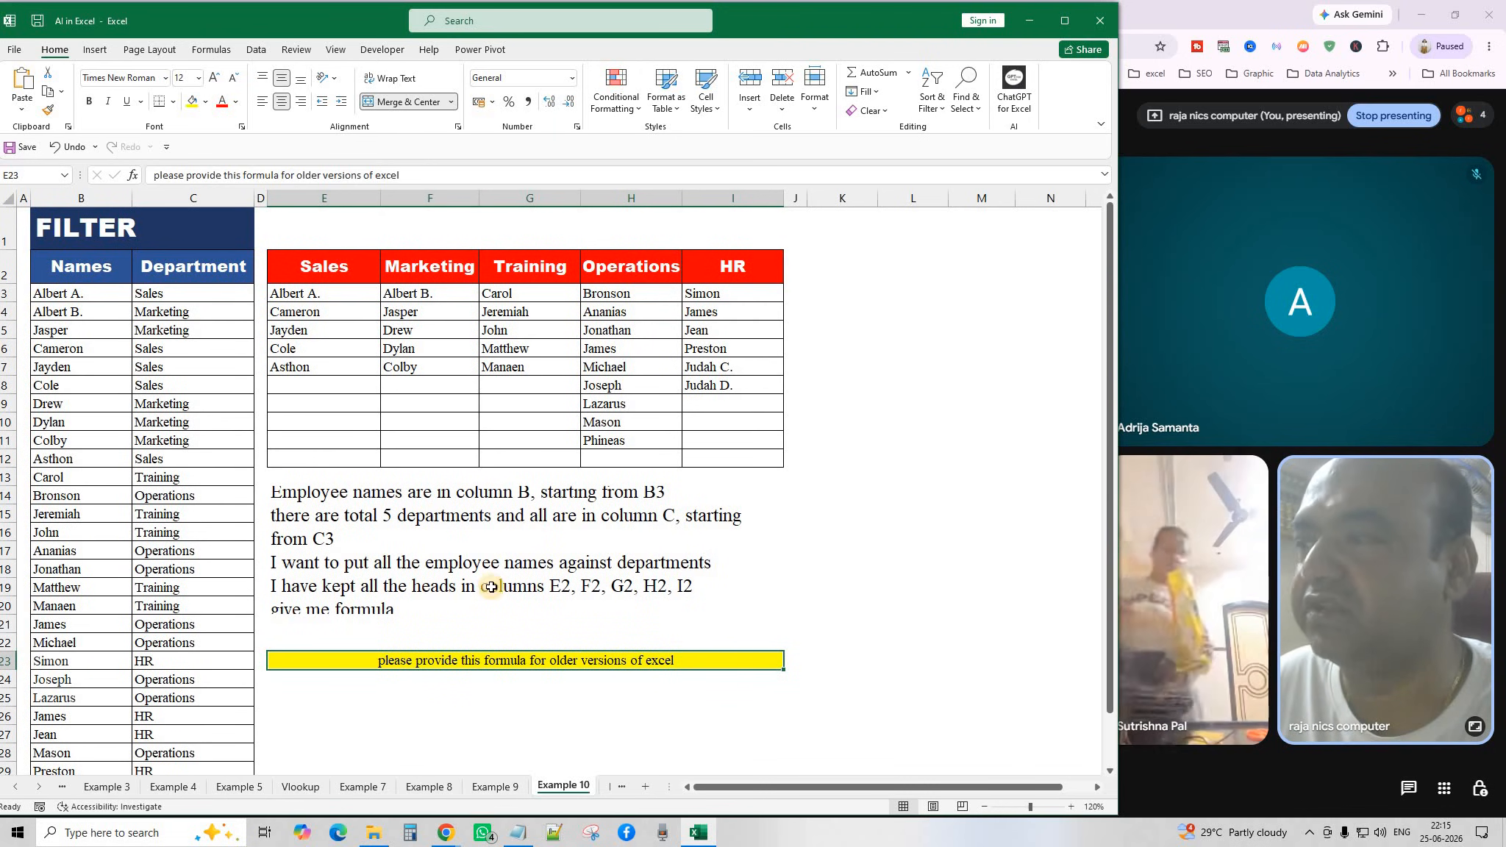
Re-merge and center the prompt text block across E14:I21.
left_click(441, 512)
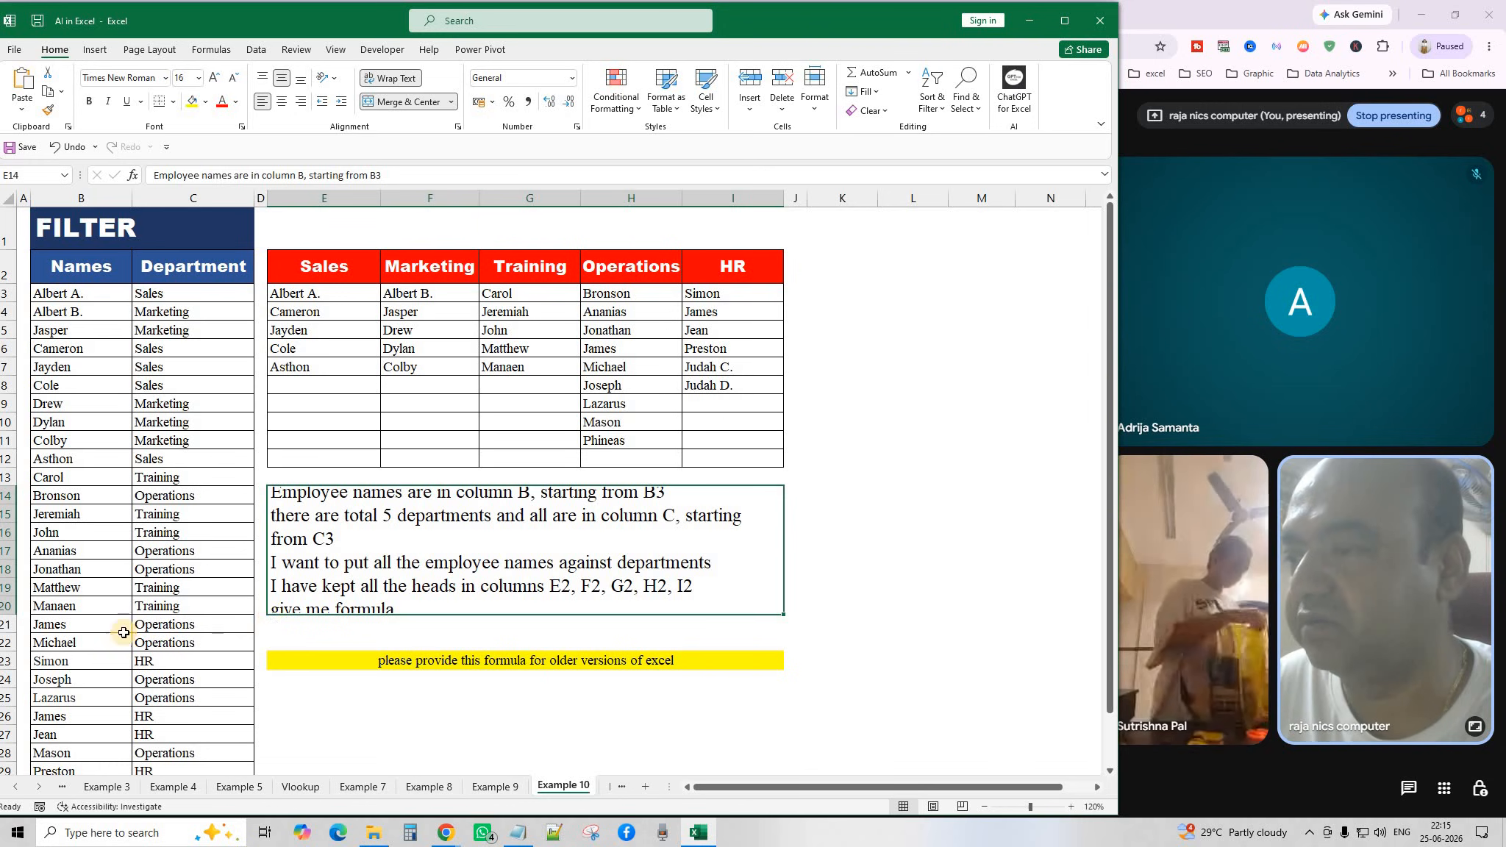
left_click_drag(400, 588, 393, 623)
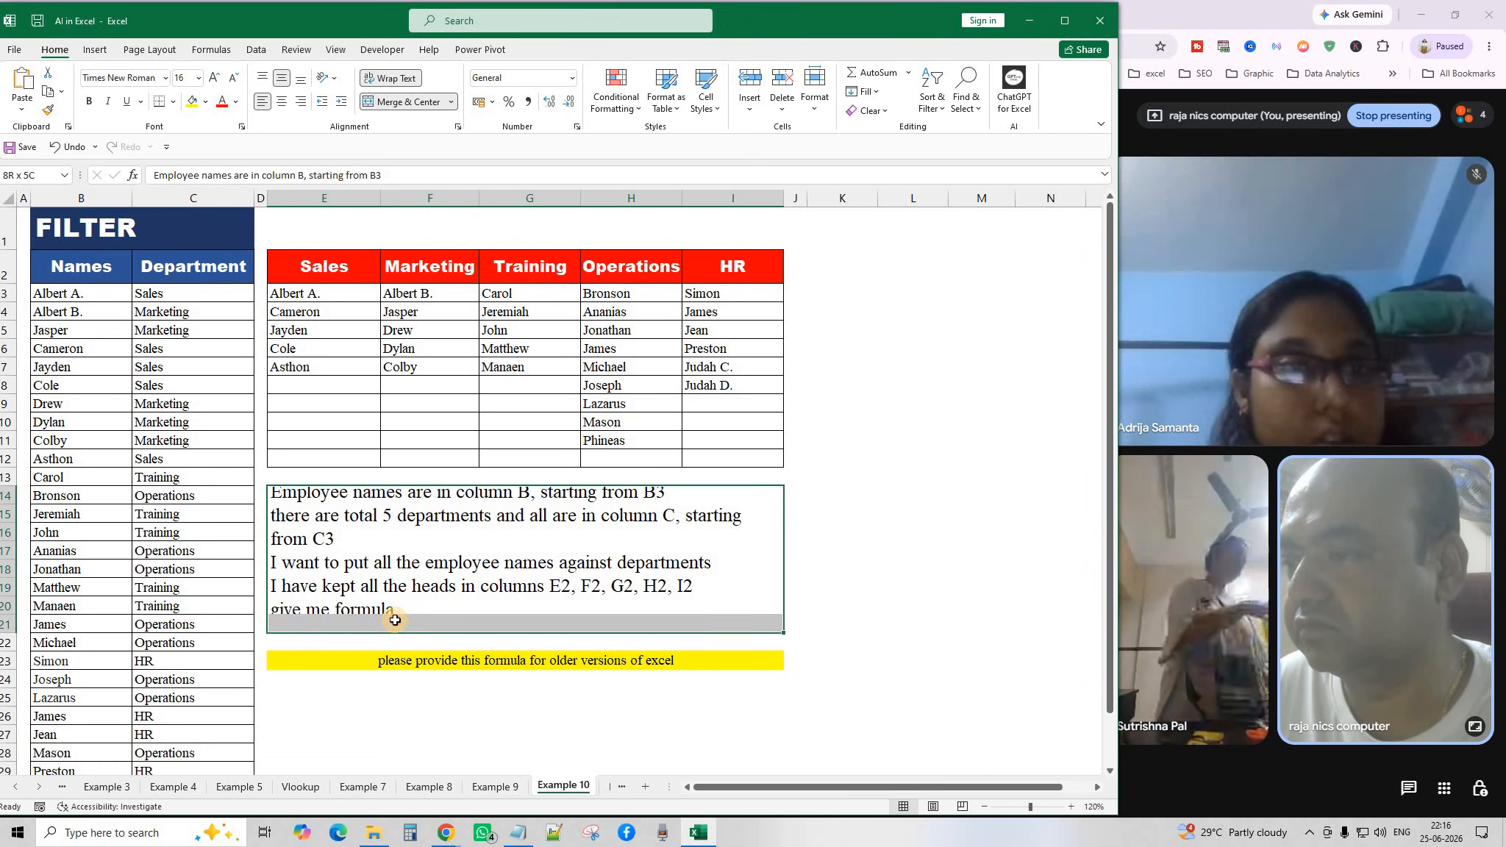
left_click(417, 104)
left_click(416, 104)
left_click(912, 514)
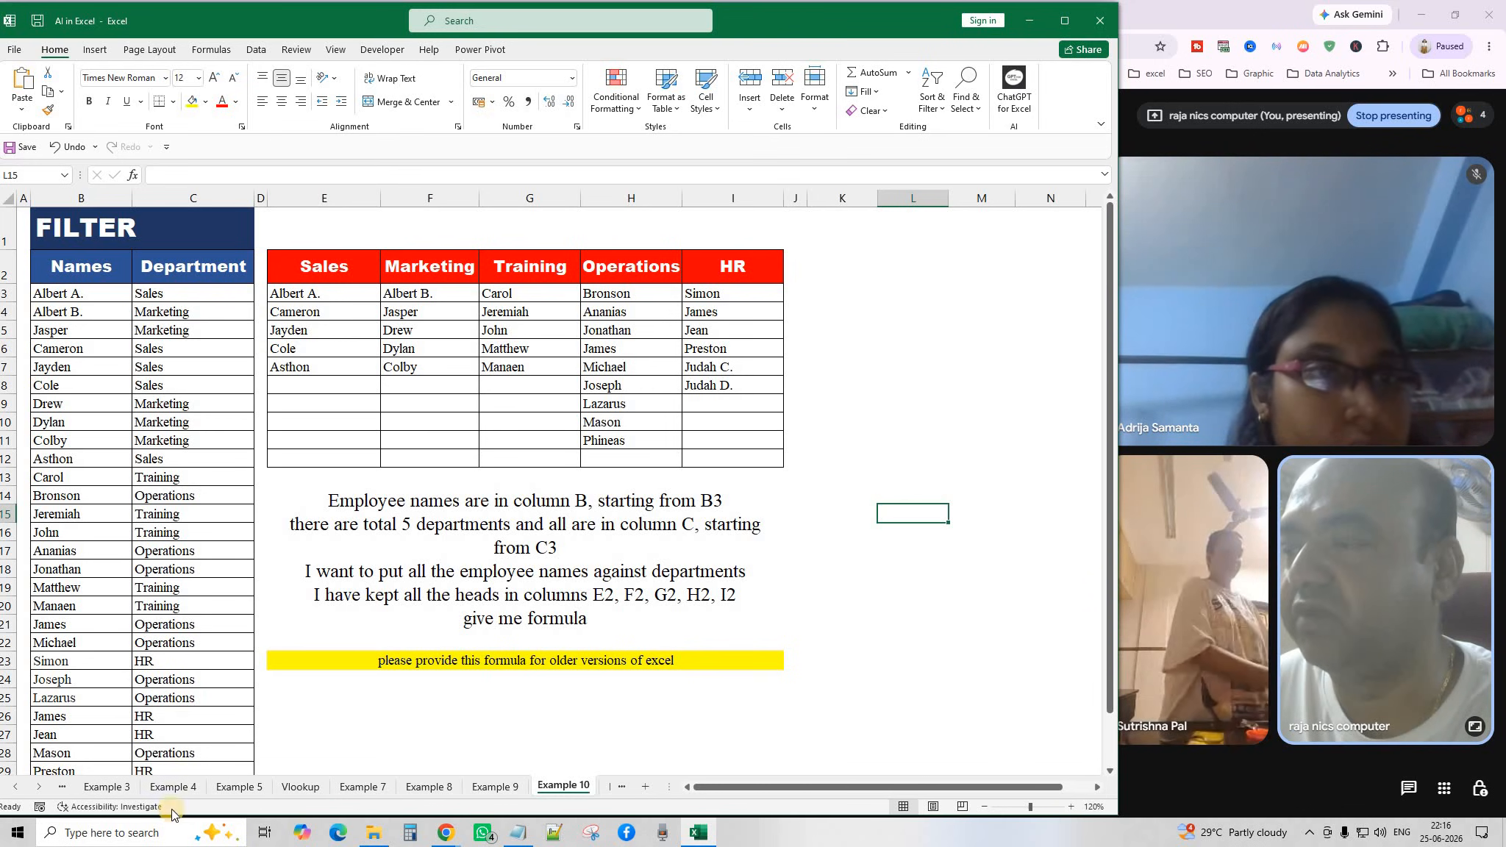
left_click(337, 263)
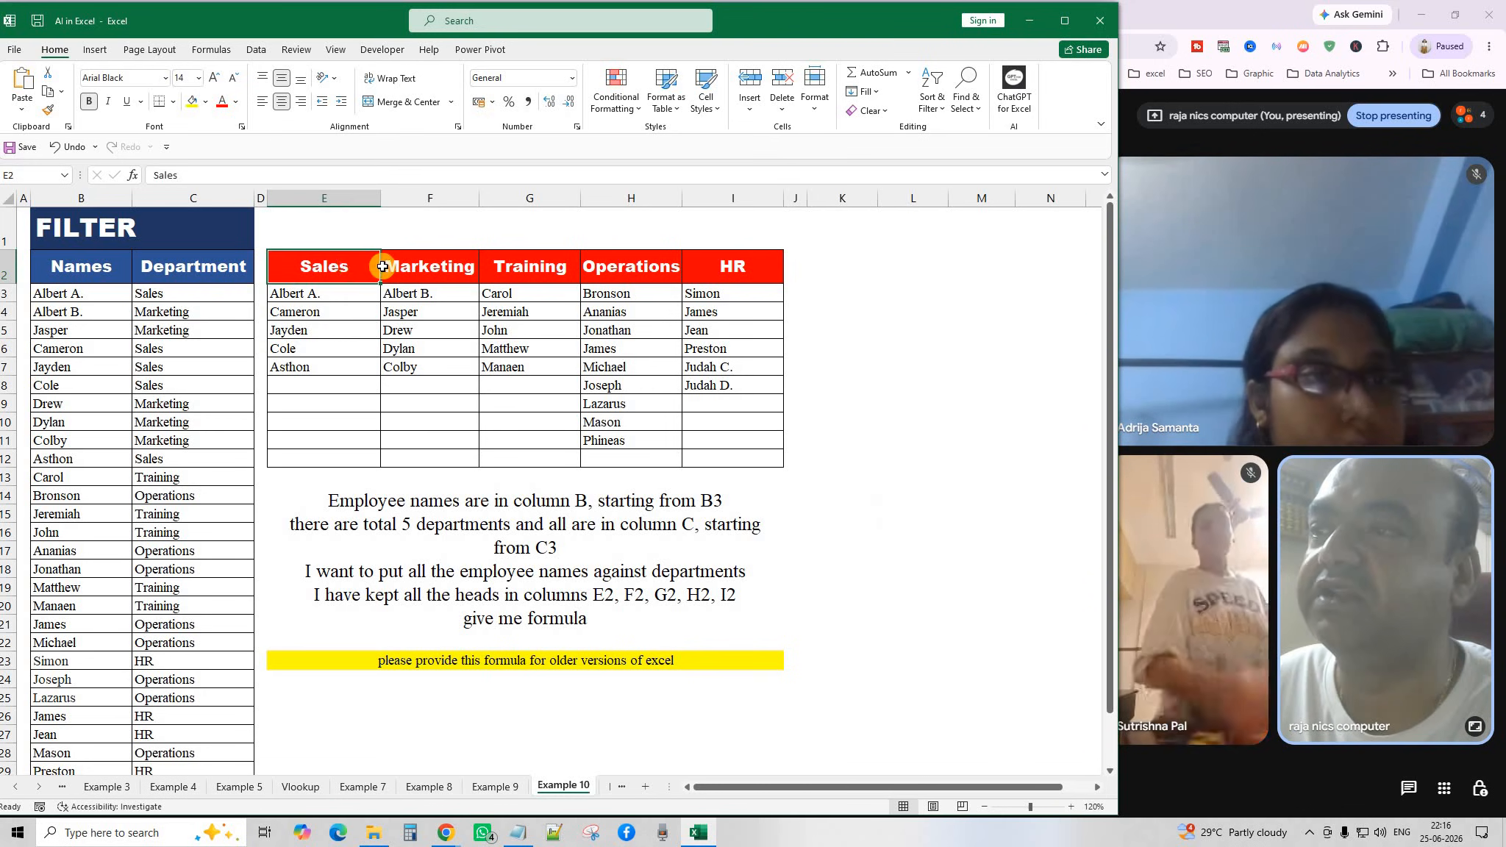
left_click(443, 272)
left_click(541, 269)
left_click(653, 268)
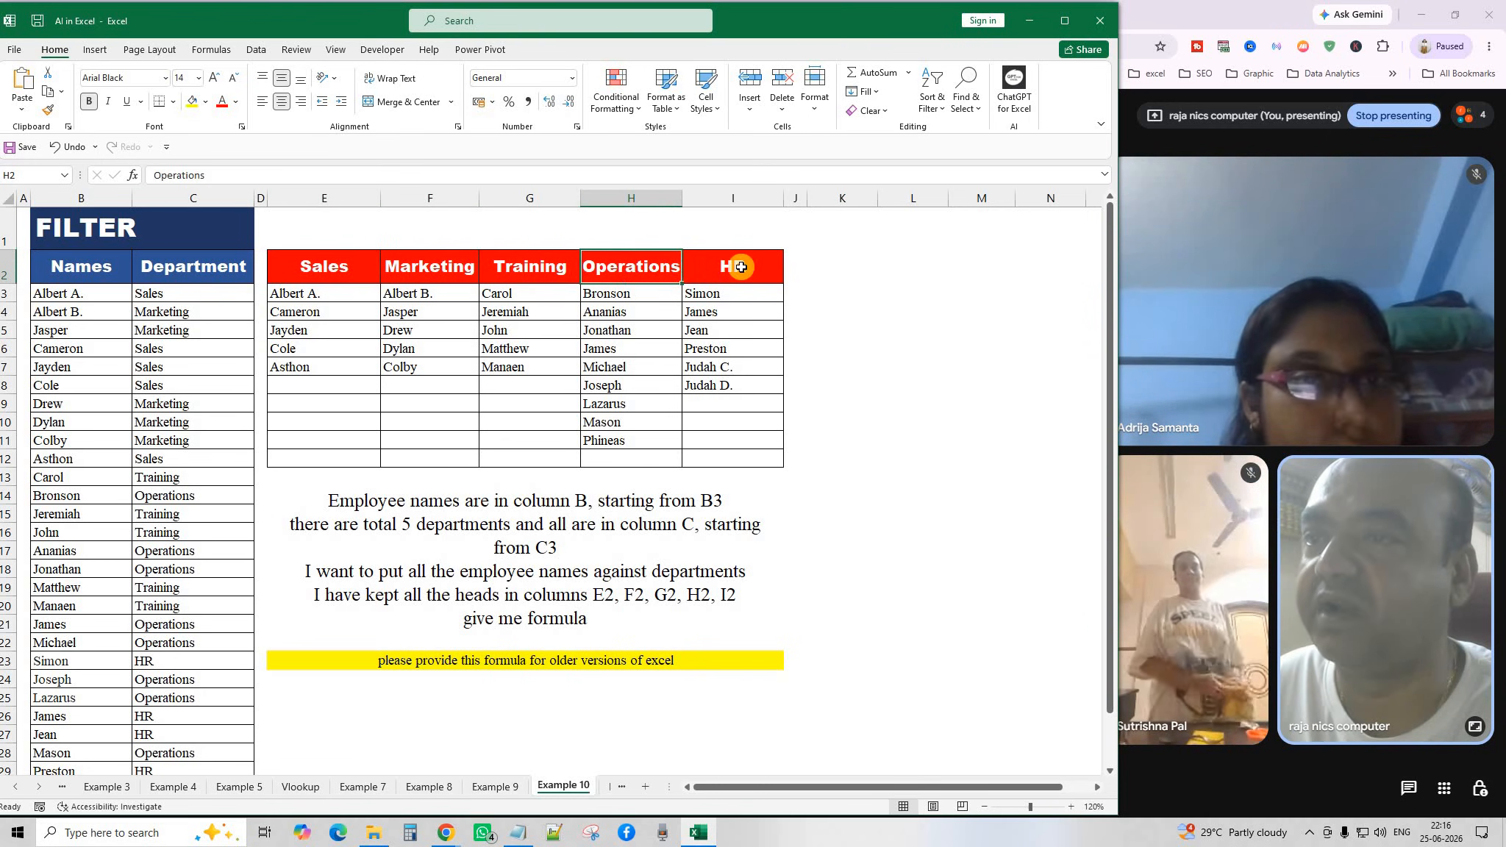
left_click(740, 267)
left_click_drag(371, 269, 738, 267)
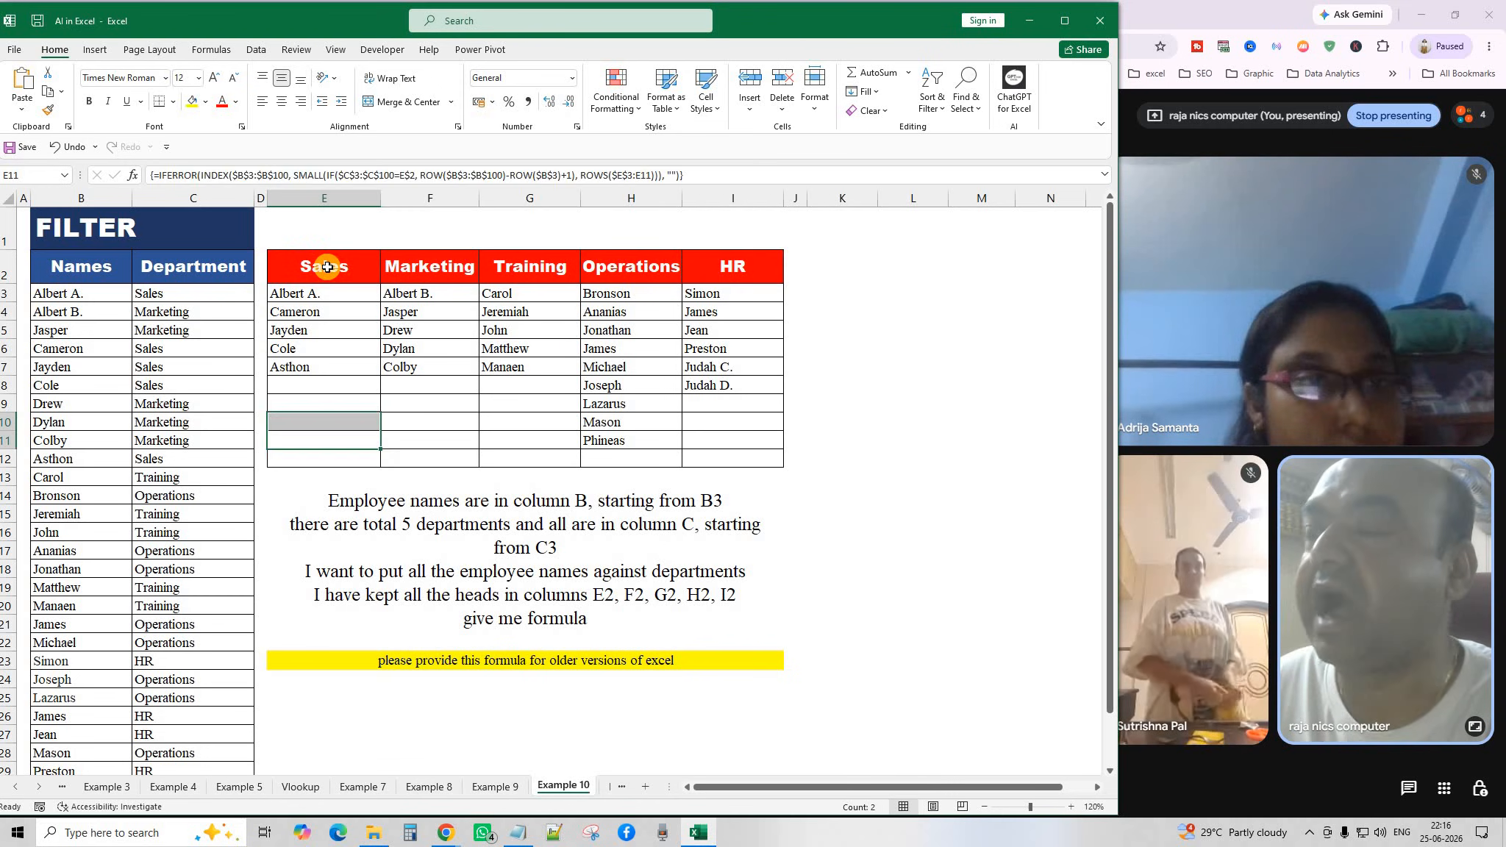
left_click_drag(61, 312, 77, 773)
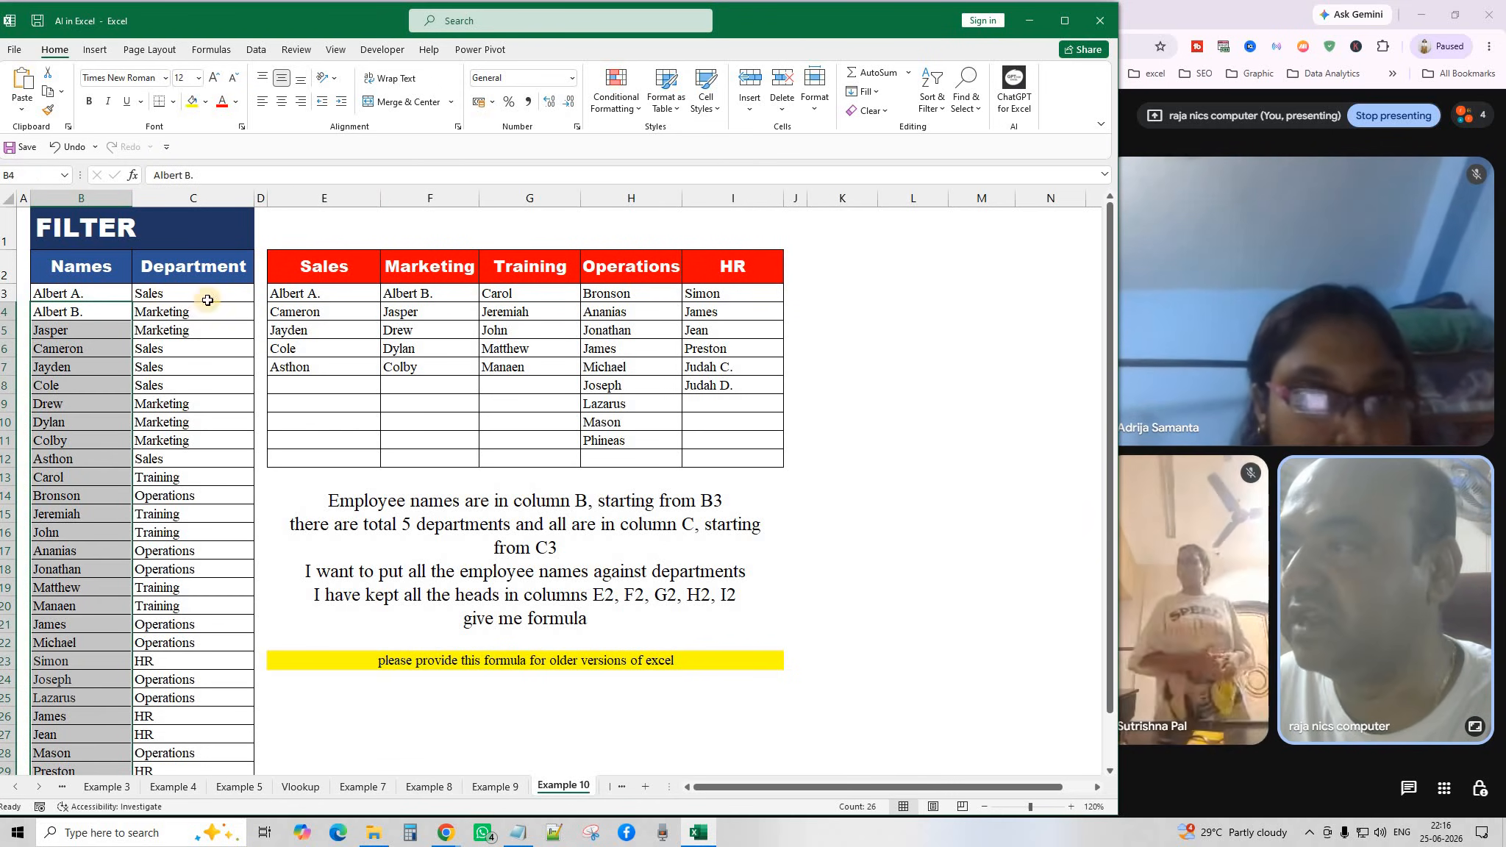
left_click_drag(309, 293, 618, 347)
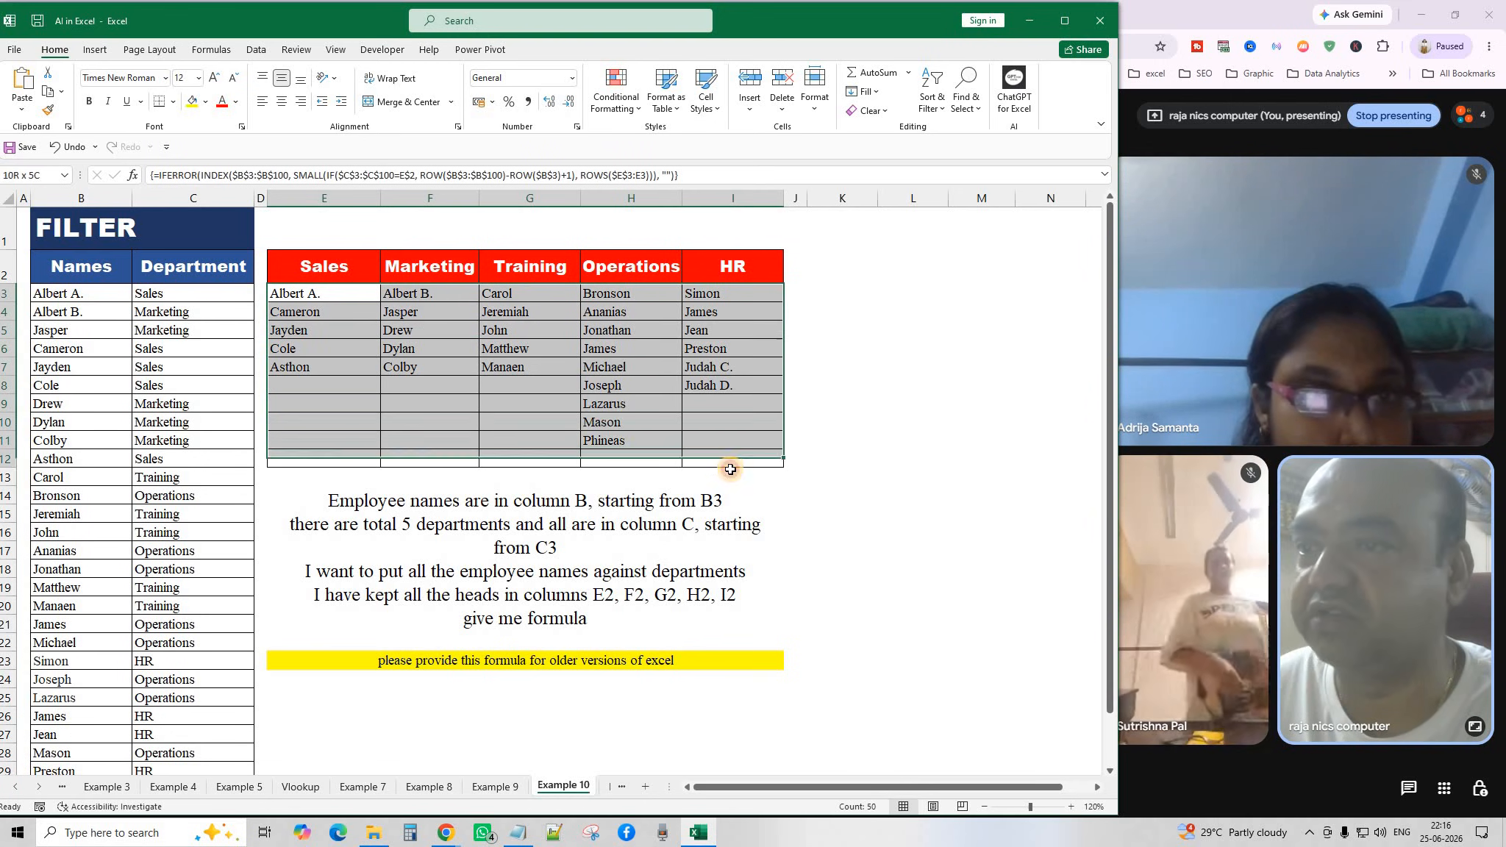
left_click(521, 364)
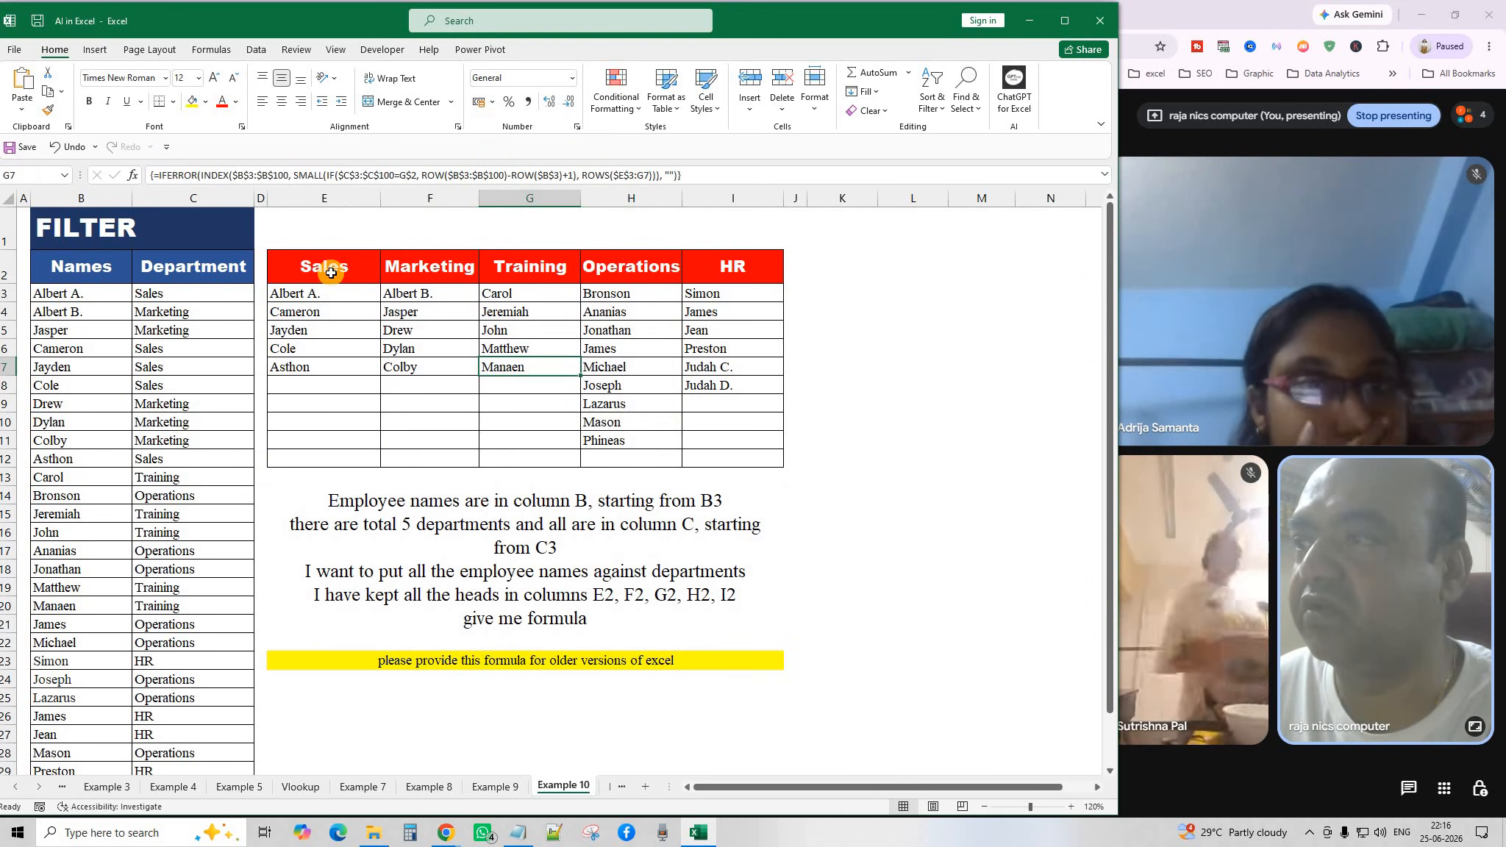
left_click(332, 276)
left_click(424, 273)
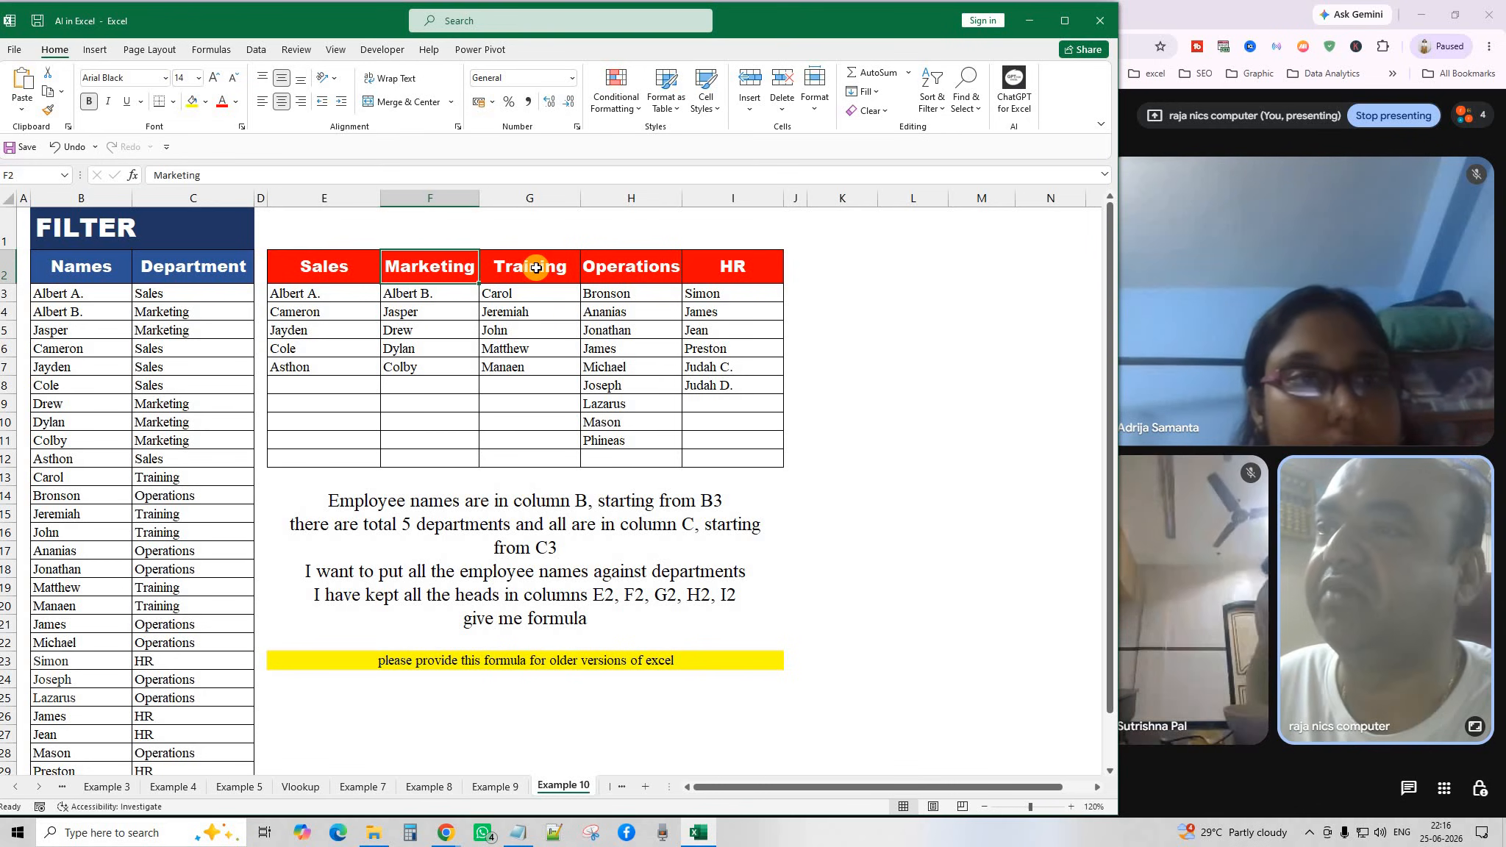
left_click(537, 267)
left_click(624, 268)
left_click(745, 268)
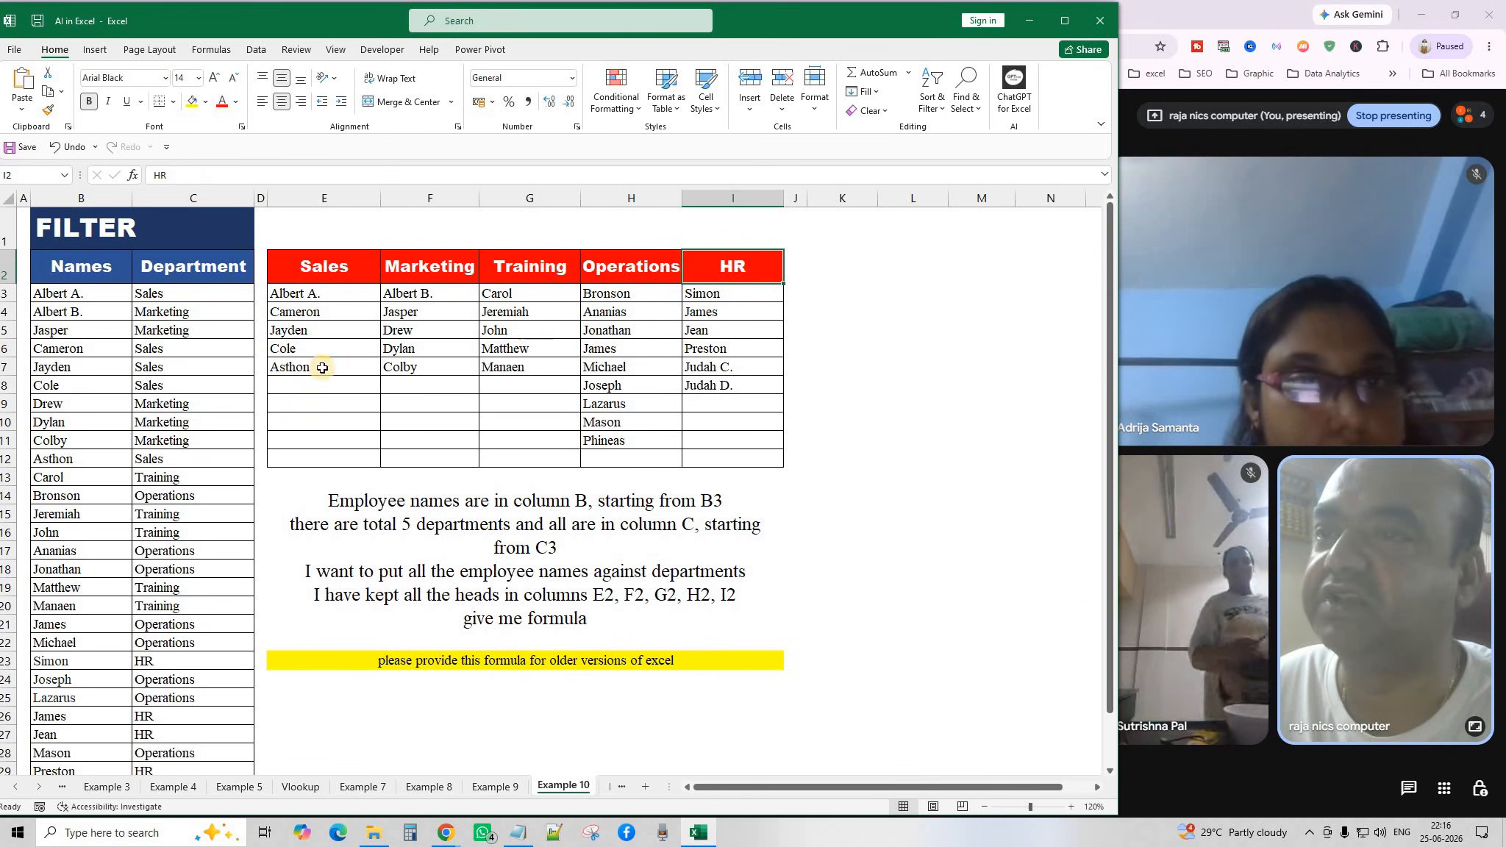
left_click(48, 294)
left_click(157, 299)
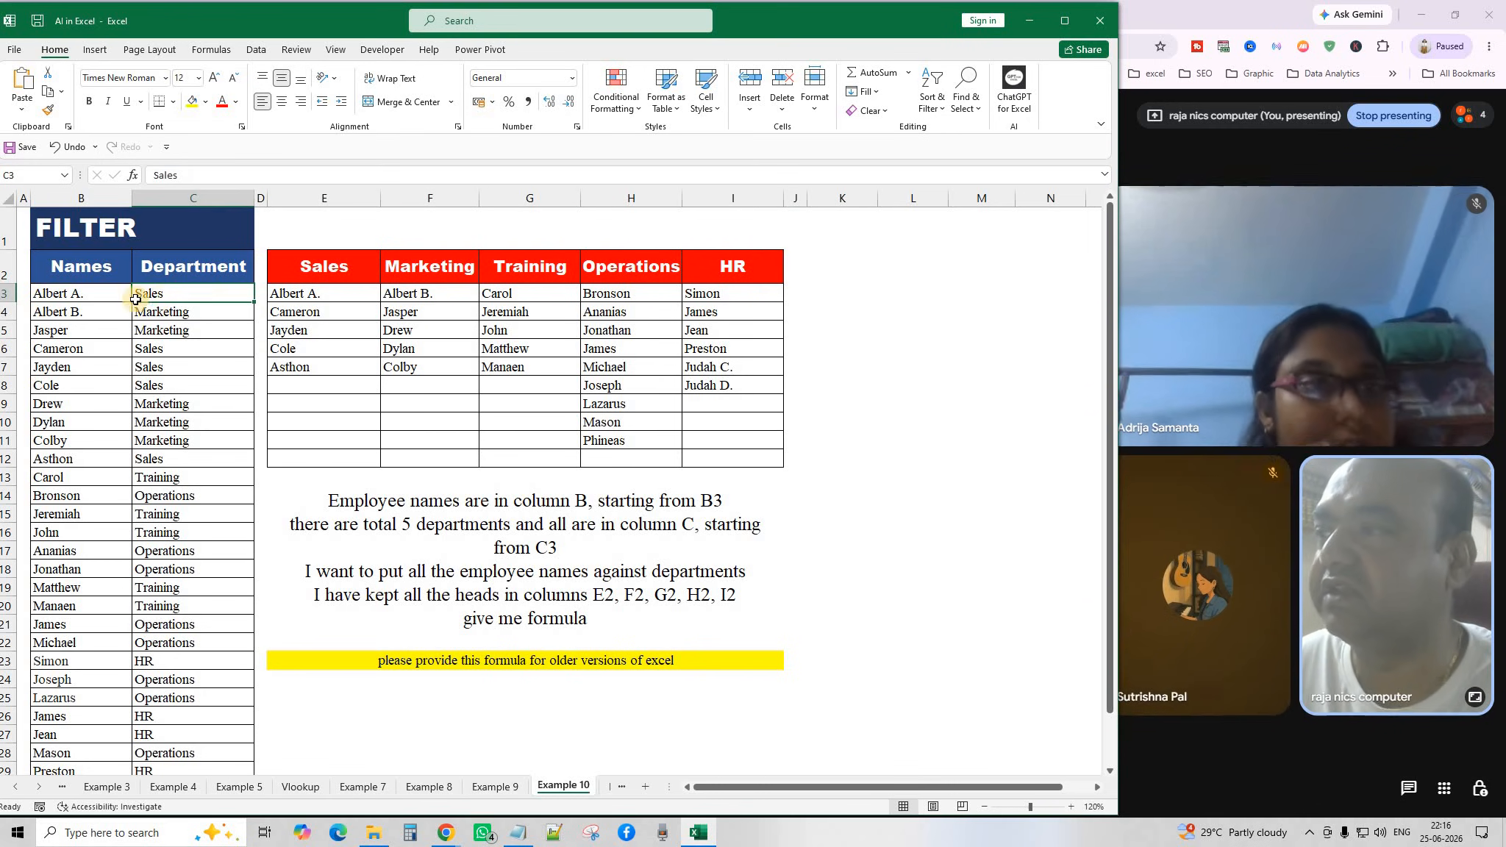
left_click(59, 314)
left_click(159, 314)
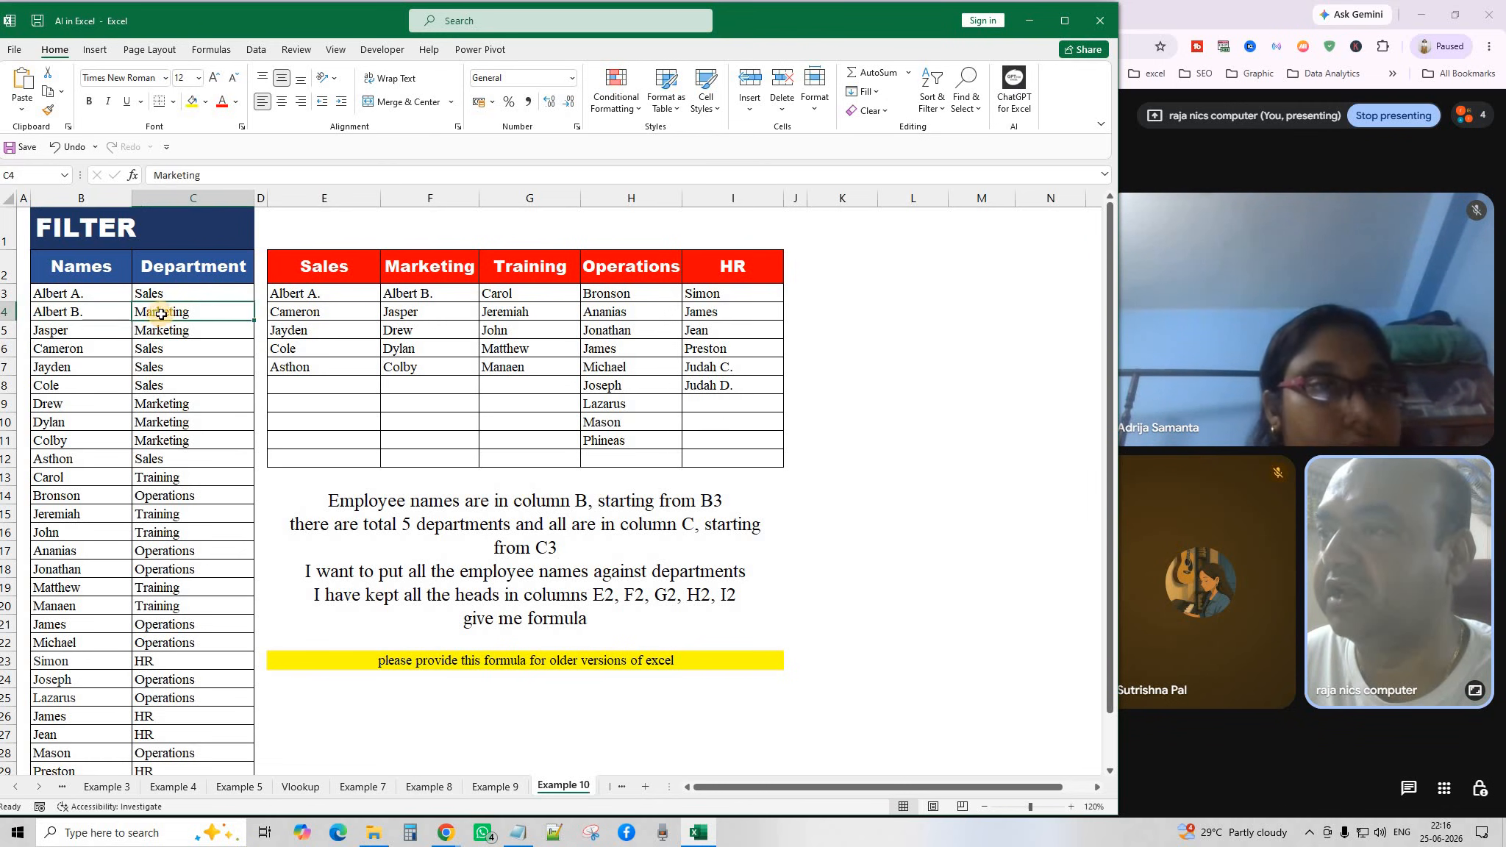
left_click(406, 293)
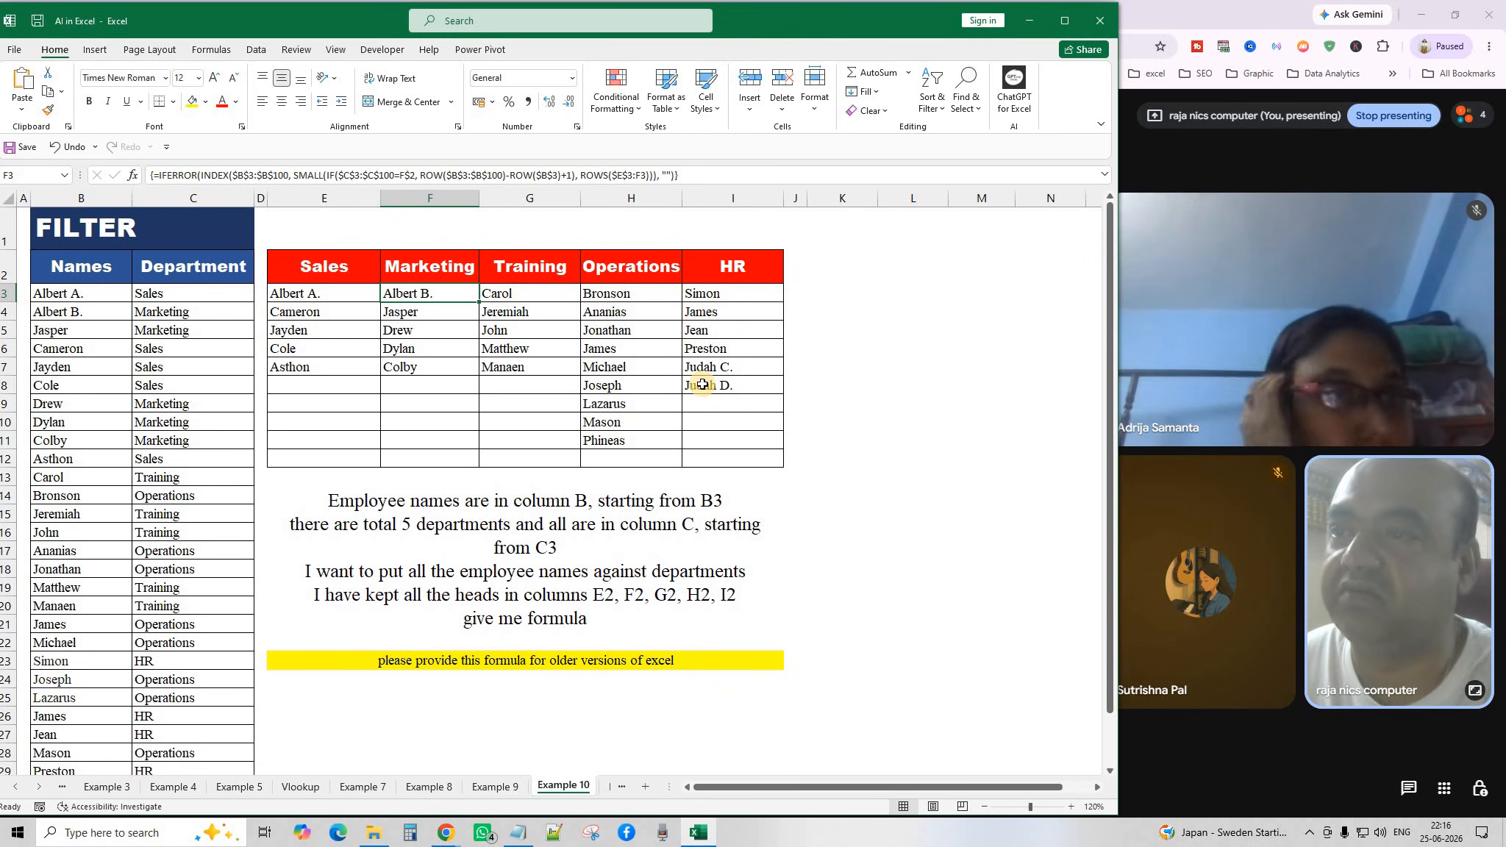
left_click(838, 346)
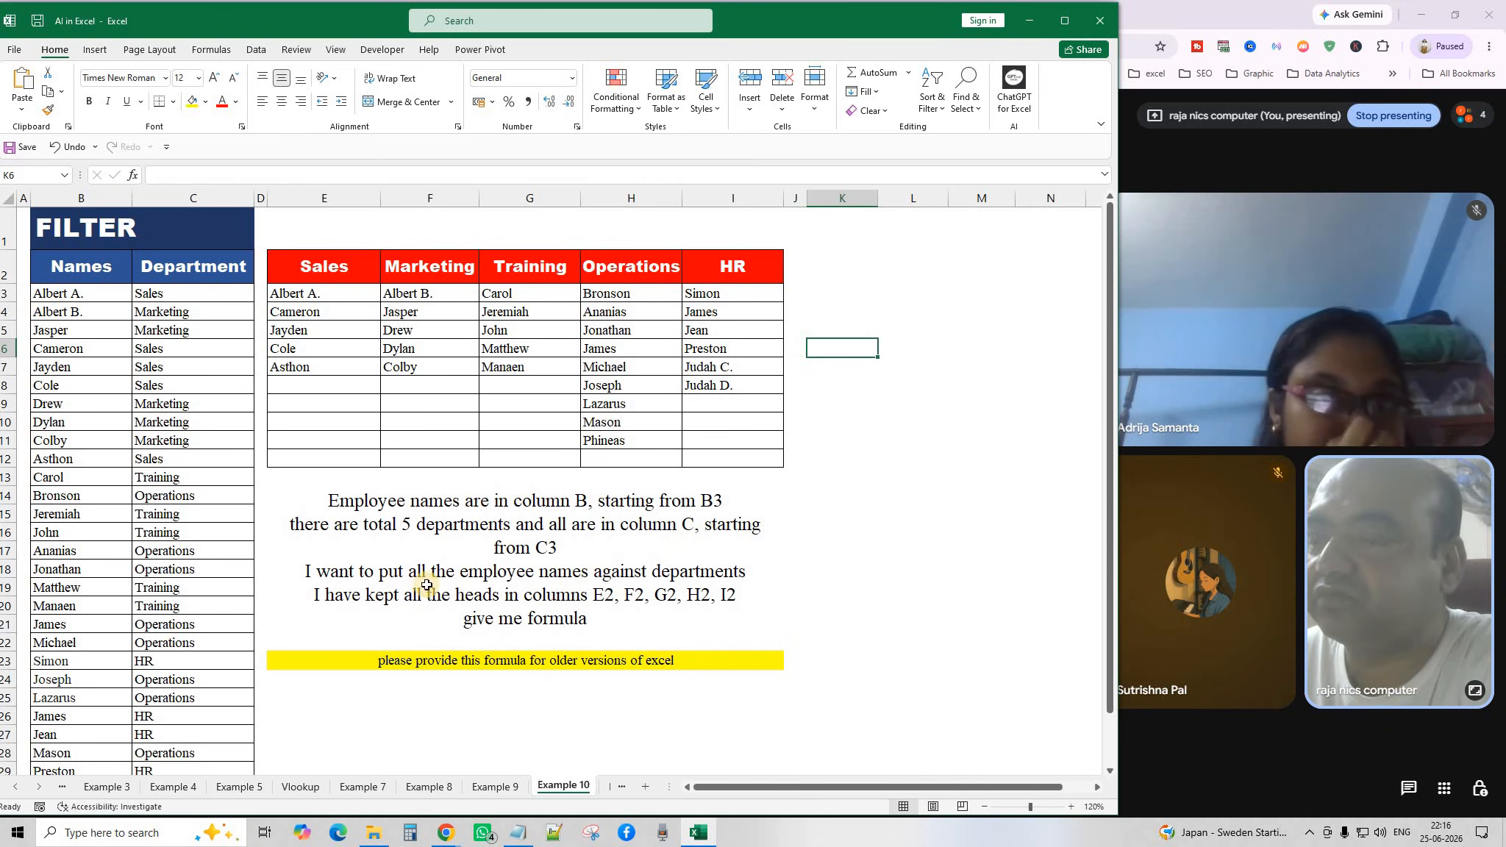
left_click(361, 515)
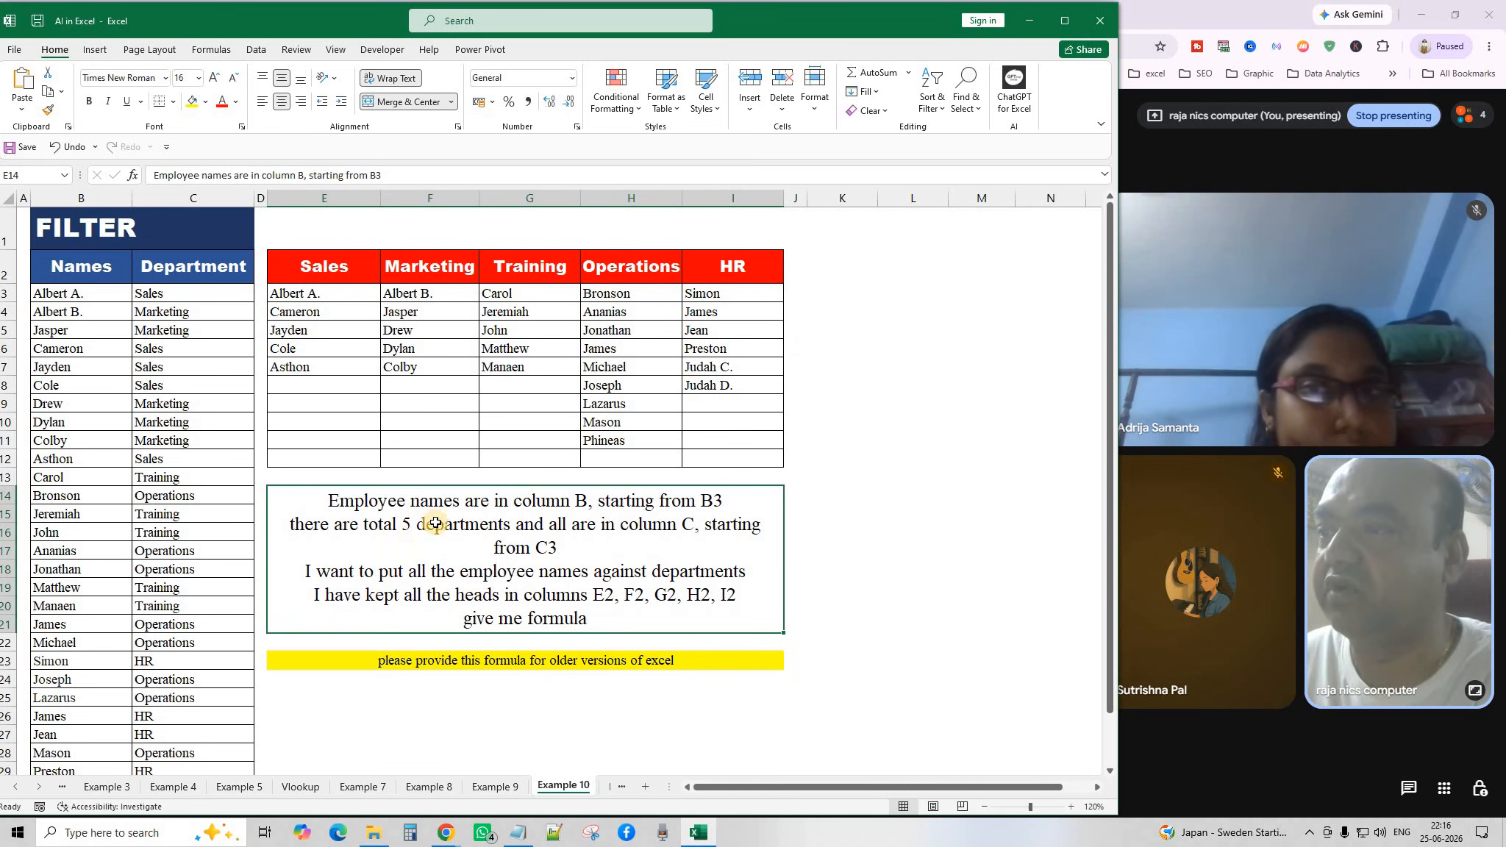
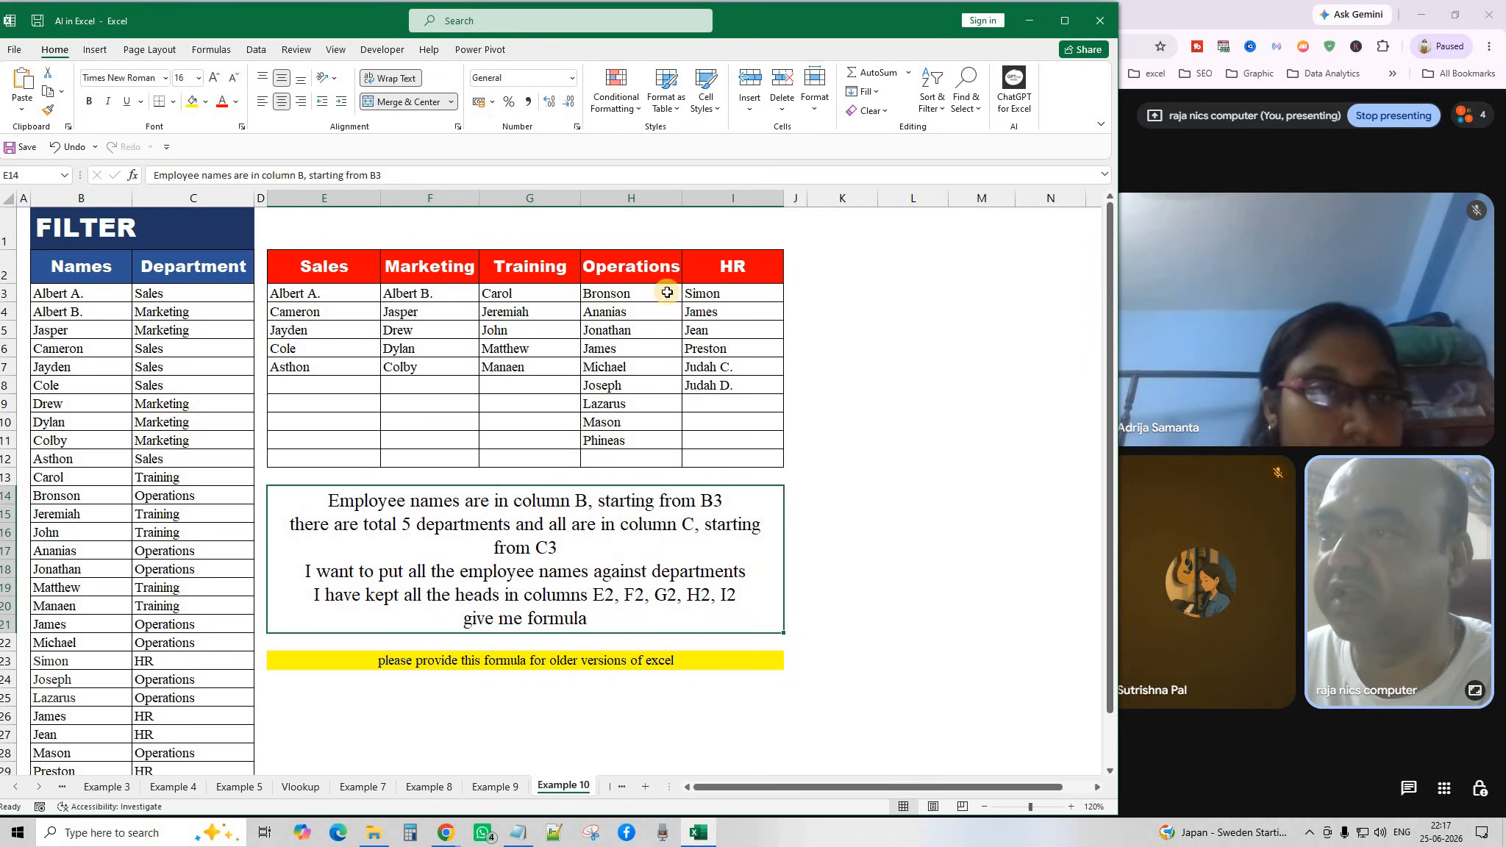
Review the department table's Sales, Marketing, Training, Operations and HR headers and the instruction text.
left_click_drag(332, 272, 459, 272)
left_click_drag(710, 272, 720, 456)
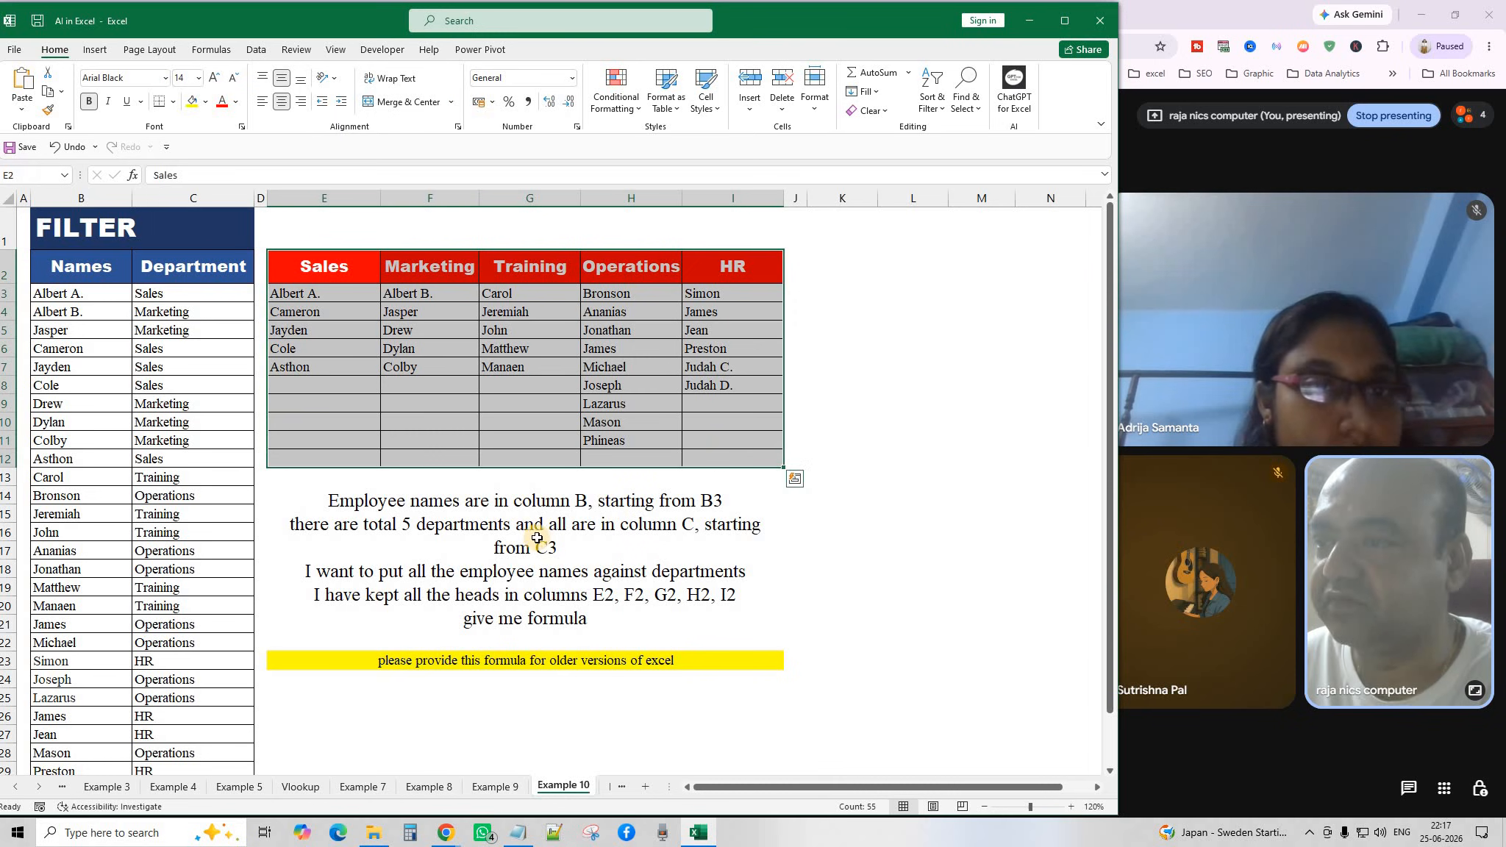
left_click(410, 603)
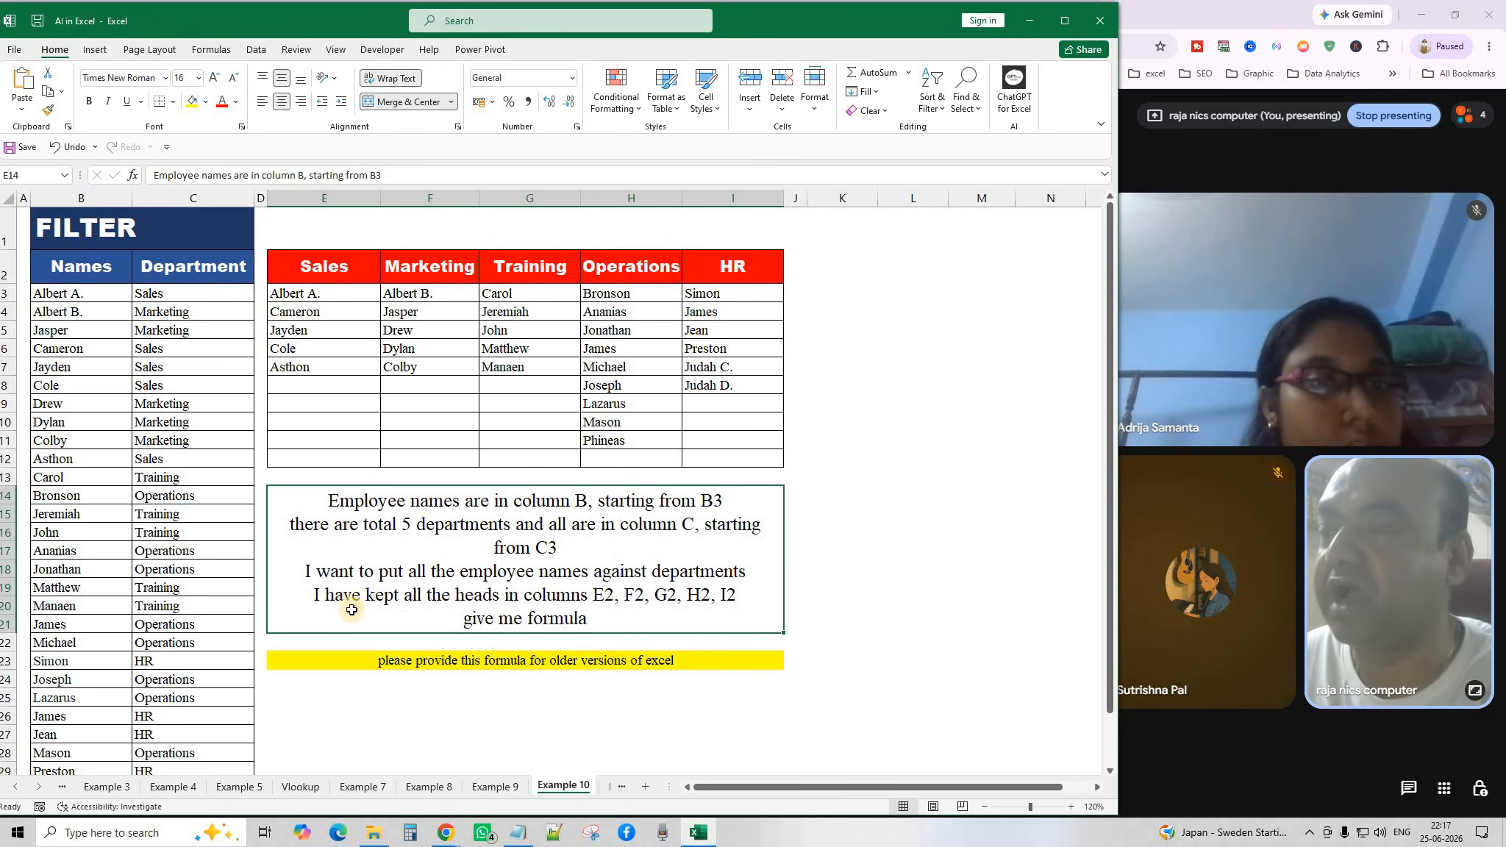
left_click(319, 263)
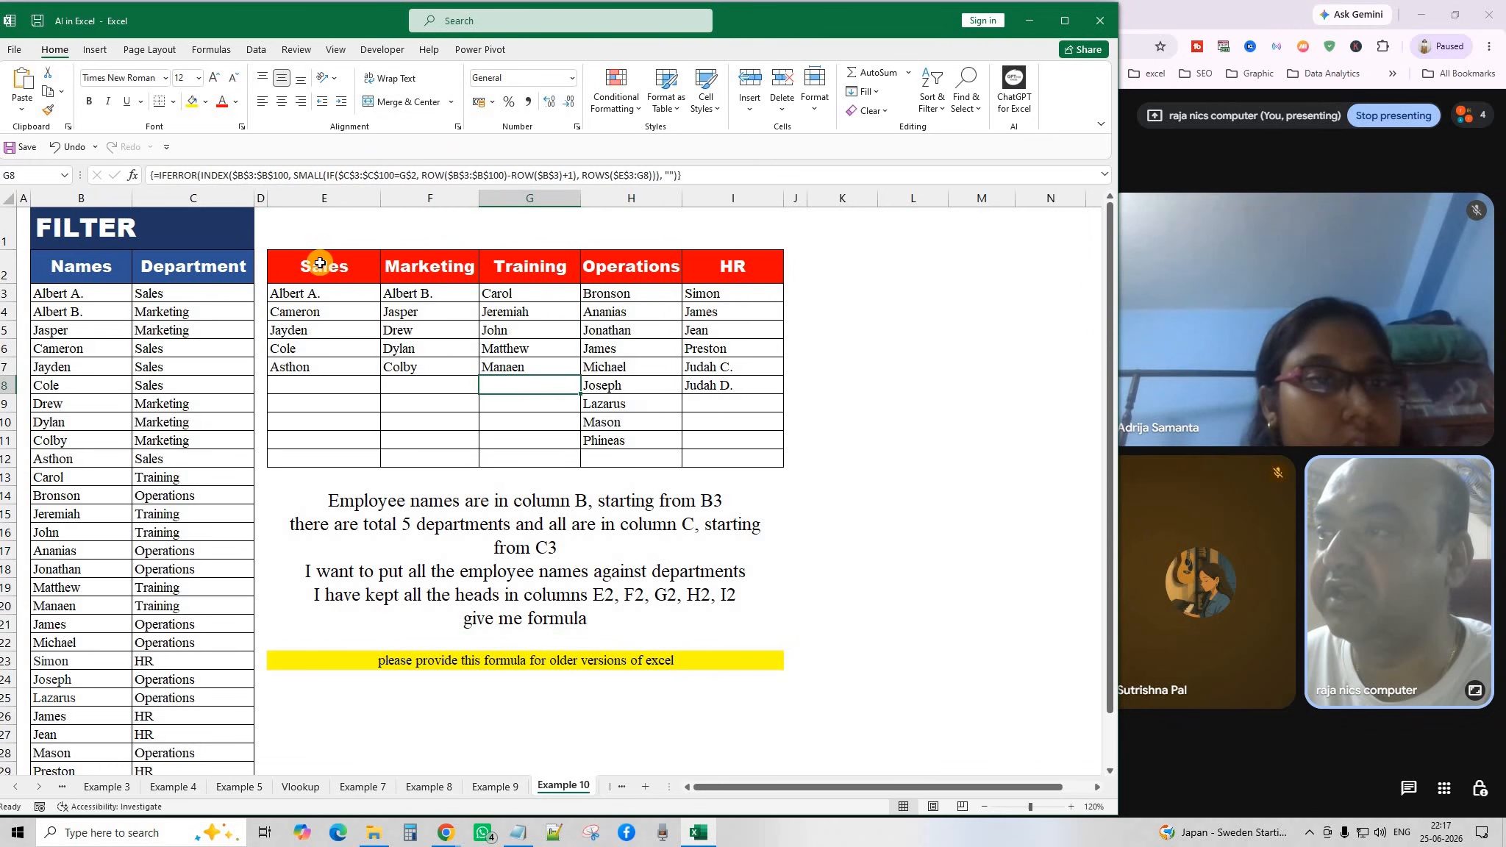
left_click_drag(318, 263, 725, 267)
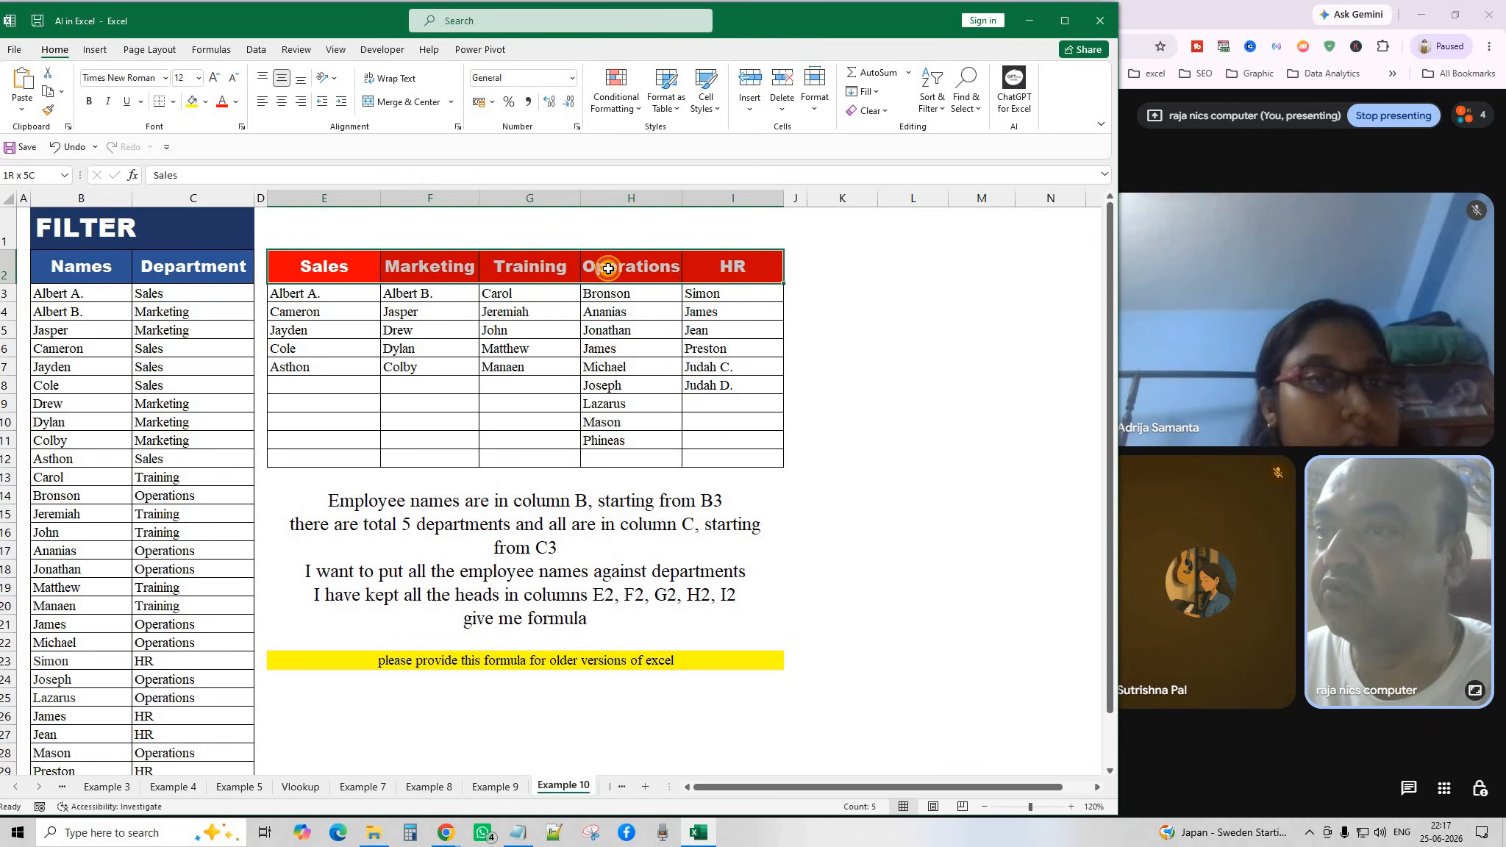
left_click(333, 266)
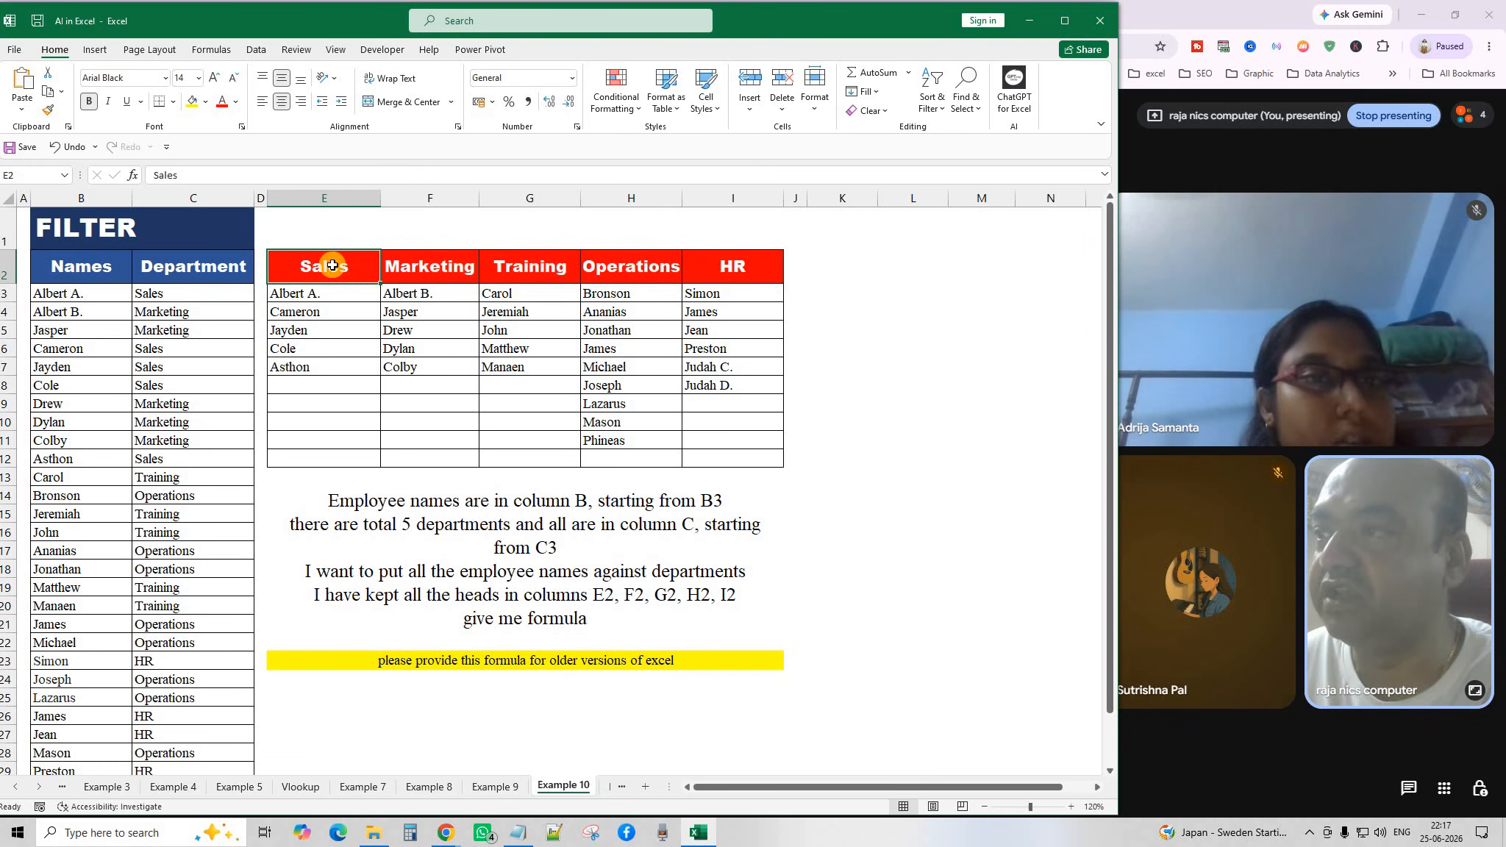
left_click(421, 271)
left_click(529, 262)
left_click(662, 262)
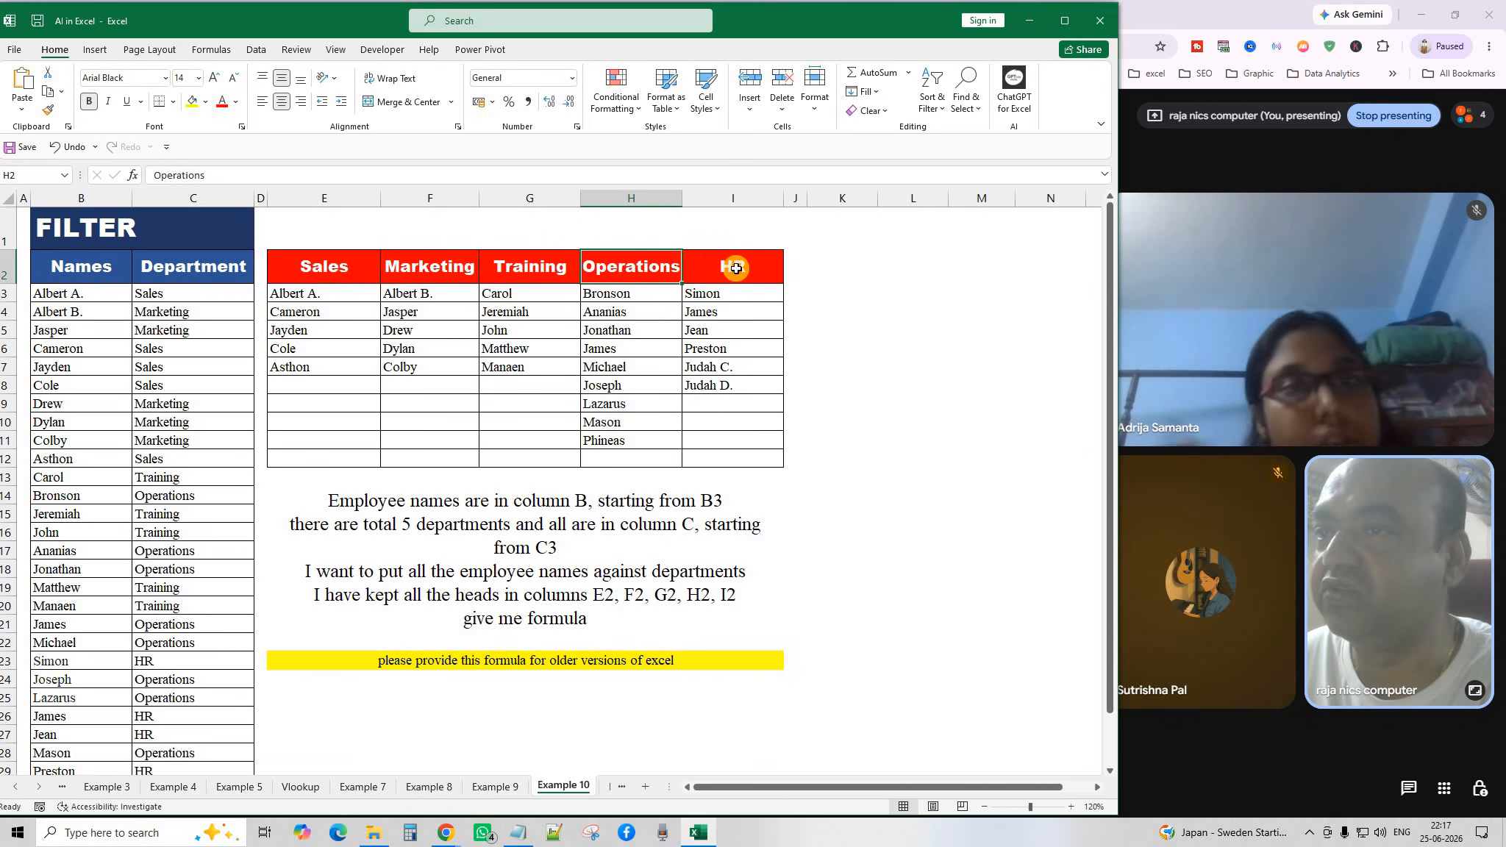
left_click(736, 267)
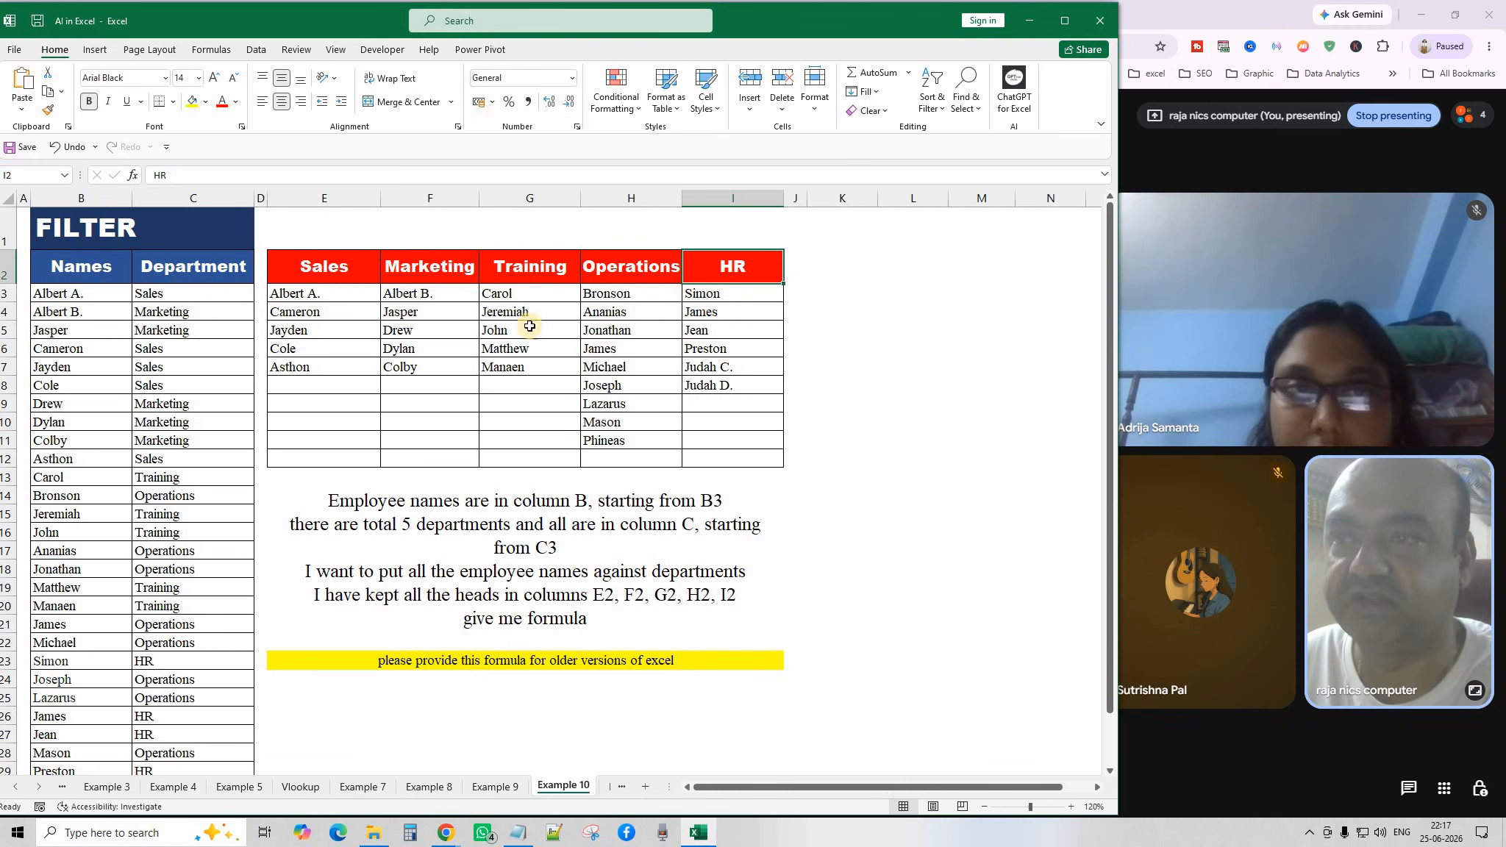
Inspect E3's INDEX/SMALL formula over E3:I12 and re-commit it as an array formula.
left_click(312, 295)
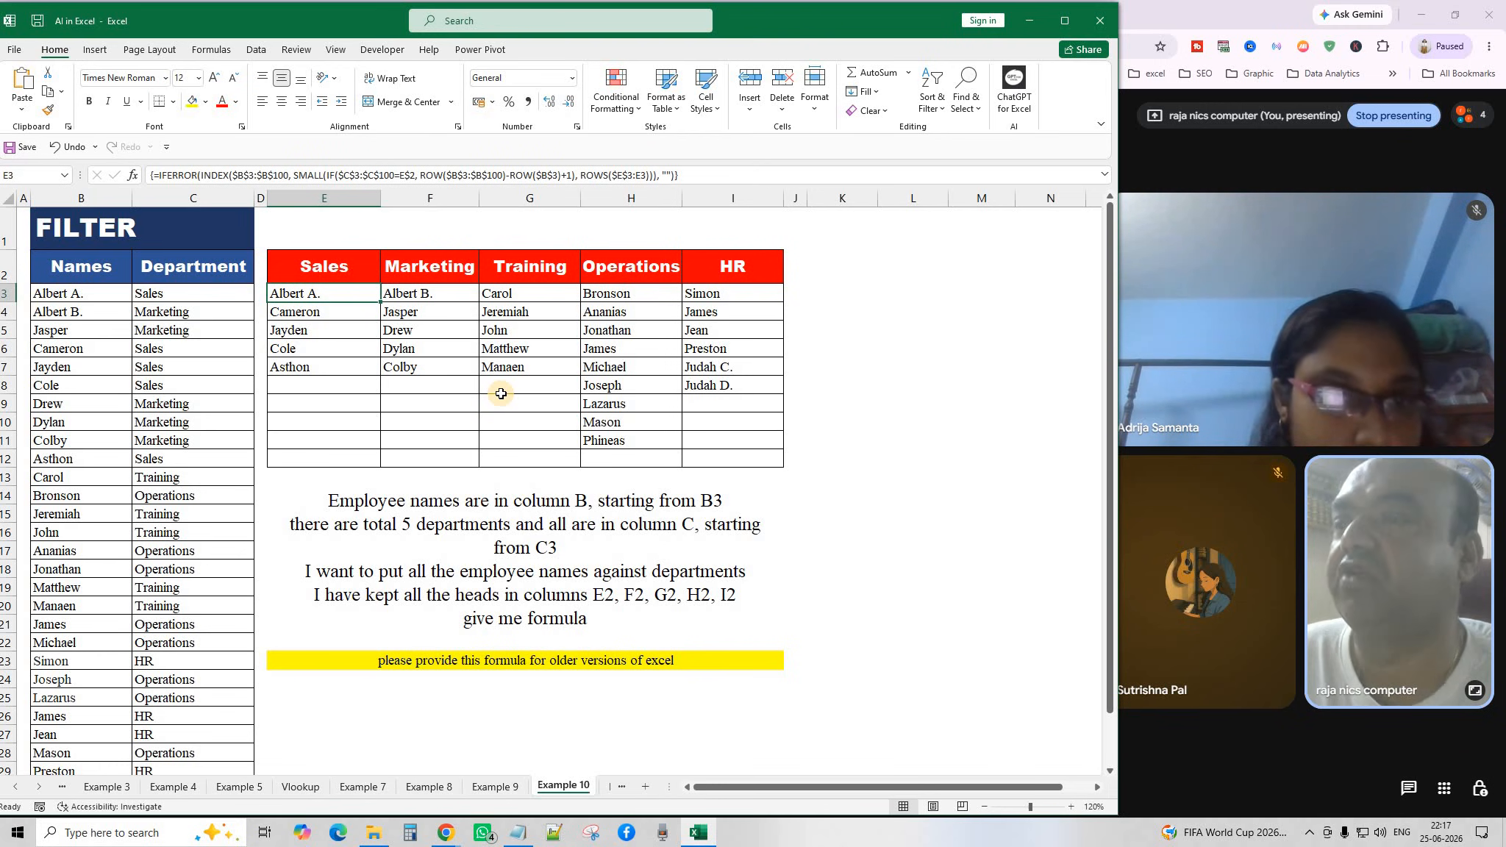
left_click_drag(291, 292, 735, 460)
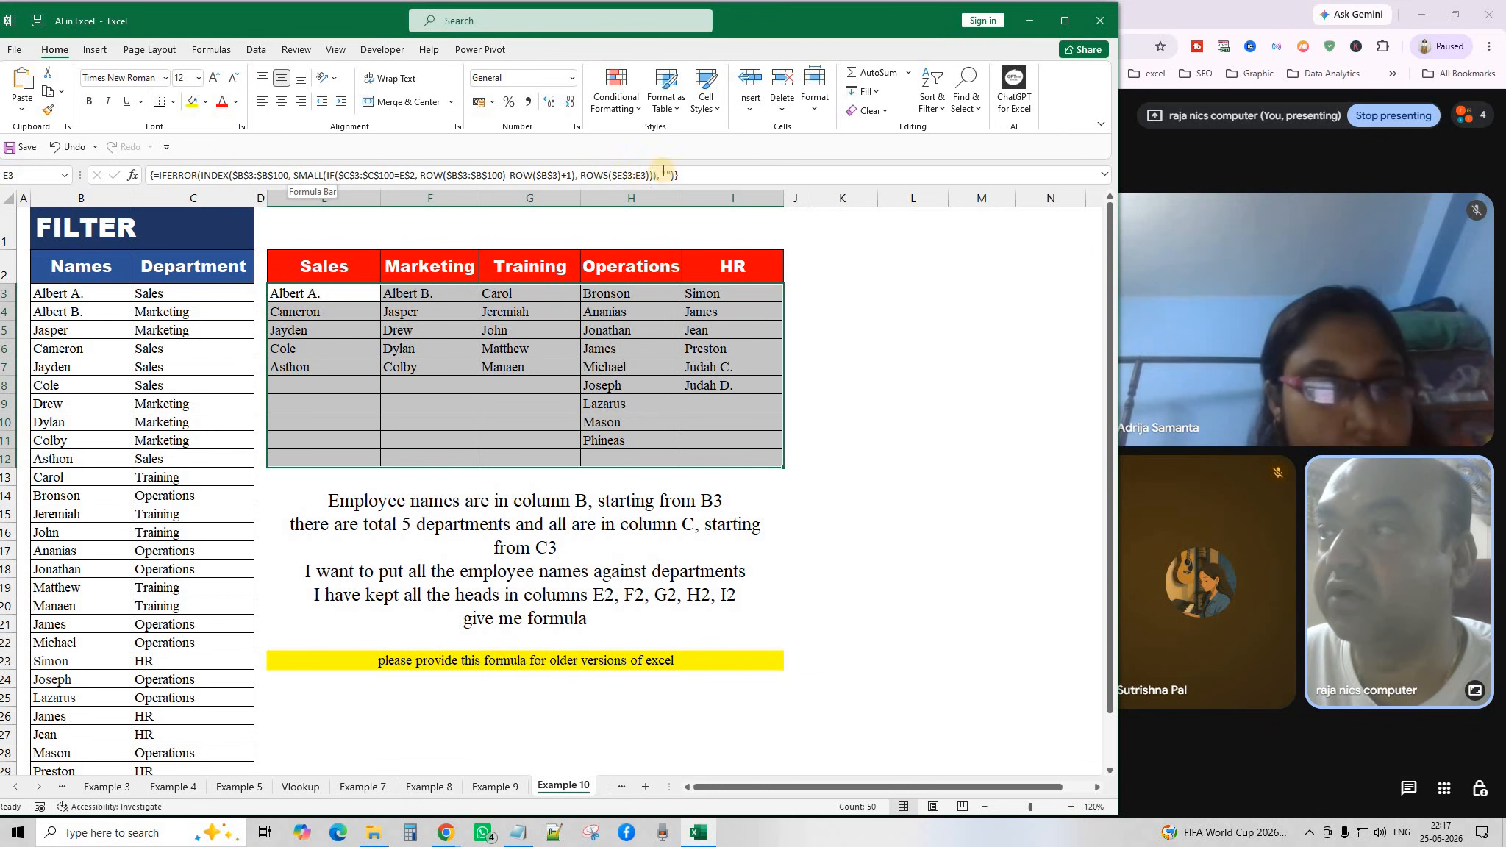
left_click_drag(581, 176, 723, 181)
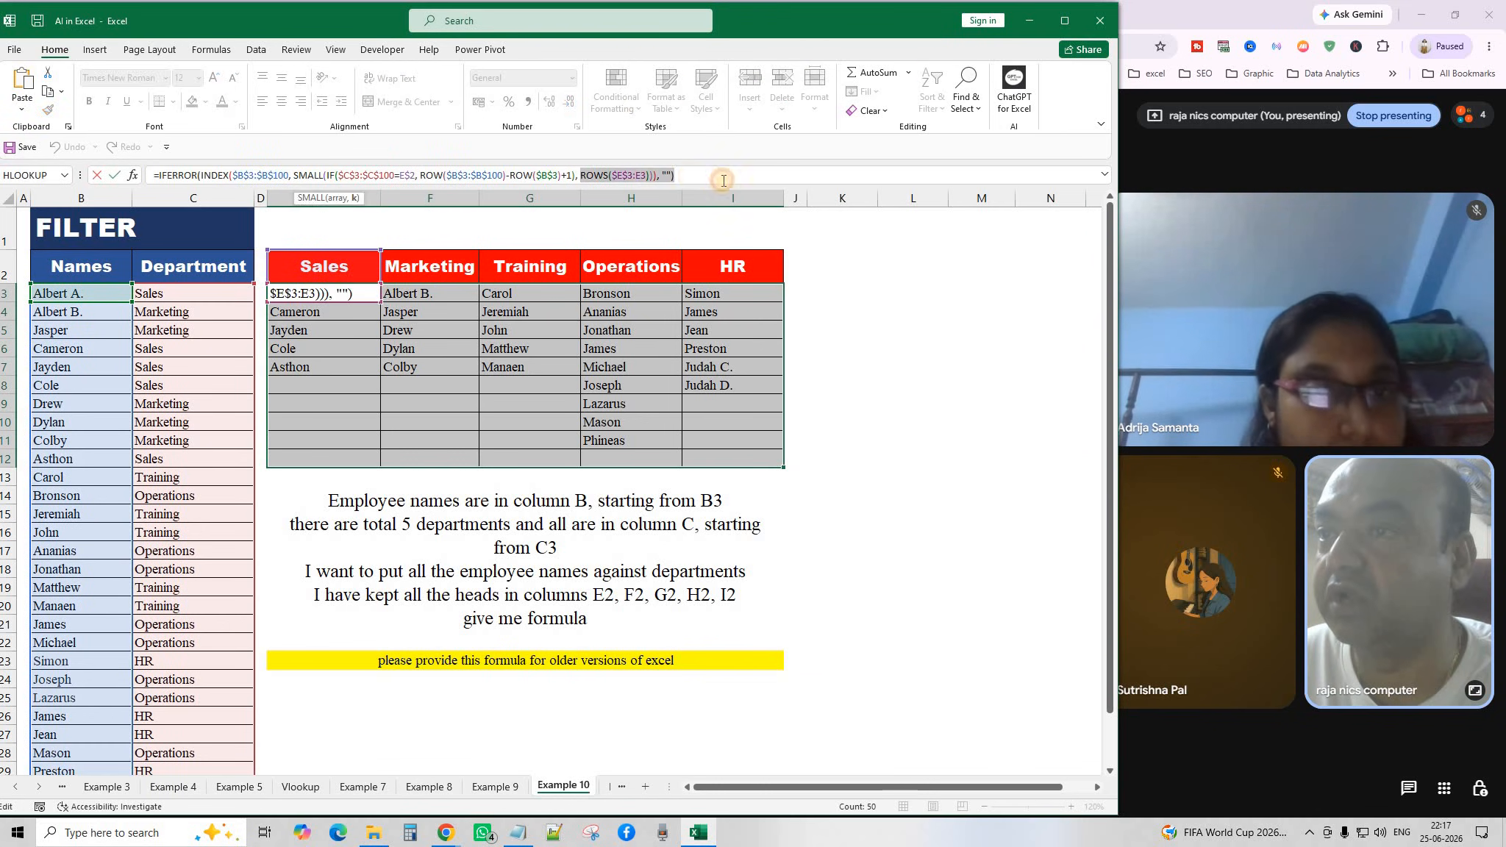
left_click(724, 181)
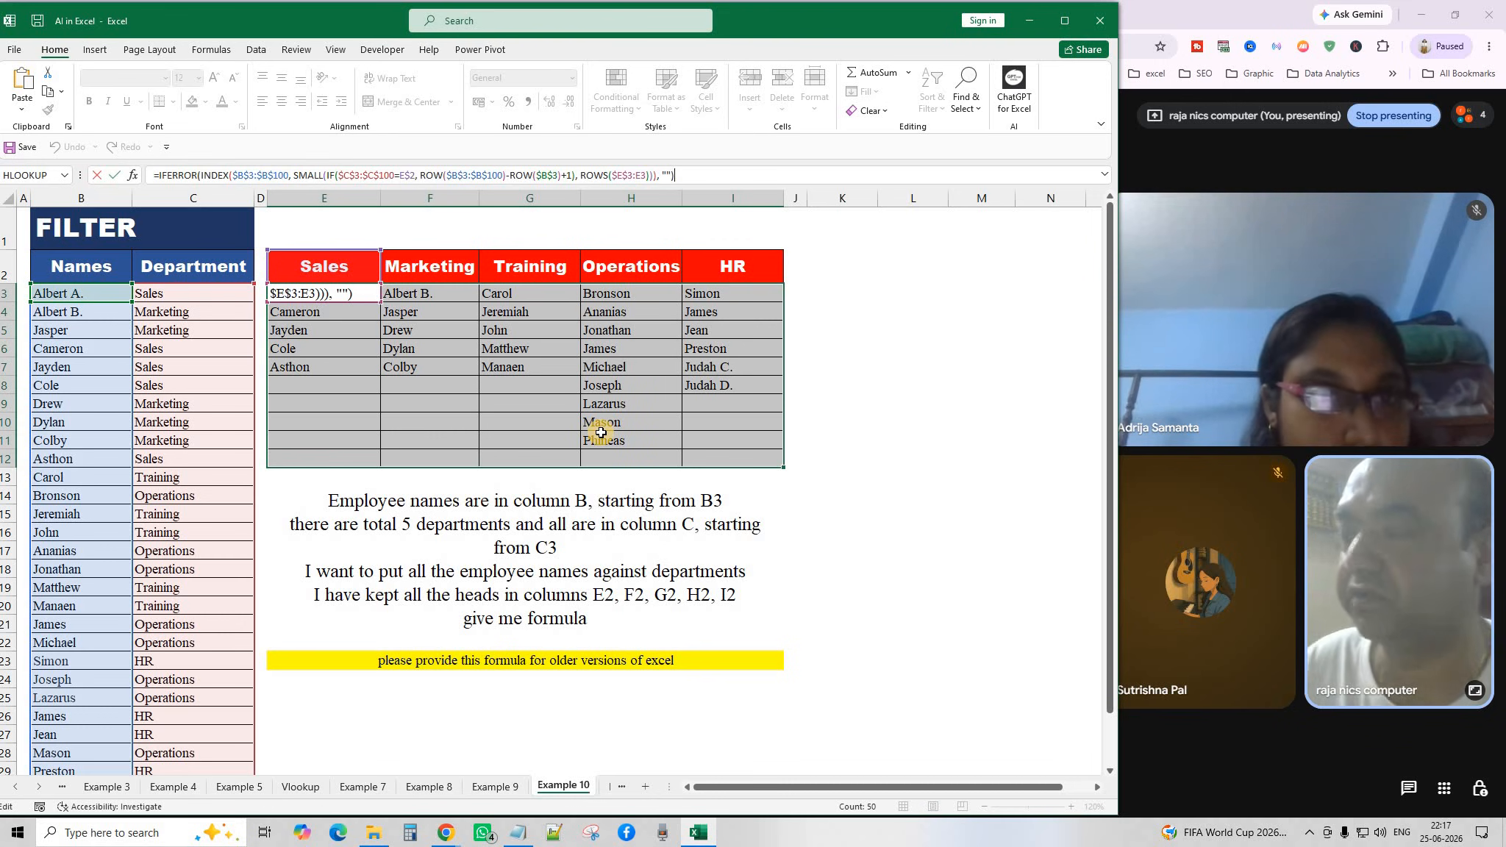
key("ctrl+shift+Return")
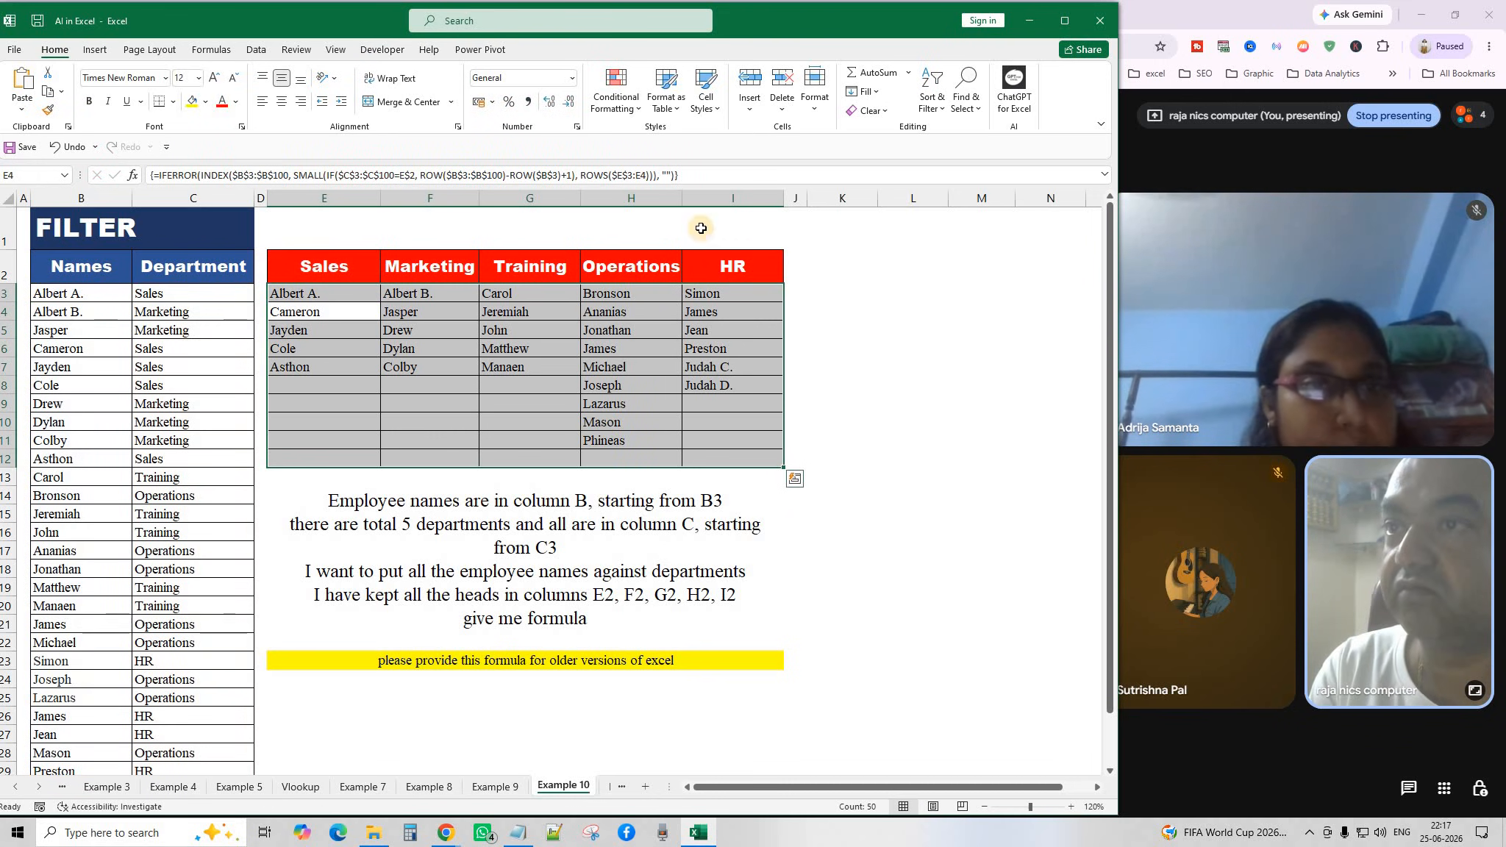
Save the INDEX/SMALL formula into the Notepad note, then begin a new entry in E4.
left_click(687, 173)
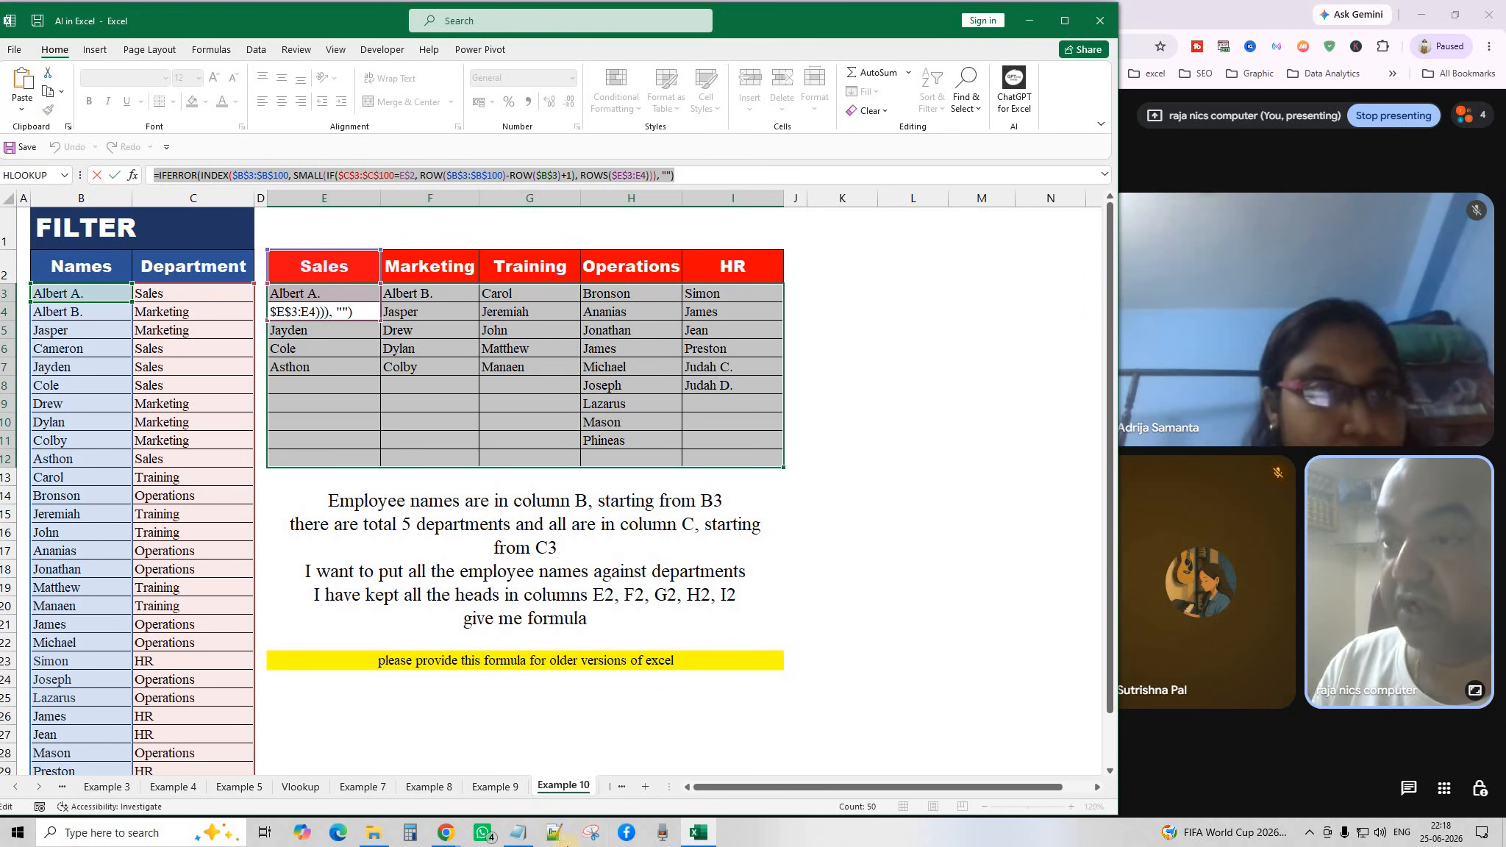
left_click(519, 833)
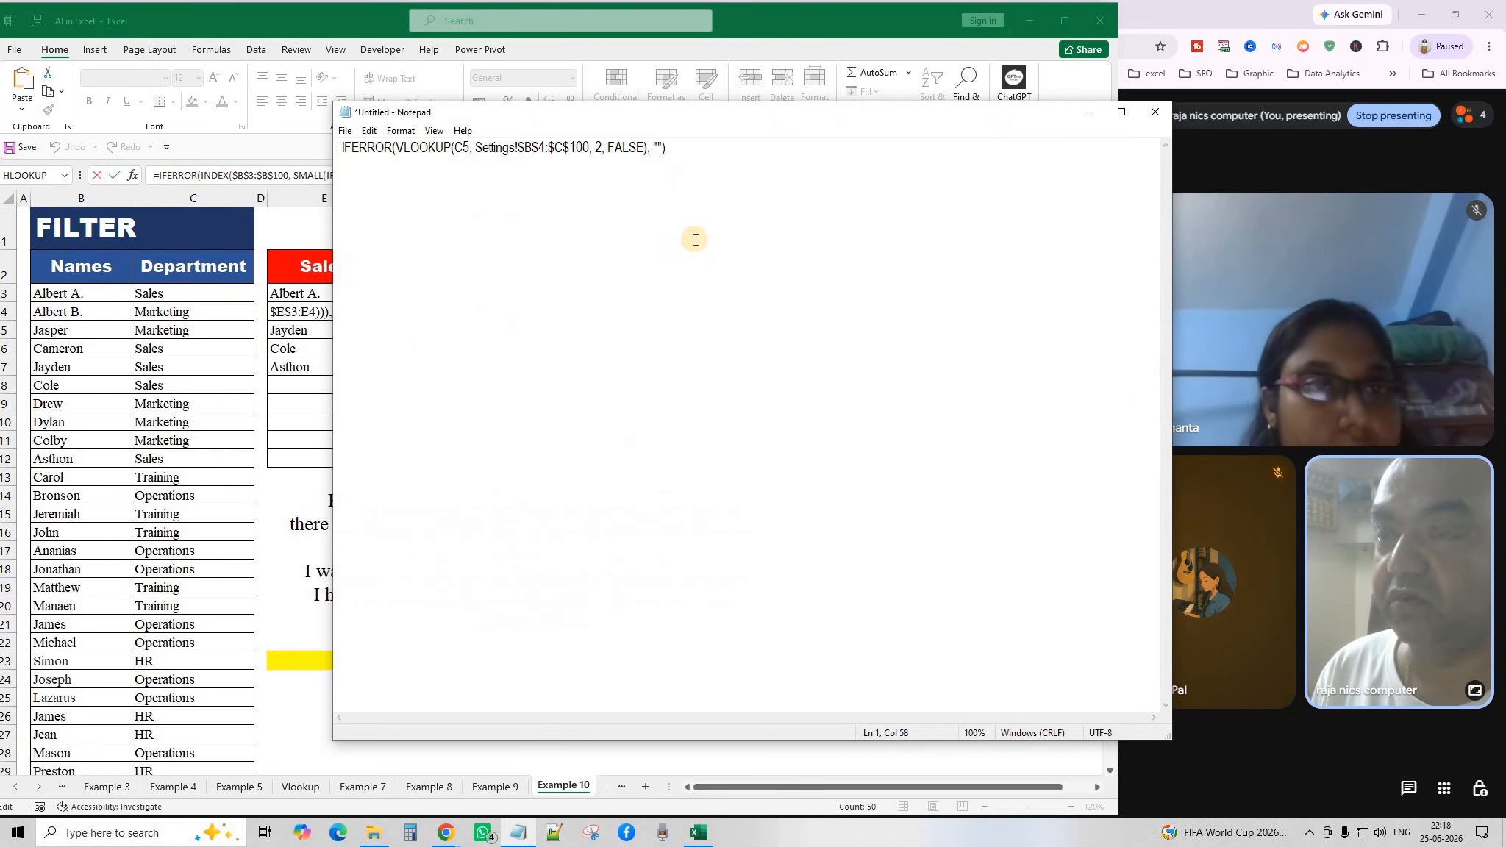
type("=IFERROR(INDEX($B$3:$B$100, SMALL(IF($C$3:$C$100=E$2, ROW($B$3:$B$100)-ROW($B$3)+1), ROWS($E$3:E4))), \"\")")
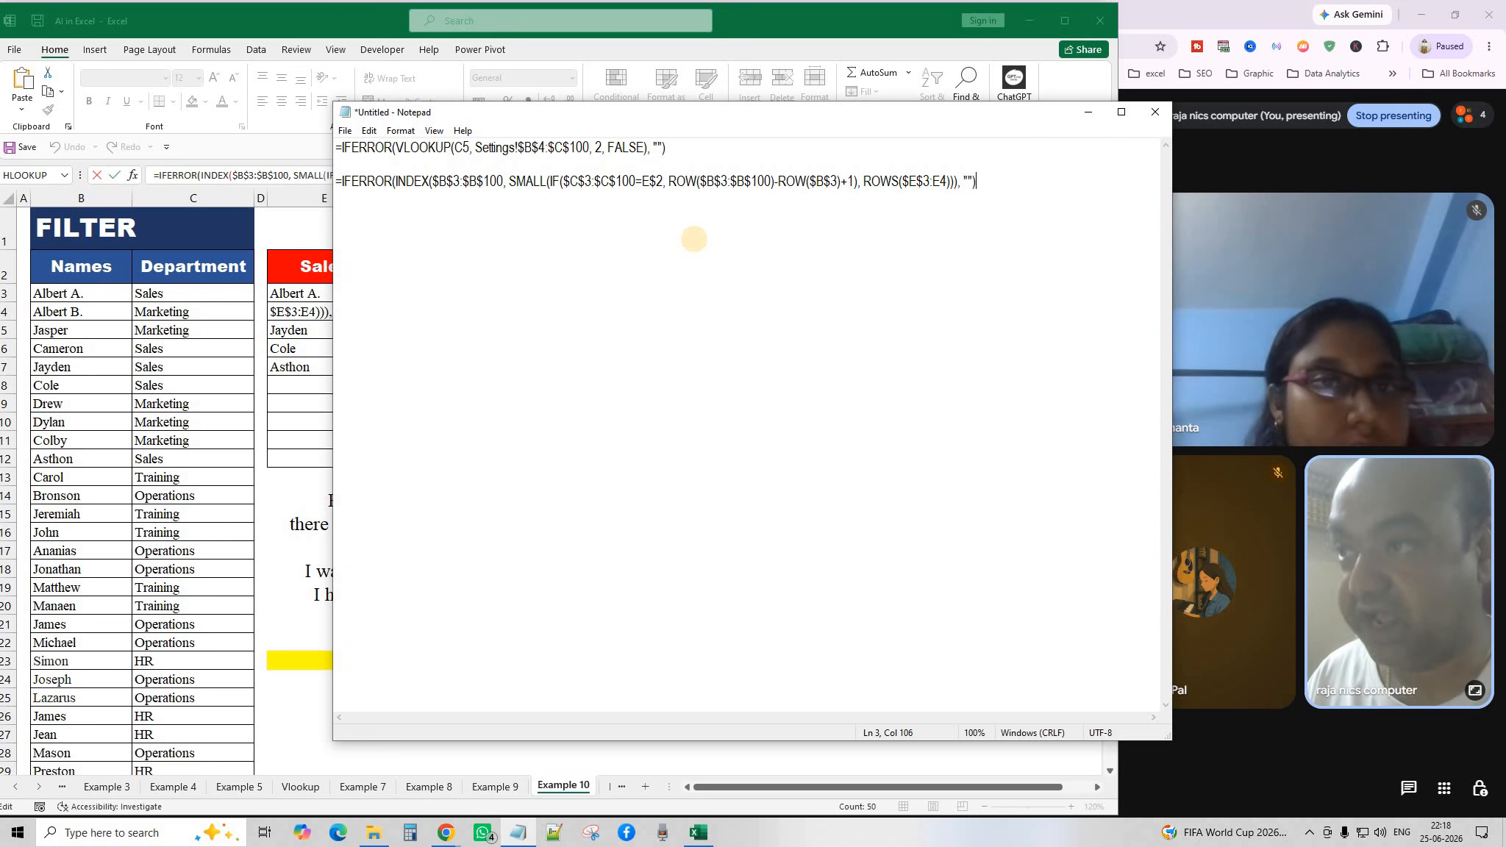
left_click(1088, 112)
left_click(919, 584)
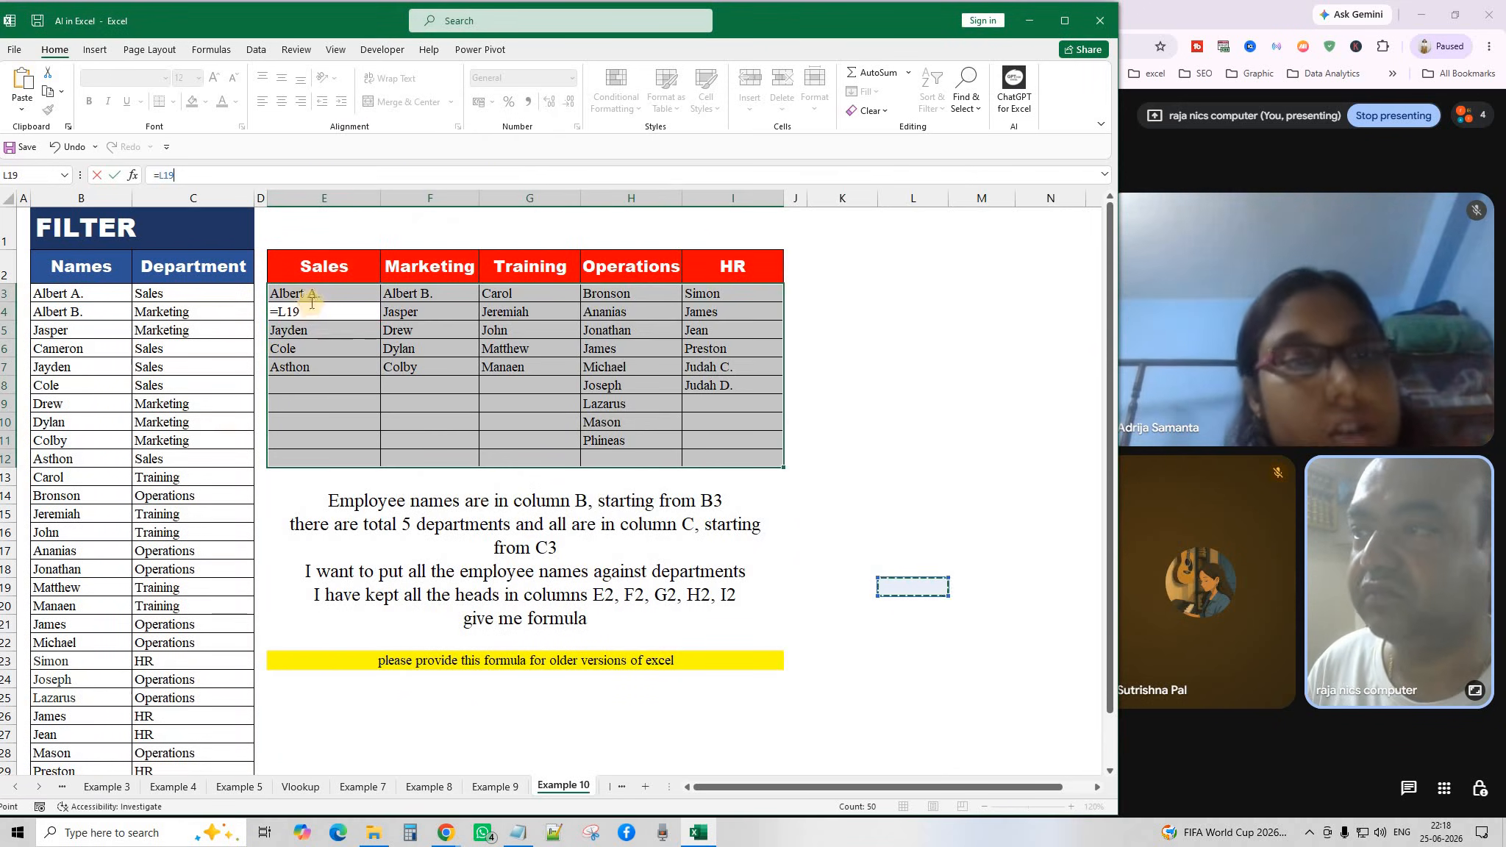
Clear all employee names from the department table E3:I12.
key("Return")
left_click_drag(303, 293, 743, 461)
key("Delete")
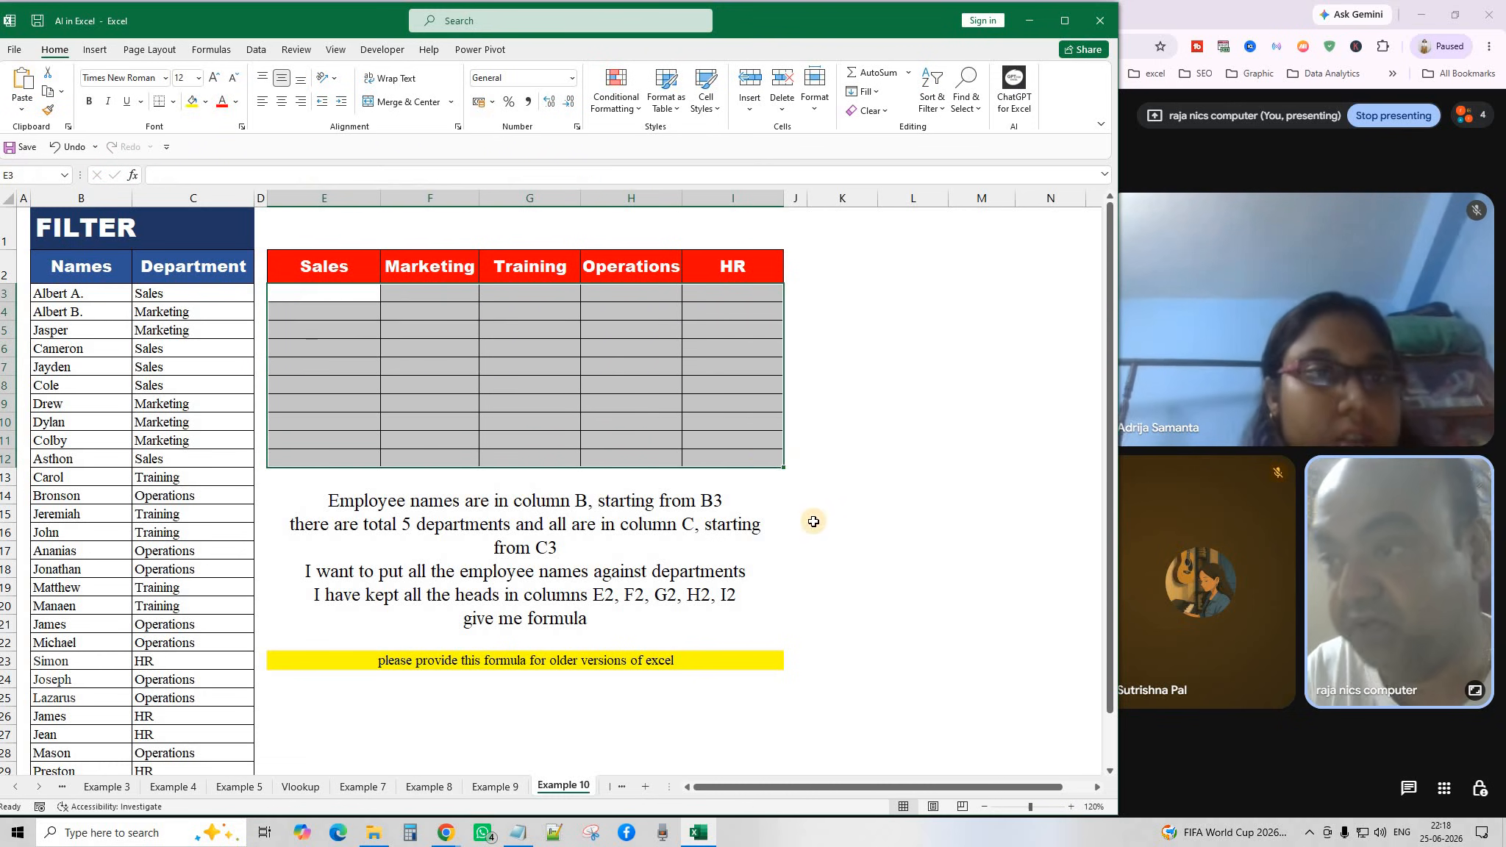
Copy the prompt from the instruction box and bring up the ChatGPT conversation in Chrome.
left_click(404, 562)
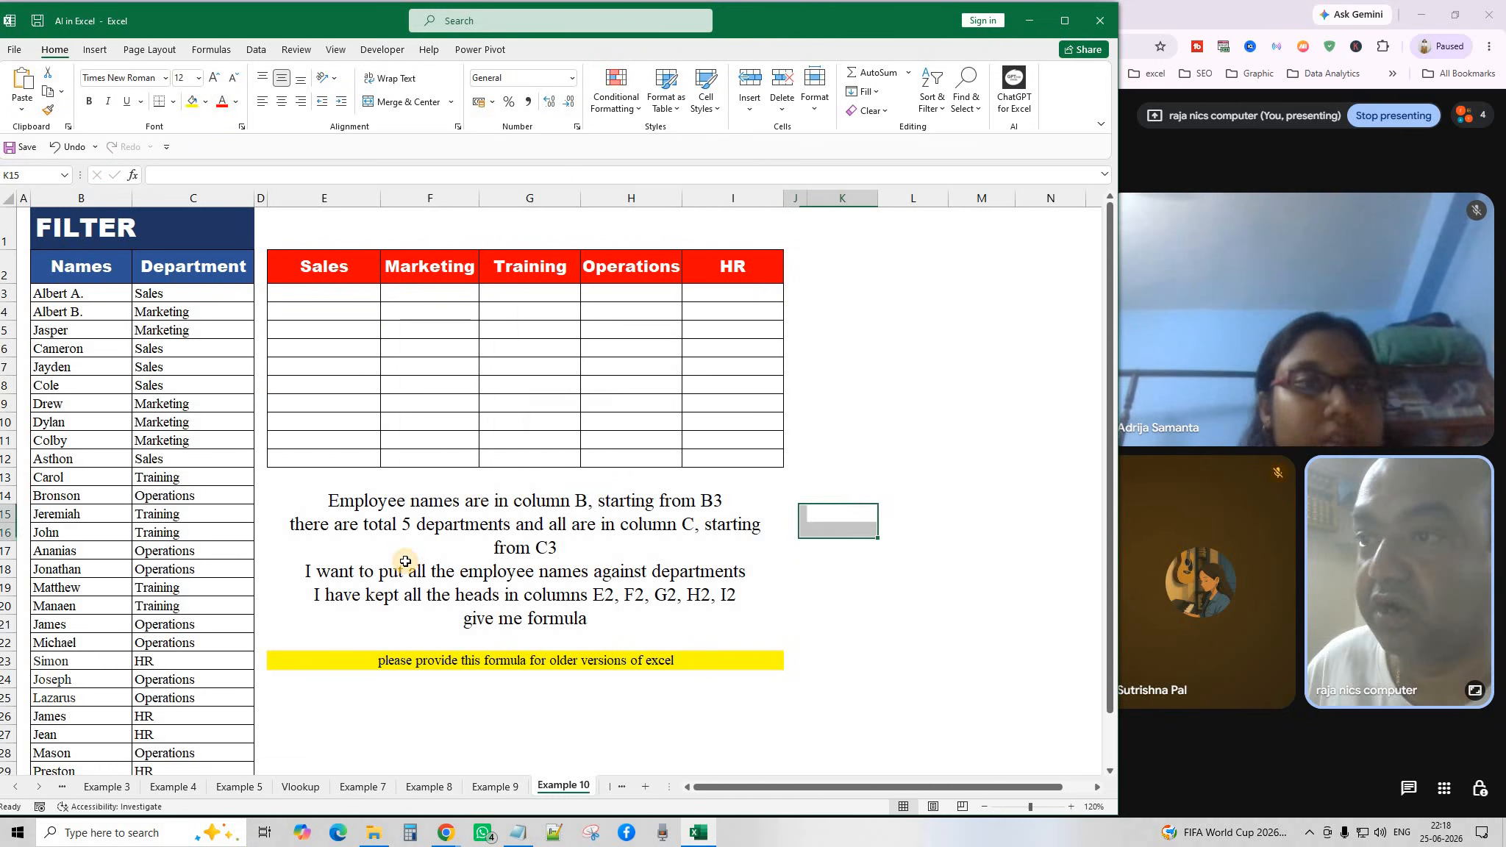
left_click(47, 91)
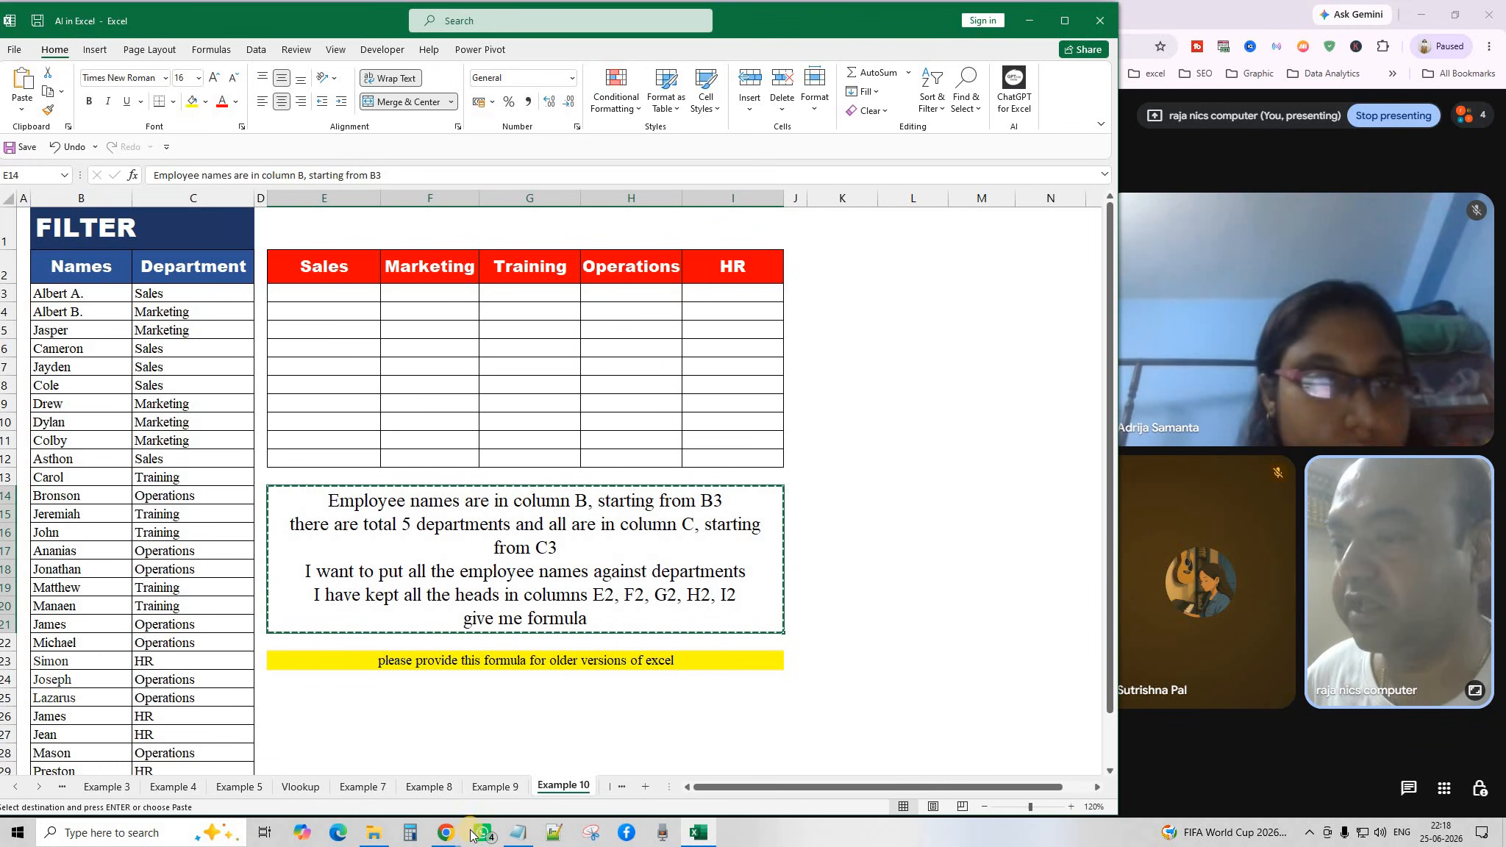
left_click(446, 833)
left_click(594, 729)
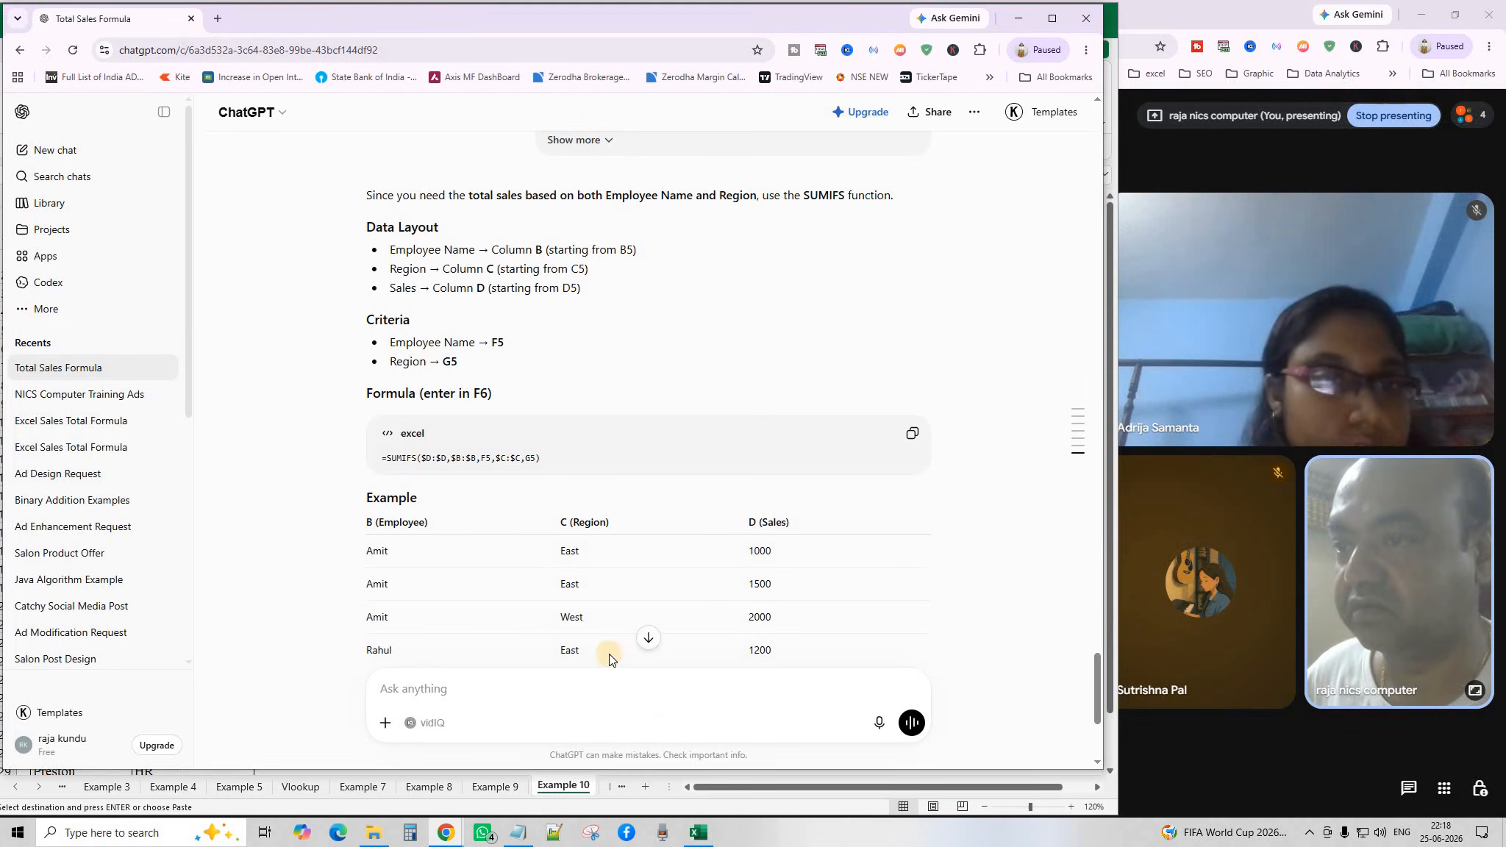
Paste the department-names prompt into ChatGPT's message box and send it.
right_click(519, 691)
left_click(566, 491)
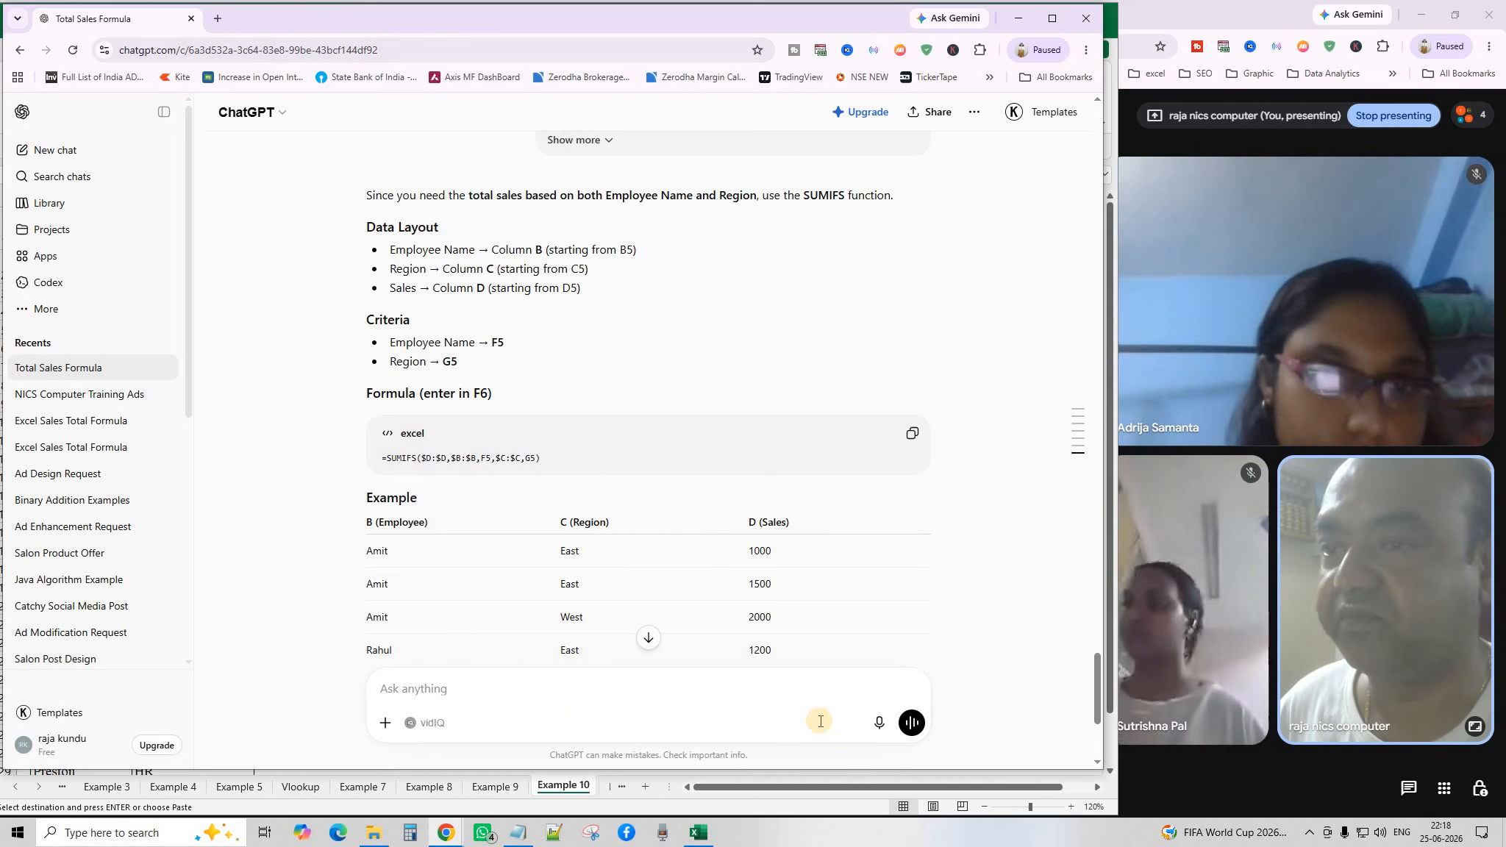
key("ctrl+v")
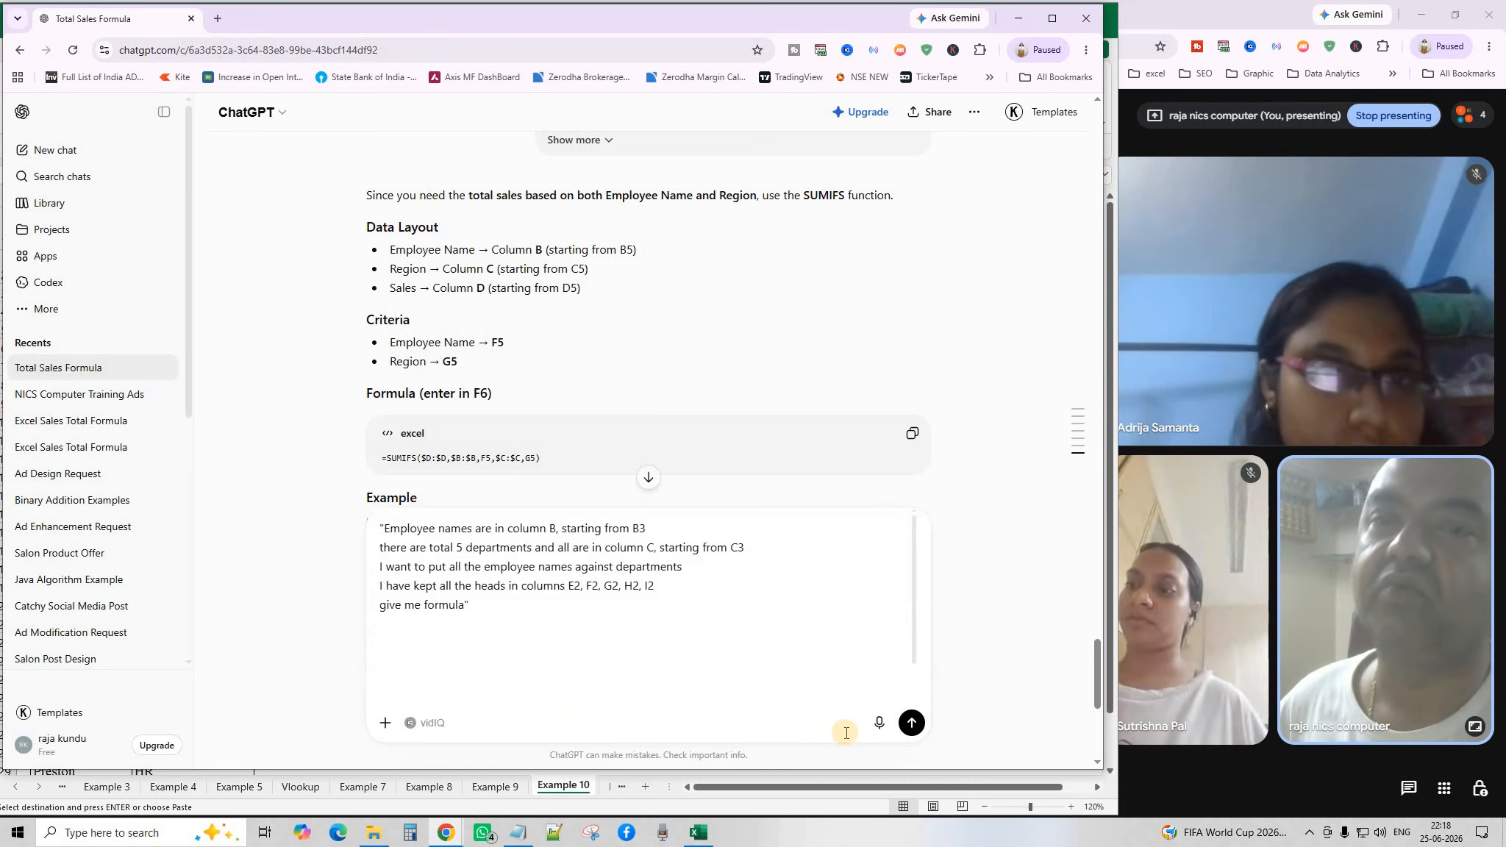
left_click(912, 723)
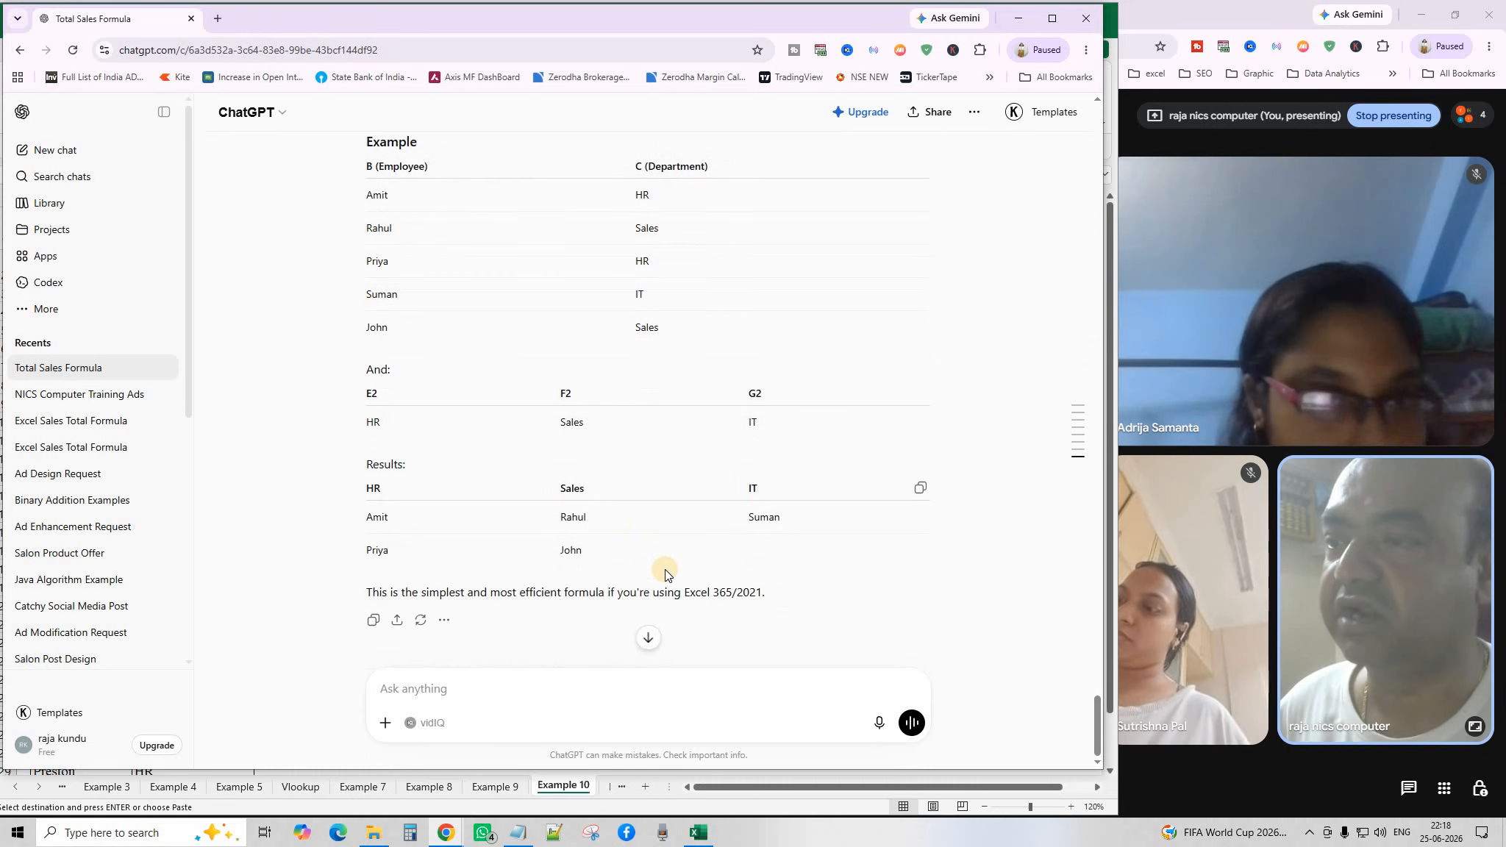
Copy the returned =FILTER($B$3:$B$1000,$C$3:$C$1000=E$2,"") formula and return to Excel.
scroll(663, 573, "up", 7)
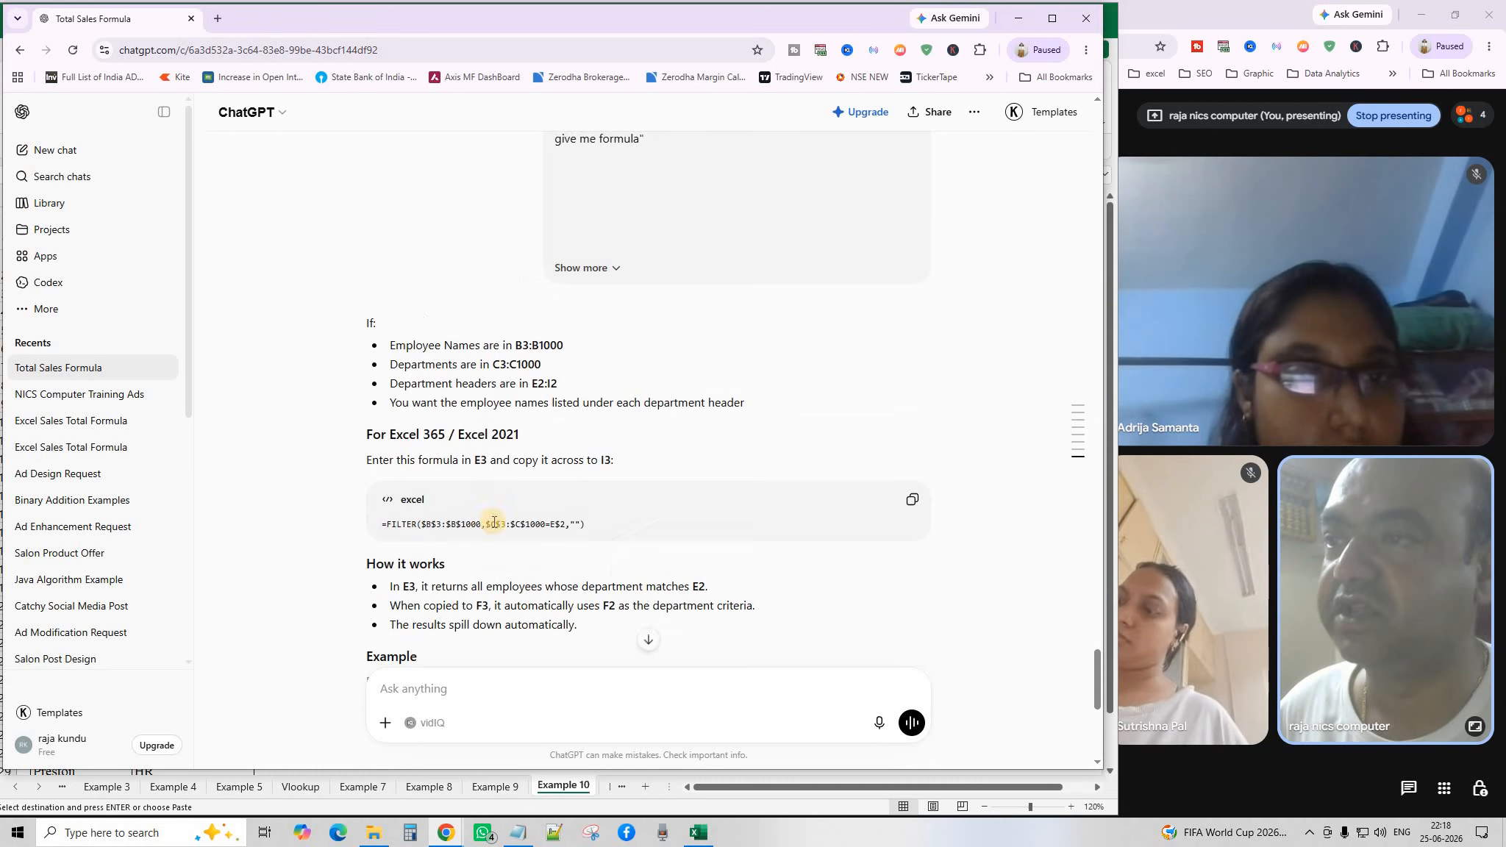
left_click(914, 506)
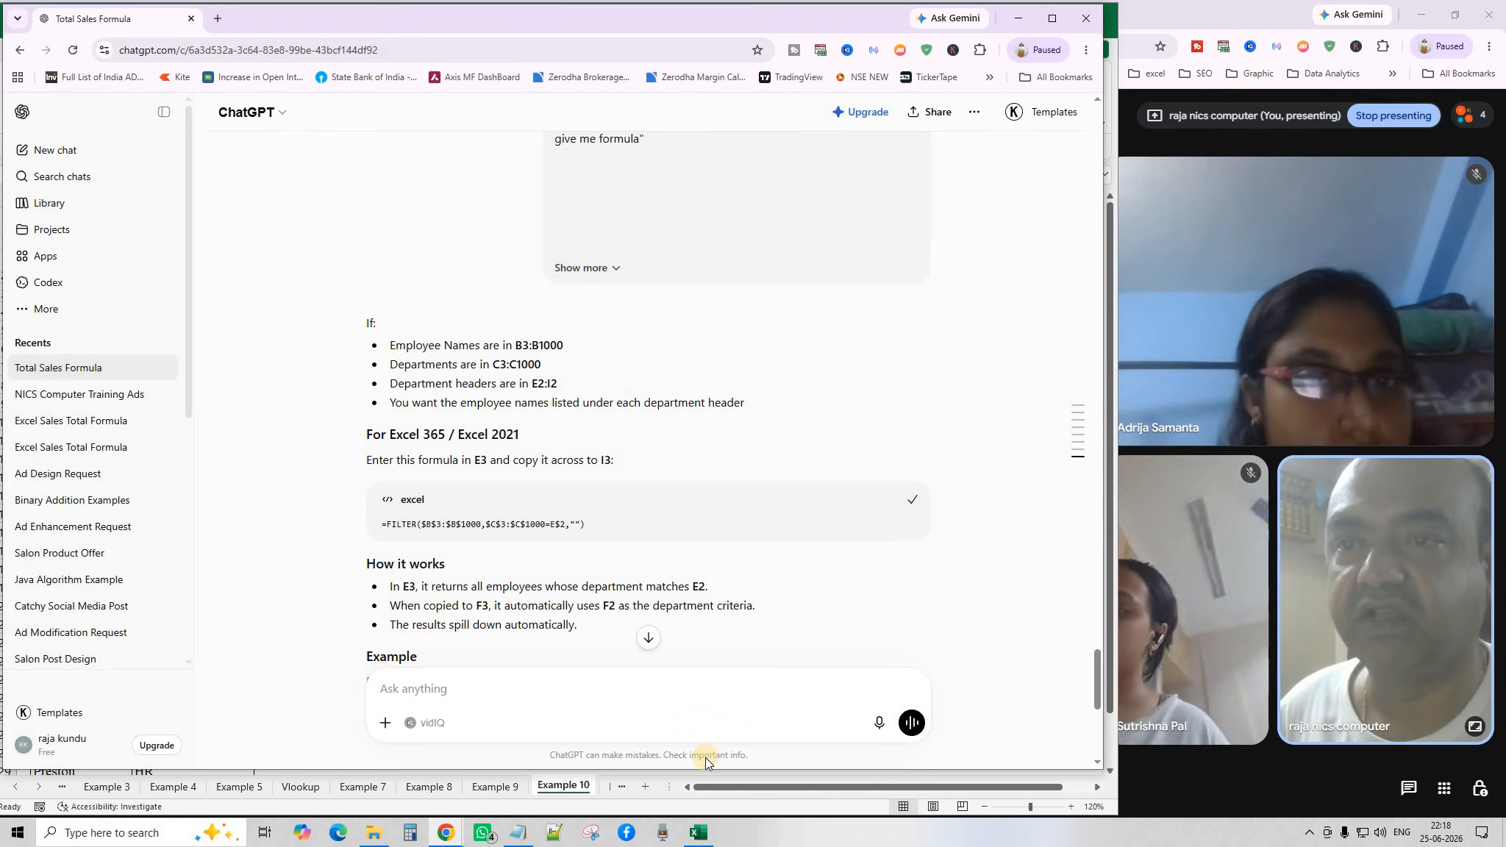
left_click(570, 787)
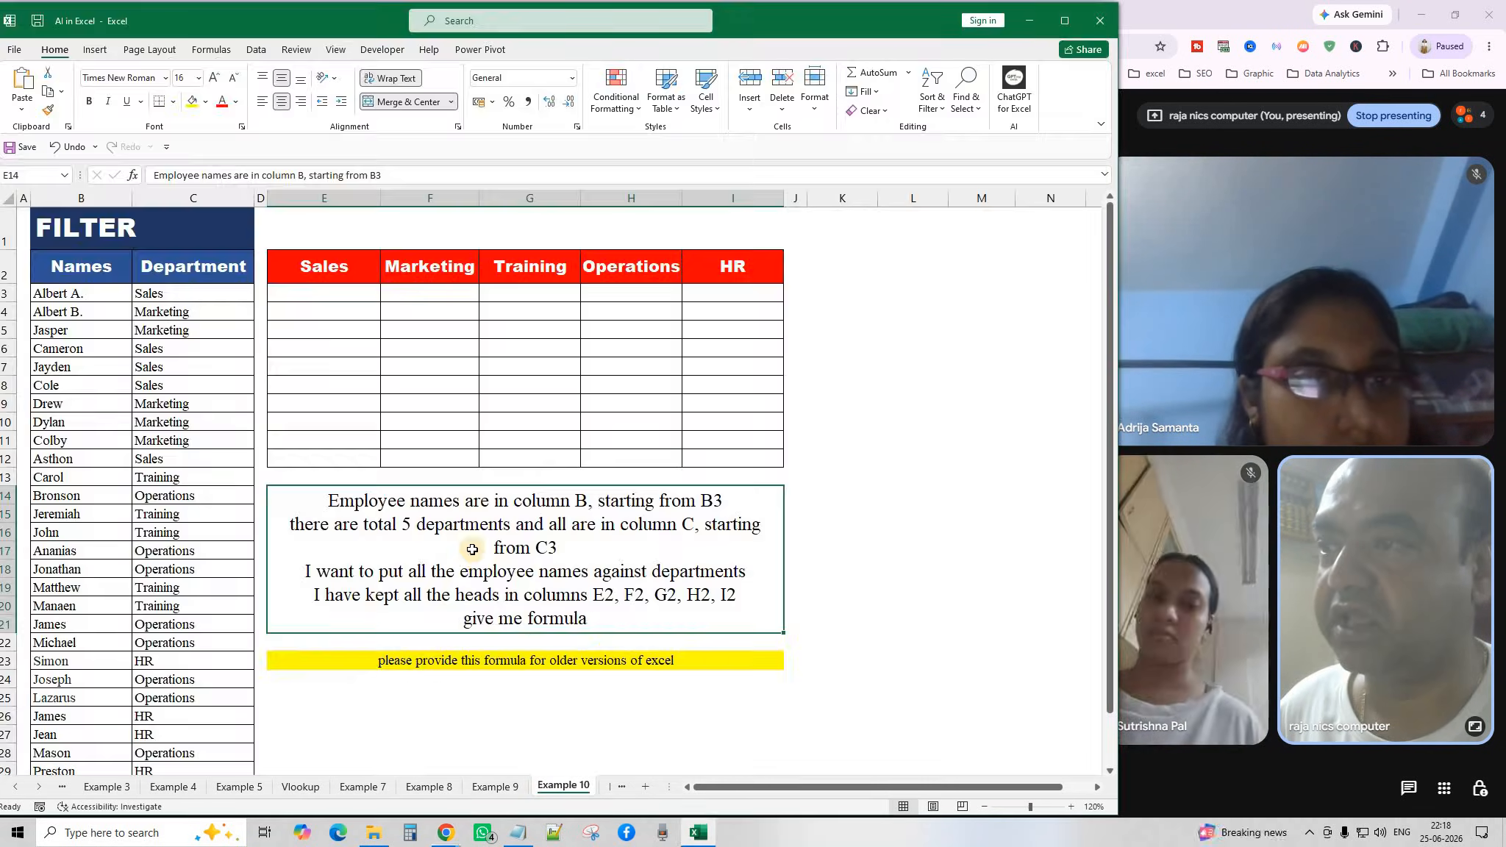
Paste the FILTER formula into E3 and fill it right through I3 to list each department's employees.
left_click(315, 295)
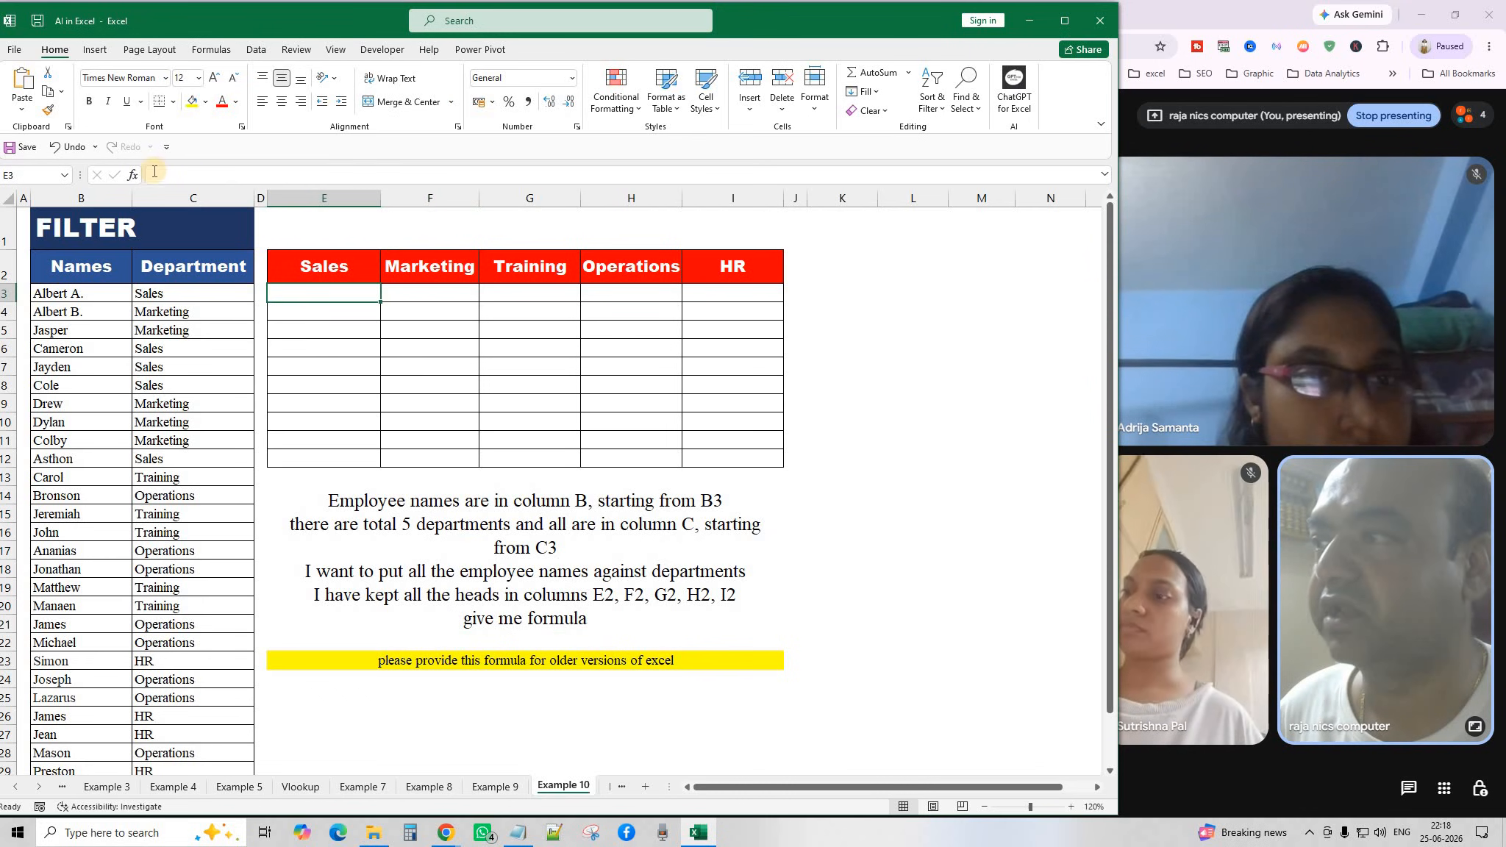
left_click(21, 82)
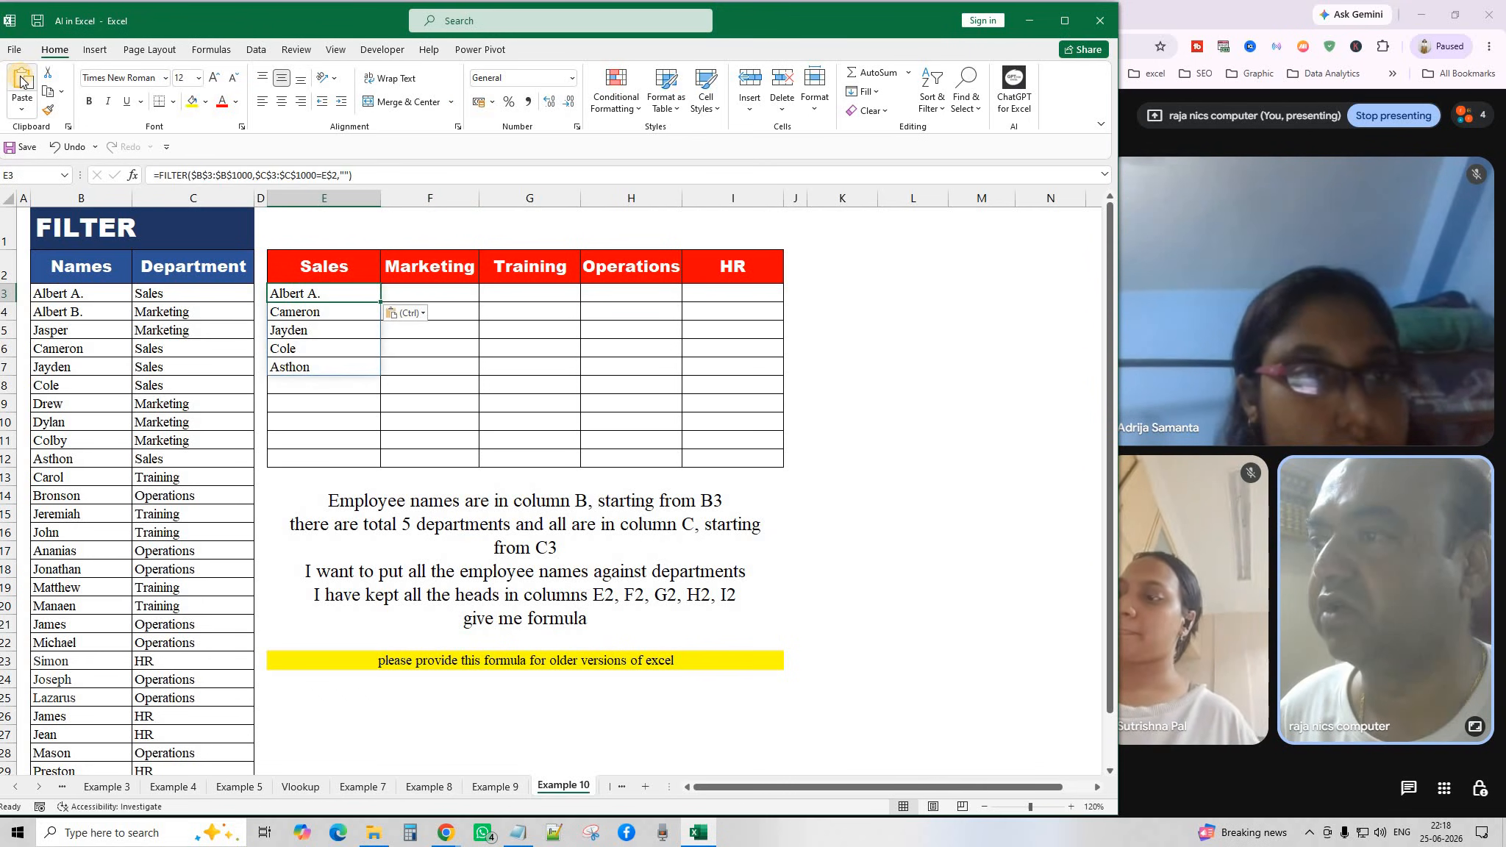
left_click(414, 384)
left_click(355, 292)
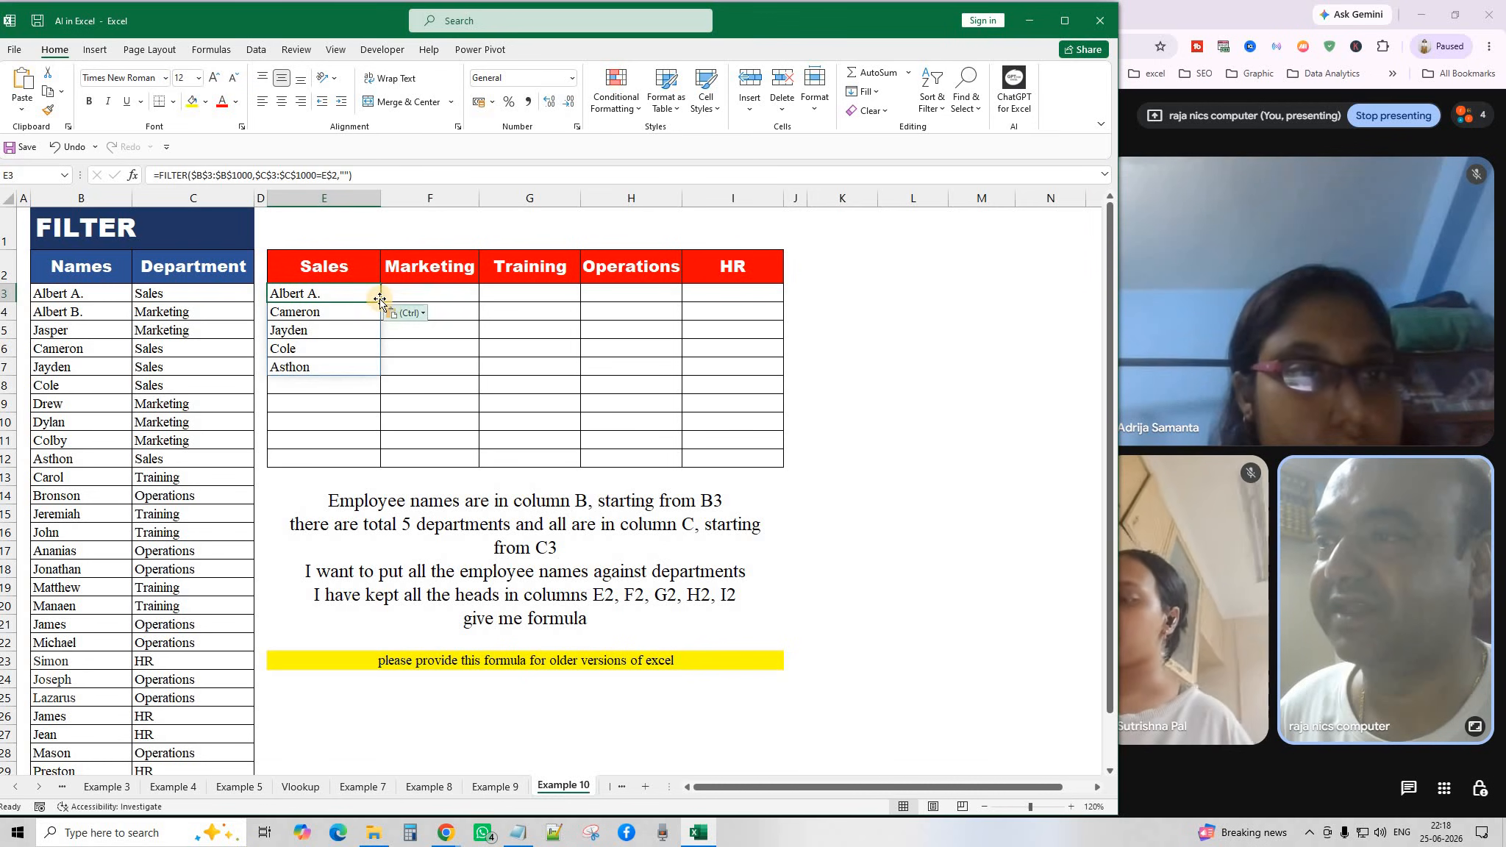
left_click_drag(381, 302, 766, 447)
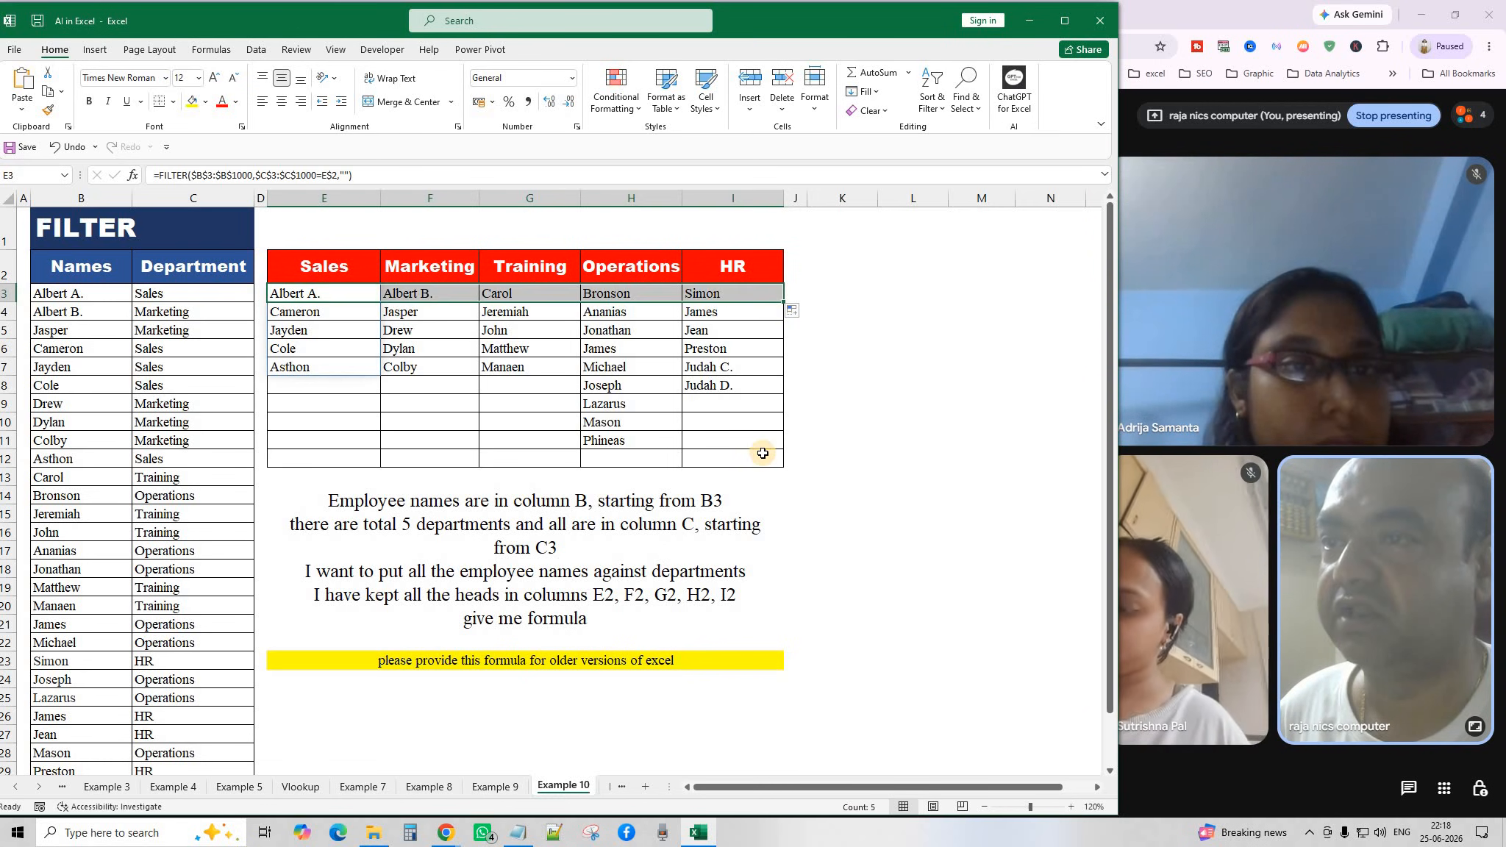
left_click(846, 512)
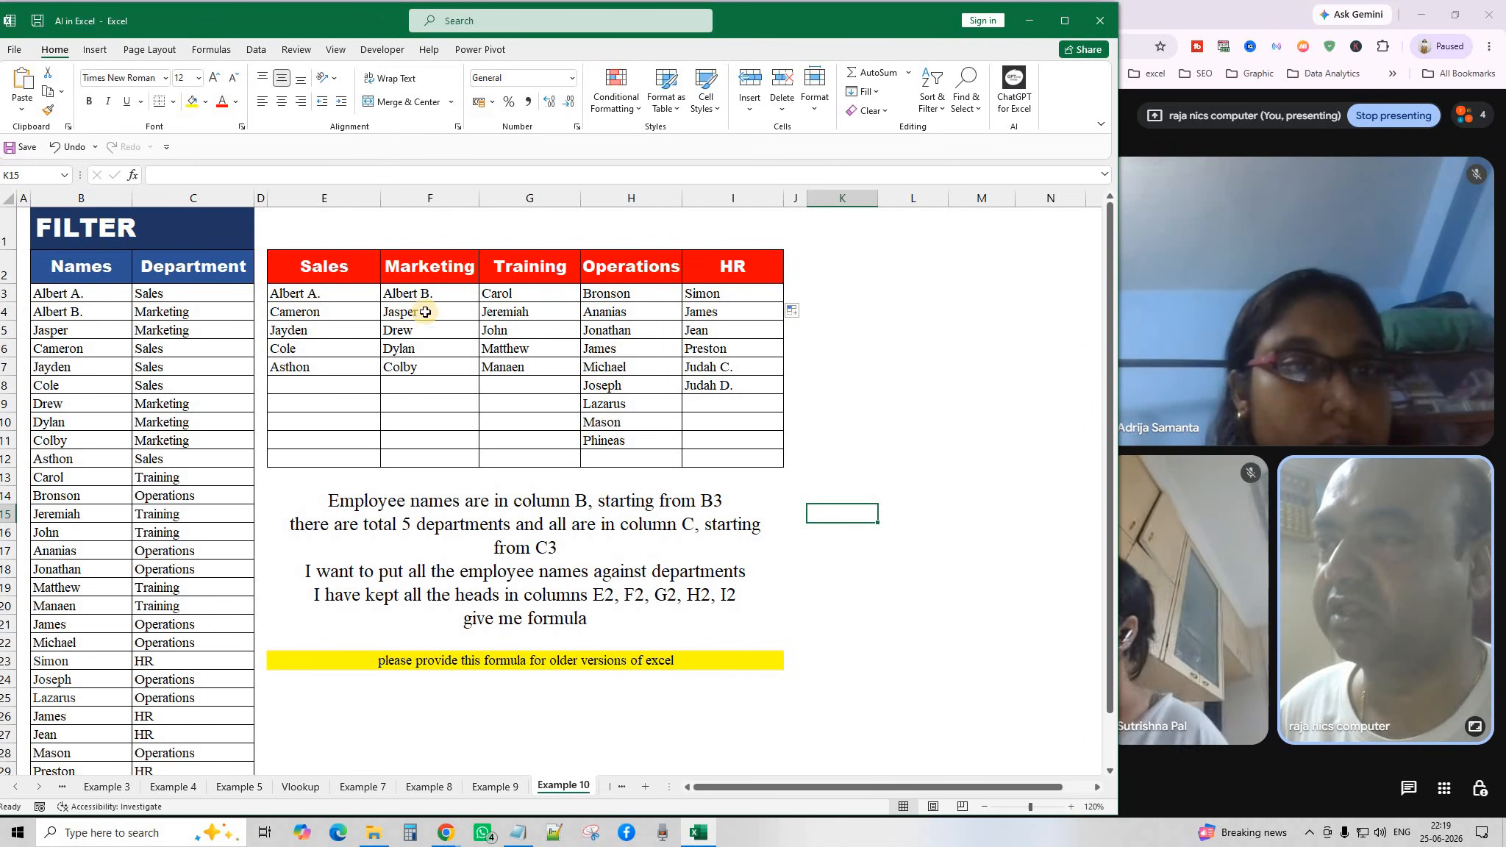
Close the video call browser window, then close the AI in Excel.xlsx workbook.
left_click(838, 341)
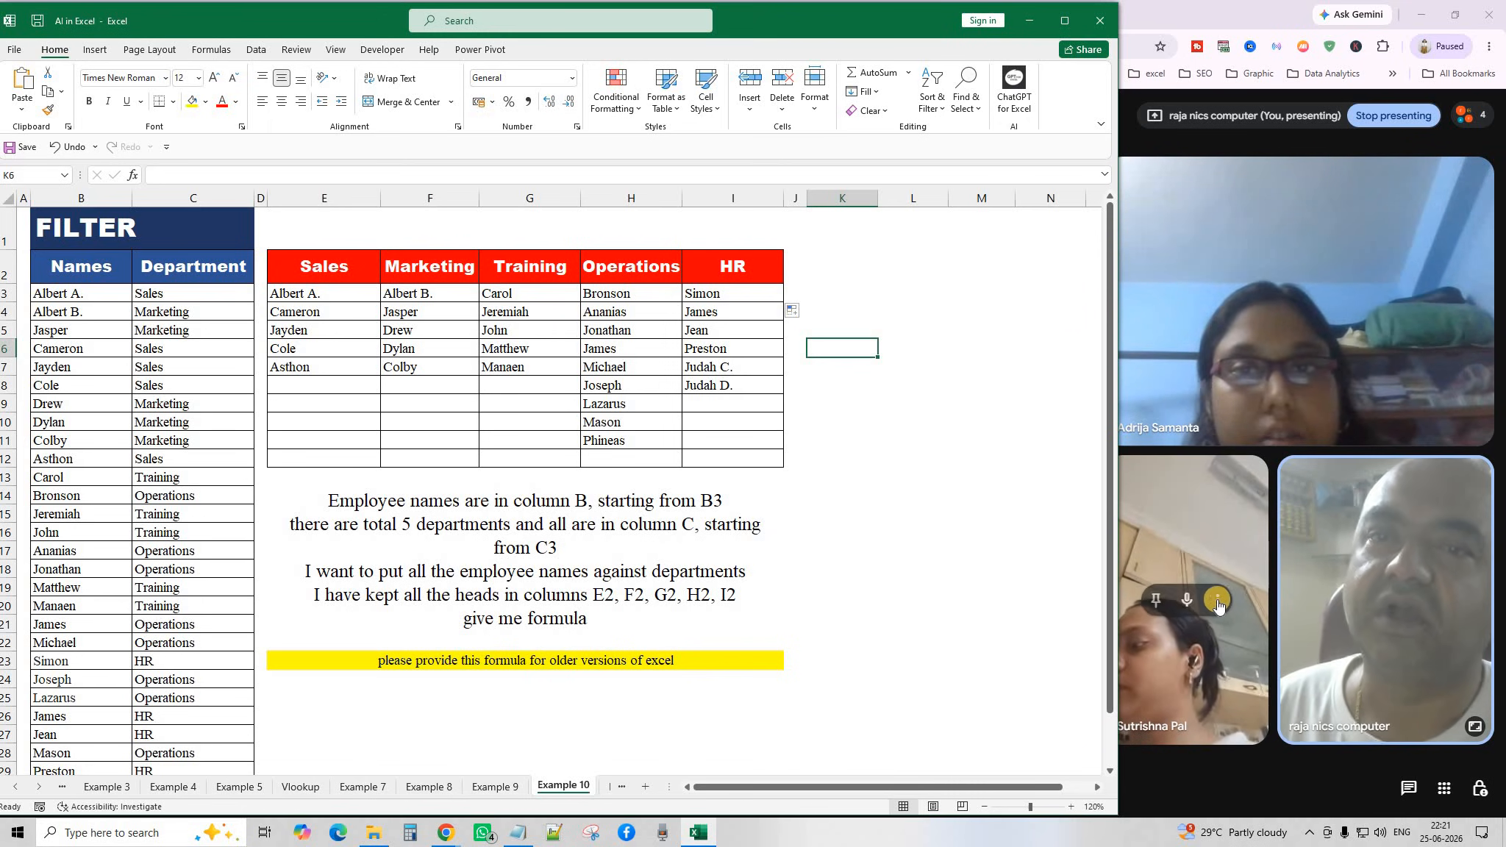
mouse_move(1217, 603)
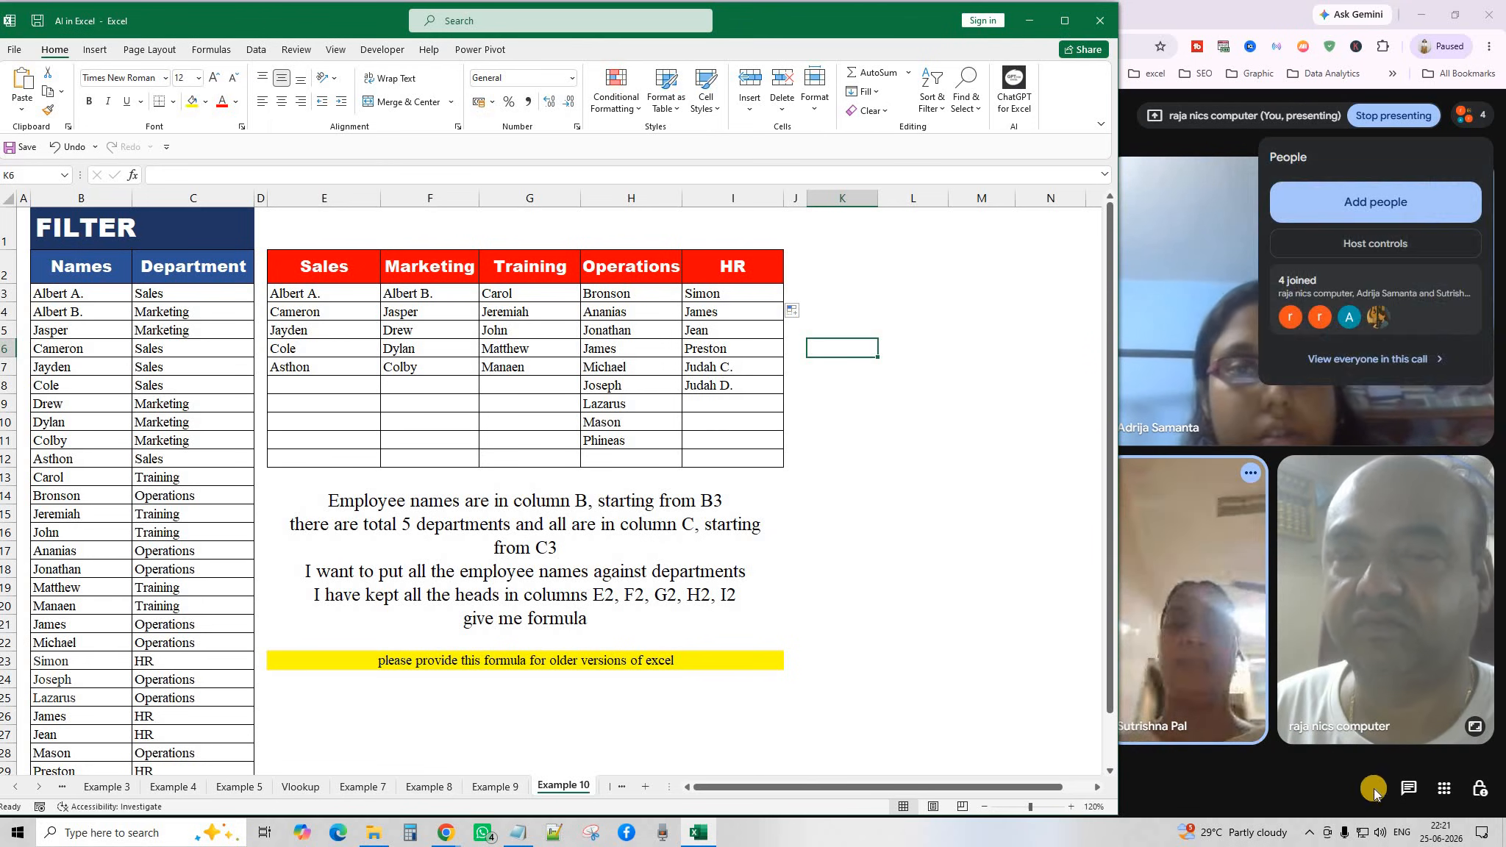
left_click(1487, 14)
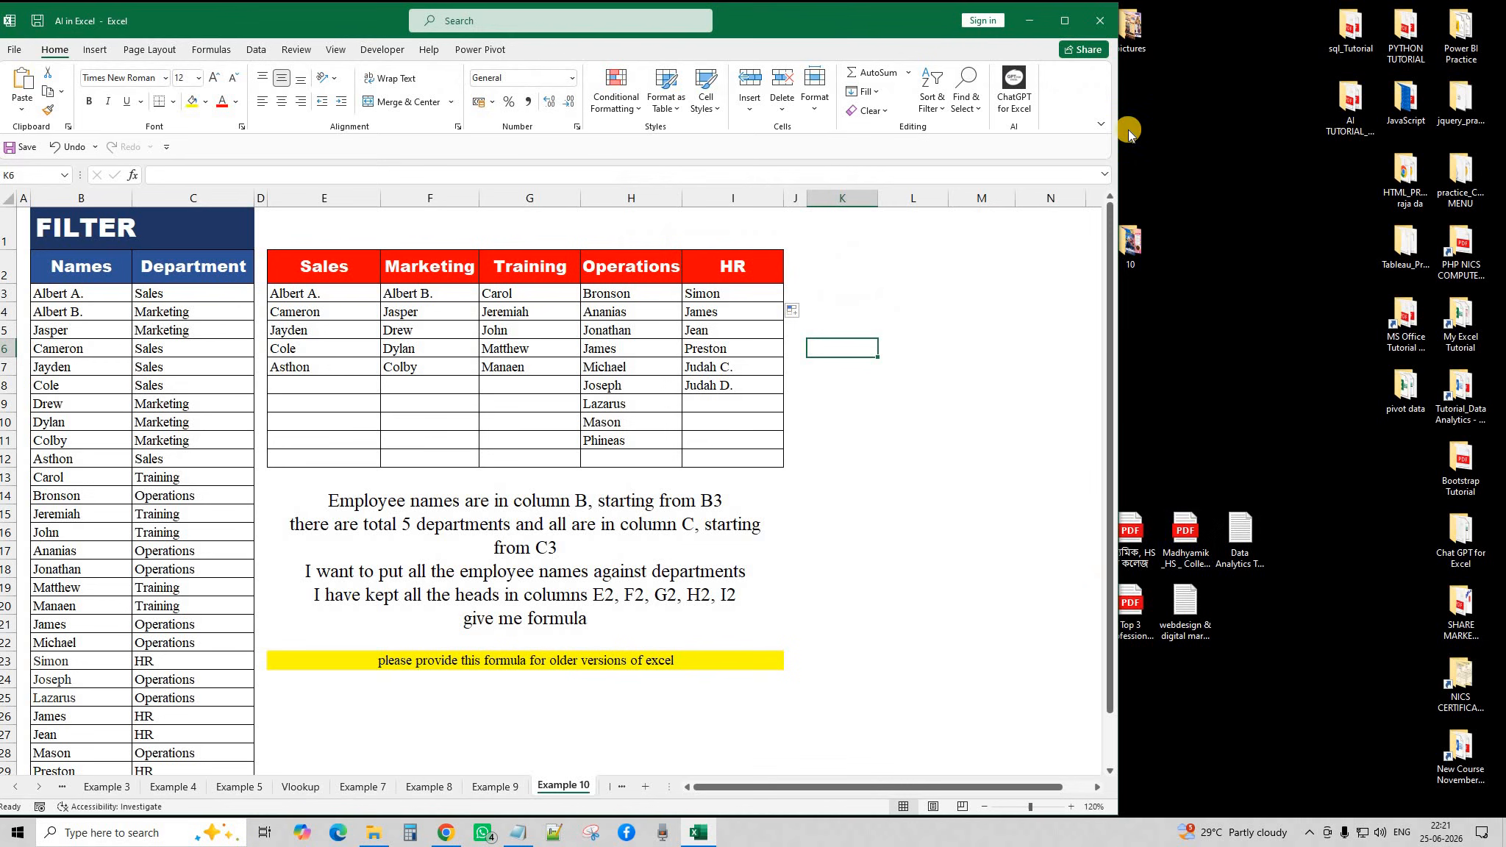
left_click(1100, 21)
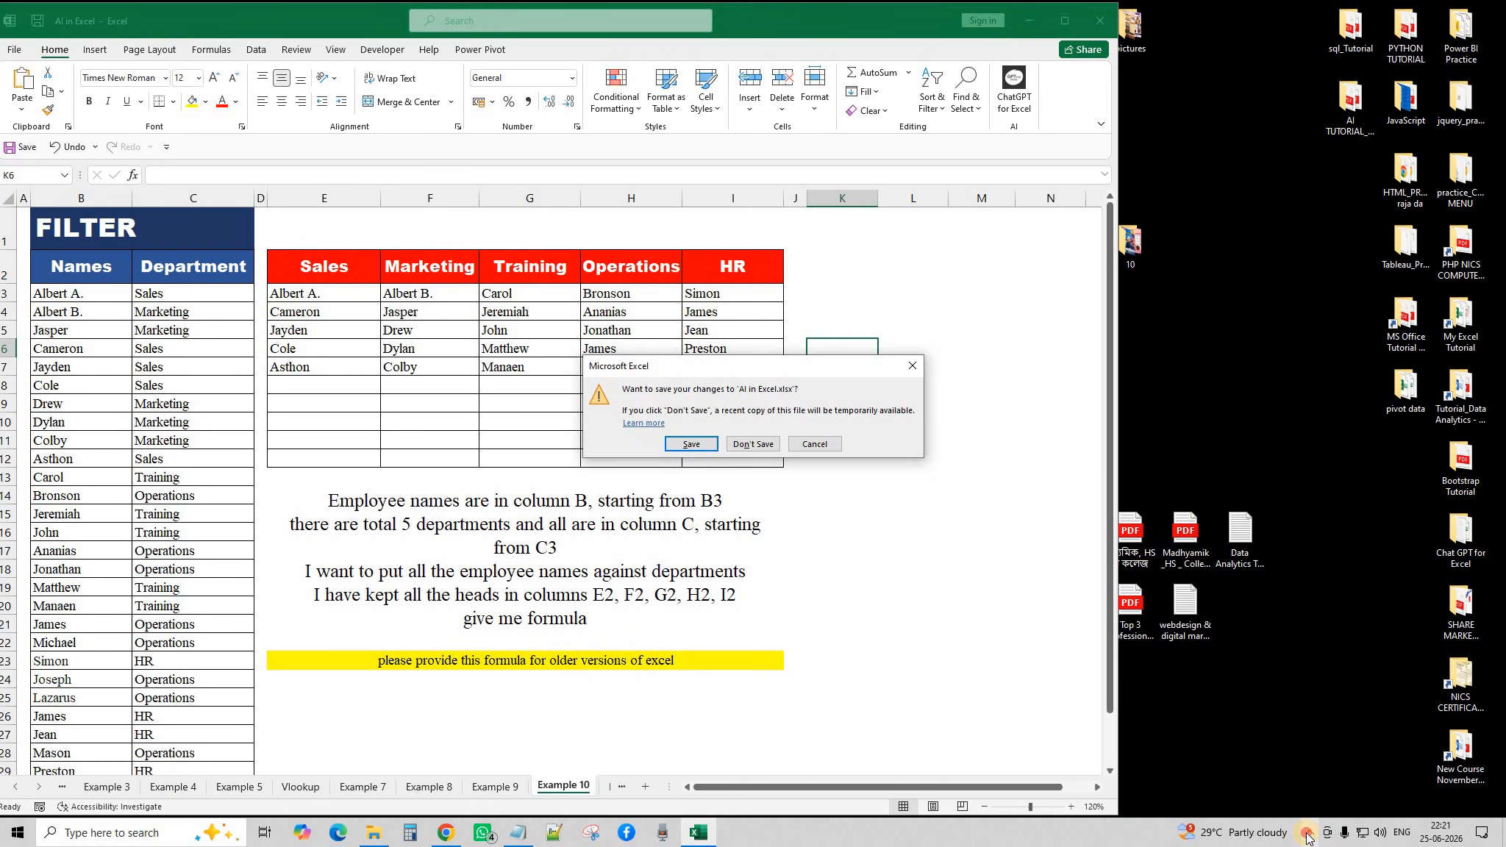